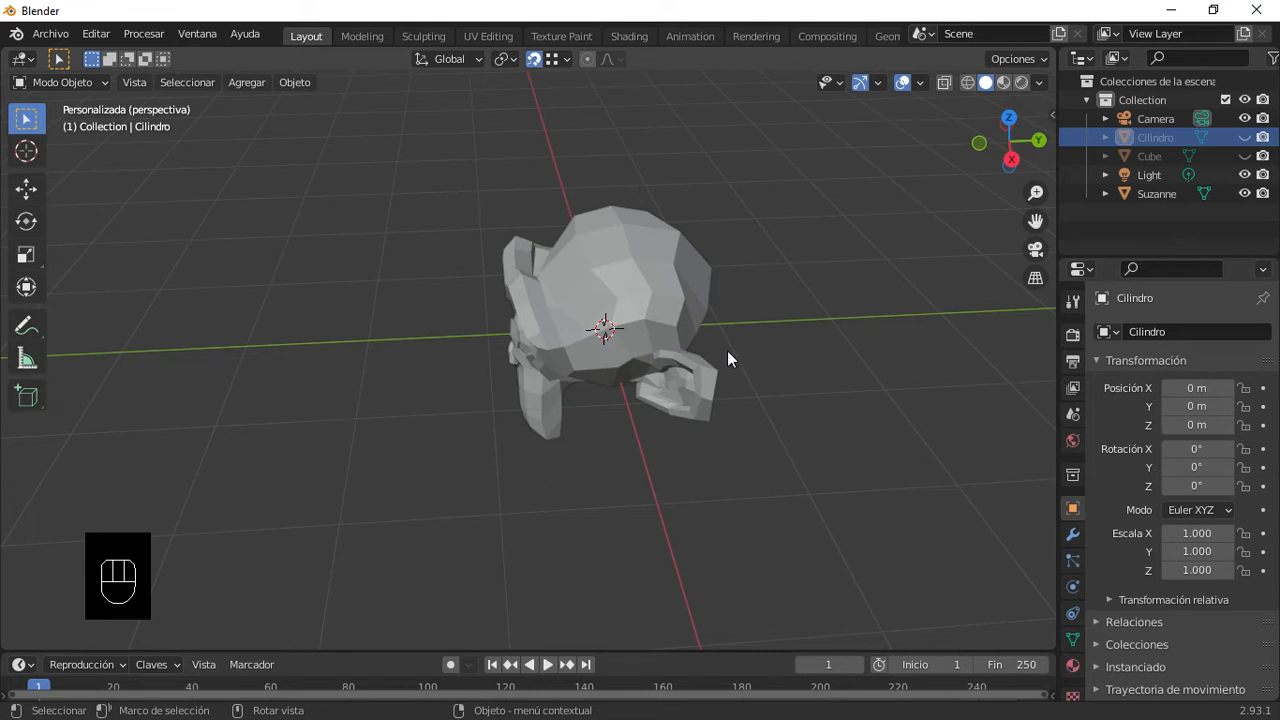
# Step: Select the Suzanne monkey head and enter Edit Mode on it
pyautogui.scroll(3, 595, 328)
pyautogui.moveTo(559, 316); pyautogui.dragTo(620, 285, button='middle')
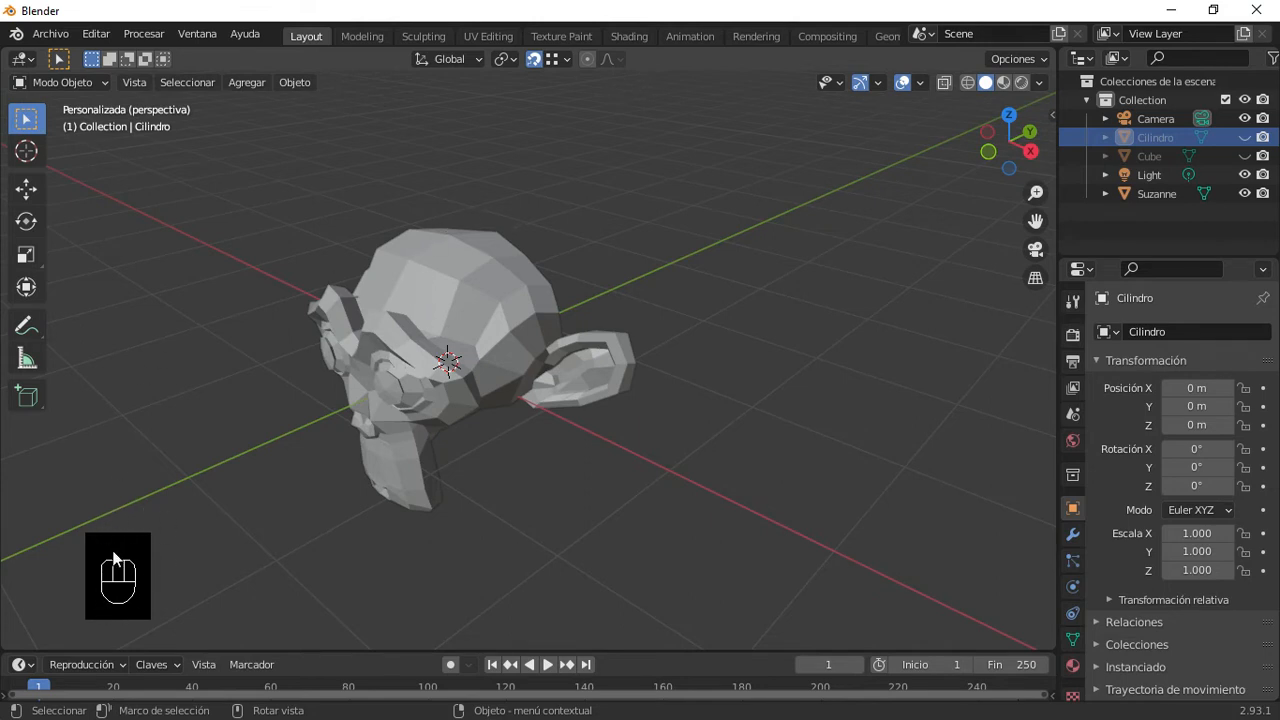
pyautogui.scroll(-1, 120, 540)
pyautogui.scroll(3, 118, 580)
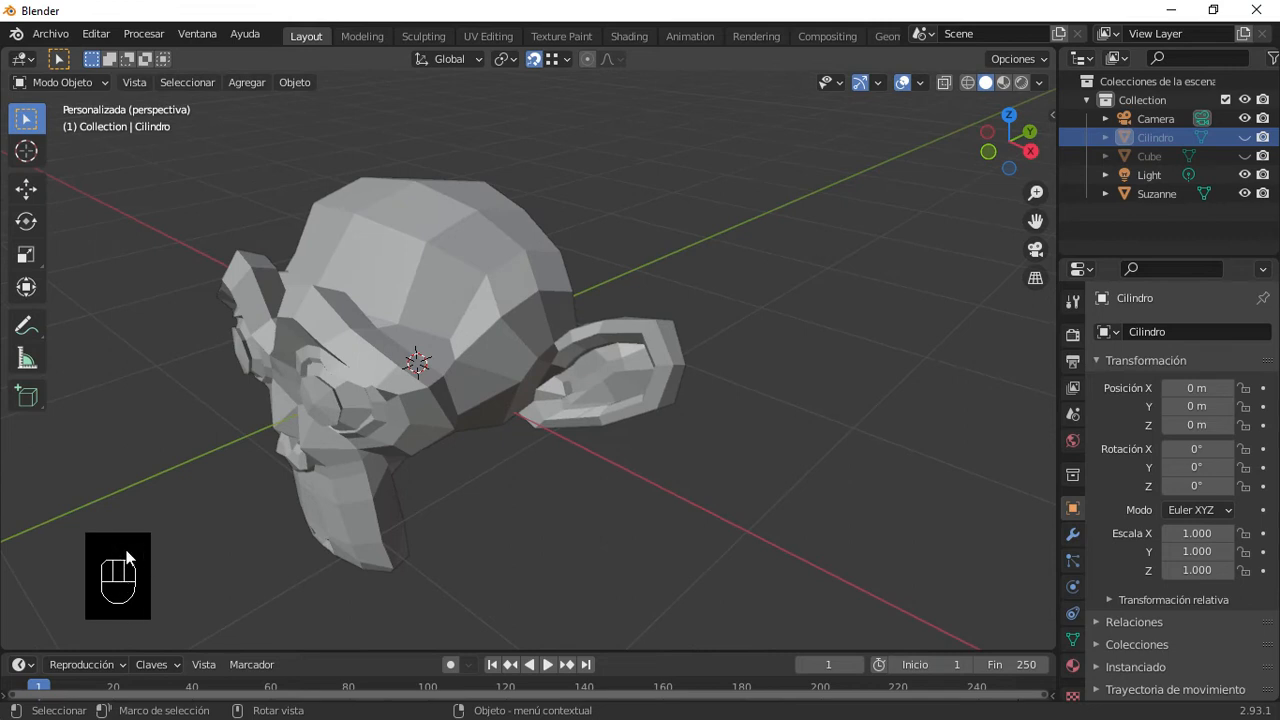
pyautogui.click(396, 385)
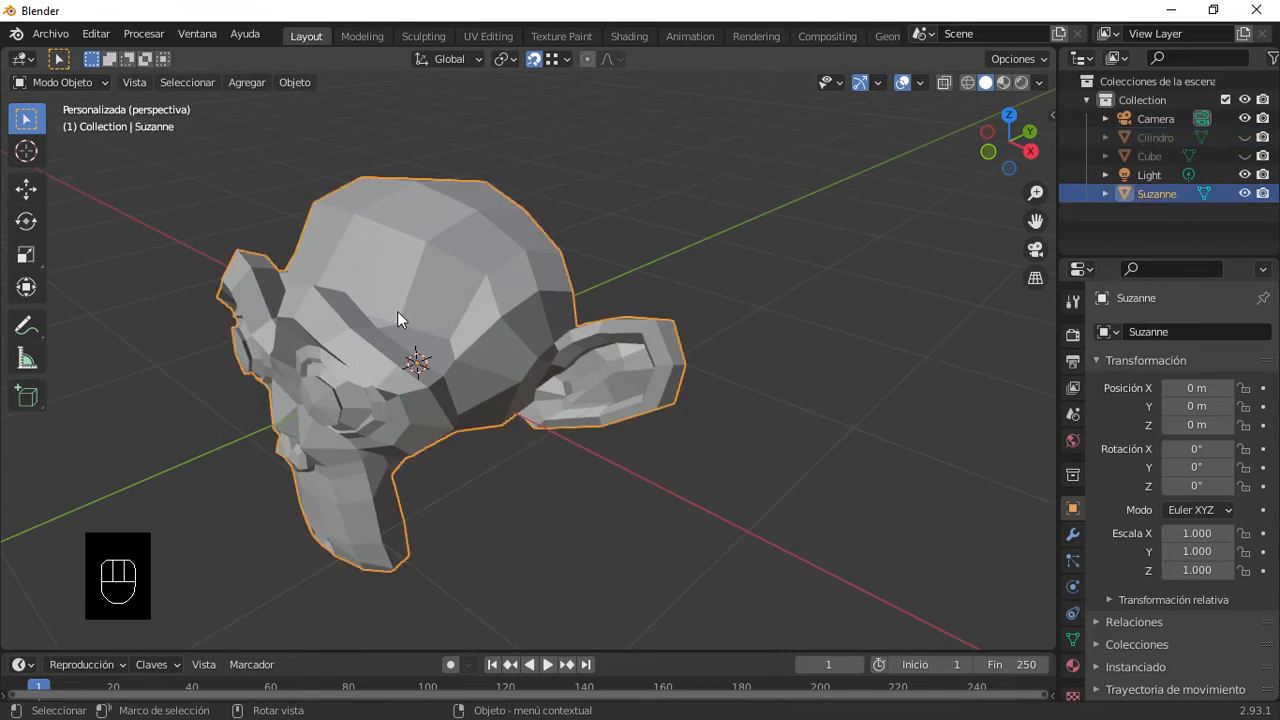
pyautogui.press('g')
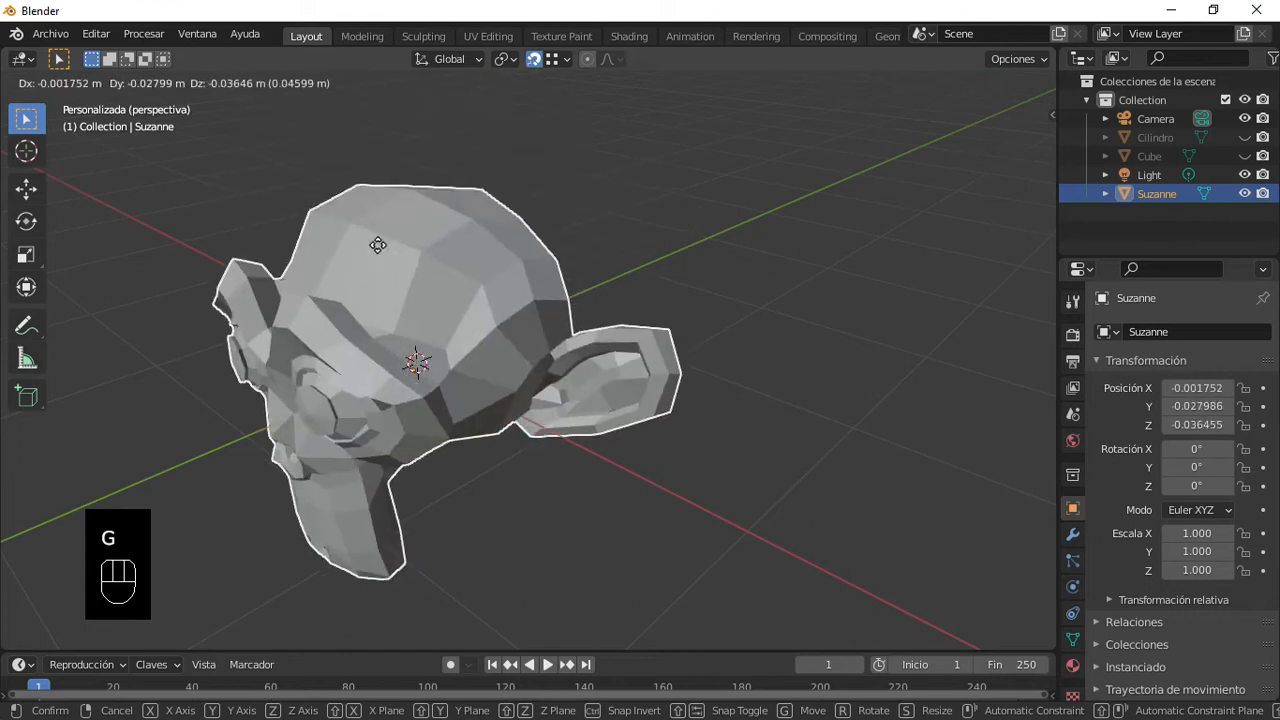
pyautogui.rightClick(338, 295)
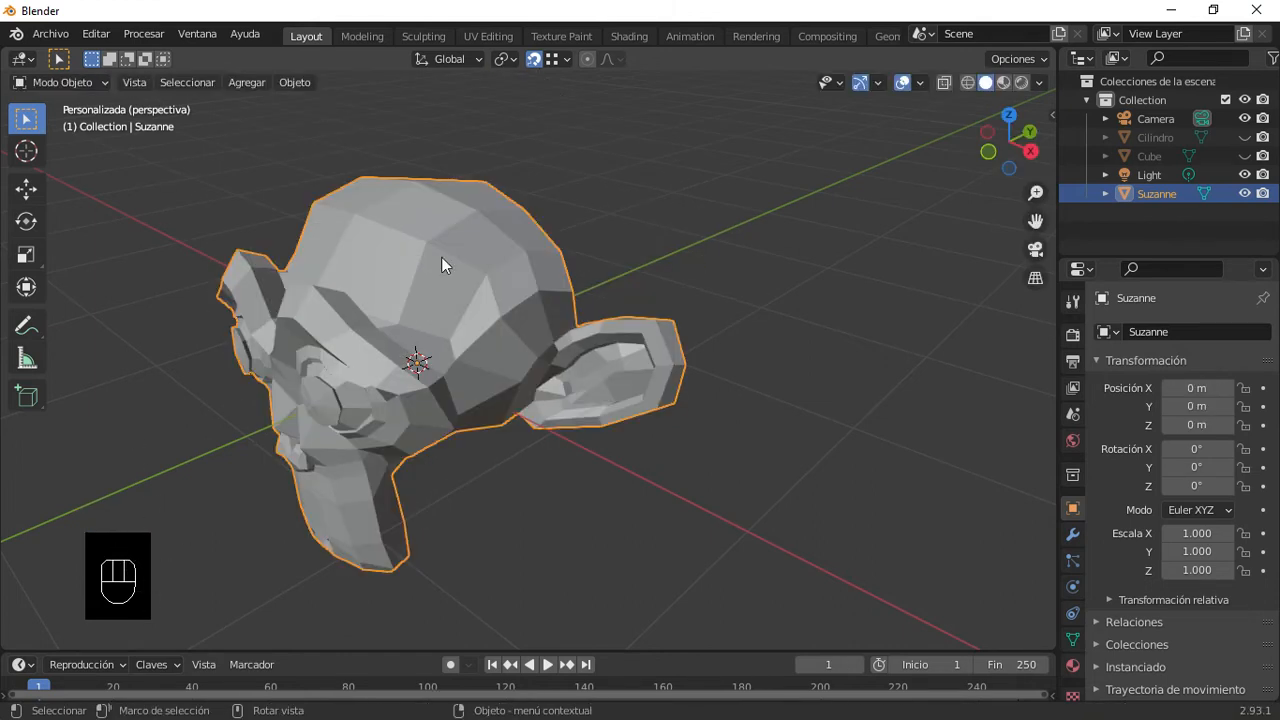
pyautogui.press('Tab')
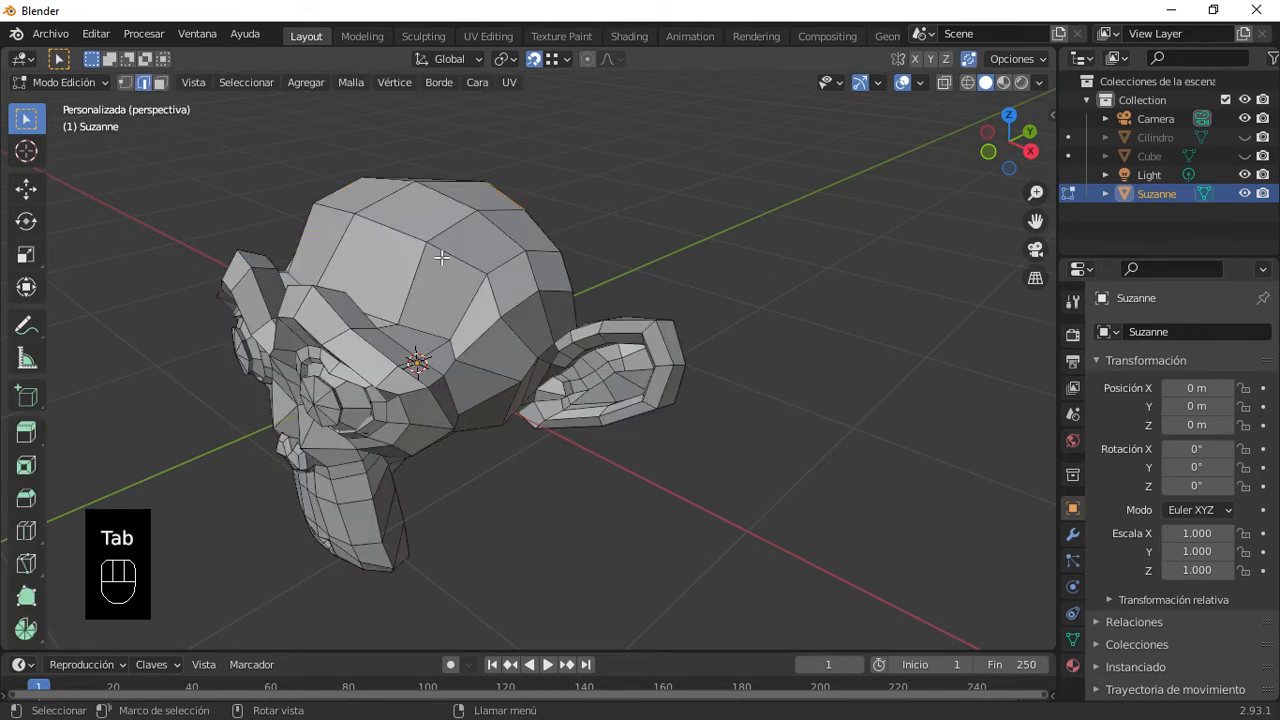
pyautogui.scroll(-4, 453, 253)
pyautogui.scroll(3, 458, 265)
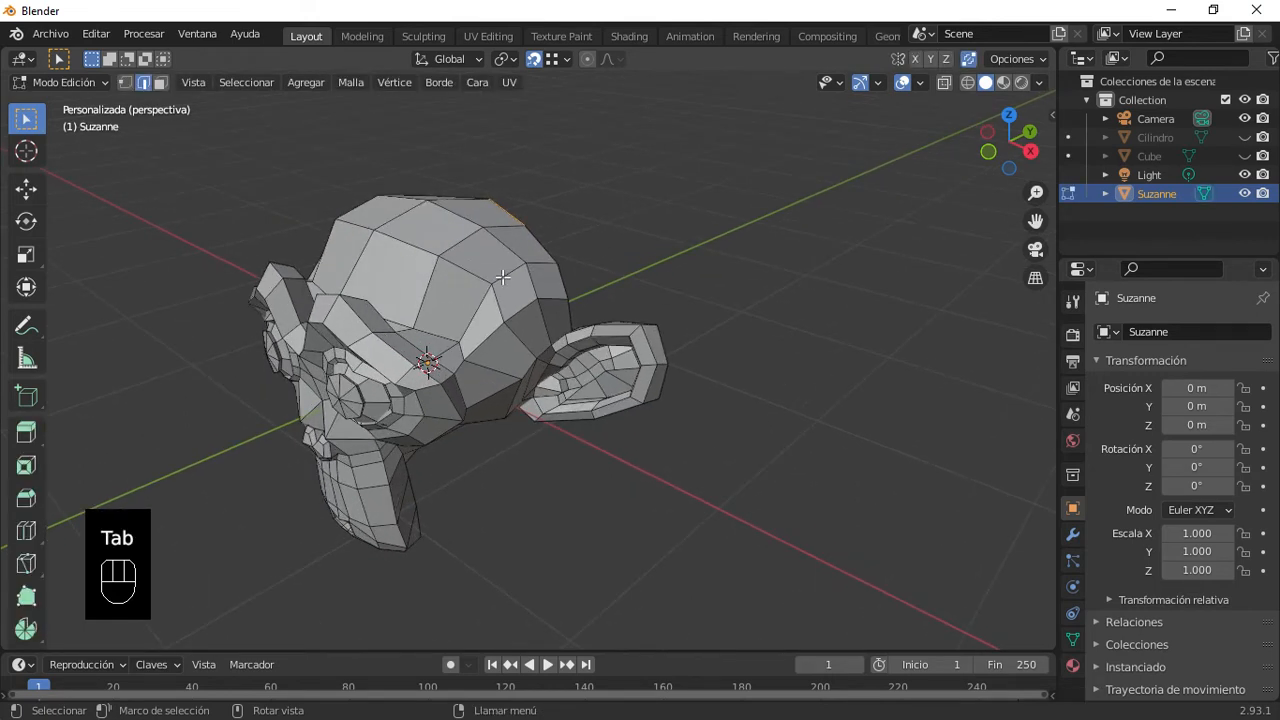
# Step: Switch to vertex selection and select the upper corner vertex beside the centre line on the back of the head
pyautogui.click(124, 82)
pyautogui.moveTo(470, 260); pyautogui.dragTo(191, 133, button='middle')
pyautogui.keyDown('shift'); pyautogui.moveTo(675, 410); pyautogui.dragTo(409, 285, button='middle'); pyautogui.keyUp('shift')
pyautogui.keyDown('shift'); pyautogui.moveTo(695, 327); pyautogui.dragTo(429, 189, button='middle'); pyautogui.keyUp('shift')
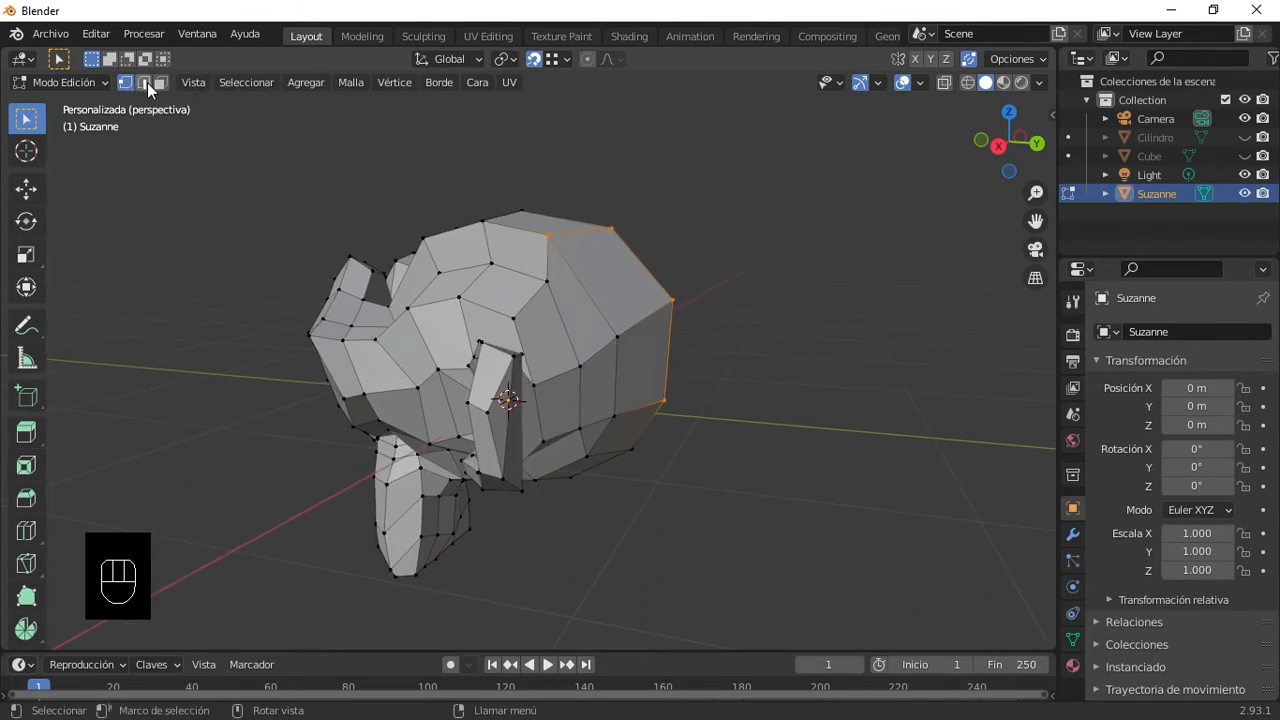
pyautogui.moveTo(646, 349); pyautogui.dragTo(500, 378, button='middle')
pyautogui.moveTo(775, 397); pyautogui.dragTo(439, 396, button='middle')
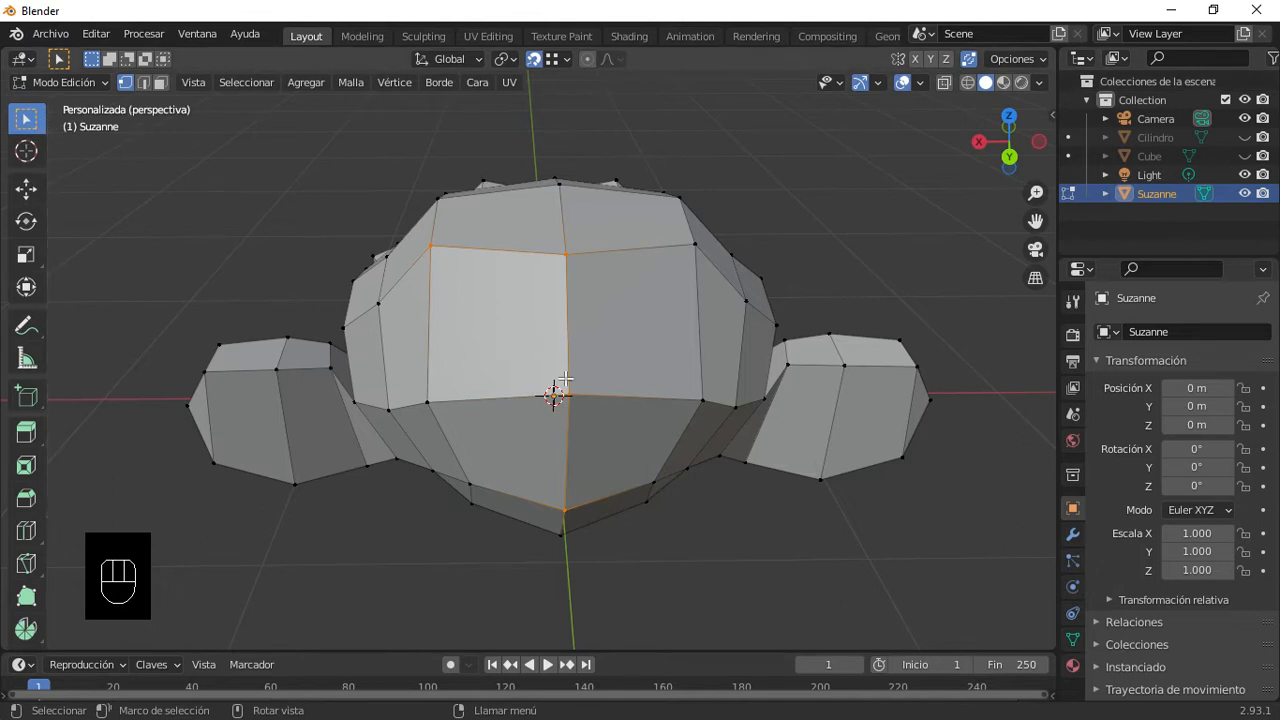
pyautogui.keyDown('shift'); pyautogui.click(565, 255); pyautogui.keyUp('shift')
pyautogui.keyDown('shift'); pyautogui.click(433, 242); pyautogui.keyUp('shift')
pyautogui.scroll(1, 567, 376)
pyautogui.moveTo(540, 386); pyautogui.dragTo(586, 412, button='middle')
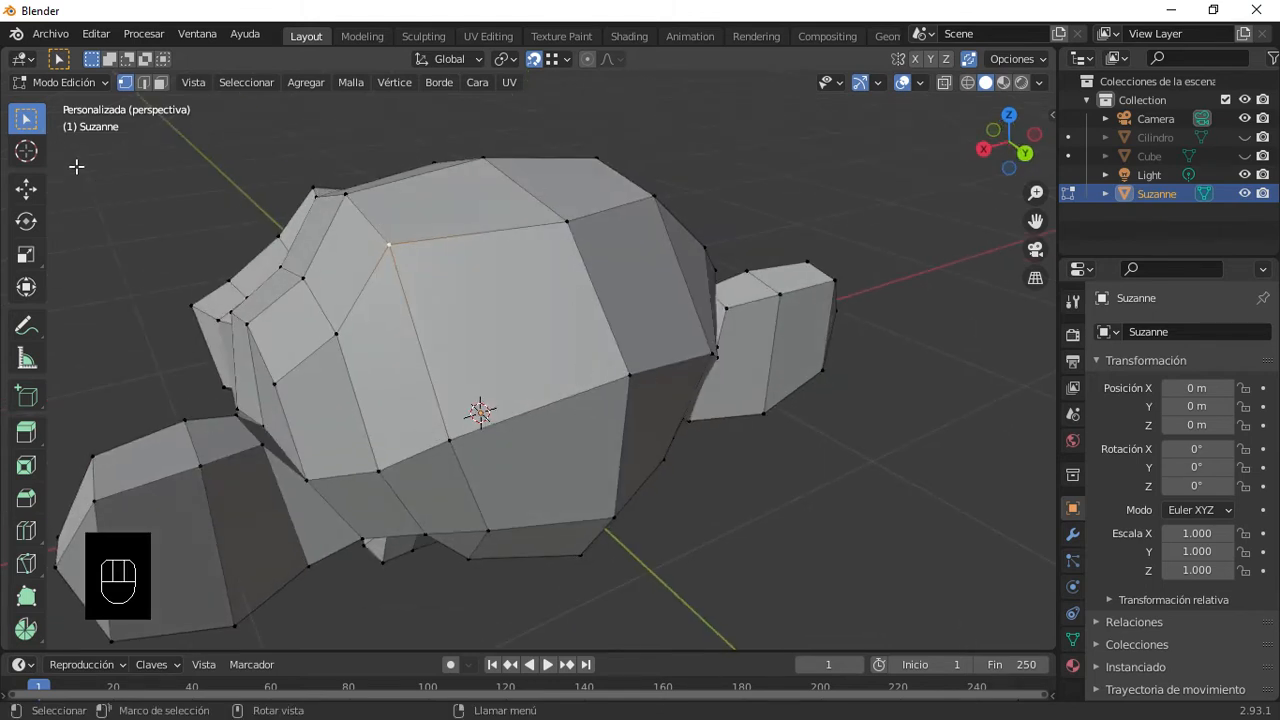
# Step: Try moving the upper middle vertex on the back of the head with the Tweak selection tool, and undo the move
pyautogui.moveTo(28, 128); pyautogui.dragTo(85, 134)
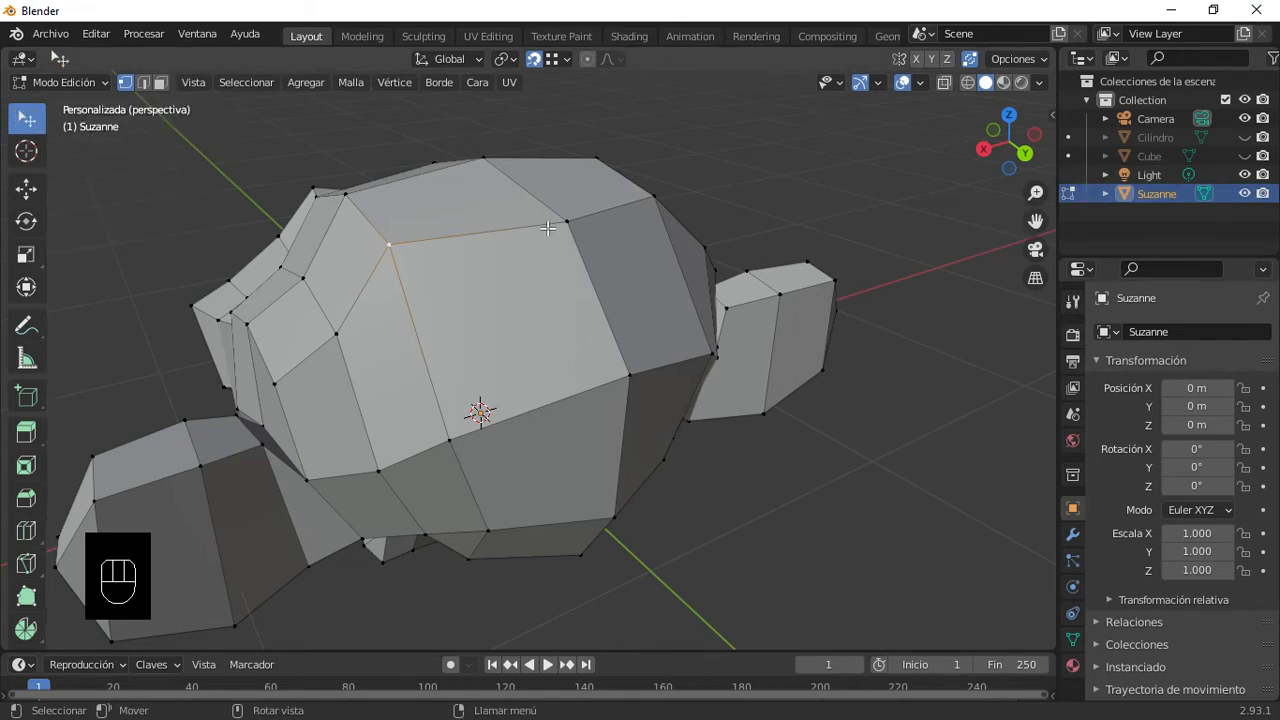
pyautogui.moveTo(565, 218); pyautogui.dragTo(820, 194)
pyautogui.hotkey('ctrl', 'z')
pyautogui.hotkey('ctrl', 'z')
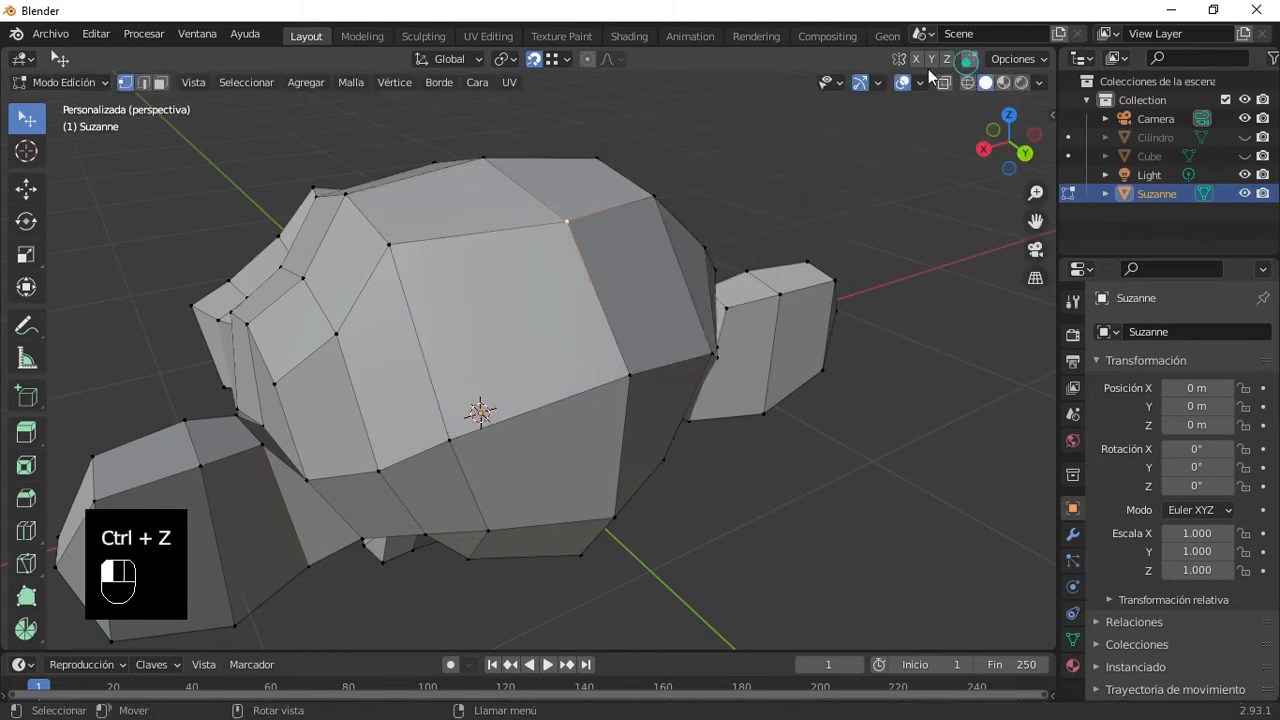
# Step: Turn off snapping and automatic vertex merging, and freely move the upper and lower middle vertices on the back of the head
pyautogui.click(534, 58)
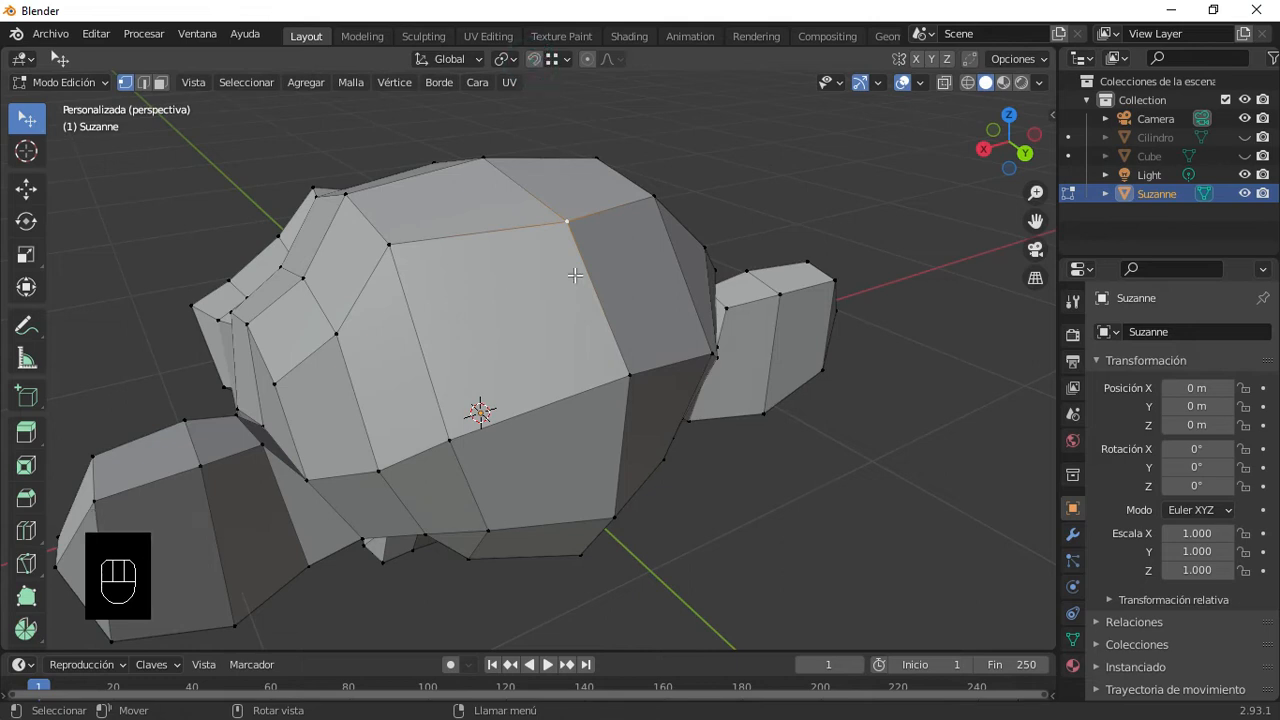
pyautogui.moveTo(569, 224); pyautogui.dragTo(588, 320)
pyautogui.moveTo(624, 376); pyautogui.dragTo(568, 390)
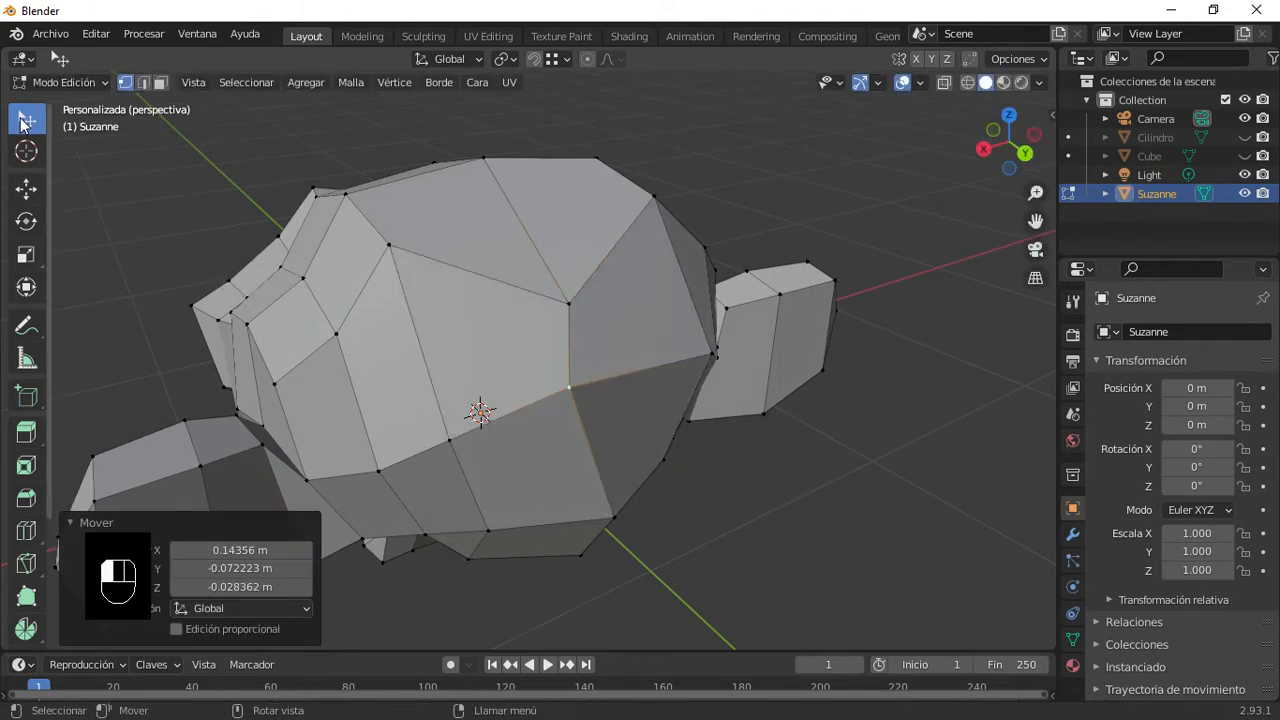
# Step: Switch to the Box Select tool, try repositioning the moved lower middle vertex, including with Grab, and cancel the move
pyautogui.click(26, 118)
pyautogui.click(92, 165)
pyautogui.click(566, 388)
pyautogui.moveTo(570, 387); pyautogui.dragTo(638, 377)
pyautogui.moveTo(516, 358); pyautogui.dragTo(599, 404)
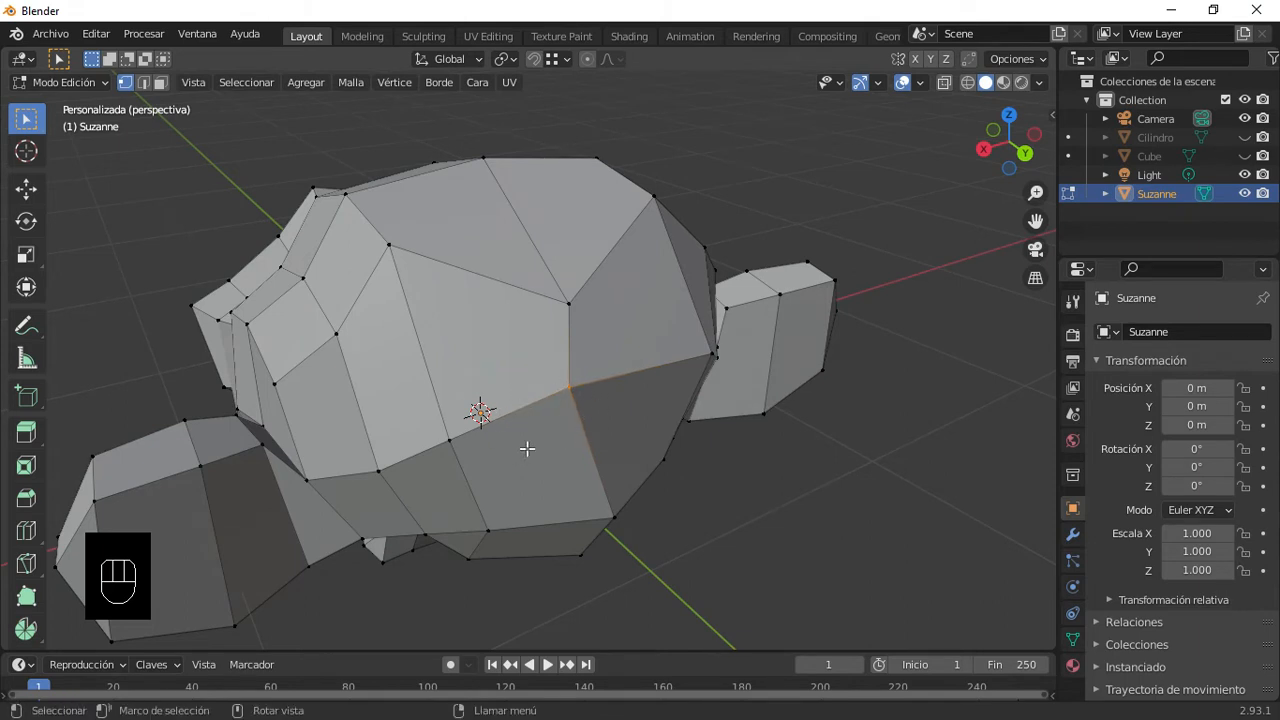
pyautogui.press('g')
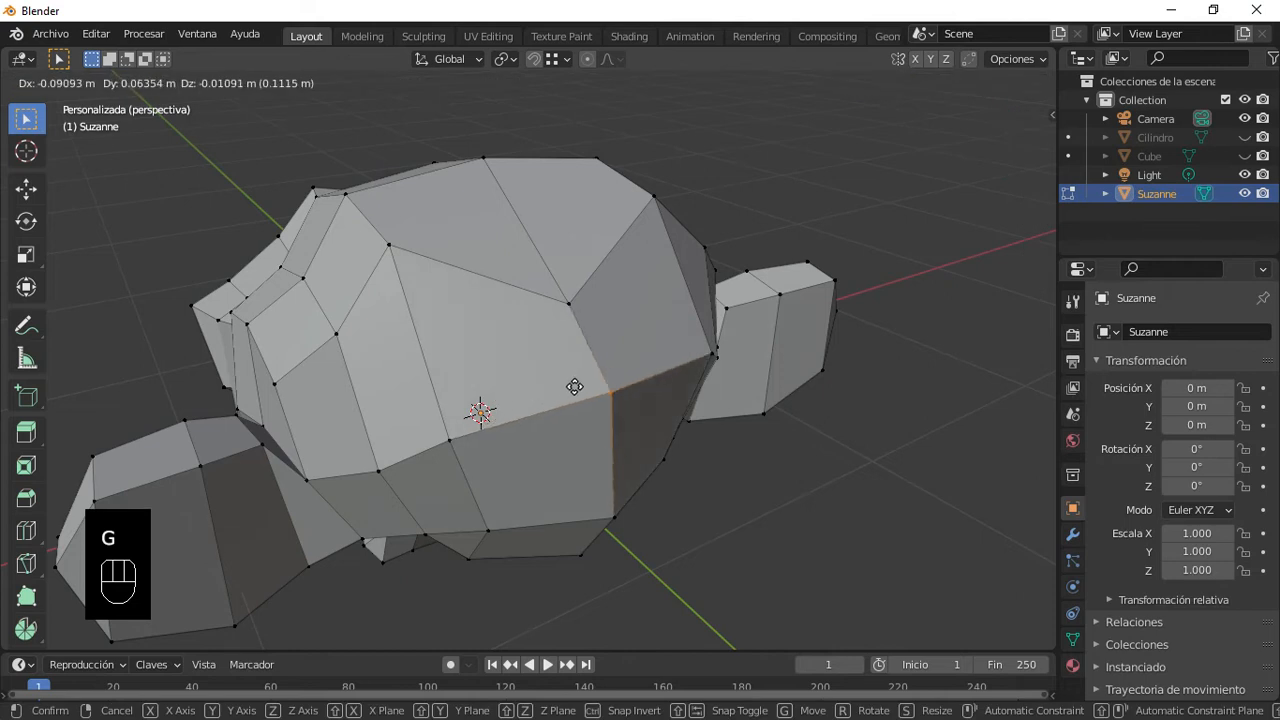
pyautogui.rightClick(574, 382)
# Step: Undo the free moves of the two middle vertices on the back of the head
pyautogui.hotkey('ctrl', 'z')
pyautogui.hotkey('ctrl', 'z')
pyautogui.rightClick(570, 376)
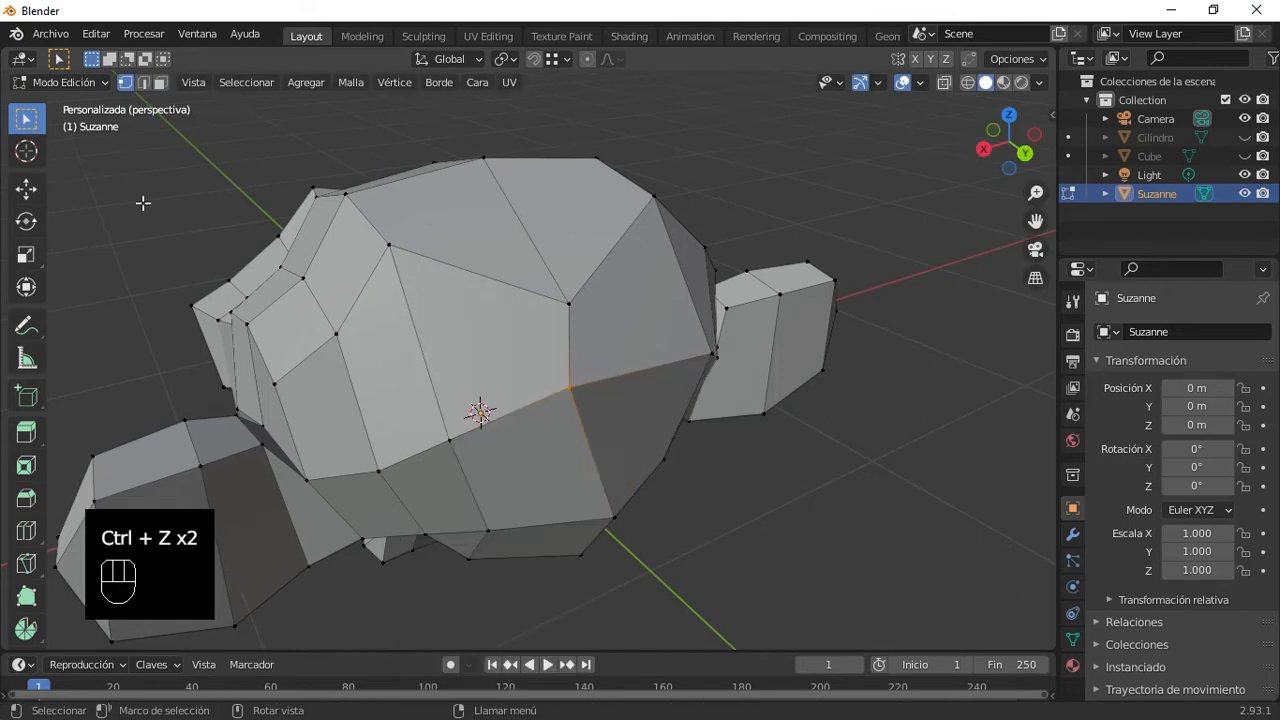
pyautogui.hotkey('ctrl', 'z')
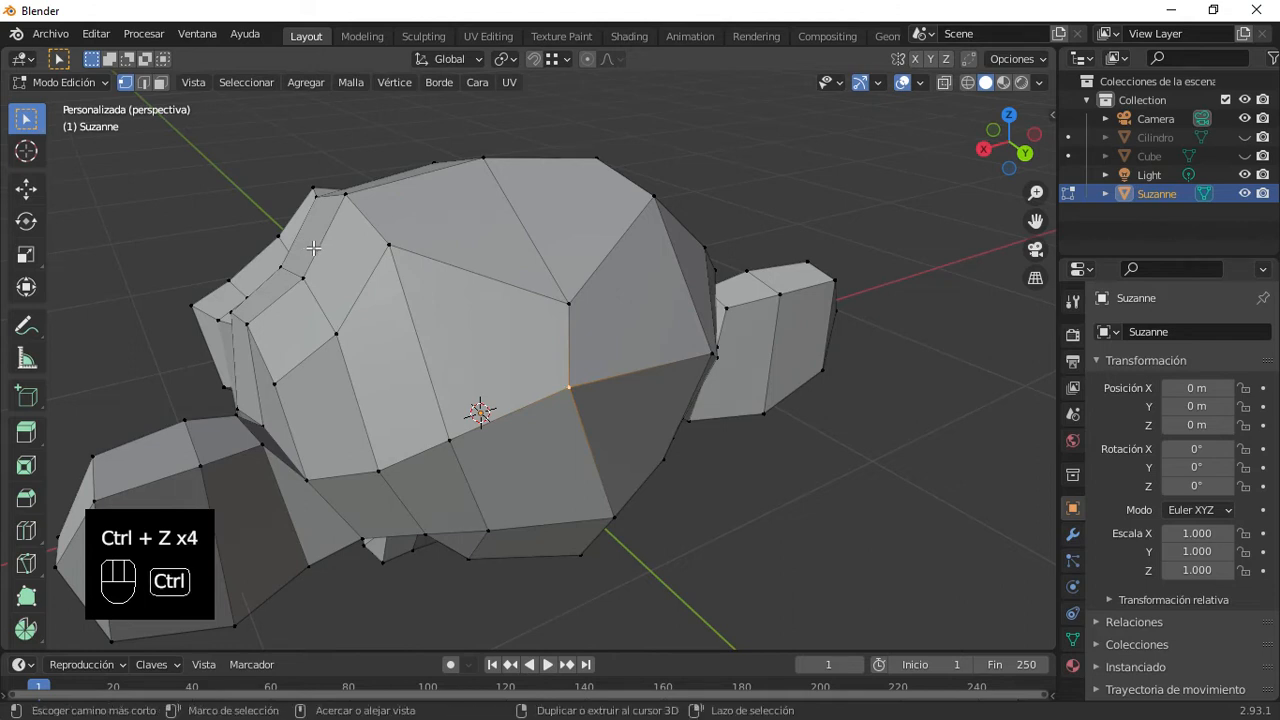
pyautogui.hotkey('ctrl', 'z')
pyautogui.hotkey('ctrl', 'z')
pyautogui.hotkey('ctrl', 'z')
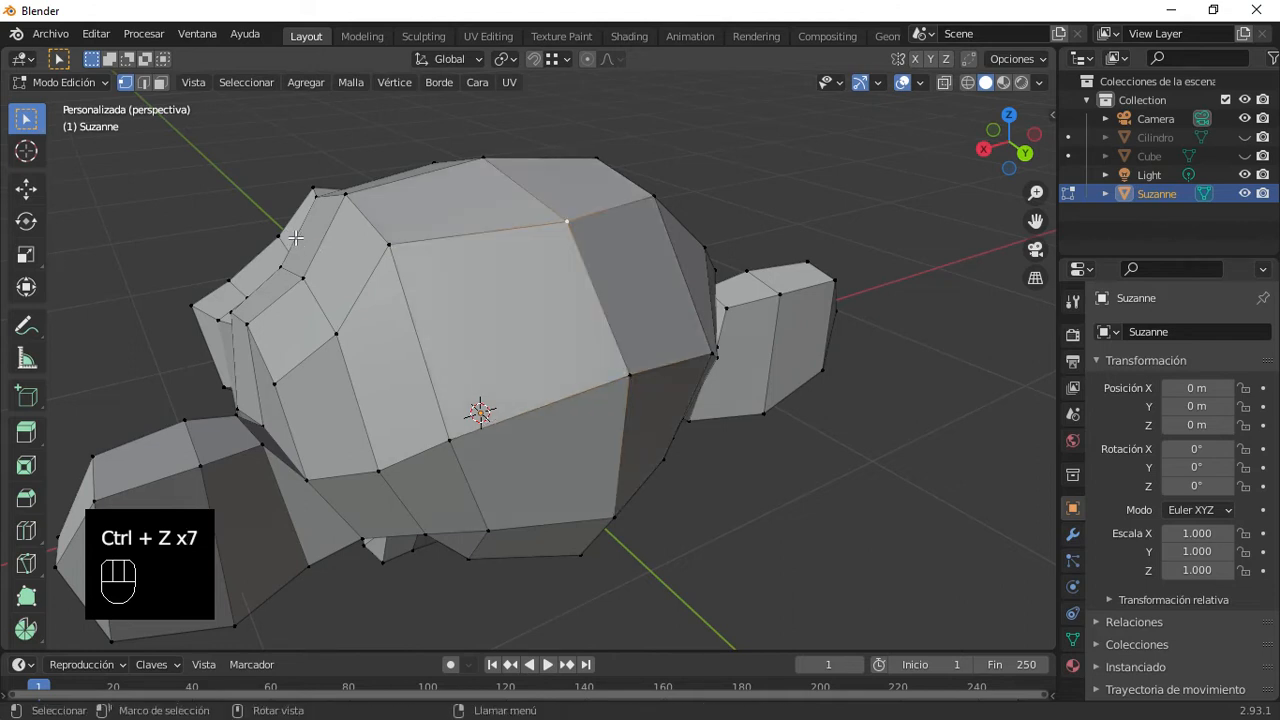
# Step: Switch back to the Tweak selection tool, test moving the lower middle vertex of the head, and undo the move
pyautogui.moveTo(20, 135); pyautogui.dragTo(58, 126)
pyautogui.moveTo(627, 374); pyautogui.dragTo(550, 341)
pyautogui.hotkey('ctrl', 'z')
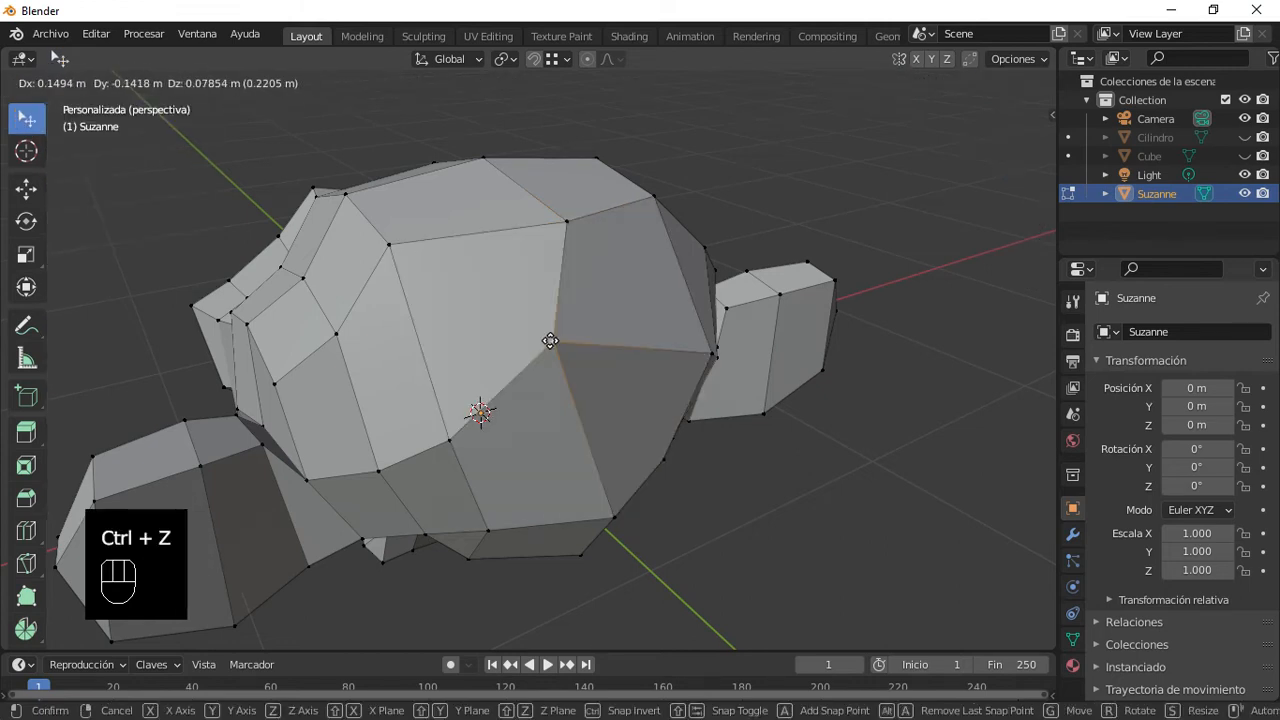
pyautogui.hotkey('ctrl', 'z')
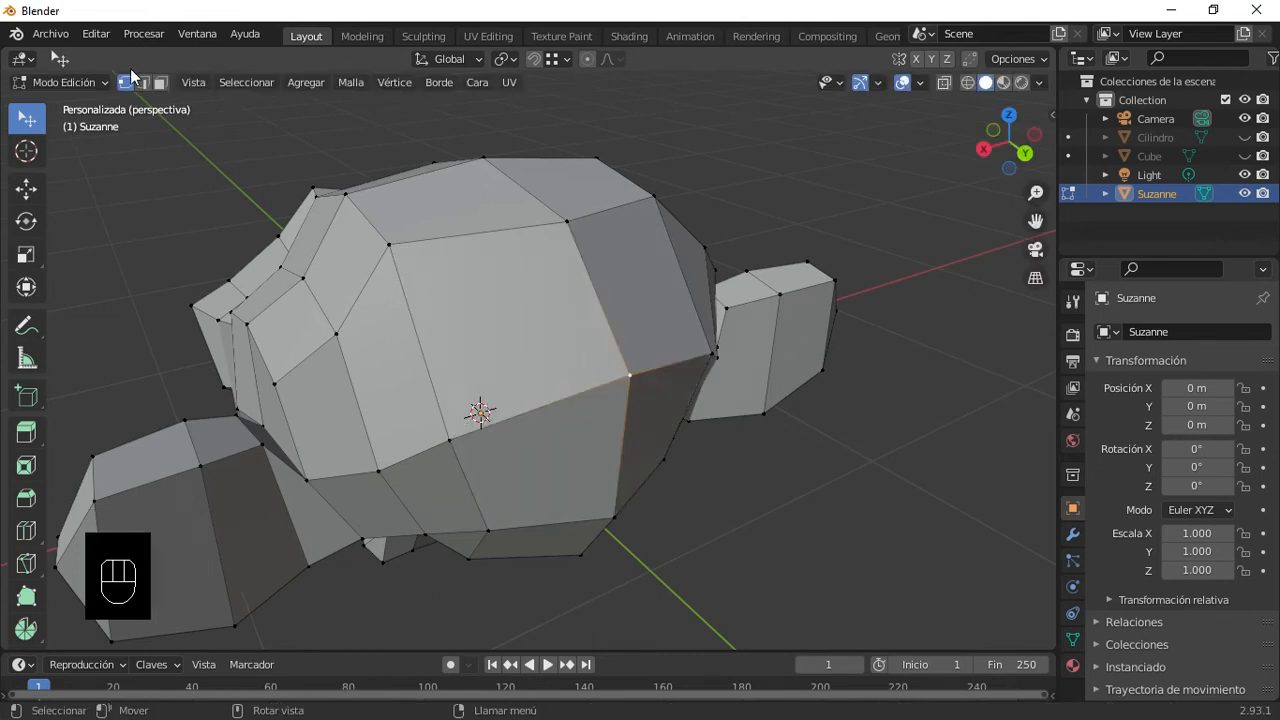
# Step: Enable automatic vertex merging and turn on snapping with Vertex as the snap target
pyautogui.click(969, 62)
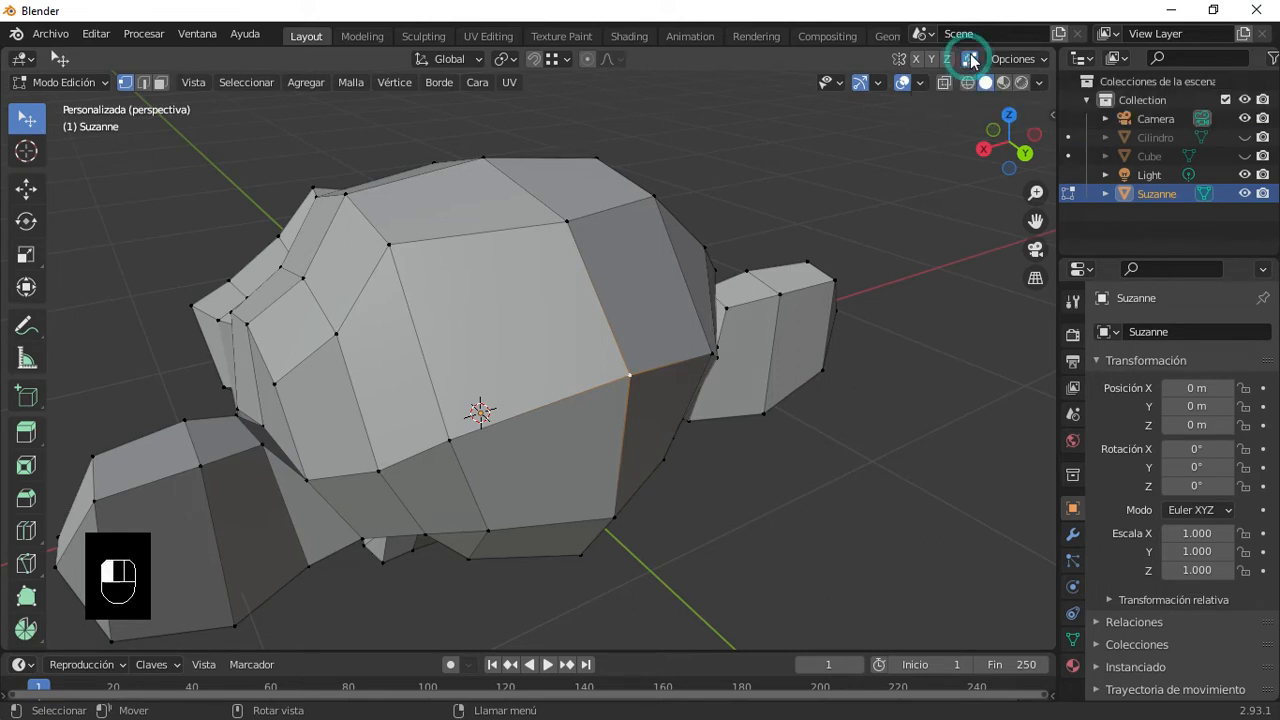
pyautogui.click(532, 60)
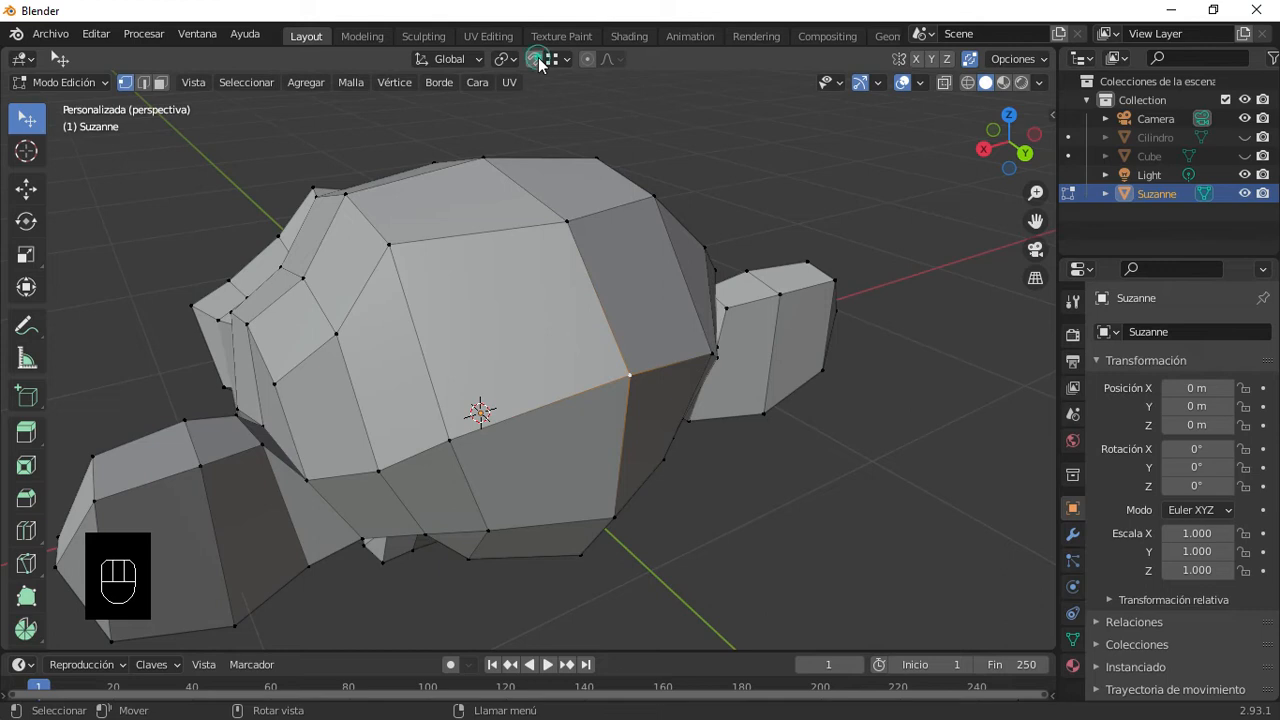
pyautogui.click(567, 59)
pyautogui.click(564, 60)
pyautogui.click(520, 133)
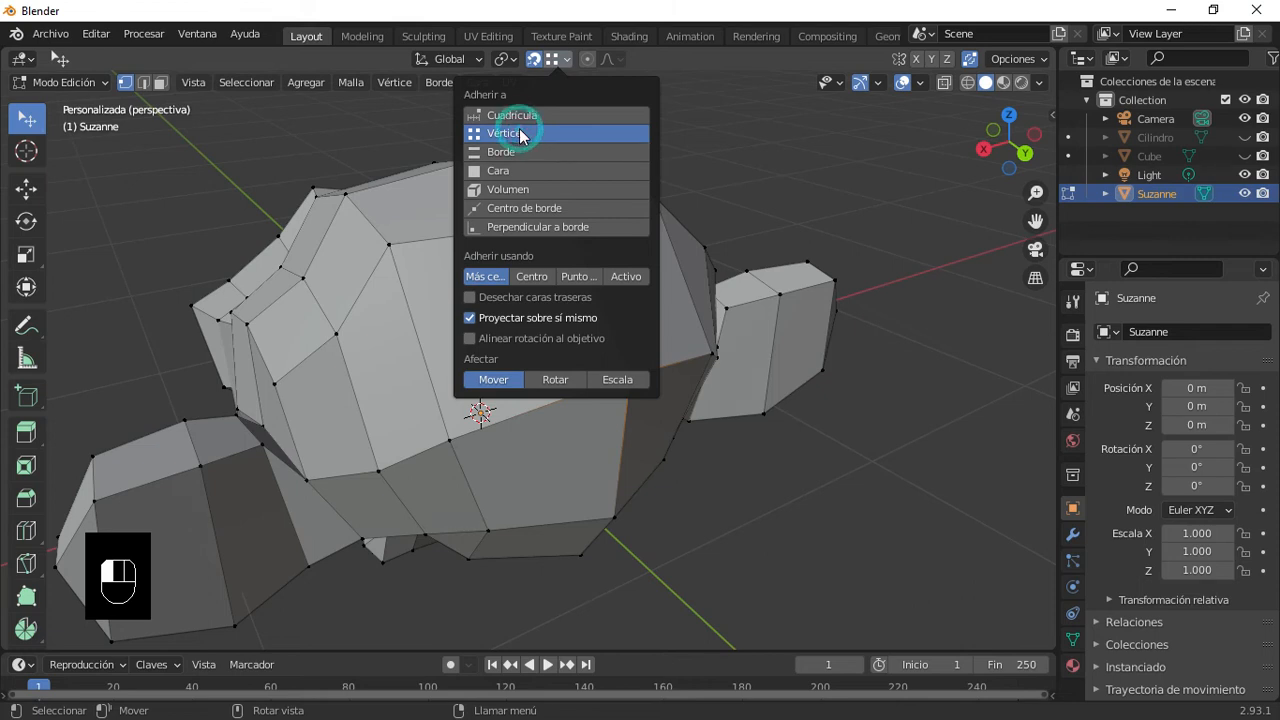
# Step: Snap the lower middle and the adjacent upper corner vertices onto the upper middle vertex of the head's back to merge them
pyautogui.click(631, 374)
pyautogui.moveTo(629, 381); pyautogui.dragTo(566, 223)
pyautogui.click(384, 247)
pyautogui.moveTo(384, 247); pyautogui.dragTo(568, 222)
pyautogui.moveTo(638, 262); pyautogui.dragTo(514, 283, button='middle')
pyautogui.scroll(-4, 544, 303)
pyautogui.moveTo(611, 337); pyautogui.dragTo(547, 249, button='middle')
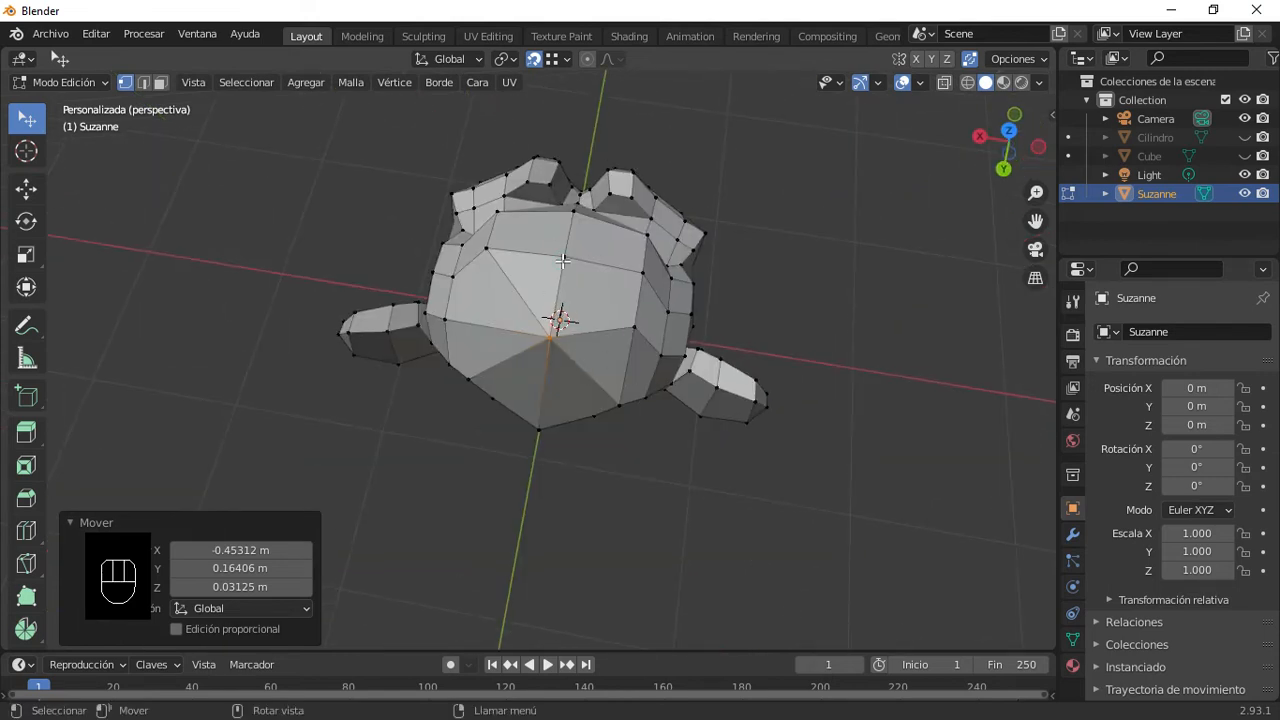
# Step: Snap the neighbouring vertex on the opposite side of the centre line onto the same merged vertex
pyautogui.click(561, 257)
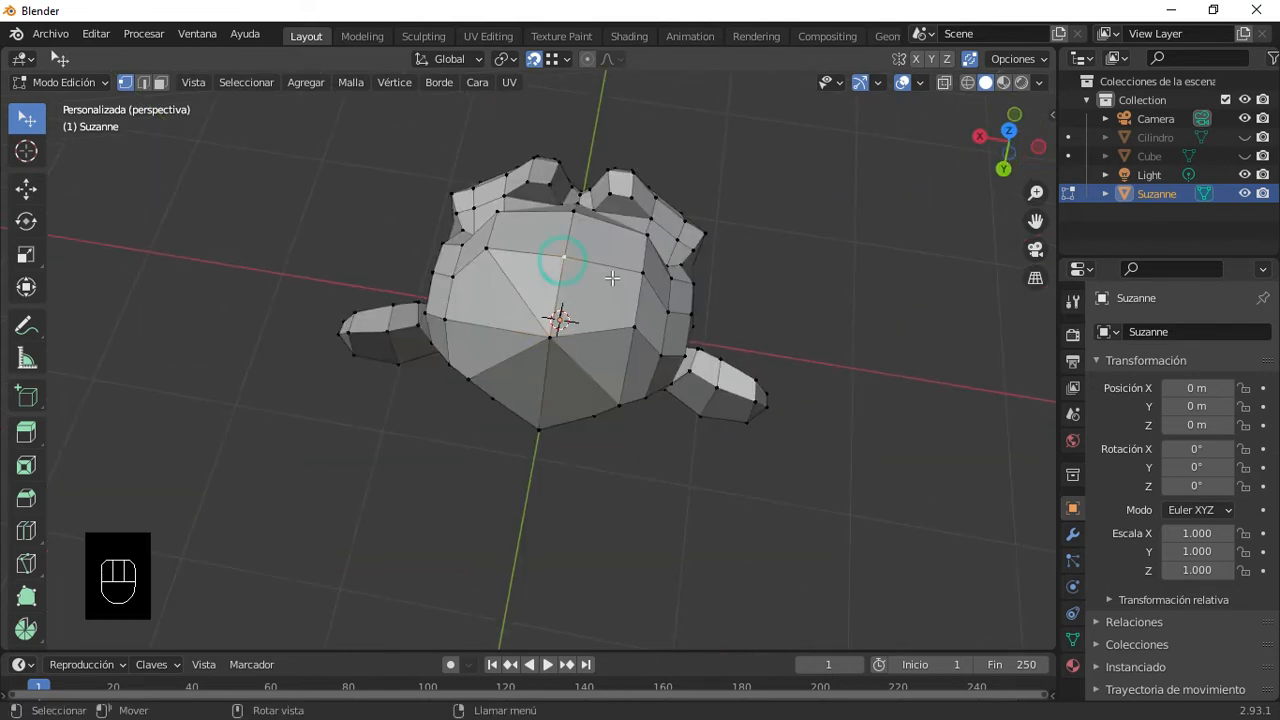
pyautogui.click(634, 326)
pyautogui.press('g')
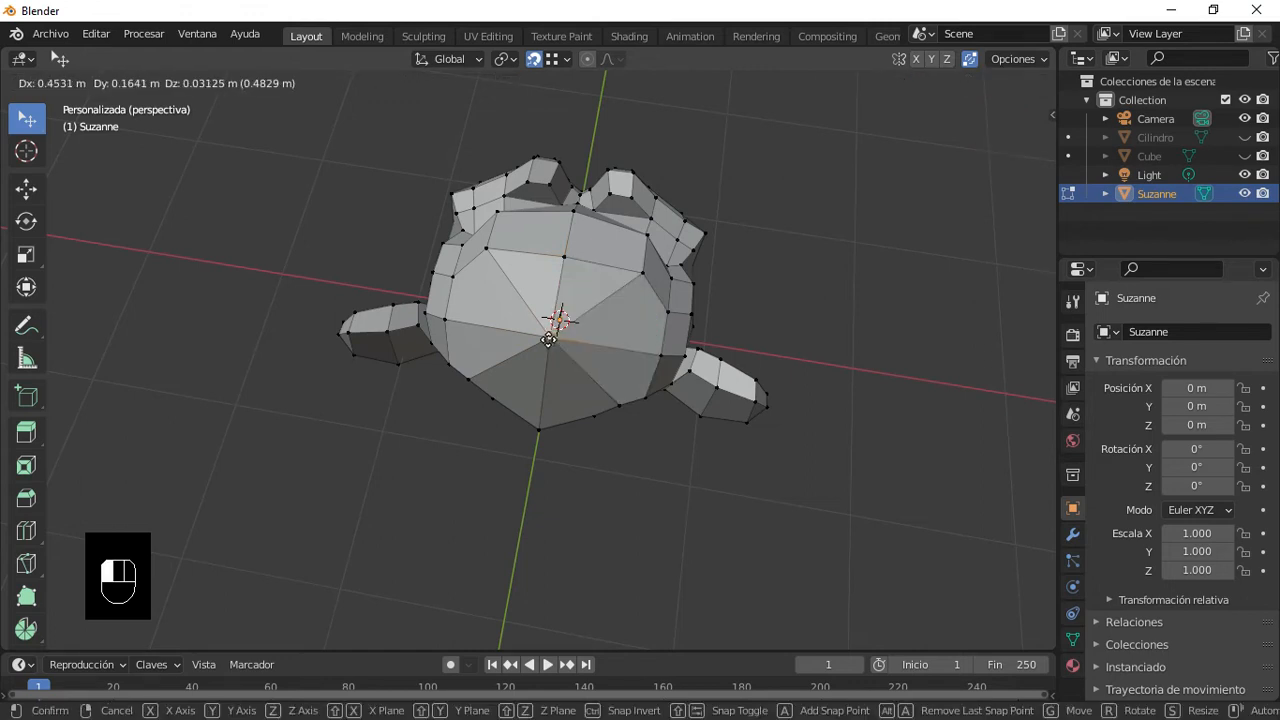
pyautogui.click(563, 244)
# Step: Select the centre-line vertex above the merged vertex on the head's back, together with the merged vertex itself
pyautogui.moveTo(449, 377)
pyautogui.mouseDown(button='middle')
pyautogui.moveTo(575, 346)
pyautogui.moveTo(677, 254)
pyautogui.moveTo(671, 194)
pyautogui.moveTo(560, 180)
pyautogui.moveTo(438, 340)
pyautogui.moveTo(437, 391)
pyautogui.mouseUp(button='middle')
pyautogui.scroll(-2, 562, 302)
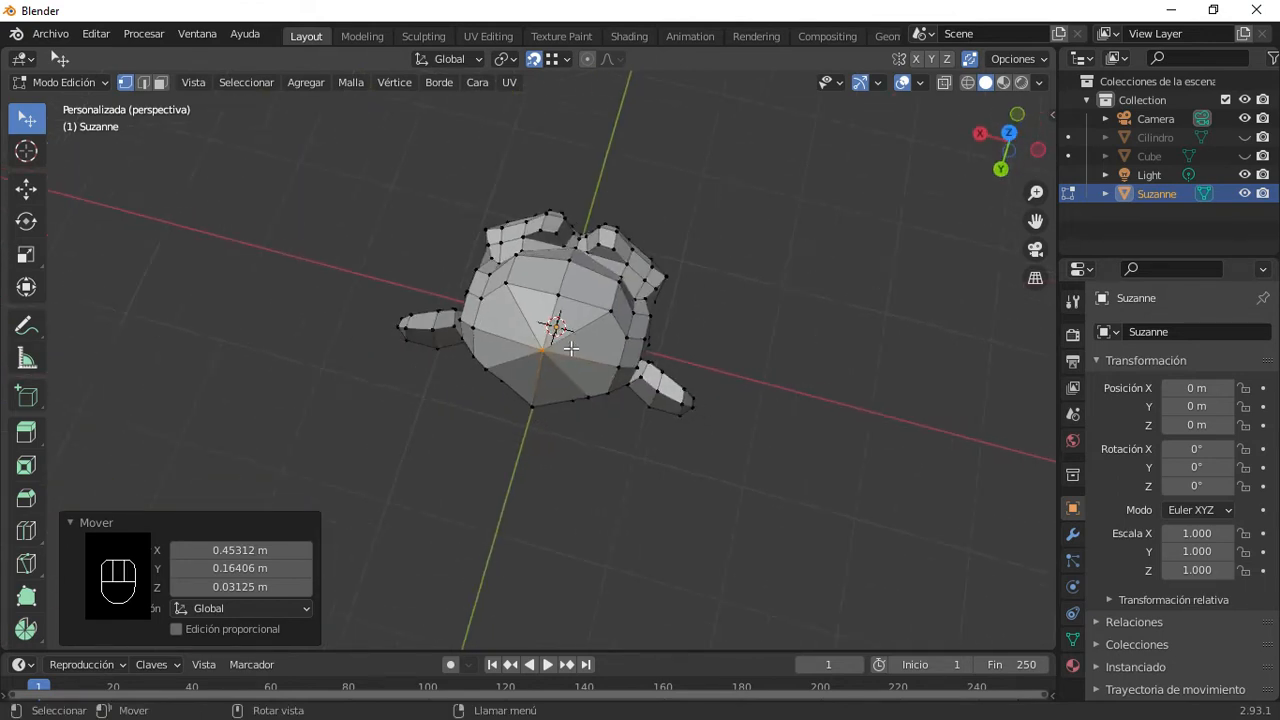
pyautogui.scroll(3, 571, 290)
pyautogui.scroll(2, 571, 292)
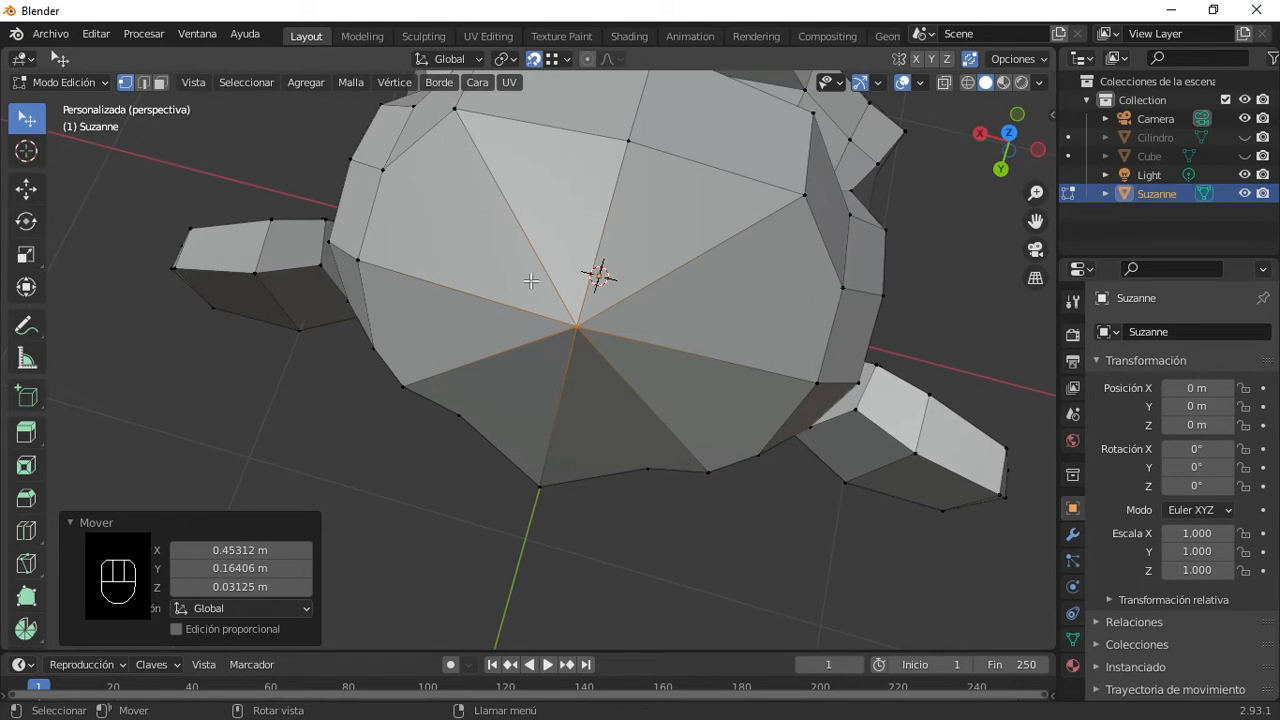
pyautogui.scroll(-1, 622, 246)
pyautogui.keyDown('shift'); pyautogui.moveTo(602, 254); pyautogui.dragTo(538, 345, button='middle'); pyautogui.keyUp('shift')
pyautogui.scroll(4, 538, 335)
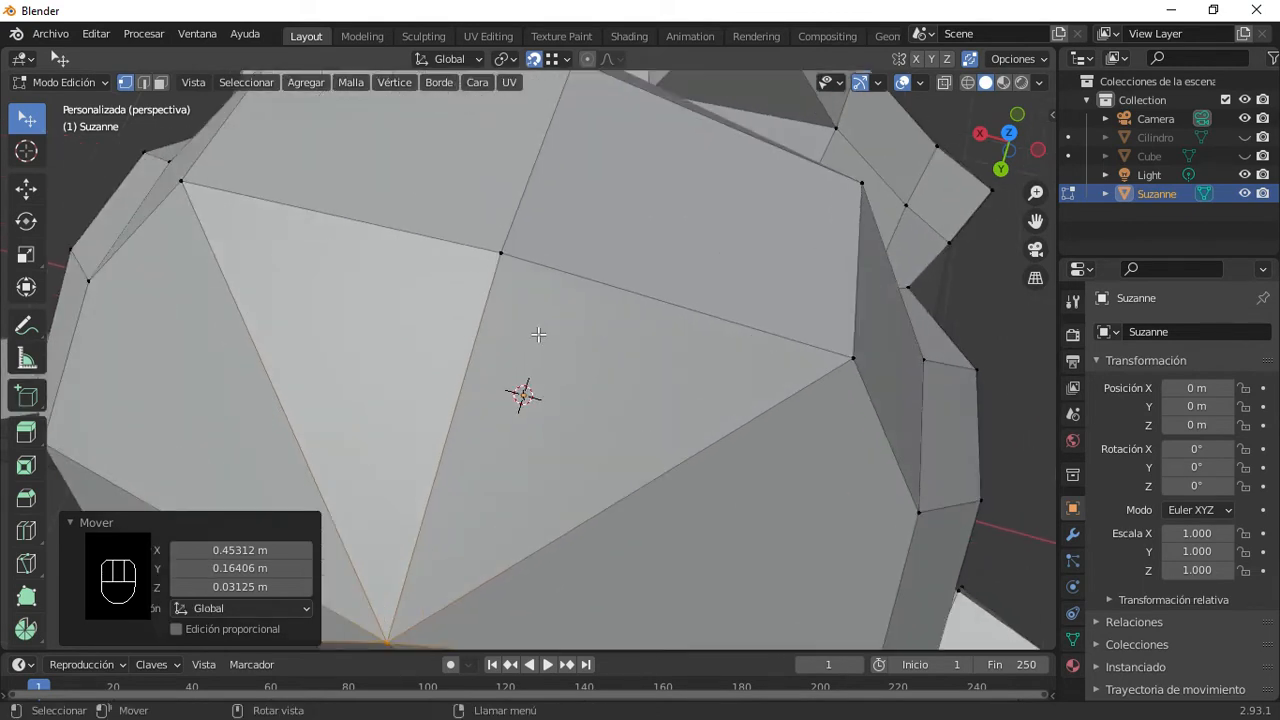
pyautogui.click(491, 241)
pyautogui.scroll(-5, 490, 300)
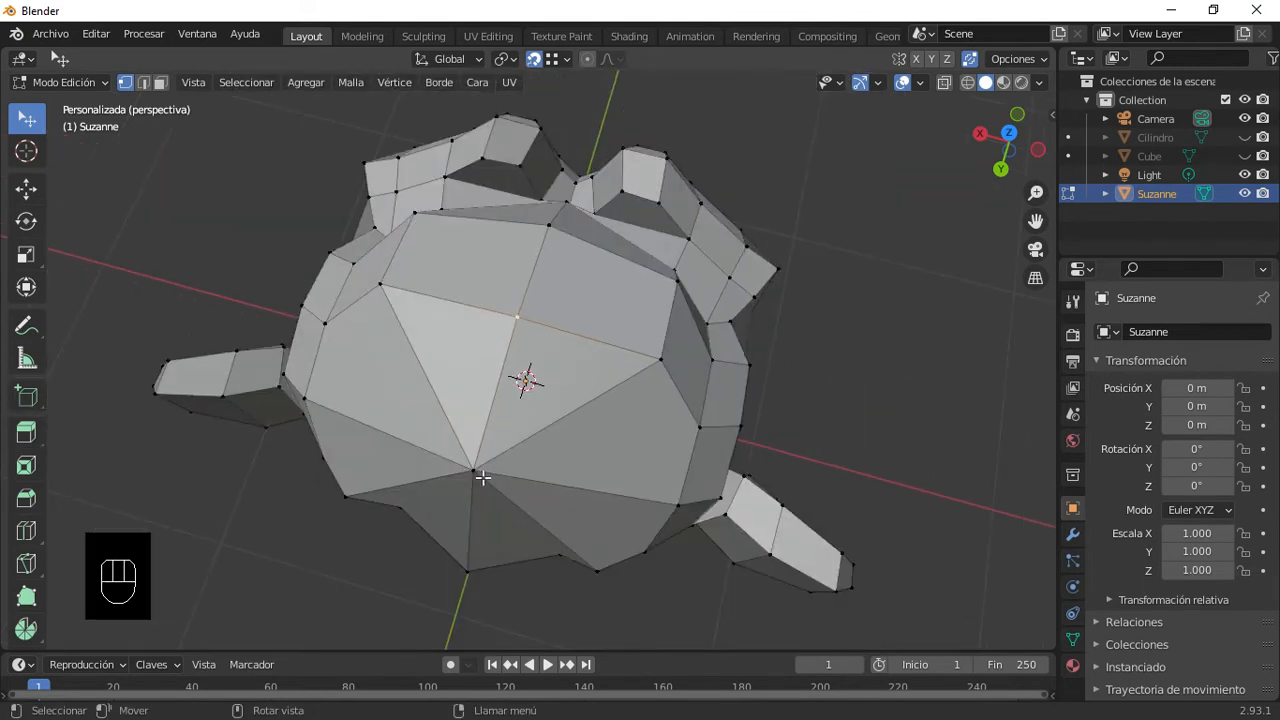
pyautogui.scroll(2, 482, 478)
pyautogui.keyDown('shift'); pyautogui.click(443, 533); pyautogui.keyUp('shift')
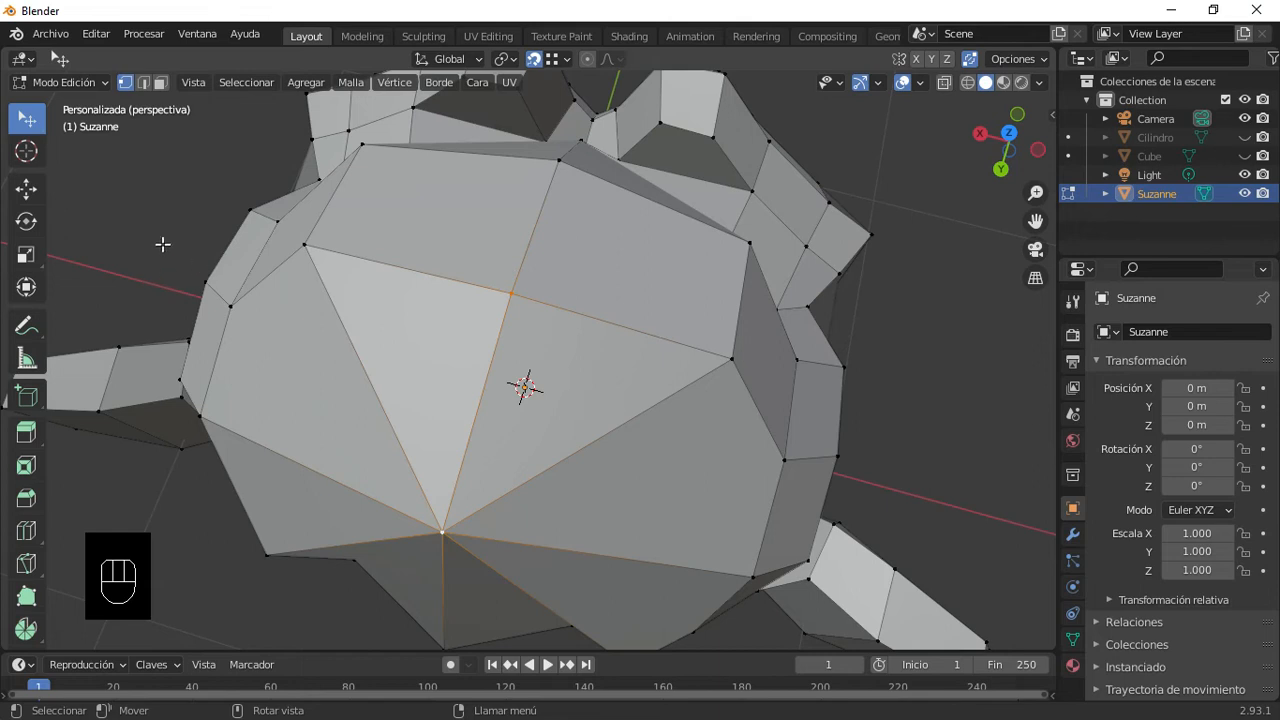
# Step: Scale the two selected vertices down repeatedly until they are close enough to merge automatically into one
pyautogui.press('s')
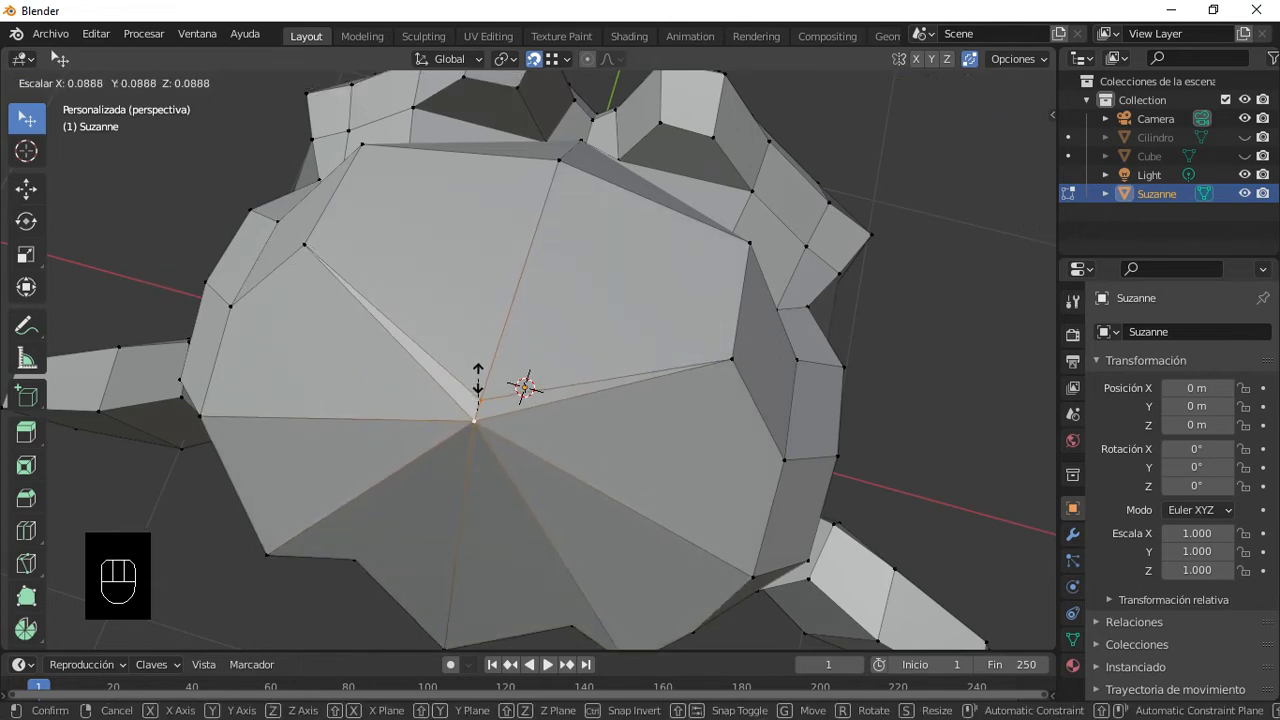
pyautogui.click(445, 298)
pyautogui.press('s')
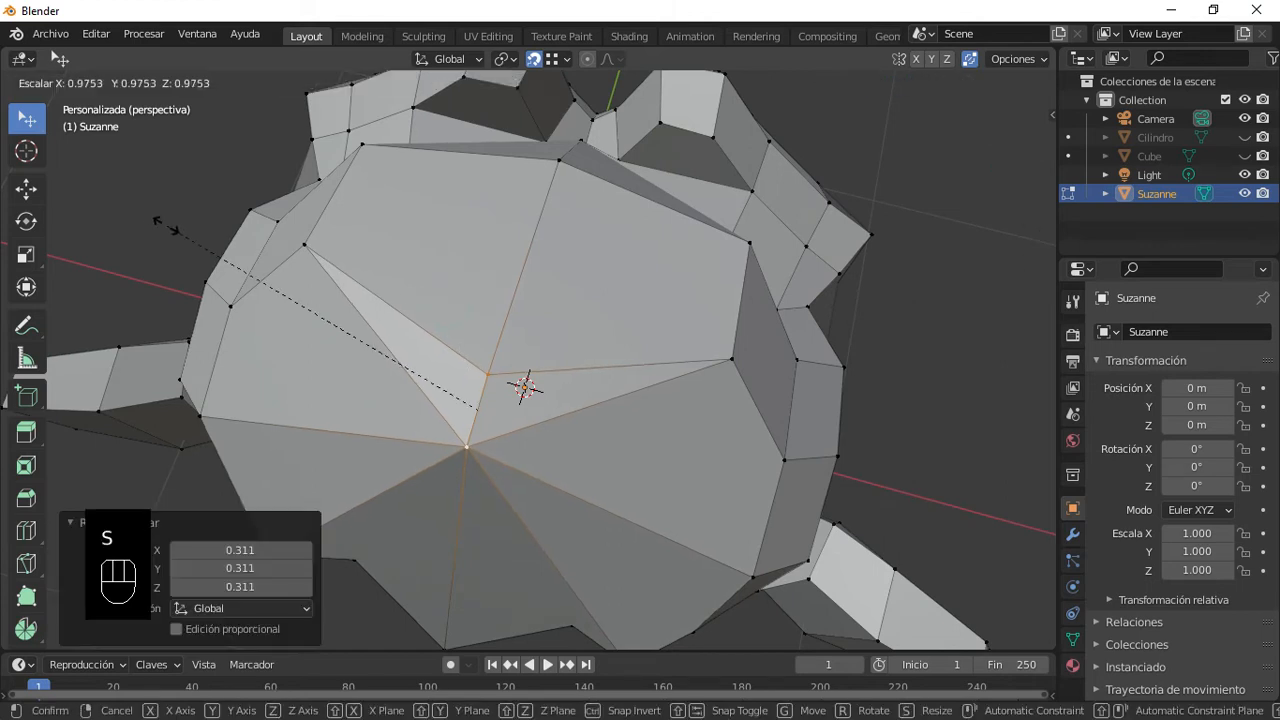
pyautogui.click(400, 366)
pyautogui.press('s')
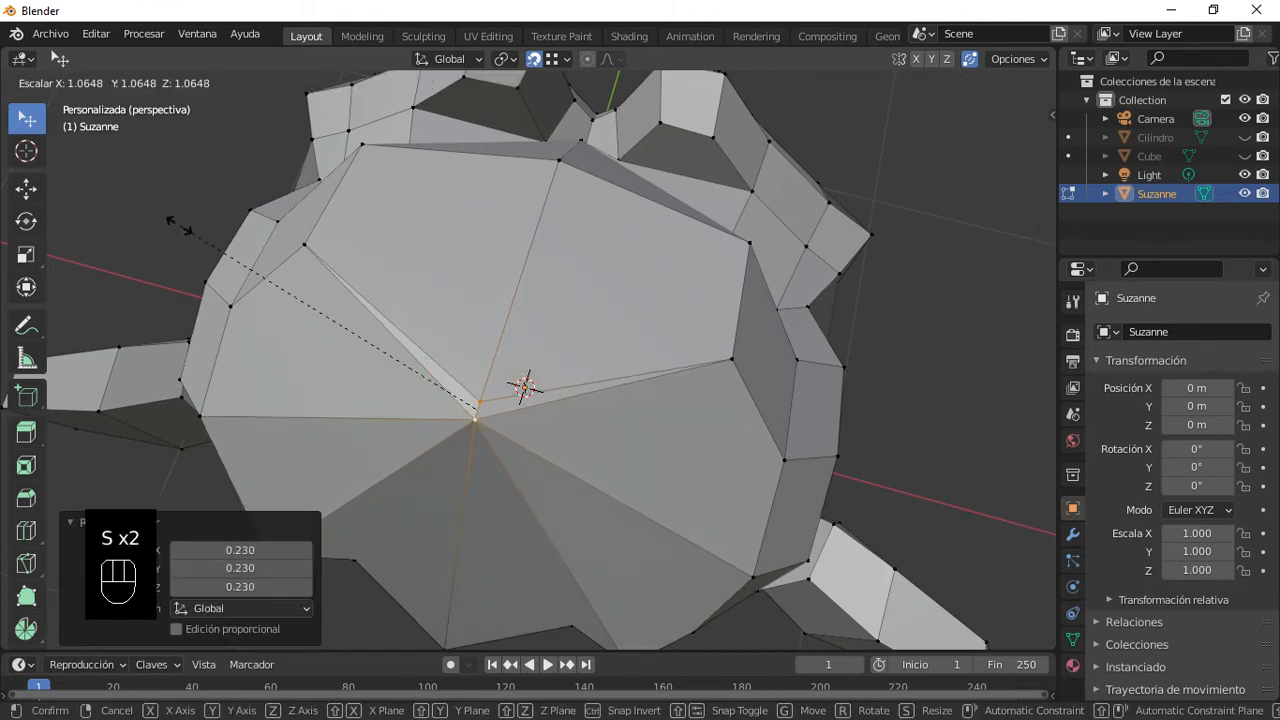
pyautogui.click(420, 366)
pyautogui.press('s')
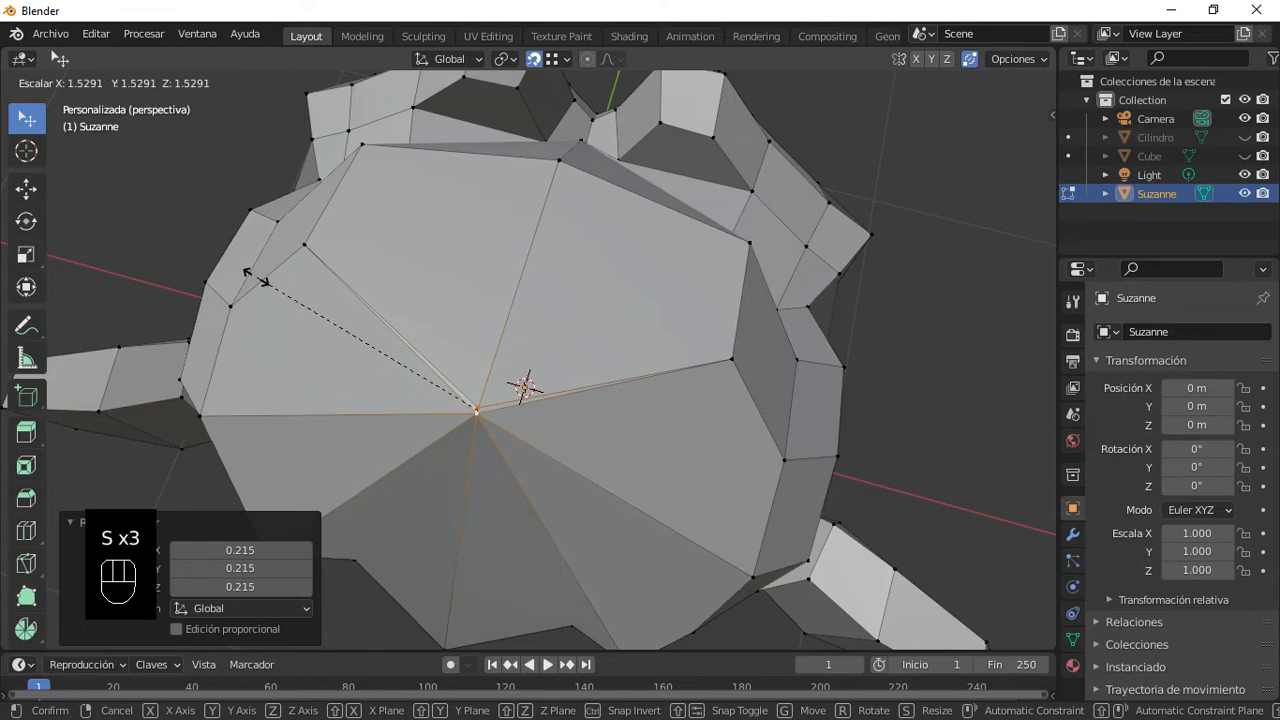
pyautogui.click(472, 384)
pyautogui.press('s')
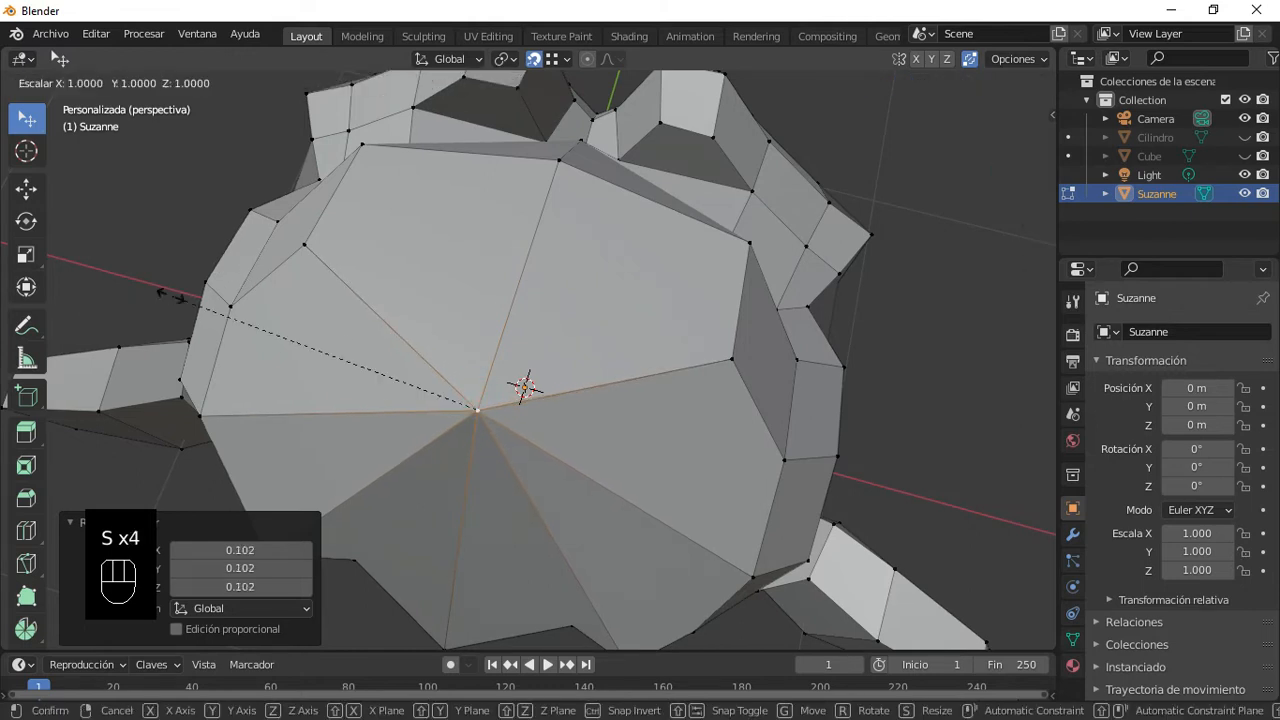
pyautogui.click(409, 374)
pyautogui.press('s')
pyautogui.press('s')
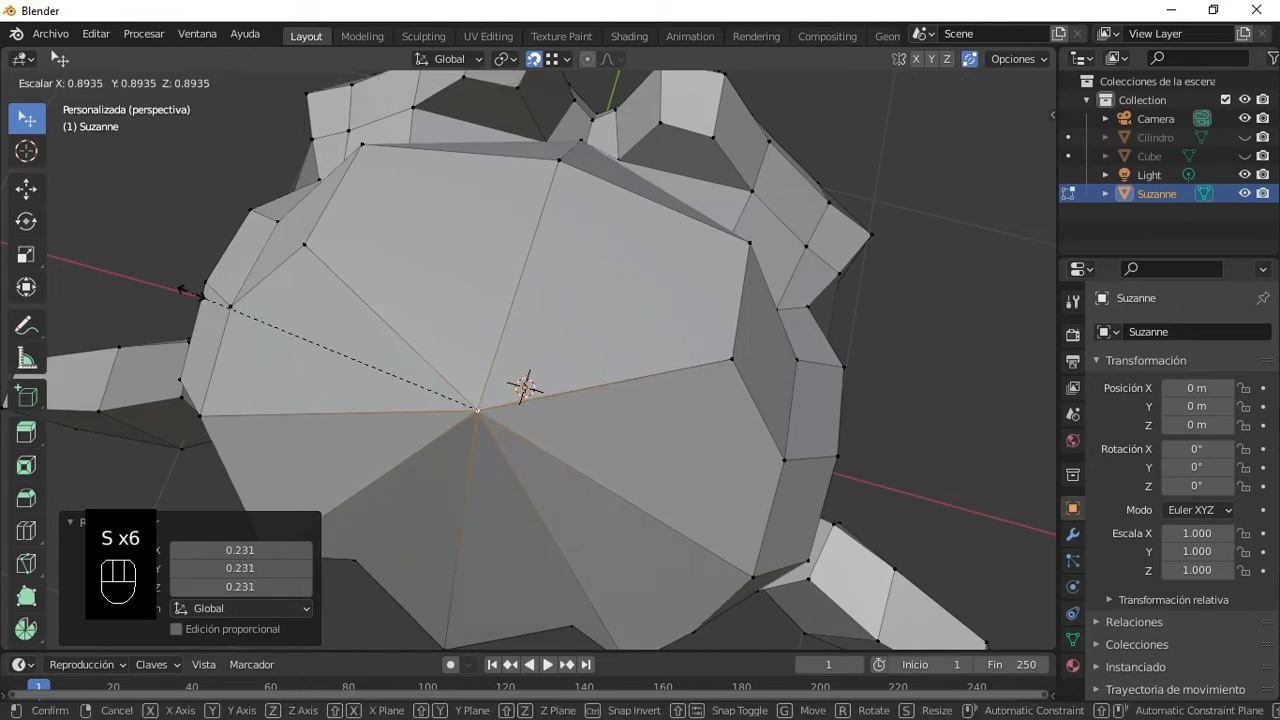
pyautogui.click(472, 400)
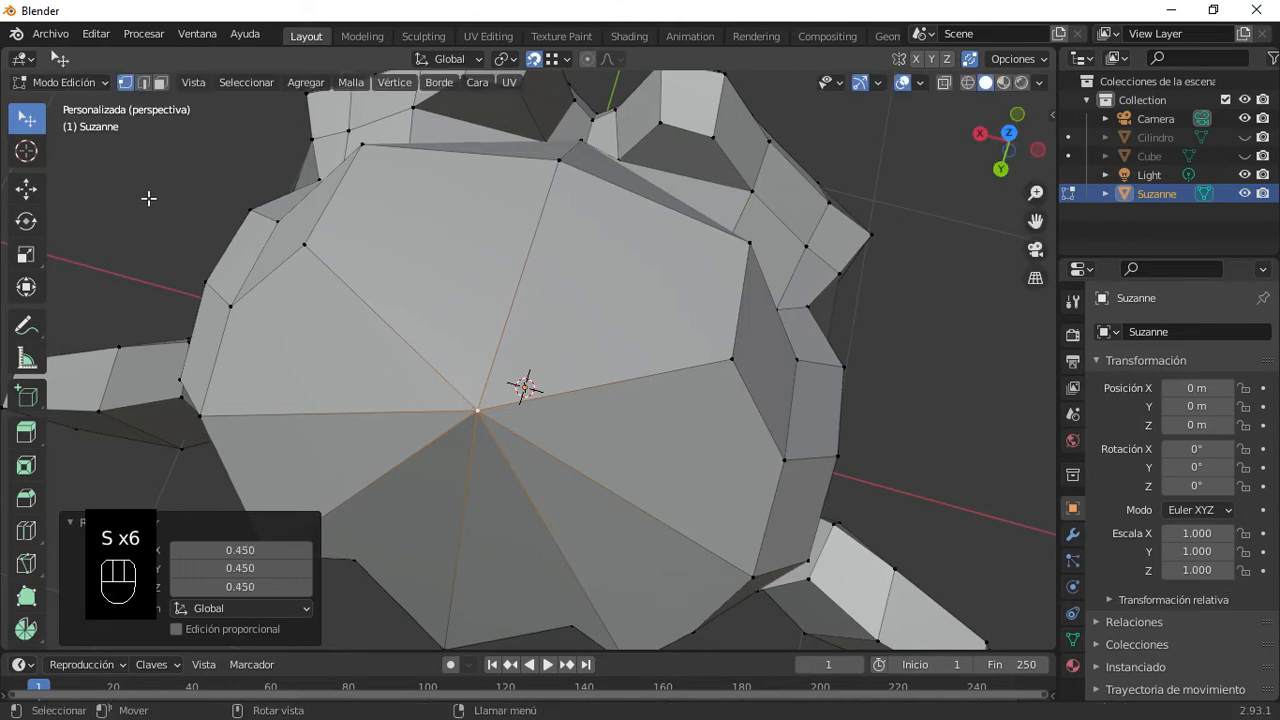
# Step: Test the merge by moving the combined vertex across the head's back, and cancel the move
pyautogui.click(474, 410)
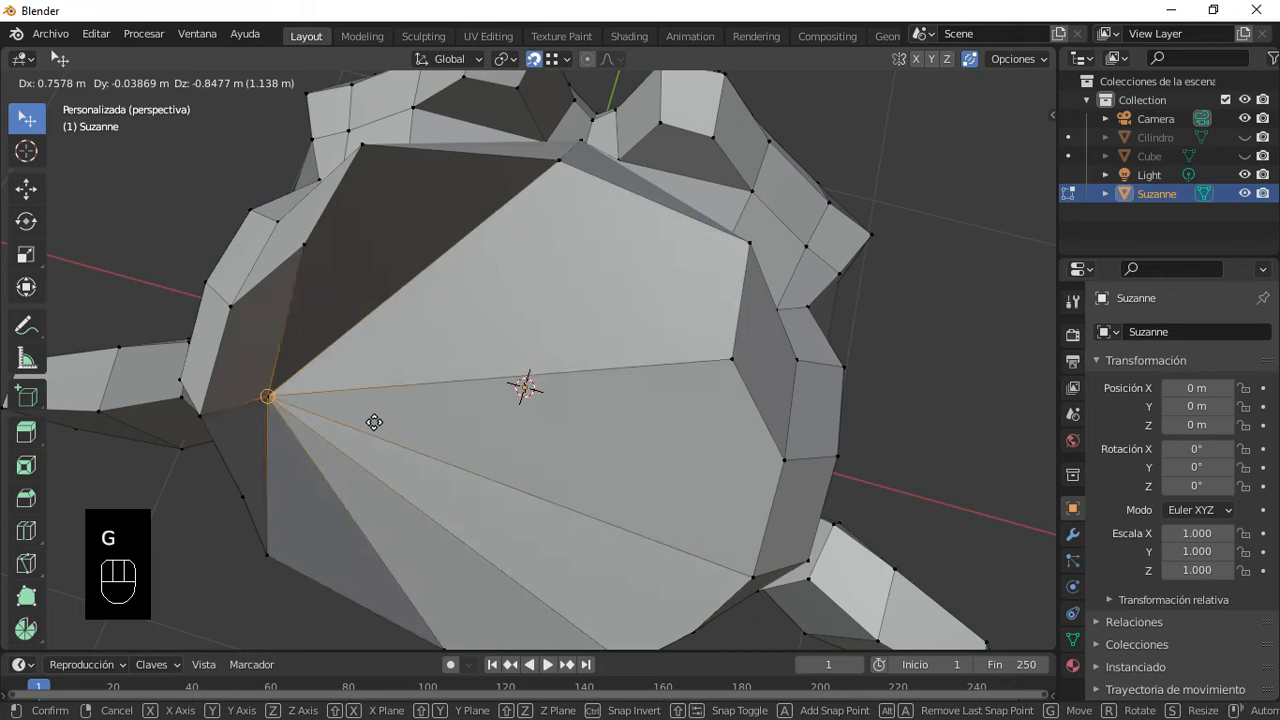
pyautogui.click(376, 367)
pyautogui.moveTo(376, 367); pyautogui.dragTo(600, 330, button='middle')
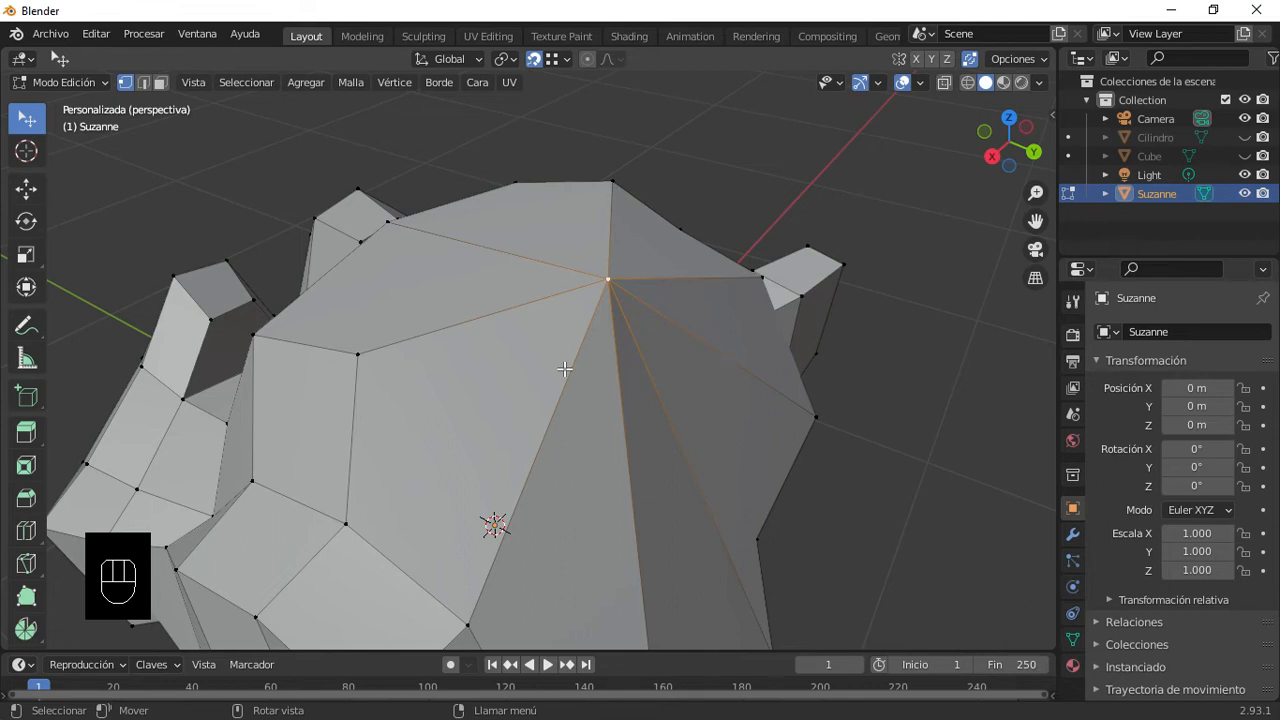
# Step: Undo the scaling and all the snapped vertex merges to restore the original faces on the head's back
pyautogui.hotkey('ctrl', 'z')
pyautogui.hotkey('ctrl', 'z')
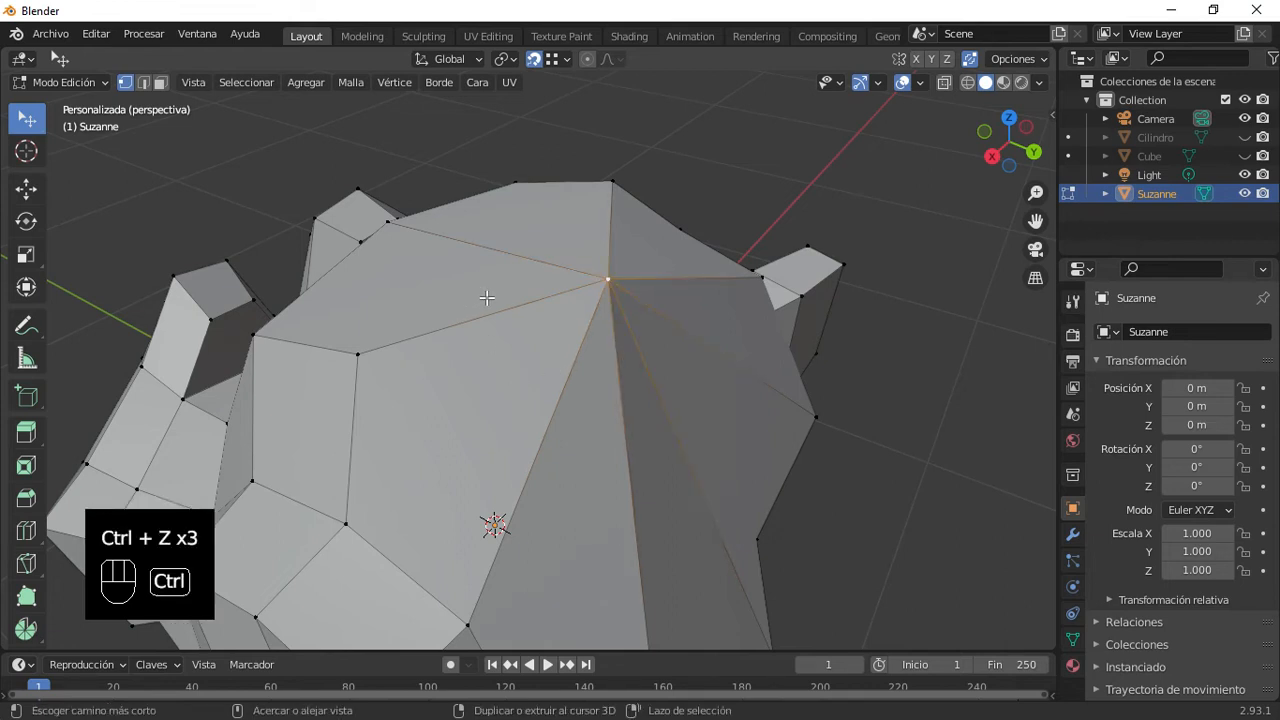
pyautogui.hotkey('ctrl', 'z')
pyautogui.hotkey('ctrl', 'z')
pyautogui.hotkey('ctrl', 'z')
pyautogui.hotkey('ctrl', 'z')
pyautogui.hotkey('ctrl', 'z')
pyautogui.hotkey('ctrl', 'z')
pyautogui.hotkey('ctrl', 'z')
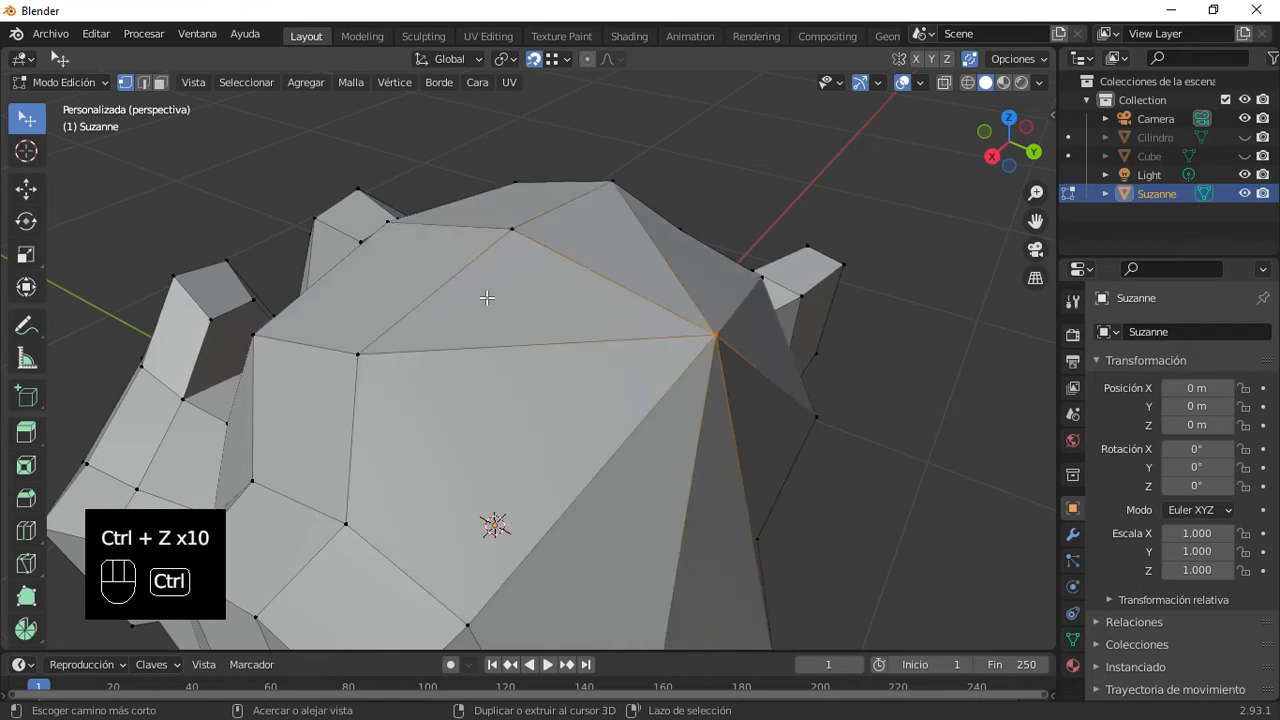
pyautogui.hotkey('ctrl', 'z')
pyautogui.hotkey('ctrl', 'z')
pyautogui.hotkey('ctrl', 'z')
pyautogui.hotkey('ctrl', 'z')
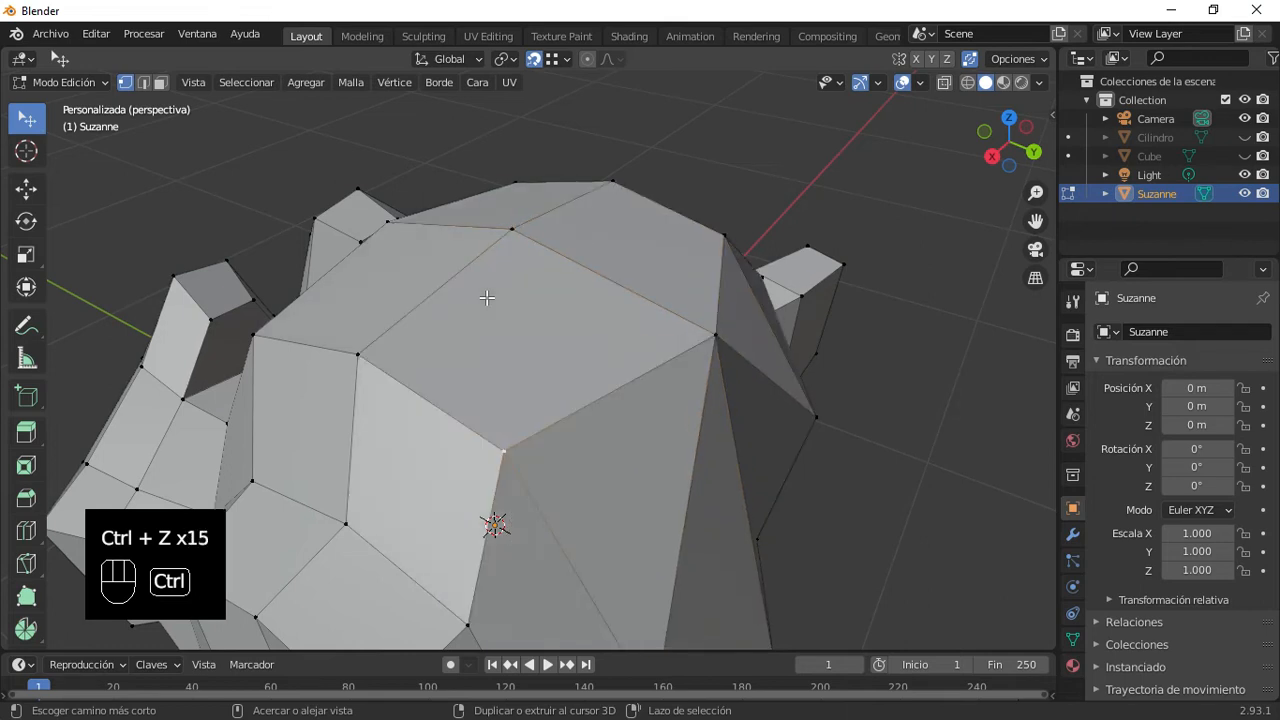
pyautogui.hotkey('ctrl', 'z')
pyautogui.hotkey('ctrl', 'z')
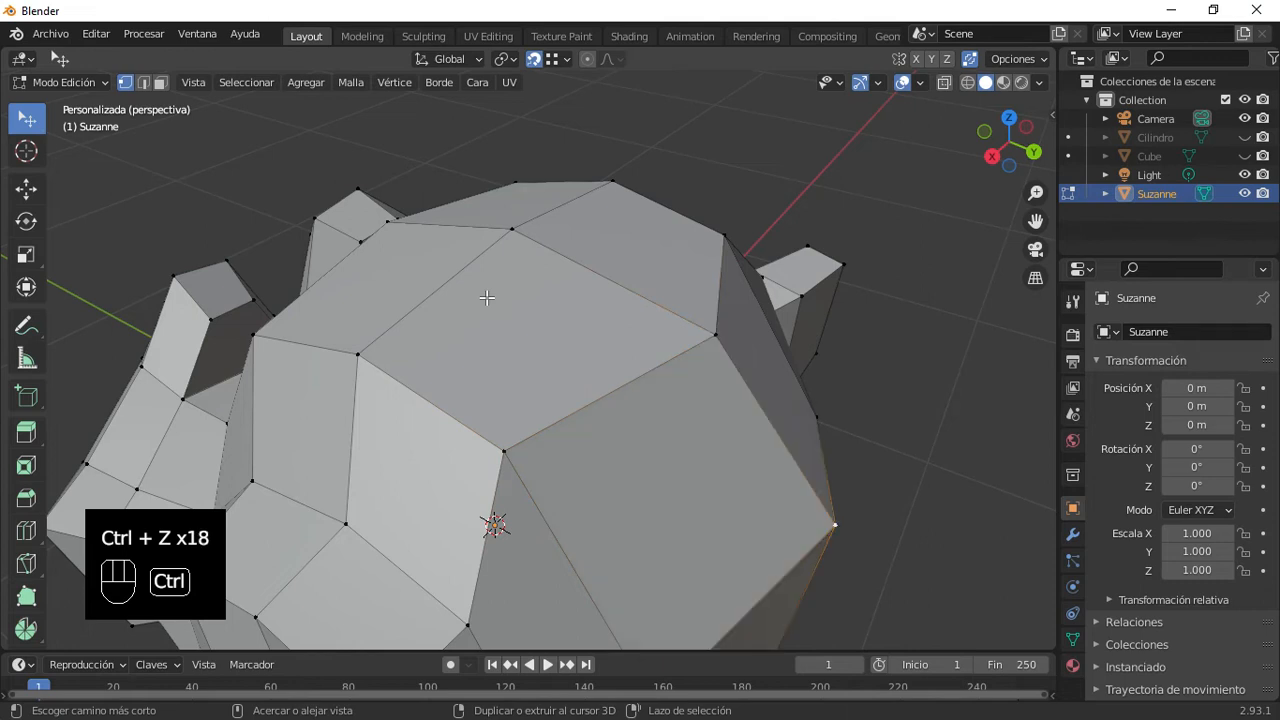
# Step: Select the four corner vertices of one large face on the upper back of the head
pyautogui.scroll(-4, 615, 305)
pyautogui.moveTo(566, 412); pyautogui.dragTo(557, 398, button='middle')
pyautogui.scroll(4, 557, 398)
pyautogui.keyDown('shift'); pyautogui.moveTo(599, 440); pyautogui.dragTo(591, 366, button='middle'); pyautogui.keyUp('shift')
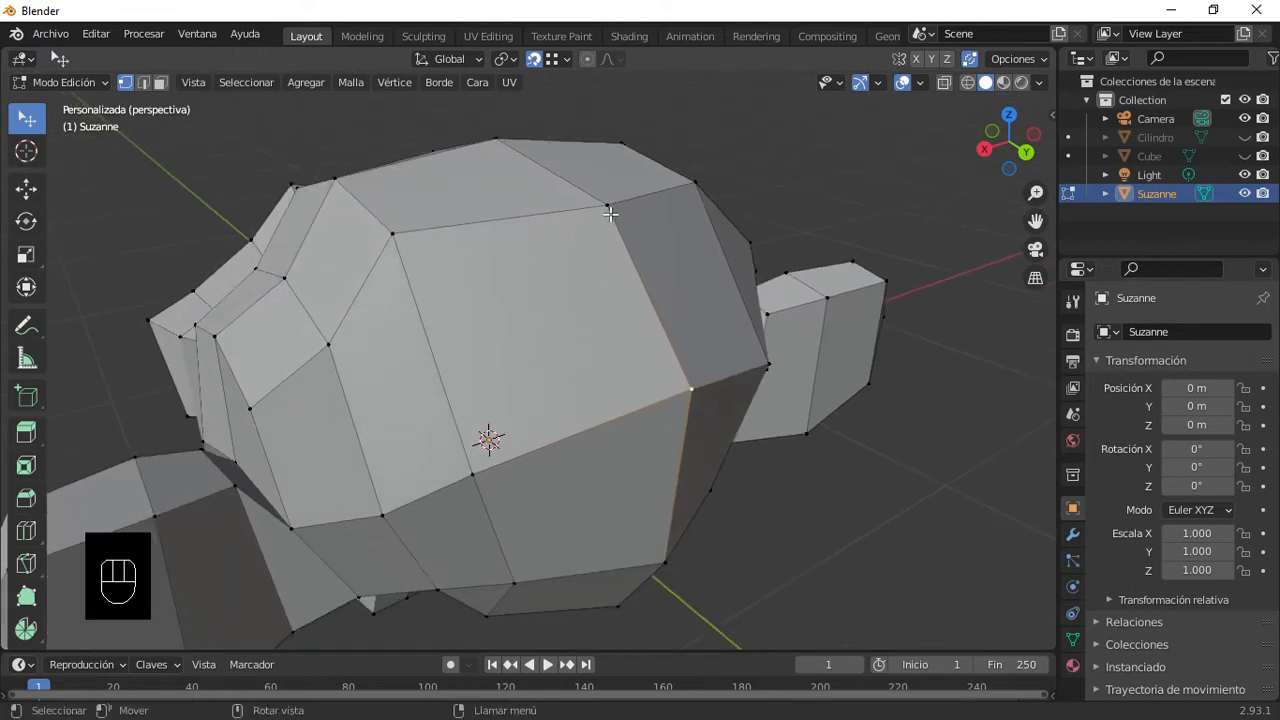
pyautogui.keyDown('shift'); pyautogui.click(690, 388); pyautogui.keyUp('shift')
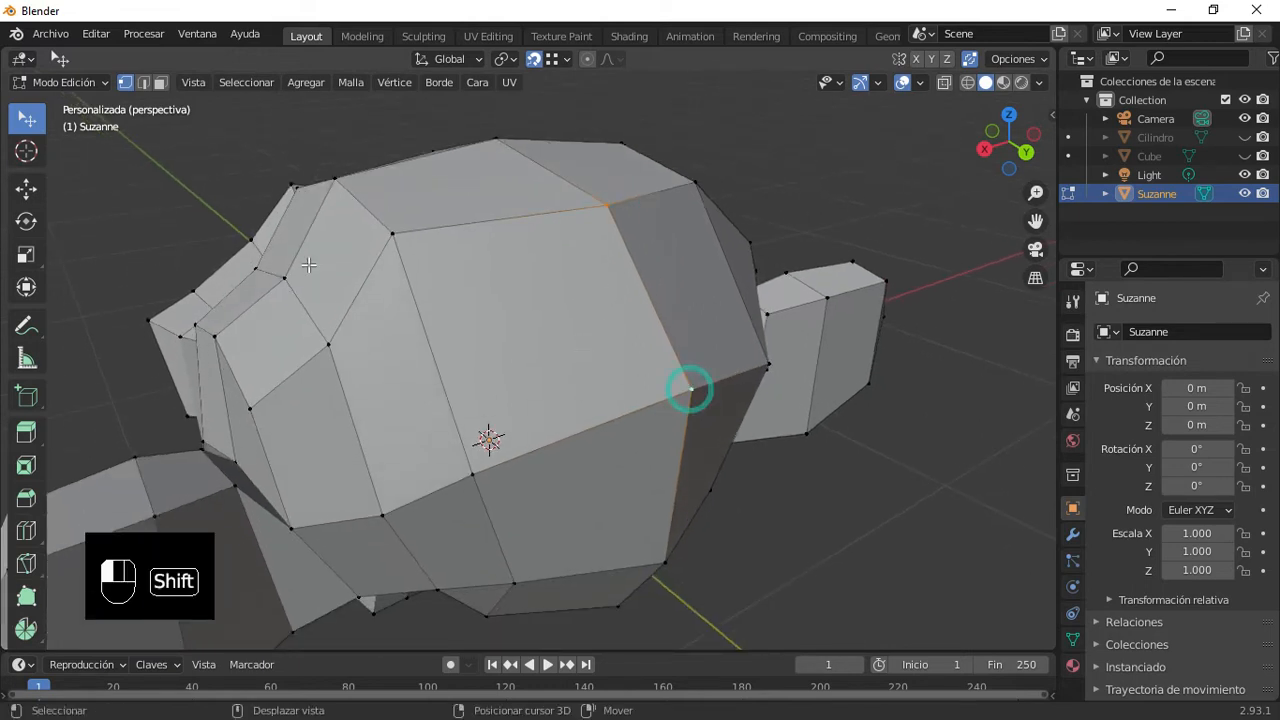
pyautogui.keyDown('shift'); pyautogui.click(472, 474); pyautogui.keyUp('shift')
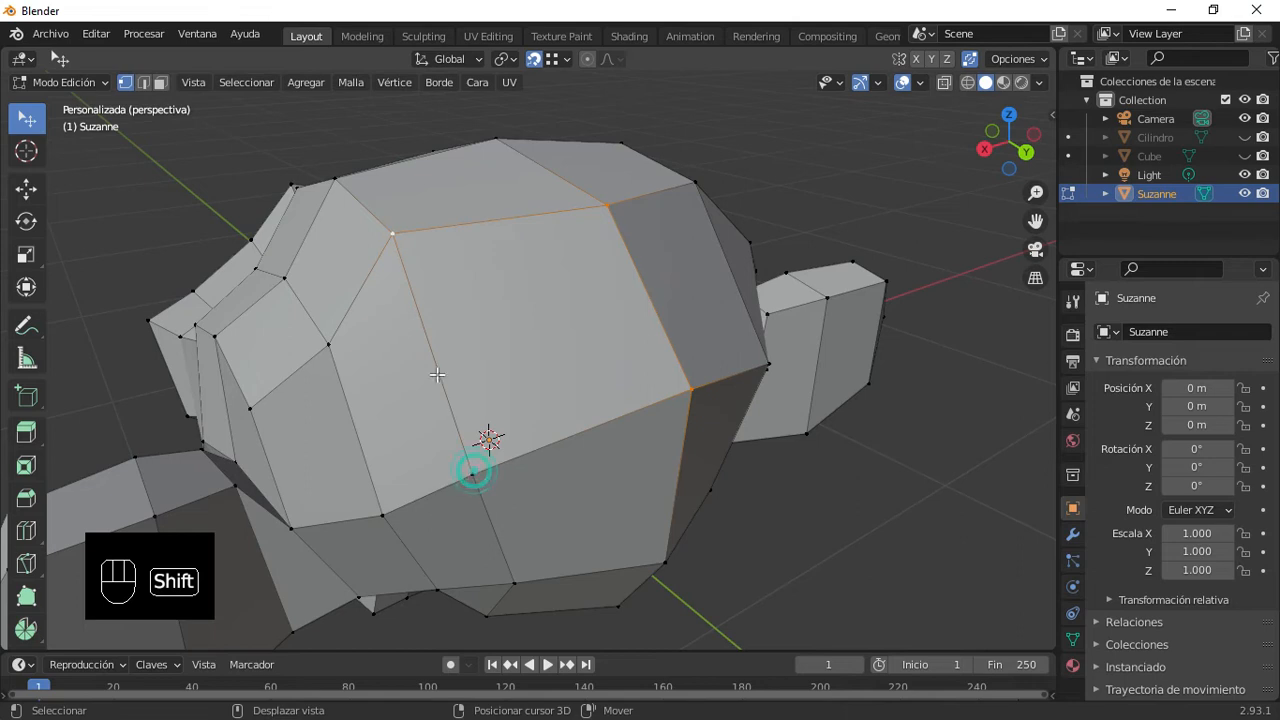
# Step: Merge the four selected vertices at their centre, and undo the merge
pyautogui.press('m')
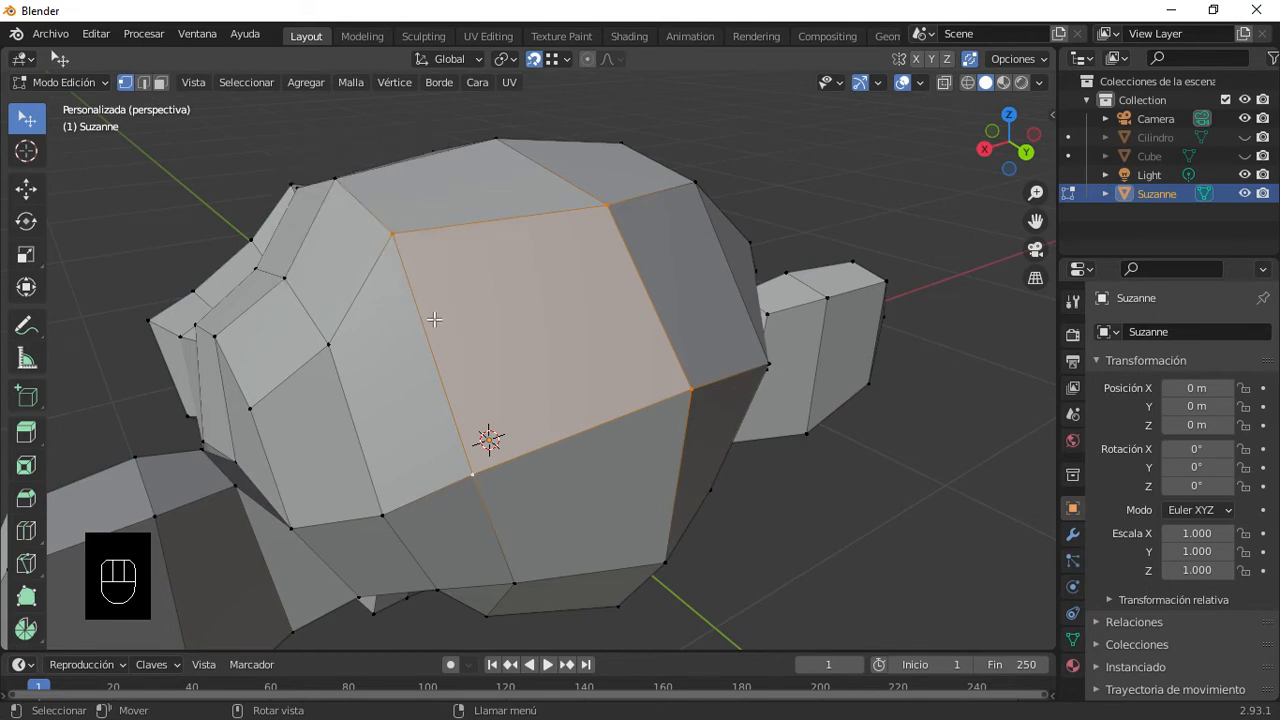
pyautogui.press('m')
pyautogui.click(376, 237)
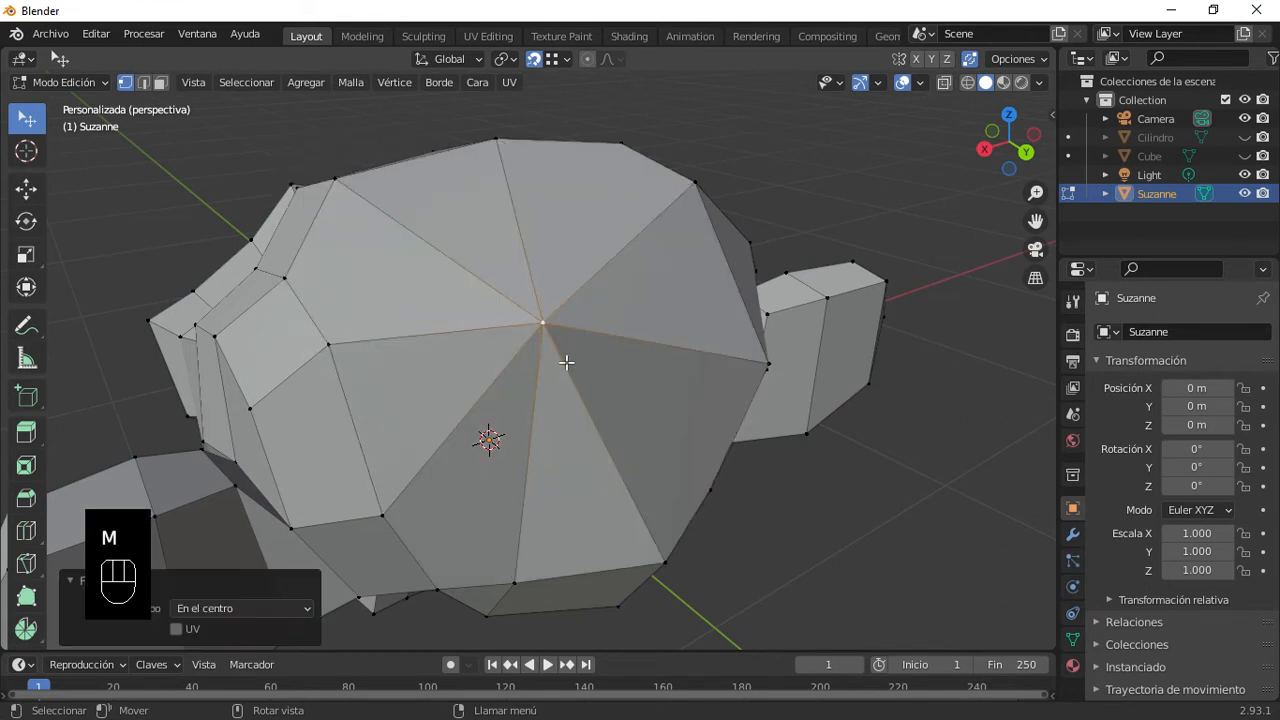
pyautogui.hotkey('ctrl', 'z')
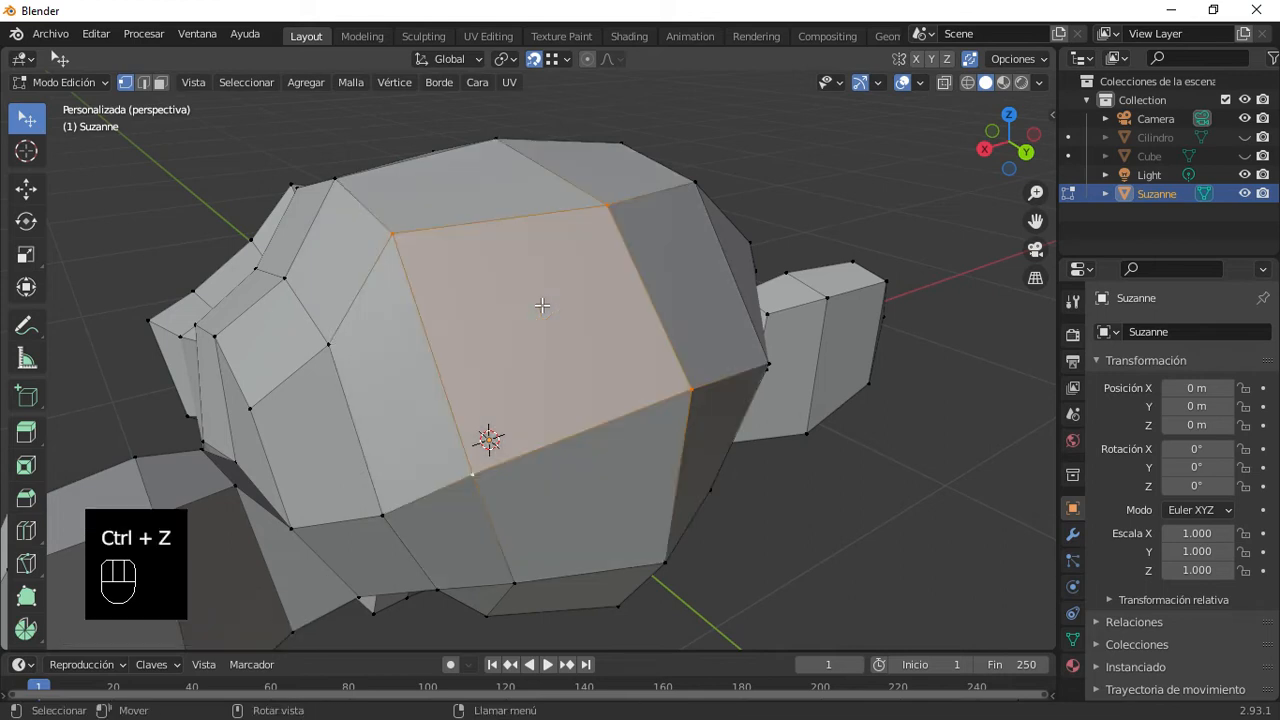
# Step: Place the 3D cursor away from the mesh behind the head, on the Y axis as seen from above
pyautogui.press('m')
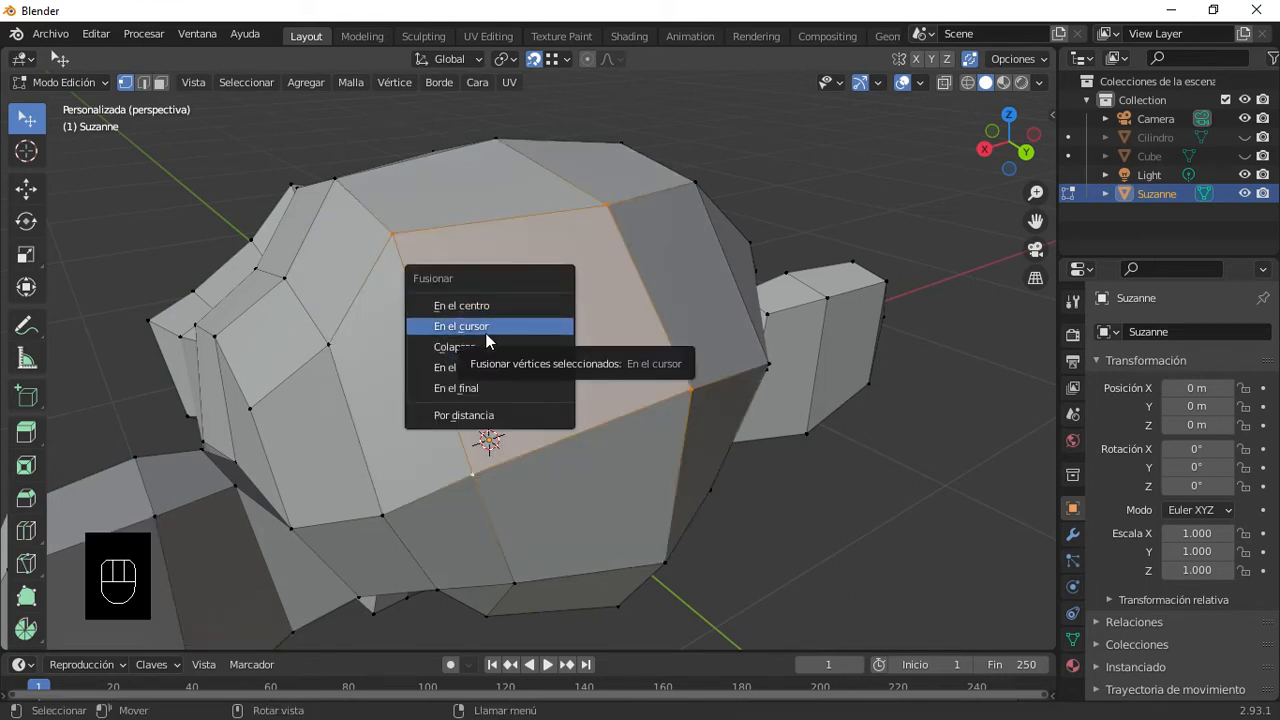
pyautogui.moveTo(214, 234); pyautogui.dragTo(454, 512, button='middle')
pyautogui.scroll(-8, 460, 505)
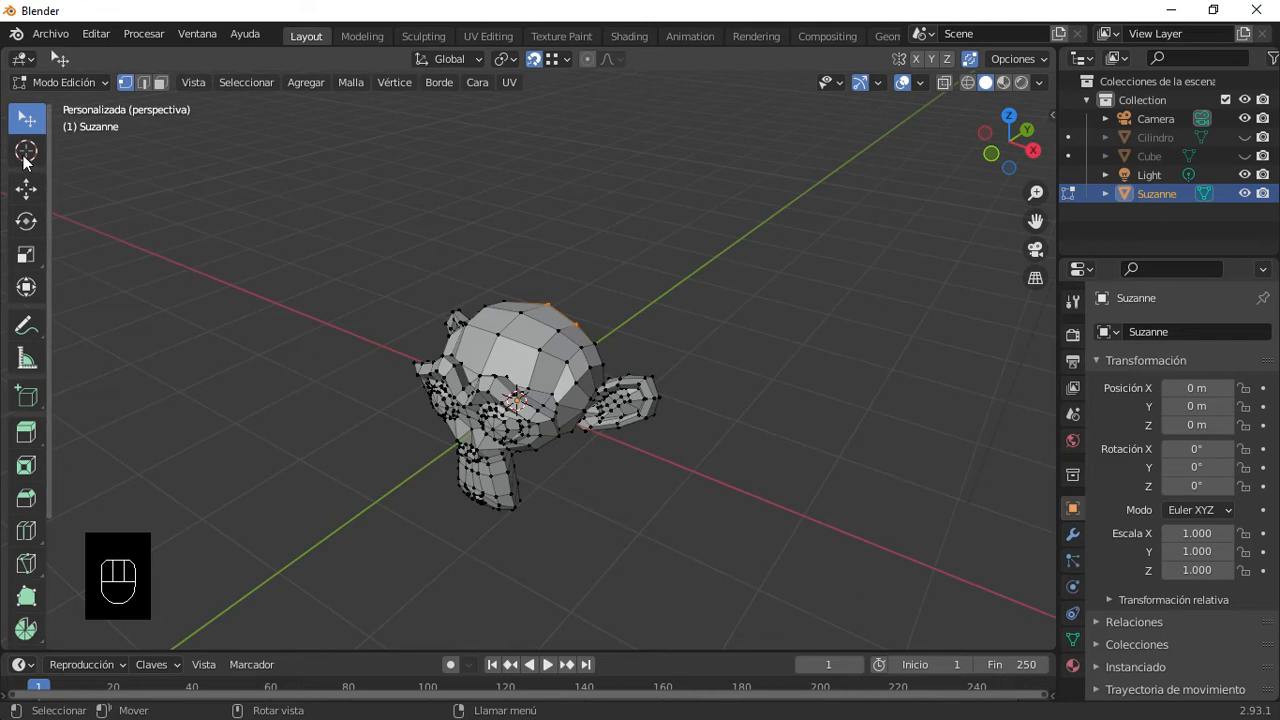
pyautogui.click(26, 151)
pyautogui.click(651, 305)
pyautogui.moveTo(690, 347); pyautogui.dragTo(651, 328, button='middle')
pyautogui.scroll(2, 594, 401)
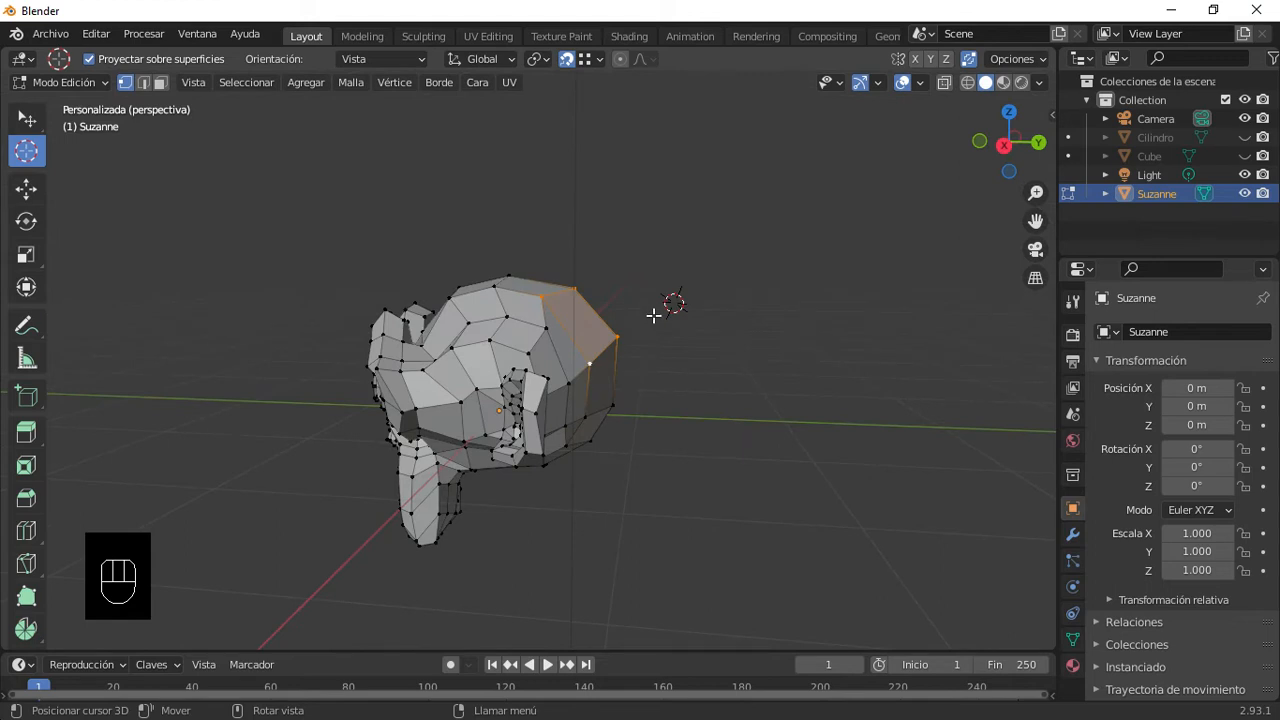
pyautogui.press('KP_7')
pyautogui.click(534, 131)
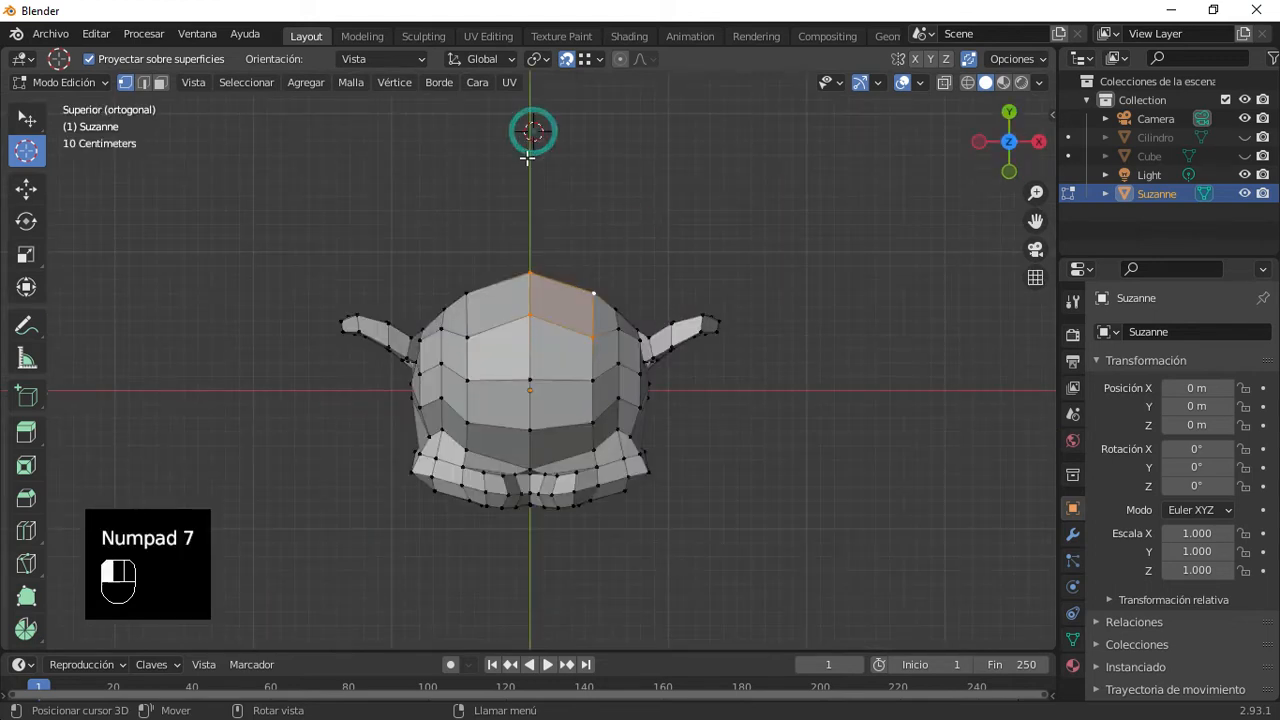
pyautogui.moveTo(589, 281); pyautogui.dragTo(460, 106, button='middle')
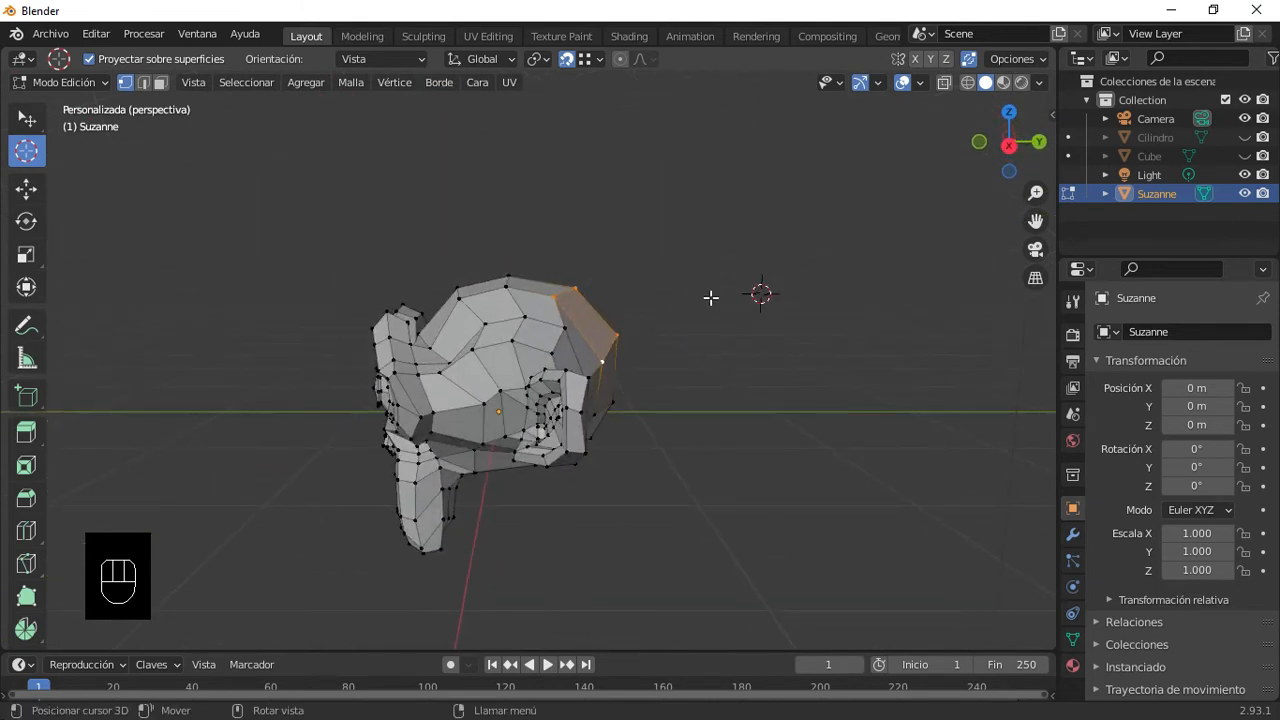
pyautogui.scroll(1, 716, 299)
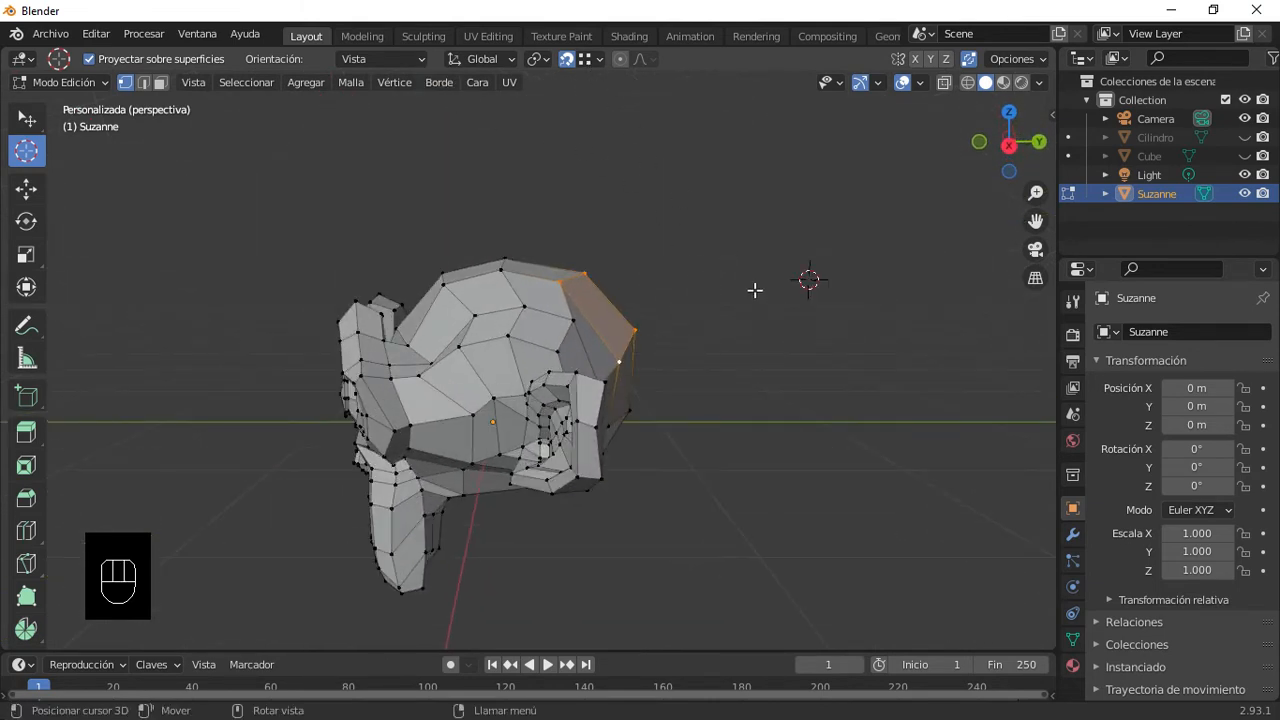
# Step: Turn off snapping and automatic vertex merging
pyautogui.click(568, 59)
pyautogui.press('KP_7')
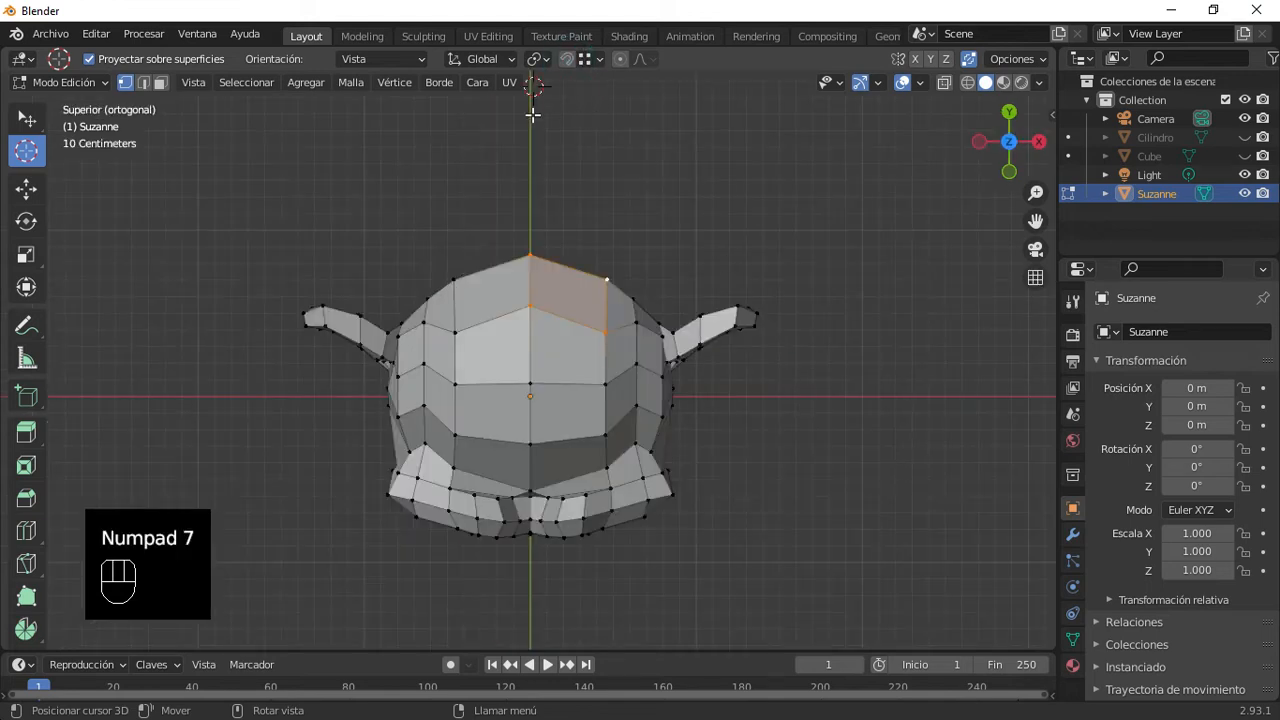
pyautogui.press('KP_7')
pyautogui.moveTo(777, 263); pyautogui.dragTo(795, 297, button='middle')
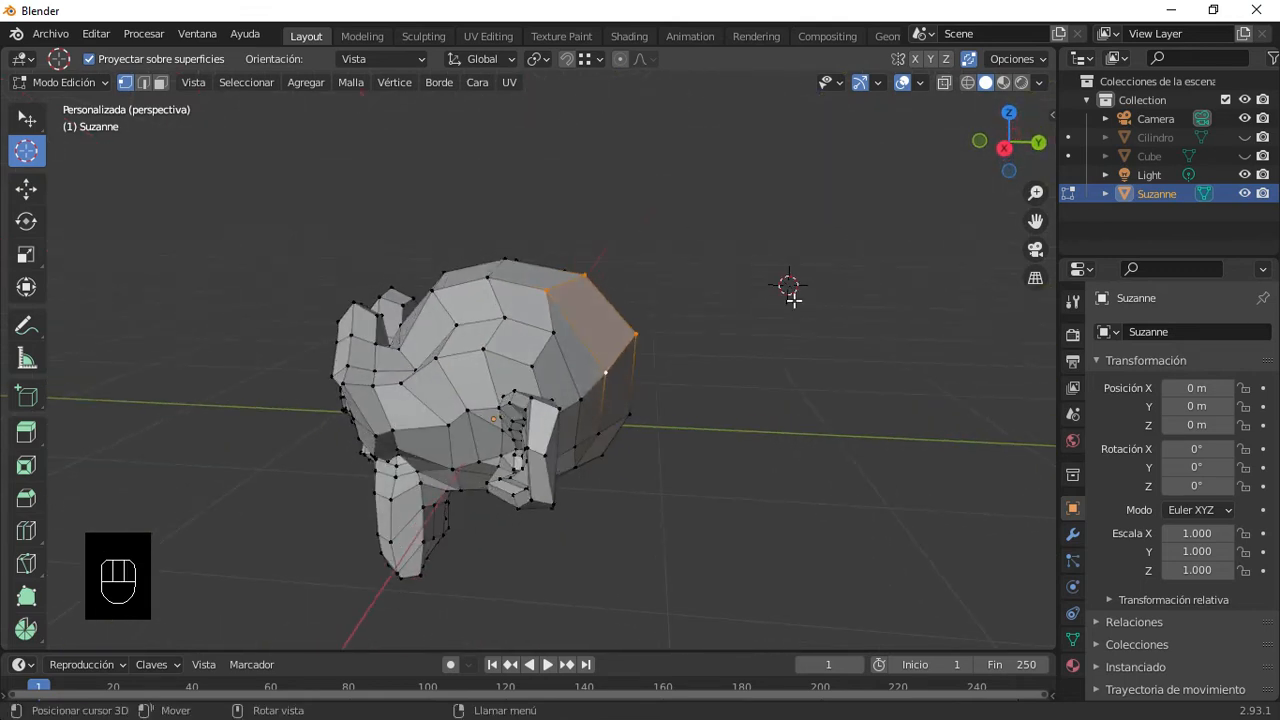
pyautogui.click(968, 62)
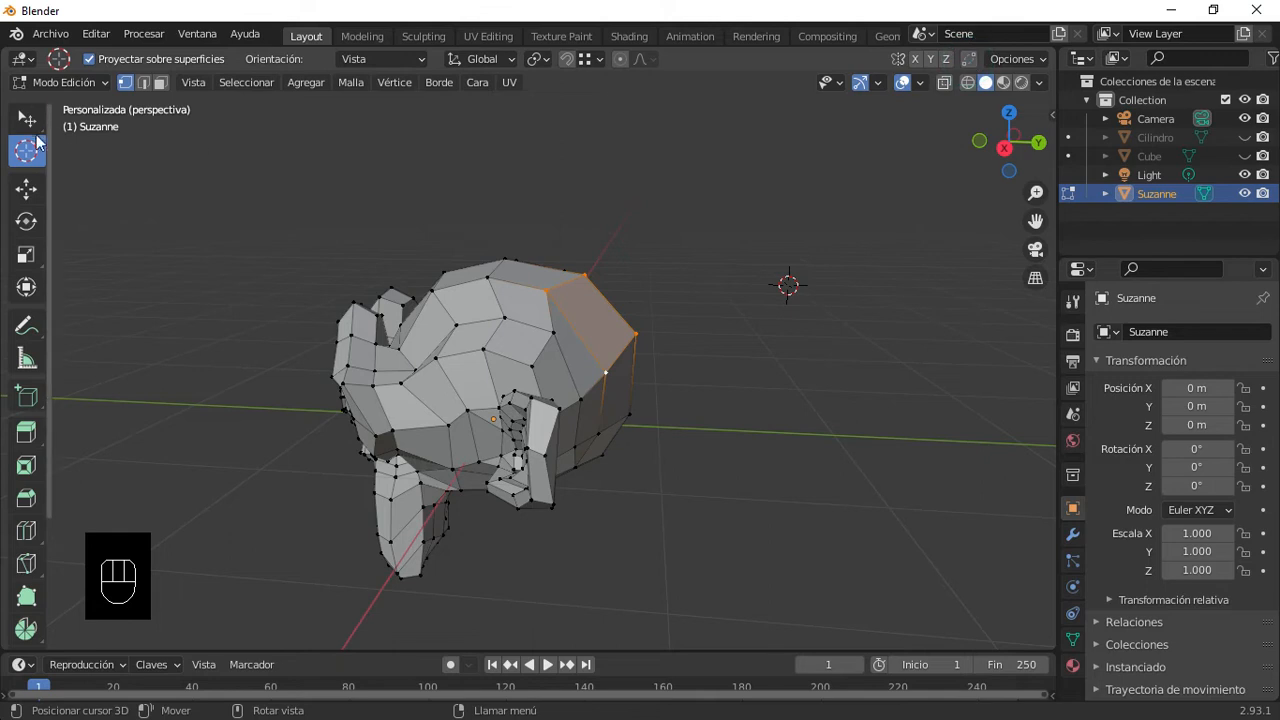
# Step: Switch to the selection tool, merge the four selected vertices at the 3D cursor, and undo the merge
pyautogui.click(26, 120)
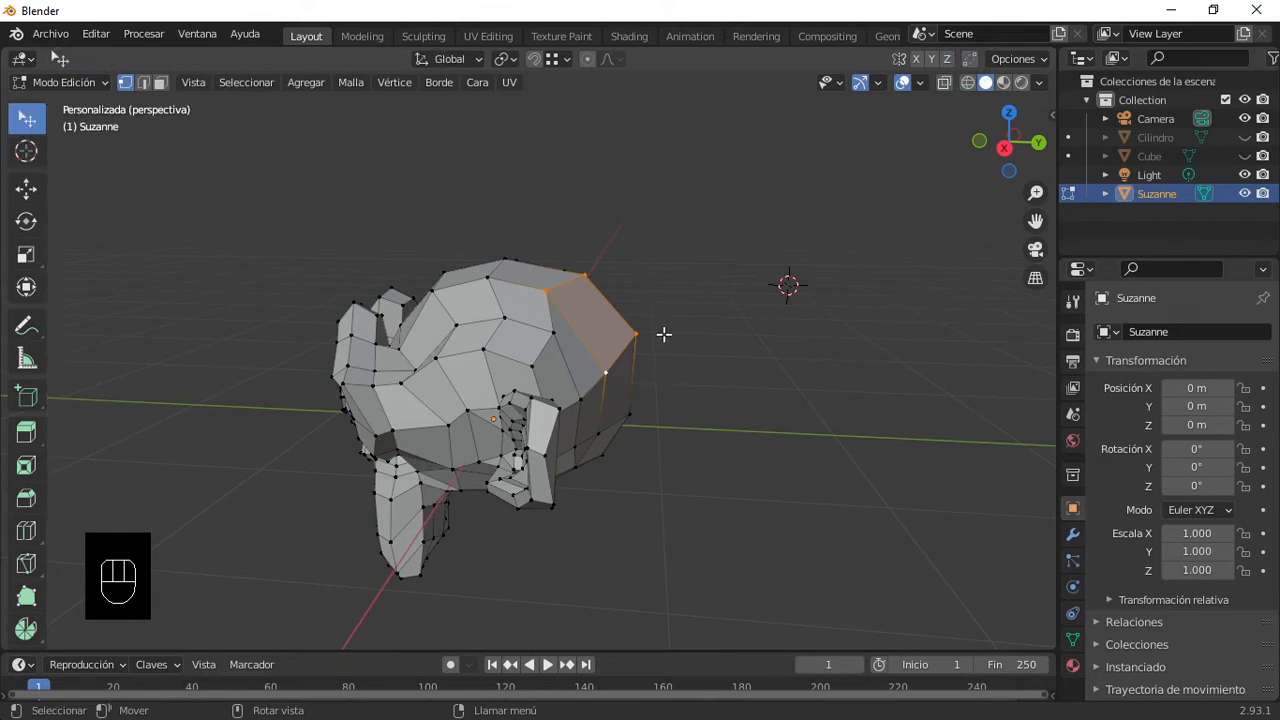
pyautogui.scroll(2, 663, 325)
pyautogui.press('m')
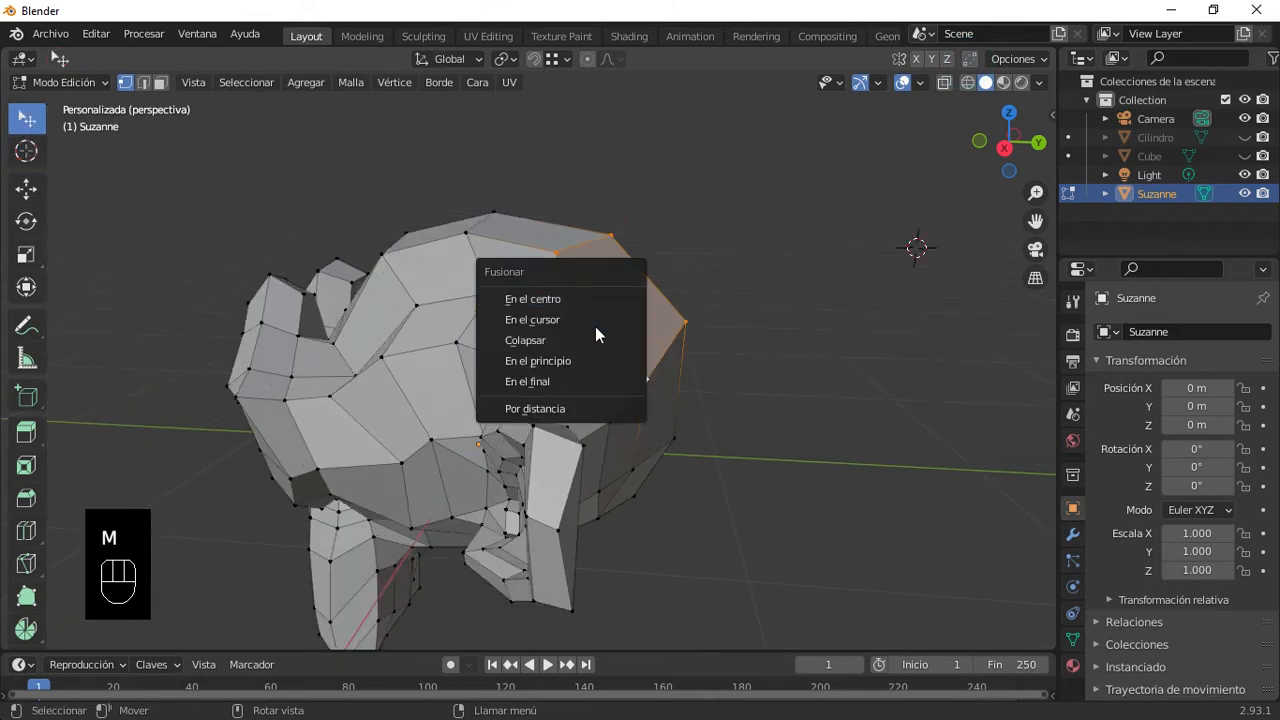
pyautogui.click(590, 320)
pyautogui.moveTo(869, 360); pyautogui.dragTo(857, 394, button='middle')
pyautogui.hotkey('ctrl', 'z')
# Step: Merge the four face vertices on the back of the head with the Collapse option, and undo it
pyautogui.keyDown('shift'); pyautogui.moveTo(771, 386); pyautogui.dragTo(566, 389, button='middle'); pyautogui.keyUp('shift')
pyautogui.press('m')
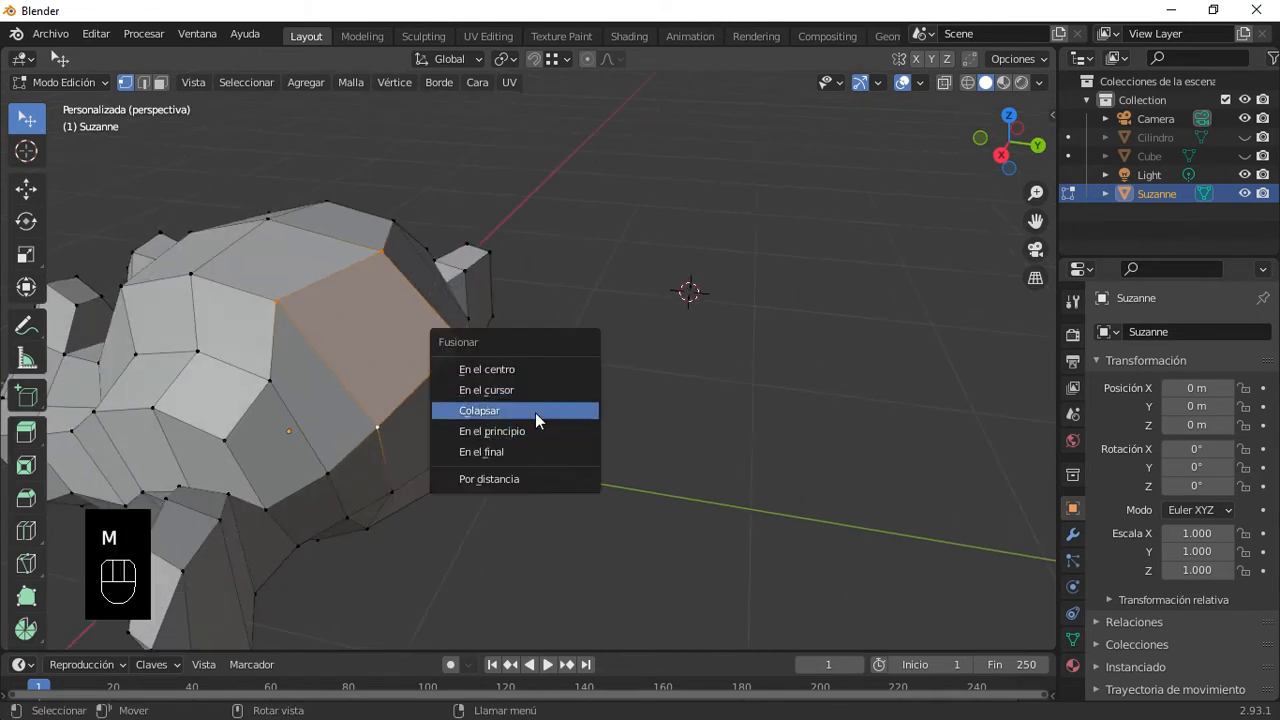
pyautogui.click(535, 412)
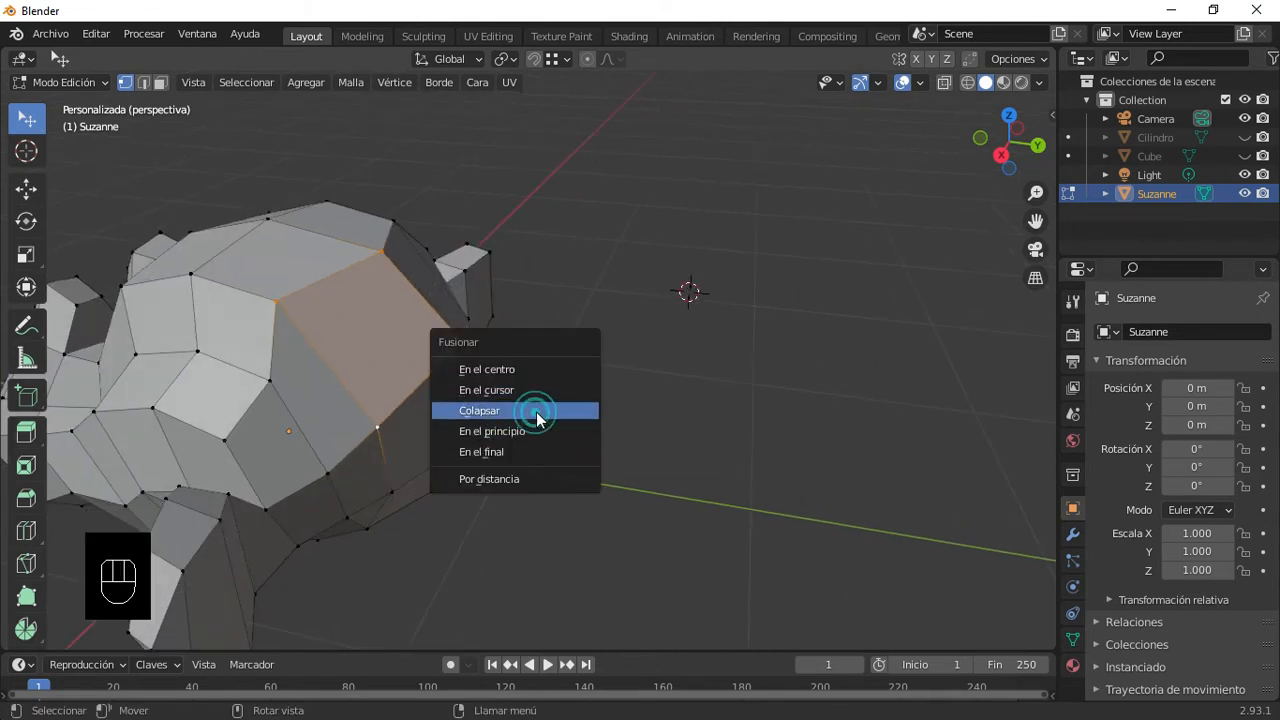
pyautogui.moveTo(663, 377); pyautogui.dragTo(466, 347, button='middle')
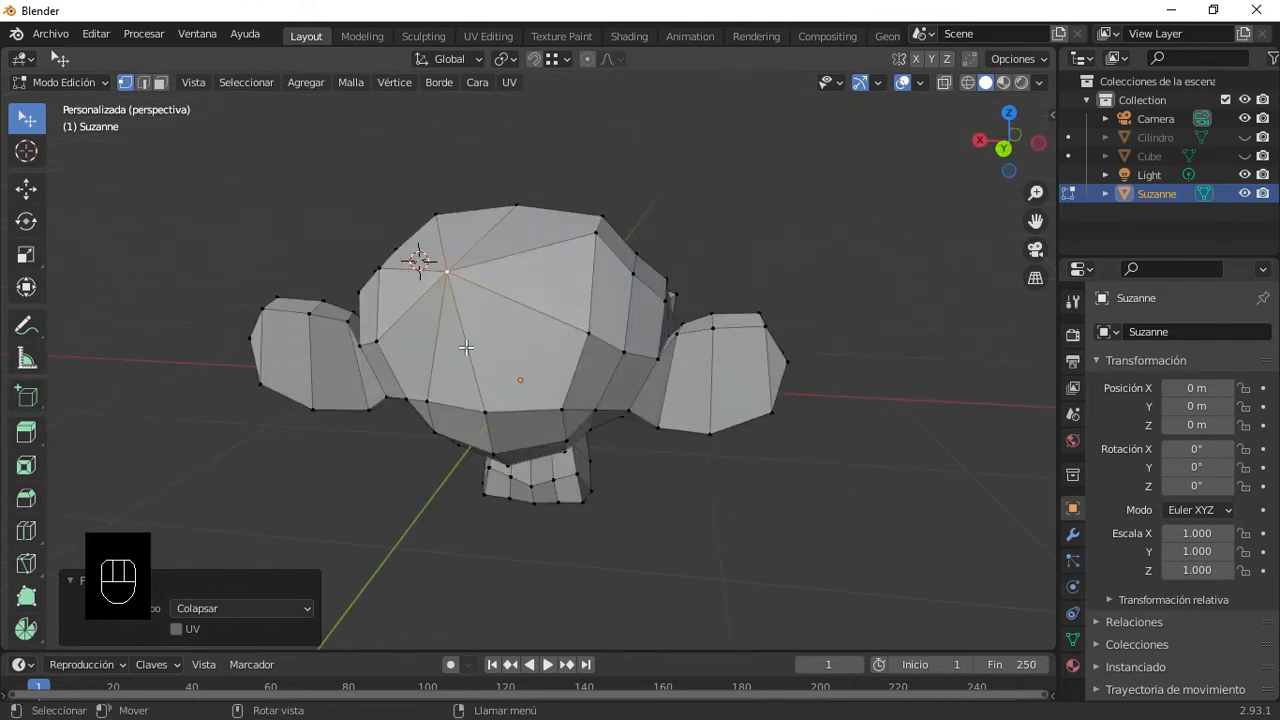
pyautogui.hotkey('ctrl', 'z')
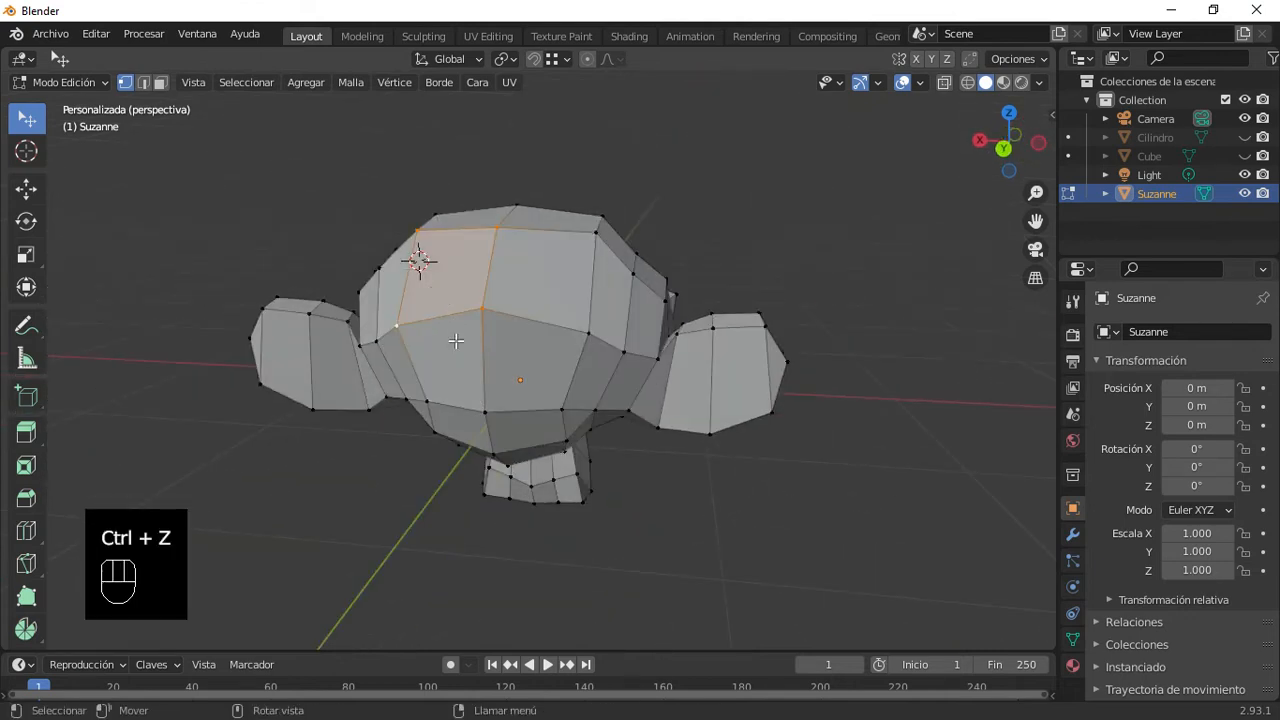
# Step: Add only the lower vertex on the centre line of the back of the head to the four selected face vertices
pyautogui.scroll(2, 455, 342)
pyautogui.moveTo(443, 424); pyautogui.dragTo(468, 434, button='middle')
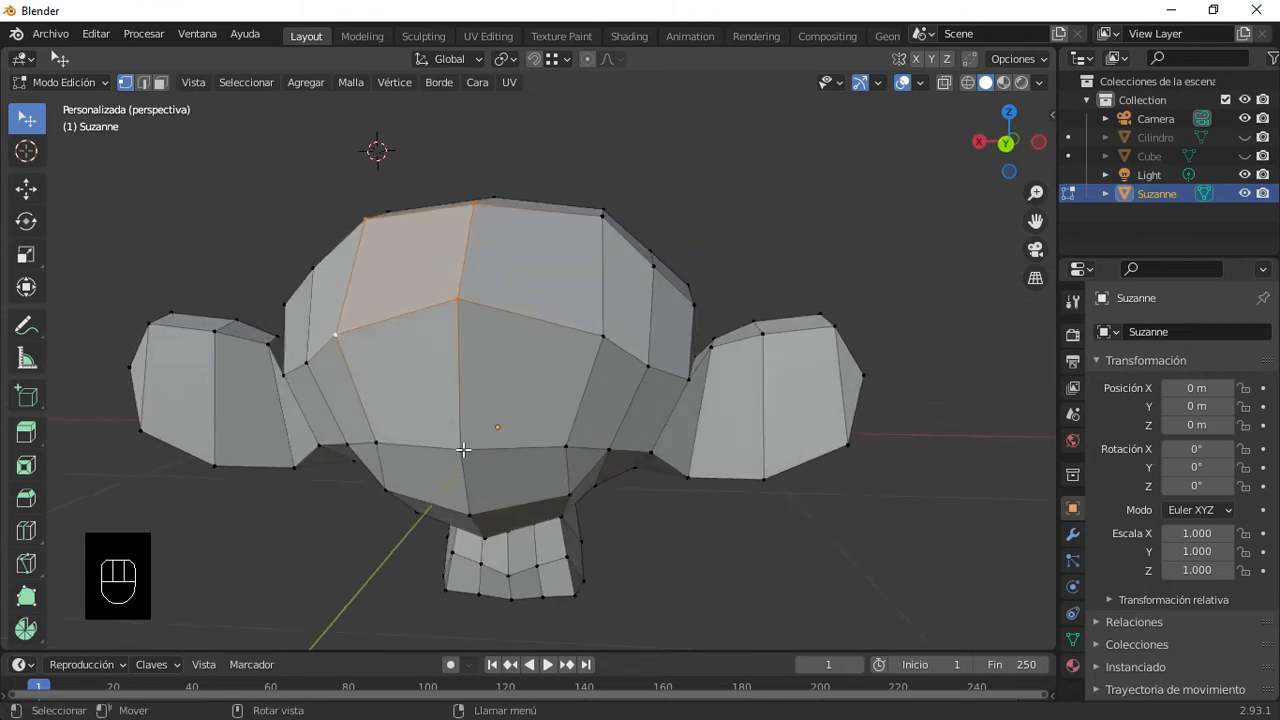
pyautogui.keyDown('shift'); pyautogui.click(460, 450); pyautogui.keyUp('shift')
pyautogui.keyDown('shift'); pyautogui.click(564, 447); pyautogui.keyUp('shift')
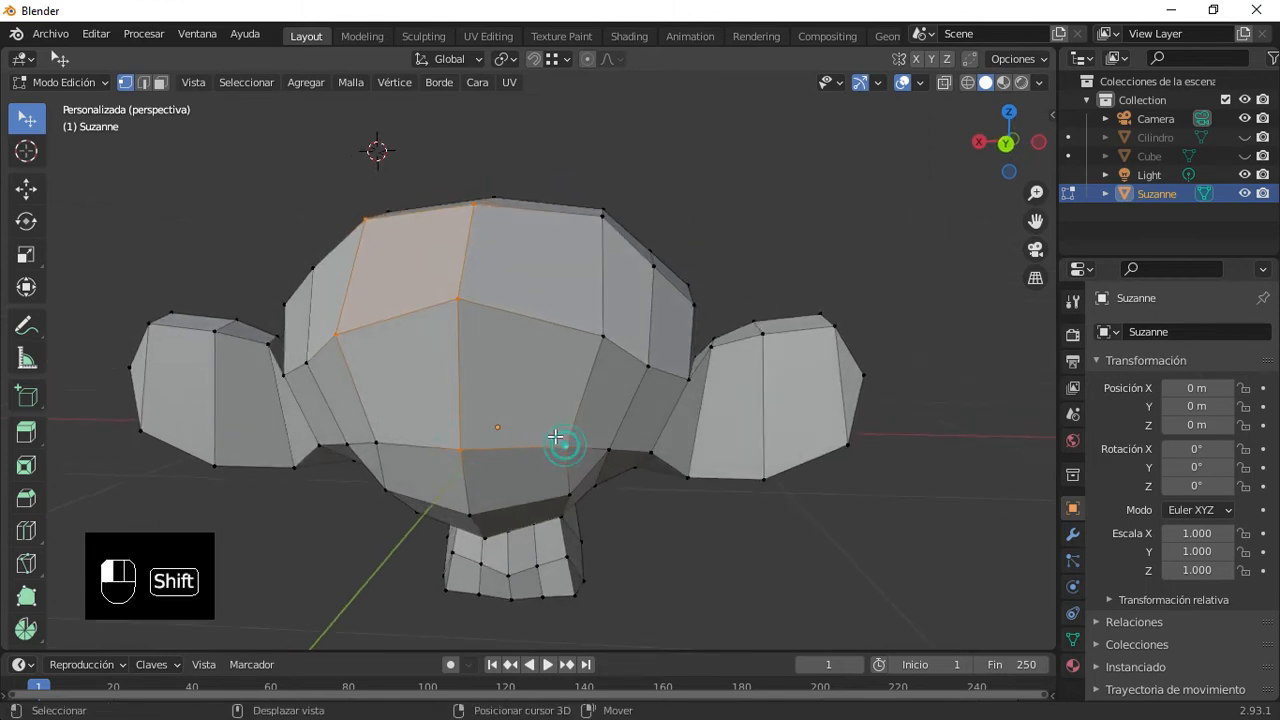
pyautogui.keyDown('shift'); pyautogui.click(599, 334); pyautogui.keyUp('shift')
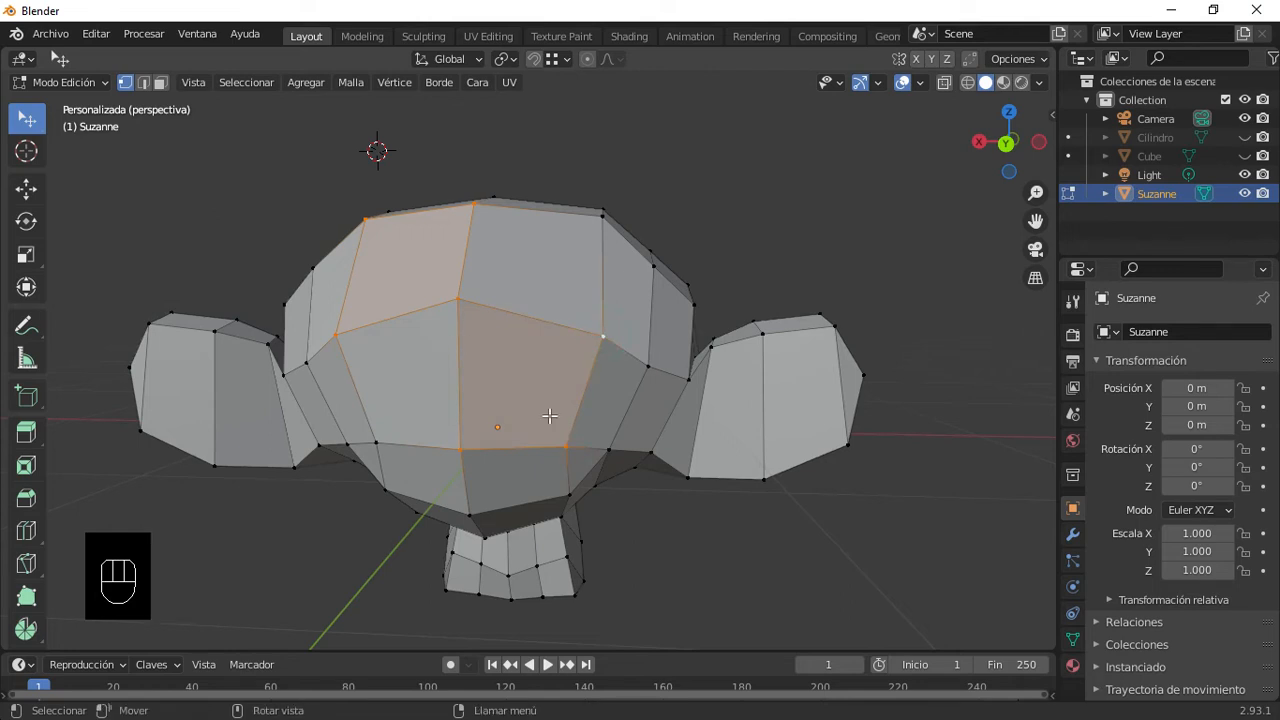
pyautogui.keyDown('shift'); pyautogui.click(603, 339); pyautogui.keyUp('shift')
pyautogui.keyDown('shift'); pyautogui.click(563, 449); pyautogui.keyUp('shift')
pyautogui.keyDown('shift'); pyautogui.click(563, 449); pyautogui.keyUp('shift')
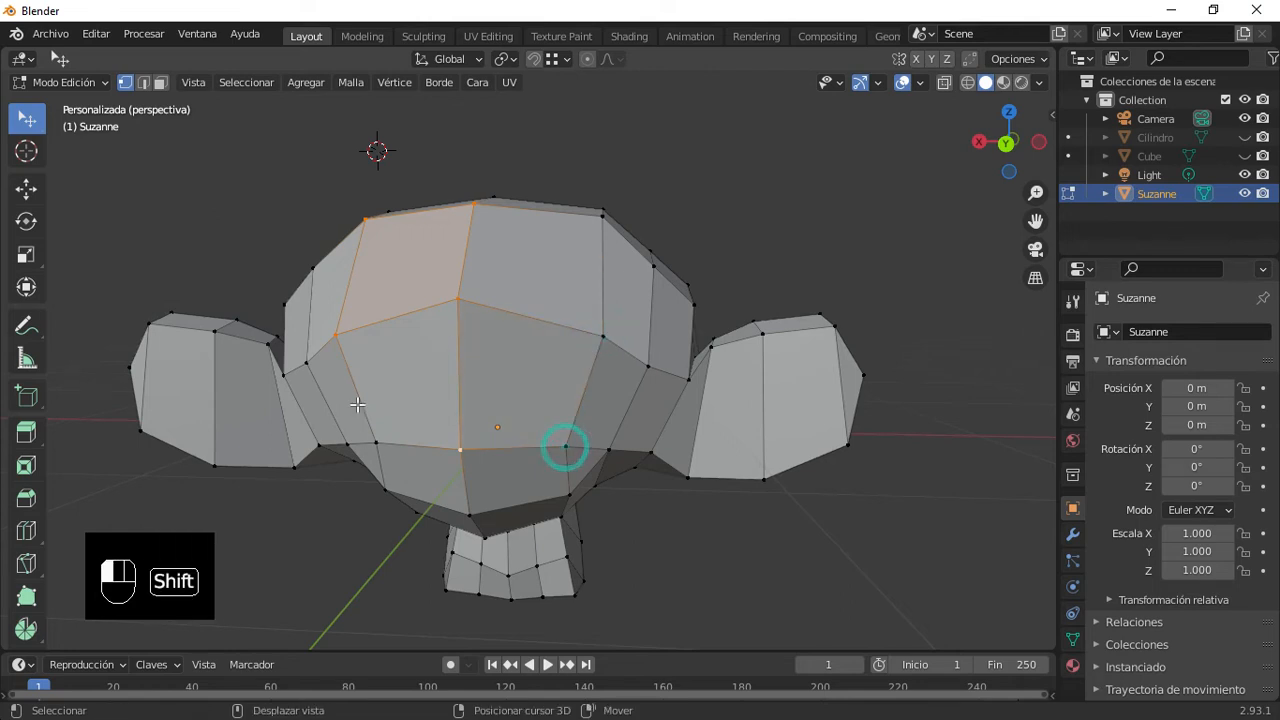
pyautogui.moveTo(563, 449); pyautogui.dragTo(426, 366, button='middle')
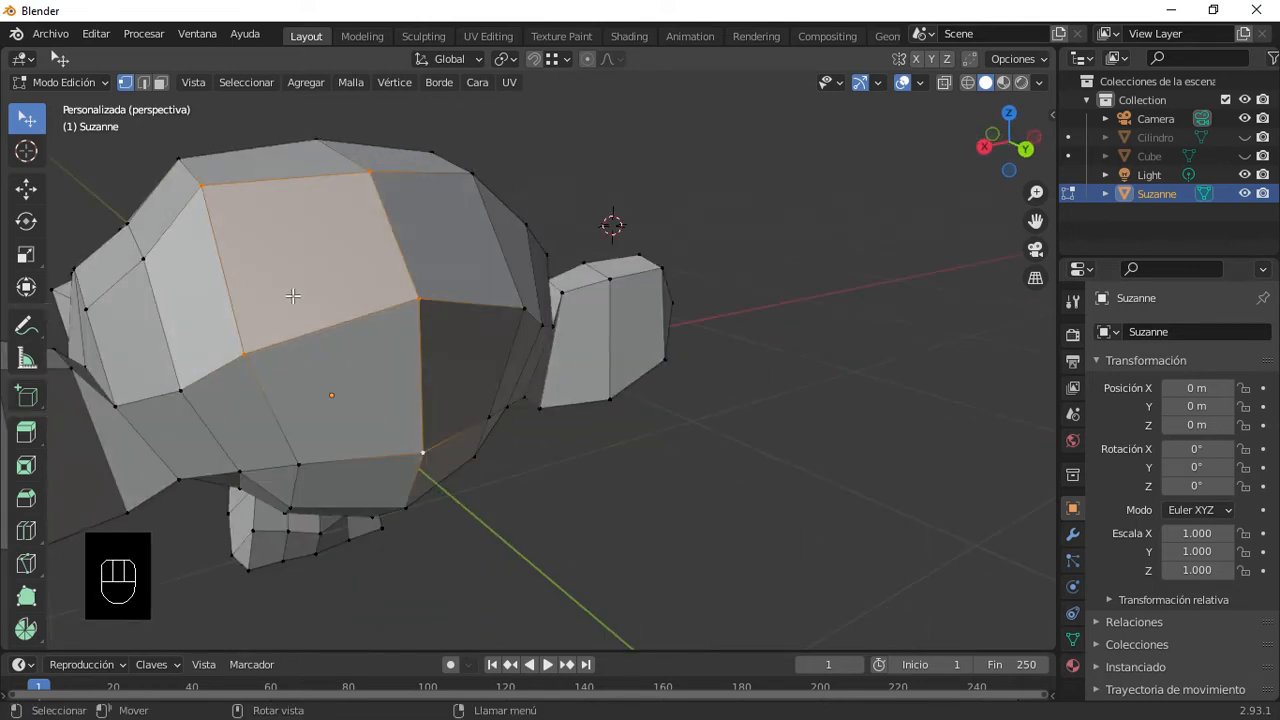
# Step: Collapse the five selected vertices into one, and undo the merge
pyautogui.press('m')
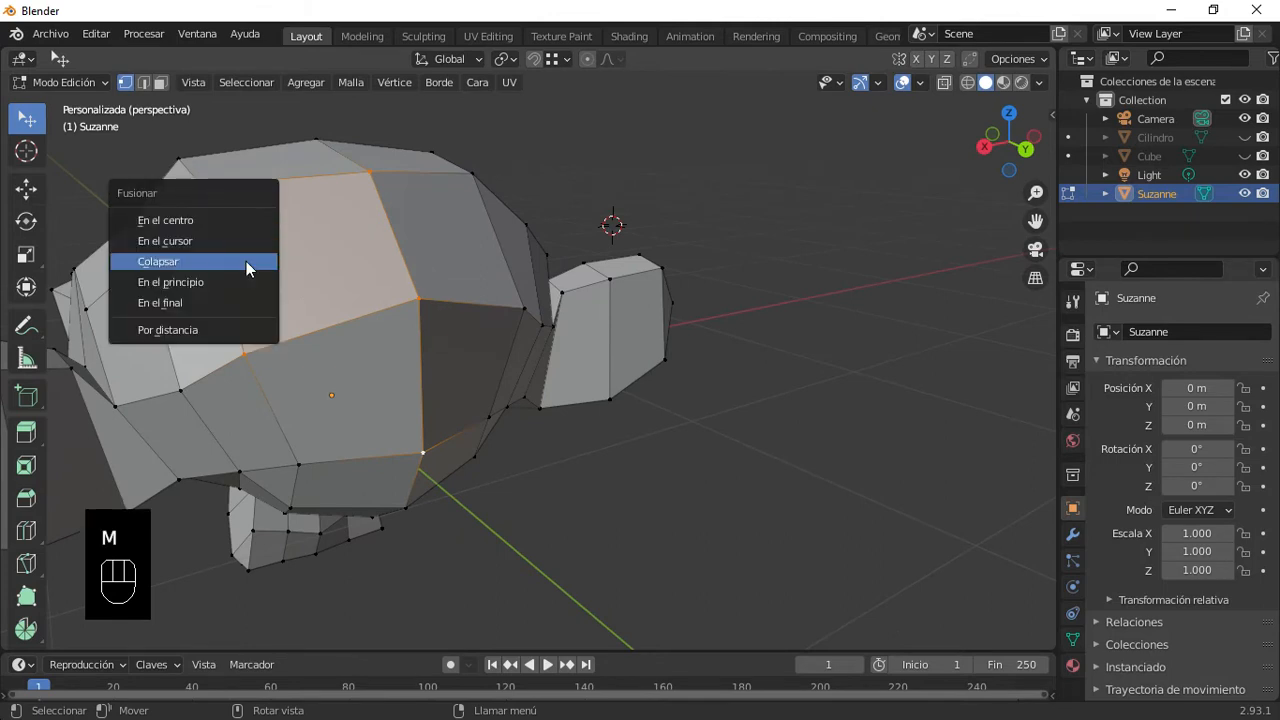
pyautogui.click(185, 262)
pyautogui.moveTo(300, 293); pyautogui.dragTo(355, 295, button='middle')
pyautogui.scroll(-8, 409, 308)
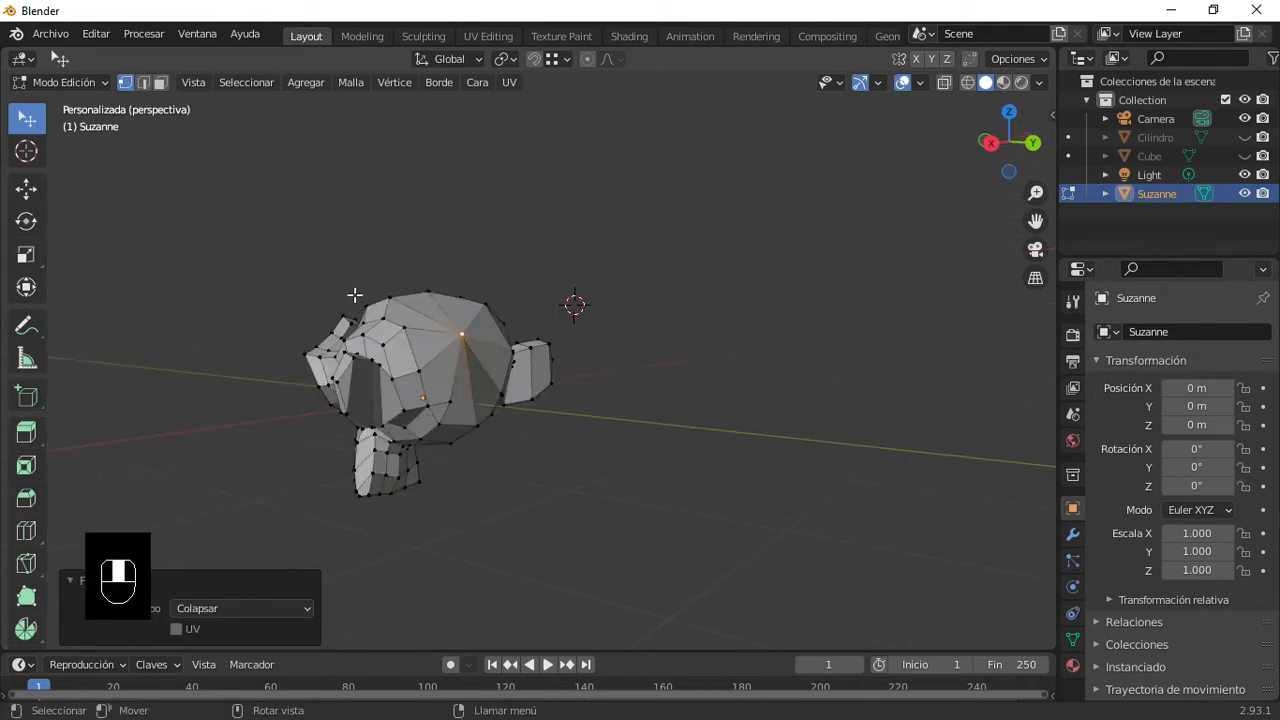
pyautogui.hotkey('ctrl', 'z')
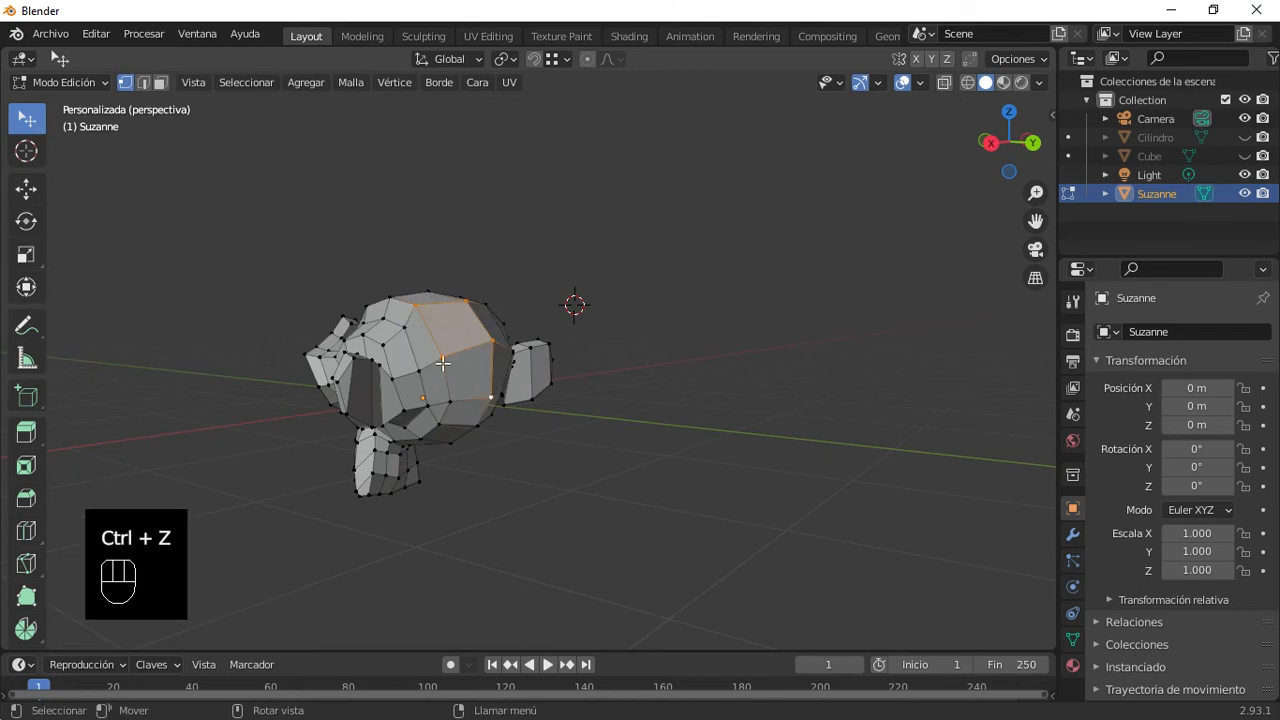
# Step: Deselect the face's upper corner vertex farthest from the centre line, collapse the remaining four vertices, and undo the collapse
pyautogui.keyDown('shift'); pyautogui.click(415, 303); pyautogui.keyUp('shift')
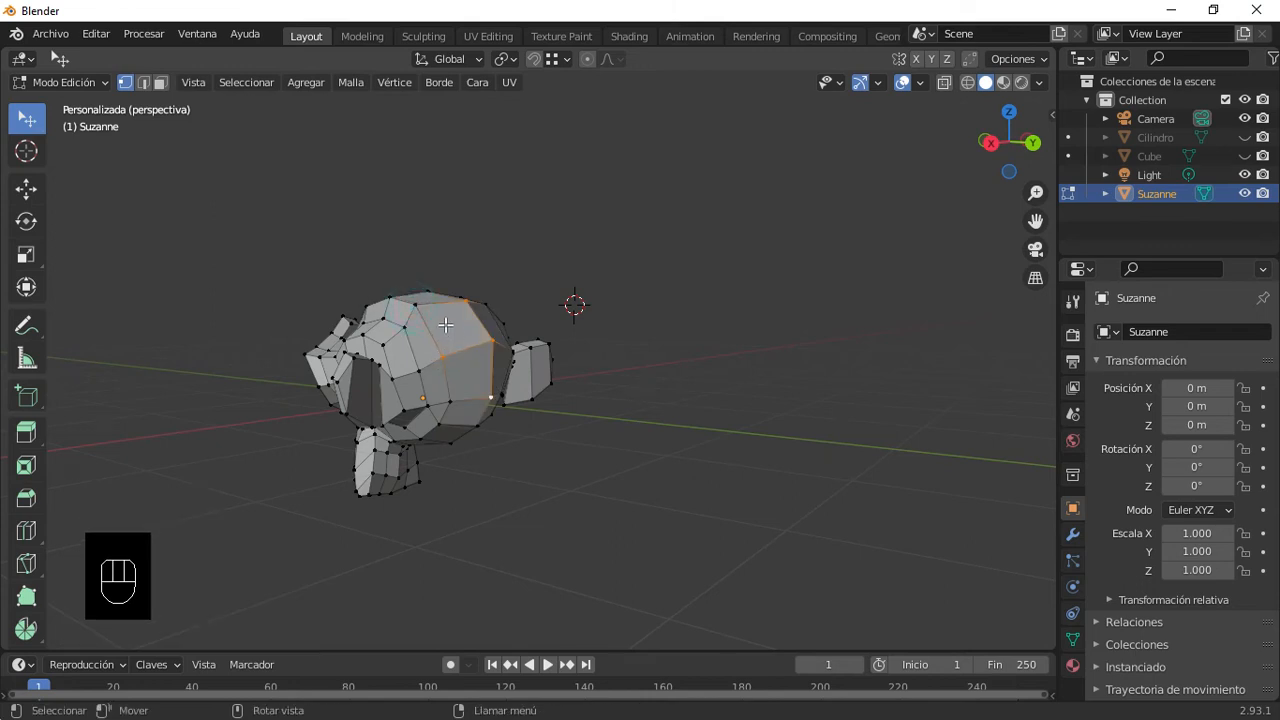
pyautogui.press('m')
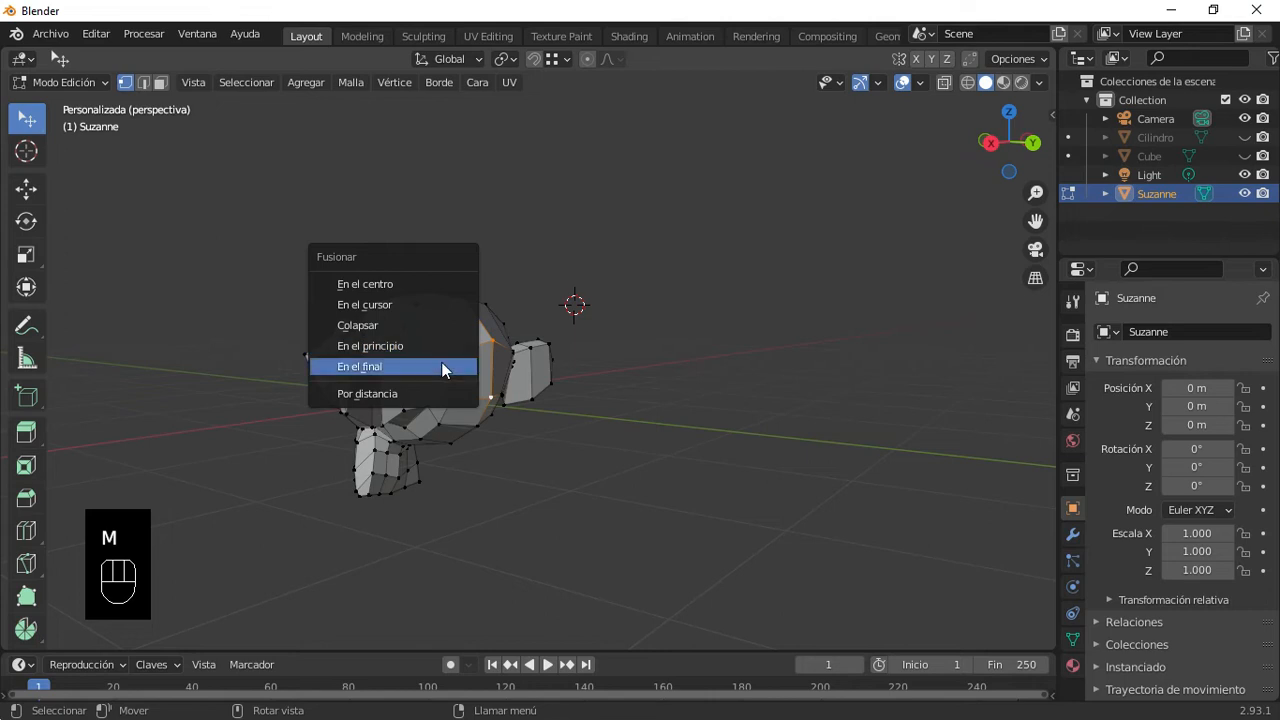
pyautogui.click(424, 325)
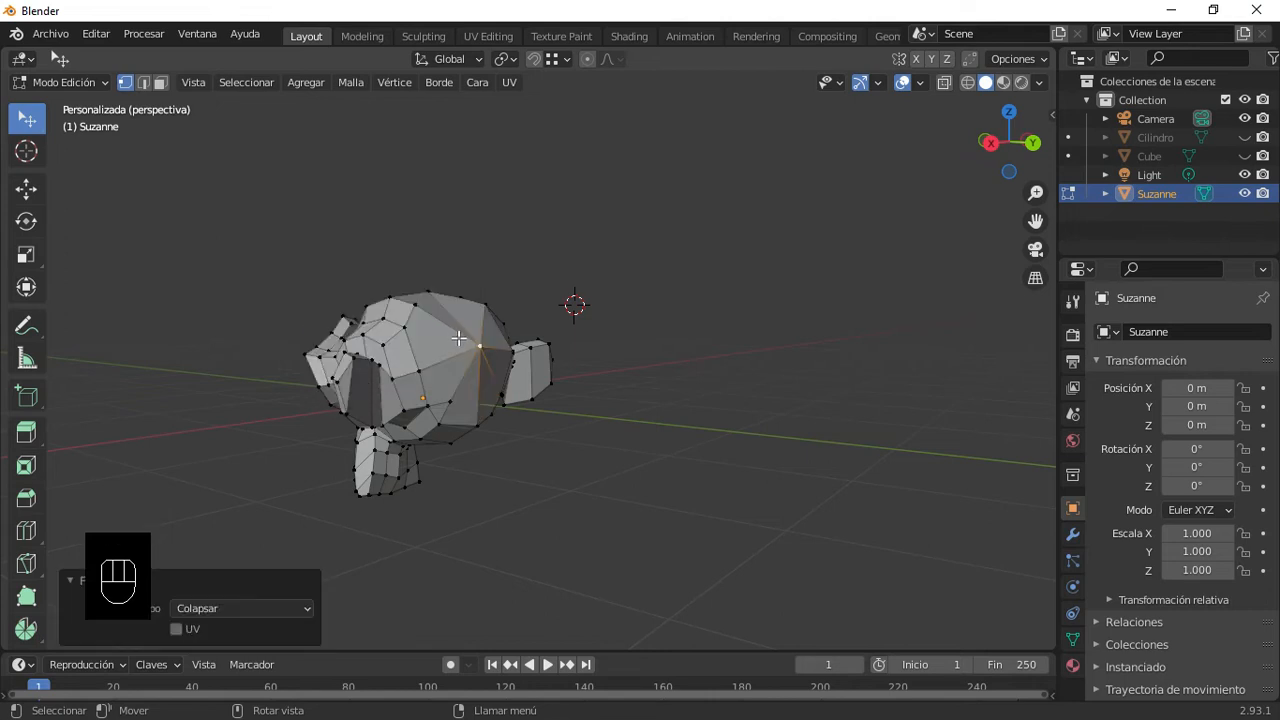
pyautogui.hotkey('ctrl', 'z')
# Step: Merge the four selected vertices at the first selected vertex, and undo the merge
pyautogui.moveTo(524, 360); pyautogui.dragTo(500, 332, button='middle')
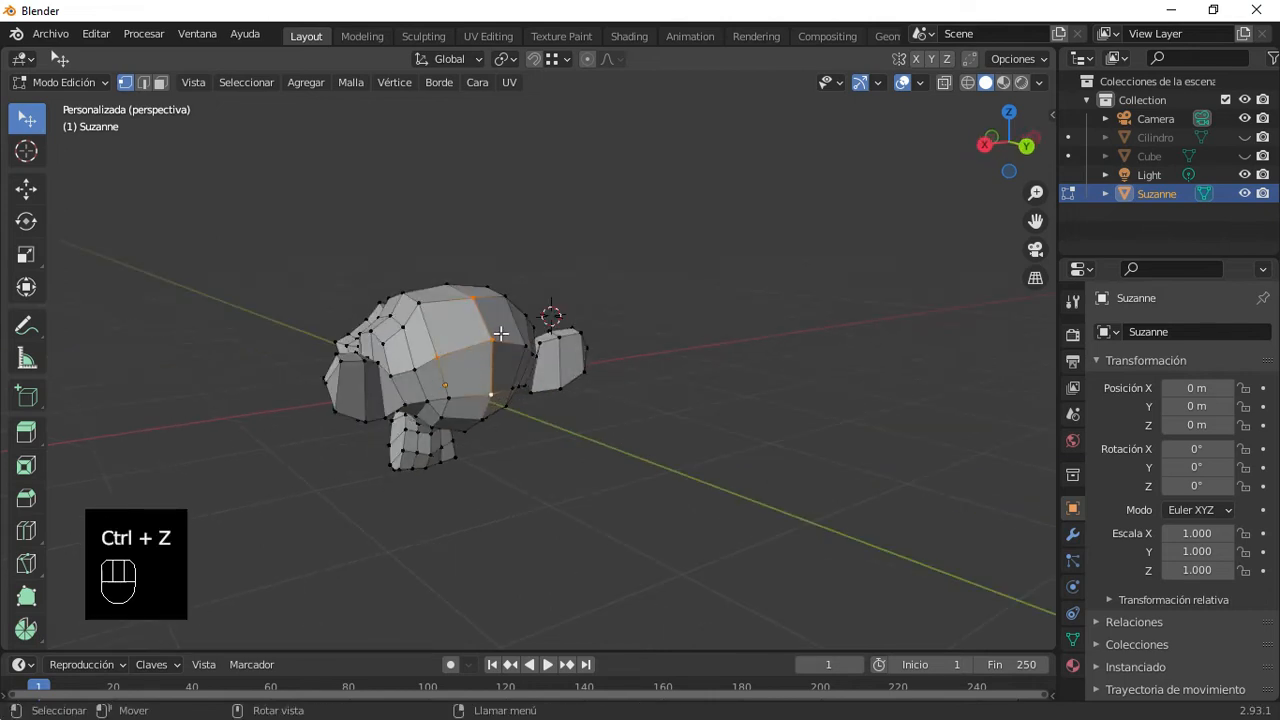
pyautogui.scroll(4, 502, 330)
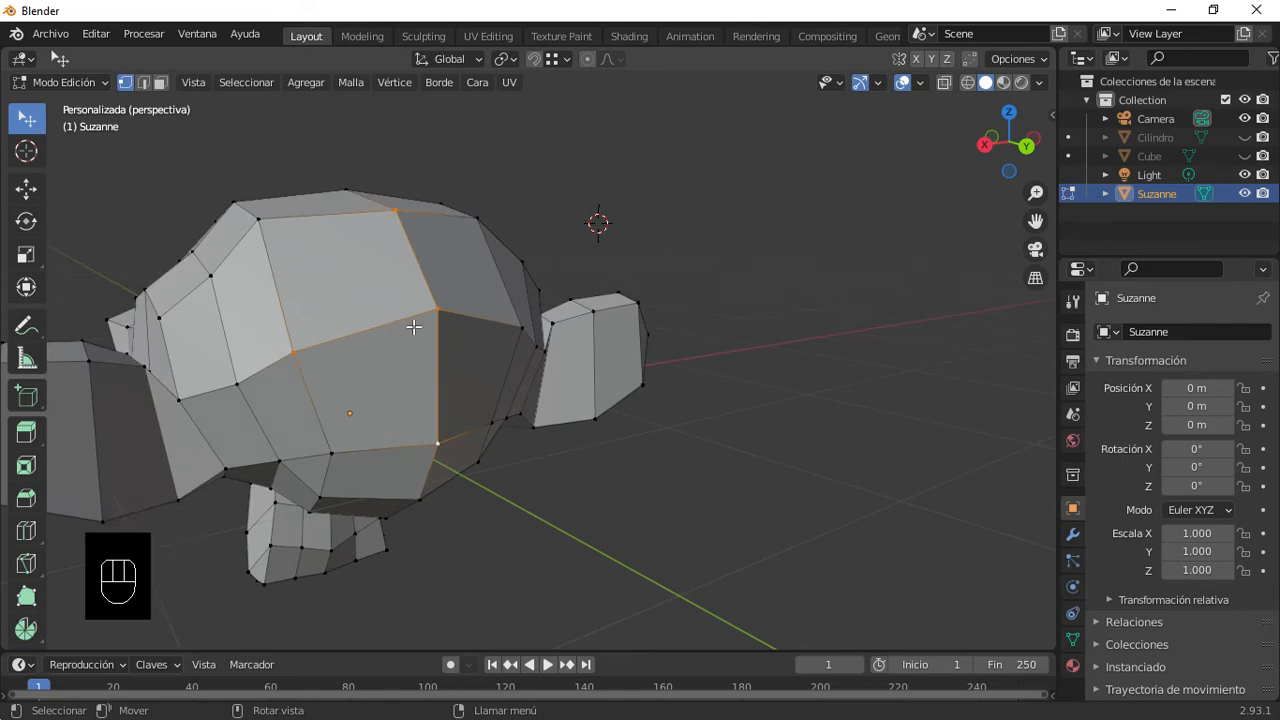
pyautogui.press('m')
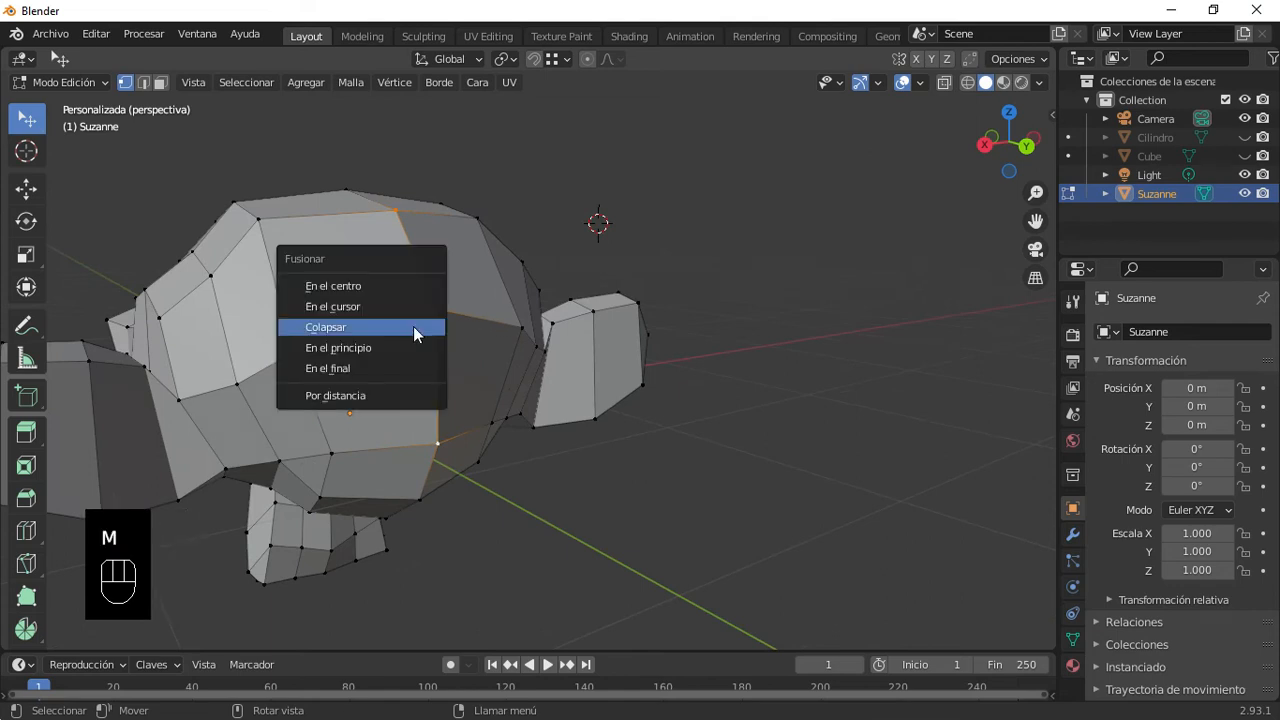
pyautogui.click(340, 347)
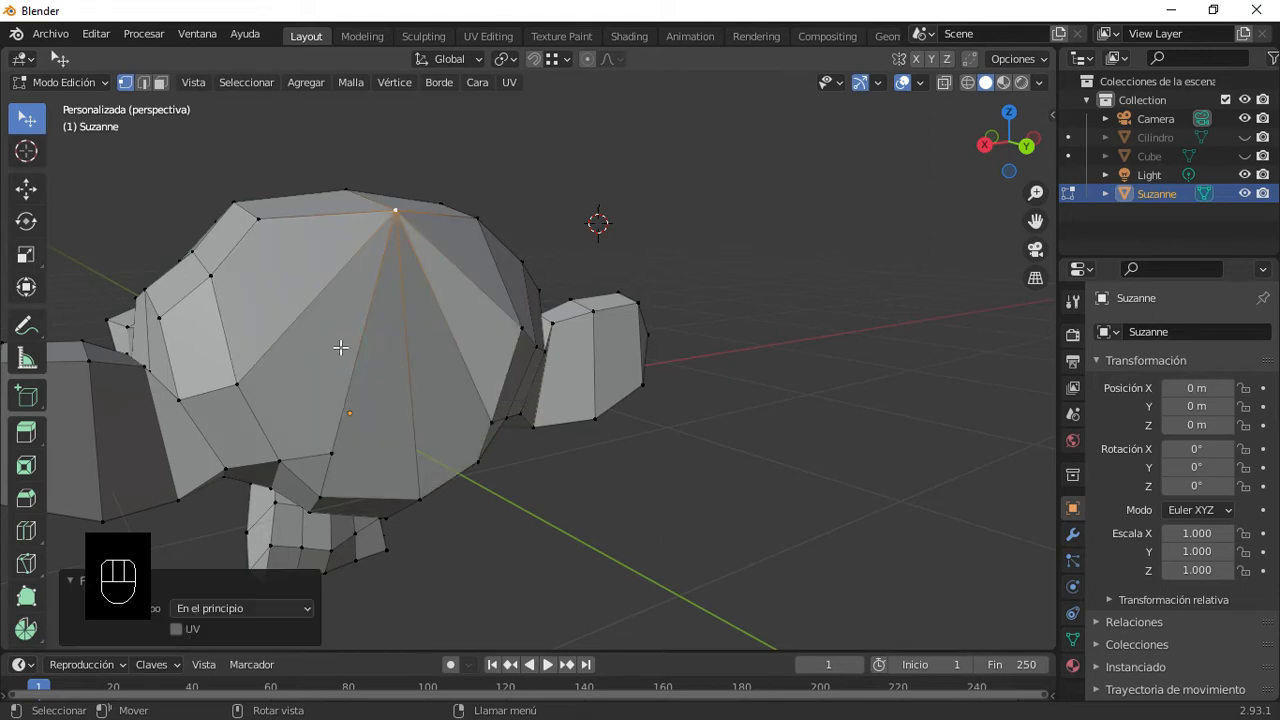
pyautogui.hotkey('ctrl', 'z')
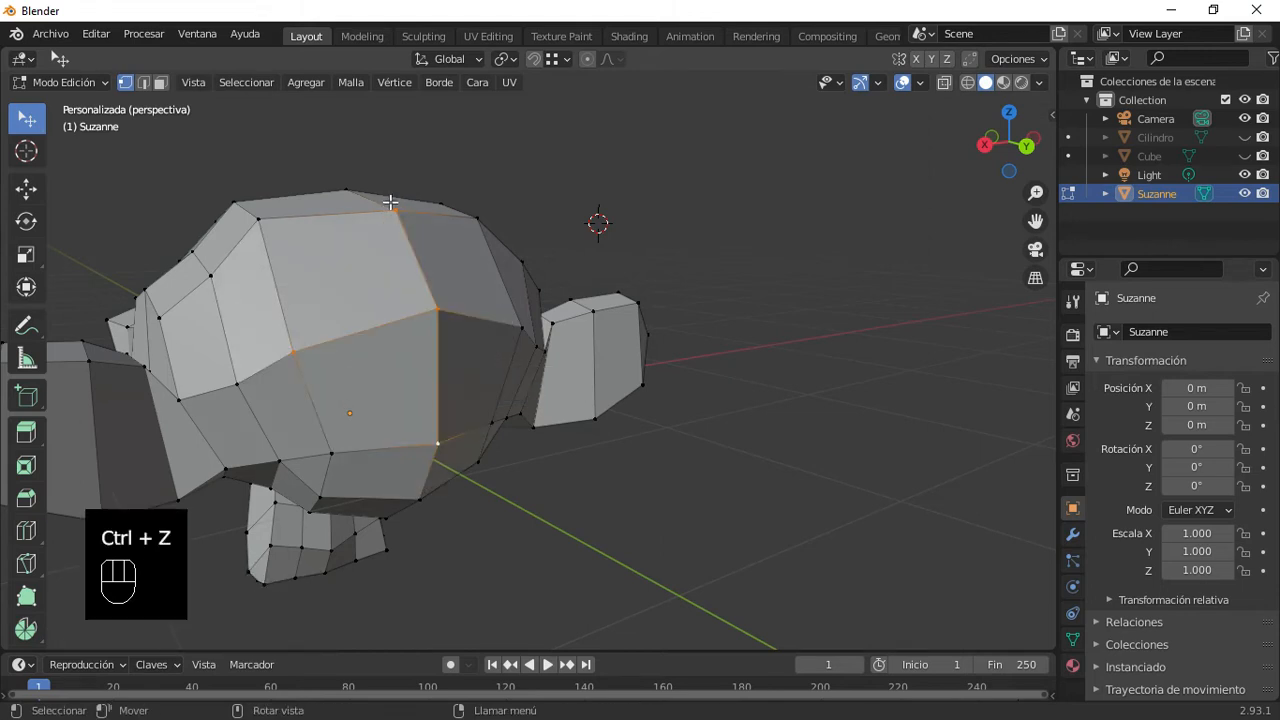
# Step: Merge the four selected vertices at the last selected vertex, and undo the merge
pyautogui.press('m')
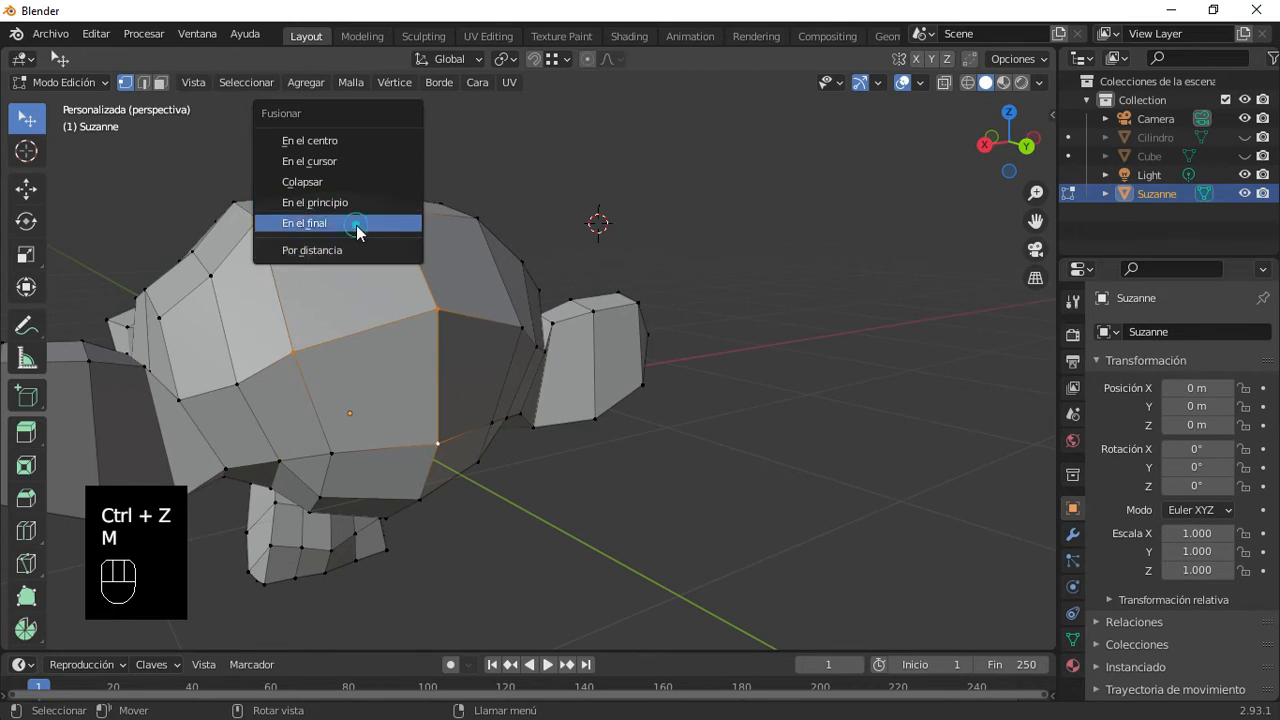
pyautogui.click(360, 228)
pyautogui.hotkey('ctrl', 'z')
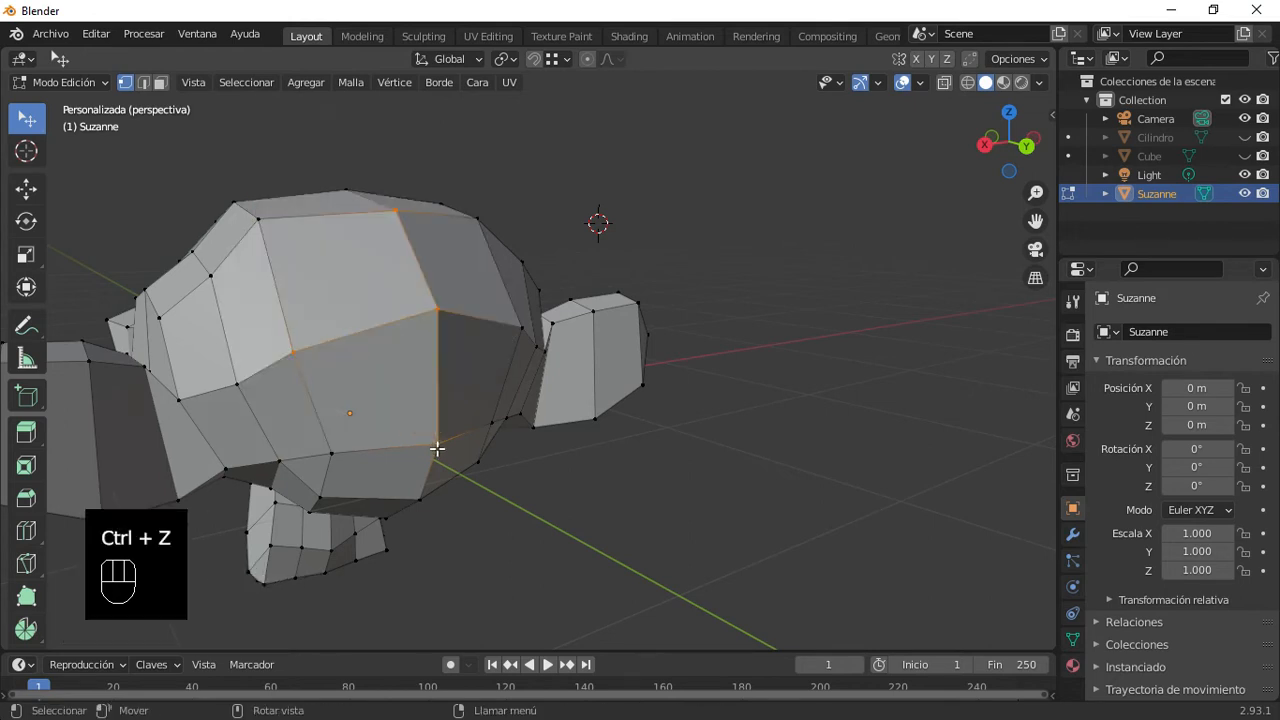
# Step: Switch Suzanne to Object Mode and back to Edit Mode
pyautogui.moveTo(420, 417)
pyautogui.mouseDown(button='middle')
pyautogui.moveTo(420, 354)
pyautogui.moveTo(317, 370)
pyautogui.moveTo(463, 366)
pyautogui.moveTo(330, 378)
pyautogui.moveTo(443, 386)
pyautogui.moveTo(424, 321)
pyautogui.moveTo(431, 391)
pyautogui.mouseUp(button='middle')
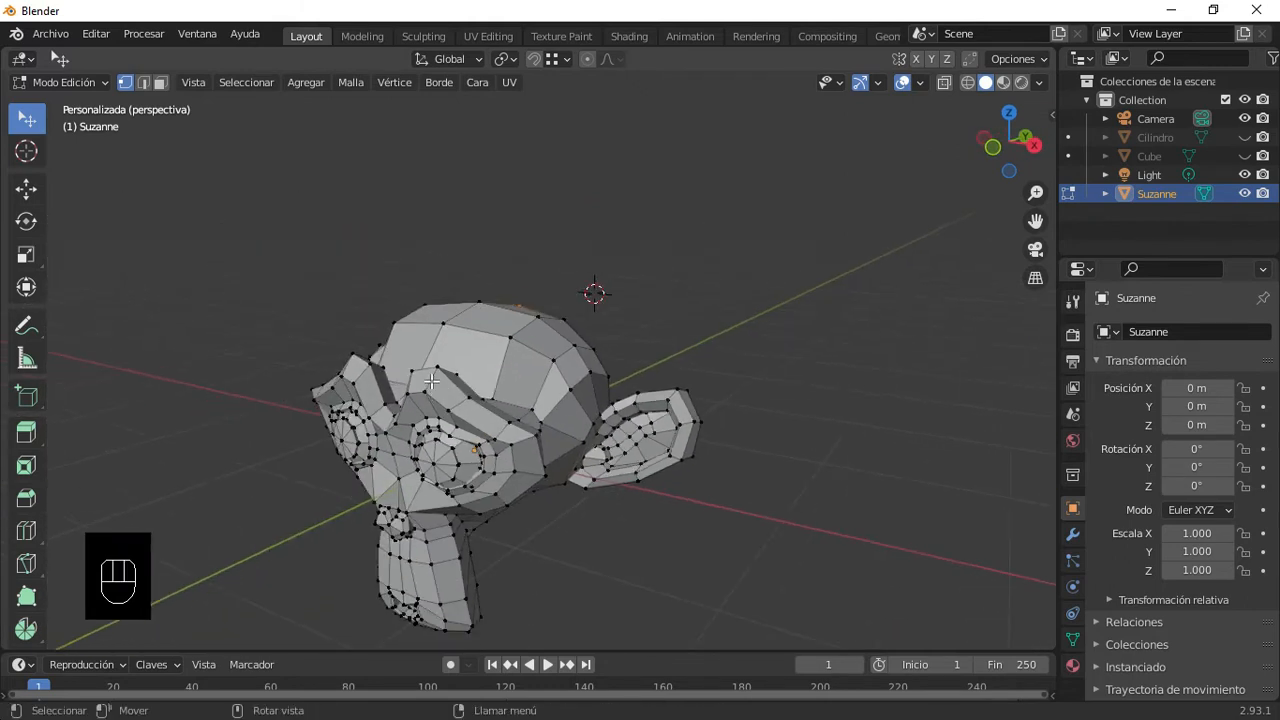
pyautogui.press('Tab')
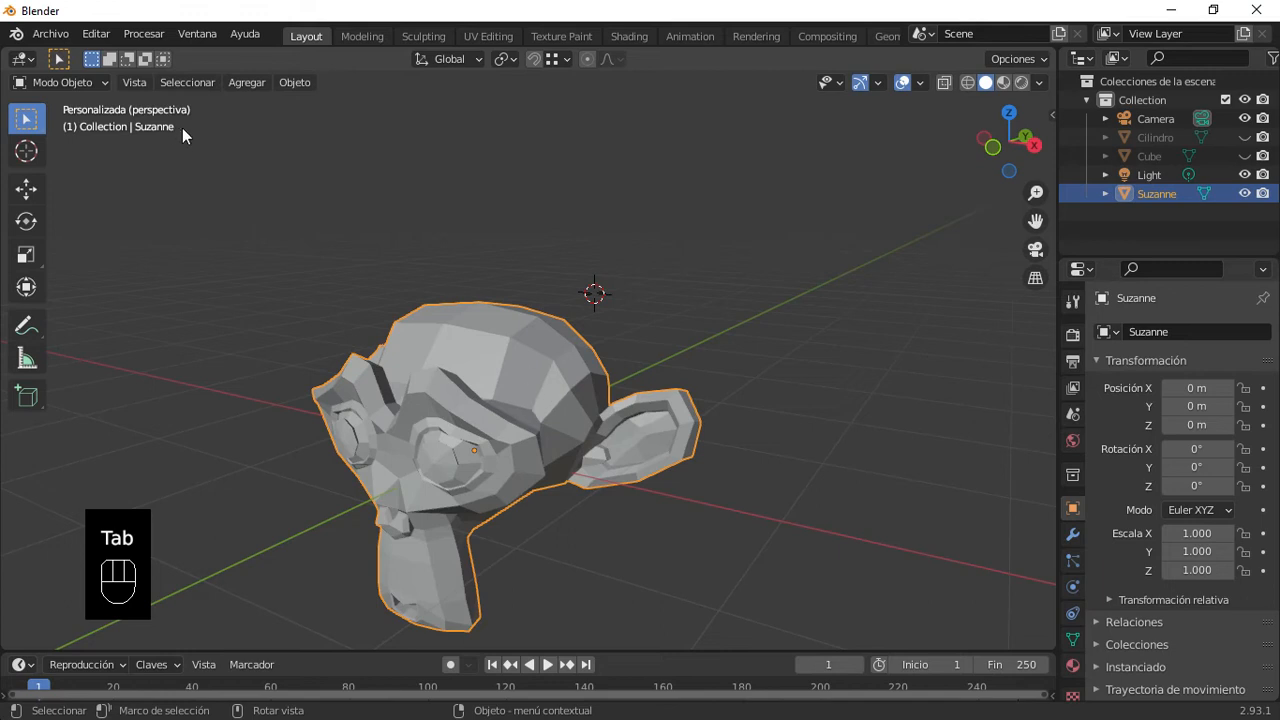
pyautogui.press('Tab')
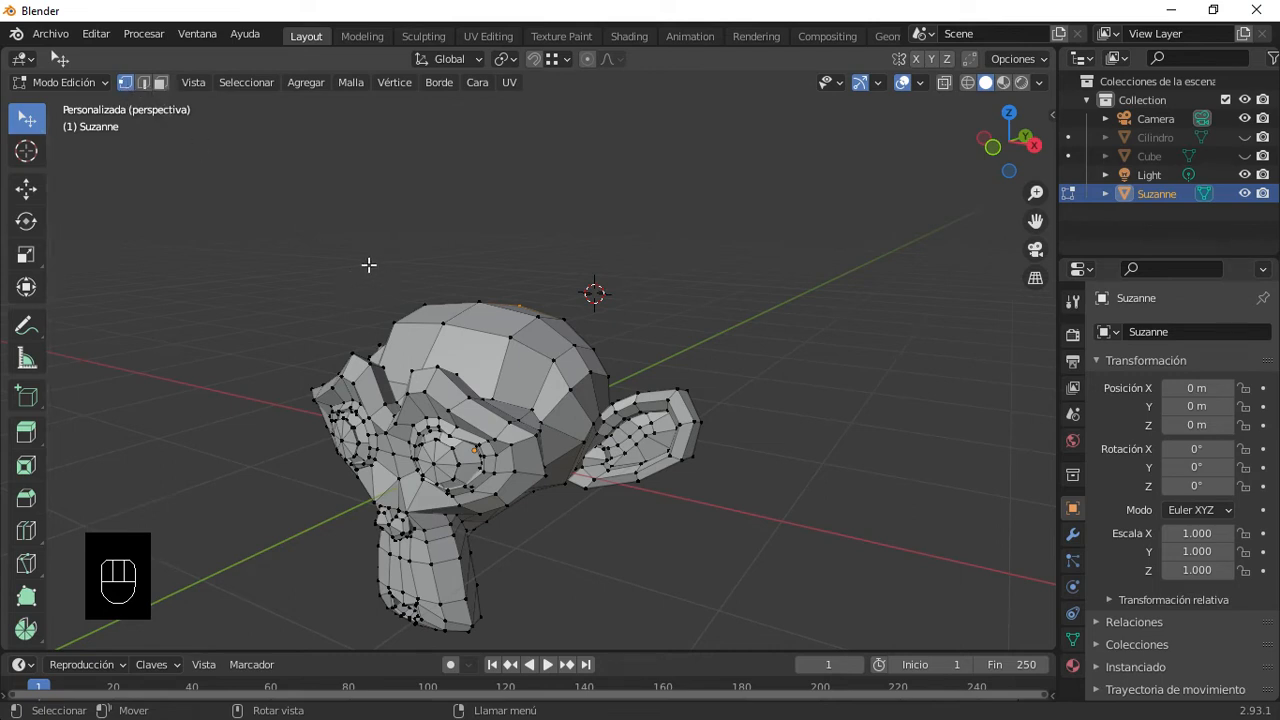
# Step: Cycle through the edge and face selection modes, finish on face selection, and return to Object Mode
pyautogui.click(142, 80)
pyautogui.click(160, 83)
pyautogui.click(142, 82)
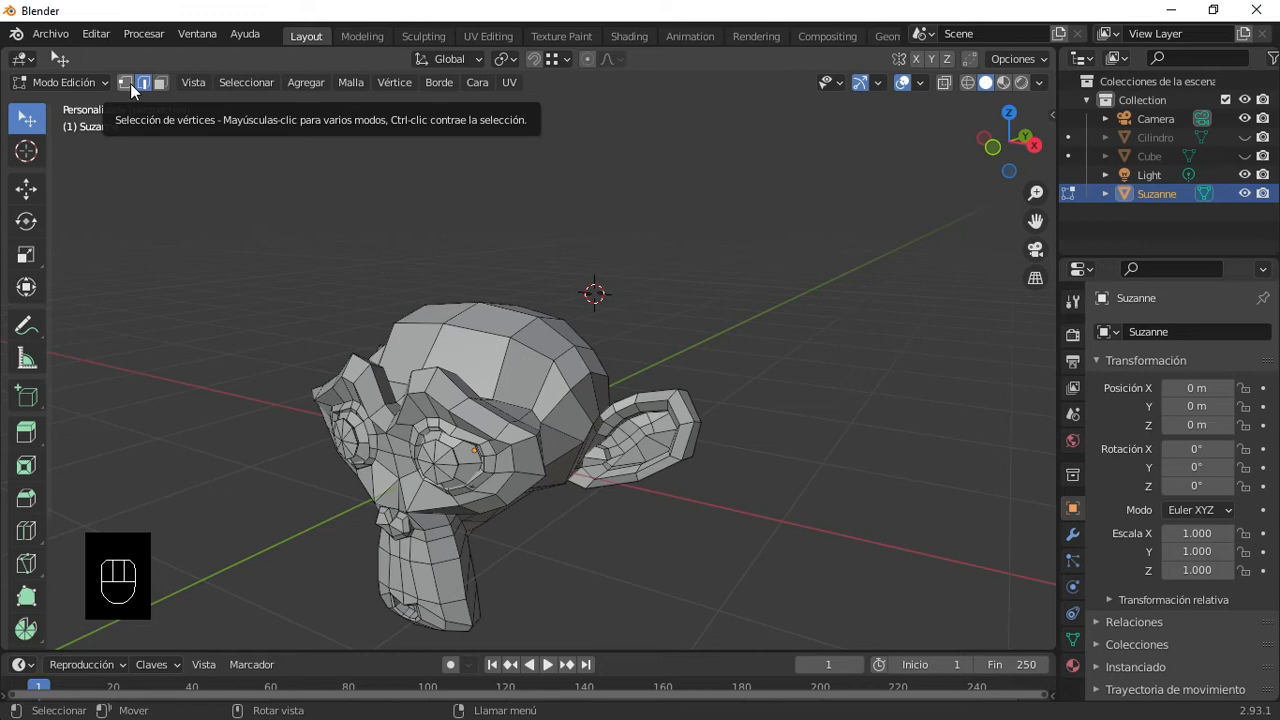
pyautogui.click(165, 83)
pyautogui.press('Tab')
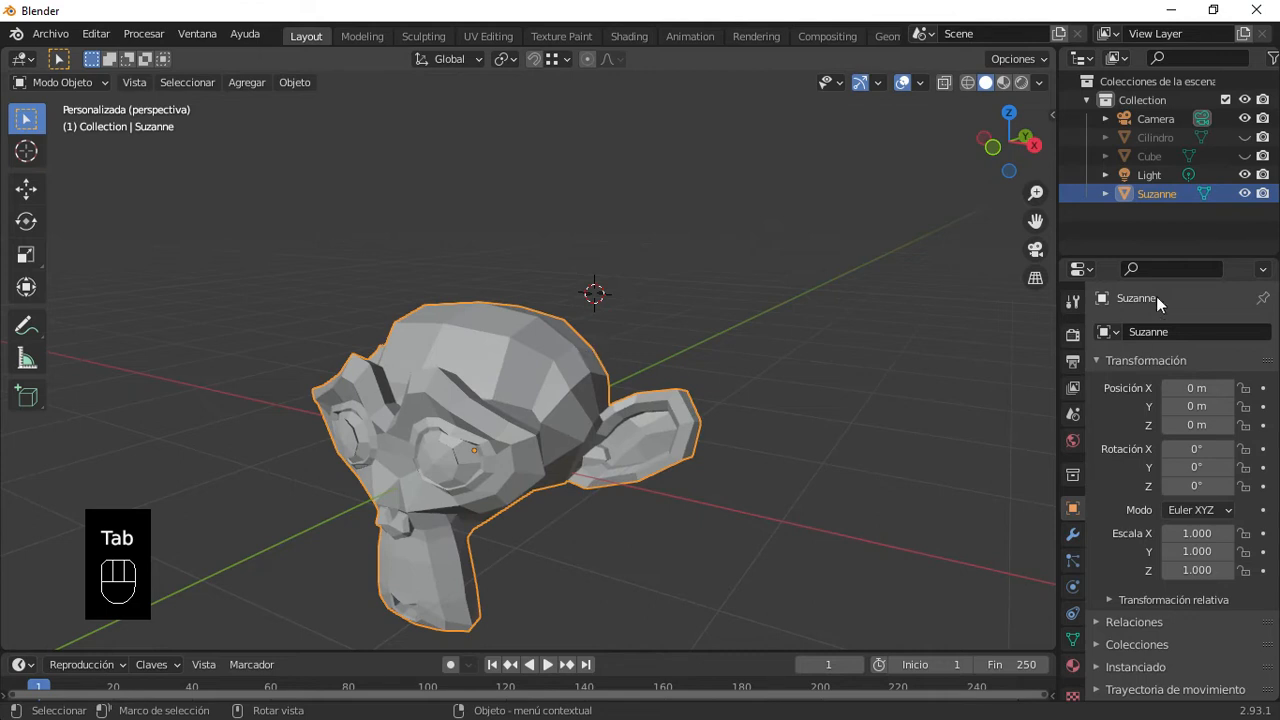
# Step: Hide the Suzanne and Cube objects in the viewport and show the Cilindro object
pyautogui.click(1244, 193)
pyautogui.click(1244, 156)
pyautogui.click(1244, 156)
pyautogui.click(1245, 137)
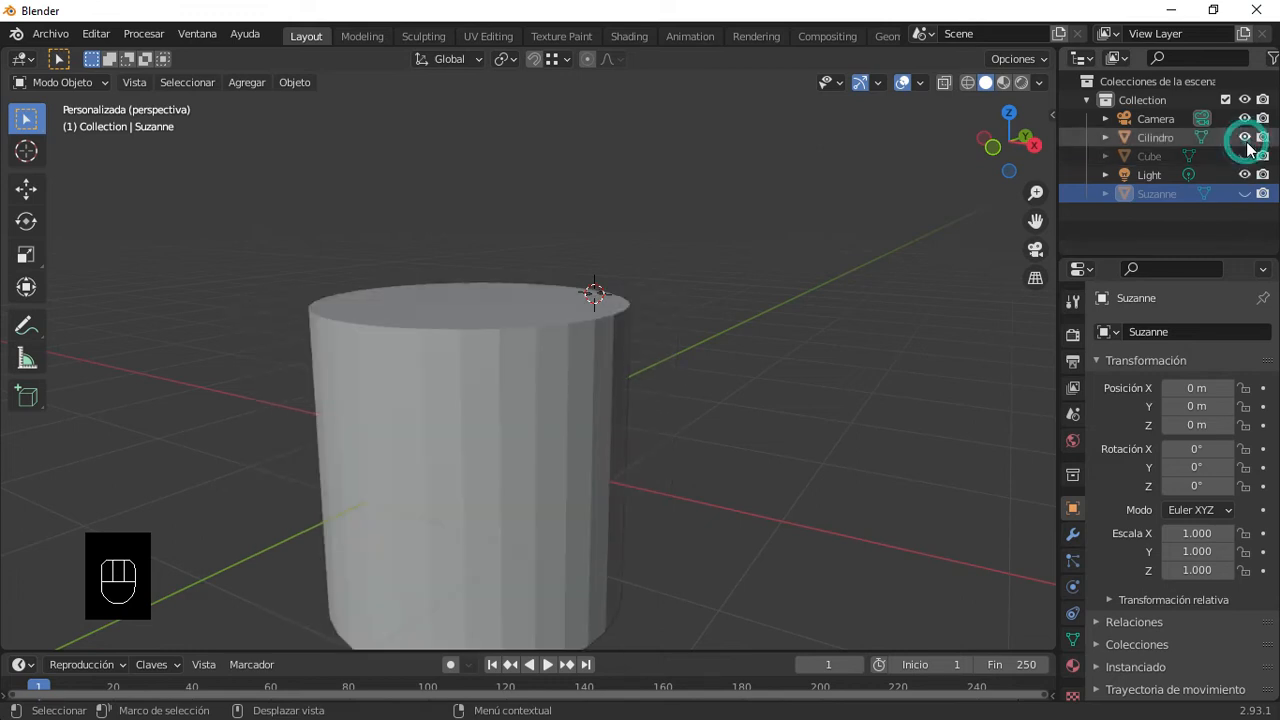
# Step: Reset the 3D cursor to the world origin and frame the whole scene
pyautogui.scroll(-3, 523, 420)
pyautogui.scroll(6, 523, 423)
pyautogui.moveTo(489, 434); pyautogui.dragTo(567, 433, button='middle')
pyautogui.scroll(-4, 567, 433)
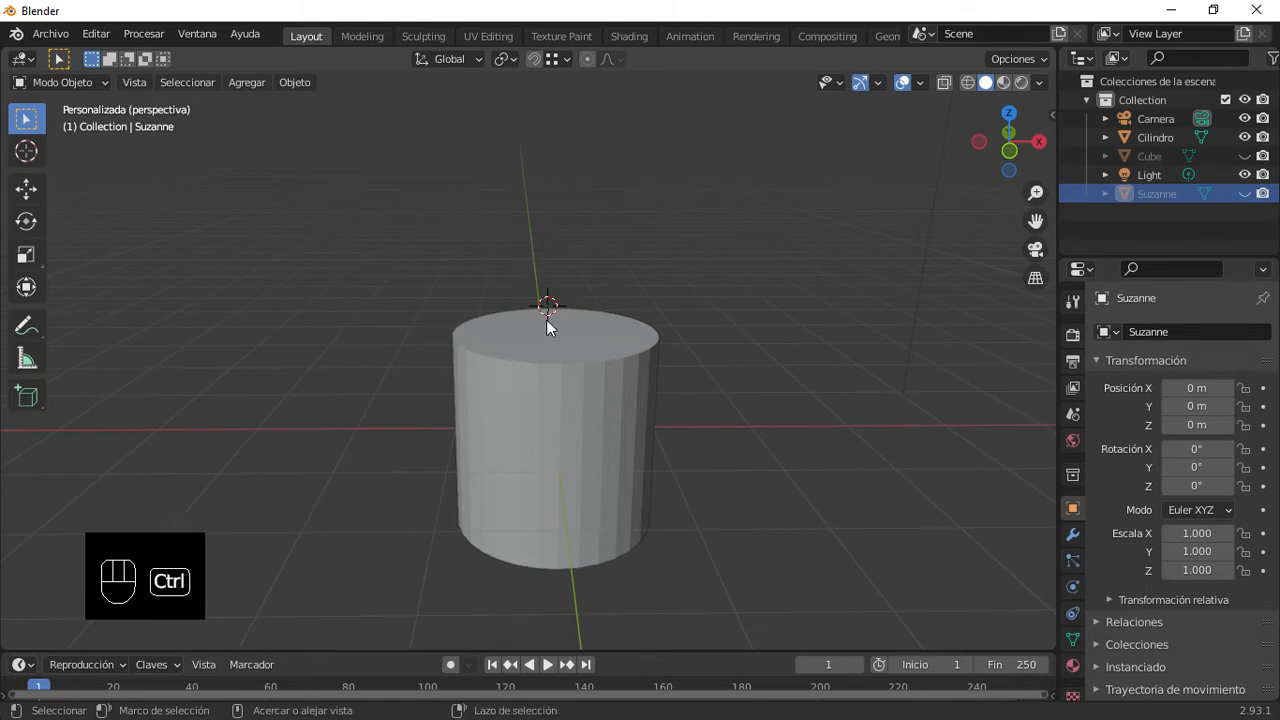
pyautogui.hotkey('ctrl', 'c')
pyautogui.hotkey('shift', 'c')
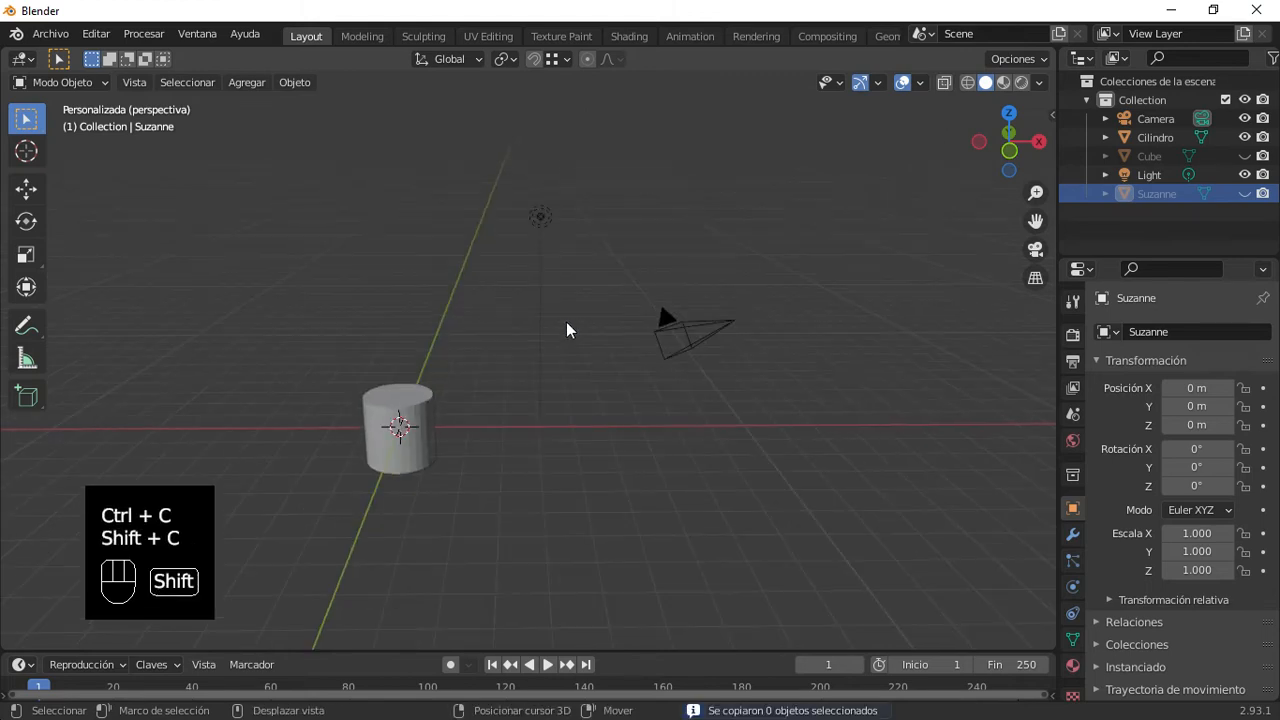
# Step: Select the cylinder and enter Edit Mode with its side and top faces in view
pyautogui.scroll(4, 362, 478)
pyautogui.scroll(1, 362, 478)
pyautogui.keyDown('shift'); pyautogui.moveTo(498, 423); pyautogui.dragTo(682, 383, button='middle'); pyautogui.keyUp('shift')
pyautogui.scroll(2, 494, 487)
pyautogui.moveTo(457, 490); pyautogui.dragTo(375, 517, button='middle')
pyautogui.keyDown('shift'); pyautogui.moveTo(636, 416); pyautogui.dragTo(740, 384, button='middle'); pyautogui.keyUp('shift')
pyautogui.keyDown('shift'); pyautogui.moveTo(350, 478); pyautogui.dragTo(430, 429, button='middle'); pyautogui.keyUp('shift')
pyautogui.keyDown('shift'); pyautogui.moveTo(812, 218); pyautogui.dragTo(790, 110, button='middle'); pyautogui.keyUp('shift')
pyautogui.press('Tab')
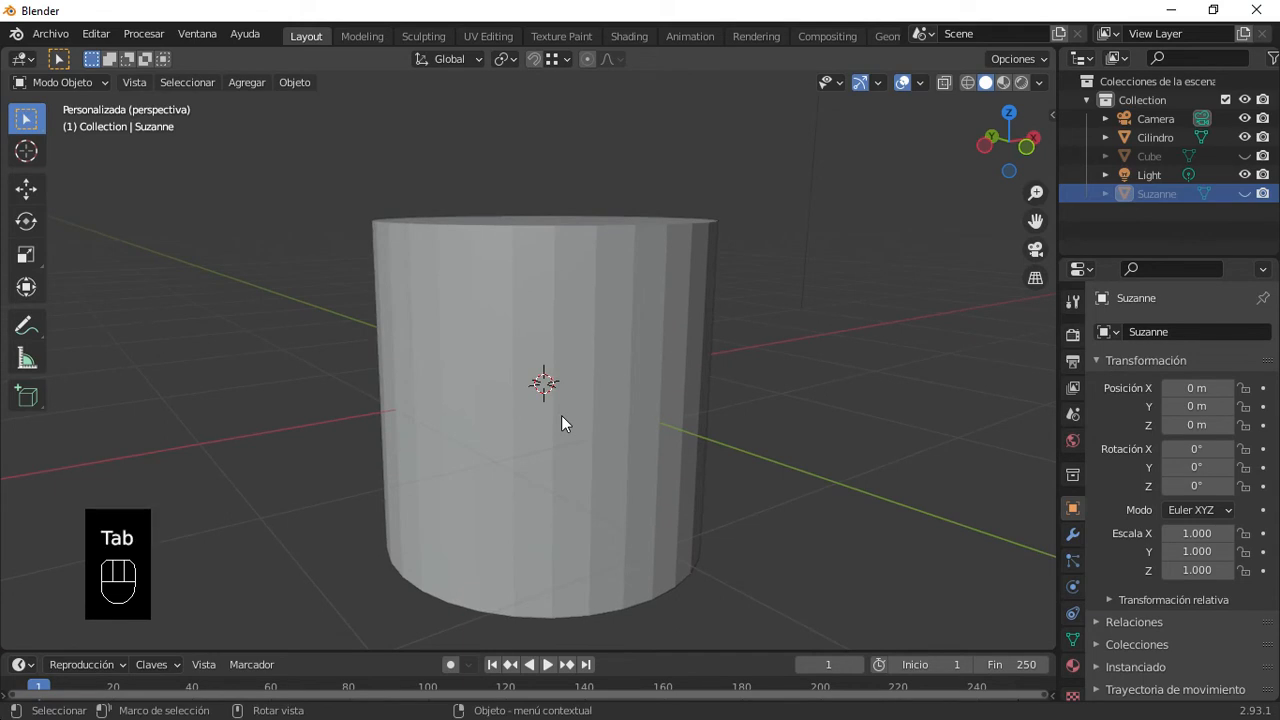
pyautogui.click(556, 322)
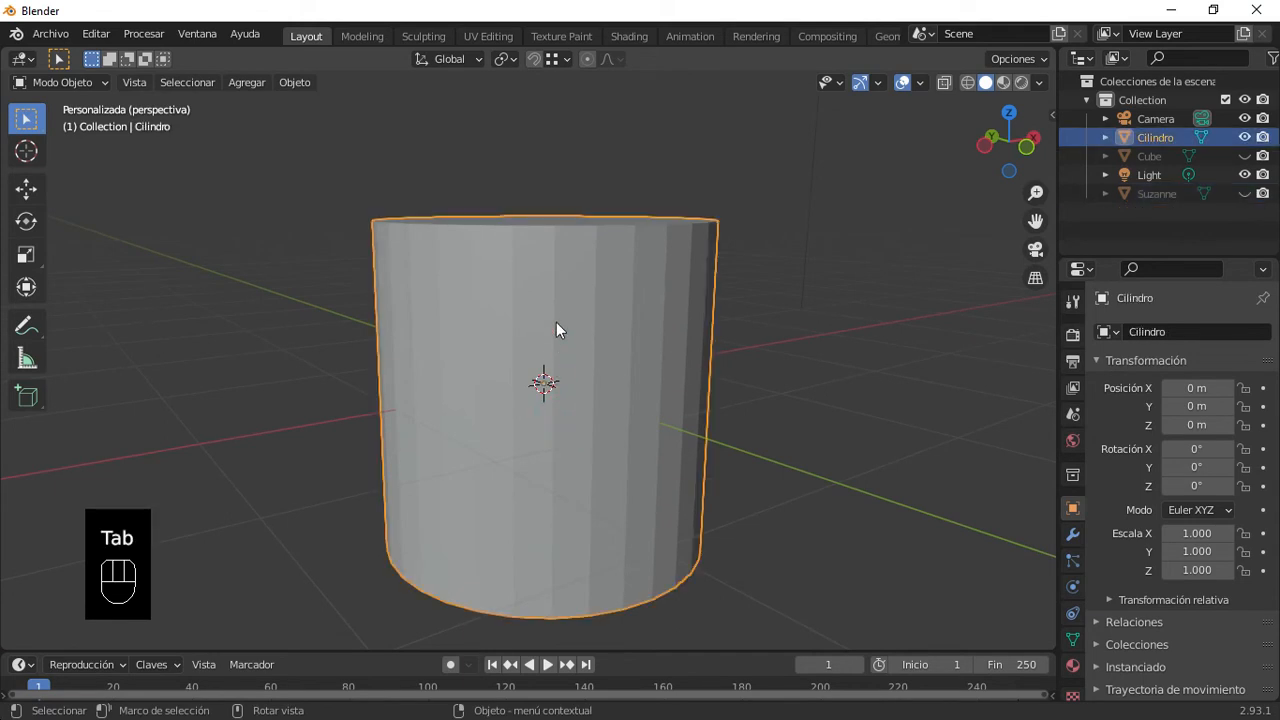
pyautogui.press('Tab')
pyautogui.moveTo(488, 390); pyautogui.dragTo(624, 400, button='middle')
pyautogui.scroll(-5, 624, 400)
pyautogui.scroll(3, 318, 414)
pyautogui.keyDown('shift'); pyautogui.moveTo(314, 406); pyautogui.dragTo(664, 320, button='middle'); pyautogui.keyUp('shift')
pyautogui.scroll(2, 655, 290)
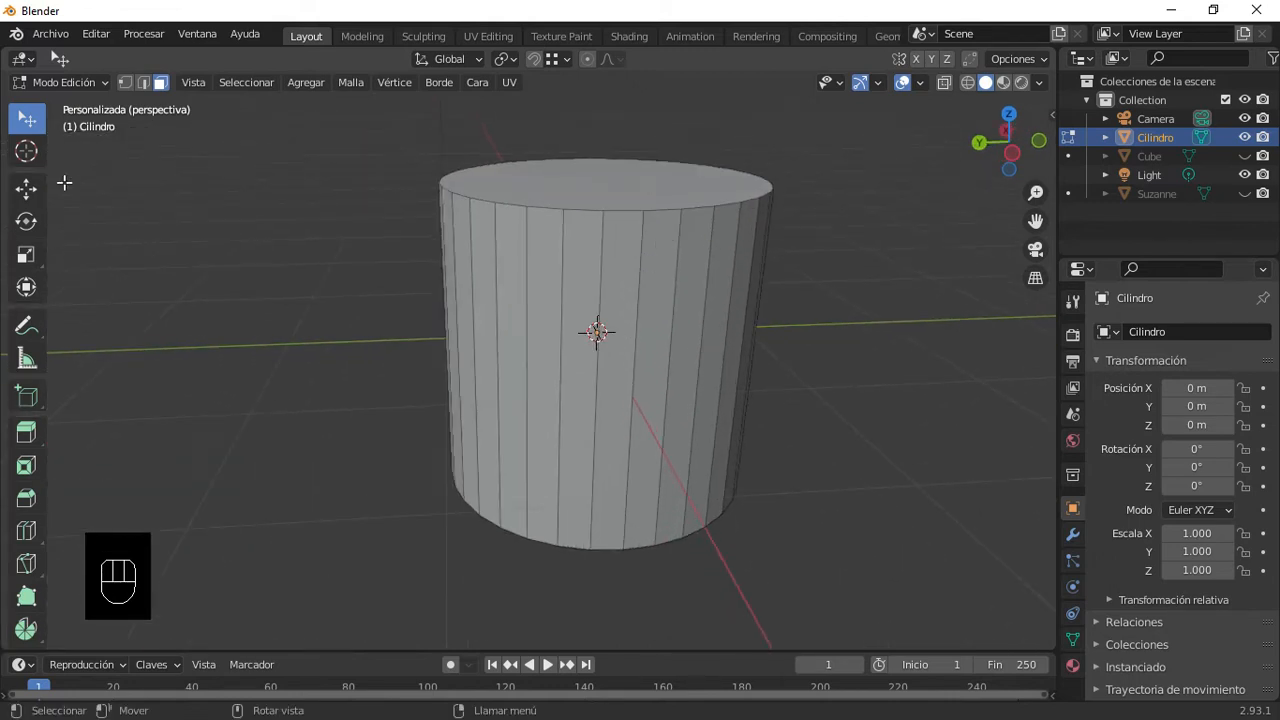
# Step: Switch to edge selection and box-select the cylinder's top rim edges with X-ray on, and turn X-ray off again
pyautogui.click(142, 84)
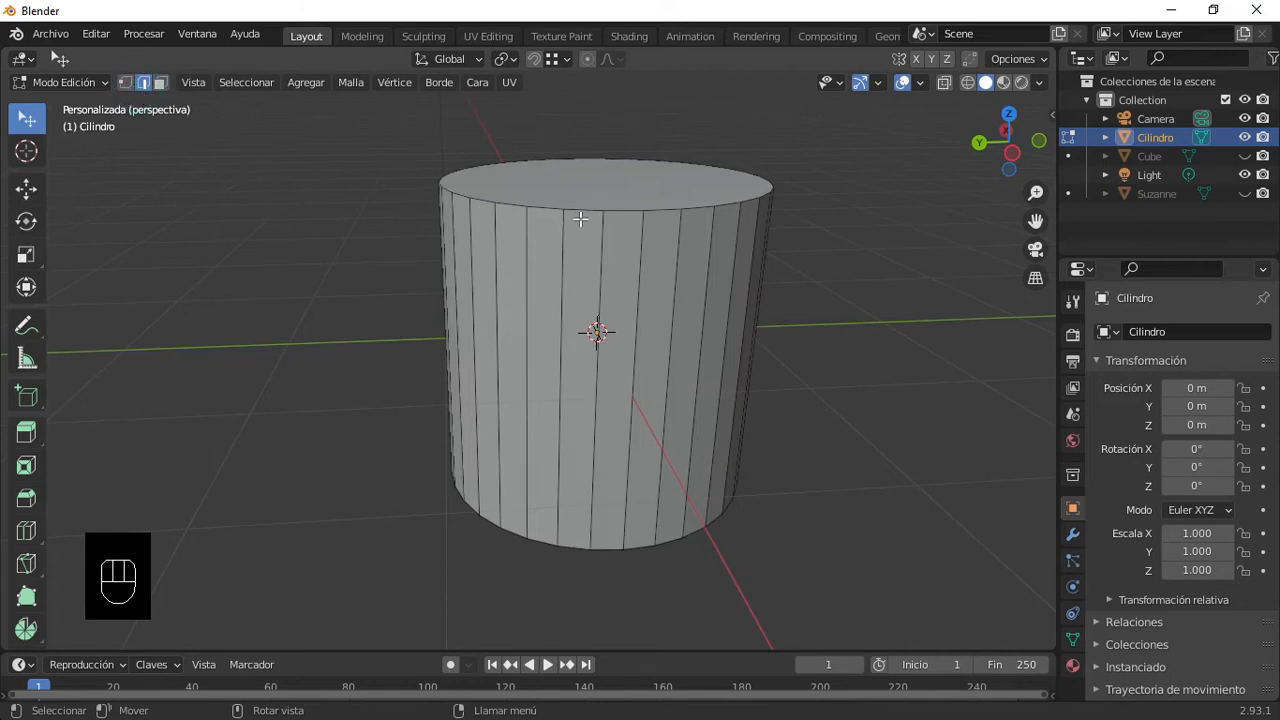
pyautogui.scroll(-1, 606, 271)
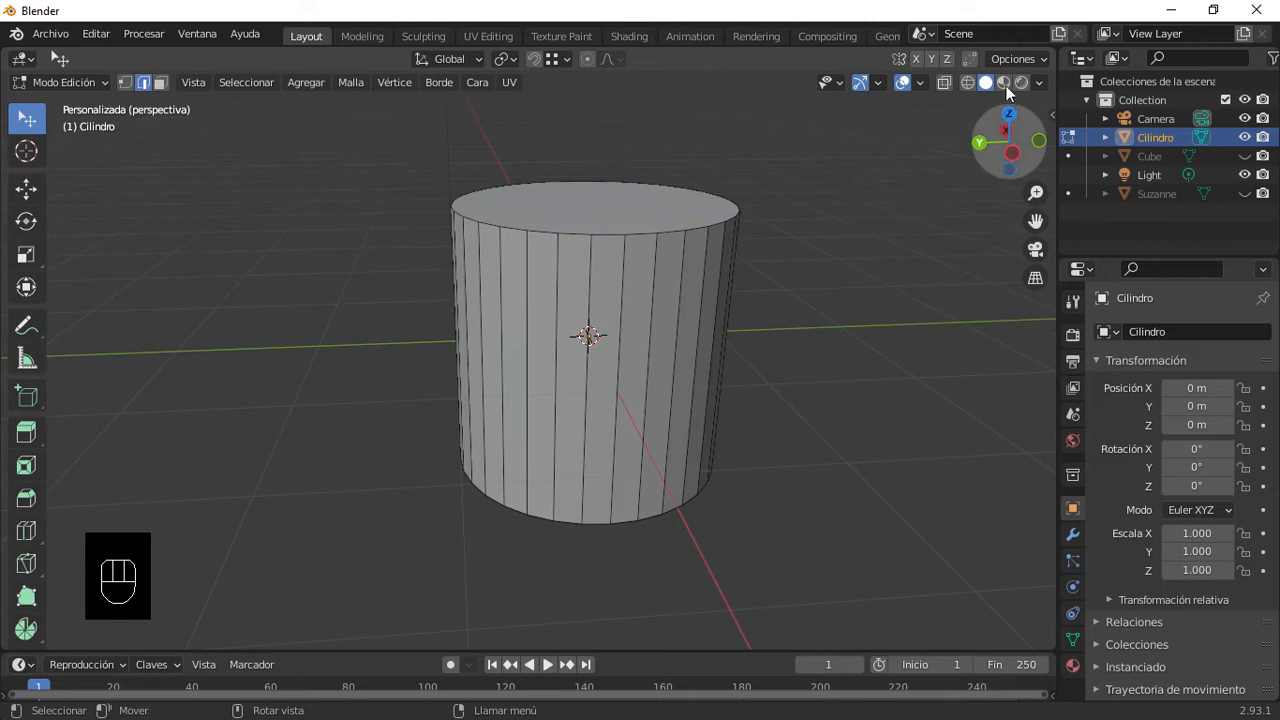
pyautogui.click(941, 86)
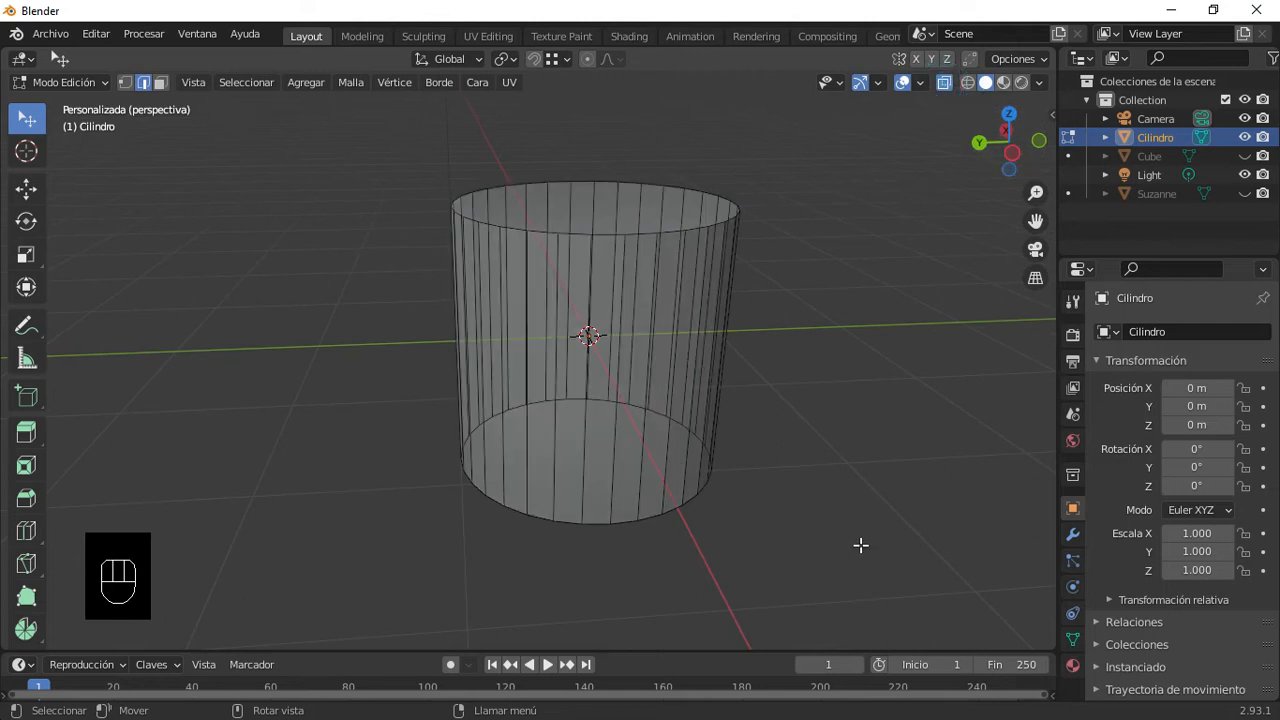
pyautogui.click(872, 288)
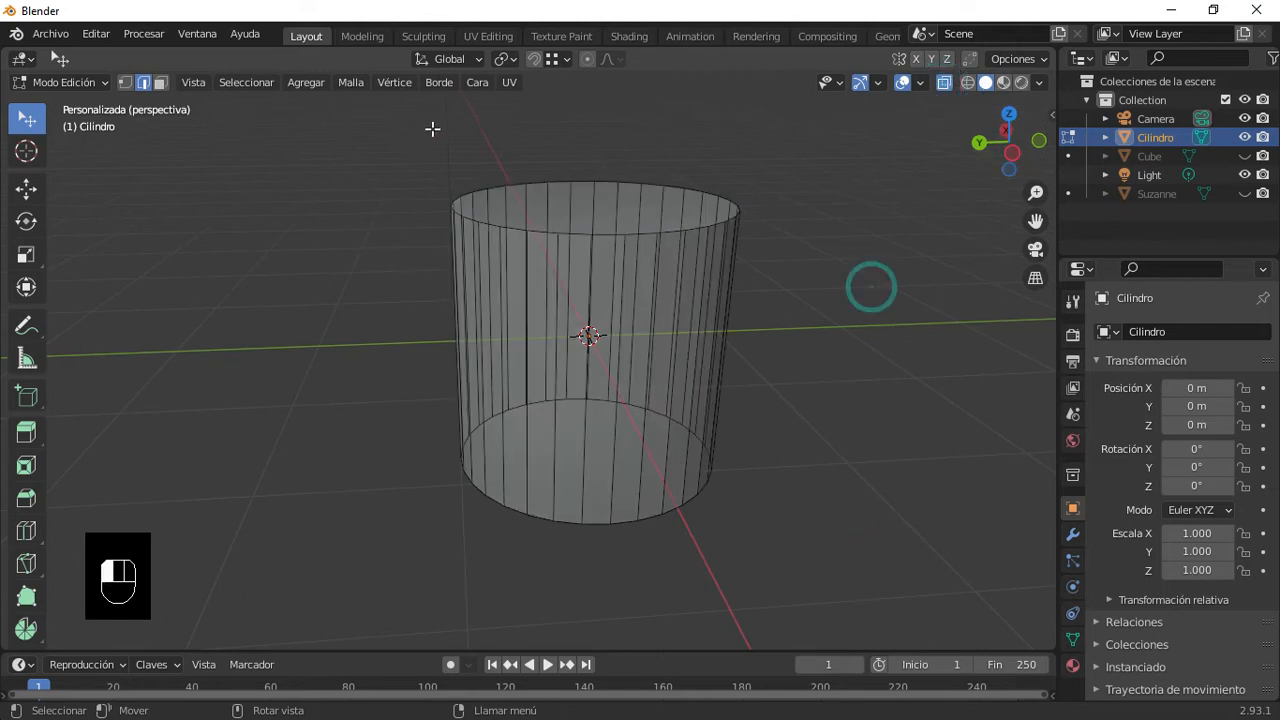
pyautogui.click(17, 128)
pyautogui.moveTo(17, 128); pyautogui.dragTo(76, 162)
pyautogui.moveTo(372, 131); pyautogui.dragTo(822, 279)
pyautogui.scroll(2, 674, 254)
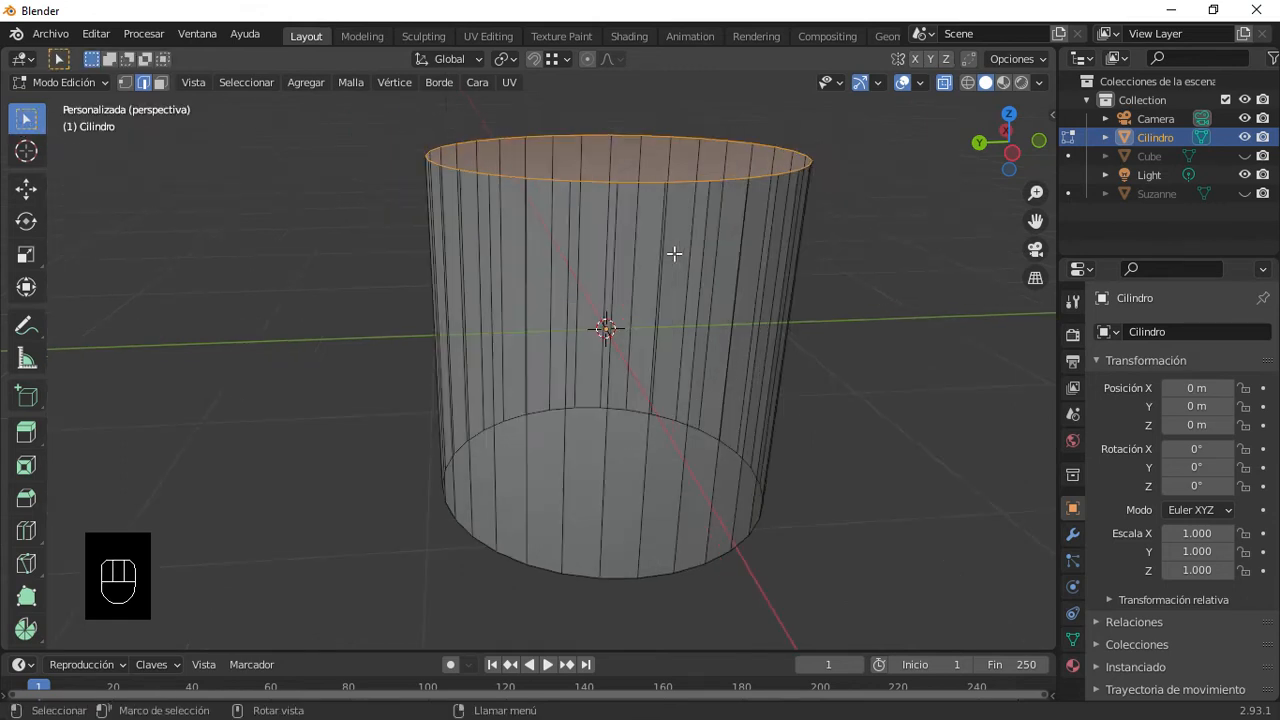
pyautogui.scroll(-3, 675, 257)
pyautogui.click(944, 82)
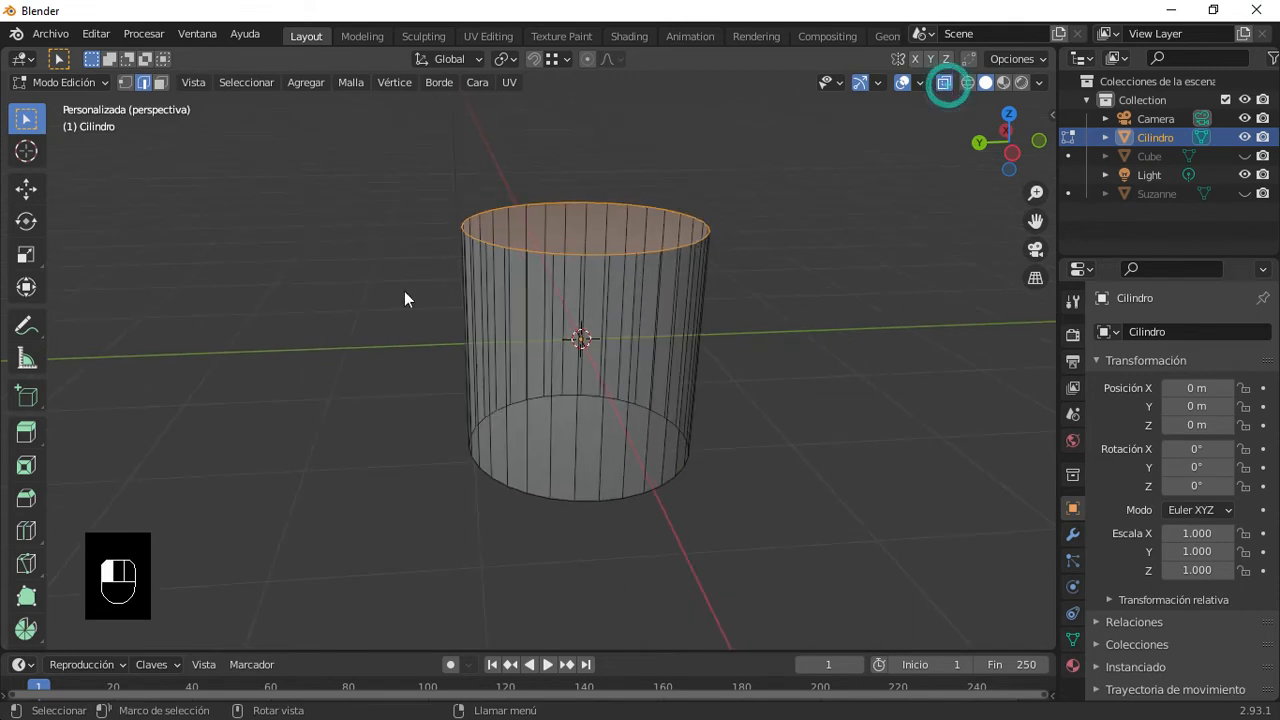
# Step: Cancel a move of the top rim and scale it up uniformly by about 2.061
pyautogui.press('g')
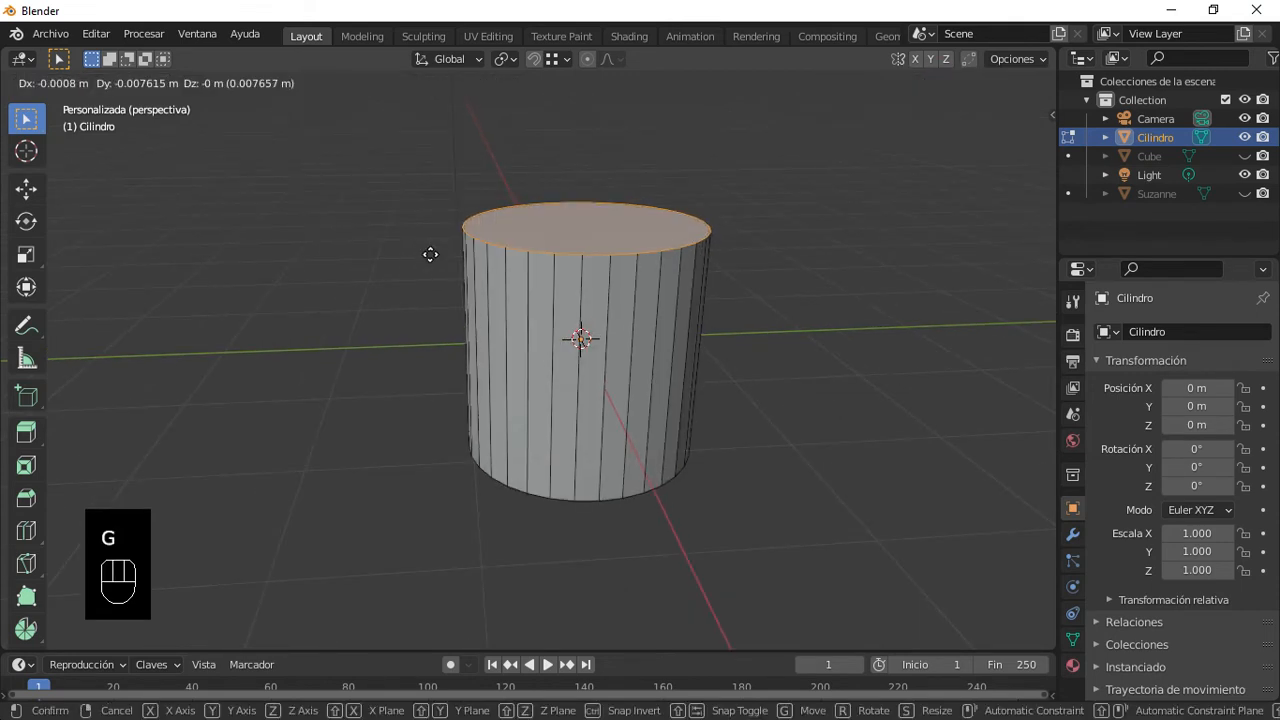
pyautogui.rightClick(281, 216)
pyautogui.press('s')
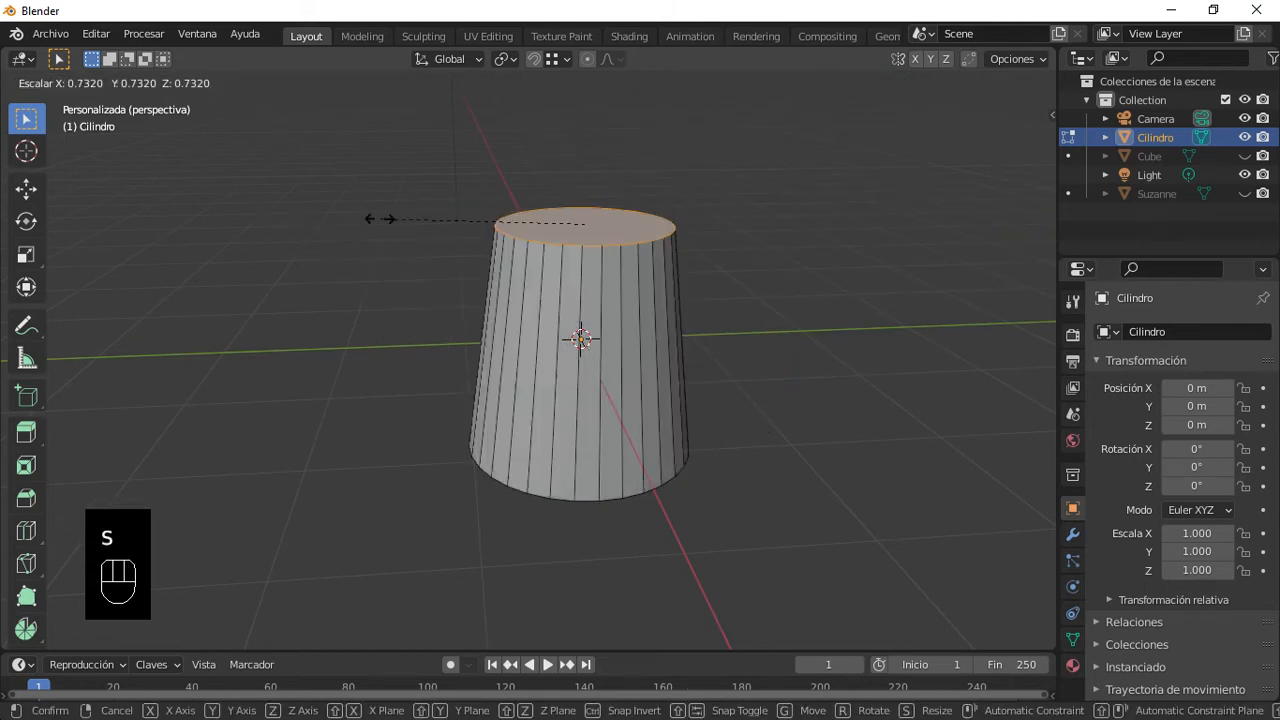
pyautogui.click(95, 232)
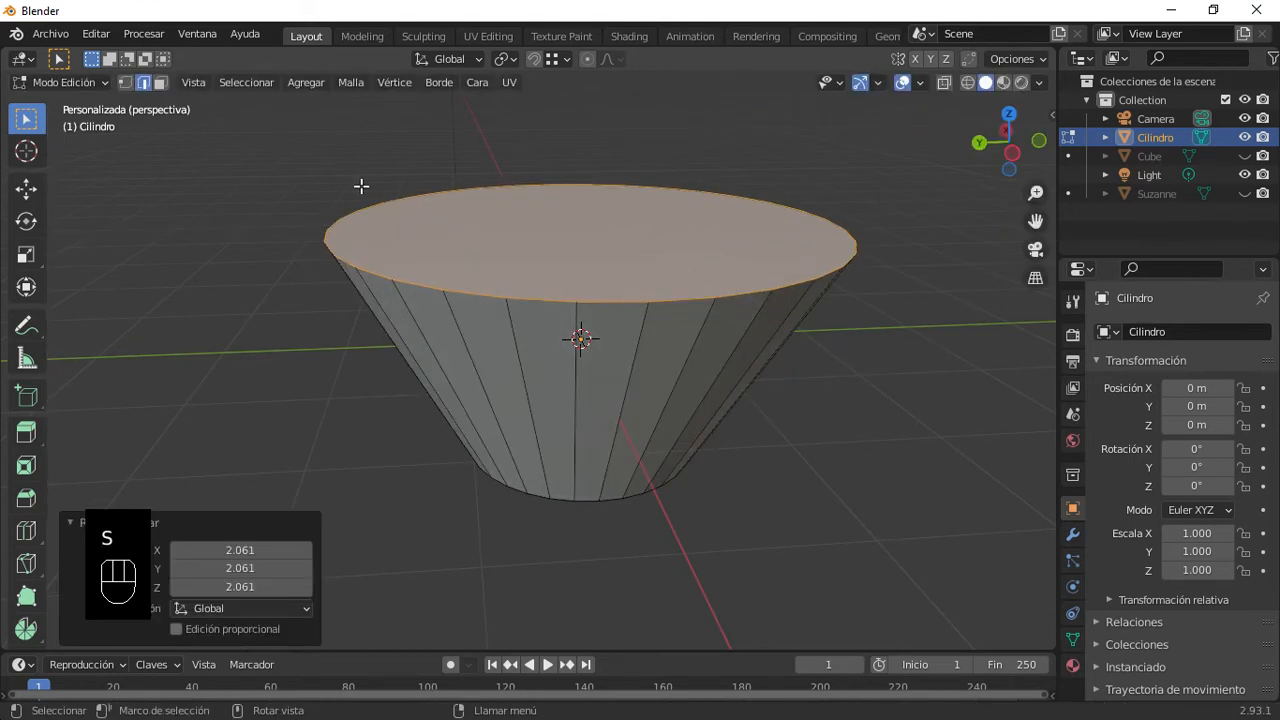
# Step: Try rotating the top rim by about -41° in the view, and undo both the rotation and the scaling
pyautogui.press('r')
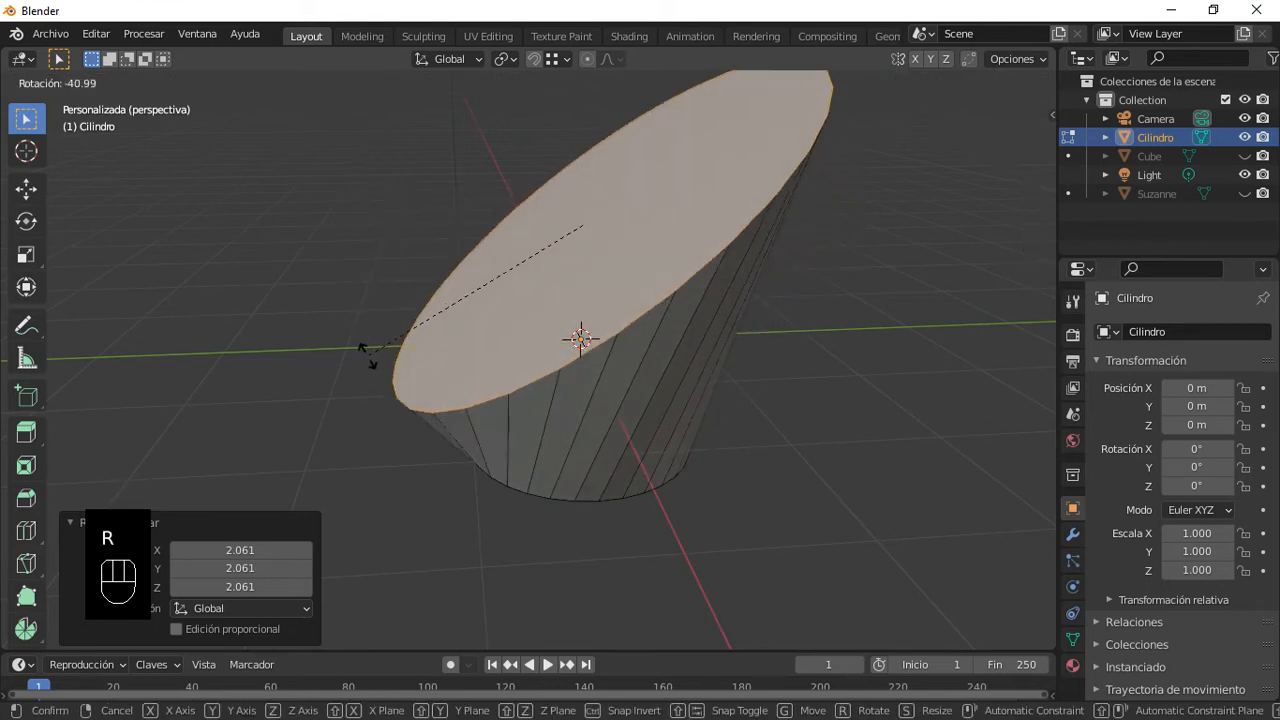
pyautogui.click(372, 358)
pyautogui.hotkey('ctrl', 'z')
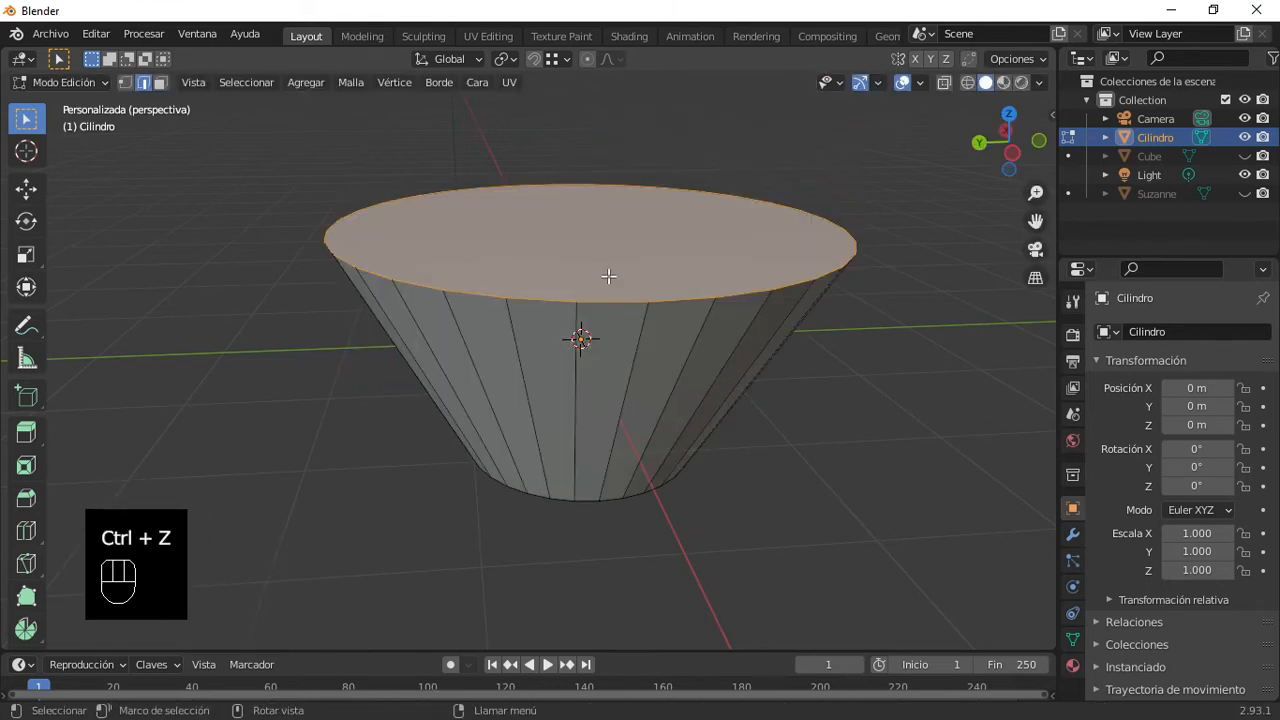
pyautogui.press('z')
pyautogui.hotkey('ctrl', 'z')
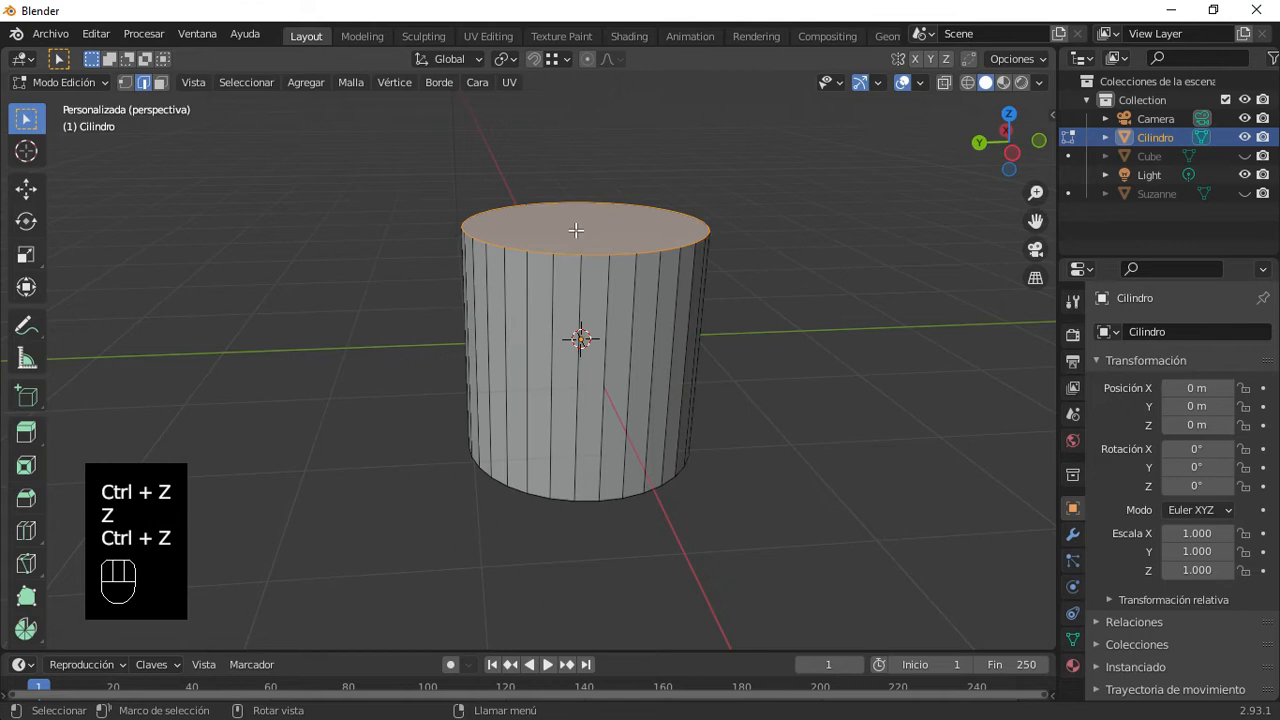
# Step: Select a single edge on the cylinder's top rim and extend it to the whole edge loop
pyautogui.scroll(4, 579, 229)
pyautogui.keyDown('shift'); pyautogui.moveTo(579, 229); pyautogui.dragTo(531, 320, button='middle'); pyautogui.keyUp('shift')
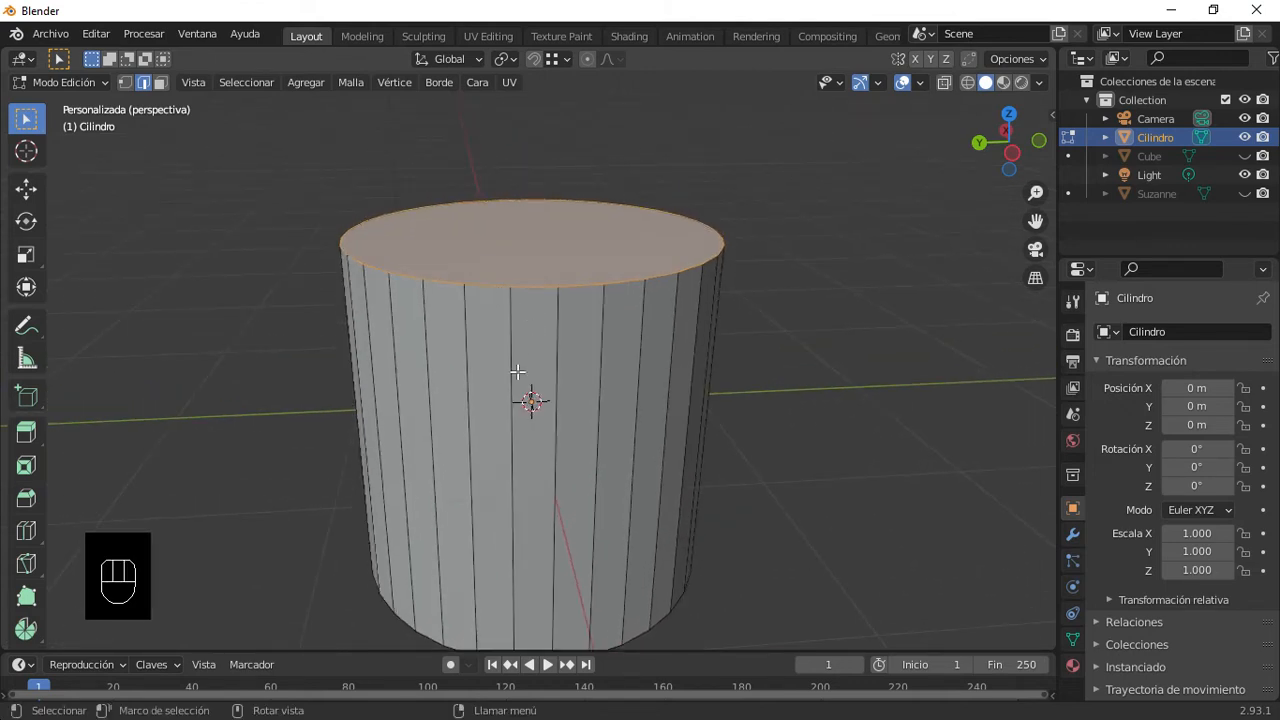
pyautogui.click(514, 354)
pyautogui.click(530, 287)
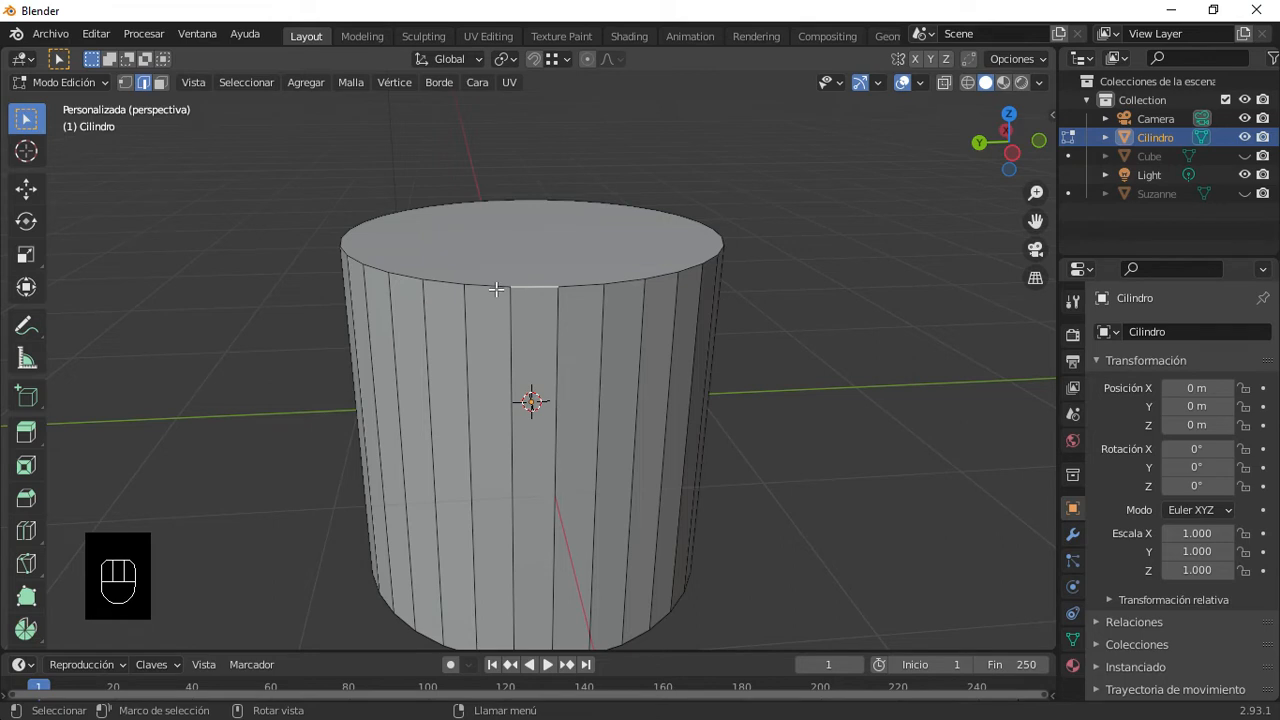
pyautogui.keyDown('alt'); pyautogui.click(493, 287); pyautogui.keyUp('alt')
# Step: Add the edge loop of the cylinder's bottom rim to the selected top loop
pyautogui.scroll(-2, 485, 265)
pyautogui.scroll(-1, 528, 377)
pyautogui.scroll(3, 527, 380)
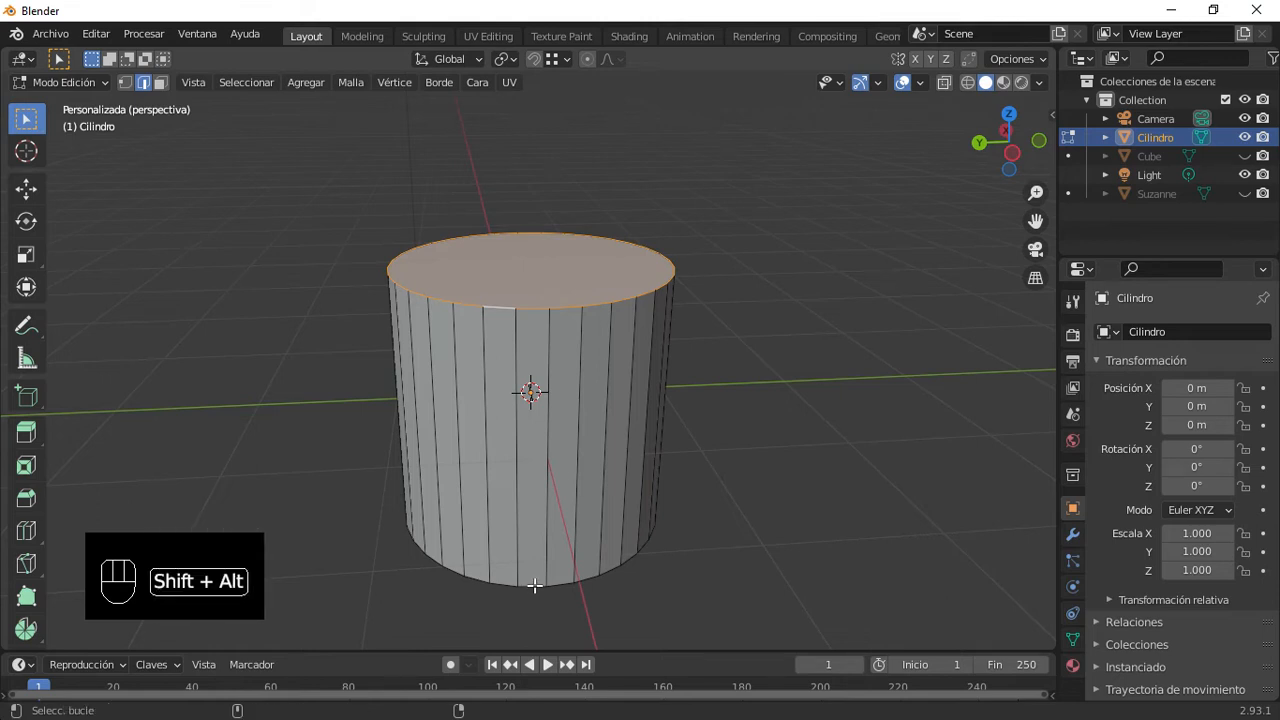
pyautogui.keyDown('alt'); pyautogui.keyDown('shift'); pyautogui.click(532, 590); pyautogui.keyUp('shift'); pyautogui.keyUp('alt')
pyautogui.scroll(-3, 457, 440)
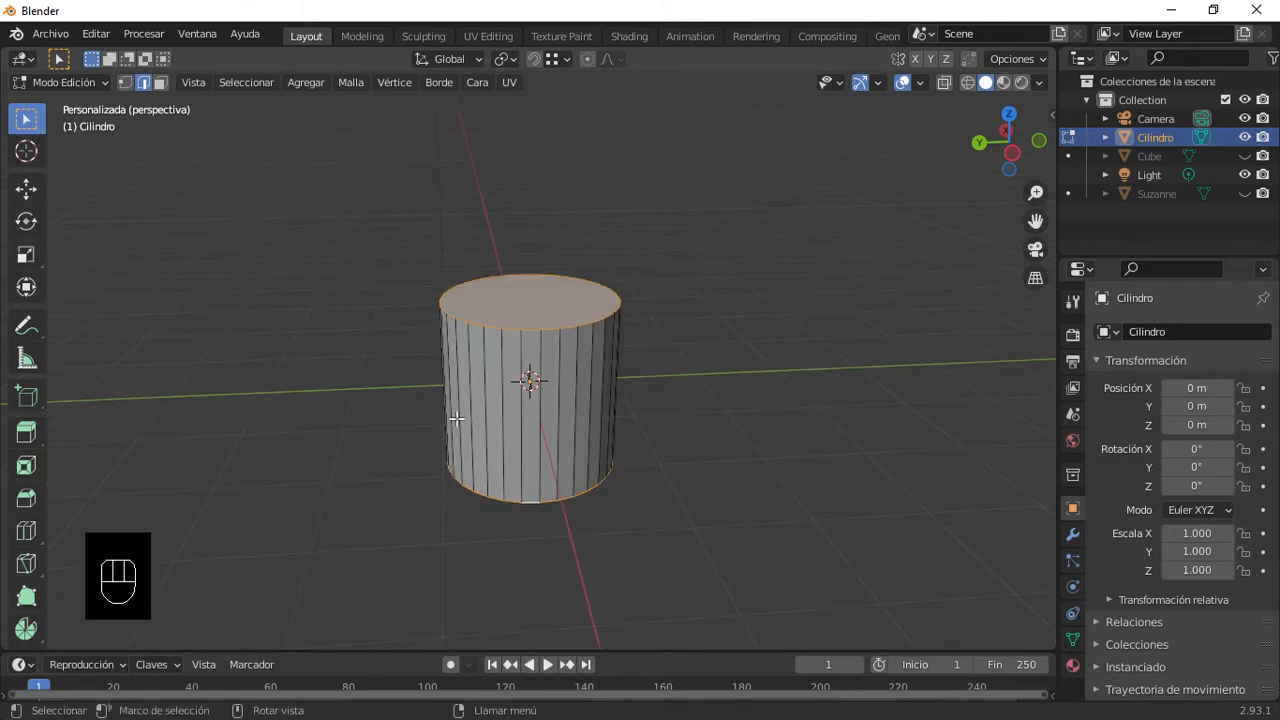
pyautogui.scroll(2, 484, 391)
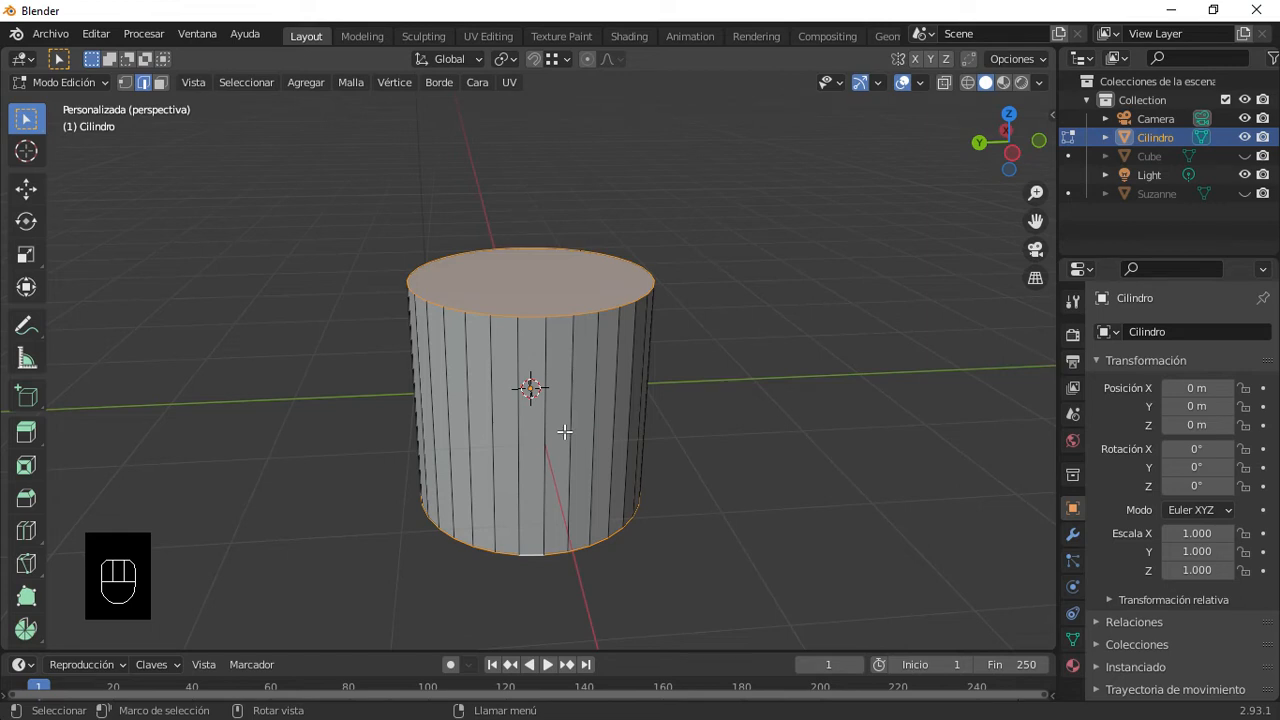
# Step: Select a vertical side edge and try loop selection on the neighbouring vertical edges one after another
pyautogui.click(473, 398)
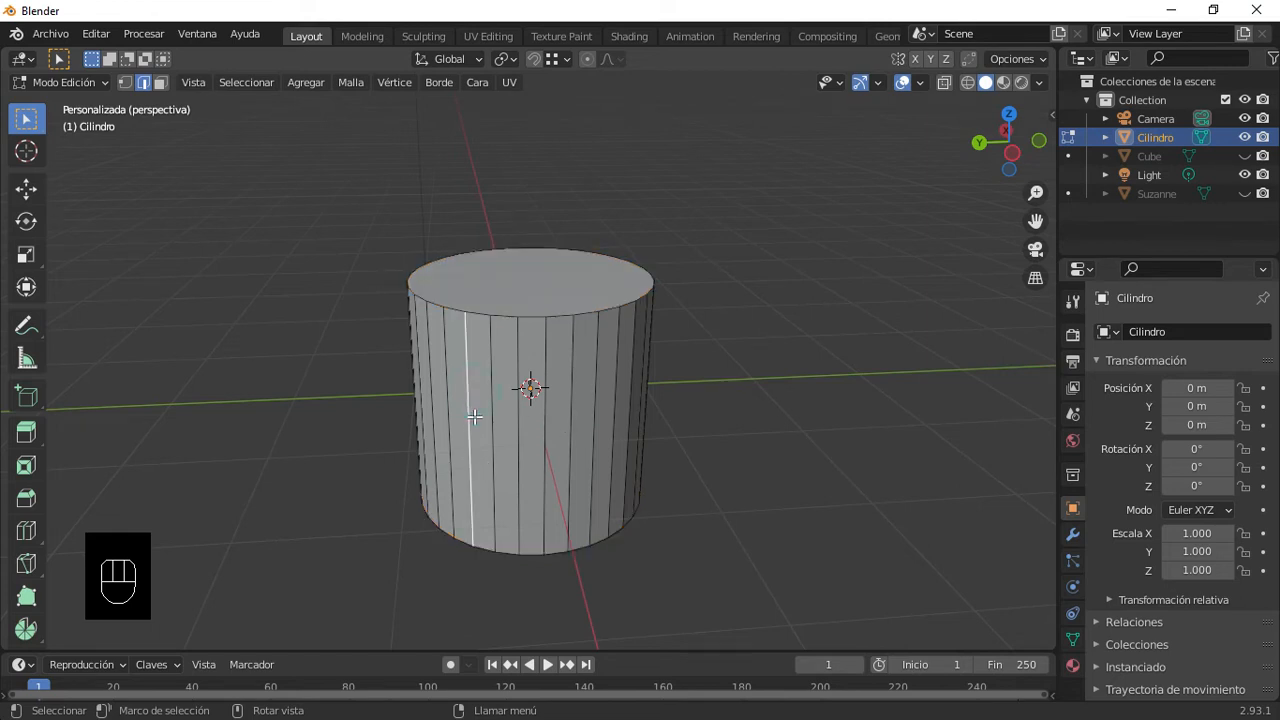
pyautogui.scroll(1, 473, 394)
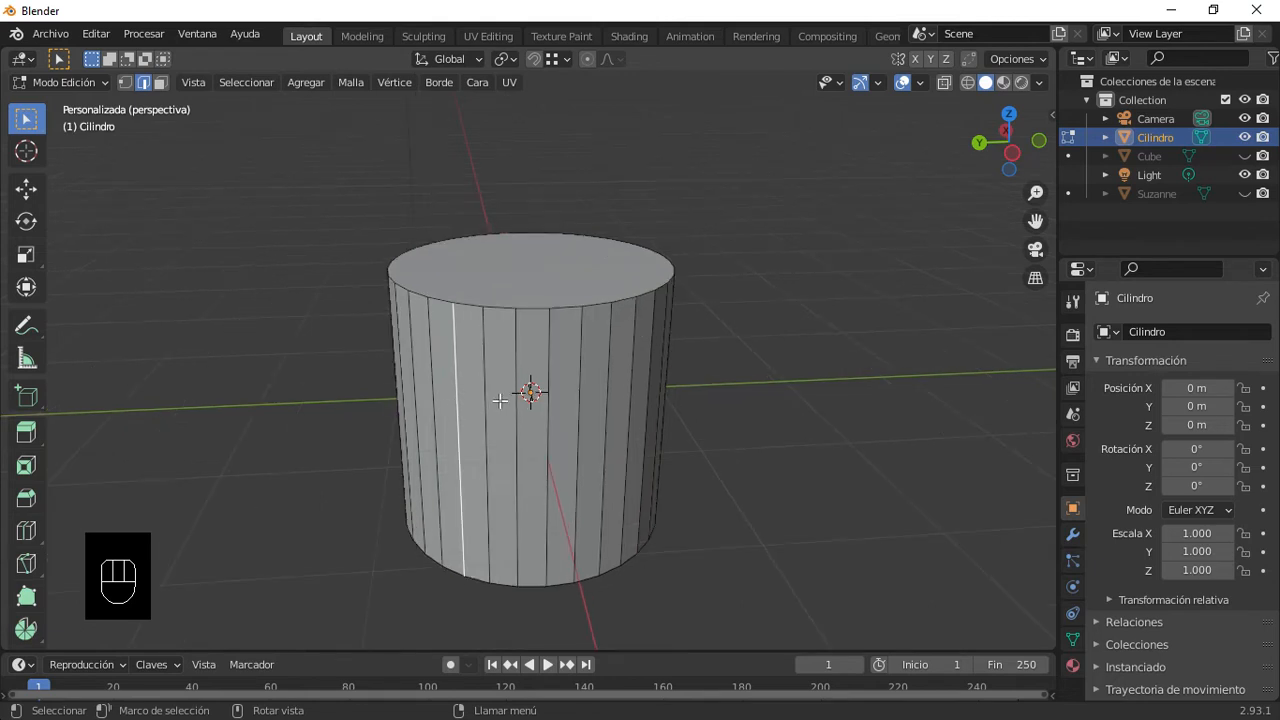
pyautogui.keyDown('alt'); pyautogui.click(489, 410); pyautogui.keyUp('alt')
pyautogui.keyDown('alt'); pyautogui.click(517, 426); pyautogui.keyUp('alt')
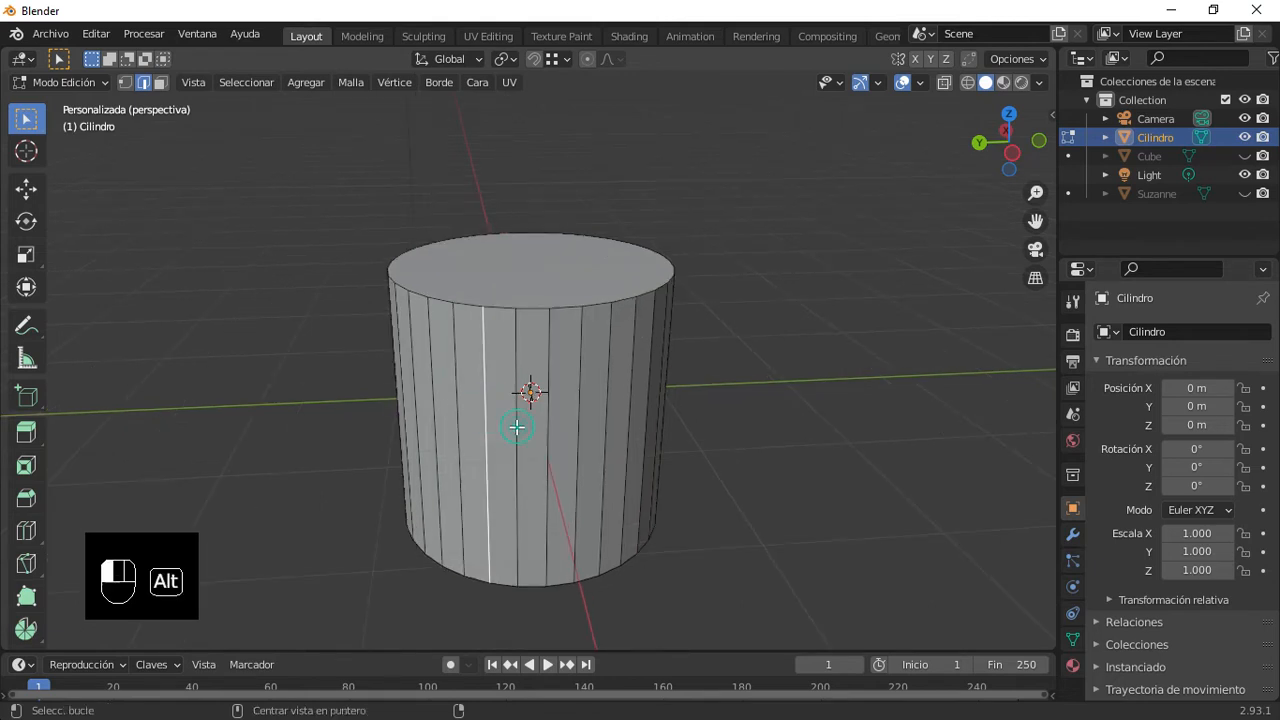
pyautogui.keyDown('alt'); pyautogui.click(555, 426); pyautogui.keyUp('alt')
# Step: Box-select all the cylinder's vertical side edges with X-ray on, and turn X-ray off again
pyautogui.moveTo(495, 430); pyautogui.dragTo(708, 430, button='middle')
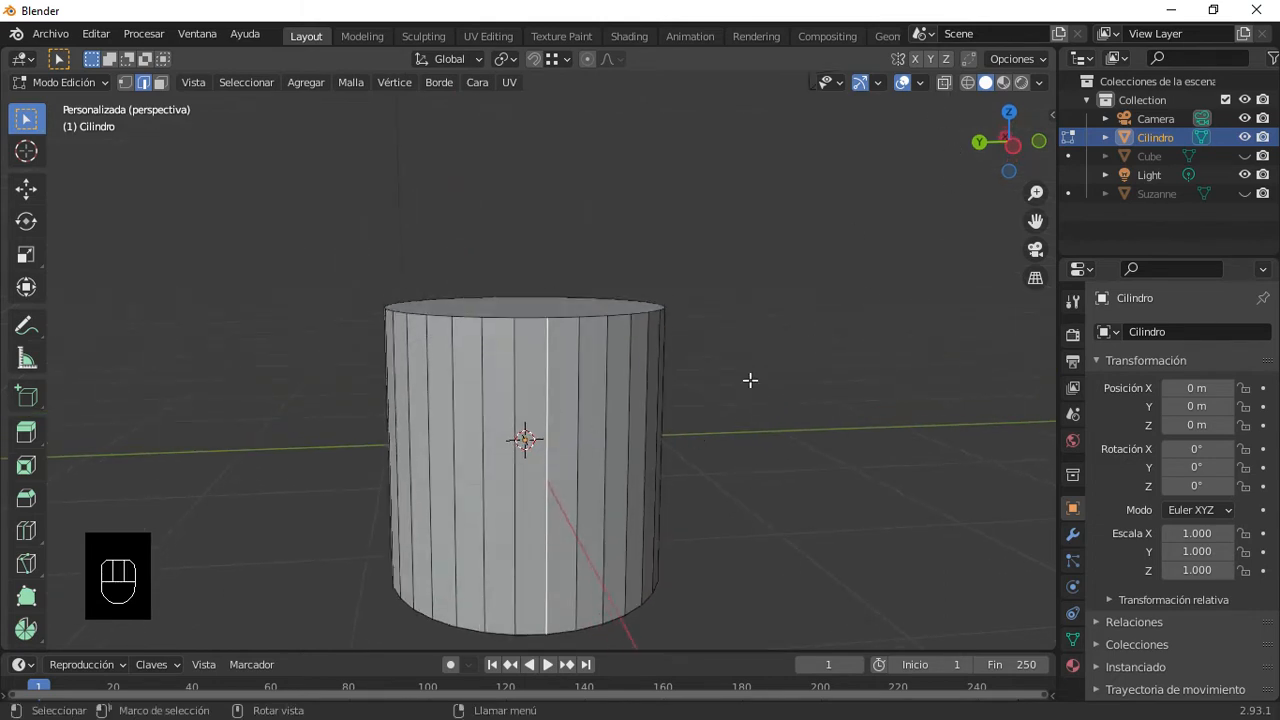
pyautogui.click(943, 82)
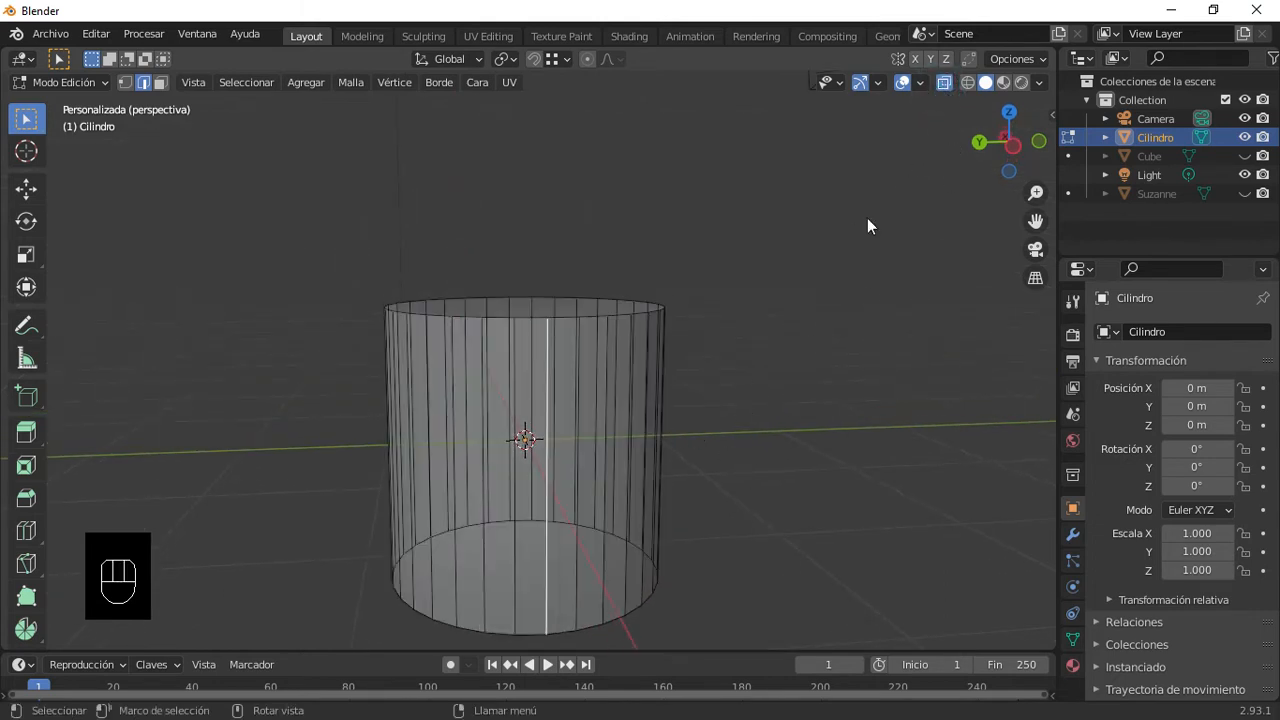
pyautogui.moveTo(694, 430); pyautogui.dragTo(350, 379)
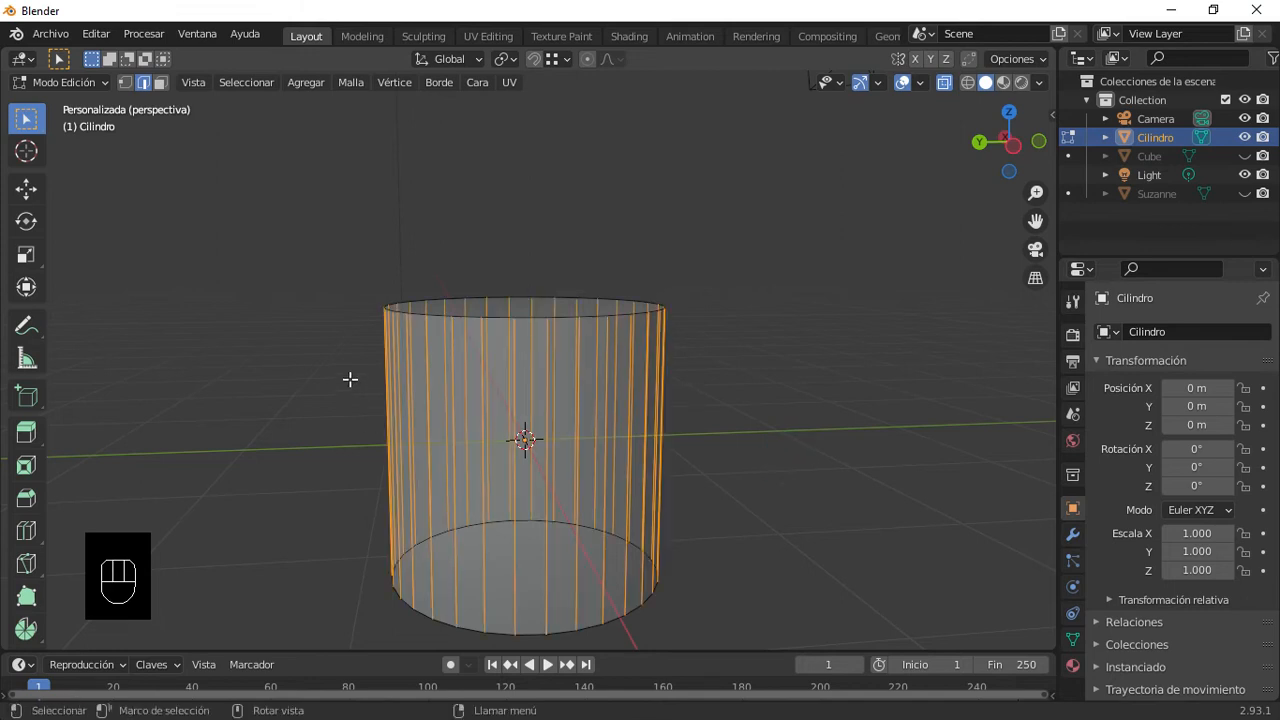
pyautogui.scroll(1, 599, 442)
pyautogui.click(943, 82)
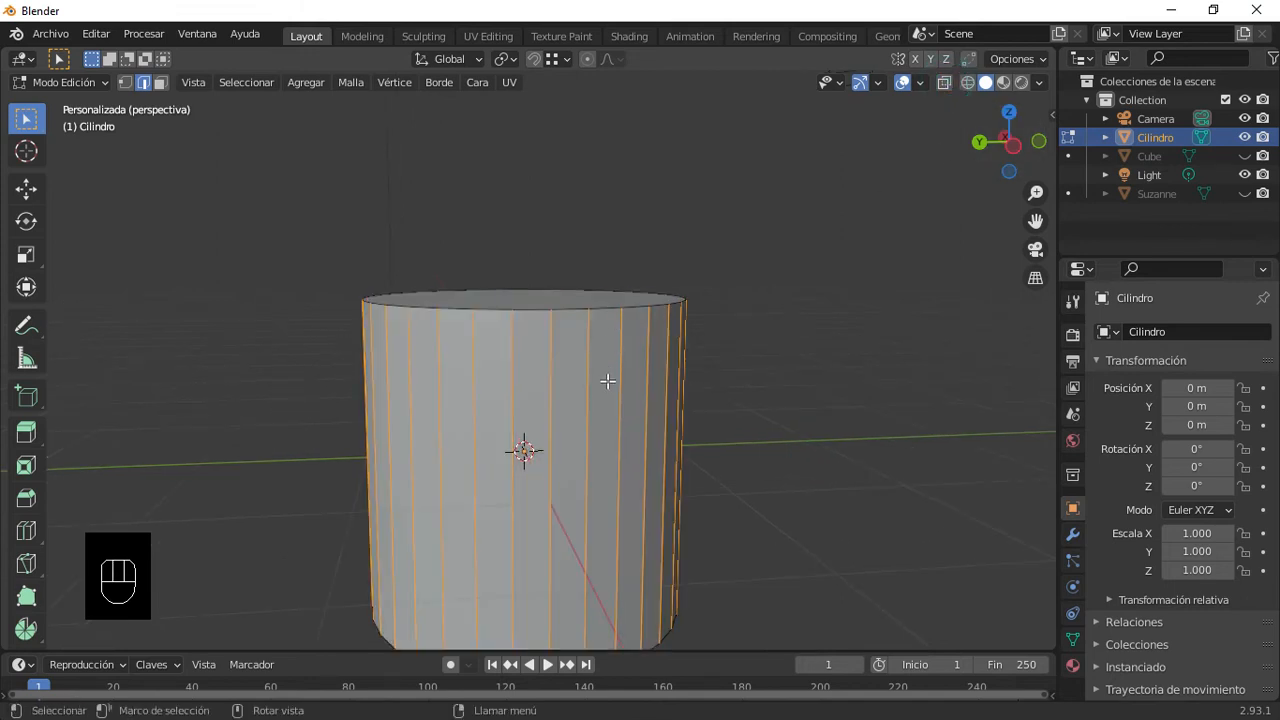
# Step: Select one vertical side edge and extend it to all vertical edges with the edge rings option (Anillos de bordes)
pyautogui.scroll(-3, 606, 414)
pyautogui.moveTo(606, 414); pyautogui.dragTo(630, 392, button='middle')
pyautogui.scroll(2, 486, 437)
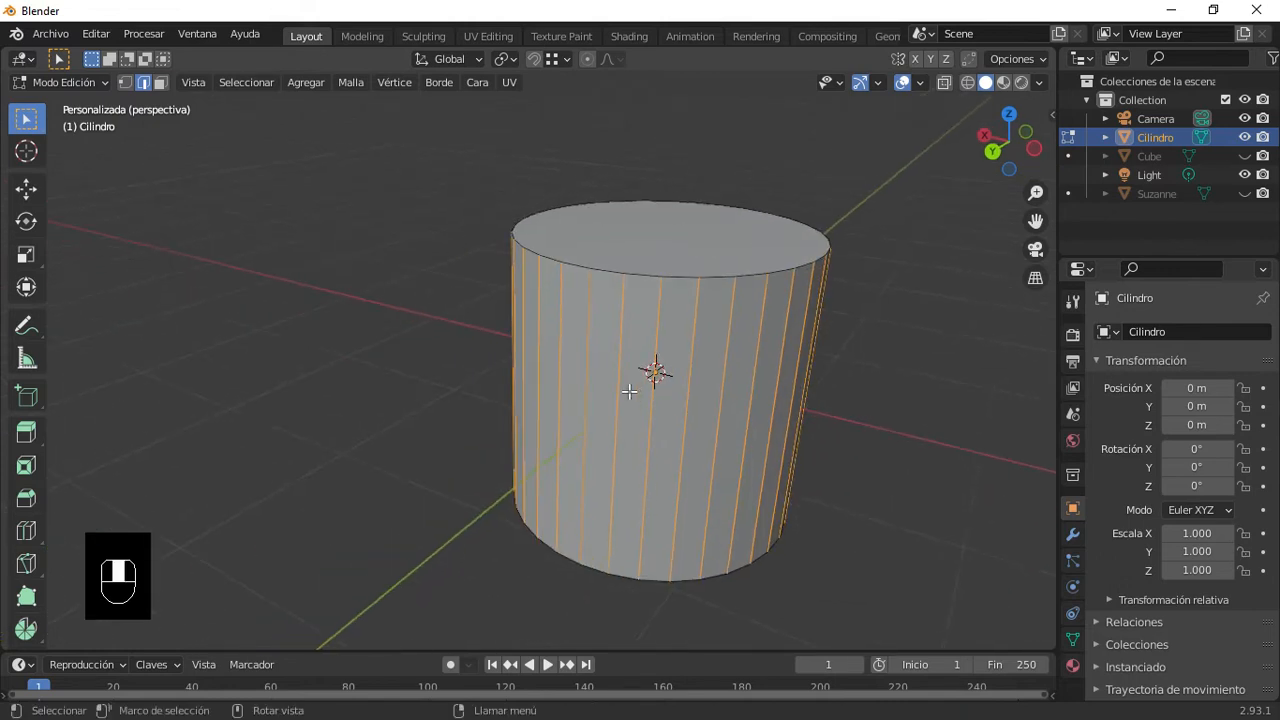
pyautogui.click(620, 403)
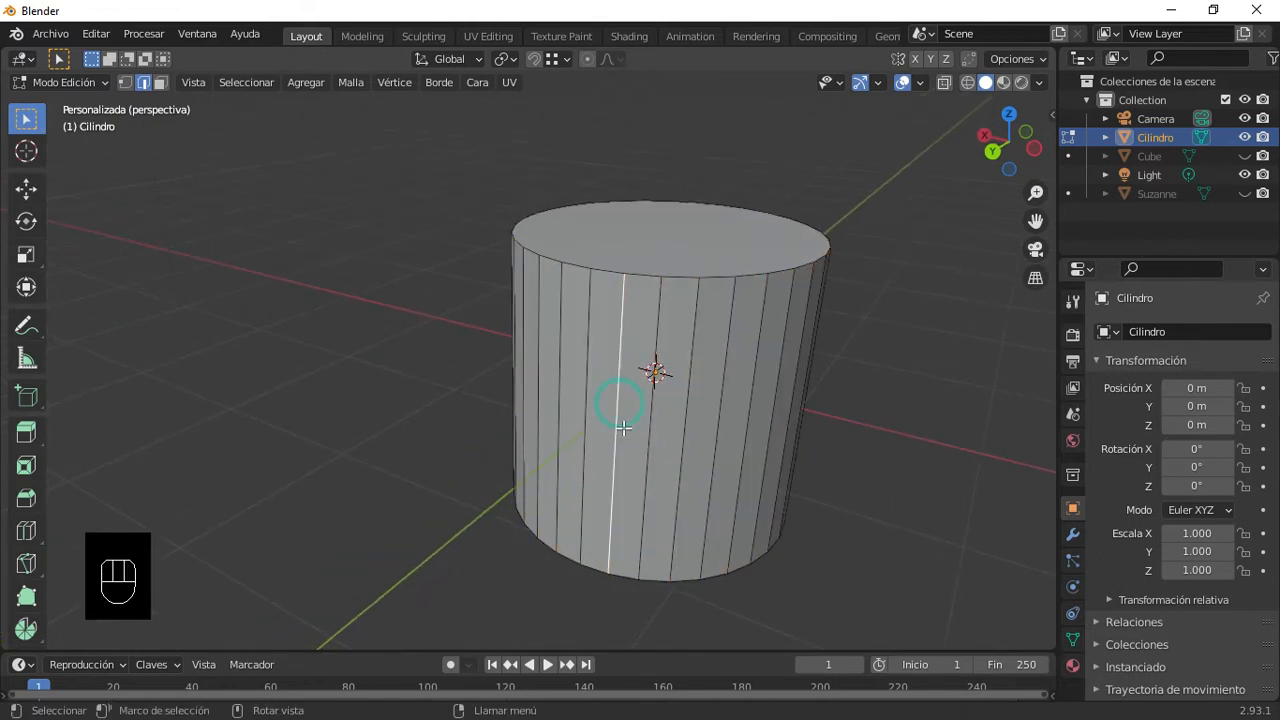
pyautogui.click(238, 84)
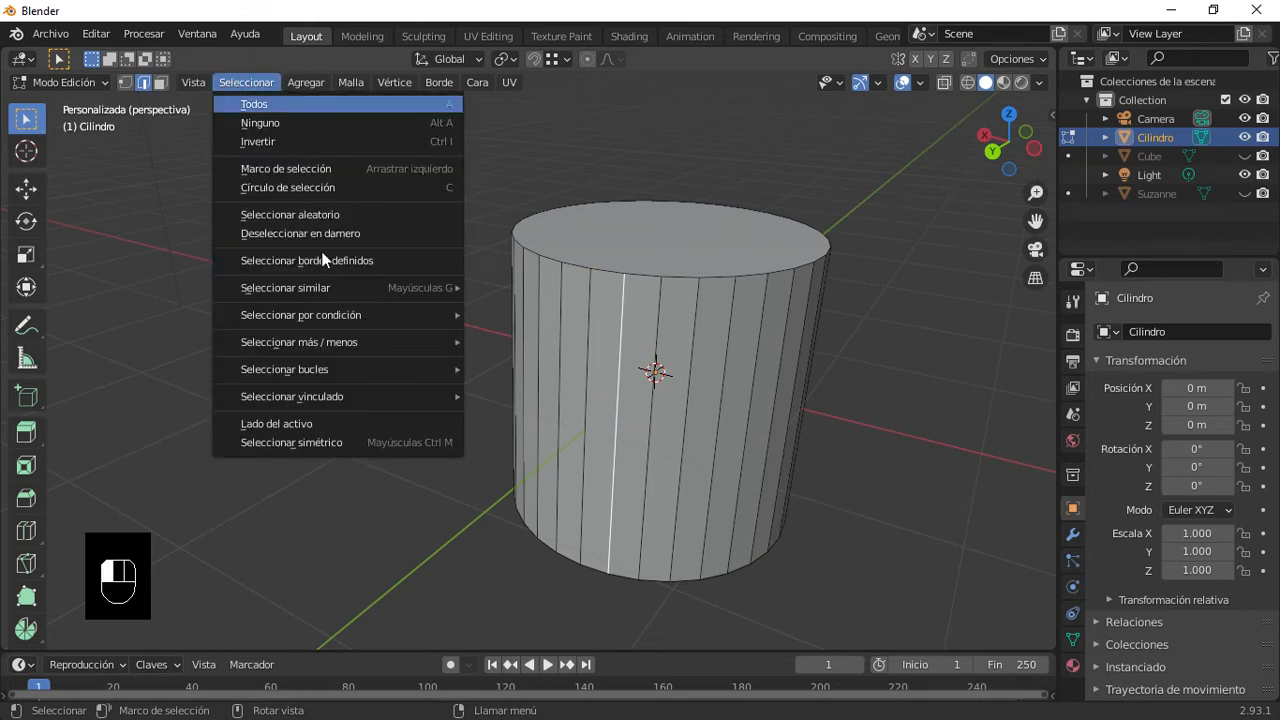
pyautogui.moveTo(330, 370)
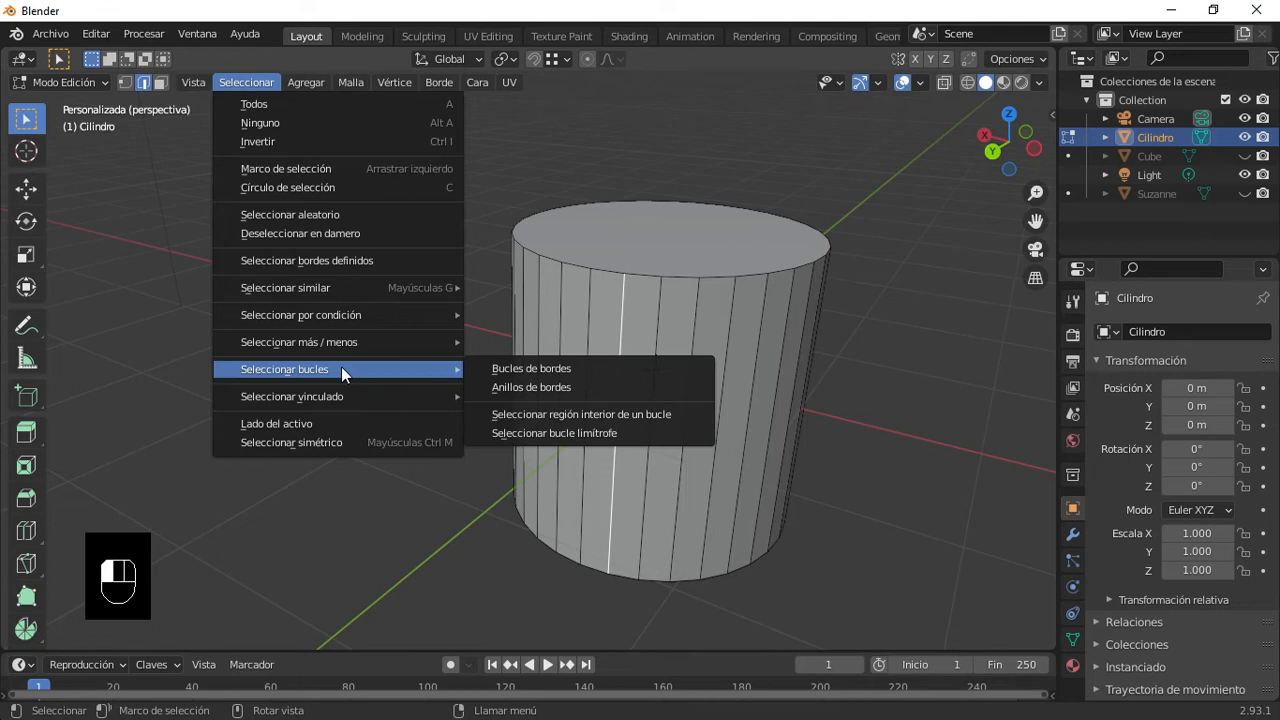
pyautogui.click(540, 388)
pyautogui.moveTo(750, 418); pyautogui.dragTo(509, 307, button='middle')
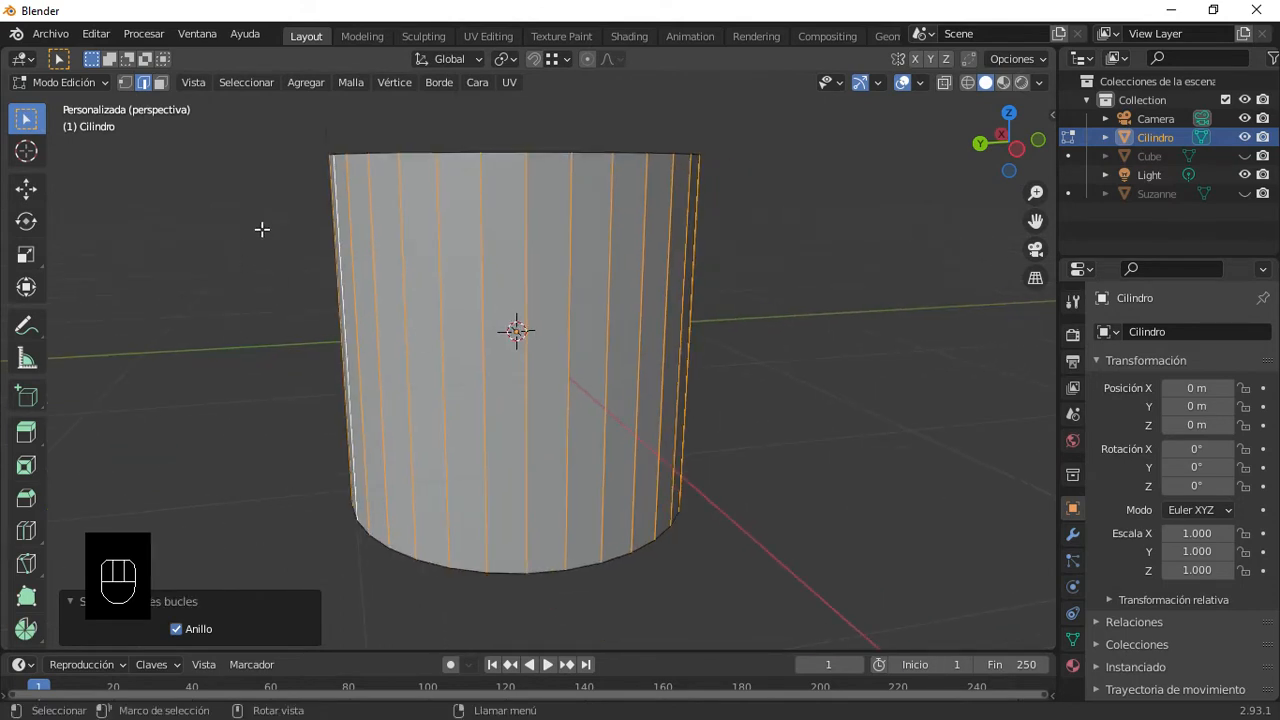
pyautogui.moveTo(470, 343); pyautogui.dragTo(562, 380, button='middle')
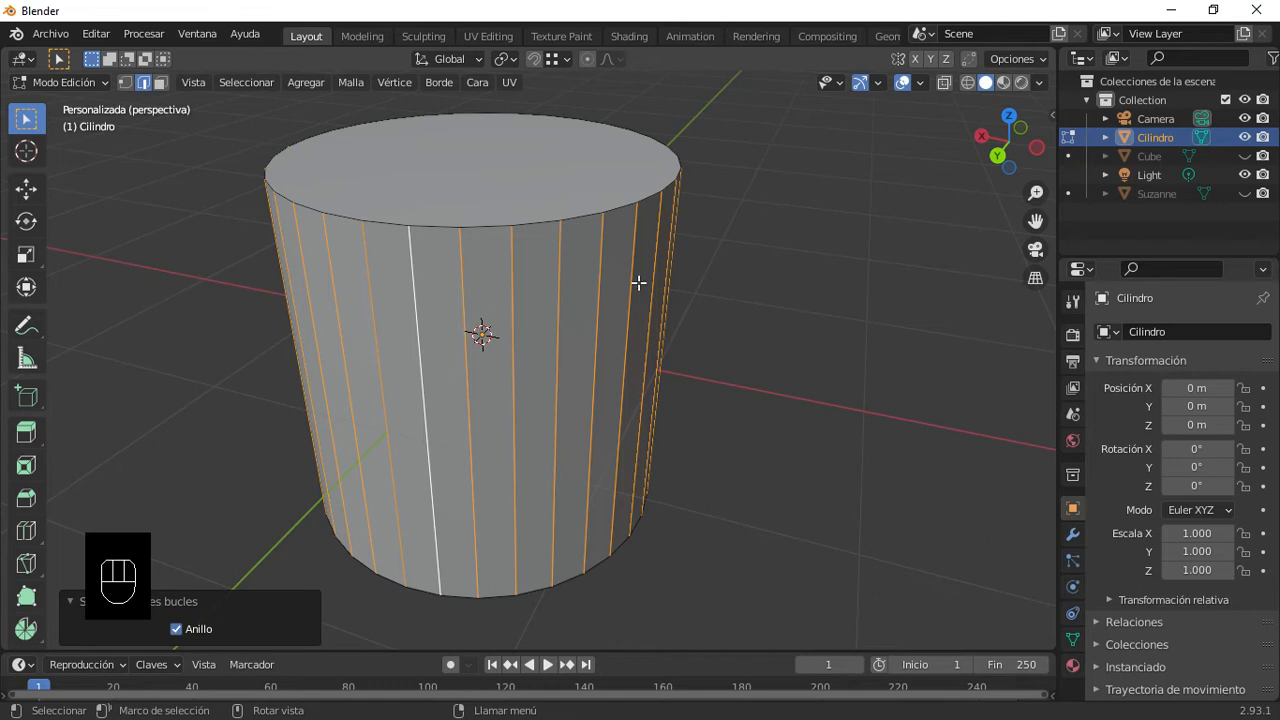
# Step: Apply checker deselect (Deseleccionar en damero) to the vertical edges with the number of deselected edges set to 1
pyautogui.click(238, 81)
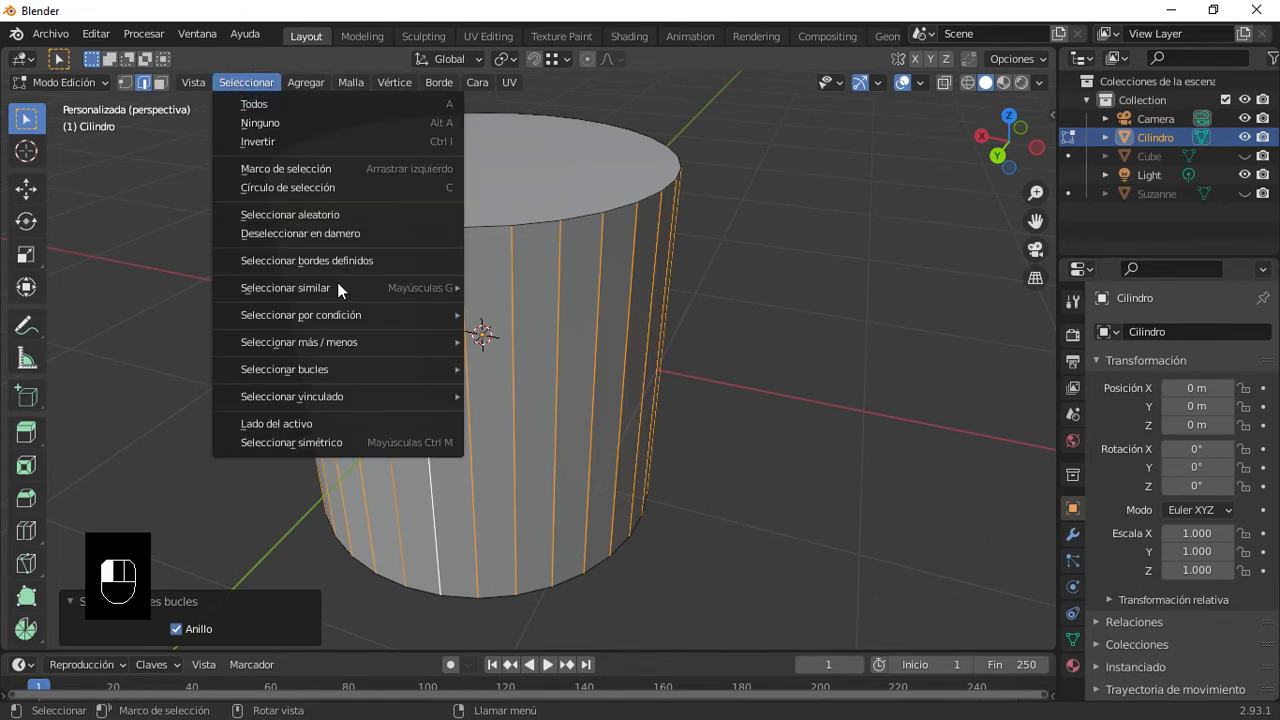
pyautogui.moveTo(335, 289)
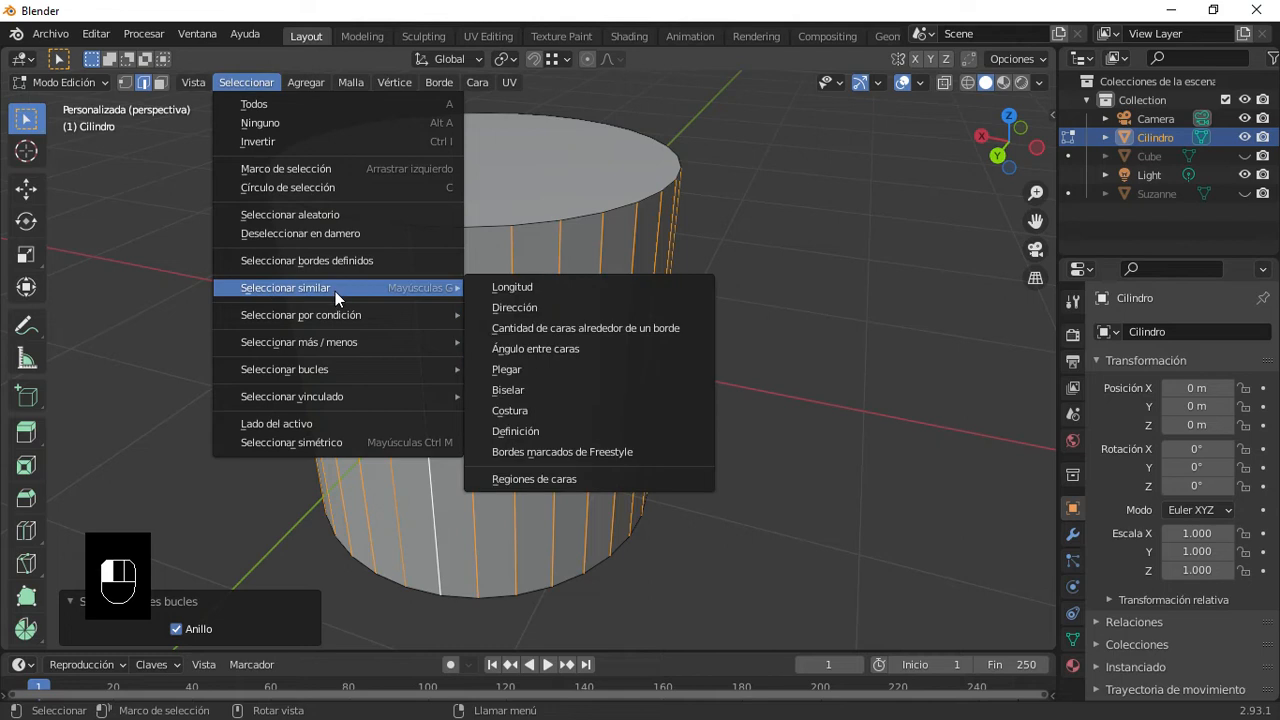
pyautogui.click(321, 237)
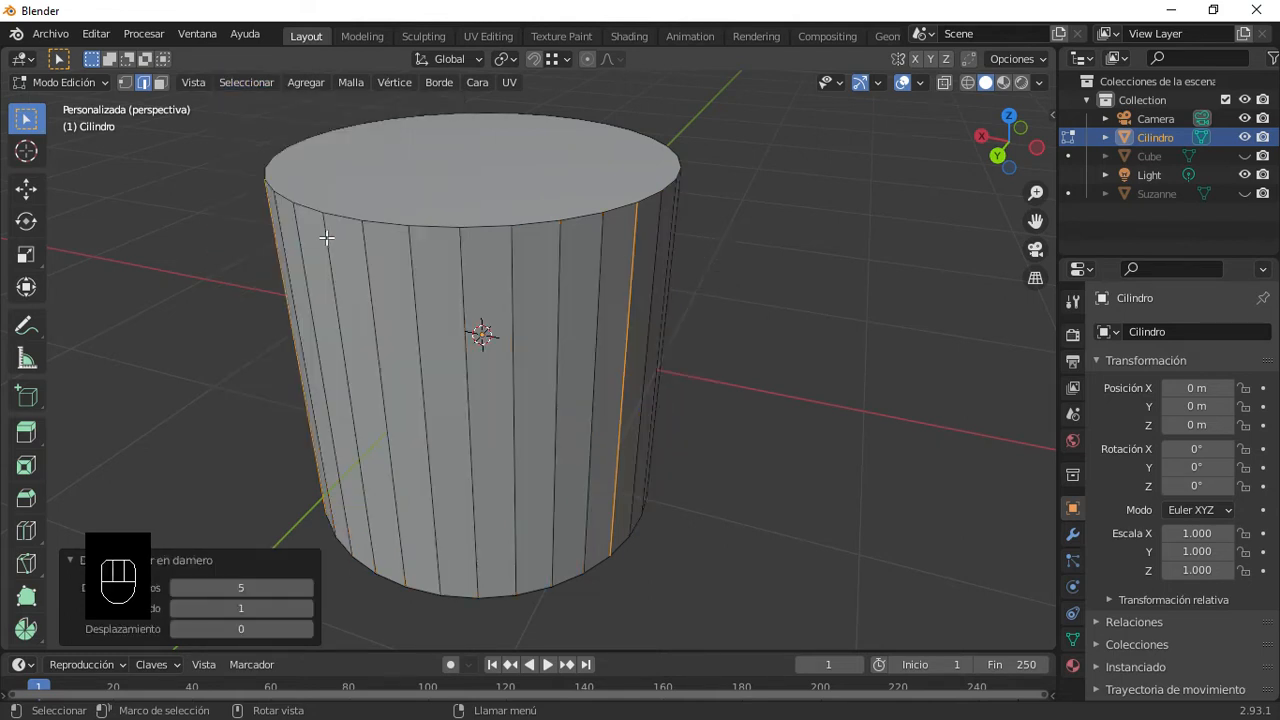
pyautogui.click(175, 588)
pyautogui.click(175, 588)
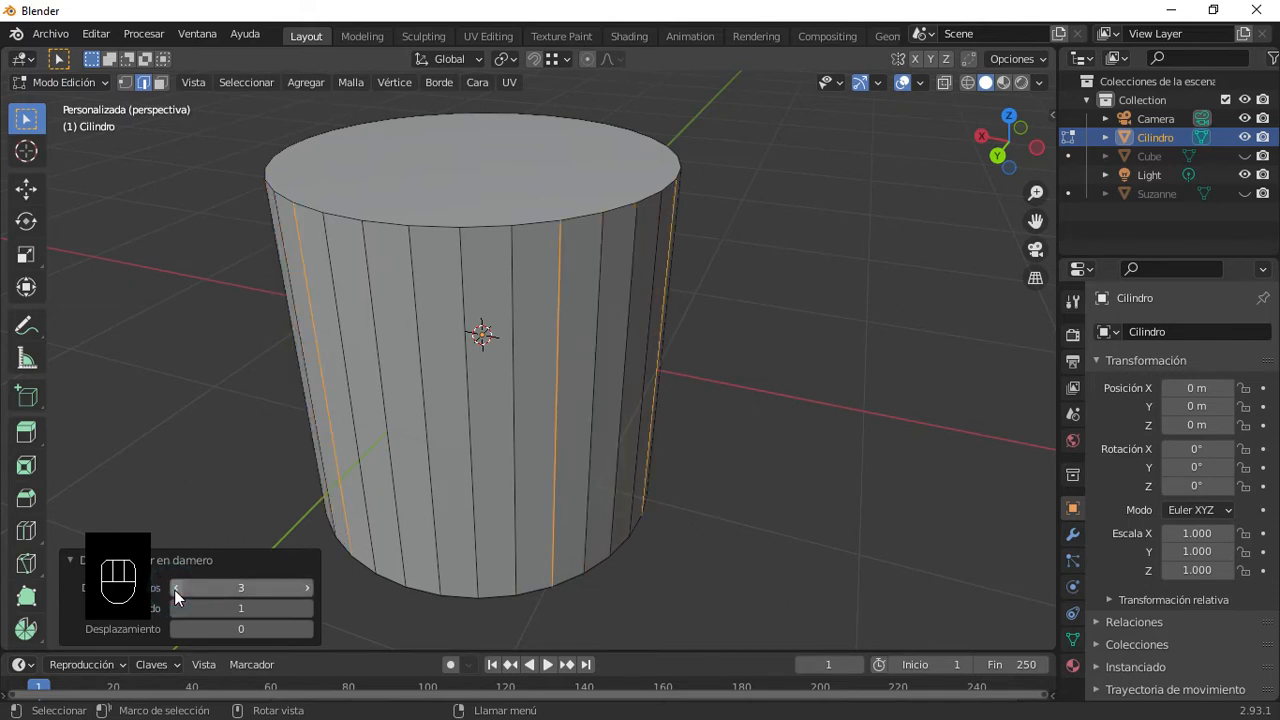
pyautogui.click(175, 588)
pyautogui.click(175, 588)
pyautogui.click(175, 589)
pyautogui.moveTo(389, 241); pyautogui.dragTo(284, 135, button='middle')
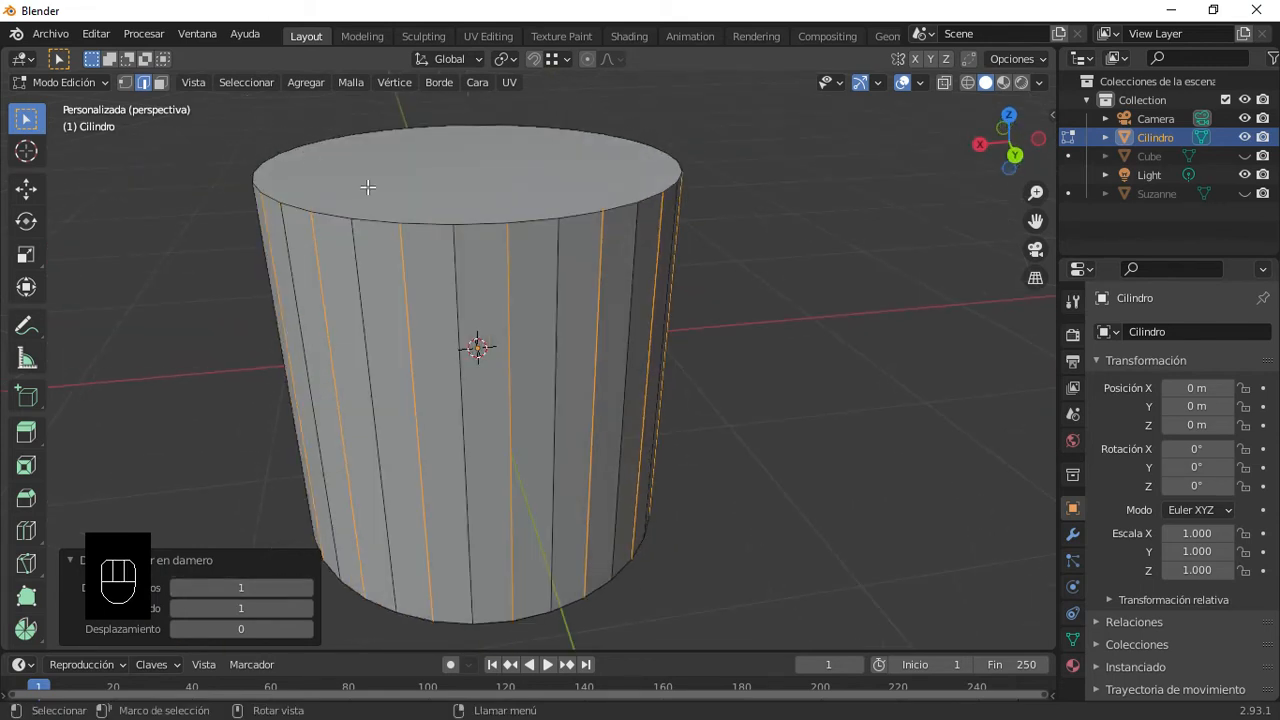
pyautogui.click(243, 84)
pyautogui.click(205, 555)
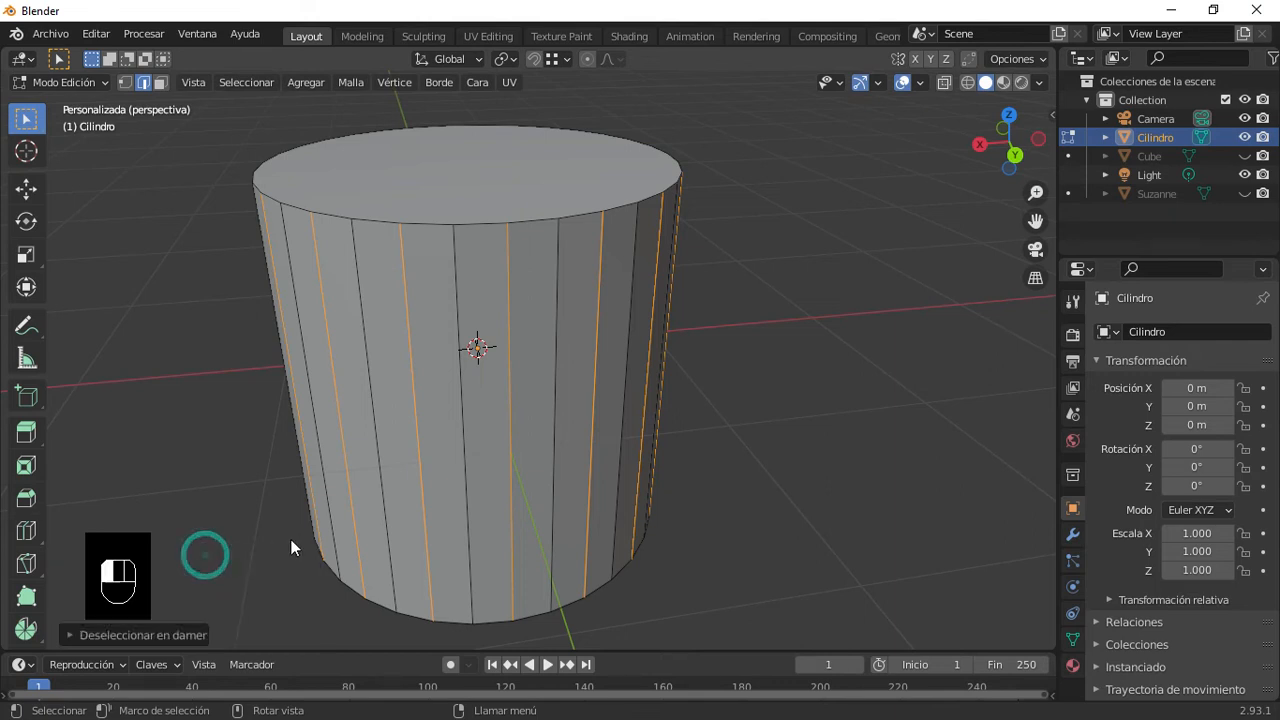
pyautogui.click(68, 638)
pyautogui.click(76, 558)
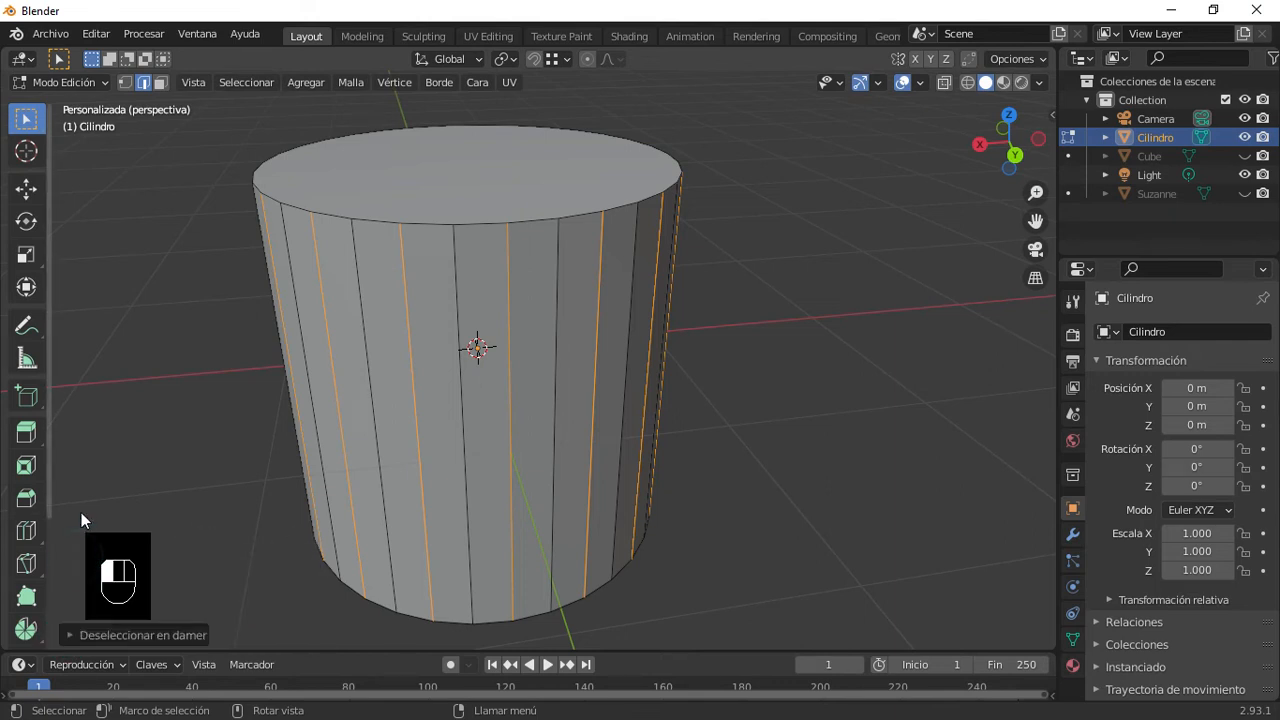
# Step: Raise the number of selected edges in the checker deselect options step by step to 5
pyautogui.click(65, 639)
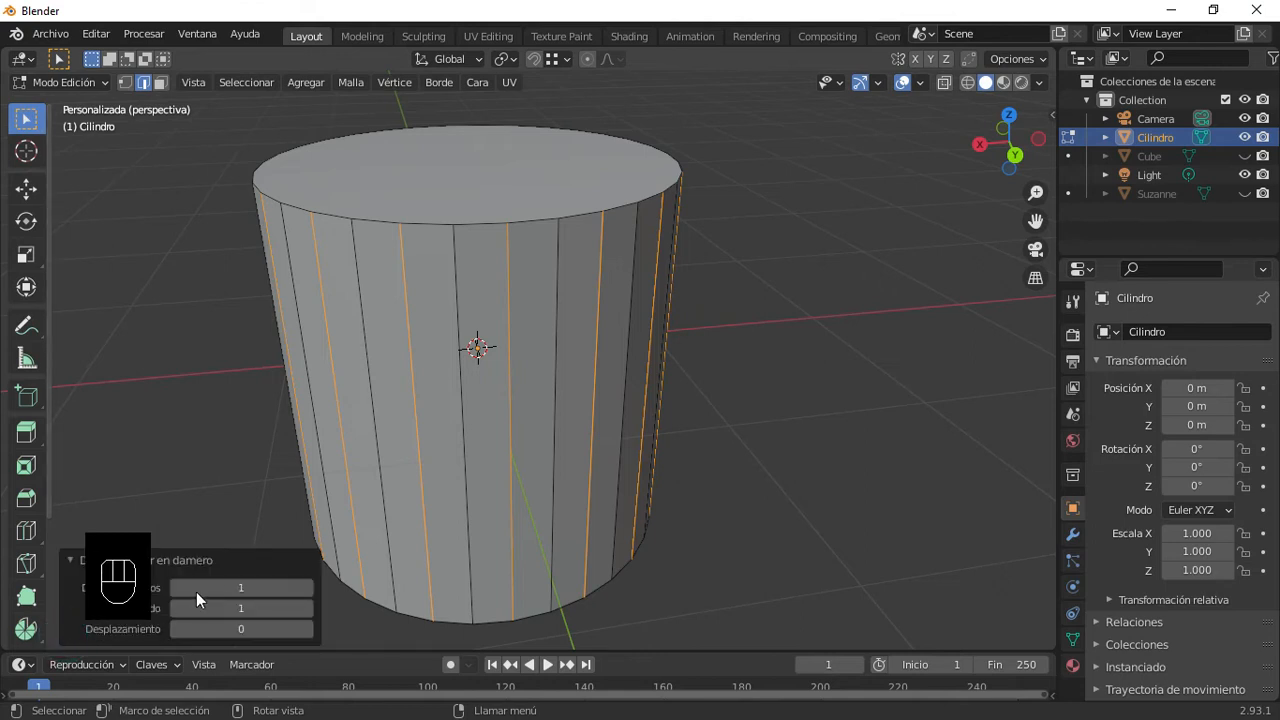
pyautogui.click(306, 610)
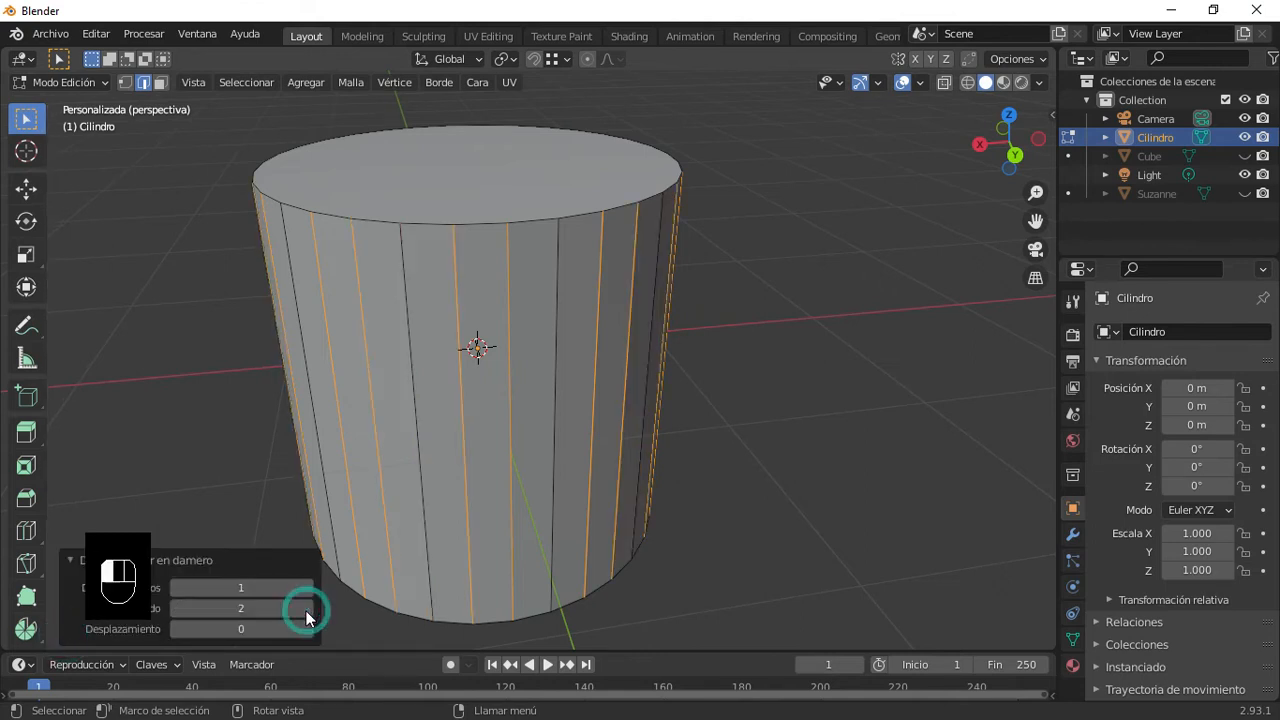
pyautogui.click(306, 610)
pyautogui.click(306, 610)
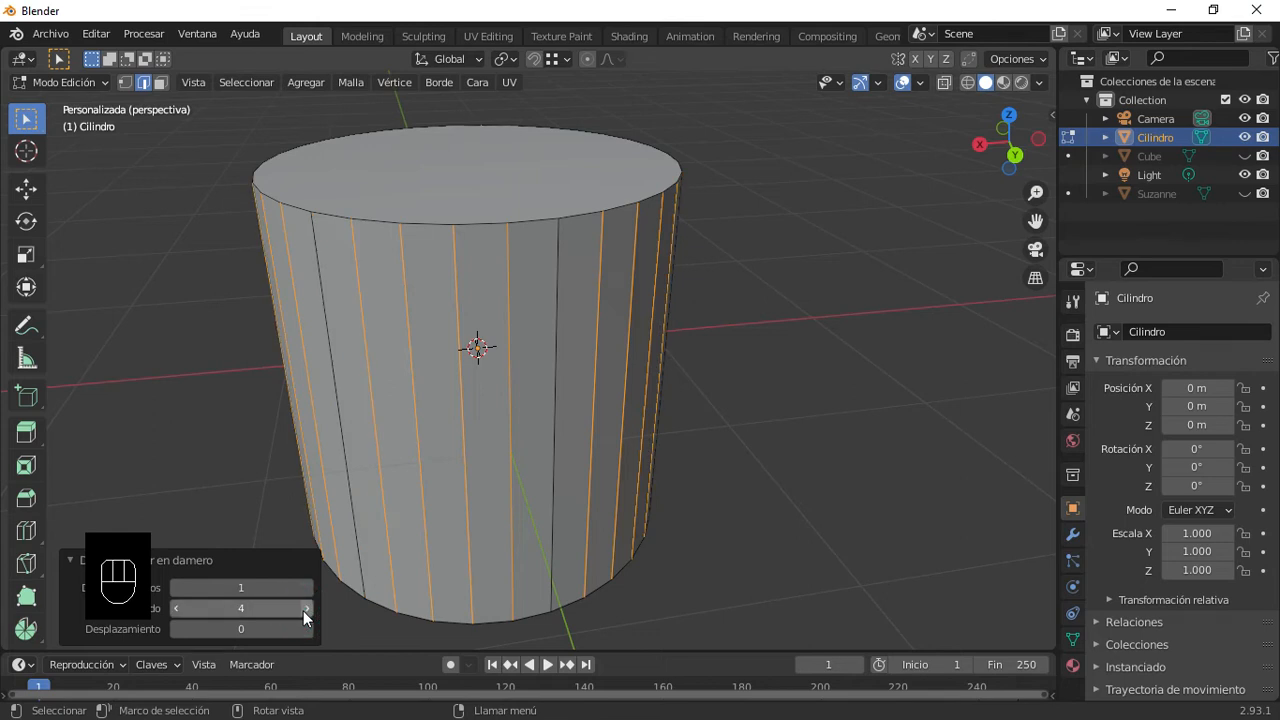
pyautogui.click(306, 610)
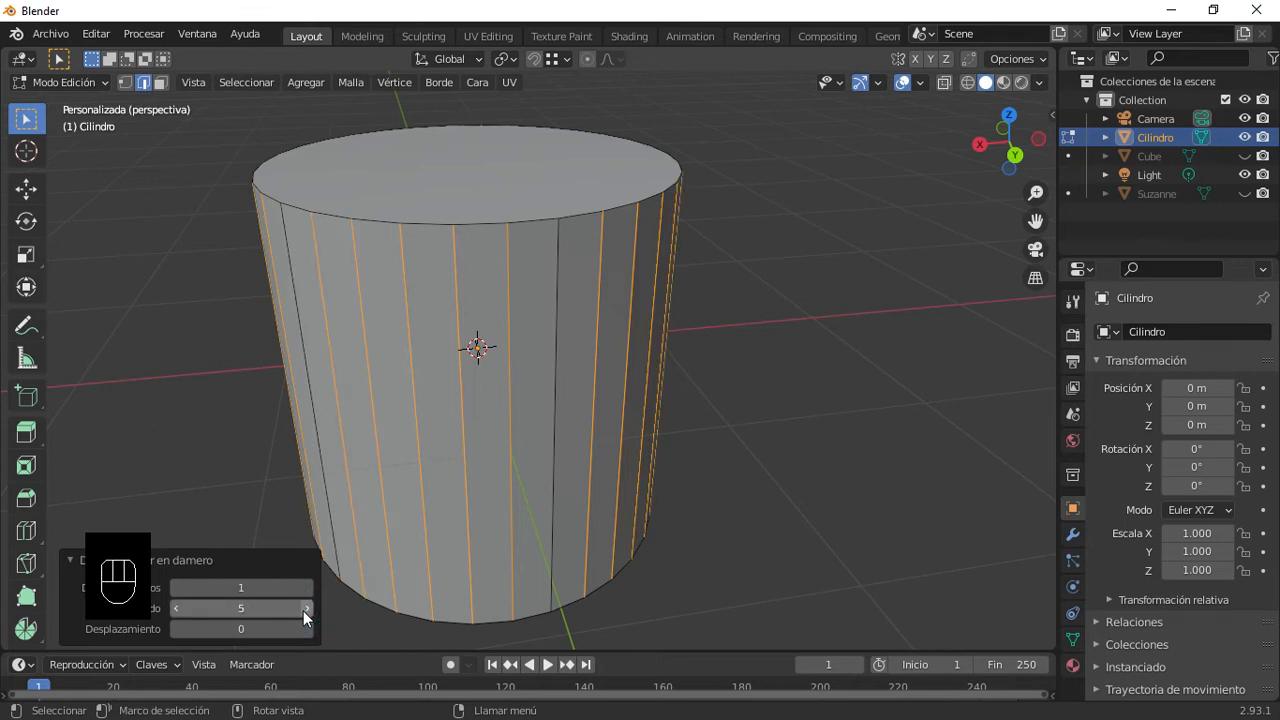
# Step: Set the number of selected edges in the checker deselect options to 2
pyautogui.click(175, 609)
pyautogui.click(175, 609)
pyautogui.click(175, 609)
# Step: Try checker deselect offsets (Desplazamiento) up to 5 and bring the offset back to 3
pyautogui.click(307, 629)
pyautogui.click(307, 629)
pyautogui.click(307, 629)
pyautogui.click(307, 629)
pyautogui.click(307, 629)
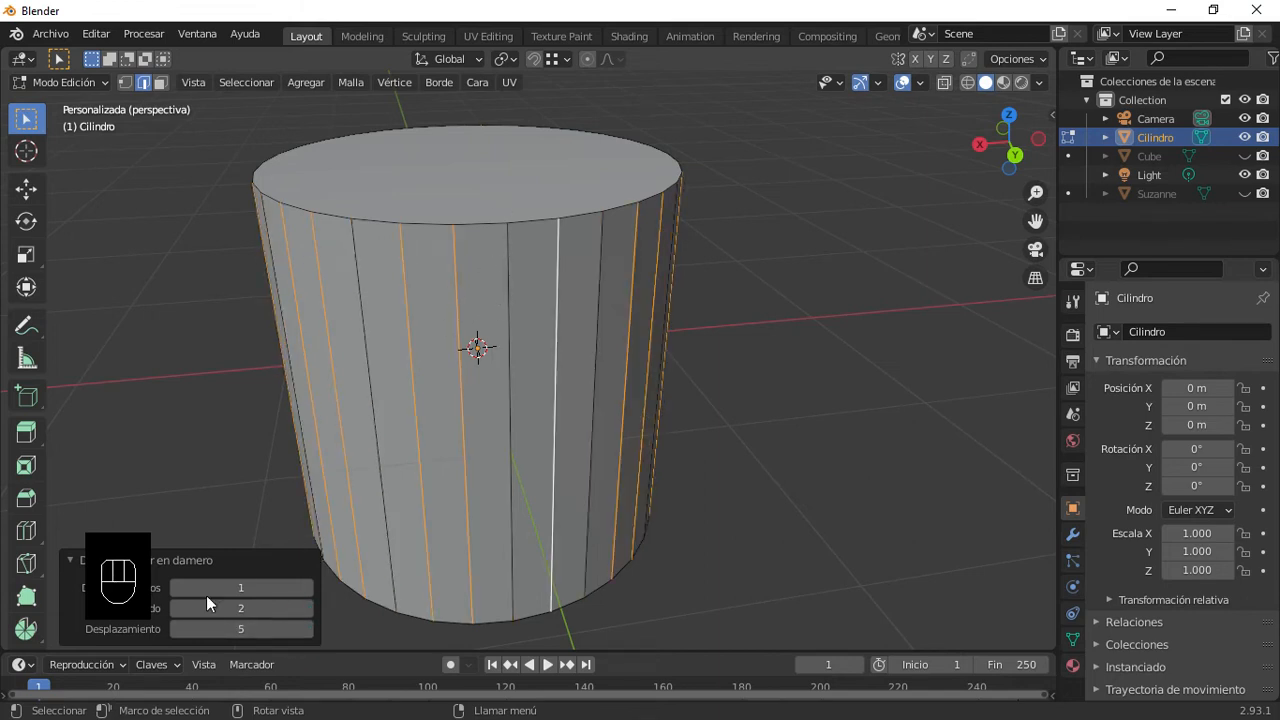
pyautogui.click(176, 630)
pyautogui.click(176, 630)
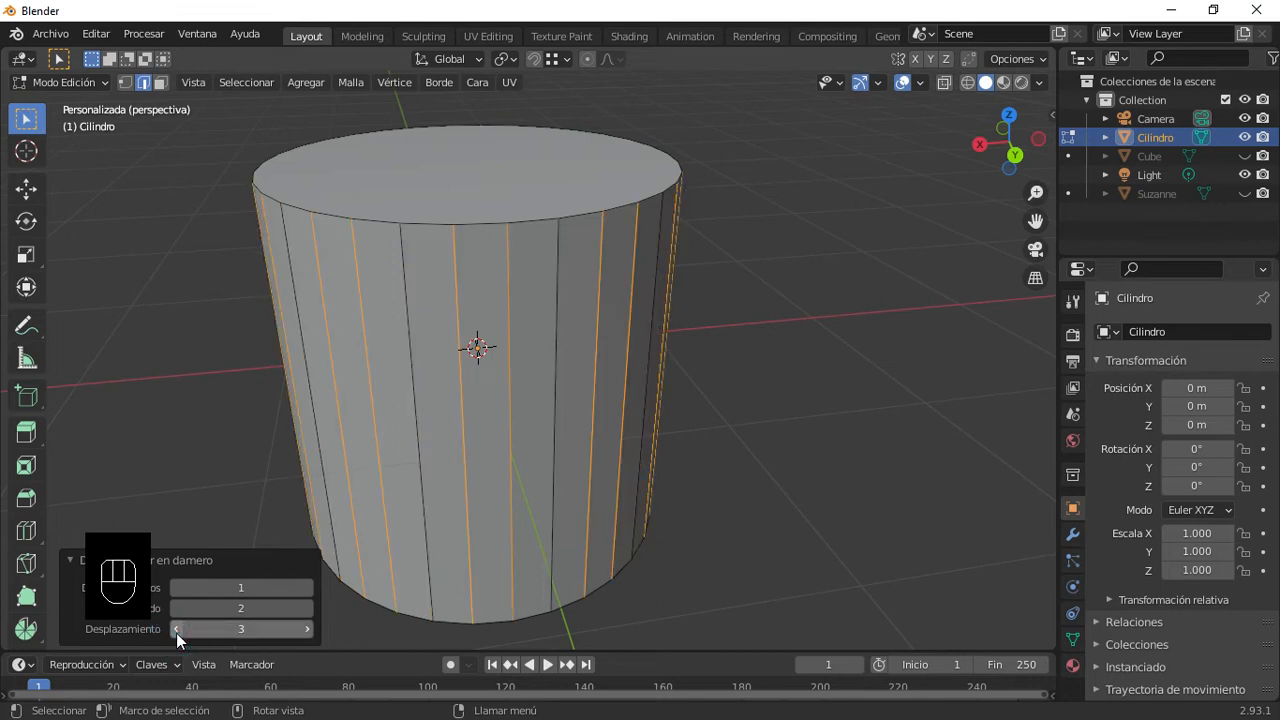
# Step: Scale the selected vertical edges uniformly by about 1.437, inspect the shape and undo the scaling
pyautogui.scroll(-5, 453, 270)
pyautogui.moveTo(546, 323); pyautogui.dragTo(492, 325, button='middle')
pyautogui.press('s')
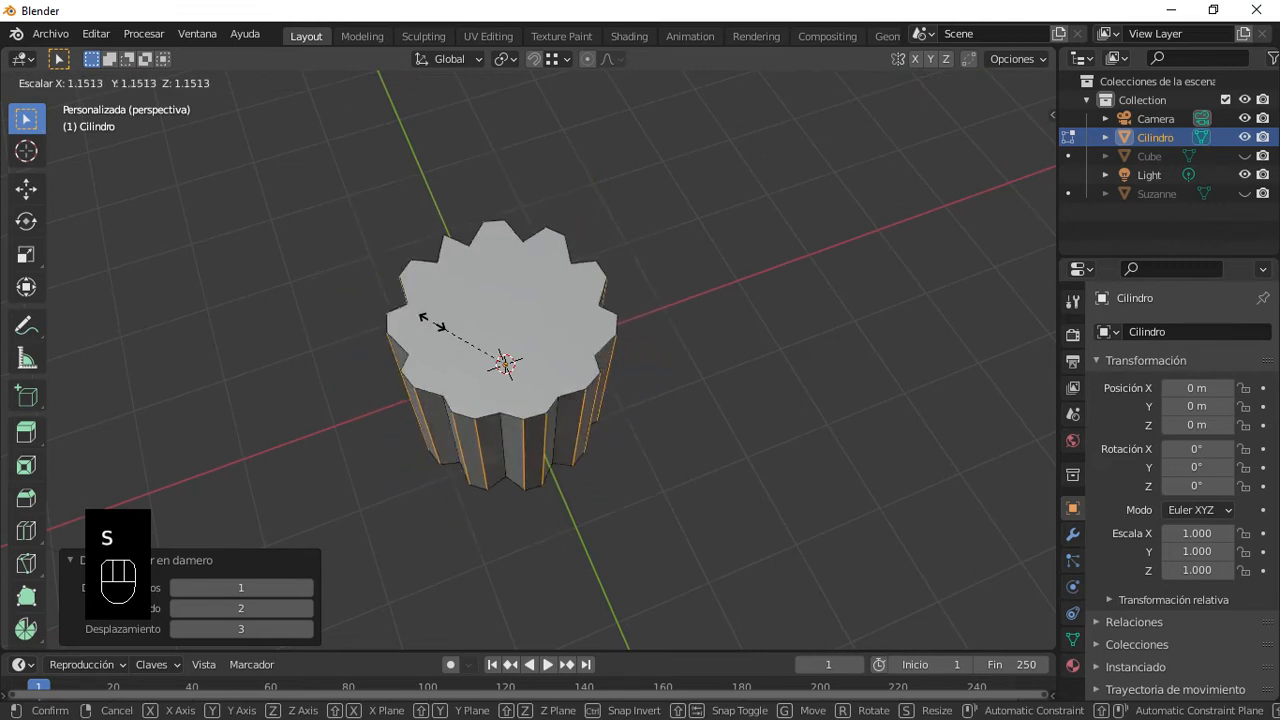
pyautogui.click(406, 341)
pyautogui.moveTo(406, 341); pyautogui.dragTo(413, 322, button='middle')
pyautogui.moveTo(530, 340); pyautogui.dragTo(580, 280, button='middle')
pyautogui.scroll(-2, 560, 334)
pyautogui.scroll(-2, 506, 334)
pyautogui.moveTo(507, 334); pyautogui.dragTo(500, 345, button='middle')
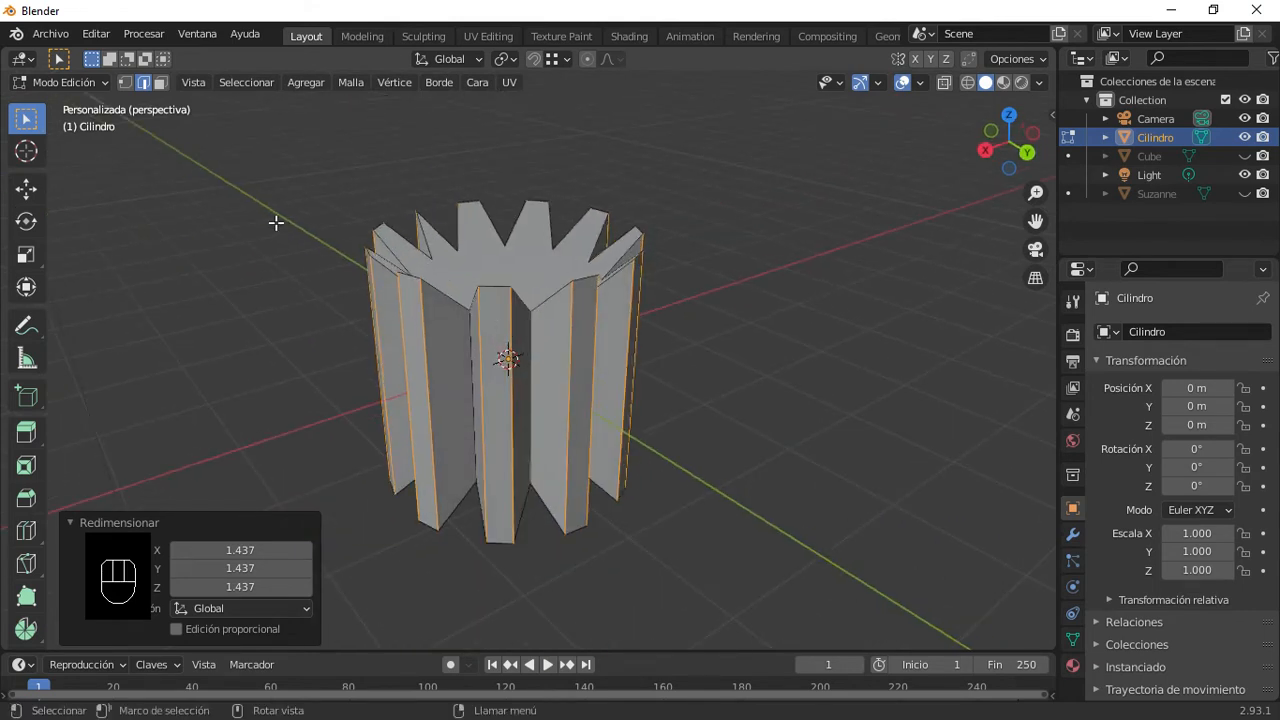
pyautogui.moveTo(389, 273); pyautogui.dragTo(363, 264, button='middle')
pyautogui.hotkey('ctrl', 'z')
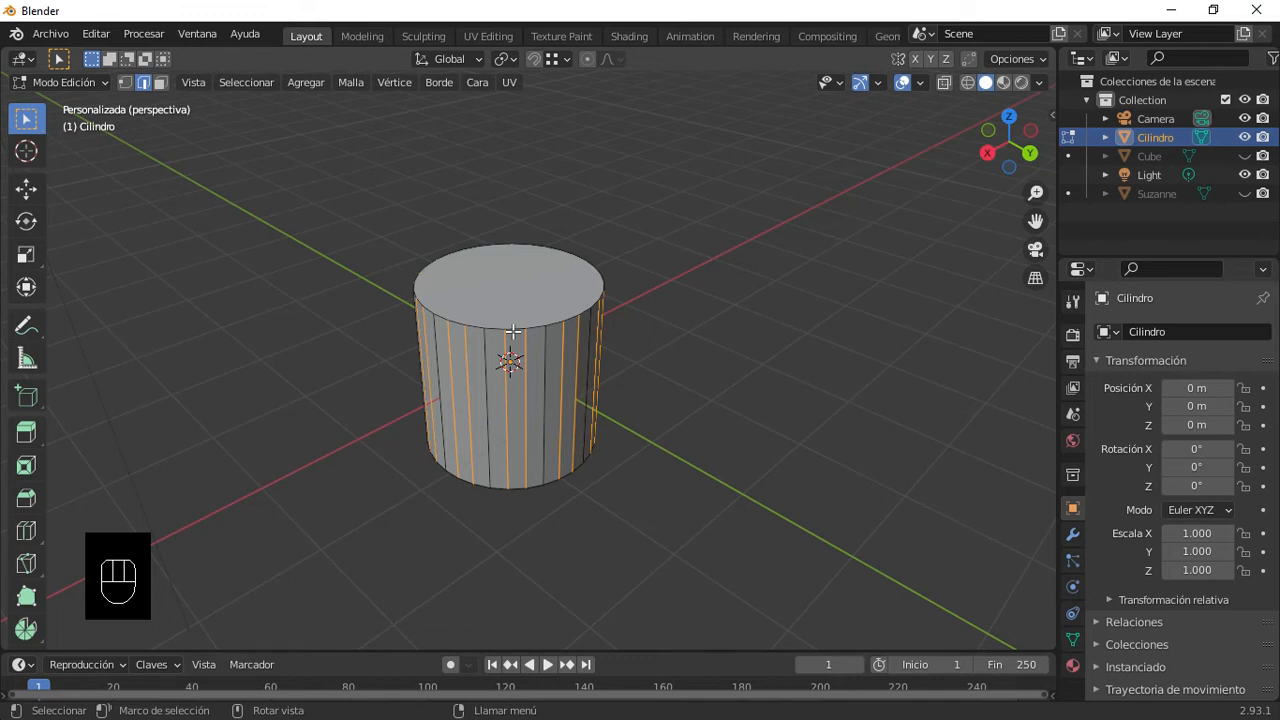
# Step: Scale the selected vertical edges by about -1.717 in X and Y with Z locked, and undo it
pyautogui.press('s')
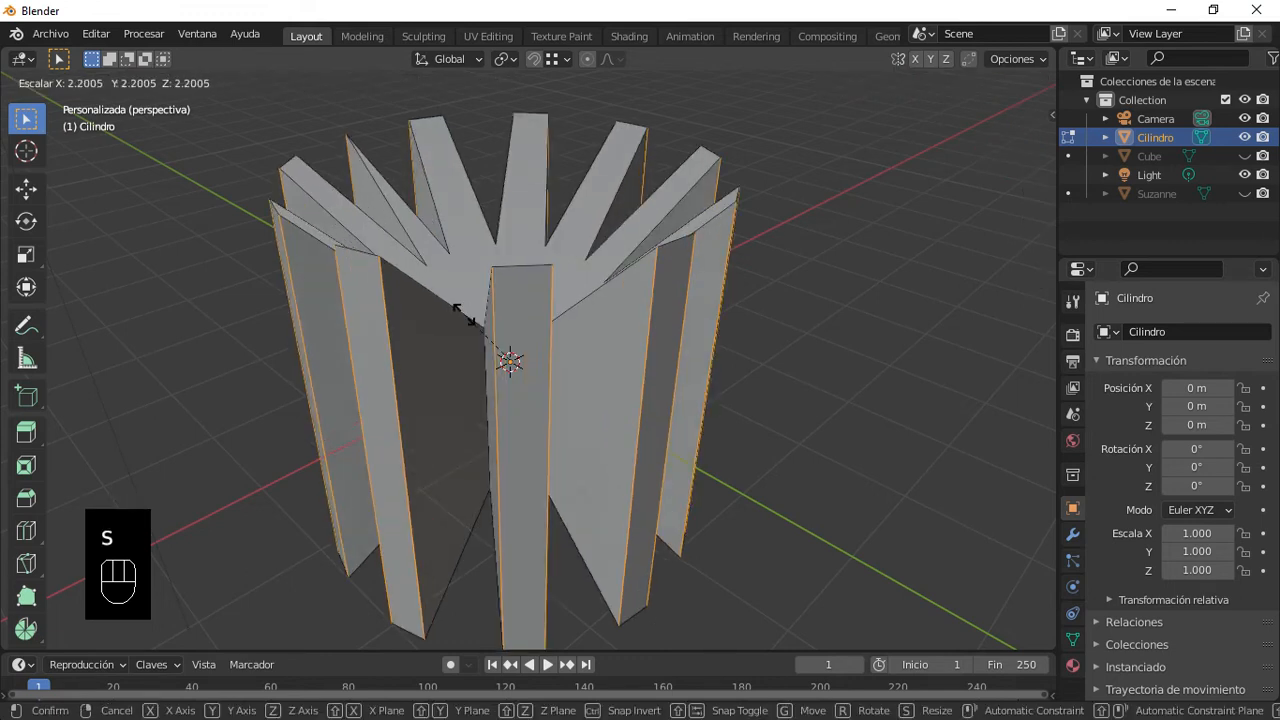
pyautogui.hotkey('shift', 'z')
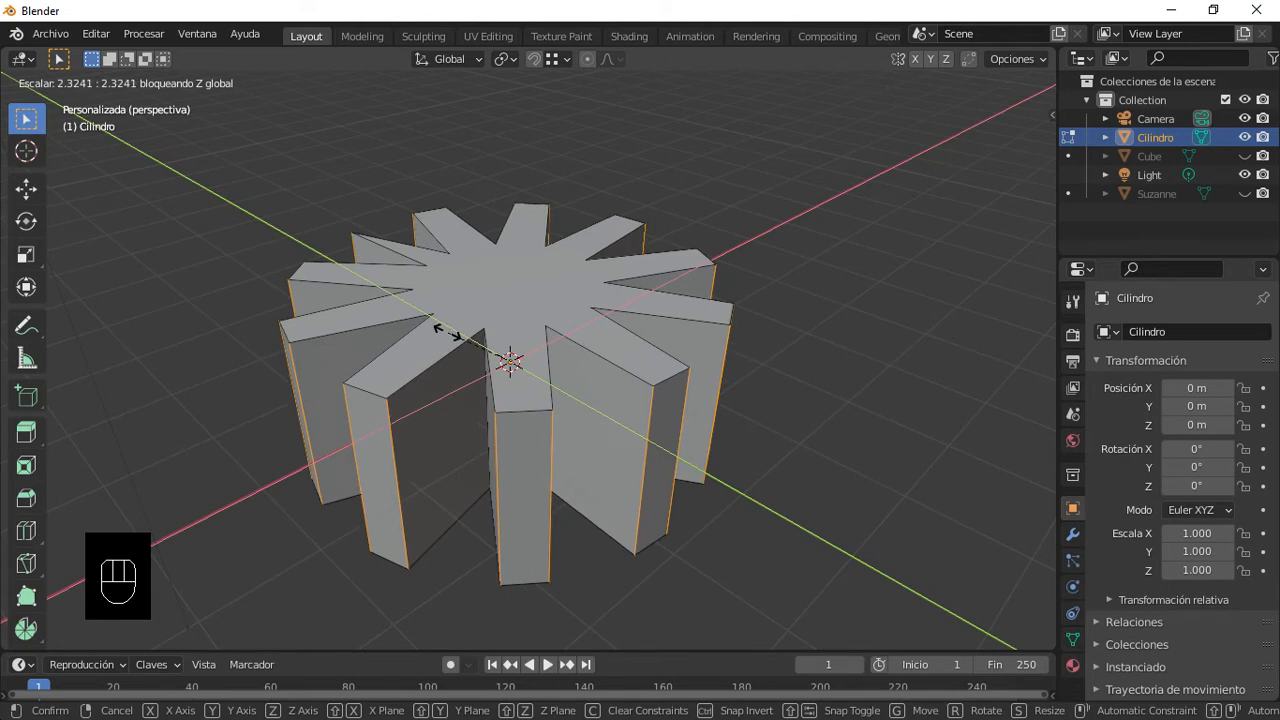
pyautogui.click(457, 362)
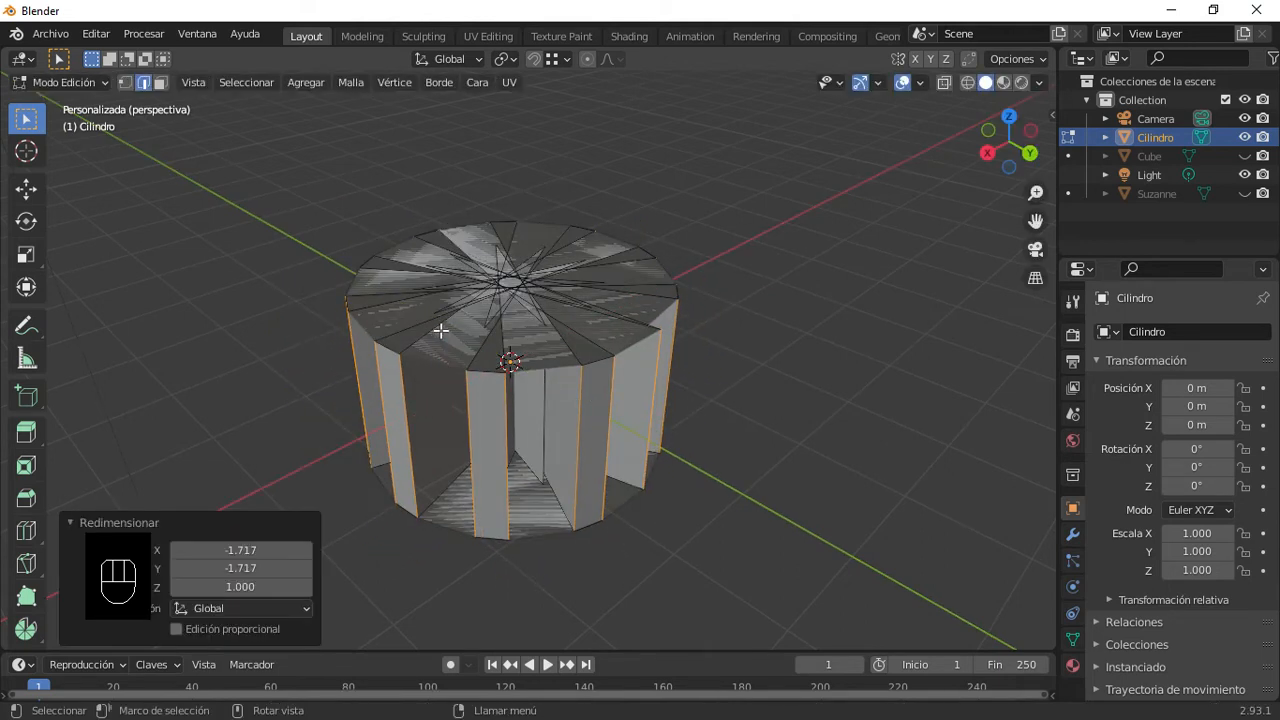
pyautogui.hotkey('ctrl', 'z')
# Step: Scale the selected vertical edges by about 1.433 in X and Y with Z locked, and check the gear in Object Mode
pyautogui.press('s')
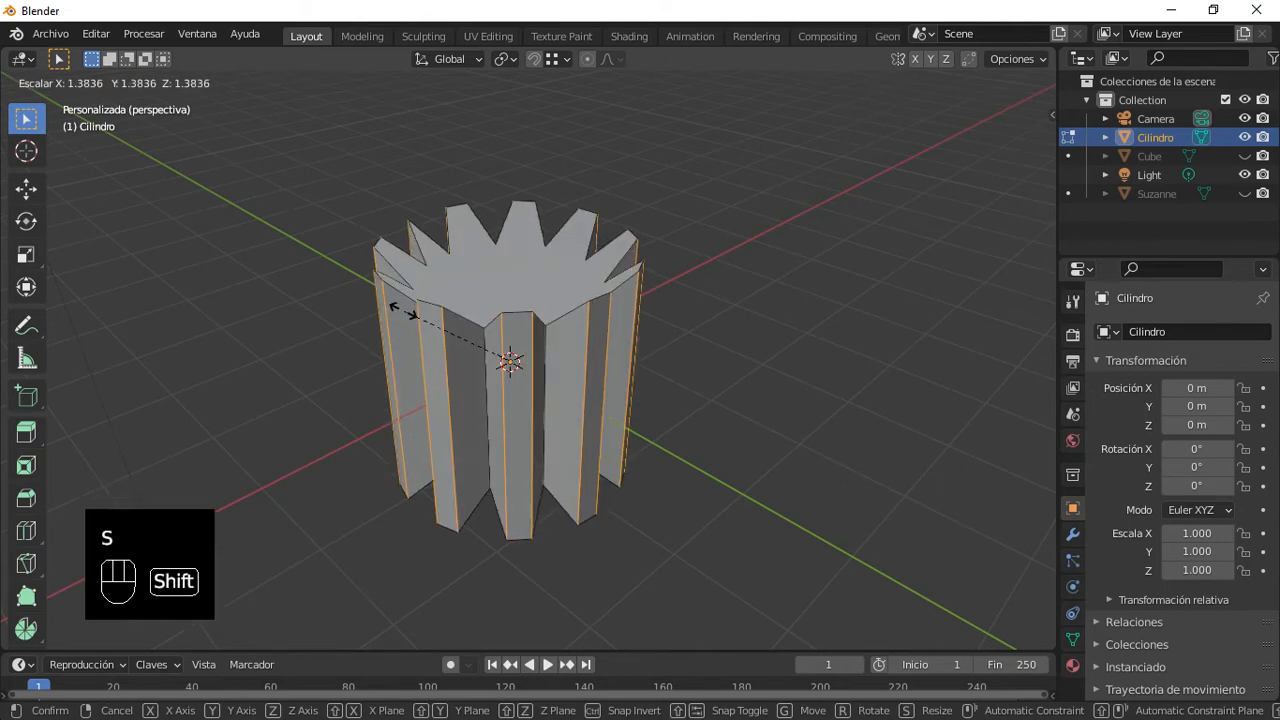
pyautogui.hotkey('shift', 'z')
pyautogui.click(395, 298)
pyautogui.moveTo(356, 227); pyautogui.dragTo(744, 257, button='middle')
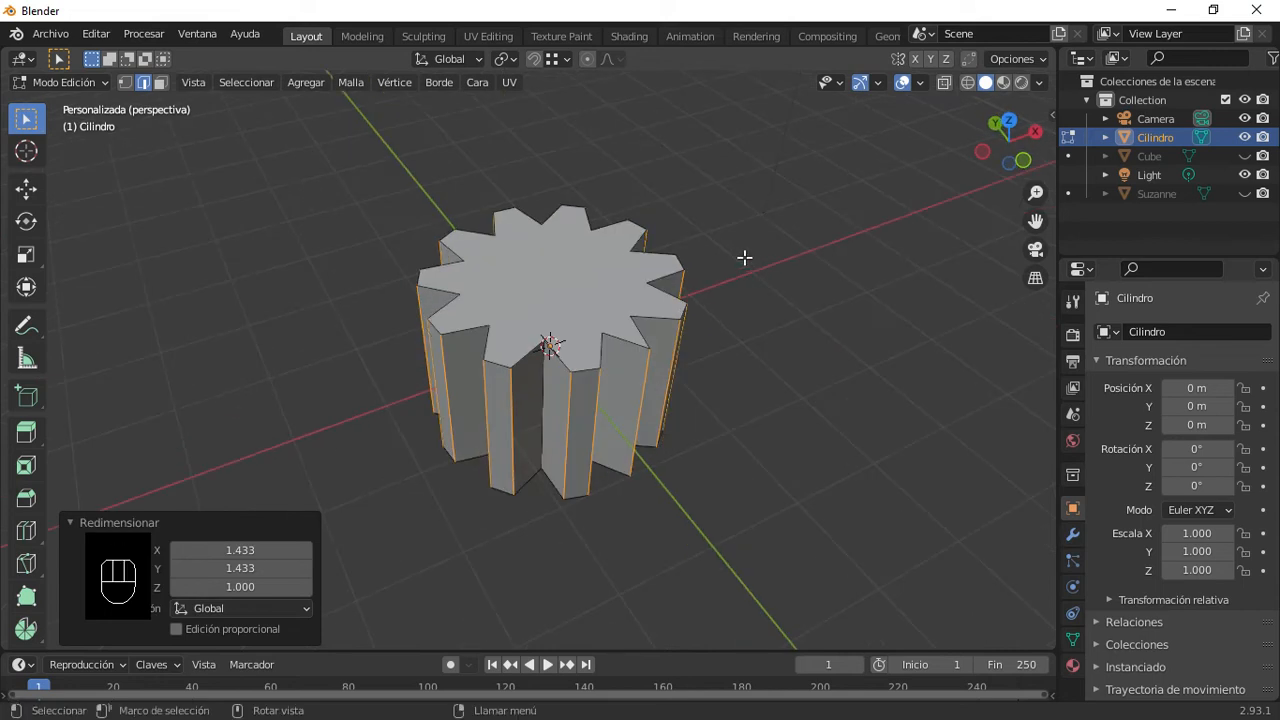
pyautogui.press('Tab')
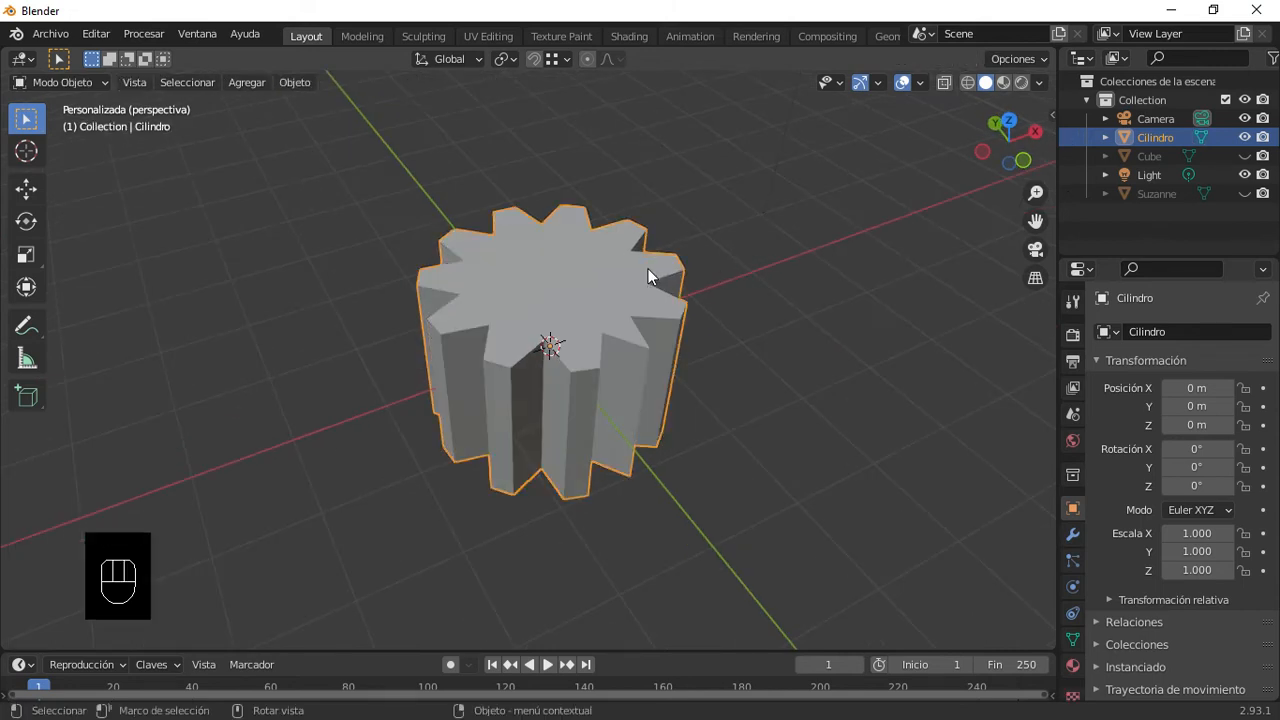
pyautogui.press('Tab')
pyautogui.scroll(2, 650, 355)
pyautogui.moveTo(644, 368); pyautogui.dragTo(565, 333, button='middle')
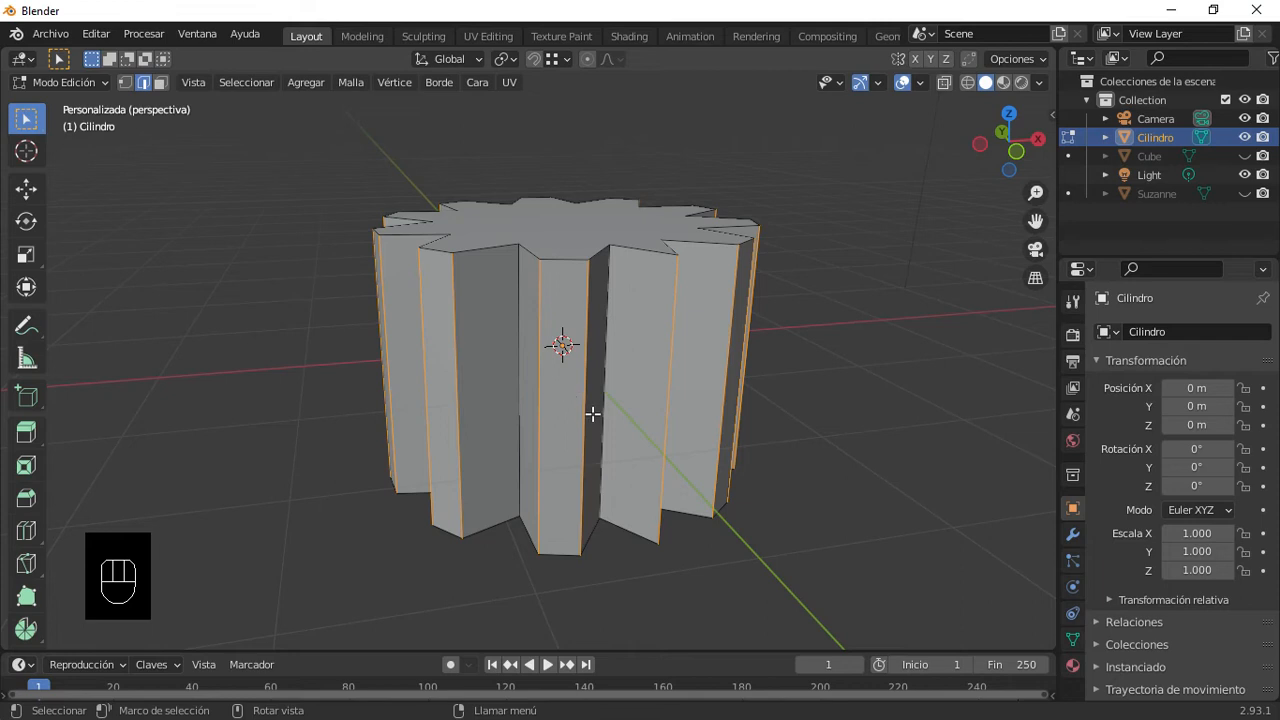
# Step: Undo the mode switches and the last scaling of the vertical edges
pyautogui.hotkey('ctrl', 'z')
pyautogui.hotkey('ctrl', 'z')
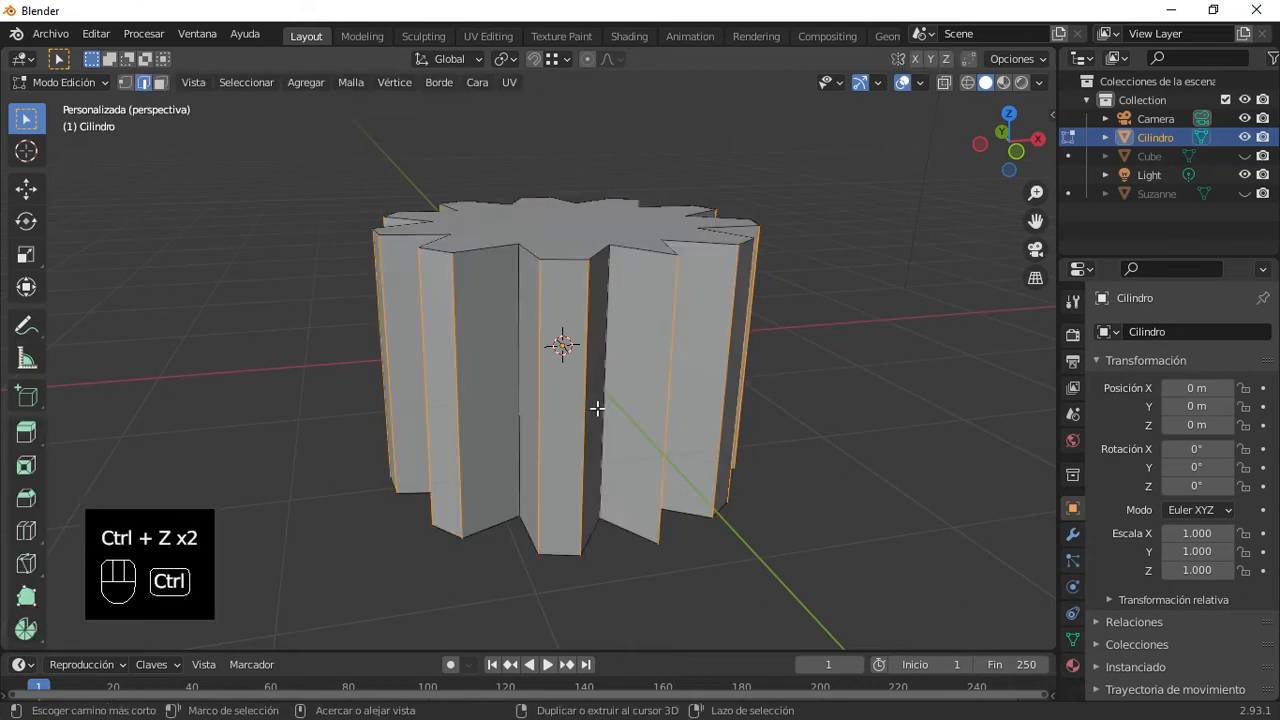
pyautogui.hotkey('ctrl', 'z')
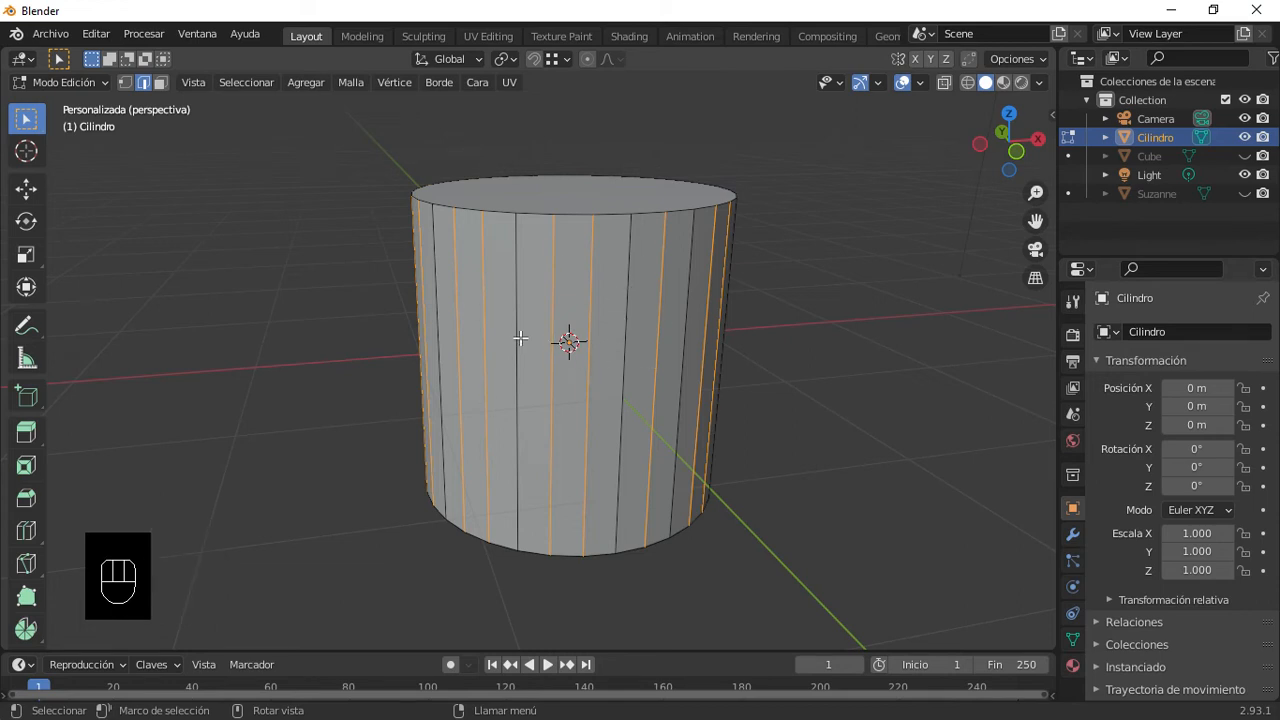
# Step: Add three evenly spaced horizontal loop cuts around the cylinder's side, keeping them unslid
pyautogui.press('ctrl')
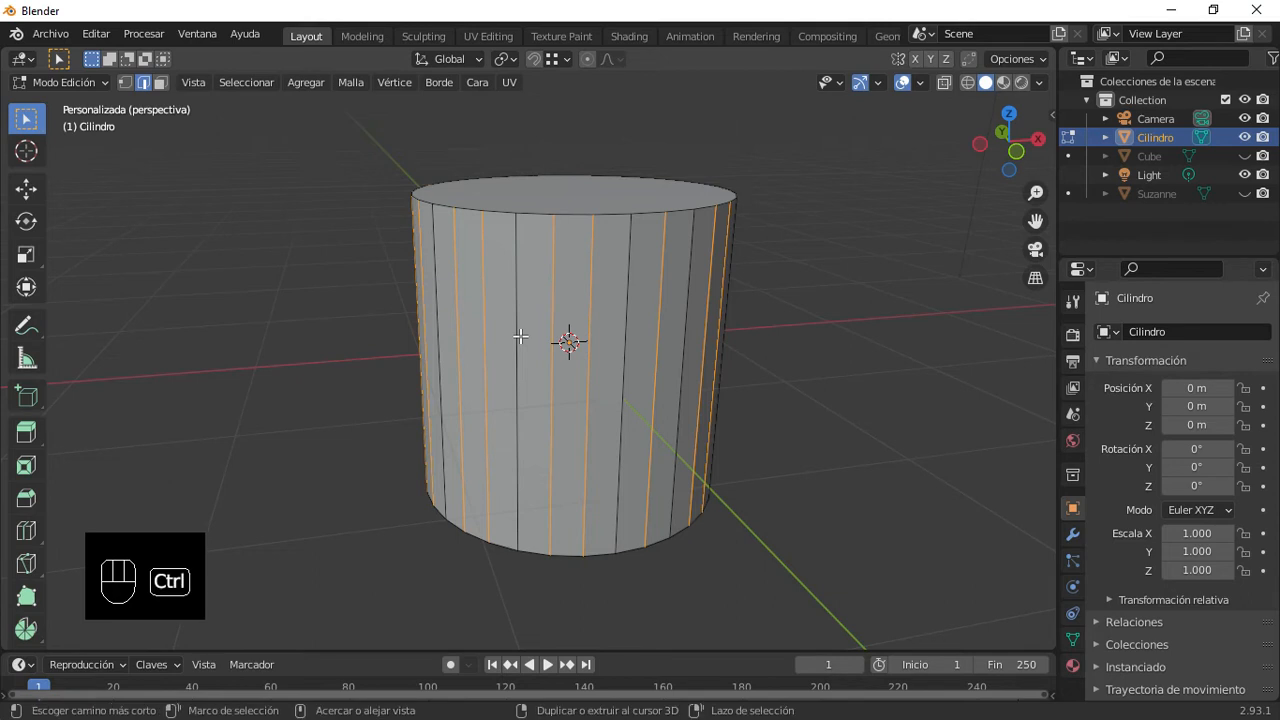
pyautogui.hotkey('ctrl', 'r')
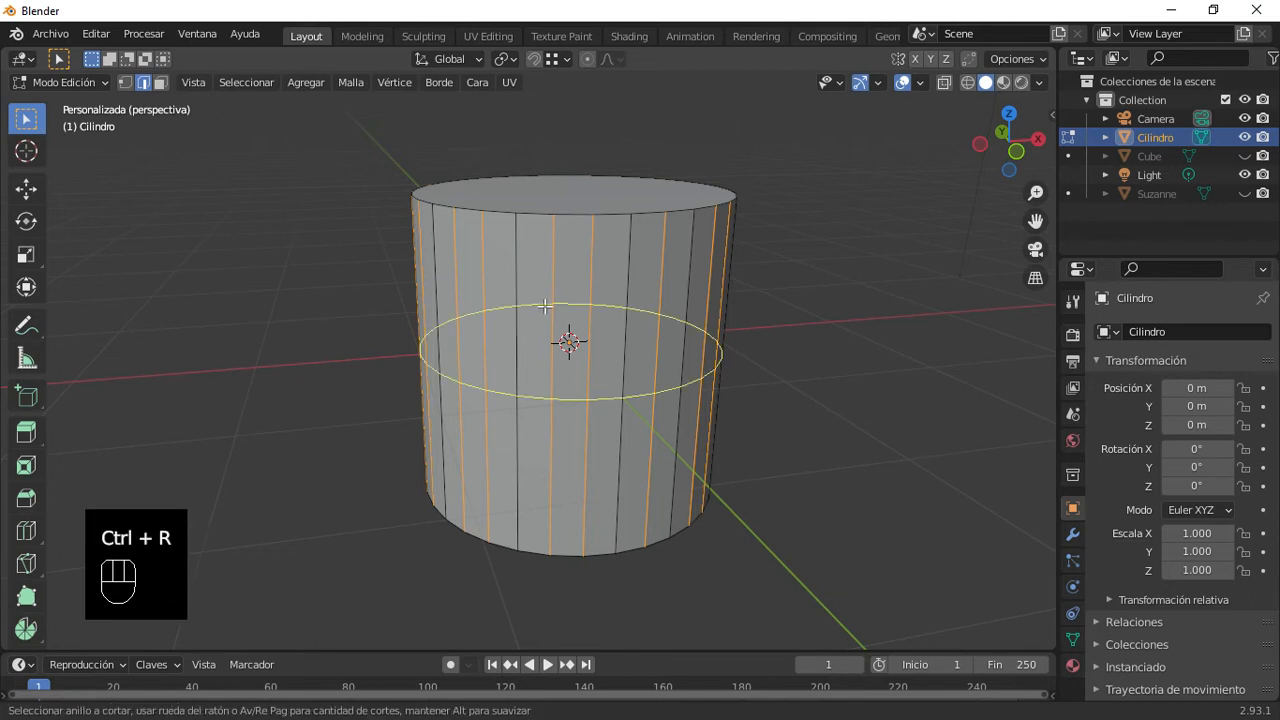
pyautogui.scroll(1, 535, 382)
pyautogui.scroll(1, 535, 382)
pyautogui.scroll(-2, 535, 382)
pyautogui.scroll(4, 535, 382)
pyautogui.scroll(-4, 535, 382)
pyautogui.scroll(3, 535, 382)
pyautogui.scroll(-2, 535, 382)
pyautogui.scroll(-1, 535, 382)
pyautogui.scroll(3, 535, 382)
pyautogui.scroll(-2, 535, 382)
pyautogui.scroll(1, 535, 382)
pyautogui.click(535, 382)
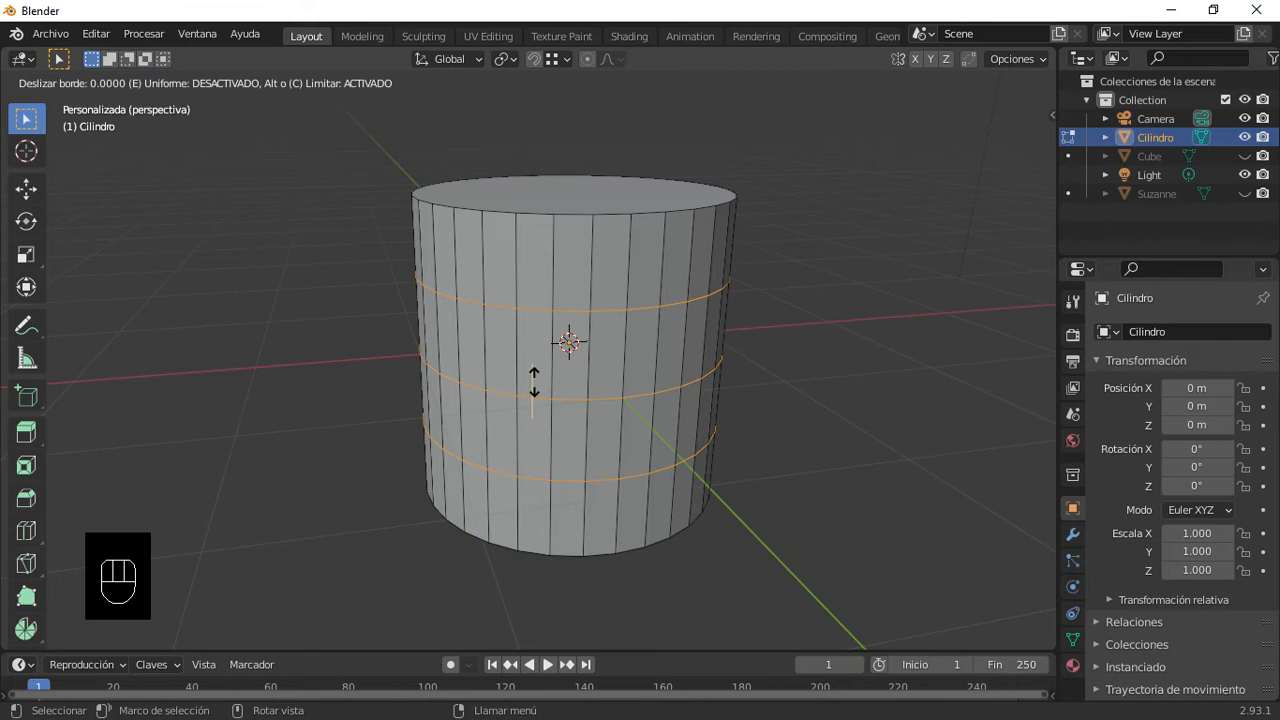
pyautogui.rightClick(534, 382)
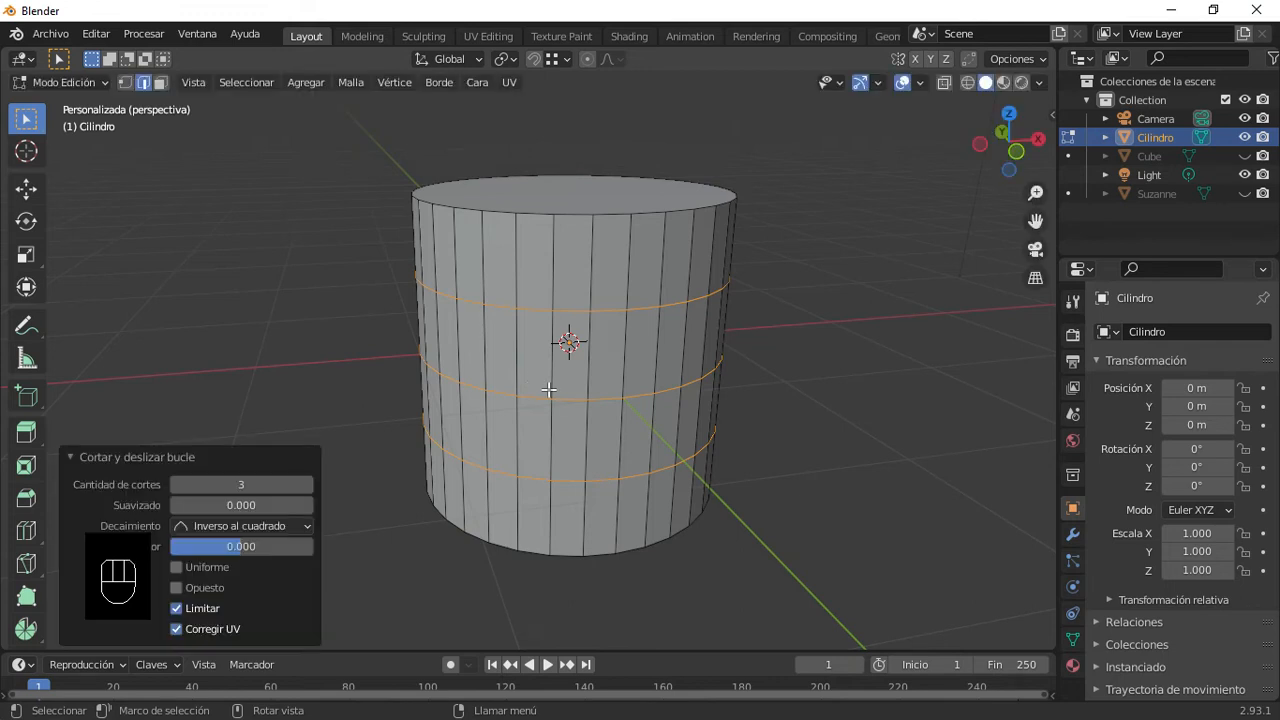
# Step: Add a single loop cut in the cylinder's uppermost band, slid towards the top rim by a factor of about -0.549
pyautogui.hotkey('ctrl', 'r')
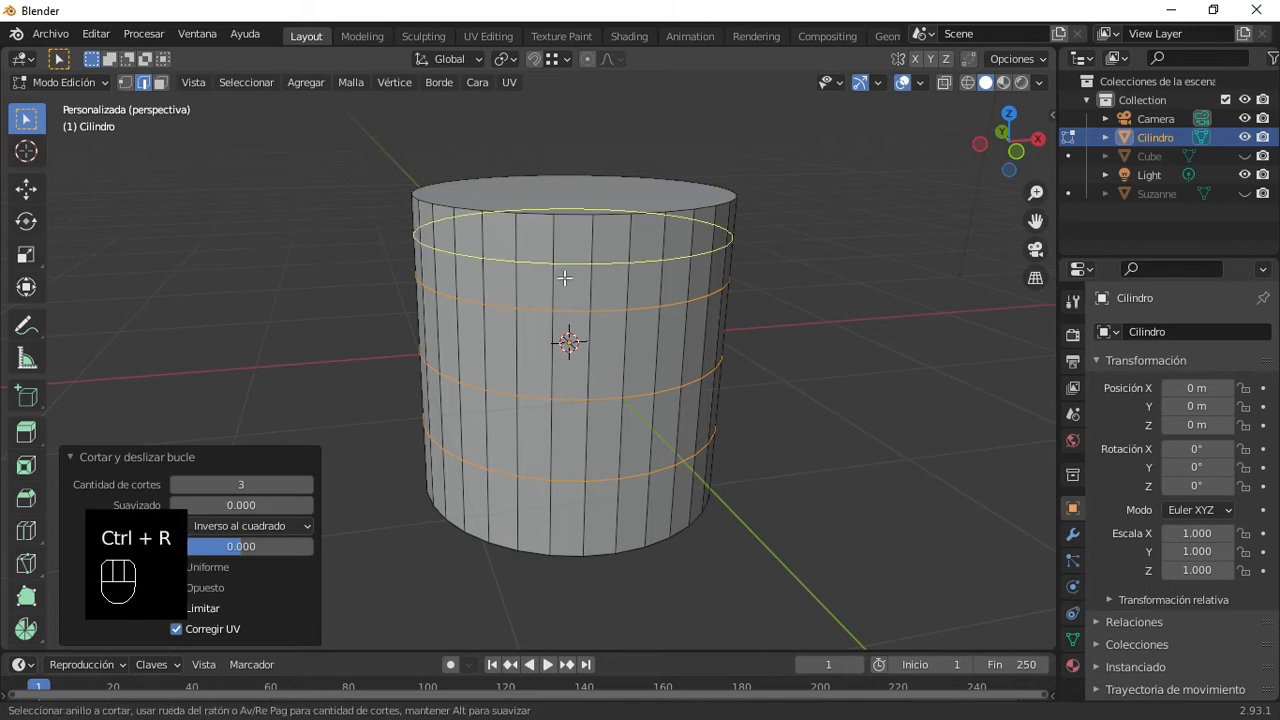
pyautogui.rightClick(565, 278)
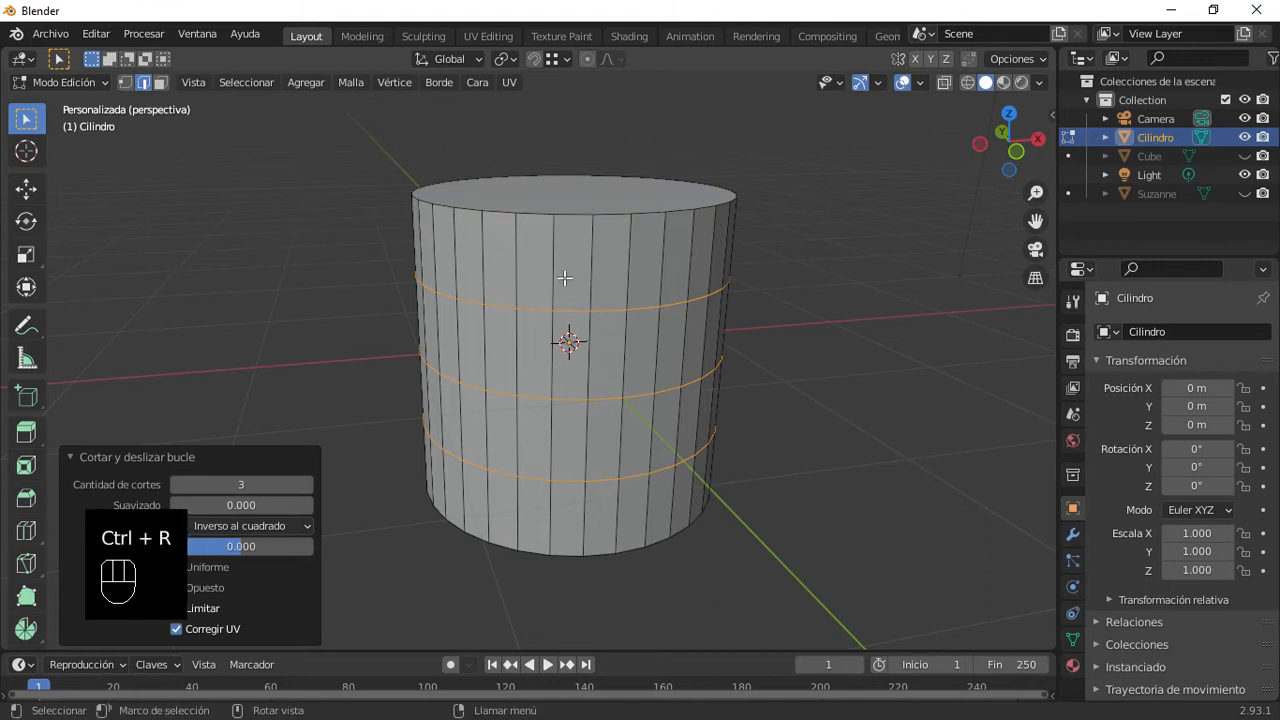
pyautogui.hotkey('ctrl', 'r')
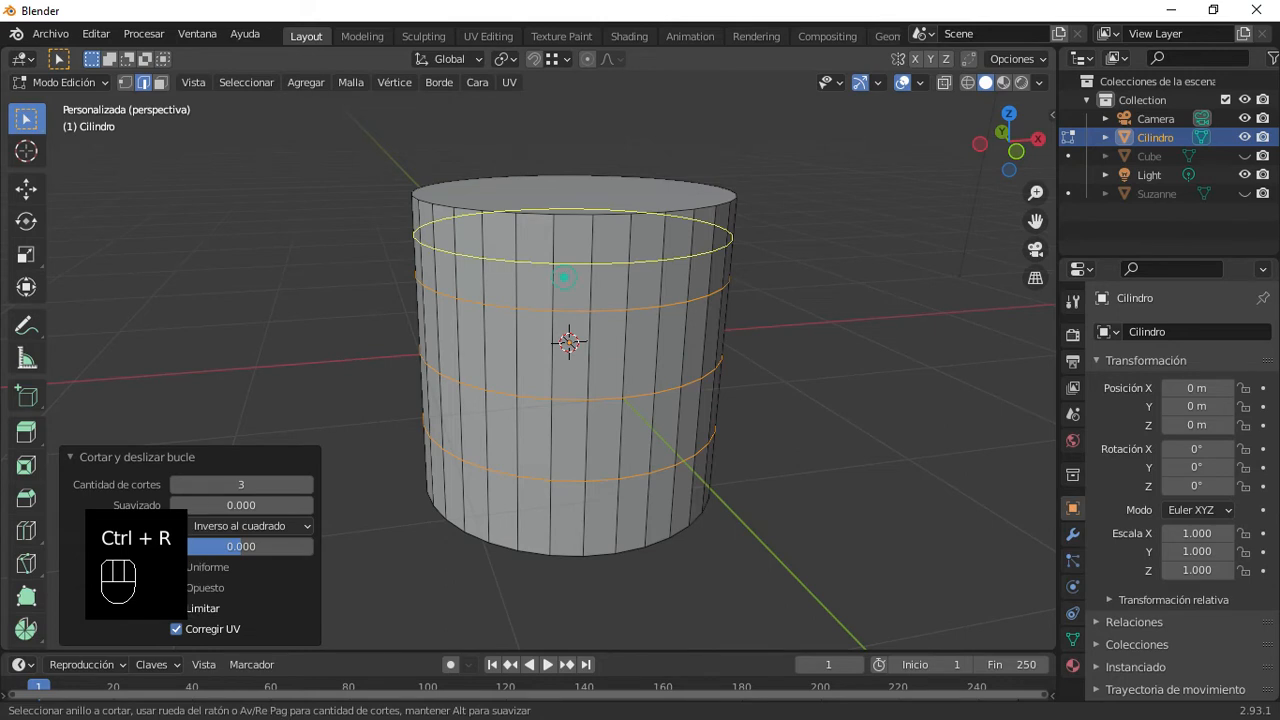
pyautogui.click(563, 277)
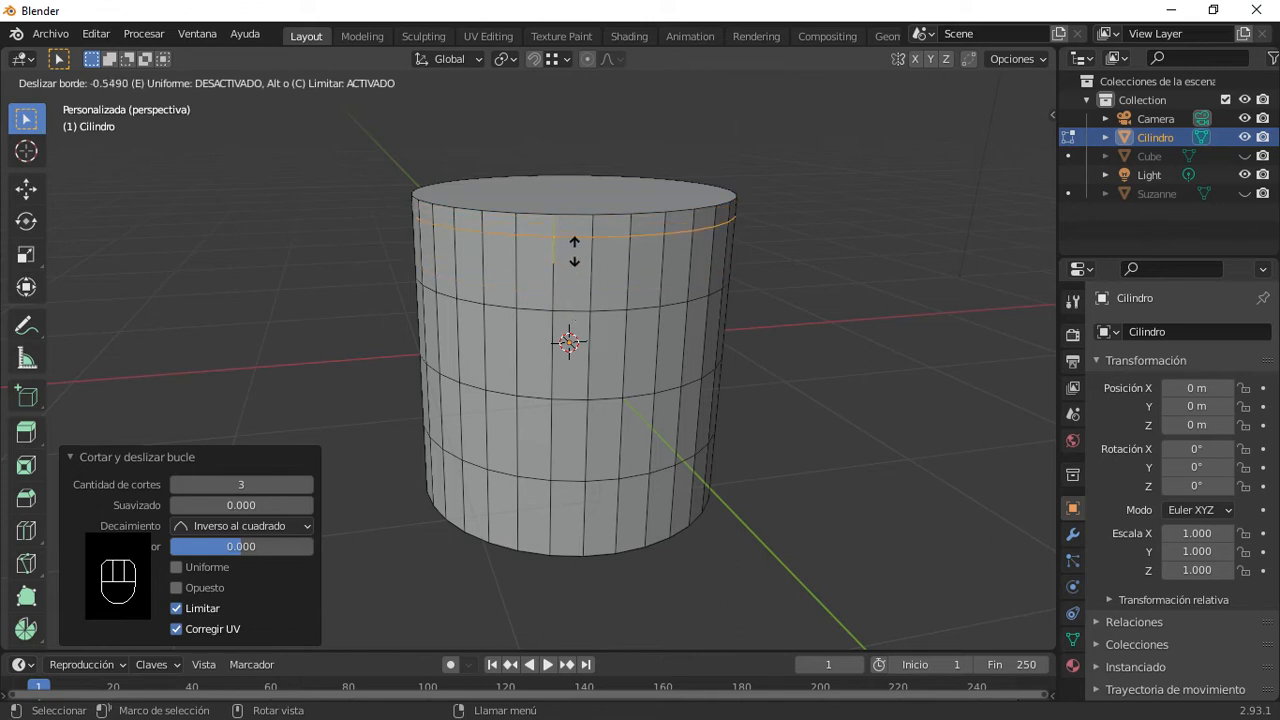
pyautogui.click(573, 252)
# Step: Select the cylinder's middle horizontal edge loop, and add the loop just below the top rim and the bottom rim loop to the selection
pyautogui.moveTo(474, 398); pyautogui.dragTo(569, 397, button='middle')
pyautogui.scroll(-1, 526, 400)
pyautogui.scroll(2, 526, 400)
pyautogui.scroll(-5, 526, 400)
pyautogui.scroll(9, 526, 400)
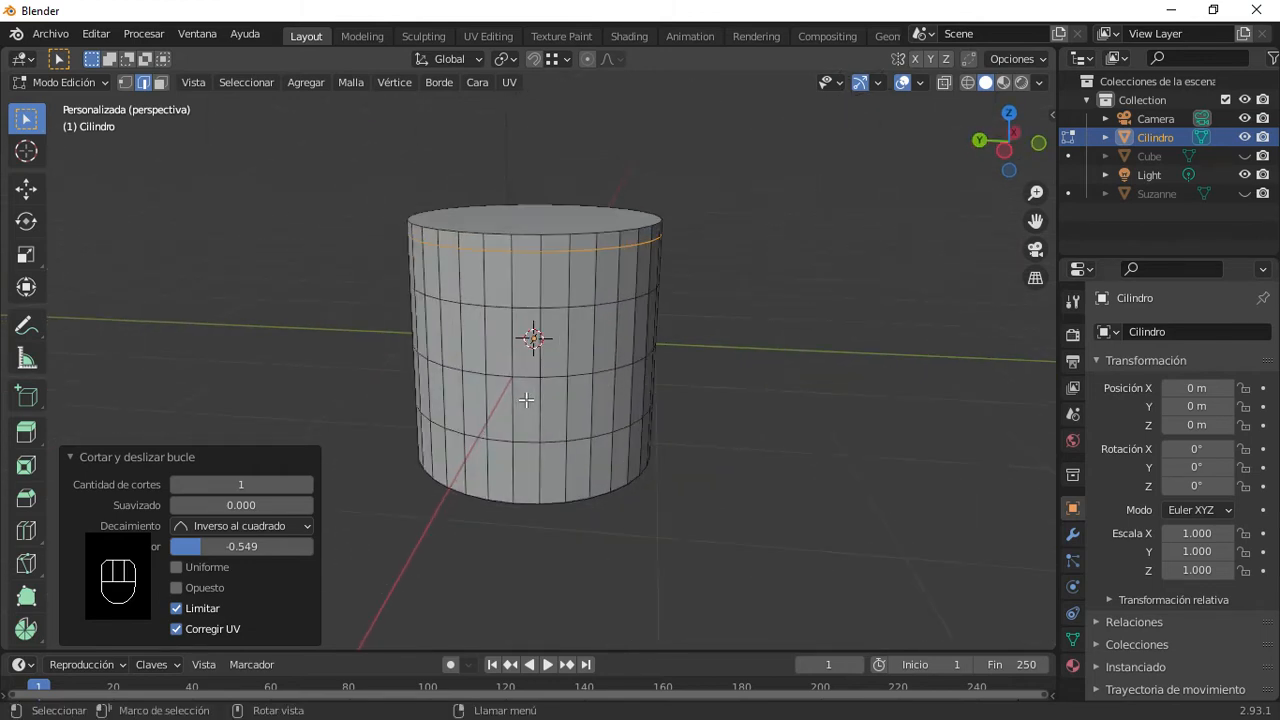
pyautogui.click(521, 392)
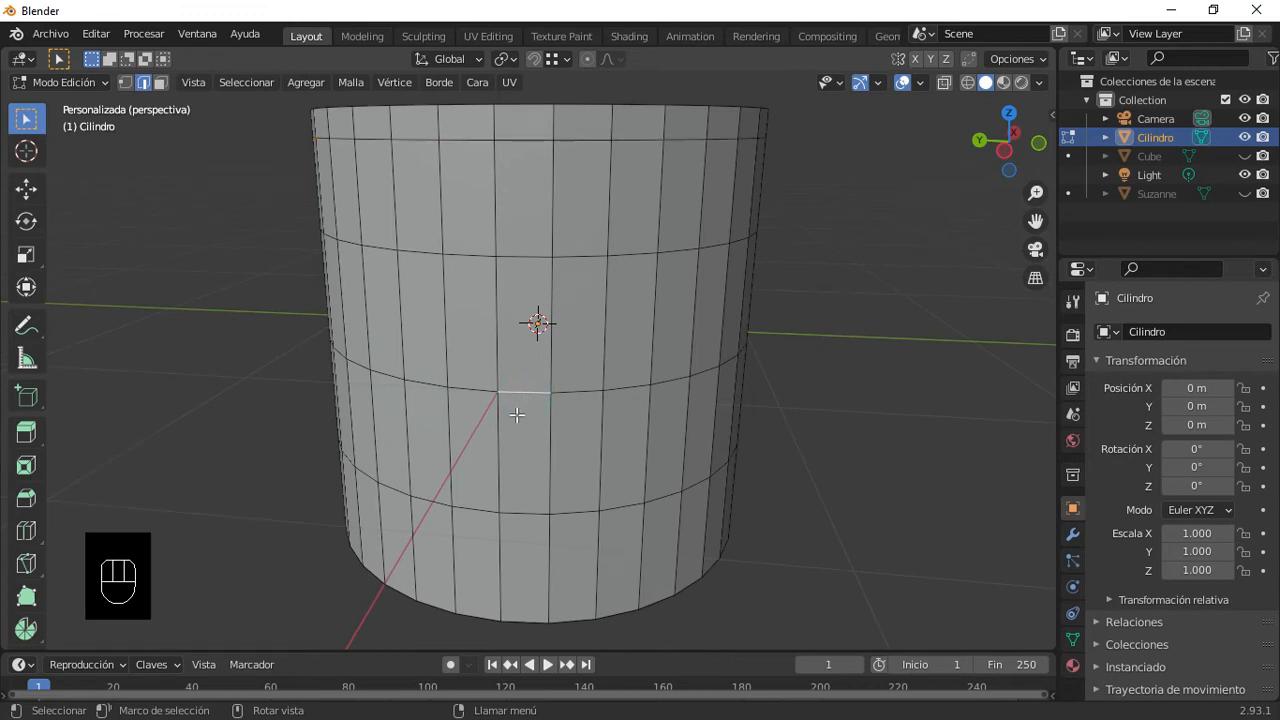
pyautogui.keyDown('alt'); pyautogui.click(516, 392); pyautogui.keyUp('alt')
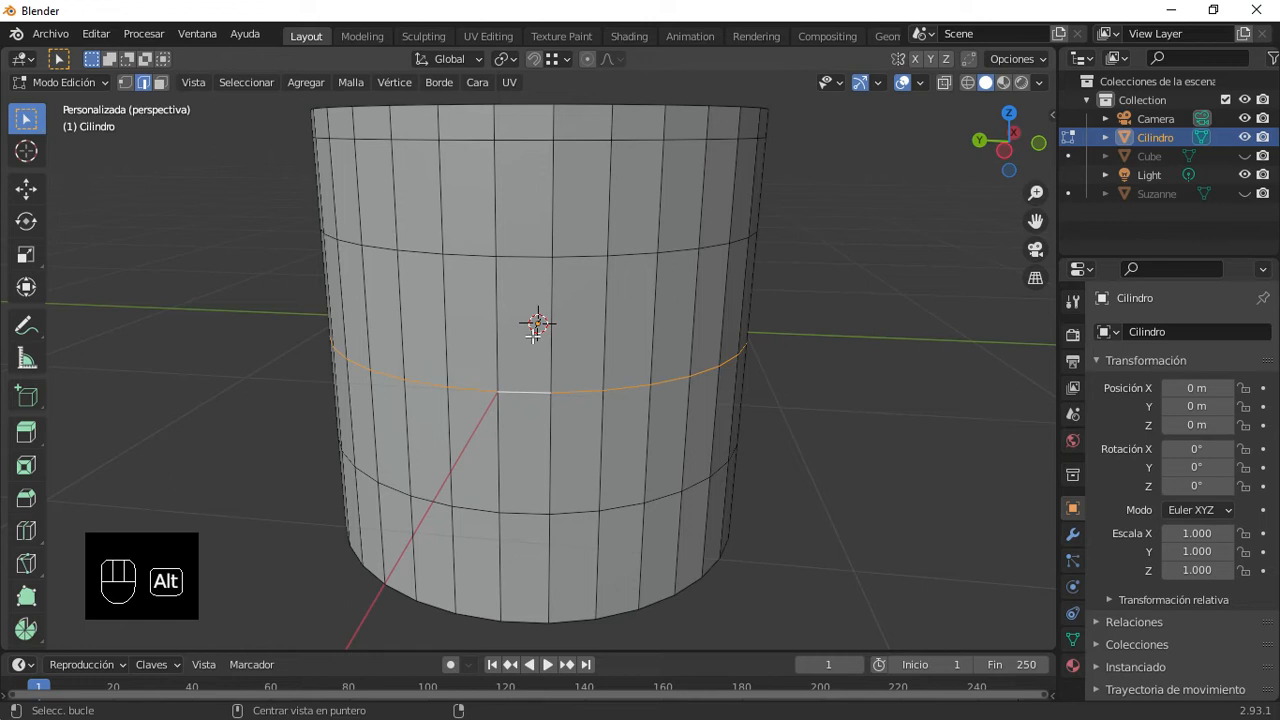
pyautogui.keyDown('alt'); pyautogui.scroll(-2, 556, 363); pyautogui.keyUp('alt')
pyautogui.scroll(-2, 560, 218)
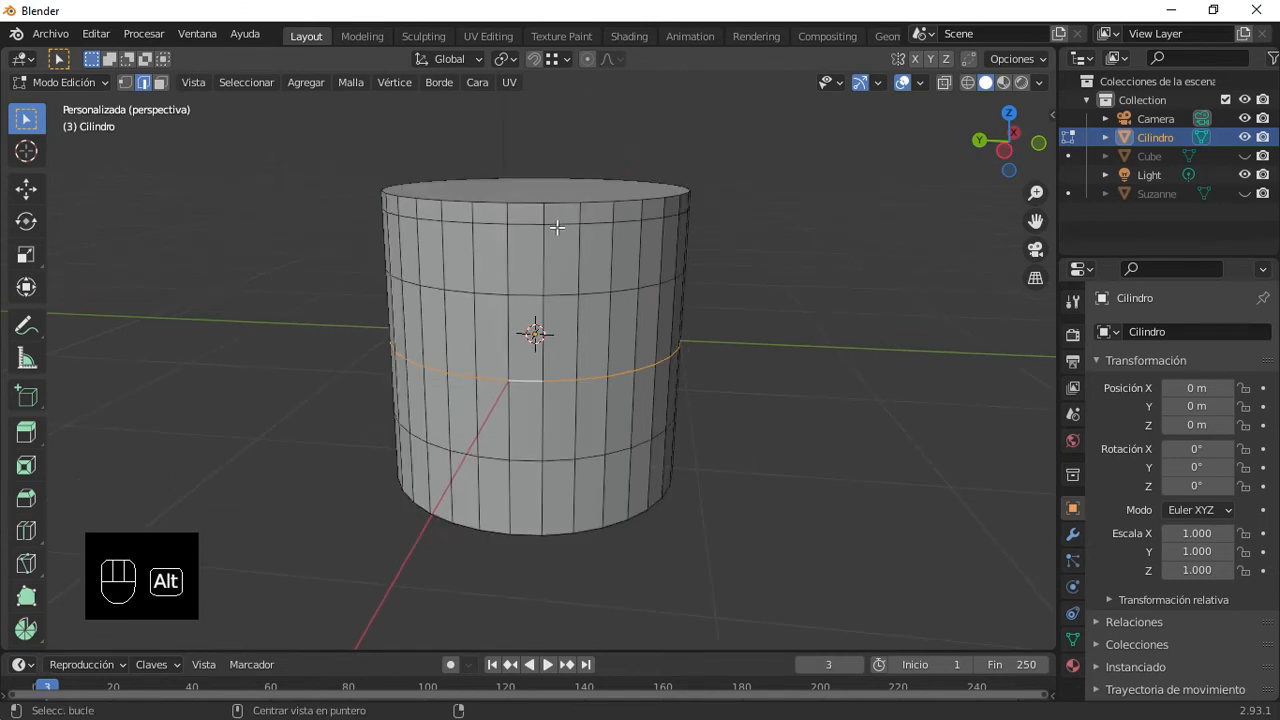
pyautogui.keyDown('alt'); pyautogui.keyDown('shift'); pyautogui.click(558, 227); pyautogui.keyUp('shift'); pyautogui.keyUp('alt')
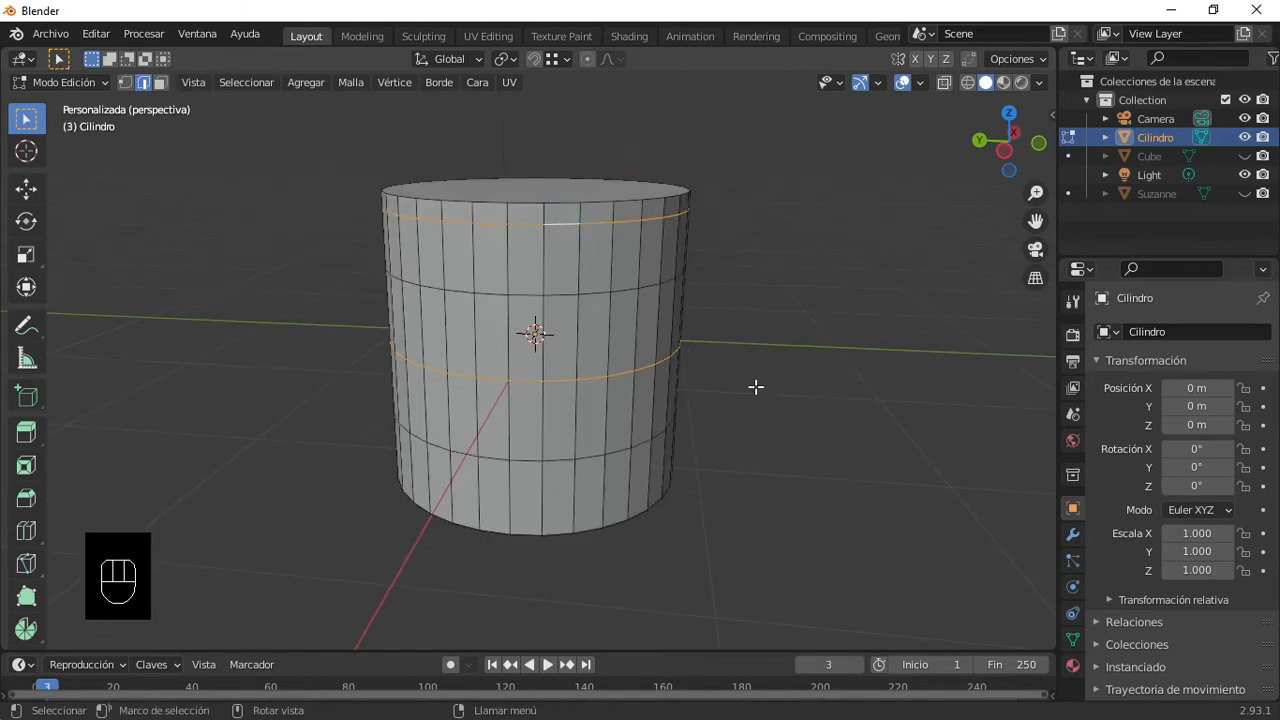
pyautogui.keyDown('alt'); pyautogui.keyDown('shift'); pyautogui.click(526, 536); pyautogui.keyUp('shift'); pyautogui.keyUp('alt')
# Step: Try scaling the three selected edge loops inward to about 0.363 in X and Y with Z locked, and undo it
pyautogui.press('s')
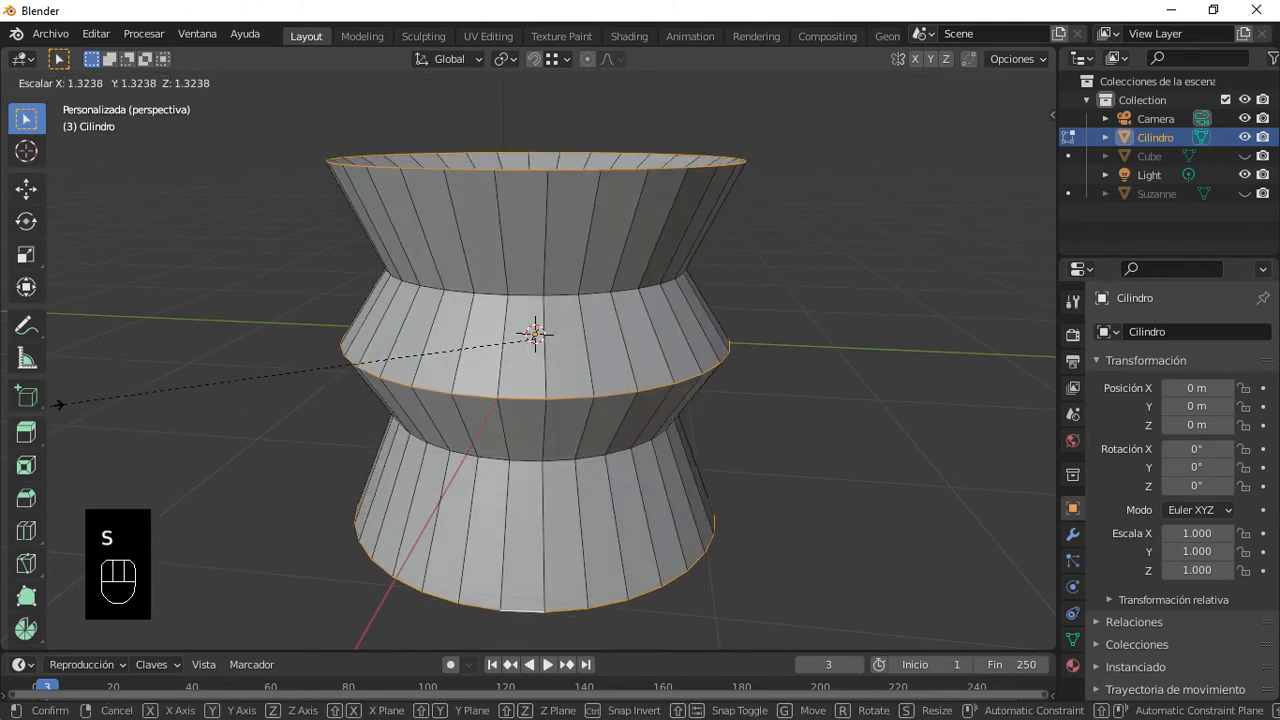
pyautogui.hotkey('shift', 'z')
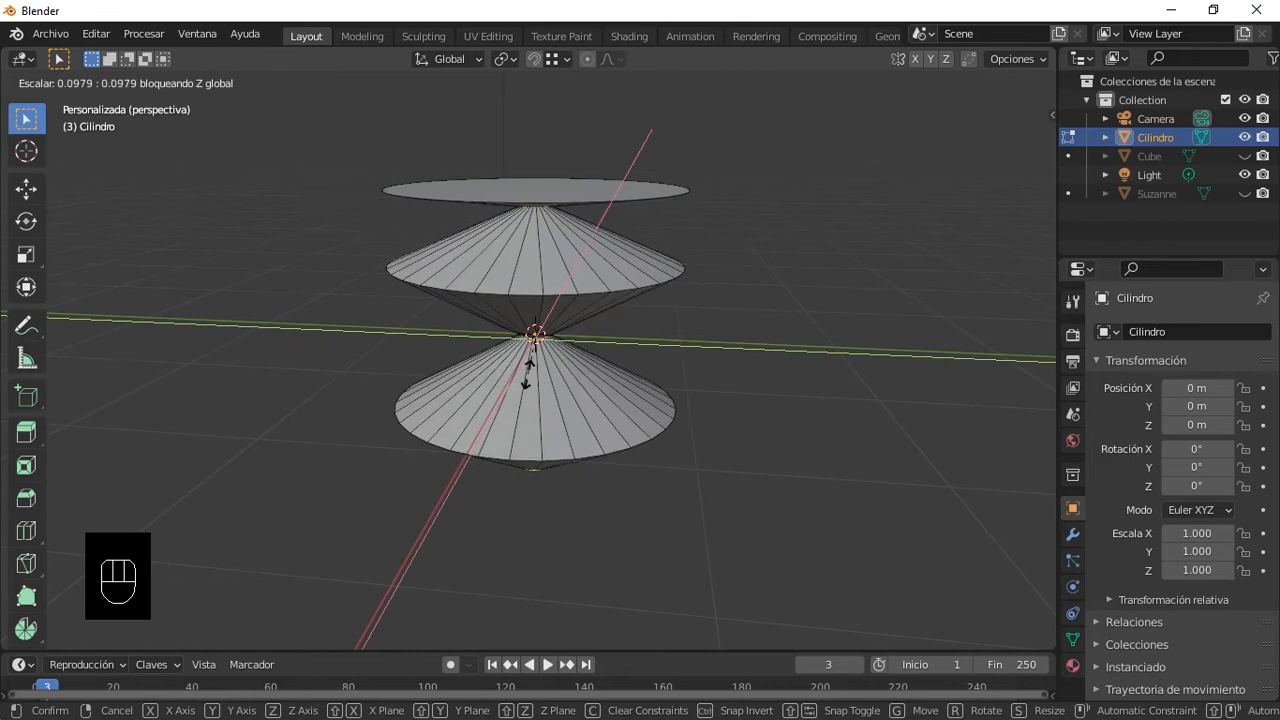
pyautogui.click(405, 372)
pyautogui.scroll(-3, 545, 332)
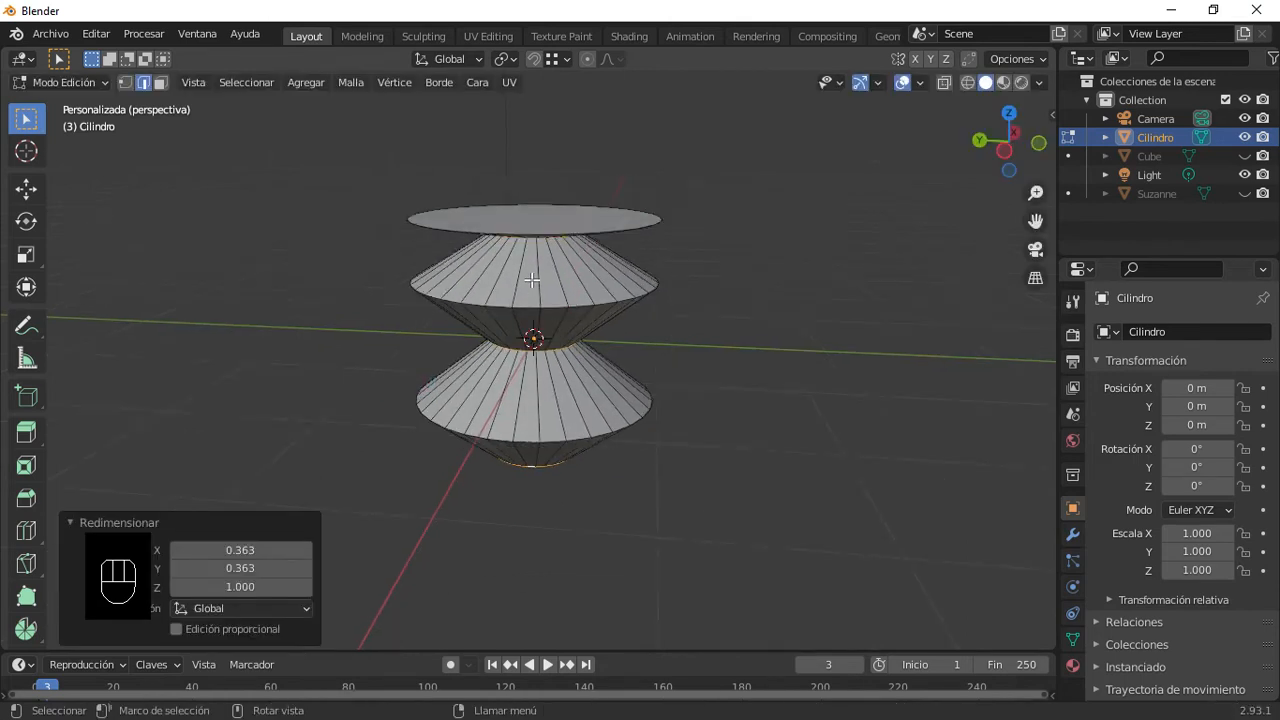
pyautogui.scroll(2, 547, 331)
pyautogui.moveTo(547, 331); pyautogui.dragTo(515, 318, button='middle')
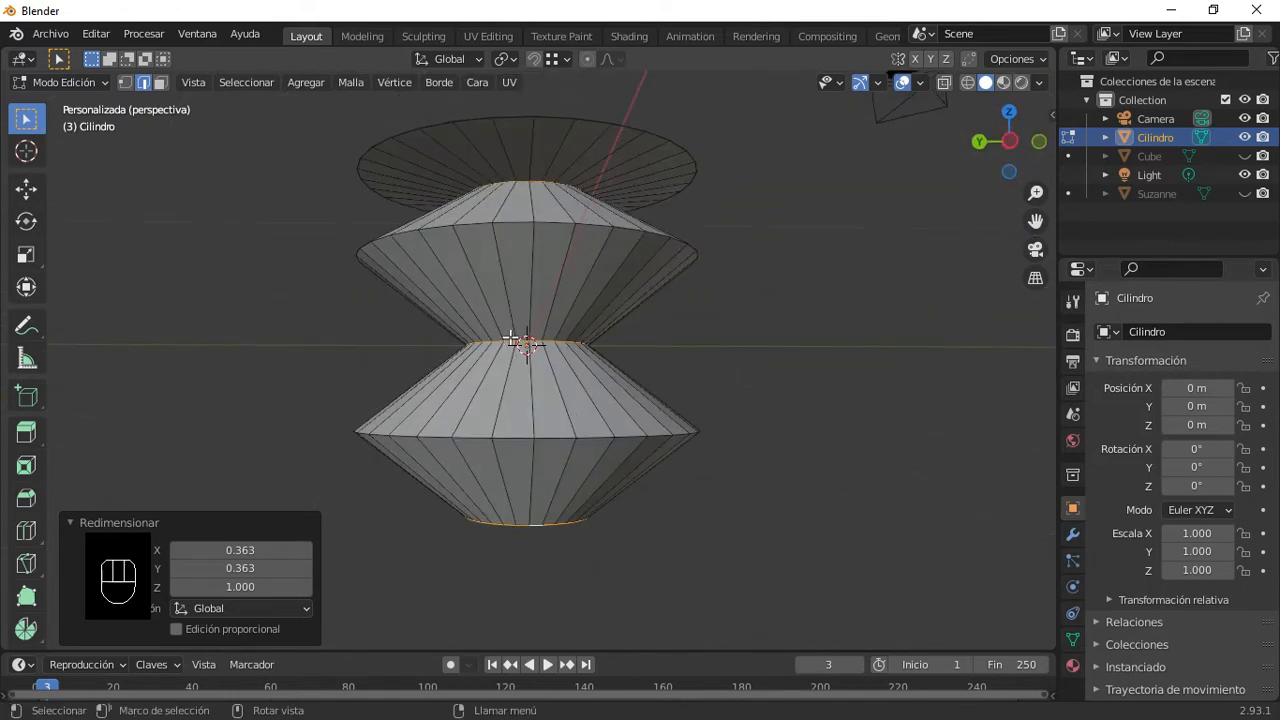
pyautogui.scroll(2, 568, 347)
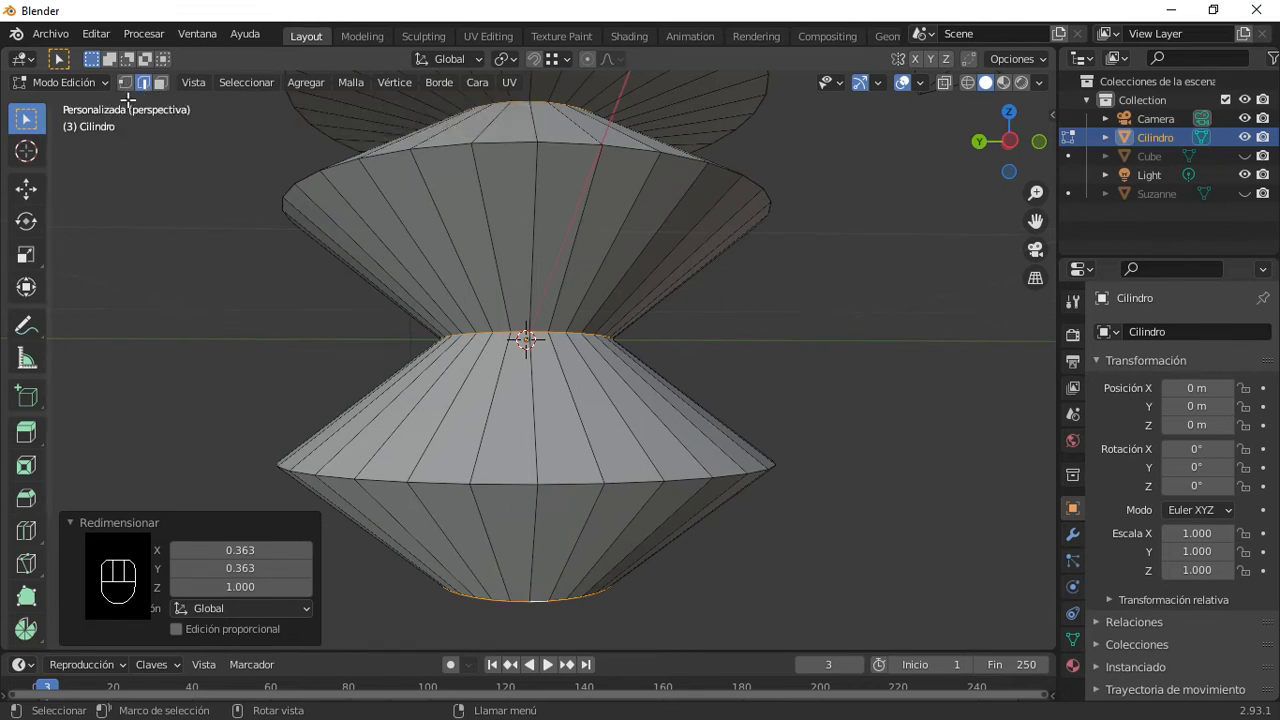
pyautogui.scroll(-4, 480, 349)
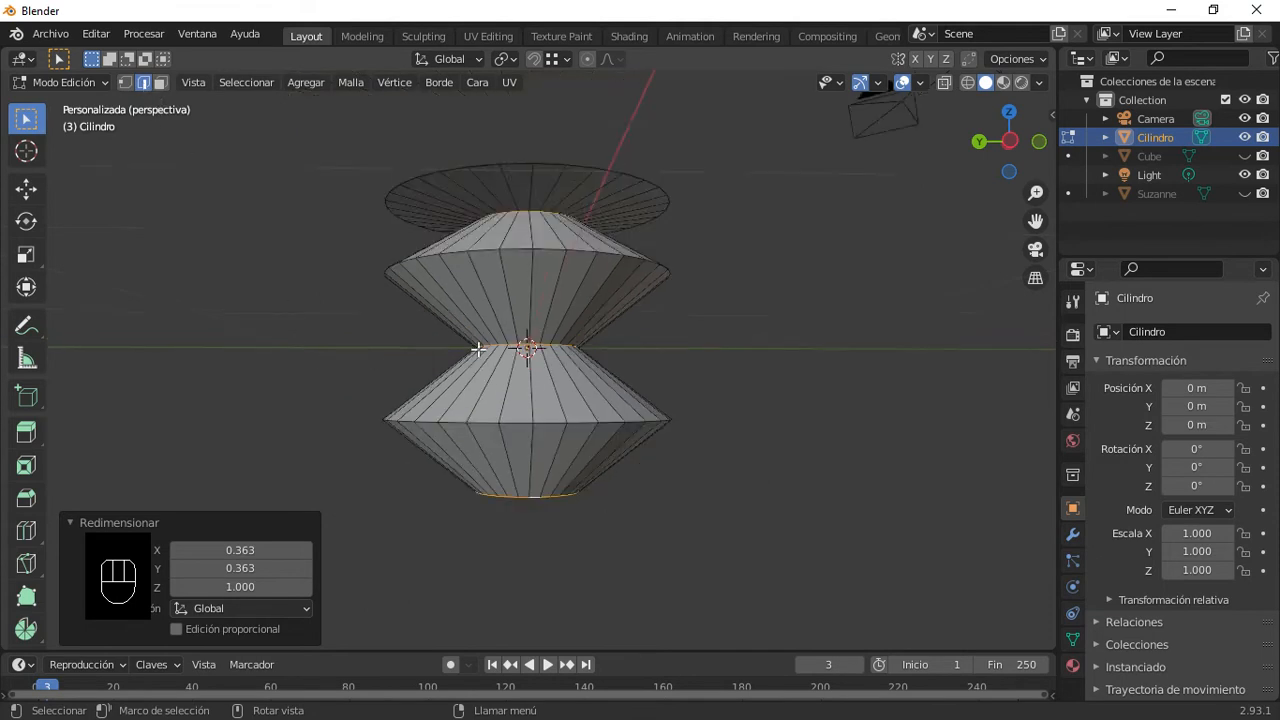
pyautogui.moveTo(580, 330); pyautogui.dragTo(584, 376, button='middle')
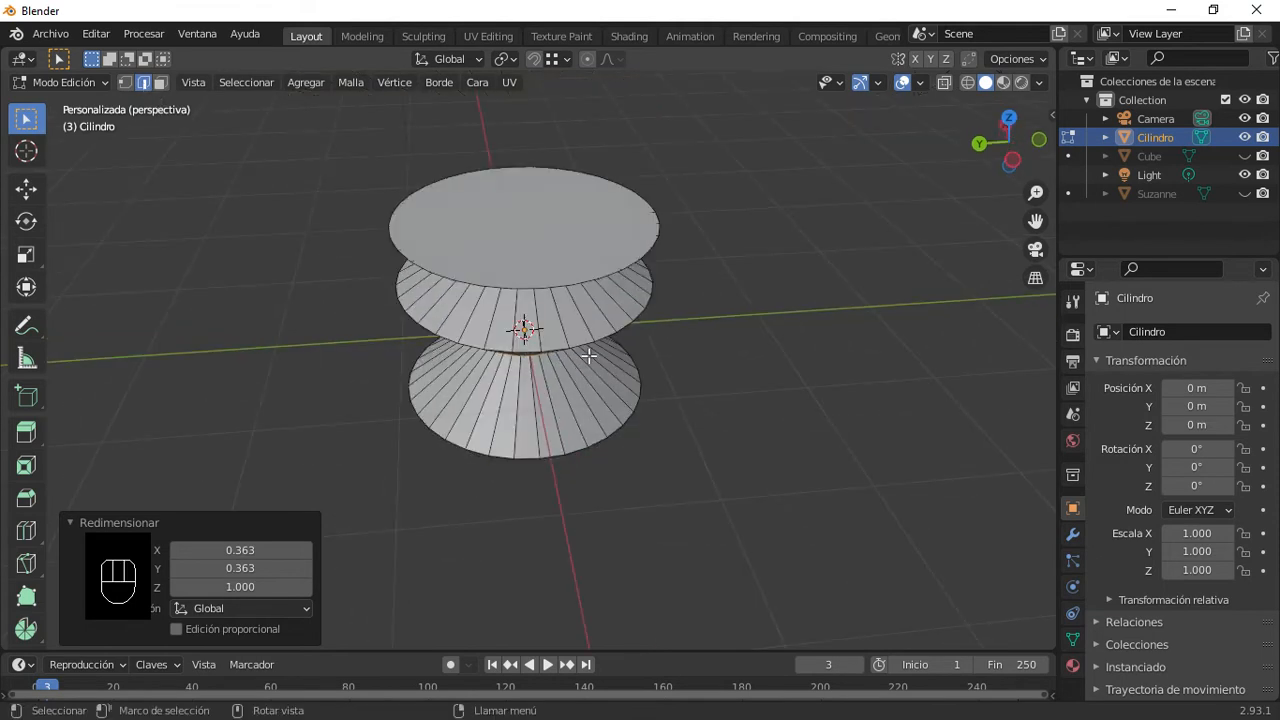
pyautogui.hotkey('ctrl', 'z')
# Step: Scale the three selected edge loops slightly inward on all axes to give the cylinder a gently wavy profile
pyautogui.press('s')
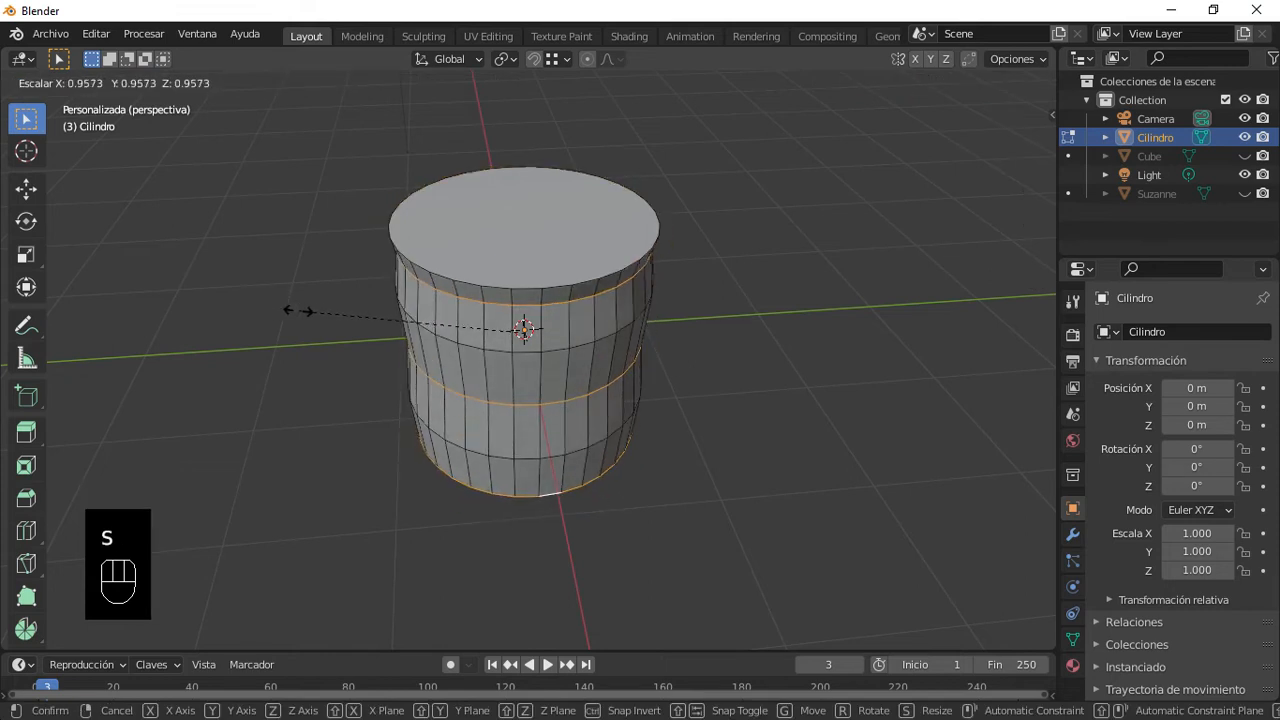
pyautogui.click(309, 318)
pyautogui.moveTo(421, 316); pyautogui.dragTo(387, 264, button='middle')
pyautogui.scroll(2, 492, 258)
pyautogui.moveTo(514, 272); pyautogui.dragTo(528, 352, button='middle')
# Step: Switch to face selection and extrude a single side face in the second band from the top about 0.257 m along its normal
pyautogui.click(160, 83)
pyautogui.moveTo(544, 447); pyautogui.dragTo(534, 420, button='middle')
pyautogui.click(532, 405)
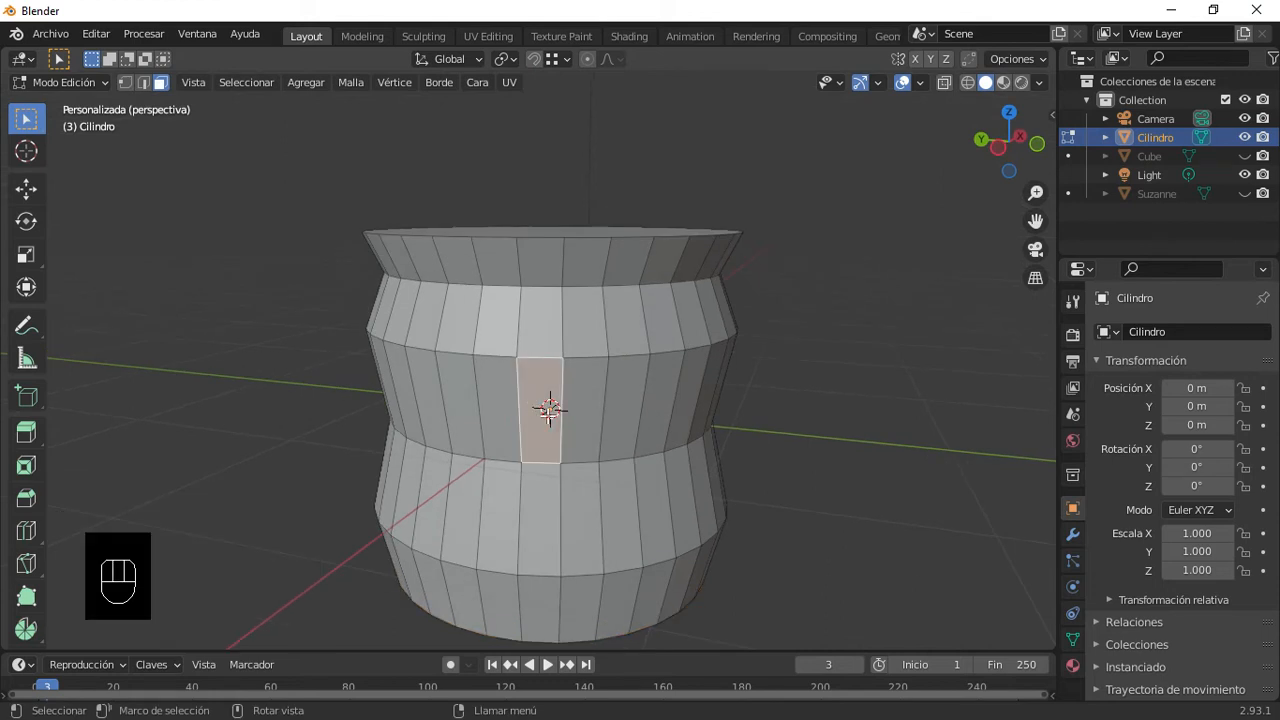
pyautogui.moveTo(487, 463); pyautogui.dragTo(692, 298, button='middle')
pyautogui.click(690, 298)
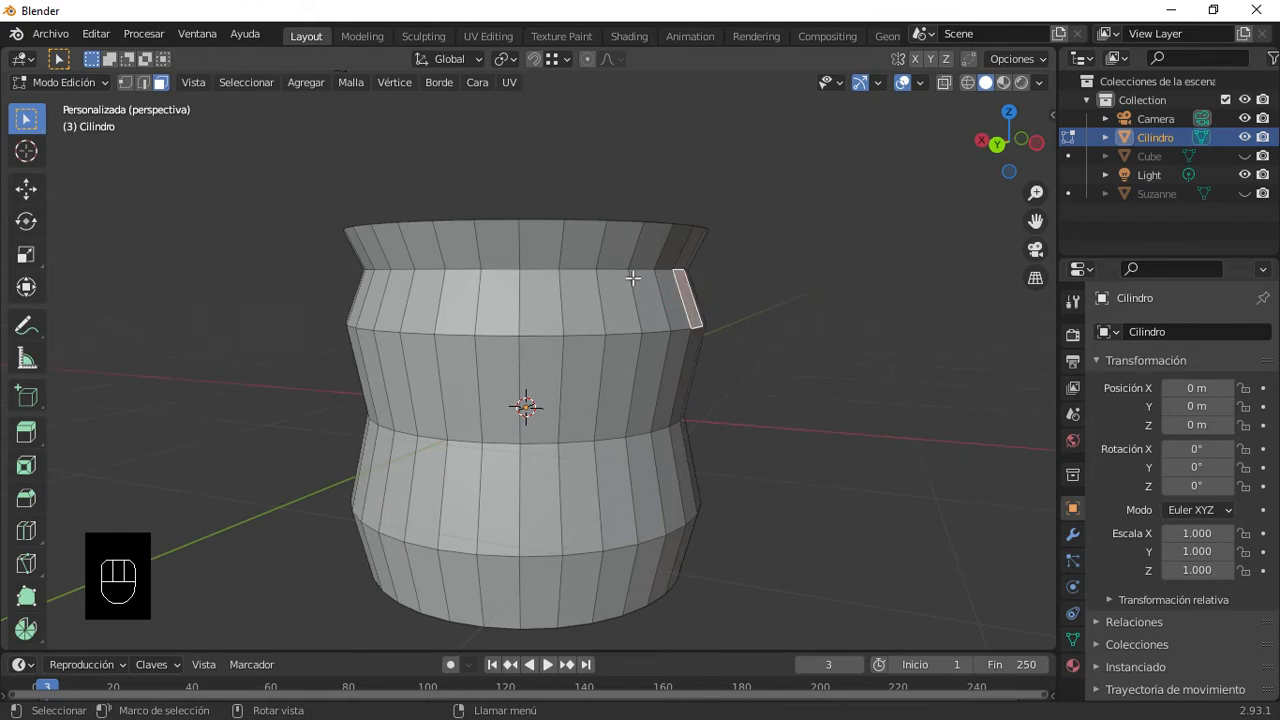
pyautogui.press('e')
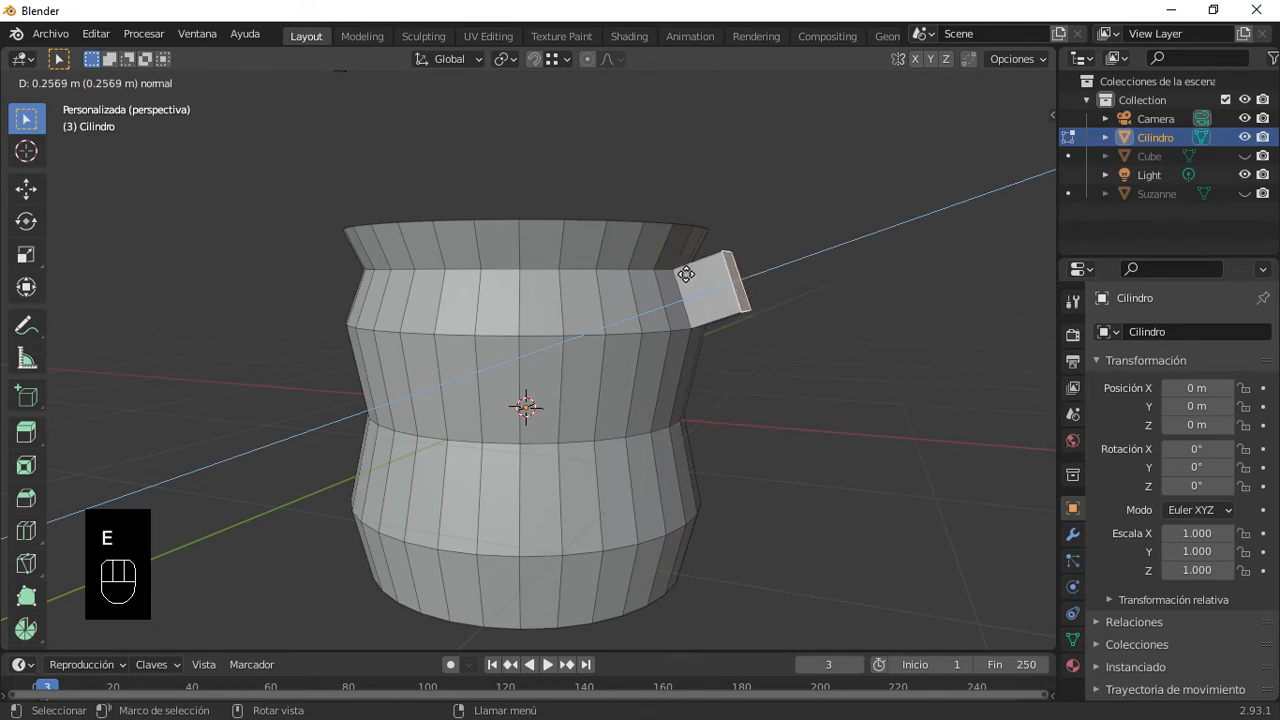
pyautogui.click(686, 273)
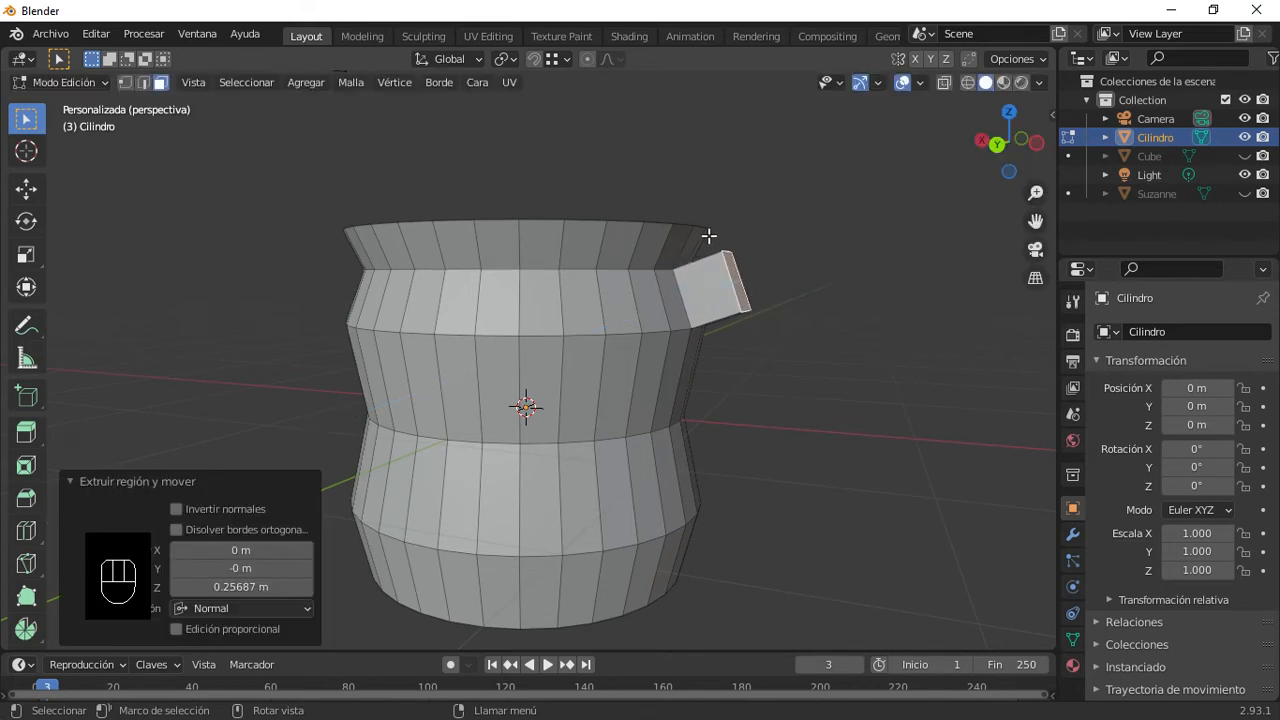
# Step: In the front orthographic view, extrude the handle's end face about 0.51 m outward and rotate it by about -46.8°
pyautogui.press('KP_3')
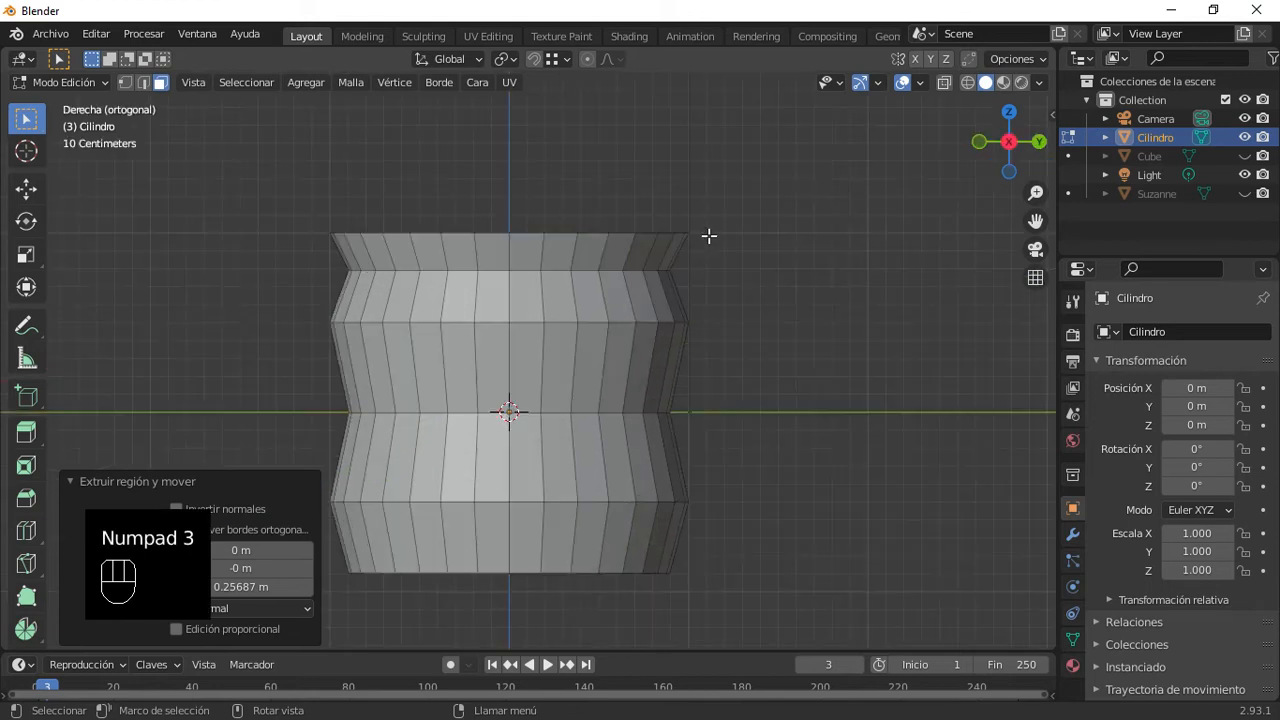
pyautogui.press('KP_1')
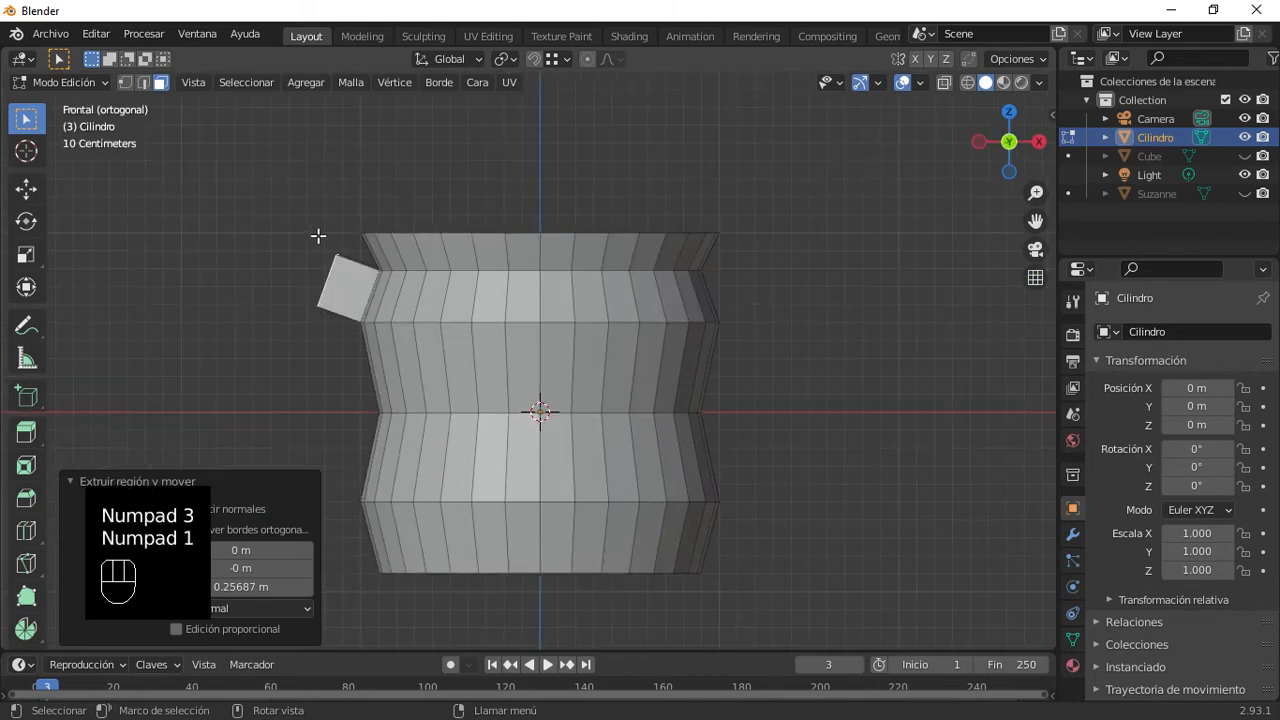
pyautogui.press('e')
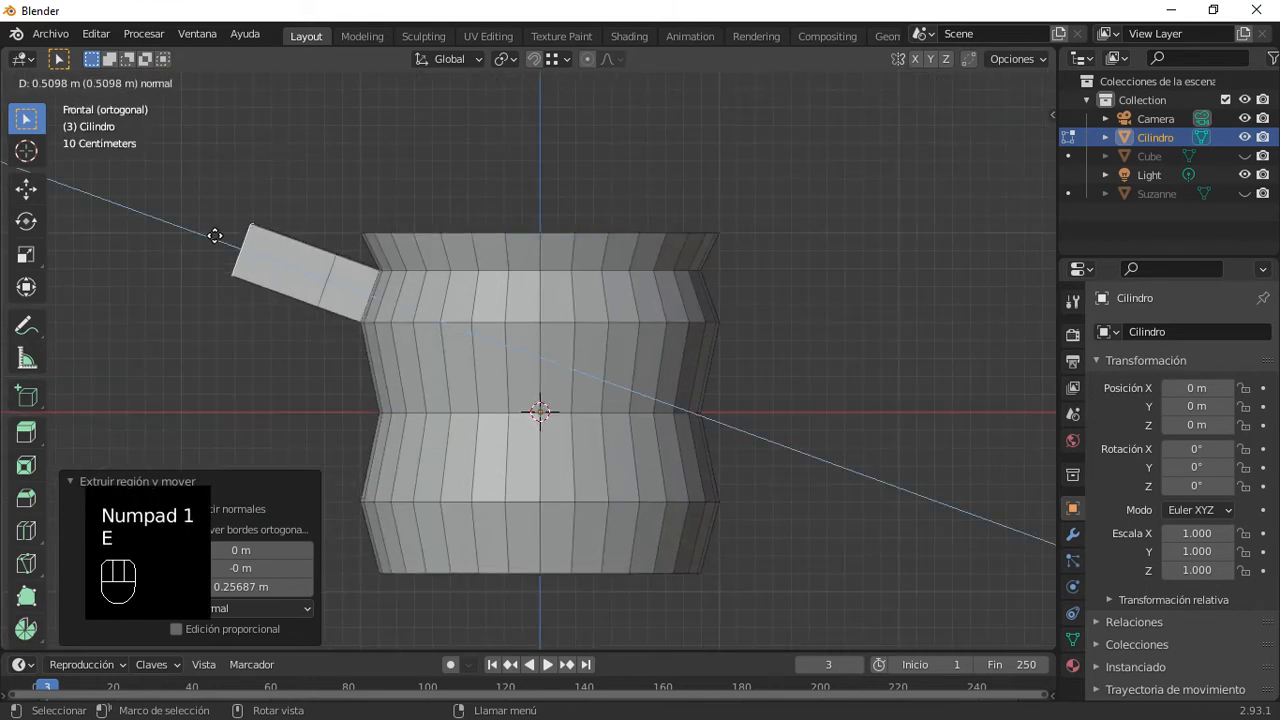
pyautogui.click(212, 230)
pyautogui.press('r')
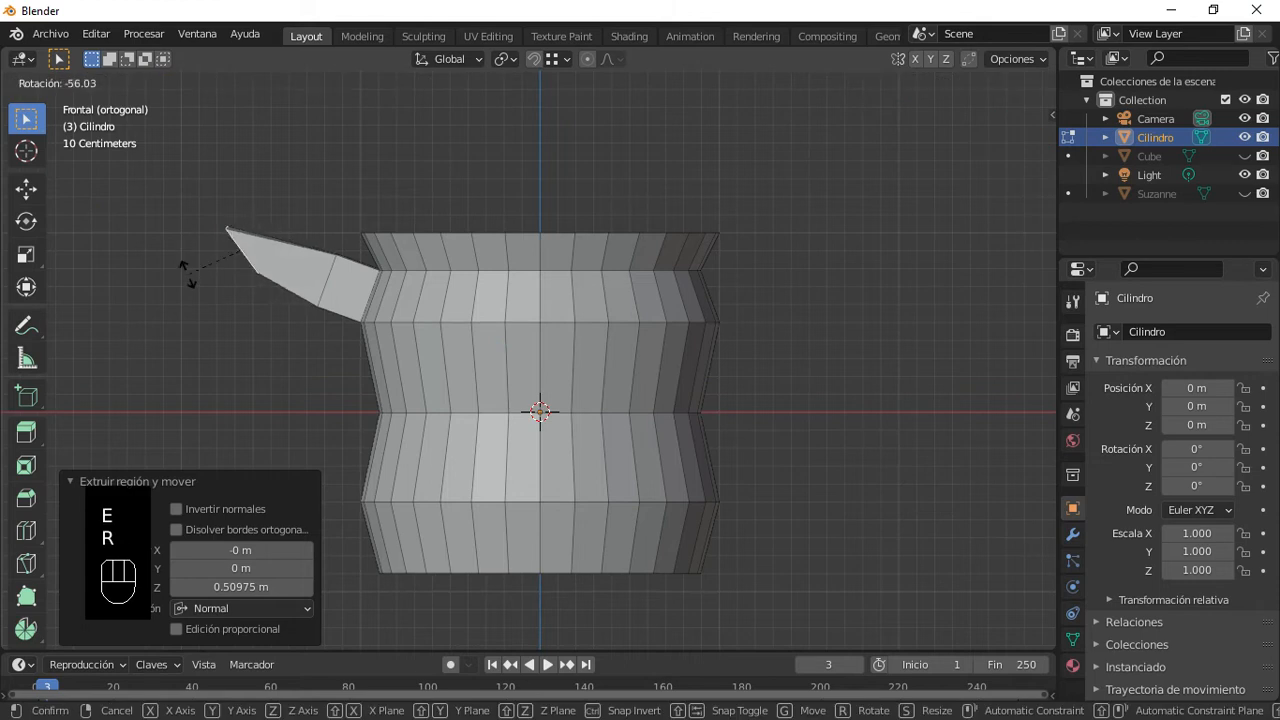
pyautogui.click(190, 300)
# Step: Extrude the handle's end face twice more along its normal, by about 0.39 m and 0.383 m
pyautogui.press('e')
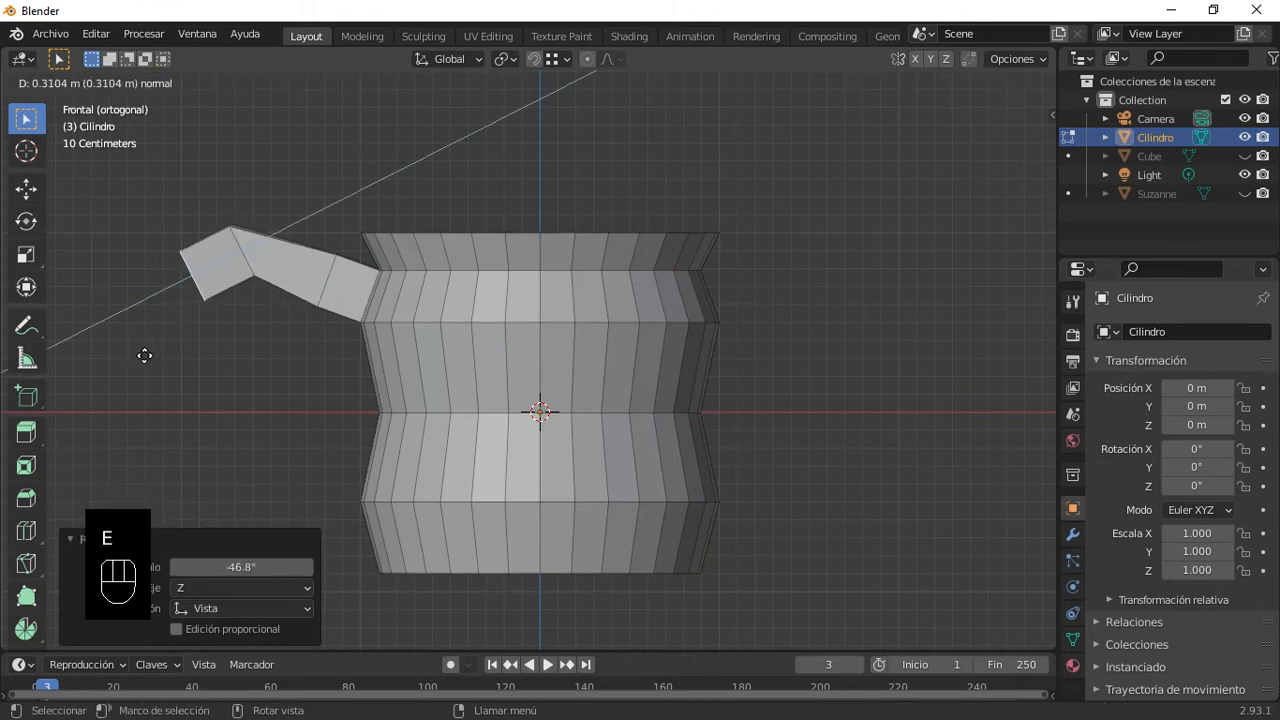
pyautogui.click(142, 357)
pyautogui.press('e')
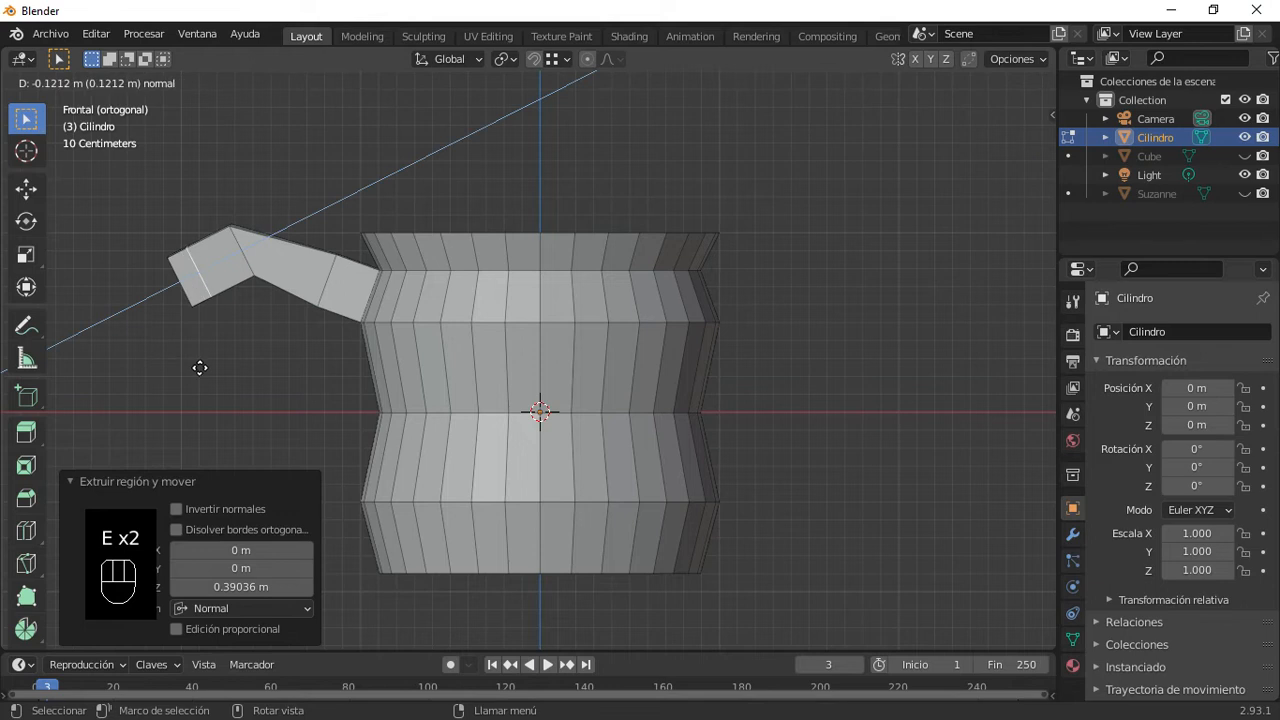
pyautogui.click(113, 384)
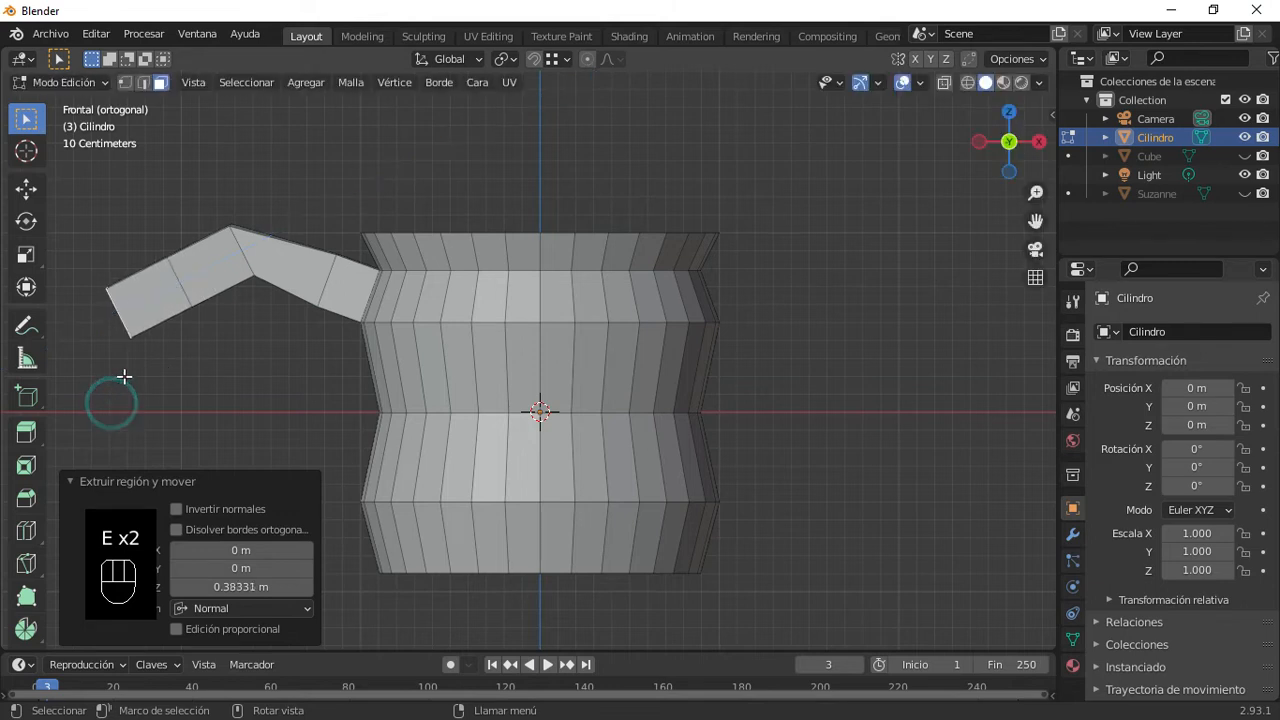
# Step: Rotate the handle's end face by about -46.9° and move it about 0.266 m in X and -0.475 m in Z
pyautogui.press('r')
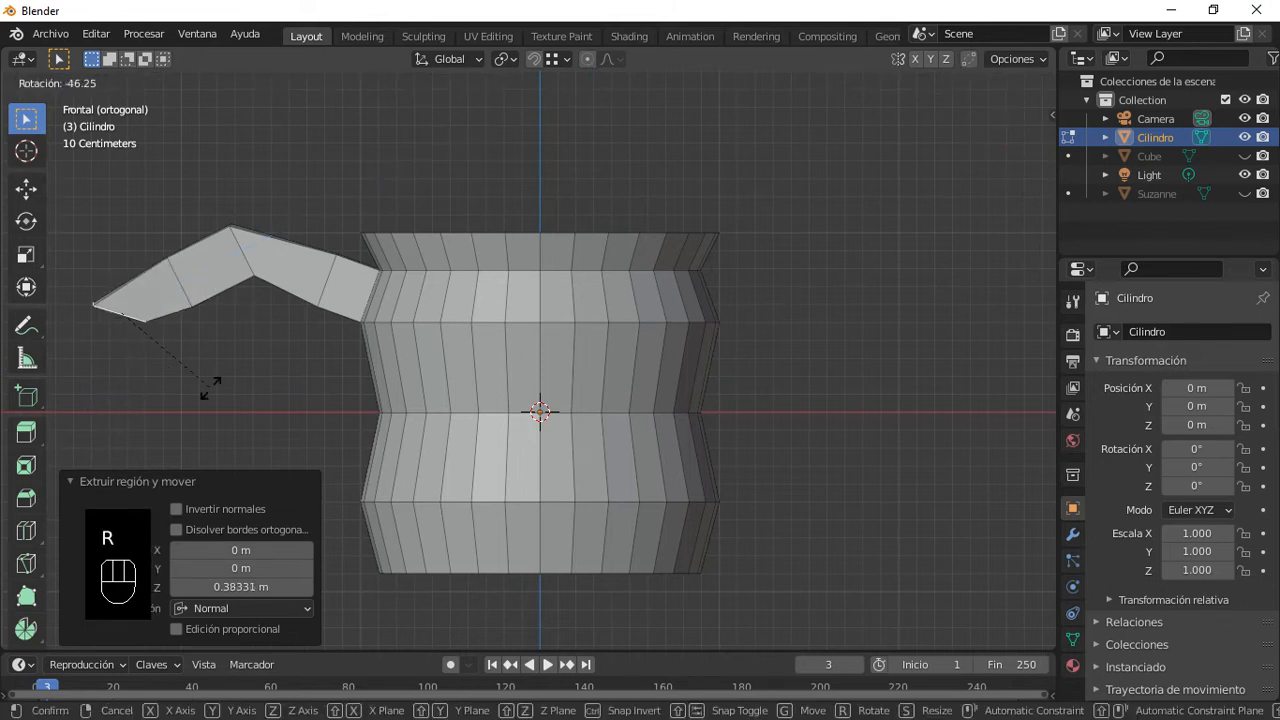
pyautogui.click(210, 386)
pyautogui.press('g')
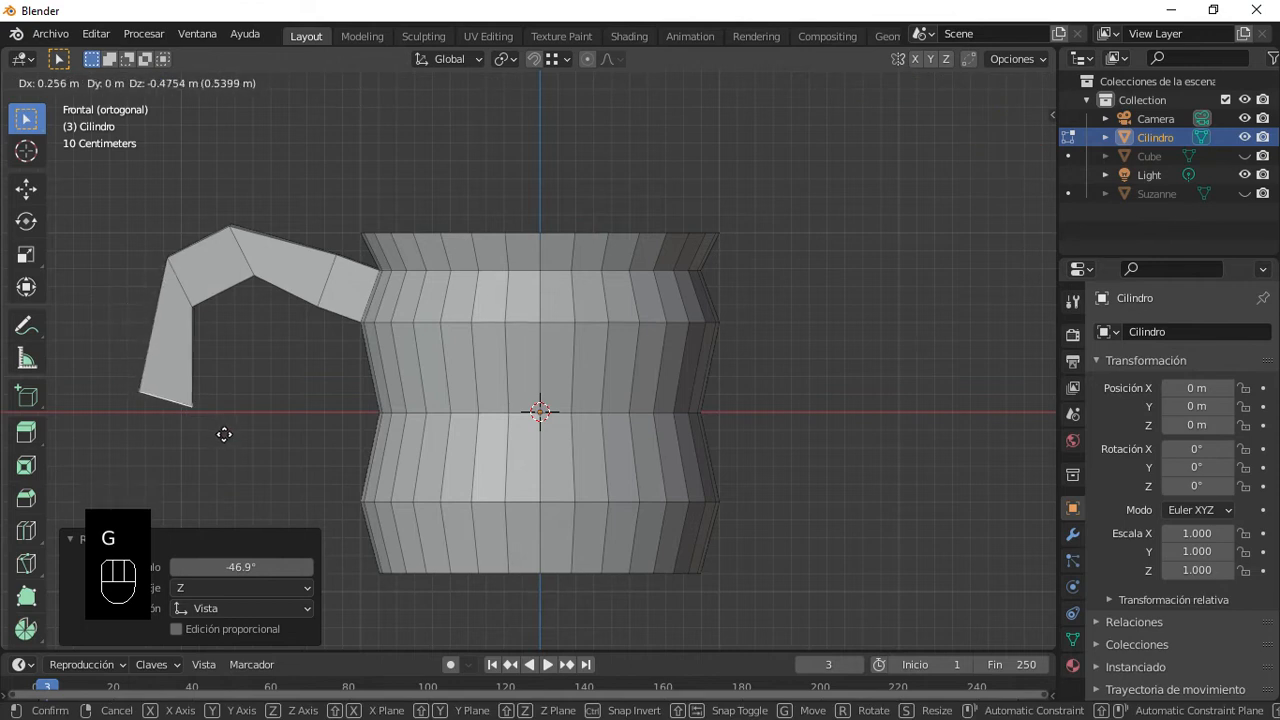
pyautogui.click(223, 434)
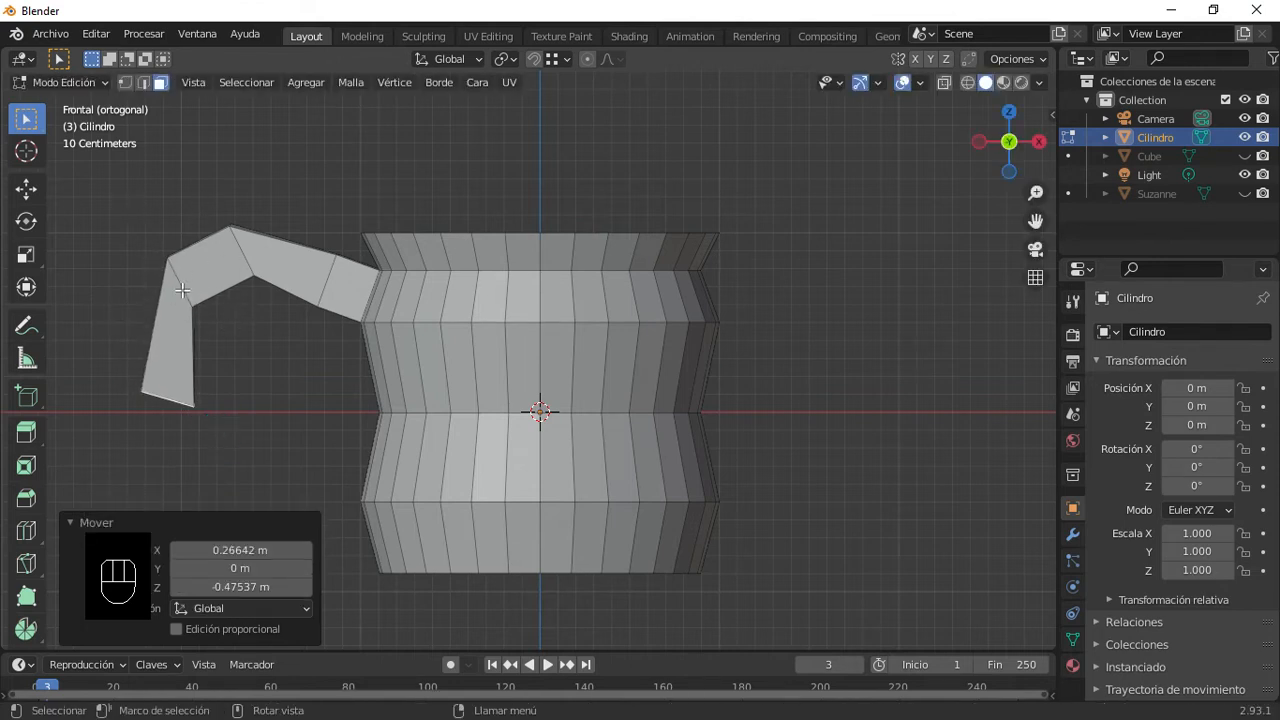
# Step: In edge selection, rotate the handle's outer bend loop by about -35.7° and its upper bend loop by about -23.1°
pyautogui.click(180, 289)
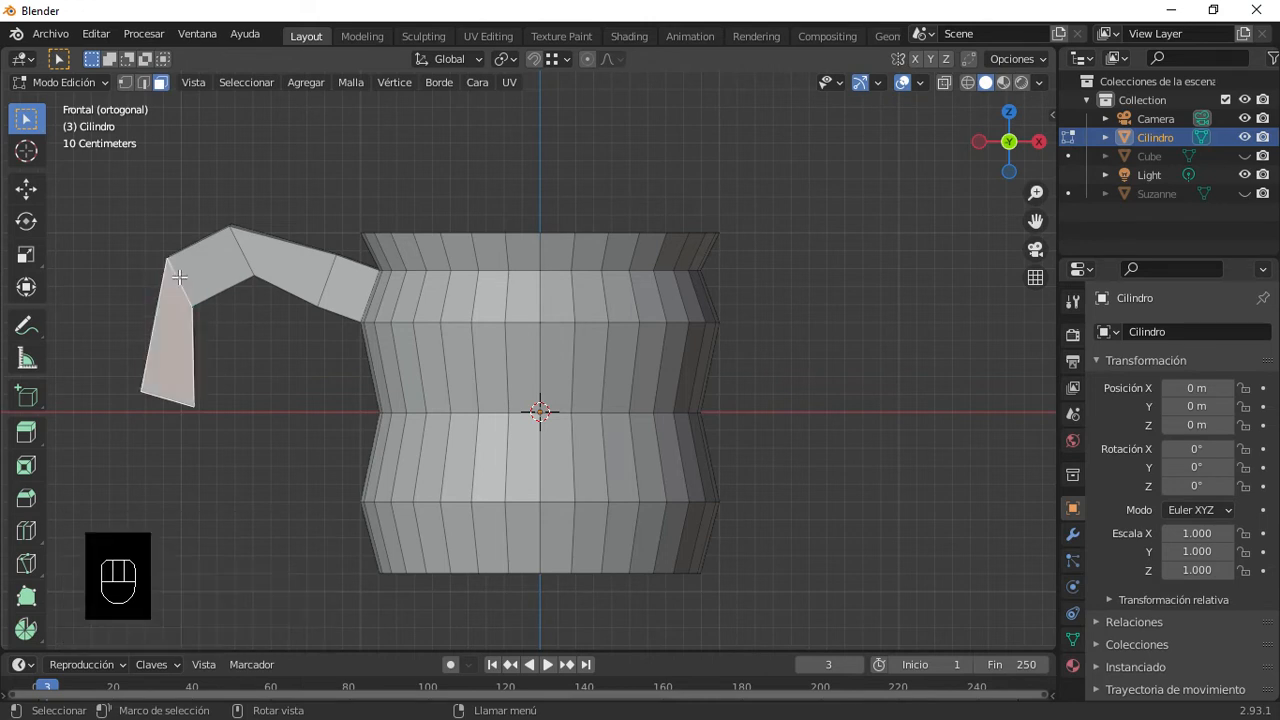
pyautogui.click(145, 85)
pyautogui.click(180, 284)
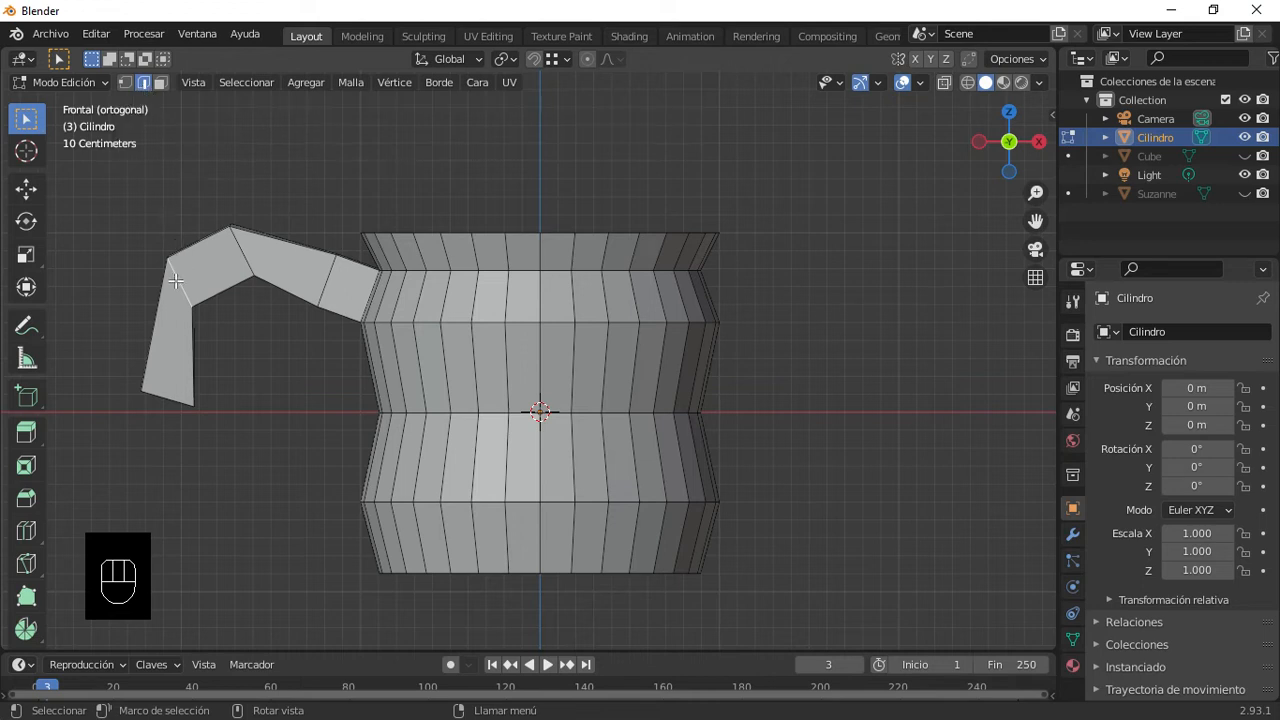
pyautogui.press('alt')
pyautogui.press('r')
pyautogui.click(149, 271)
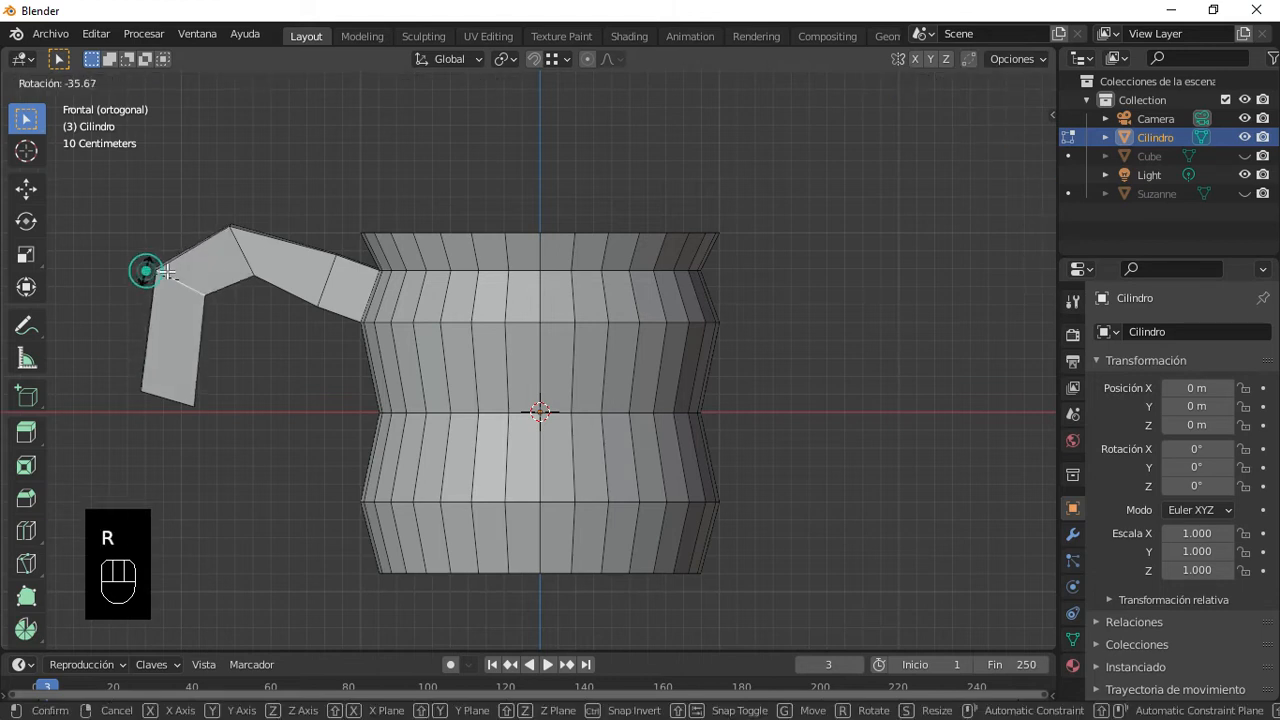
pyautogui.keyDown('alt'); pyautogui.click(246, 261); pyautogui.keyUp('alt')
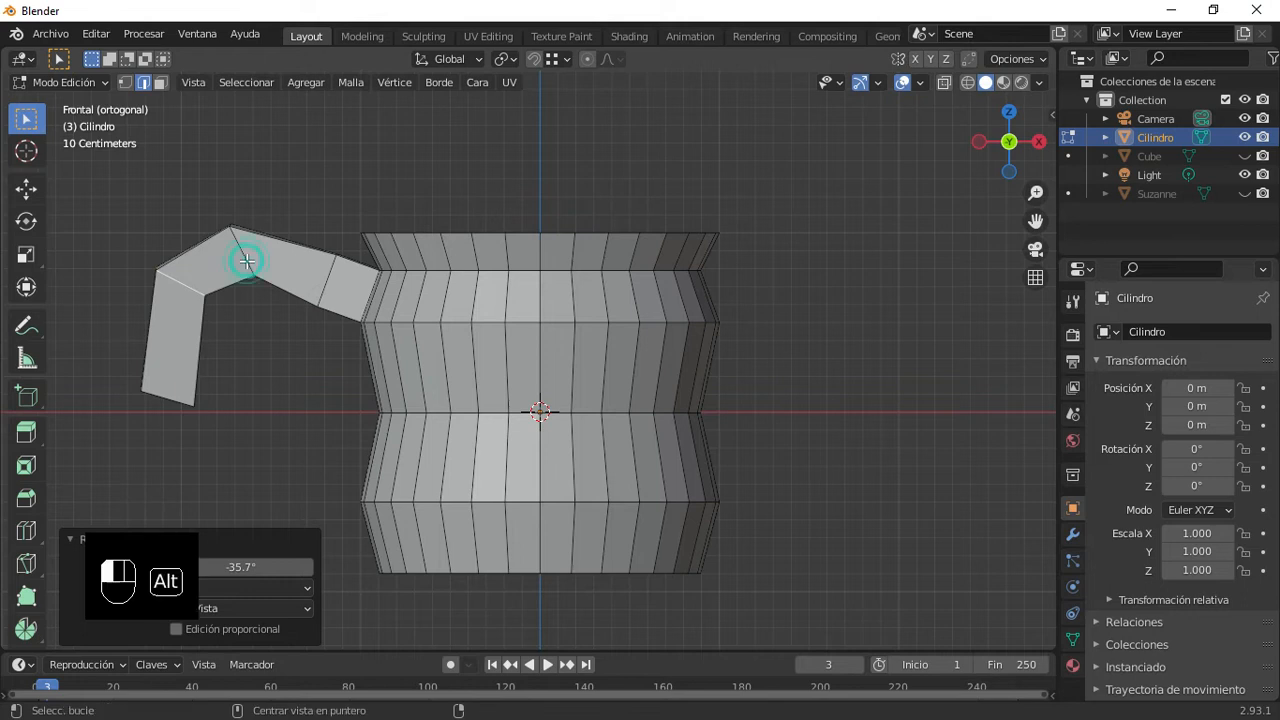
pyautogui.press('r')
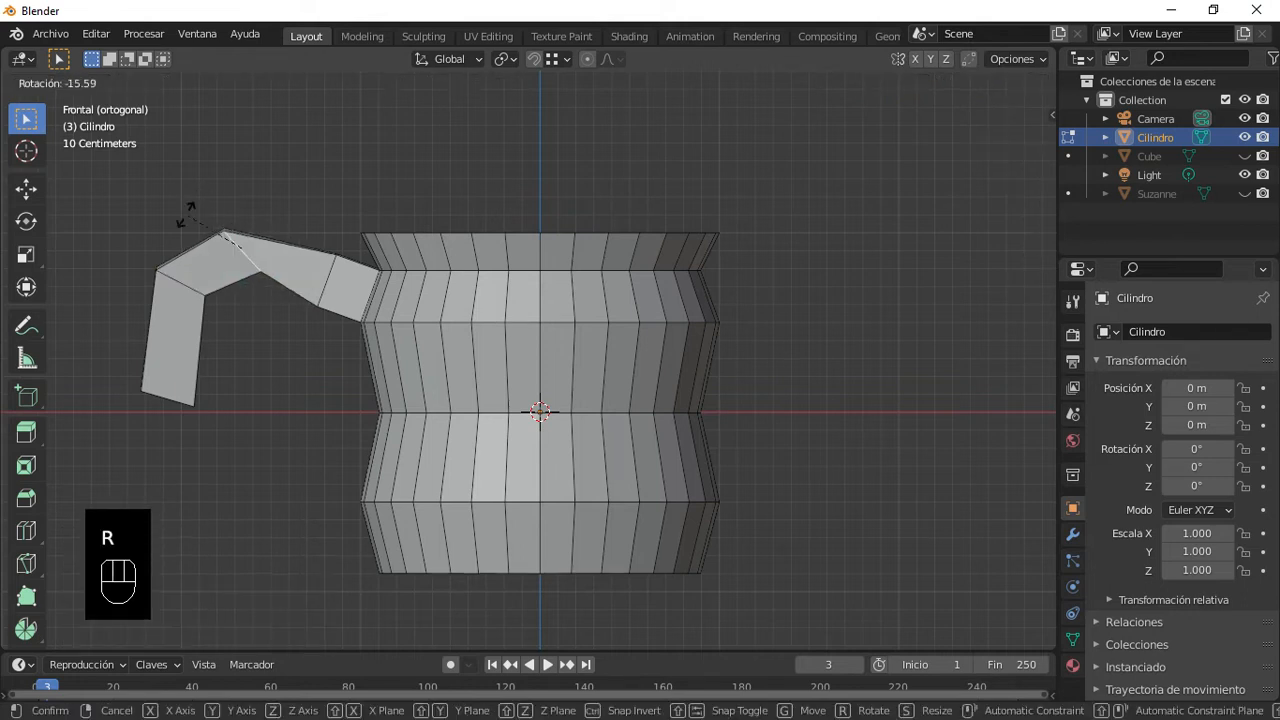
pyautogui.click(178, 242)
# Step: Move the outer bend loop about 0.089 m in X and -0.251 m in Z, and both bend loops together about -0.073 m and -0.293 m
pyautogui.keyDown('alt'); pyautogui.click(181, 285); pyautogui.keyUp('alt')
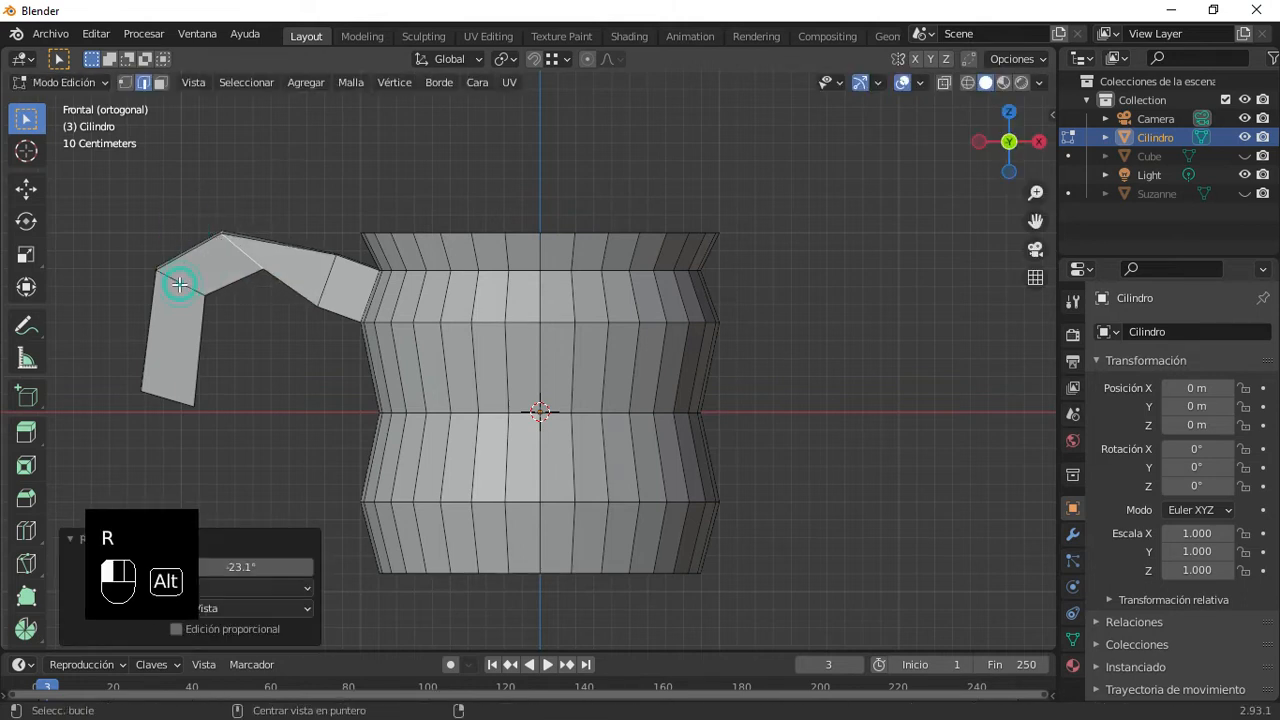
pyautogui.press('g')
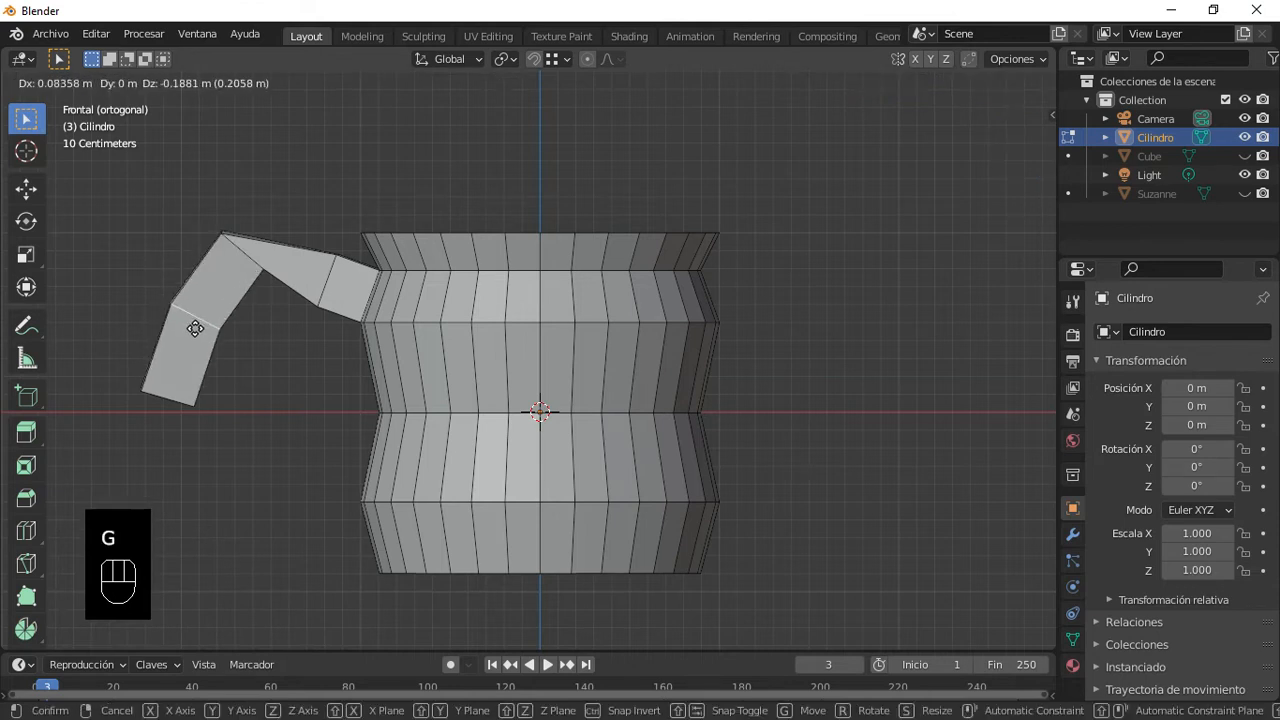
pyautogui.click(195, 326)
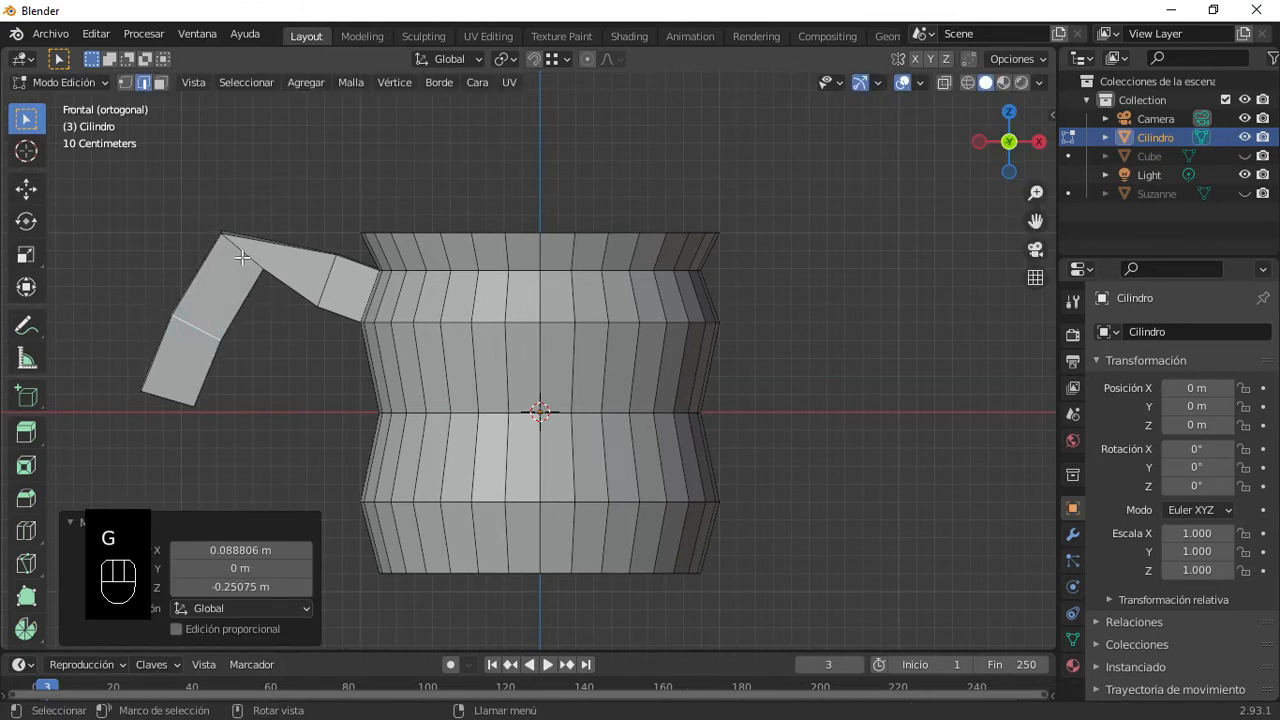
pyautogui.keyDown('alt'); pyautogui.keyDown('shift'); pyautogui.click(240, 257); pyautogui.keyUp('shift'); pyautogui.keyUp('alt')
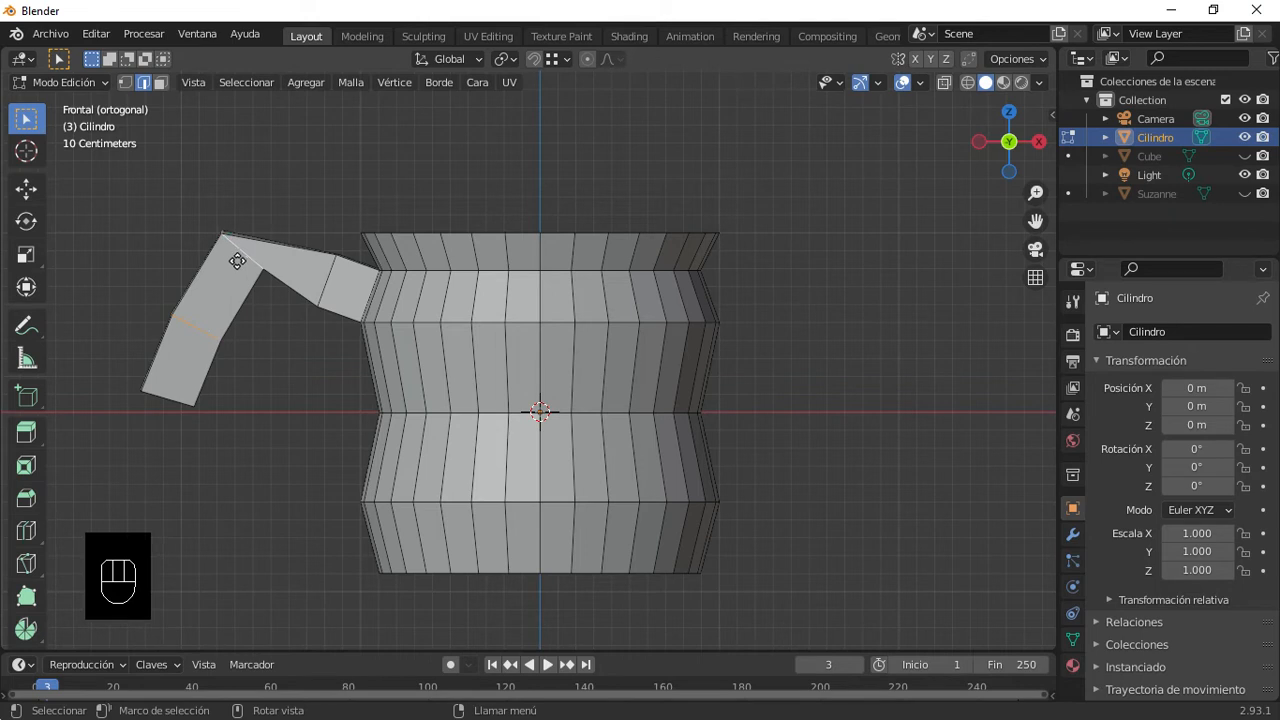
pyautogui.press('g')
pyautogui.click(225, 310)
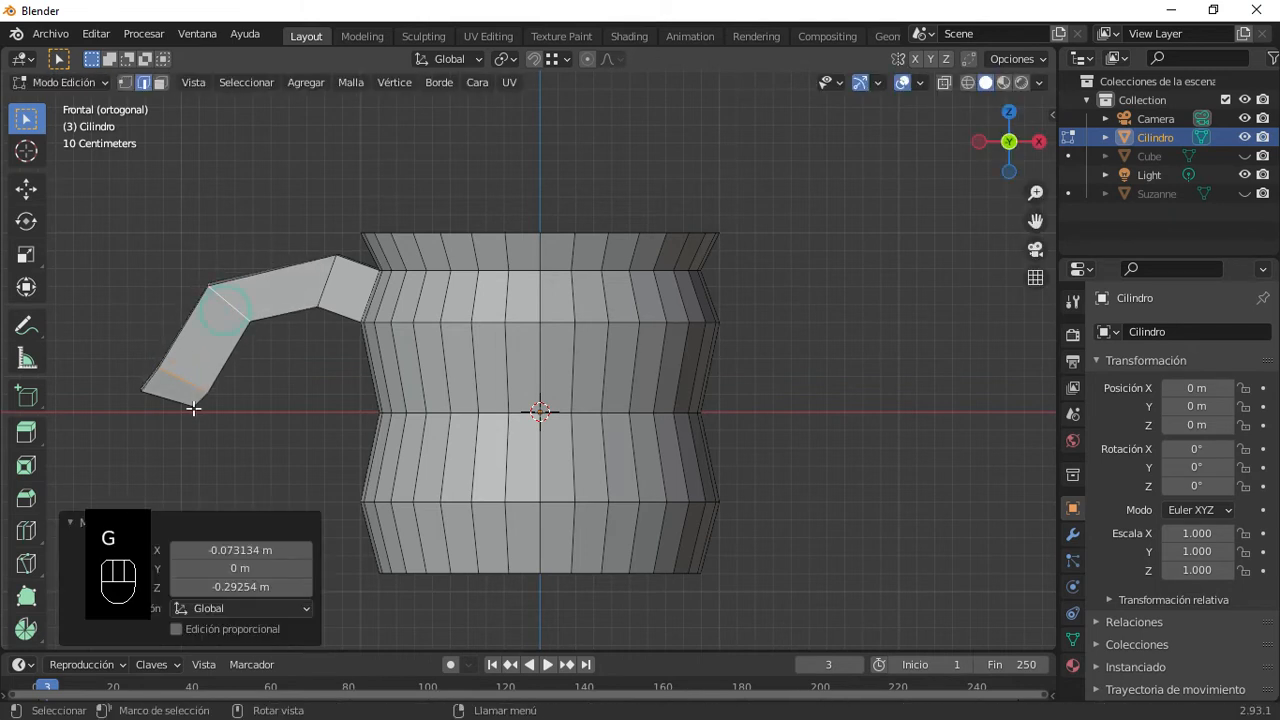
pyautogui.keyDown('alt'); pyautogui.click(173, 400); pyautogui.keyUp('alt')
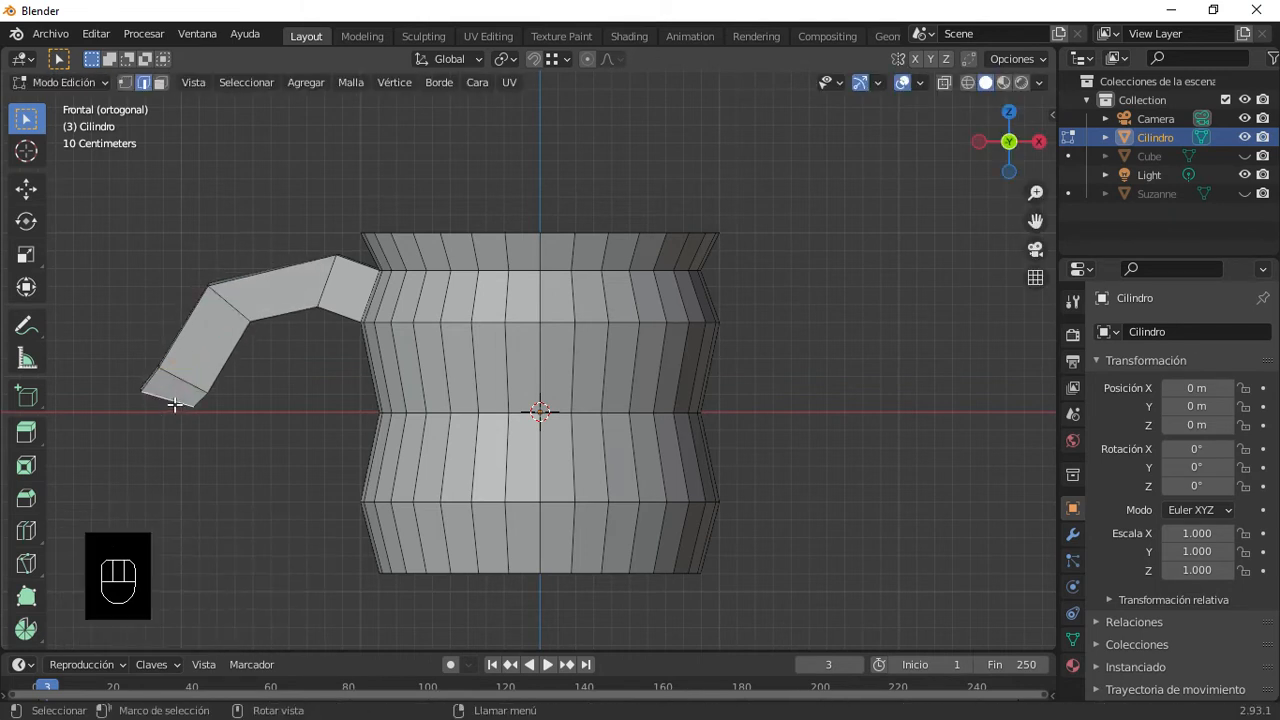
pyautogui.press('g')
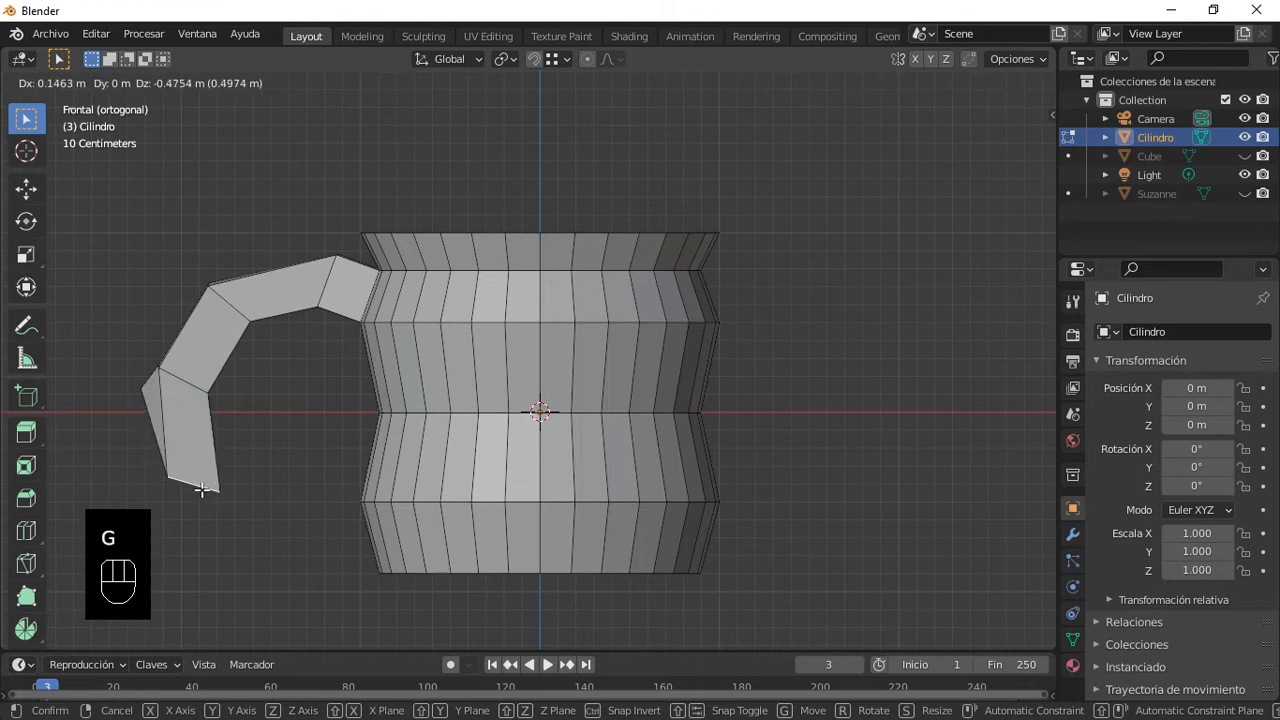
pyautogui.rightClick(183, 451)
pyautogui.keyDown('alt'); pyautogui.click(157, 396); pyautogui.keyUp('alt')
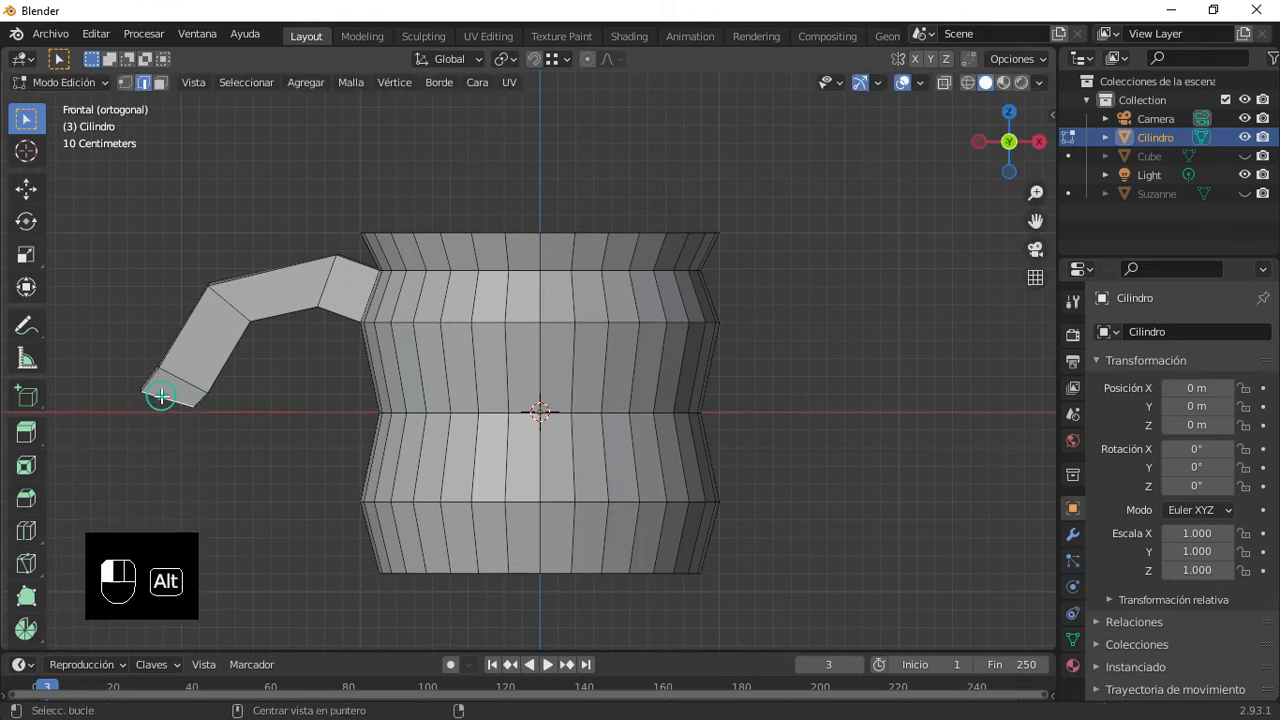
pyautogui.press('g')
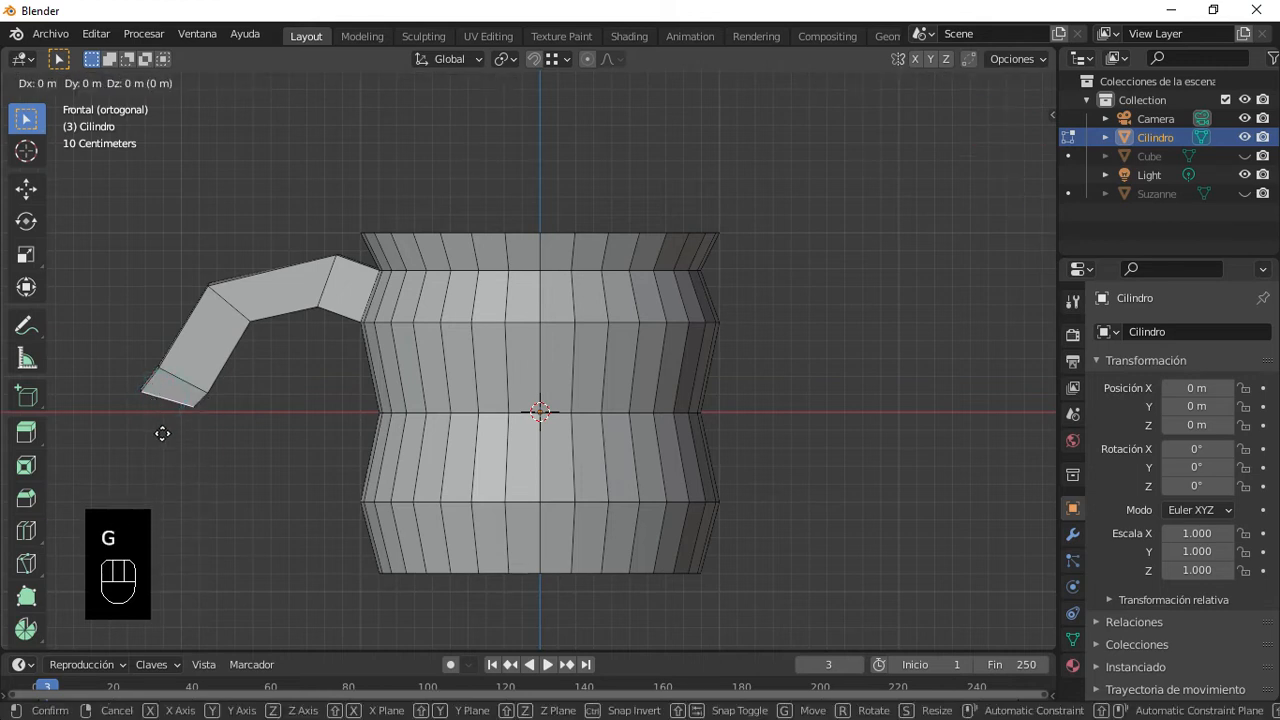
pyautogui.rightClick(140, 414)
pyautogui.moveTo(152, 411); pyautogui.dragTo(198, 426, button='middle')
pyautogui.keyDown('alt'); pyautogui.click(213, 446); pyautogui.keyUp('alt')
pyautogui.keyDown('alt'); pyautogui.click(266, 451); pyautogui.keyUp('alt')
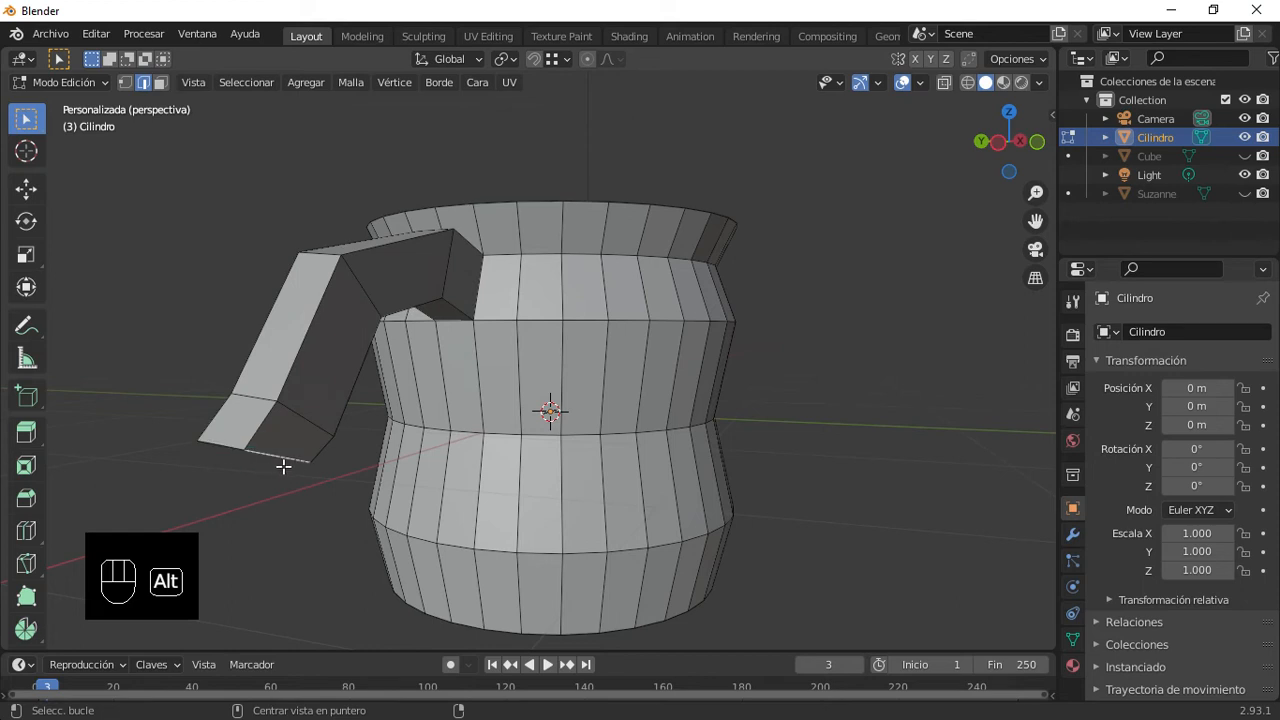
# Step: In face selection, move the handle's end face about 0.298 m in X and -0.465 m in Z
pyautogui.moveTo(251, 443); pyautogui.dragTo(246, 300, button='middle')
pyautogui.click(240, 297)
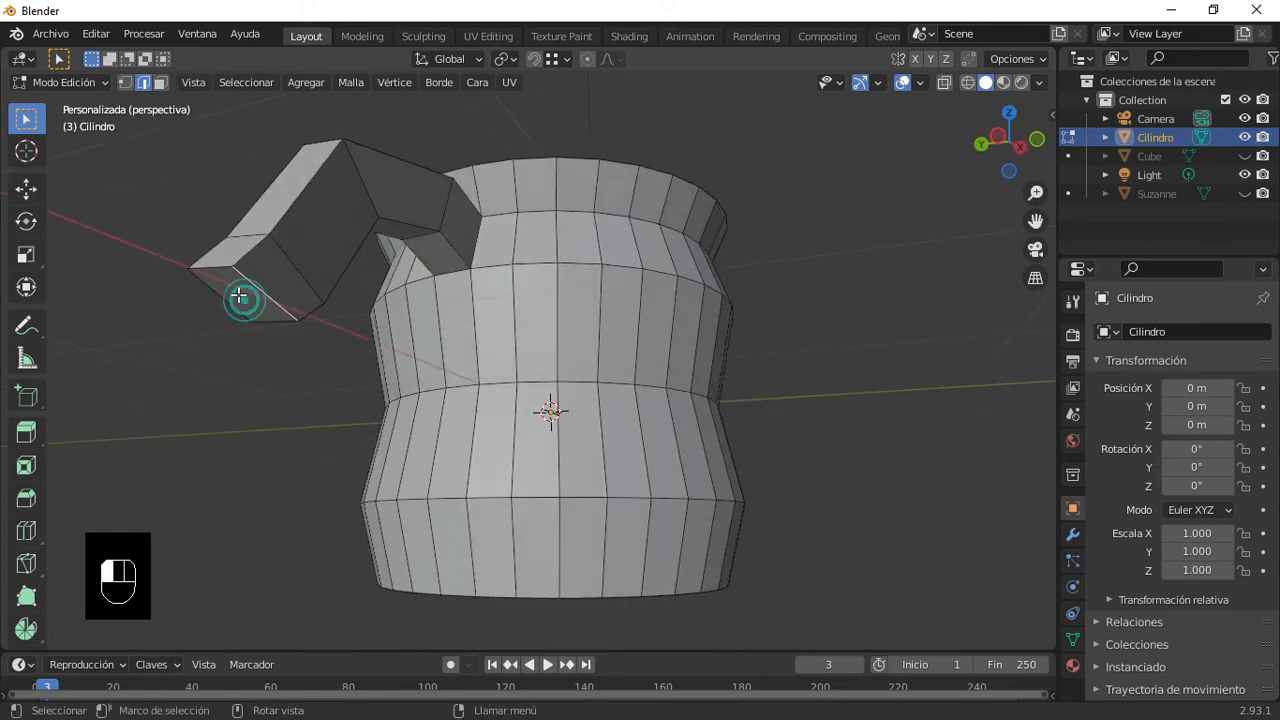
pyautogui.click(160, 82)
pyautogui.click(240, 292)
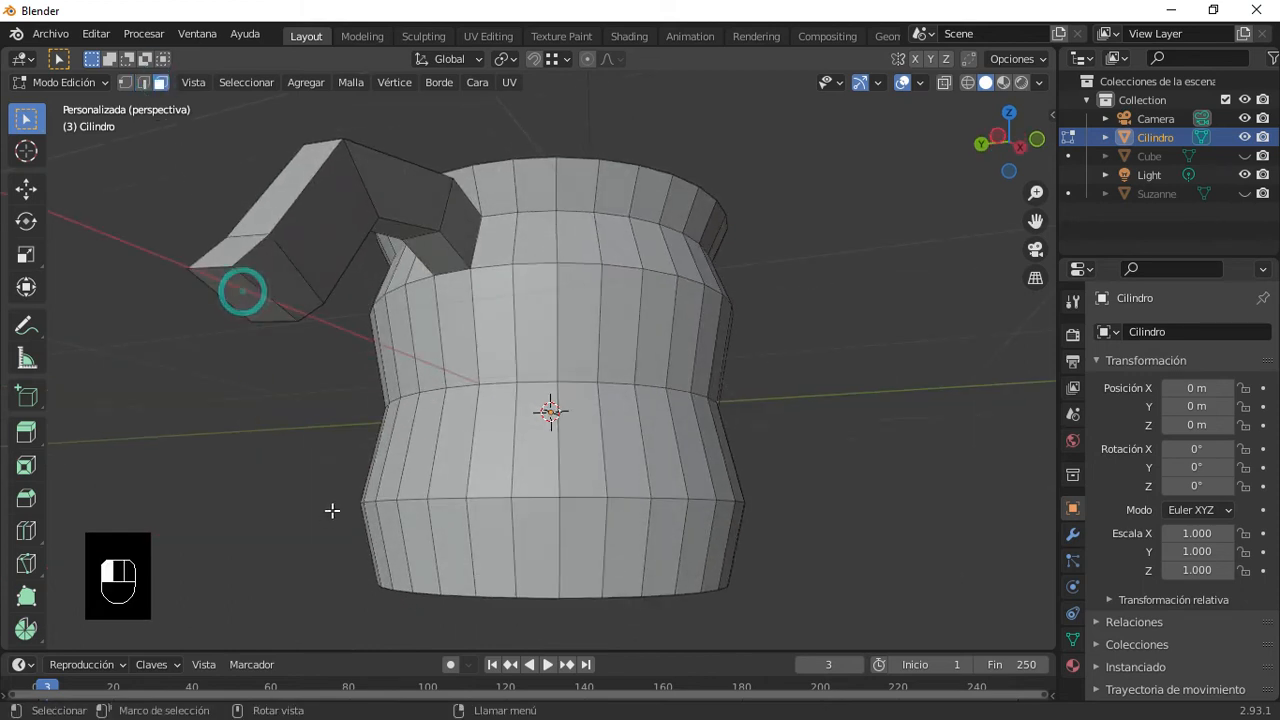
pyautogui.press('KP_1')
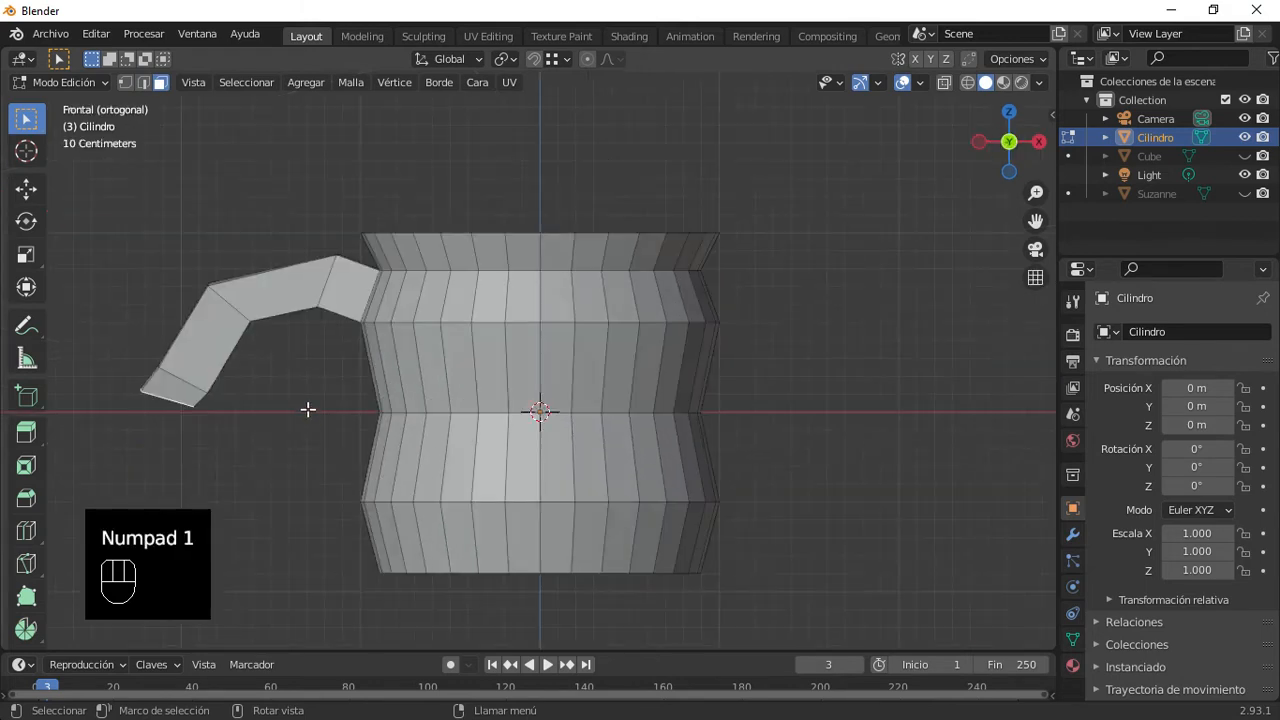
pyautogui.press('g')
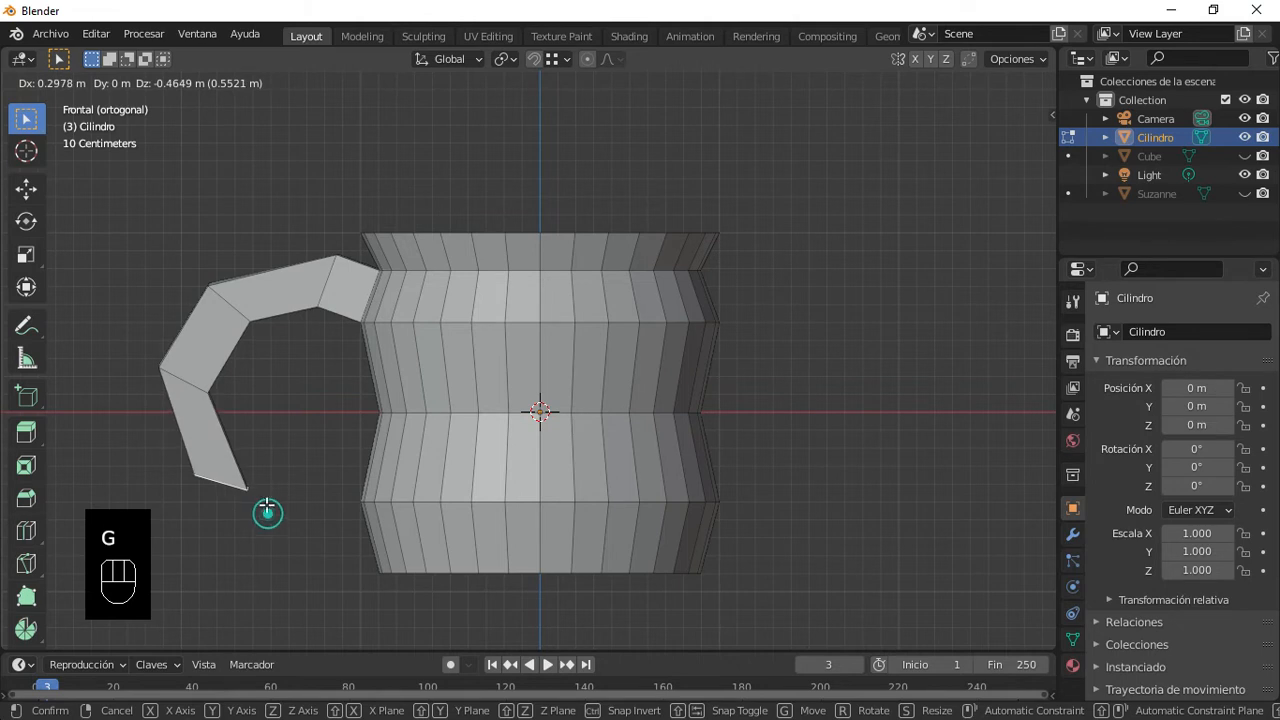
pyautogui.click(268, 514)
# Step: Rotate the handle's end face by about -88.5° and move it about 0.387 m in X and -0.052 m in Z
pyautogui.press('r')
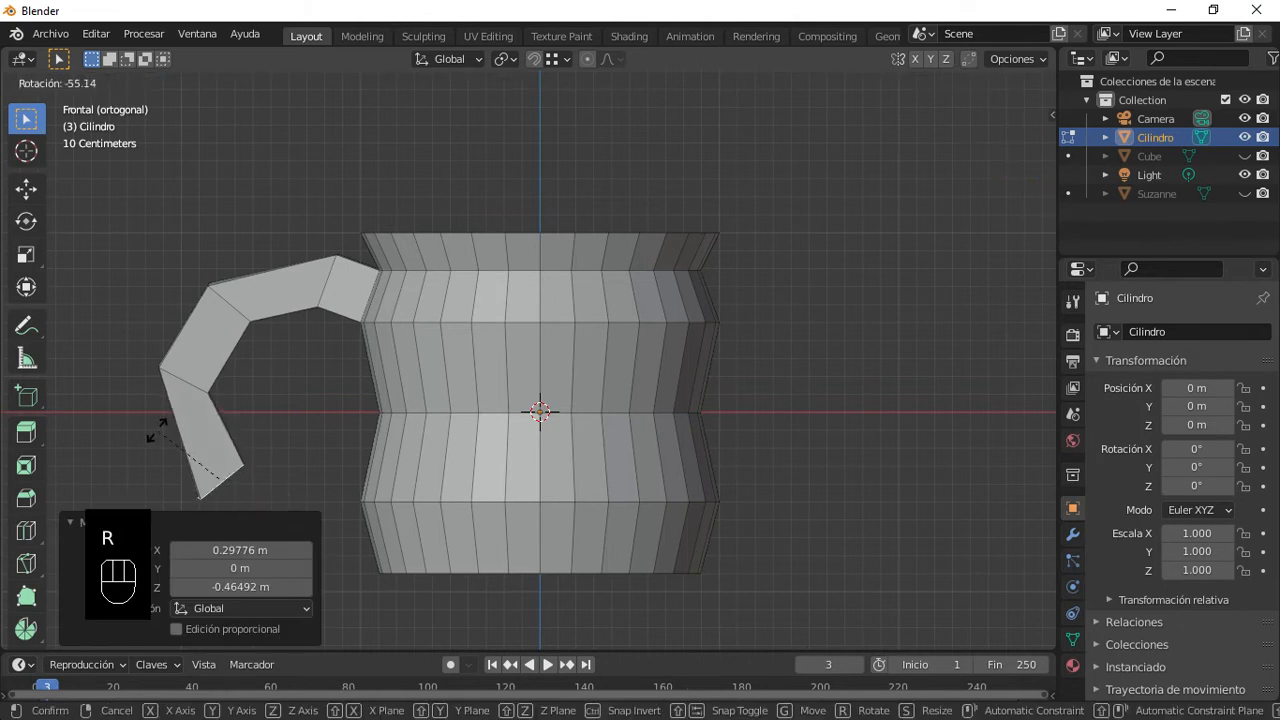
pyautogui.click(154, 473)
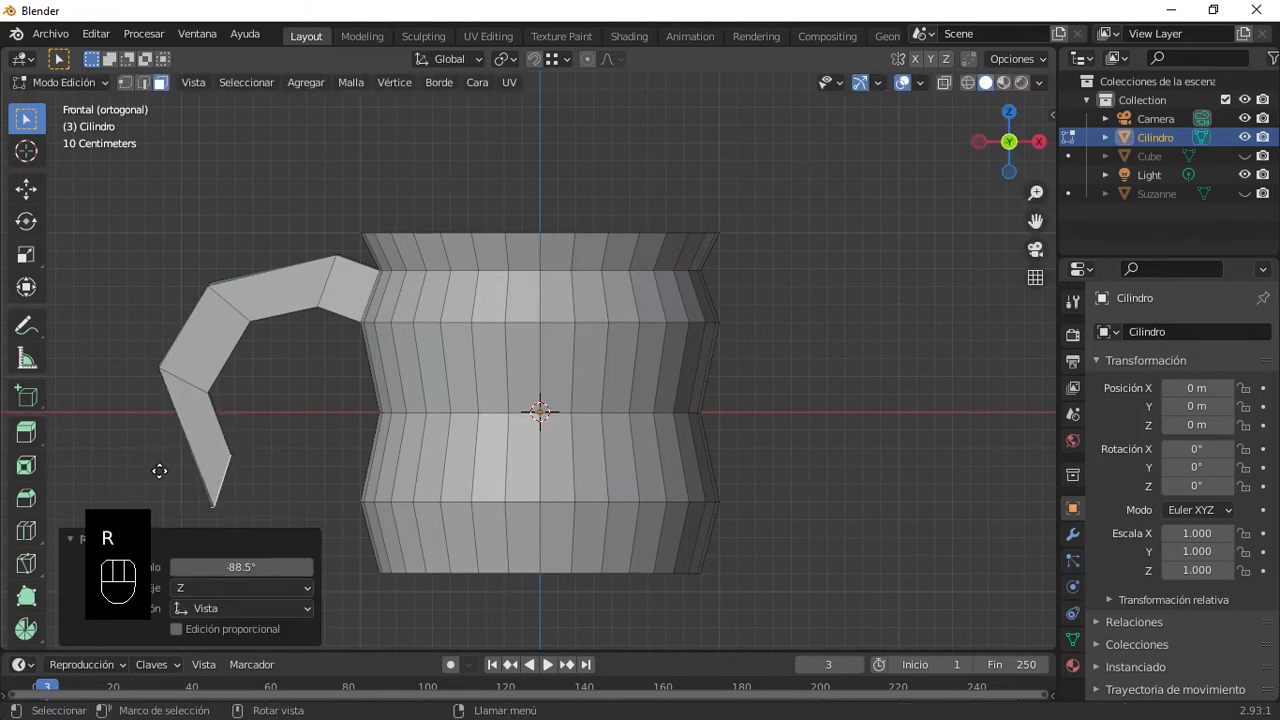
pyautogui.press('g')
pyautogui.click(228, 481)
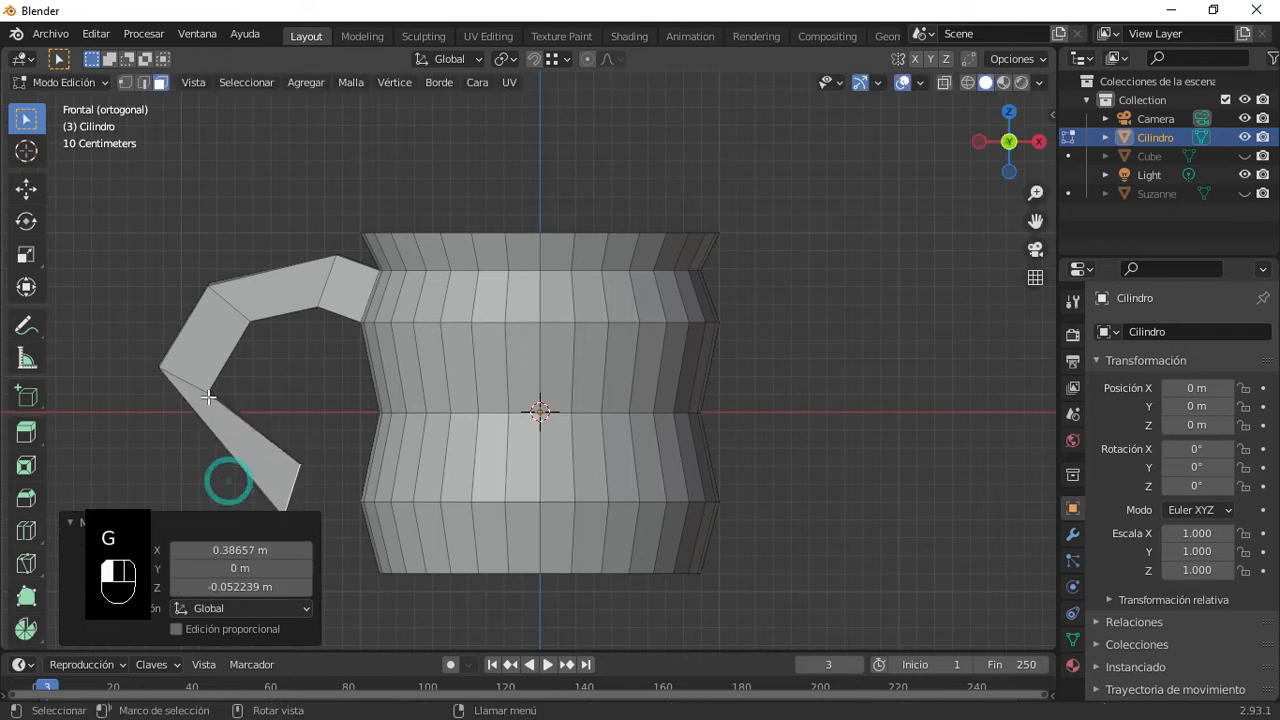
# Step: In edge selection, rotate the edge loop at the handle's lower bend by about -51.7°
pyautogui.keyDown('alt'); pyautogui.click(187, 383); pyautogui.keyUp('alt')
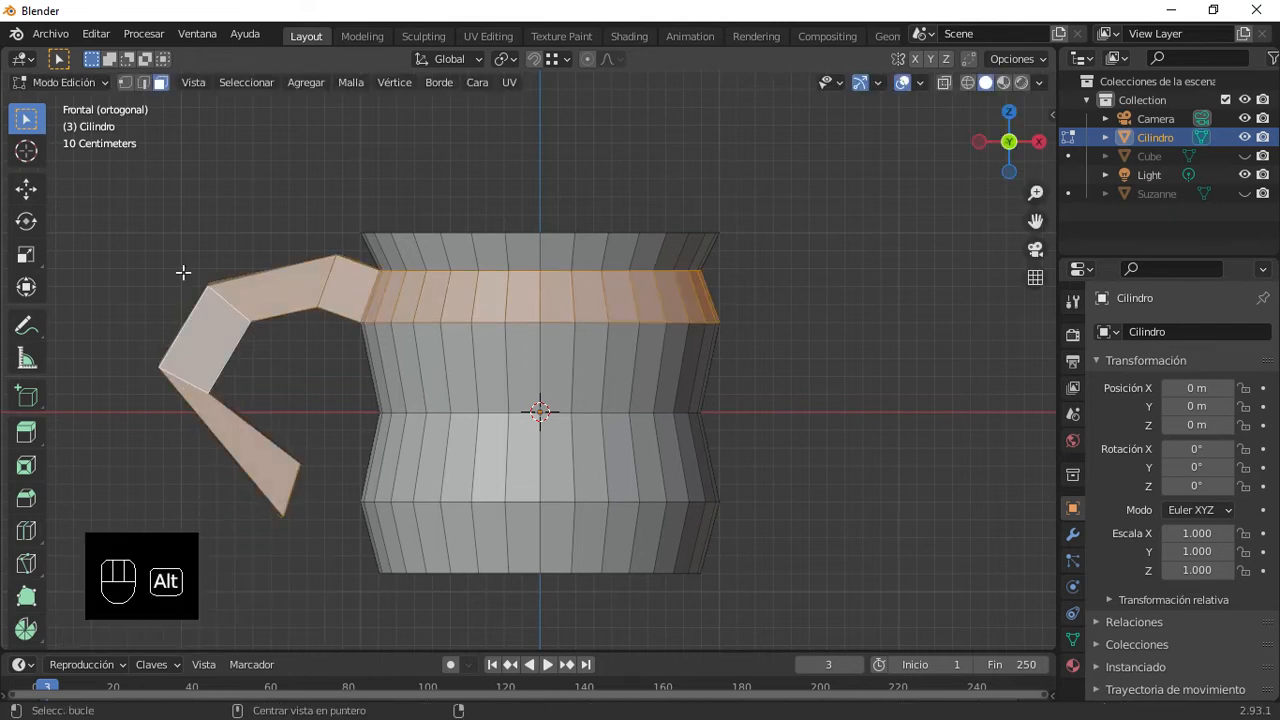
pyautogui.keyDown('alt'); pyautogui.click(192, 384); pyautogui.keyUp('alt')
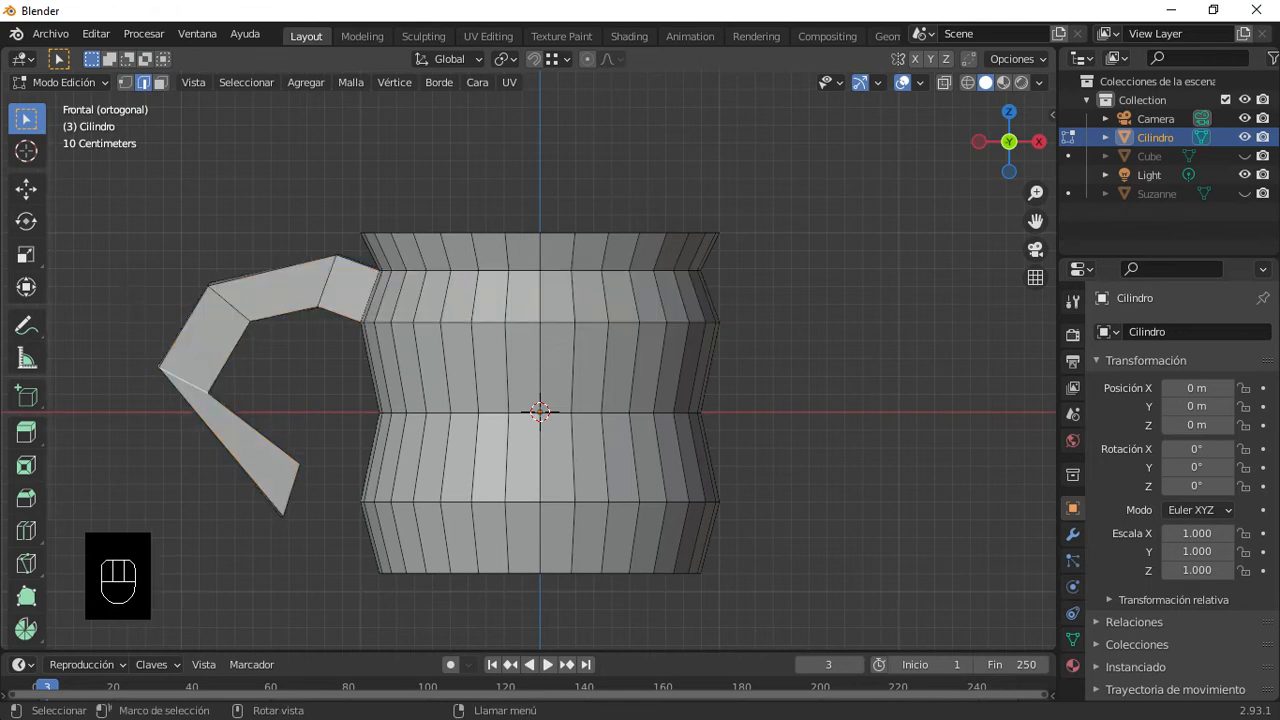
pyautogui.press('r')
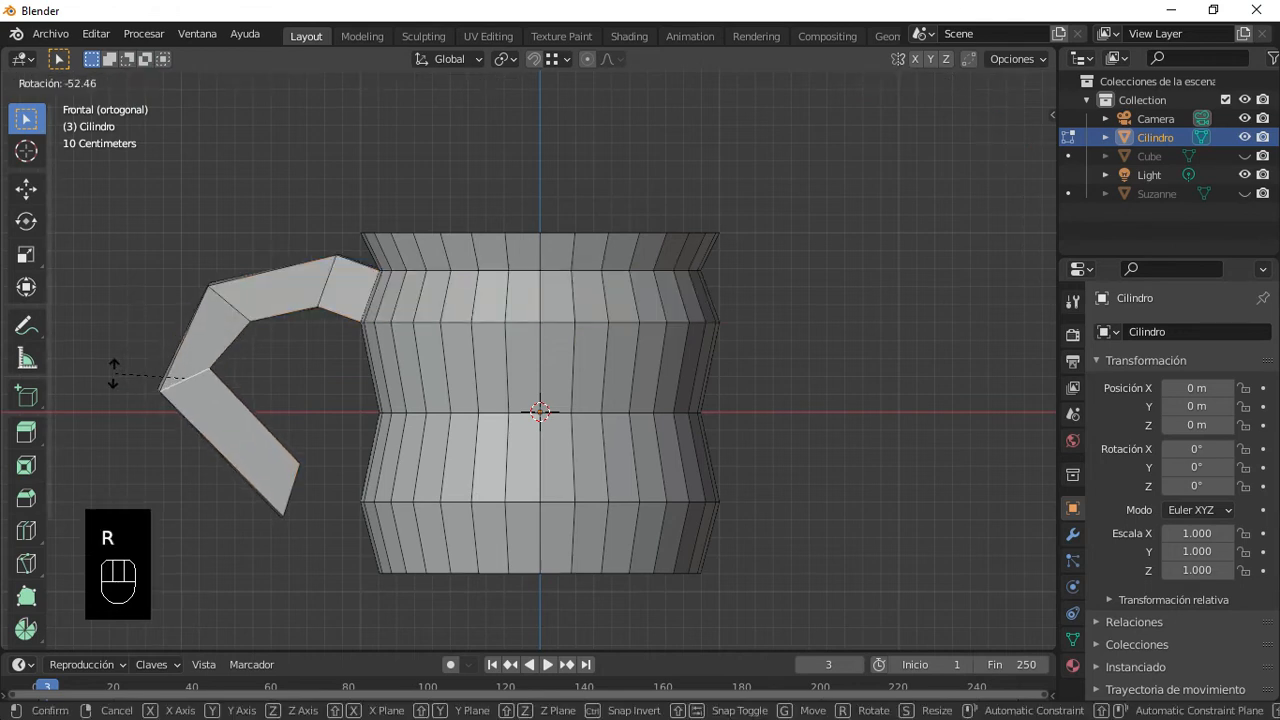
pyautogui.click(113, 372)
# Step: In face selection, move the handle's end face up about 0.249 m along Z
pyautogui.moveTo(523, 296); pyautogui.dragTo(850, 313, button='middle')
pyautogui.moveTo(730, 390); pyautogui.dragTo(377, 478, button='middle')
pyautogui.scroll(-1, 377, 478)
pyautogui.scroll(2, 377, 478)
pyautogui.keyDown('shift'); pyautogui.moveTo(308, 521); pyautogui.dragTo(398, 448, button='middle'); pyautogui.keyUp('shift')
pyautogui.moveTo(529, 424); pyautogui.dragTo(748, 442, button='middle')
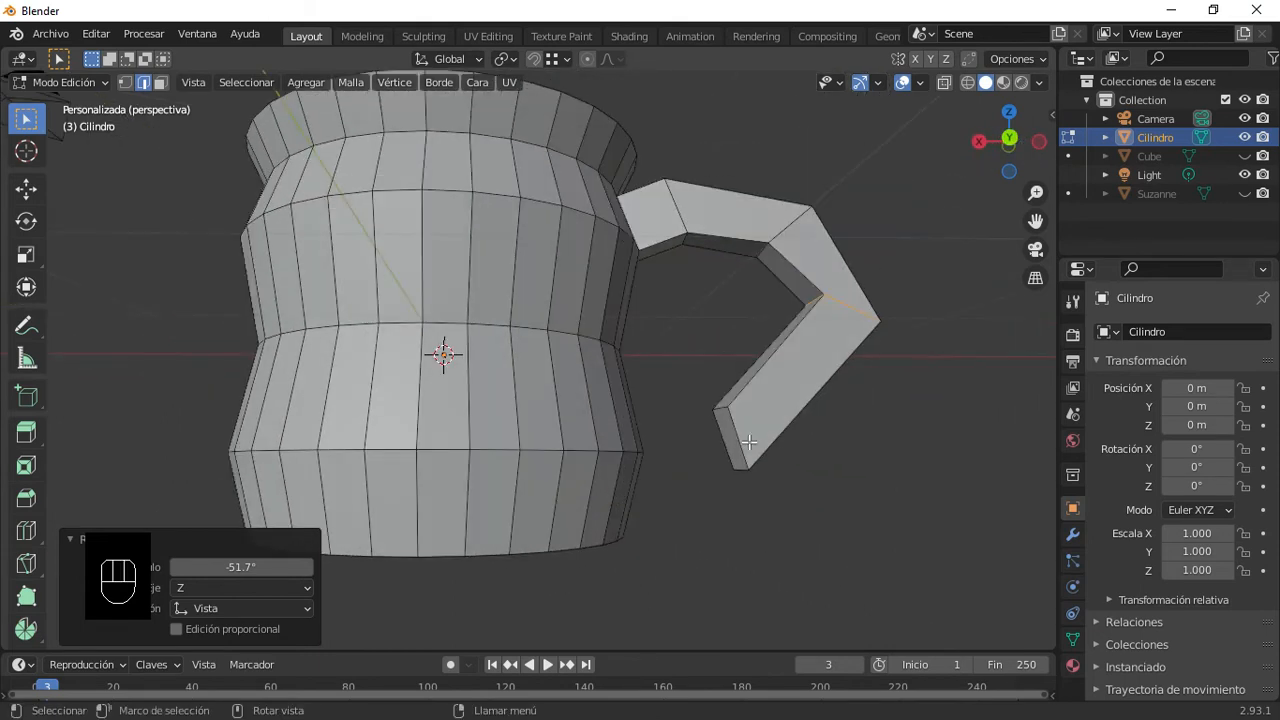
pyautogui.scroll(2, 748, 442)
pyautogui.click(160, 82)
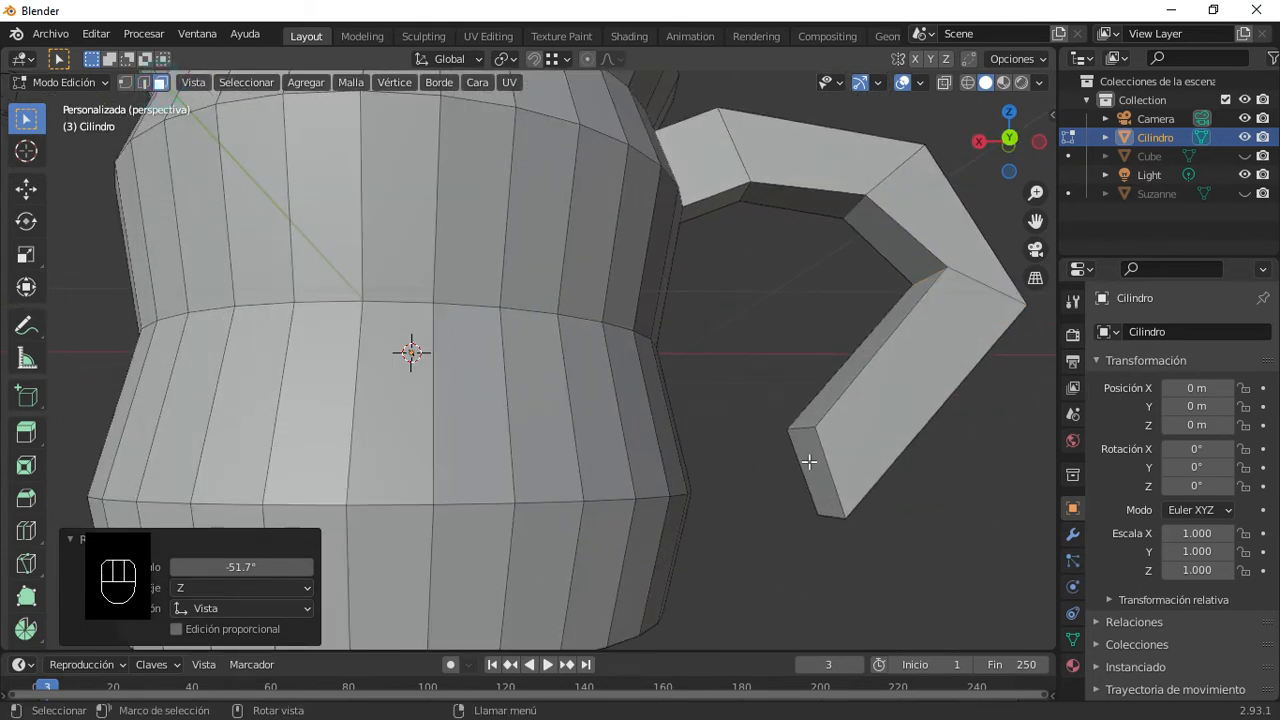
pyautogui.click(808, 462)
pyautogui.press('g')
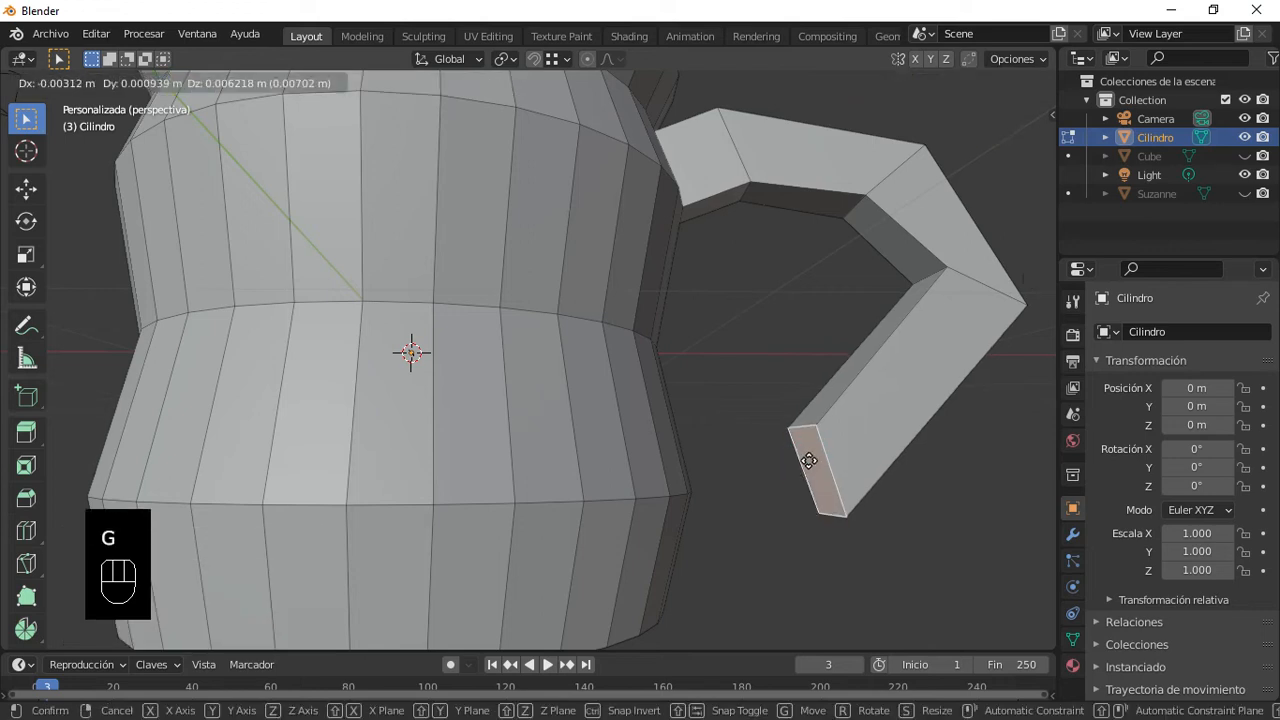
pyautogui.press('z')
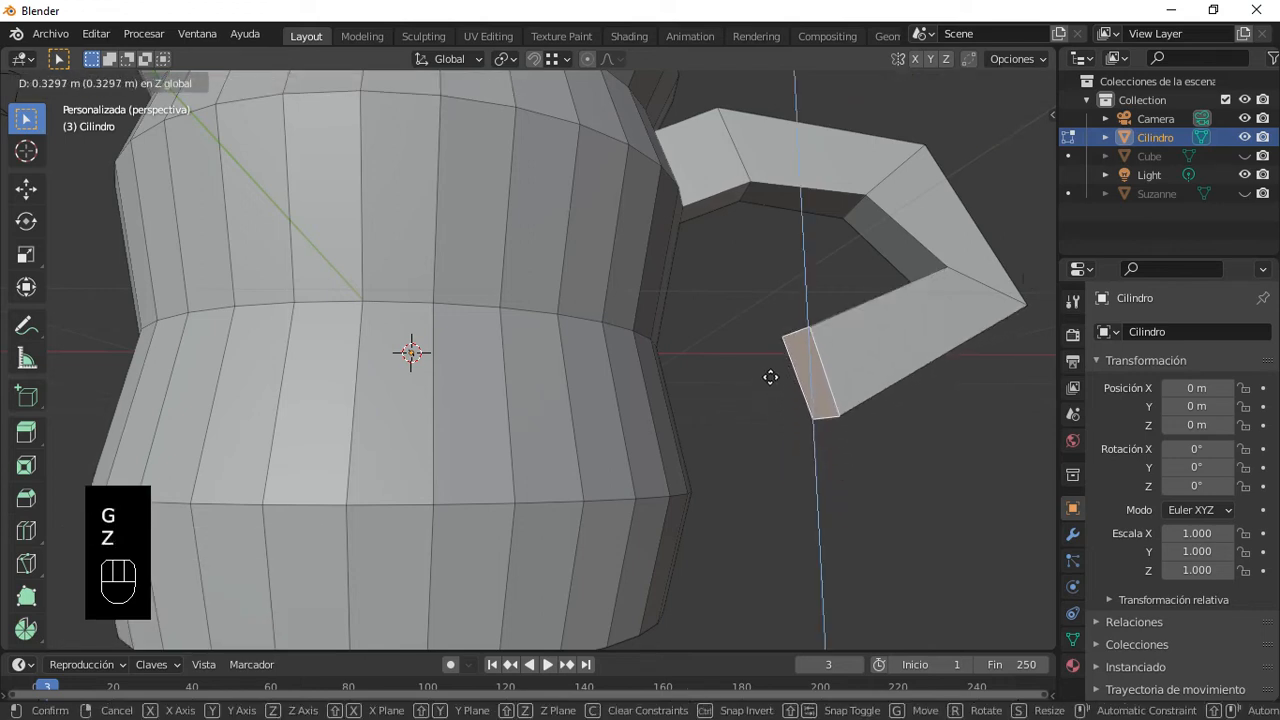
pyautogui.click(770, 388)
# Step: Delete the mug body face opposite the handle's free end, in the band just below the waist
pyautogui.moveTo(766, 386); pyautogui.dragTo(541, 451, button='middle')
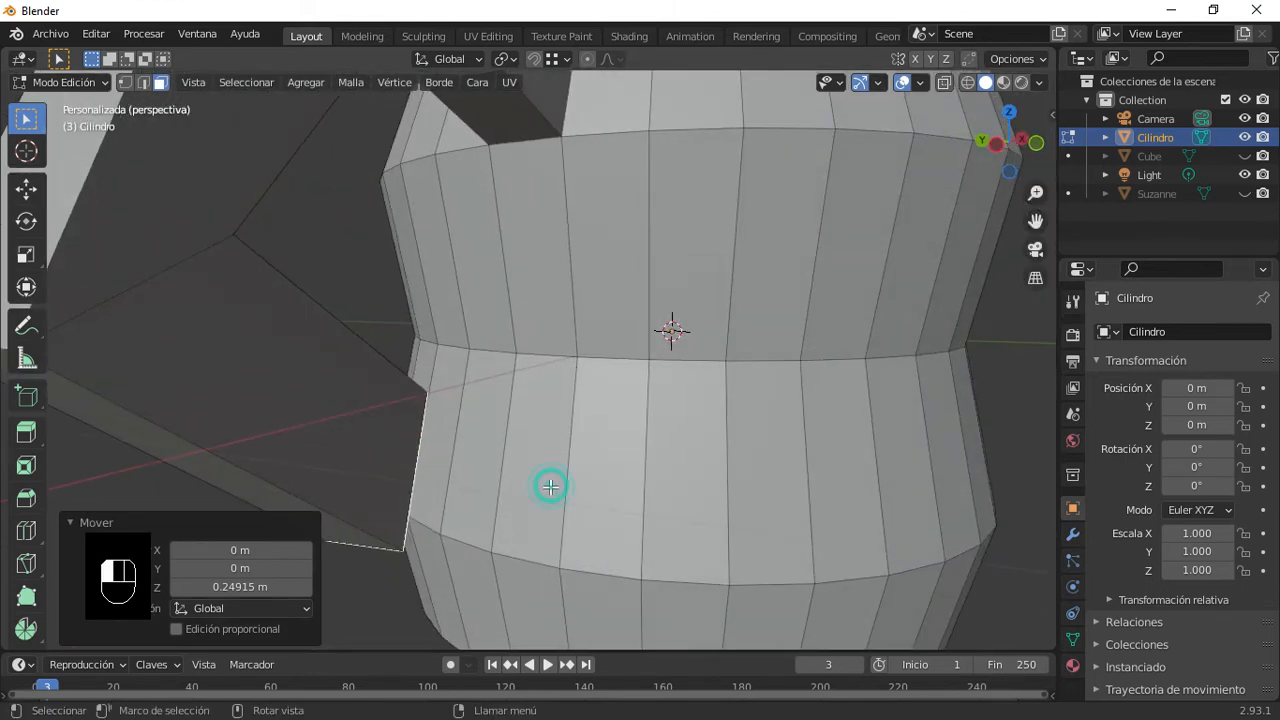
pyautogui.click(550, 487)
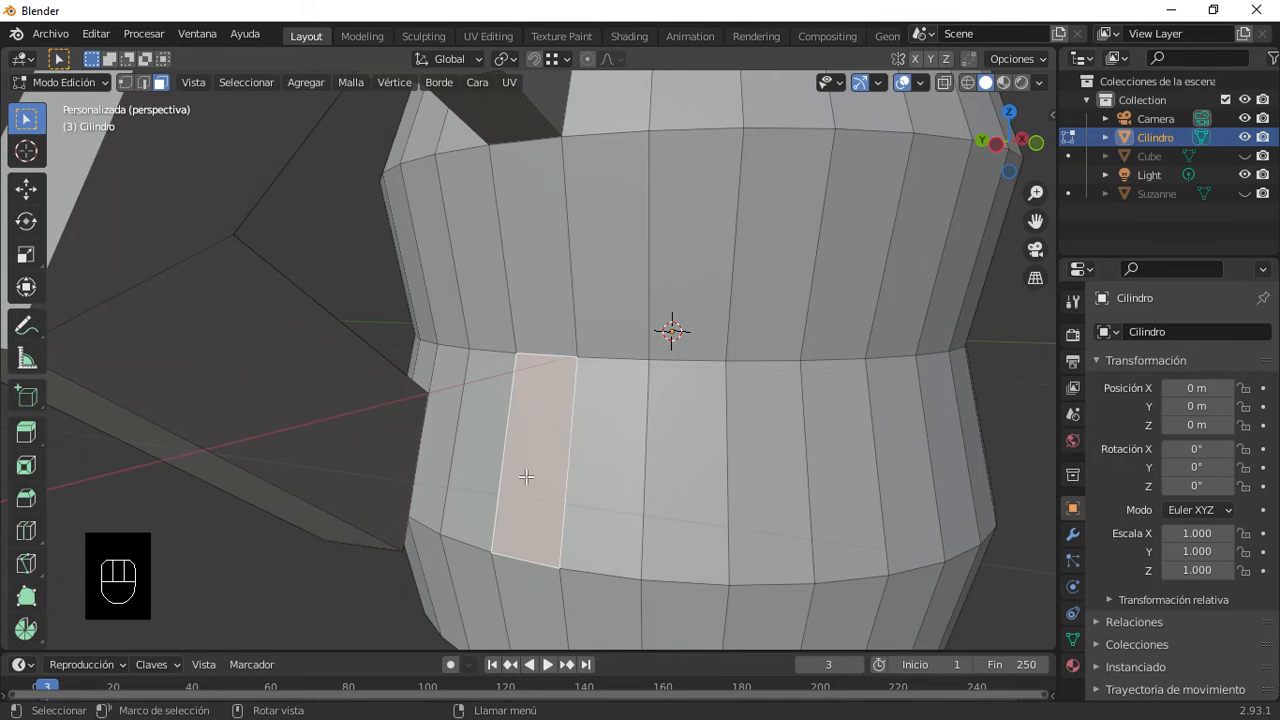
pyautogui.press('Delete')
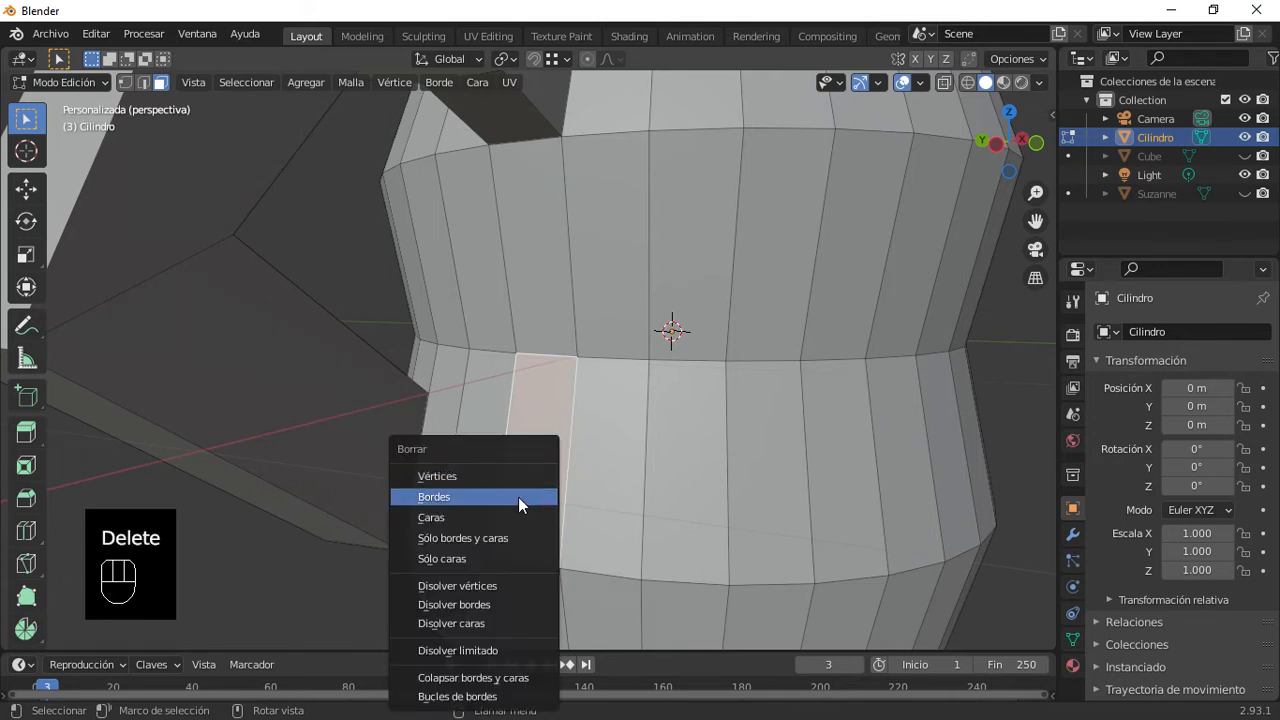
pyautogui.click(486, 516)
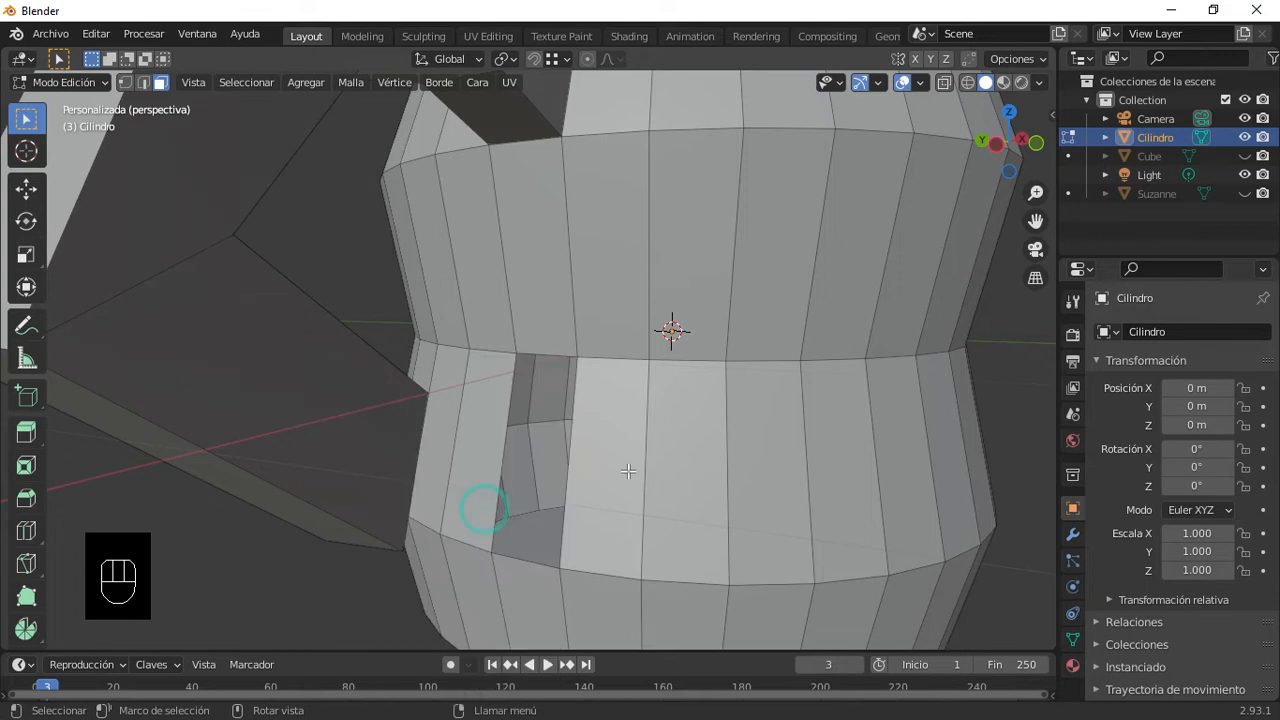
# Step: Delete the end face of the handle so that its free end is open
pyautogui.moveTo(621, 452); pyautogui.dragTo(173, 404, button='middle')
pyautogui.click(165, 403)
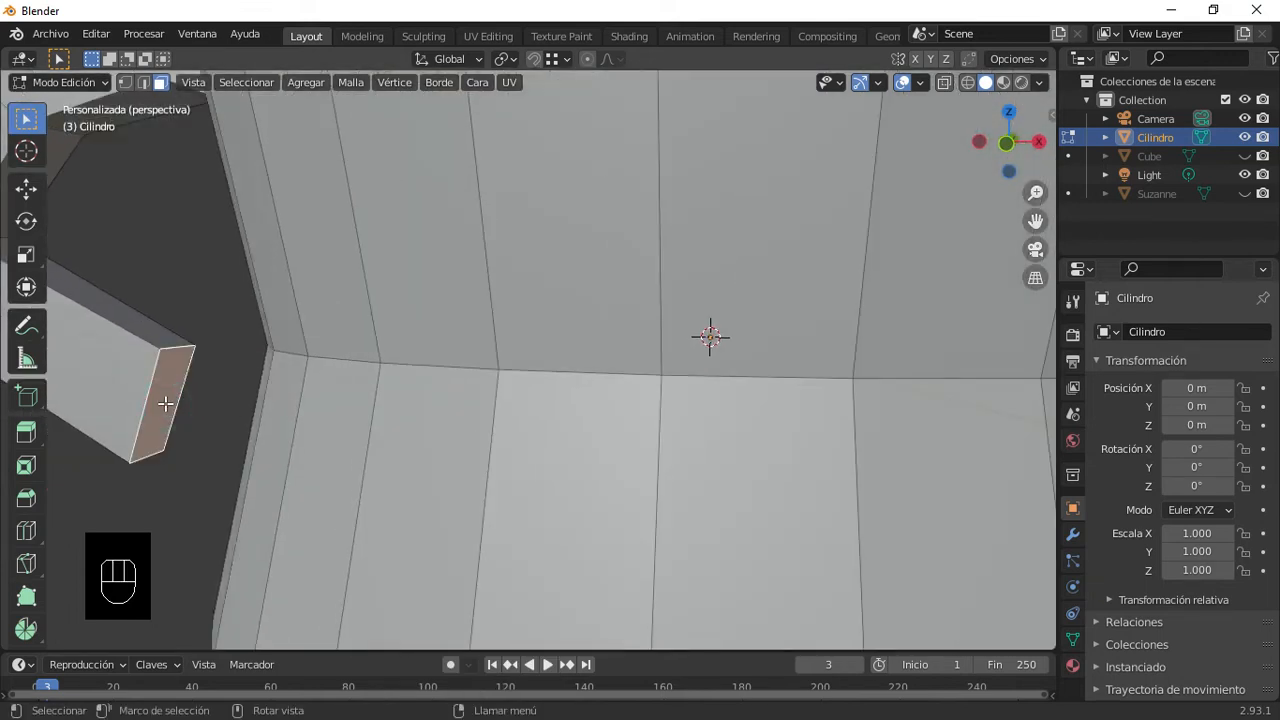
pyautogui.press('Delete')
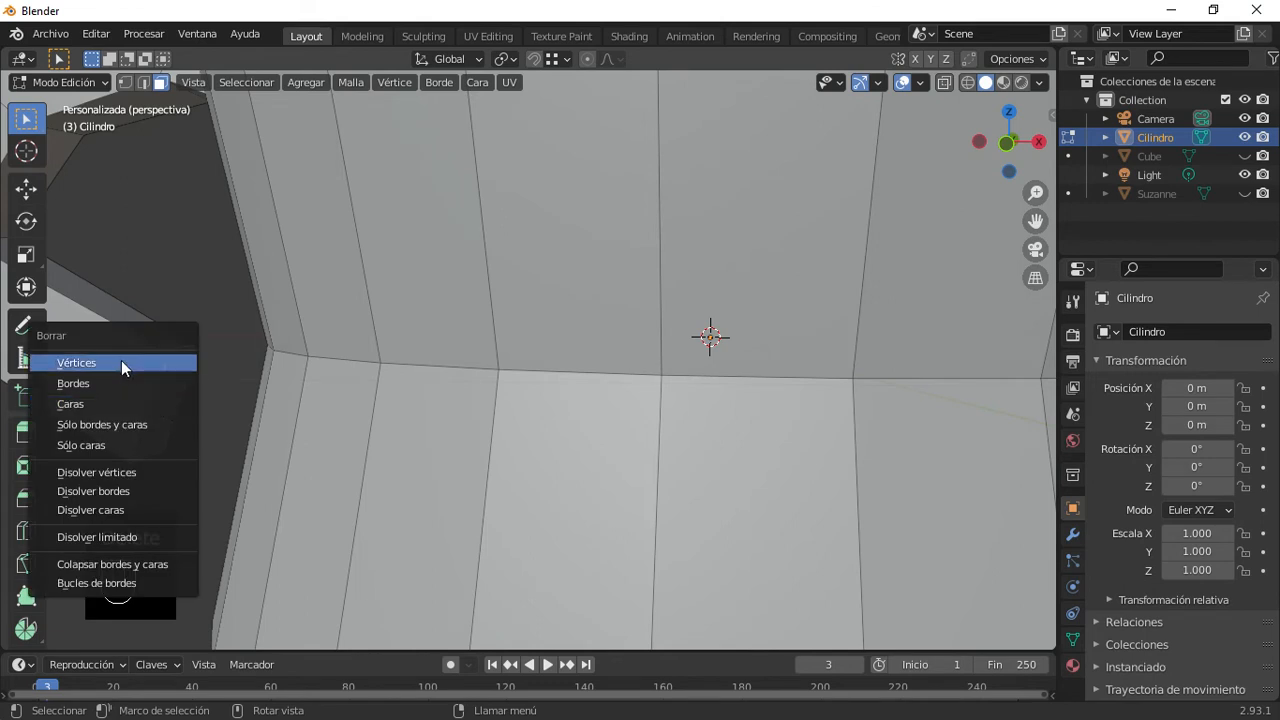
pyautogui.click(116, 402)
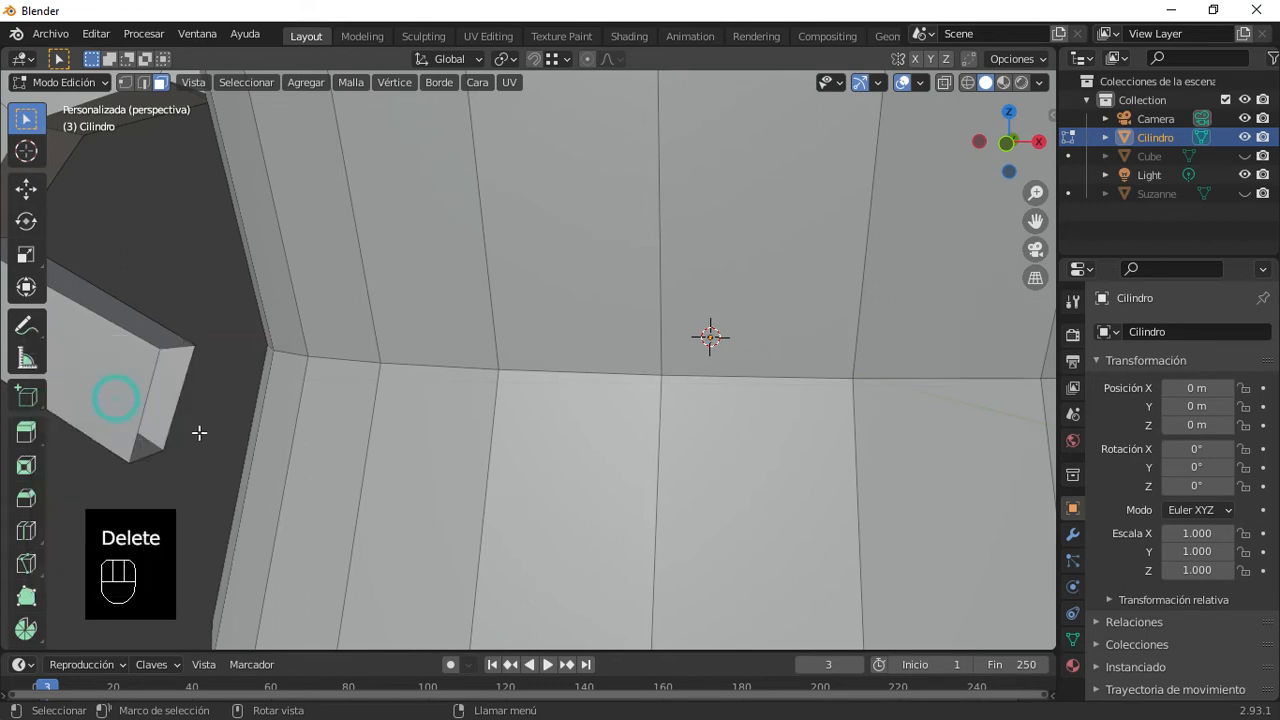
# Step: Try to fill between the handle's open end loop and the edge loop around the hole in the body
pyautogui.moveTo(211, 444); pyautogui.dragTo(255, 444, button='middle')
pyautogui.click(143, 83)
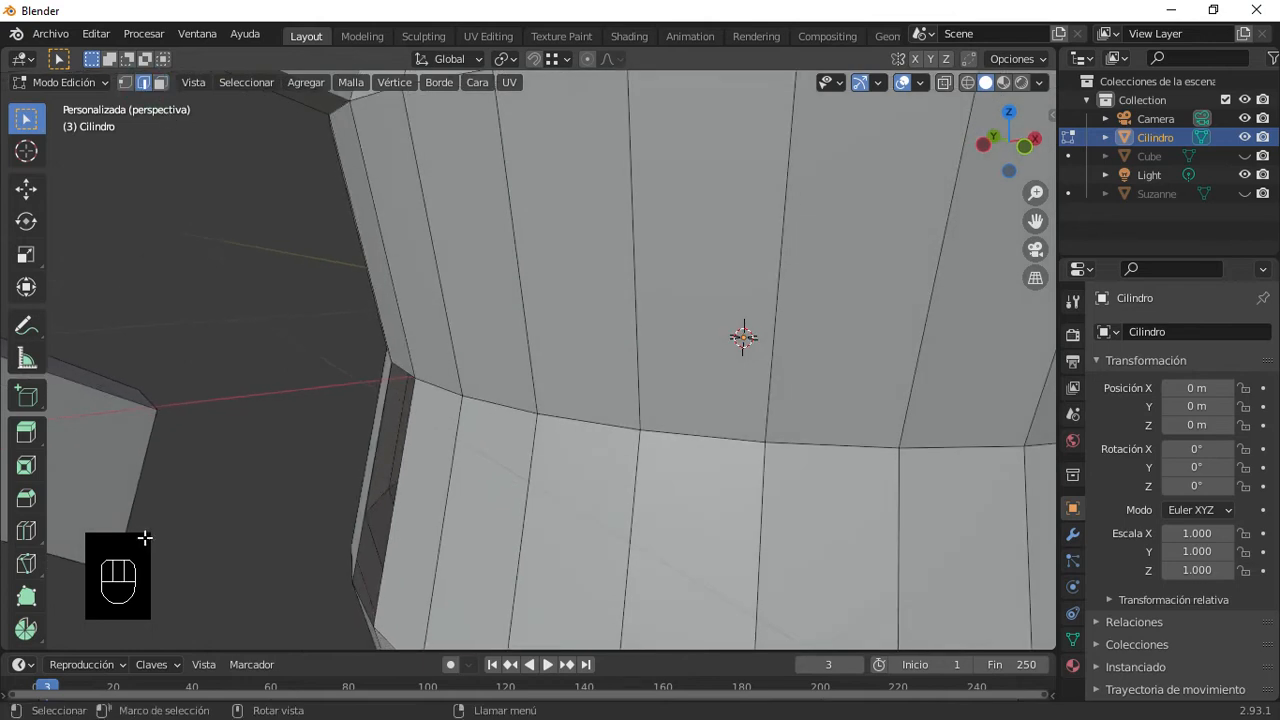
pyautogui.click(146, 455)
pyautogui.keyDown('alt'); pyautogui.click(148, 452); pyautogui.keyUp('alt')
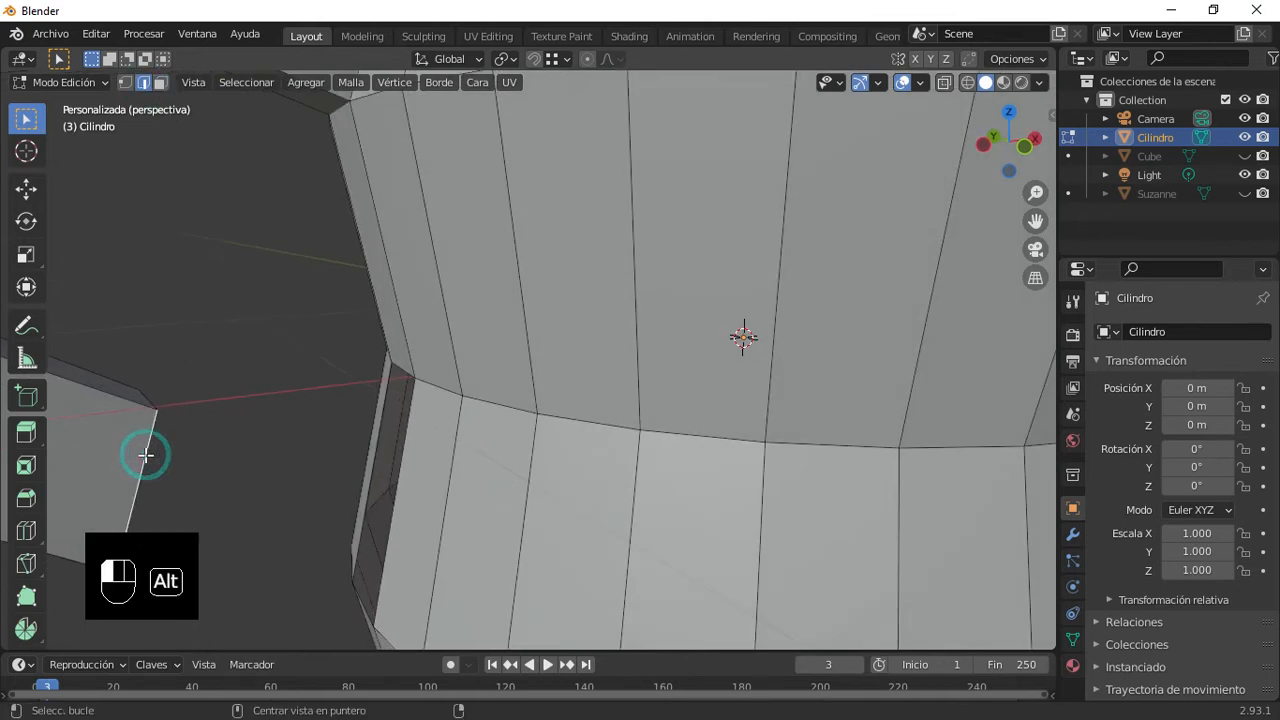
pyautogui.moveTo(157, 449); pyautogui.dragTo(395, 478, button='middle')
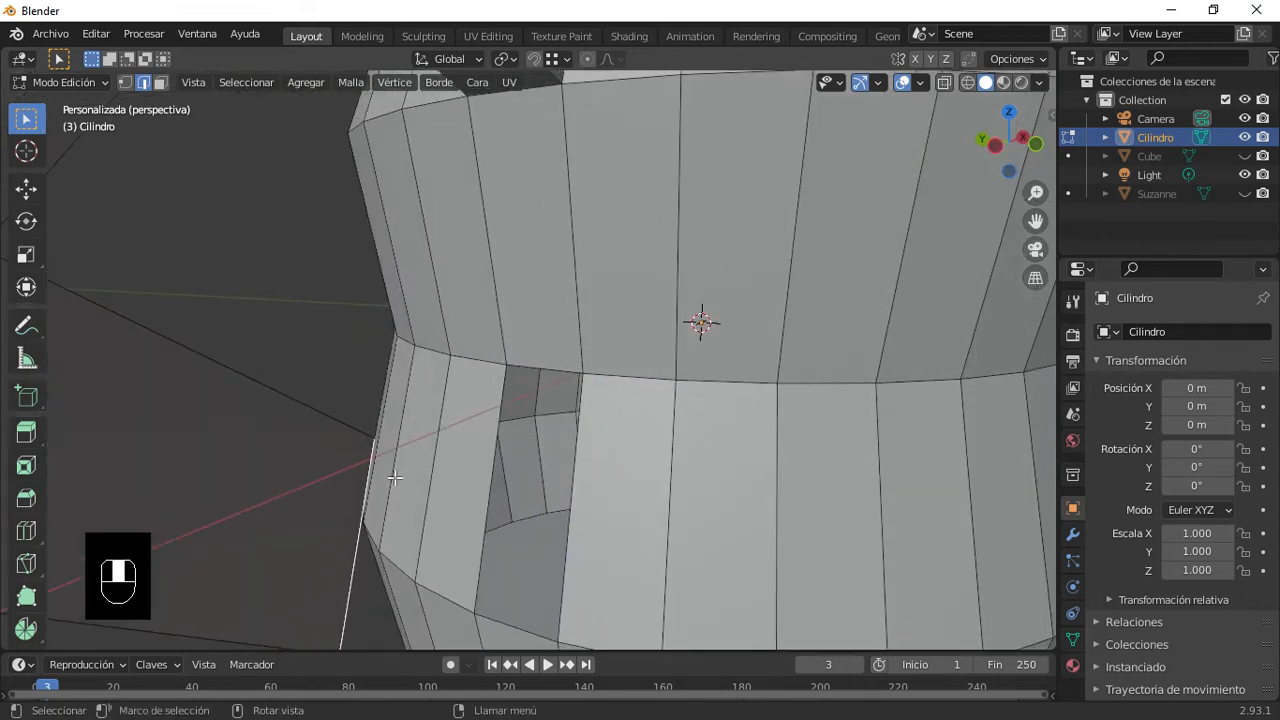
pyautogui.keyDown('alt'); pyautogui.keyDown('shift'); pyautogui.click(569, 523); pyautogui.keyUp('shift'); pyautogui.keyUp('alt')
pyautogui.scroll(-3, 436, 437)
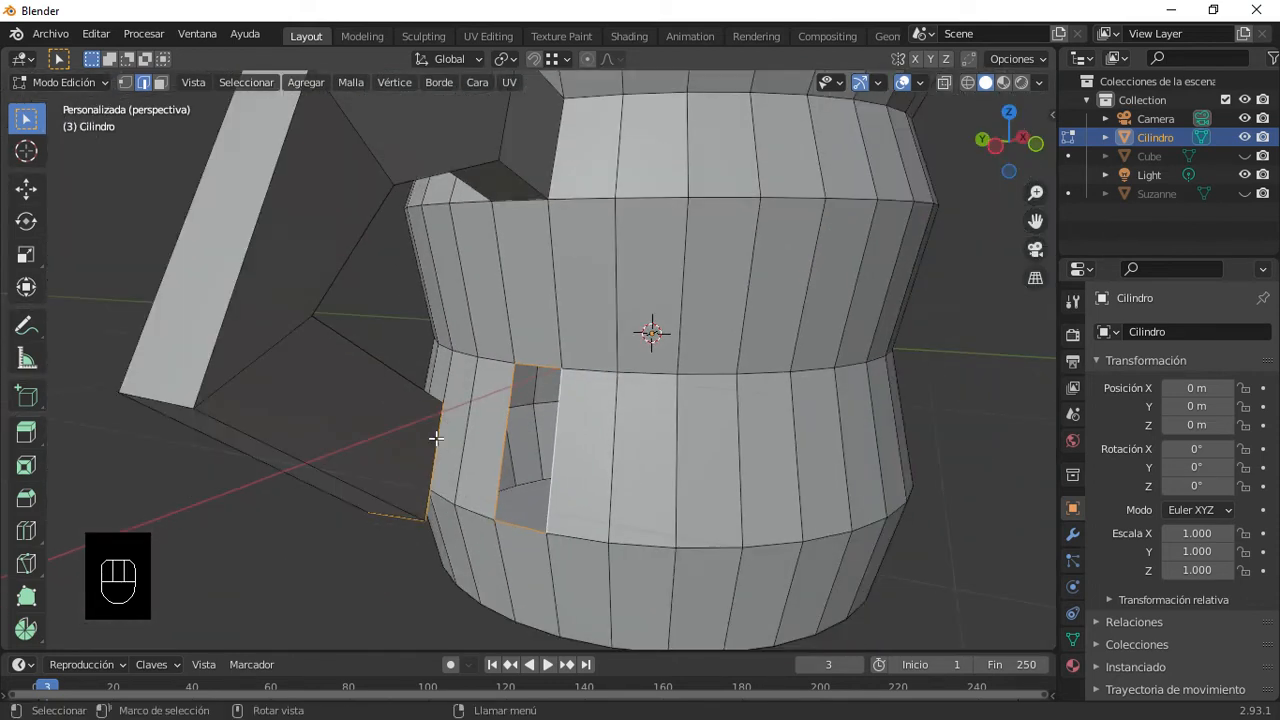
pyautogui.press('f')
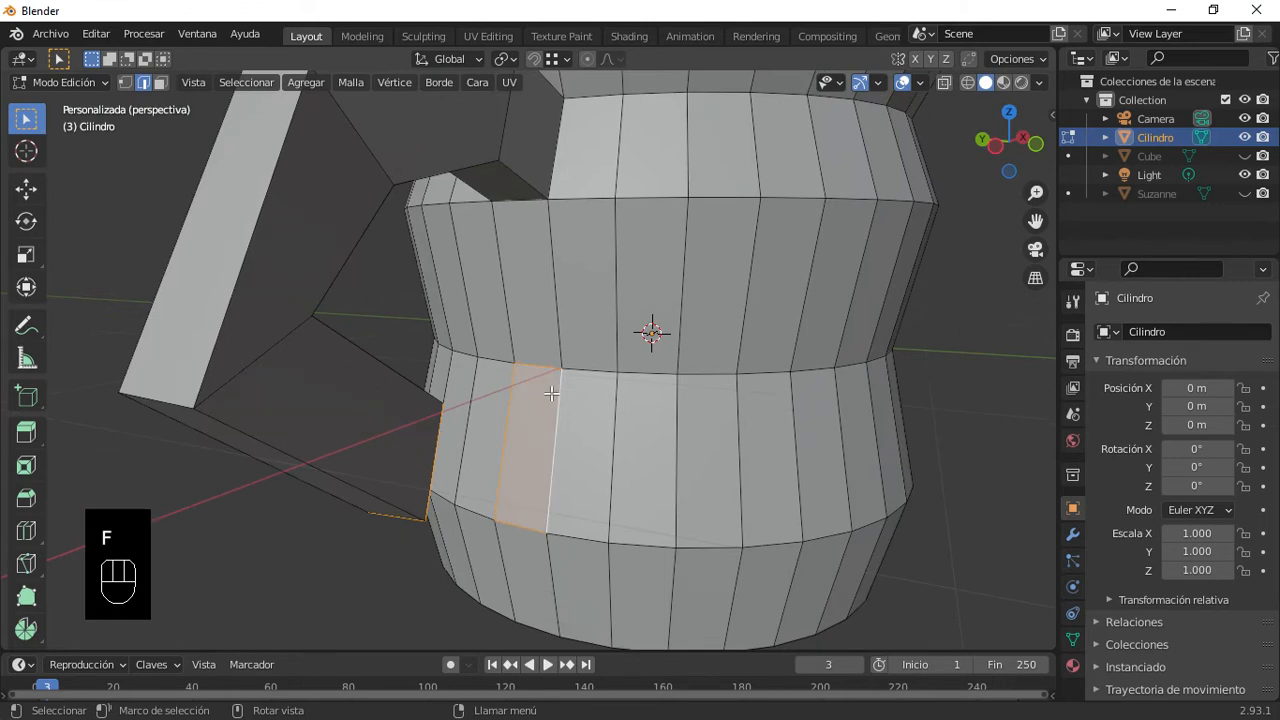
# Step: Set the transform pivot to the bounding box centre and undo the last fill
pyautogui.moveTo(551, 394); pyautogui.dragTo(555, 500, button='middle')
pyautogui.click(504, 58)
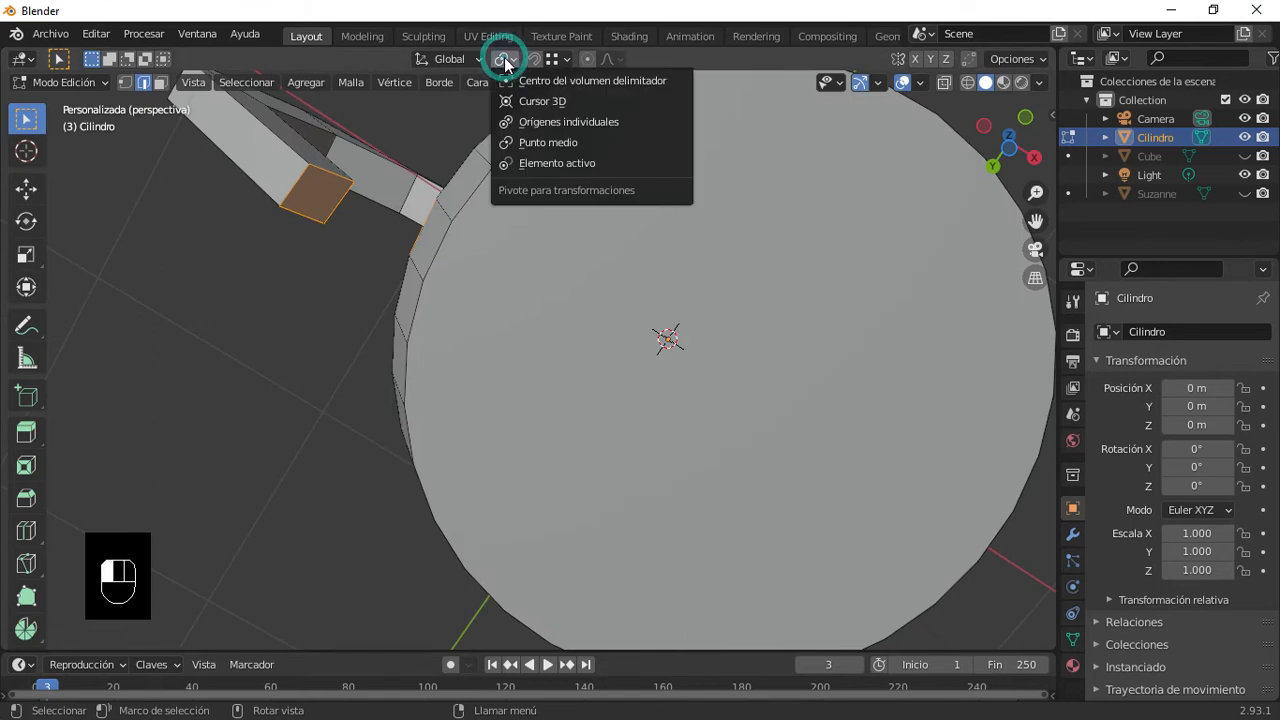
pyautogui.click(510, 62)
pyautogui.moveTo(389, 419); pyautogui.dragTo(410, 470, button='middle')
pyautogui.hotkey('ctrl', 'z')
pyautogui.moveTo(458, 381); pyautogui.dragTo(304, 413, button='middle')
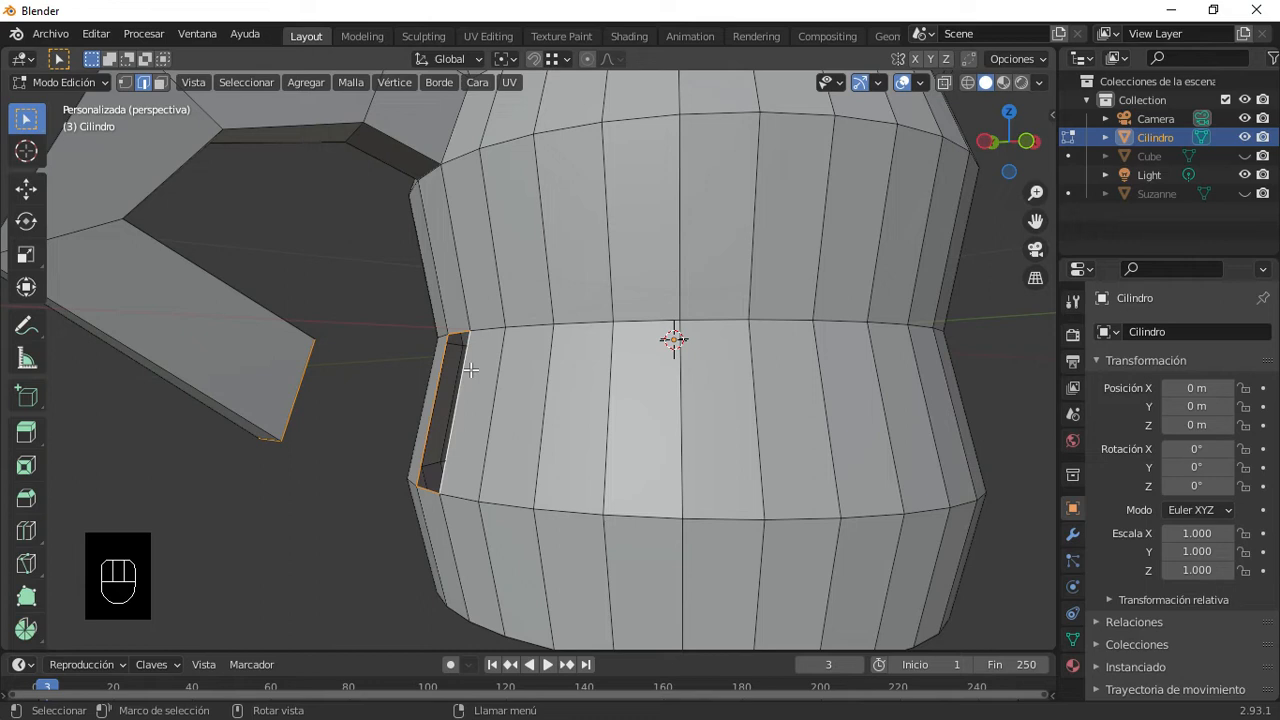
# Step: In vertex selection, create a face between the handle end's side edge and the matching vertical edge of the body hole
pyautogui.click(273, 436)
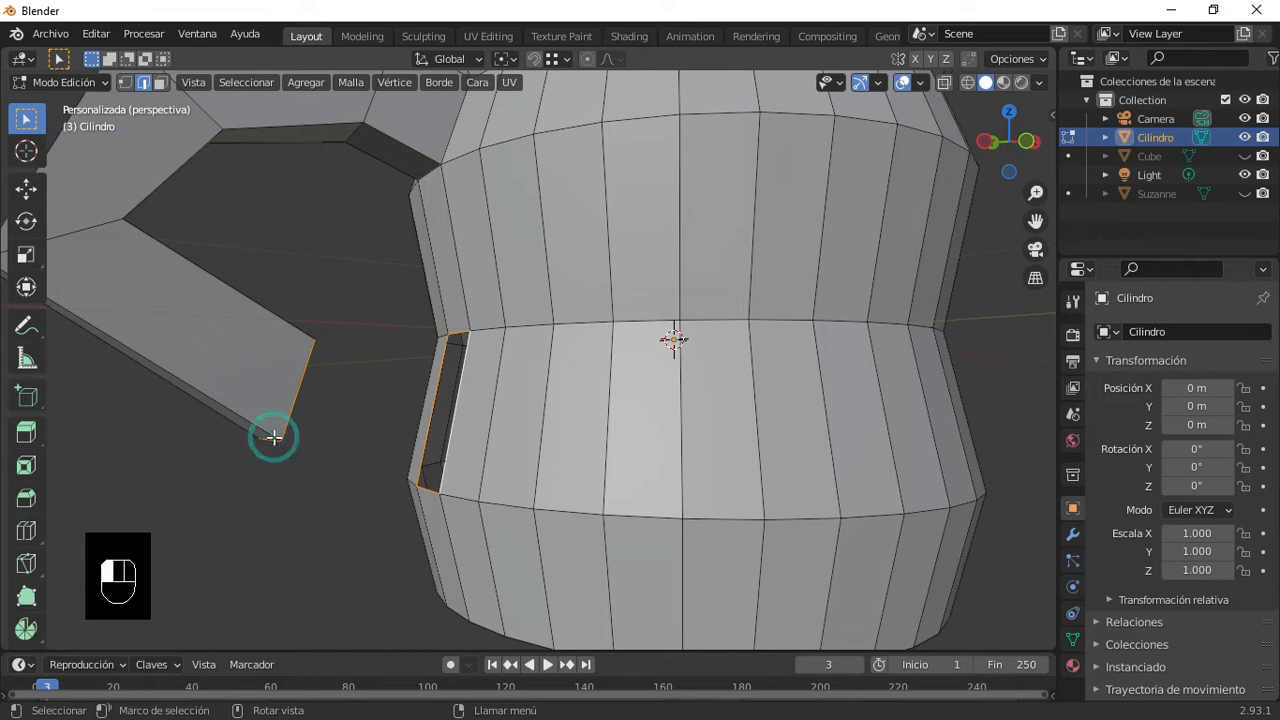
pyautogui.click(289, 391)
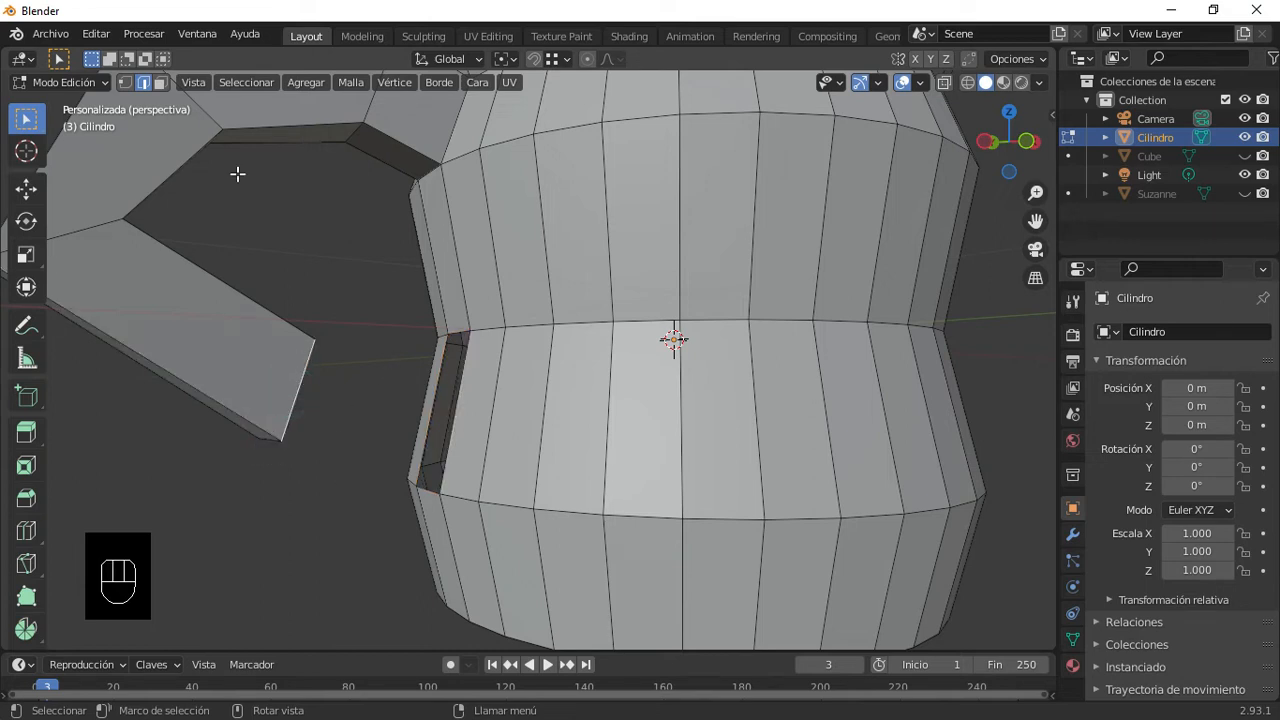
pyautogui.click(126, 83)
pyautogui.moveTo(400, 434); pyautogui.dragTo(298, 463, button='middle')
pyautogui.moveTo(332, 505); pyautogui.dragTo(530, 492, button='middle')
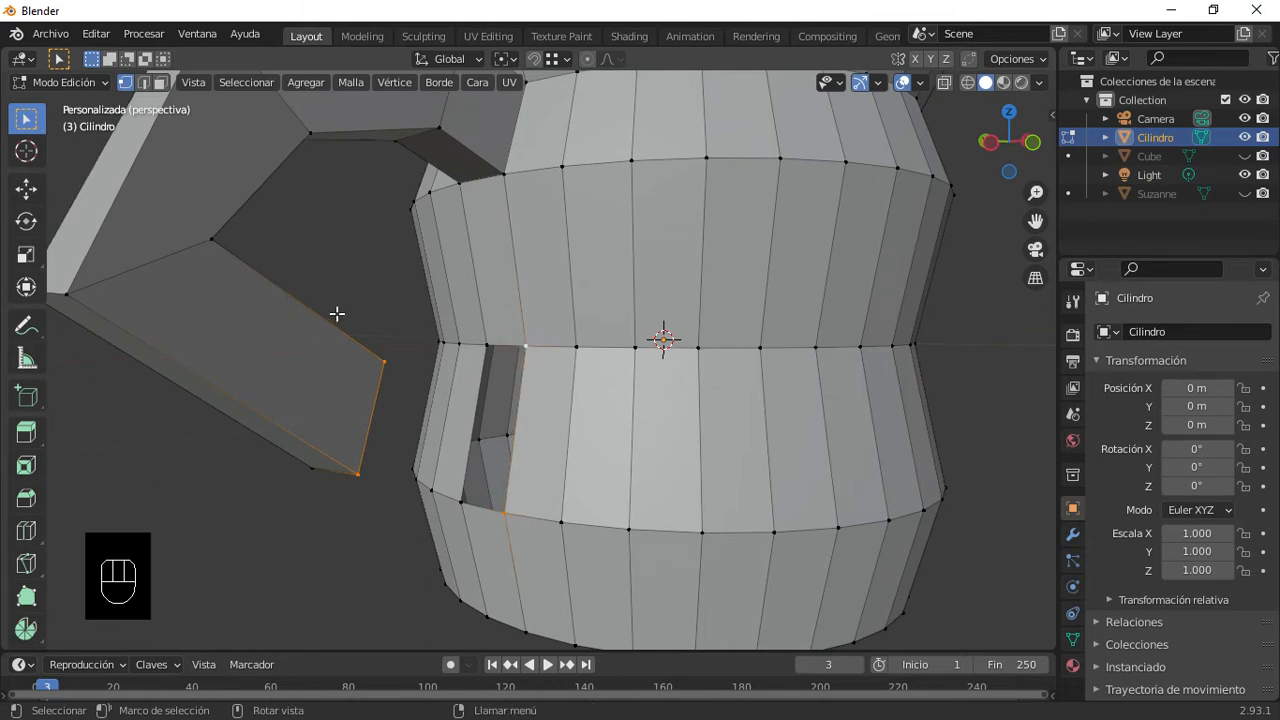
pyautogui.press('f')
# Step: Create the underside face between the lower edge of the handle's end and the lower edge of the body hole
pyautogui.moveTo(354, 400); pyautogui.dragTo(386, 328, button='middle')
pyautogui.click(371, 312)
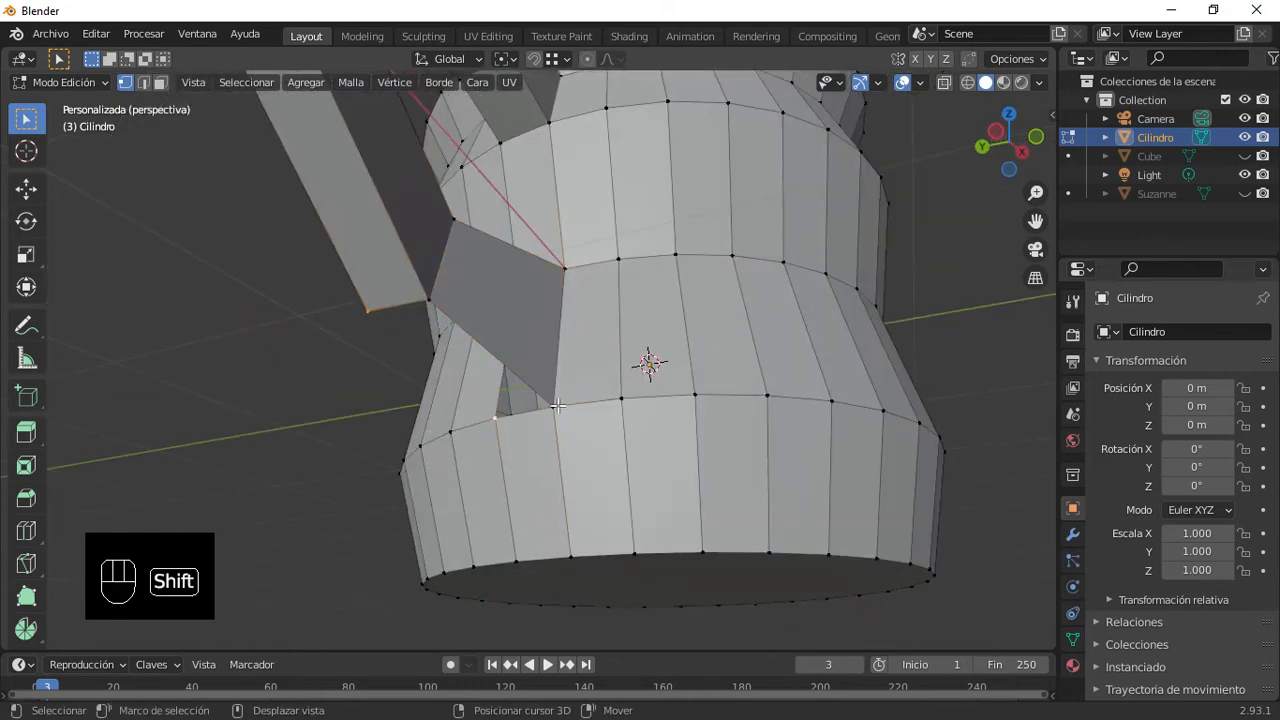
pyautogui.keyDown('shift'); pyautogui.click(433, 297); pyautogui.keyUp('shift')
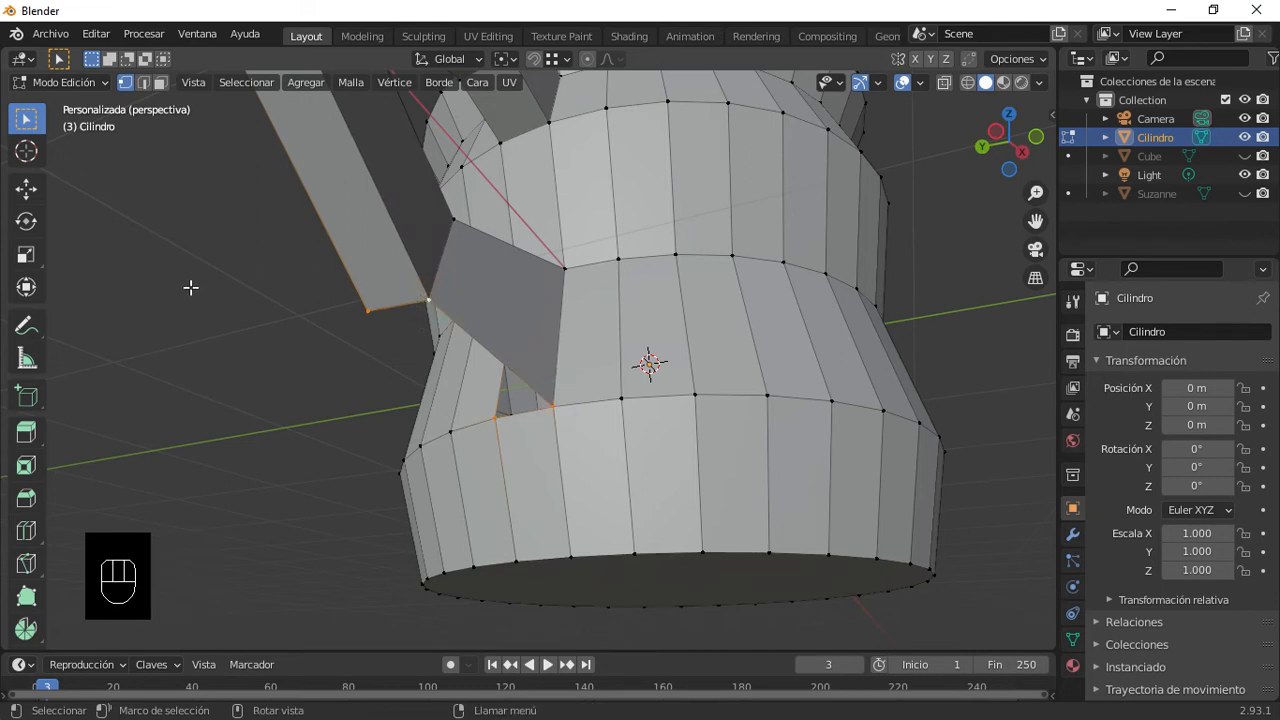
pyautogui.press('f')
# Step: Create the upper face between the top edge of the handle's end and the top edge of the body hole
pyautogui.moveTo(267, 323); pyautogui.dragTo(622, 370, button='middle')
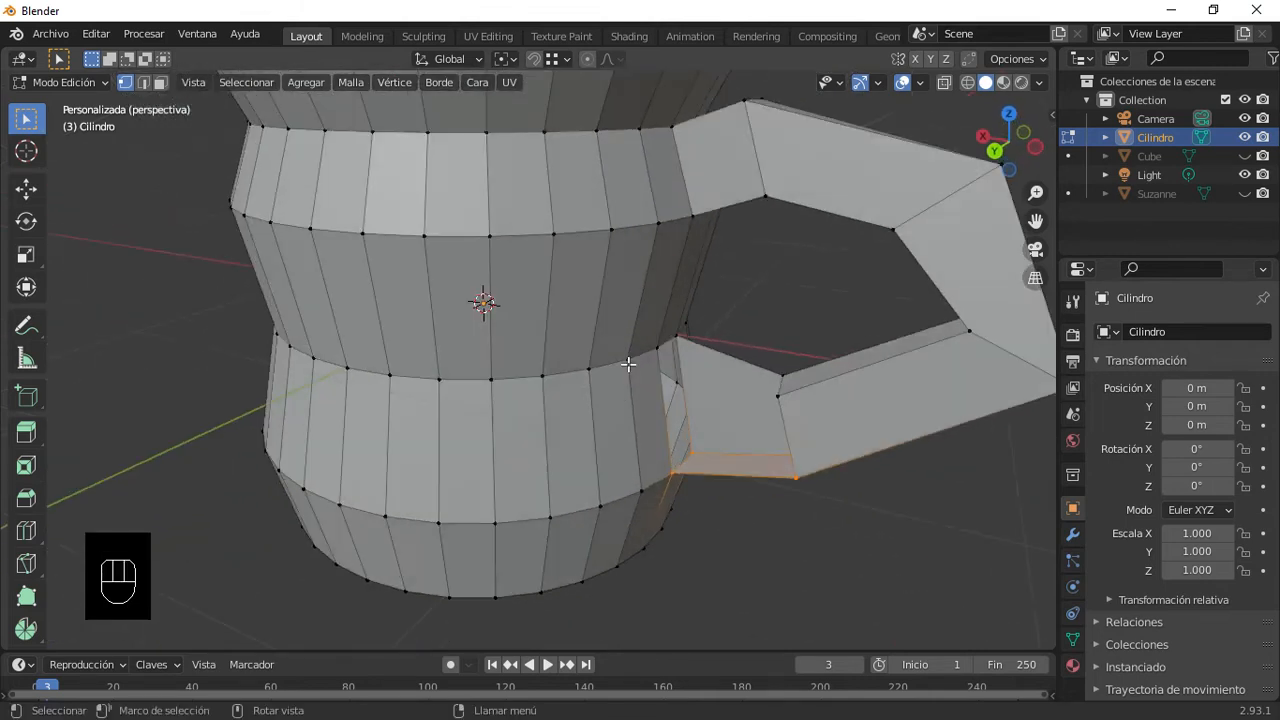
pyautogui.click(654, 350)
pyautogui.keyDown('shift'); pyautogui.click(677, 337); pyautogui.keyUp('shift')
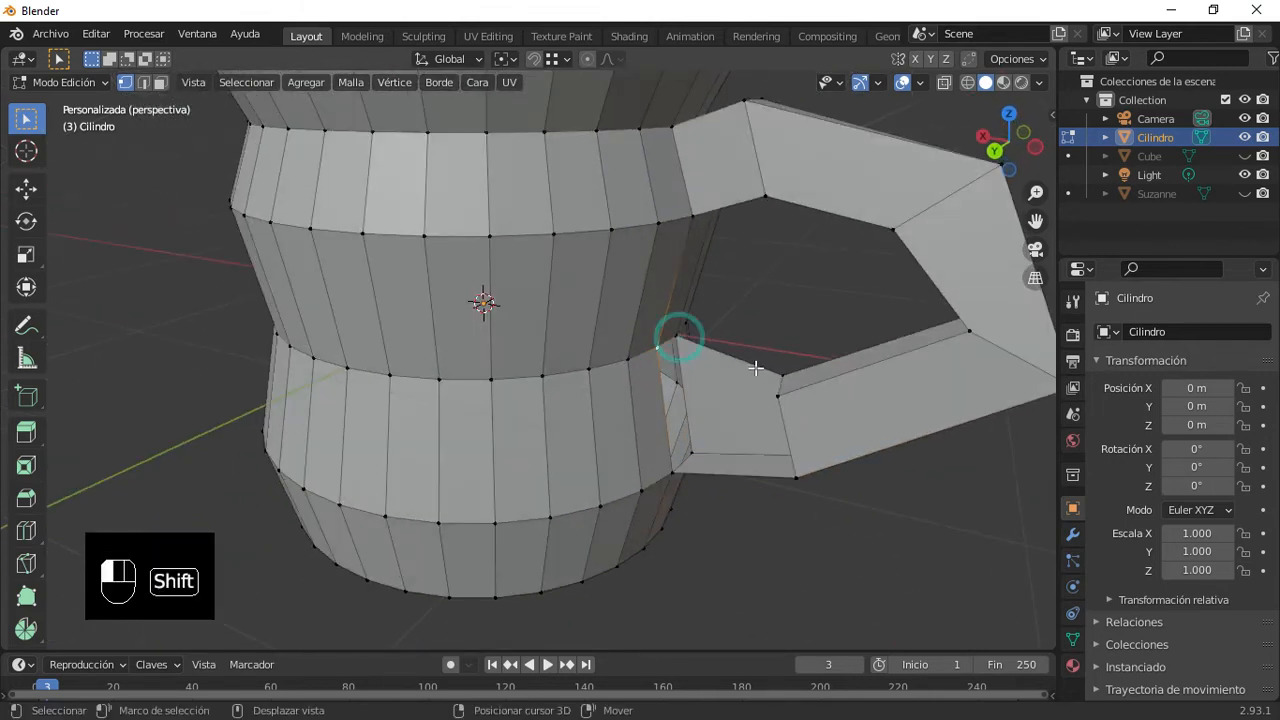
pyautogui.keyDown('shift'); pyautogui.click(777, 374); pyautogui.keyUp('shift')
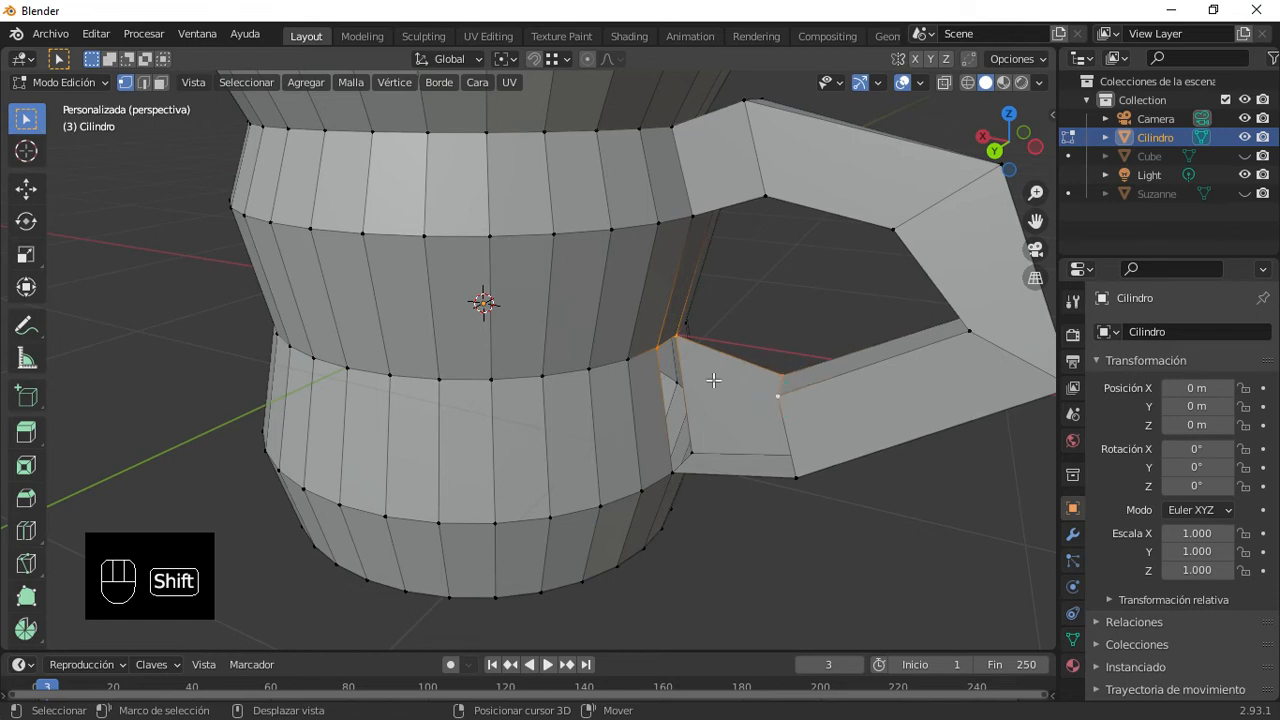
pyautogui.press('f')
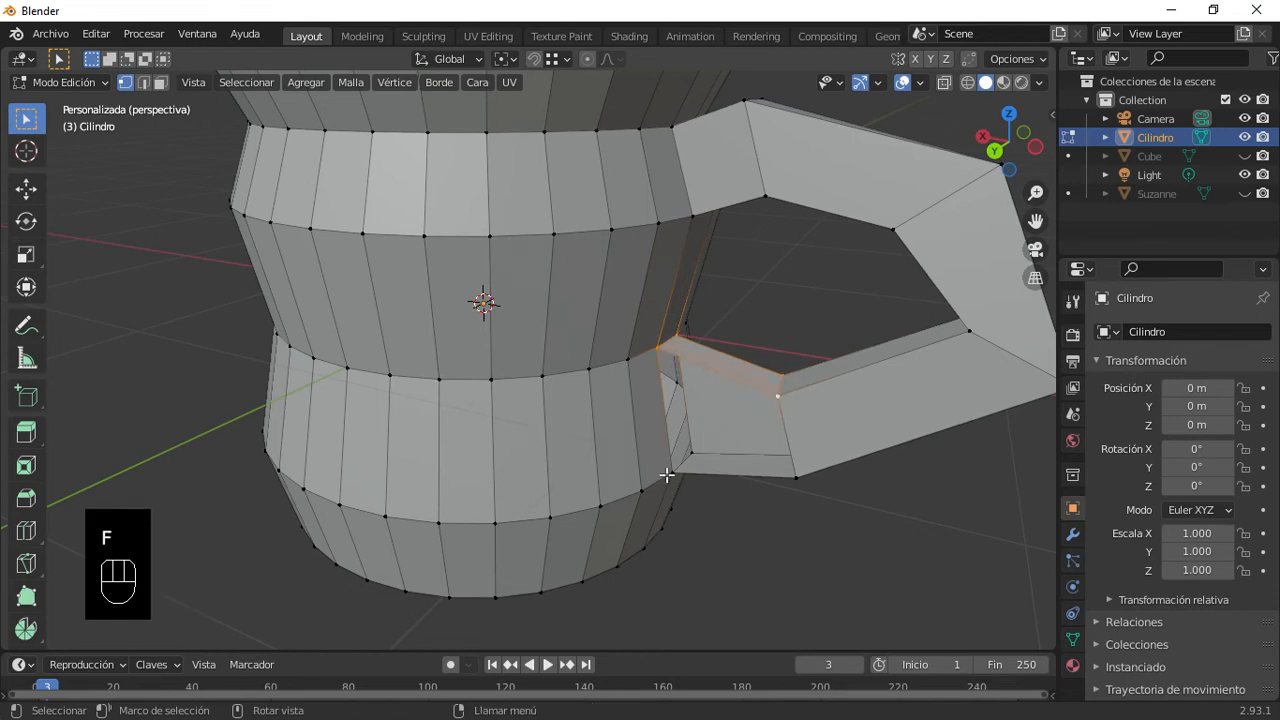
# Step: Fill the remaining open side between the handle's end and the body hole with a face
pyautogui.keyDown('shift'); pyautogui.click(659, 347); pyautogui.keyUp('shift')
pyautogui.keyDown('shift'); pyautogui.click(779, 396); pyautogui.keyUp('shift')
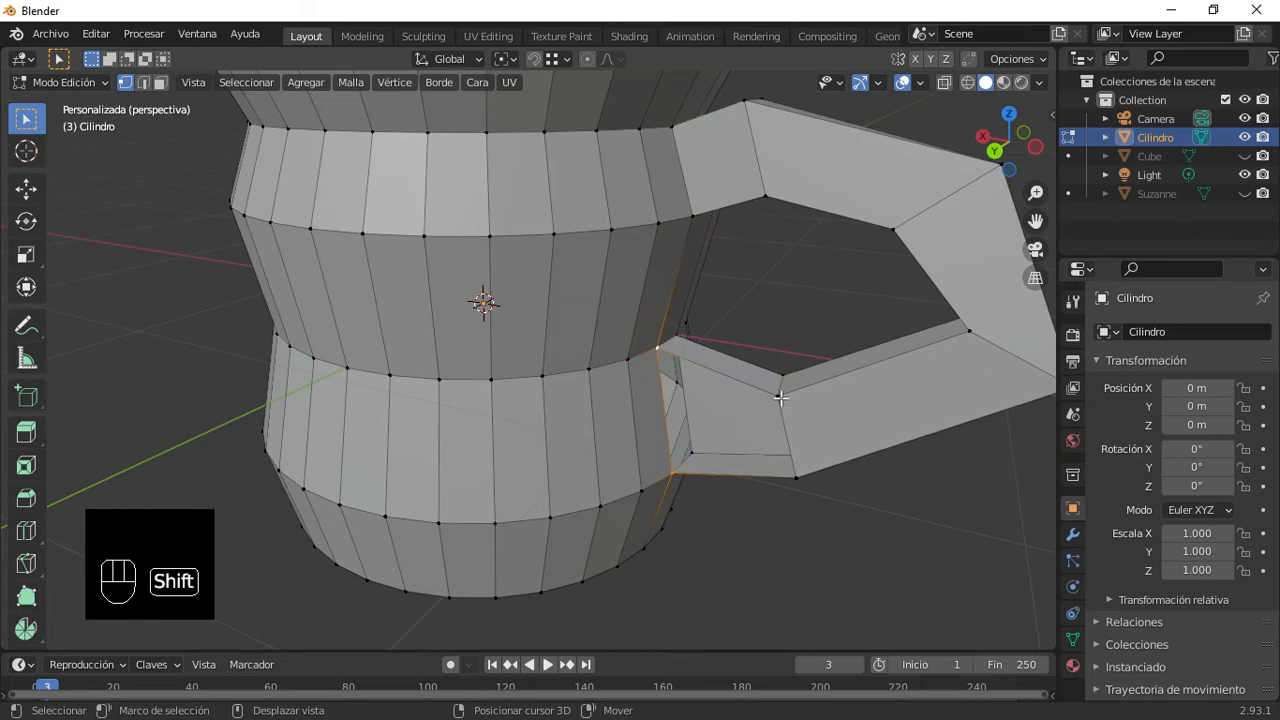
pyautogui.keyDown('shift'); pyautogui.click(795, 479); pyautogui.keyUp('shift')
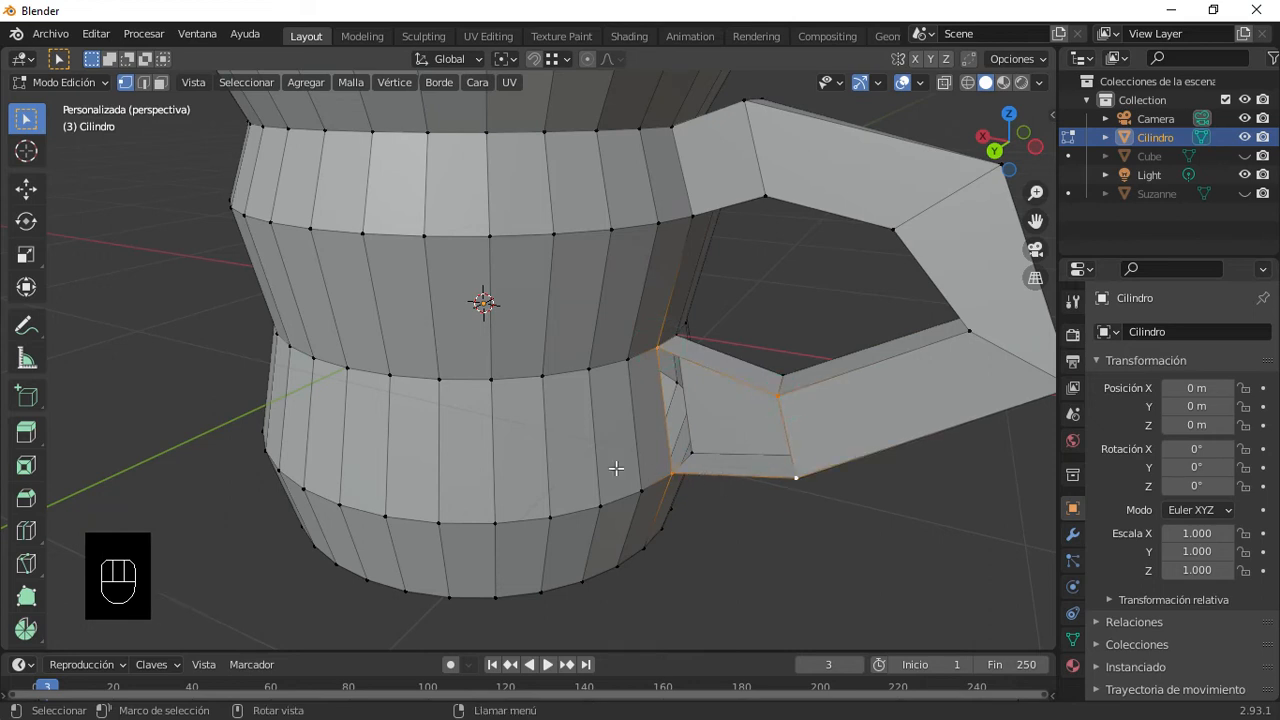
pyautogui.press('f')
pyautogui.scroll(-5, 543, 445)
pyautogui.moveTo(540, 440); pyautogui.dragTo(474, 471, button='middle')
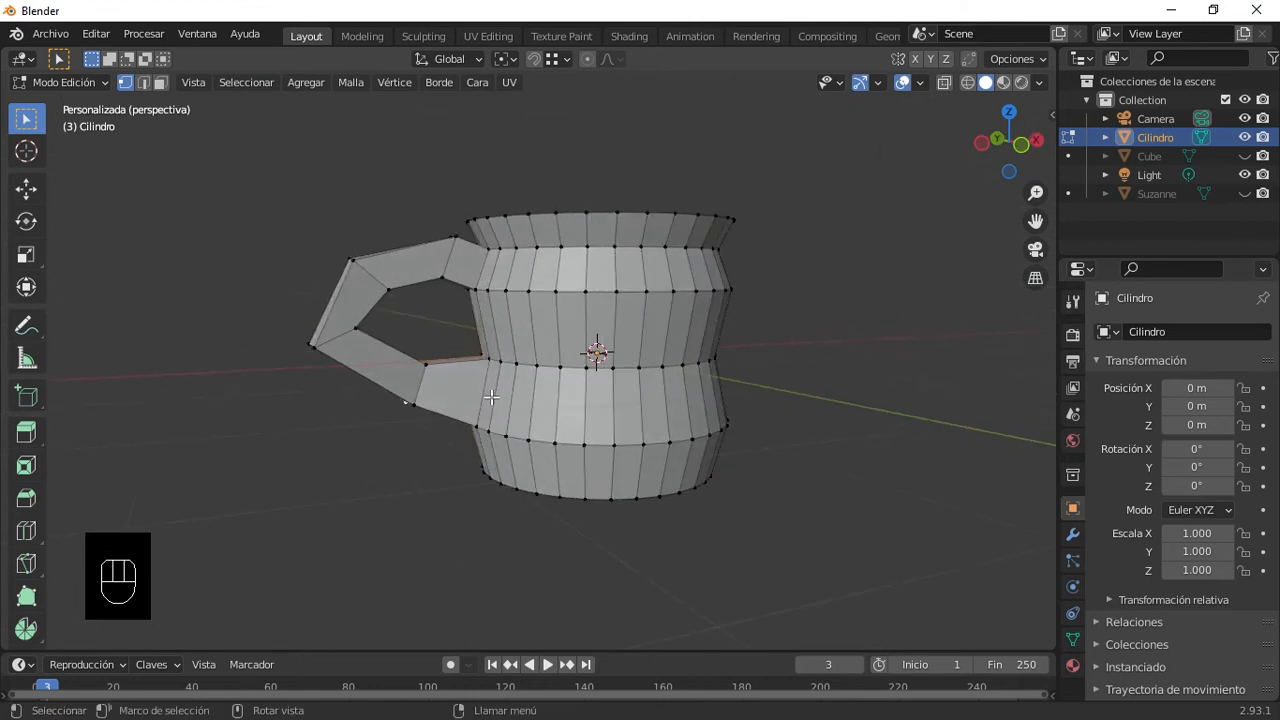
# Step: Delete the mug's top cap face in face selection so that the mug is open
pyautogui.press('Tab')
pyautogui.moveTo(550, 403); pyautogui.dragTo(603, 294, button='middle')
pyautogui.press('Tab')
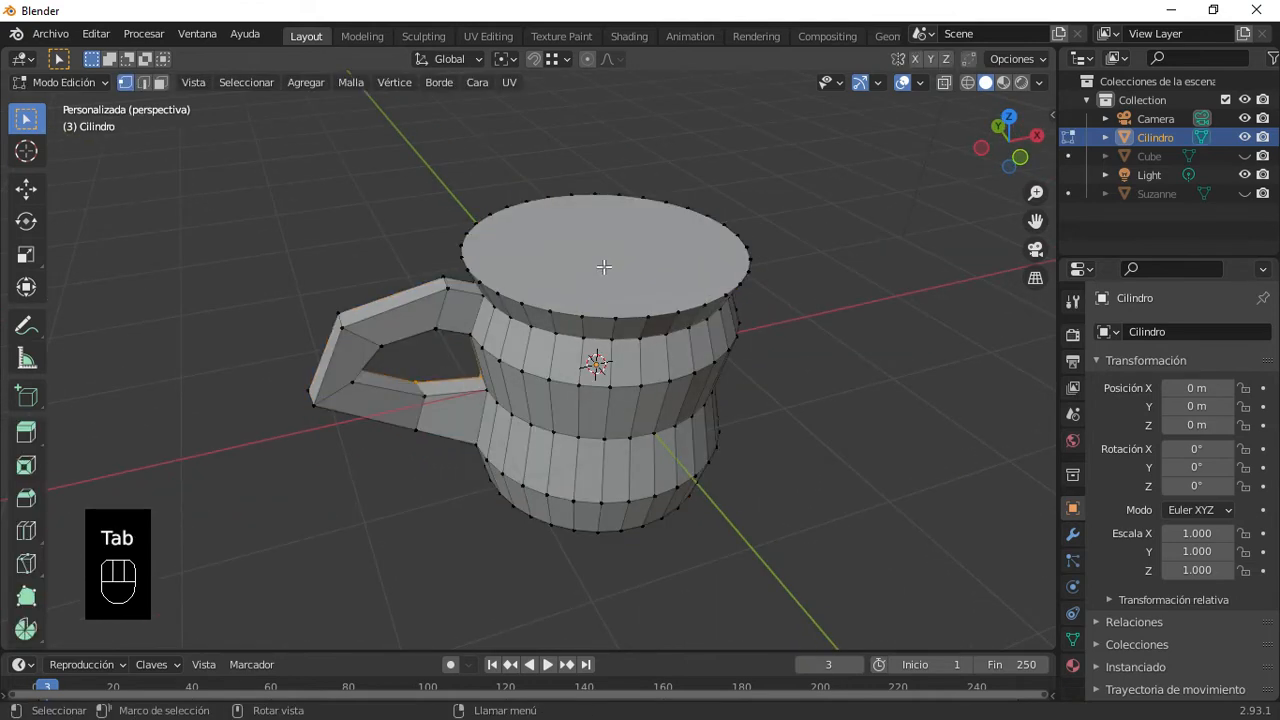
pyautogui.click(565, 255)
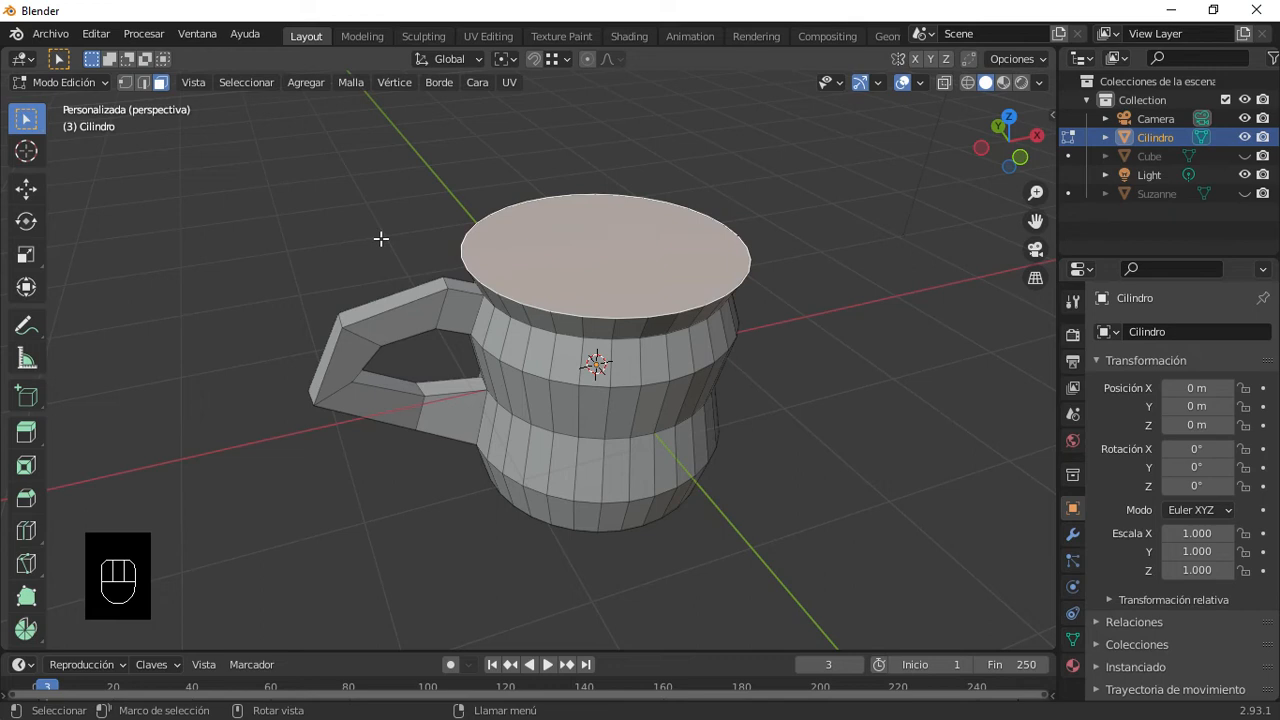
pyautogui.press('Delete')
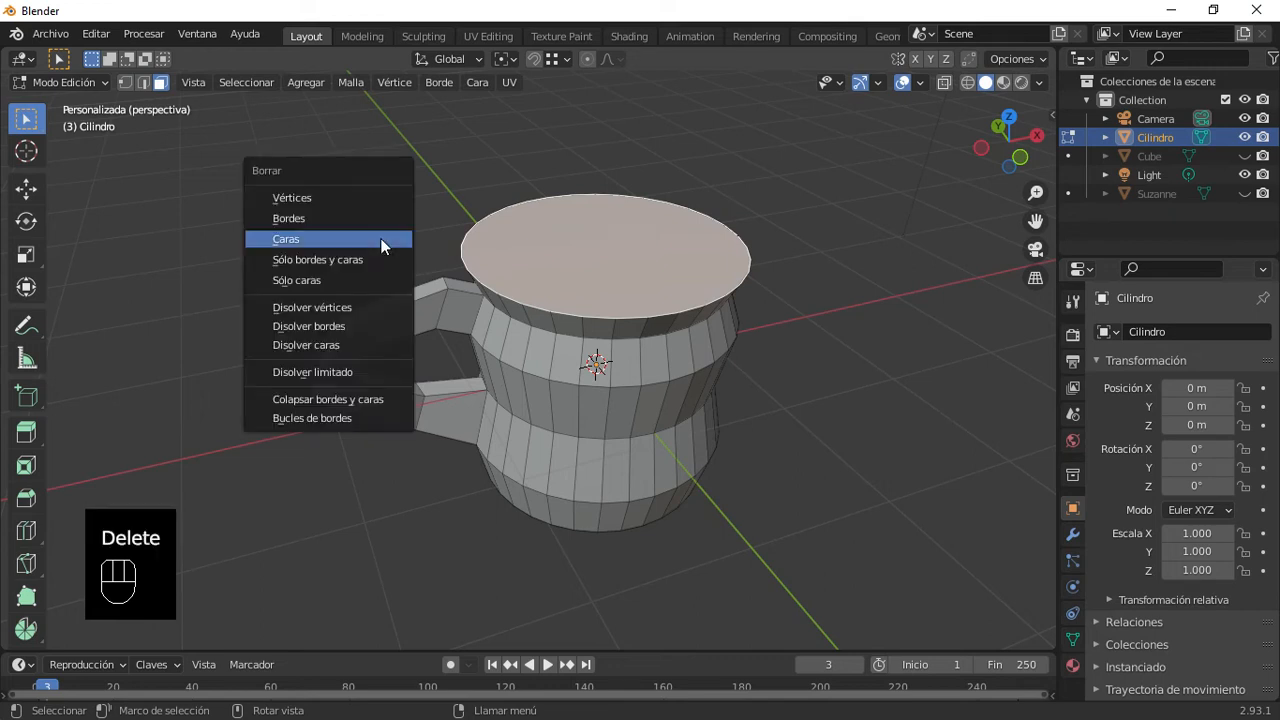
pyautogui.click(381, 246)
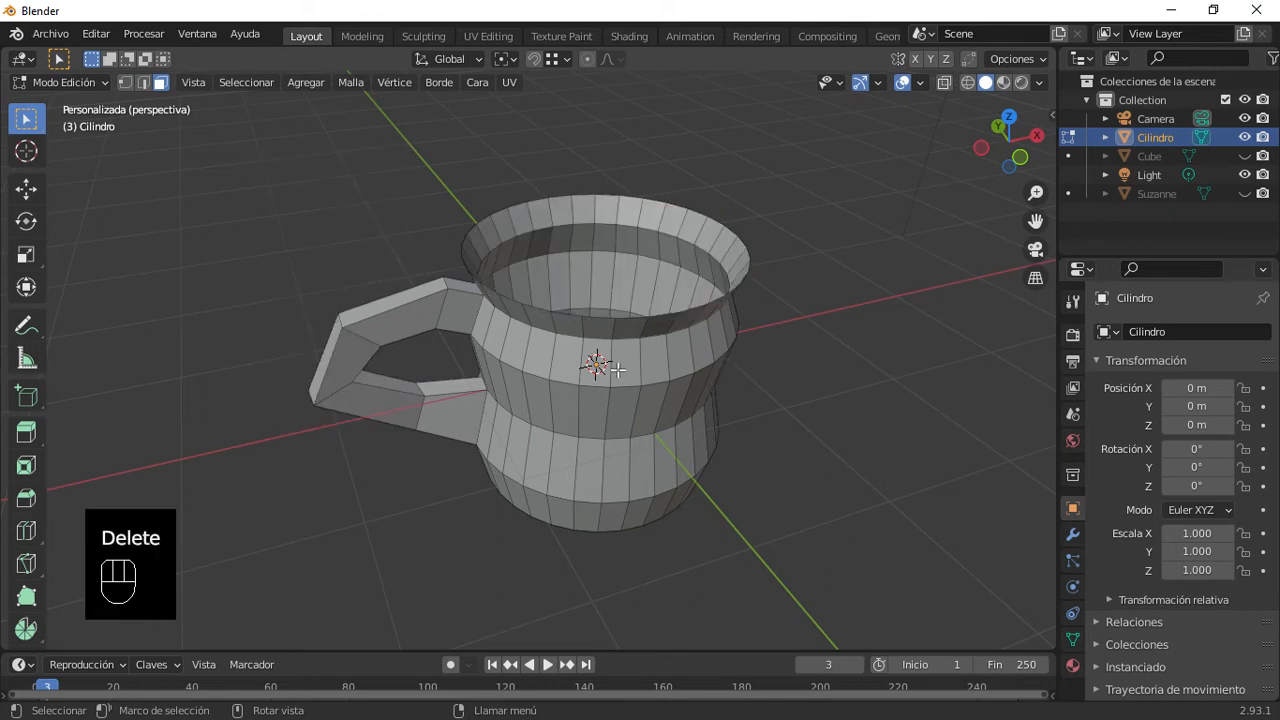
# Step: Return to Object Mode and add a Subdivision Surface modifier to the mug
pyautogui.press('Tab')
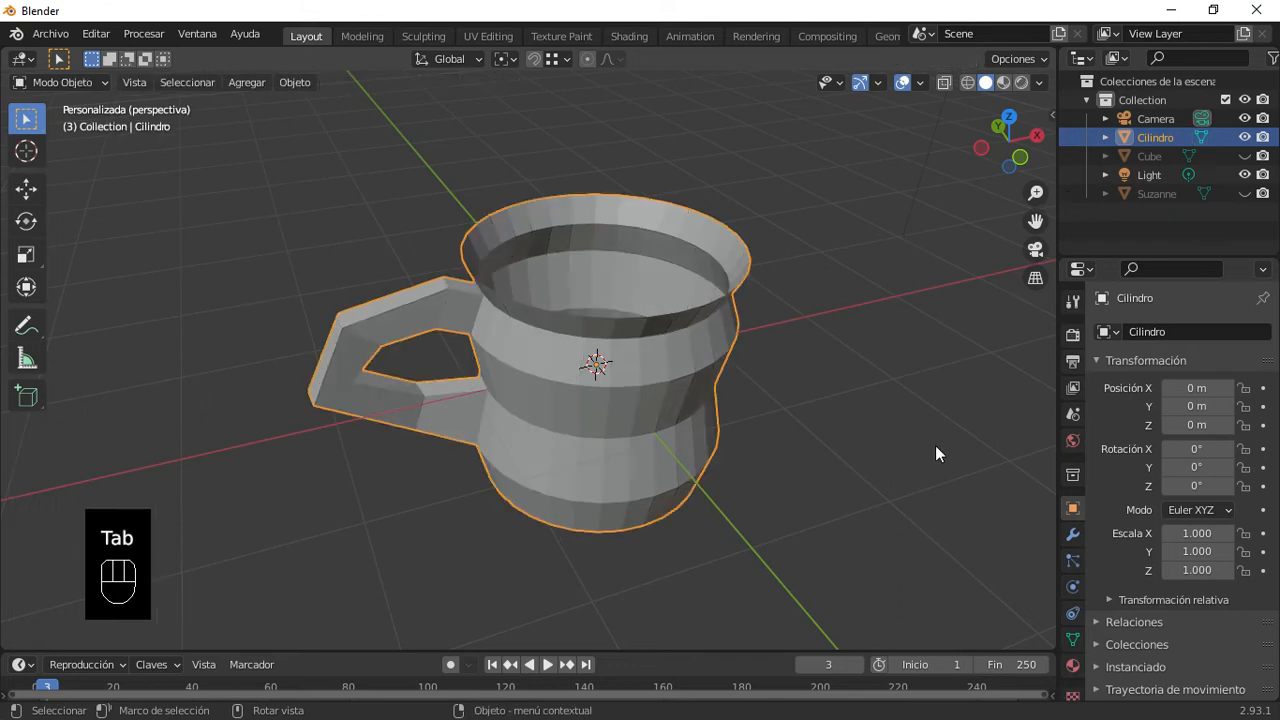
pyautogui.click(1071, 535)
pyautogui.click(1149, 339)
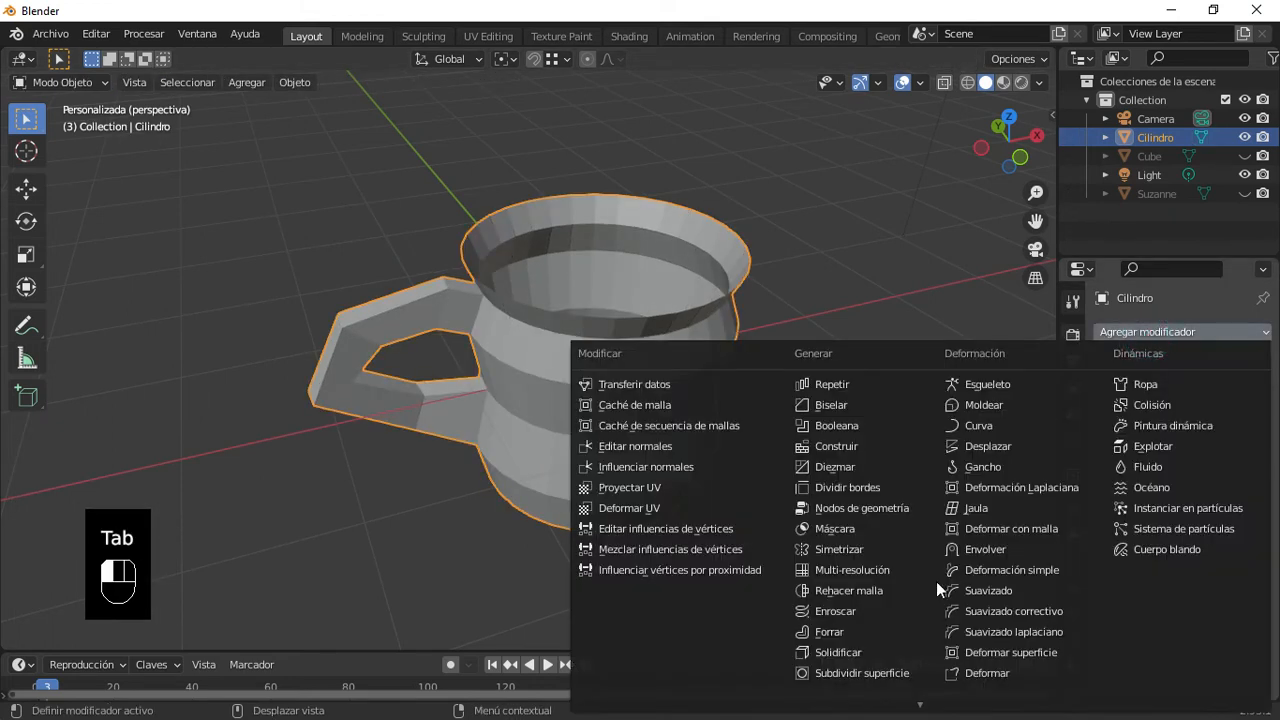
pyautogui.click(830, 672)
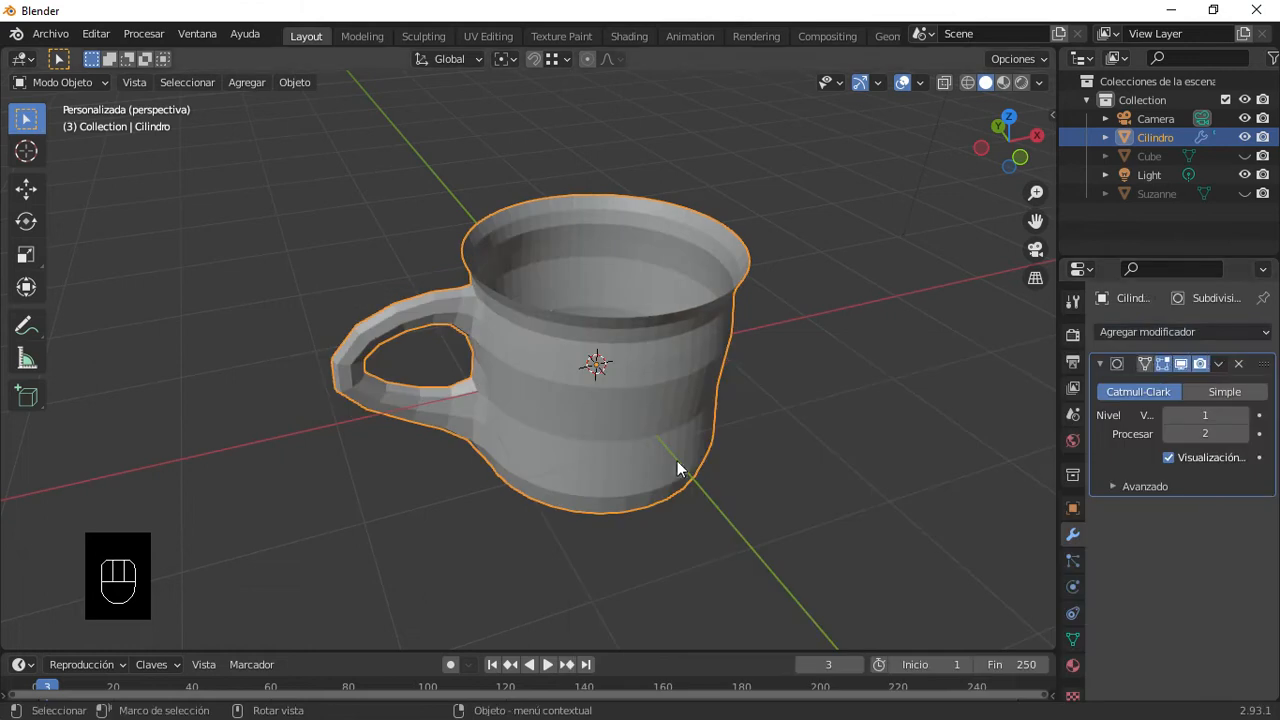
pyautogui.scroll(3, 600, 440)
pyautogui.moveTo(560, 423); pyautogui.dragTo(811, 406, button='middle')
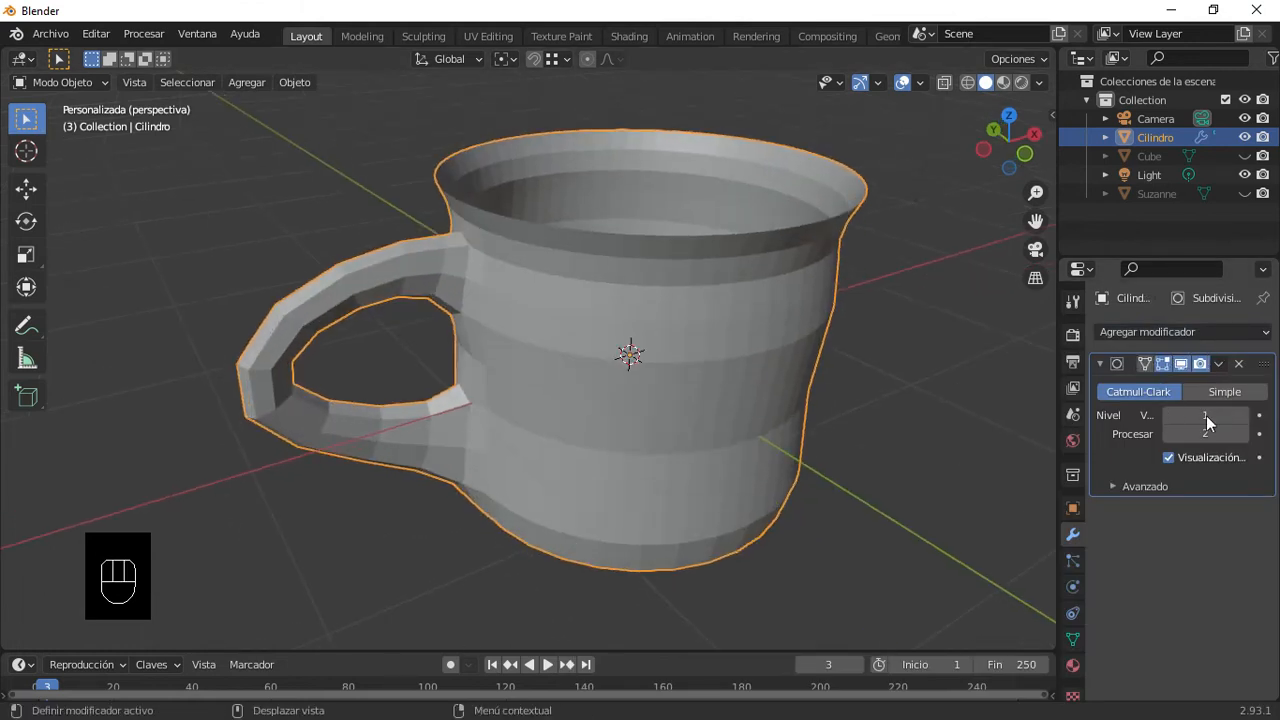
# Step: Set the Subdivision modifier's viewport level to 2 and shade the mug smooth
pyautogui.click(1244, 416)
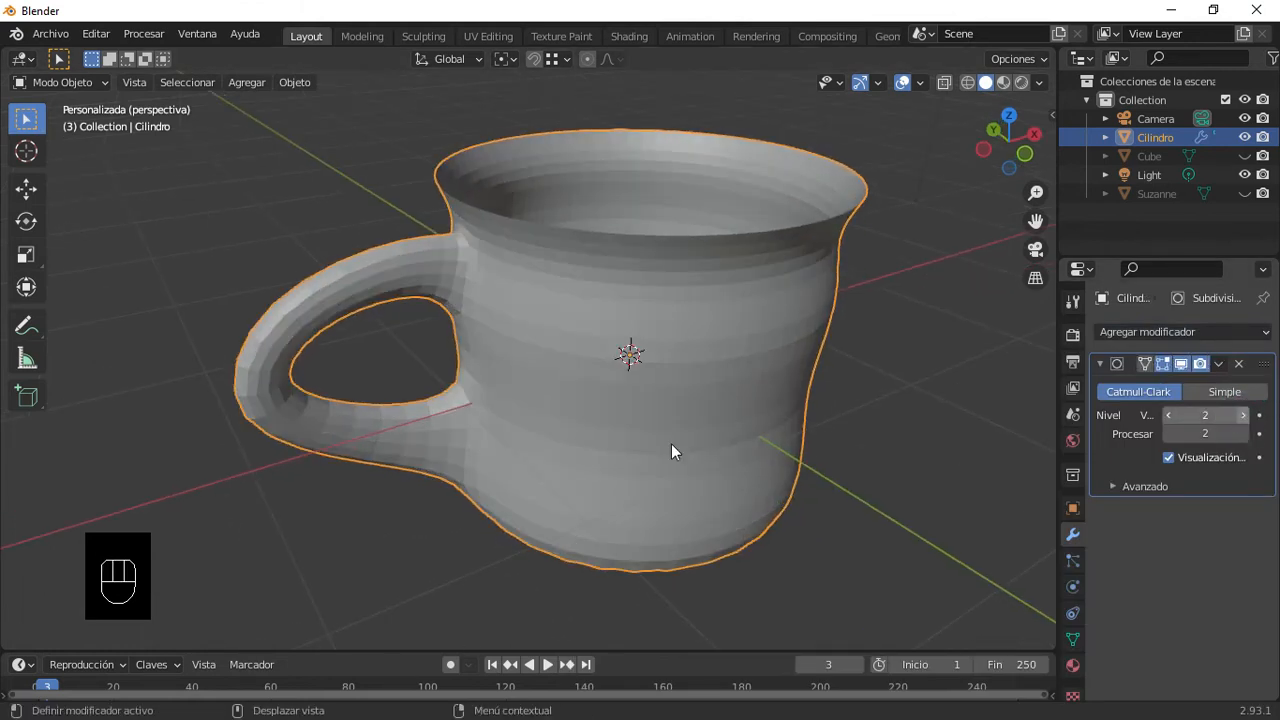
pyautogui.rightClick(583, 392)
pyautogui.click(563, 378)
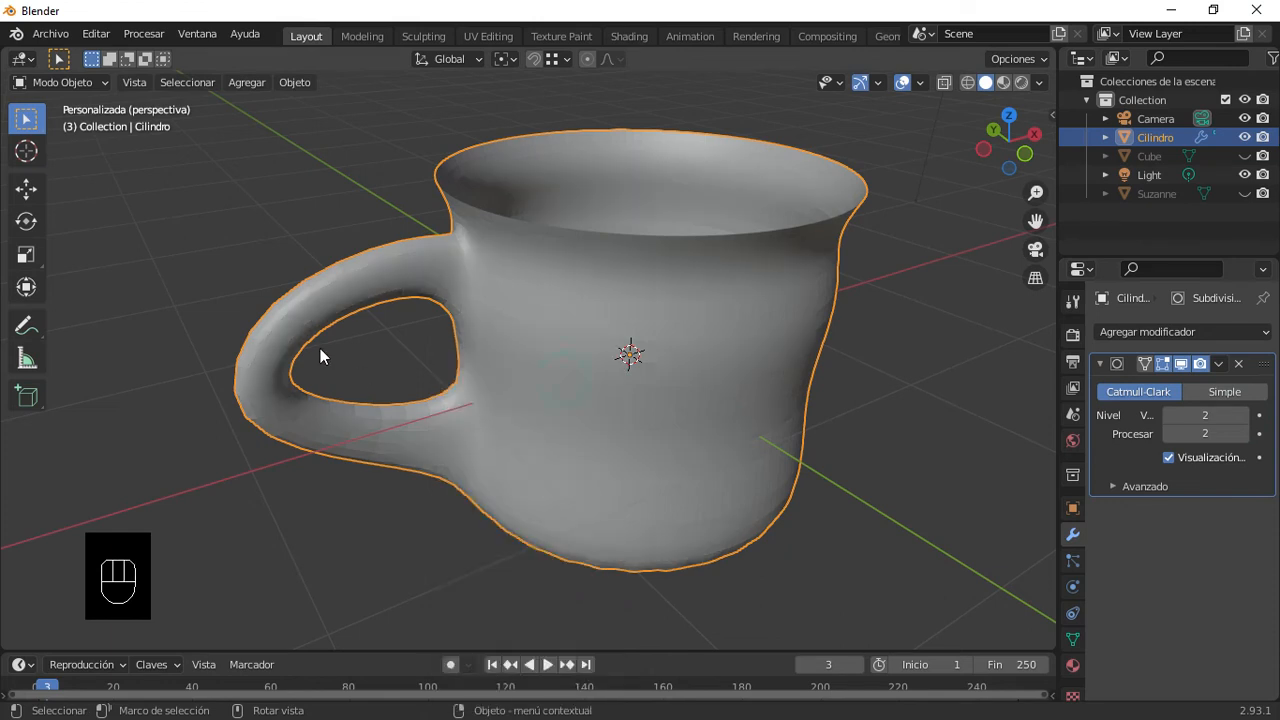
pyautogui.moveTo(309, 337); pyautogui.dragTo(589, 344, button='middle')
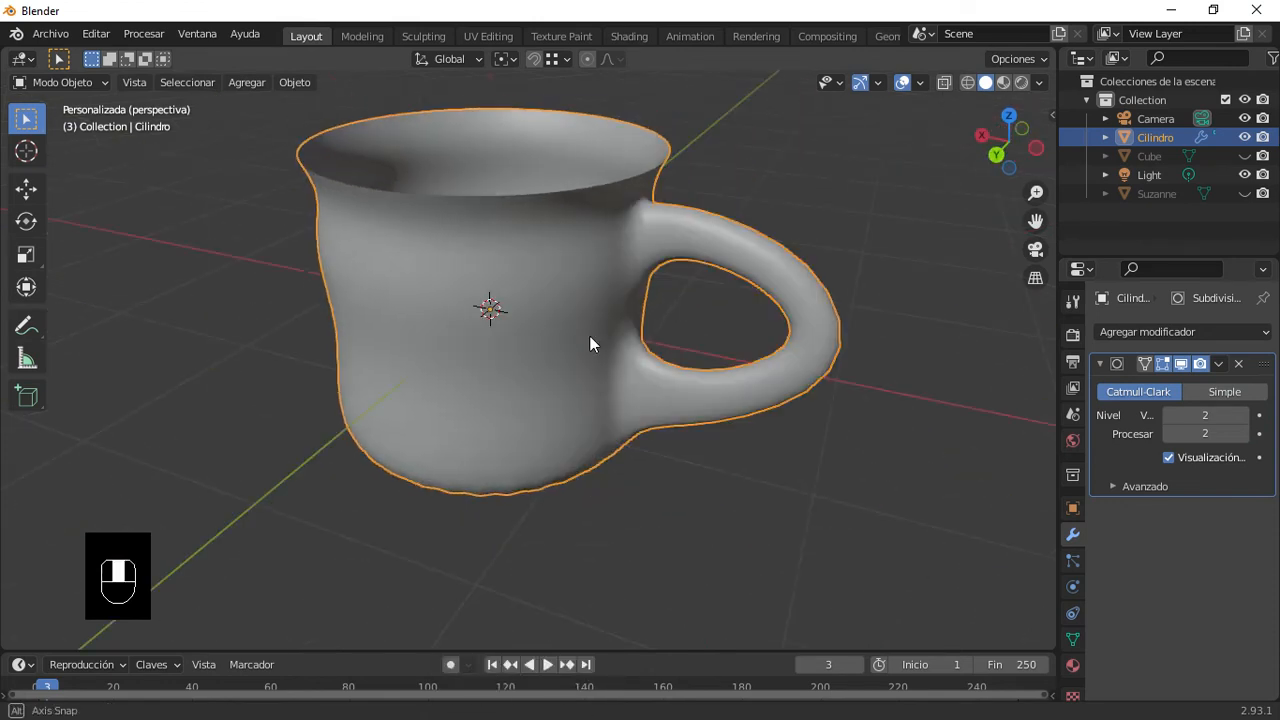
# Step: Raise the Subdivision modifier's viewport level to 4
pyautogui.click(1244, 416)
pyautogui.click(1244, 416)
pyautogui.moveTo(738, 324); pyautogui.dragTo(527, 476, button='middle')
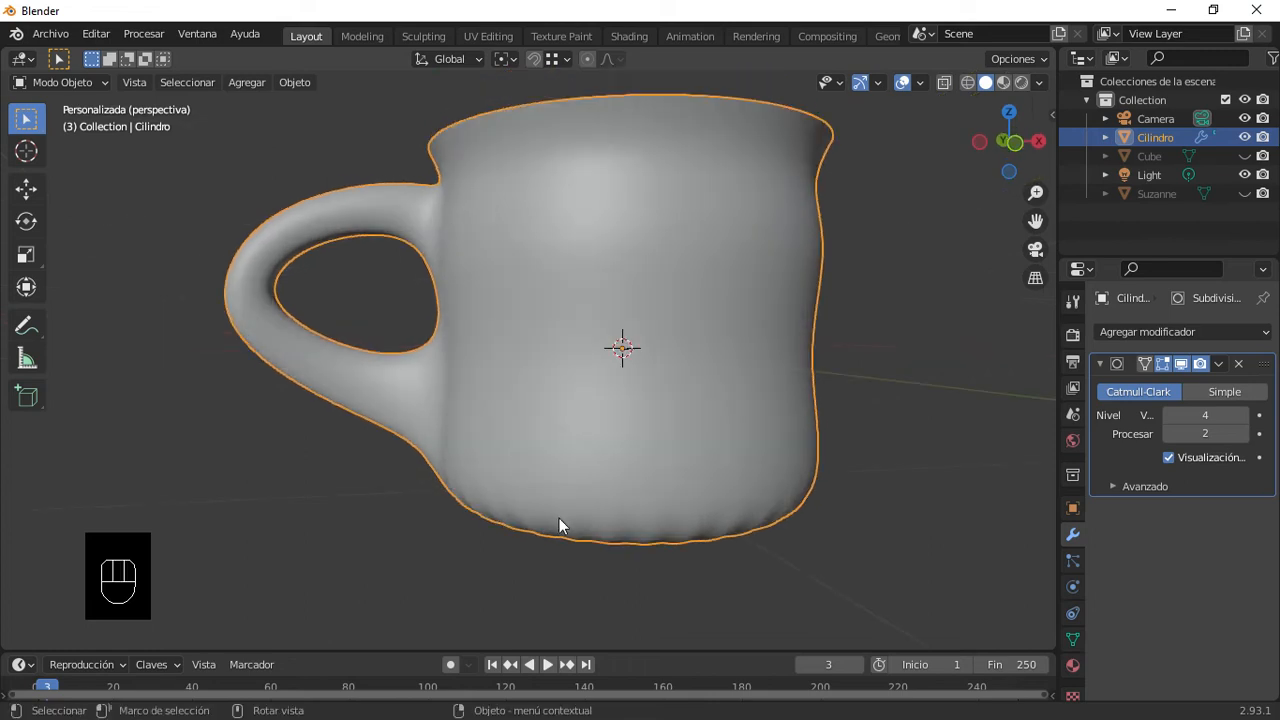
# Step: Add a horizontal loop cut around the mug's lowest band, sliding it by about 0.69 toward the base, and return to Object Mode
pyautogui.press('Tab')
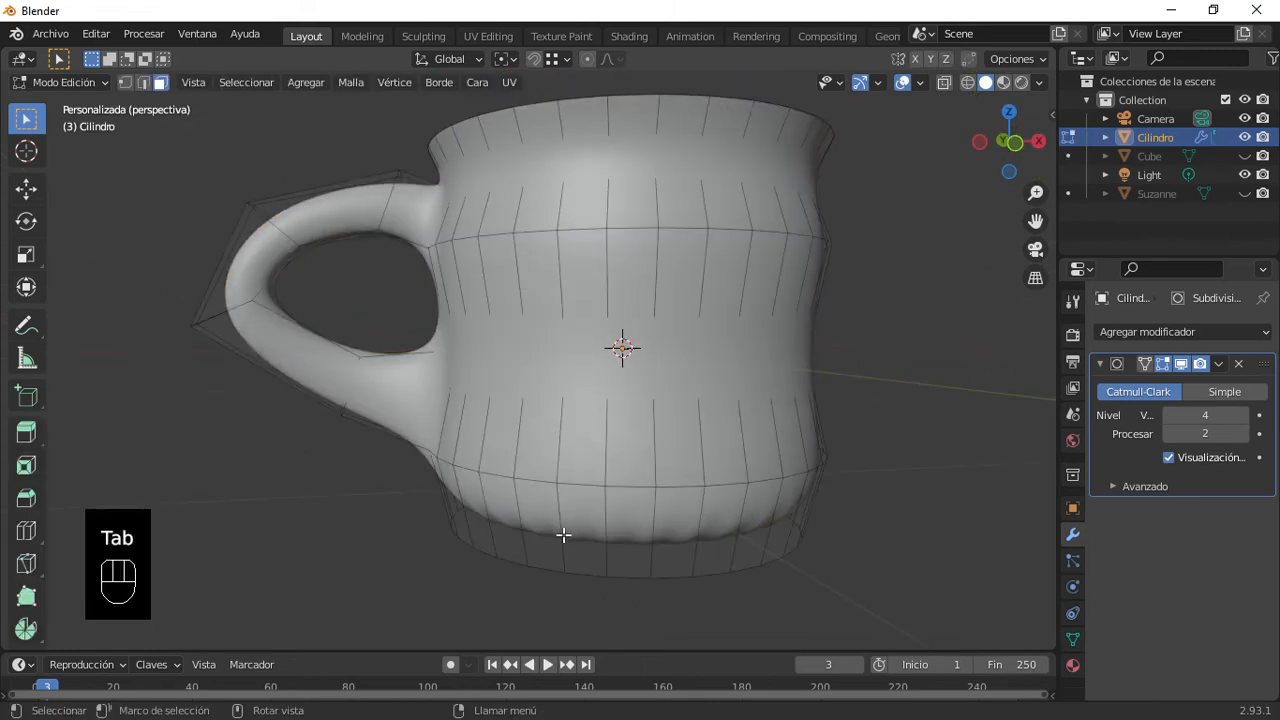
pyautogui.click(143, 82)
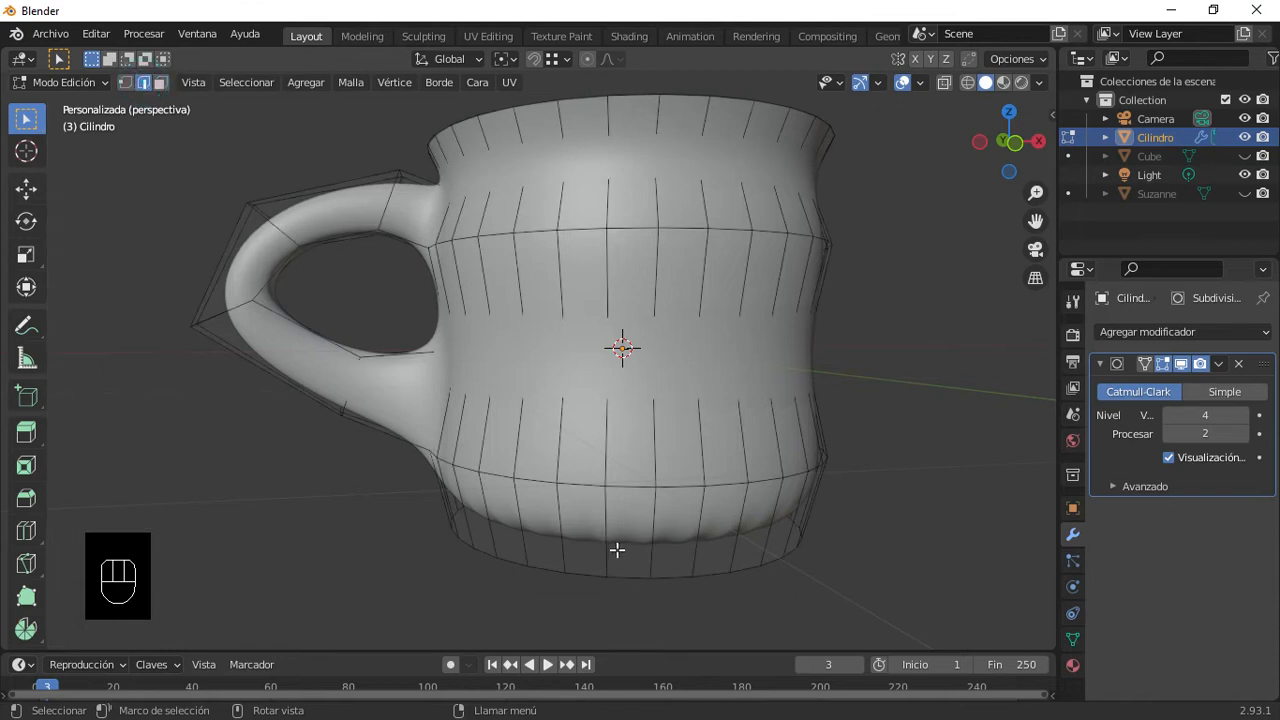
pyautogui.hotkey('ctrl', 'r')
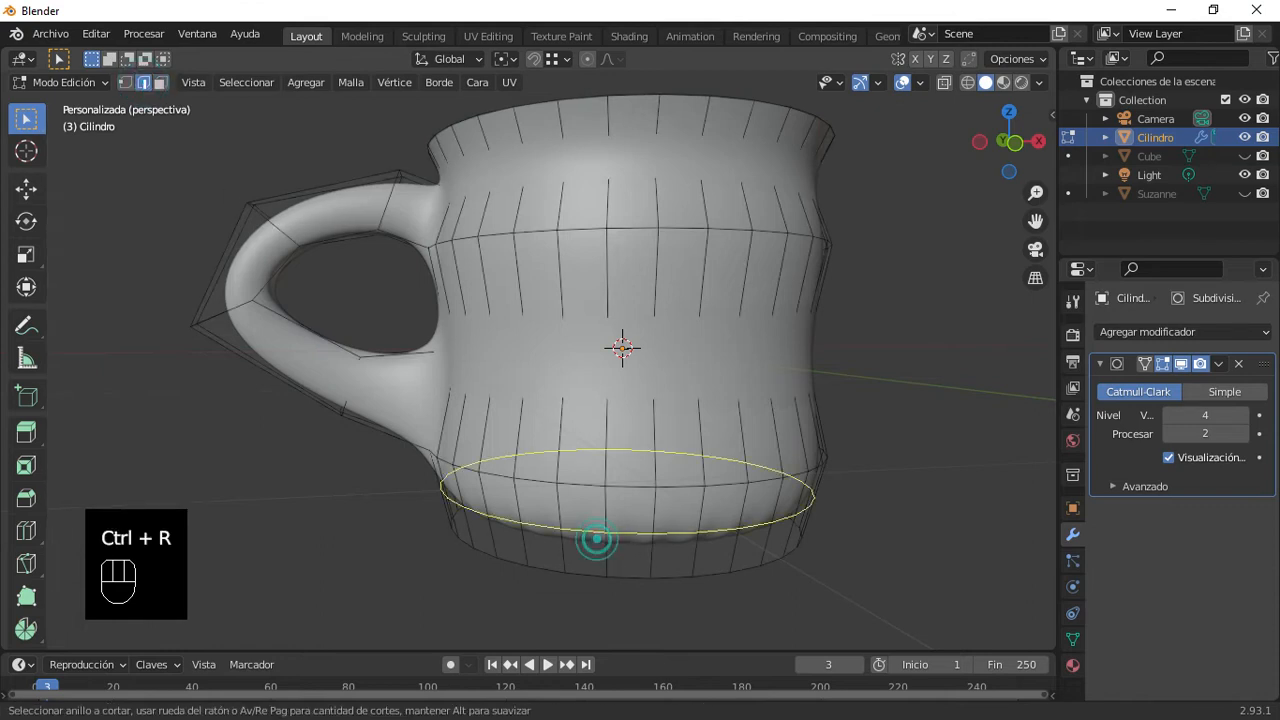
pyautogui.click(597, 540)
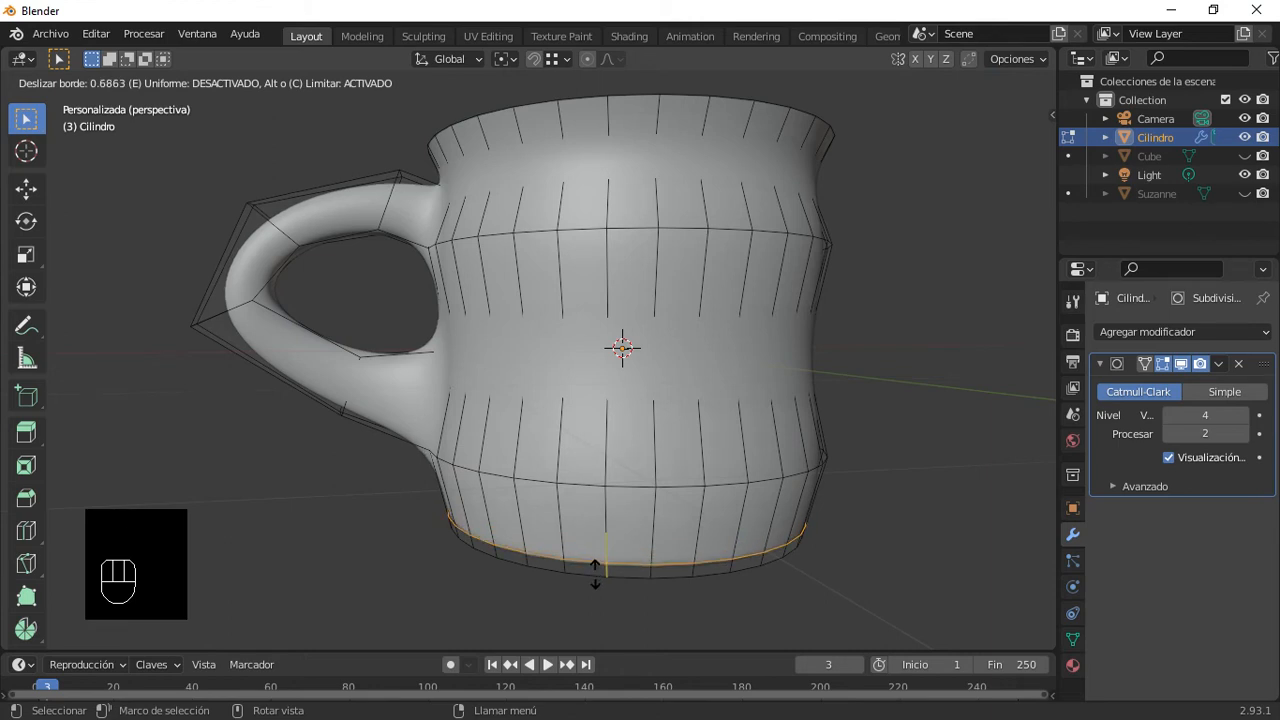
pyautogui.click(594, 574)
pyautogui.moveTo(680, 531); pyautogui.dragTo(641, 463, button='middle')
pyautogui.scroll(-3, 636, 305)
pyautogui.moveTo(647, 388); pyautogui.dragTo(615, 396, button='middle')
pyautogui.press('Tab')
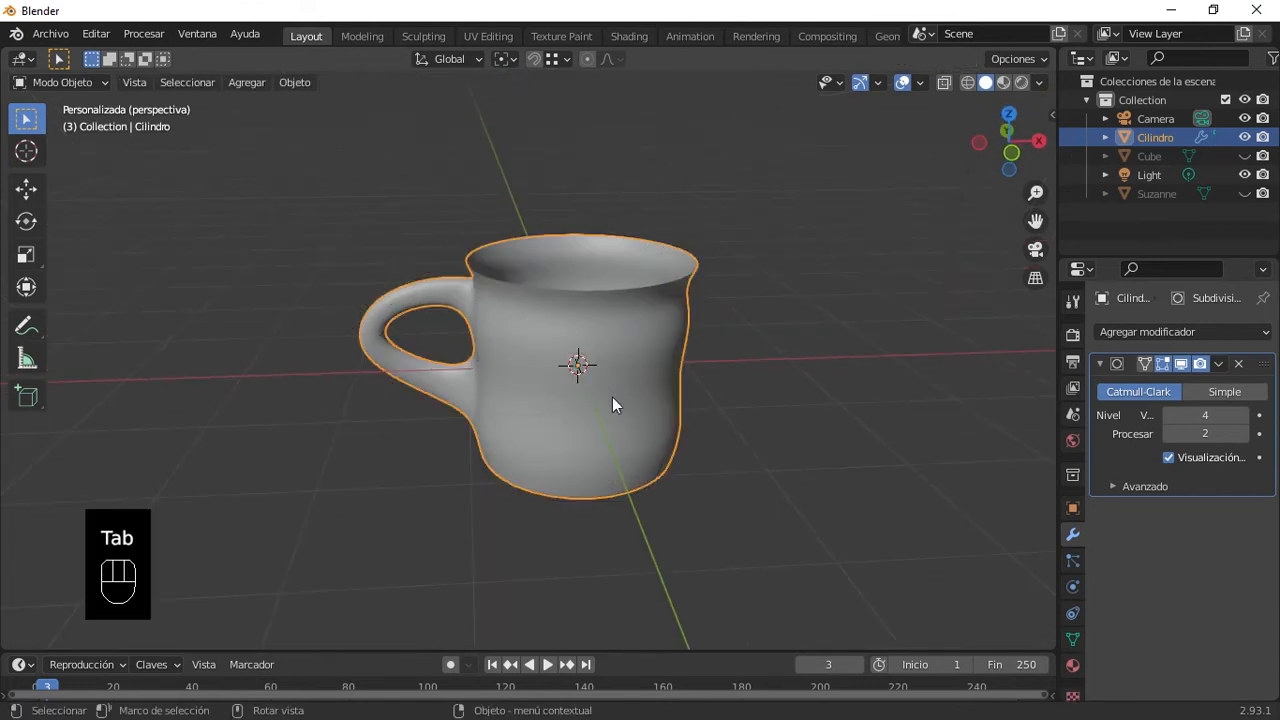
# Step: With the Subdivision modifier hidden in the viewport, inset the mug's bottom face by about 0.17 m
pyautogui.press('Tab')
pyautogui.click(1182, 364)
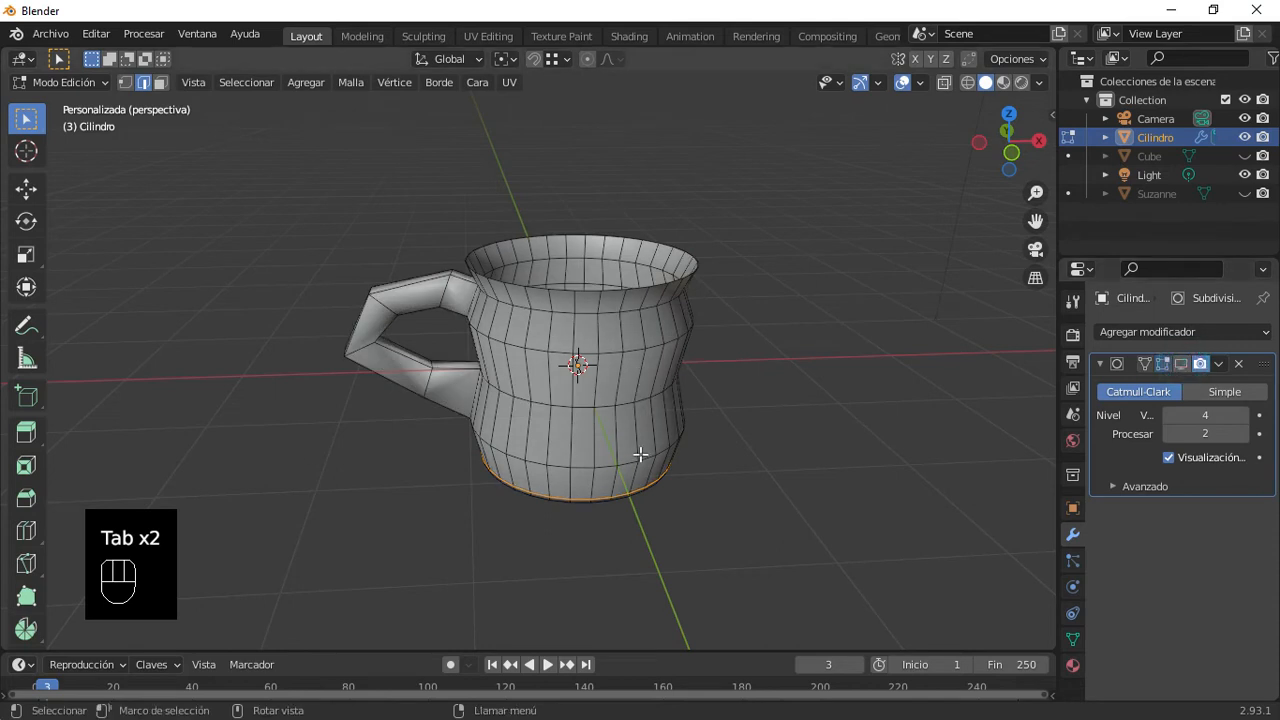
pyautogui.scroll(2, 642, 470)
pyautogui.moveTo(600, 466); pyautogui.dragTo(532, 289, button='middle')
pyautogui.click(159, 82)
pyautogui.click(577, 350)
pyautogui.moveTo(547, 335); pyautogui.dragTo(364, 350, button='middle')
pyautogui.press('i')
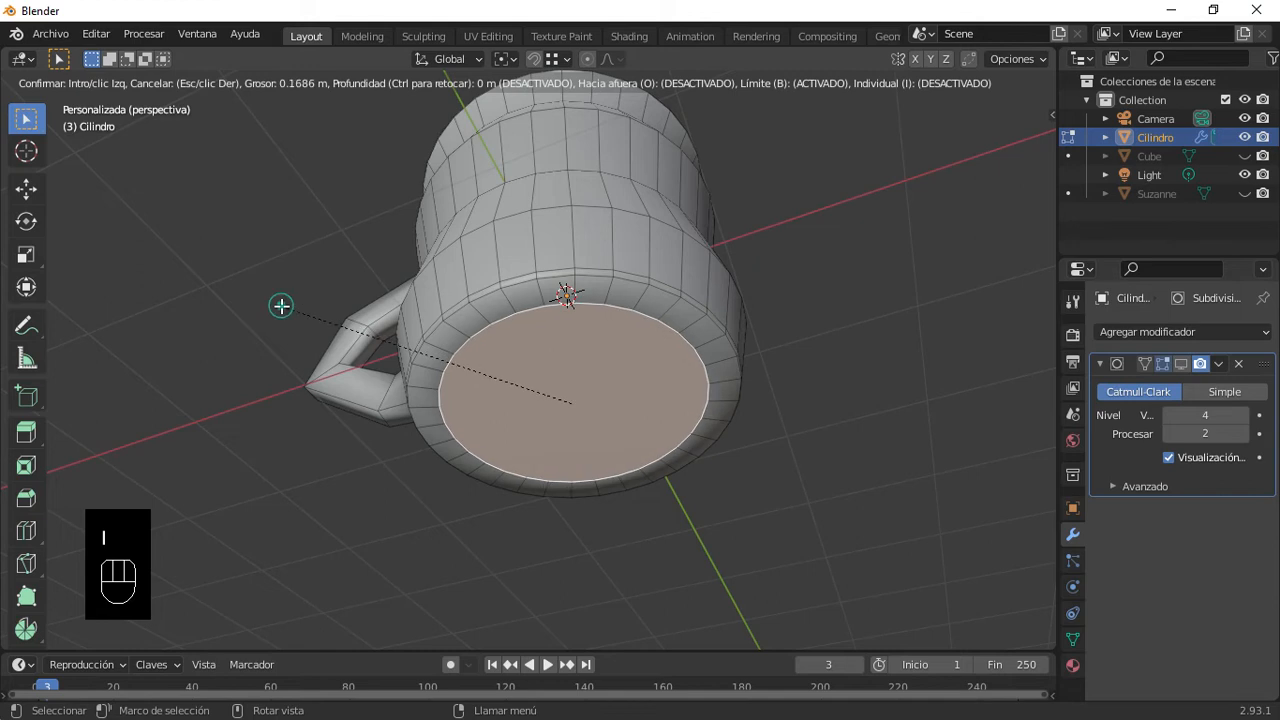
pyautogui.click(280, 305)
# Step: Inset the bottom face a second time by 0.4668 m, leaving a small central circle
pyautogui.press('i')
pyautogui.click(294, 317)
pyautogui.moveTo(703, 289); pyautogui.dragTo(614, 260, button='middle')
pyautogui.scroll(2, 548, 323)
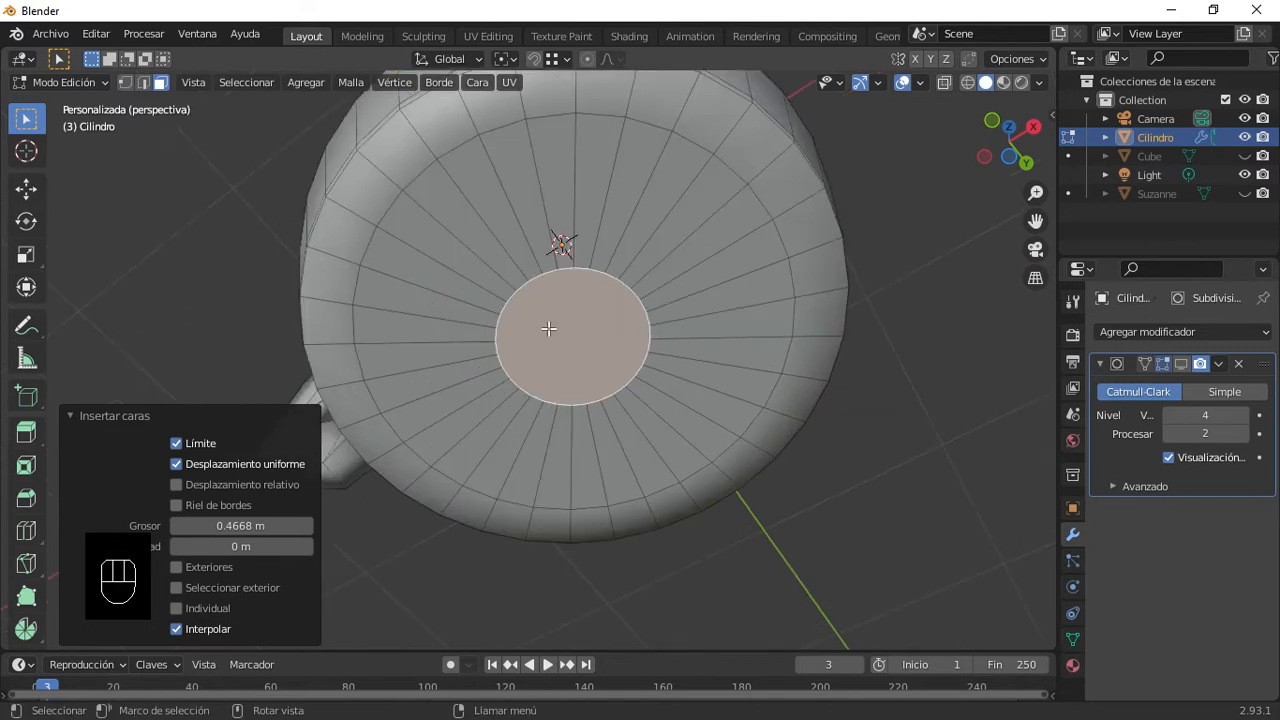
# Step: Show the Subdivision modifier in the viewport again and inspect the smoothed mug and its base in Object Mode
pyautogui.moveTo(550, 325); pyautogui.dragTo(598, 417, button='middle')
pyautogui.scroll(-5, 598, 417)
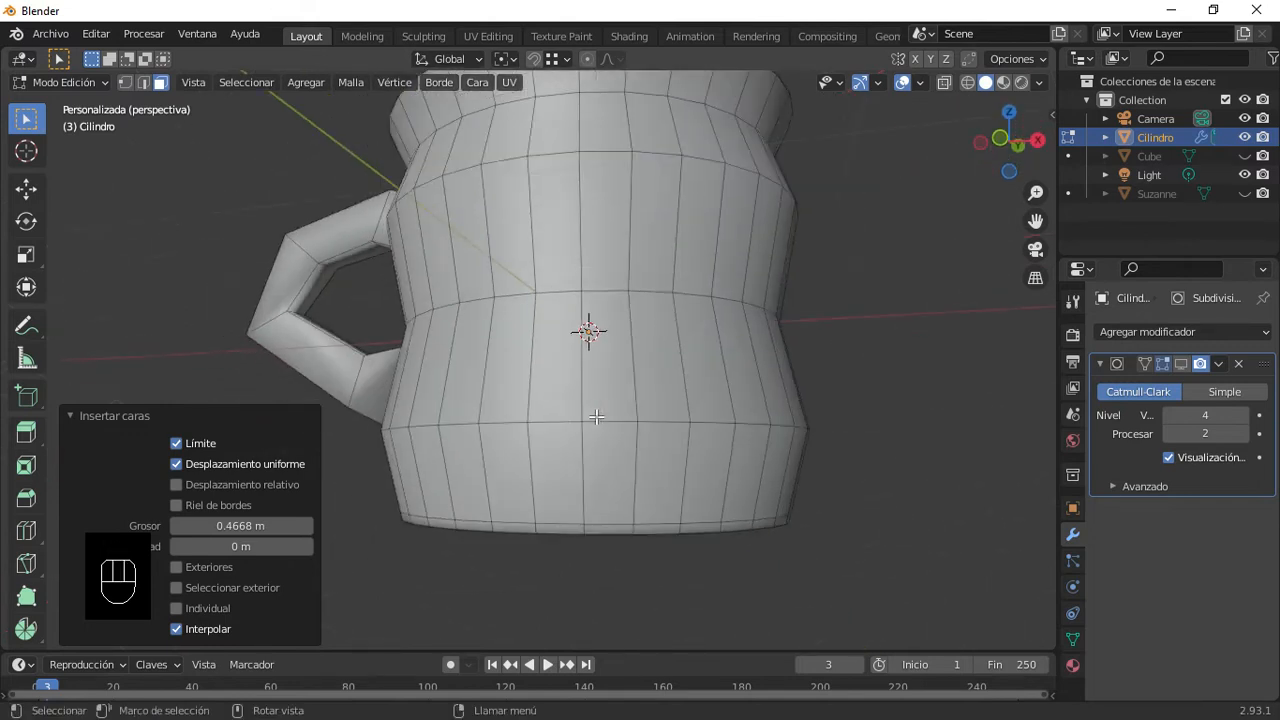
pyautogui.click(1180, 364)
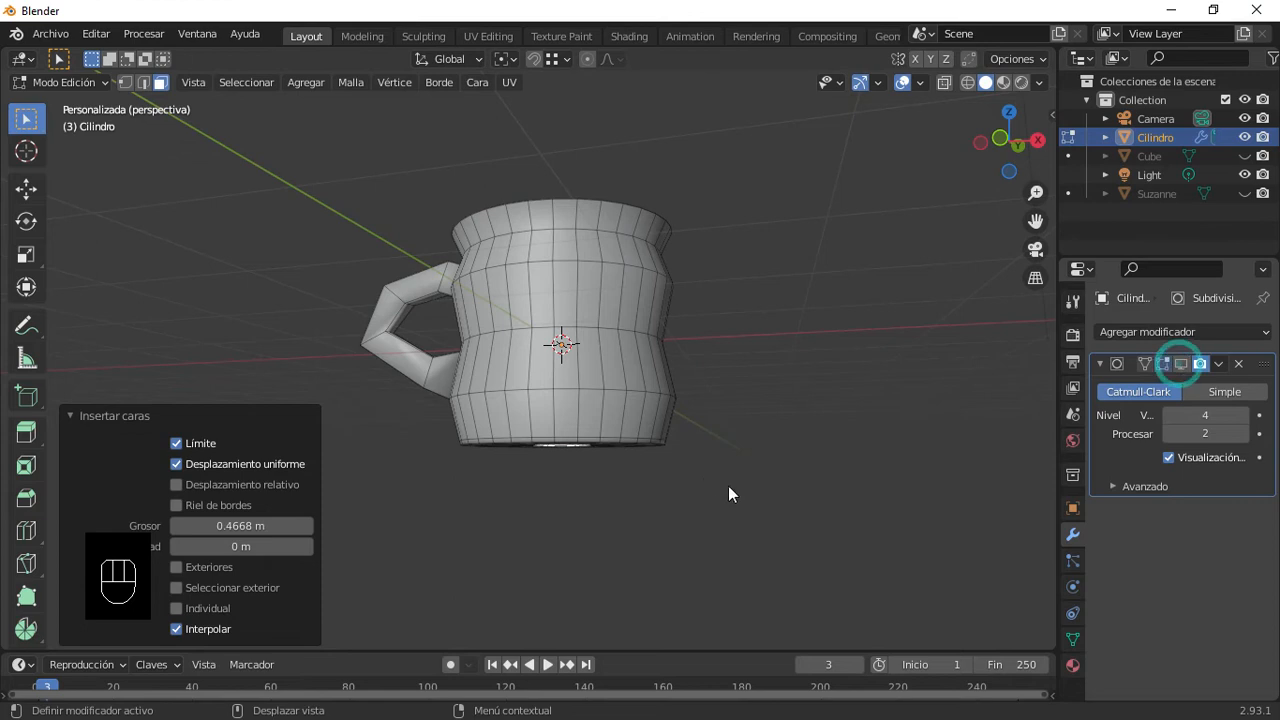
pyautogui.scroll(4, 651, 480)
pyautogui.press('Tab')
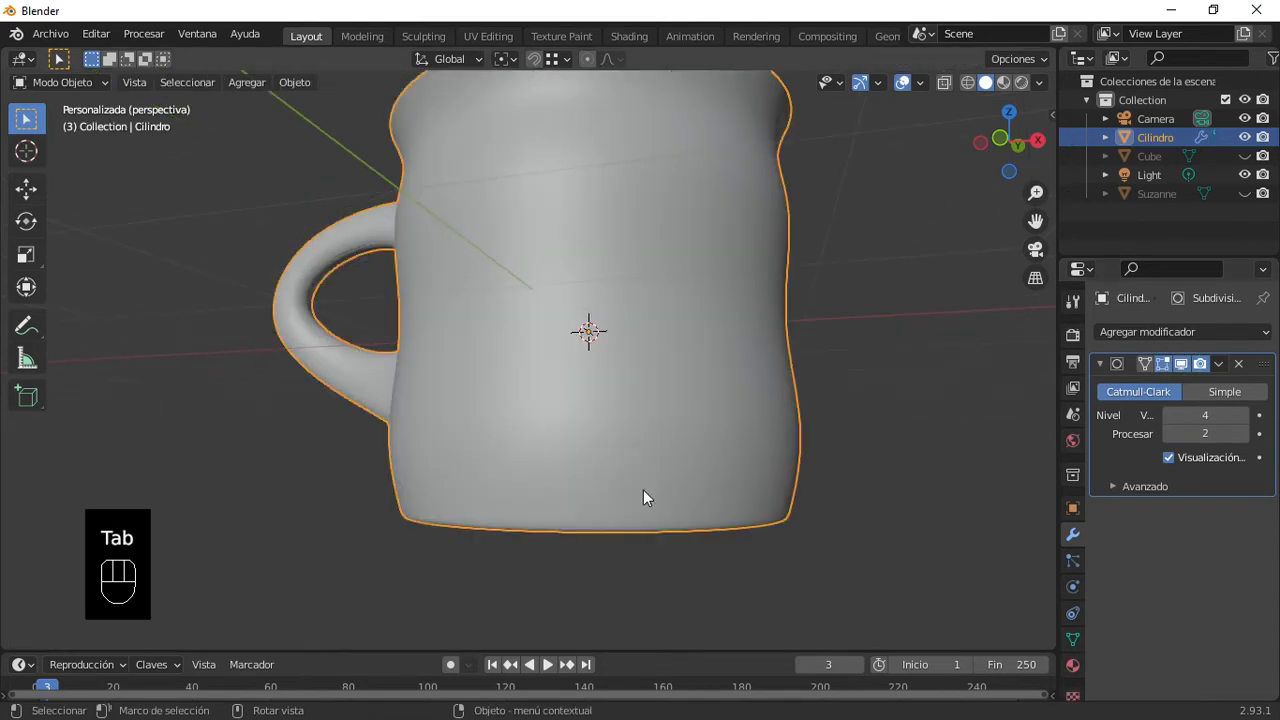
pyautogui.moveTo(653, 477); pyautogui.dragTo(610, 395, button='middle')
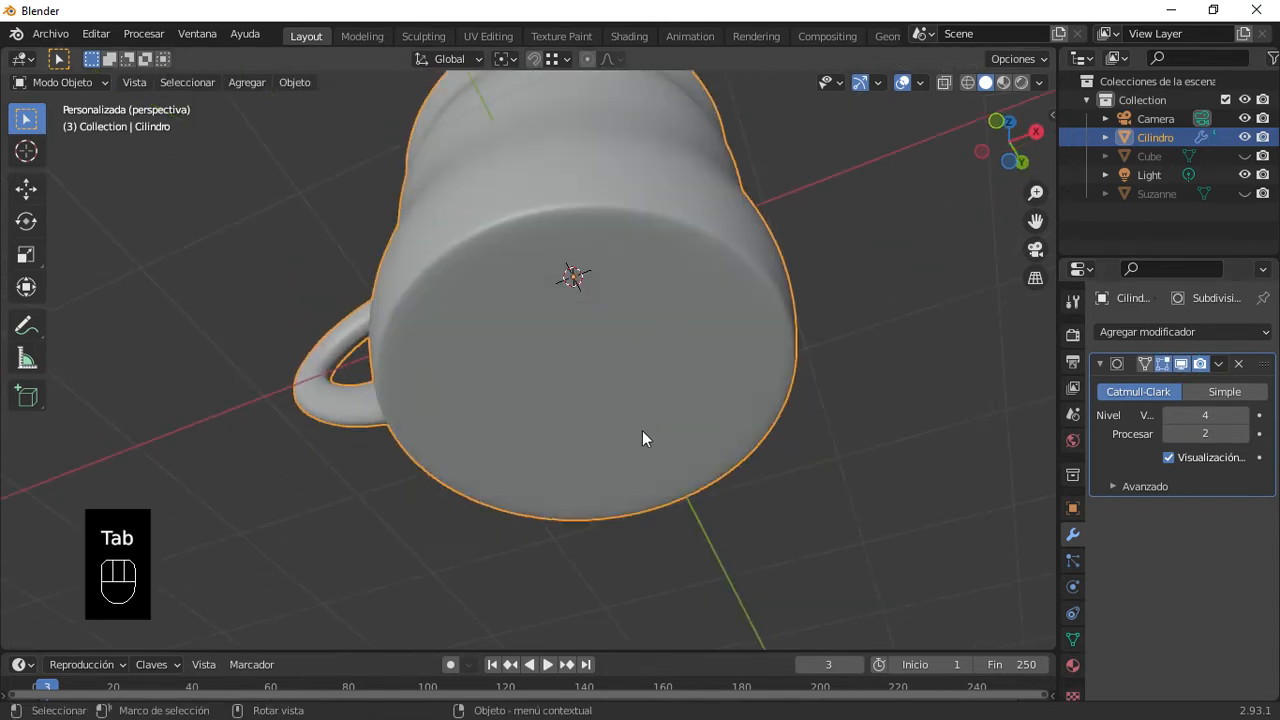
pyautogui.scroll(-3, 628, 348)
pyautogui.moveTo(706, 500); pyautogui.dragTo(725, 522, button='middle')
pyautogui.scroll(-3, 710, 502)
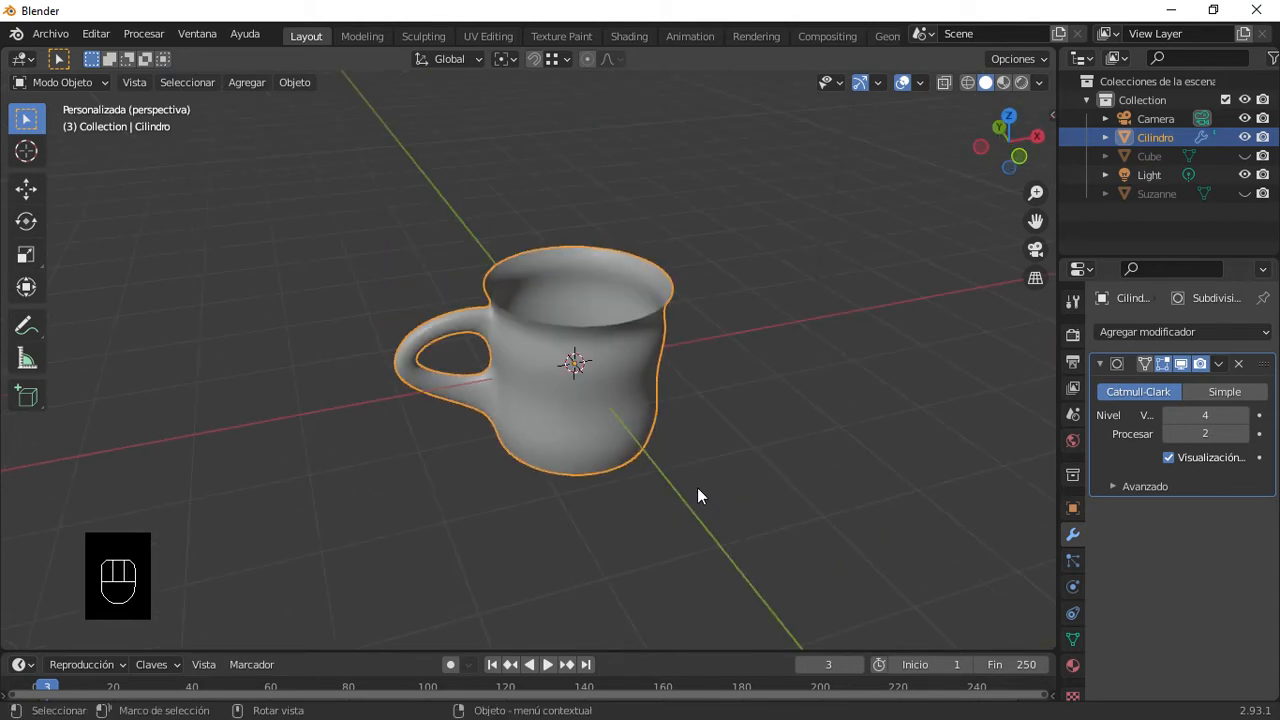
pyautogui.scroll(4, 594, 402)
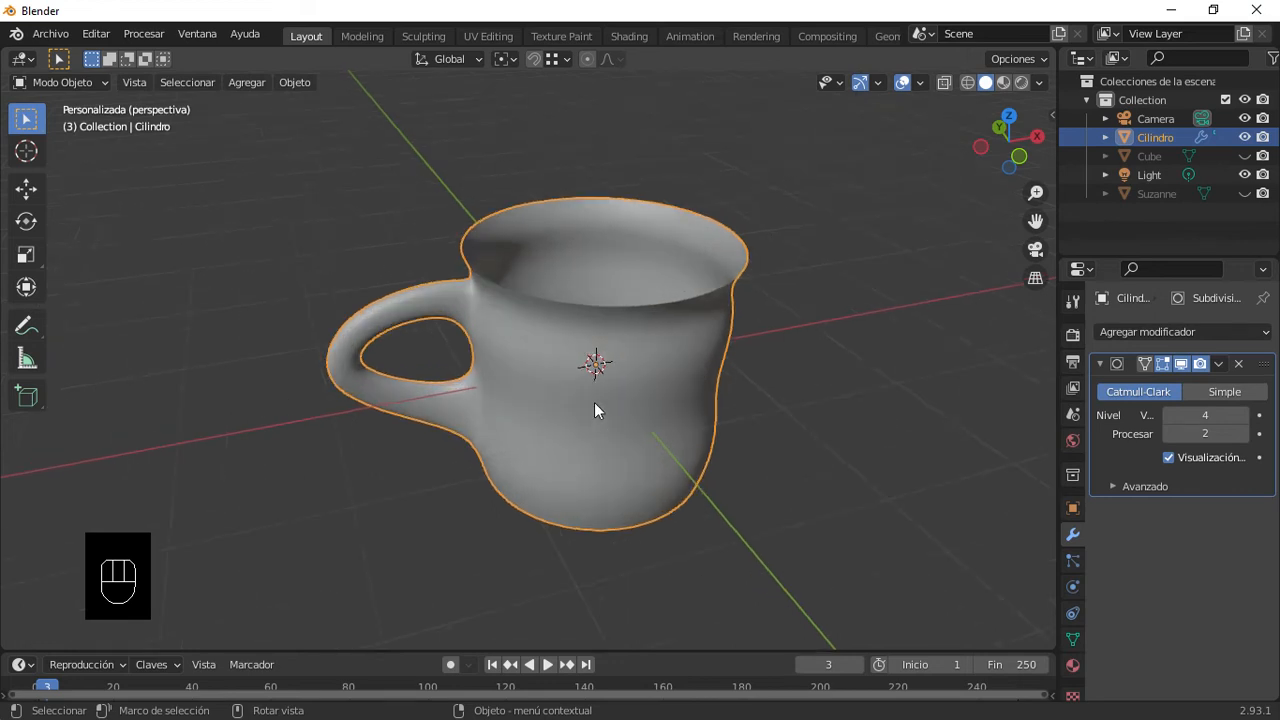
pyautogui.keyDown('shift'); pyautogui.moveTo(656, 399); pyautogui.dragTo(628, 460, button='middle'); pyautogui.keyUp('shift')
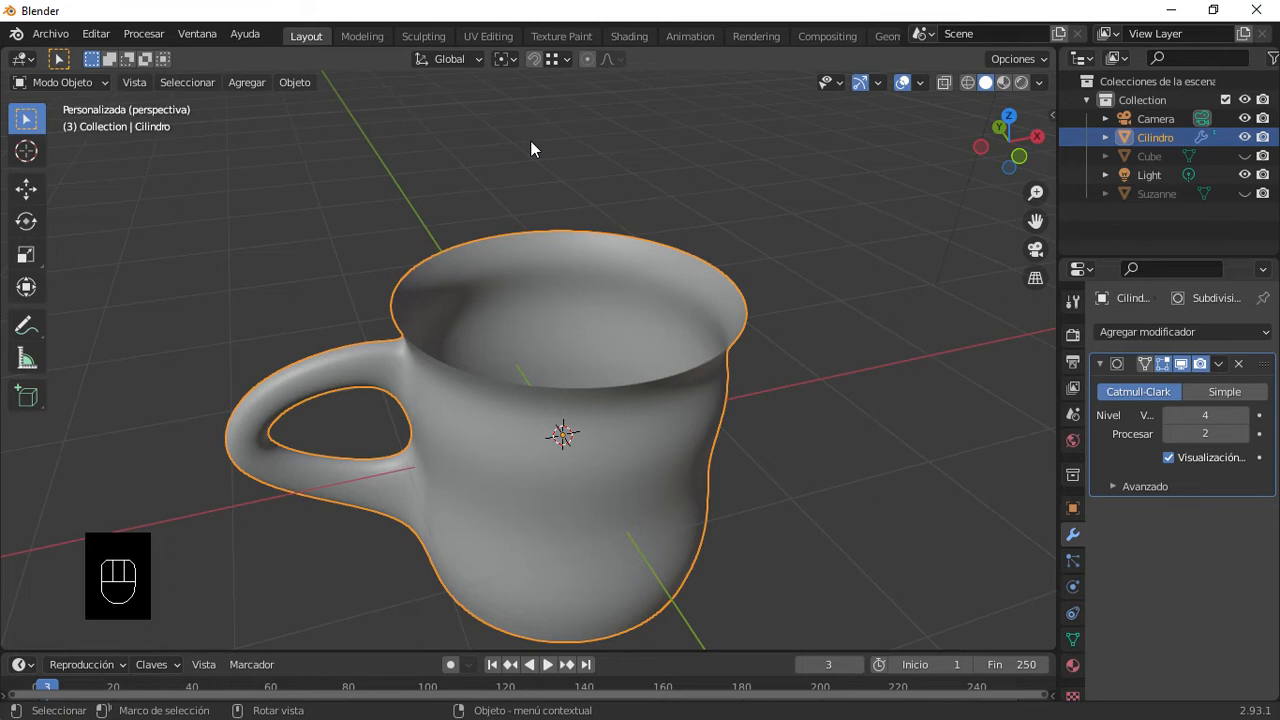
pyautogui.press('Tab')
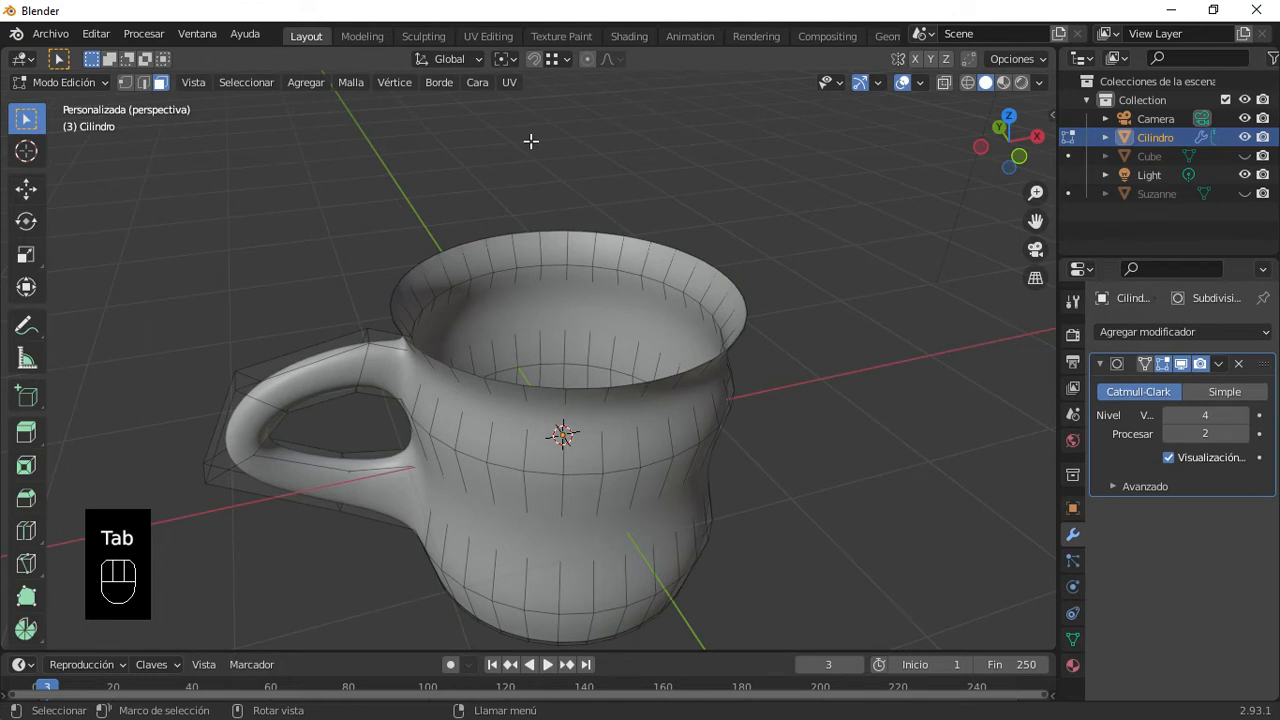
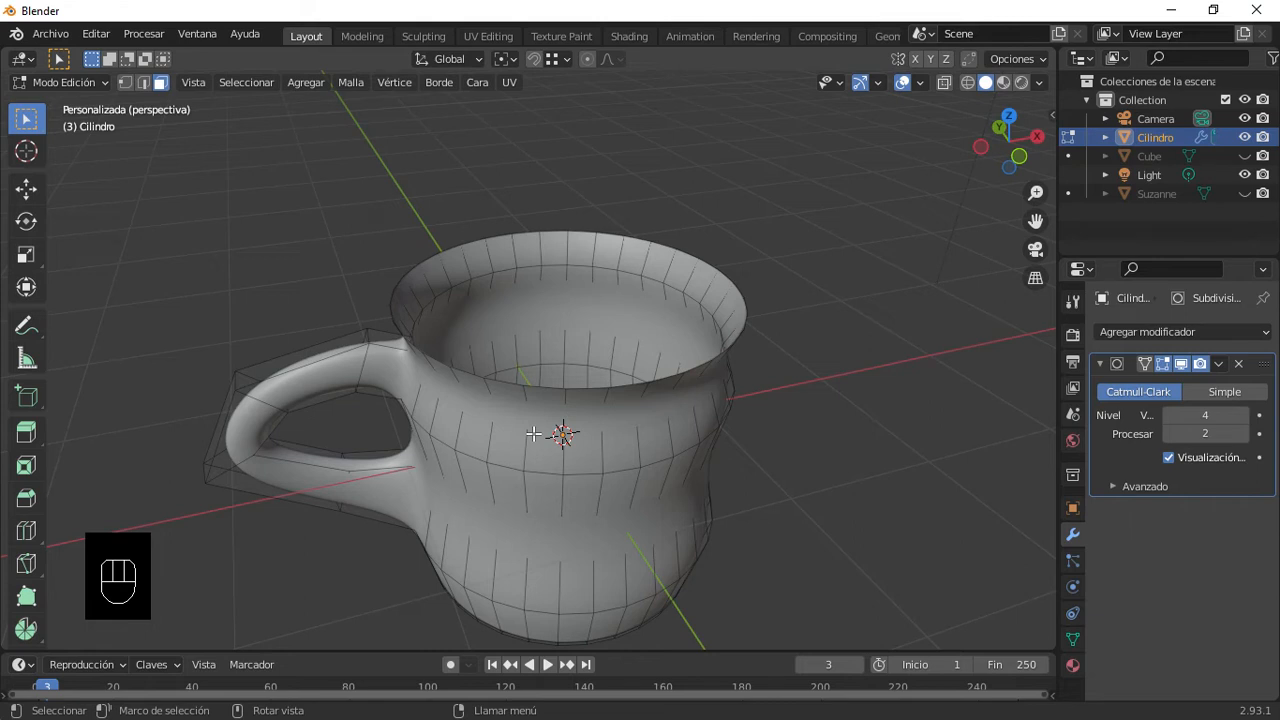
pyautogui.press('Tab')
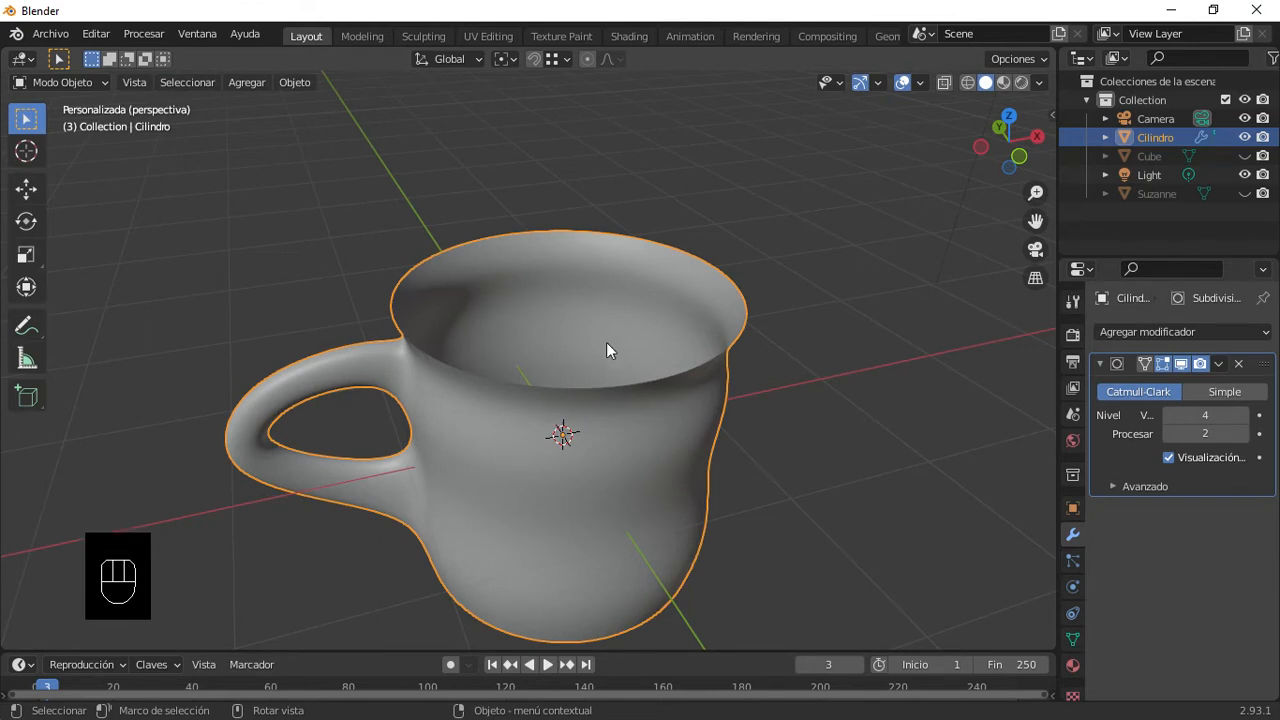
pyautogui.scroll(-3, 604, 350)
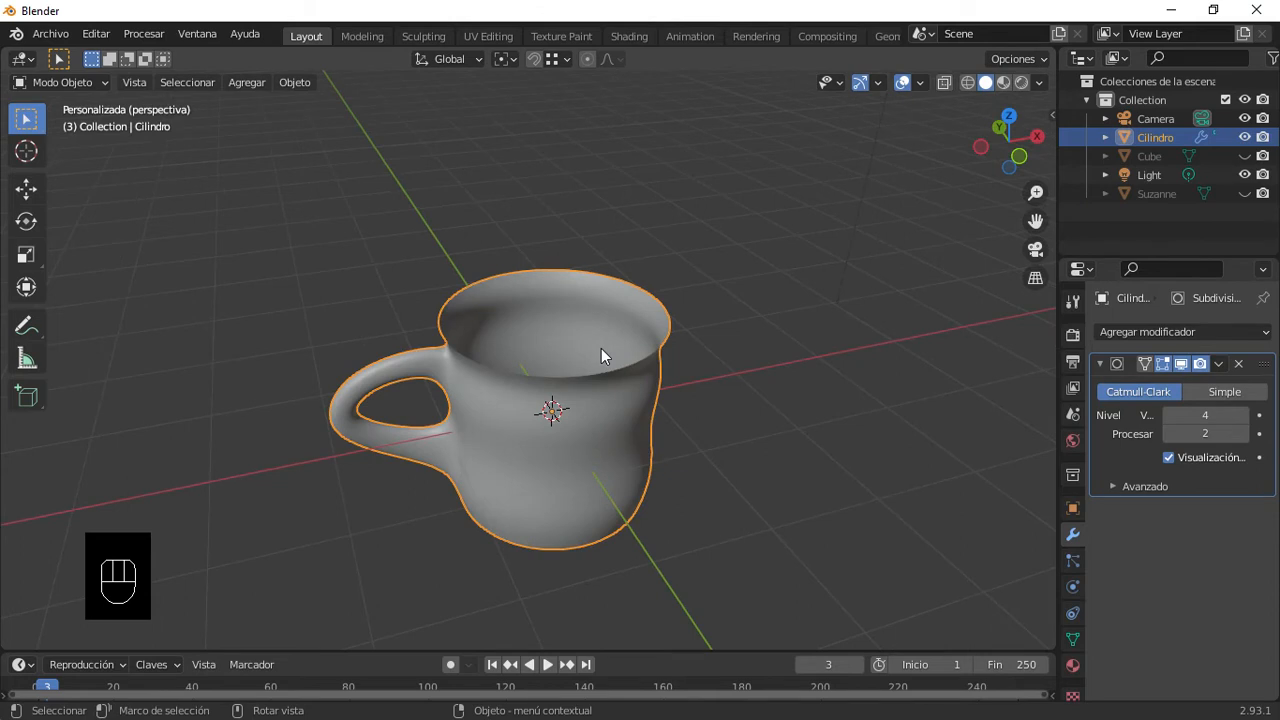
# Step: Set the snapping target to the grid (Cuadrícula), leaving snapping itself switched off
pyautogui.click(505, 60)
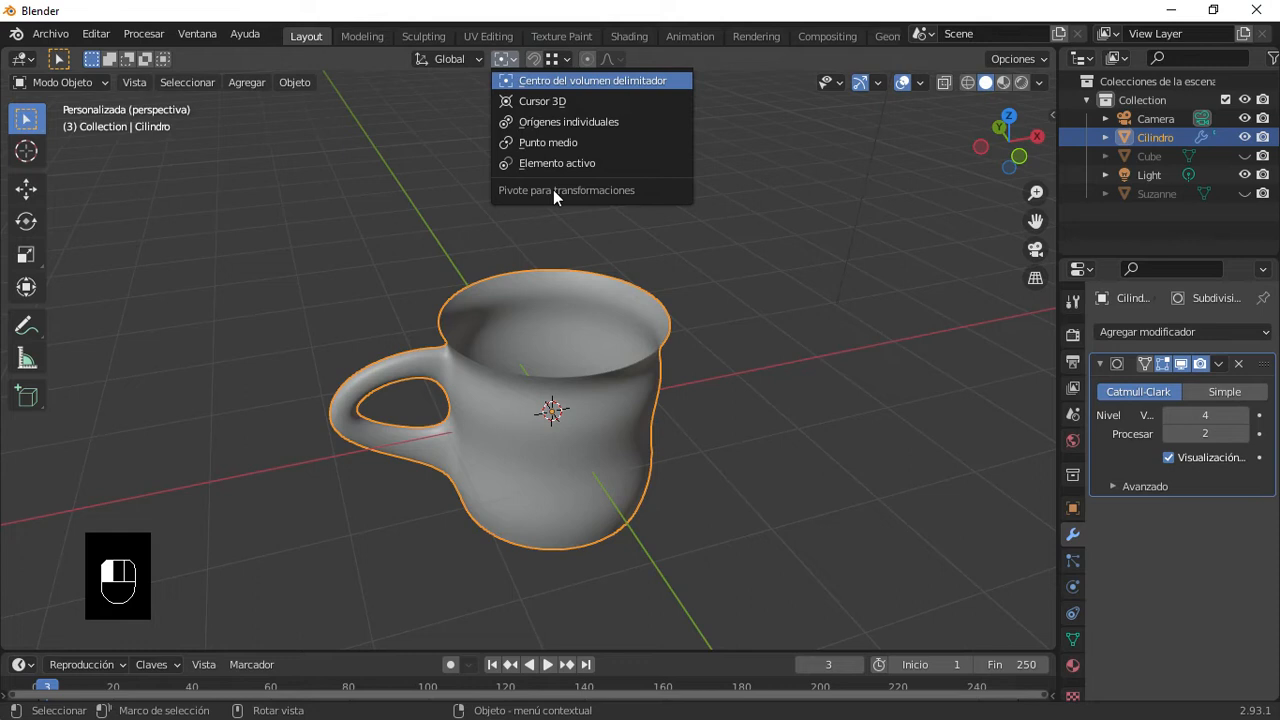
pyautogui.click(570, 60)
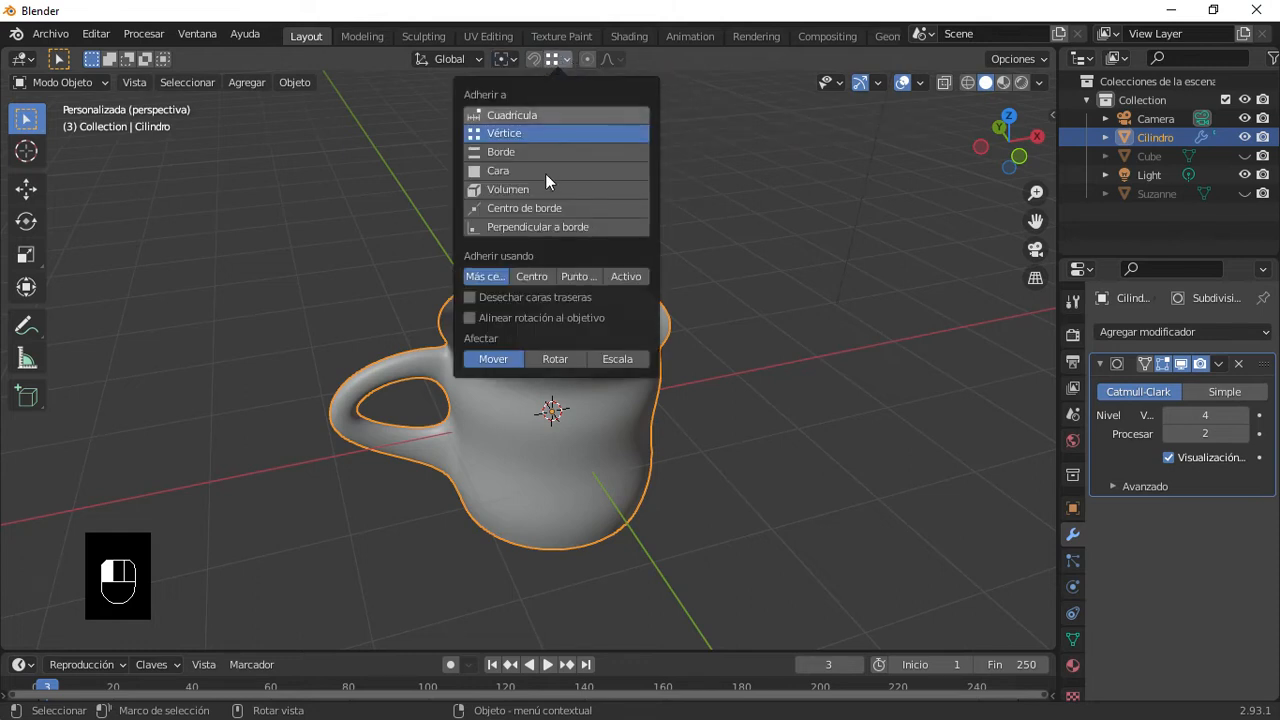
pyautogui.click(530, 117)
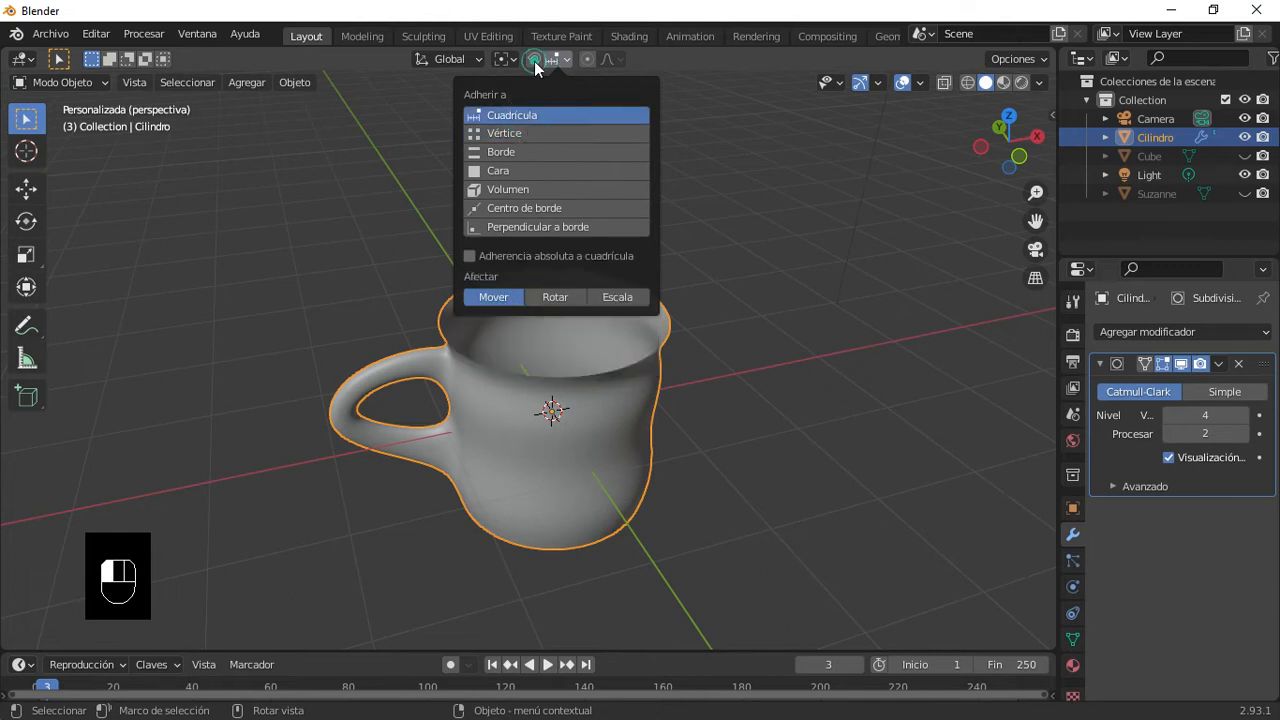
pyautogui.click(534, 60)
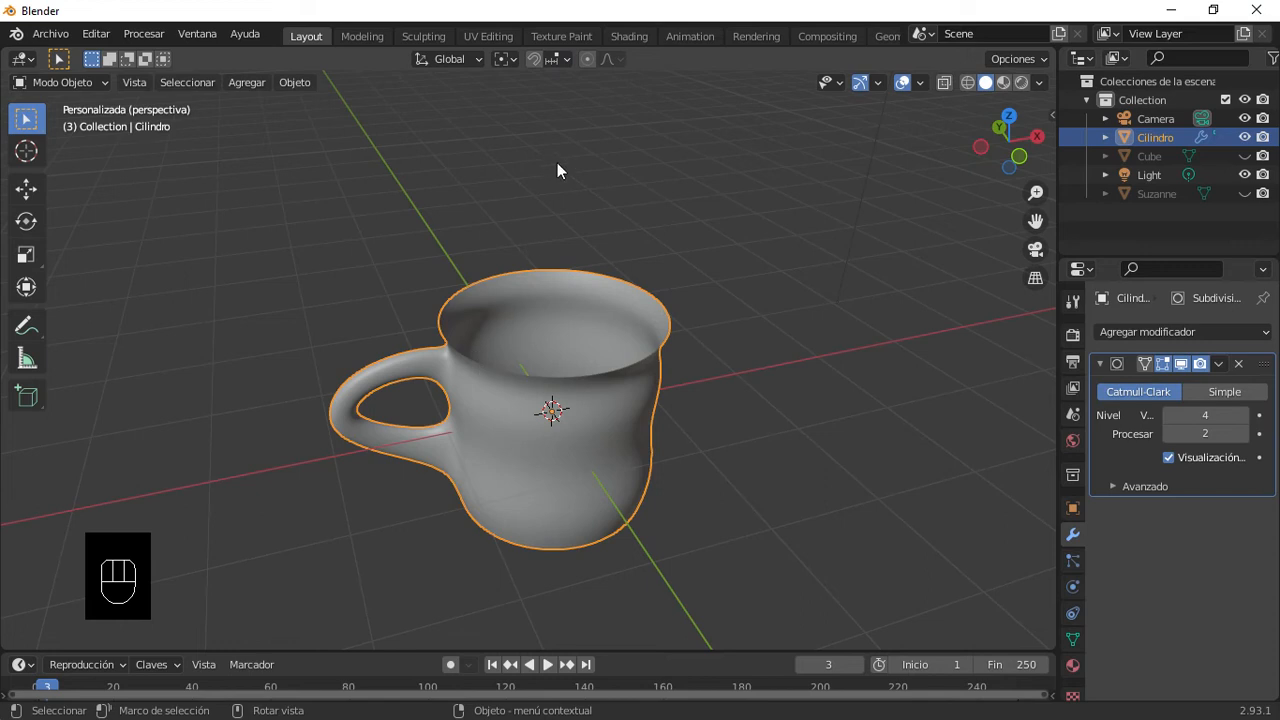
pyautogui.click(565, 60)
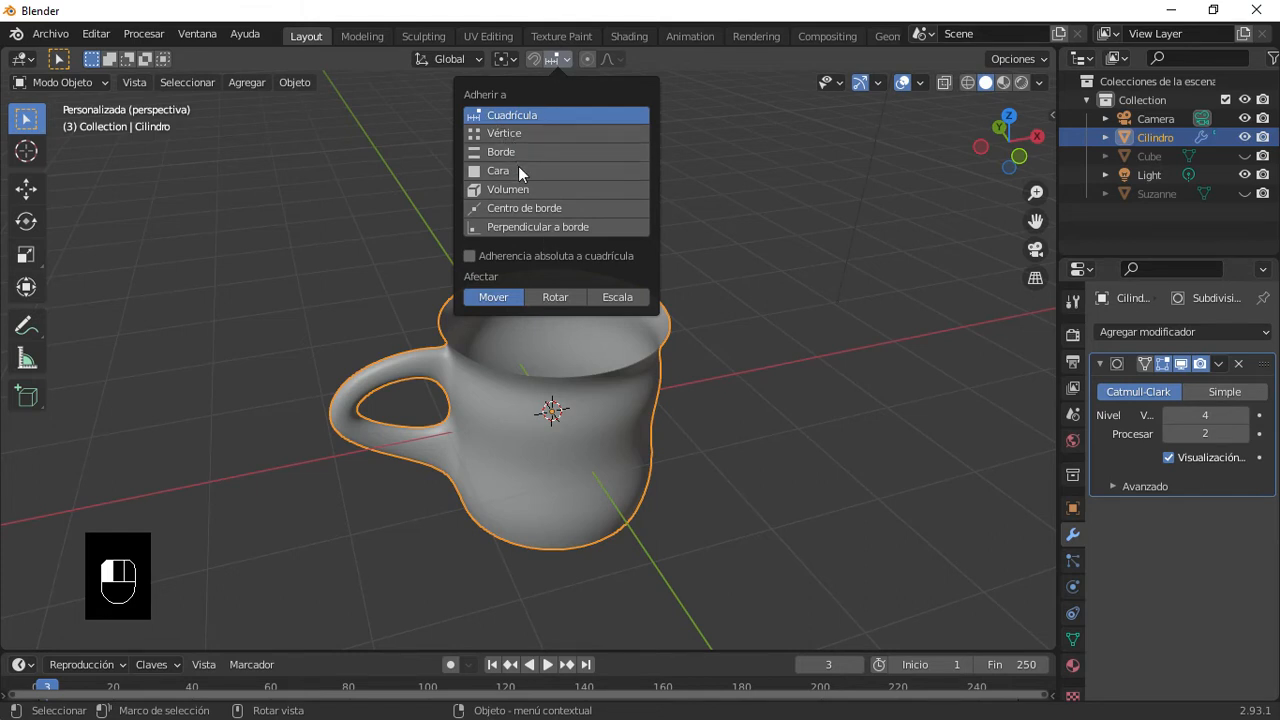
pyautogui.click(341, 151)
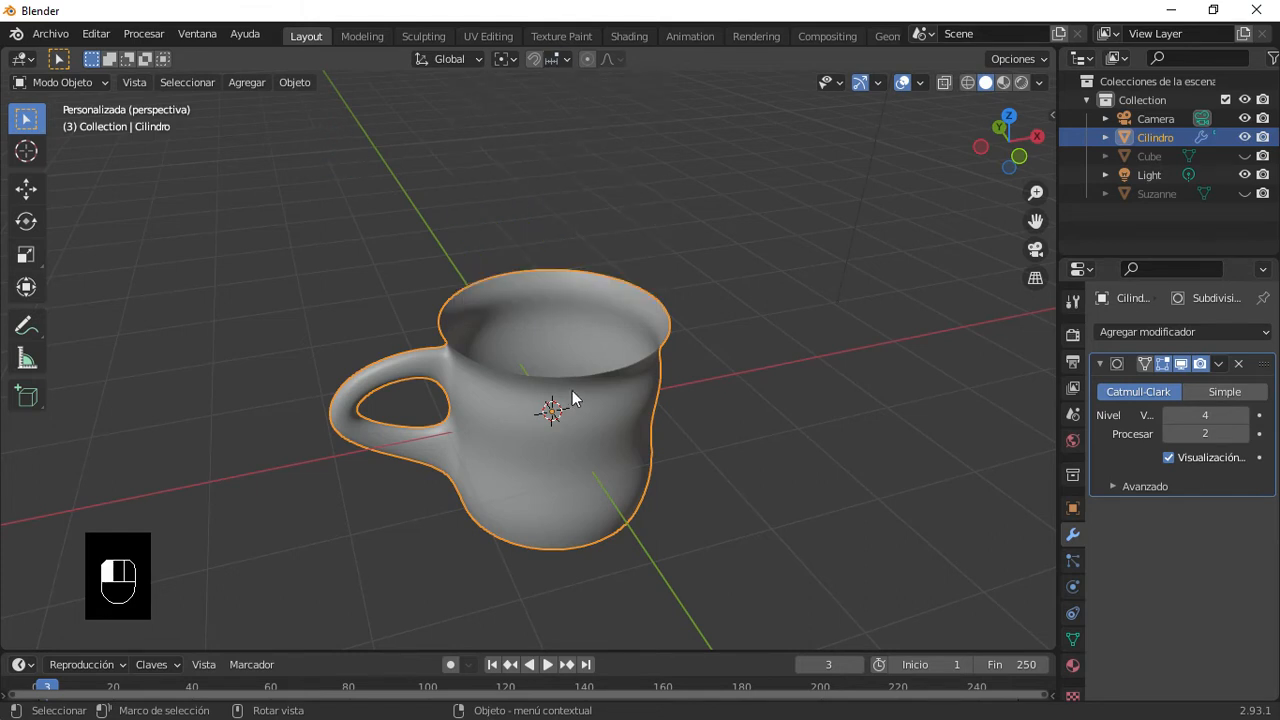
# Step: In Edit Mode, undo the recent edits back to the unsmoothed low-poly mug with its closed top and attached handle
pyautogui.click(404, 445)
pyautogui.scroll(-3, 434, 449)
pyautogui.scroll(2, 434, 451)
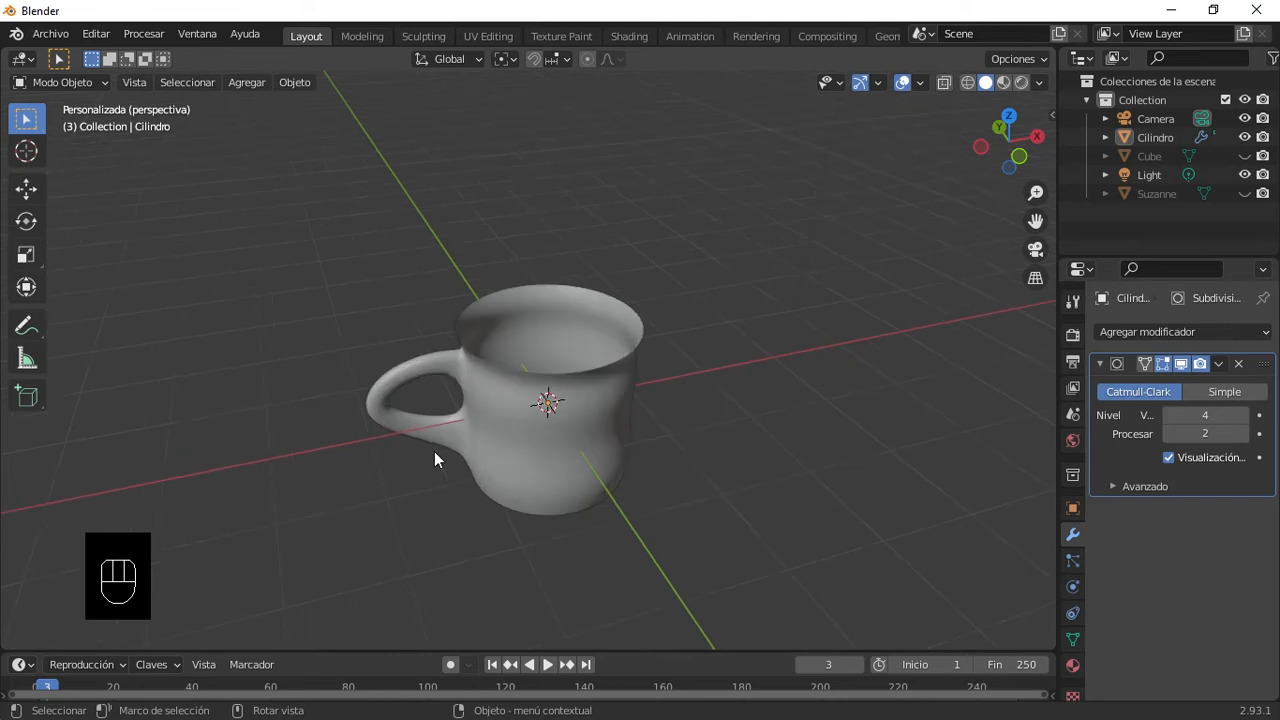
pyautogui.scroll(3, 440, 449)
pyautogui.keyDown('shift'); pyautogui.moveTo(446, 447); pyautogui.dragTo(569, 339, button='middle'); pyautogui.keyUp('shift')
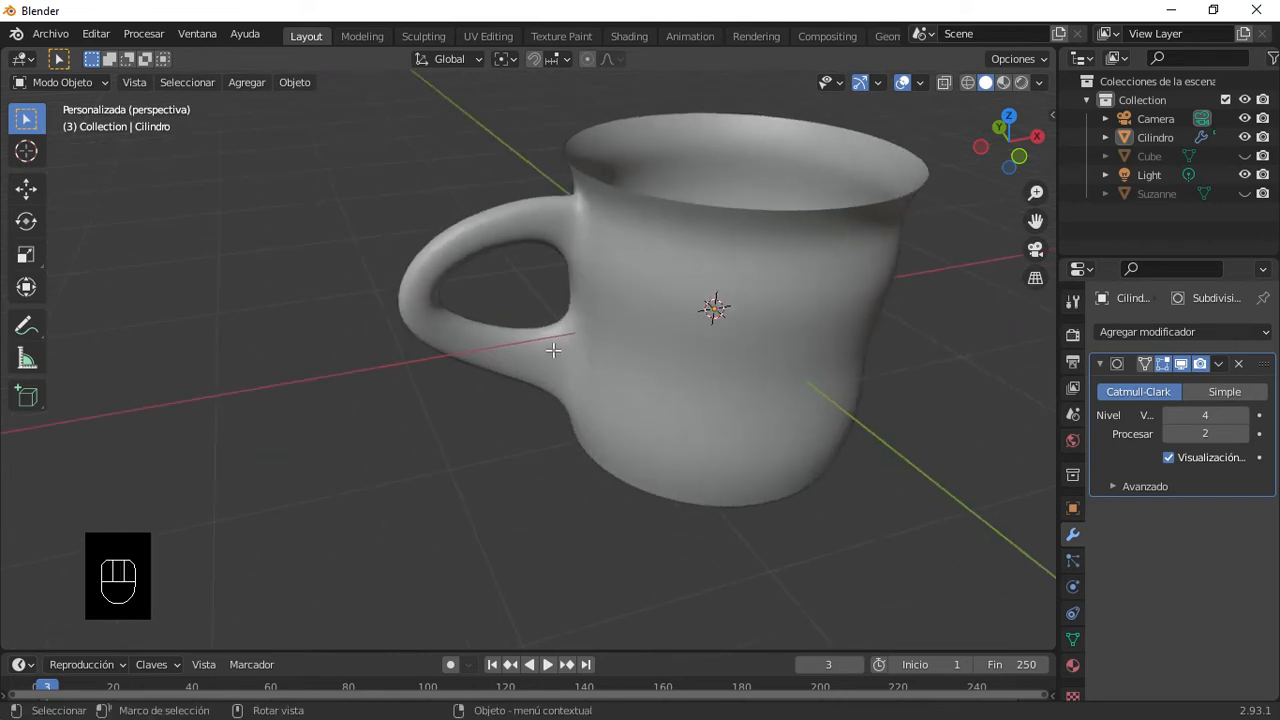
pyautogui.press('Tab')
pyautogui.scroll(2, 551, 377)
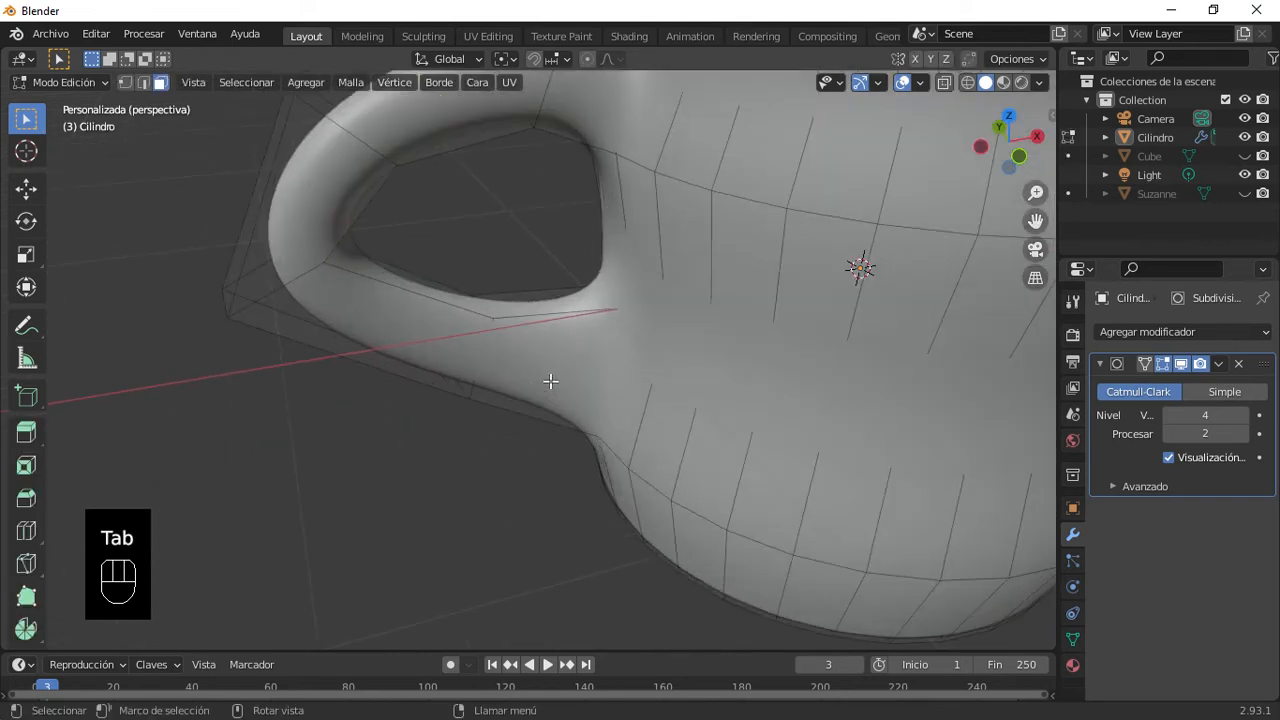
pyautogui.hotkey('ctrl', 'z')
pyautogui.hotkey('ctrl', 'z')
pyautogui.hotkey('ctrl', 'z')
pyautogui.hotkey('ctrl', 'z')
pyautogui.hotkey('ctrl', 'z')
pyautogui.hotkey('ctrl', 'z')
pyautogui.hotkey('ctrl', 'z')
pyautogui.hotkey('ctrl', 'z')
pyautogui.hotkey('ctrl', 'z')
pyautogui.hotkey('ctrl', 'z')
pyautogui.hotkey('ctrl', 'z')
pyautogui.hotkey('ctrl', 'z')
pyautogui.hotkey('ctrl', 'z')
pyautogui.hotkey('ctrl', 'z')
pyautogui.hotkey('ctrl', 'z')
pyautogui.hotkey('ctrl', 'z')
pyautogui.hotkey('ctrl', 'z')
pyautogui.hotkey('ctrl', 'z')
pyautogui.hotkey('ctrl', 'z')
pyautogui.hotkey('ctrl', 'z')
pyautogui.hotkey('ctrl', 'z')
pyautogui.hotkey('ctrl', 'z')
pyautogui.hotkey('ctrl', 'z')
pyautogui.hotkey('ctrl', 'z')
pyautogui.hotkey('ctrl', 'z')
pyautogui.hotkey('ctrl', 'z')
pyautogui.hotkey('ctrl', 'z')
pyautogui.hotkey('ctrl', 'z')
pyautogui.hotkey('ctrl', 'z')
pyautogui.hotkey('ctrl', 'z')
pyautogui.hotkey('ctrl', 'z')
pyautogui.hotkey('ctrl', 'z')
pyautogui.hotkey('ctrl', 'z')
pyautogui.hotkey('ctrl', 'z')
pyautogui.hotkey('ctrl', 'z')
pyautogui.hotkey('ctrl', 'z')
pyautogui.hotkey('ctrl', 'z')
pyautogui.hotkey('ctrl', 'z')
pyautogui.hotkey('ctrl', 'z')
pyautogui.hotkey('ctrl', 'z')
pyautogui.hotkey('ctrl', 'z')
pyautogui.hotkey('ctrl', 'z')
pyautogui.hotkey('ctrl', 'z')
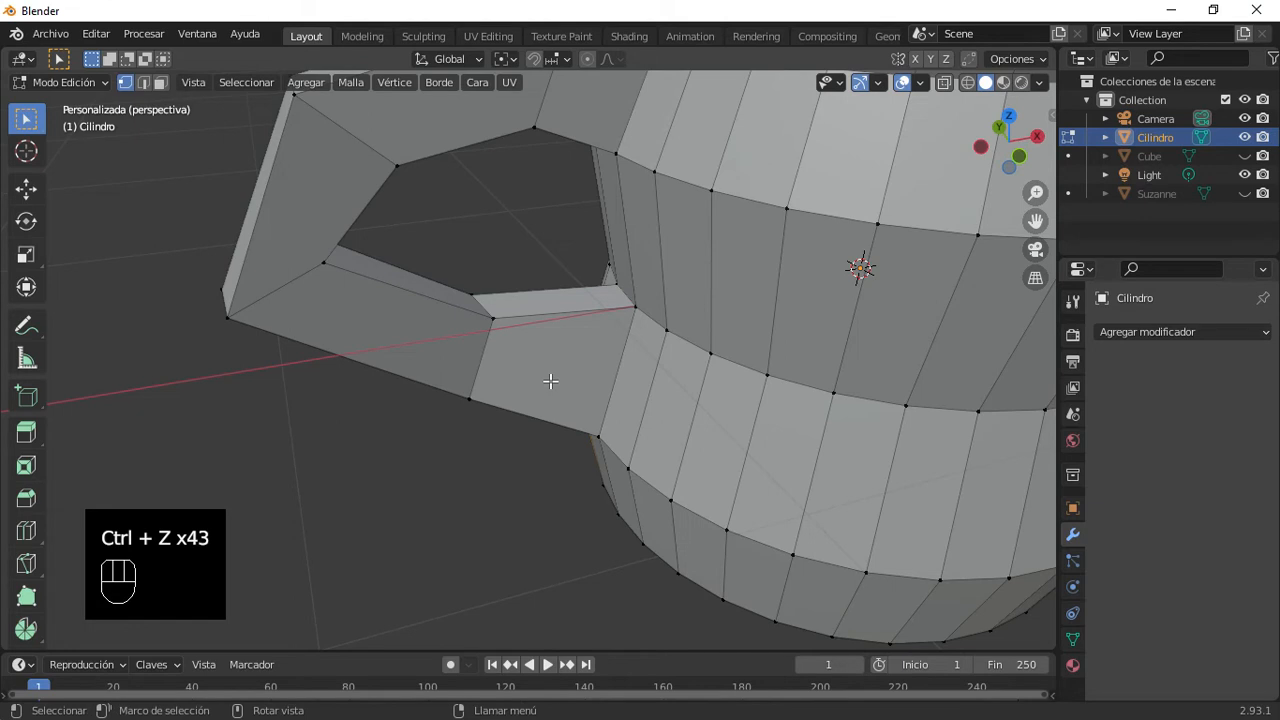
# Step: Using edge selection with X-ray, delete the four edges joining the handle's lower end to the mug body
pyautogui.click(143, 82)
pyautogui.click(944, 83)
pyautogui.moveTo(505, 216); pyautogui.dragTo(558, 433)
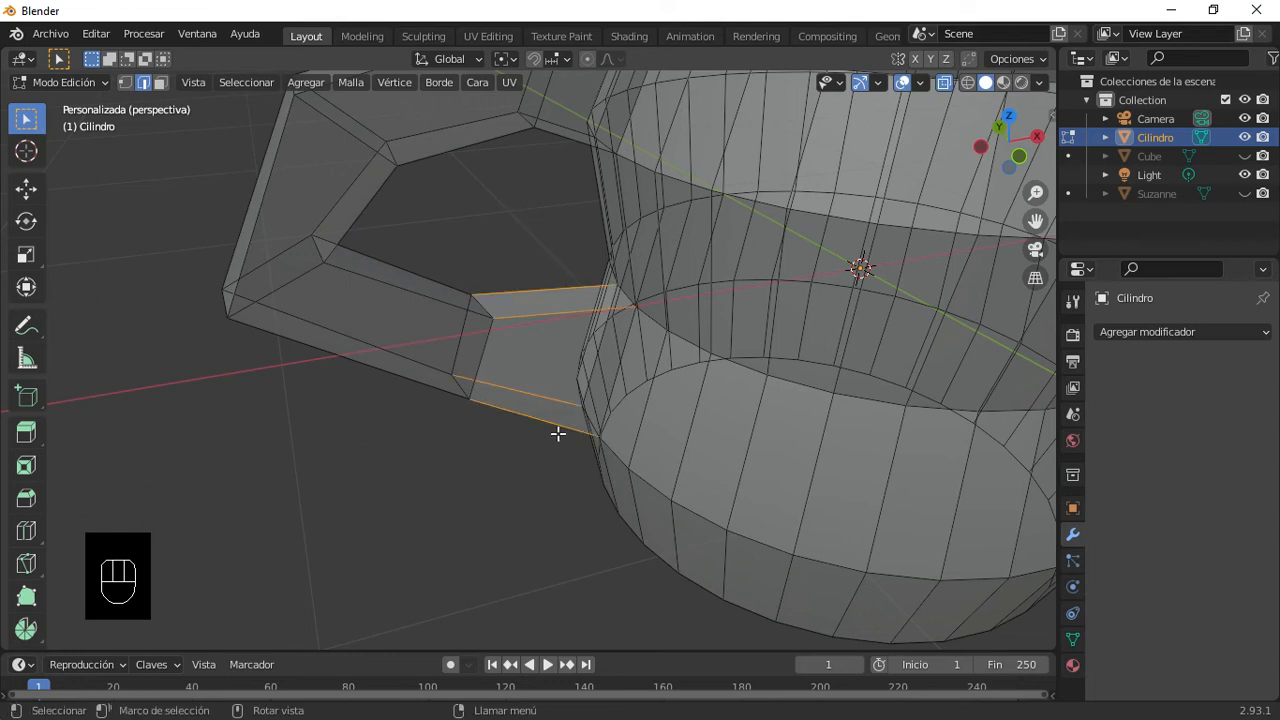
pyautogui.press('Delete')
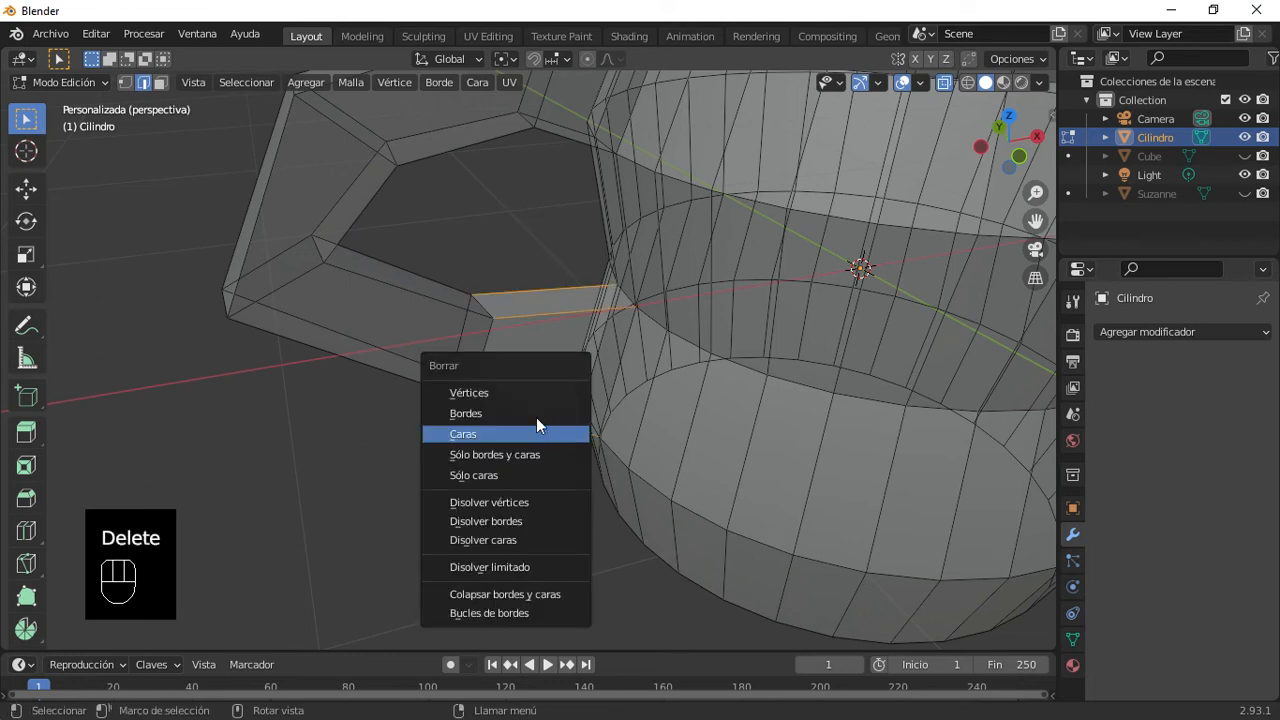
pyautogui.click(512, 413)
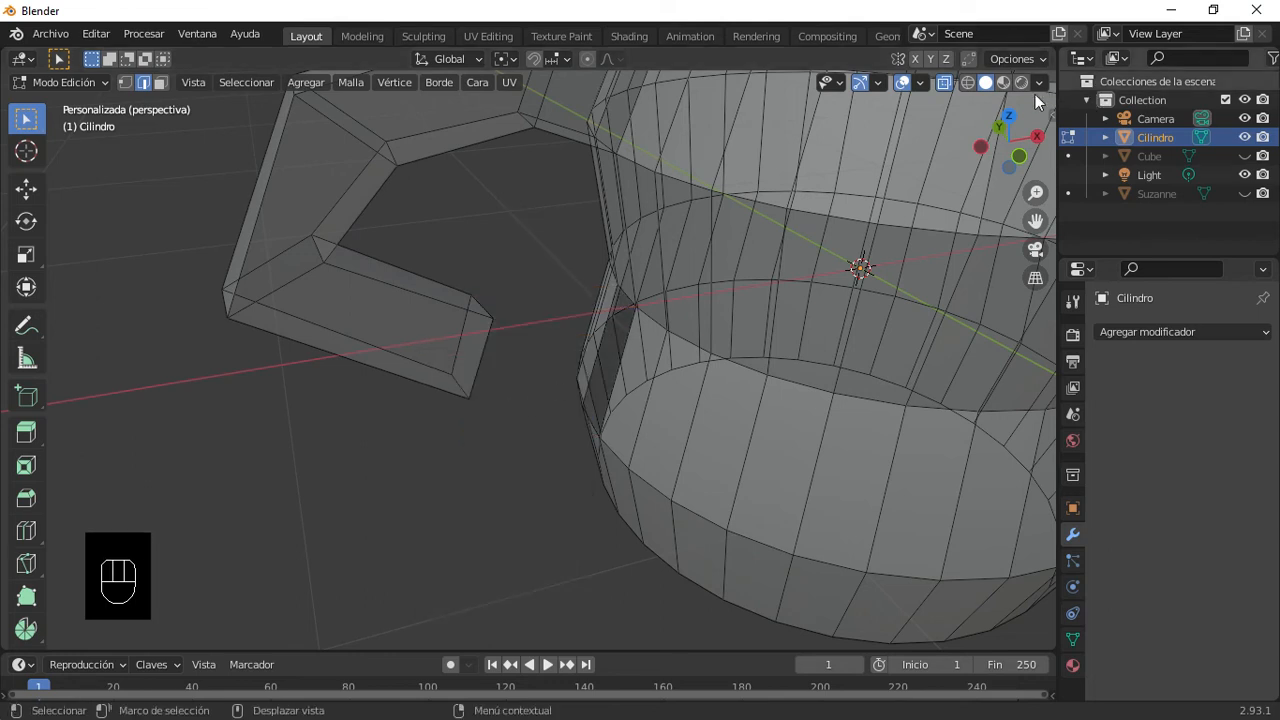
pyautogui.click(944, 82)
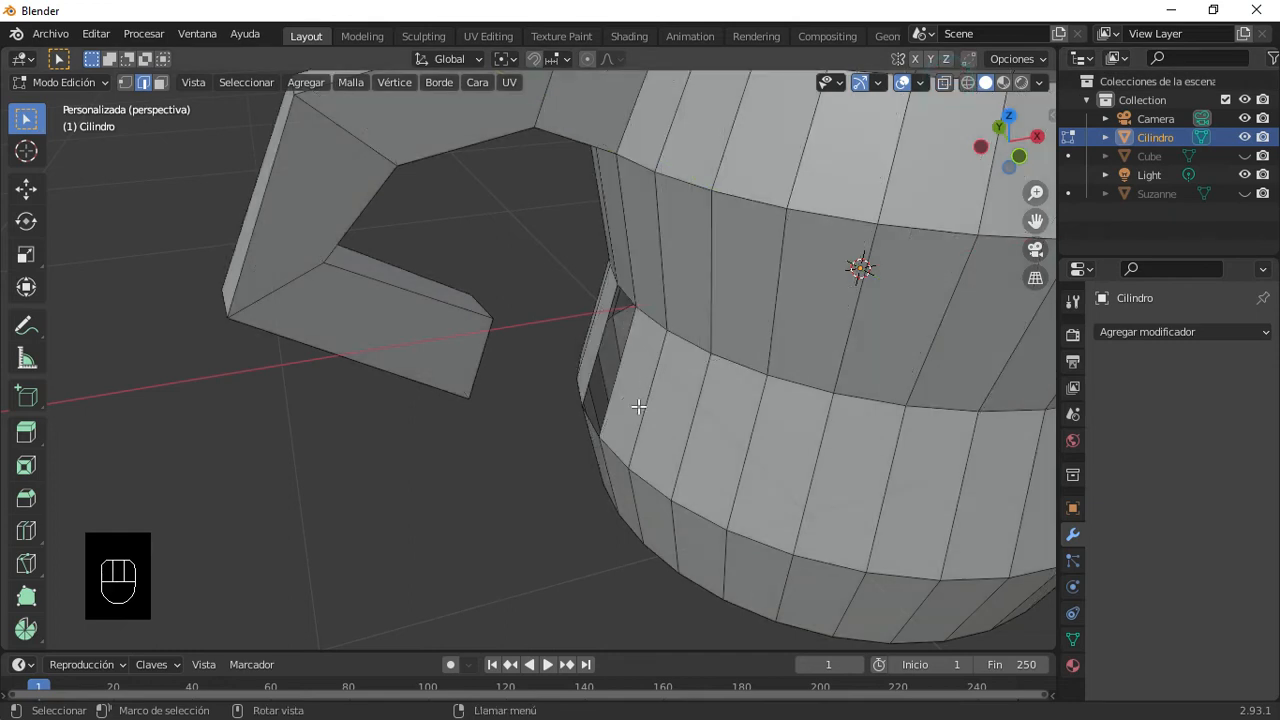
# Step: Turn on snapping, return to Object Mode and view the mug from the top
pyautogui.moveTo(640, 446); pyautogui.dragTo(540, 171, button='middle')
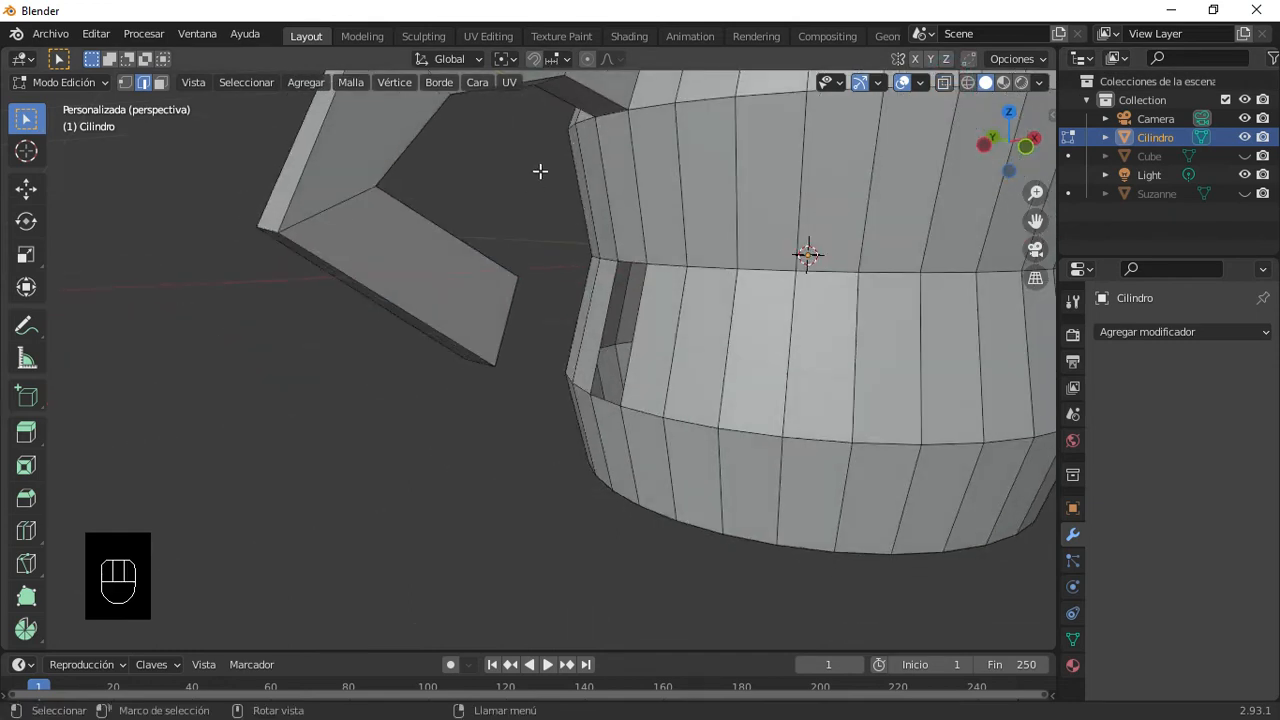
pyautogui.click(533, 59)
pyautogui.scroll(-2, 528, 262)
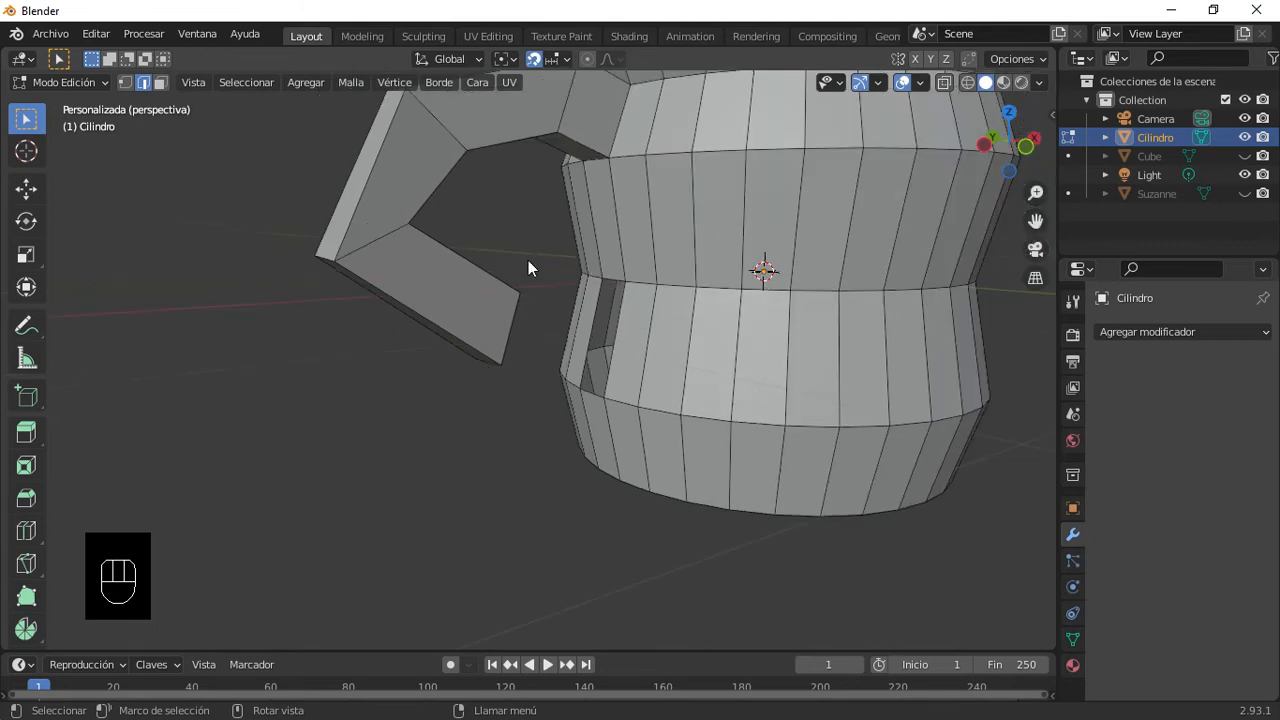
pyautogui.press('Tab')
pyautogui.scroll(-5, 545, 299)
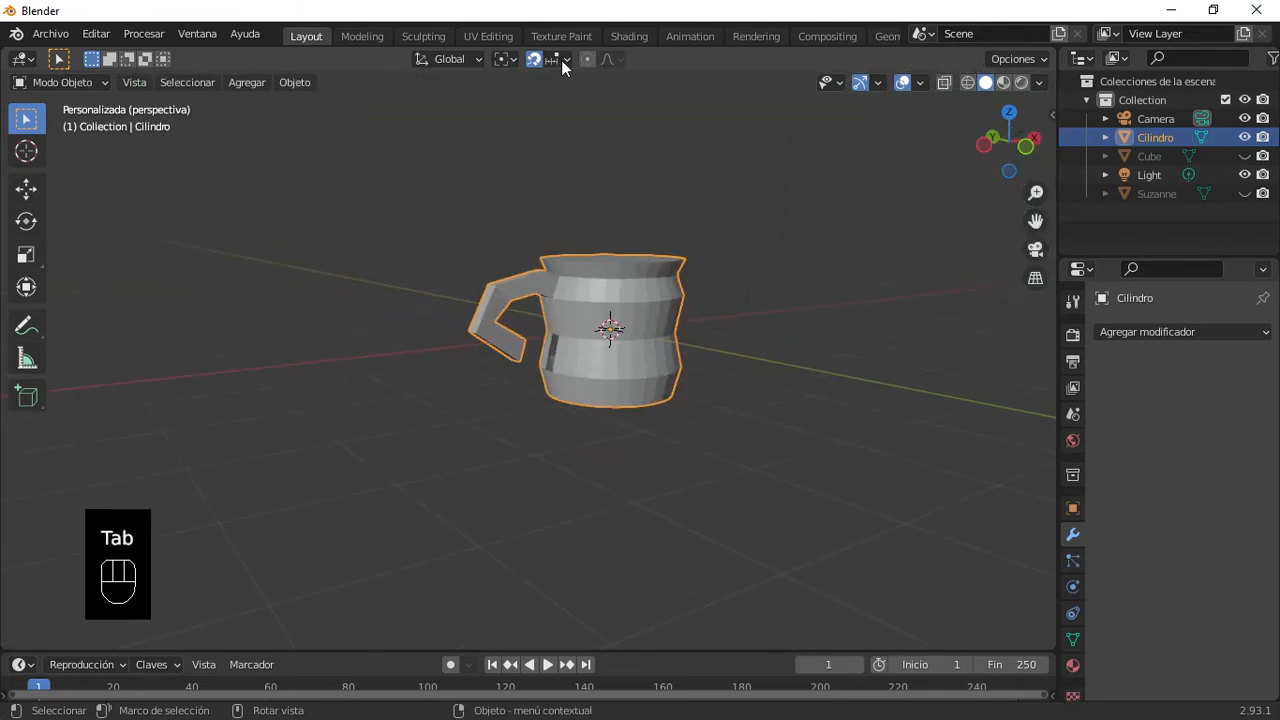
pyautogui.moveTo(625, 265)
pyautogui.mouseDown(button='middle')
pyautogui.moveTo(640, 300)
pyautogui.moveTo(643, 274)
pyautogui.mouseUp(button='middle')
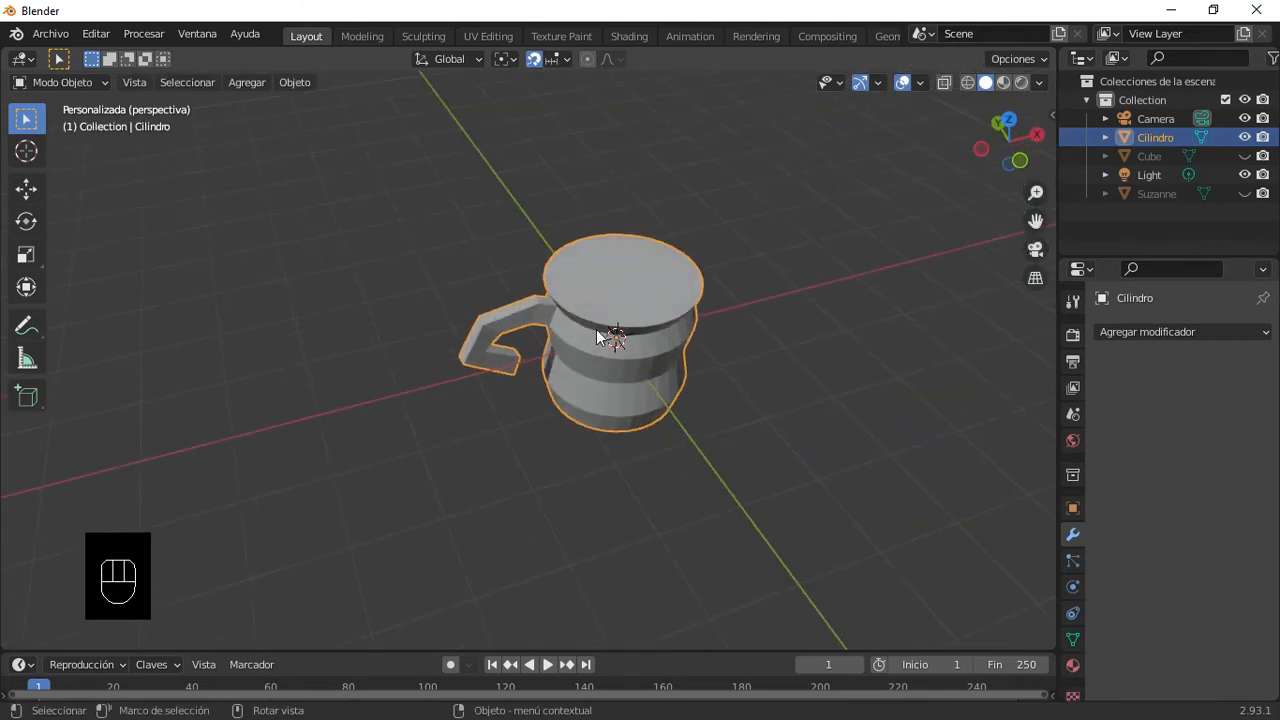
pyautogui.press('KP_7')
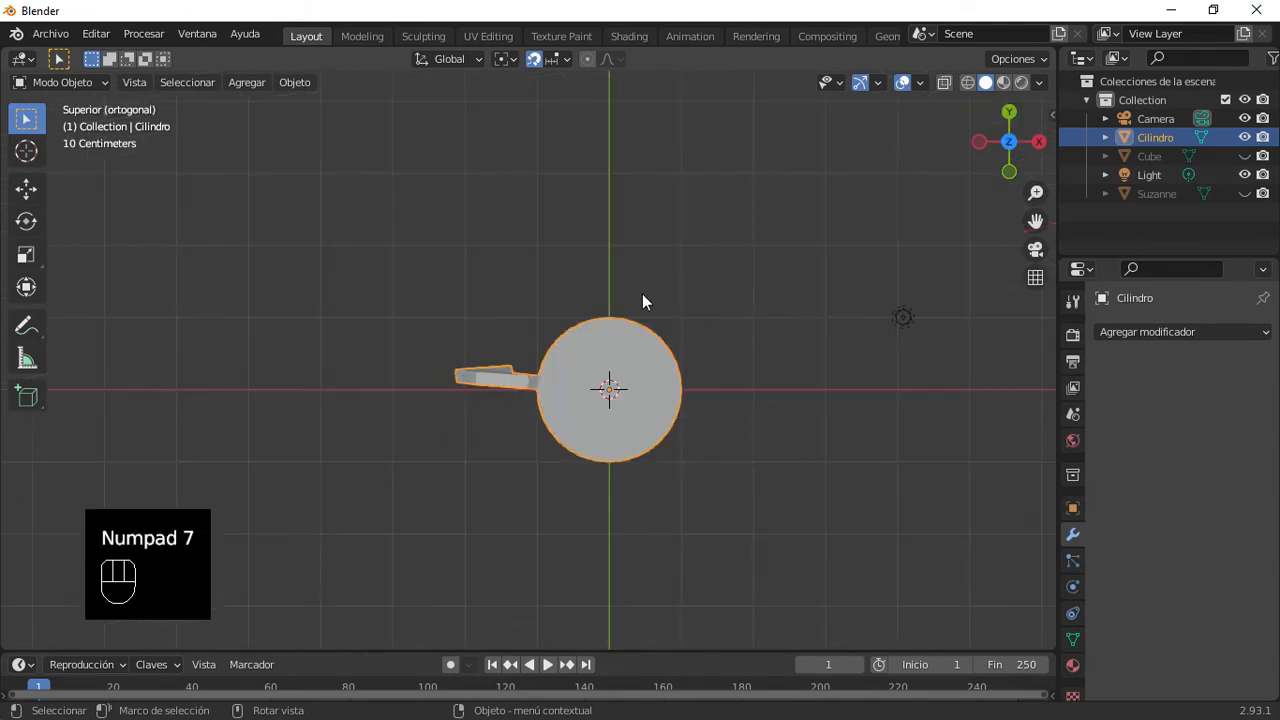
pyautogui.scroll(2, 623, 383)
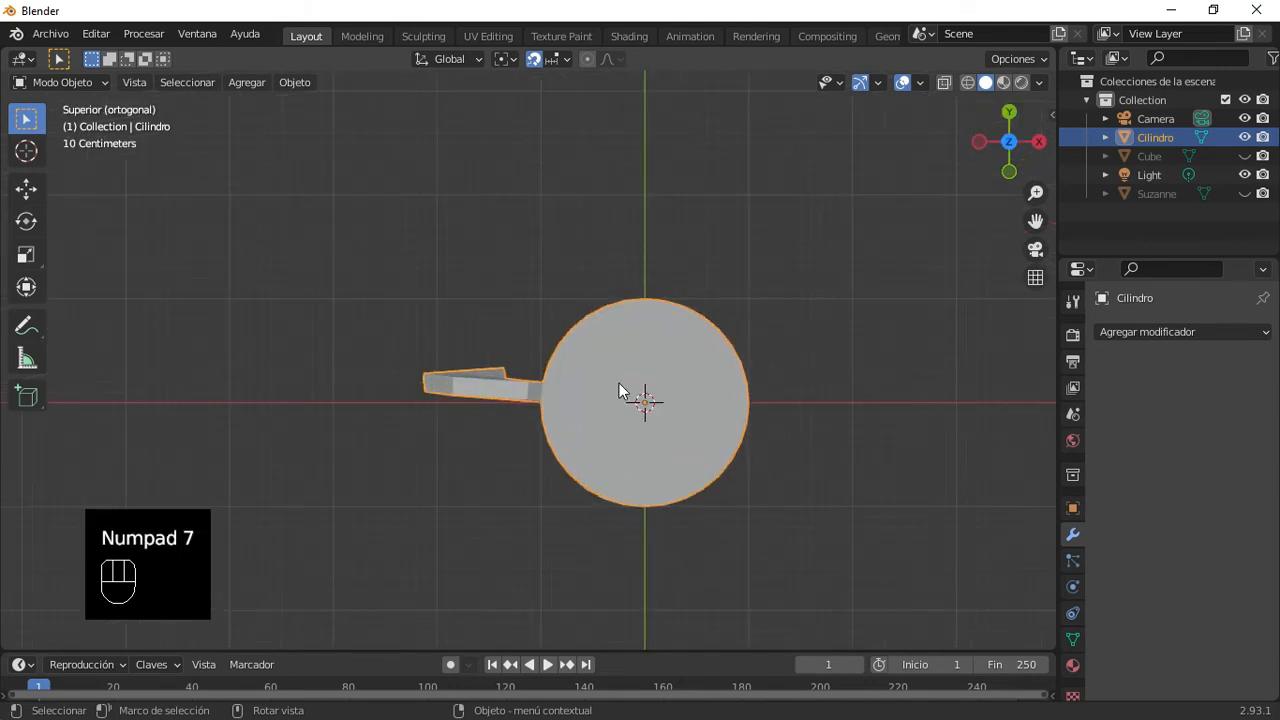
# Step: Try moving the whole mug 0.5 m along the Y axis with grid snapping
pyautogui.press('g')
pyautogui.press('z')
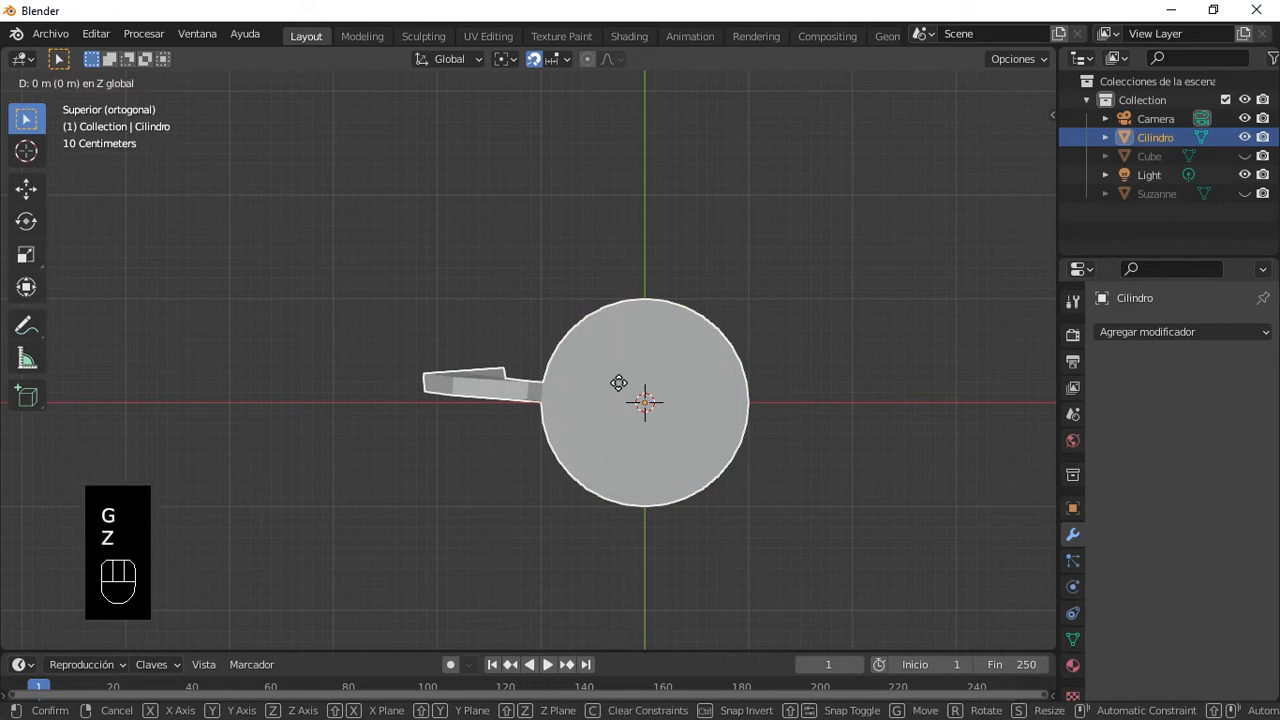
pyautogui.press('y')
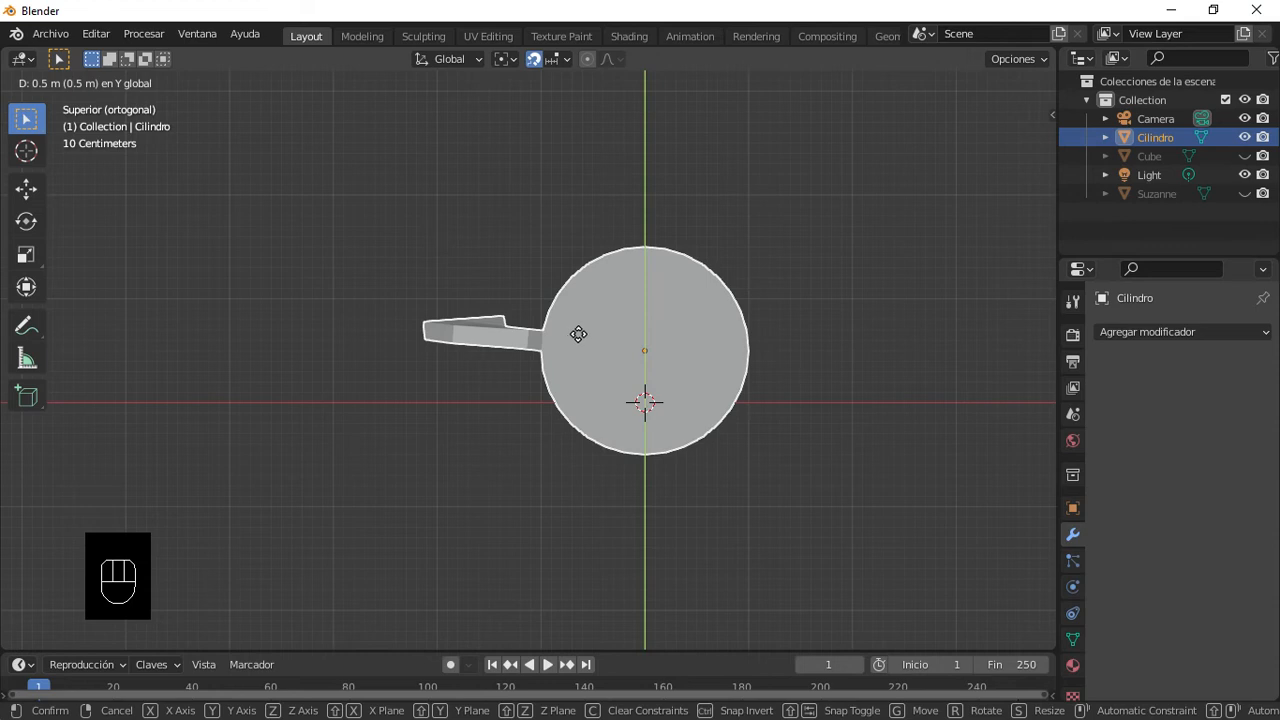
pyautogui.click(578, 334)
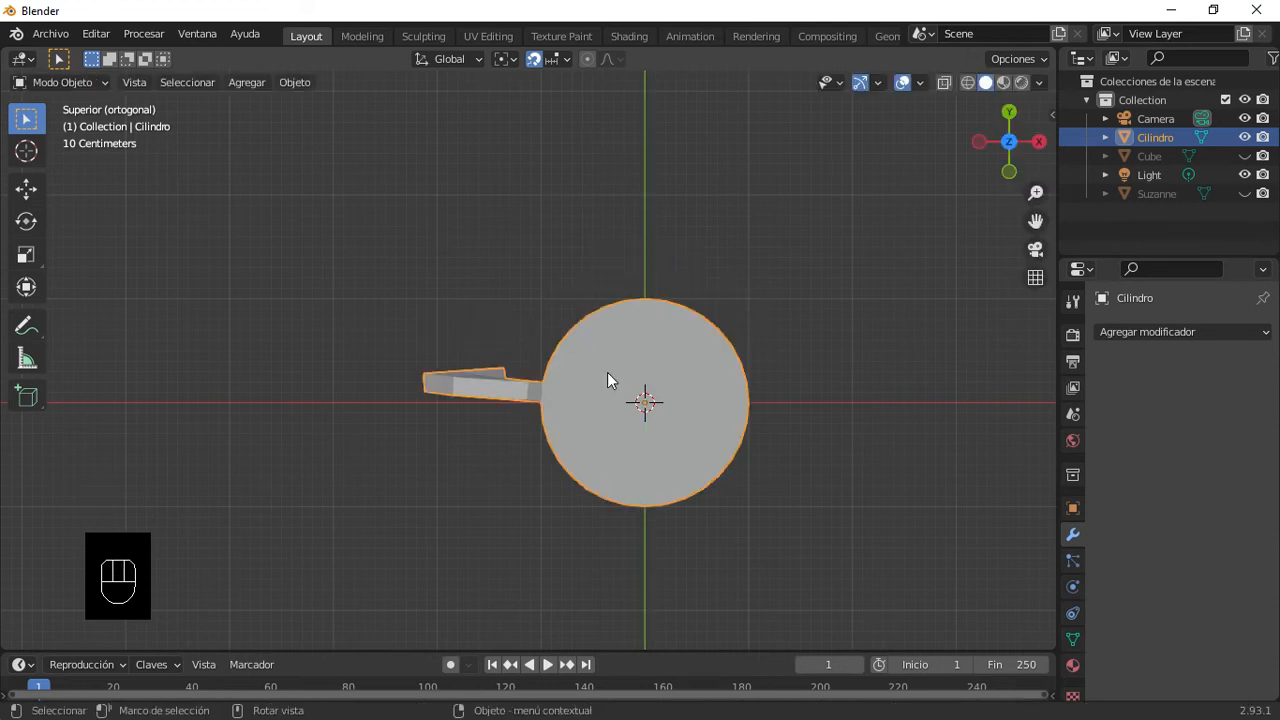
# Step: Magnify the top view to the centimetre grid and move the mug 0.1 m along the Y axis with snapping
pyautogui.scroll(7, 614, 380)
pyautogui.scroll(-1, 639, 354)
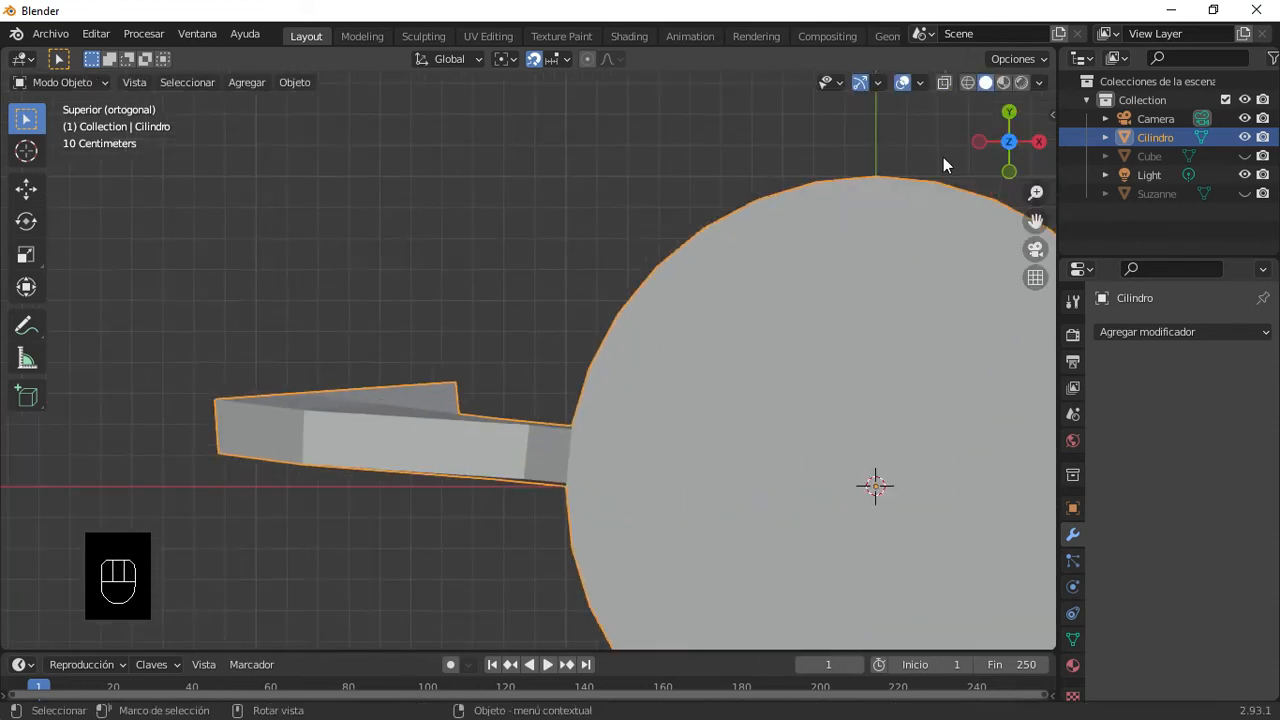
pyautogui.scroll(-2, 871, 205)
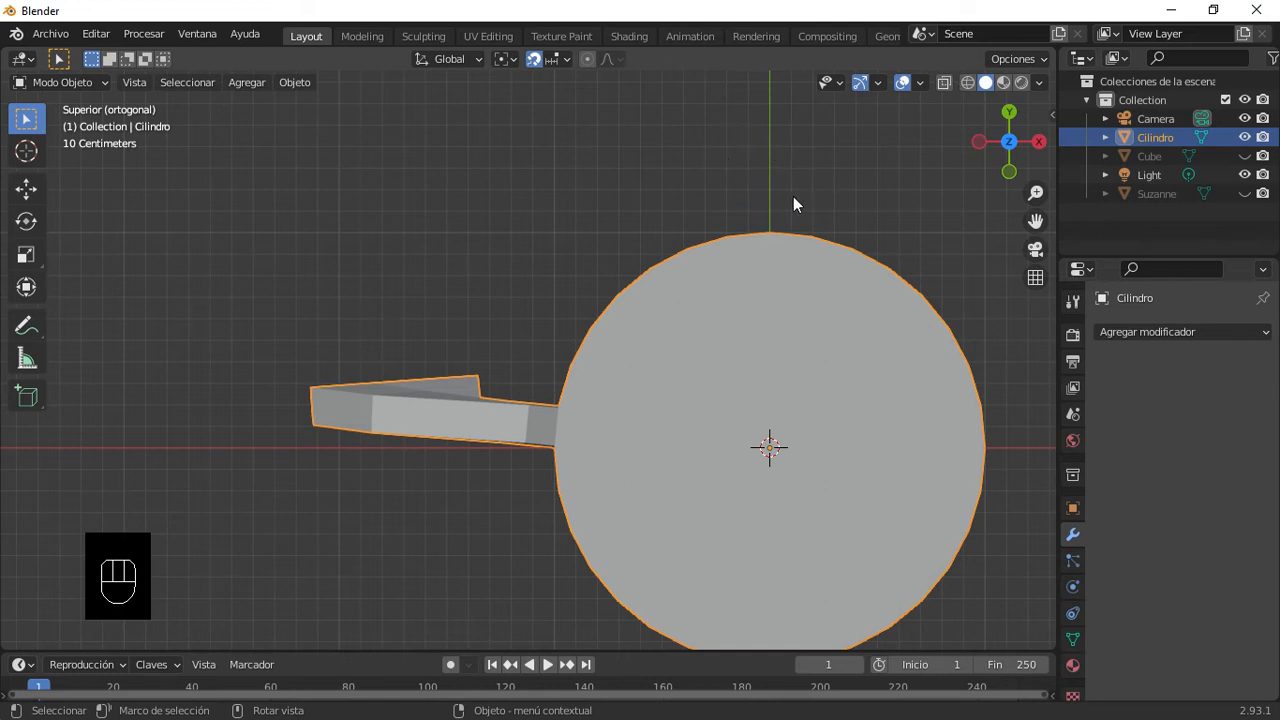
pyautogui.scroll(10, 793, 204)
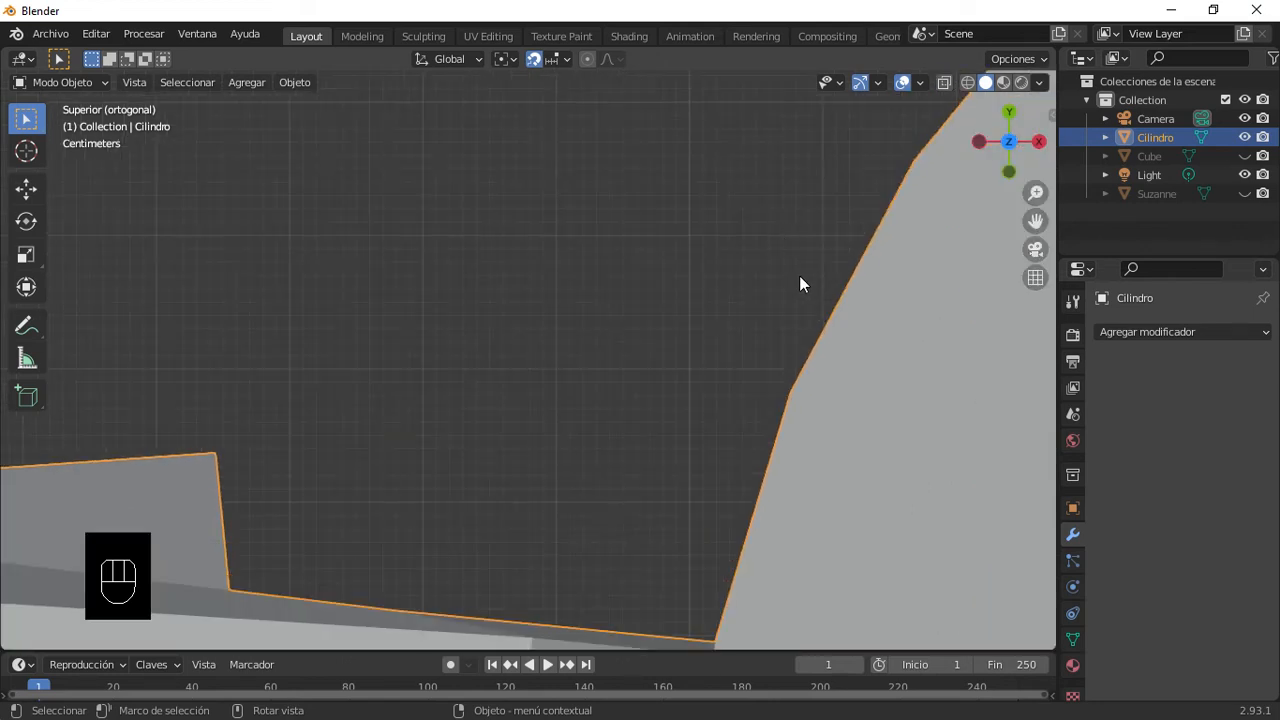
pyautogui.scroll(-8, 794, 318)
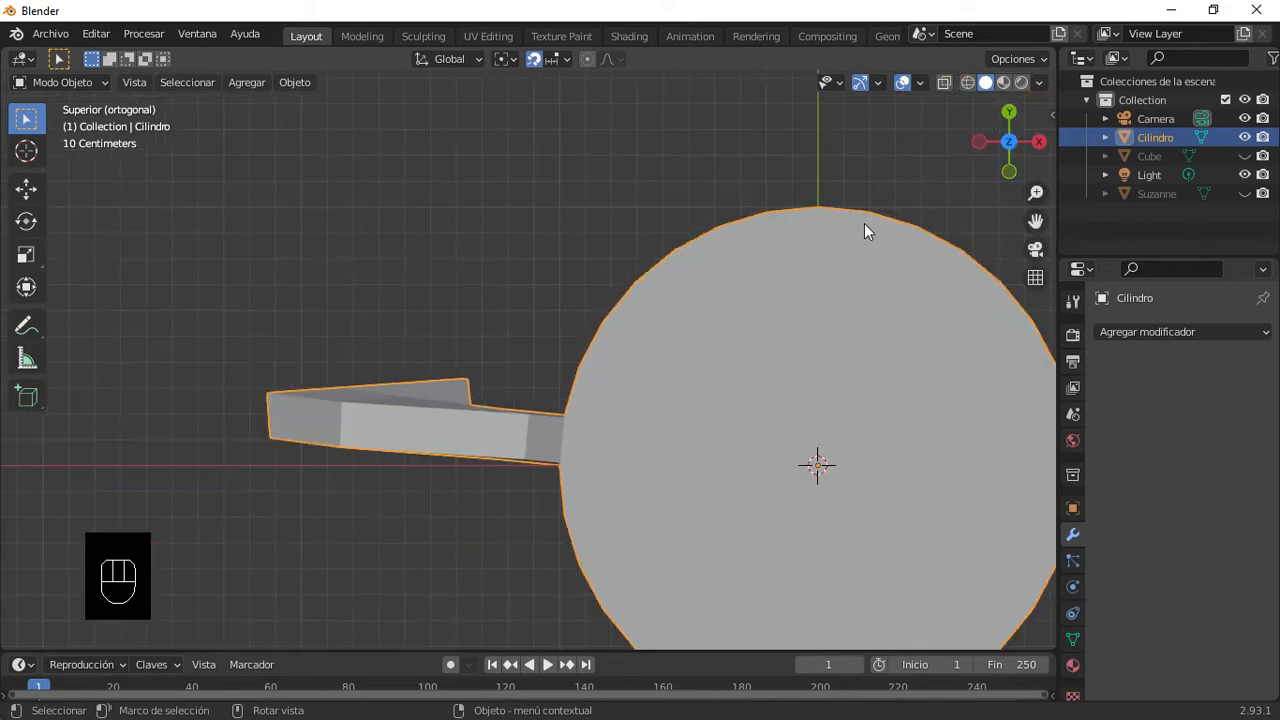
pyautogui.scroll(3, 871, 188)
pyautogui.keyDown('shift'); pyautogui.moveTo(872, 186); pyautogui.dragTo(389, 462, button='middle'); pyautogui.keyUp('shift')
pyautogui.press('g')
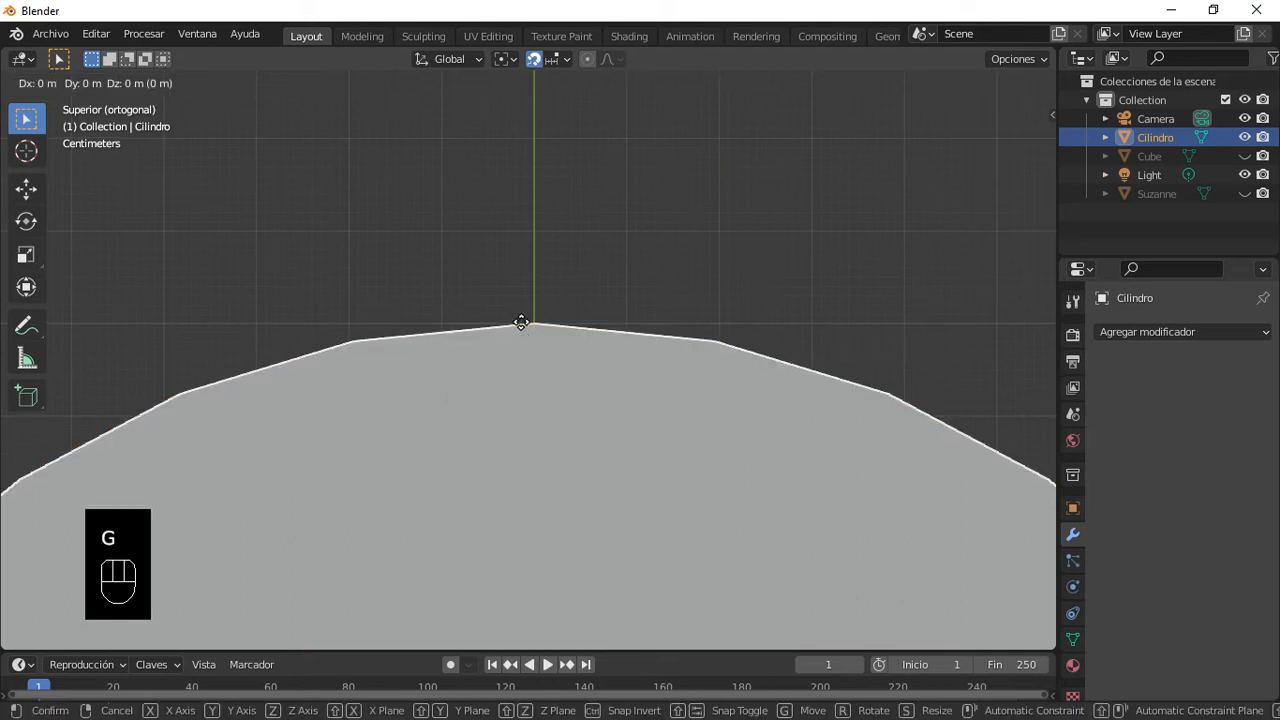
pyautogui.press('y')
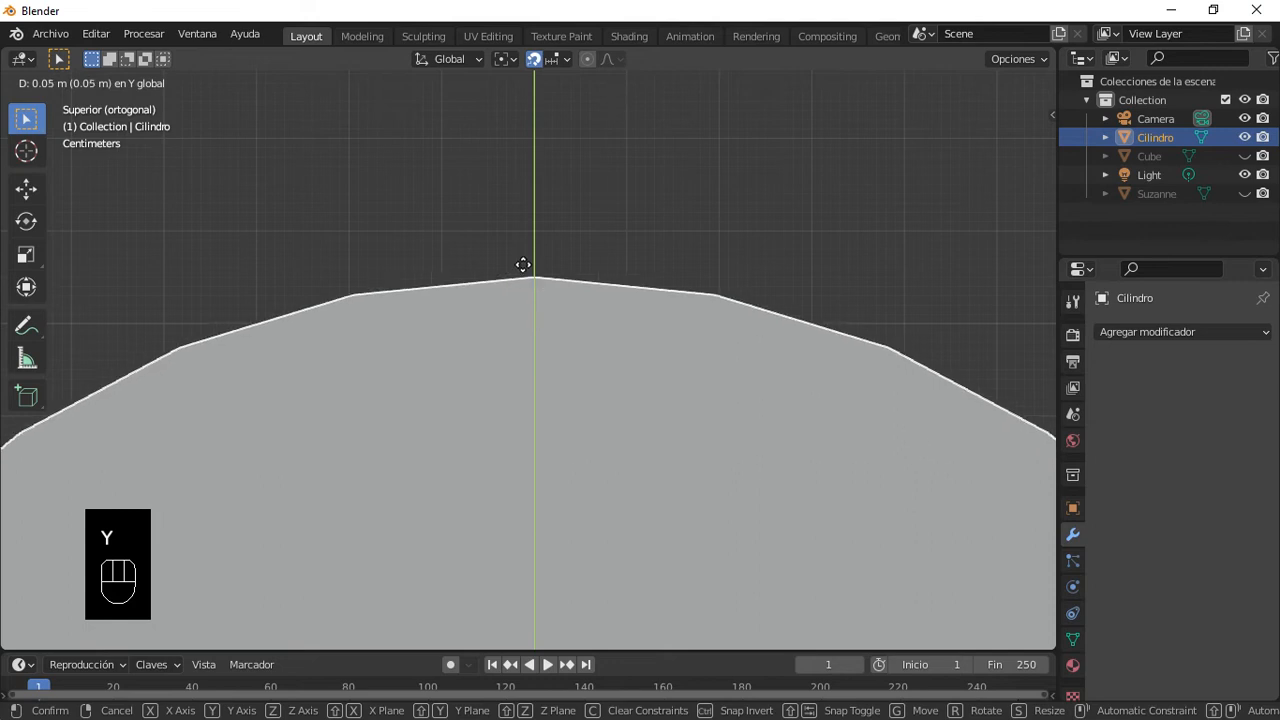
pyautogui.click(518, 232)
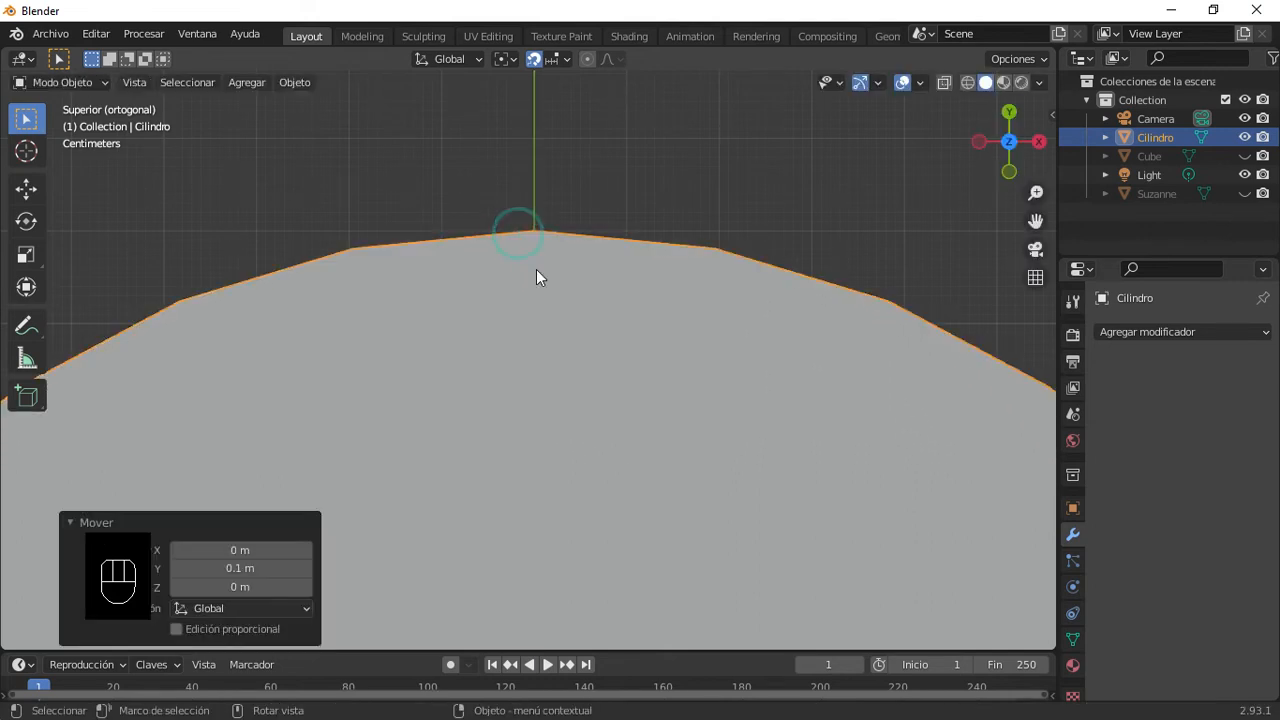
pyautogui.scroll(-6, 536, 270)
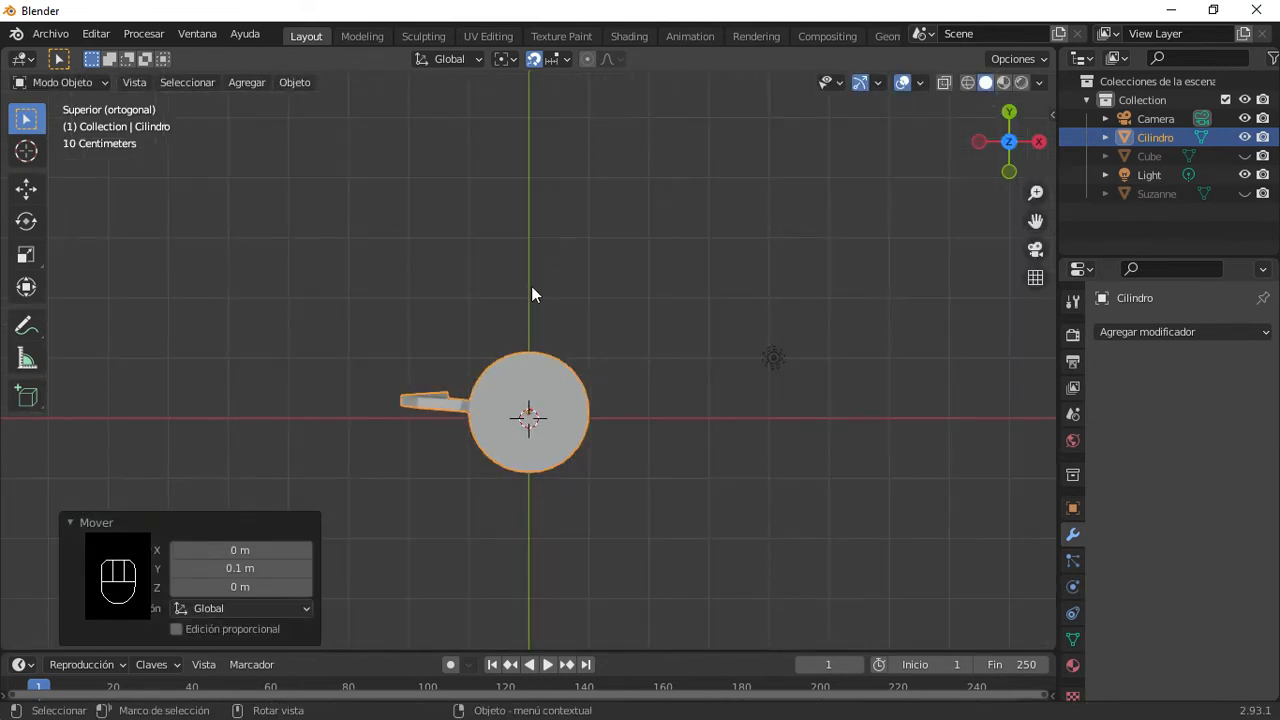
pyautogui.press('g')
pyautogui.press('z')
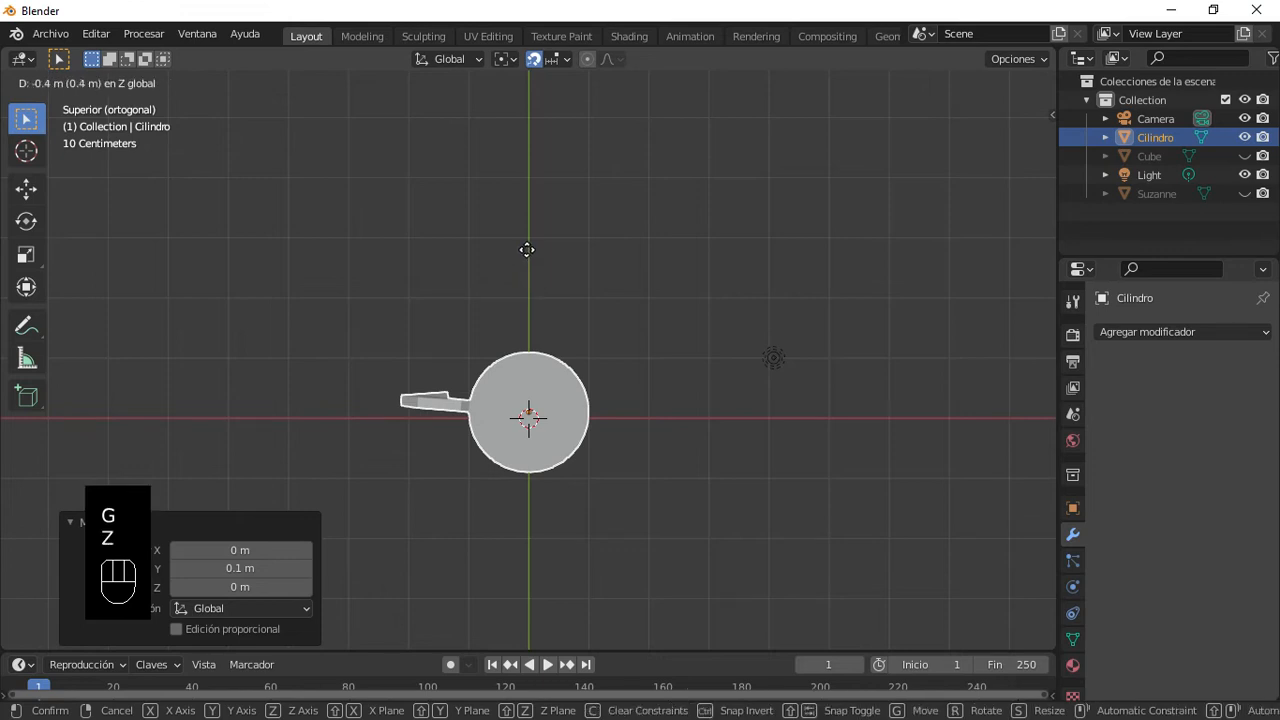
pyautogui.rightClick(535, 270)
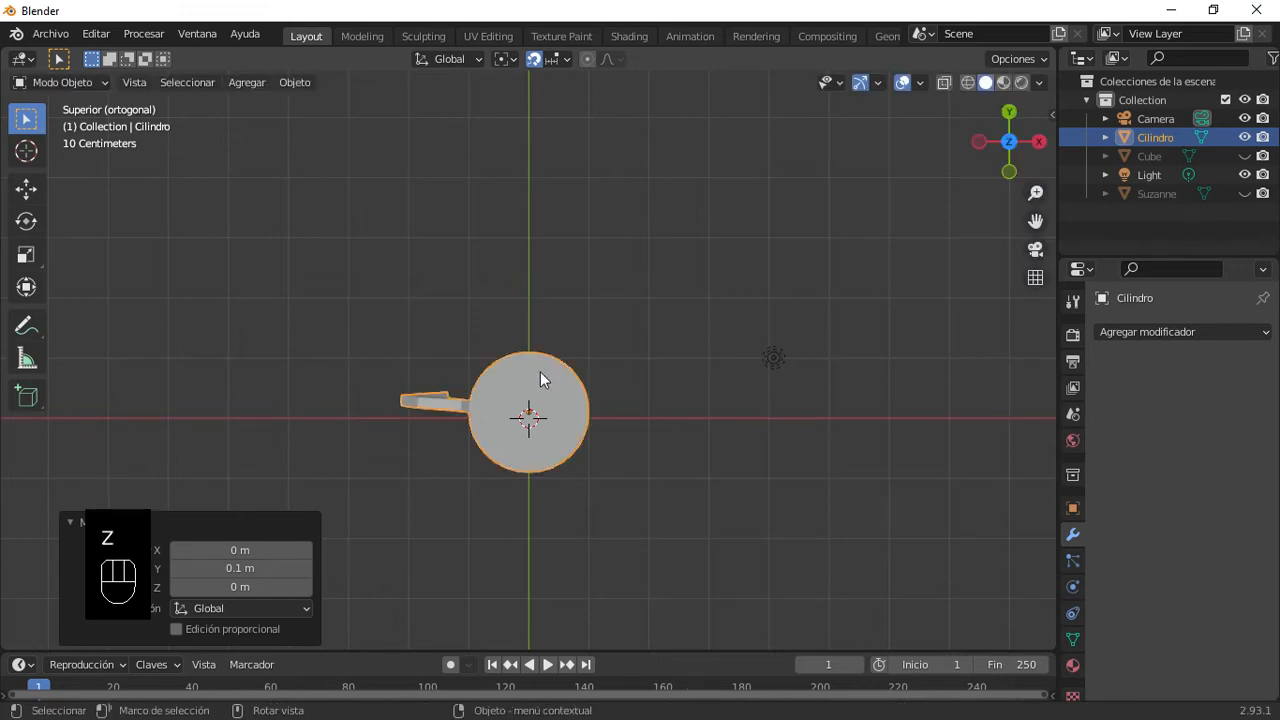
# Step: Move the mug -0.1 m along the Y axis with grid snapping, viewed from the top
pyautogui.scroll(2, 540, 372)
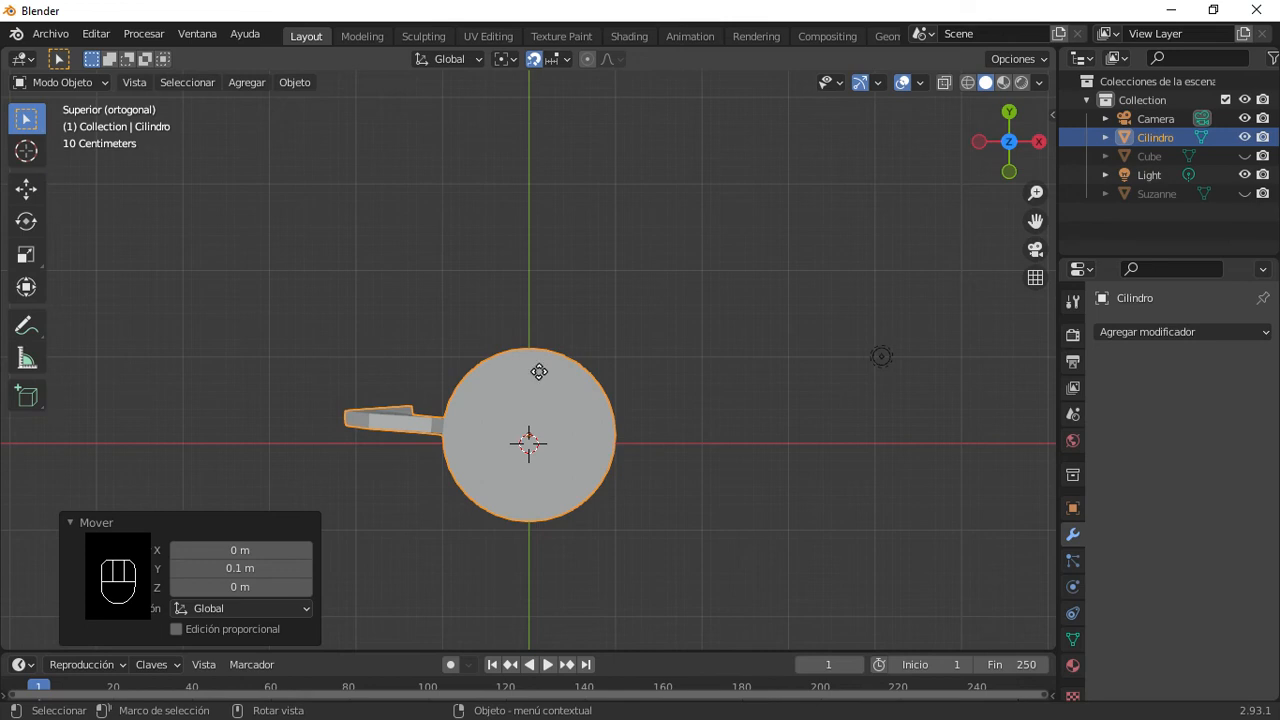
pyautogui.press('g')
pyautogui.press('y')
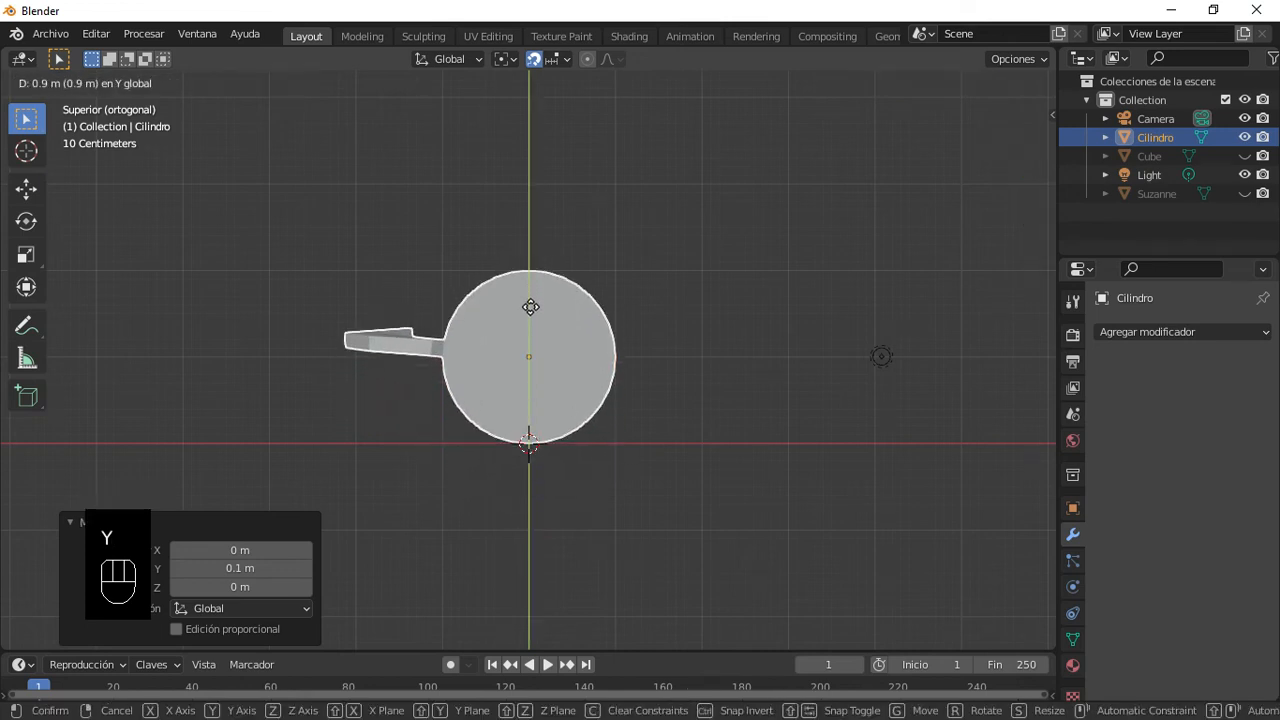
pyautogui.click(539, 377)
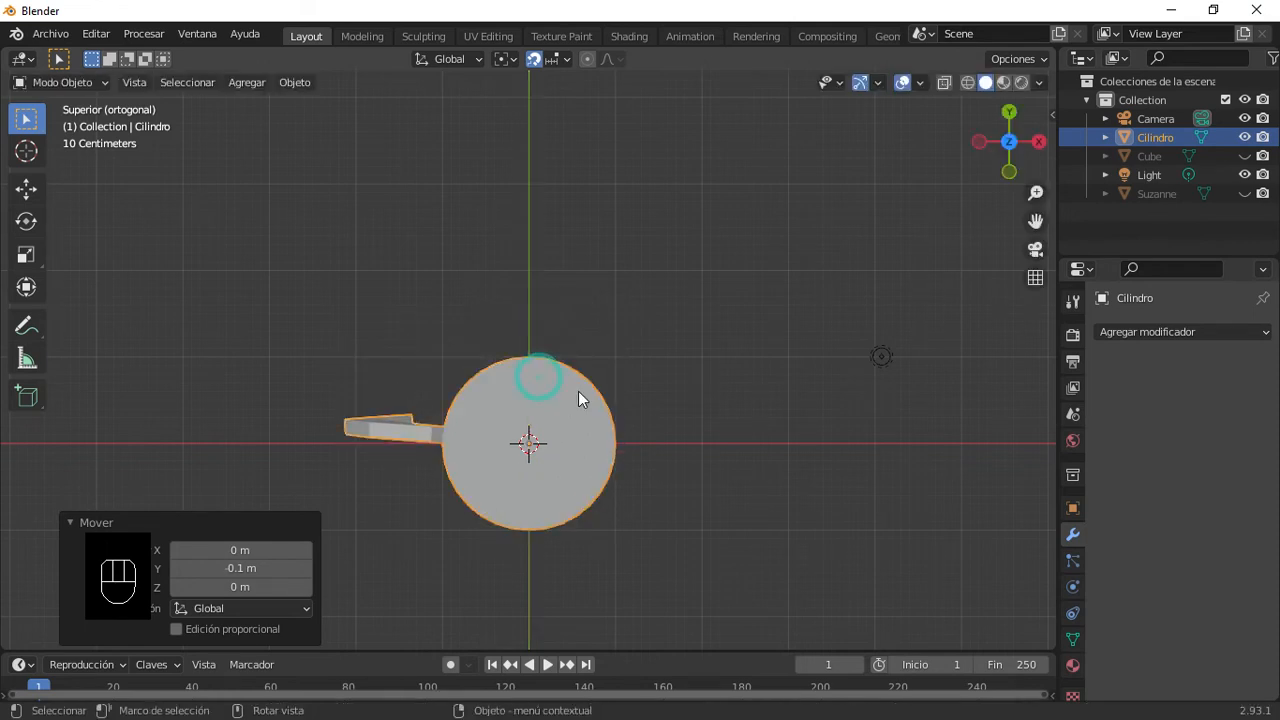
# Step: Enter Edit Mode with the handle's free lower end in view and set the snapping target to edges
pyautogui.scroll(-3, 559, 463)
pyautogui.scroll(3, 500, 459)
pyautogui.moveTo(500, 459); pyautogui.dragTo(524, 330, button='middle')
pyautogui.scroll(5, 464, 398)
pyautogui.moveTo(426, 432)
pyautogui.mouseDown(button='middle')
pyautogui.moveTo(491, 403)
pyautogui.moveTo(431, 414)
pyautogui.mouseUp(button='middle')
pyautogui.press('Tab')
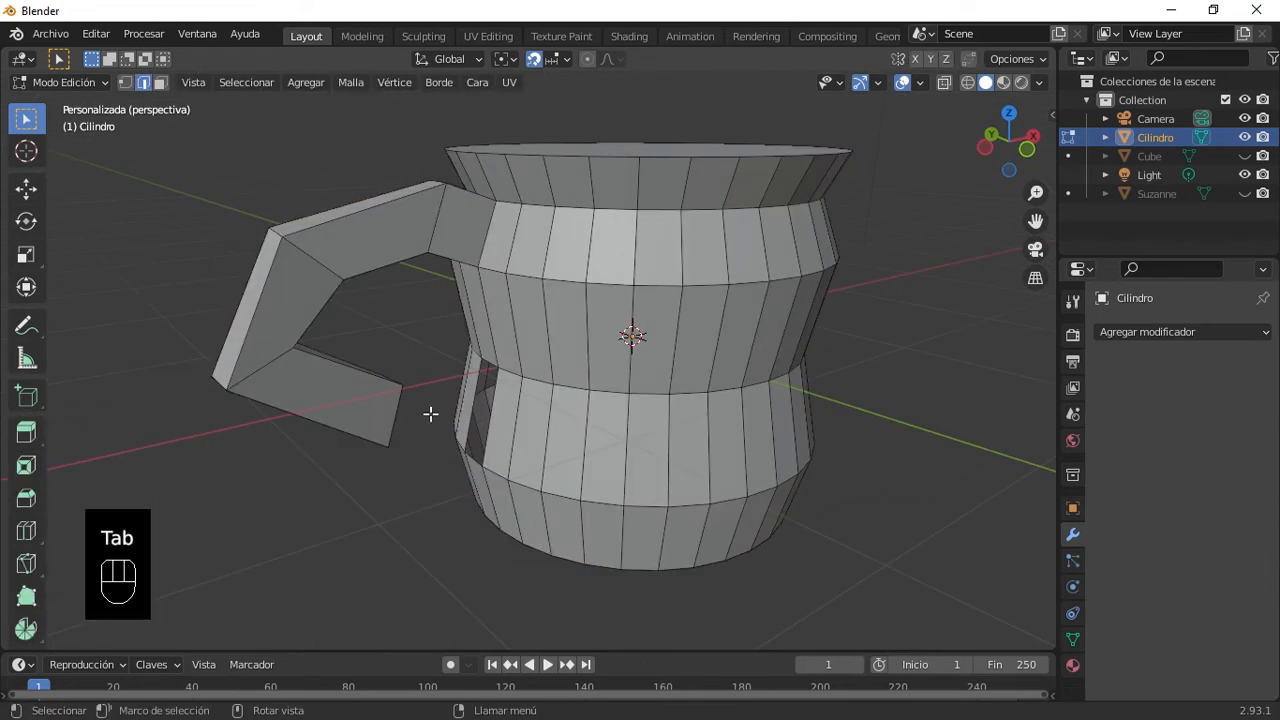
pyautogui.click(564, 58)
pyautogui.click(533, 132)
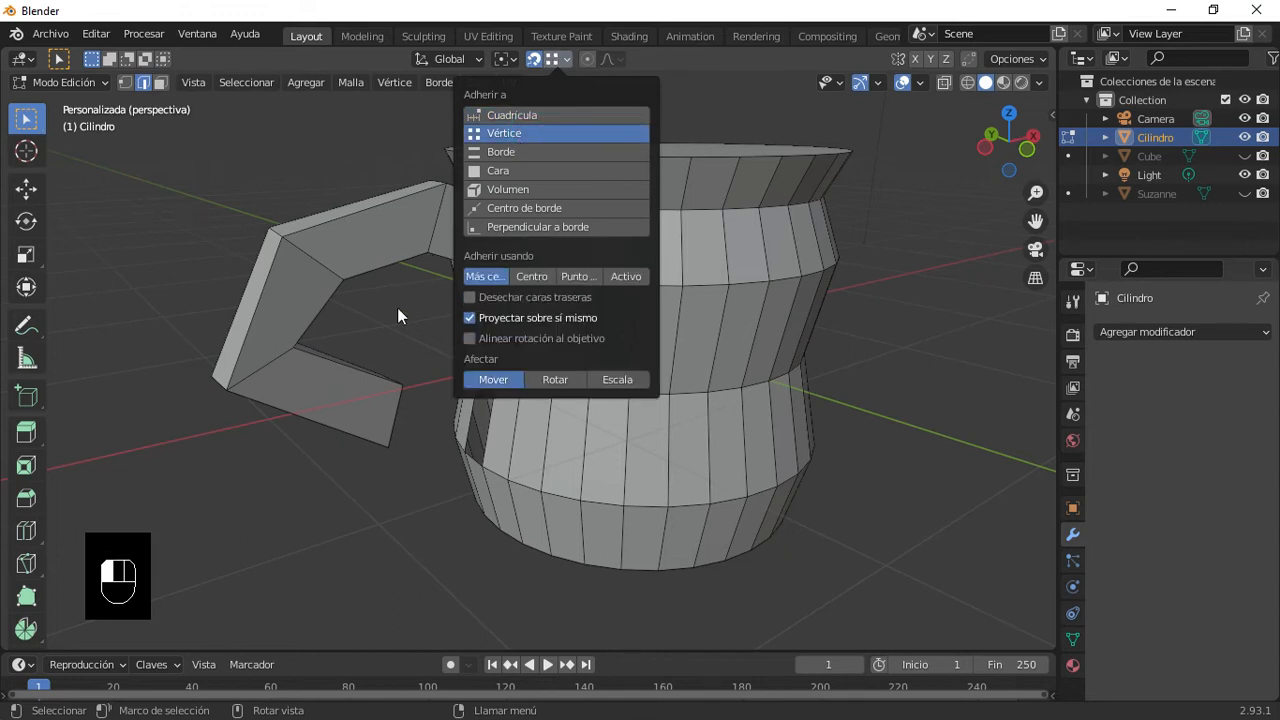
pyautogui.click(564, 58)
pyautogui.click(512, 152)
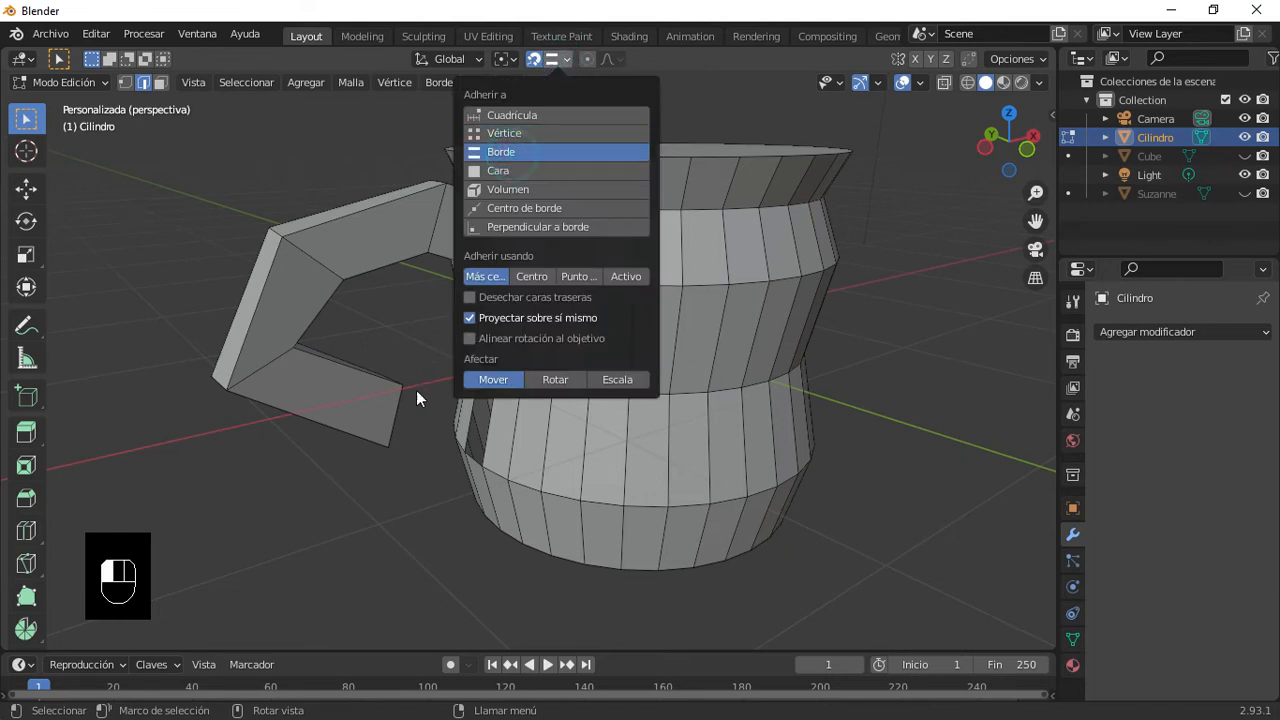
pyautogui.click(520, 150)
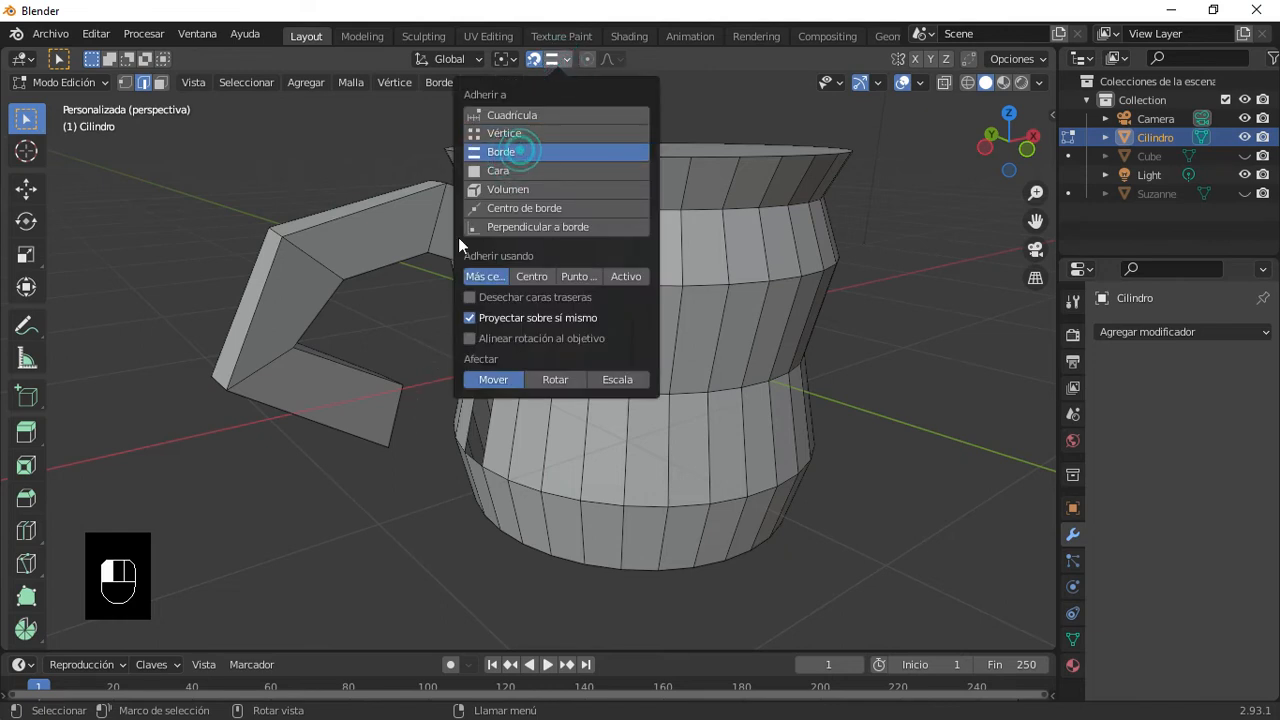
# Step: Select the vertical edge at the handle's free end, switch to the Tweak tool and turn on automatic vertex merging
pyautogui.click(337, 371)
pyautogui.scroll(4, 380, 385)
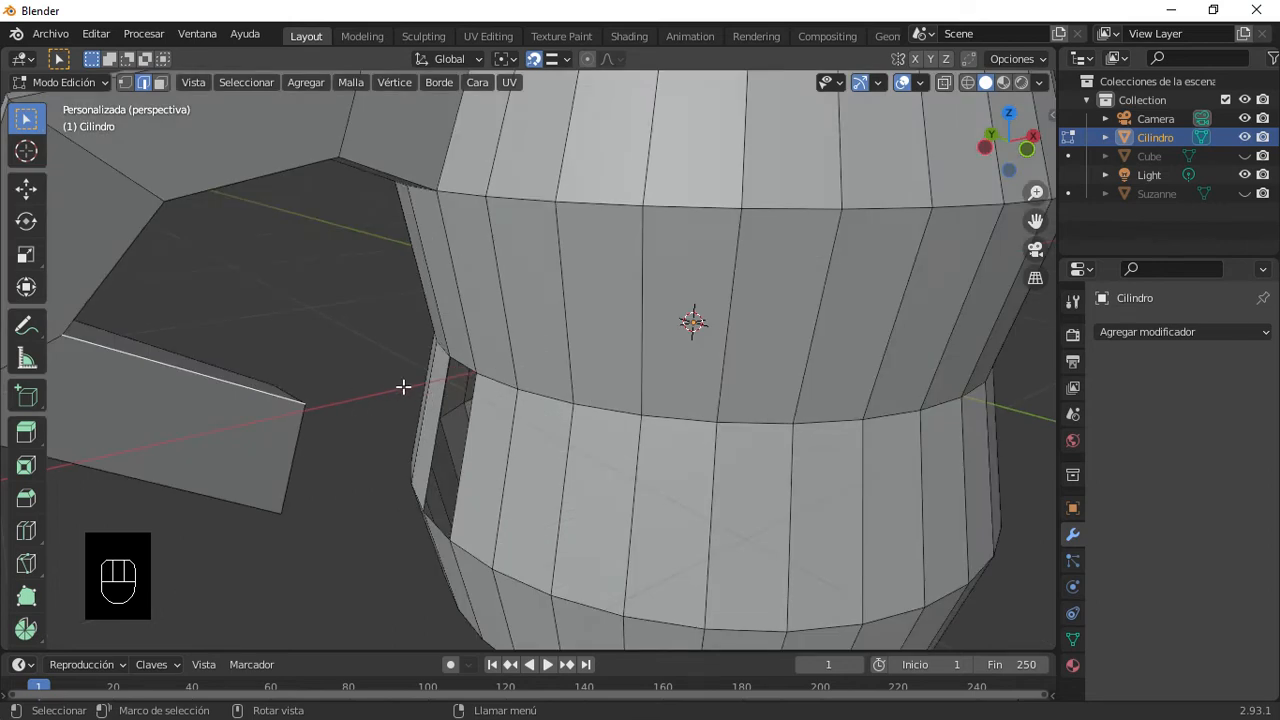
pyautogui.click(291, 477)
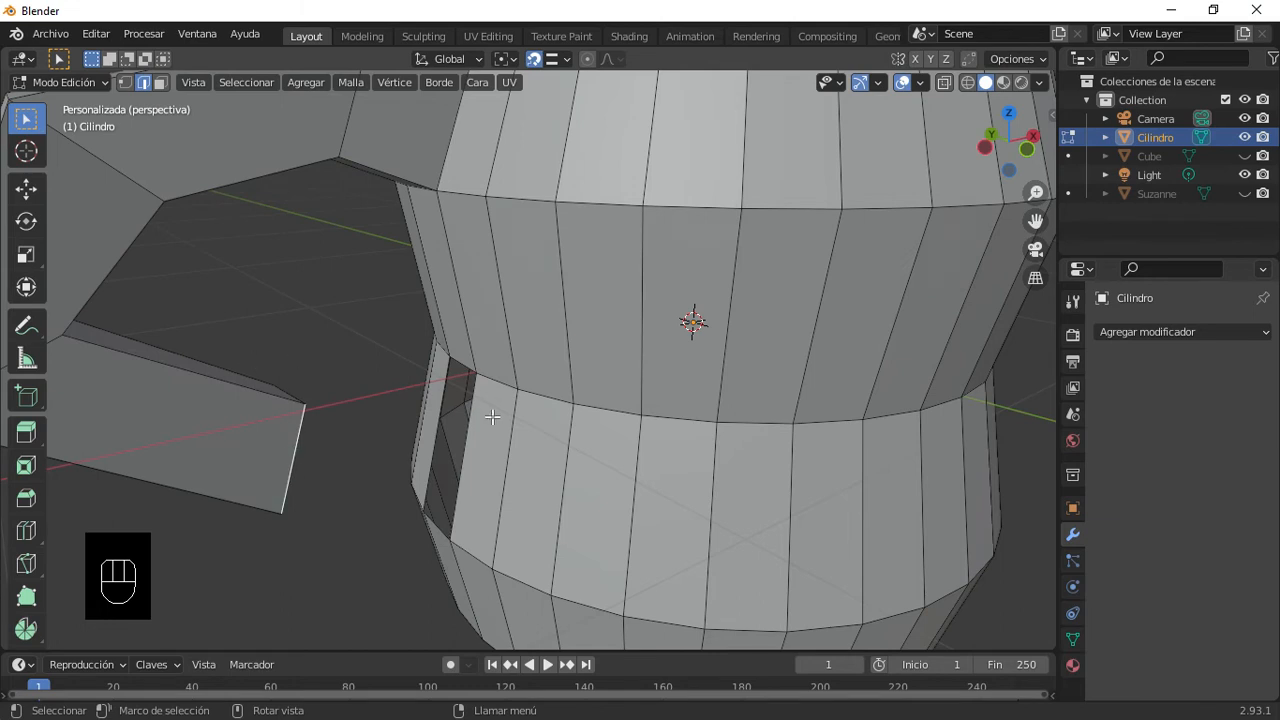
pyautogui.moveTo(422, 438); pyautogui.dragTo(449, 429, button='middle')
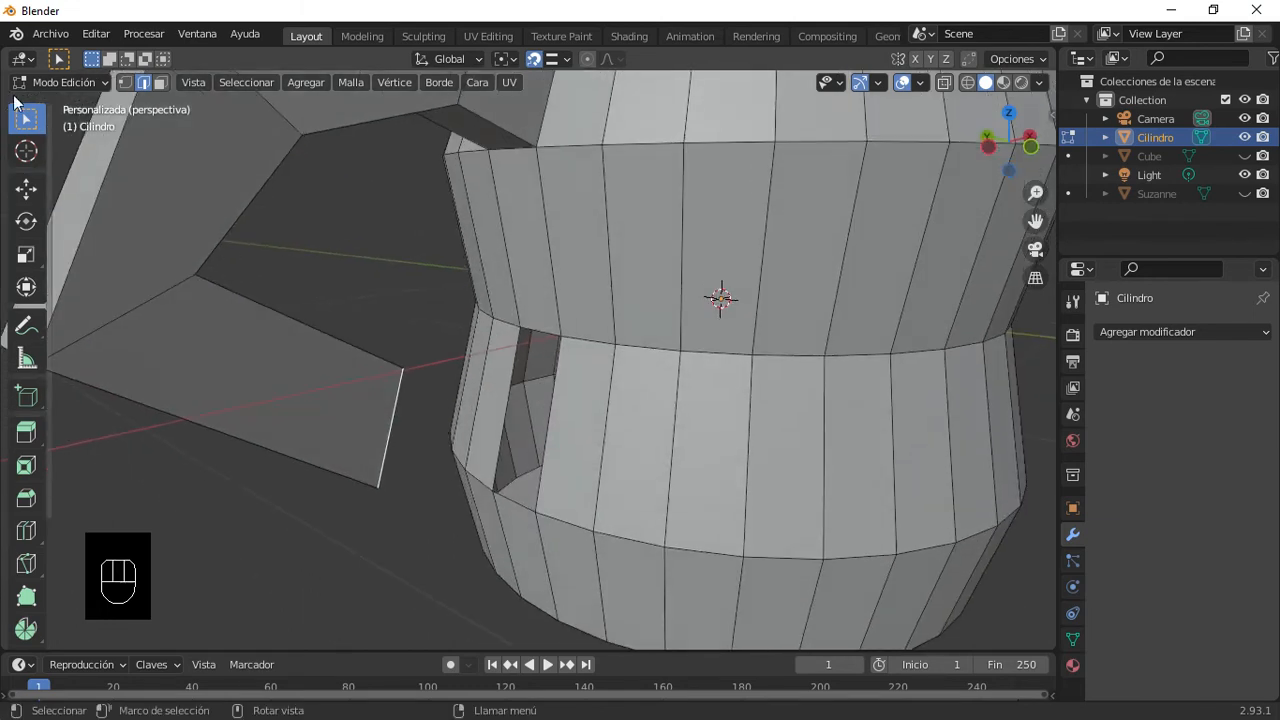
pyautogui.moveTo(22, 121); pyautogui.dragTo(92, 128)
pyautogui.click(969, 58)
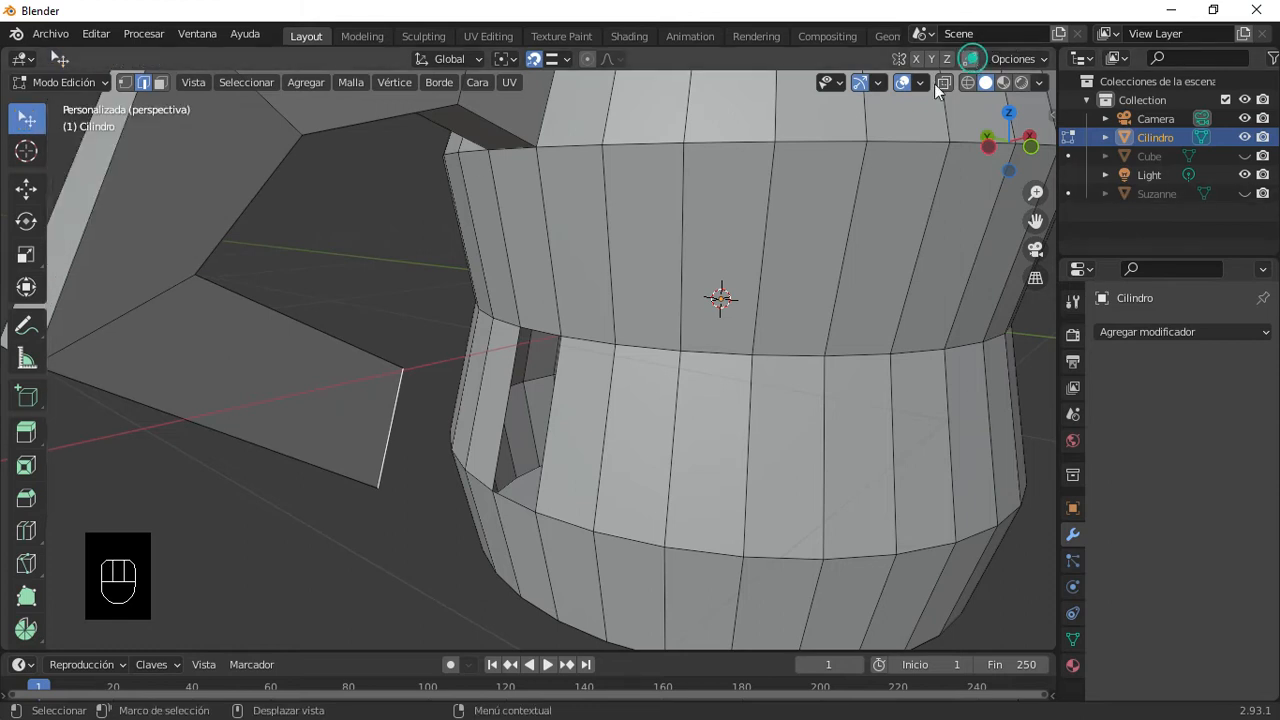
pyautogui.click(396, 424)
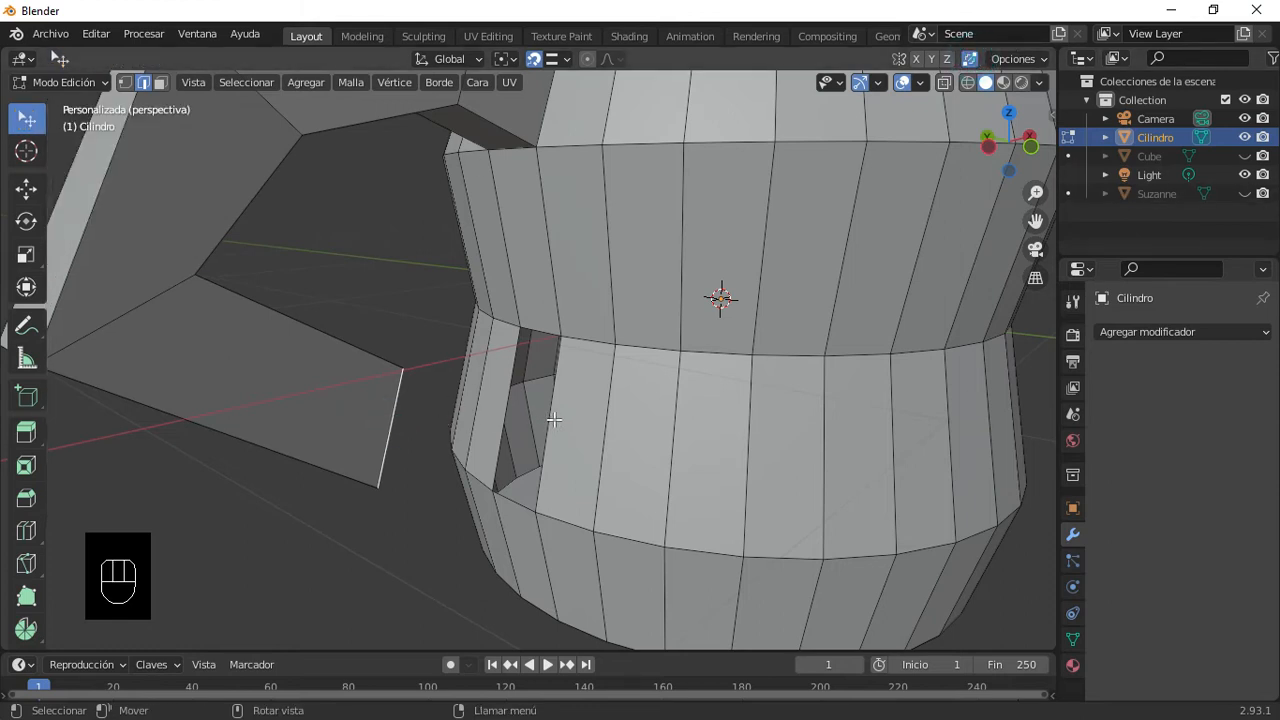
# Step: Try snapping the handle's free end edge onto the edges beside the mug's opening, and cancel the move
pyautogui.moveTo(517, 345); pyautogui.dragTo(346, 389, button='middle')
pyautogui.moveTo(326, 378); pyautogui.dragTo(484, 387)
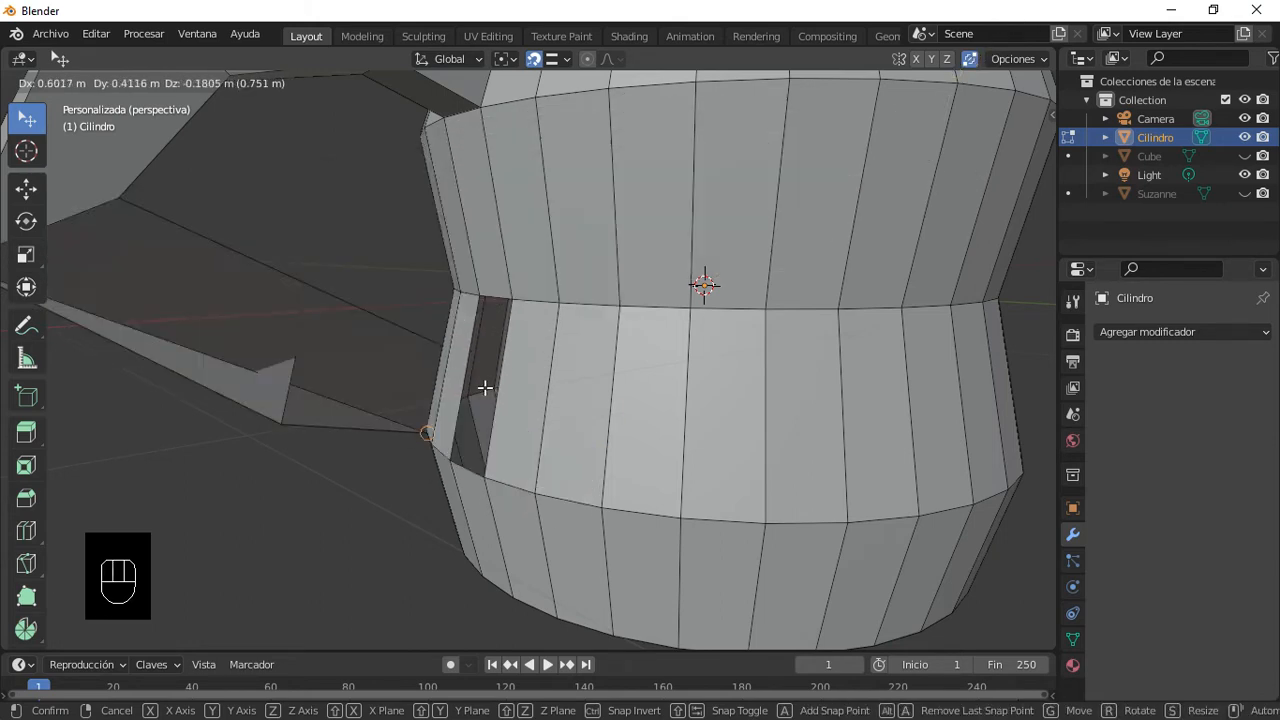
pyautogui.rightClick(484, 387)
# Step: Turn off automatic merging, try snapping the handle's end edge to the mug's edges again, and undo it
pyautogui.click(970, 60)
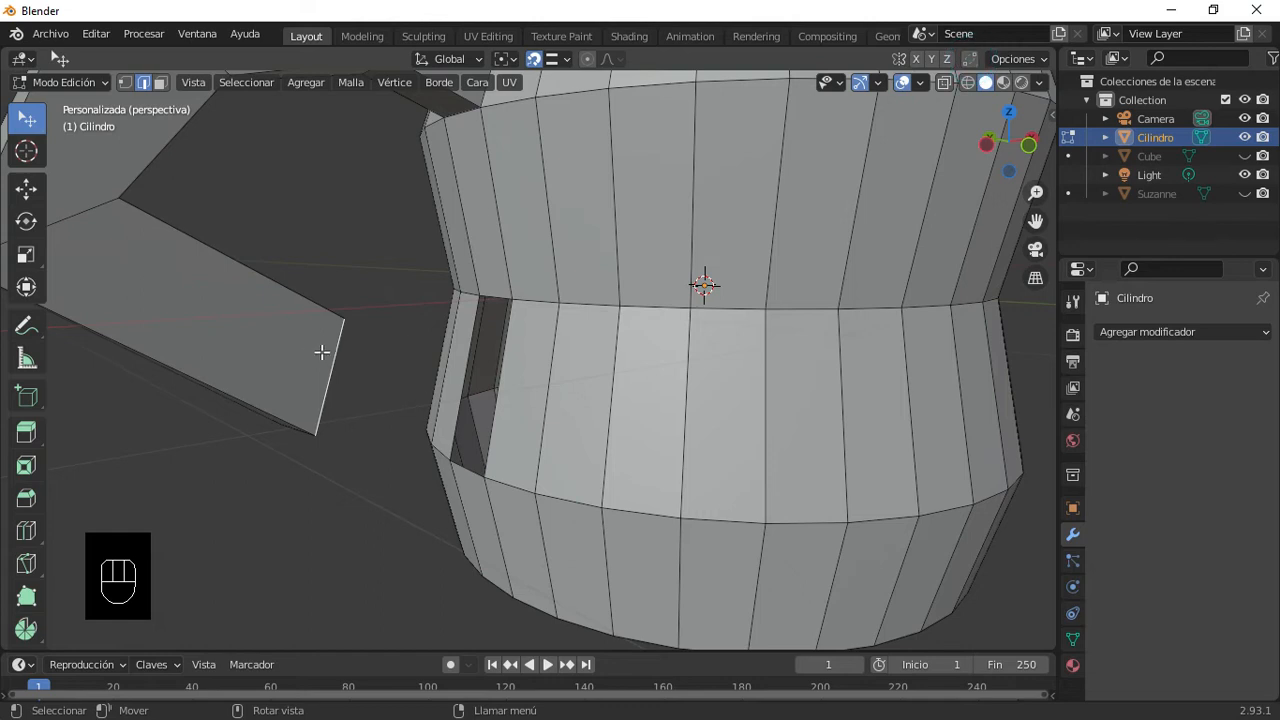
pyautogui.moveTo(337, 357); pyautogui.dragTo(428, 422)
pyautogui.moveTo(573, 407); pyautogui.dragTo(567, 332)
pyautogui.hotkey('ctrl', 'z')
pyautogui.rightClick(548, 274)
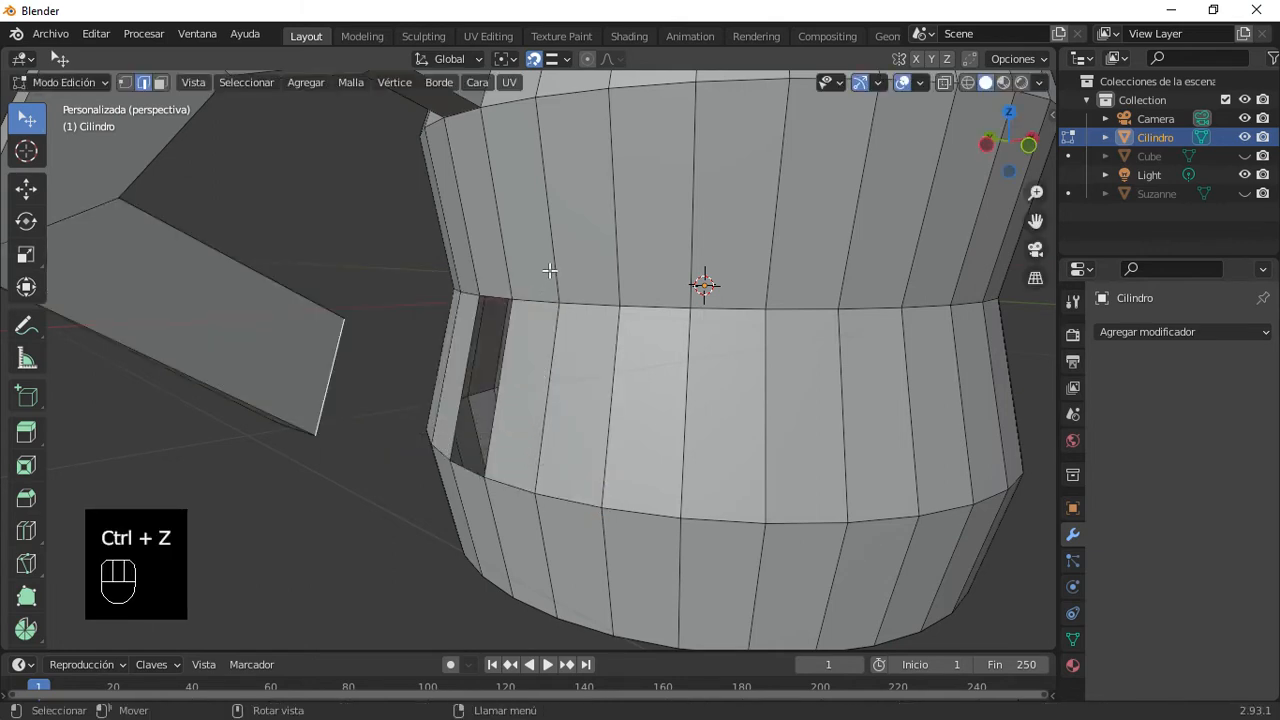
# Step: Switch to face selection and select the side face of the handle's lower segment
pyautogui.scroll(-4, 547, 271)
pyautogui.scroll(4, 590, 278)
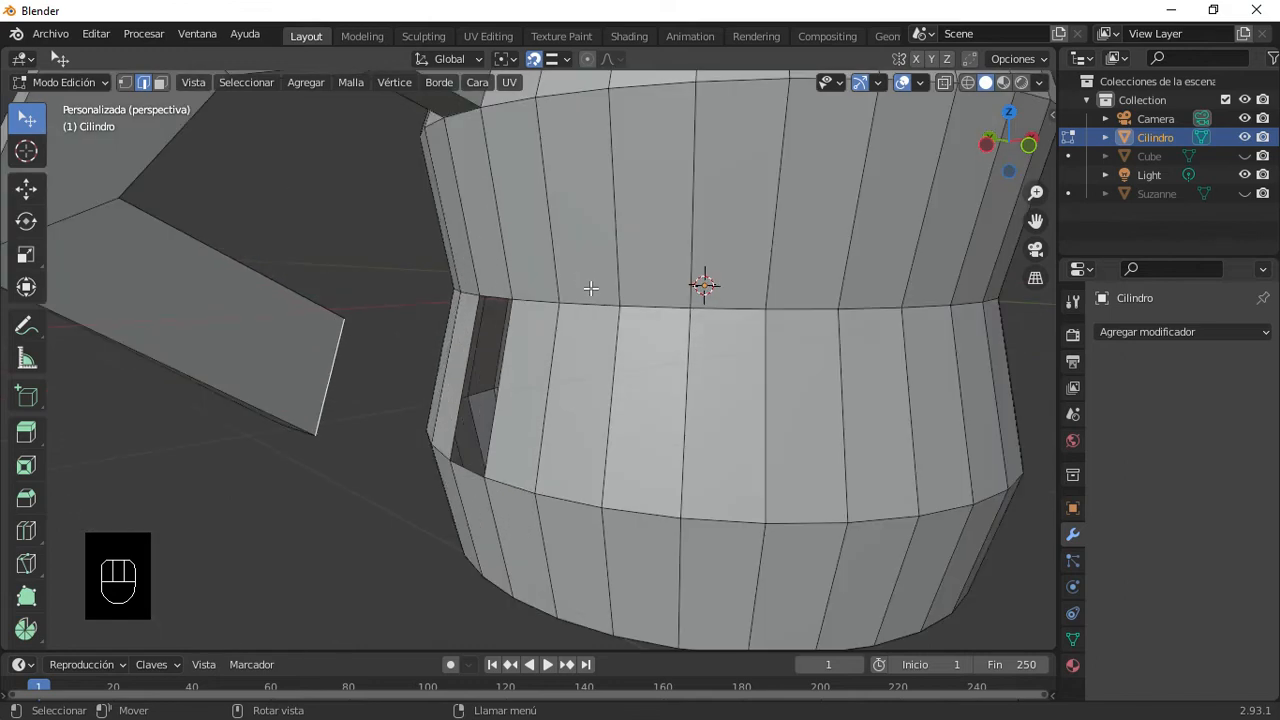
pyautogui.keyDown('shift'); pyautogui.moveTo(589, 297); pyautogui.dragTo(444, 317, button='middle'); pyautogui.keyUp('shift')
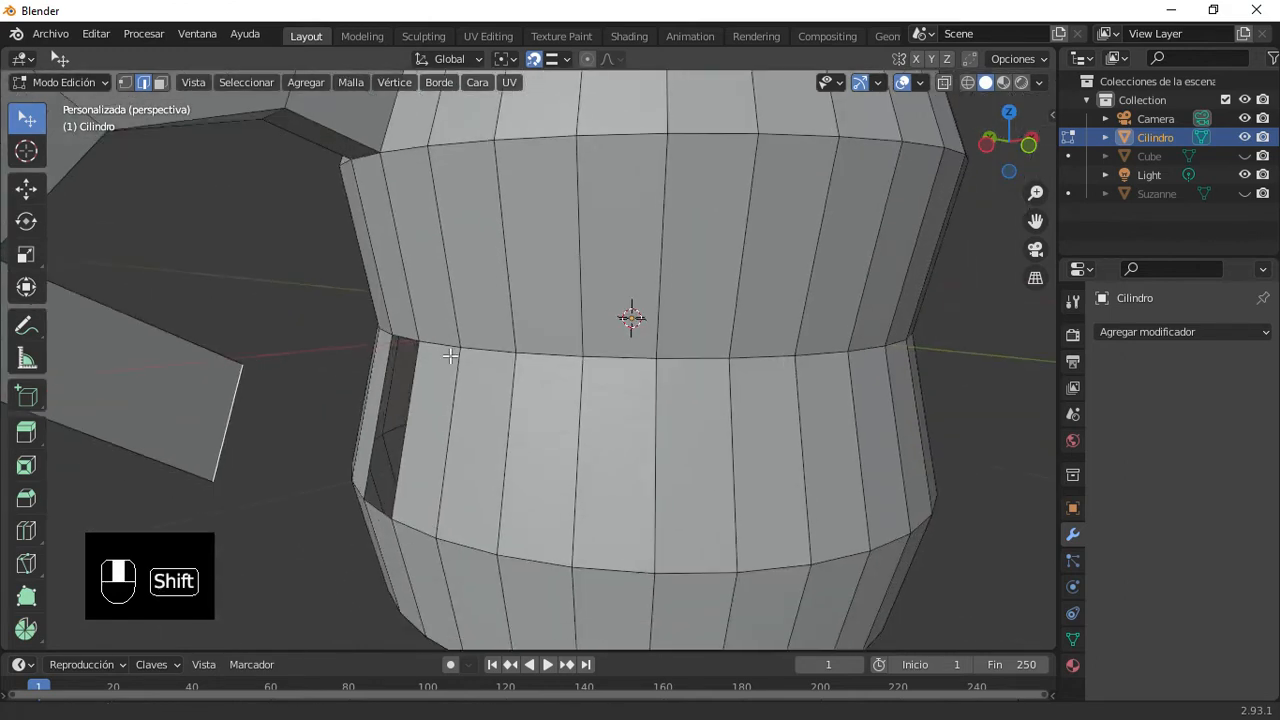
pyautogui.click(160, 83)
pyautogui.click(154, 393)
pyautogui.scroll(-3, 258, 384)
pyautogui.moveTo(263, 380); pyautogui.dragTo(416, 370, button='middle')
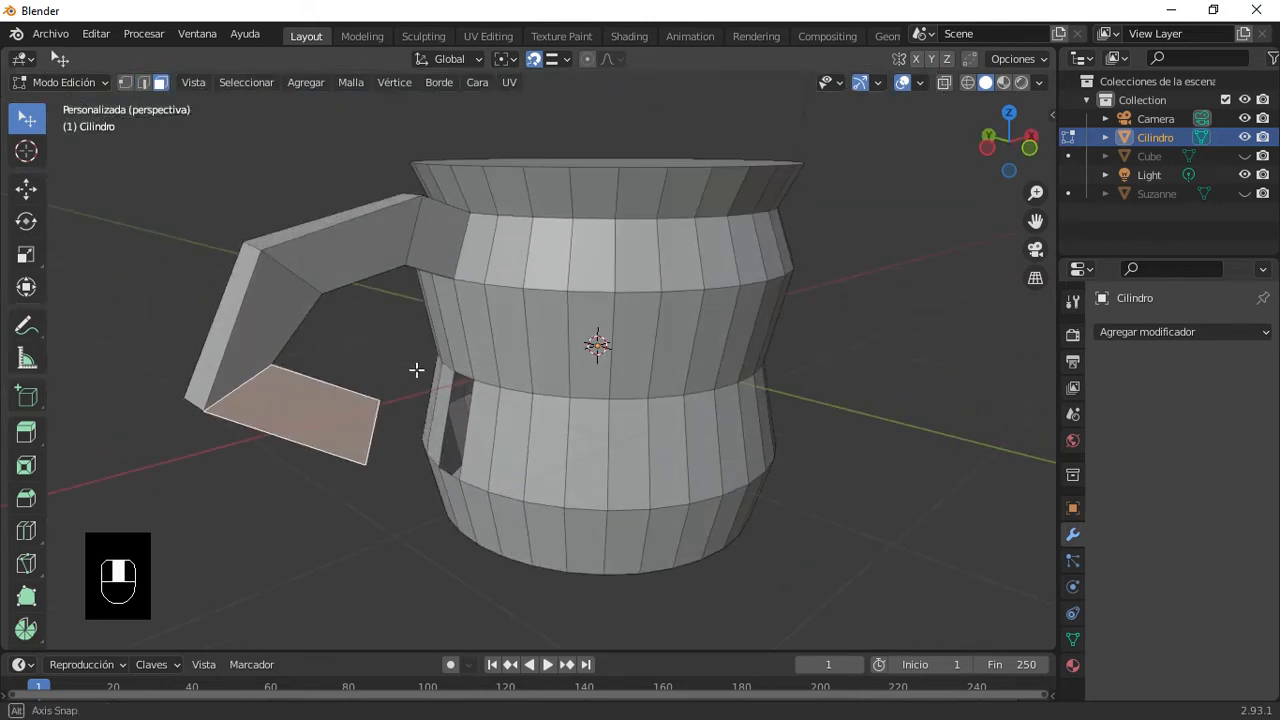
# Step: Select a face on the mug's lower band near the opening, and reselect the side face of the handle's lower segment
pyautogui.scroll(3, 544, 462)
pyautogui.keyDown('shift'); pyautogui.moveTo(500, 444); pyautogui.dragTo(531, 297, button='middle'); pyautogui.keyUp('shift')
pyautogui.click(526, 317)
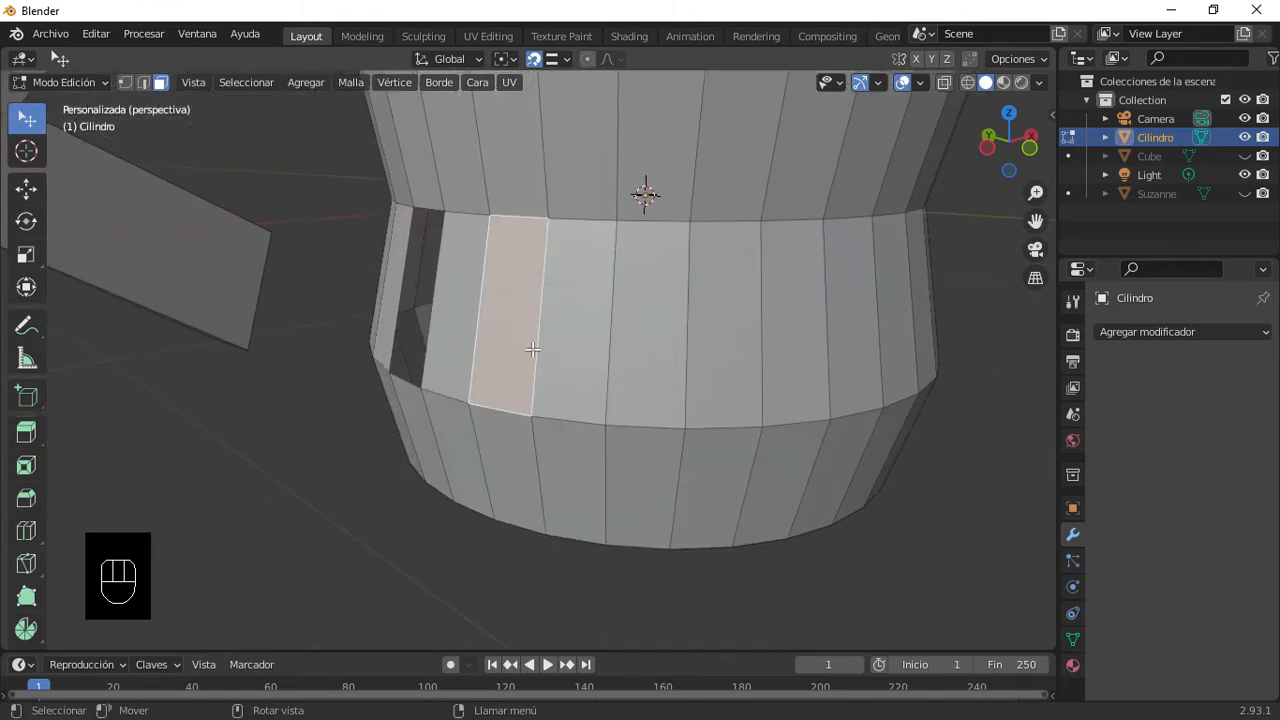
pyautogui.moveTo(536, 340); pyautogui.dragTo(537, 303, button='middle')
pyautogui.click(345, 344)
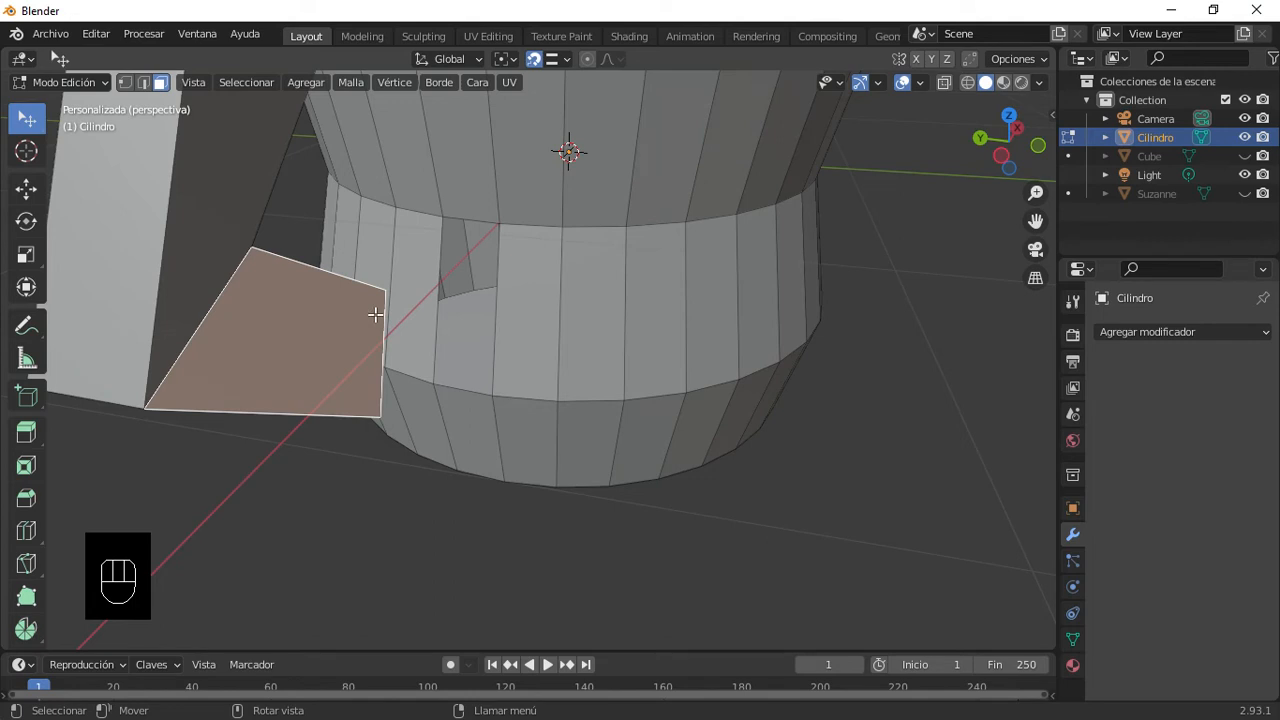
pyautogui.press('Tab')
pyautogui.press('Tab')
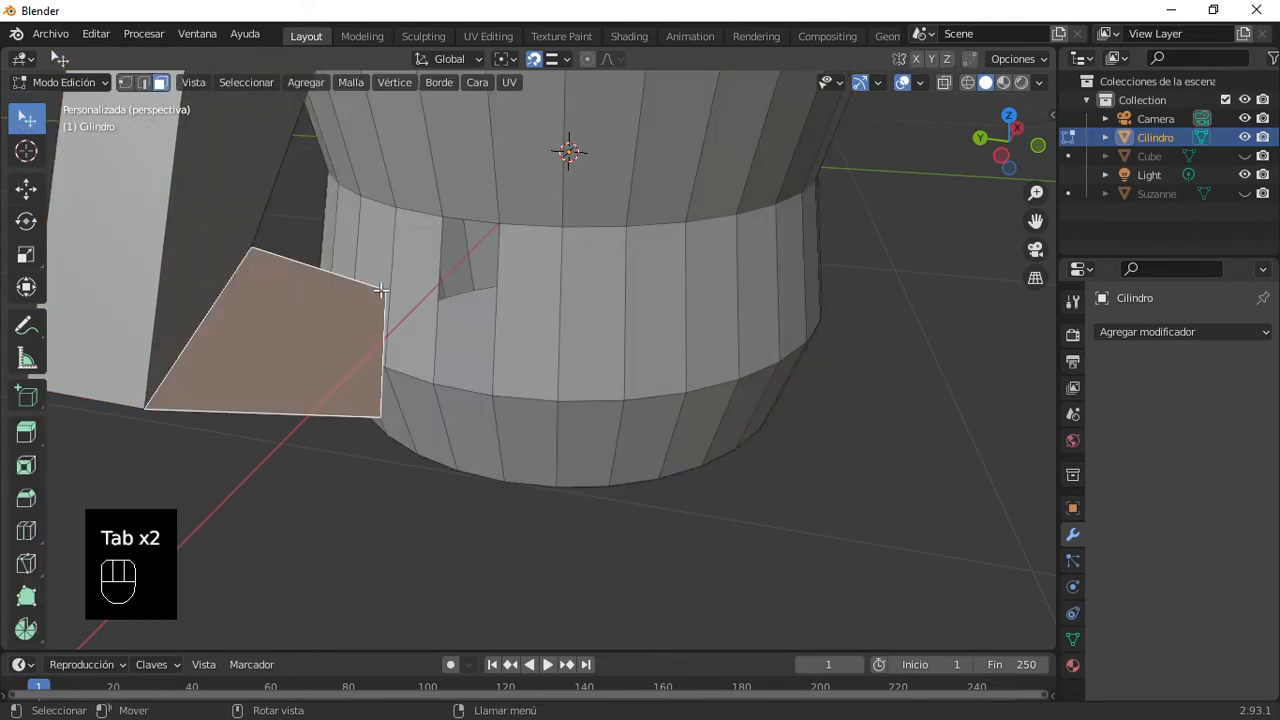
# Step: Switch to vertex selection, select the upper corner vertex at the handle's free end and set the snapping target to faces
pyautogui.click(125, 82)
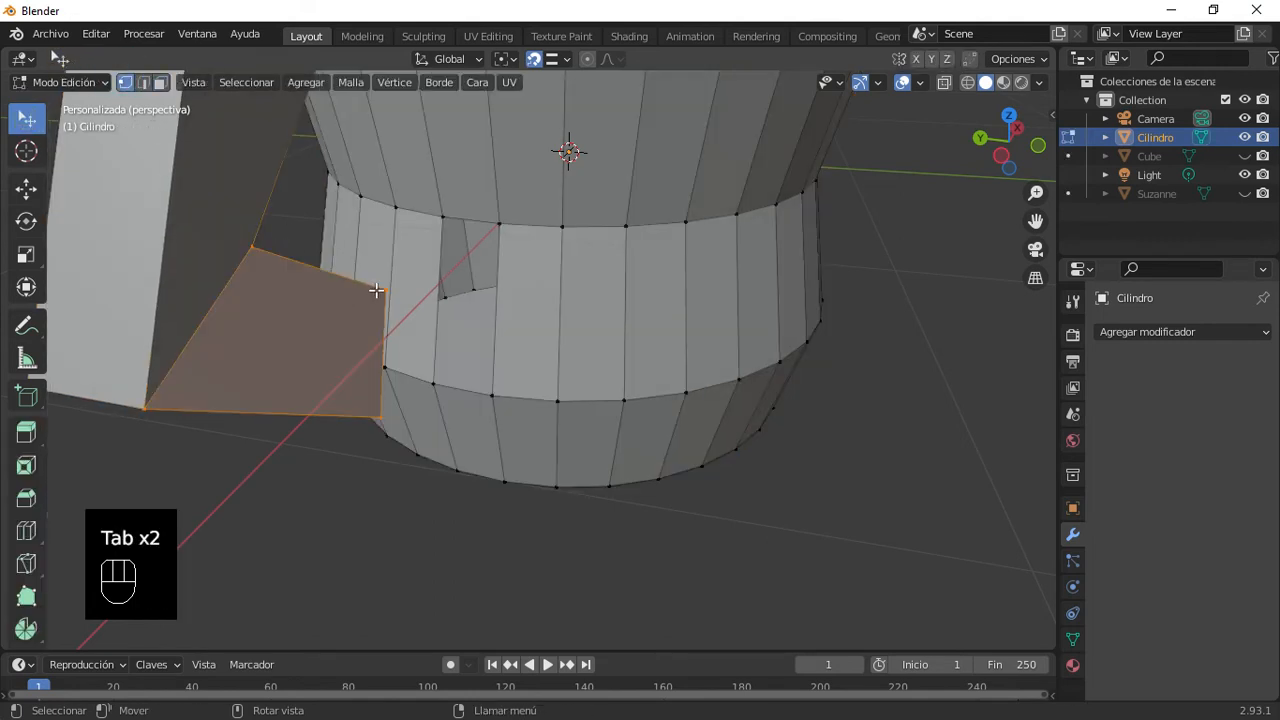
pyautogui.click(386, 290)
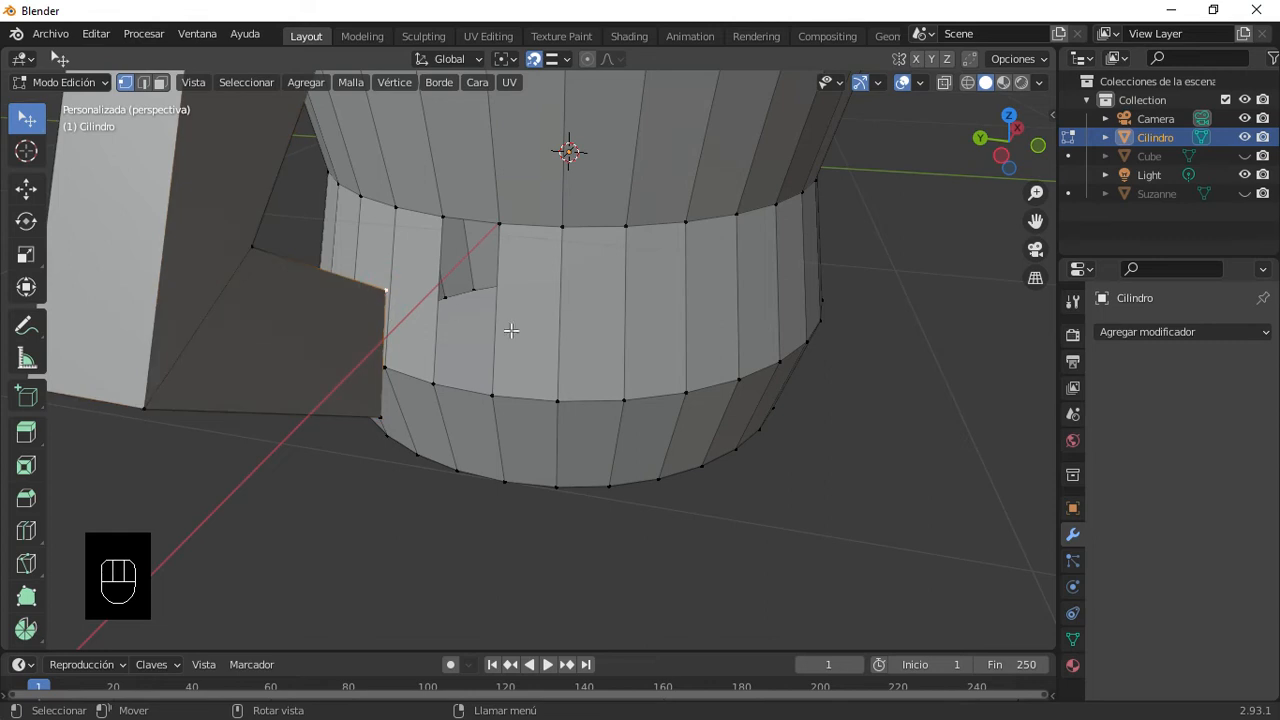
pyautogui.click(567, 59)
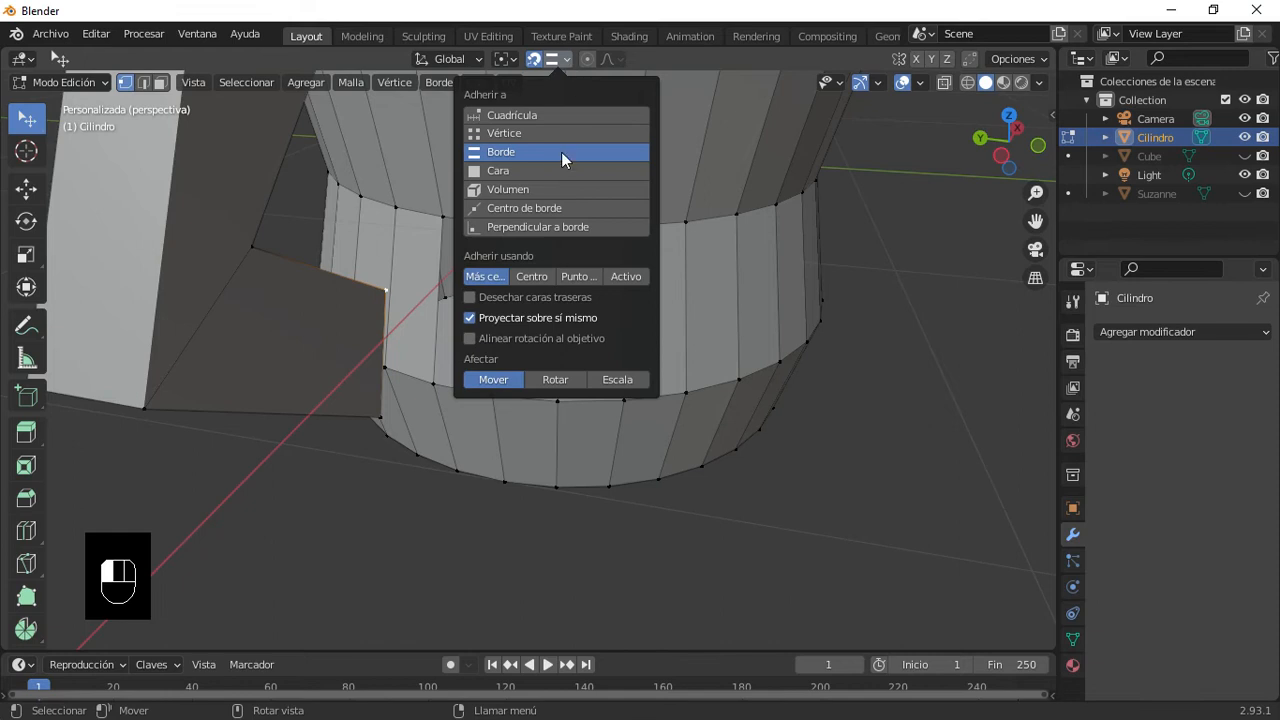
pyautogui.click(545, 176)
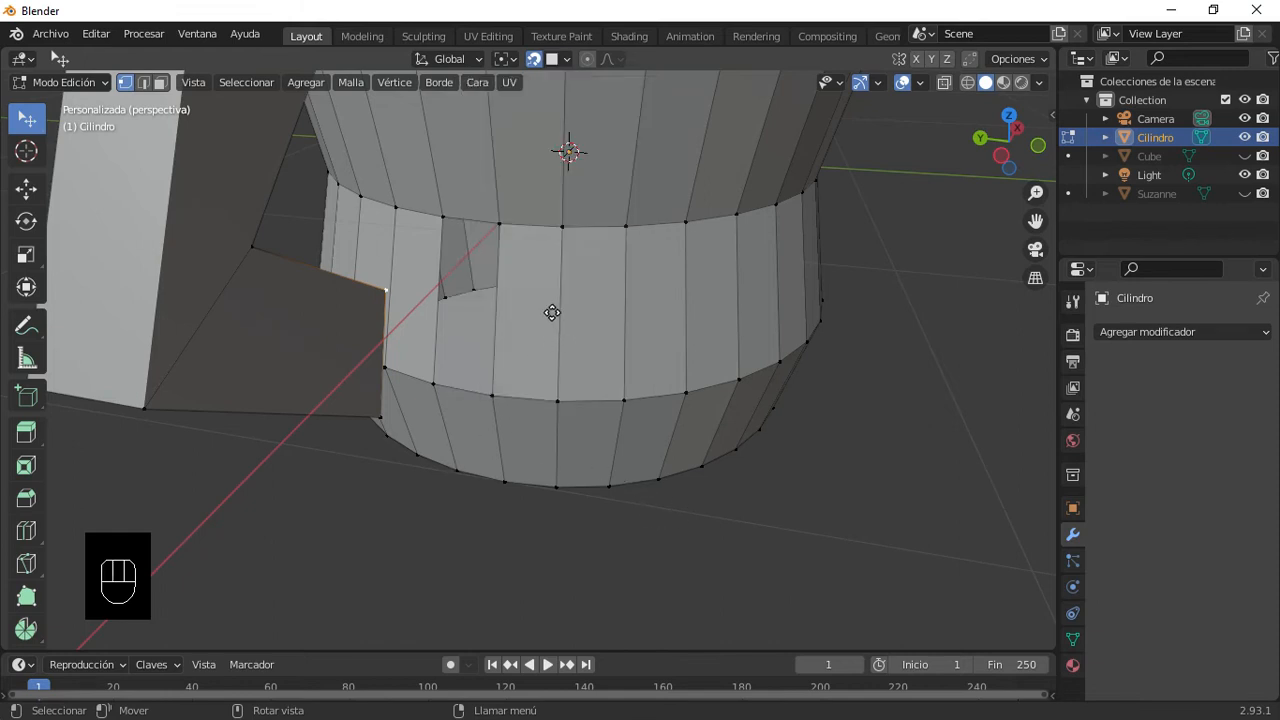
# Step: Try moving the handle's corner vertex onto a mug side face with face snapping, inspect the contact up close, and undo the move
pyautogui.press('g')
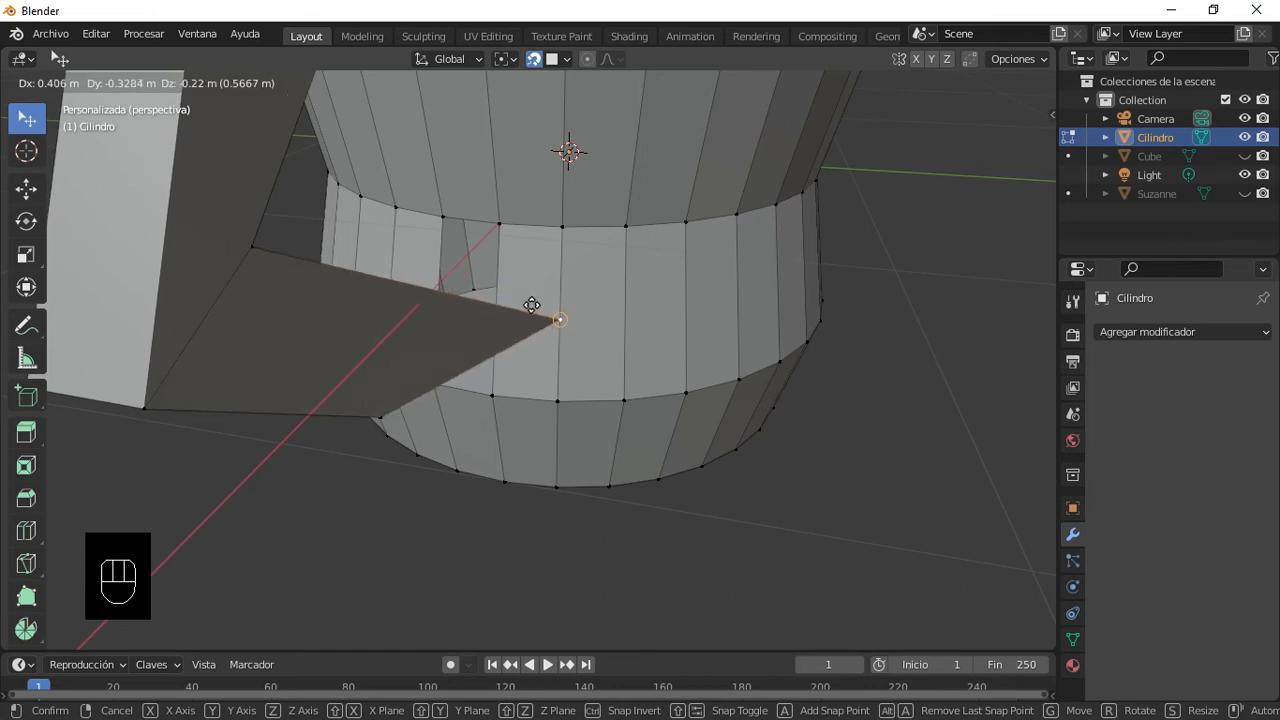
pyautogui.click(606, 338)
pyautogui.moveTo(639, 306); pyautogui.dragTo(517, 326, button='middle')
pyautogui.scroll(6, 180, 375)
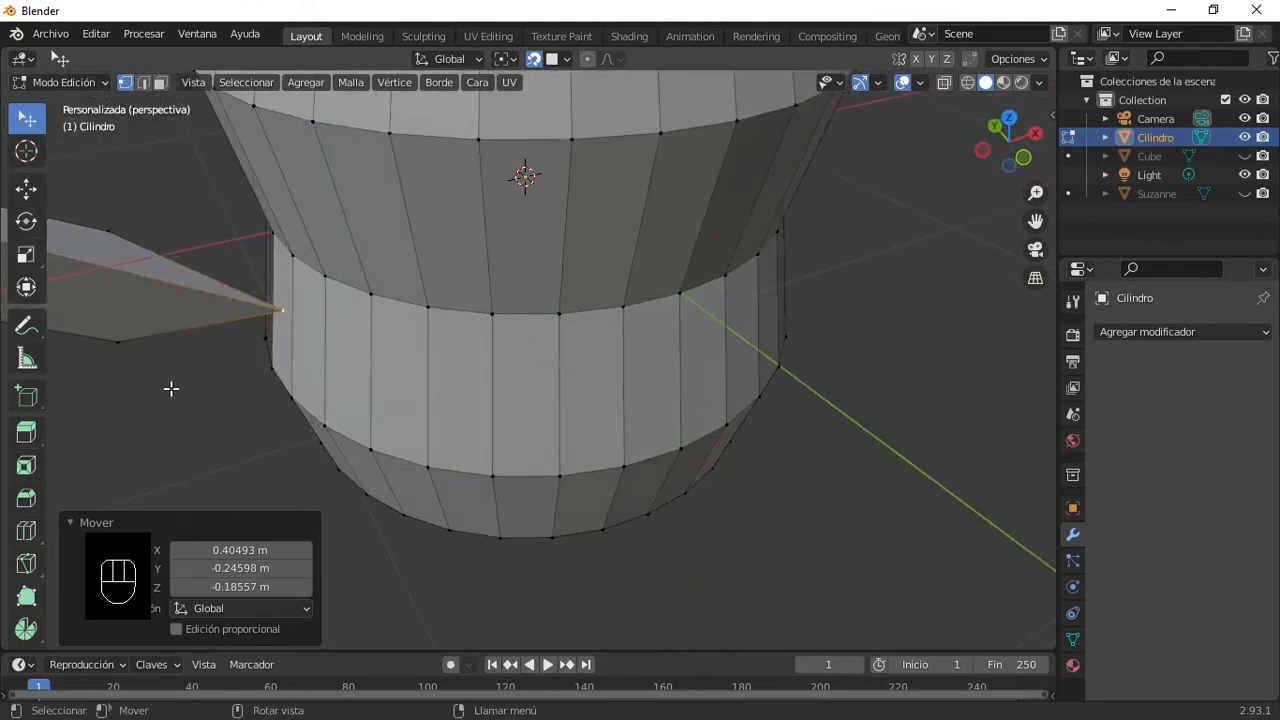
pyautogui.keyDown('shift'); pyautogui.moveTo(293, 341); pyautogui.dragTo(590, 288, button='middle'); pyautogui.keyUp('shift')
pyautogui.scroll(2, 605, 260)
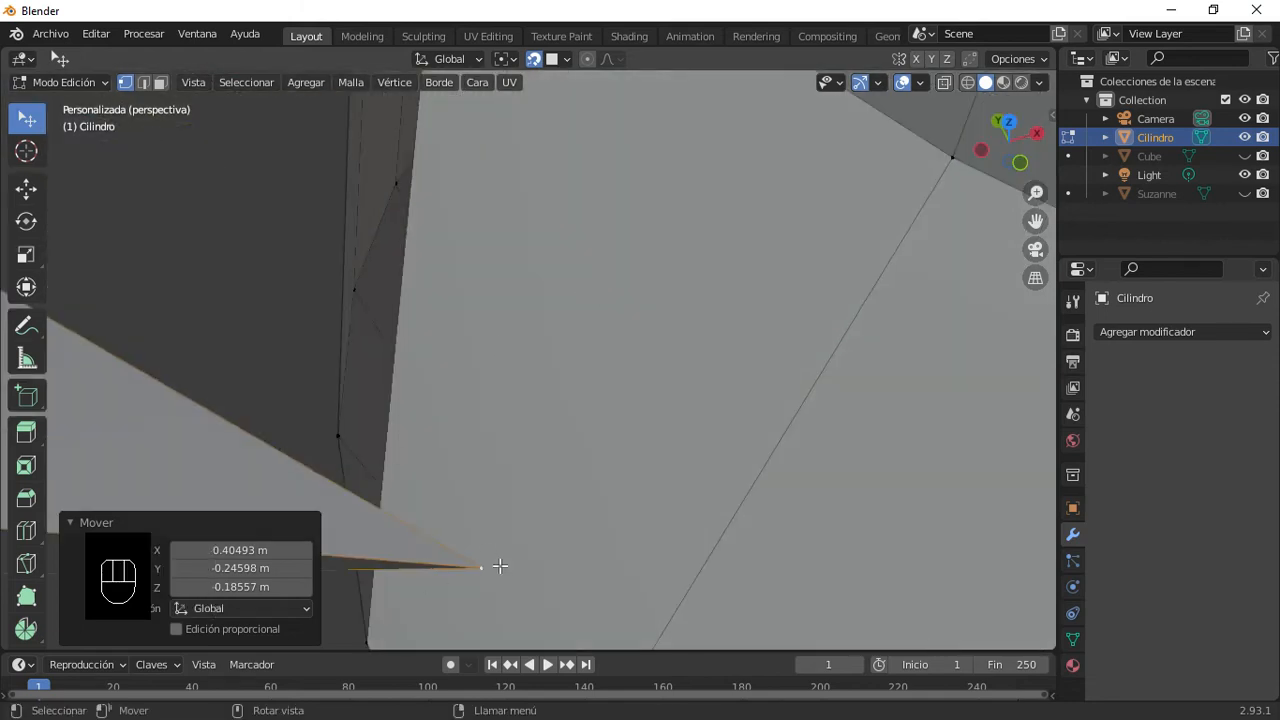
pyautogui.scroll(-4, 516, 508)
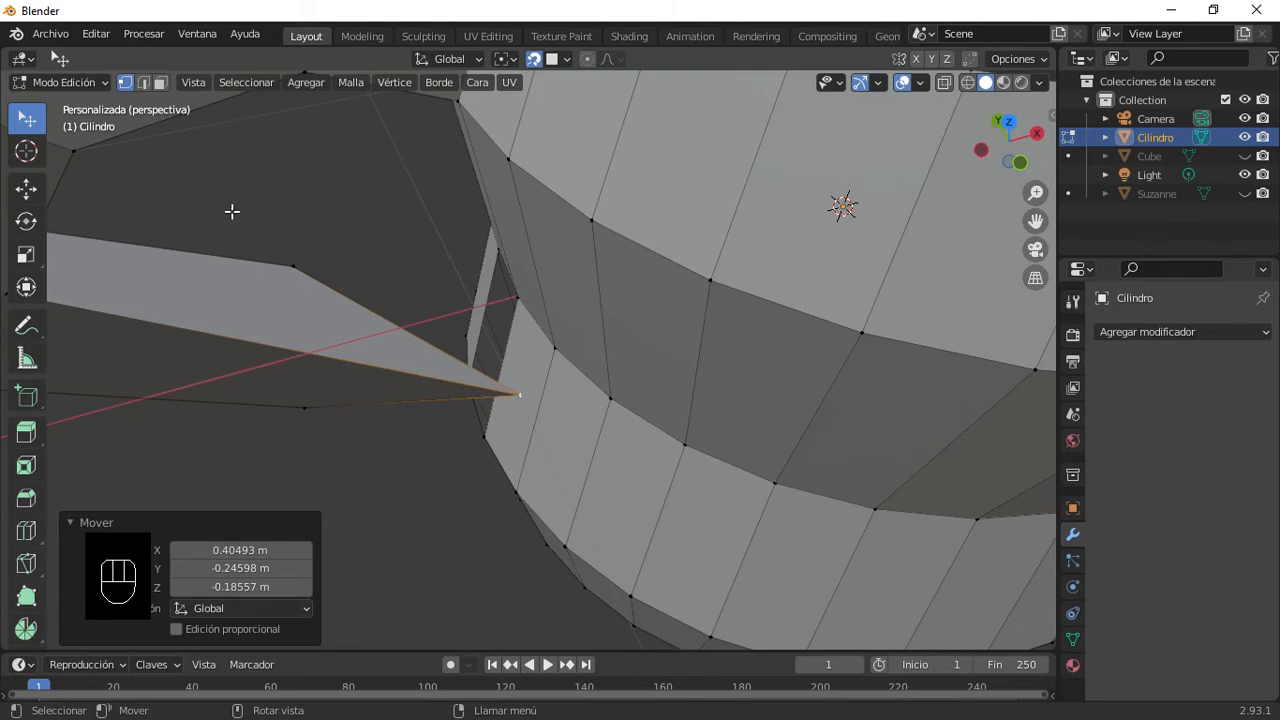
pyautogui.hotkey('ctrl', 'z')
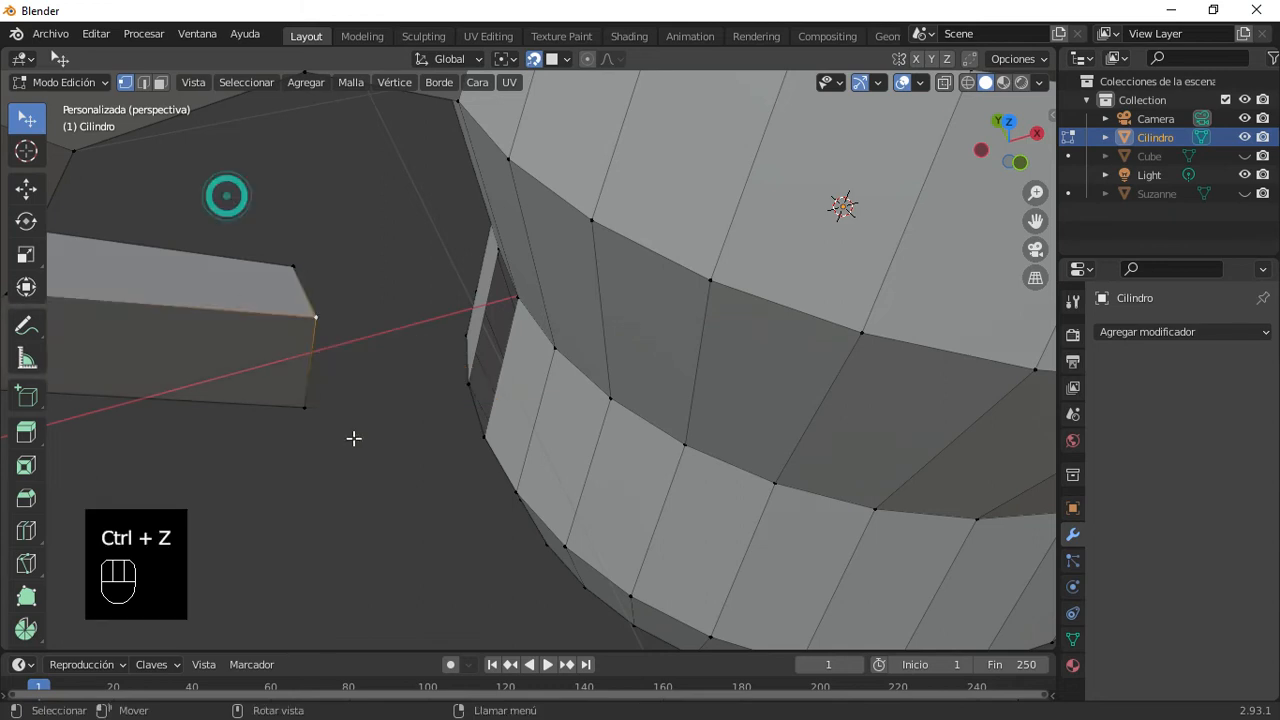
# Step: Switch to the box selection tool and box-select the visible vertices at the handle's free end
pyautogui.click(271, 281)
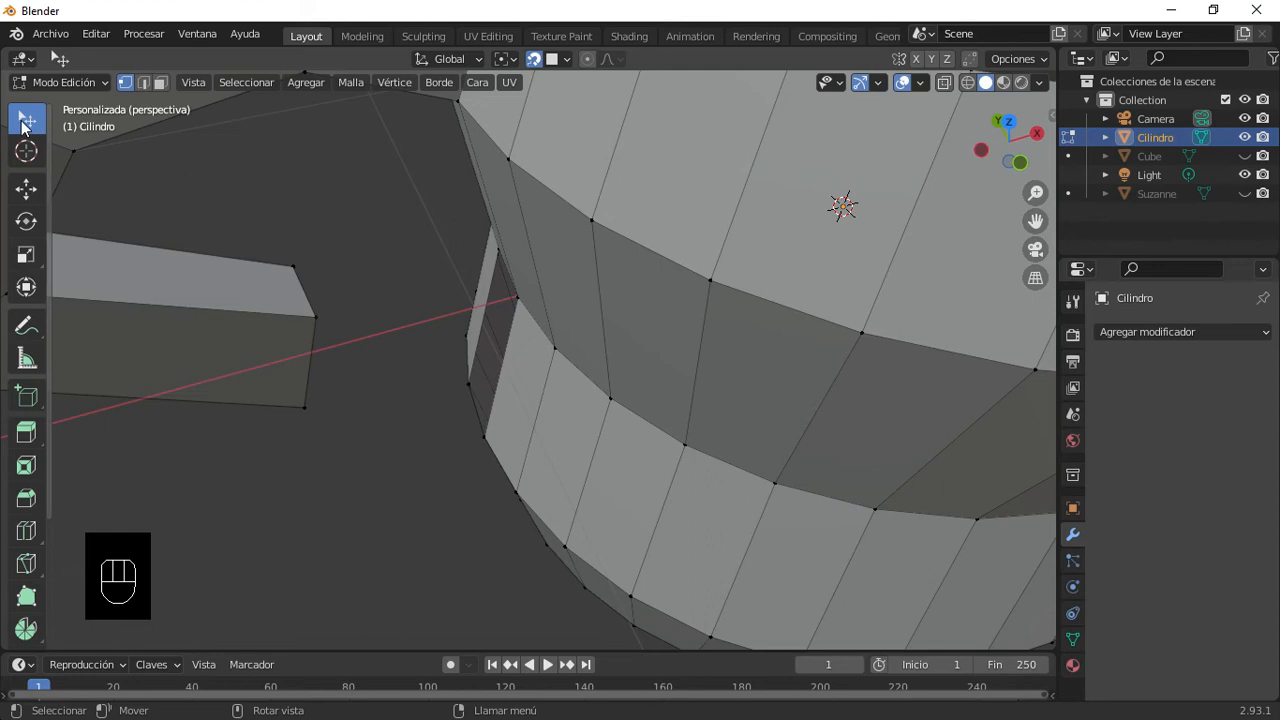
pyautogui.click(23, 125)
pyautogui.click(120, 165)
pyautogui.click(226, 159)
pyautogui.moveTo(370, 466); pyautogui.dragTo(366, 471)
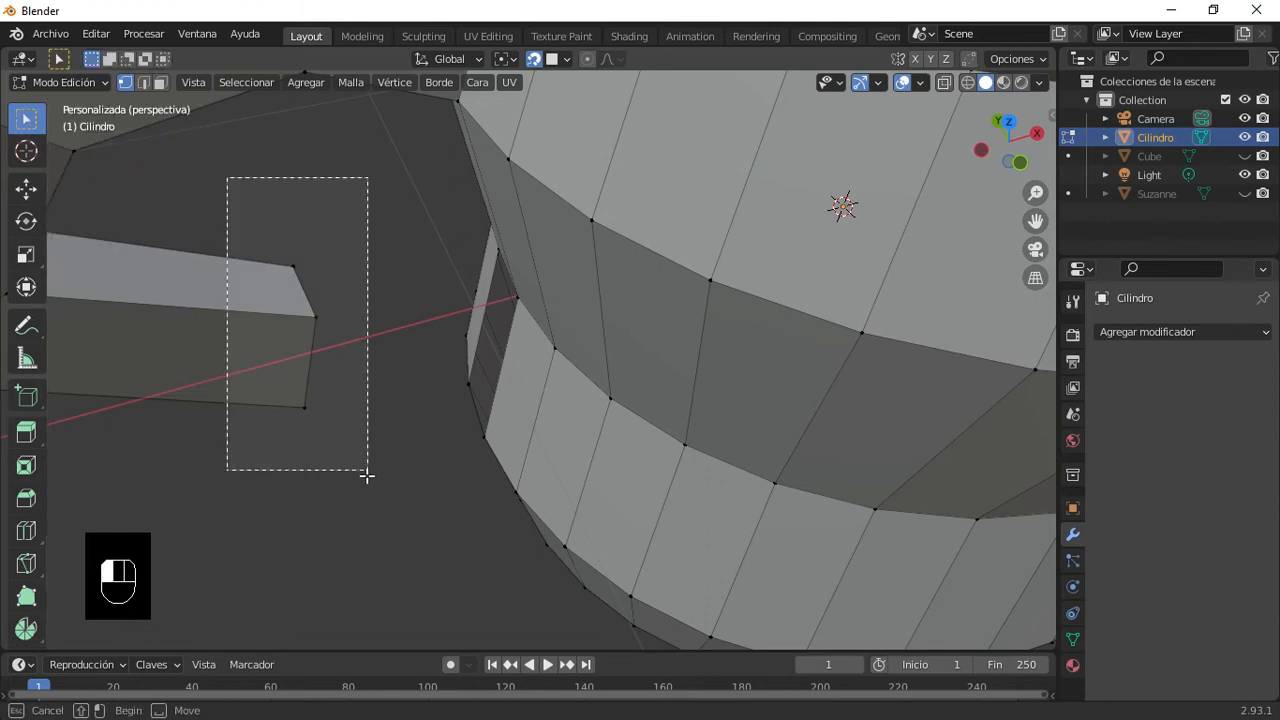
pyautogui.moveTo(449, 366); pyautogui.dragTo(448, 370, button='middle')
pyautogui.moveTo(440, 478); pyautogui.dragTo(448, 396, button='middle')
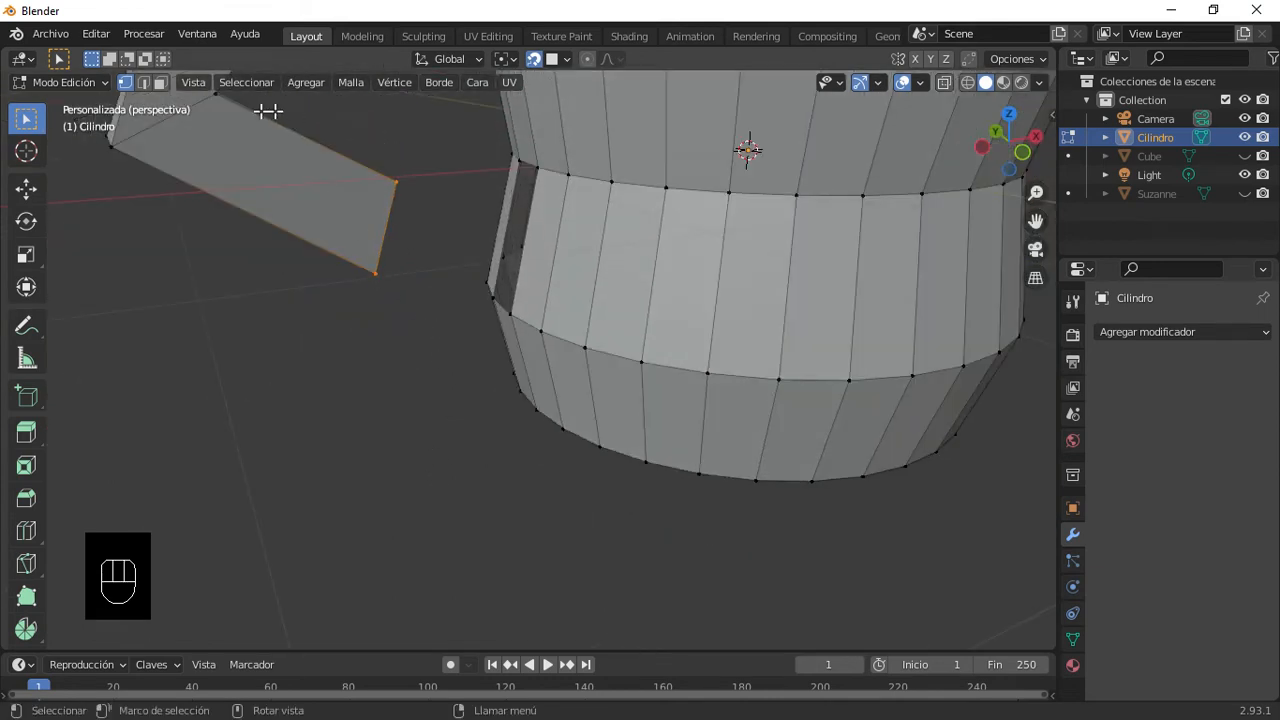
# Step: Enable X-ray and box-select all the vertices at the handle's free end, including the hidden rear one
pyautogui.click(943, 84)
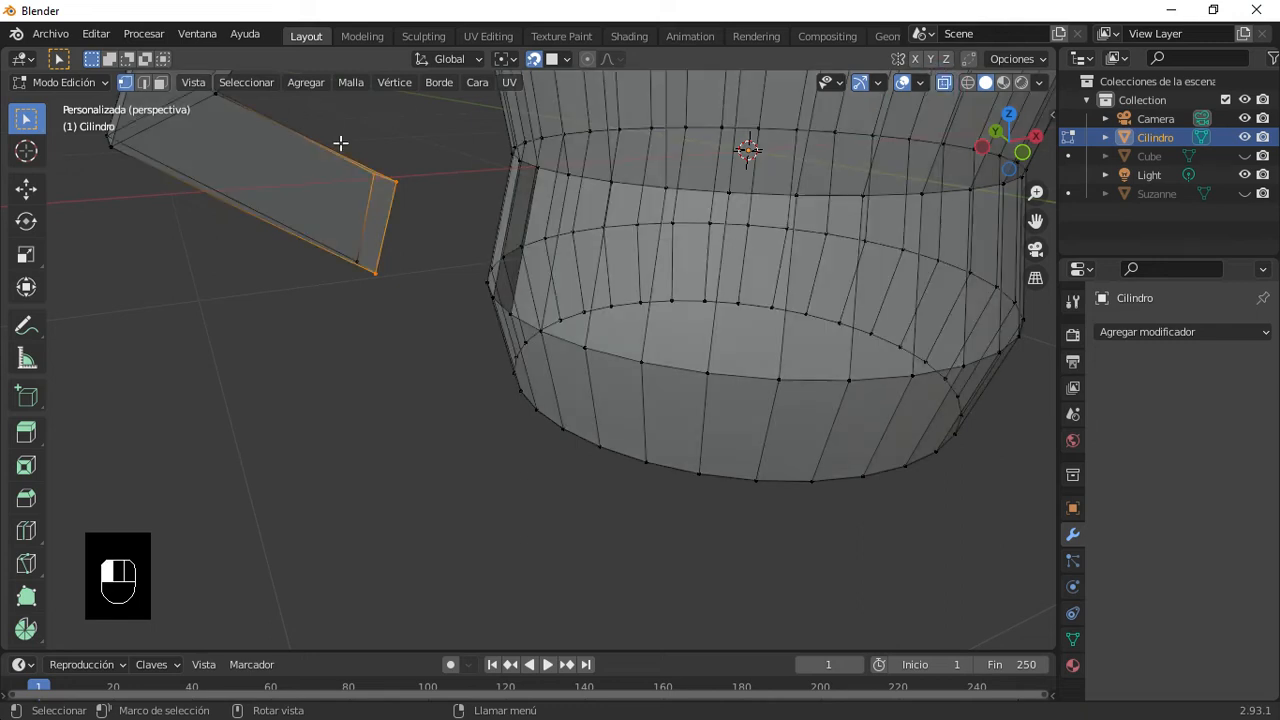
pyautogui.moveTo(420, 341); pyautogui.dragTo(332, 161)
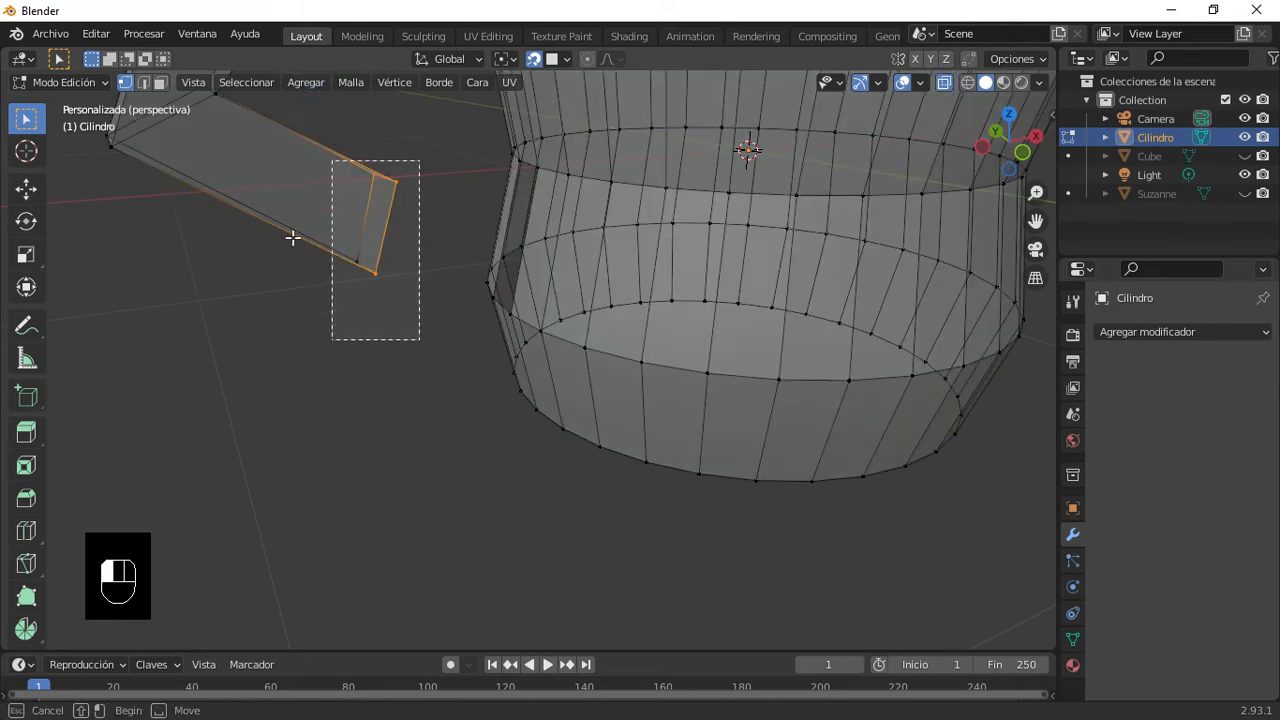
pyautogui.click(25, 119)
pyautogui.moveTo(113, 119); pyautogui.dragTo(26, 130)
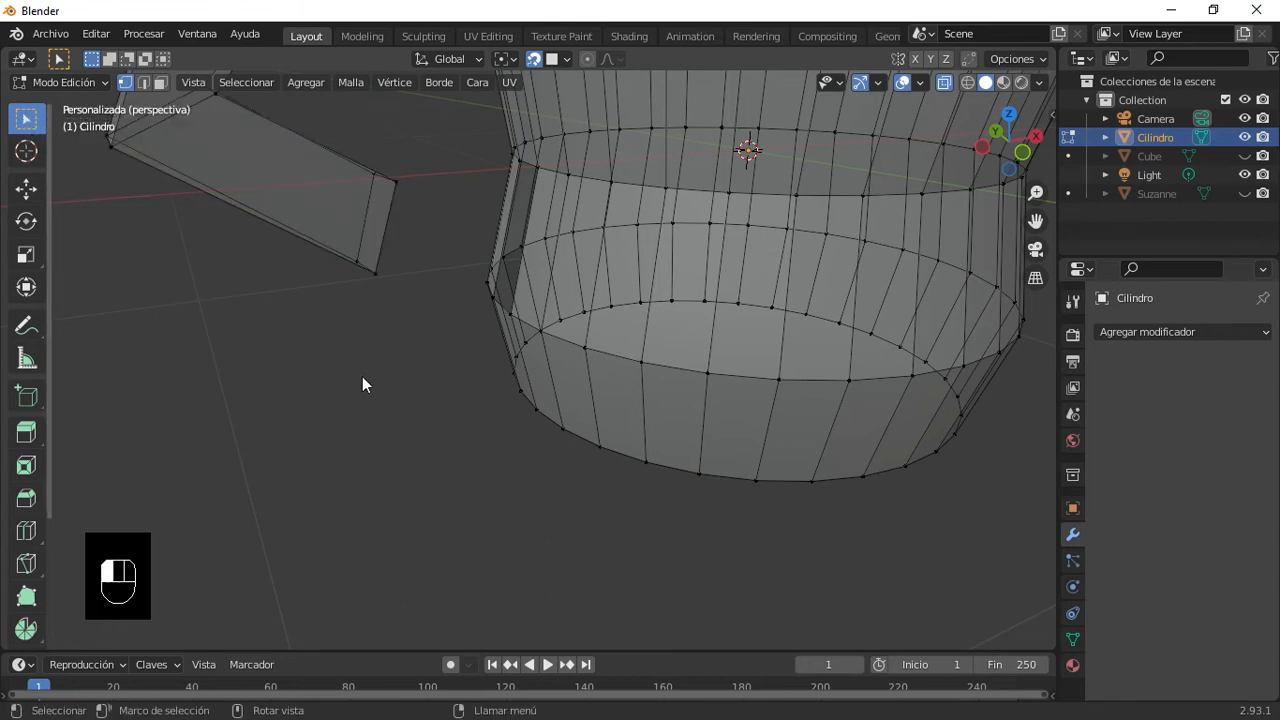
pyautogui.moveTo(389, 300); pyautogui.dragTo(323, 133)
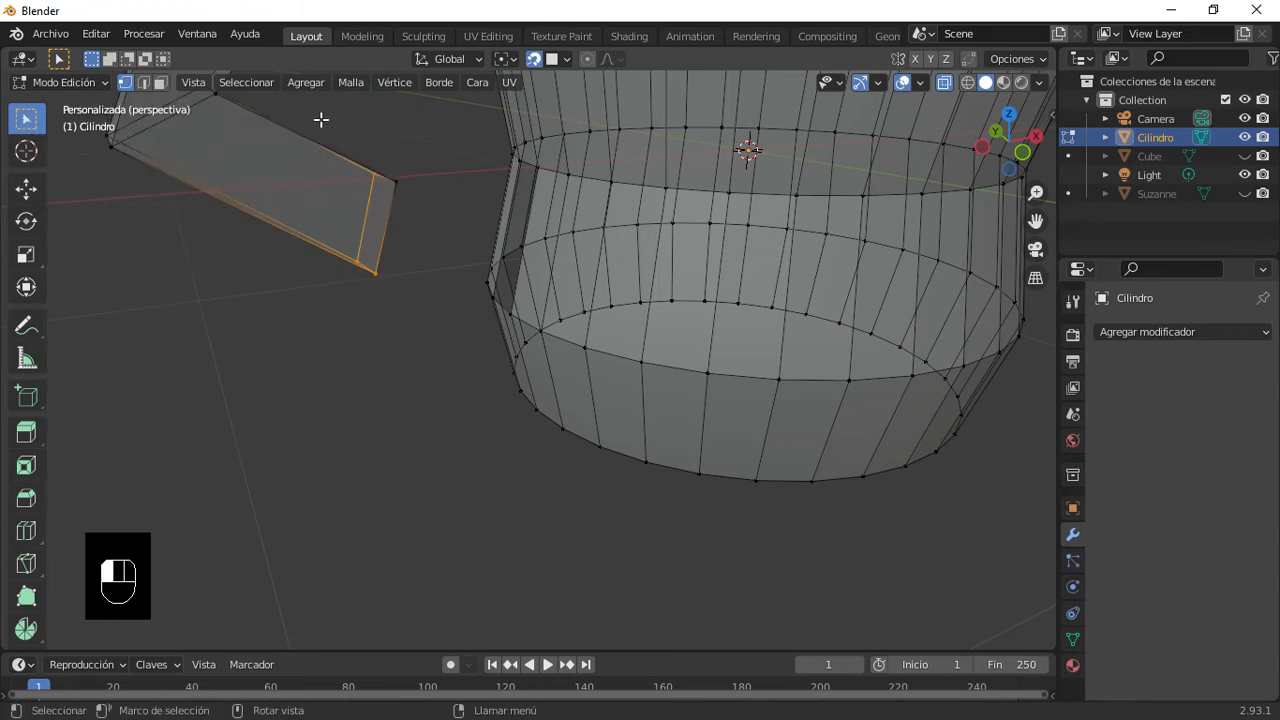
pyautogui.press('b')
pyautogui.moveTo(420, 318); pyautogui.dragTo(323, 114)
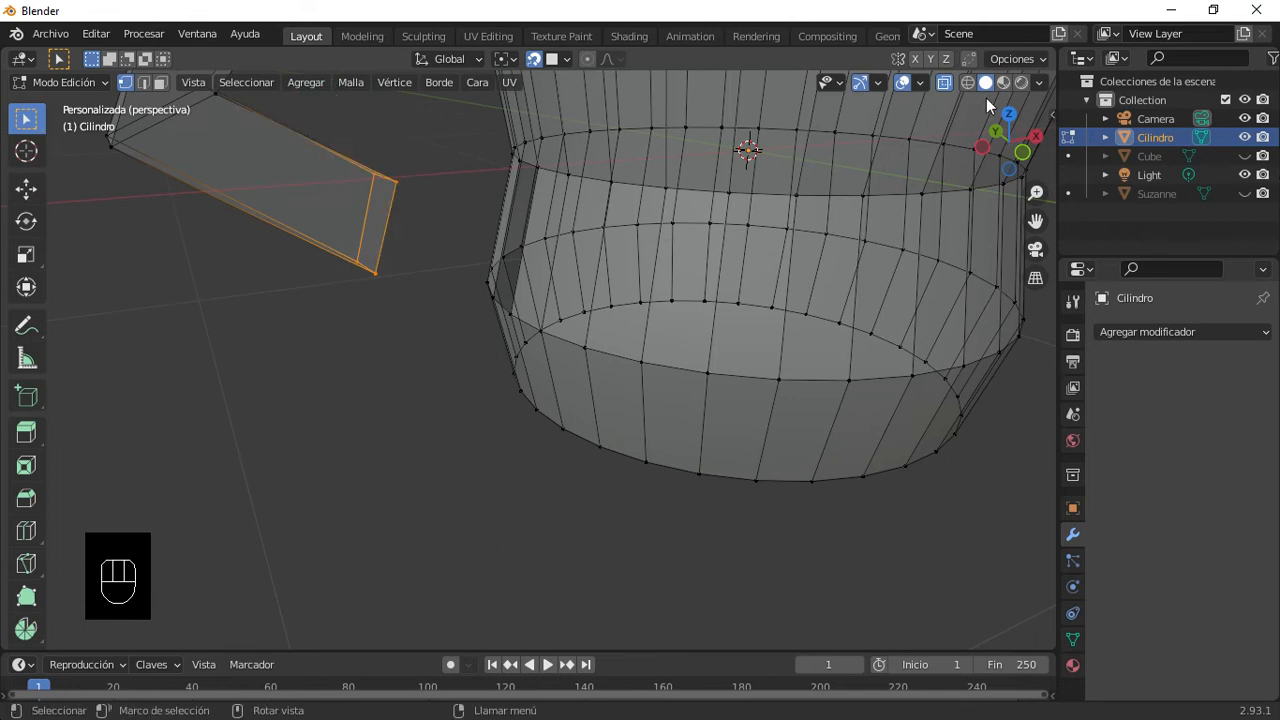
# Step: Disable X-ray and switch the selection tool back to Tweak (Retocar)
pyautogui.click(944, 82)
pyautogui.hotkey('alt', 'z')
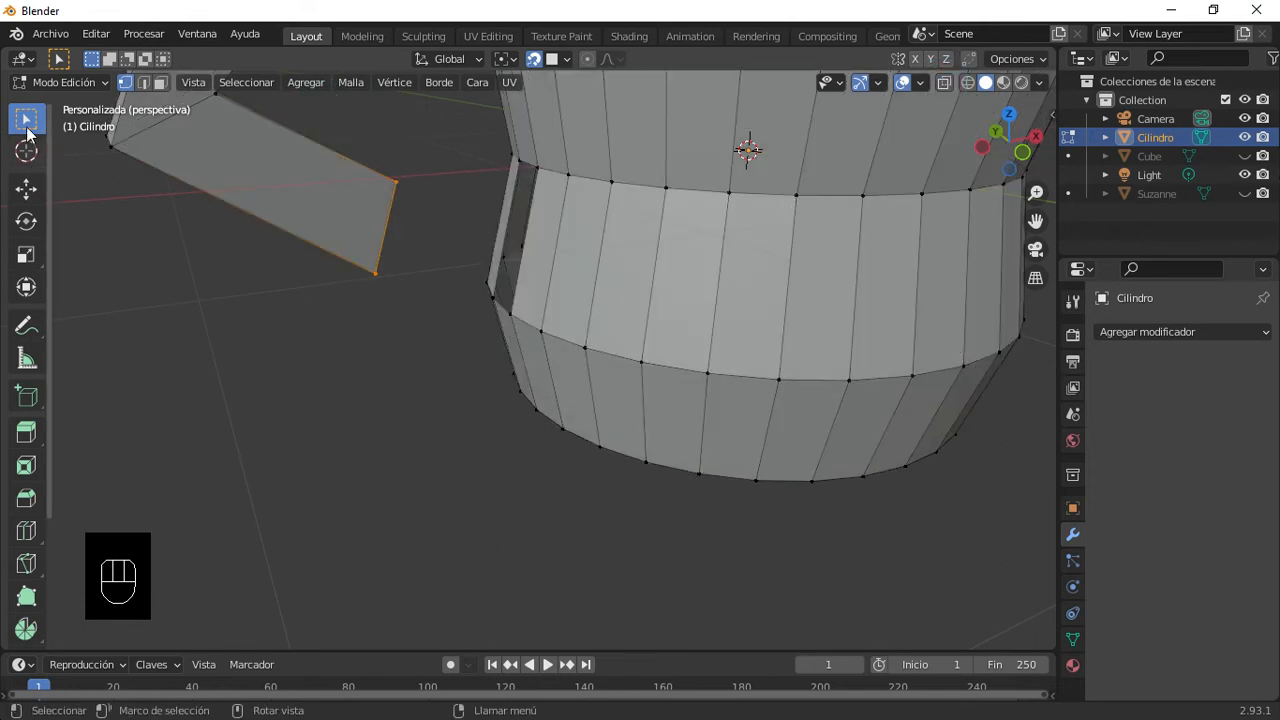
pyautogui.click(27, 133)
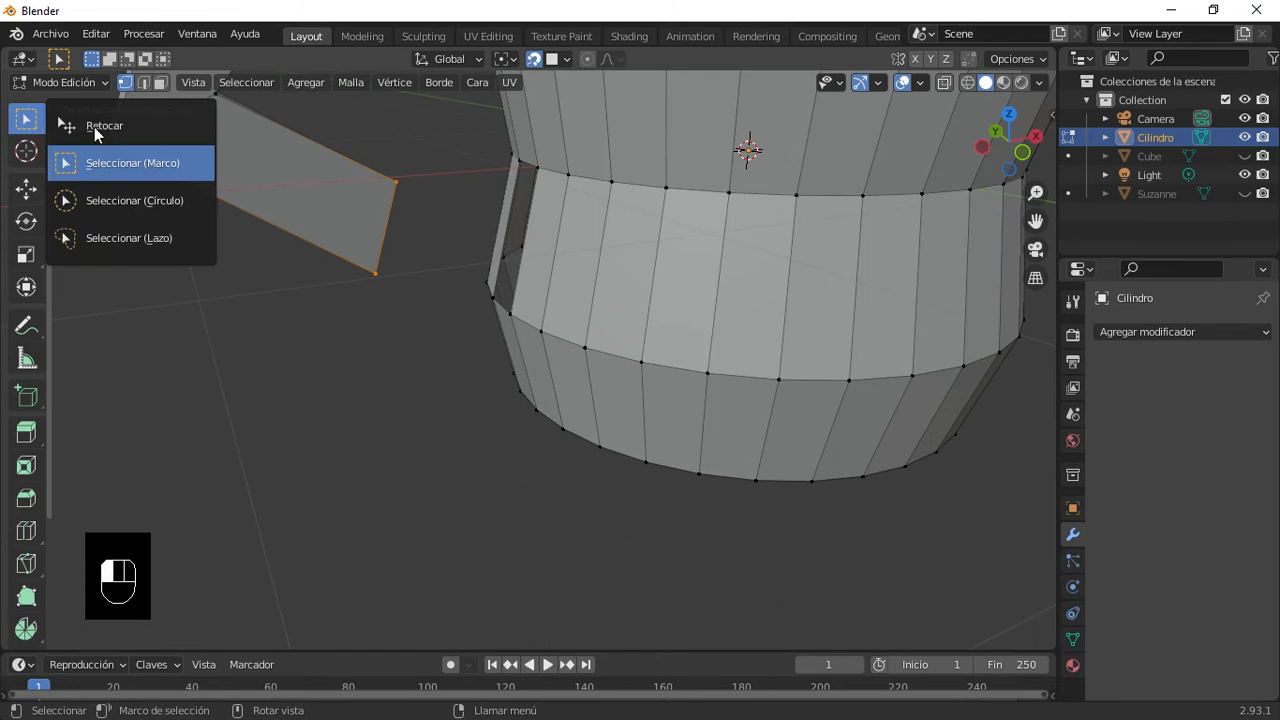
pyautogui.click(89, 128)
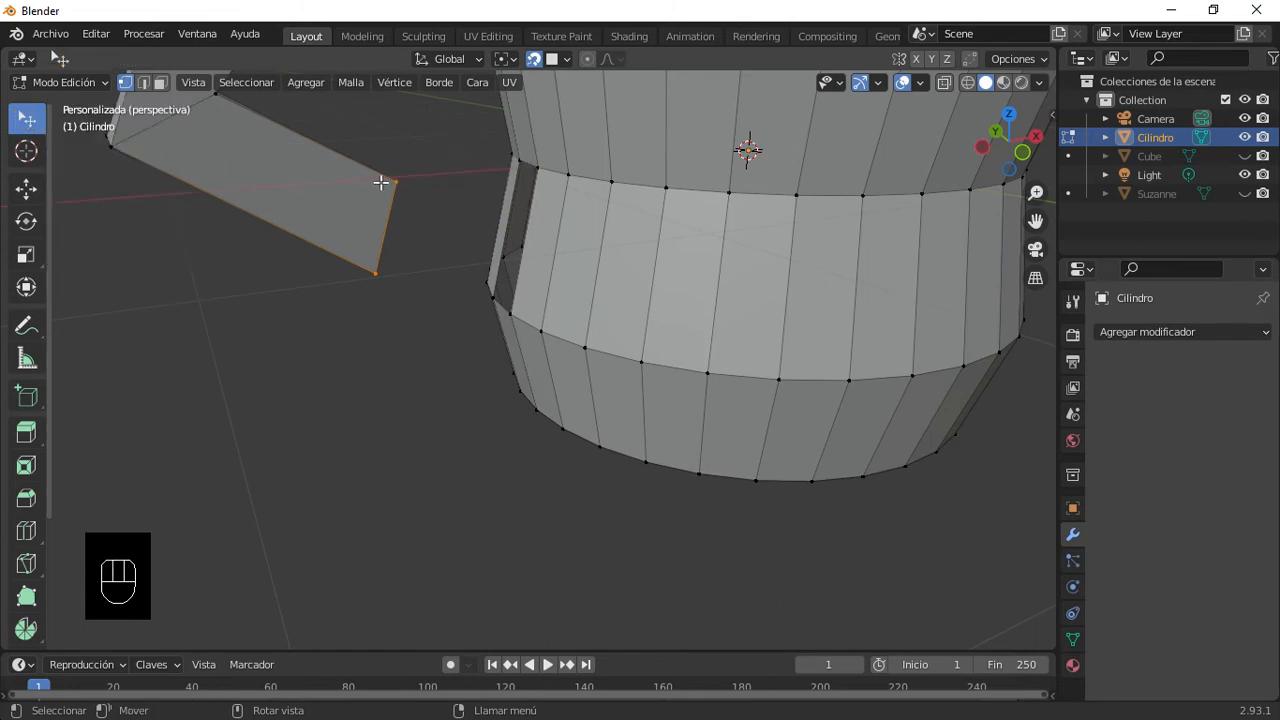
# Step: Try moving the handle's upper corner vertex onto a side face of the mug's lower band with face snapping, and review the snapping options
pyautogui.moveTo(396, 180); pyautogui.dragTo(563, 249)
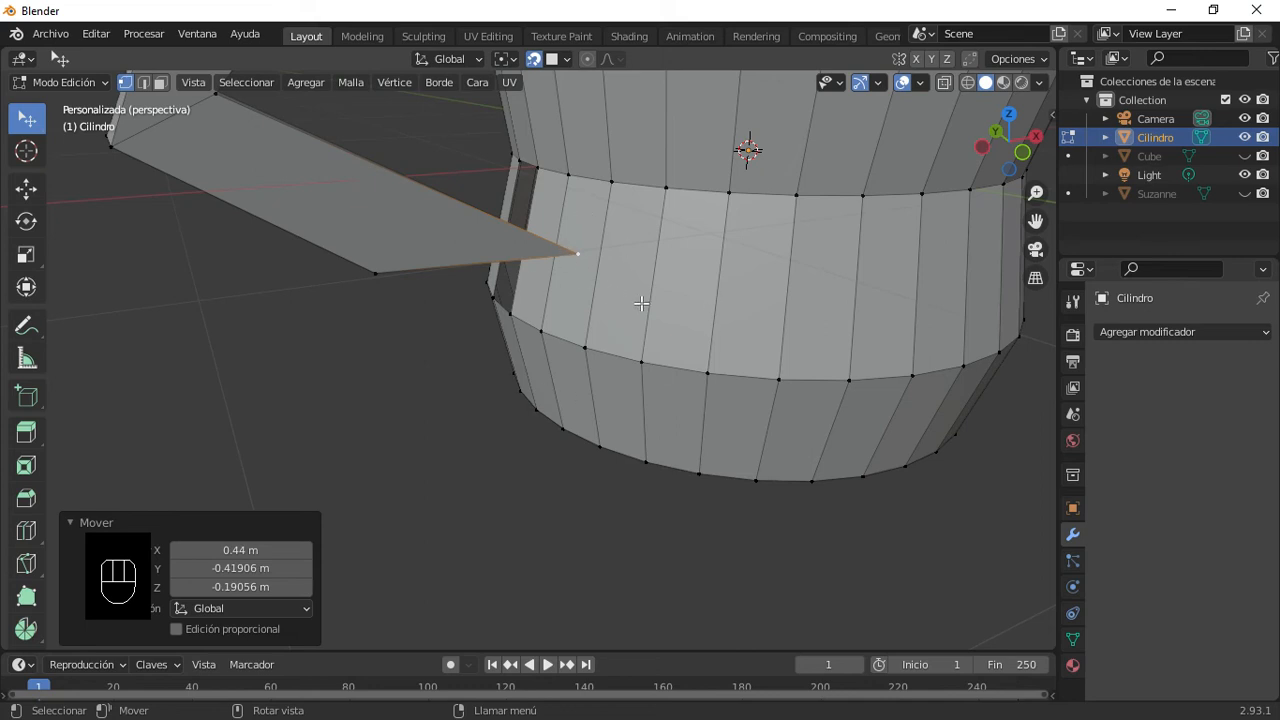
pyautogui.scroll(-5, 648, 379)
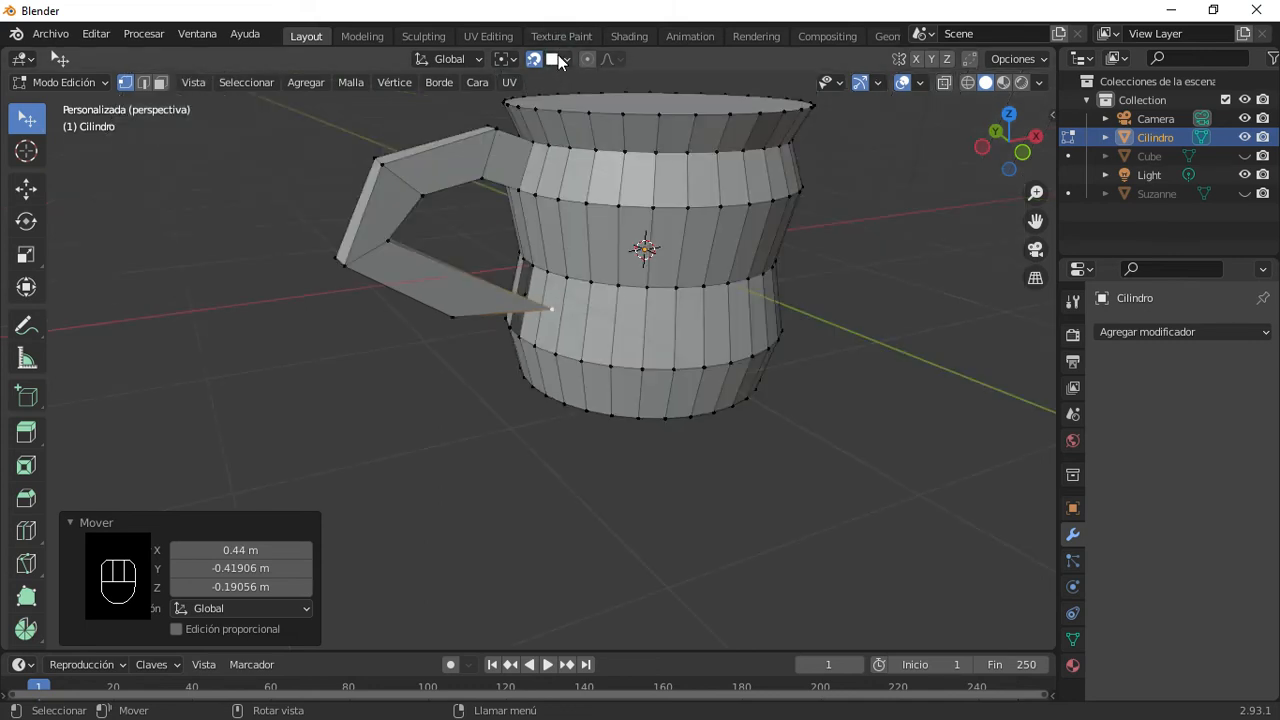
pyautogui.click(566, 59)
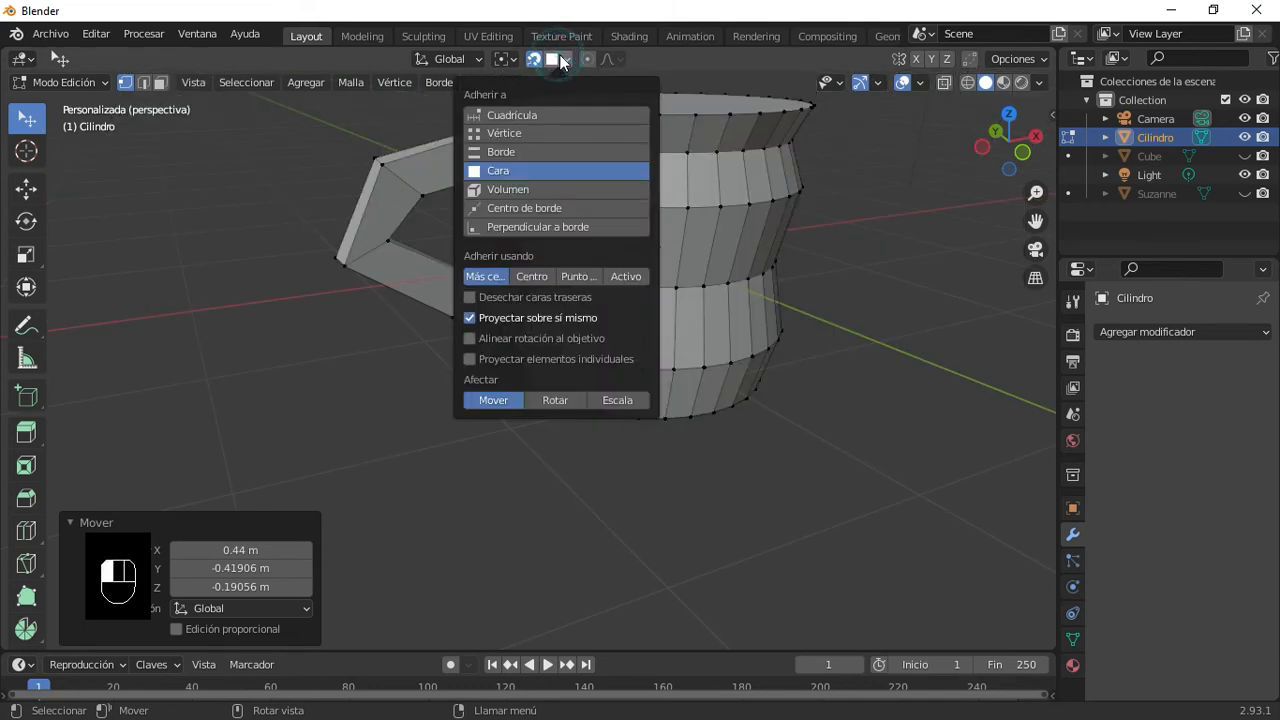
pyautogui.click(278, 205)
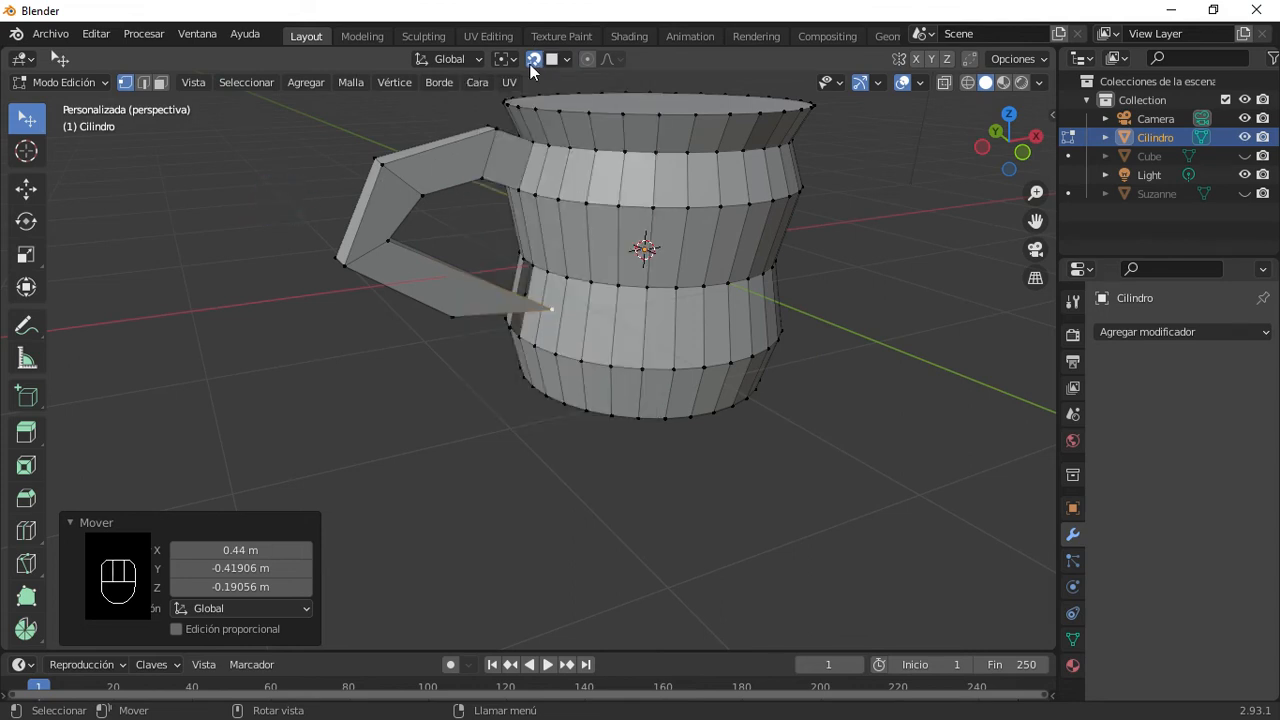
# Step: Inspect the whole mug in Object Mode, return to Edit Mode and review the transform pivot options
pyautogui.scroll(-3, 505, 190)
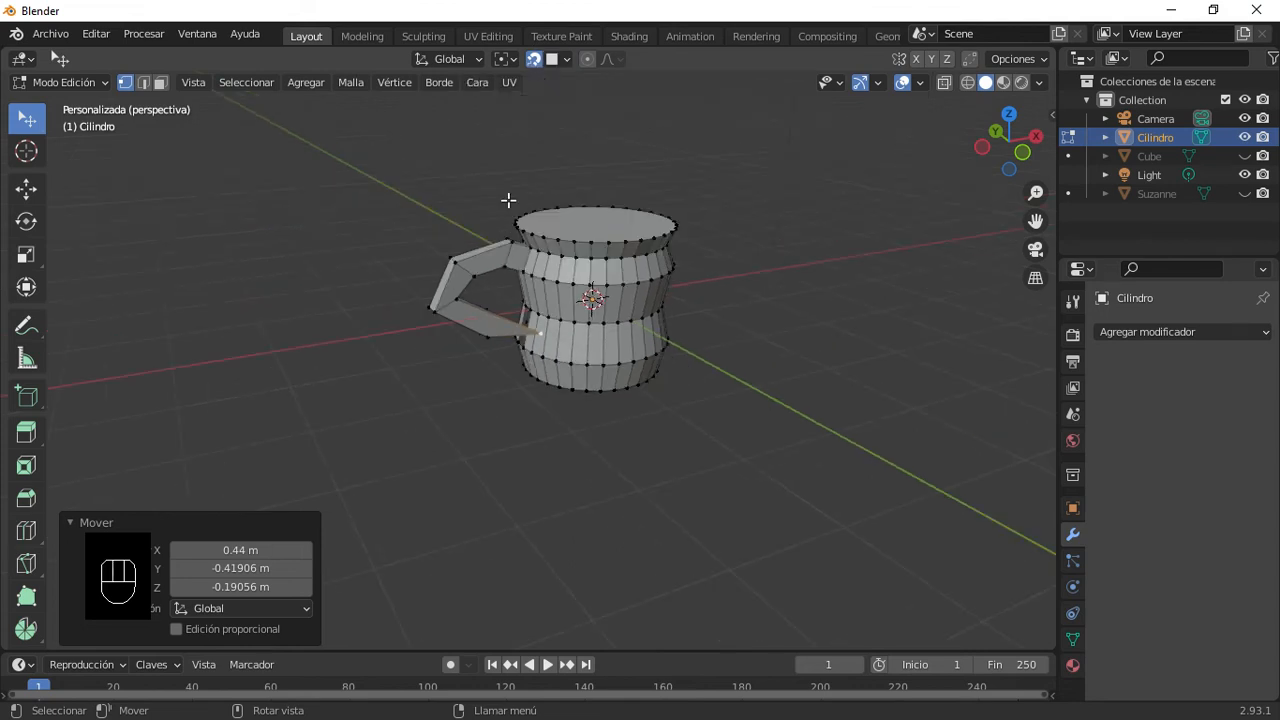
pyautogui.scroll(5, 530, 210)
pyautogui.keyDown('shift'); pyautogui.moveTo(563, 197); pyautogui.dragTo(498, 337, button='middle'); pyautogui.keyUp('shift')
pyautogui.press('Tab')
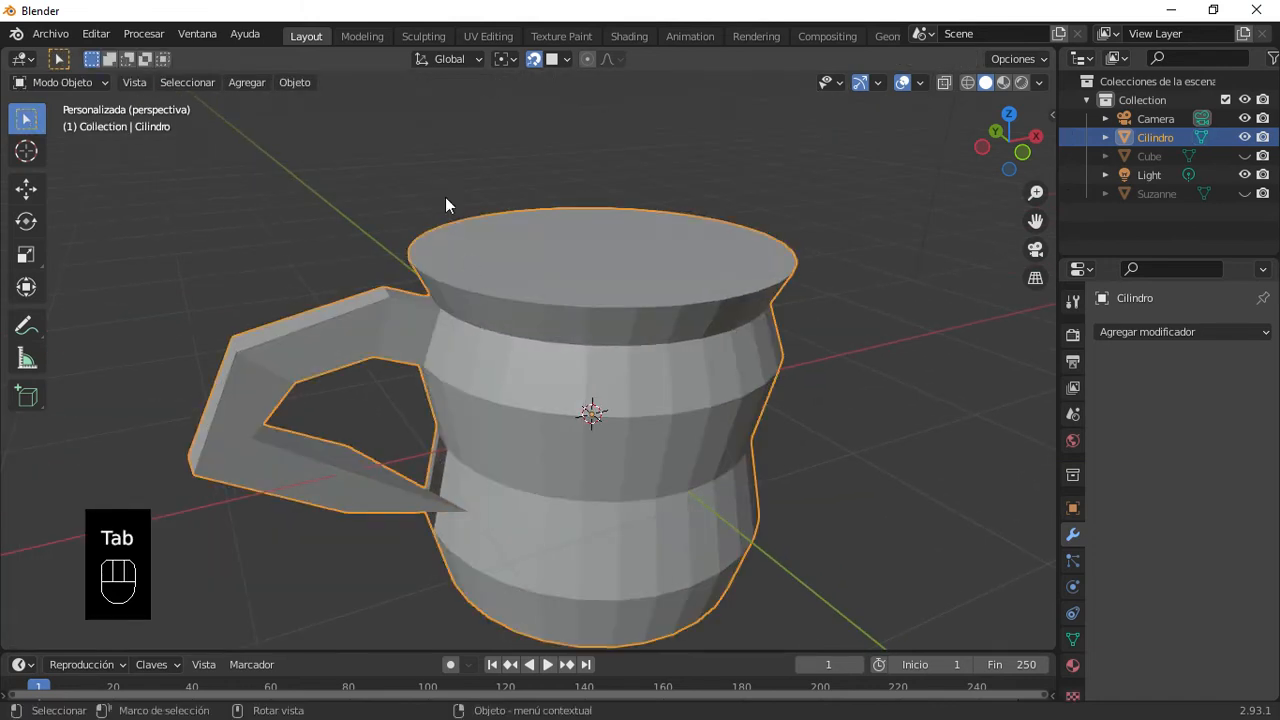
pyautogui.press('Tab')
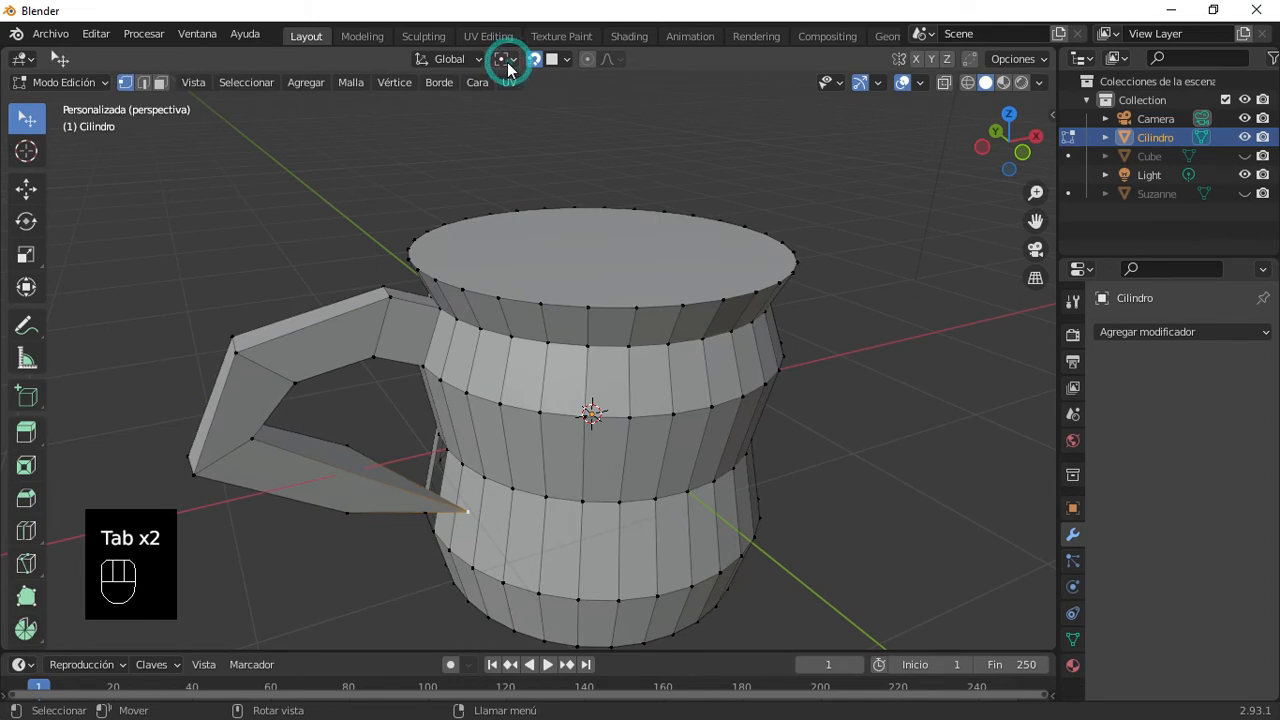
pyautogui.click(507, 59)
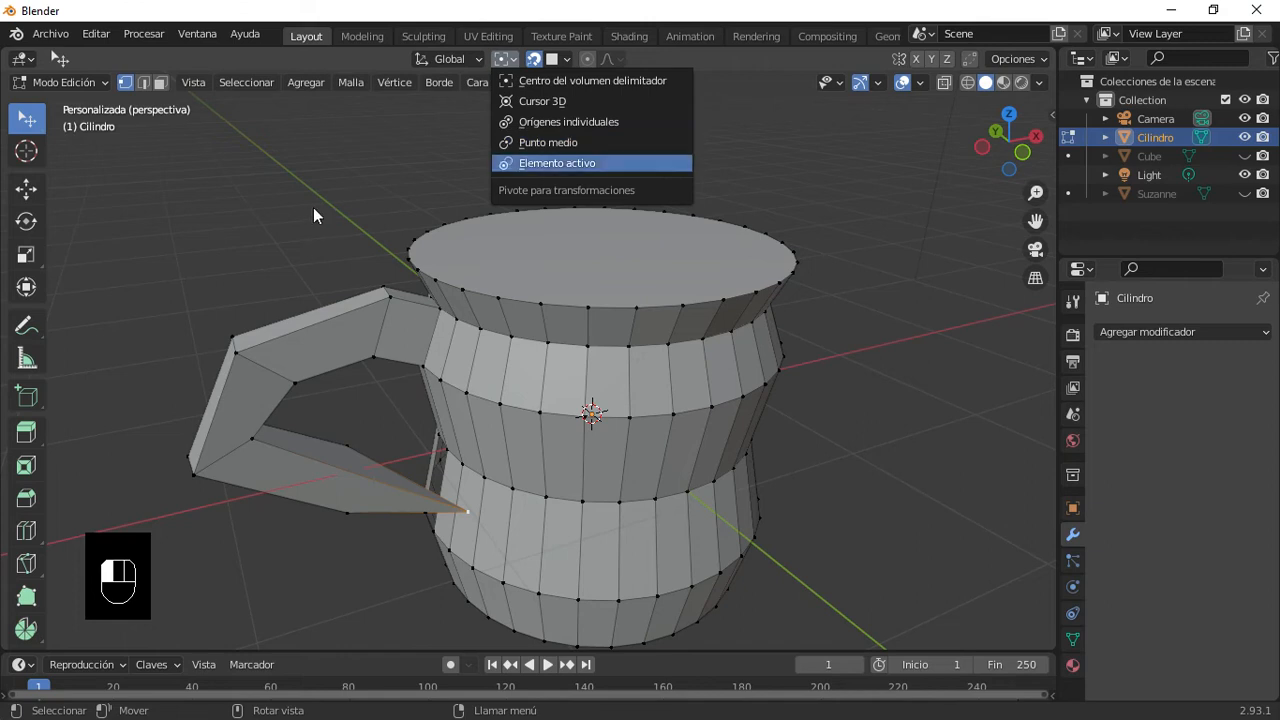
pyautogui.click(36, 122)
pyautogui.click(653, 257)
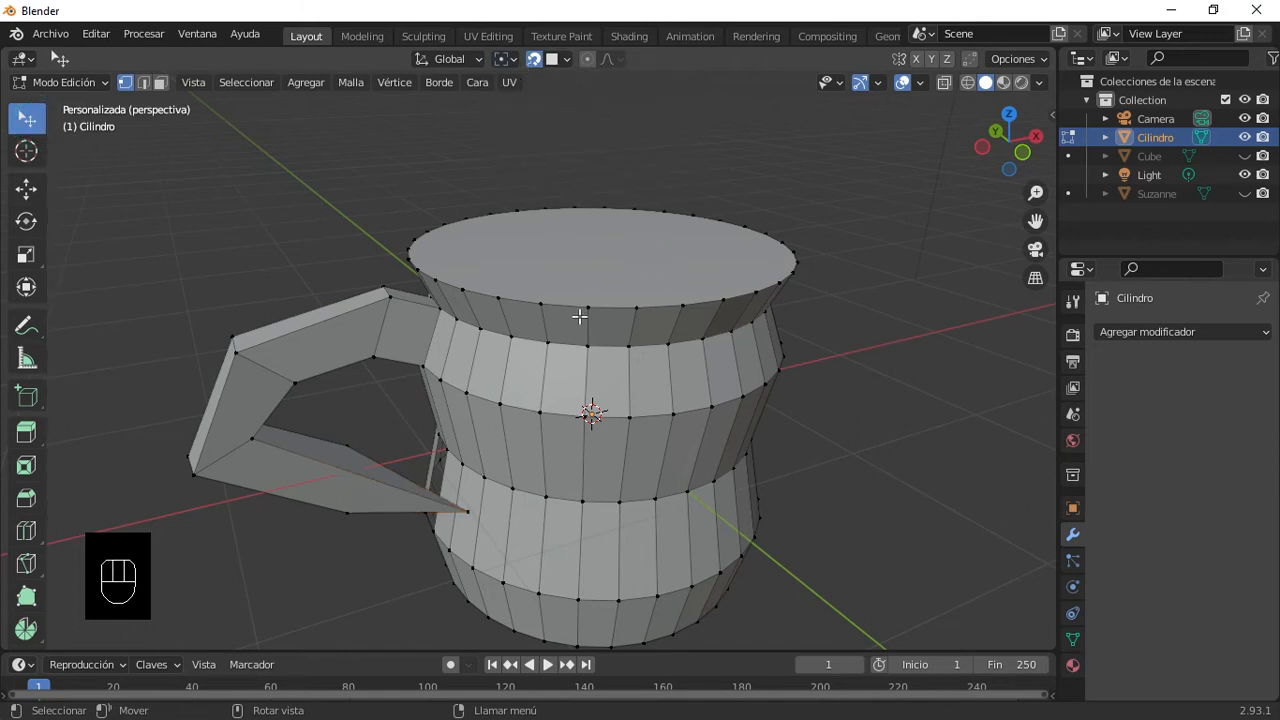
# Step: Undo the last handle vertex move, going back to the selection at the handle's free end
pyautogui.hotkey('ctrl', 'z')
pyautogui.hotkey('ctrl', 'z')
pyautogui.hotkey('ctrl', 'z')
pyautogui.hotkey('ctrl', 'z')
pyautogui.hotkey('ctrl', 'z')
pyautogui.hotkey('ctrl', 'z')
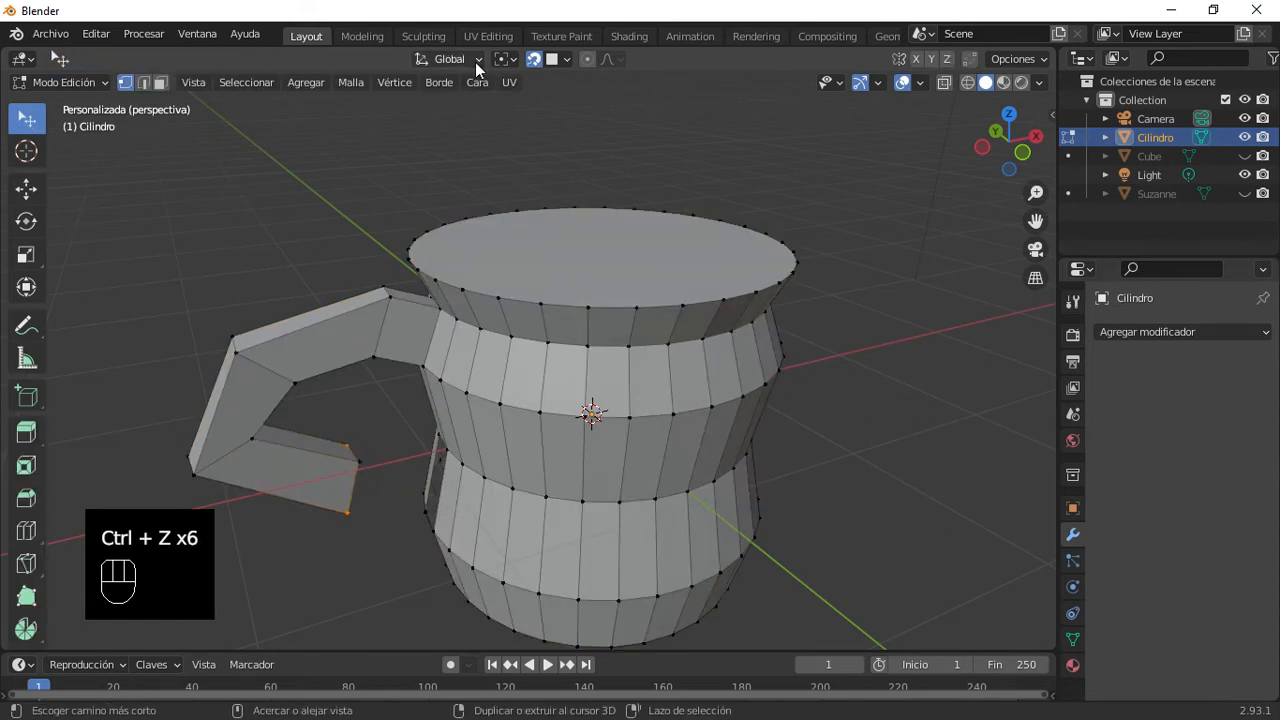
# Step: Review the pivot options, select the mug's top face in face selection and scale it uniformly to about 0.615
pyautogui.click(510, 59)
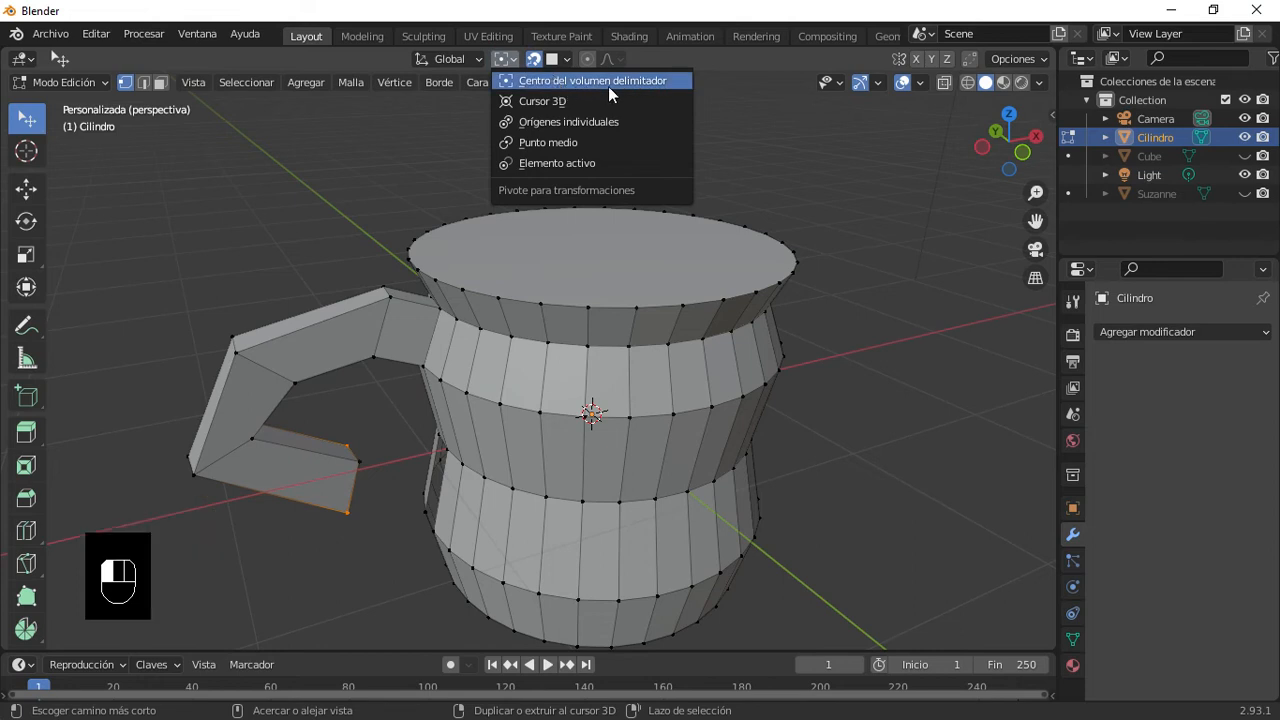
pyautogui.click(572, 256)
pyautogui.click(600, 240)
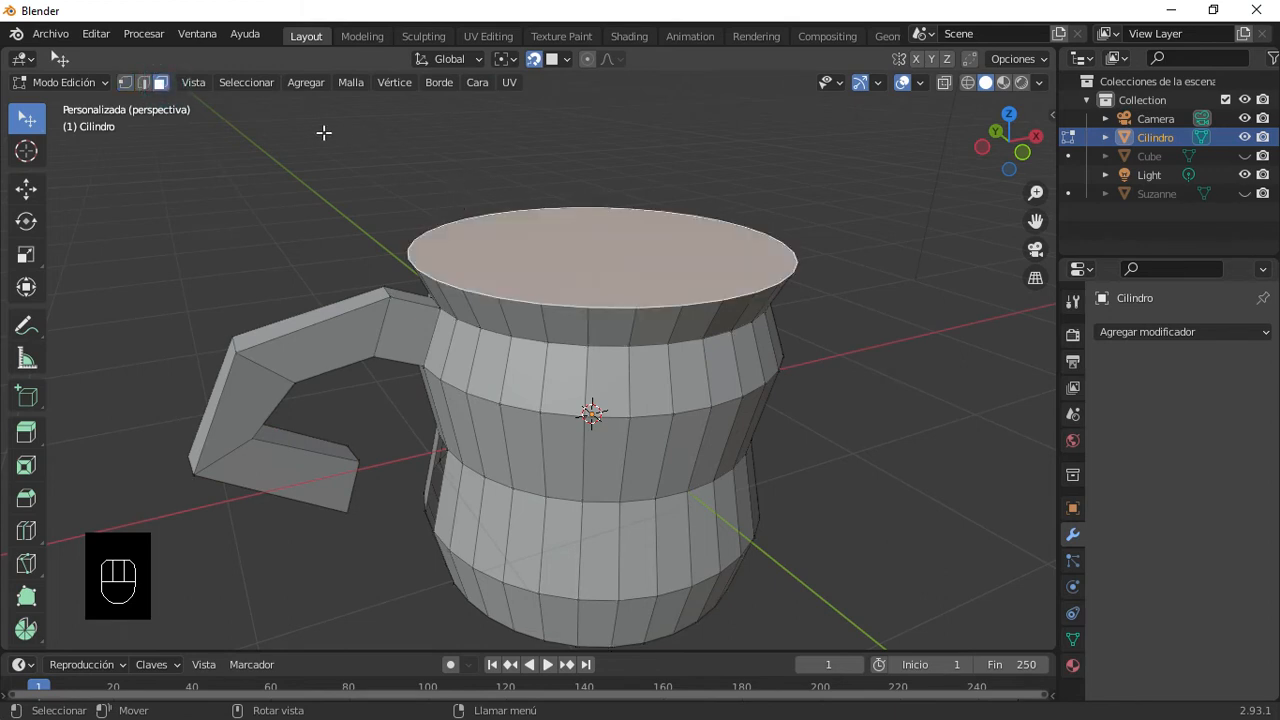
pyautogui.press('g')
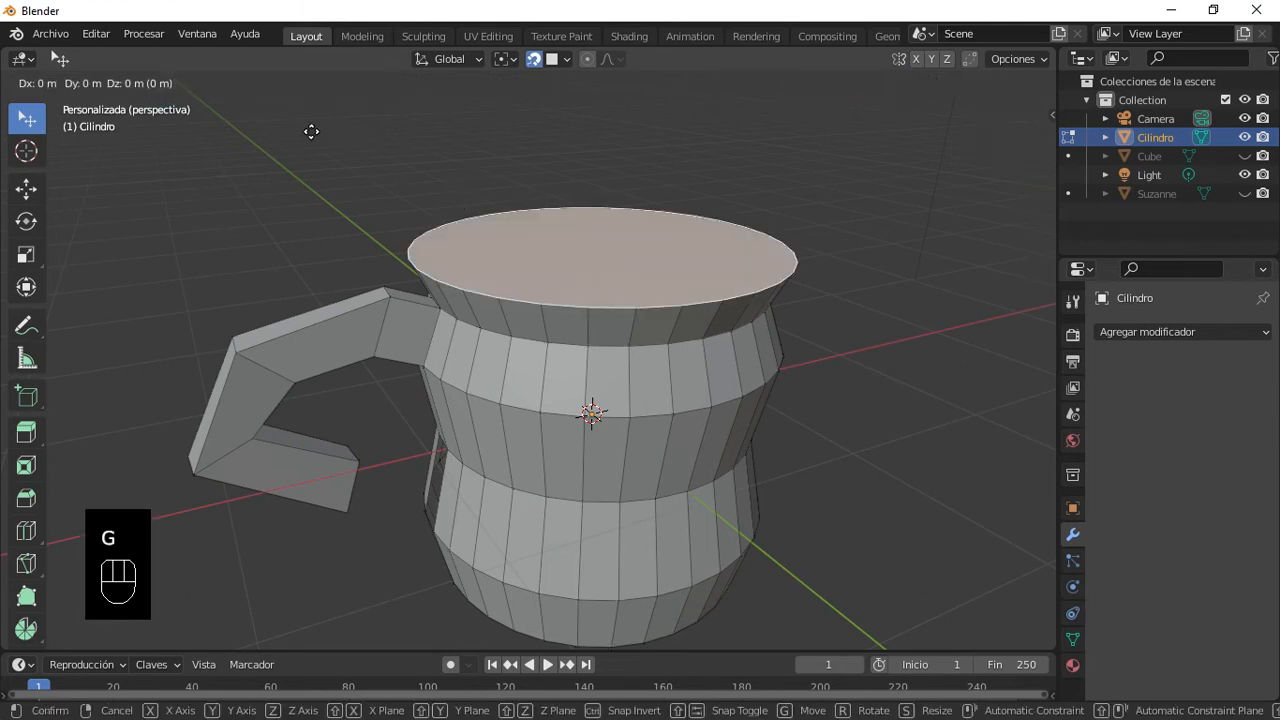
pyautogui.rightClick(311, 130)
pyautogui.press('s')
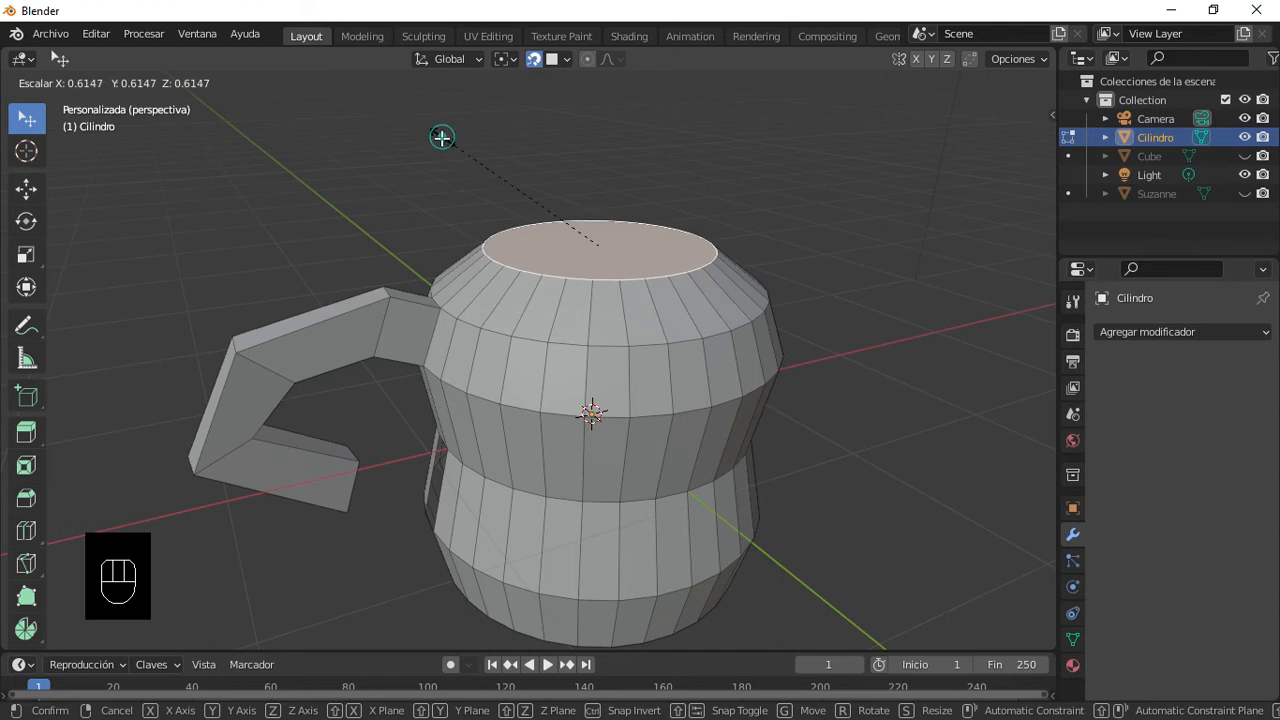
pyautogui.click(440, 135)
pyautogui.scroll(2, 620, 255)
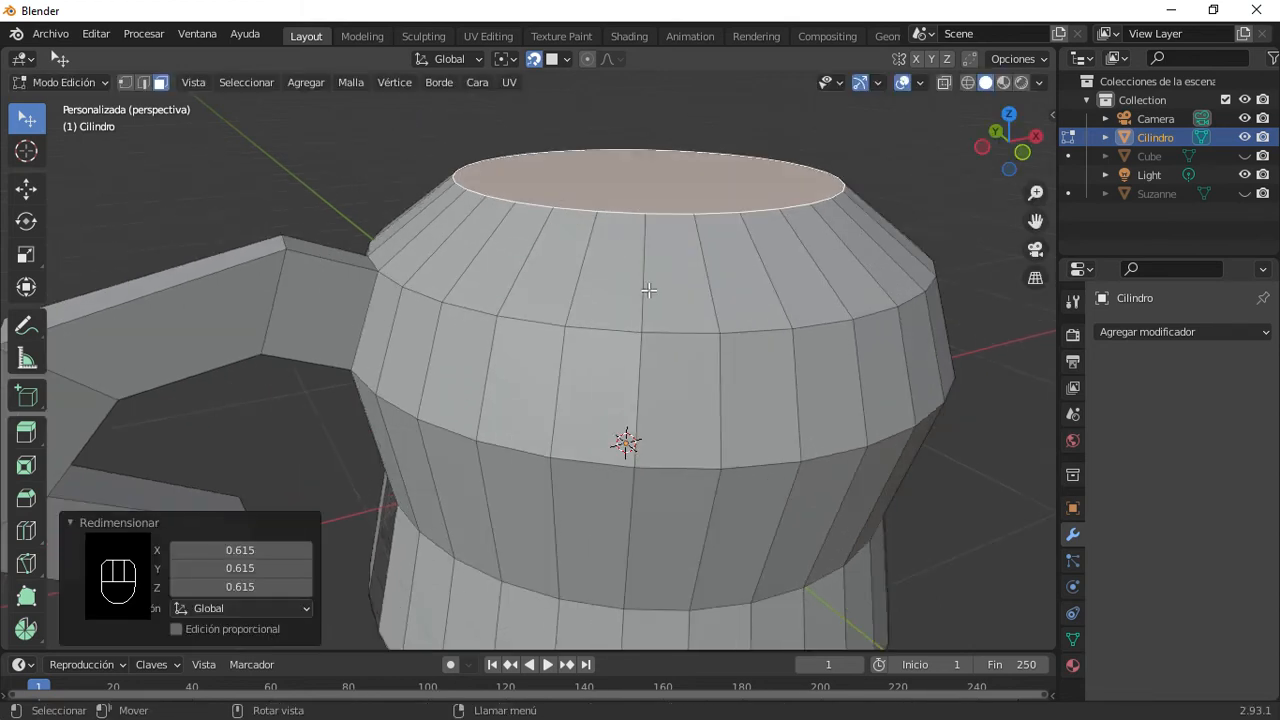
pyautogui.scroll(-2, 650, 295)
# Step: Select the face loop of the band just above the mug's middle and scale it inward
pyautogui.moveTo(642, 325); pyautogui.dragTo(590, 311, button='middle')
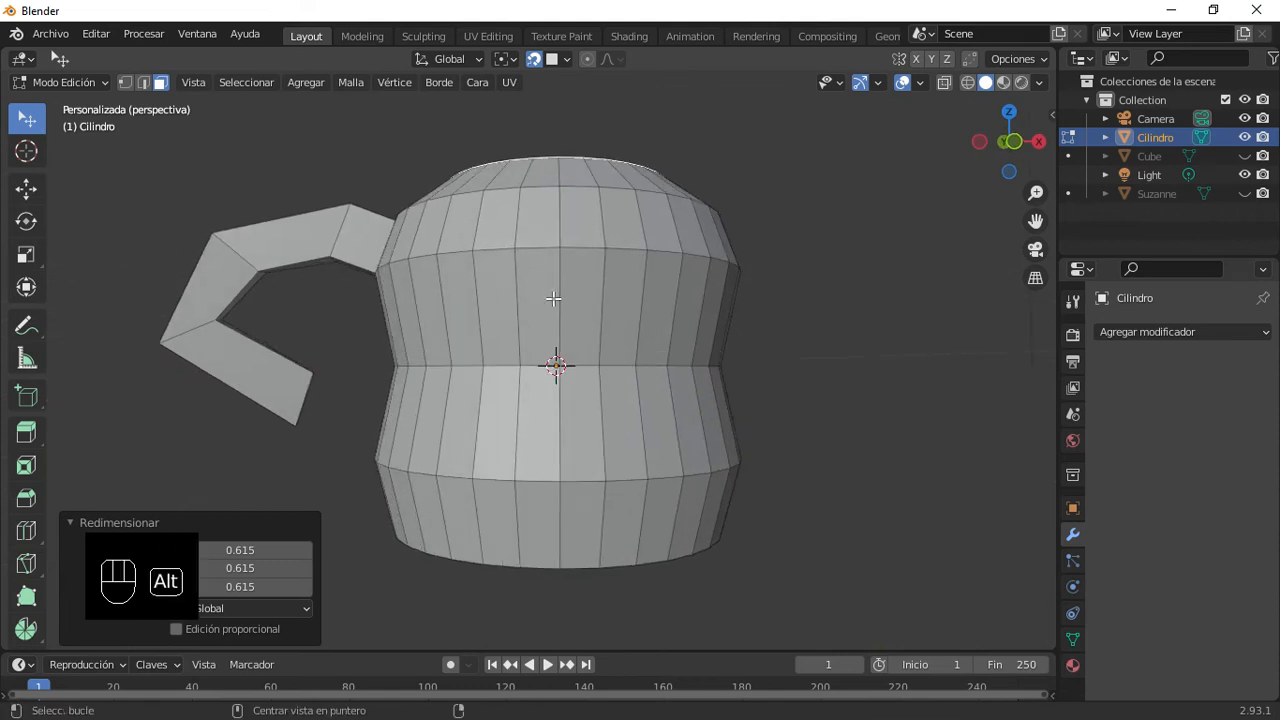
pyautogui.keyDown('alt'); pyautogui.click(554, 299); pyautogui.keyUp('alt')
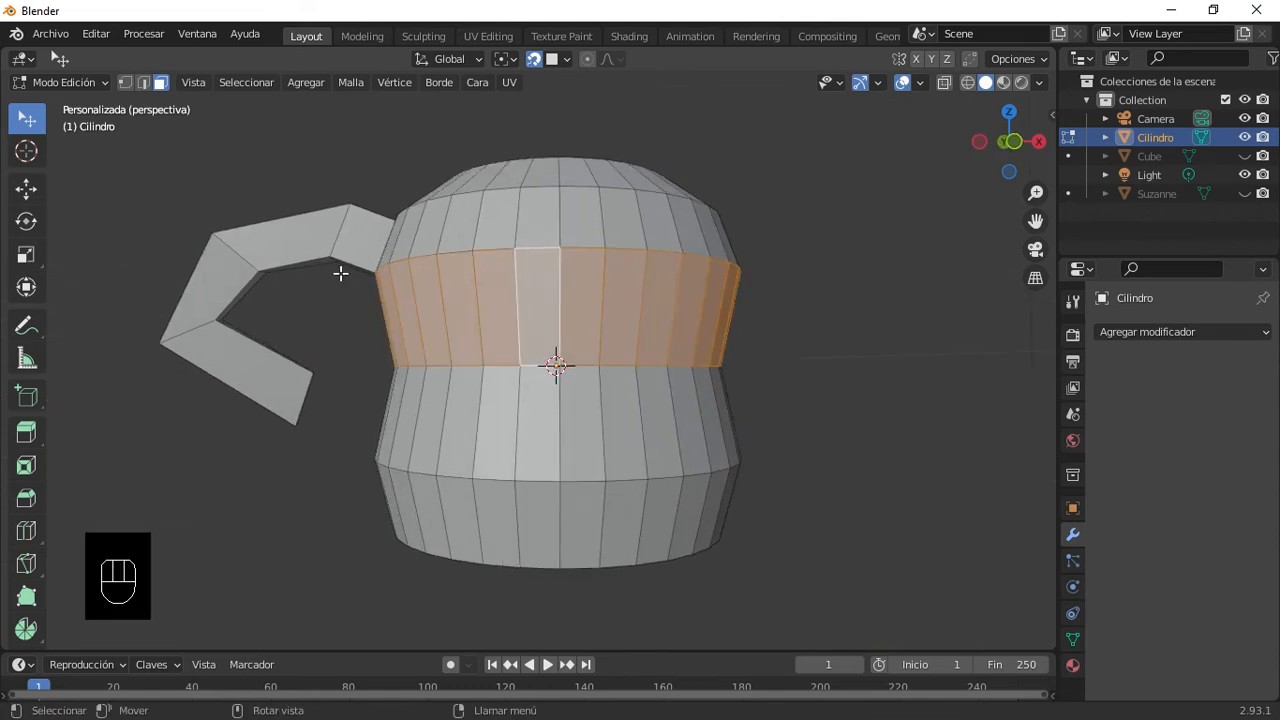
pyautogui.press('g')
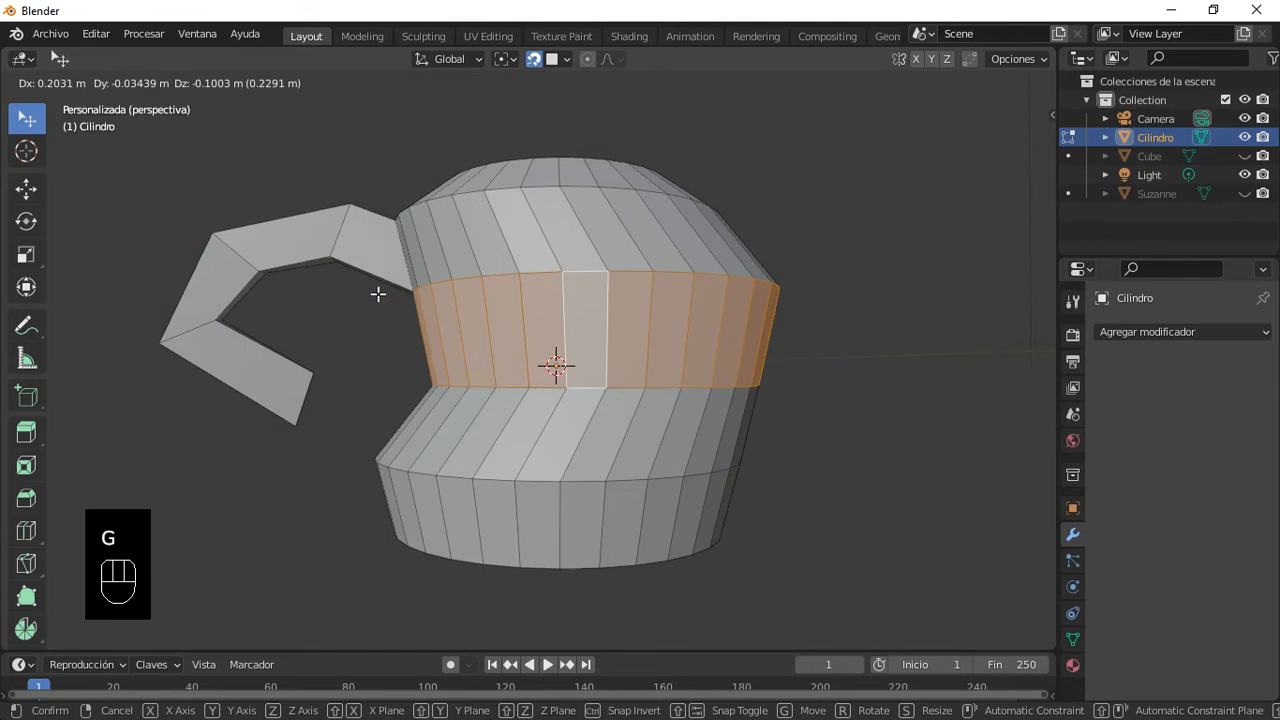
pyautogui.rightClick(366, 295)
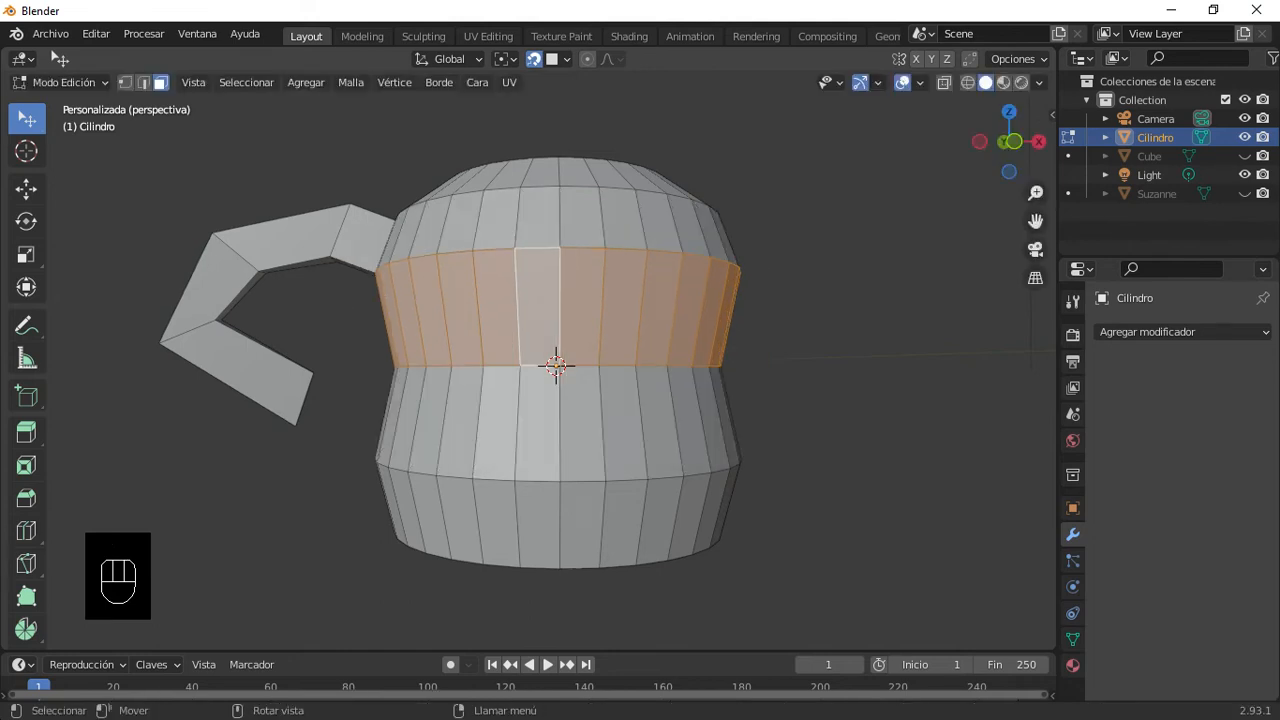
pyautogui.press('s')
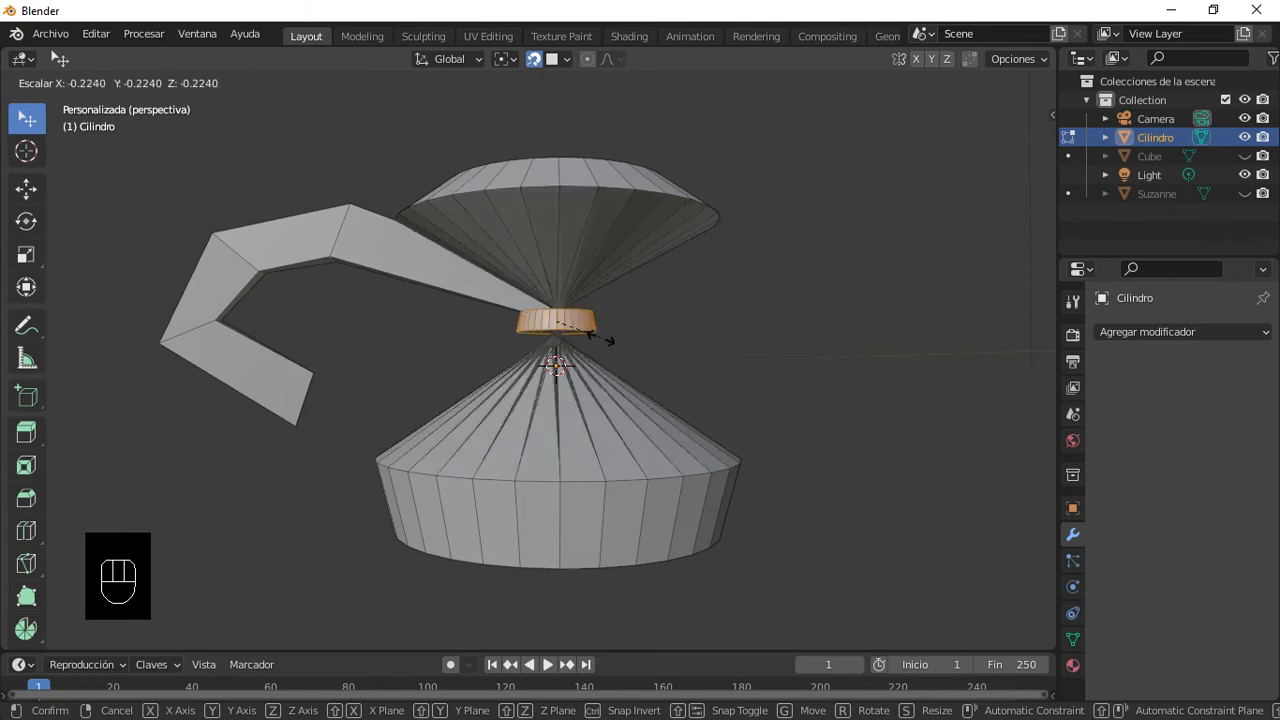
pyautogui.click(380, 297)
# Step: Select the mug's bottom face and extrude it downward by about 0.895 m
pyautogui.moveTo(517, 517); pyautogui.dragTo(504, 411, button='middle')
pyautogui.click(555, 386)
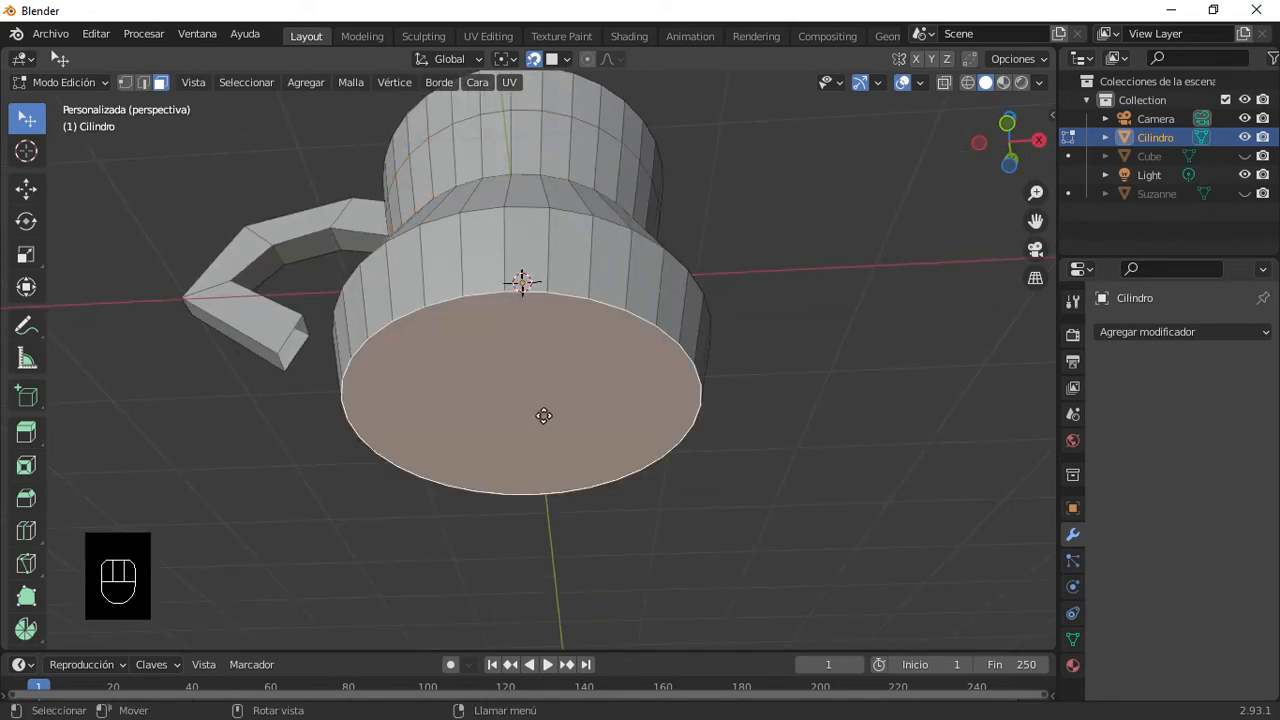
pyautogui.press('e')
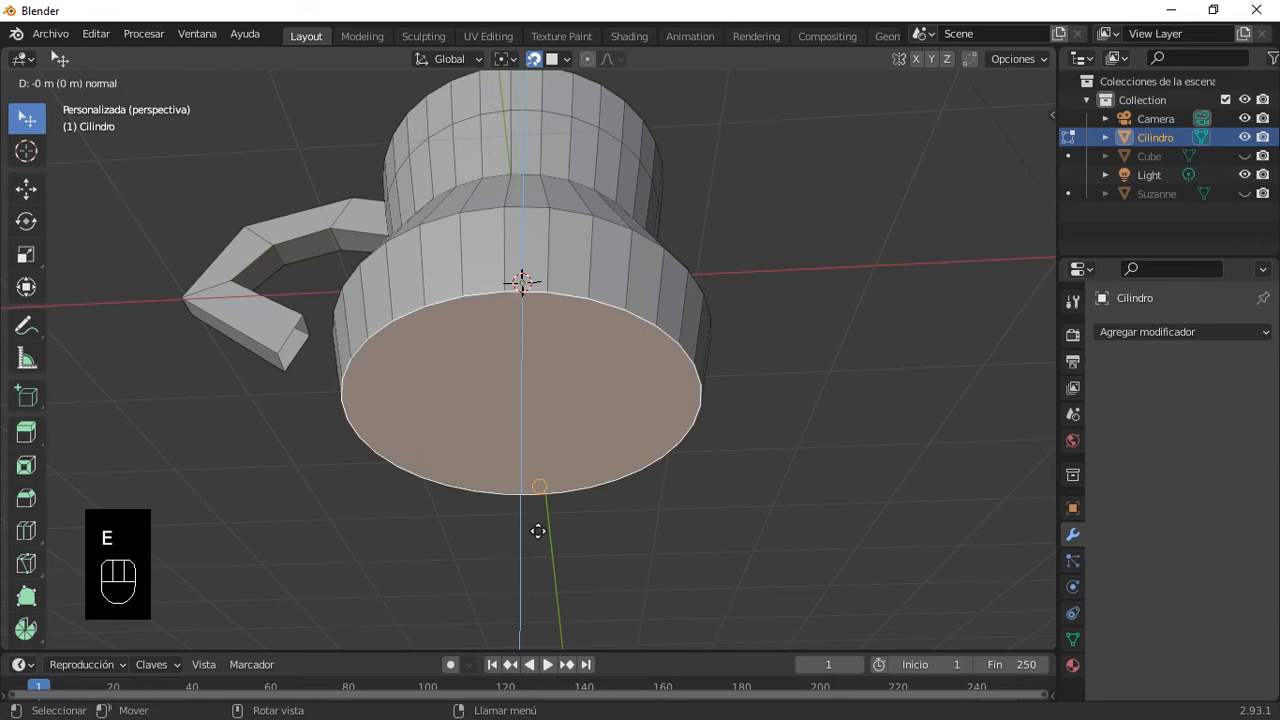
pyautogui.click(537, 546)
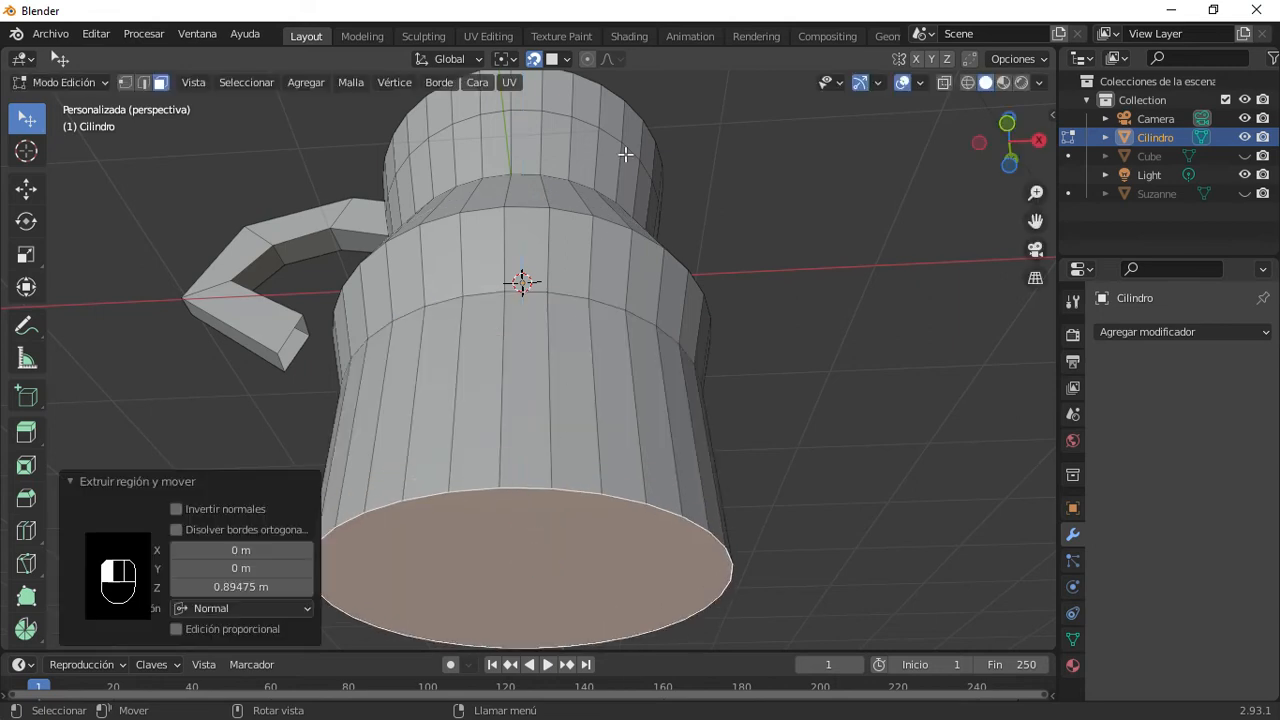
# Step: Set the snapping target to grid (Cuadrícula) and turn snapping off
pyautogui.click(563, 59)
pyautogui.click(557, 114)
pyautogui.click(538, 58)
pyautogui.scroll(-4, 566, 251)
pyautogui.moveTo(604, 444); pyautogui.dragTo(538, 363, button='middle')
pyautogui.scroll(2, 546, 522)
pyautogui.moveTo(578, 408); pyautogui.dragTo(335, 311, button='middle')
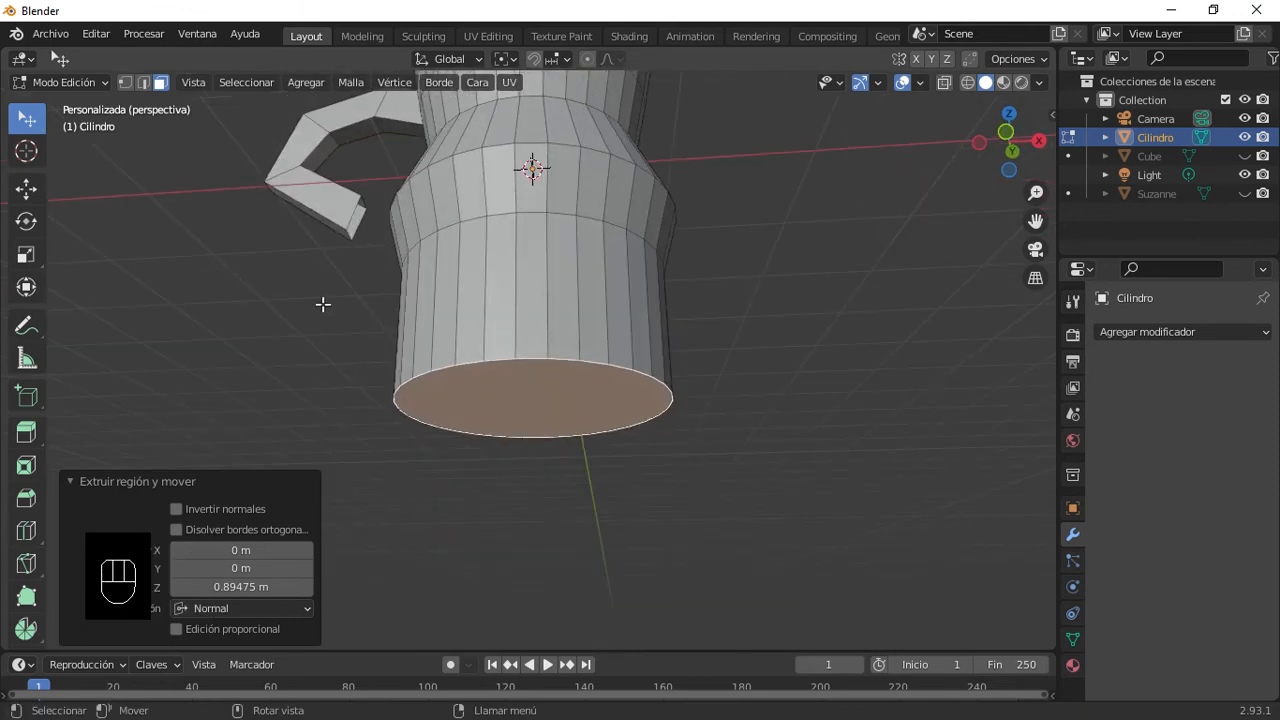
# Step: Inset the mug's bottom face by about 0.365 m
pyautogui.press('i')
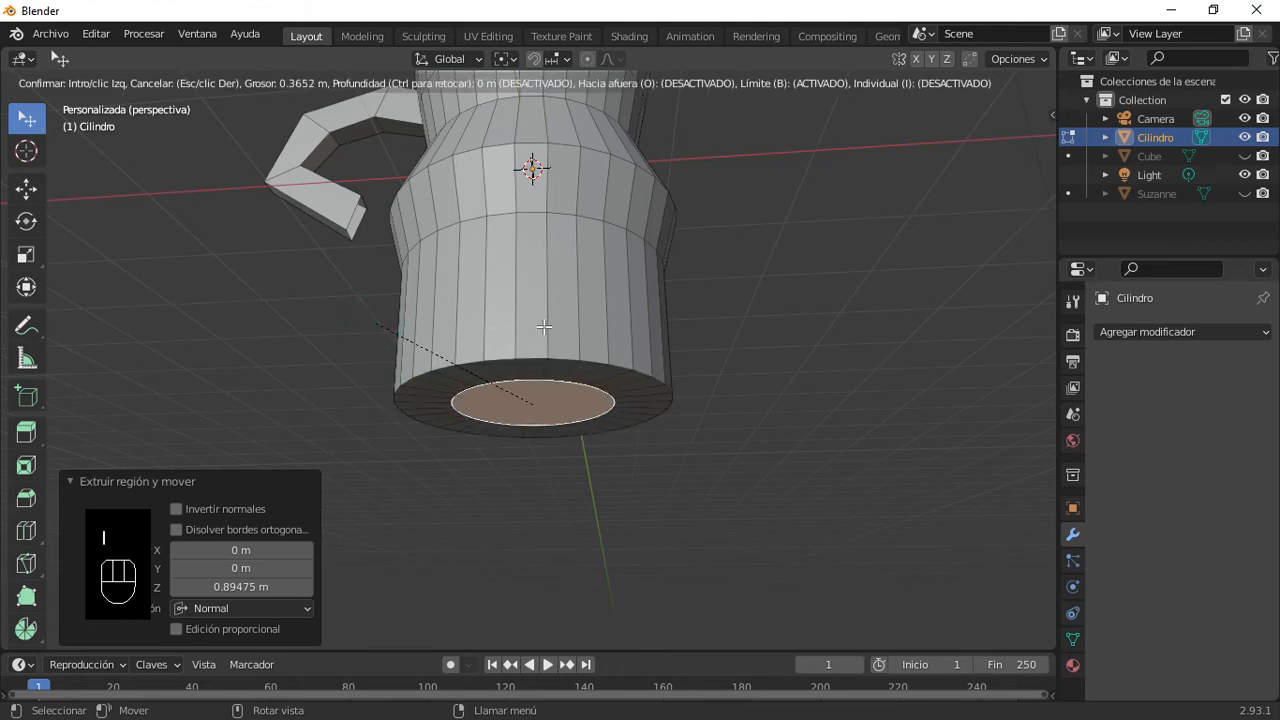
pyautogui.click(544, 327)
pyautogui.moveTo(574, 313); pyautogui.dragTo(566, 372, button='middle')
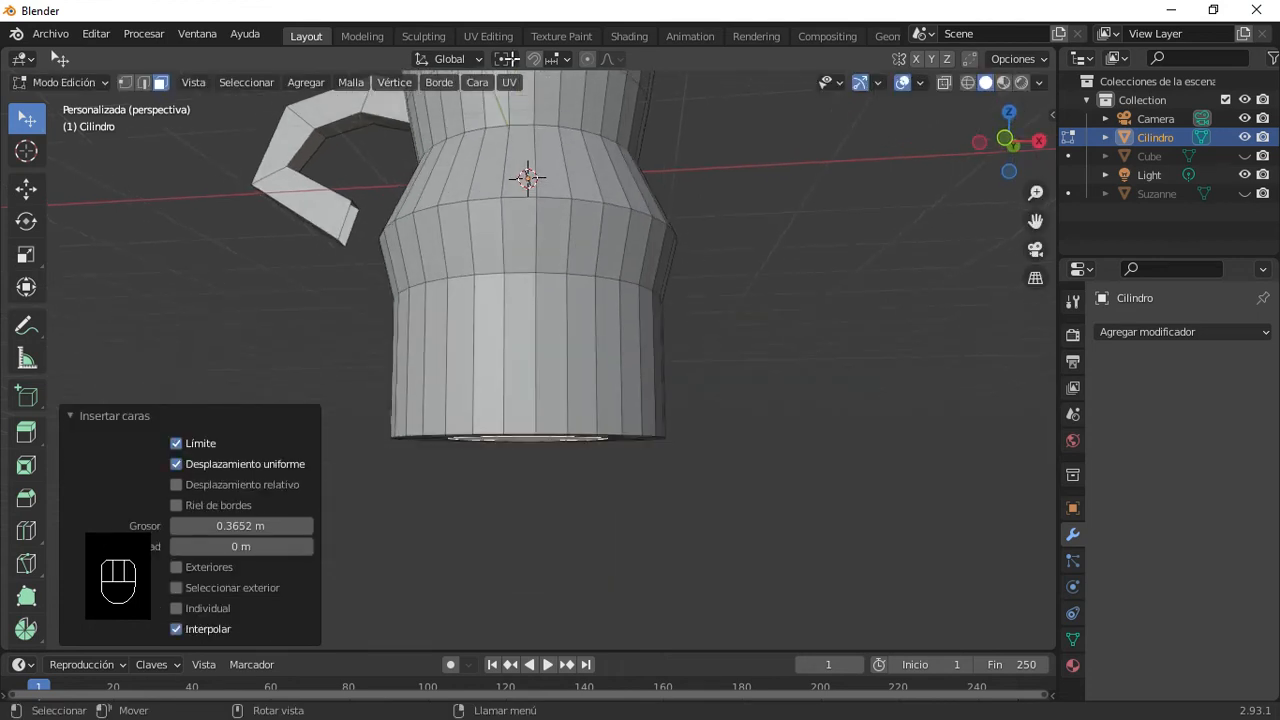
# Step: Set the transform pivot to the 3D cursor (Cursor 3D) in edit mode
pyautogui.click(513, 61)
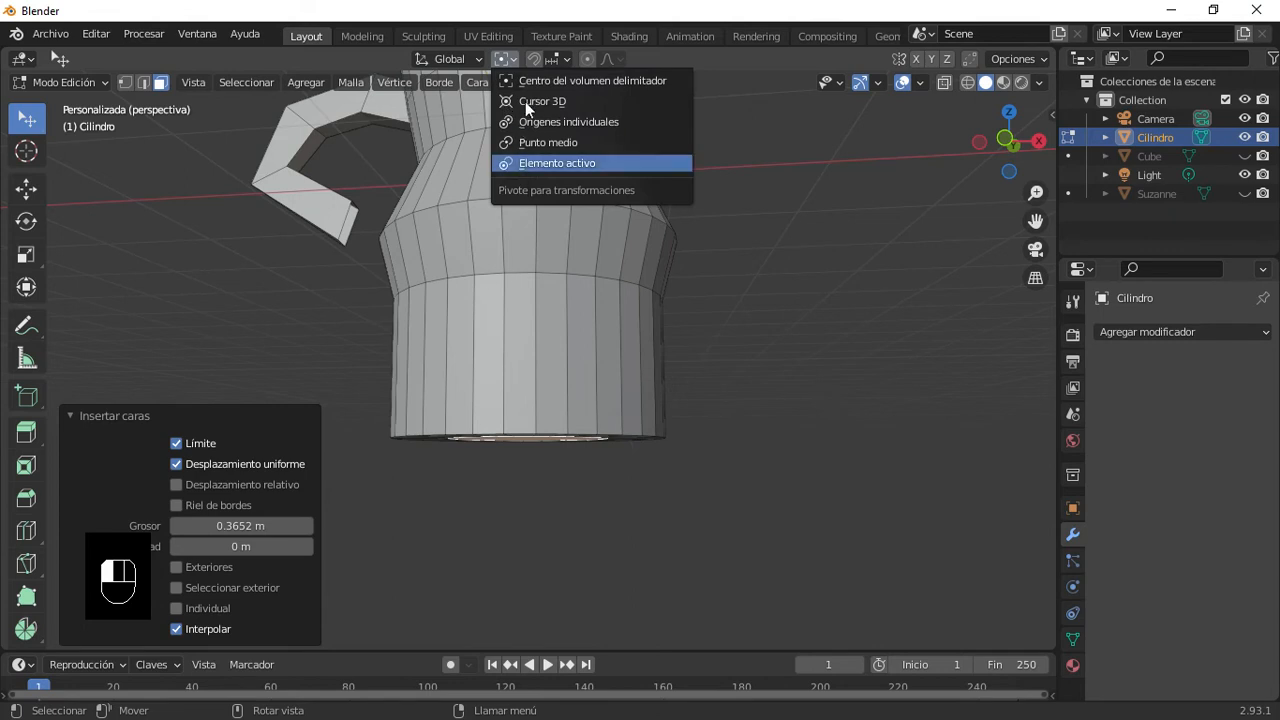
pyautogui.click(525, 101)
pyautogui.click(512, 60)
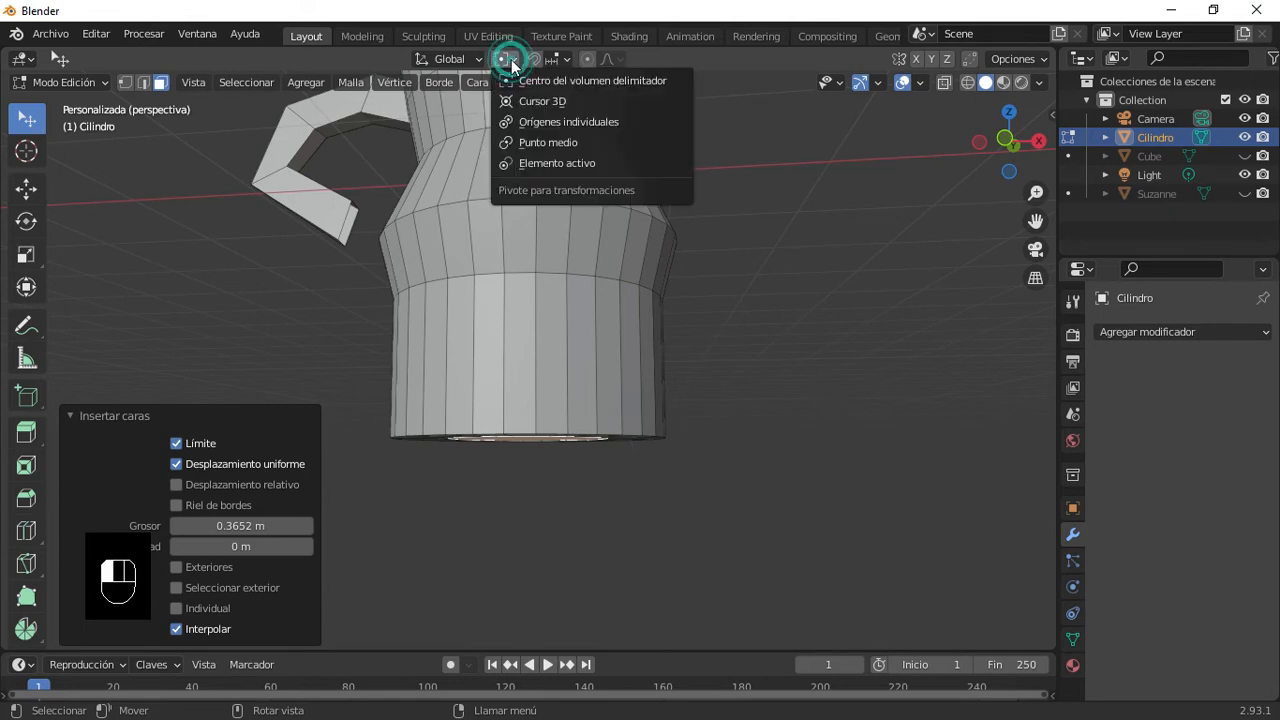
pyautogui.click(553, 100)
pyautogui.scroll(-3, 511, 193)
pyautogui.moveTo(476, 216); pyautogui.dragTo(540, 291, button='middle')
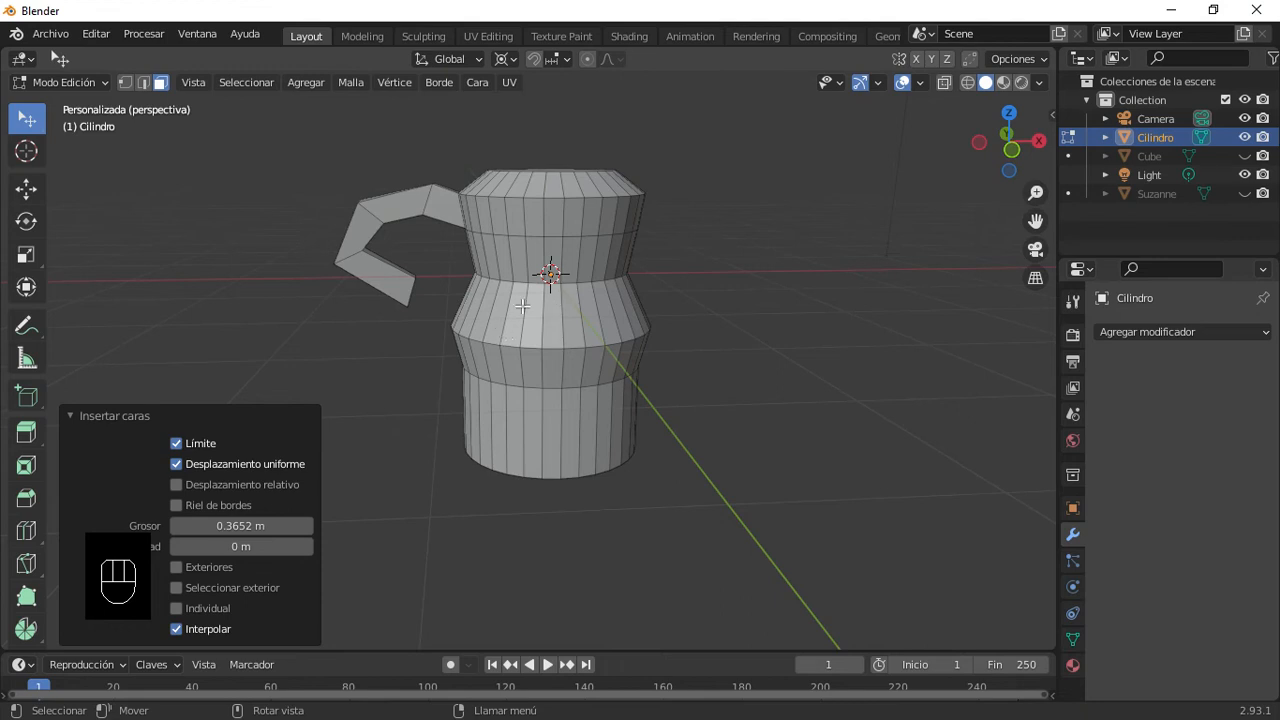
pyautogui.scroll(2, 551, 361)
pyautogui.moveTo(525, 343); pyautogui.dragTo(509, 331, button='middle')
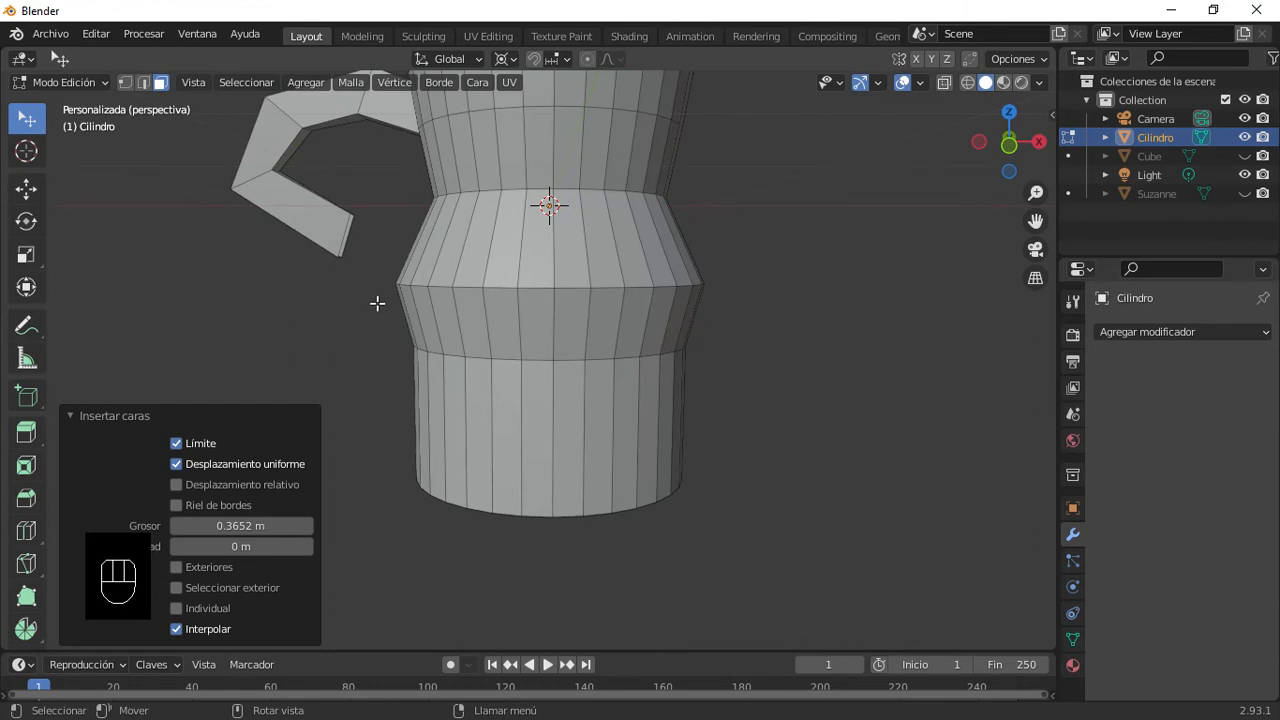
pyautogui.scroll(-2, 468, 352)
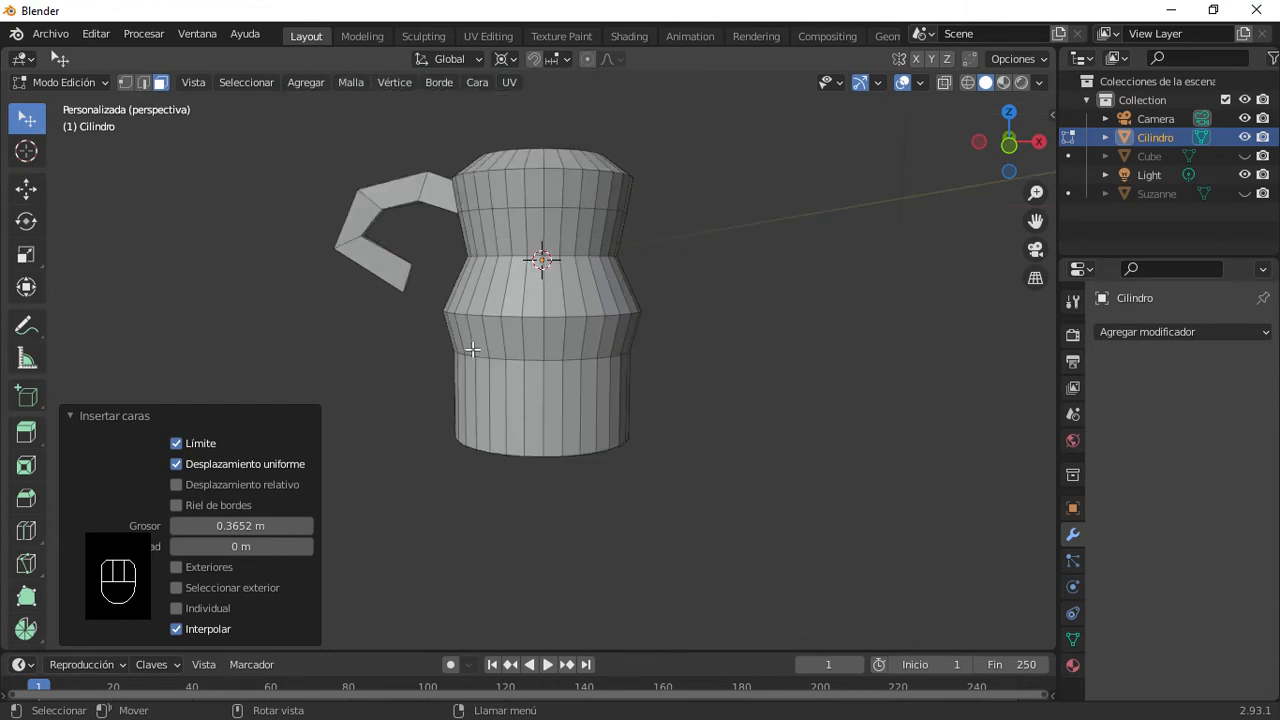
# Step: Switch to object mode and move the whole mug up along Z by about 1.947 m so its base sits near the grid floor
pyautogui.press('Tab')
pyautogui.scroll(-3, 508, 333)
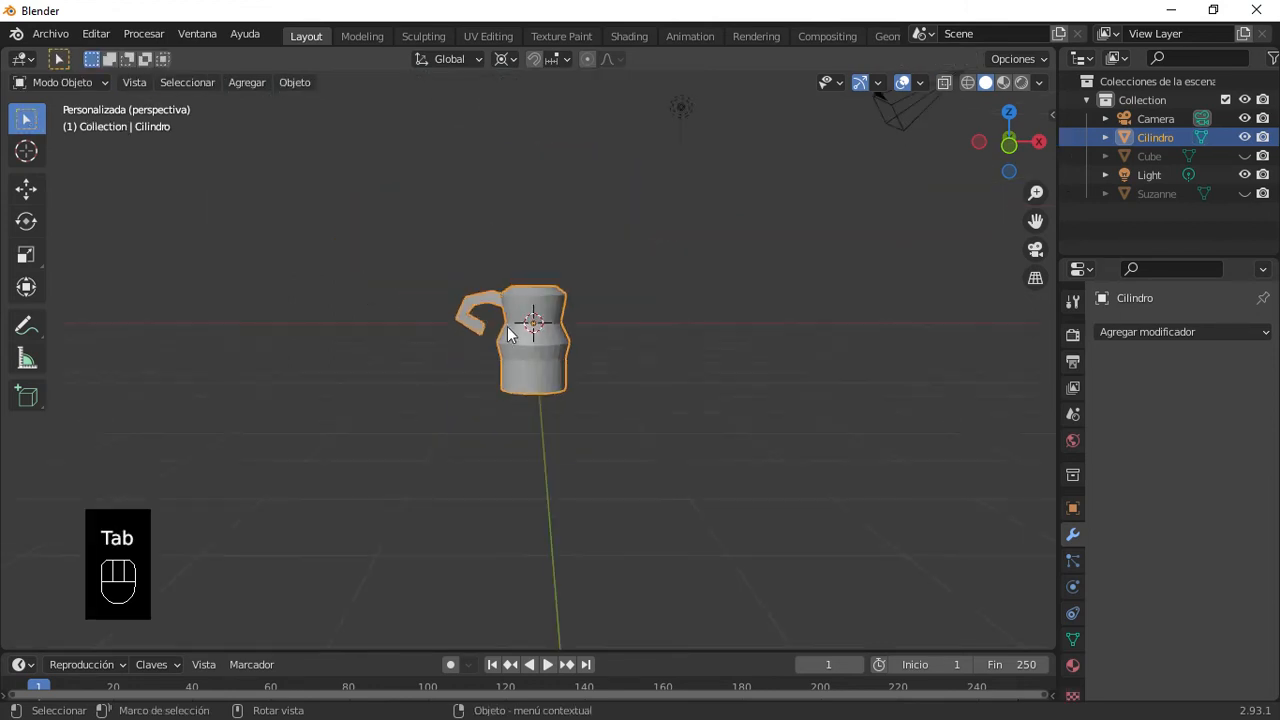
pyautogui.press('g')
pyautogui.press('z')
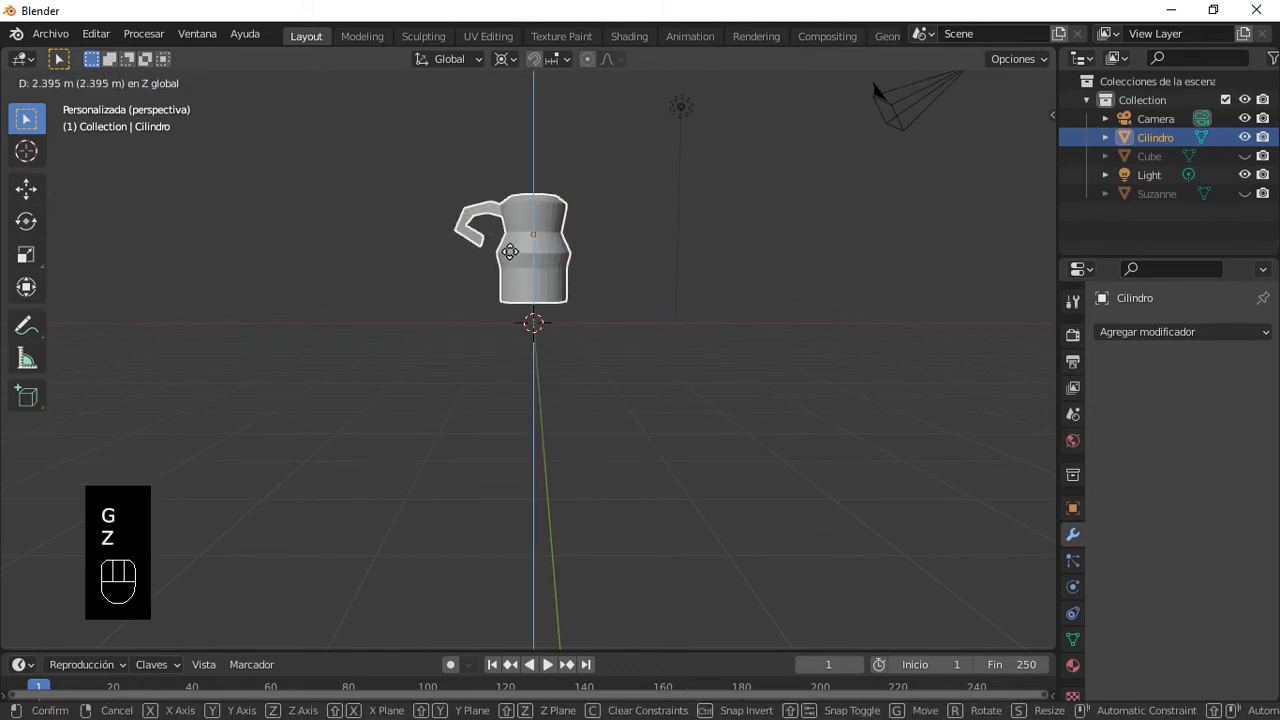
pyautogui.click(510, 253)
pyautogui.scroll(5, 532, 253)
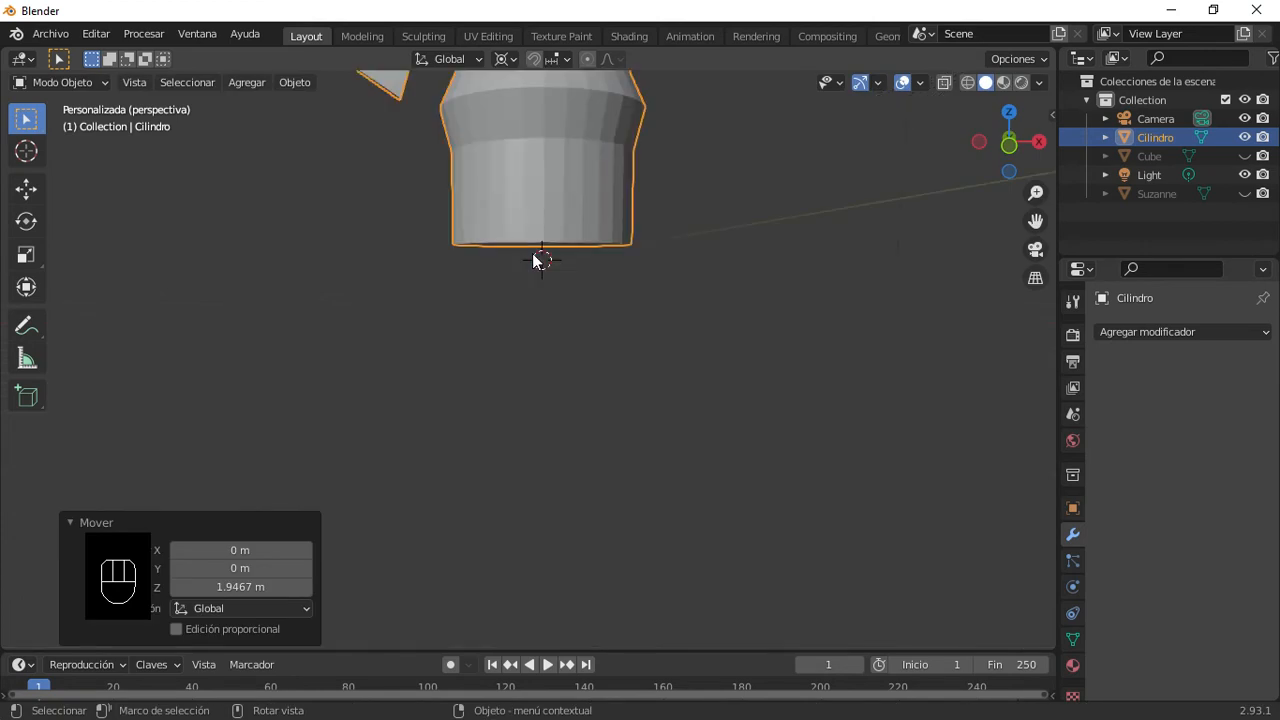
pyautogui.scroll(-3, 569, 262)
pyautogui.keyDown('shift'); pyautogui.moveTo(583, 240); pyautogui.dragTo(572, 330, button='middle'); pyautogui.keyUp('shift')
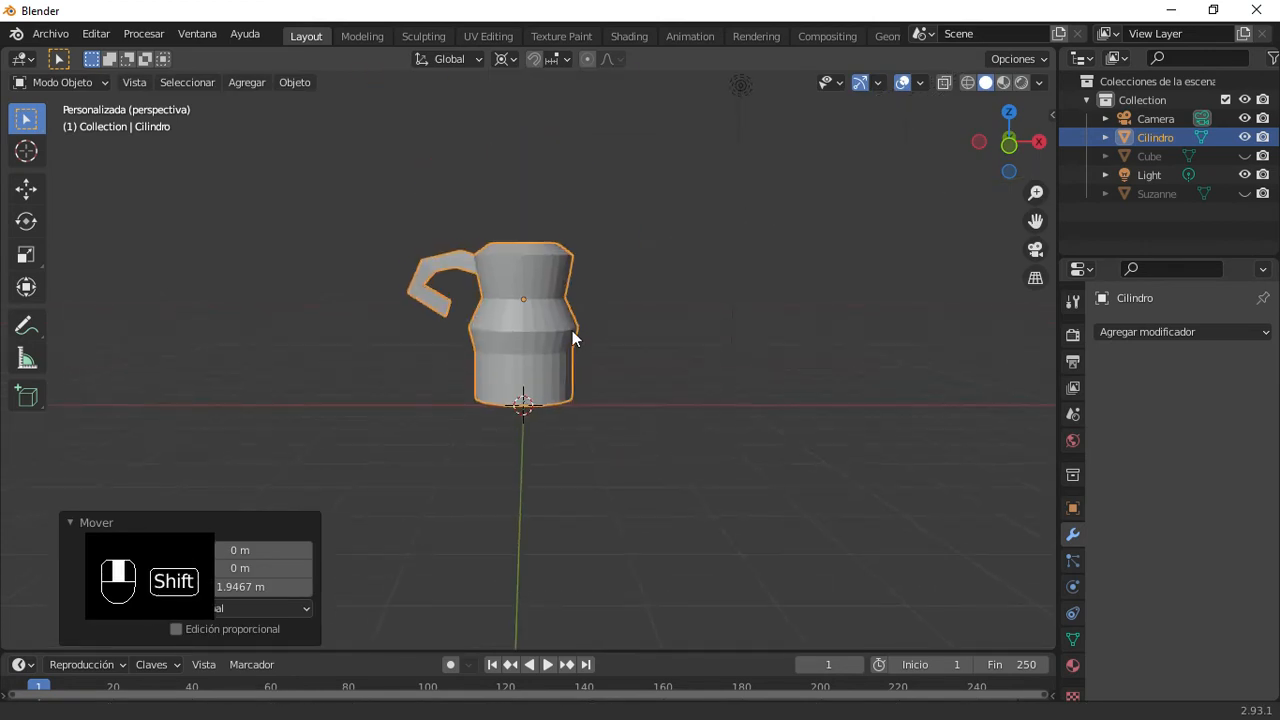
pyautogui.scroll(5, 528, 356)
pyautogui.scroll(-2, 529, 356)
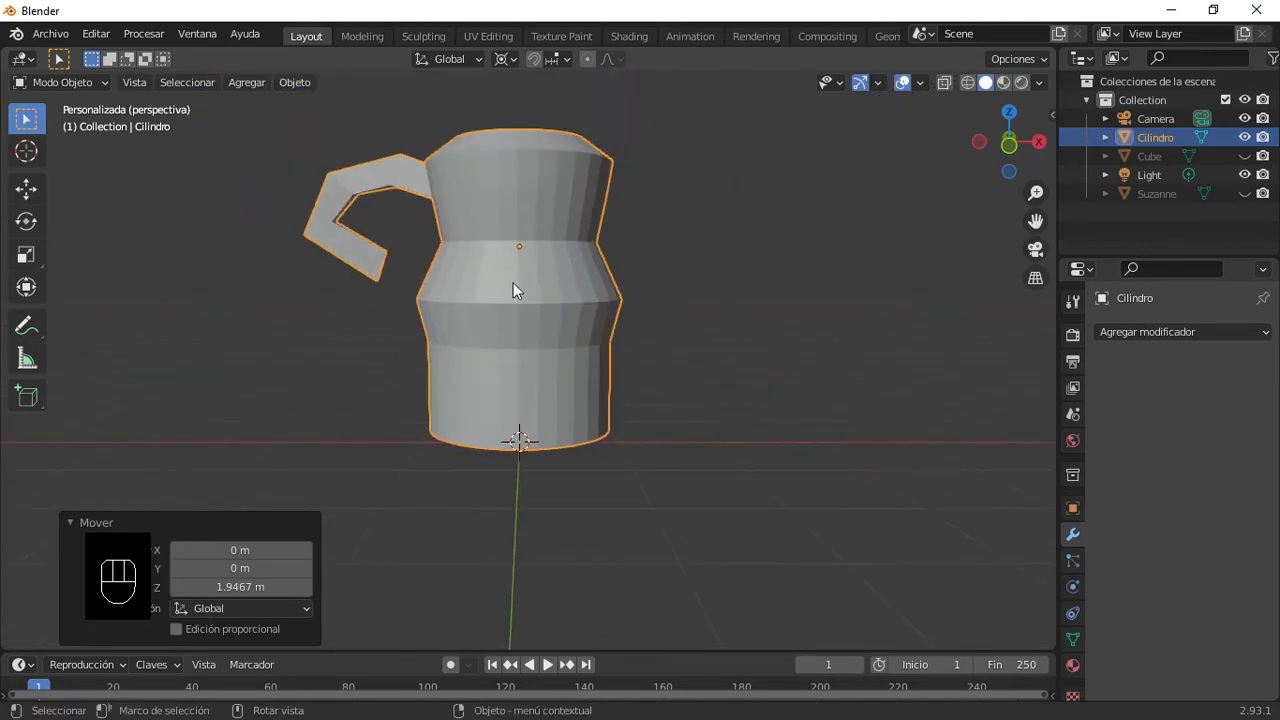
pyautogui.scroll(-2, 538, 301)
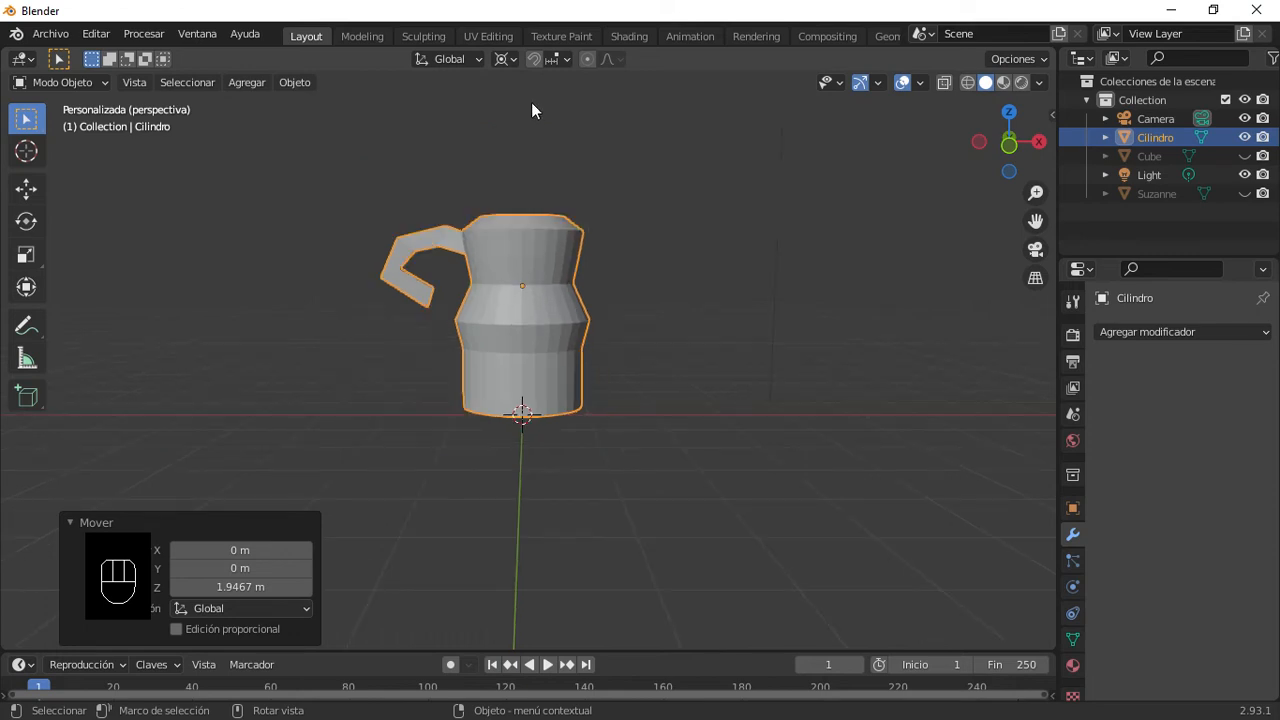
# Step: Set the pivot to the bounding box centre (Centro del volumen delimitador) and try rotating and scaling the mug around it
pyautogui.click(507, 59)
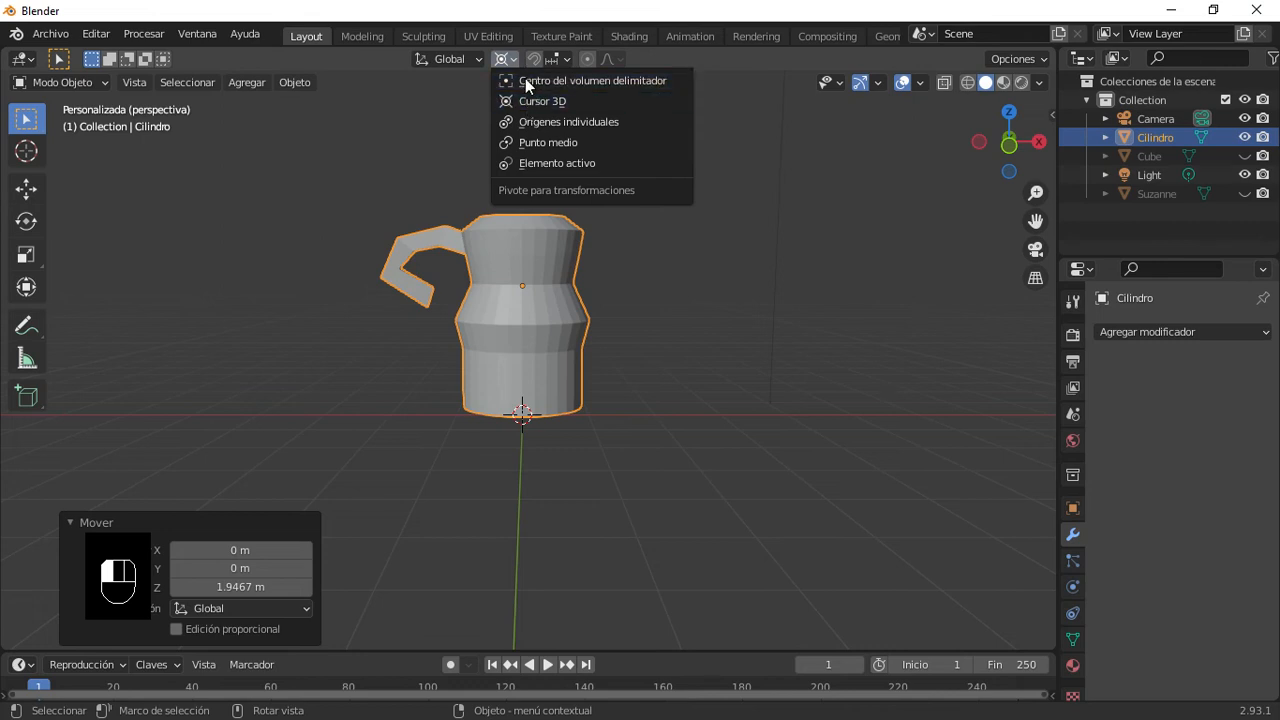
pyautogui.click(525, 79)
pyautogui.click(507, 59)
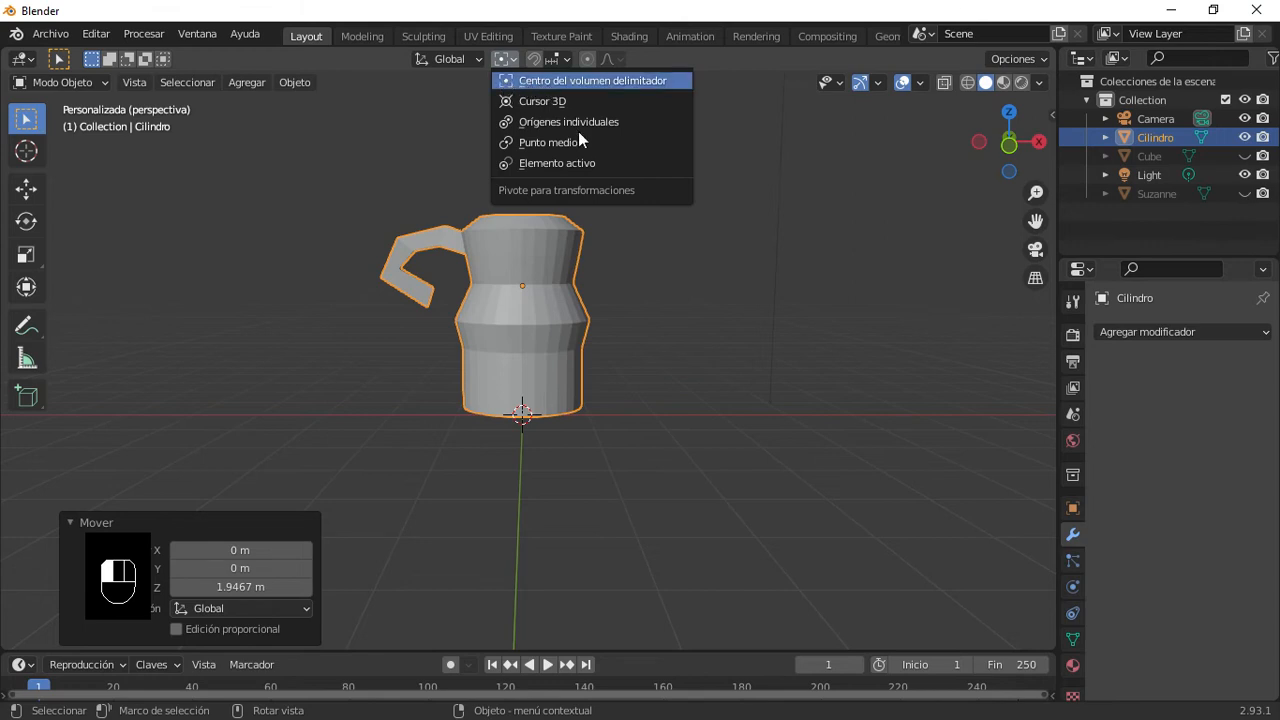
pyautogui.click(579, 82)
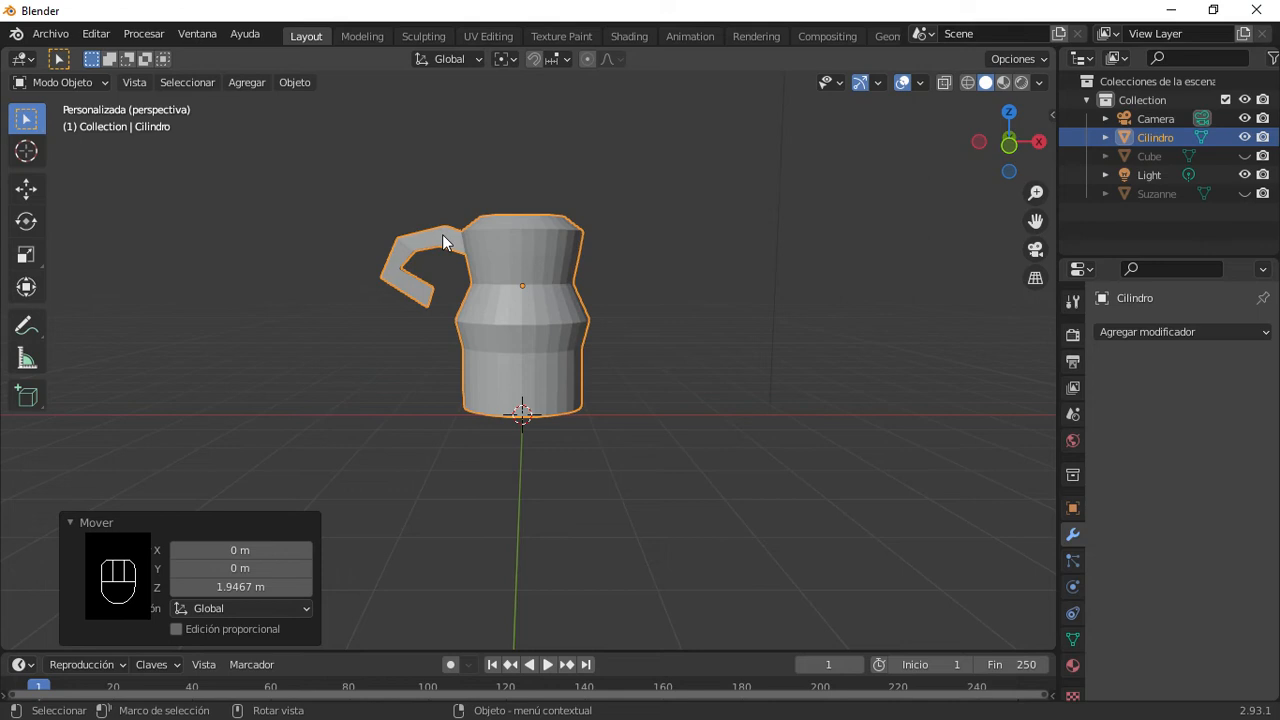
pyautogui.press('r')
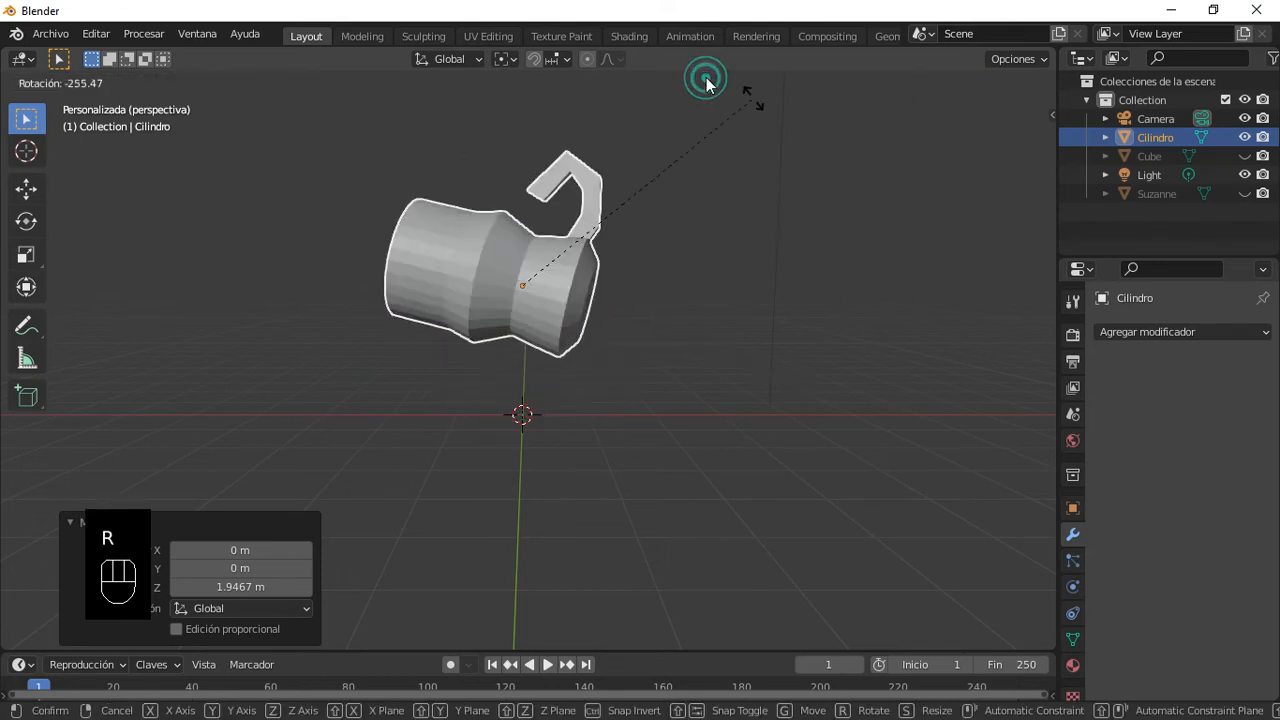
pyautogui.click(629, 86)
pyautogui.hotkey('ctrl', 'z')
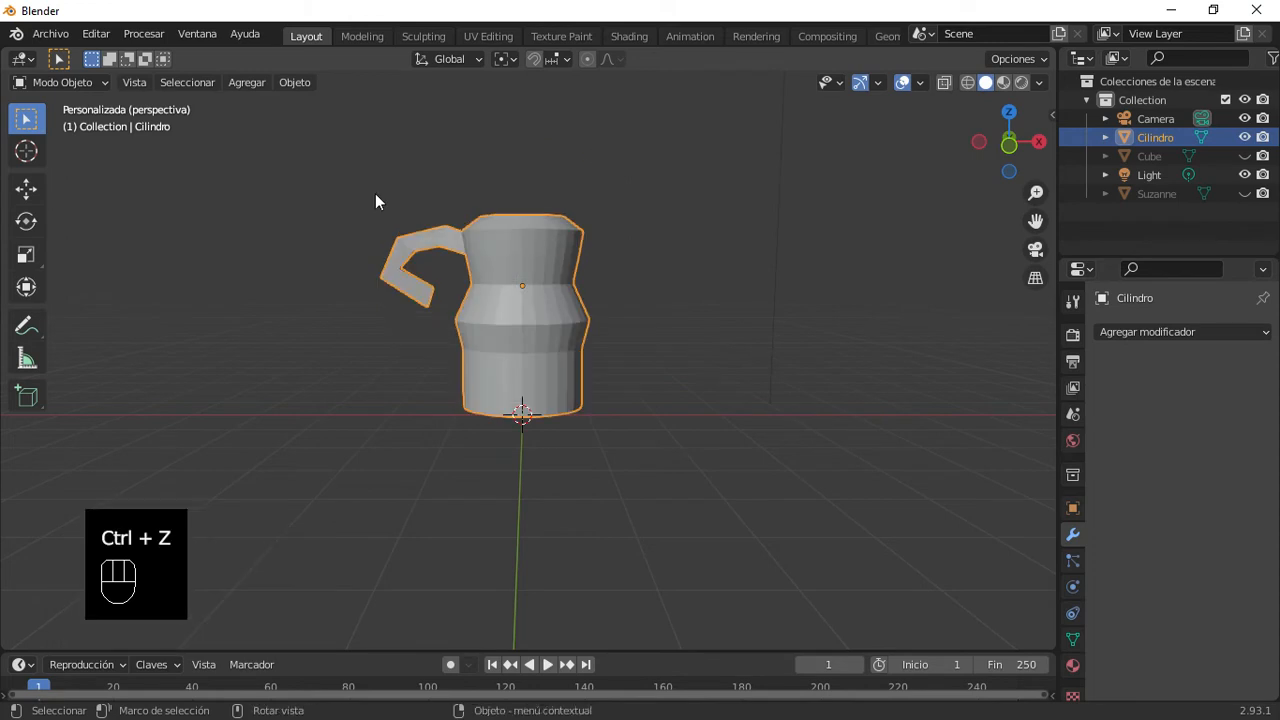
pyautogui.press('s')
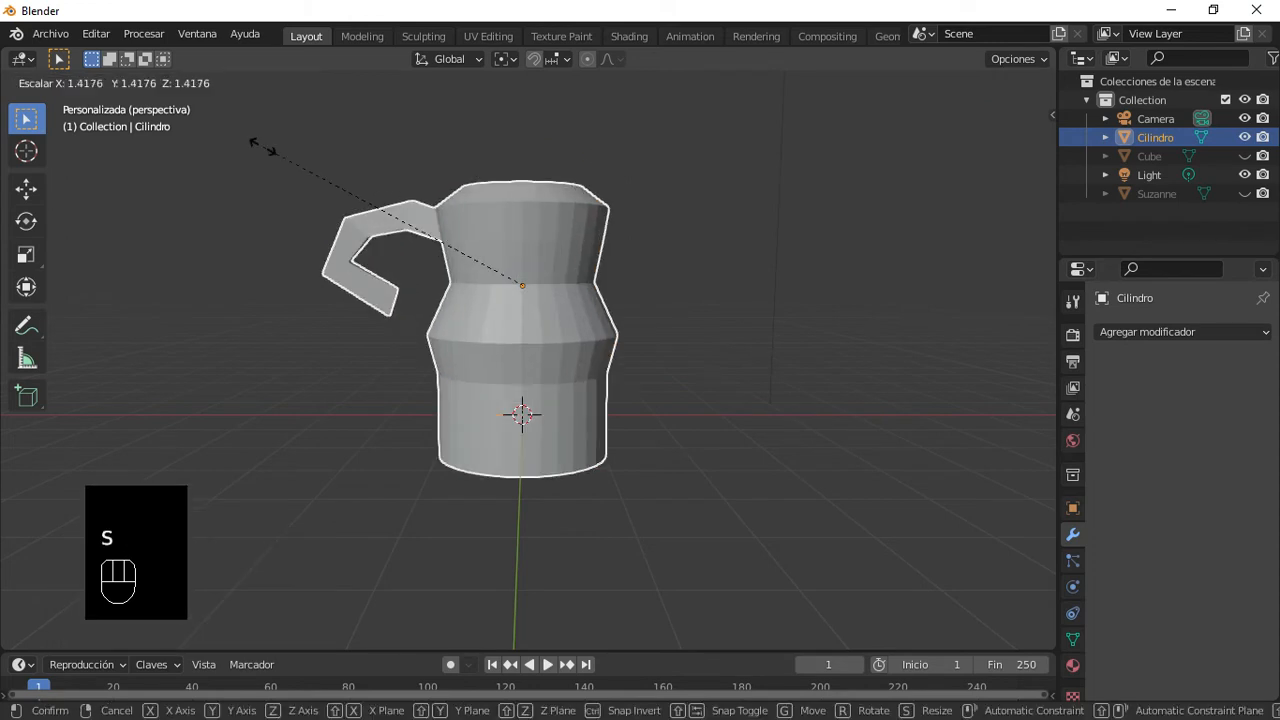
pyautogui.rightClick(340, 180)
# Step: Set the pivot to the 3D cursor (Cursor 3D) and scale the mug uniformly from its base
pyautogui.click(515, 59)
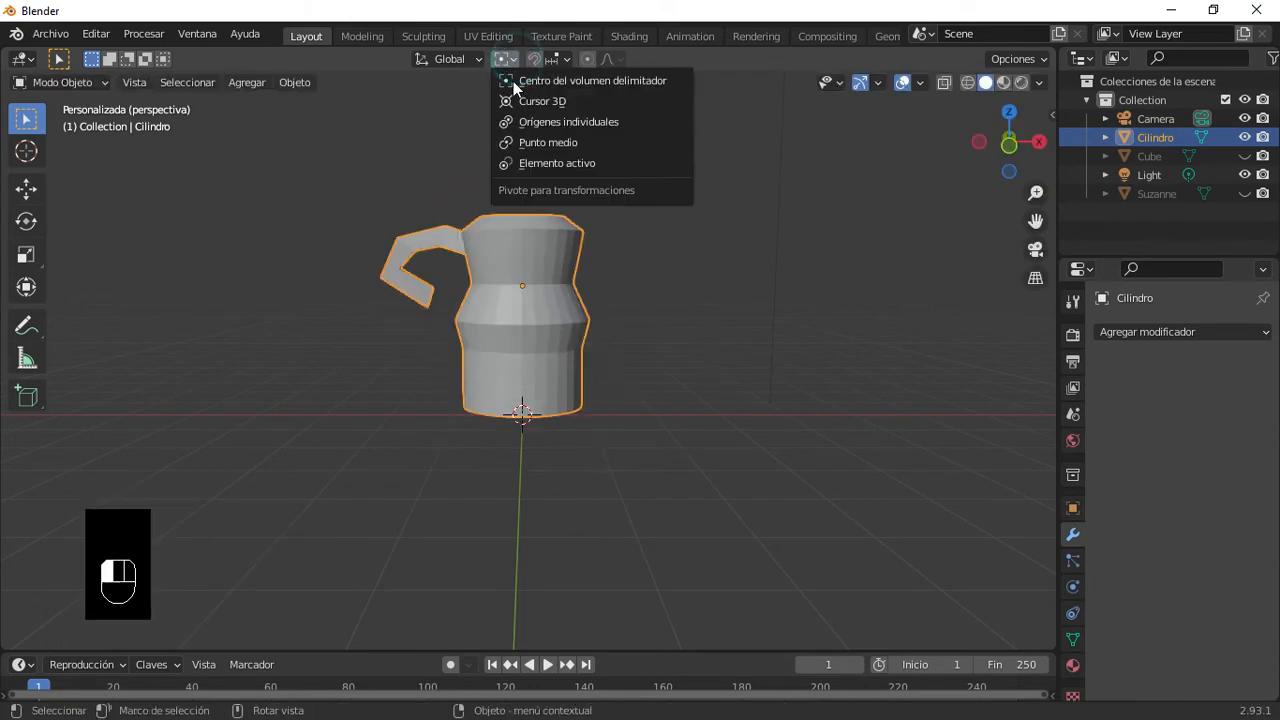
pyautogui.click(525, 102)
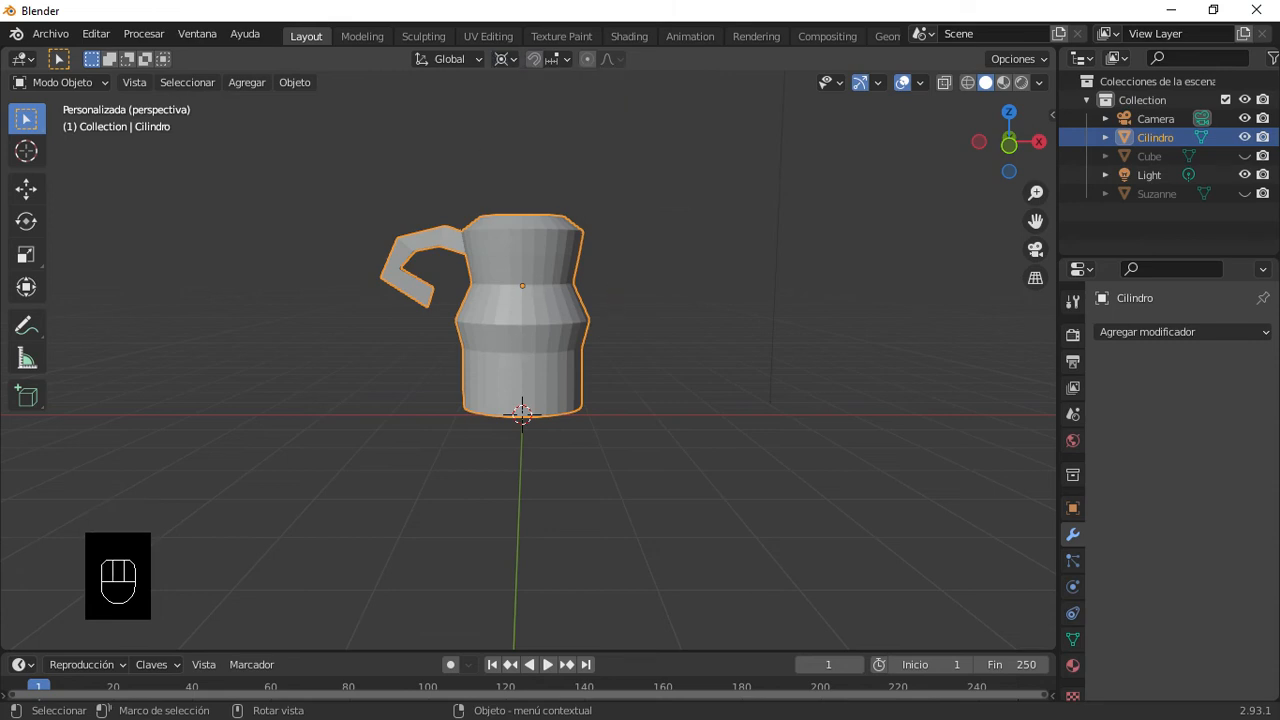
pyautogui.press('s')
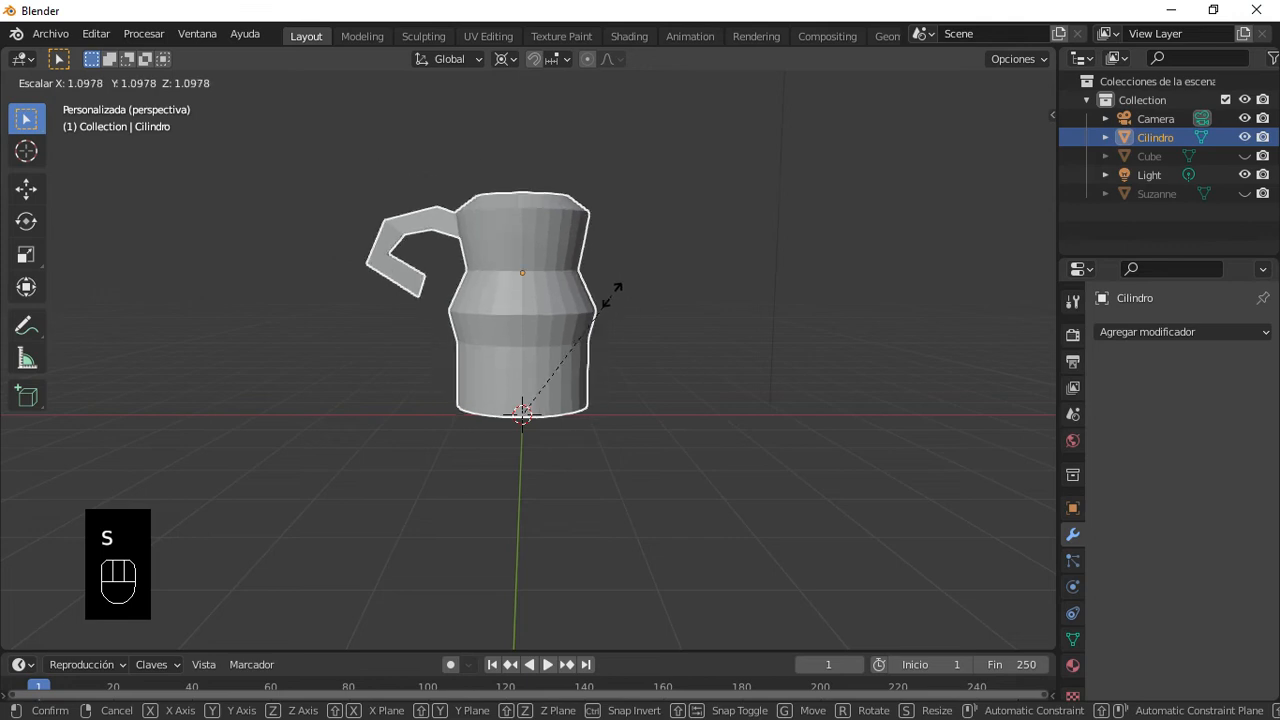
pyautogui.click(535, 410)
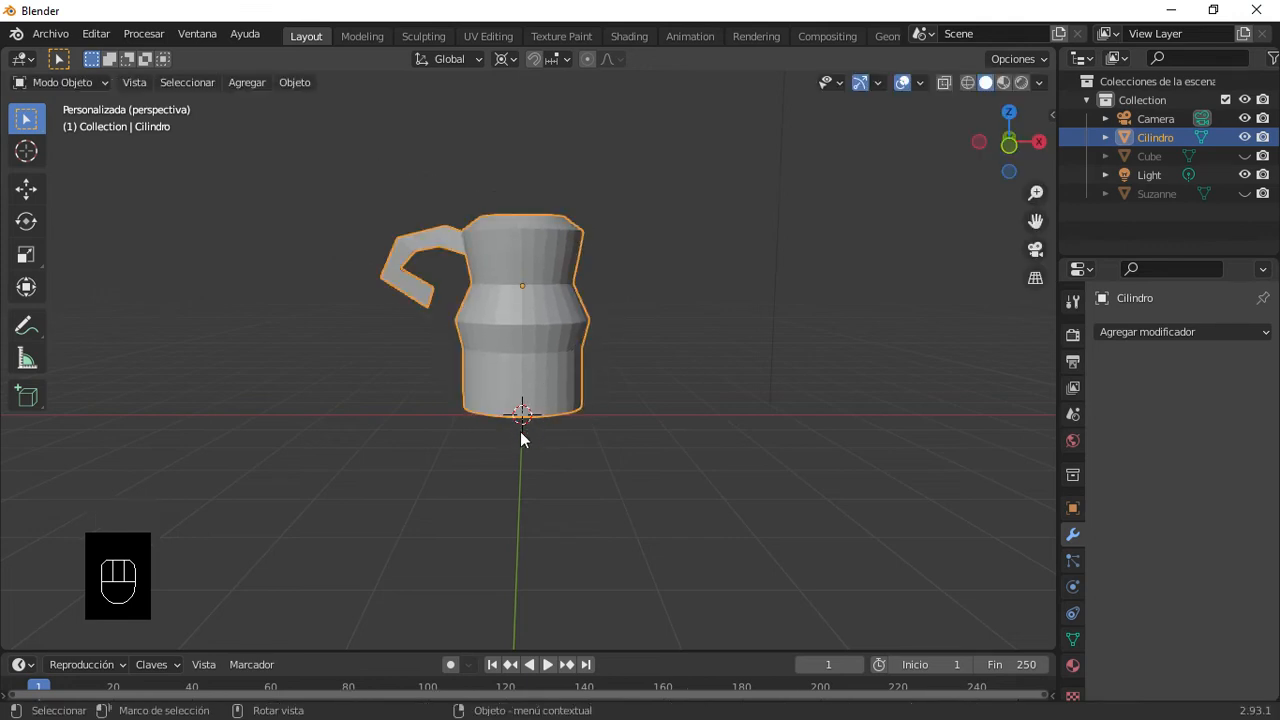
pyautogui.press('s')
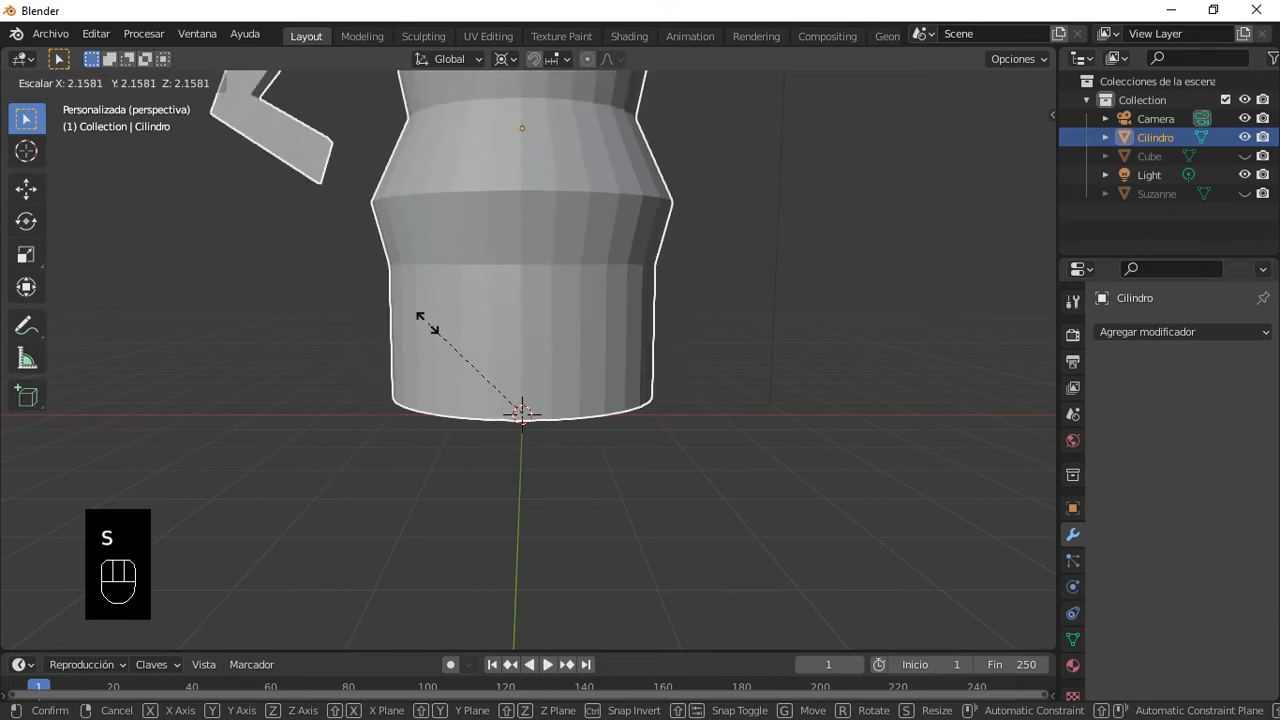
pyautogui.click(447, 307)
pyautogui.press('r')
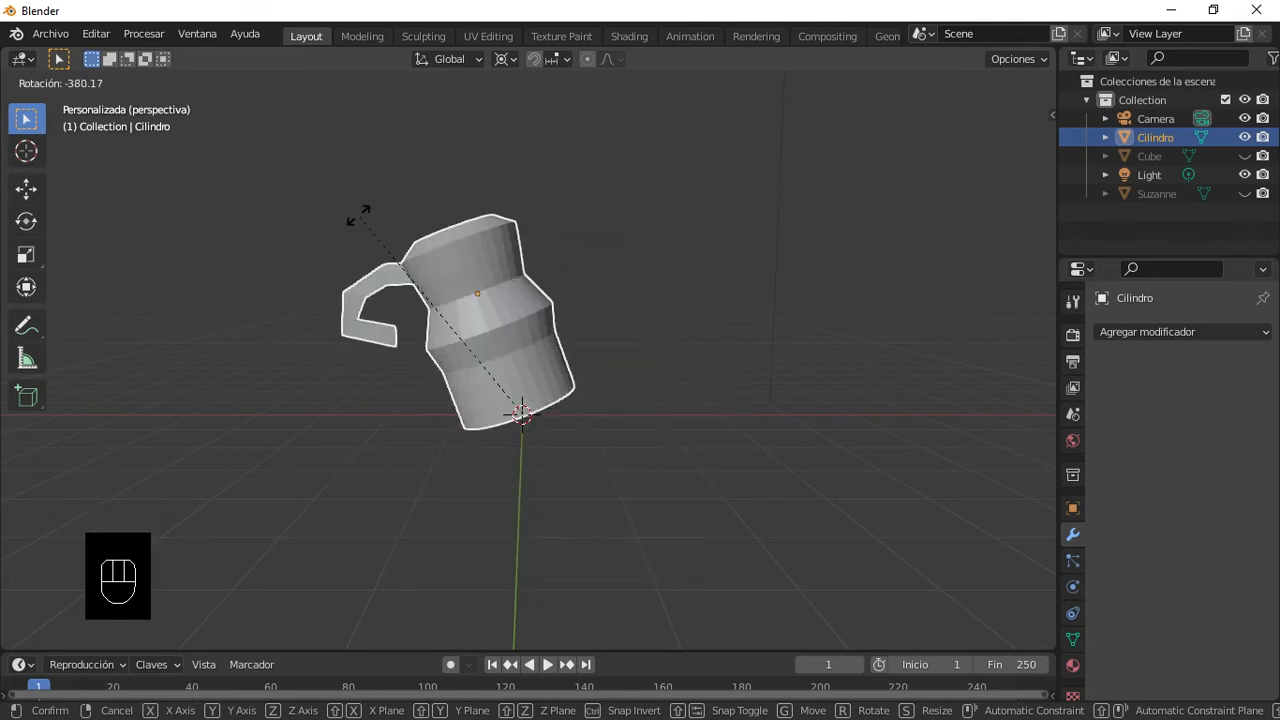
pyautogui.click(527, 146)
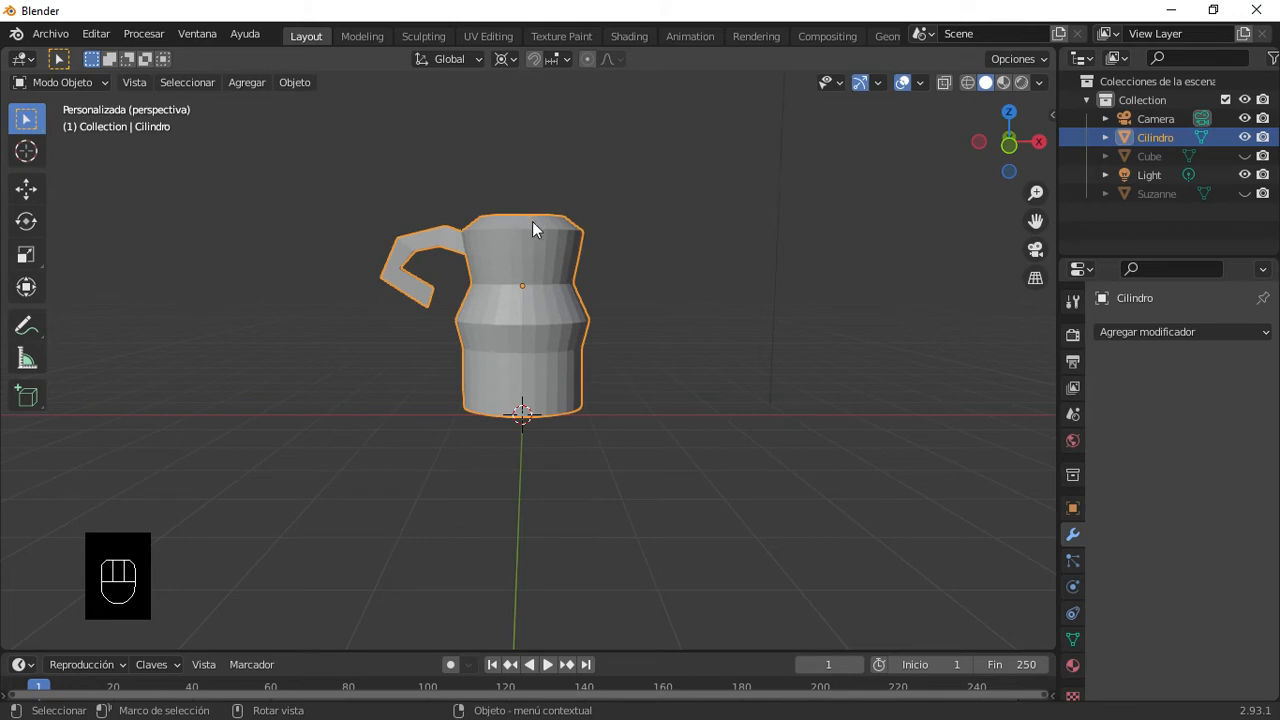
pyautogui.press('g')
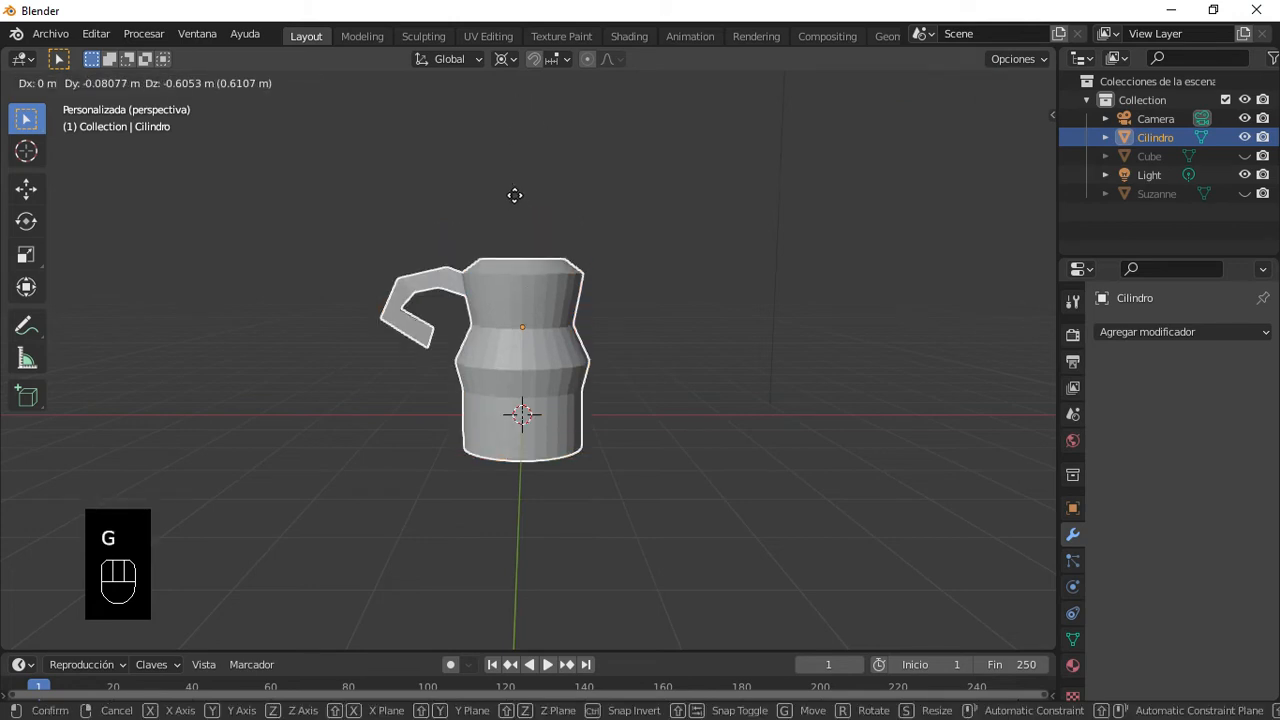
pyautogui.rightClick(557, 208)
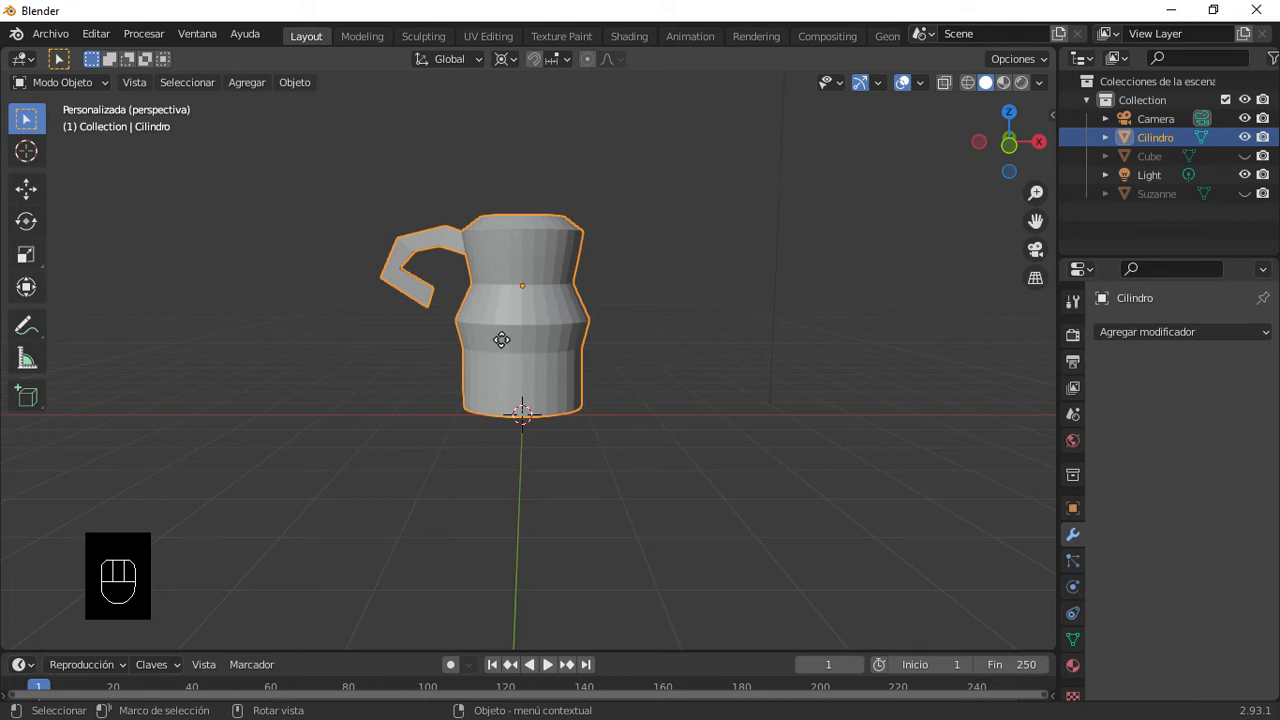
# Step: Move the coffee pot about -1.62 m along X and about 1.04 m up along Z, and switch it to Edit Mode
pyautogui.press('g')
pyautogui.press('z')
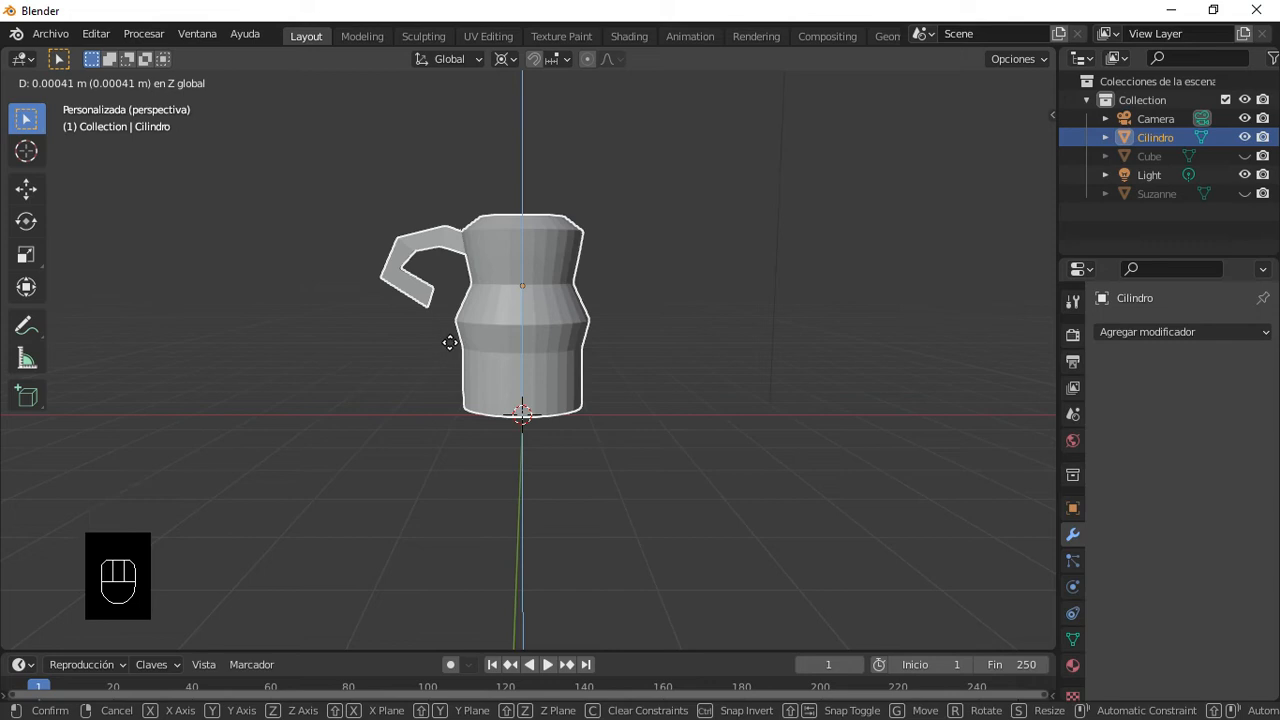
pyautogui.press('x')
pyautogui.click(395, 344)
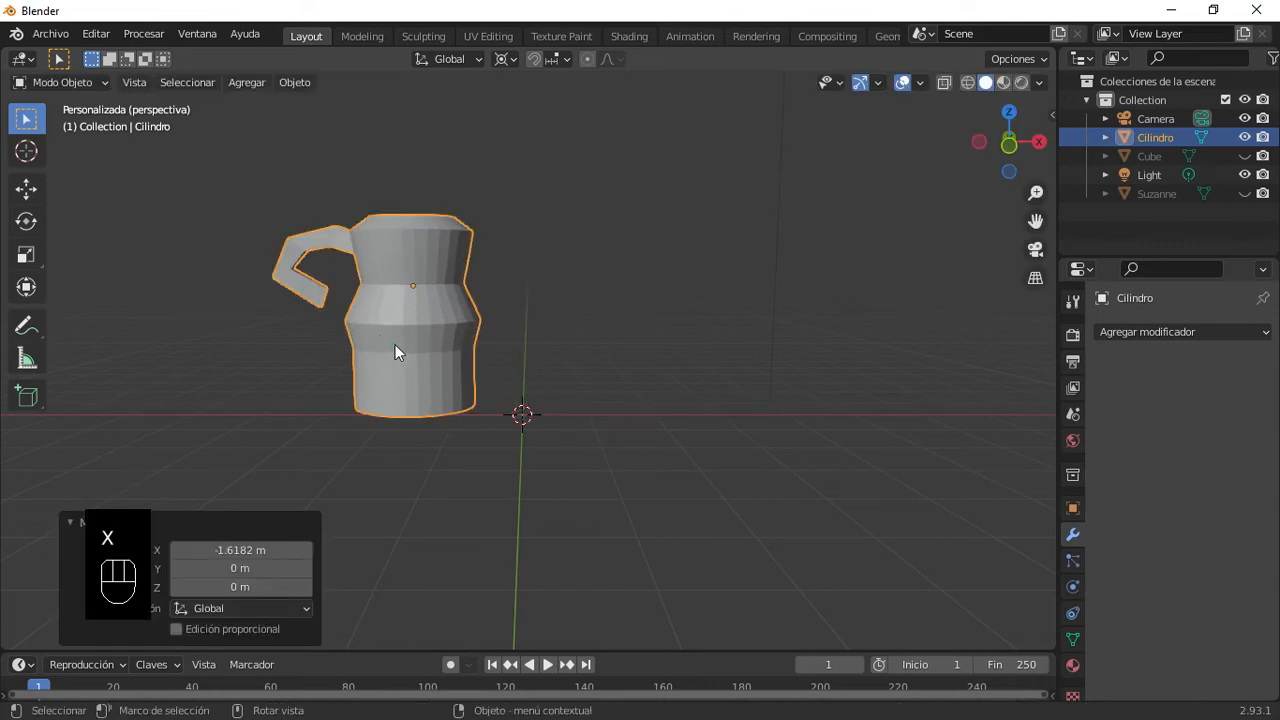
pyautogui.press('g')
pyautogui.press('z')
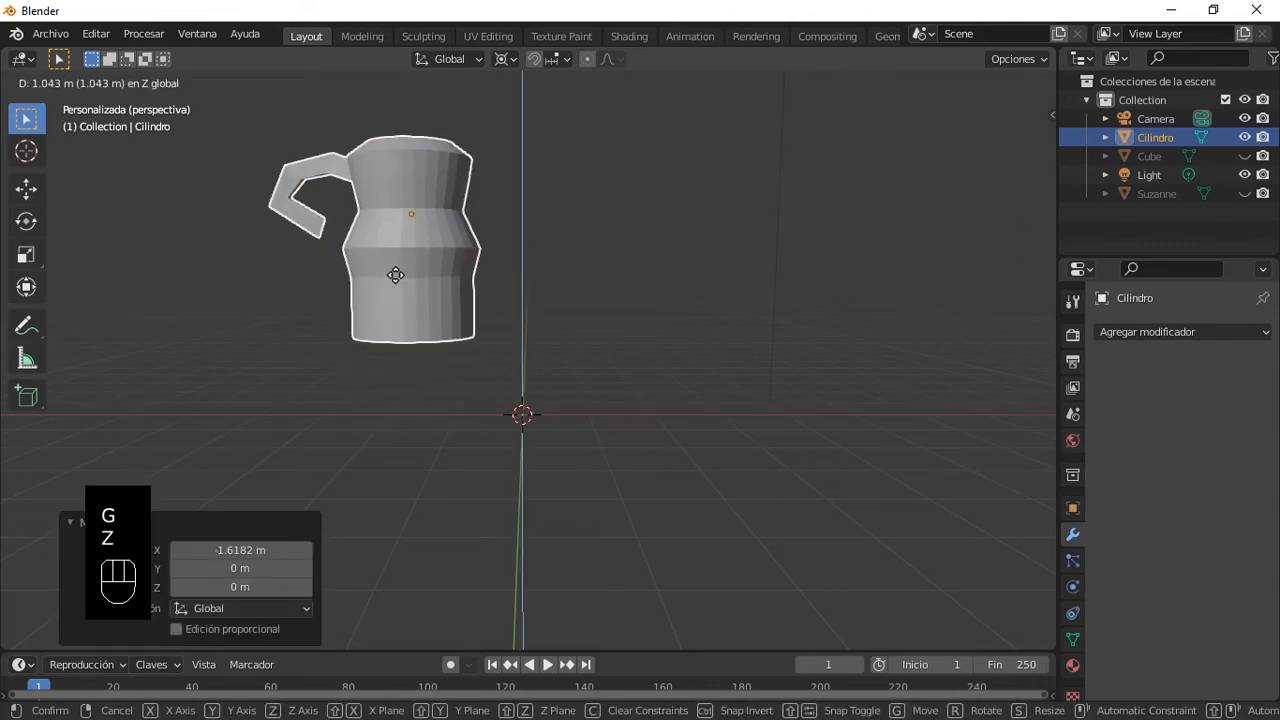
pyautogui.click(396, 277)
pyautogui.press('Tab')
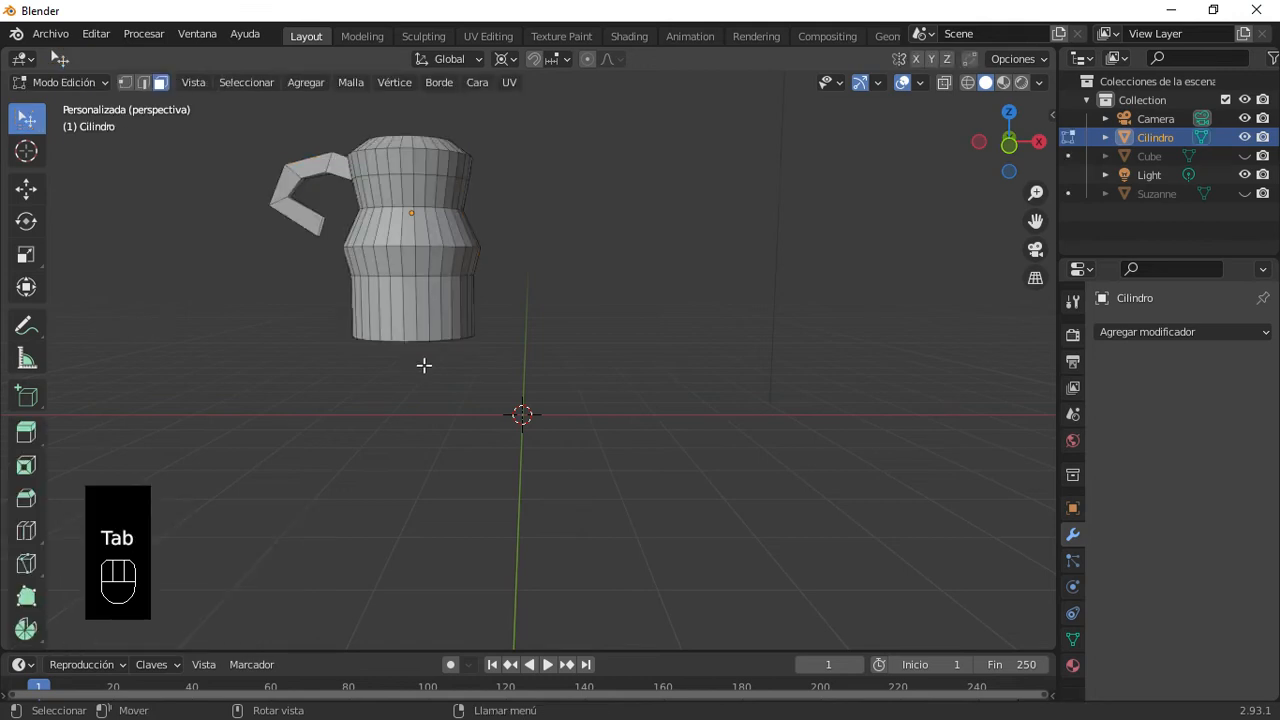
# Step: Try to scale the inner face of the pot's base by -0.075 around the 3D cursor
pyautogui.scroll(2, 434, 388)
pyautogui.moveTo(434, 388); pyautogui.dragTo(194, 262, button='middle')
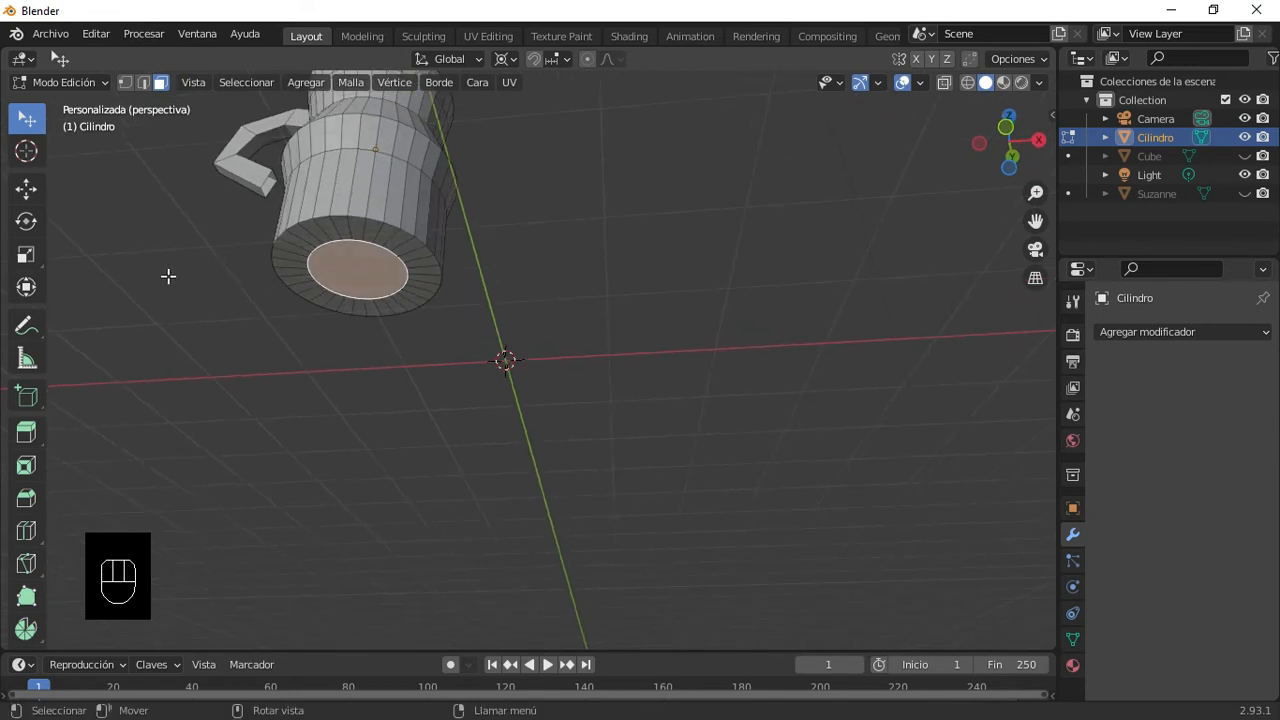
pyautogui.press('s')
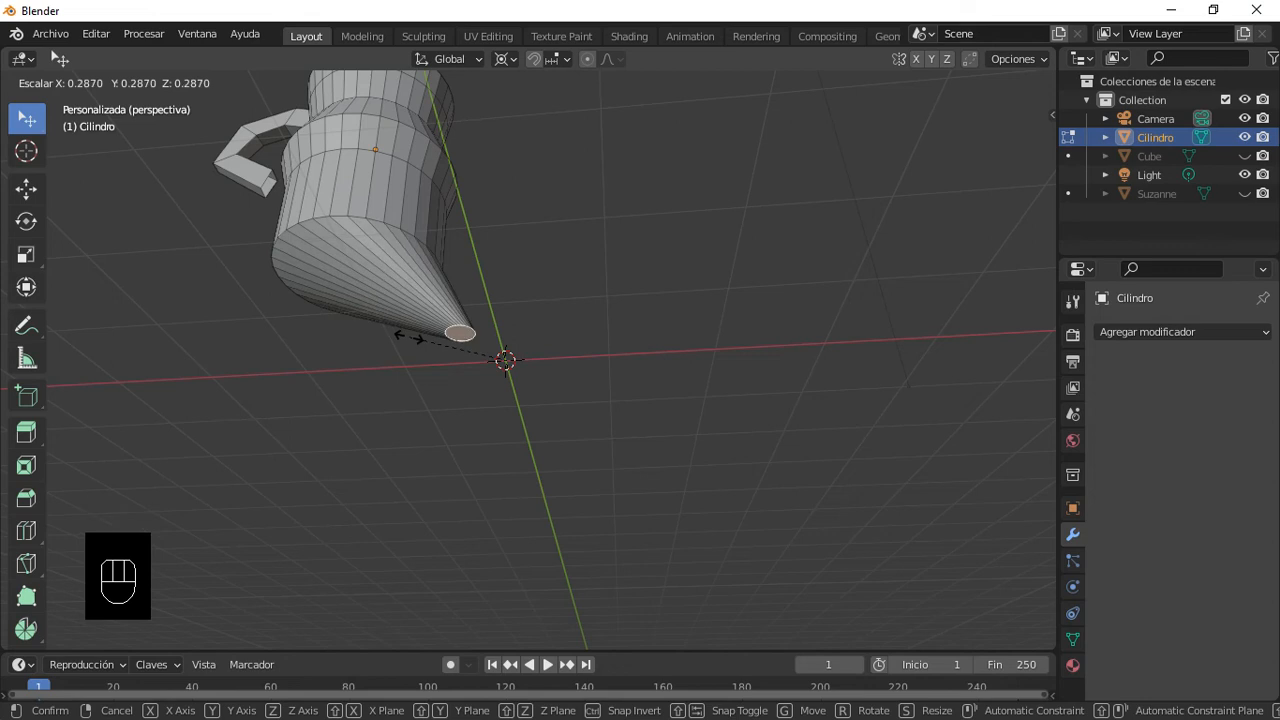
pyautogui.click(367, 355)
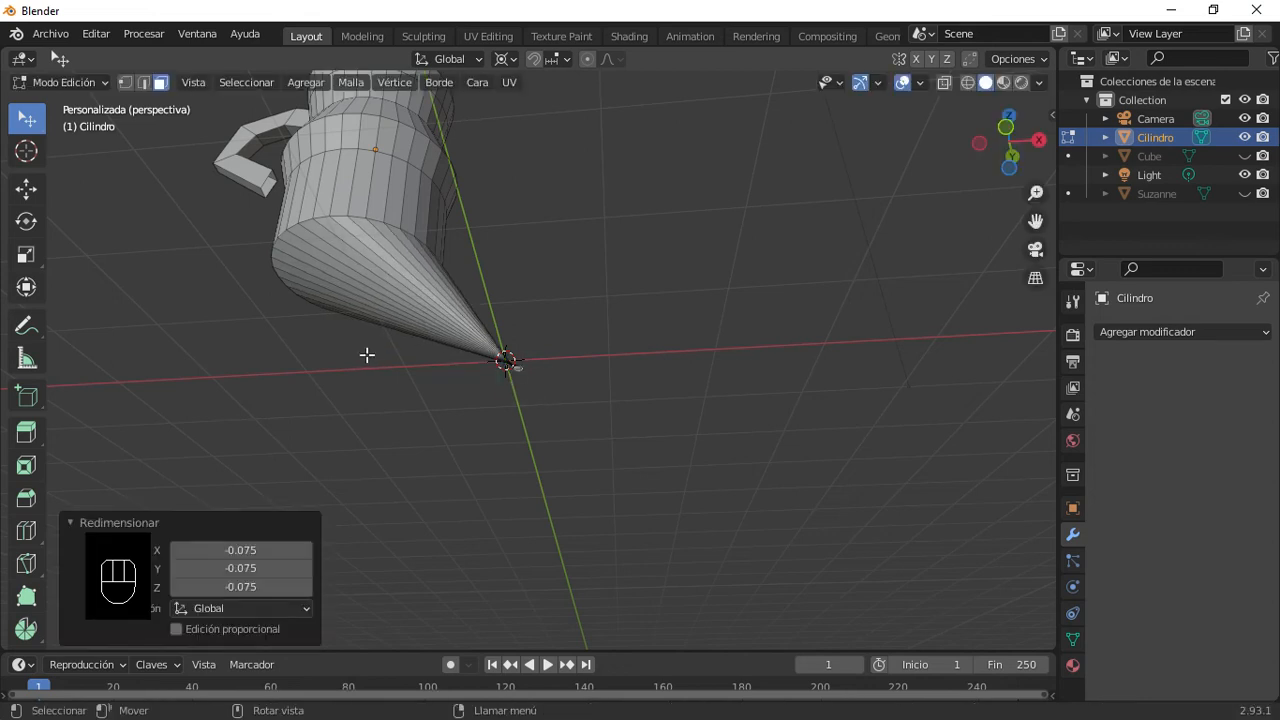
pyautogui.moveTo(562, 378); pyautogui.dragTo(576, 416, button='middle')
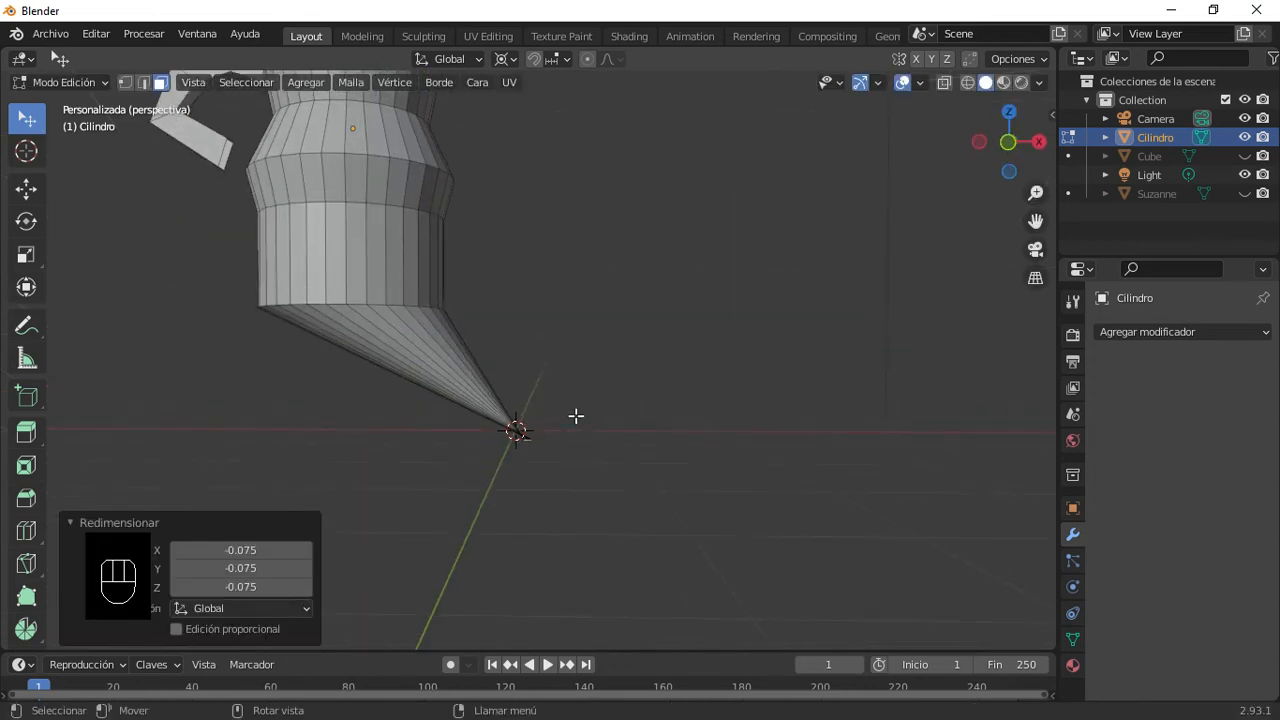
pyautogui.hotkey('ctrl', 'z')
pyautogui.scroll(1, 311, 320)
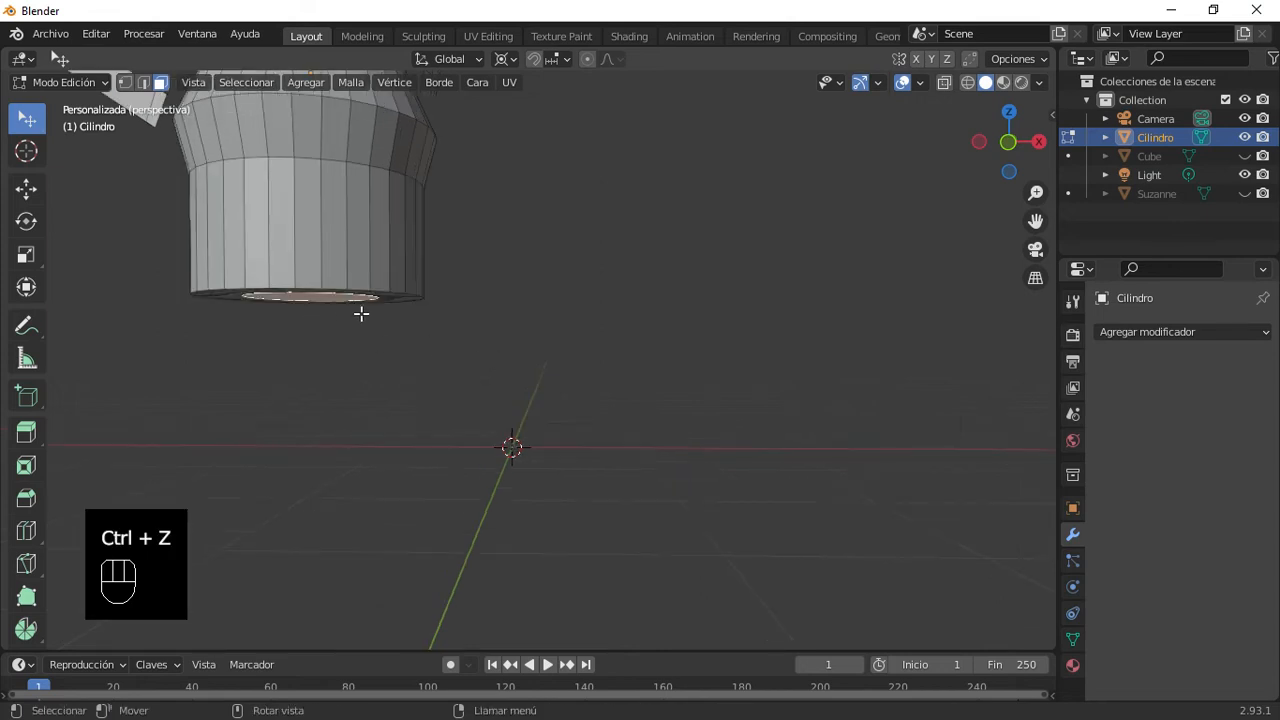
# Step: Set the transform pivot point to individual origins (Orígenes individuales)
pyautogui.moveTo(381, 295); pyautogui.dragTo(404, 333, button='middle')
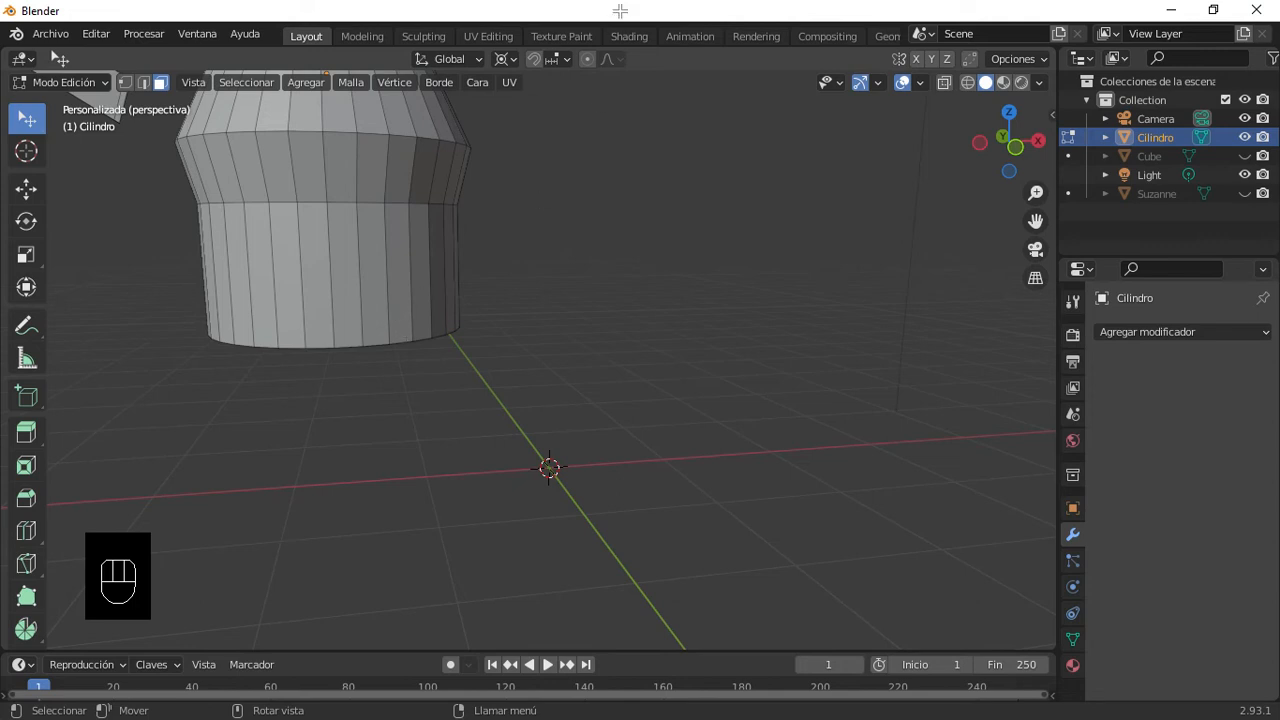
pyautogui.click(513, 62)
pyautogui.click(513, 60)
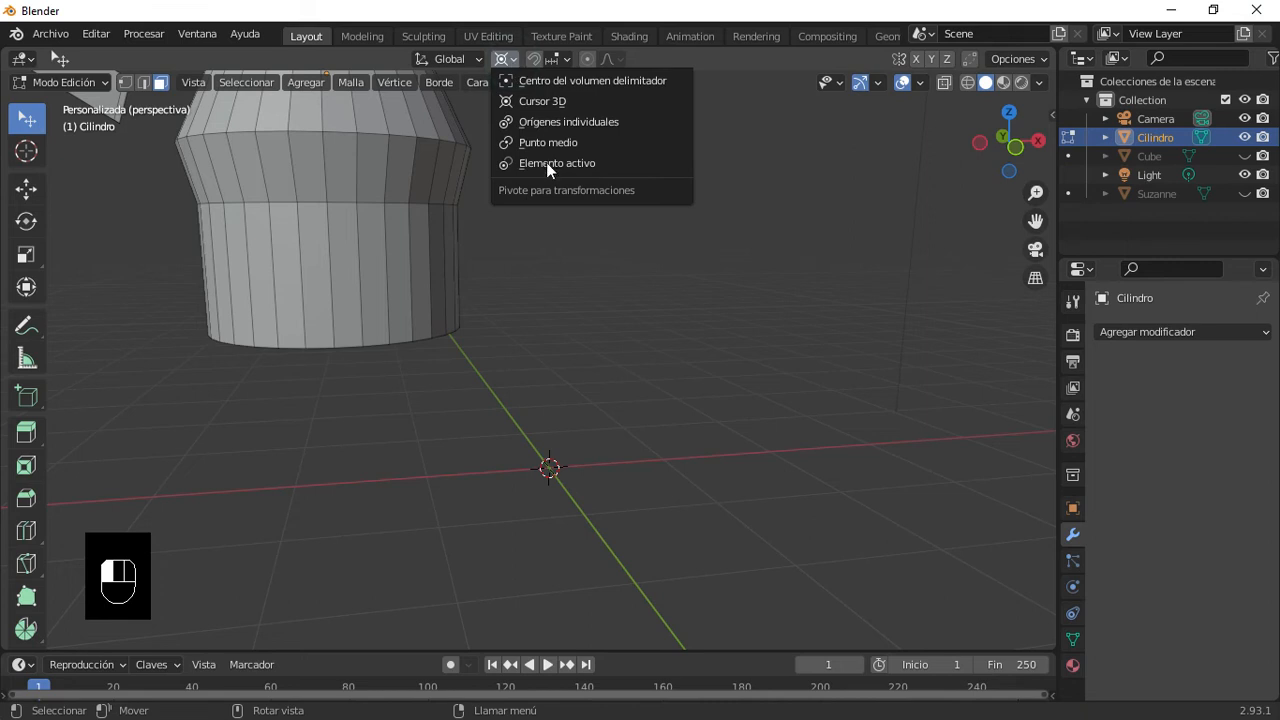
pyautogui.click(544, 122)
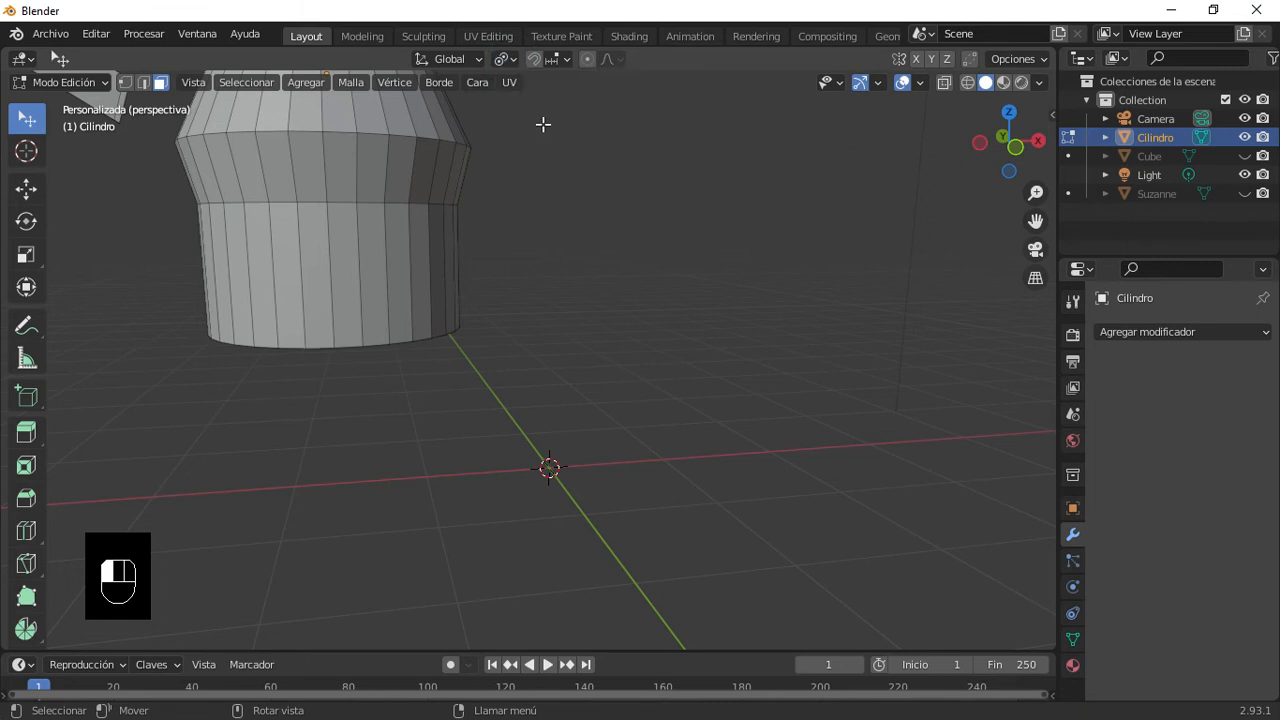
# Step: Select two face loops around the pot: the sloped ring above its widest edge and the straight ring at its base
pyautogui.scroll(-6, 431, 271)
pyautogui.scroll(2, 430, 272)
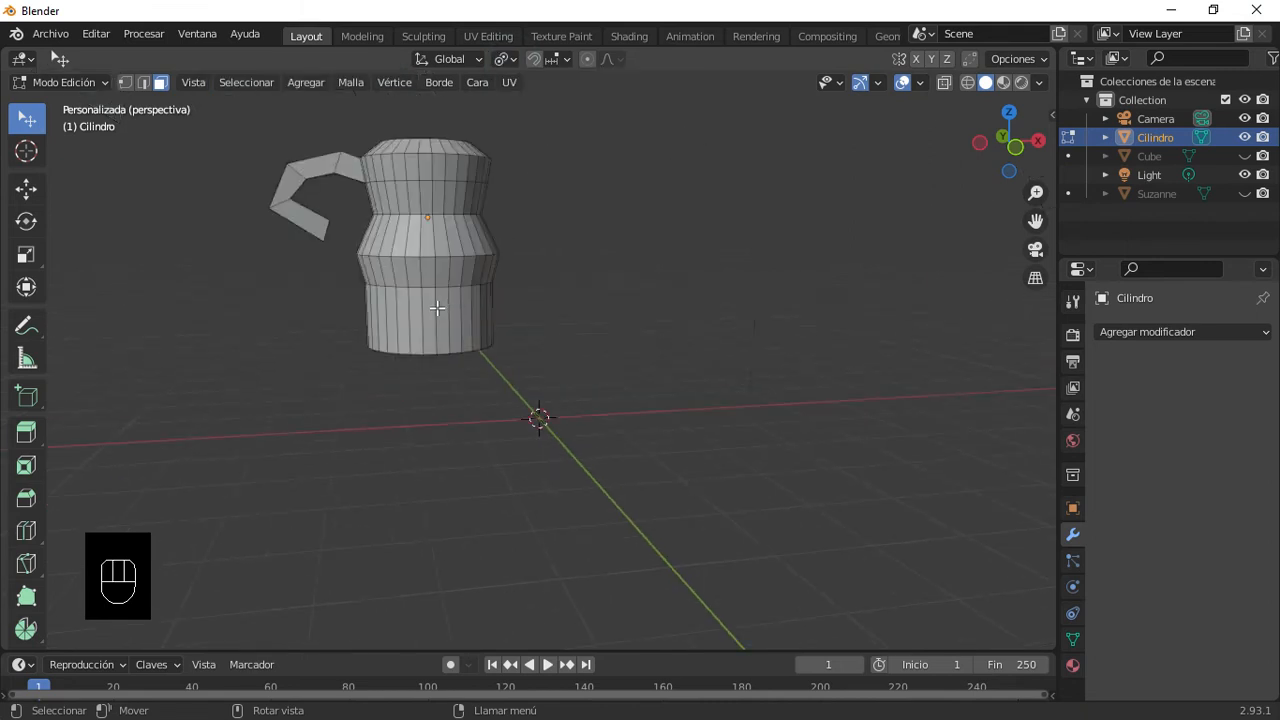
pyautogui.keyDown('shift'); pyautogui.moveTo(445, 308); pyautogui.dragTo(581, 363, button='middle'); pyautogui.keyUp('shift')
pyautogui.scroll(4, 629, 436)
pyautogui.click(579, 380)
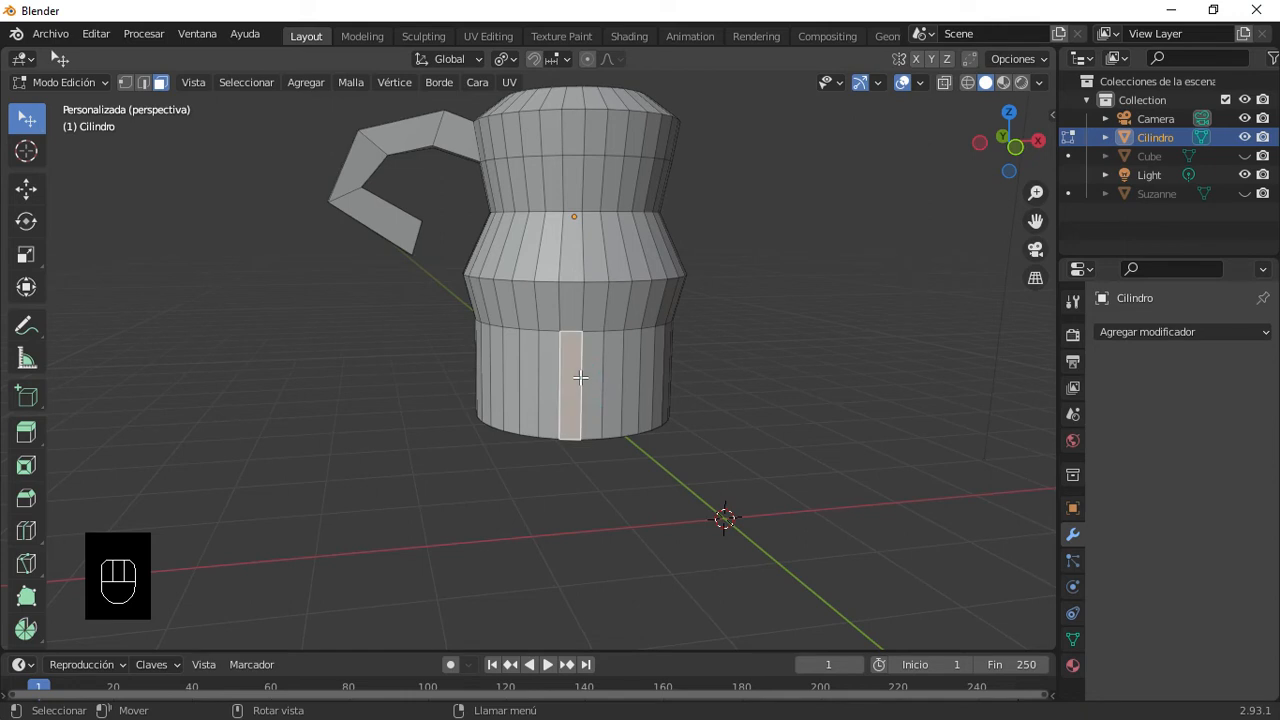
pyautogui.keyDown('alt'); pyautogui.keyDown('shift'); pyautogui.click(580, 374); pyautogui.keyUp('shift'); pyautogui.keyUp('alt')
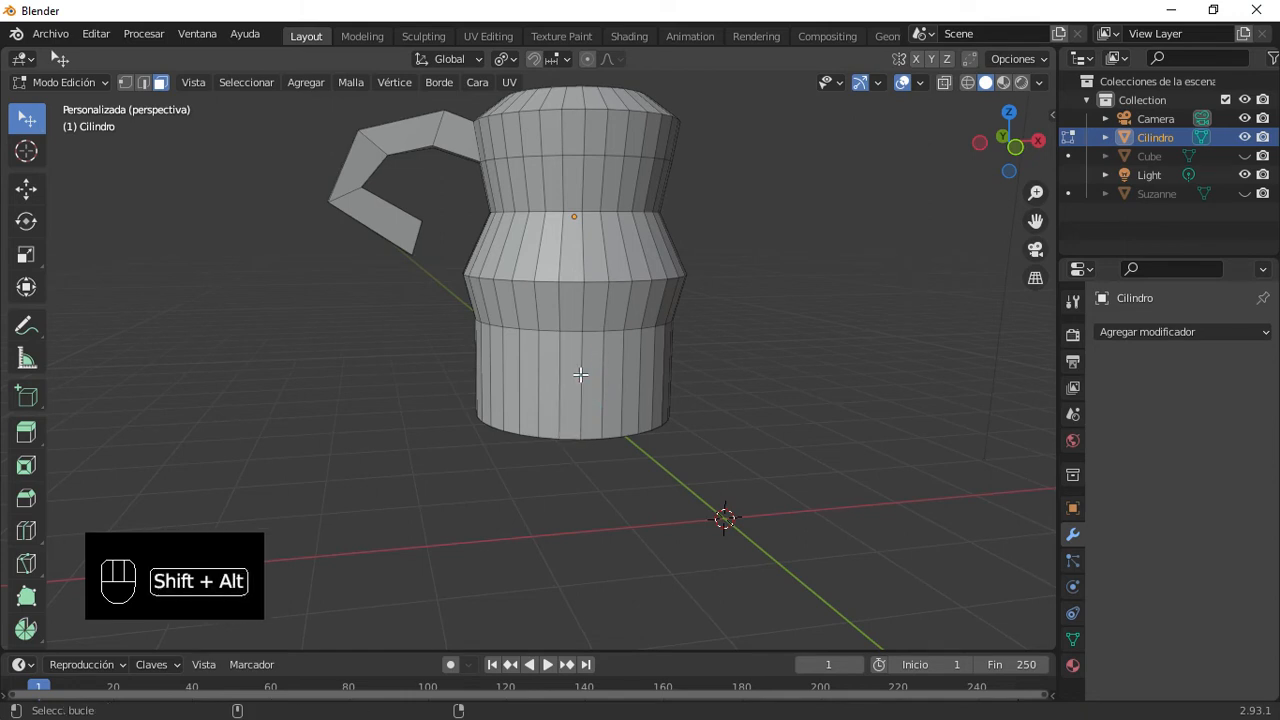
pyautogui.keyDown('alt'); pyautogui.click(580, 374); pyautogui.keyUp('alt')
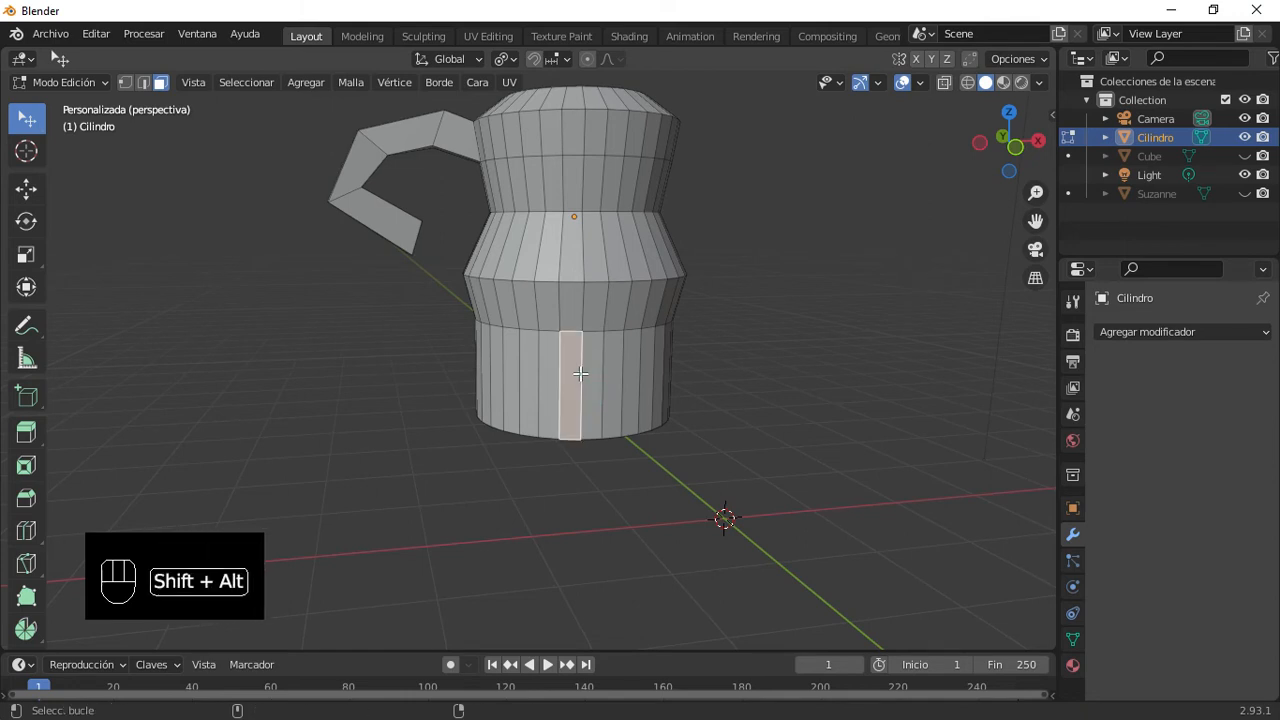
pyautogui.keyDown('alt'); pyautogui.keyDown('shift'); pyautogui.click(582, 373); pyautogui.keyUp('shift'); pyautogui.keyUp('alt')
pyautogui.keyDown('alt'); pyautogui.keyDown('shift'); pyautogui.click(581, 374); pyautogui.keyUp('shift'); pyautogui.keyUp('alt')
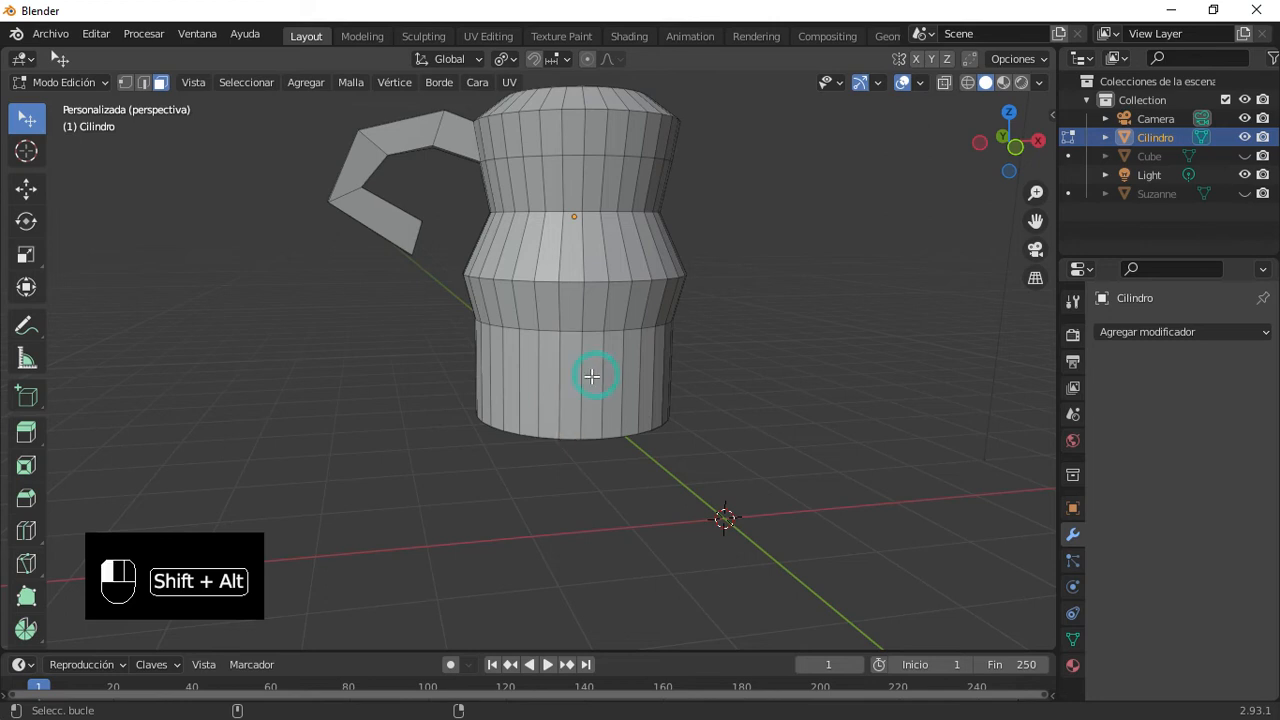
pyautogui.keyDown('alt'); pyautogui.keyDown('shift'); pyautogui.click(580, 374); pyautogui.keyUp('shift'); pyautogui.keyUp('alt')
pyautogui.keyDown('alt'); pyautogui.keyDown('shift'); pyautogui.click(585, 263); pyautogui.keyUp('shift'); pyautogui.keyUp('alt')
pyautogui.keyDown('alt'); pyautogui.keyDown('shift'); pyautogui.click(577, 391); pyautogui.keyUp('shift'); pyautogui.keyUp('alt')
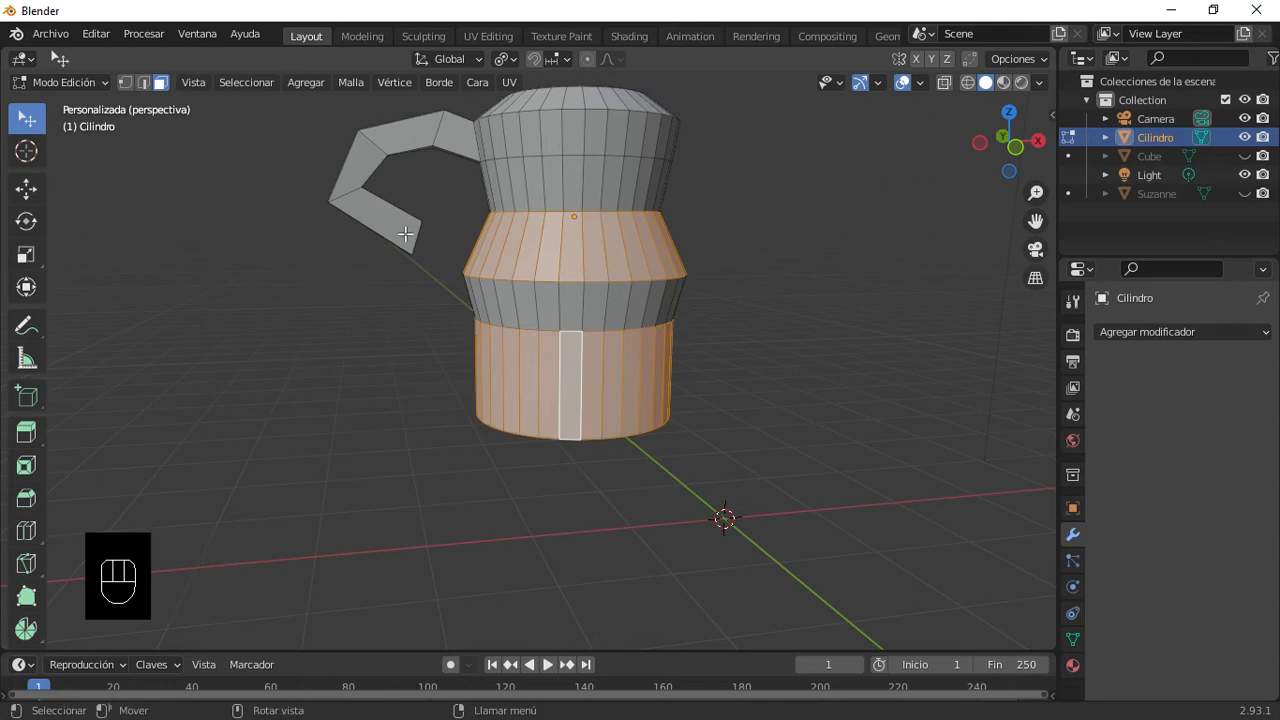
# Step: Try to inset the two selected face loops, and restore the selection of the pot's base ring
pyautogui.scroll(3, 545, 300)
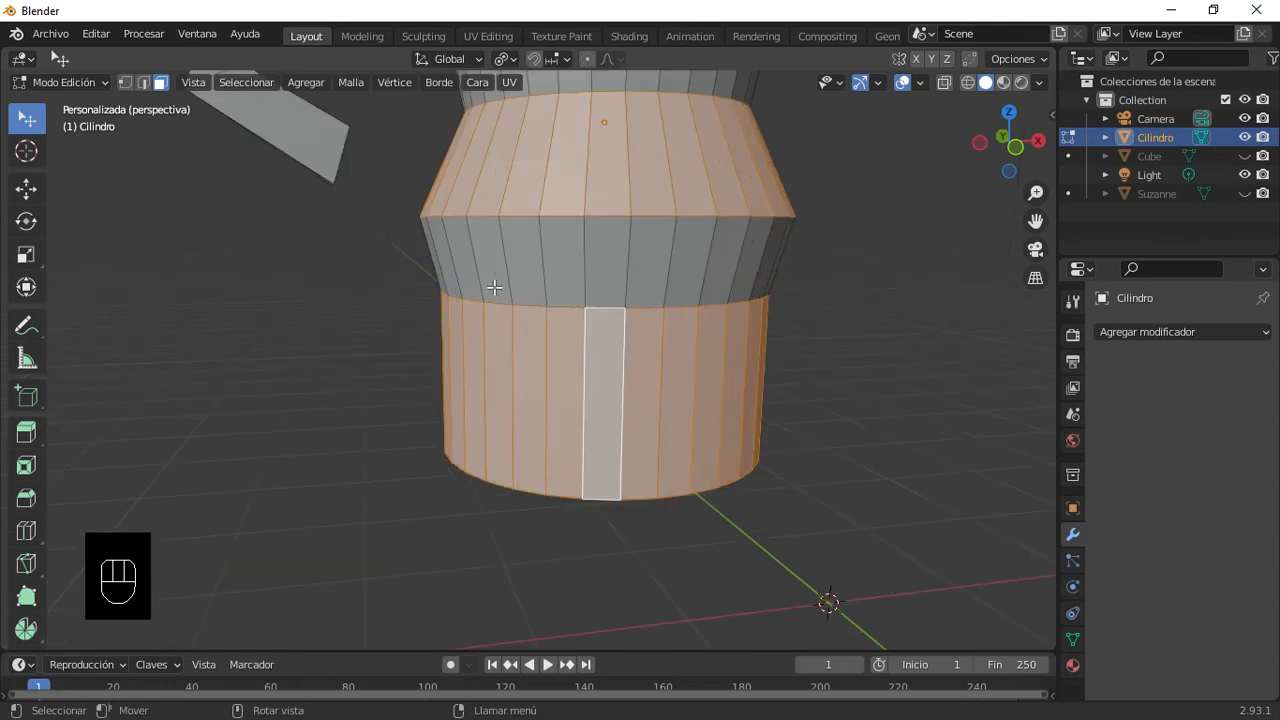
pyautogui.press('i')
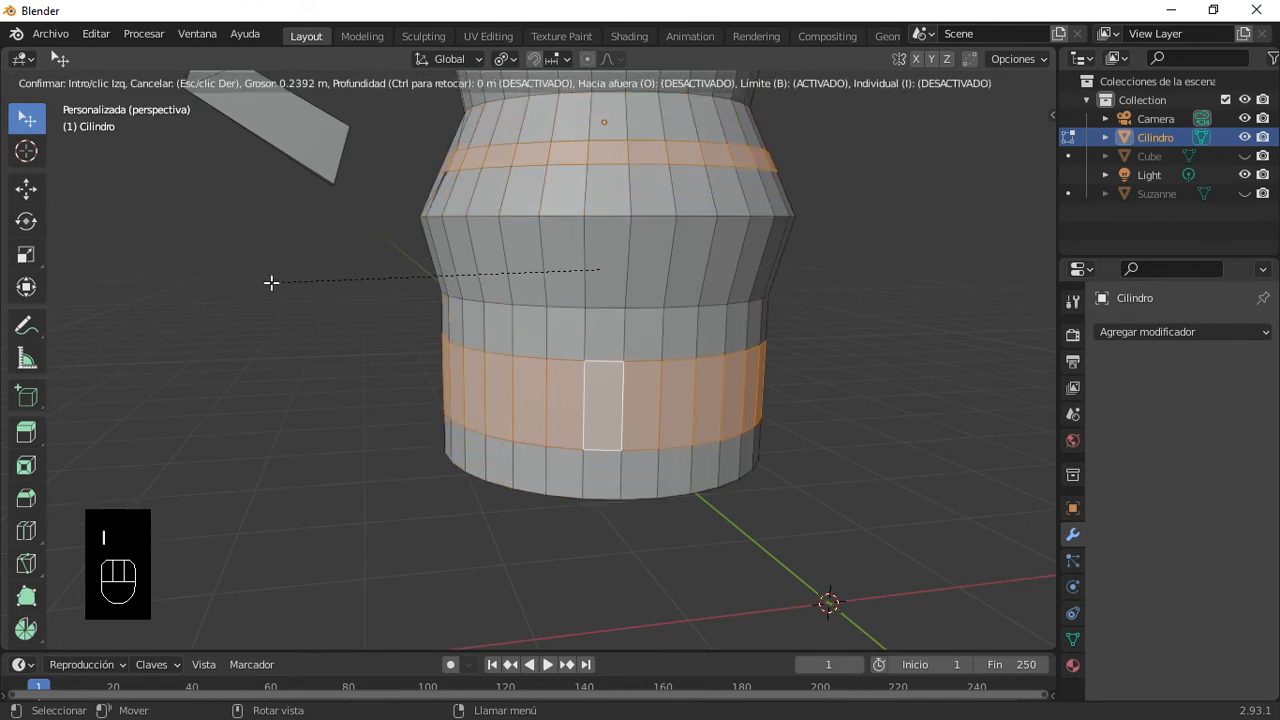
pyautogui.click(540, 263)
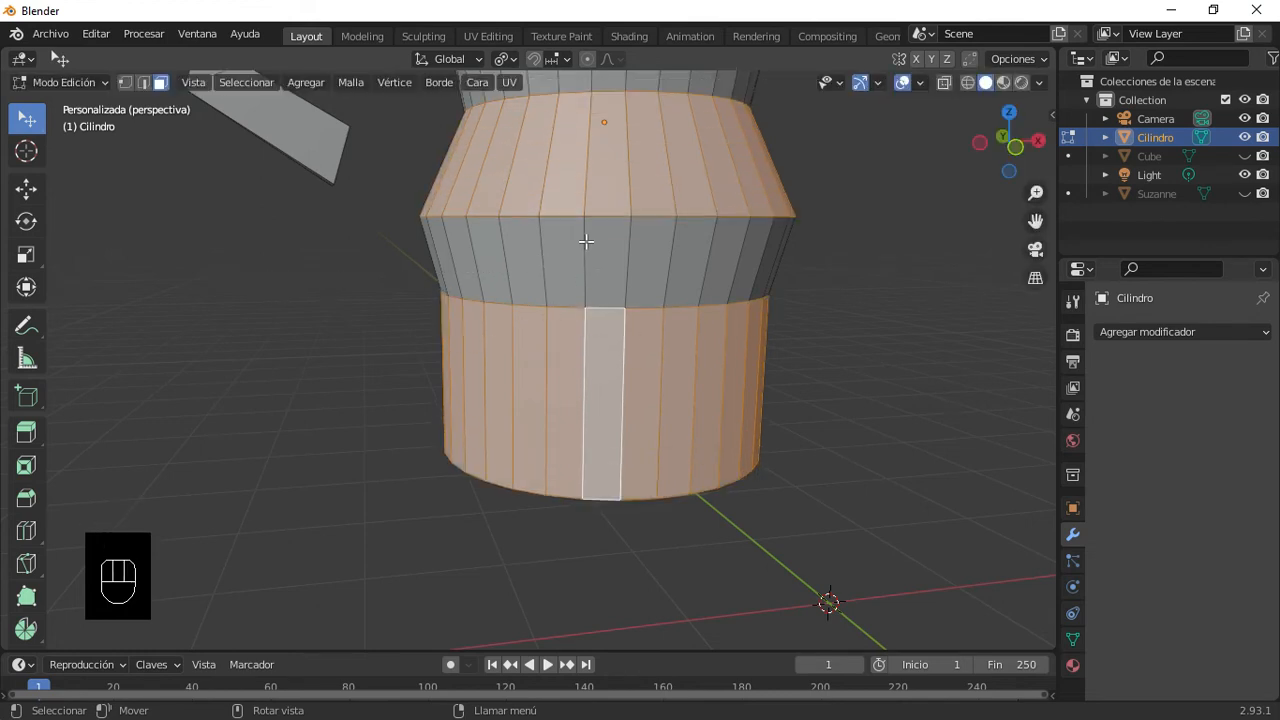
pyautogui.hotkey('ctrl', 'z')
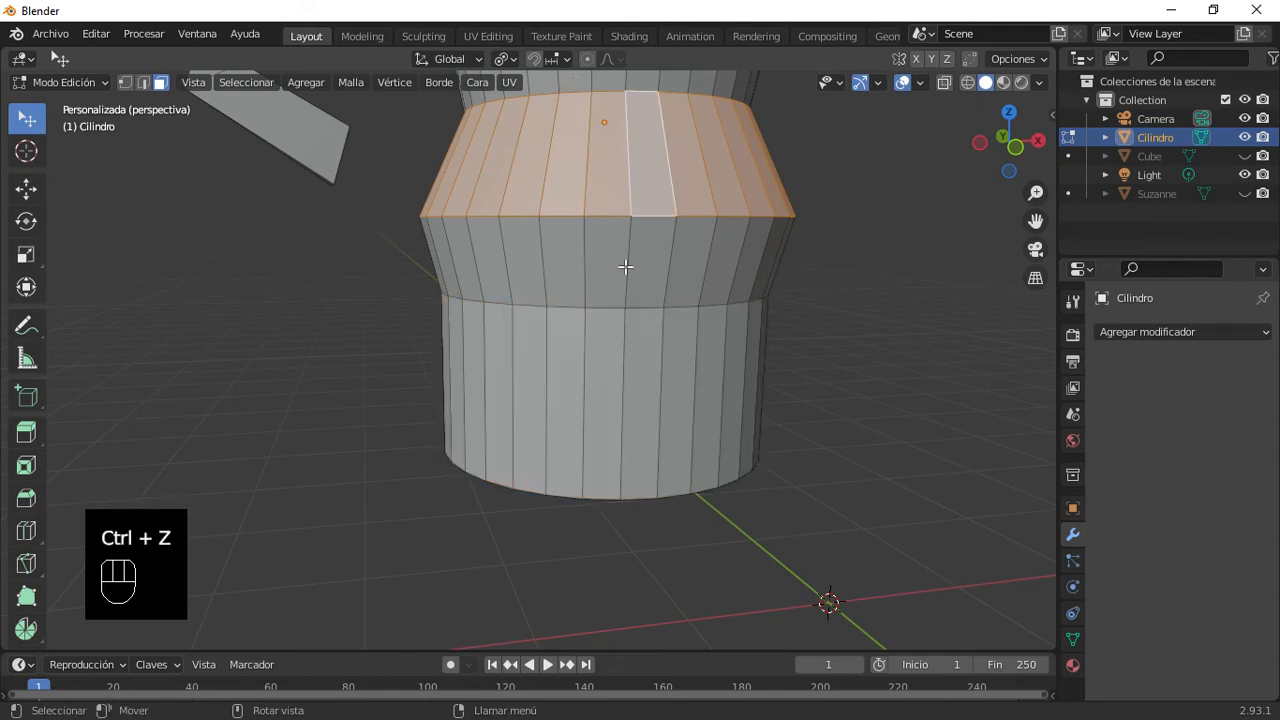
pyautogui.keyDown('alt'); pyautogui.keyDown('shift'); pyautogui.click(586, 379); pyautogui.keyUp('shift'); pyautogui.keyUp('alt')
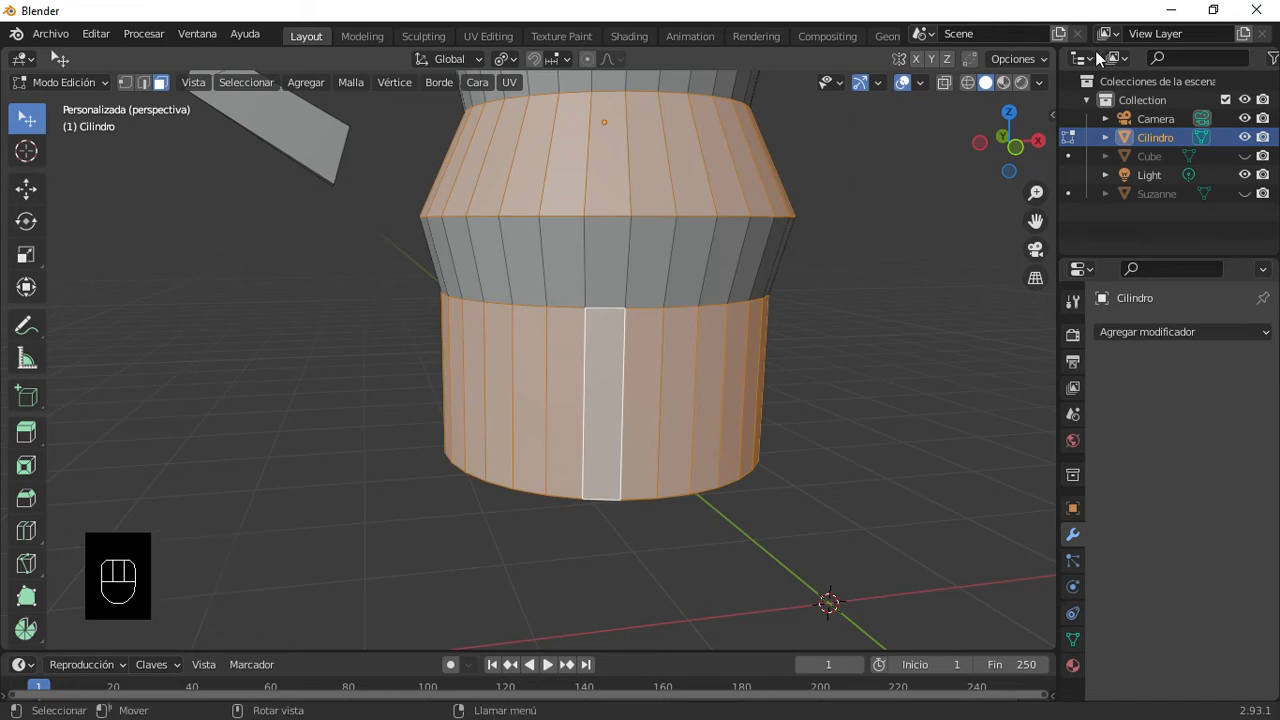
# Step: Set the snapping target to faces (Cara) and turn snapping on
pyautogui.click(566, 63)
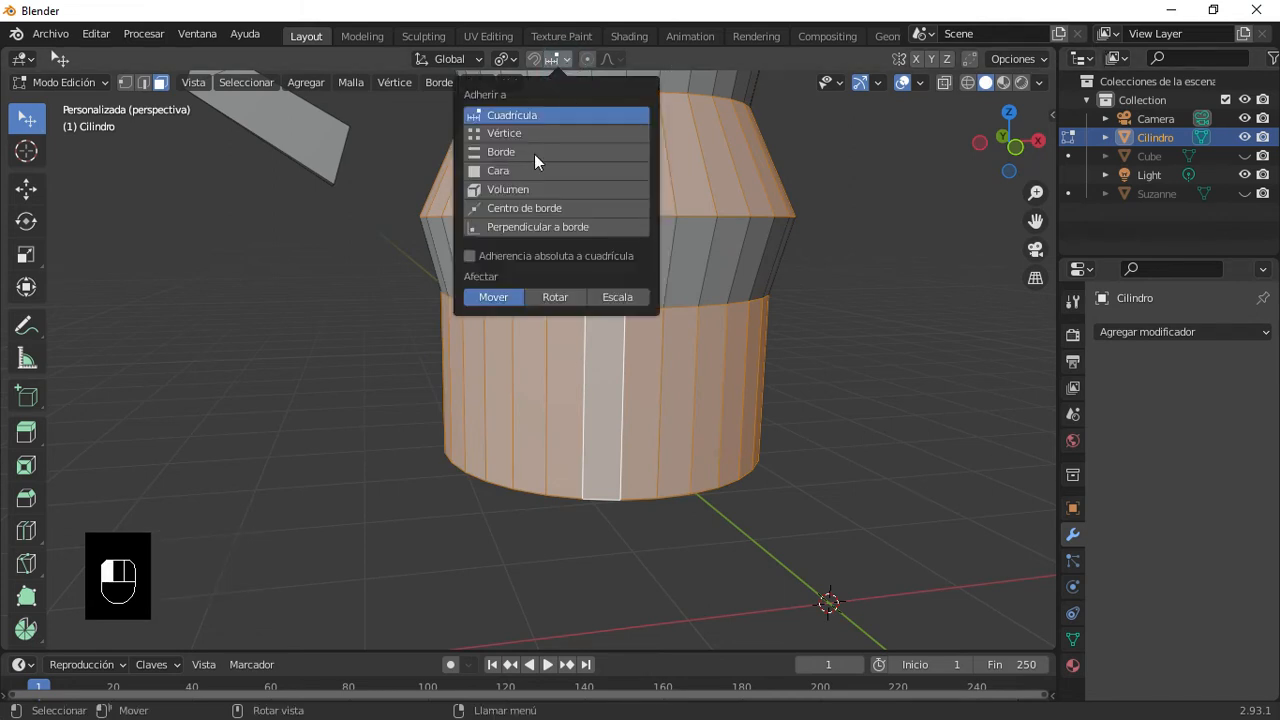
pyautogui.click(512, 176)
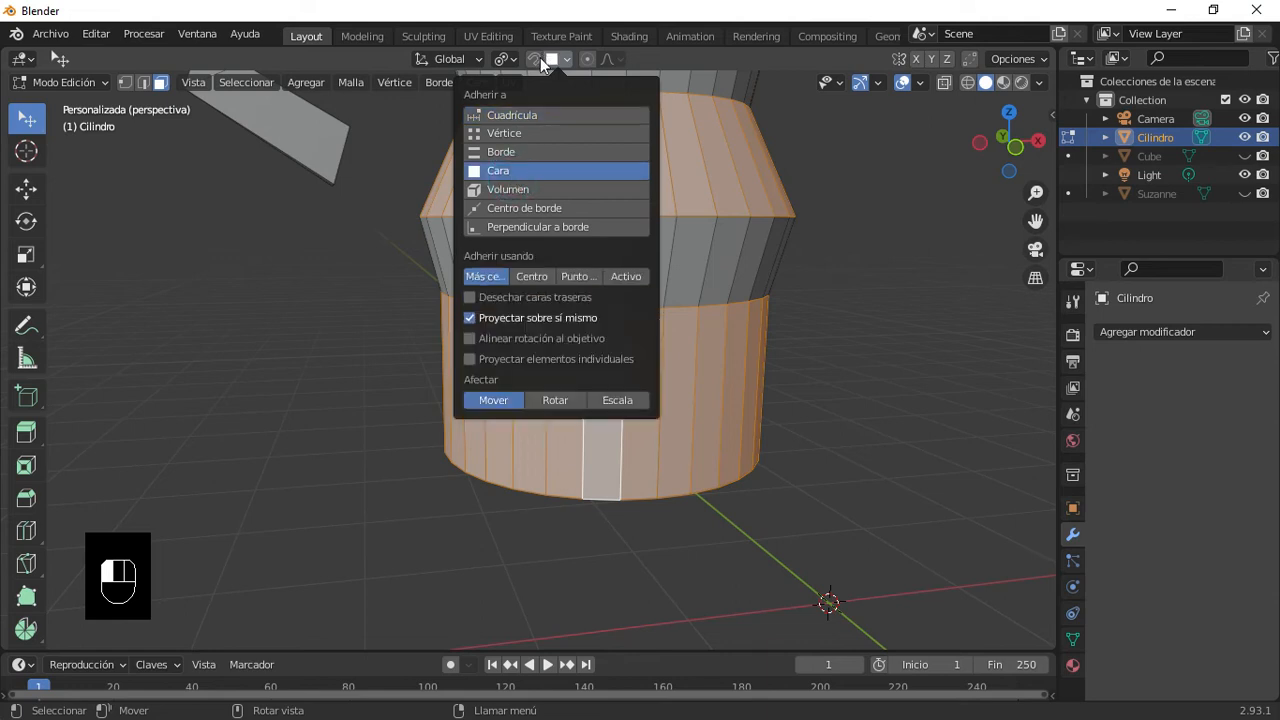
pyautogui.click(534, 59)
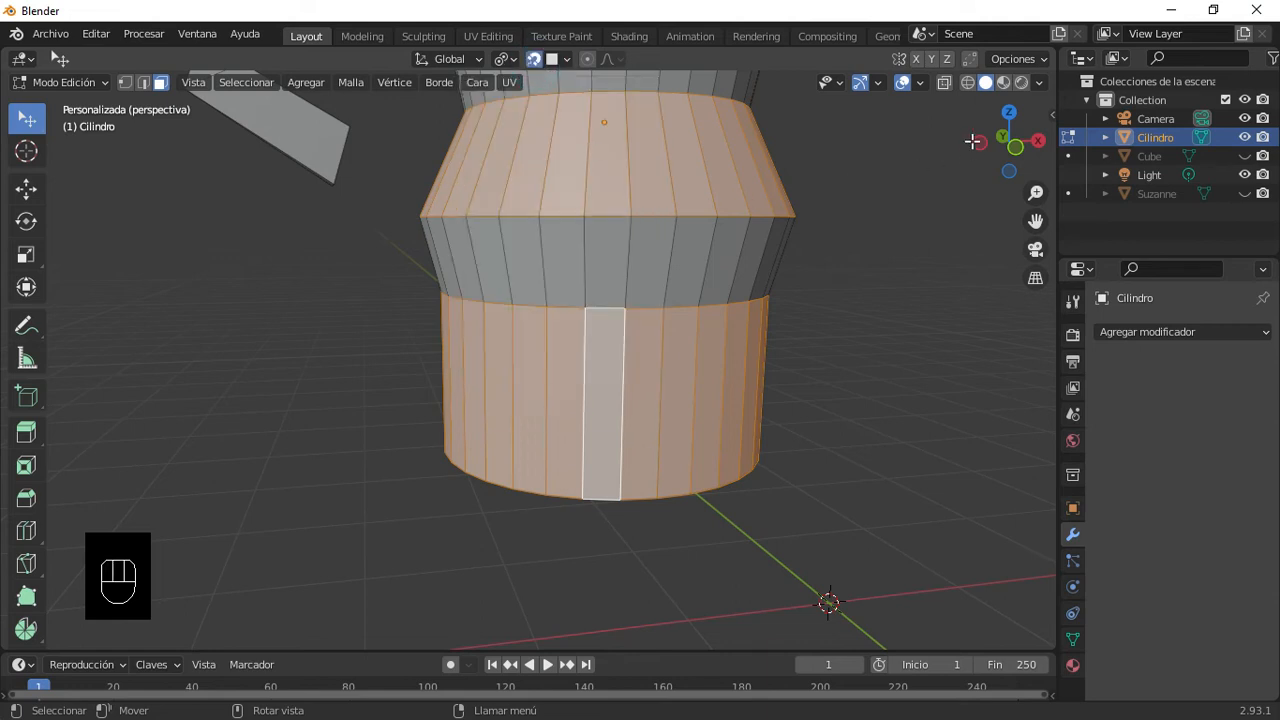
# Step: Check the mesh editing options, and try to inset the two selected face loops
pyautogui.click(1021, 61)
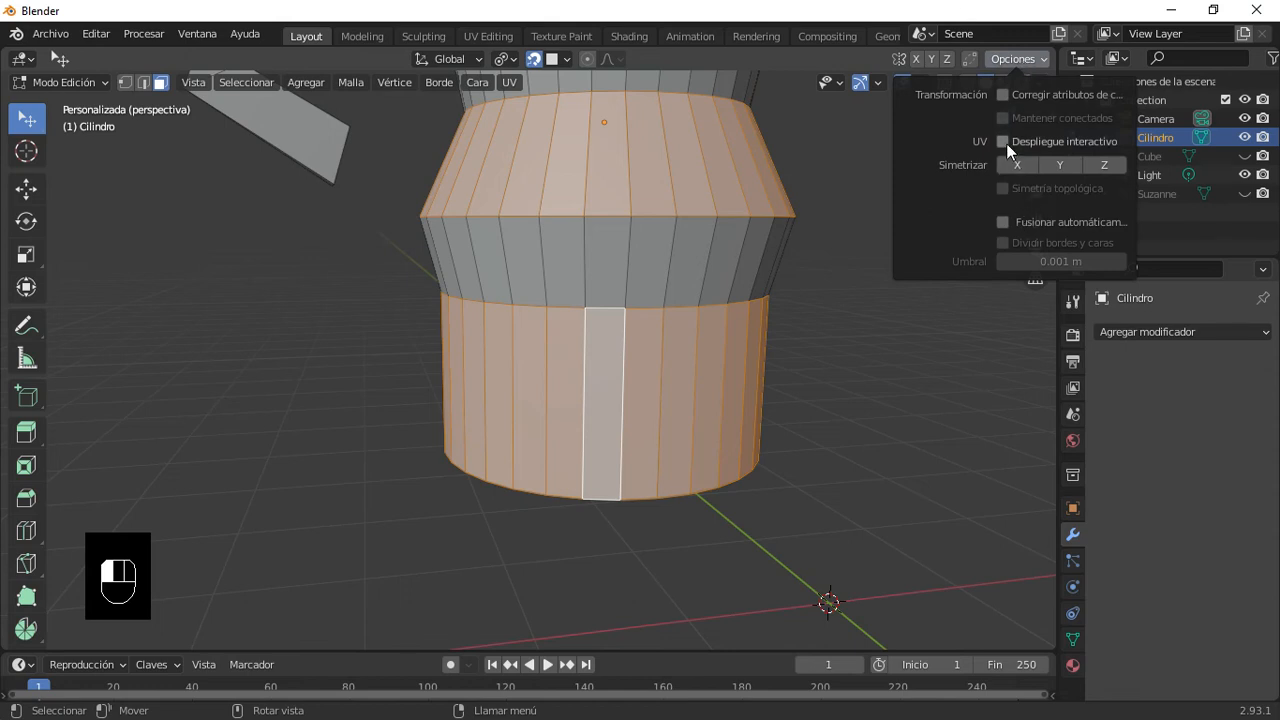
pyautogui.click(560, 326)
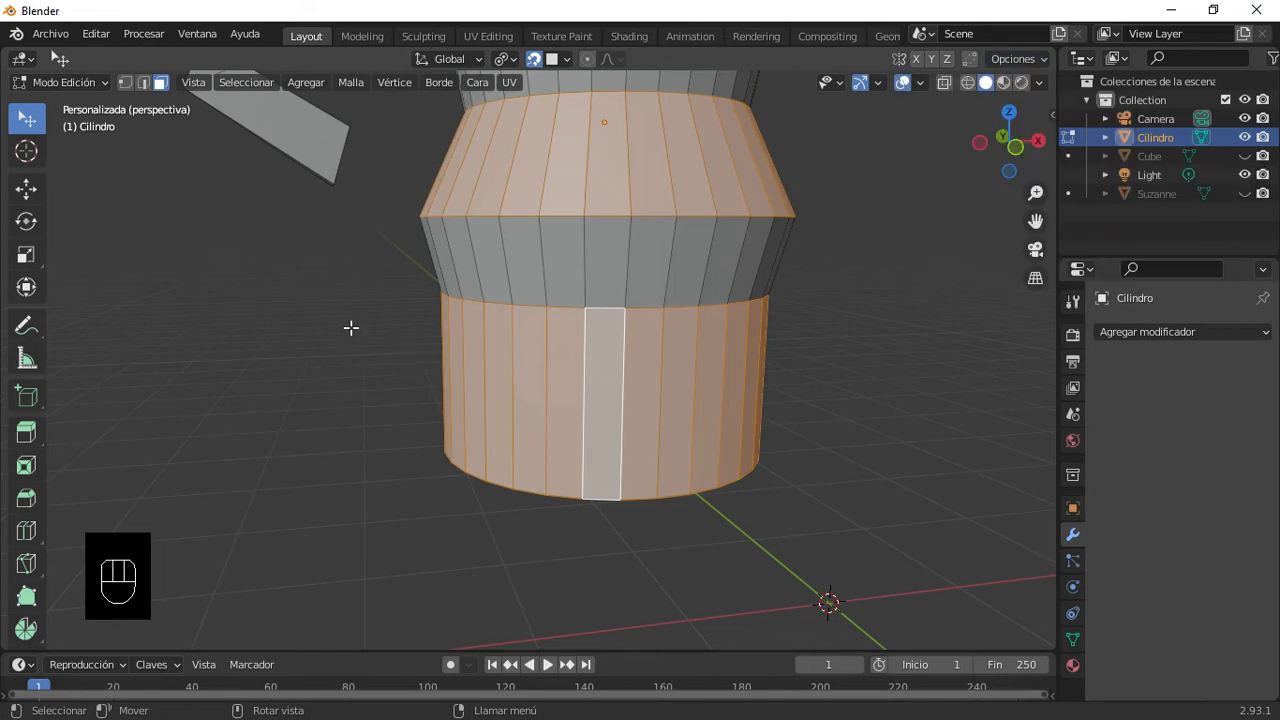
pyautogui.press('i')
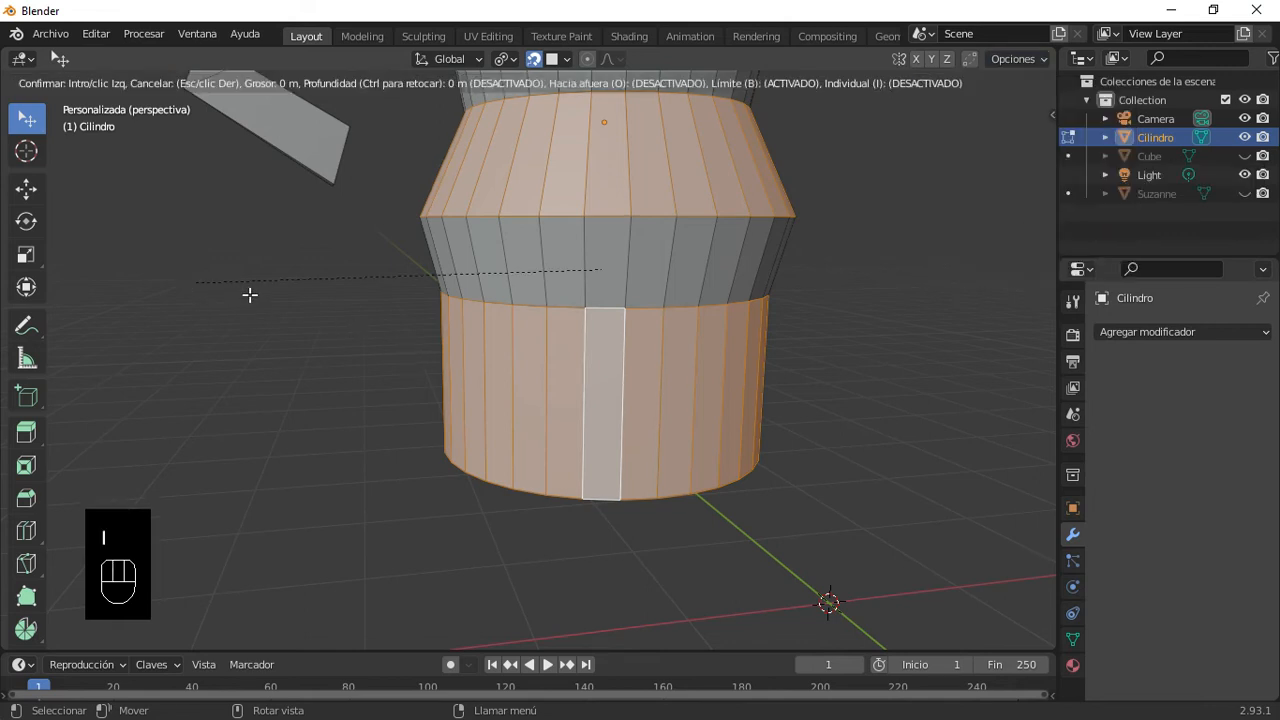
pyautogui.click(296, 294)
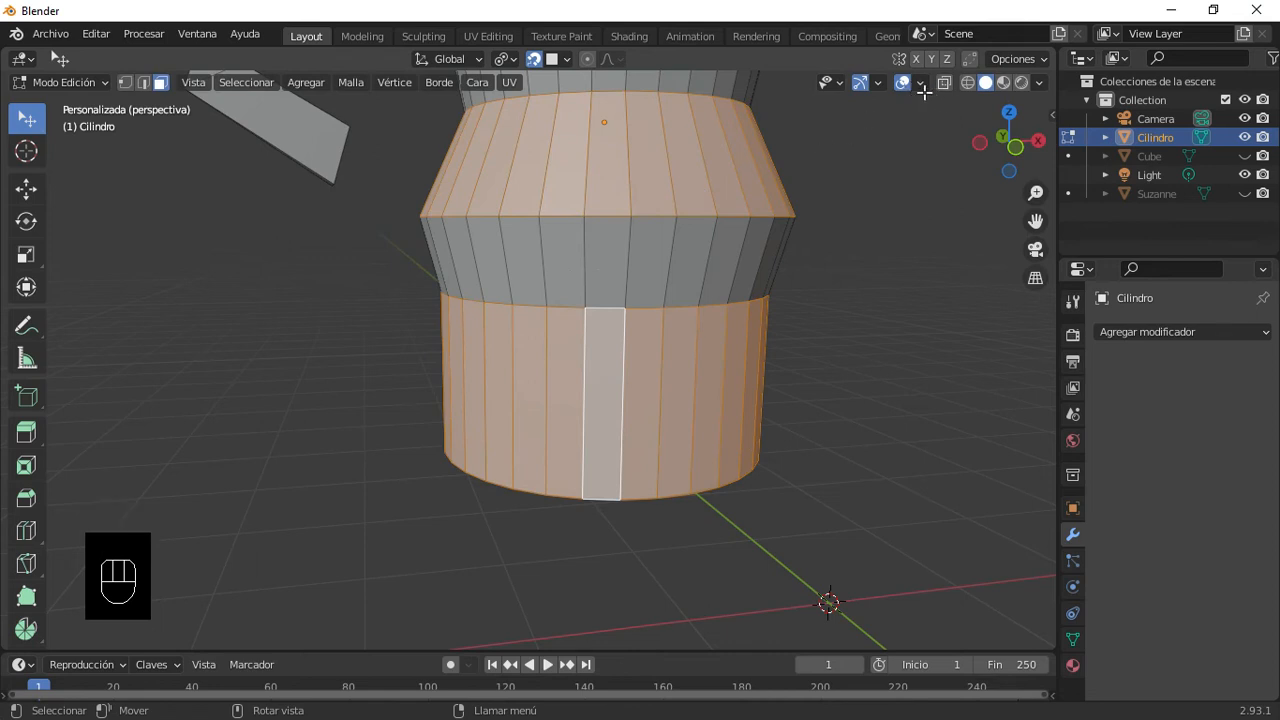
# Step: Turn on automatic merging of vertices (Fusionar automáticamente) for mesh editing
pyautogui.click(1041, 62)
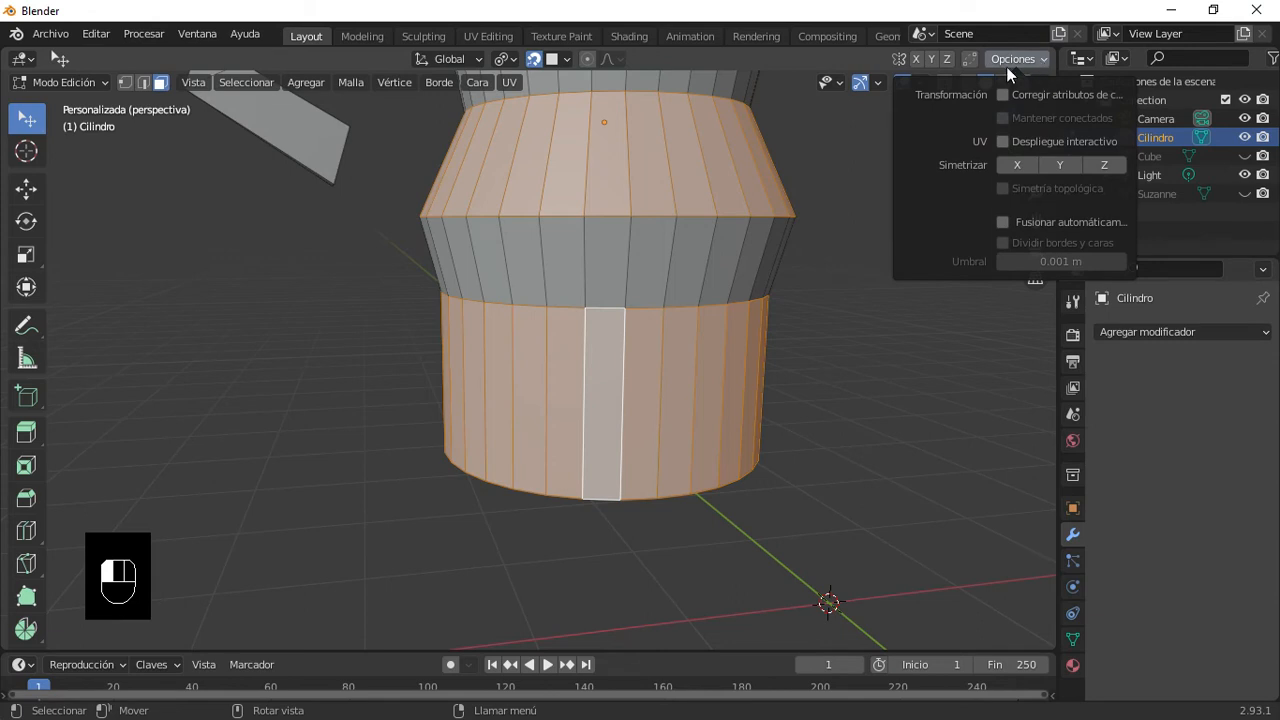
pyautogui.click(969, 62)
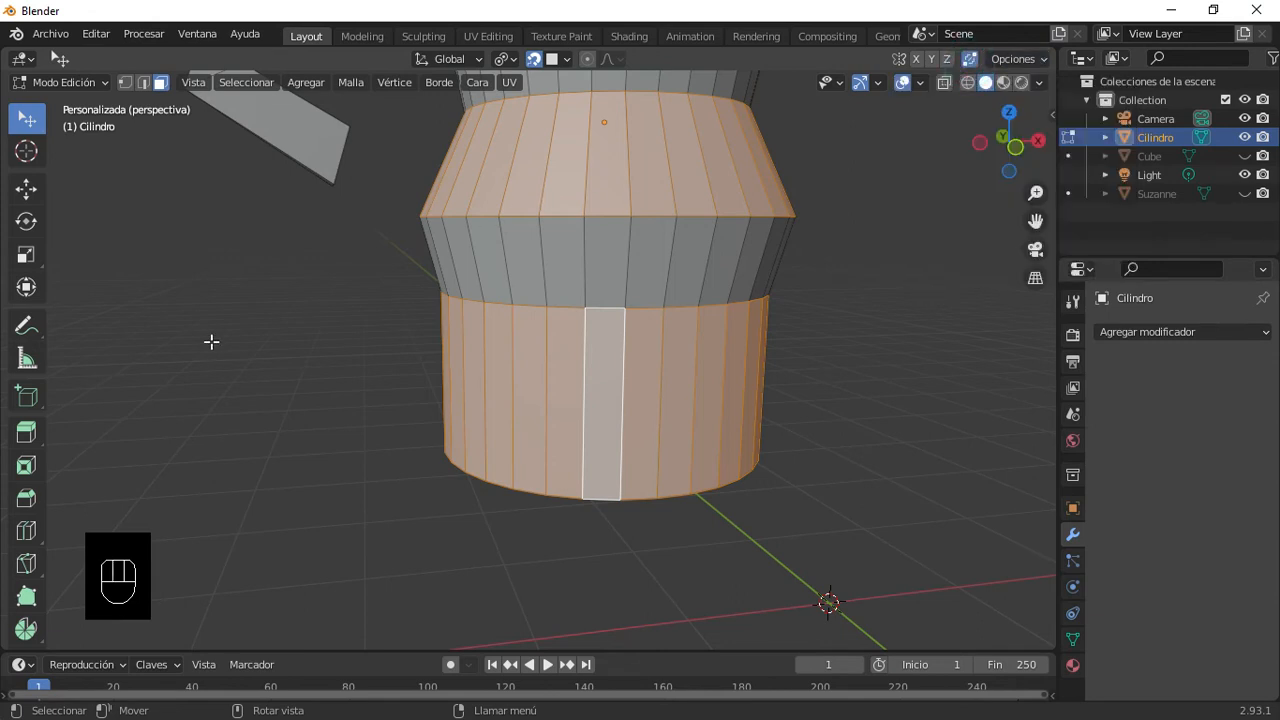
# Step: Try scaling and insetting the two selected face loops, and cancel the inset
pyautogui.press('s')
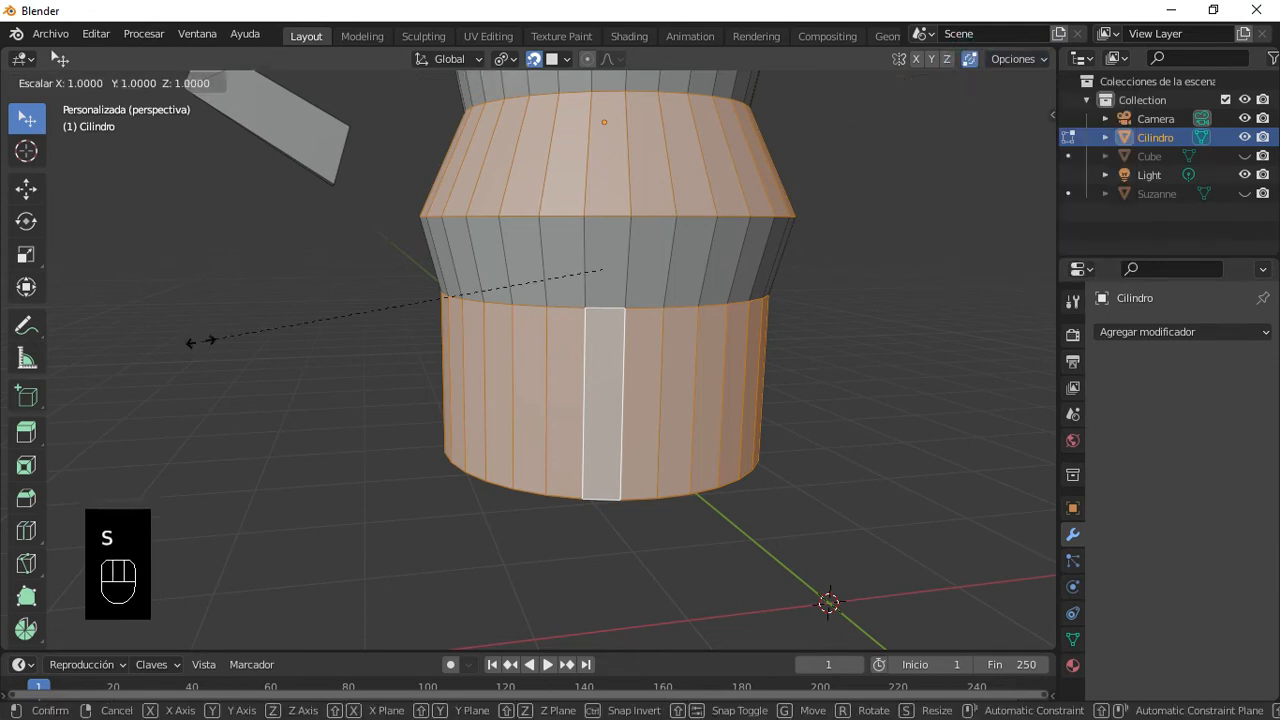
pyautogui.click(266, 322)
pyautogui.press('i')
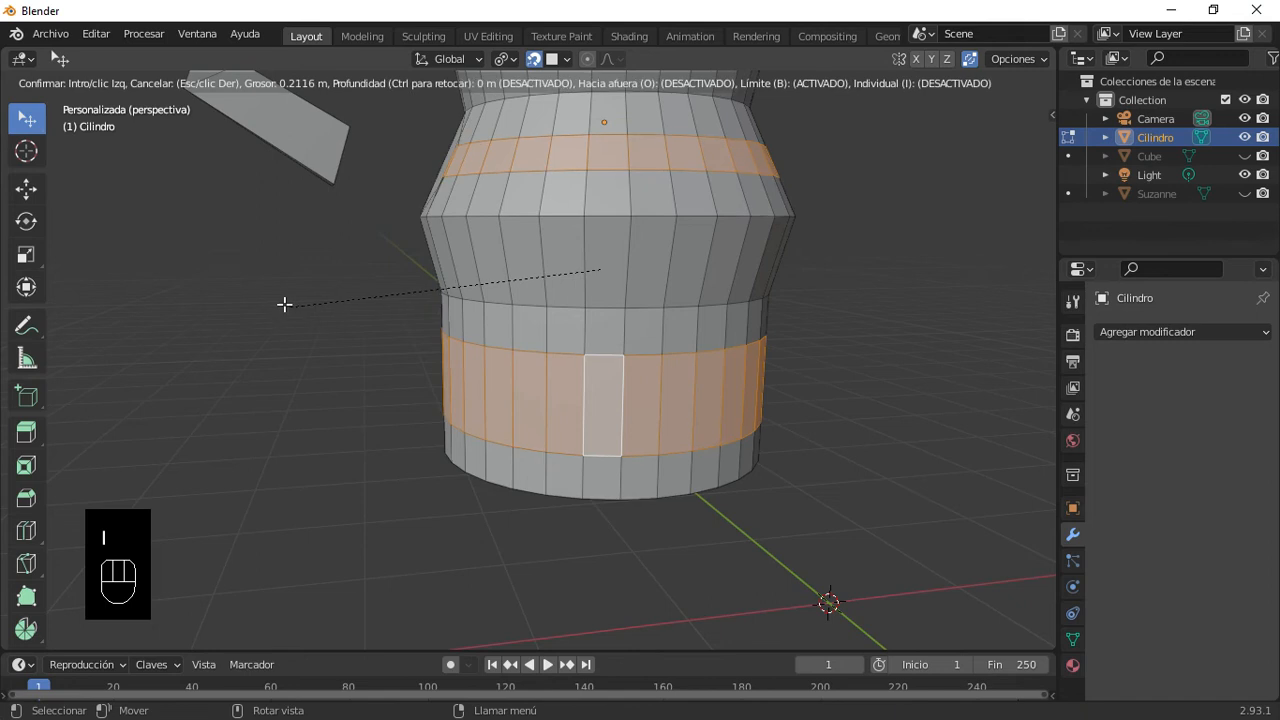
pyautogui.rightClick(284, 304)
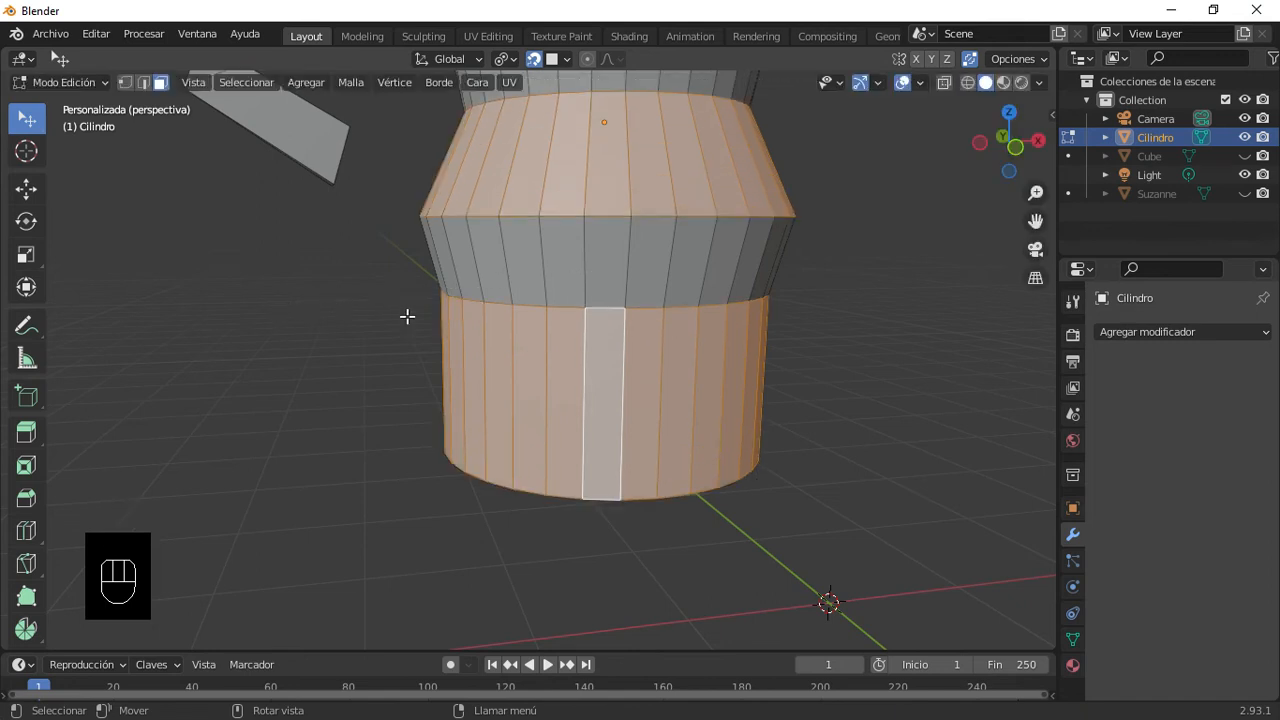
# Step: Inset a single front face of the pot's middle ring by about 0.148 m, and undo the inset
pyautogui.click(593, 285)
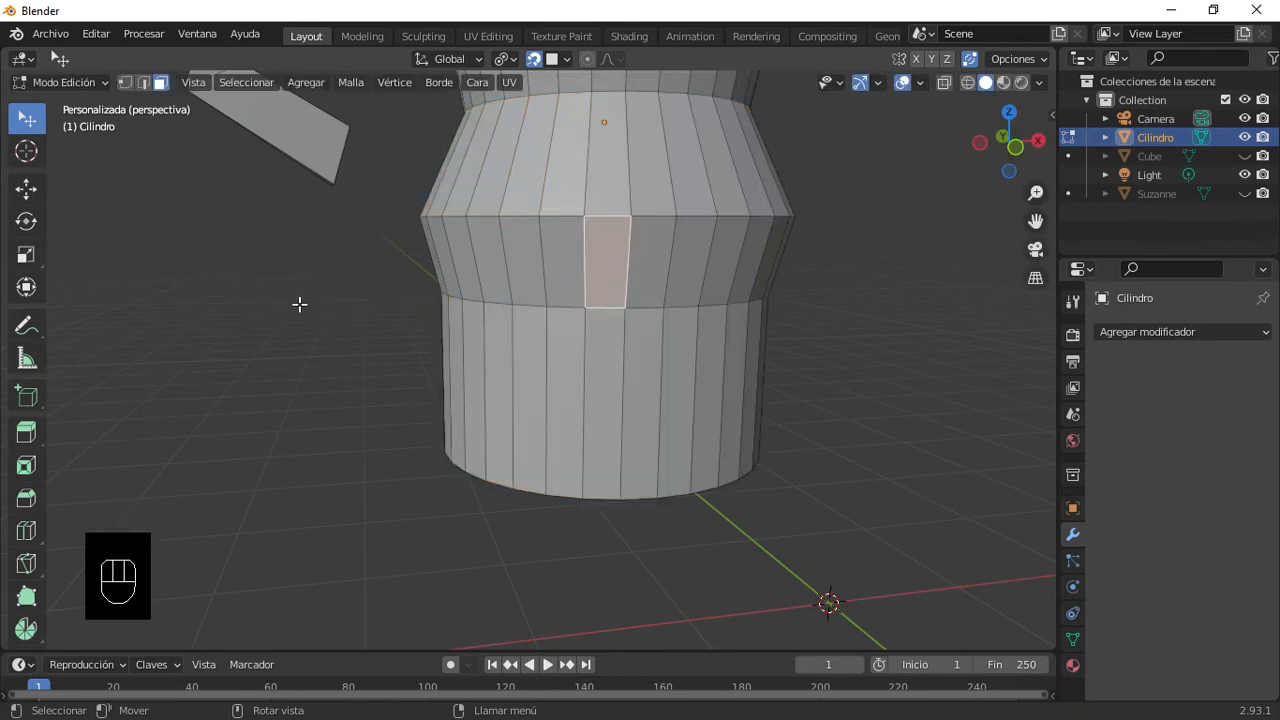
pyautogui.press('i')
pyautogui.click(333, 302)
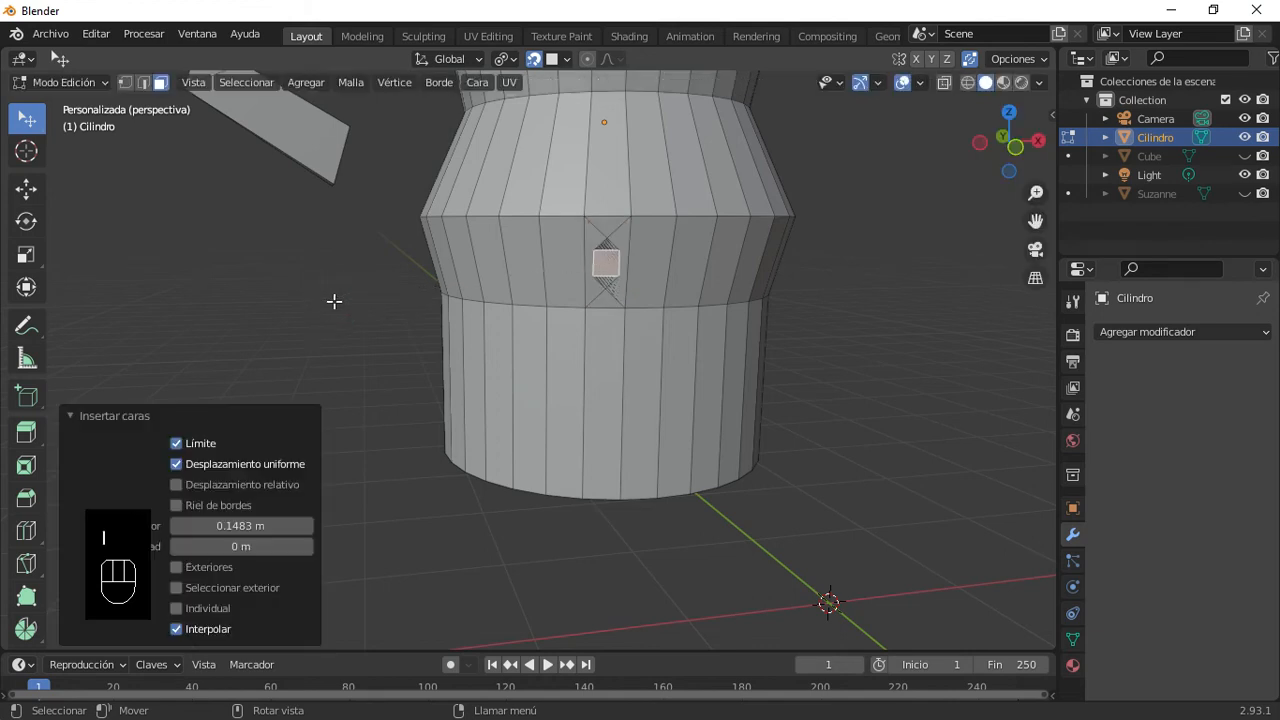
pyautogui.hotkey('ctrl', 'z')
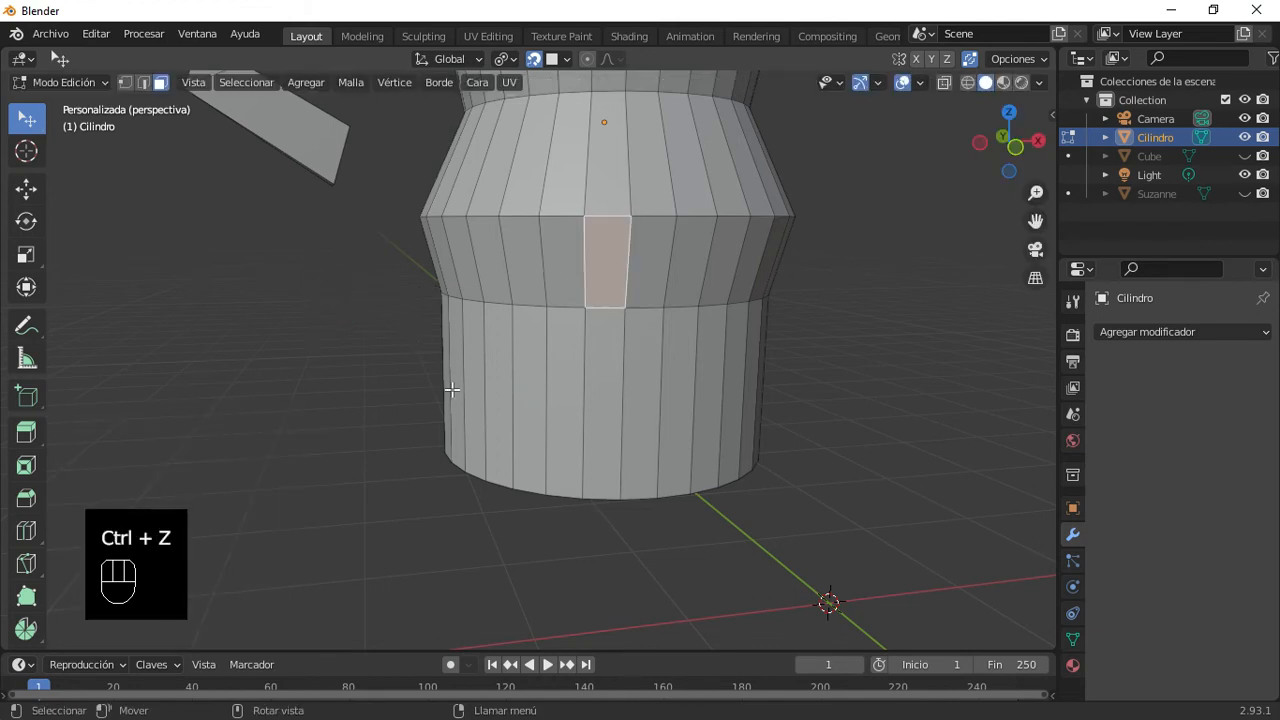
# Step: Select two separate faces on the base ring and two on the sloped ring, and inset them by about 0.057 m
pyautogui.click(455, 389)
pyautogui.keyDown('shift'); pyautogui.click(638, 405); pyautogui.keyUp('shift')
pyautogui.keyDown('shift'); pyautogui.click(638, 180); pyautogui.keyUp('shift')
pyautogui.keyDown('shift'); pyautogui.click(538, 175); pyautogui.keyUp('shift')
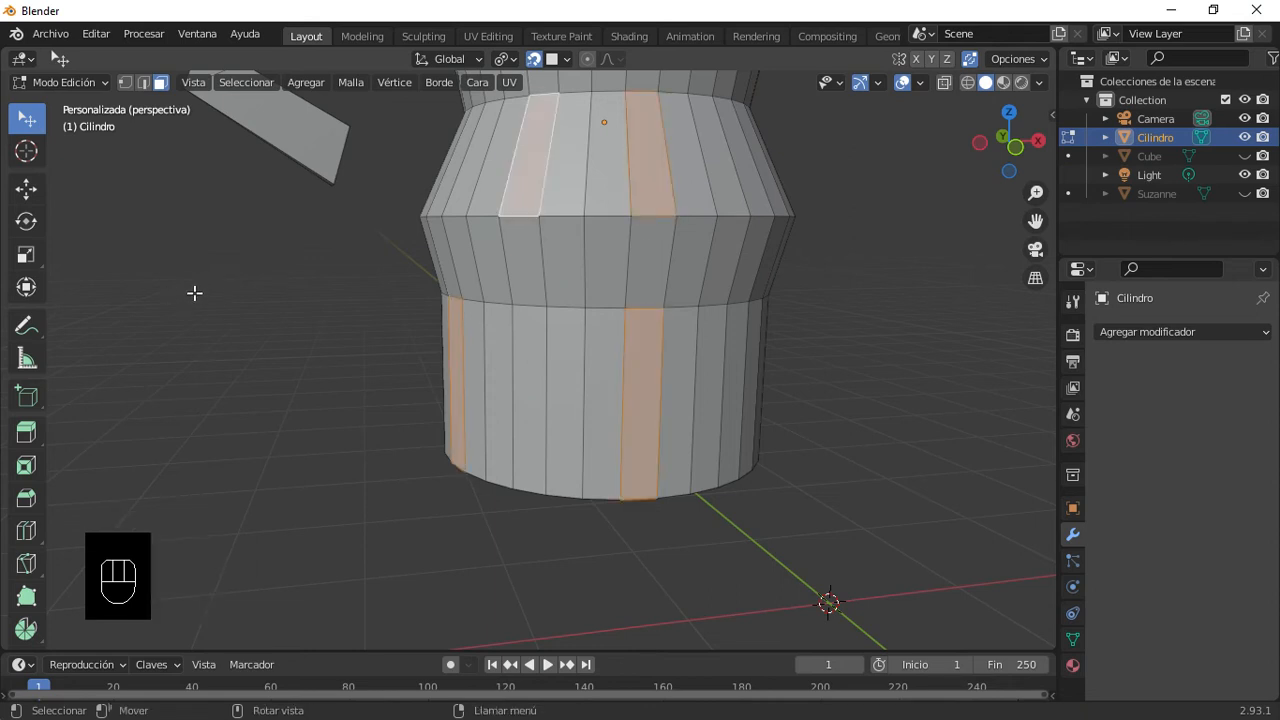
pyautogui.press('i')
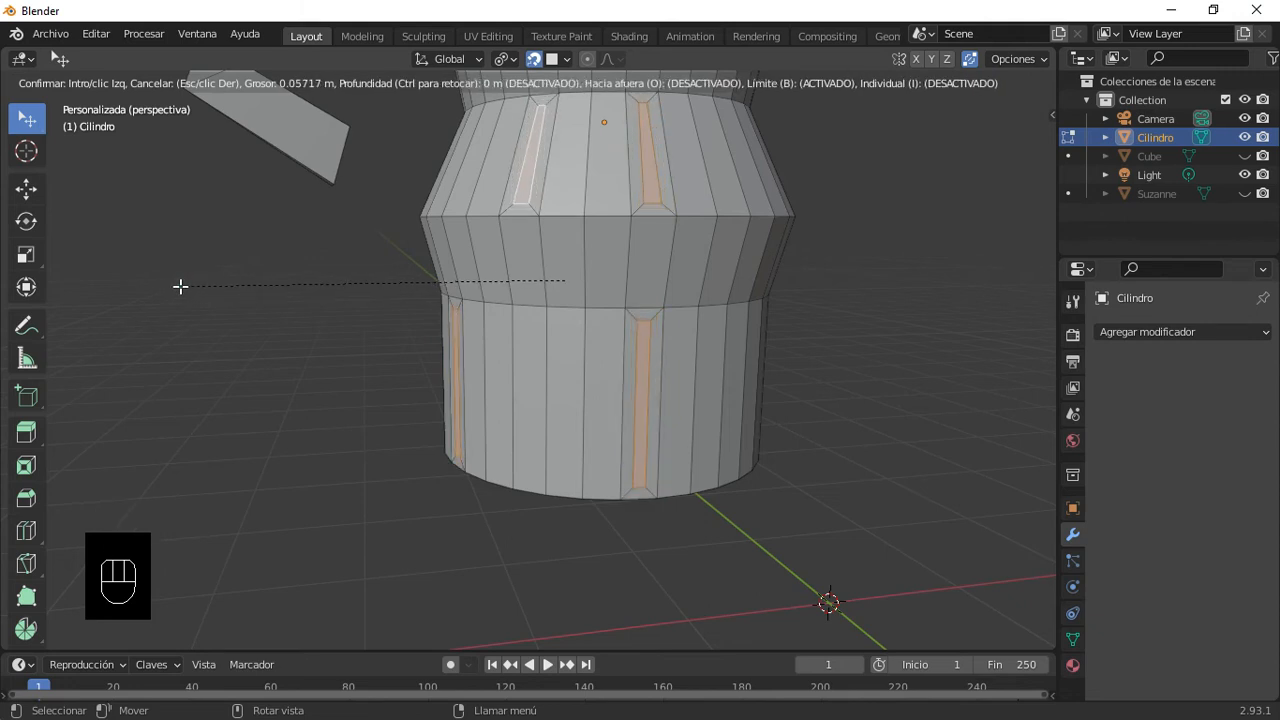
pyautogui.click(338, 349)
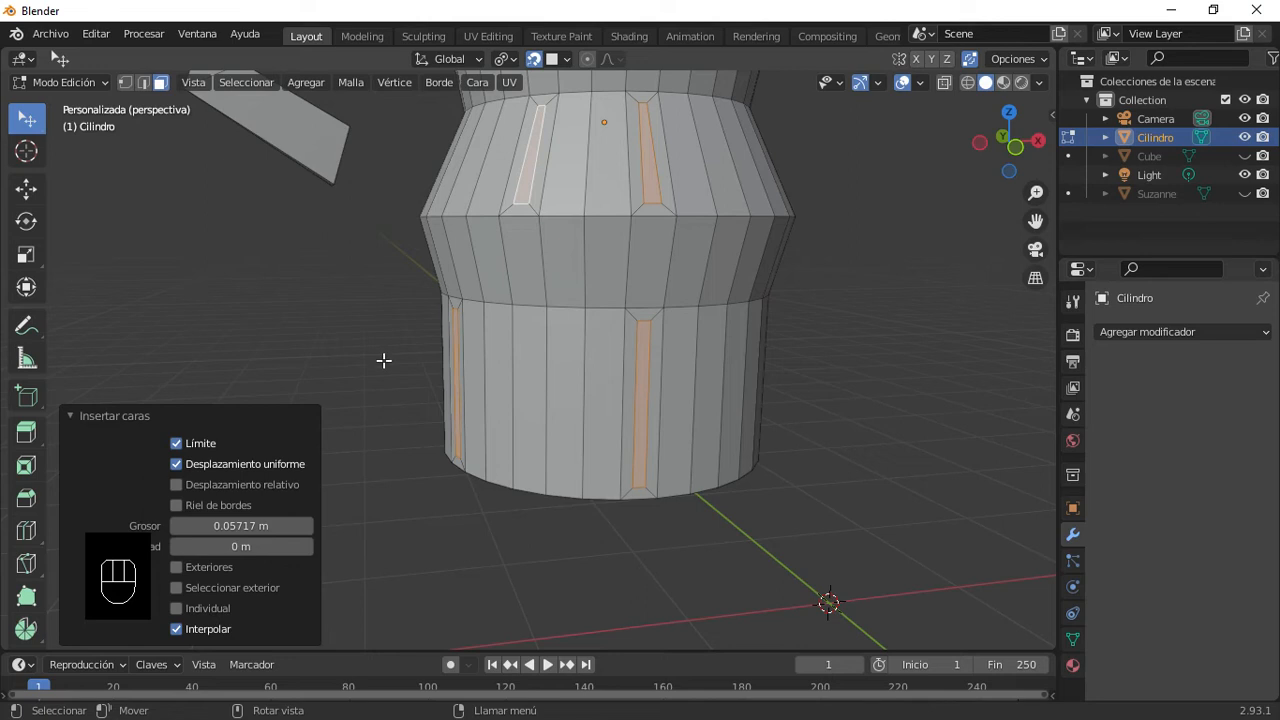
# Step: Undo the inset of the four separate faces on the base and sloped rings
pyautogui.click(587, 371)
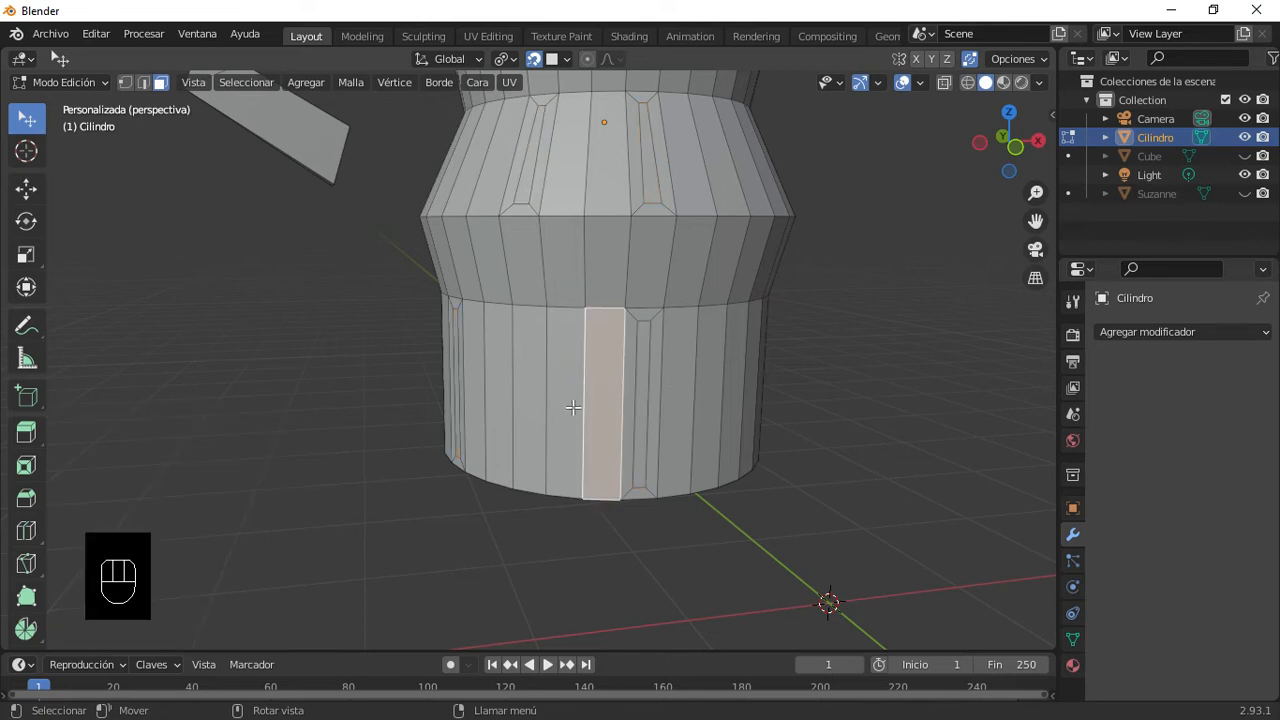
pyautogui.scroll(-4, 573, 408)
pyautogui.scroll(3, 575, 418)
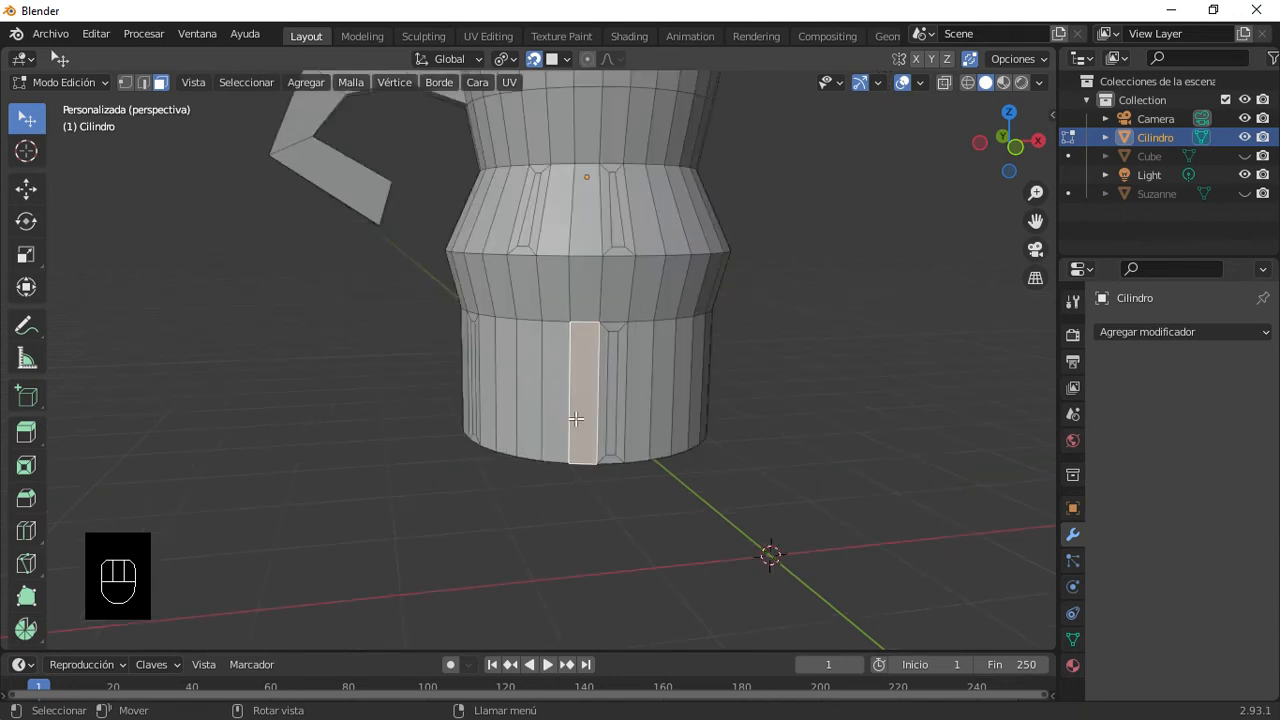
pyautogui.hotkey('ctrl', 'z')
pyautogui.hotkey('ctrl', 'z')
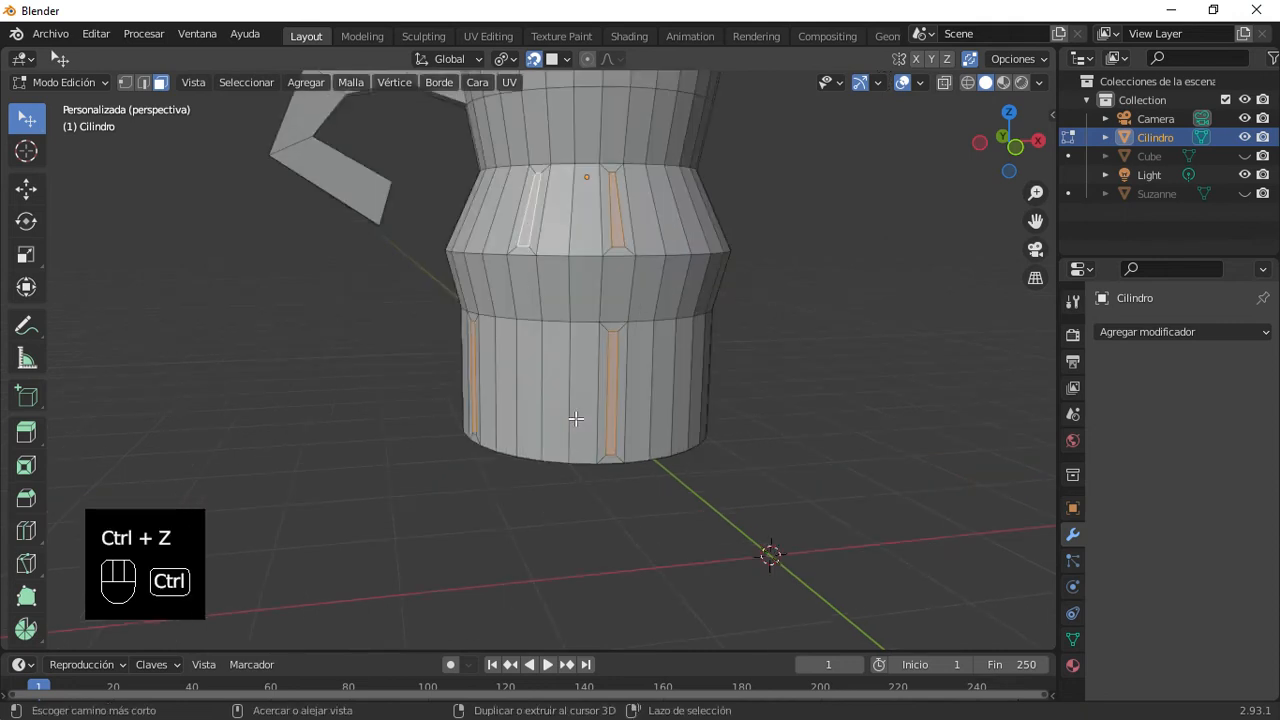
pyautogui.hotkey('ctrl', 'z')
# Step: Select the face loops of the pot's straight base ring and sloped ring, and inset them by about 0.22 m
pyautogui.click(567, 404)
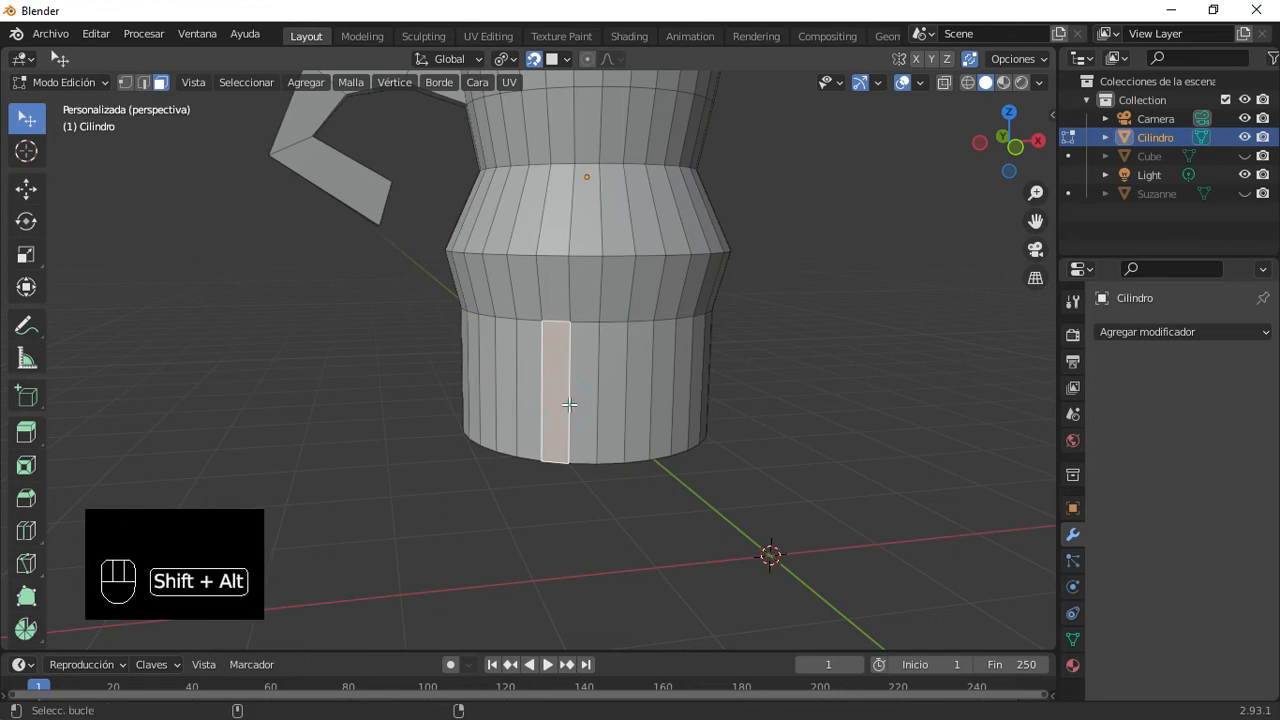
pyautogui.keyDown('alt'); pyautogui.keyDown('shift'); pyautogui.click(568, 404); pyautogui.keyUp('shift'); pyautogui.keyUp('alt')
pyautogui.keyDown('alt'); pyautogui.keyDown('shift'); pyautogui.click(566, 363); pyautogui.keyUp('shift'); pyautogui.keyUp('alt')
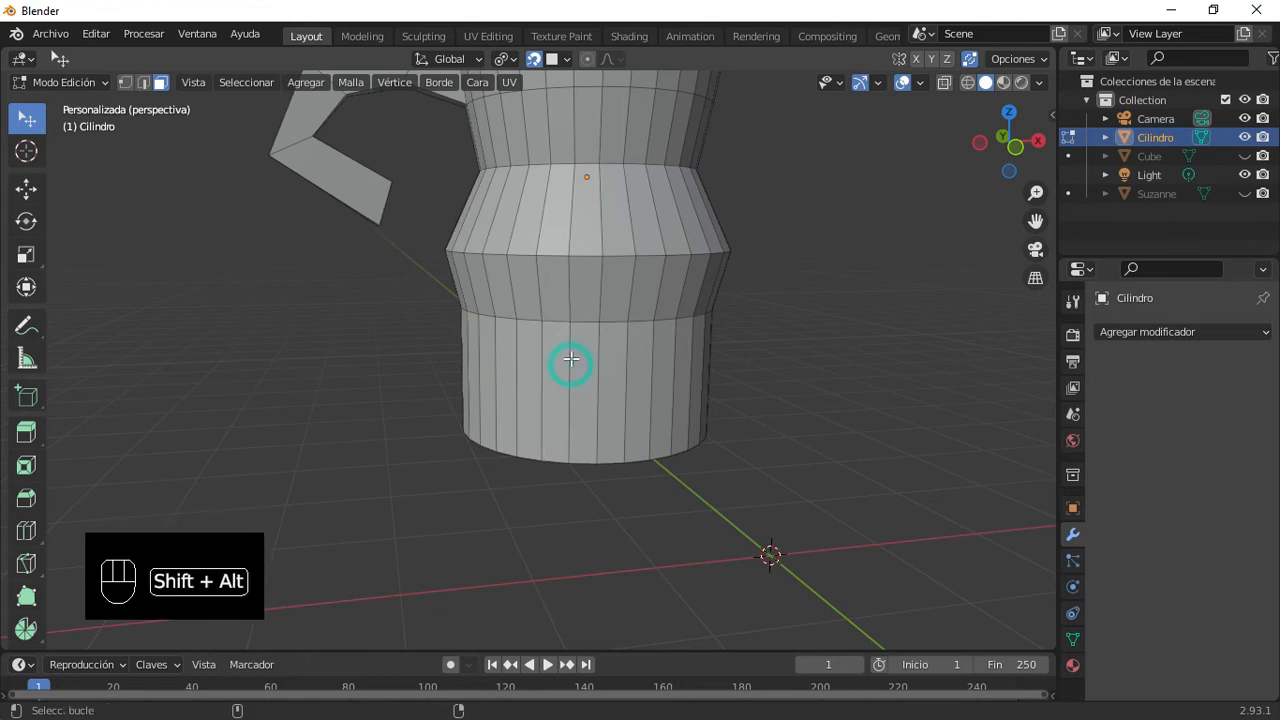
pyautogui.keyDown('alt'); pyautogui.keyDown('shift'); pyautogui.click(569, 224); pyautogui.keyUp('shift'); pyautogui.keyUp('alt')
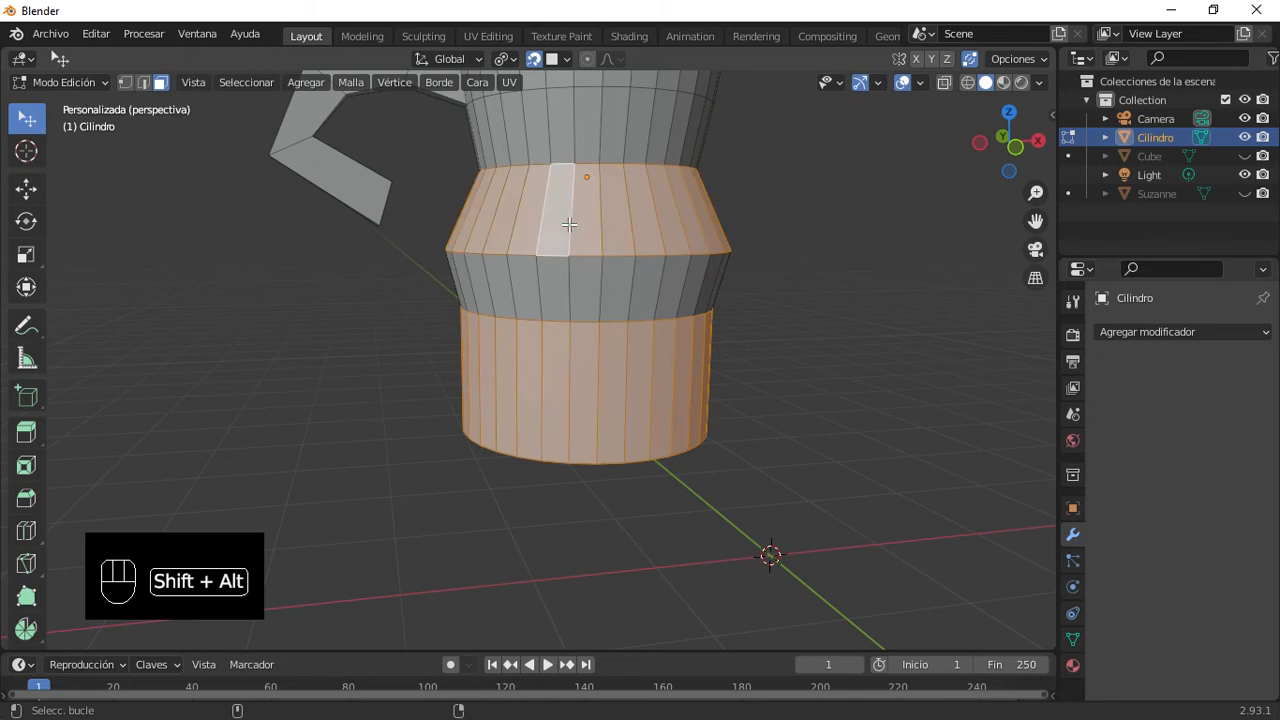
pyautogui.press('i')
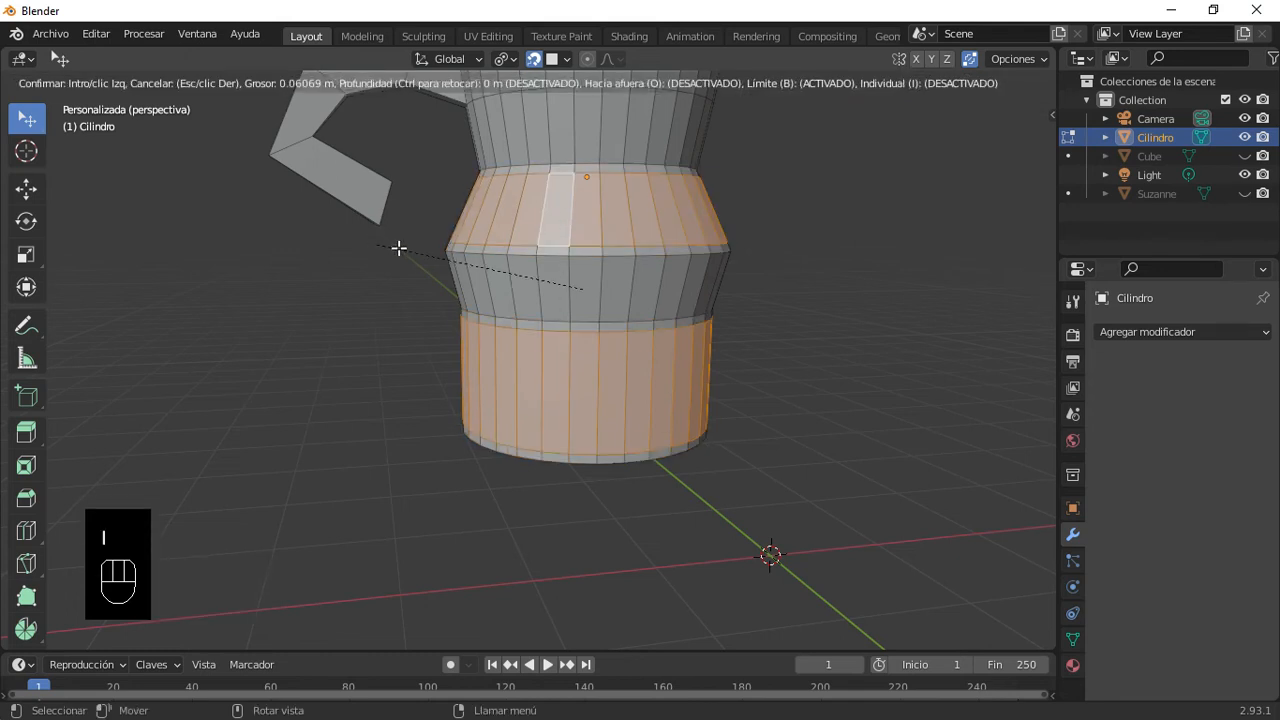
pyautogui.click(398, 248)
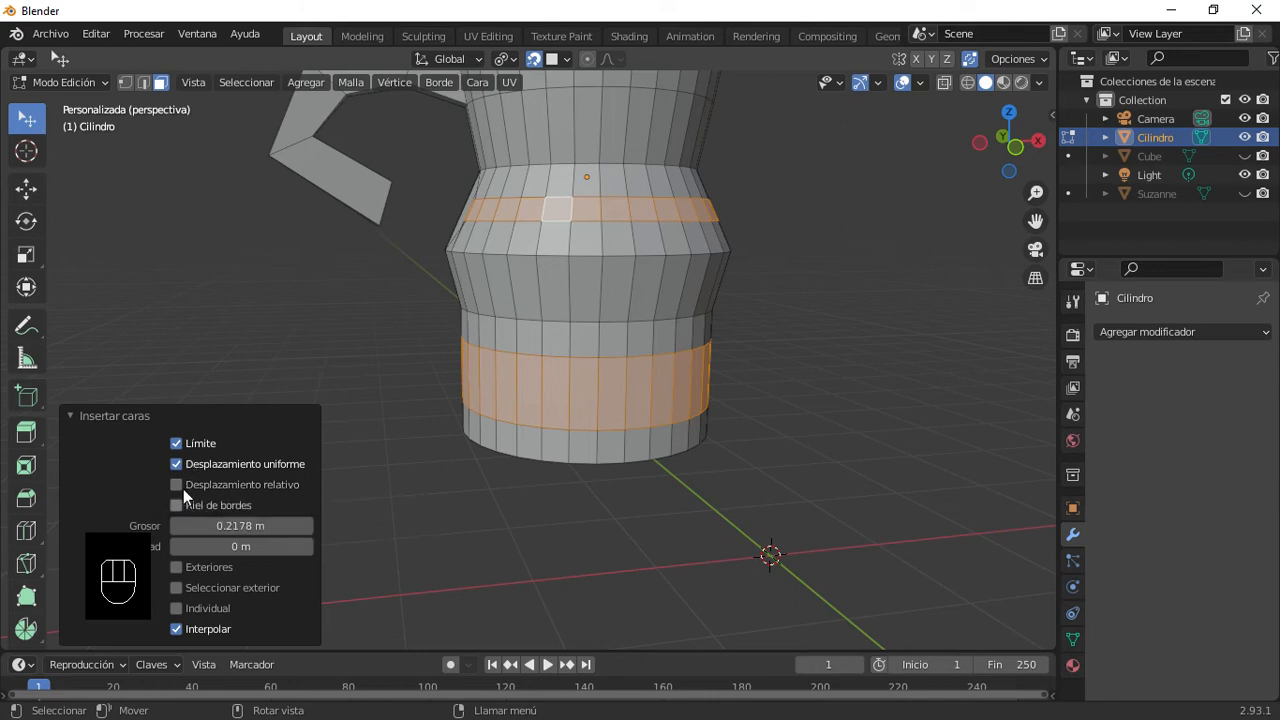
# Step: For the inset, disable Límite and Desplazamiento uniforme, and enable Desplazamiento relativo, Riel de bordes, Exteriores, Seleccionar exterior and Individual
pyautogui.click(178, 484)
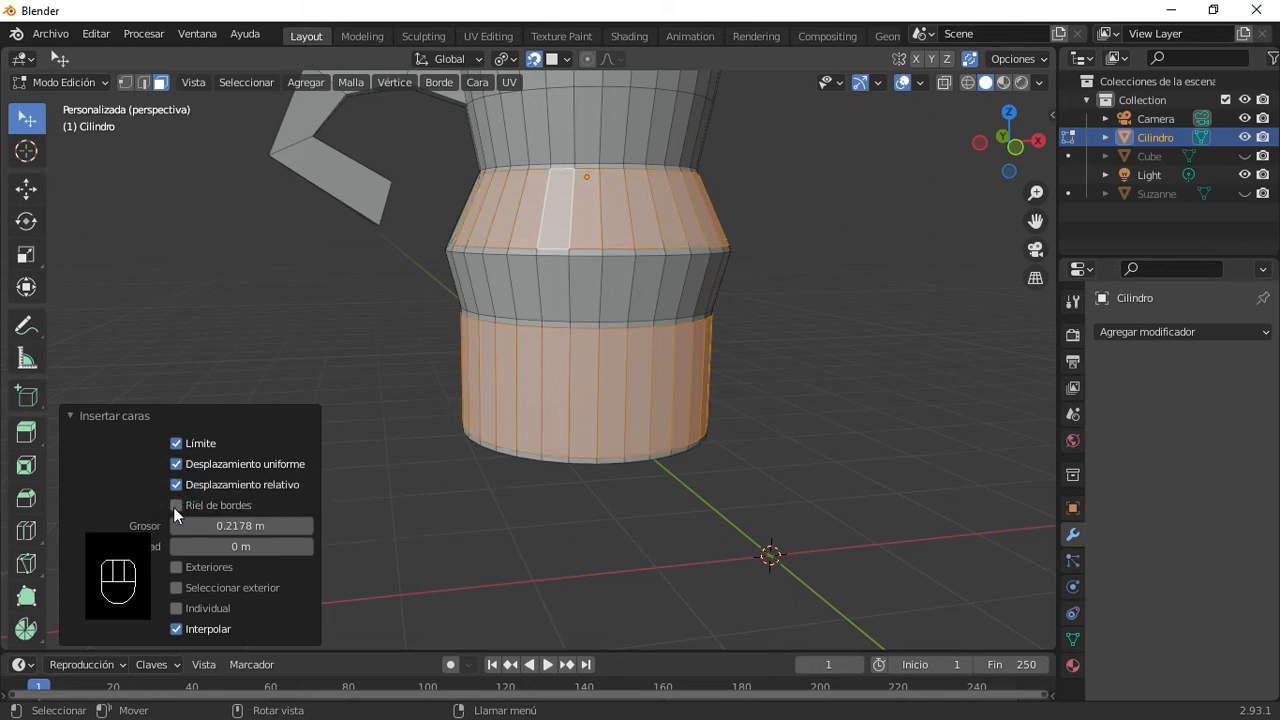
pyautogui.click(176, 443)
pyautogui.click(177, 464)
pyautogui.click(179, 505)
pyautogui.click(177, 566)
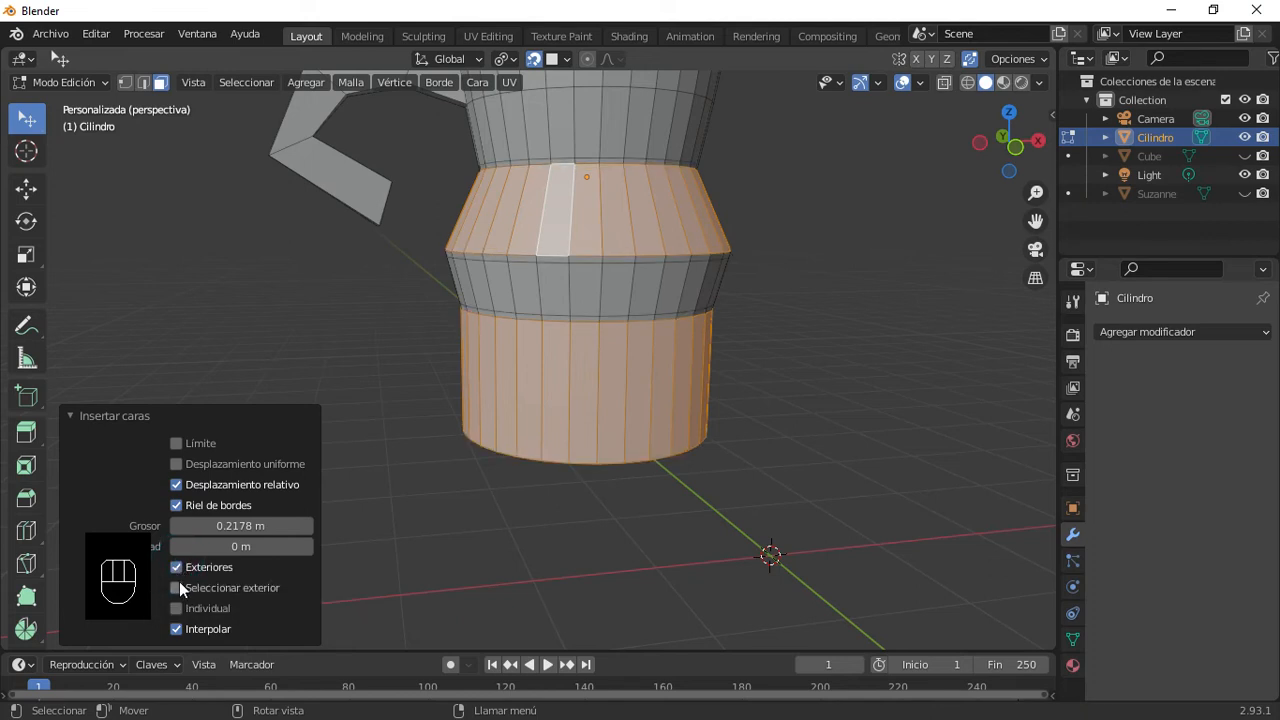
pyautogui.click(177, 587)
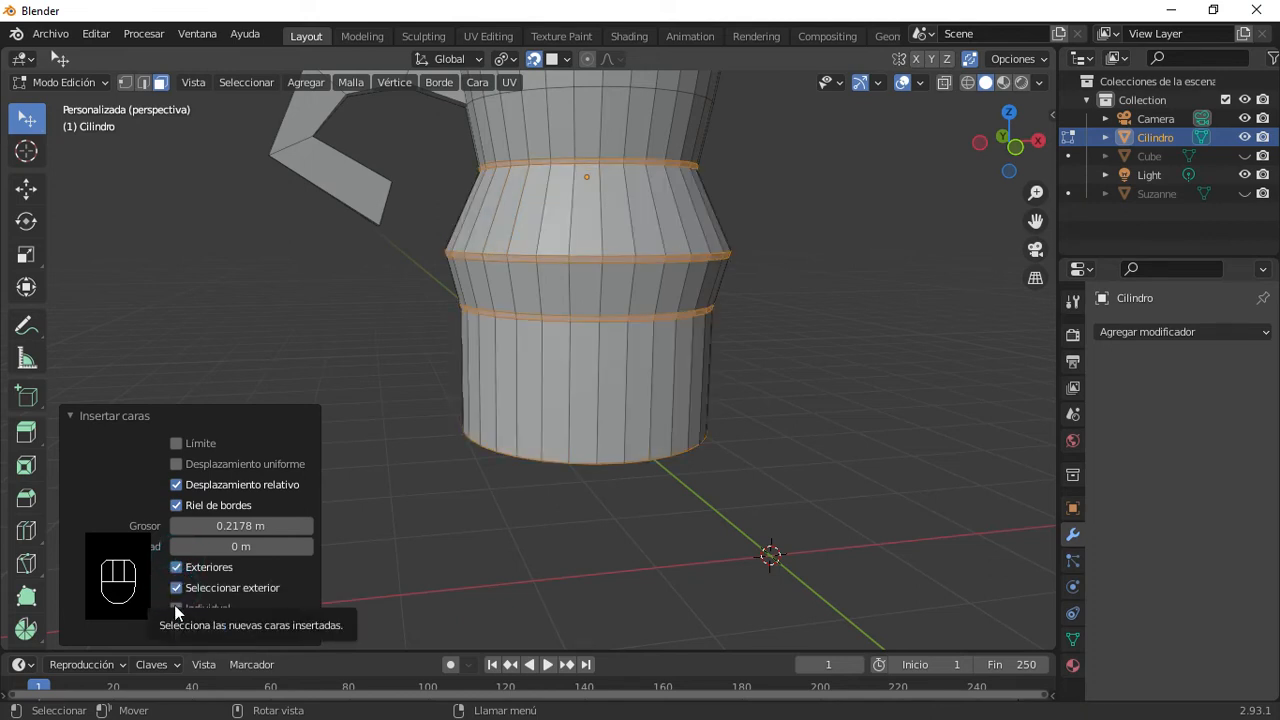
pyautogui.click(176, 608)
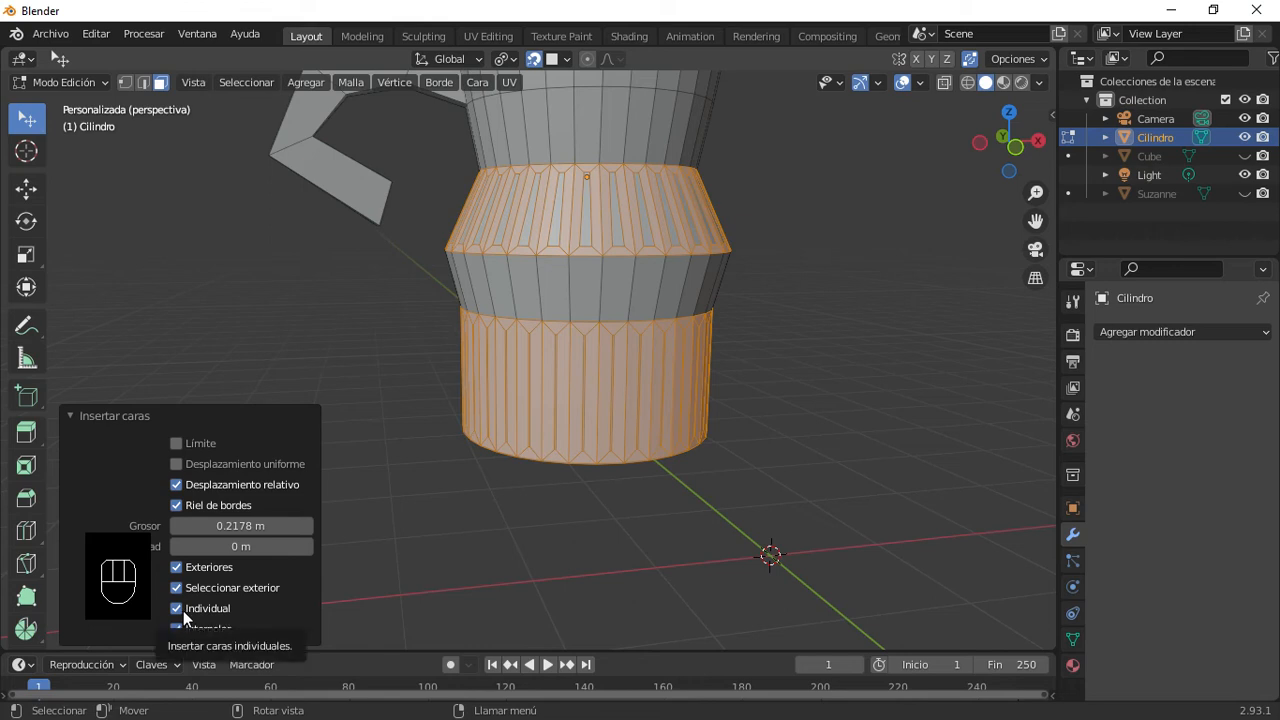
# Step: Deselect everything to examine the individual insets on the pot, and undo the deselection and the inset
pyautogui.click(403, 326)
pyautogui.scroll(-2, 527, 290)
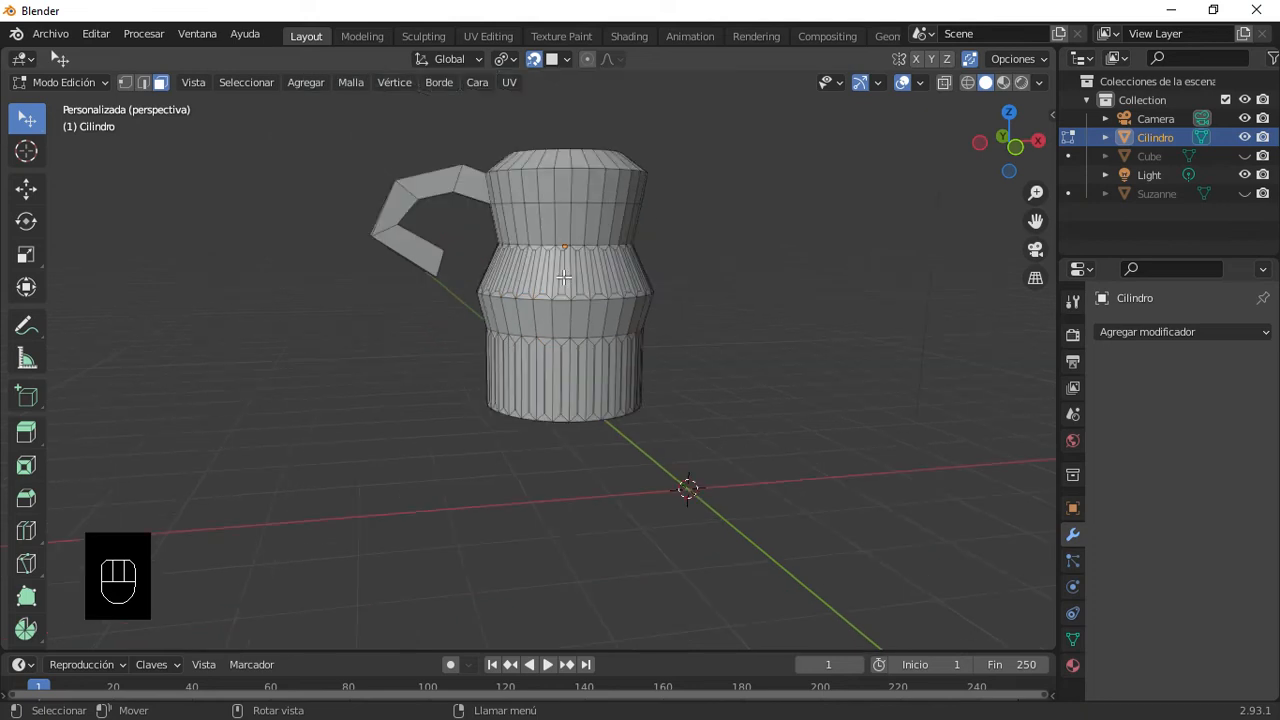
pyautogui.scroll(5, 568, 301)
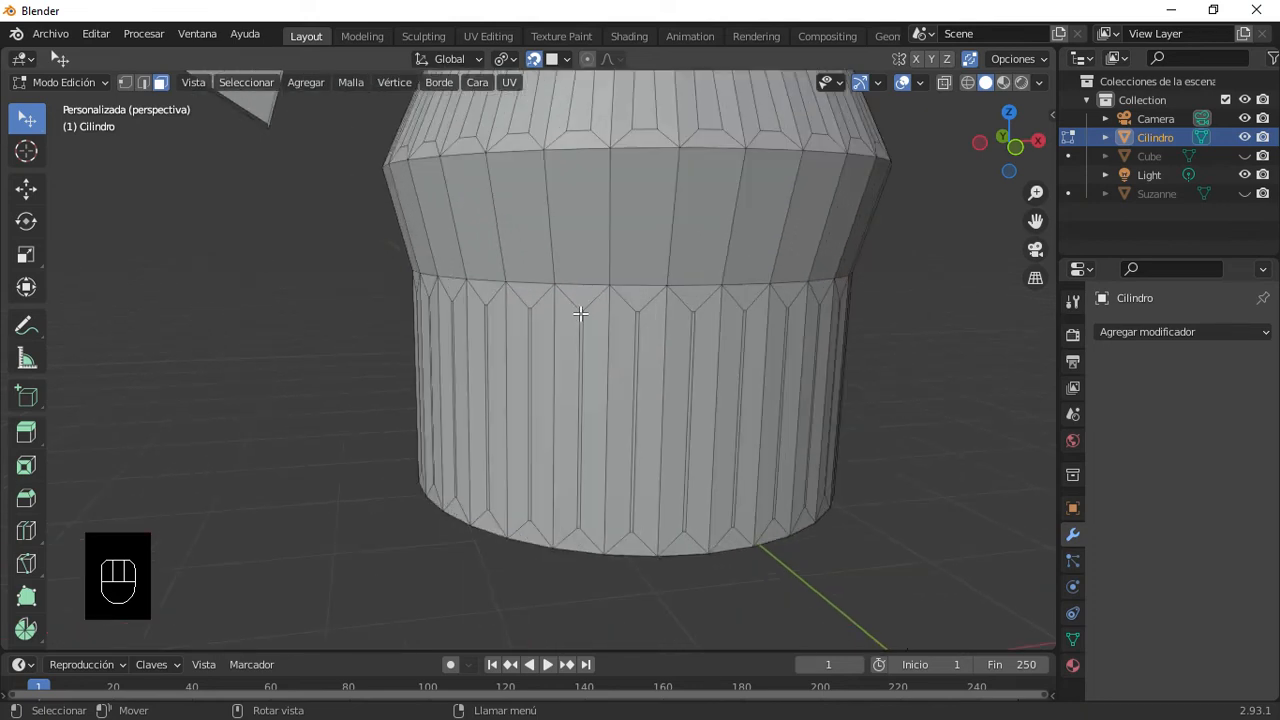
pyautogui.hotkey('ctrl', 'z')
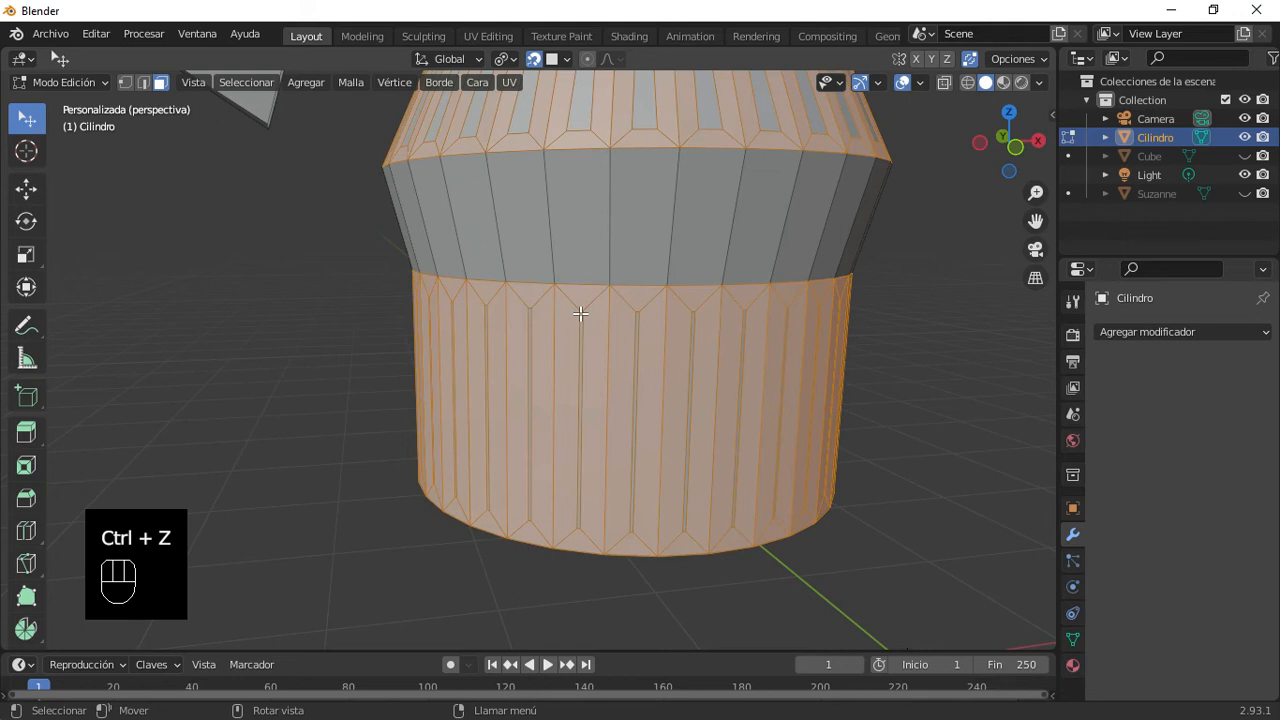
pyautogui.hotkey('ctrl', 'z')
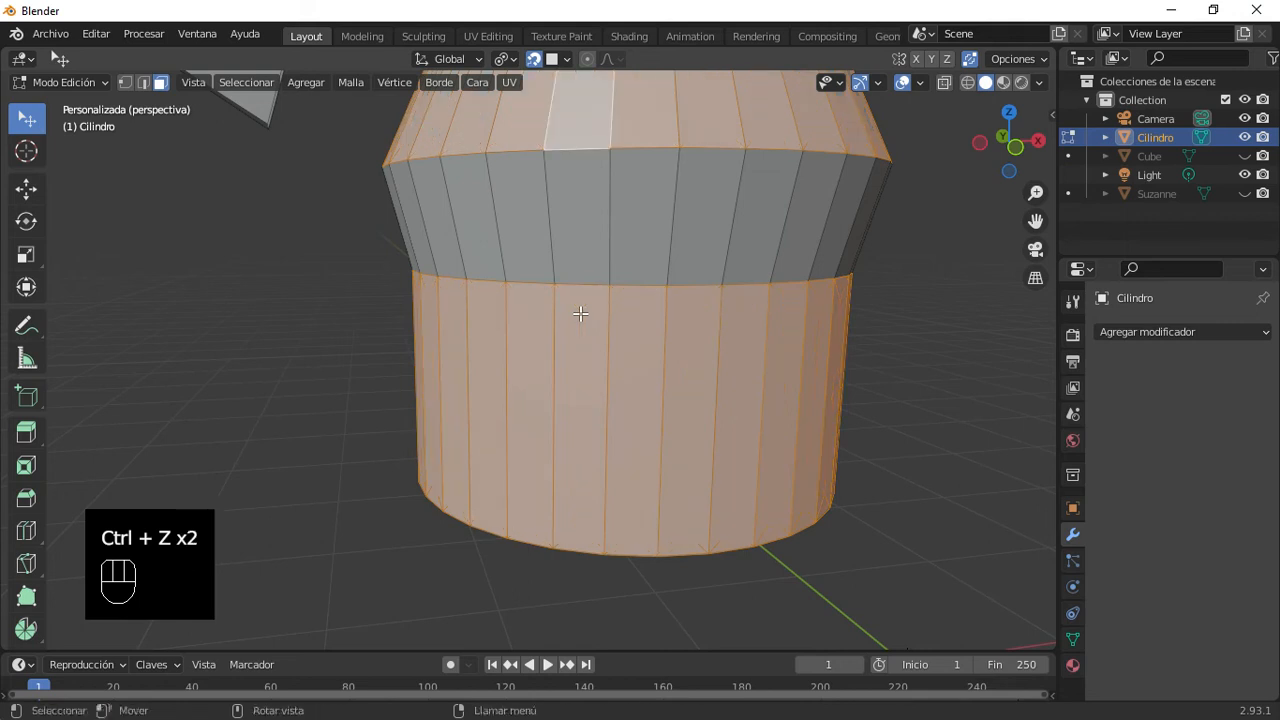
# Step: Inset both selected ring face loops by about 0.16 m, and disable Exteriores, Riel de bordes and Desplazamiento relativo
pyautogui.press('i')
pyautogui.click(273, 278)
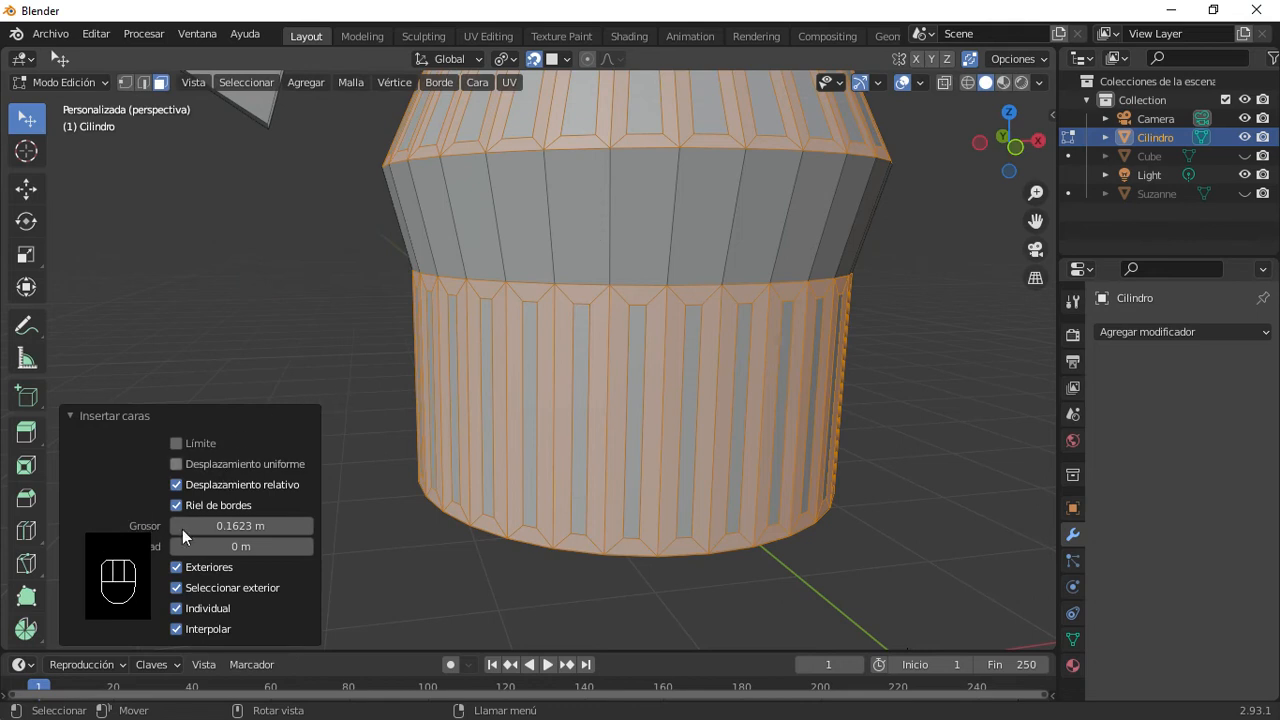
pyautogui.click(177, 628)
pyautogui.click(177, 567)
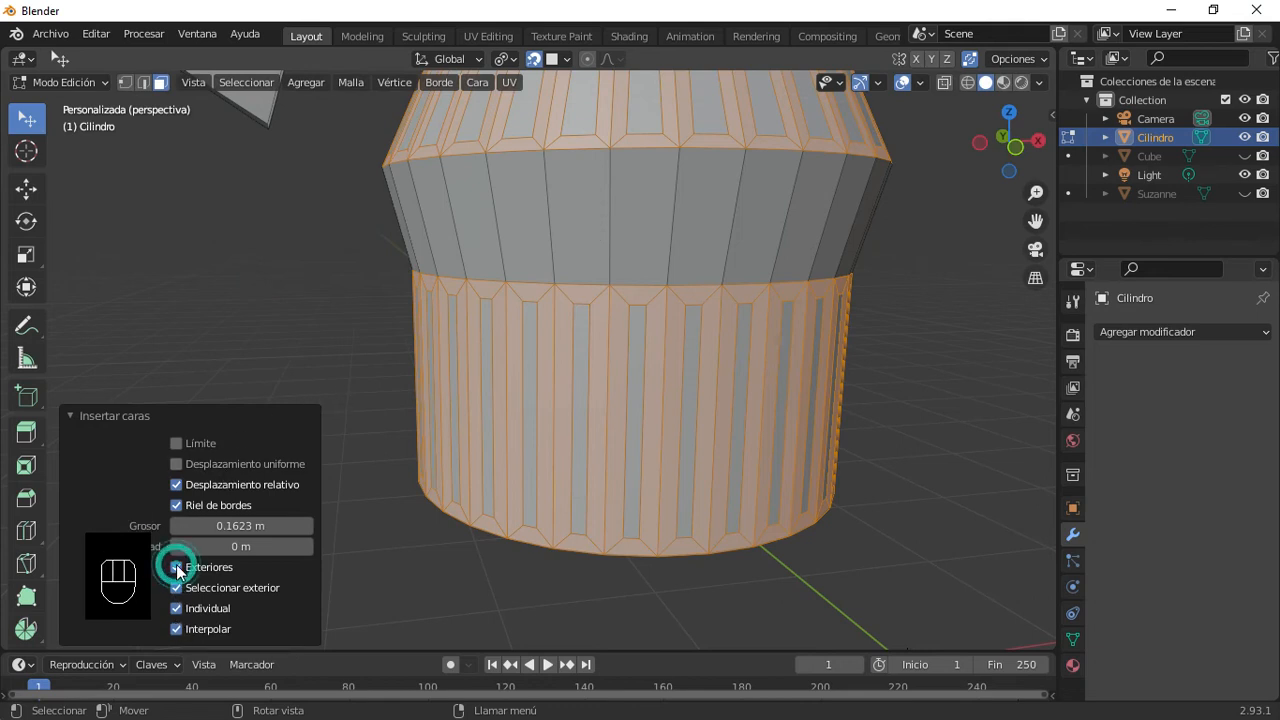
pyautogui.click(177, 505)
pyautogui.click(176, 484)
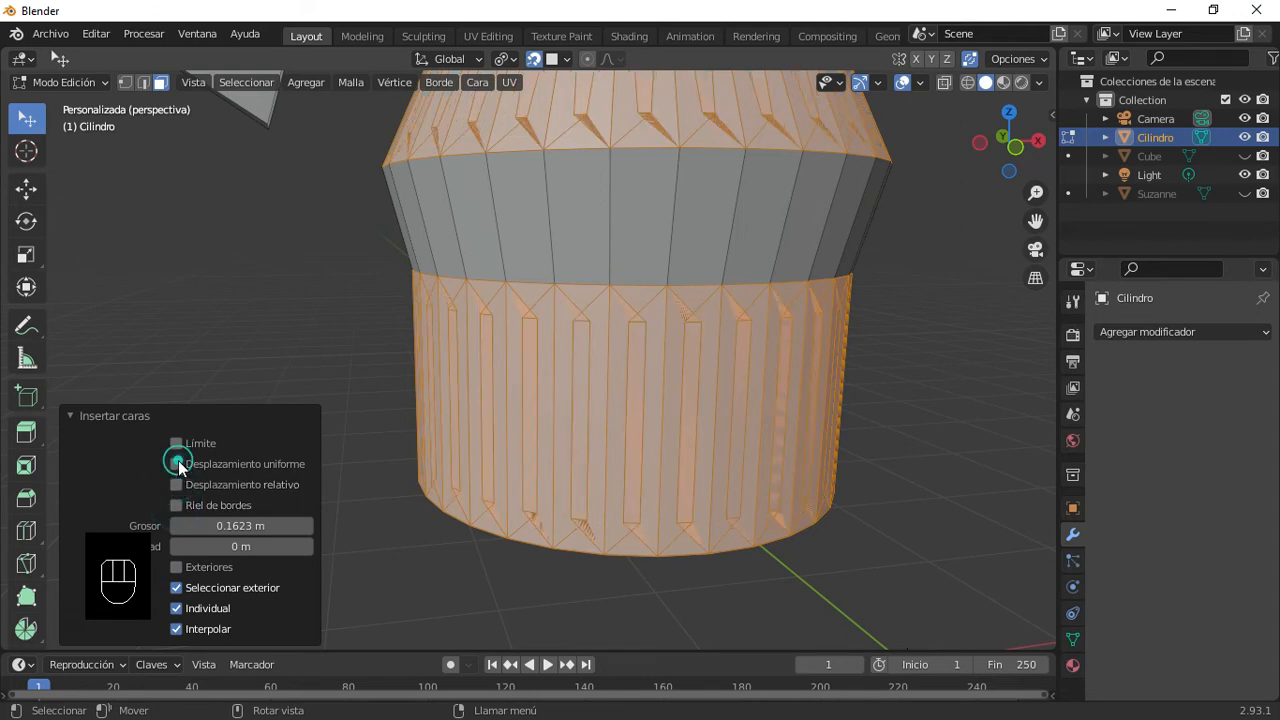
# Step: Try Desplazamiento uniforme and Límite on the inset, then disable both and re-enable Desplazamiento relativo and Riel de bordes
pyautogui.click(177, 464)
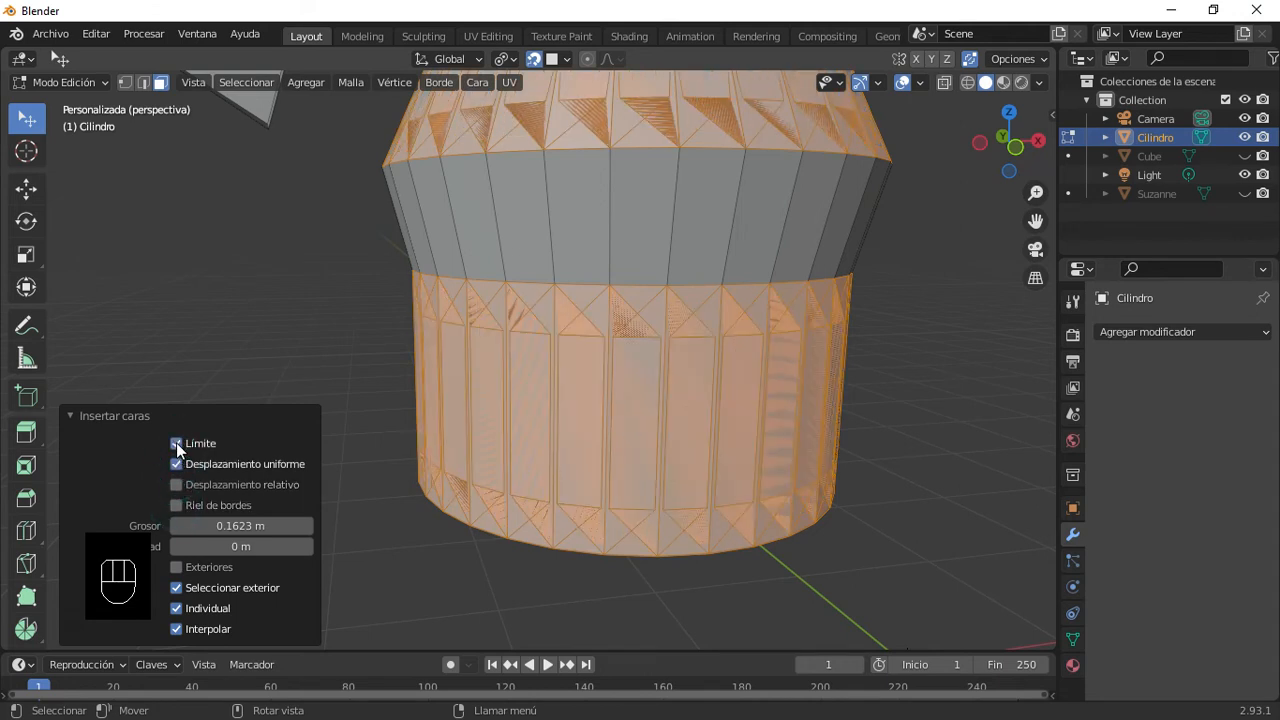
pyautogui.click(176, 487)
pyautogui.click(177, 506)
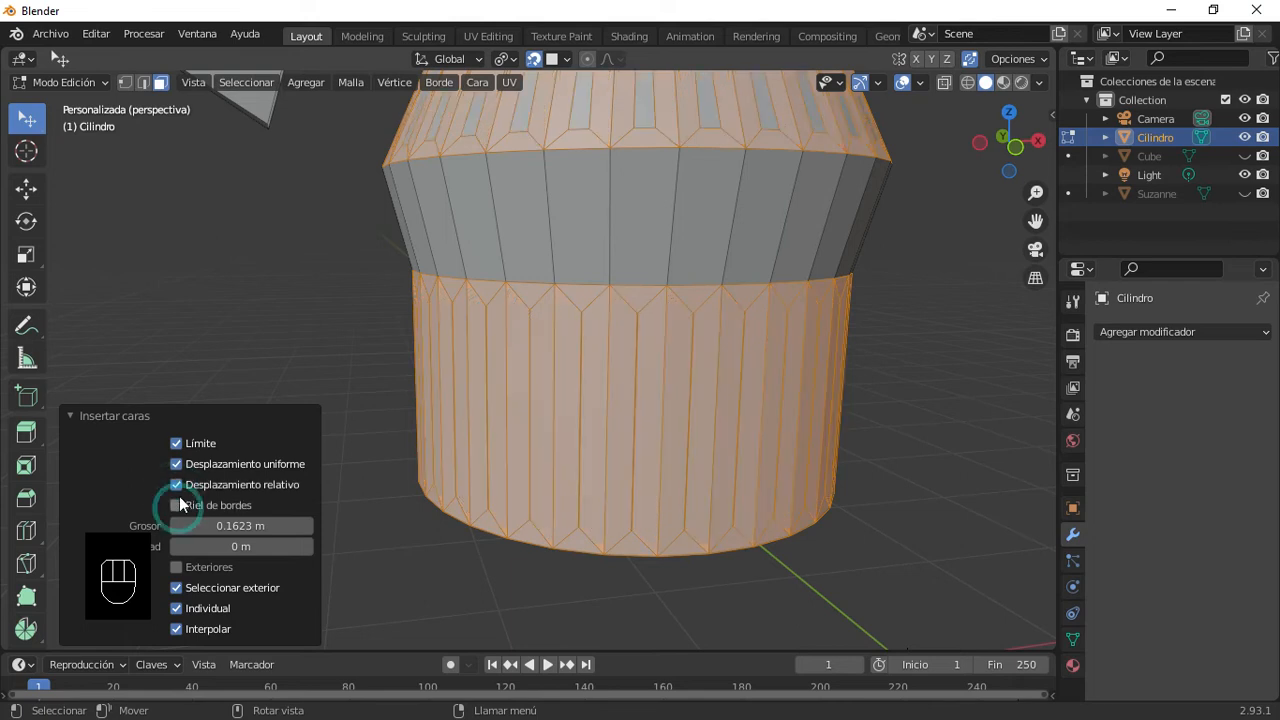
pyautogui.click(177, 464)
pyautogui.click(177, 443)
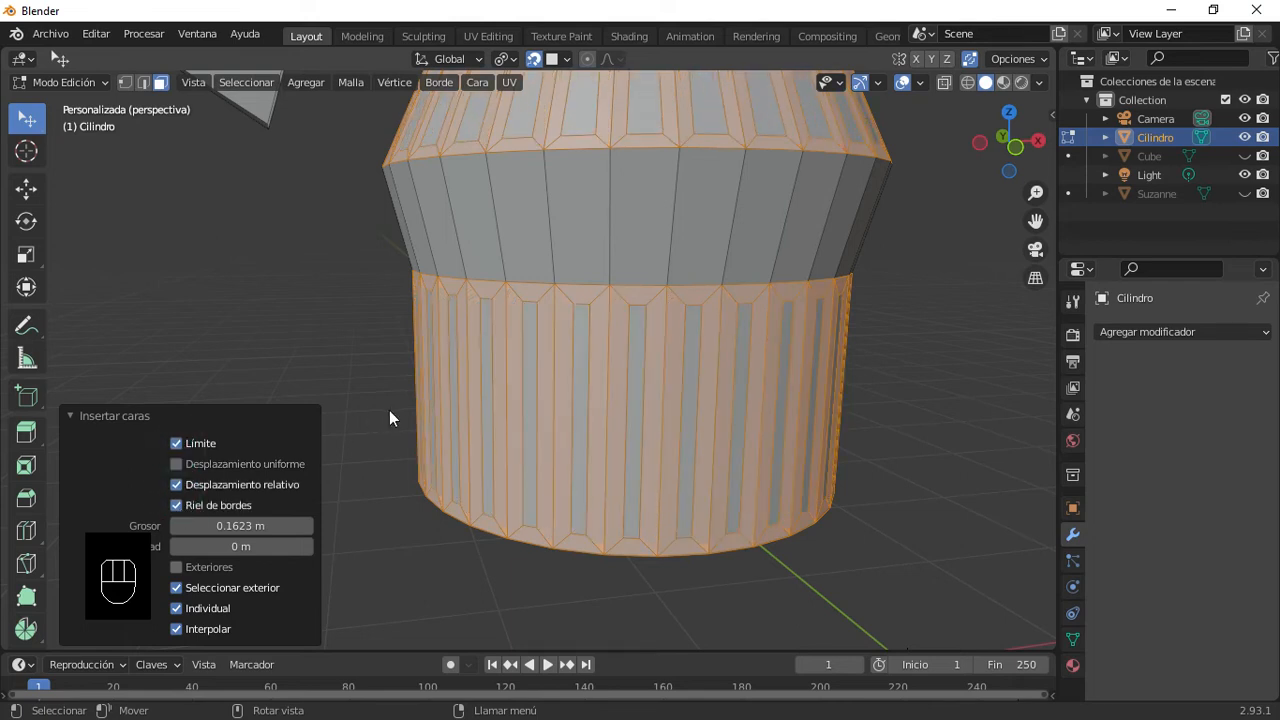
# Step: Examine the individual insets on the sloped ring and the base ring from closer and farther away
pyautogui.scroll(-4, 492, 380)
pyautogui.scroll(2, 588, 246)
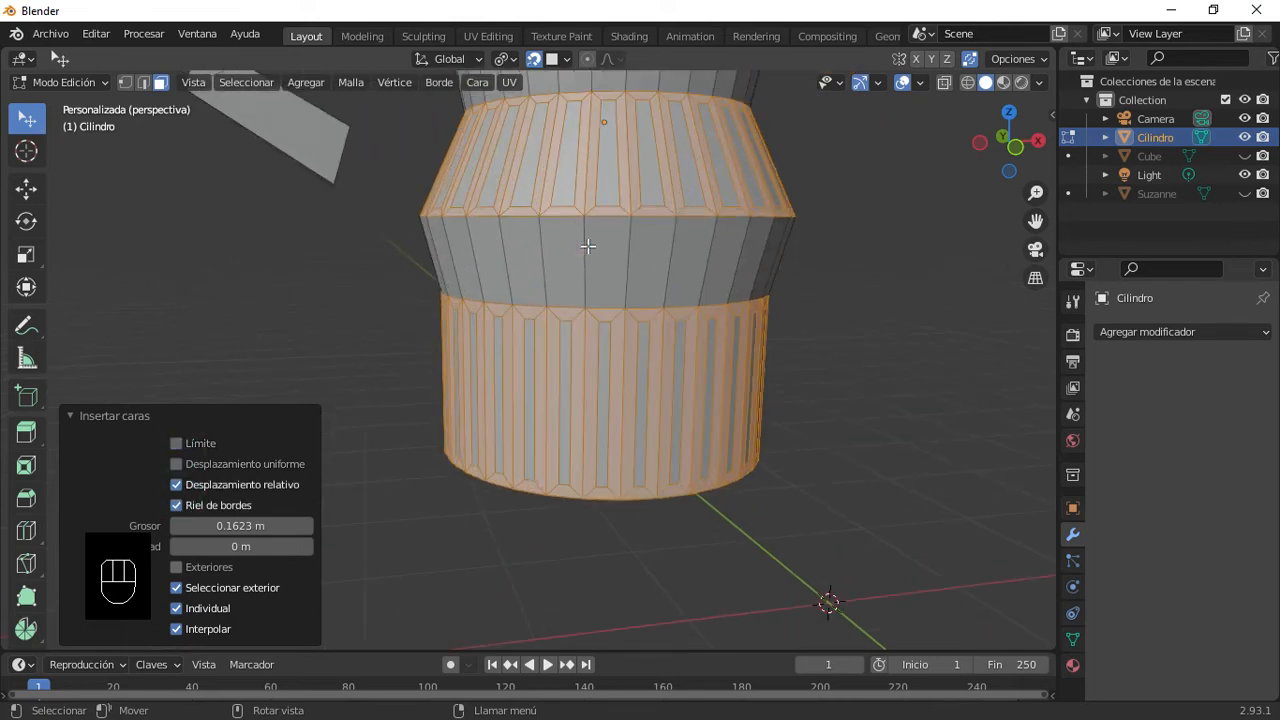
pyautogui.moveTo(580, 283); pyautogui.dragTo(578, 288, button='middle')
pyautogui.scroll(3, 569, 348)
pyautogui.scroll(-4, 569, 348)
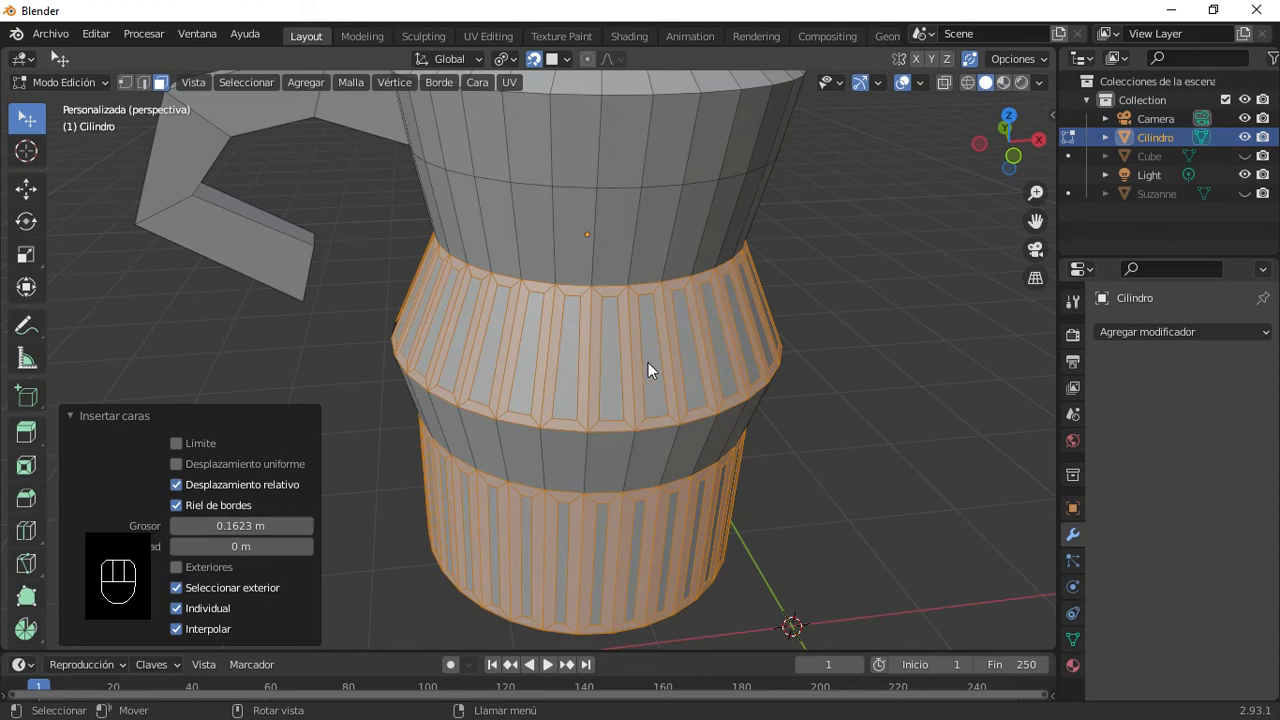
pyautogui.scroll(2, 598, 376)
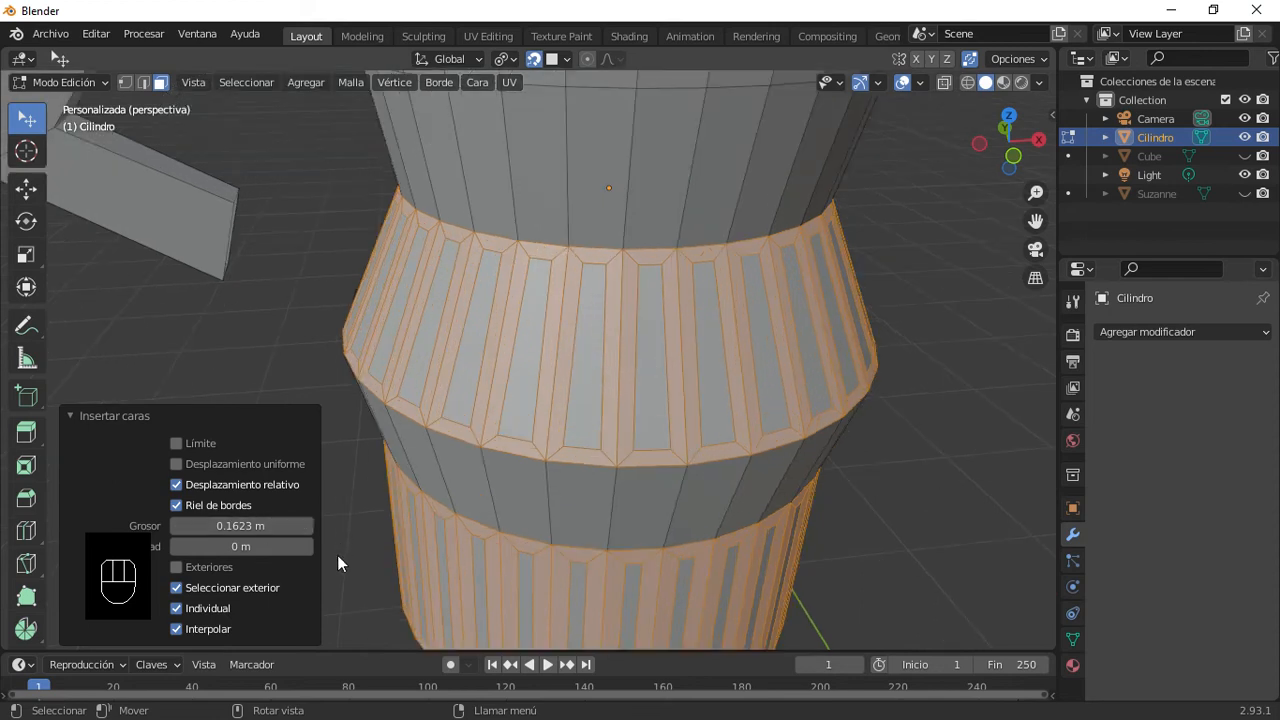
pyautogui.scroll(-3, 450, 400)
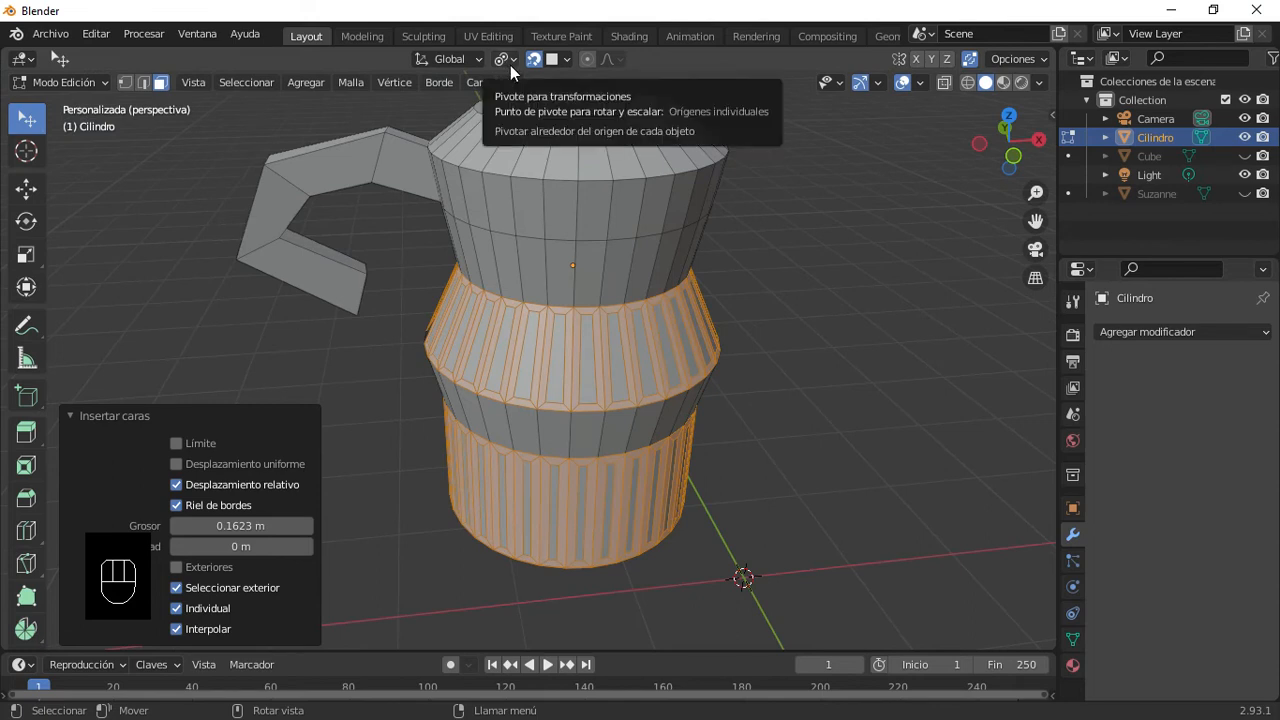
pyautogui.scroll(2, 552, 375)
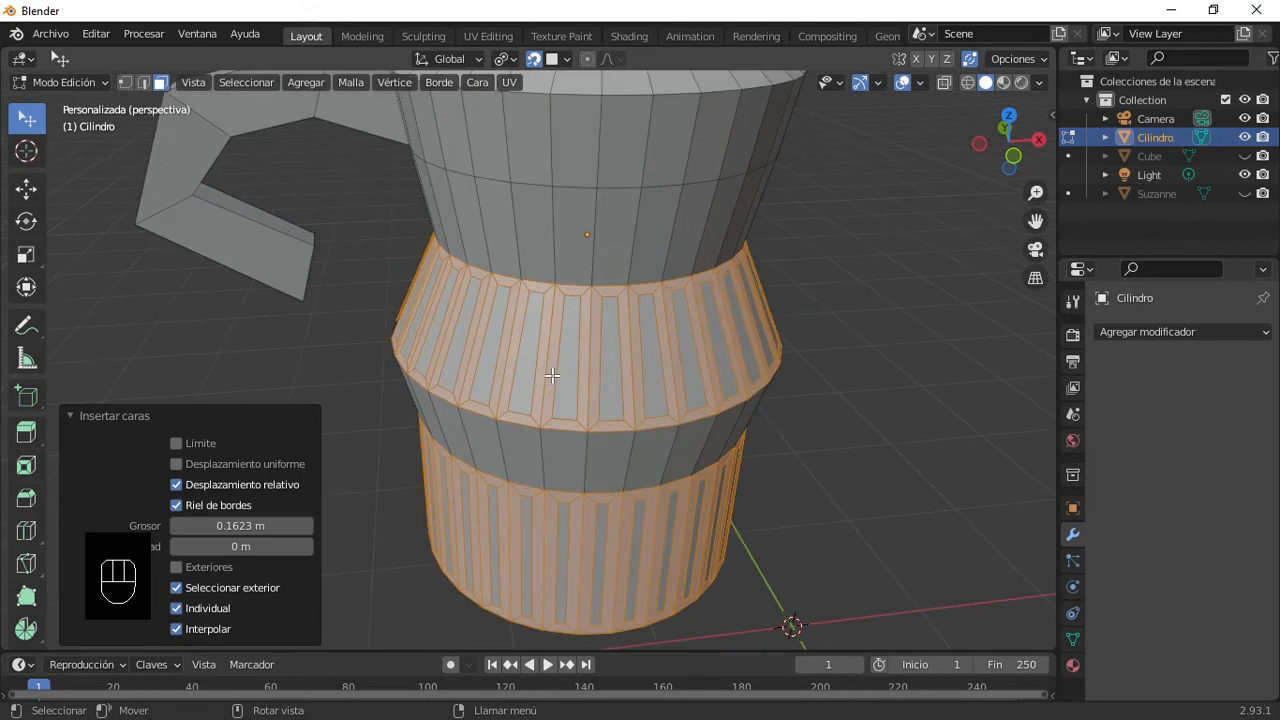
pyautogui.scroll(2, 553, 376)
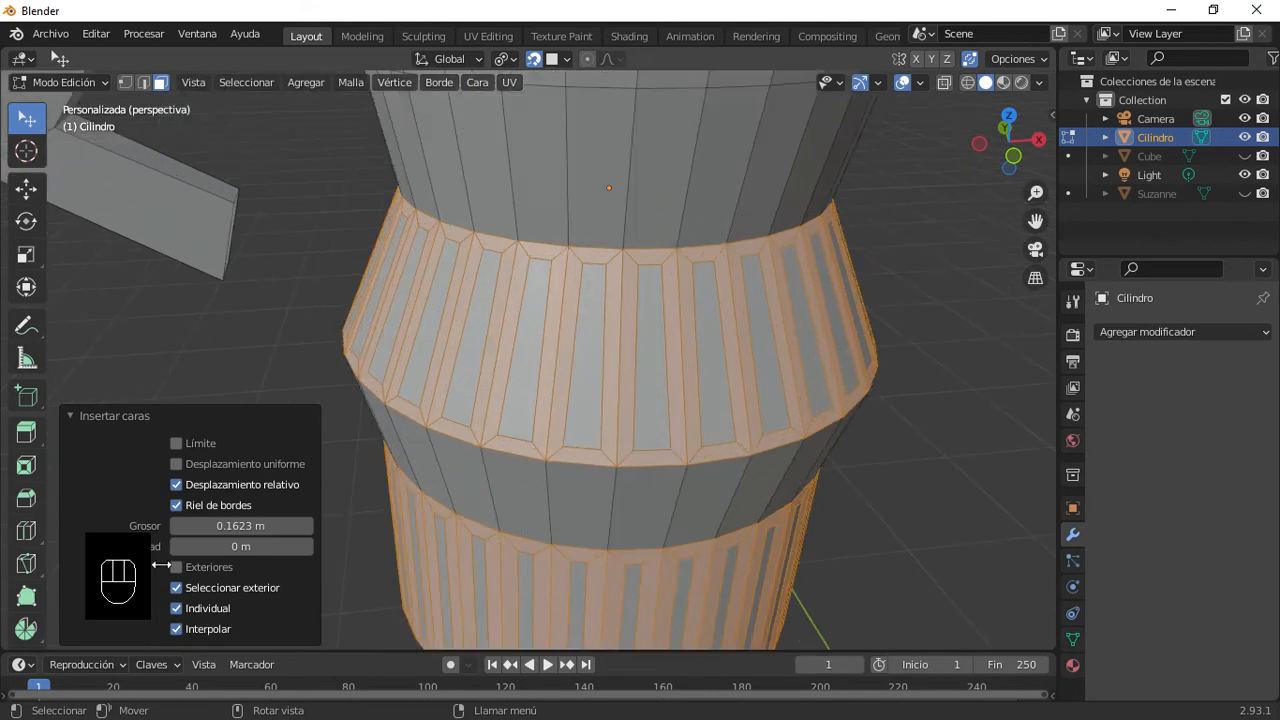
# Step: Undo the single-face selection and the individual inset of the two rings
pyautogui.click(510, 389)
pyautogui.hotkey('ctrl', 'z')
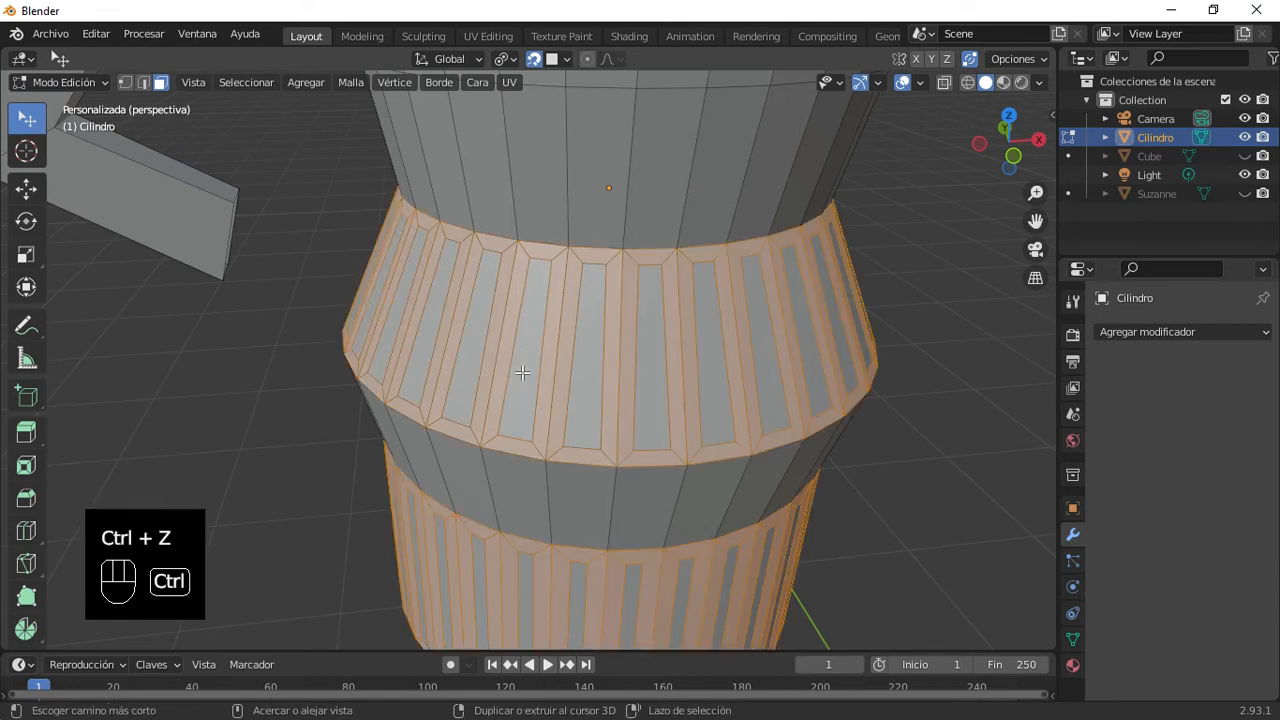
pyautogui.hotkey('ctrl', 'z')
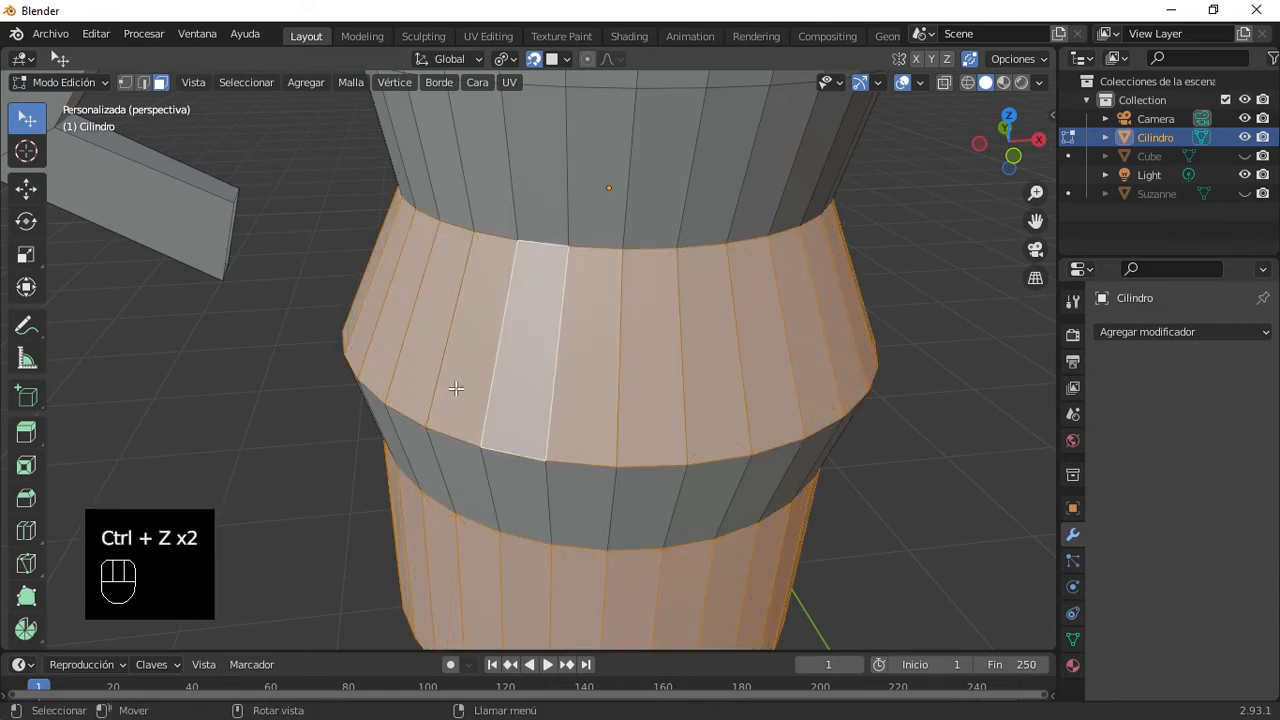
# Step: Inset both ring face loops individually by about 0.16 m, with Exteriores and Interpolar enabled and Seleccionar exterior disabled
pyautogui.press('i')
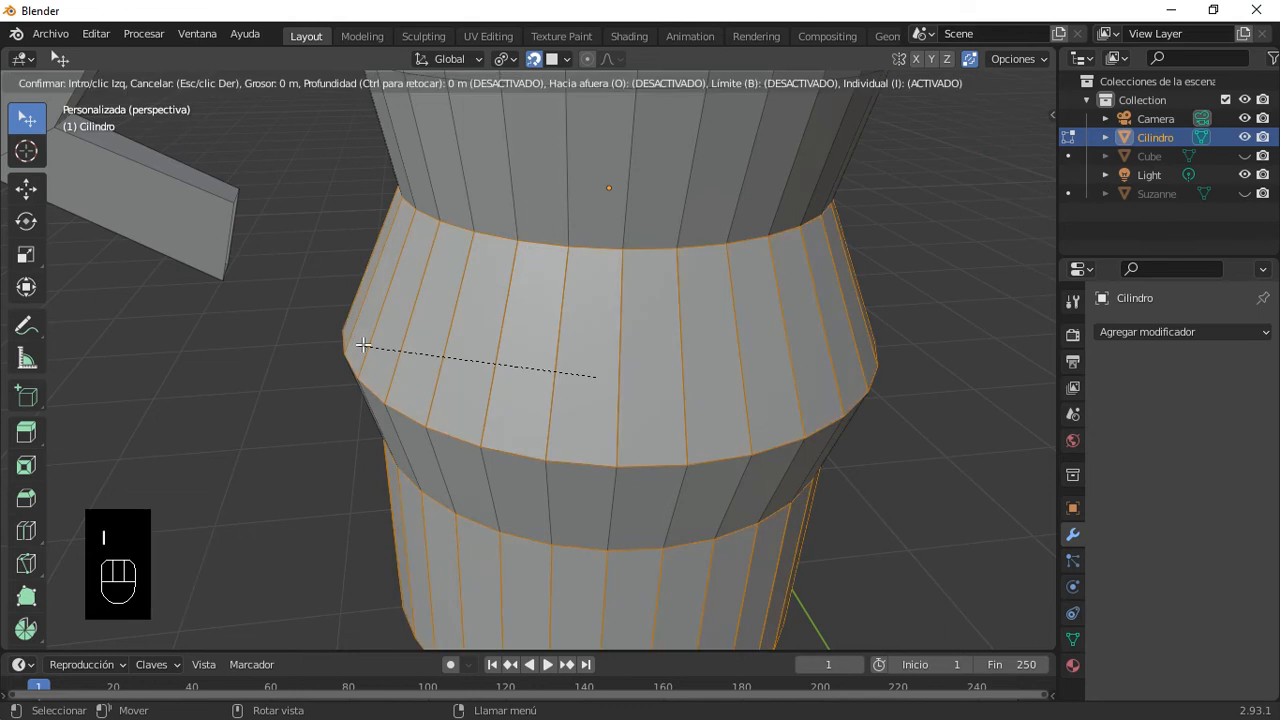
pyautogui.click(420, 348)
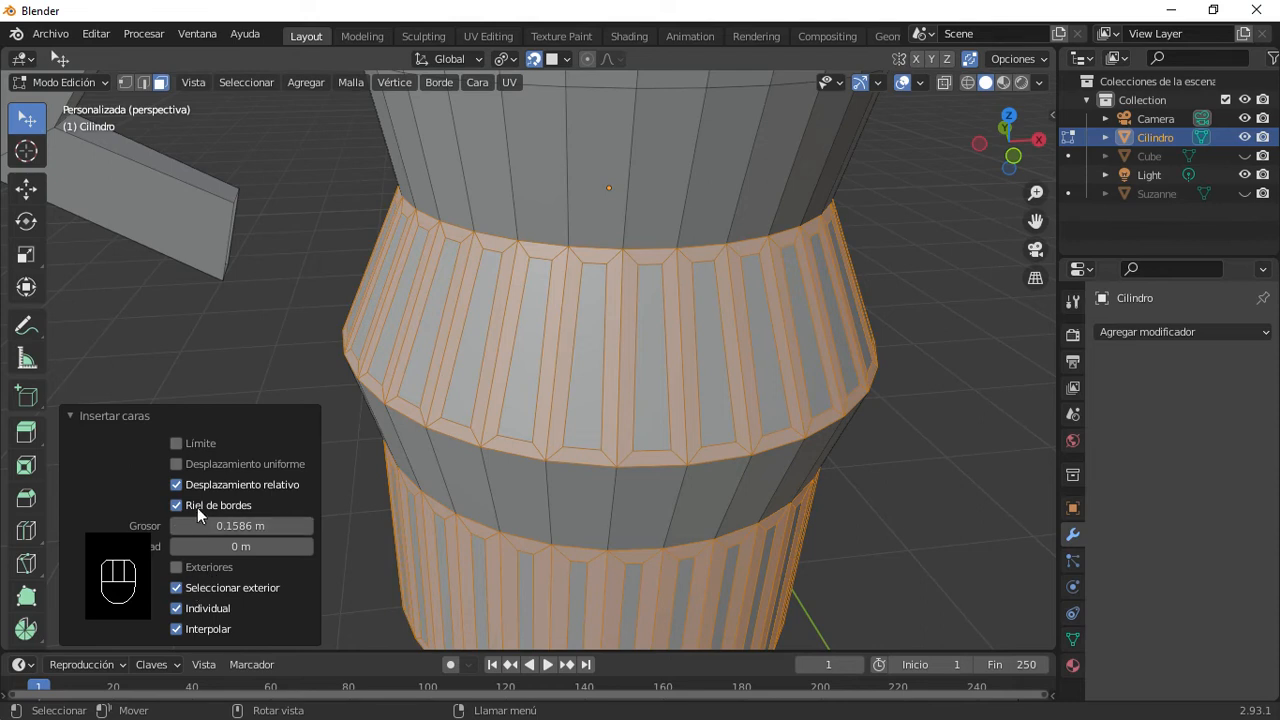
pyautogui.click(173, 629)
pyautogui.click(177, 588)
pyautogui.click(177, 588)
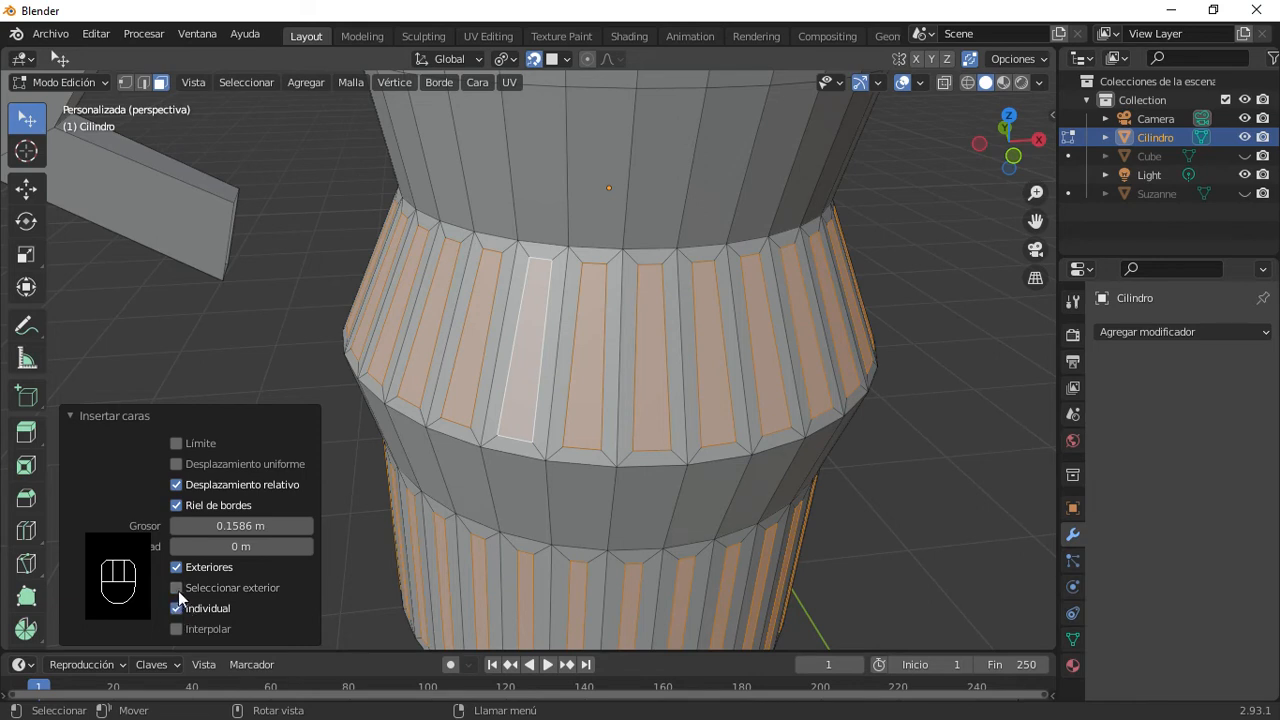
pyautogui.click(176, 630)
# Step: Try to extrude the inset faces of both rings with snapping on, and turn snapping off
pyautogui.press('e')
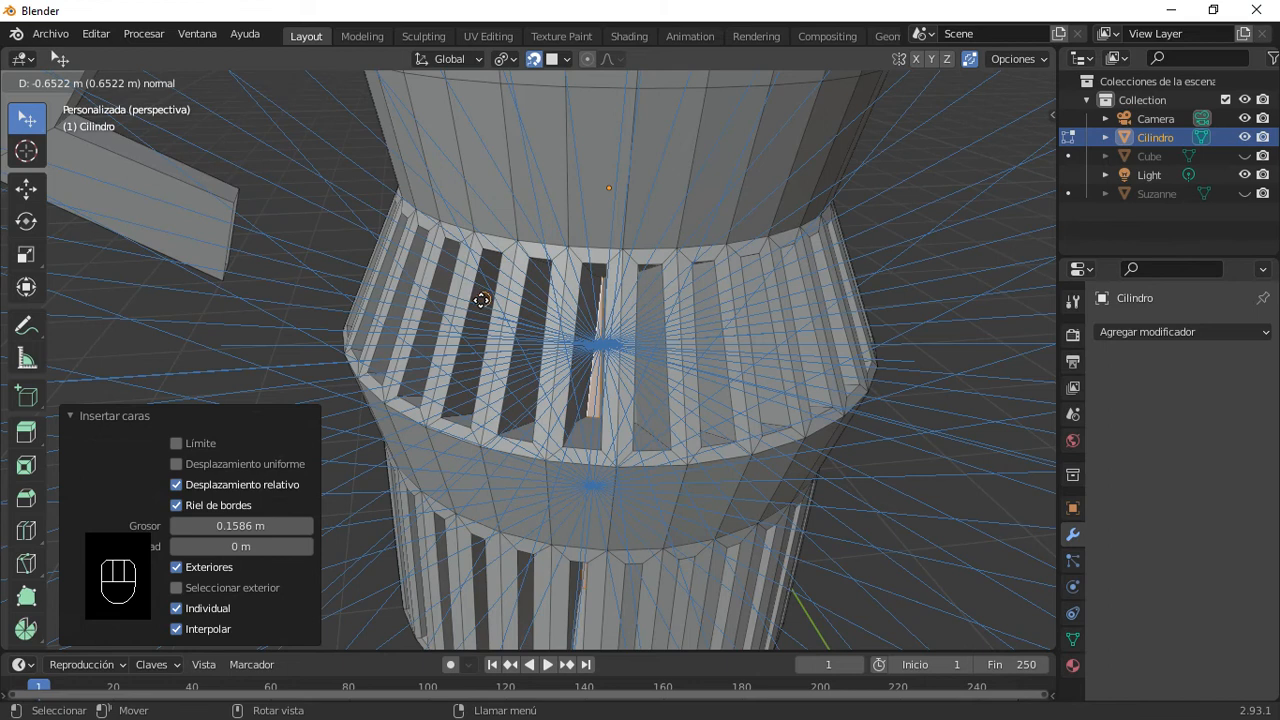
pyautogui.rightClick(531, 136)
pyautogui.click(535, 59)
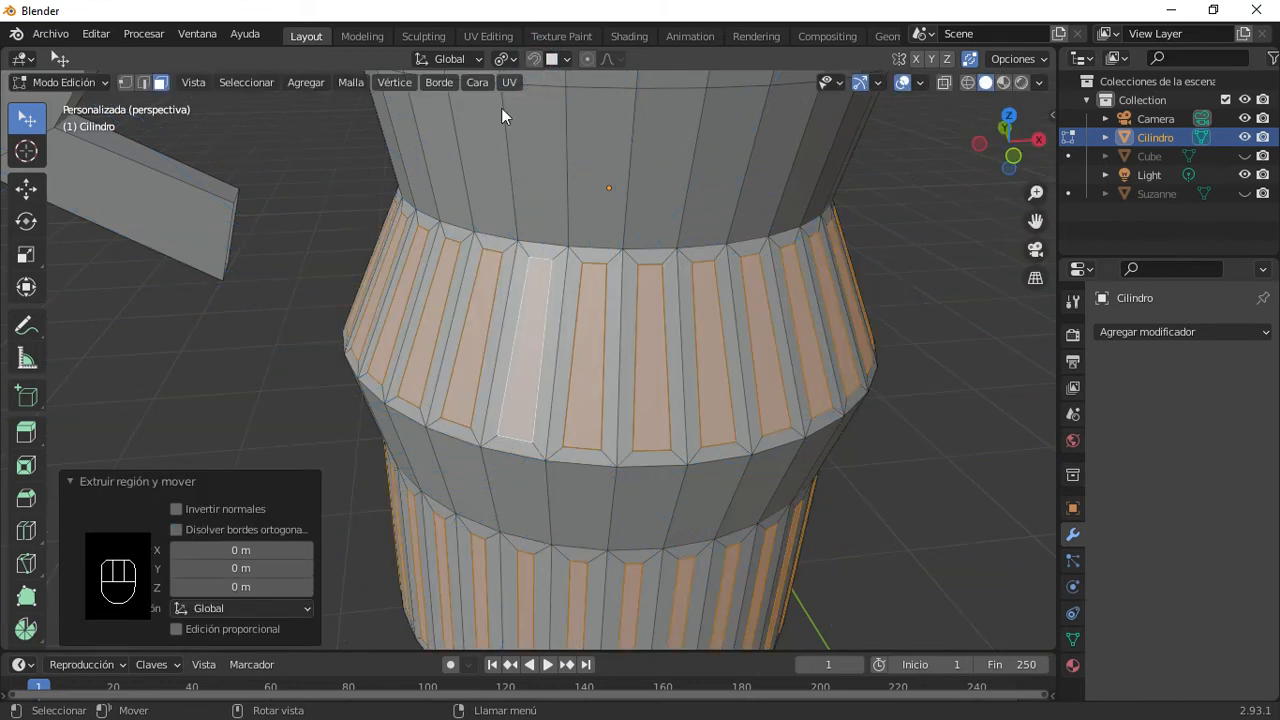
# Step: Extrude the inset faces outward by about 0.05 m, and check the raised ribs in Object Mode before returning to Edit Mode
pyautogui.press('e')
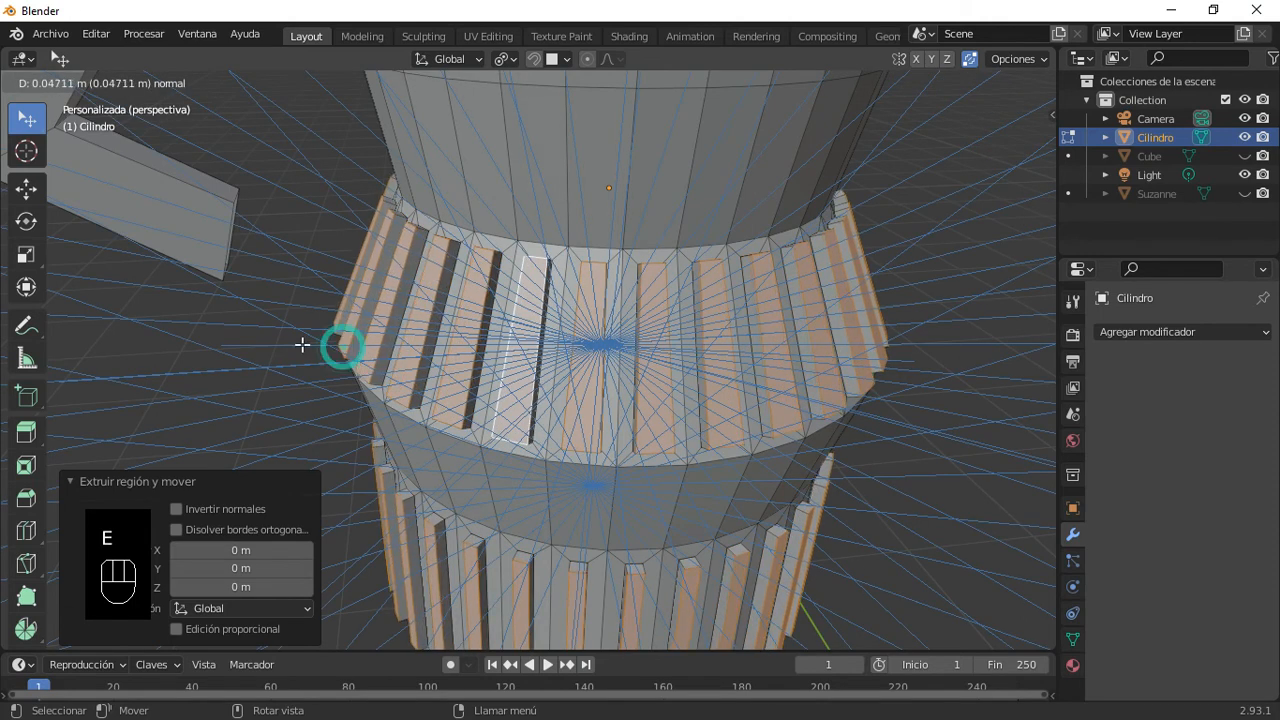
pyautogui.click(325, 346)
pyautogui.press('Tab')
pyautogui.scroll(-4, 375, 357)
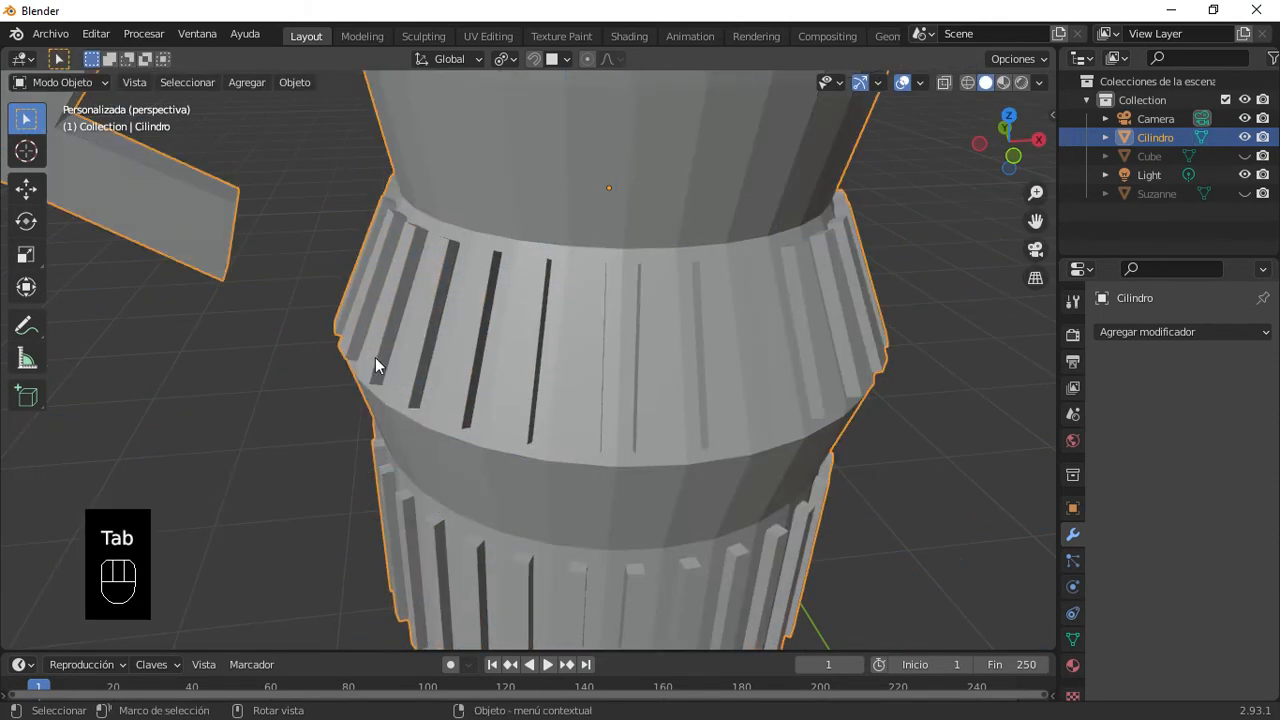
pyautogui.moveTo(389, 396); pyautogui.dragTo(460, 419, button='middle')
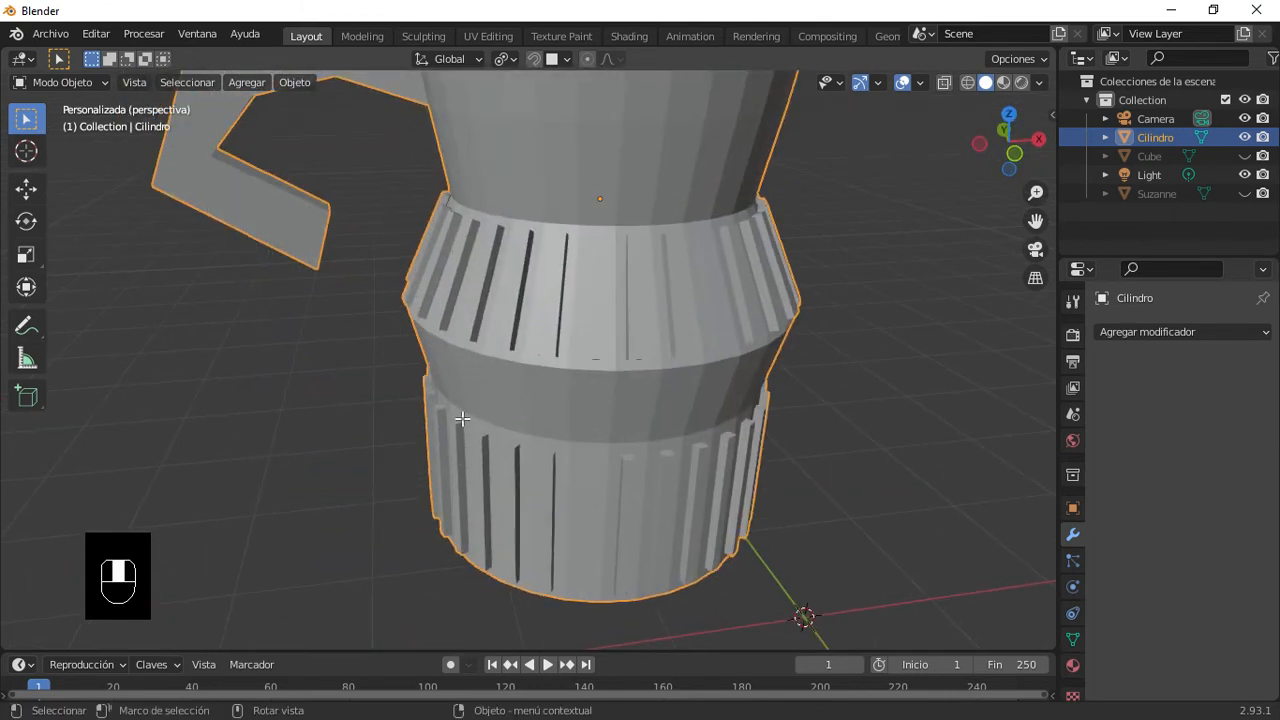
pyautogui.press('Tab')
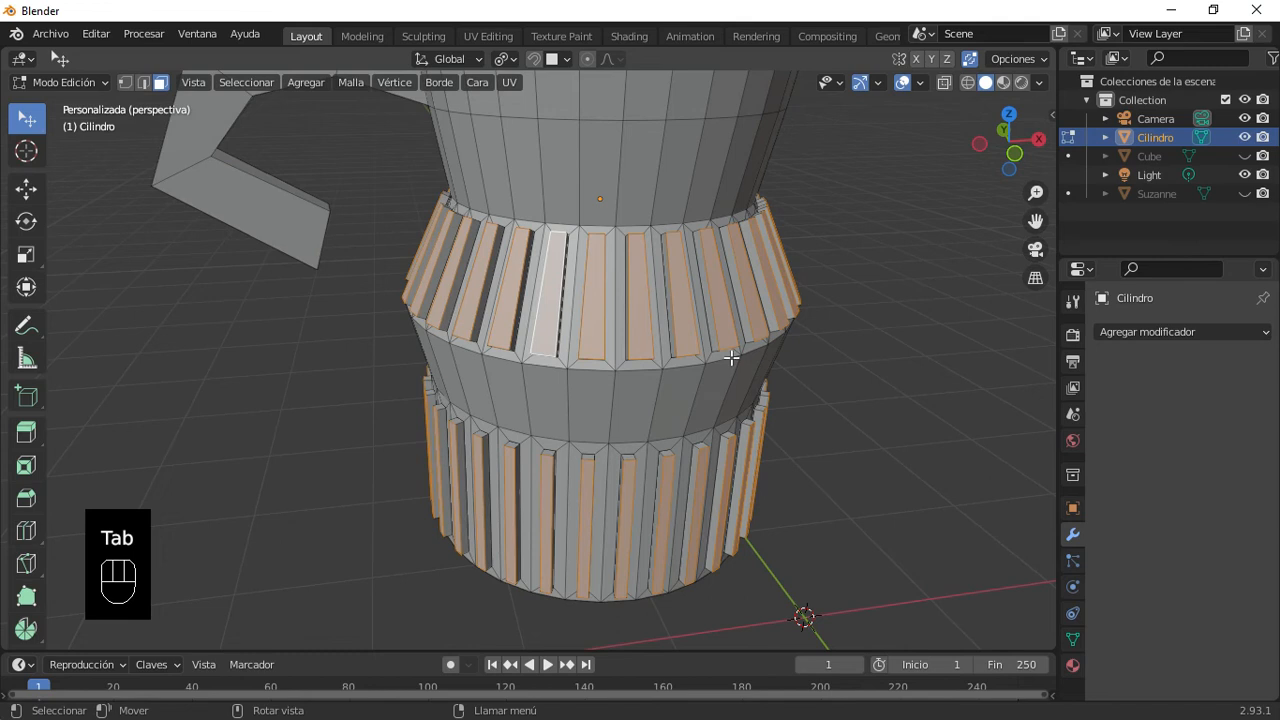
# Step: Select the face loop of the sloped shoulder around the pot's top
pyautogui.scroll(-3, 718, 366)
pyautogui.scroll(2, 610, 278)
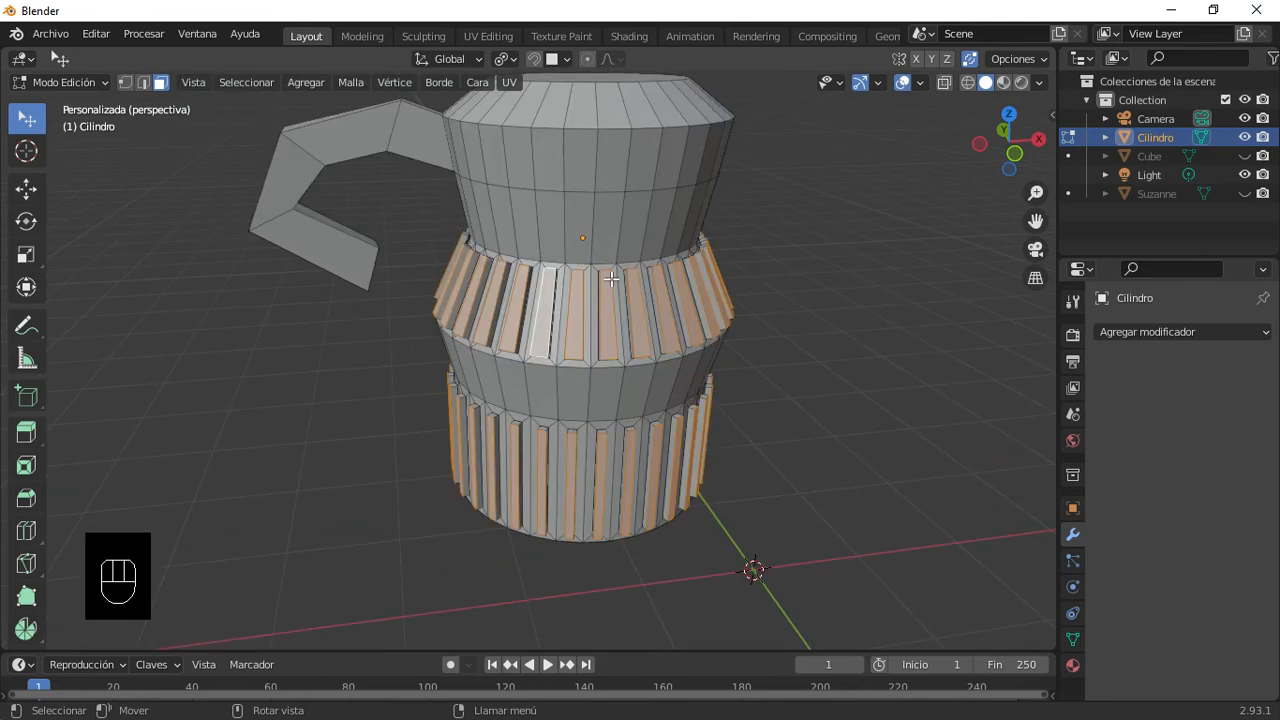
pyautogui.keyDown('shift'); pyautogui.moveTo(637, 310); pyautogui.dragTo(583, 340, button='middle'); pyautogui.keyUp('shift')
pyautogui.click(542, 292)
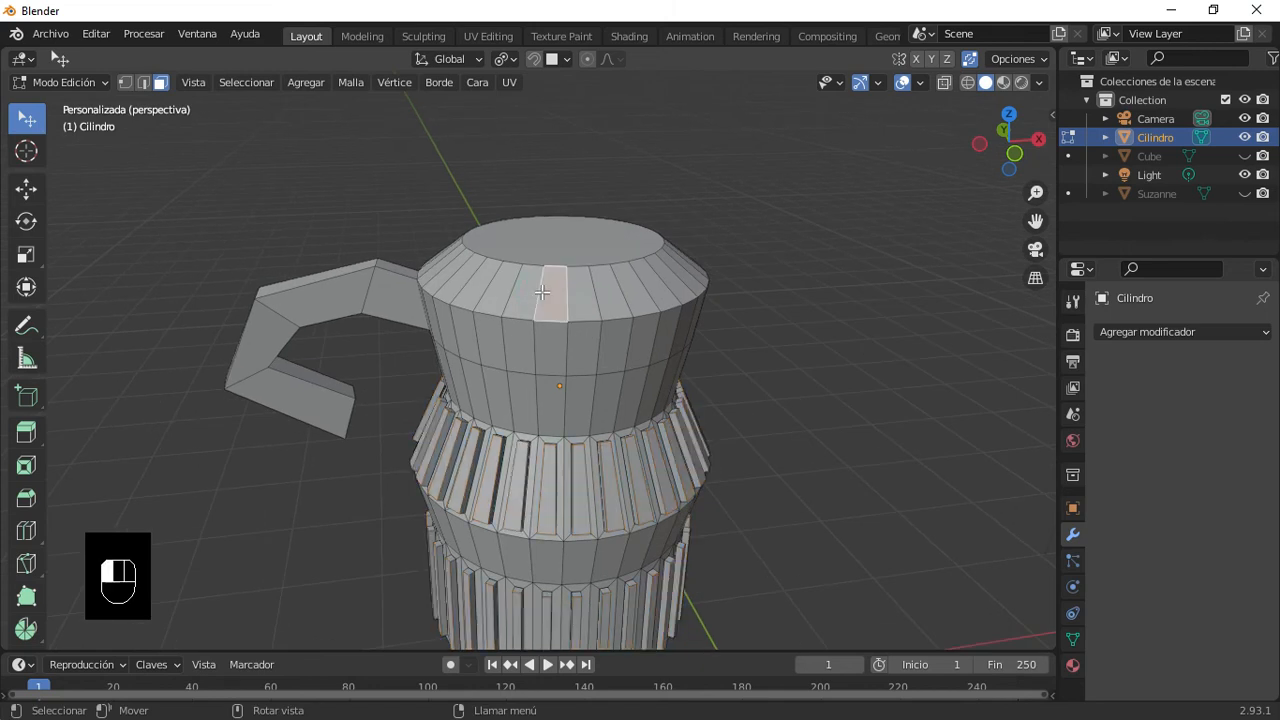
pyautogui.keyDown('alt'); pyautogui.click(541, 291); pyautogui.keyUp('alt')
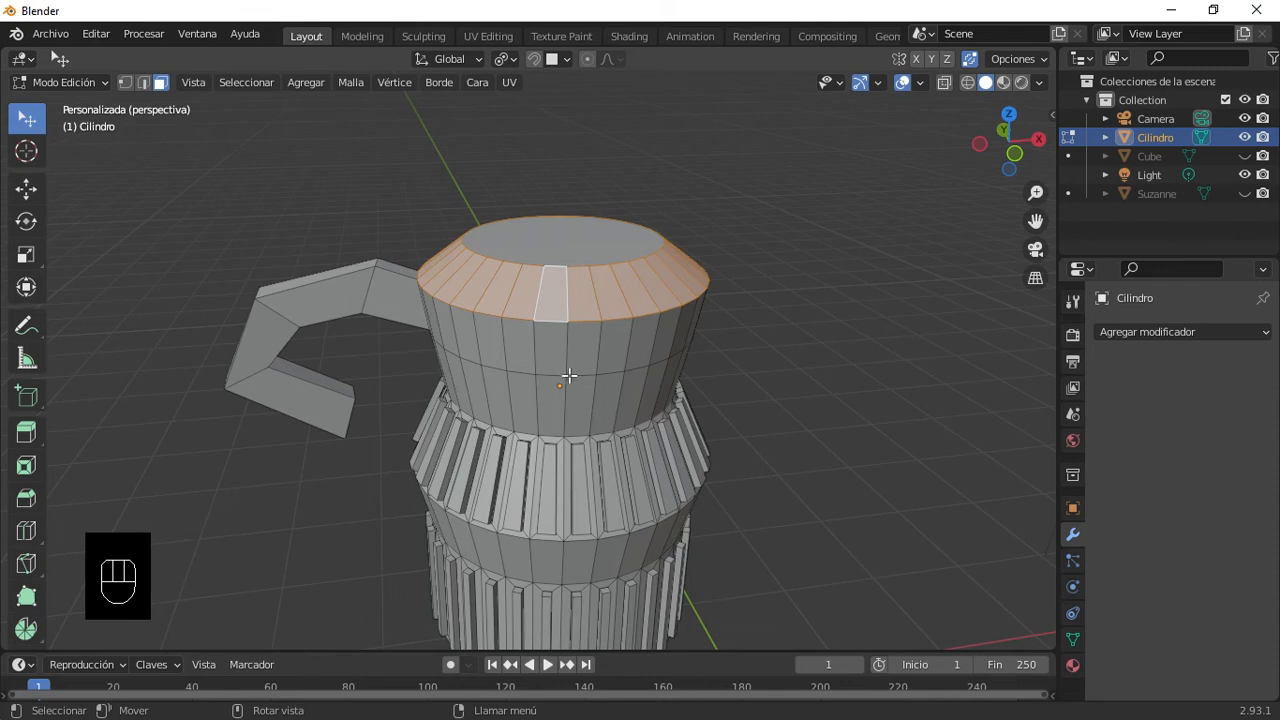
# Step: Select one face on the pot's upper body, the top cap and two more separate upper-body faces on the handle side
pyautogui.click(586, 417)
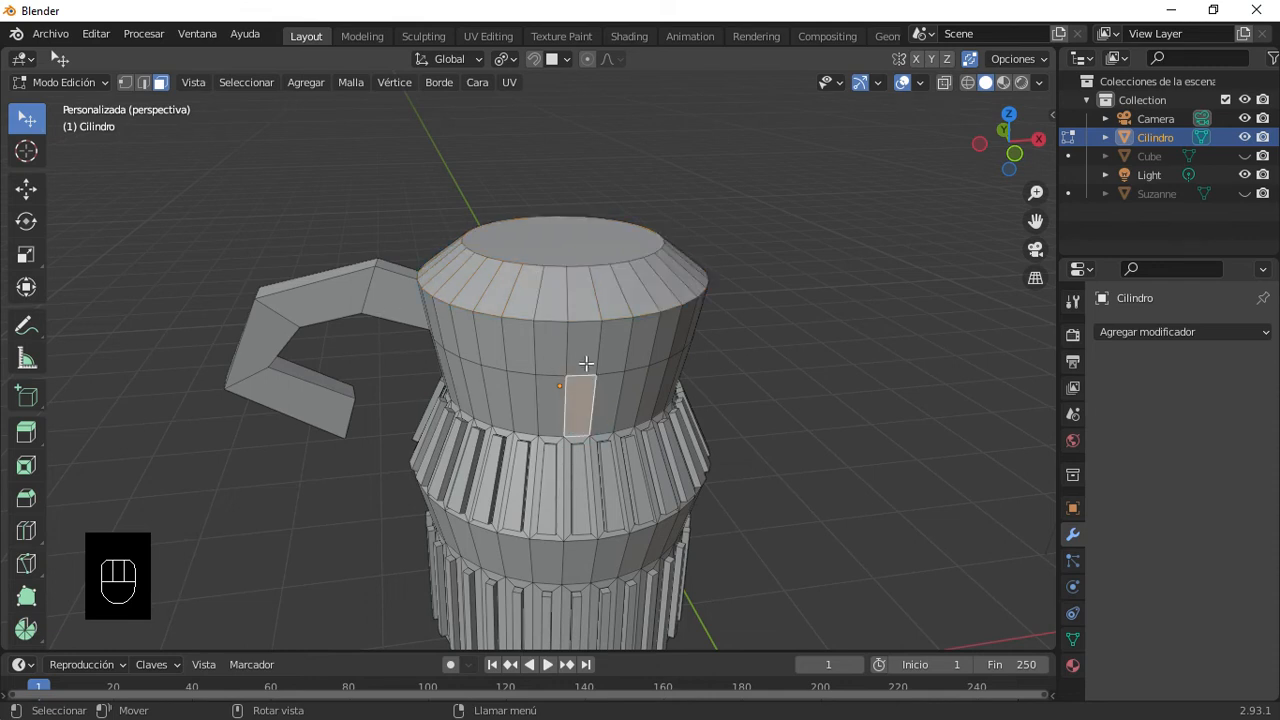
pyautogui.press('shift')
pyautogui.keyDown('shift'); pyautogui.click(541, 251); pyautogui.keyUp('shift')
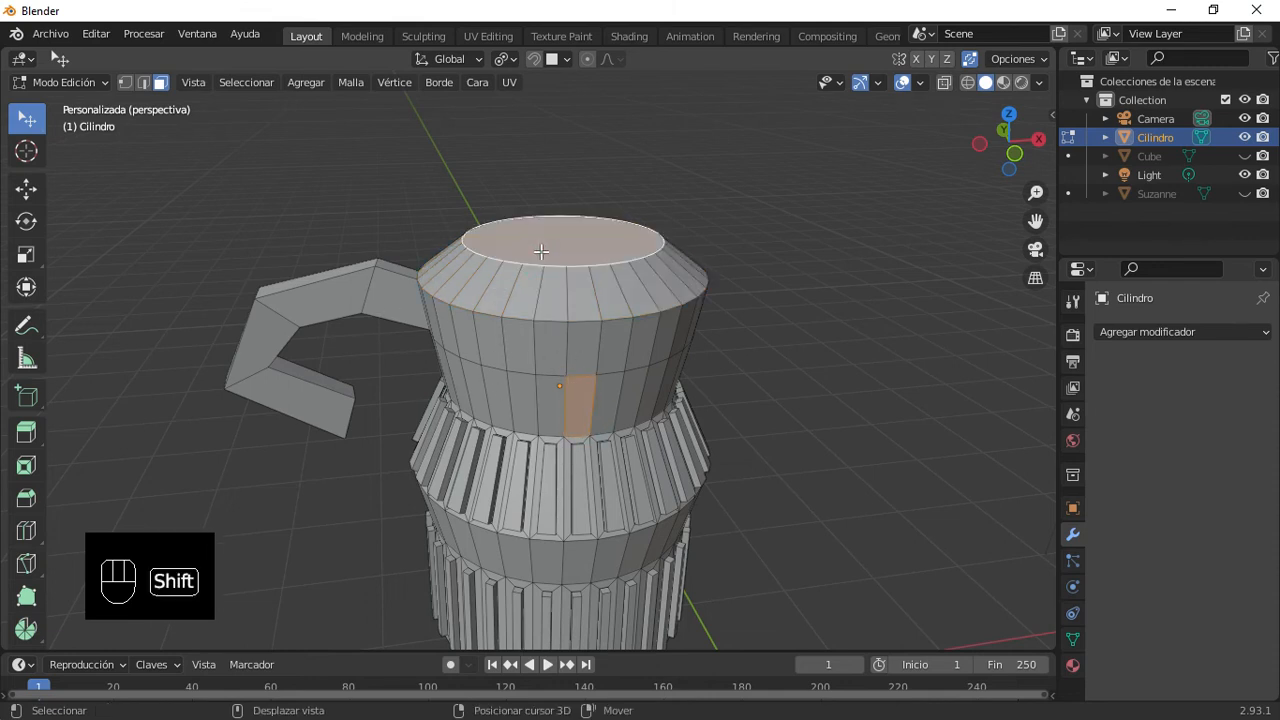
pyautogui.moveTo(440, 380); pyautogui.dragTo(682, 257, button='middle')
pyautogui.press('shift')
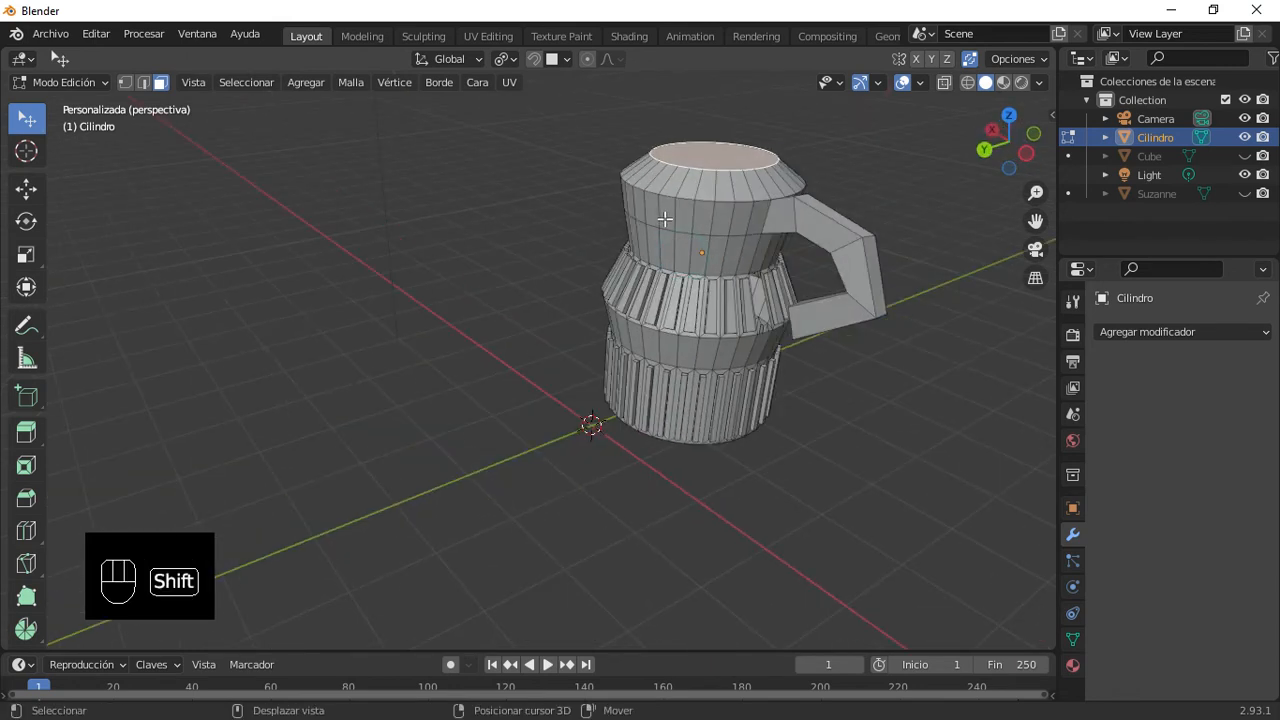
pyautogui.keyDown('shift'); pyautogui.click(682, 255); pyautogui.keyUp('shift')
pyautogui.keyDown('shift'); pyautogui.click(651, 208); pyautogui.keyUp('shift')
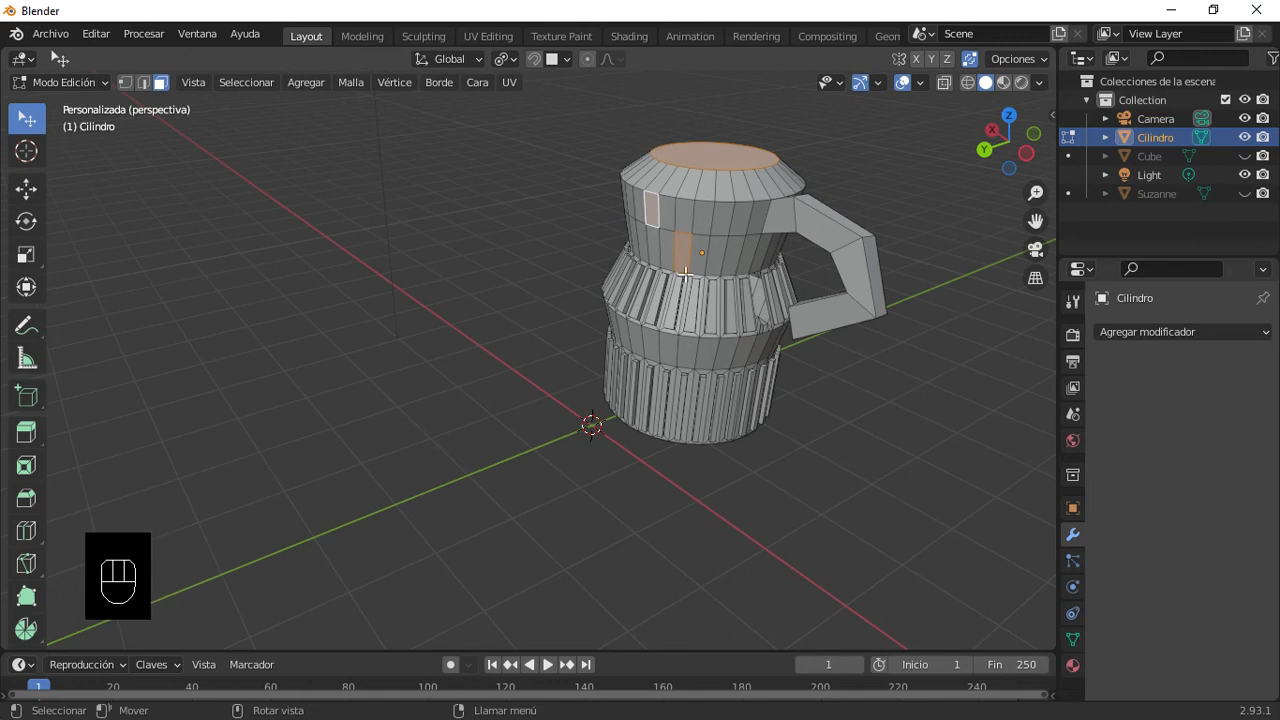
pyautogui.keyDown('shift'); pyautogui.moveTo(586, 351); pyautogui.dragTo(556, 400, button='middle'); pyautogui.keyUp('shift')
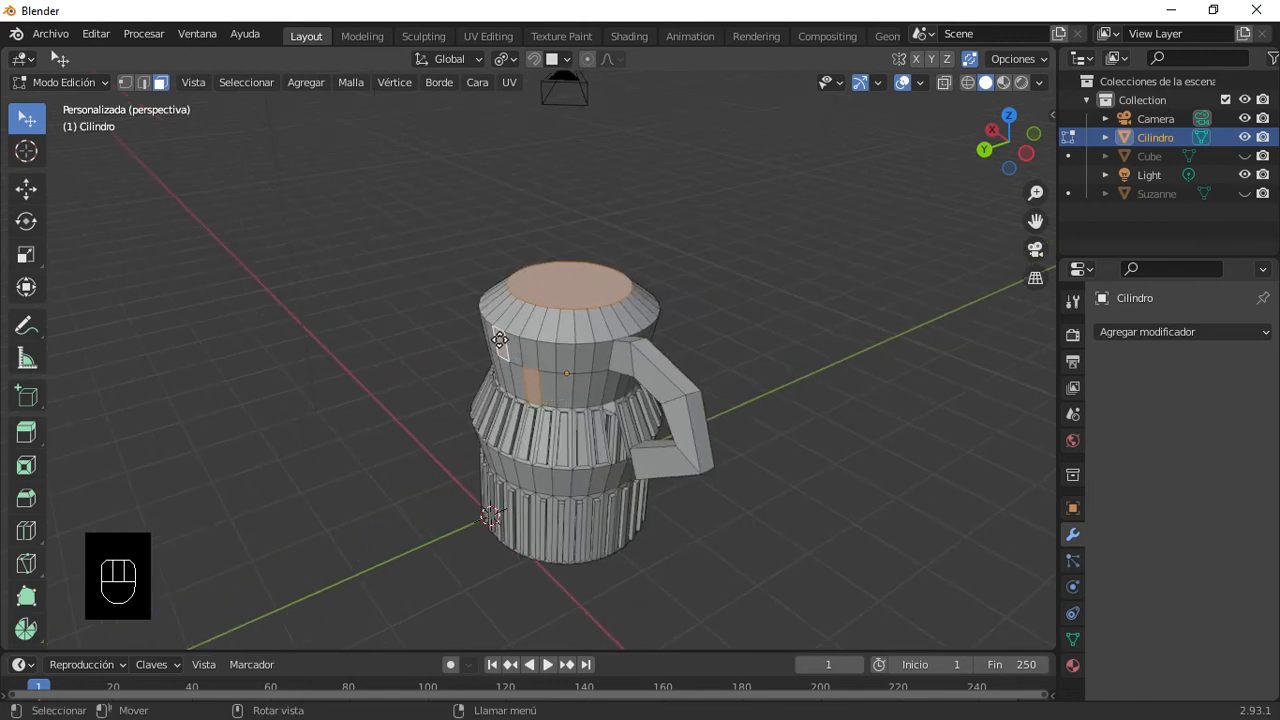
# Step: Extrude the top cap and the three side faces along their normals by about 1.81 m, and again by about 2.23 m
pyautogui.press('e')
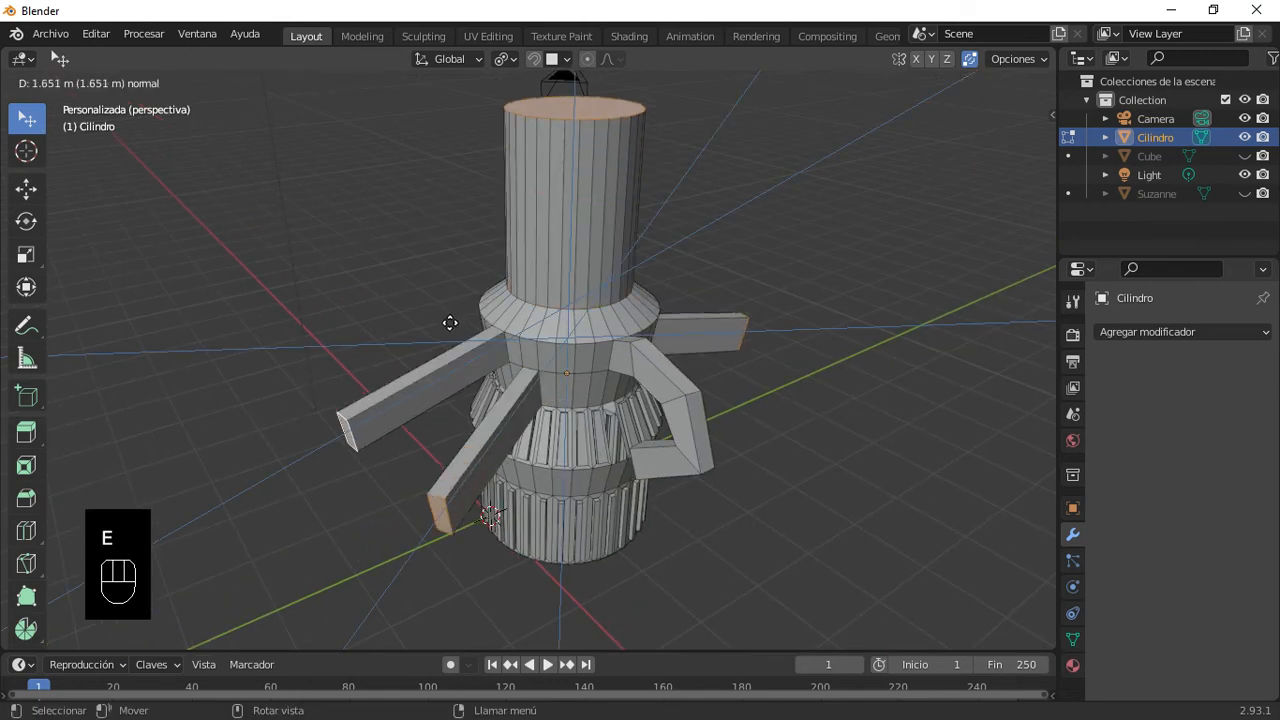
pyautogui.click(400, 230)
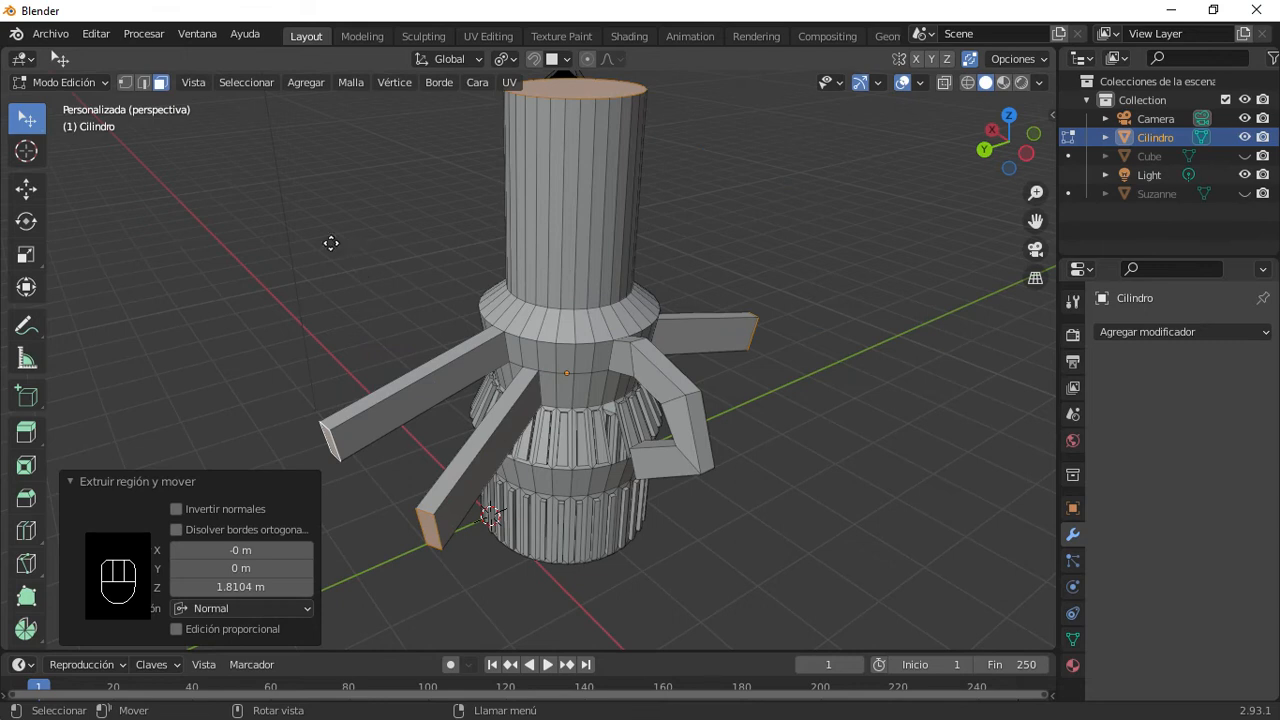
pyautogui.press('e')
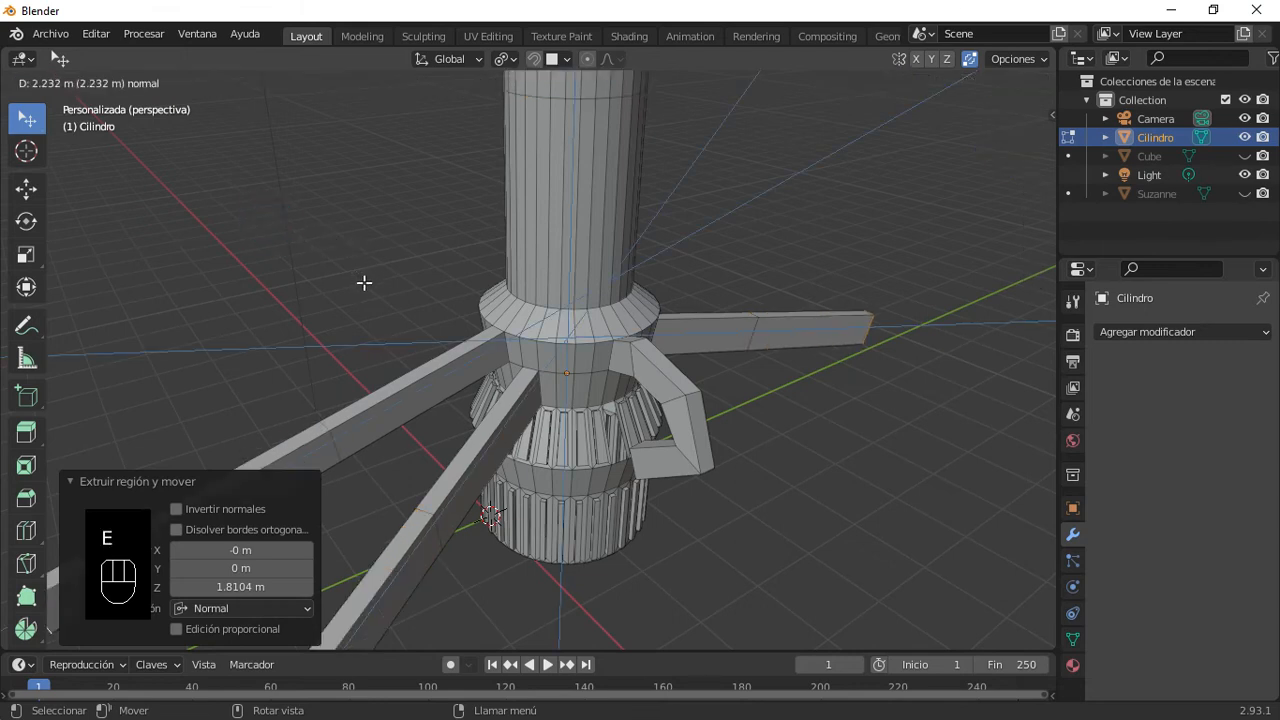
pyautogui.click(363, 283)
pyautogui.scroll(-3, 363, 283)
pyautogui.rightClick(400, 284)
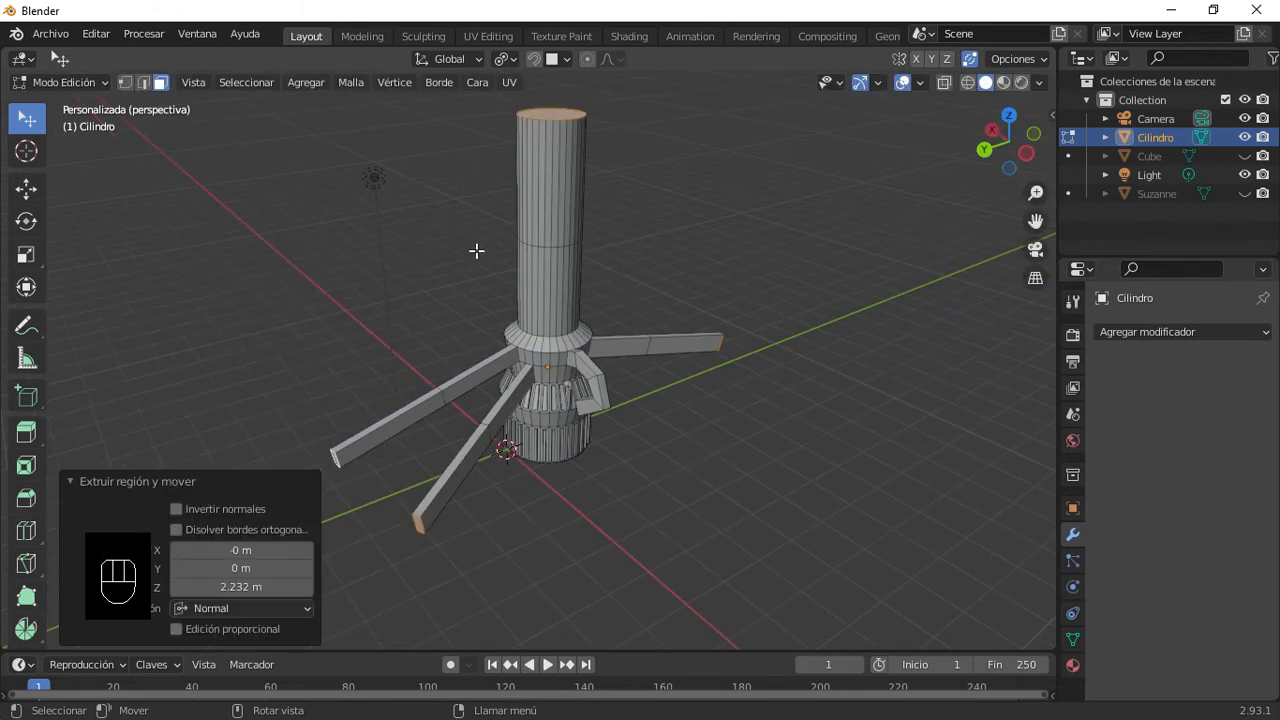
# Step: Undo the last two extrusions of the top cap and the side faces
pyautogui.hotkey('ctrl', 'z')
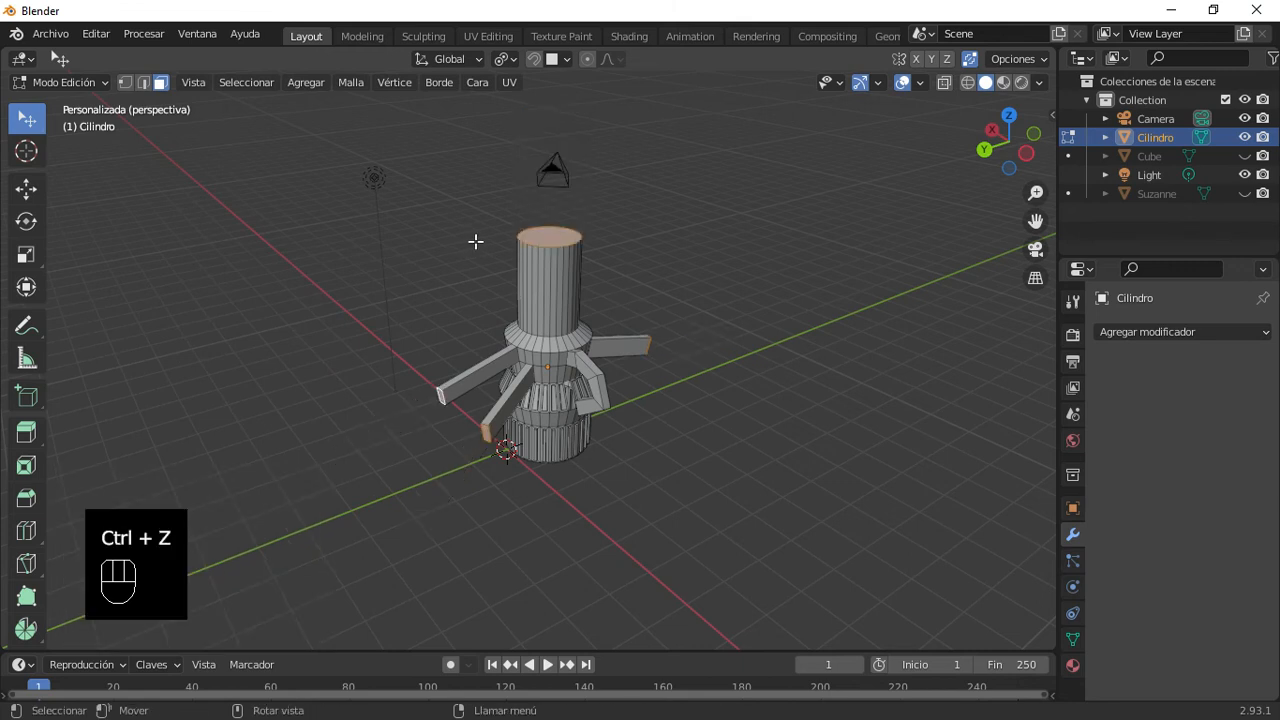
pyautogui.hotkey('ctrl', 'z')
pyautogui.scroll(6, 500, 277)
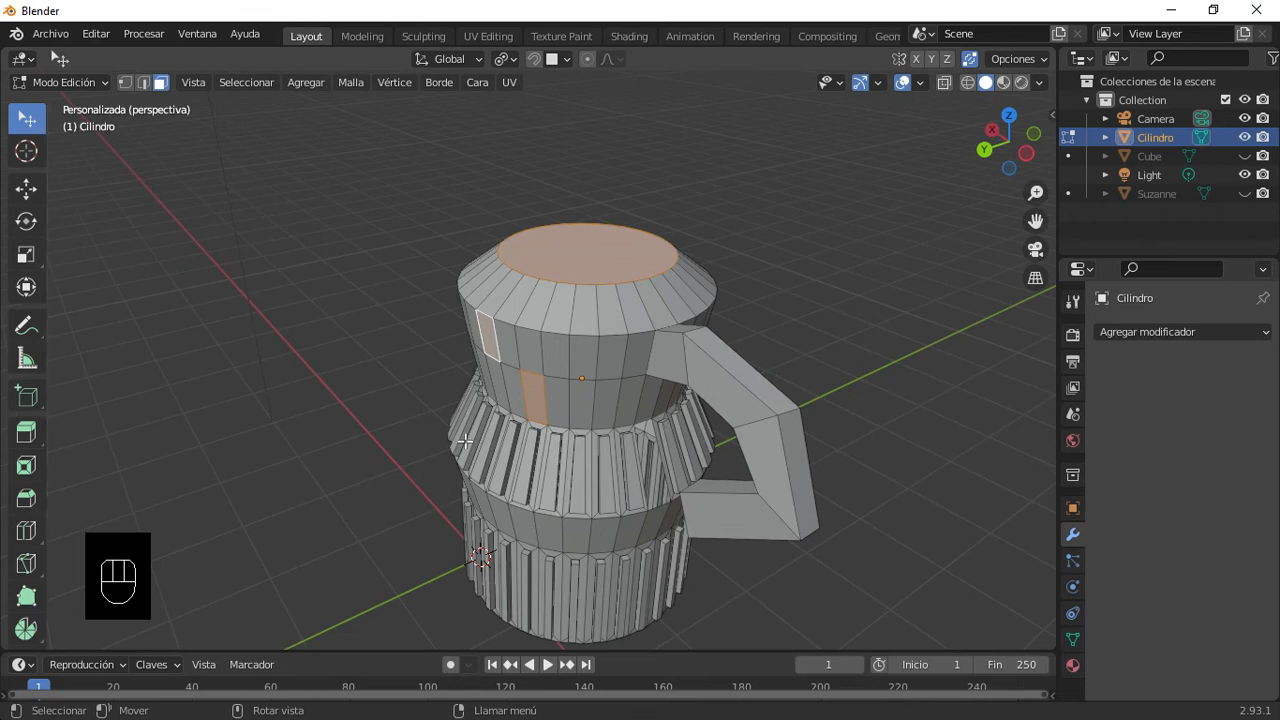
# Step: Select the top cap and one upper-body face, and try scaling them together about the median point
pyautogui.click(600, 272)
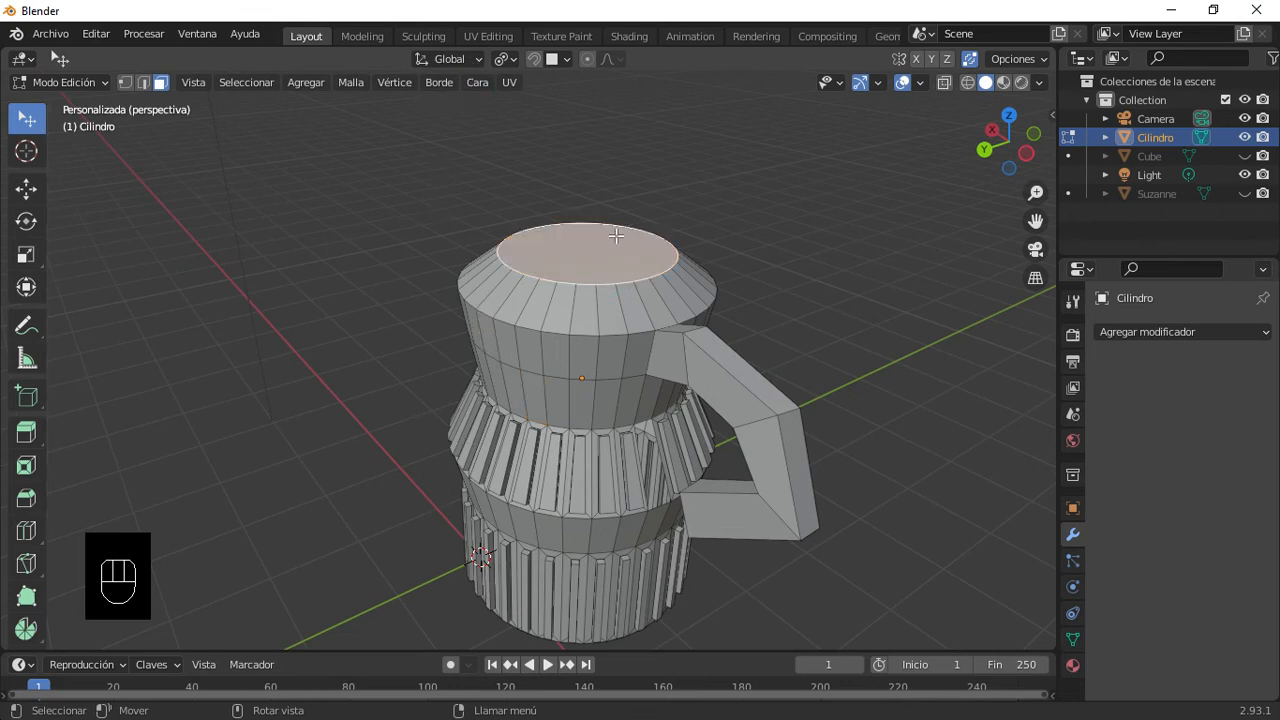
pyautogui.scroll(2, 616, 236)
pyautogui.keyDown('shift'); pyautogui.moveTo(656, 230); pyautogui.dragTo(585, 279, button='middle'); pyautogui.keyUp('shift')
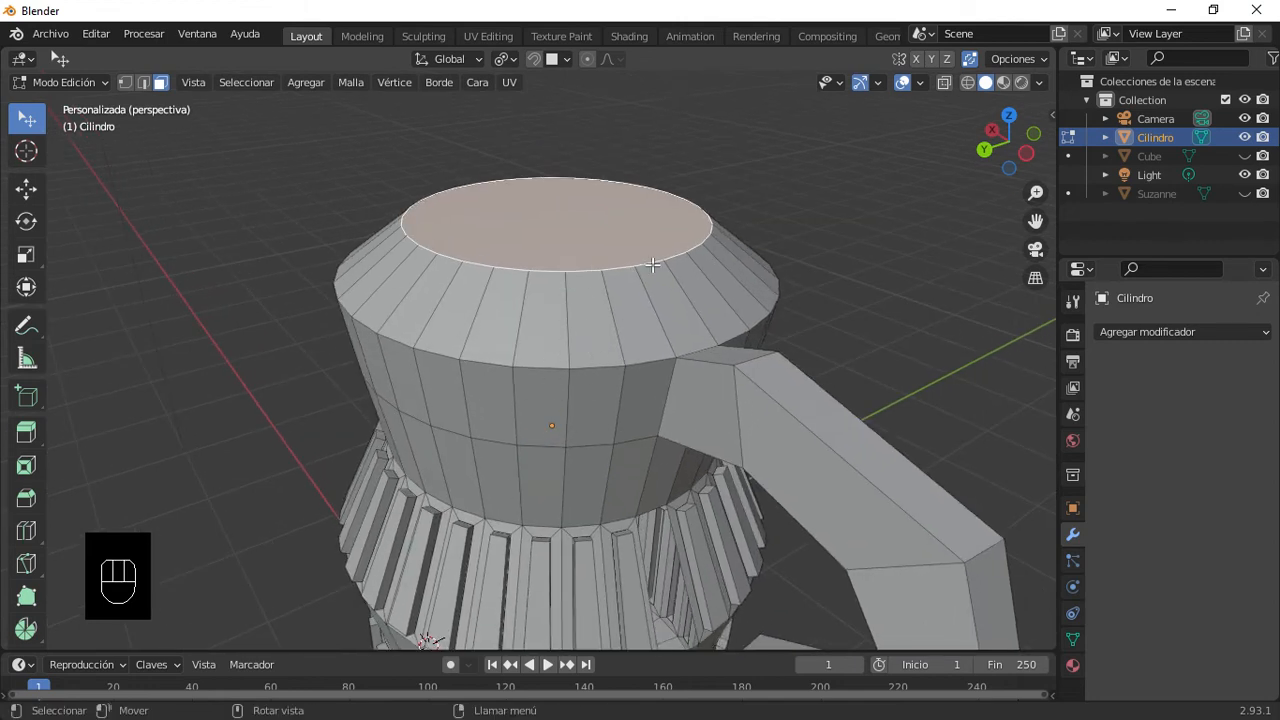
pyautogui.click(508, 58)
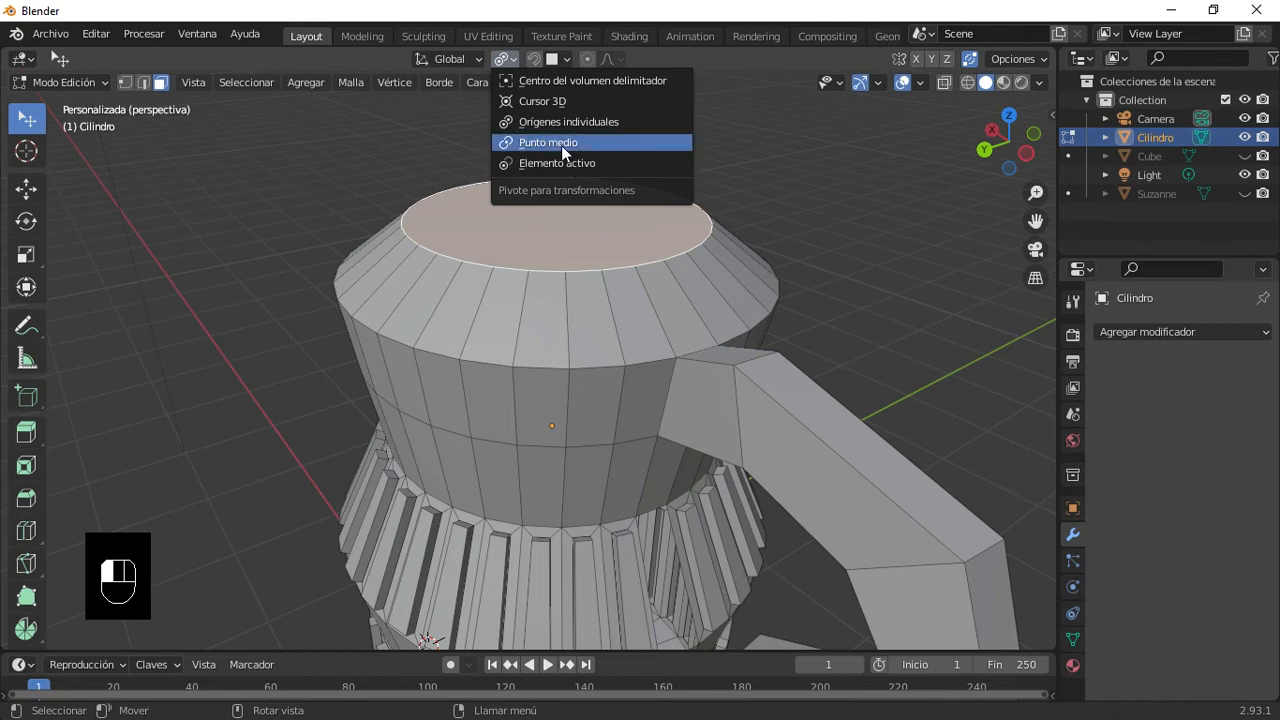
pyautogui.click(497, 337)
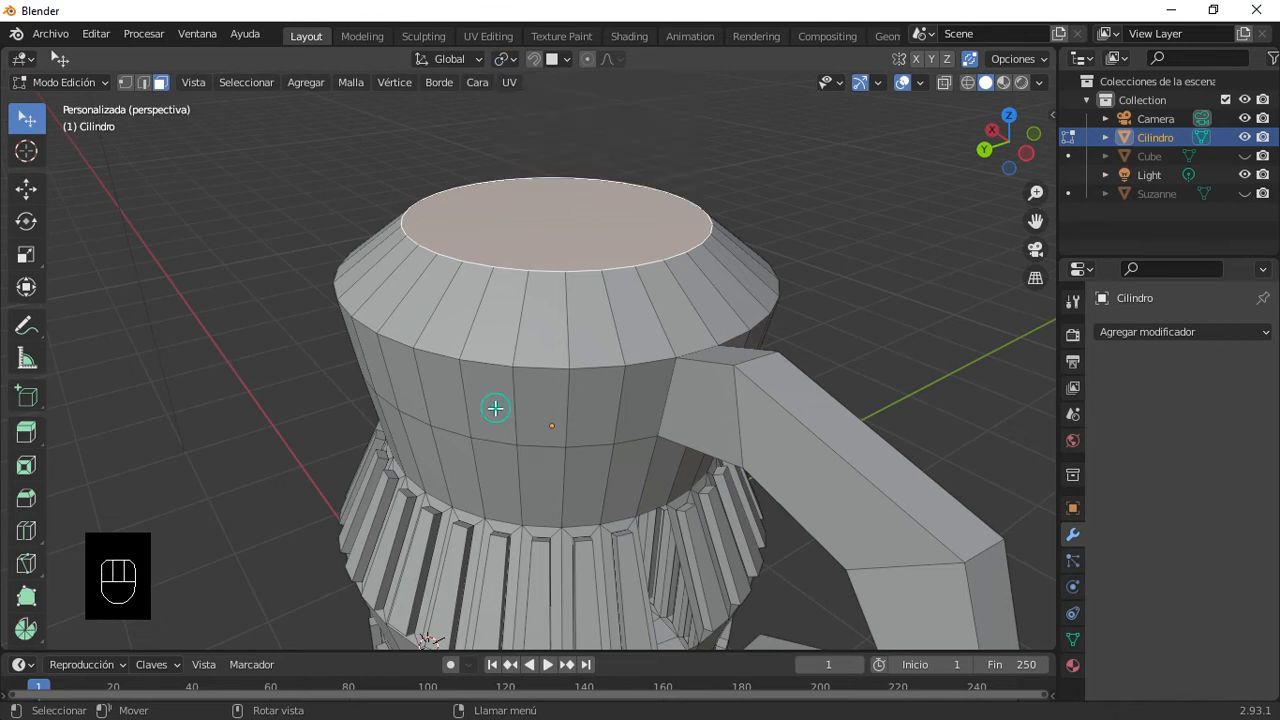
pyautogui.keyDown('shift'); pyautogui.click(490, 398); pyautogui.keyUp('shift')
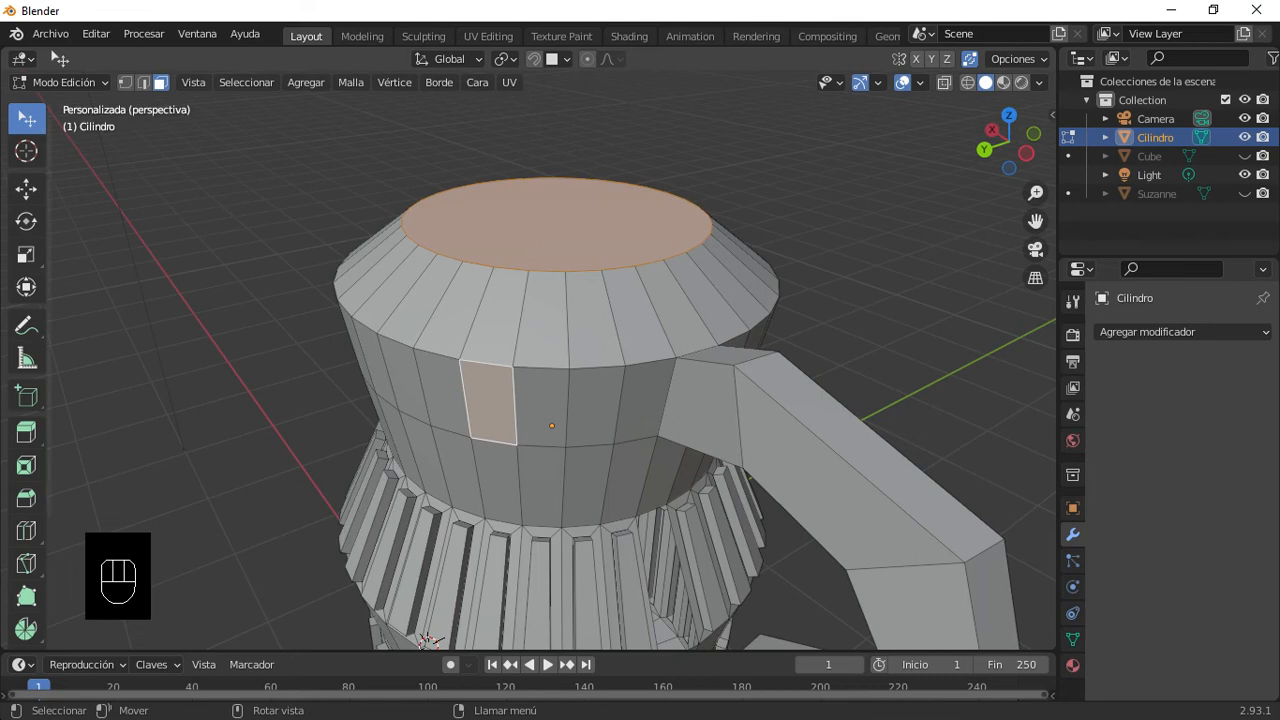
pyautogui.press('s')
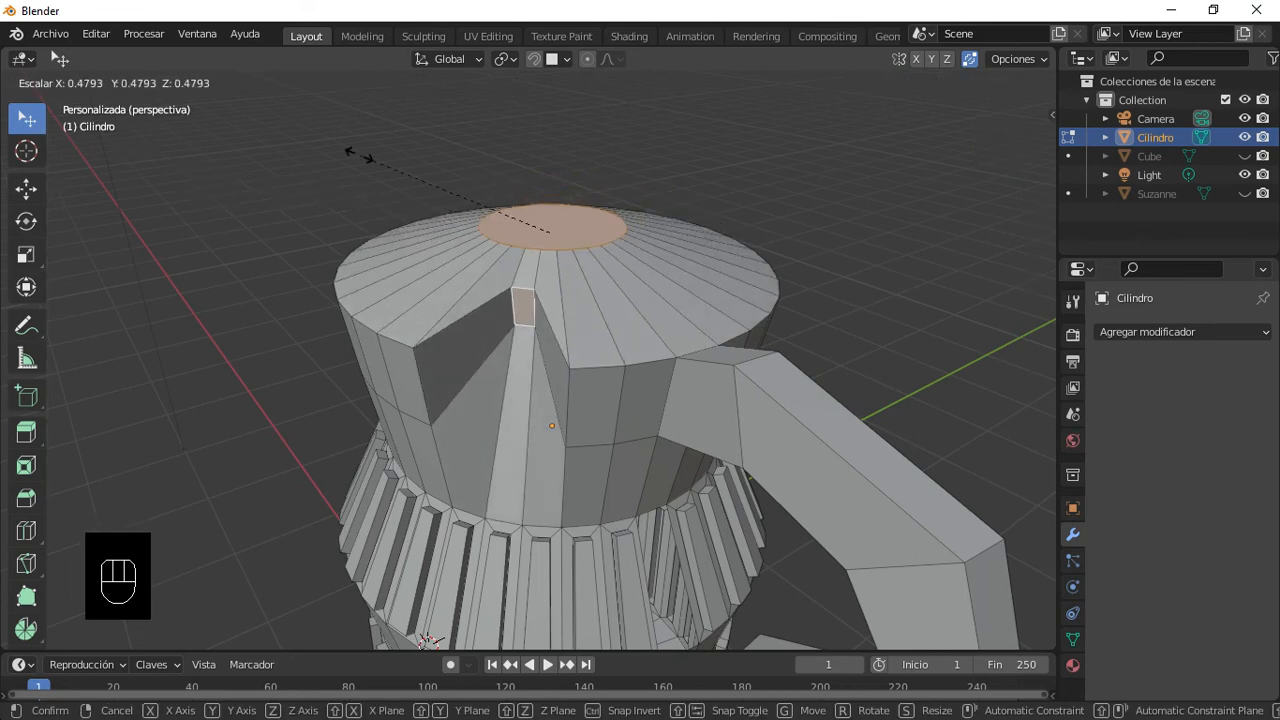
pyautogui.rightClick(415, 133)
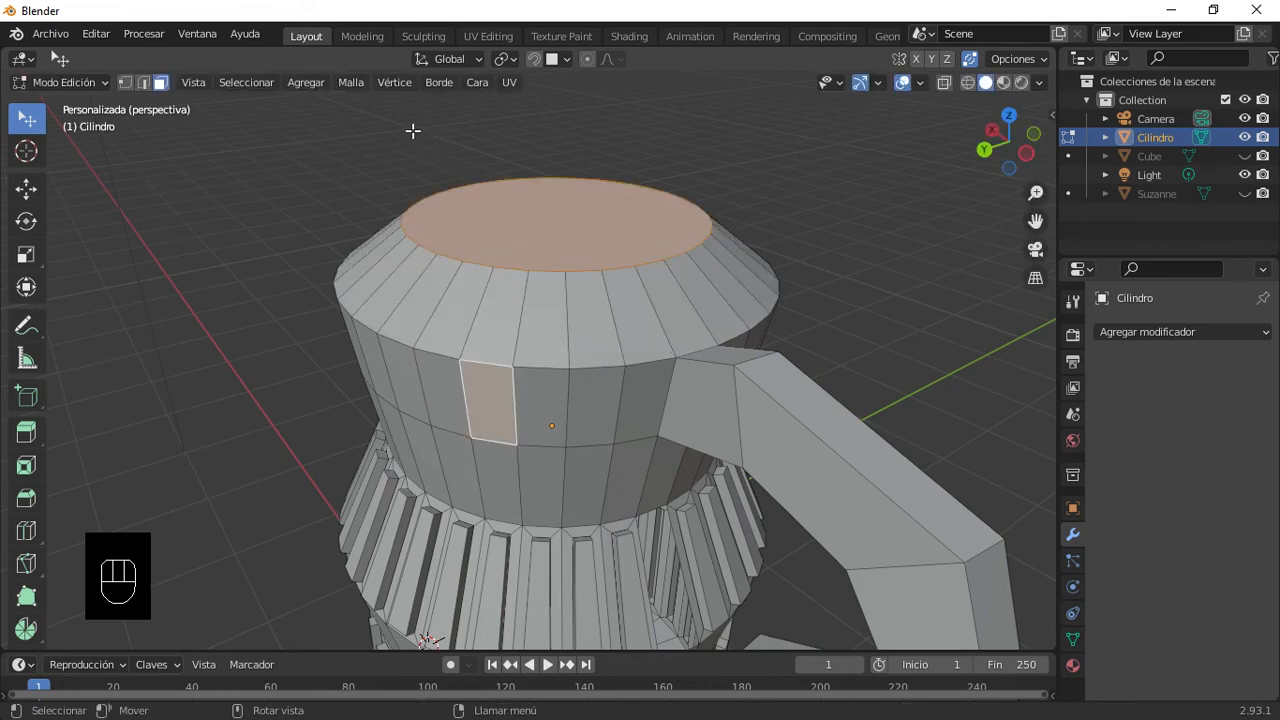
# Step: Set the transform pivot to Individual Origins, and try extruding the top cap and the upper-body face inward
pyautogui.click(507, 63)
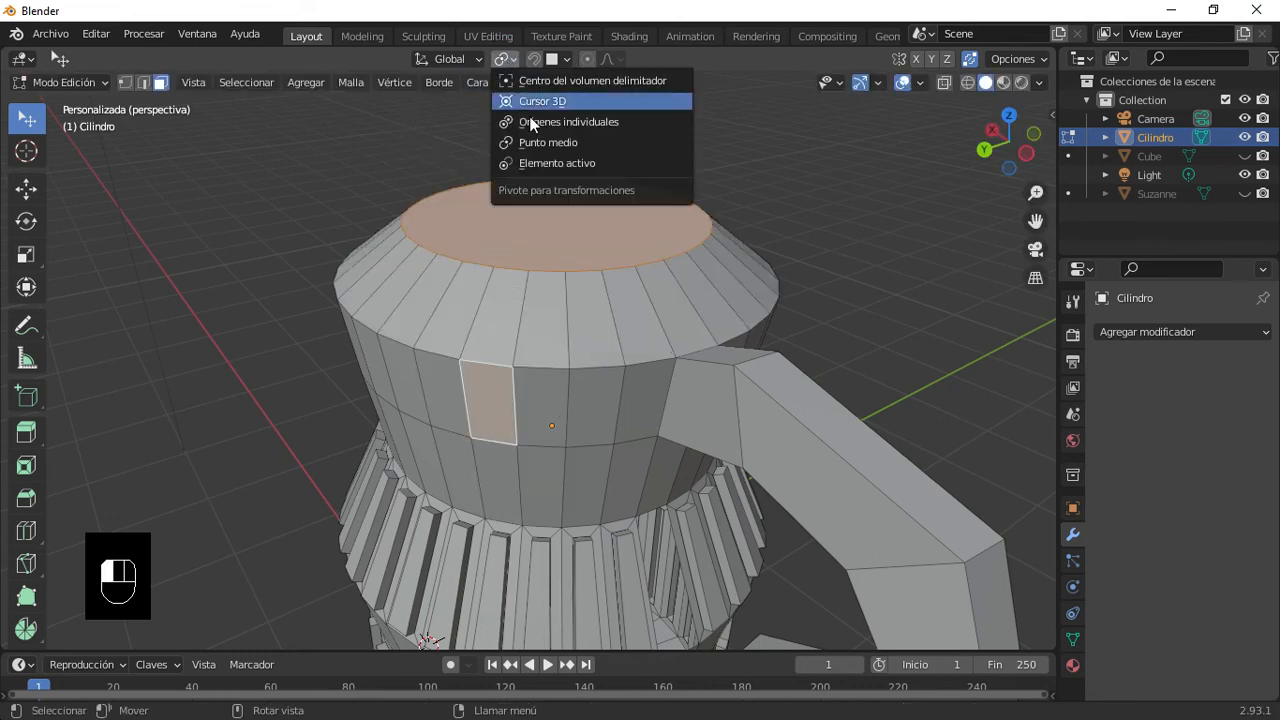
pyautogui.click(529, 118)
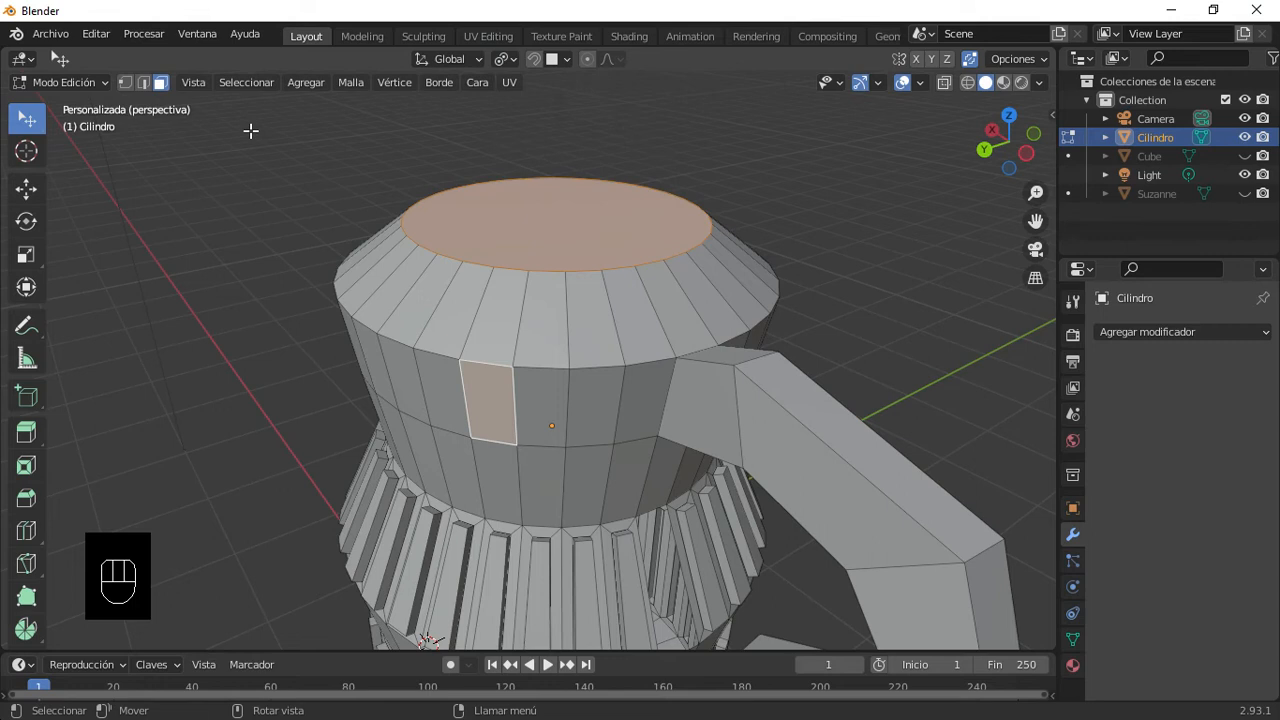
pyautogui.press('e')
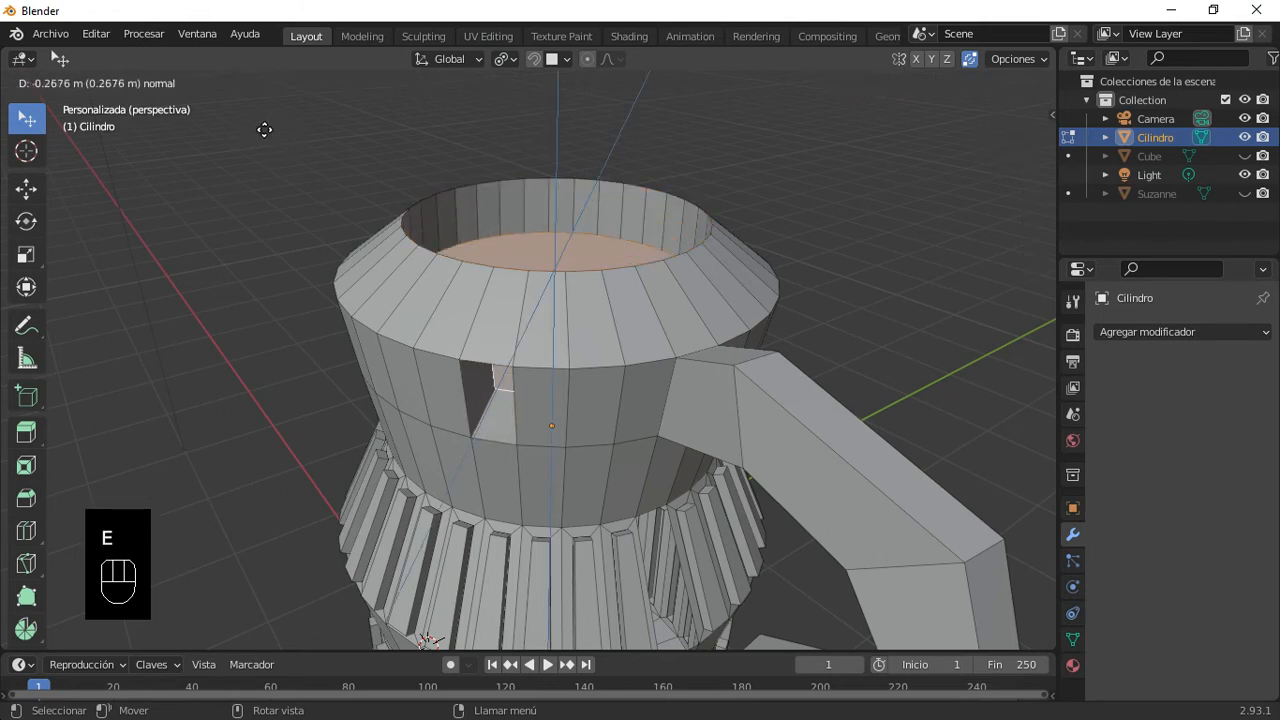
pyautogui.press('Escape')
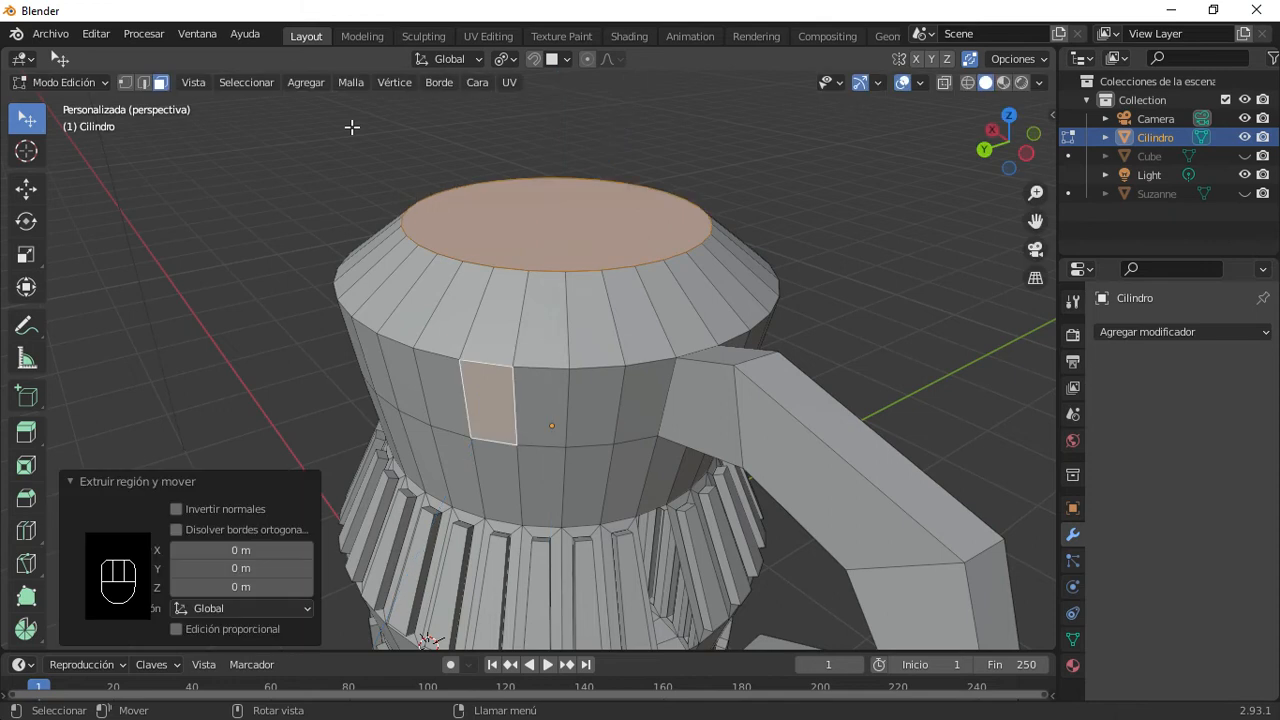
pyautogui.hotkey('ctrl', 'z')
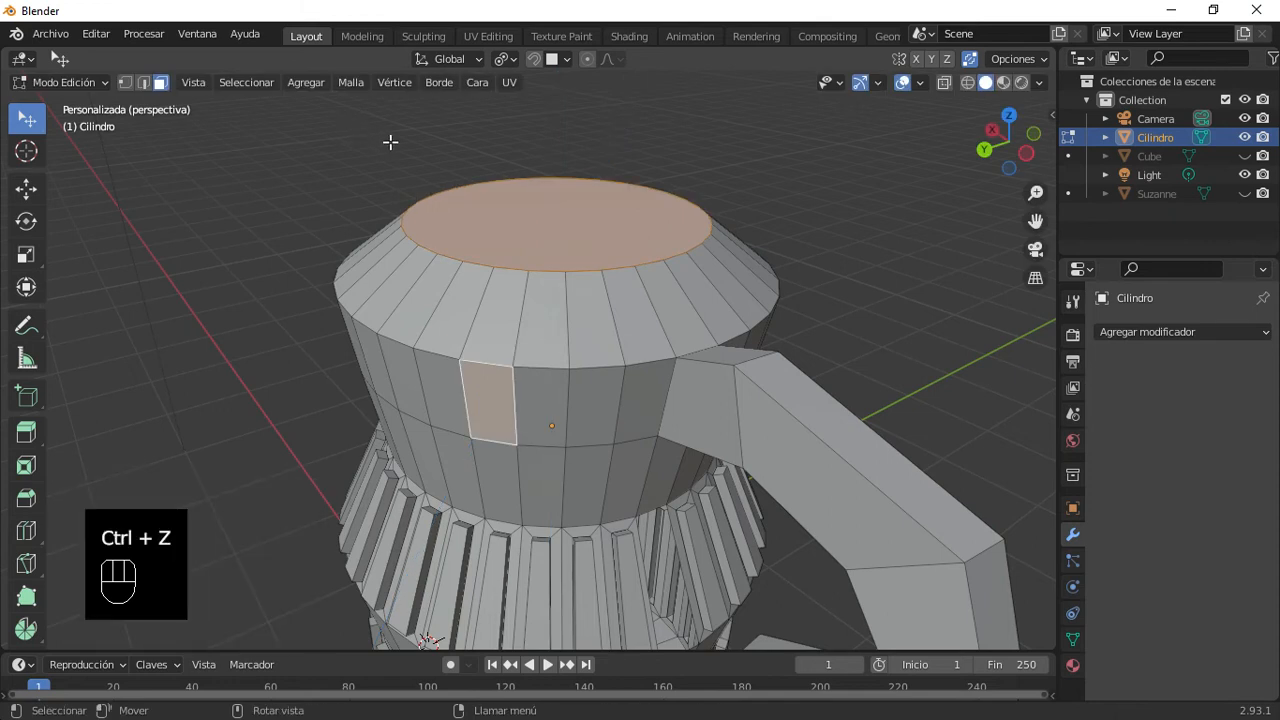
pyautogui.hotkey('ctrl', 'z')
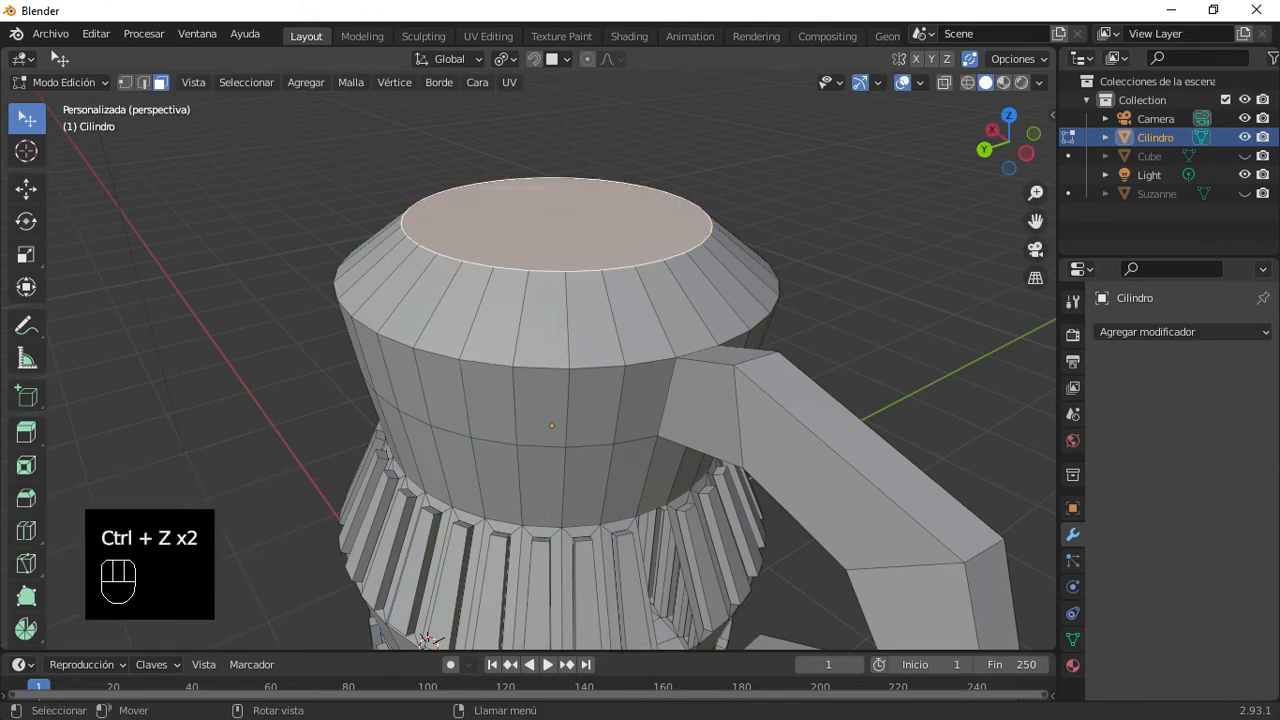
# Step: Try scaling the top cap alone, add the upper-body face to the selection and try scaling both about their individual origins
pyautogui.press('s')
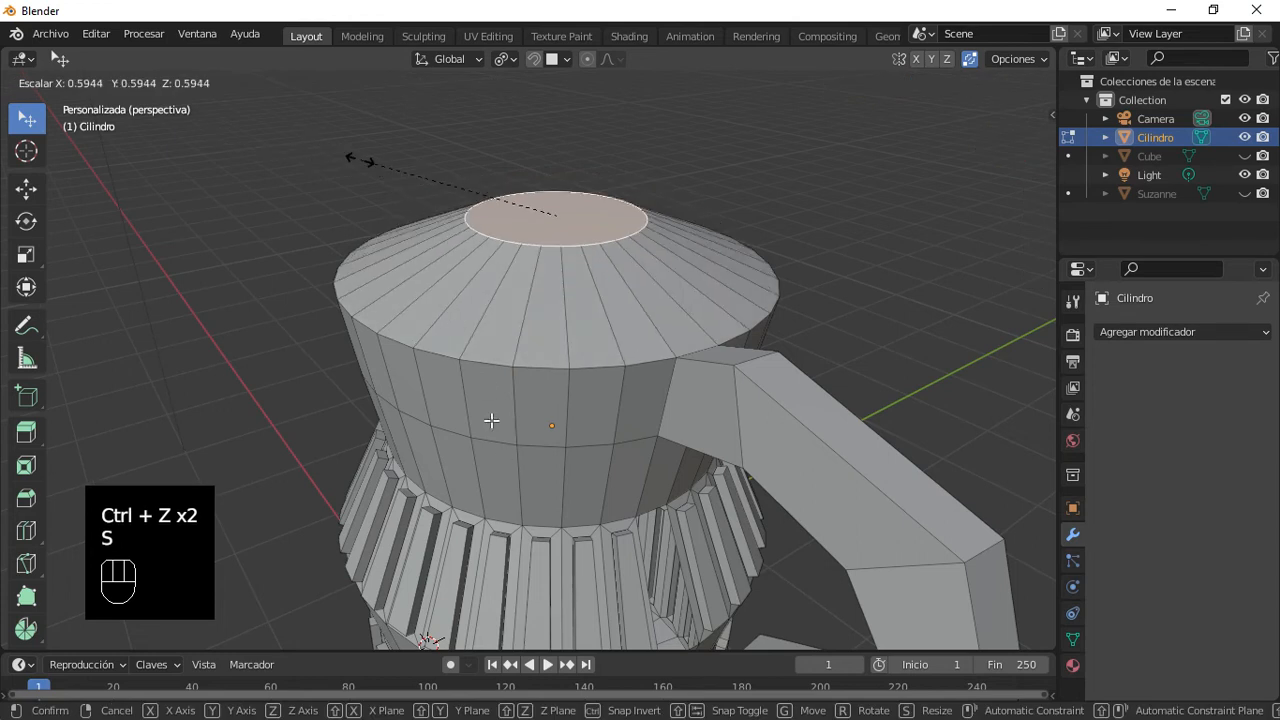
pyautogui.rightClick(488, 409)
pyautogui.keyDown('shift'); pyautogui.click(488, 409); pyautogui.keyUp('shift')
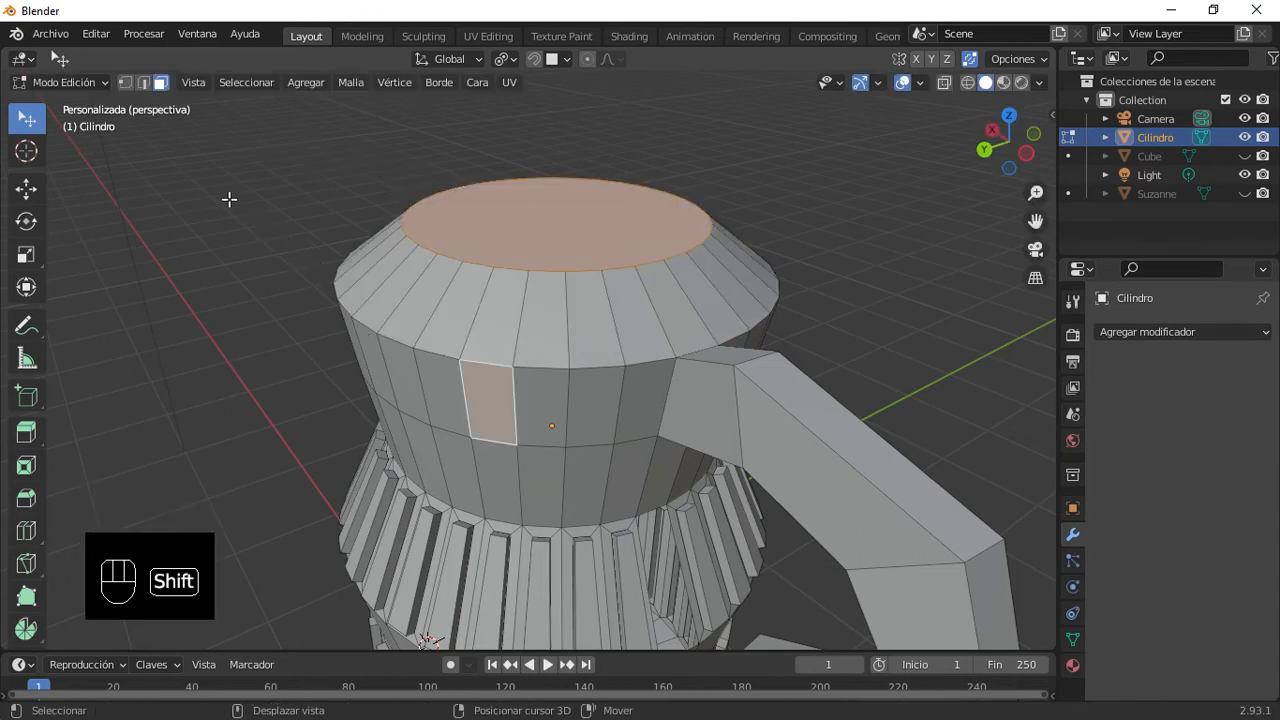
pyautogui.press('s')
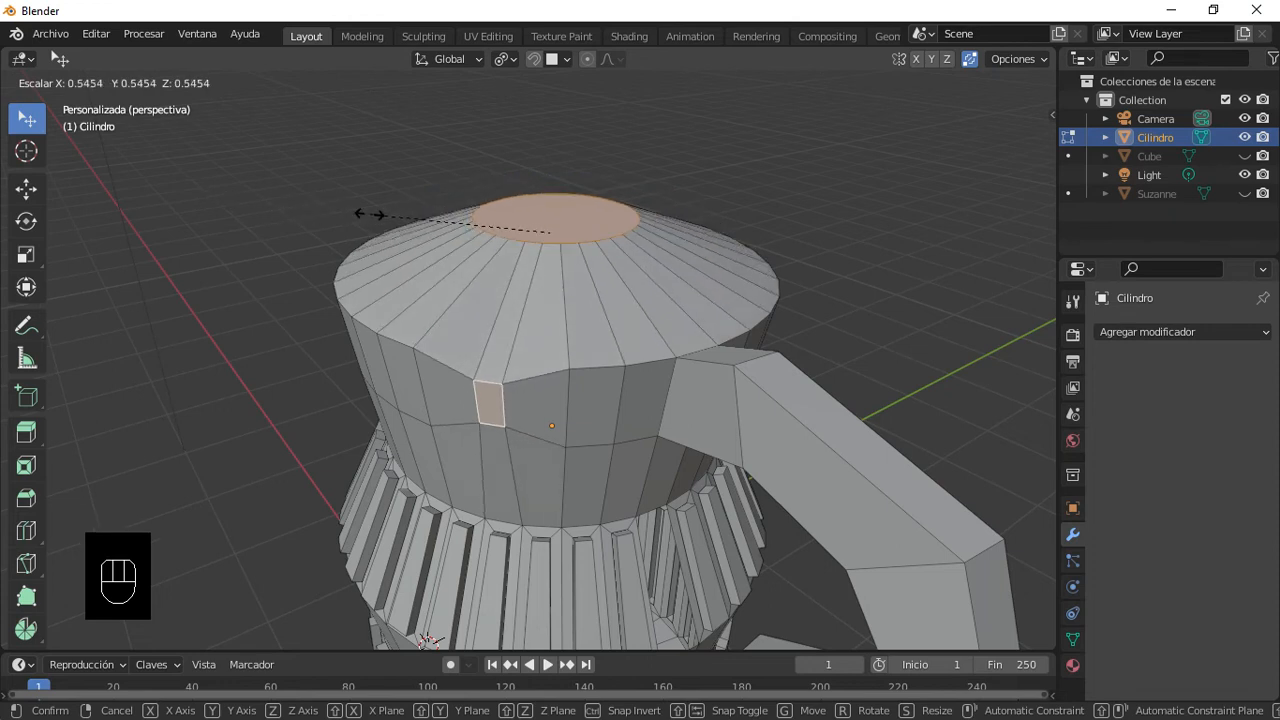
pyautogui.rightClick(507, 58)
# Step: Set the transform pivot to Active Element, and try scaling the selected faces with the handle's sloping side face added as the active one
pyautogui.click(510, 58)
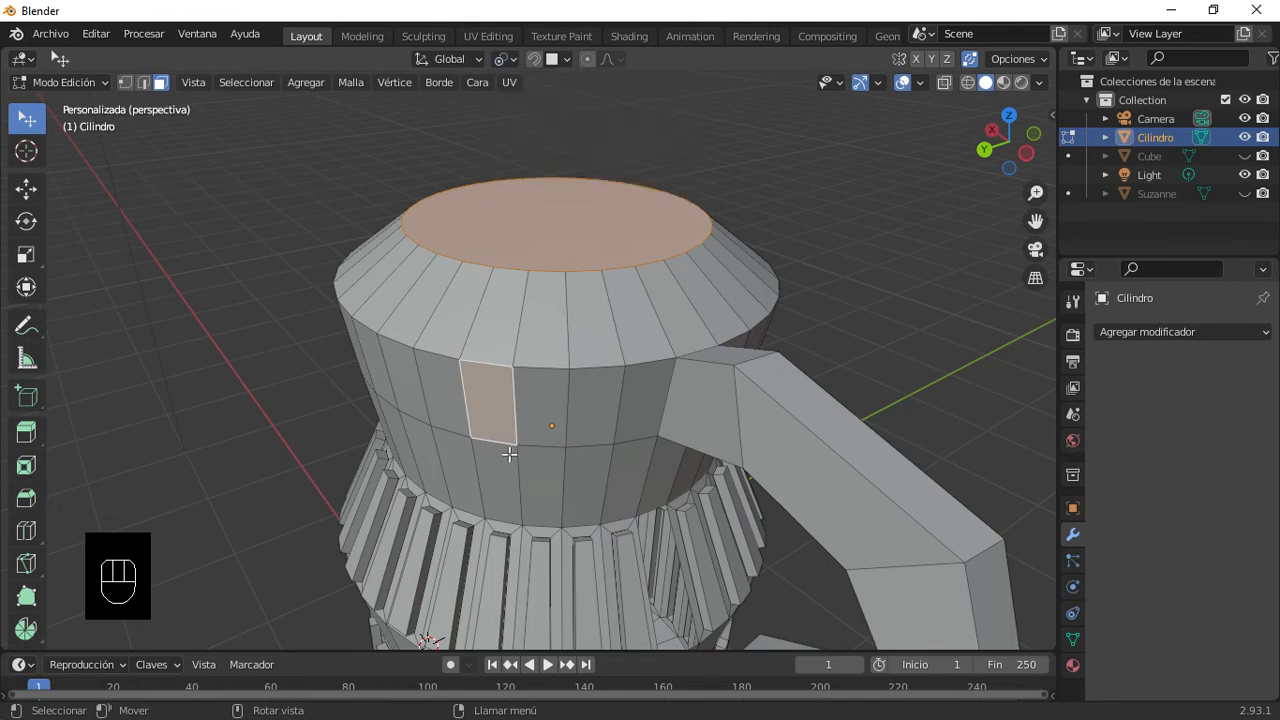
pyautogui.keyDown('shift'); pyautogui.click(804, 495); pyautogui.keyUp('shift')
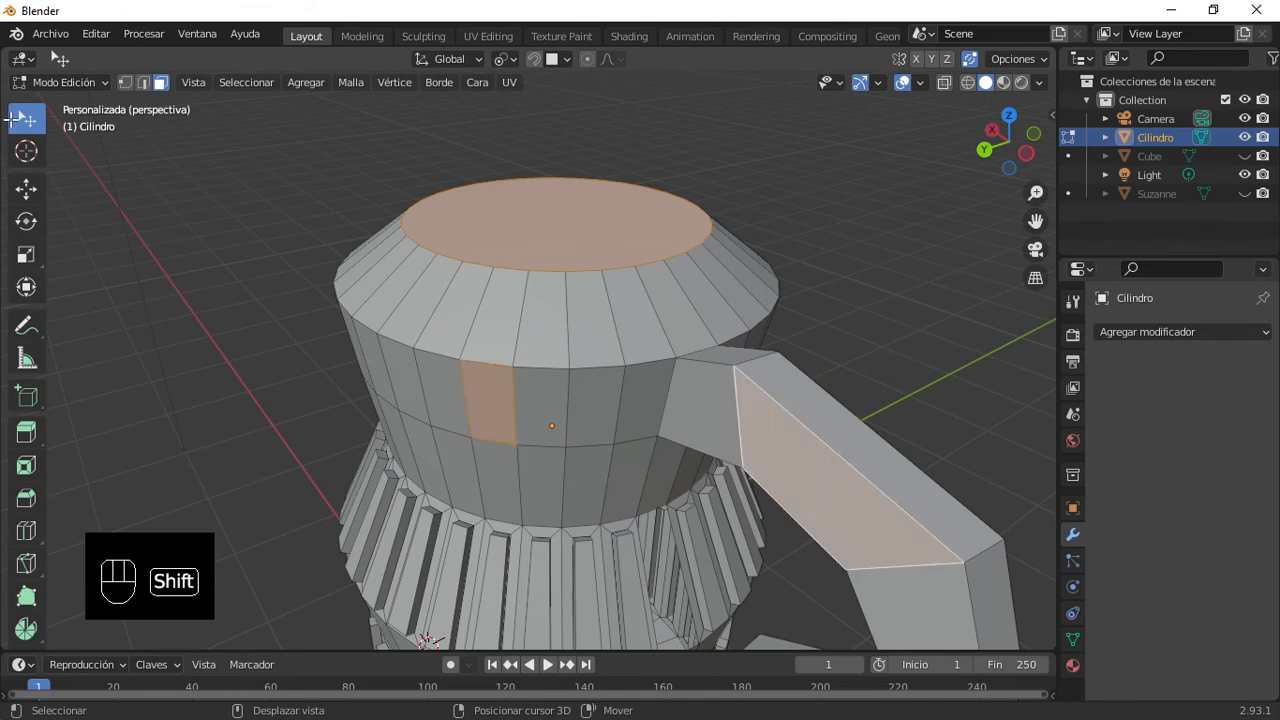
pyautogui.press('s')
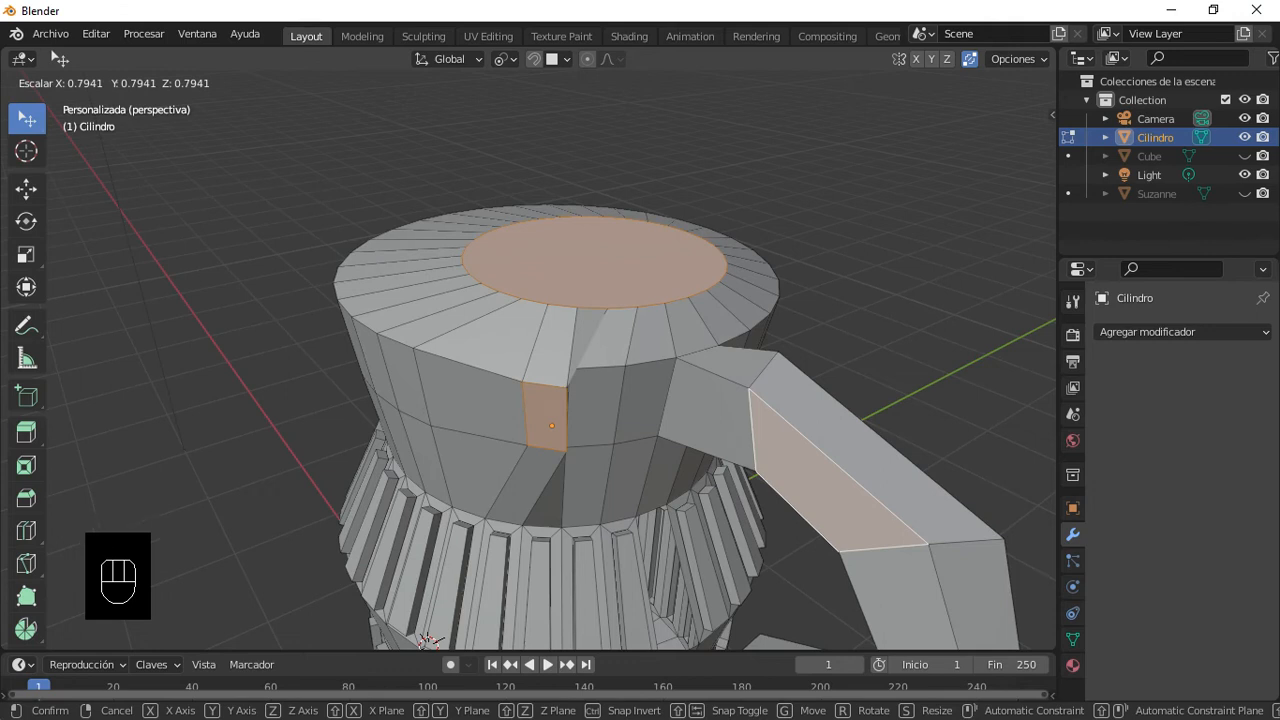
pyautogui.rightClick(194, 150)
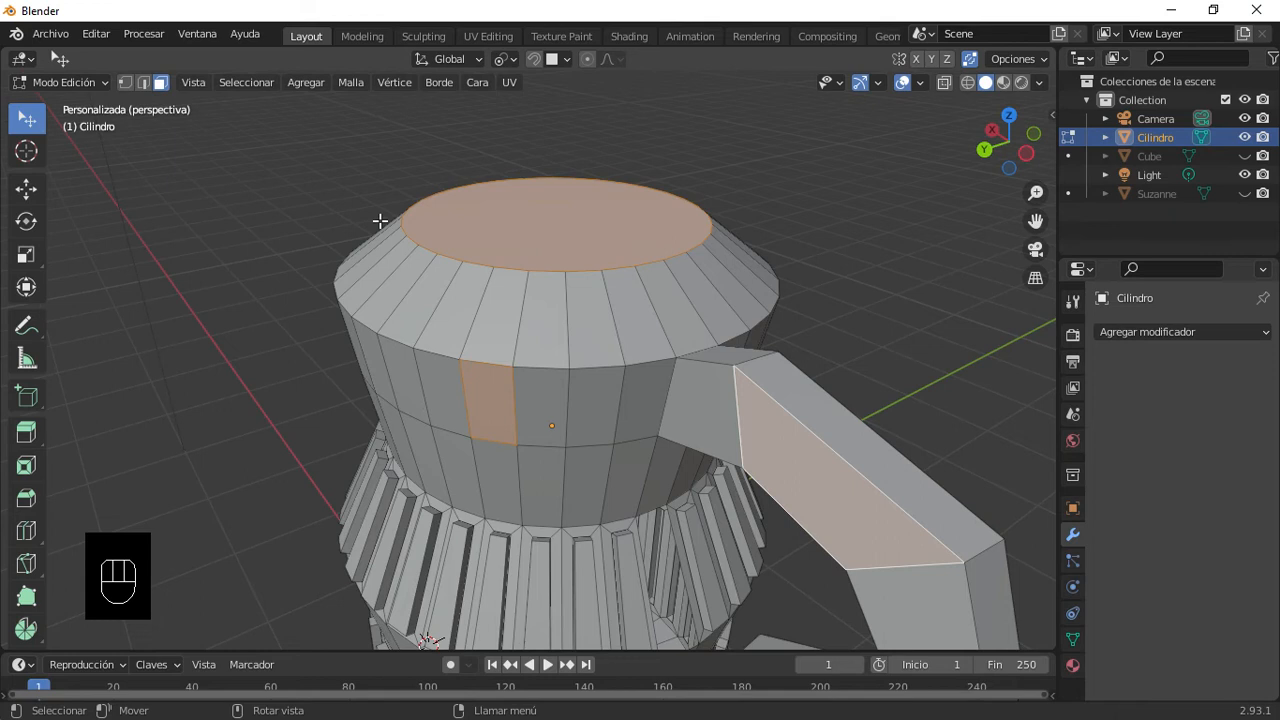
# Step: Examine the whole coffee pot in Object Mode, from the handle side and from the front
pyautogui.scroll(-2, 381, 223)
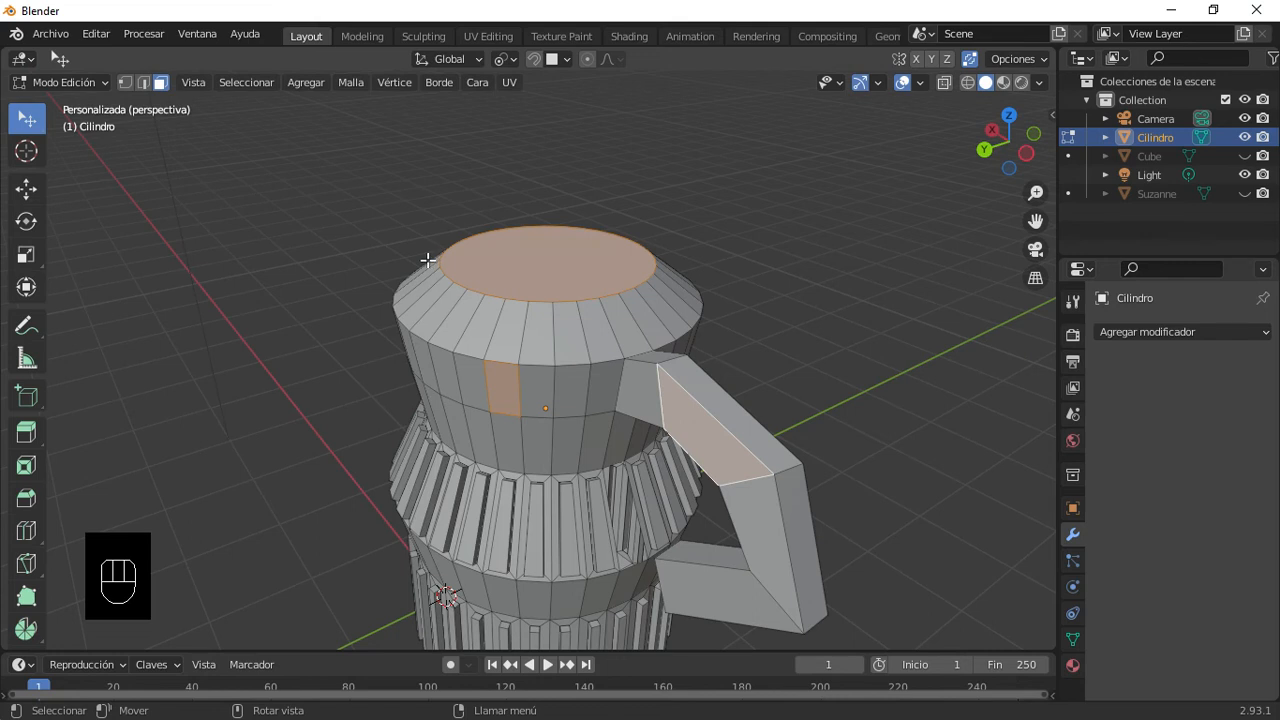
pyautogui.press('Tab')
pyautogui.scroll(-3, 430, 265)
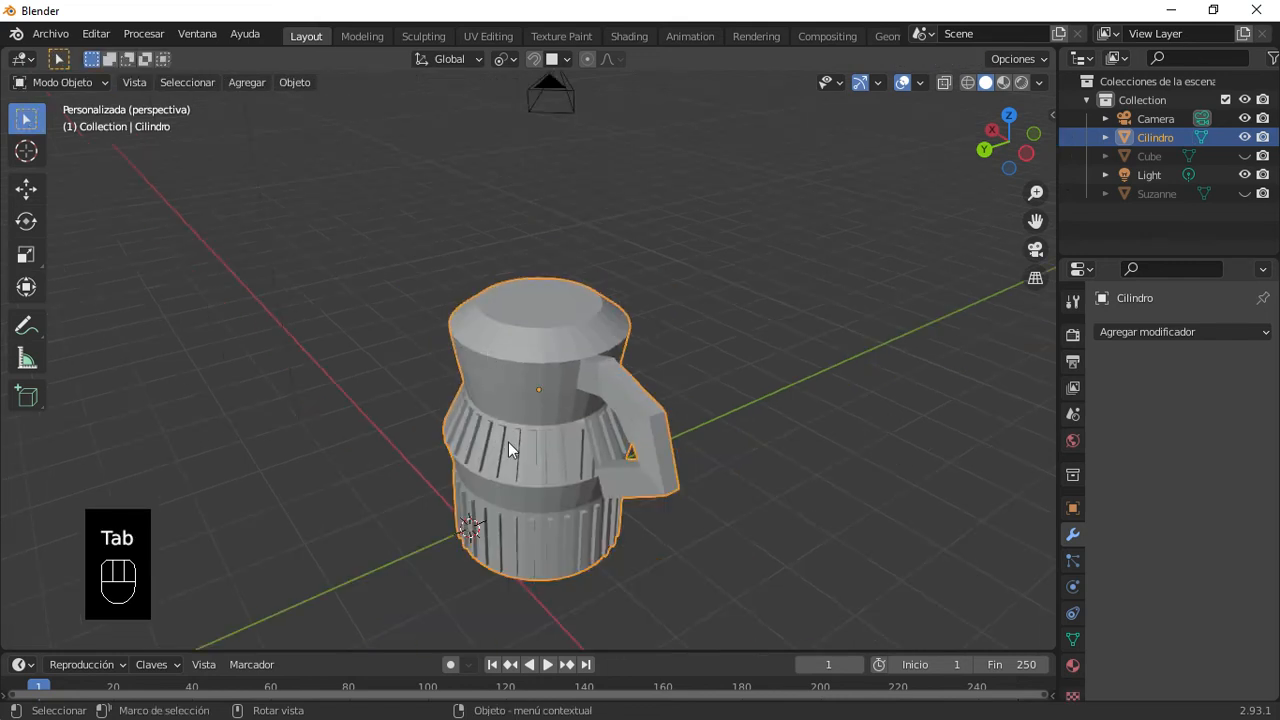
pyautogui.scroll(3, 508, 442)
pyautogui.moveTo(500, 435); pyautogui.dragTo(628, 422, button='middle')
pyautogui.scroll(-3, 519, 427)
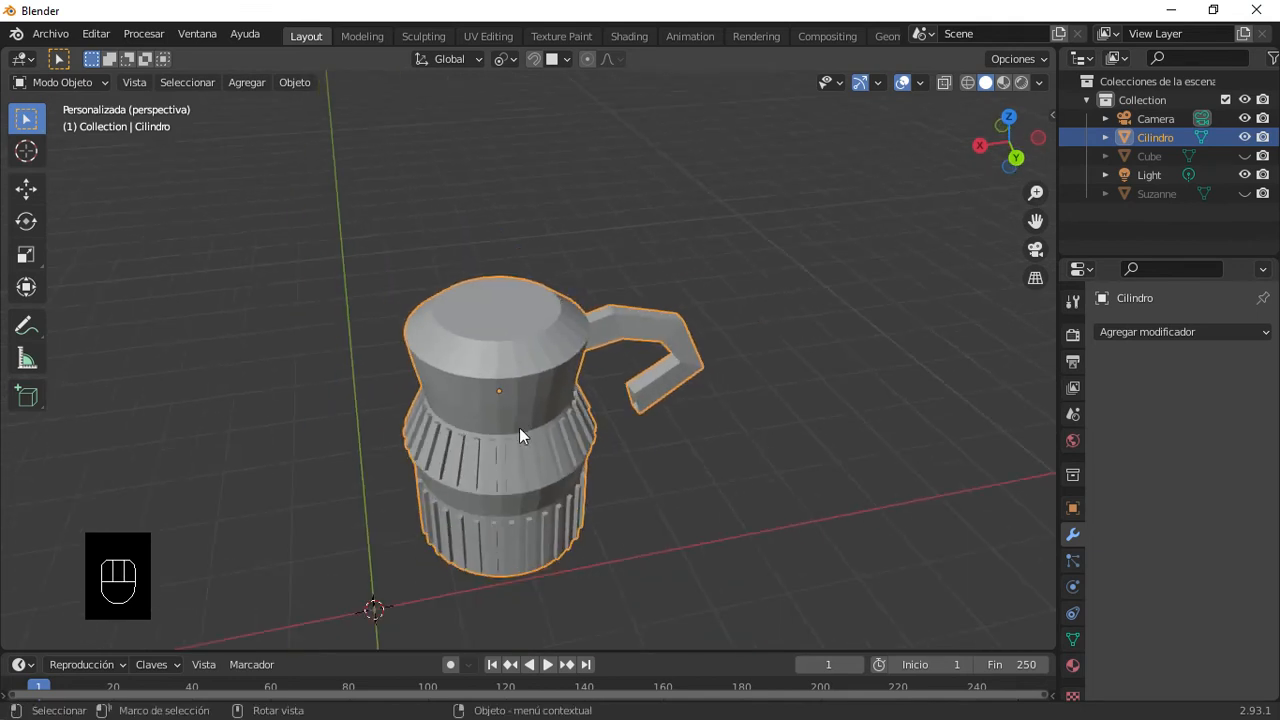
pyautogui.scroll(2, 519, 428)
pyautogui.moveTo(426, 413); pyautogui.dragTo(430, 405, button='middle')
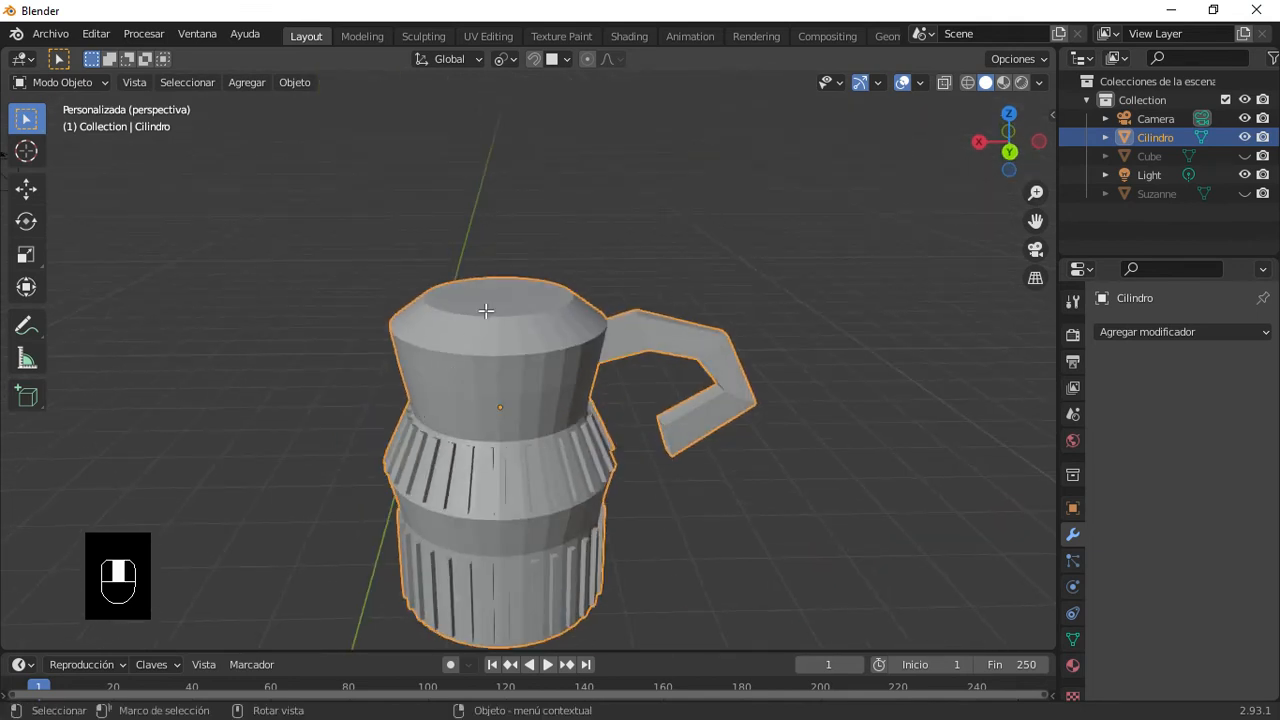
# Step: Extrude the pot's top cap upward by about 0.77 m, and again by about 0.73 m
pyautogui.press('Tab')
pyautogui.click(497, 295)
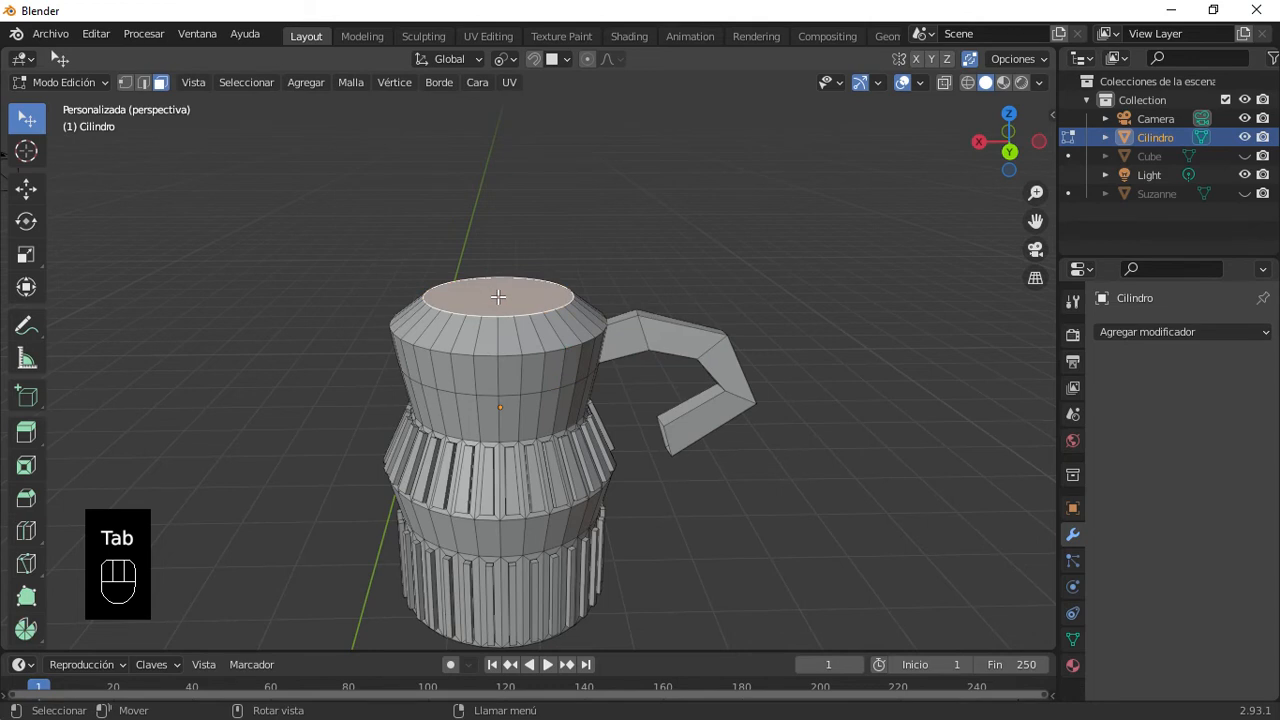
pyautogui.press('e')
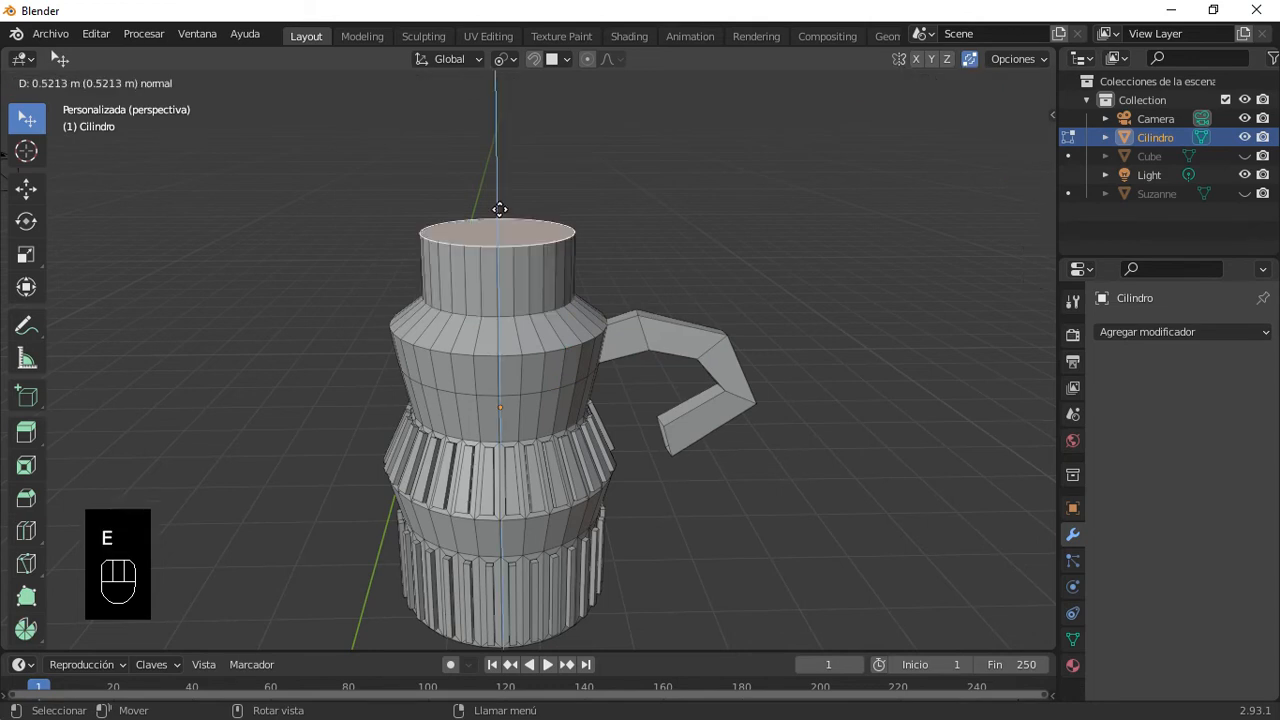
pyautogui.click(497, 188)
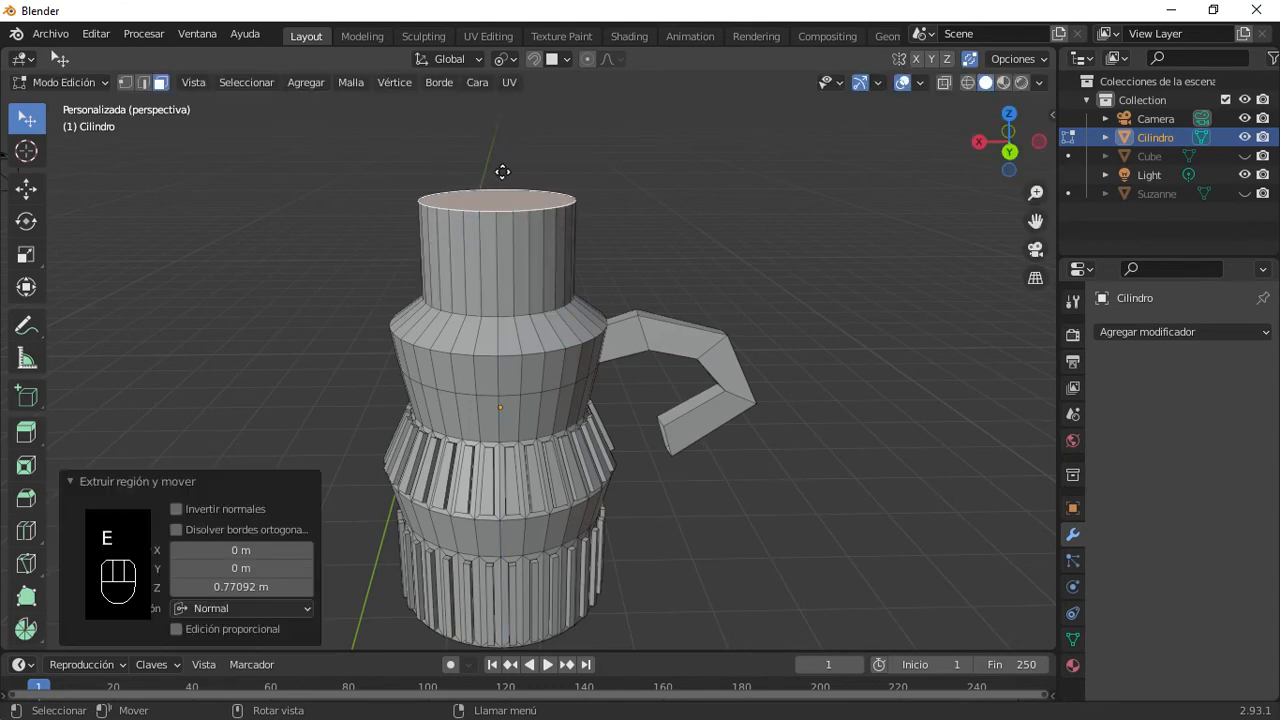
pyautogui.press('e')
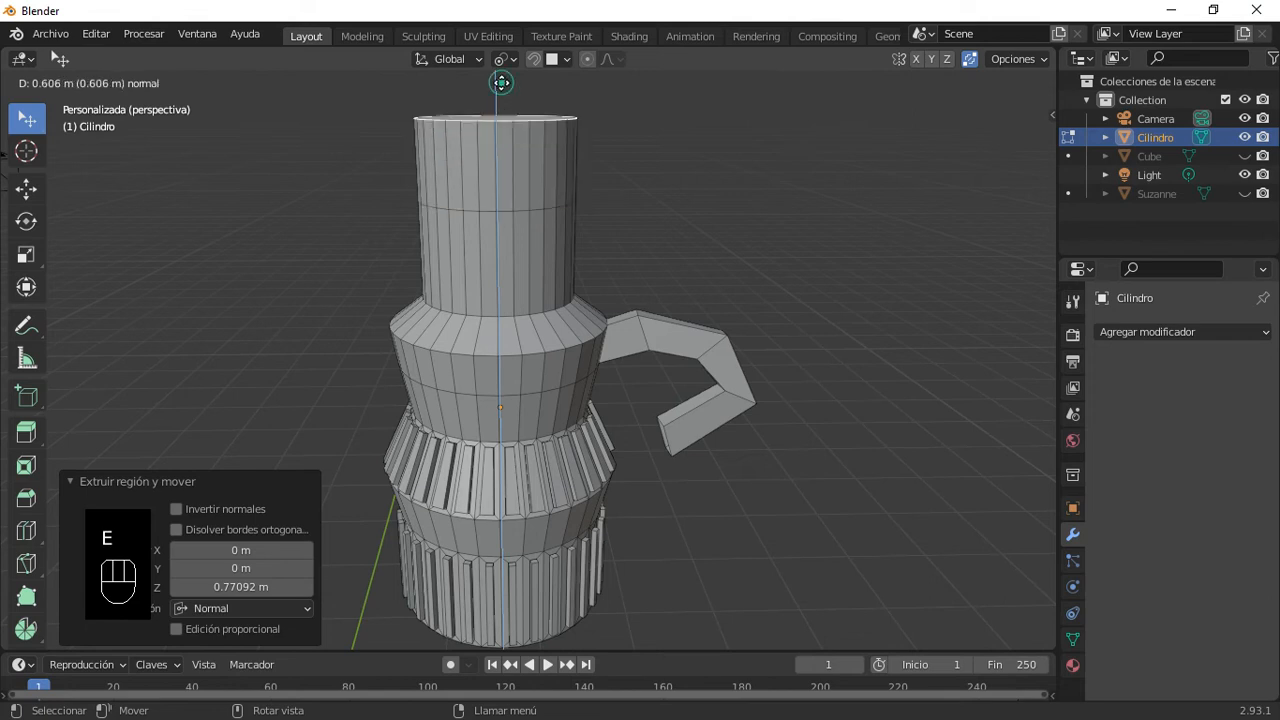
pyautogui.click(500, 79)
pyautogui.scroll(-2, 487, 205)
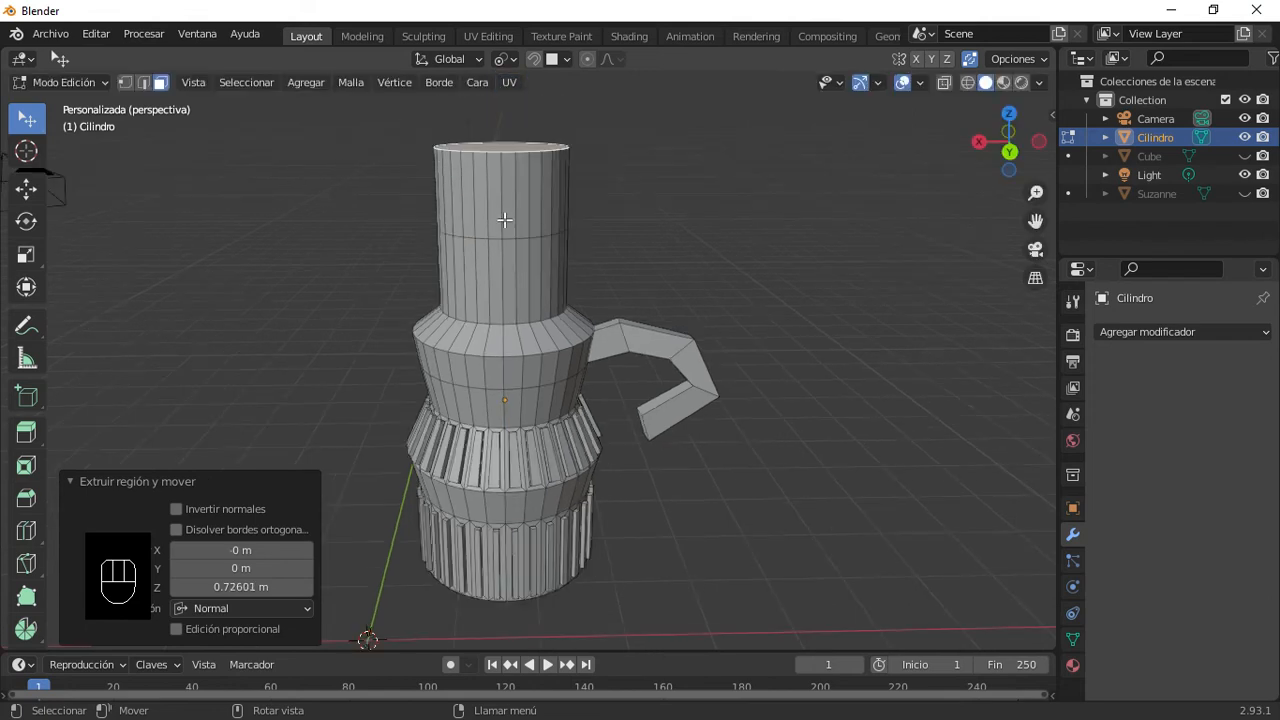
# Step: Add one centred loop cut around the lower section of the pot's extruded neck
pyautogui.scroll(3, 495, 210)
pyautogui.press('Tab')
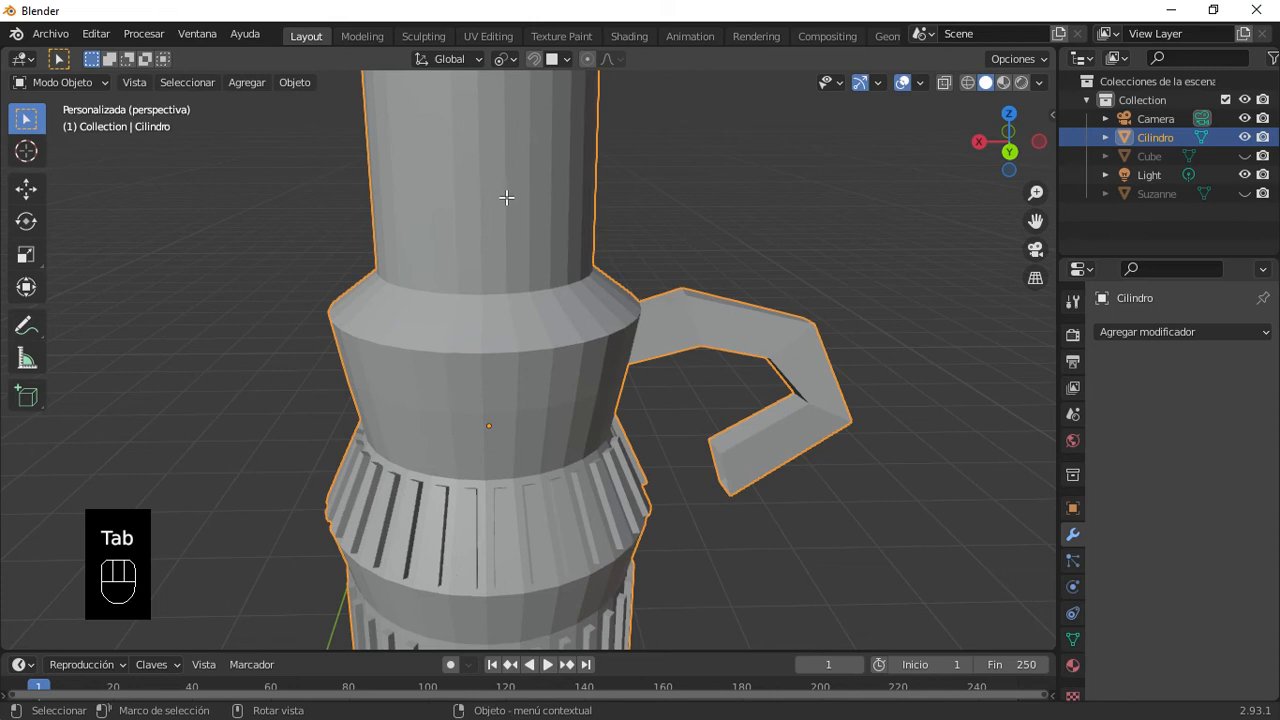
pyautogui.press('Tab')
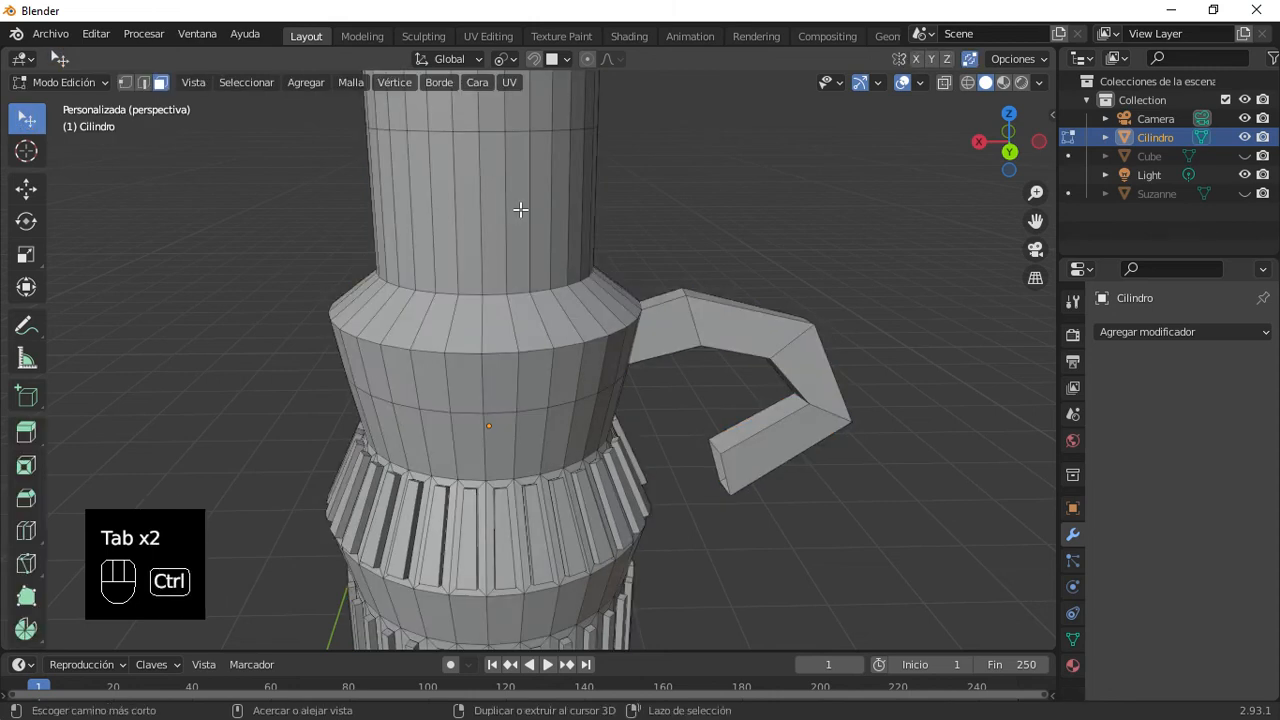
pyautogui.hotkey('ctrl', 'r')
pyautogui.click(510, 208)
pyautogui.rightClick(508, 207)
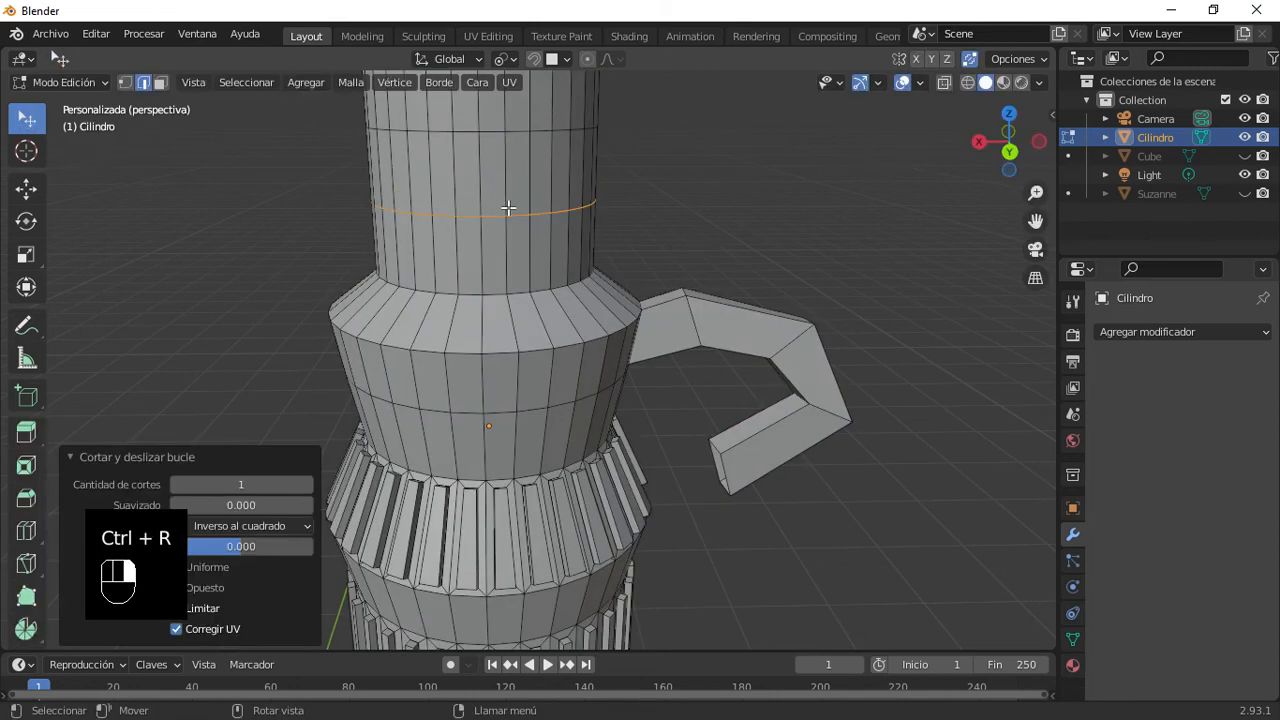
# Step: Try deleting the edges of the neck's new loop cut, and undo the deletion
pyautogui.press('Delete')
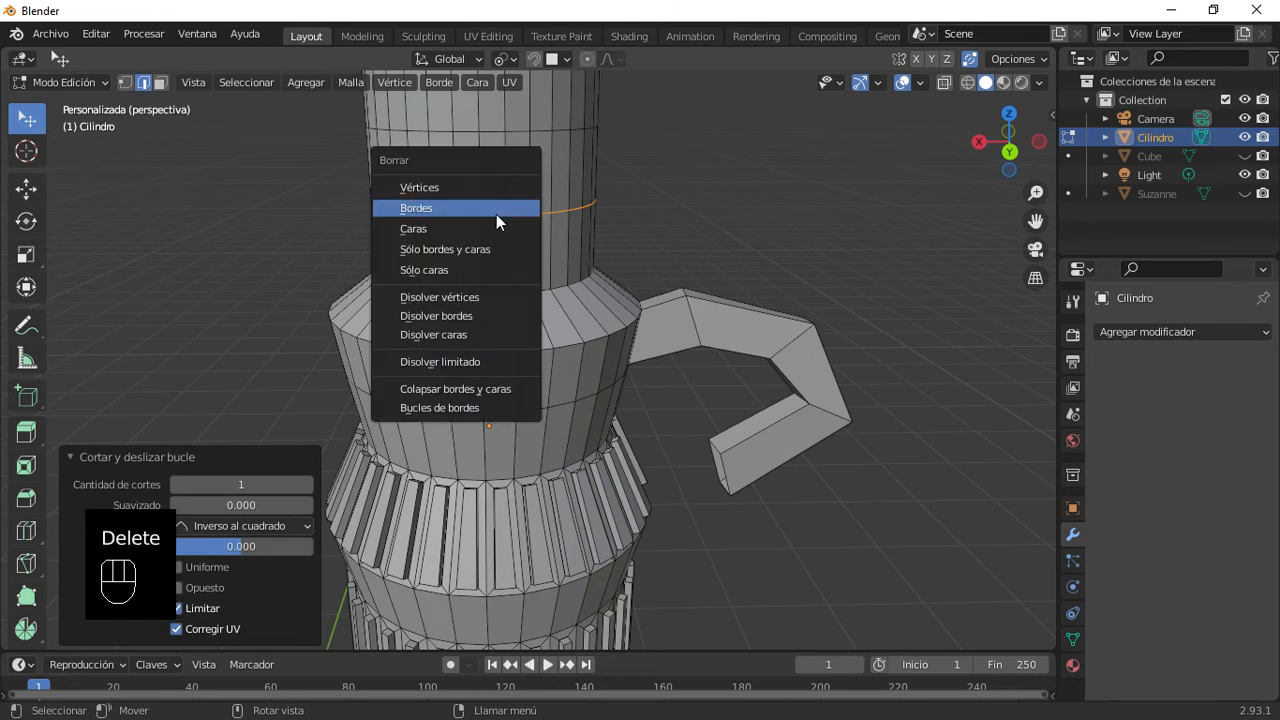
pyautogui.click(493, 214)
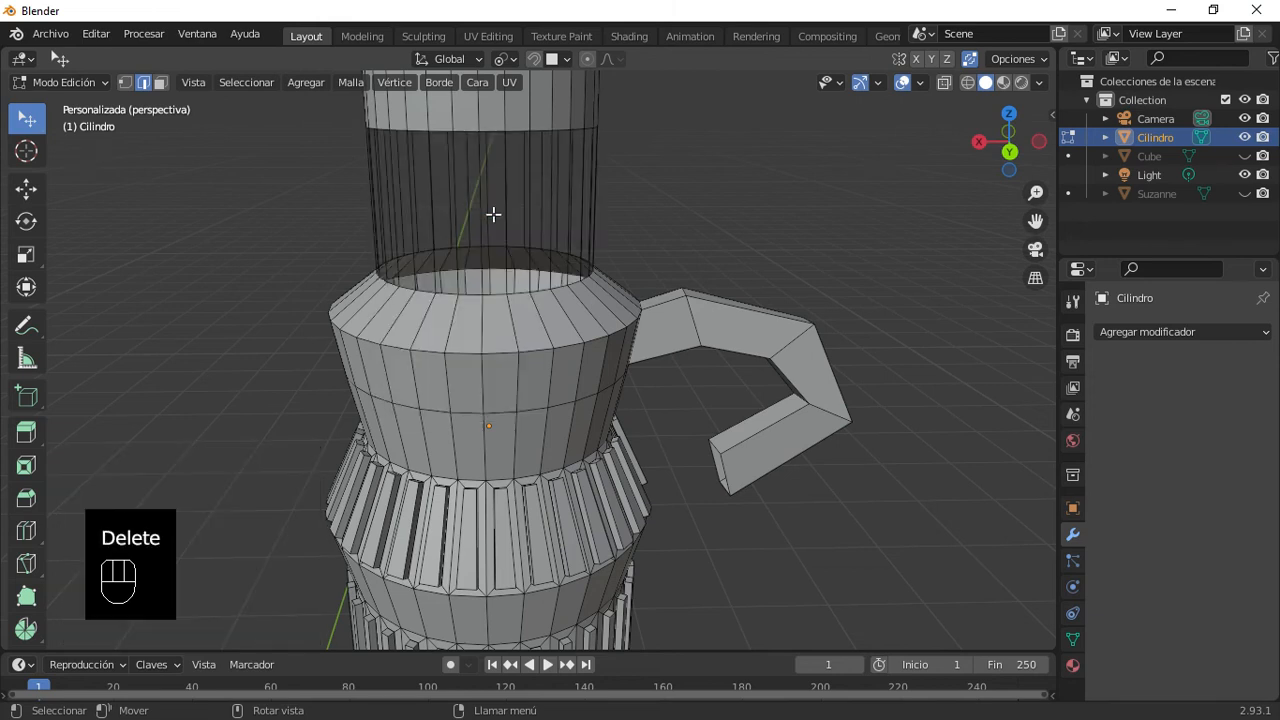
pyautogui.hotkey('ctrl', 'z')
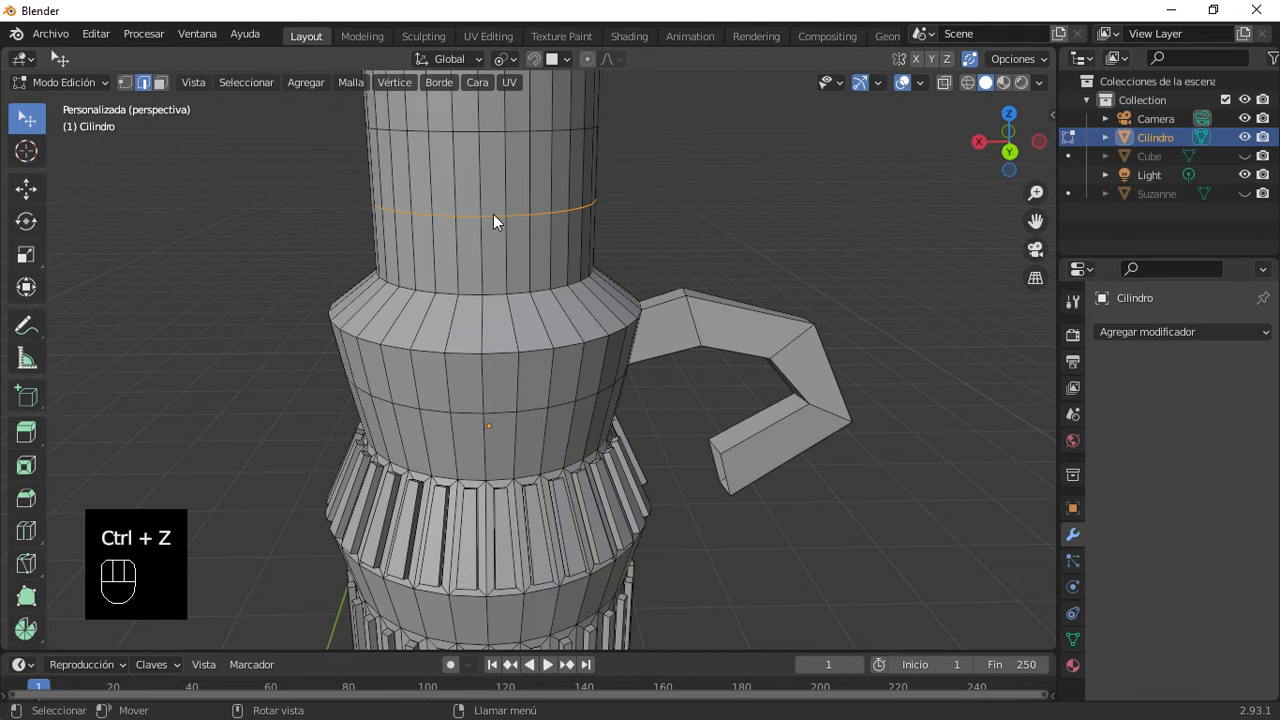
pyautogui.press('Delete')
pyautogui.click(463, 236)
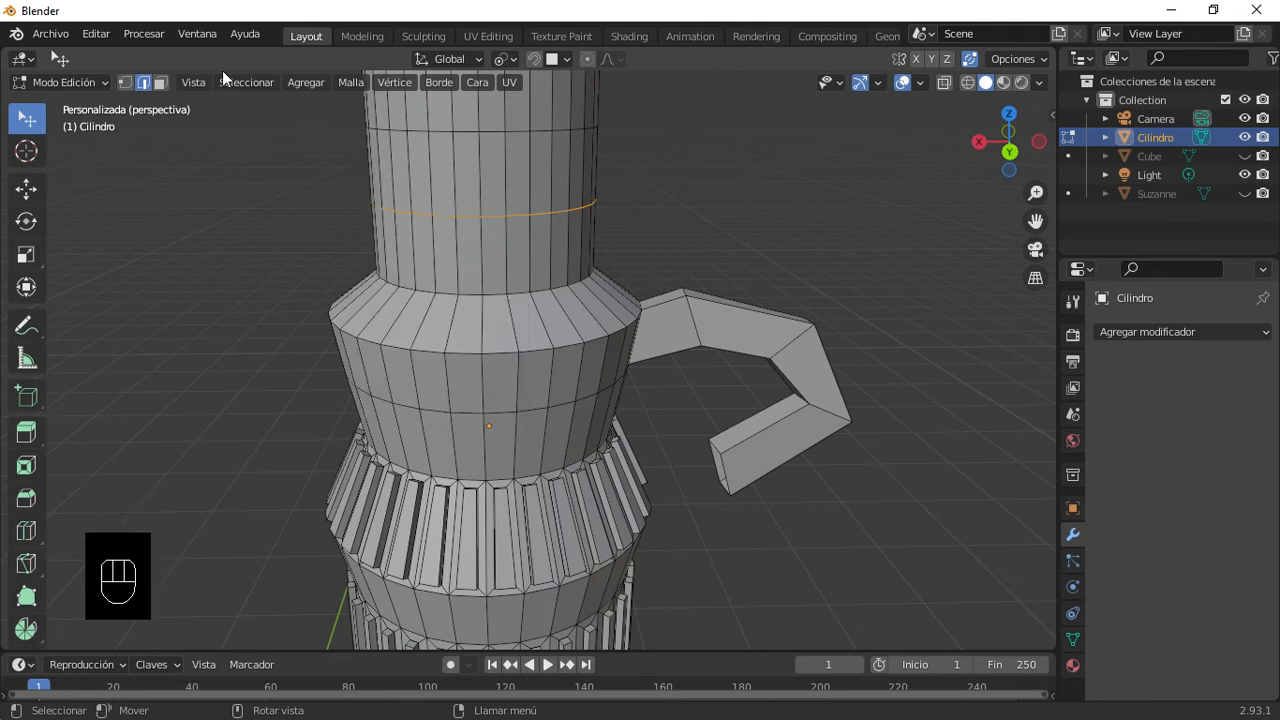
# Step: In face select mode, delete the ring of faces directly above the neck's new loop cut
pyautogui.click(160, 82)
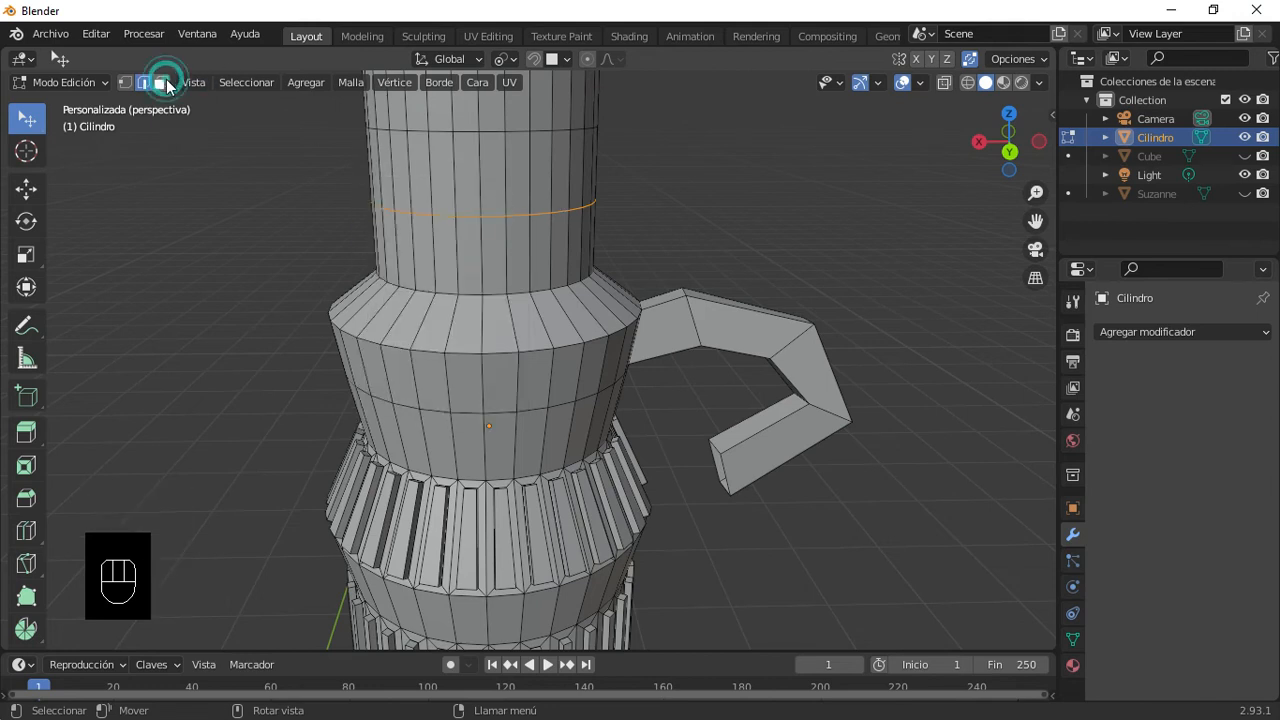
pyautogui.keyDown('alt'); pyautogui.click(483, 174); pyautogui.keyUp('alt')
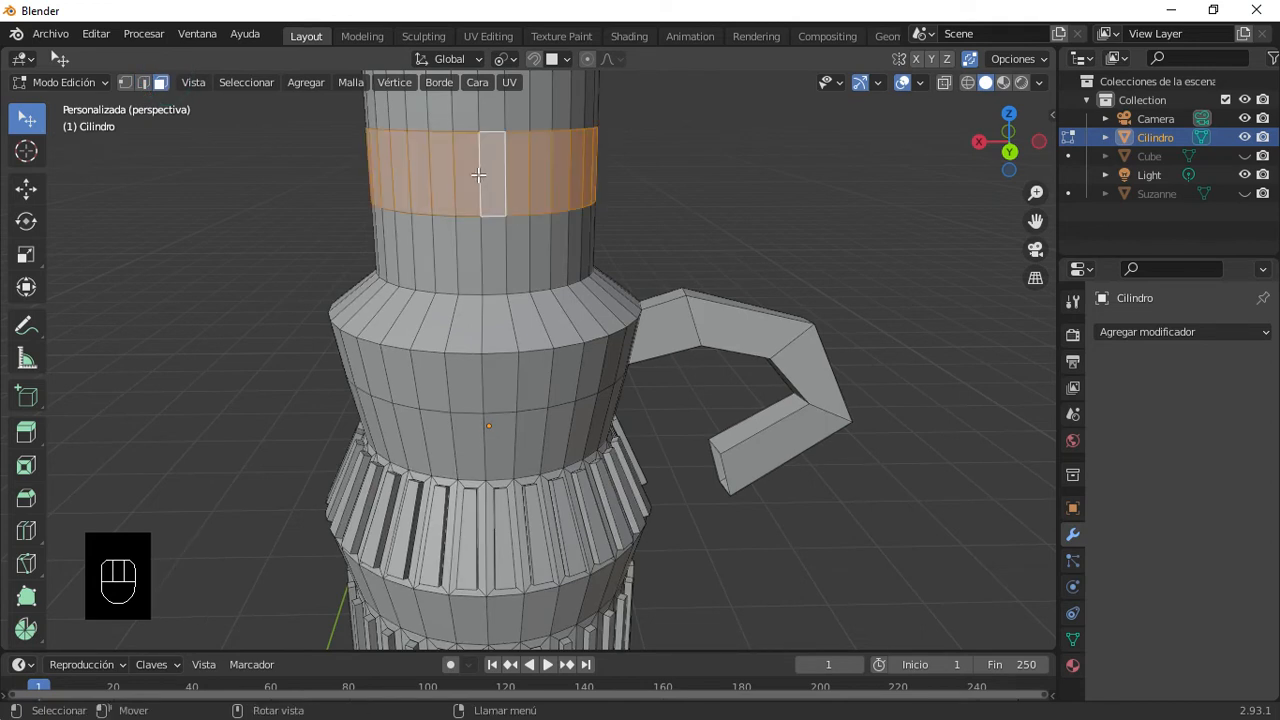
pyautogui.press('Delete')
pyautogui.click(478, 174)
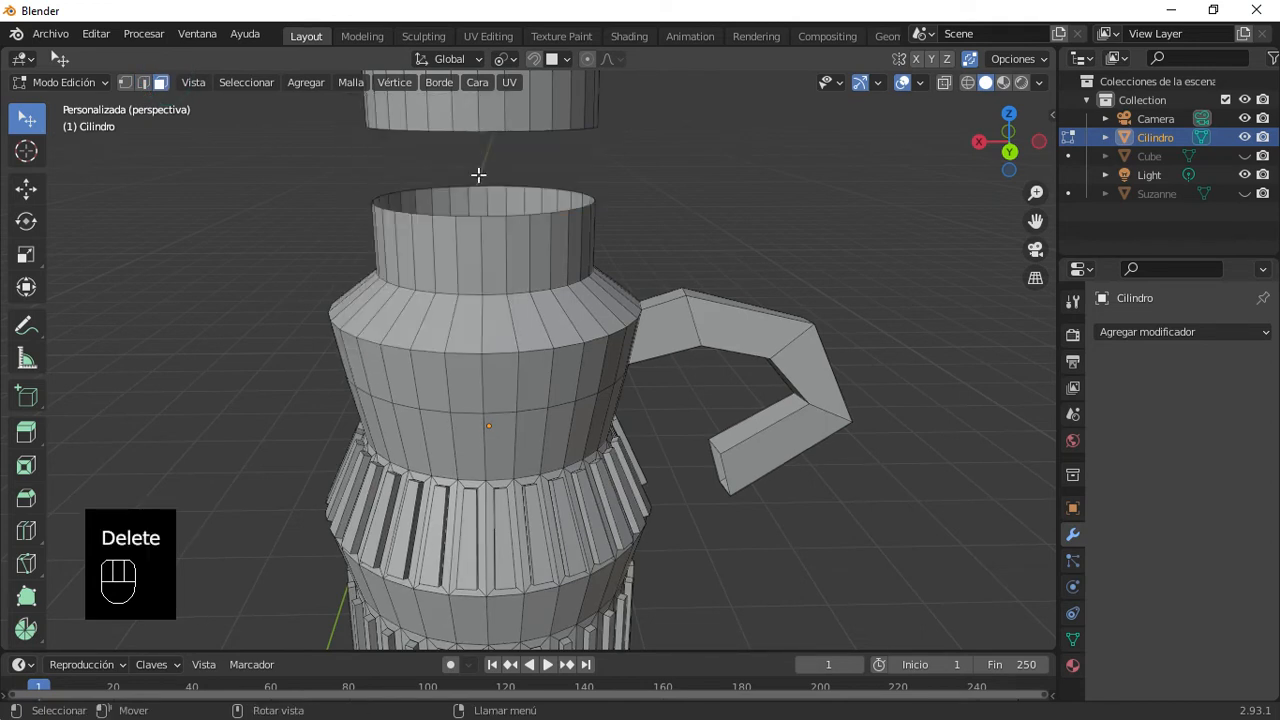
# Step: Try deleting the remaining ring of neck faces above the sloping shoulder, and undo the deletion
pyautogui.keyDown('shift'); pyautogui.click(507, 249); pyautogui.keyUp('shift')
pyautogui.keyDown('shift'); pyautogui.click(507, 249); pyautogui.keyUp('shift')
pyautogui.keyDown('shift'); pyautogui.click(507, 245); pyautogui.keyUp('shift')
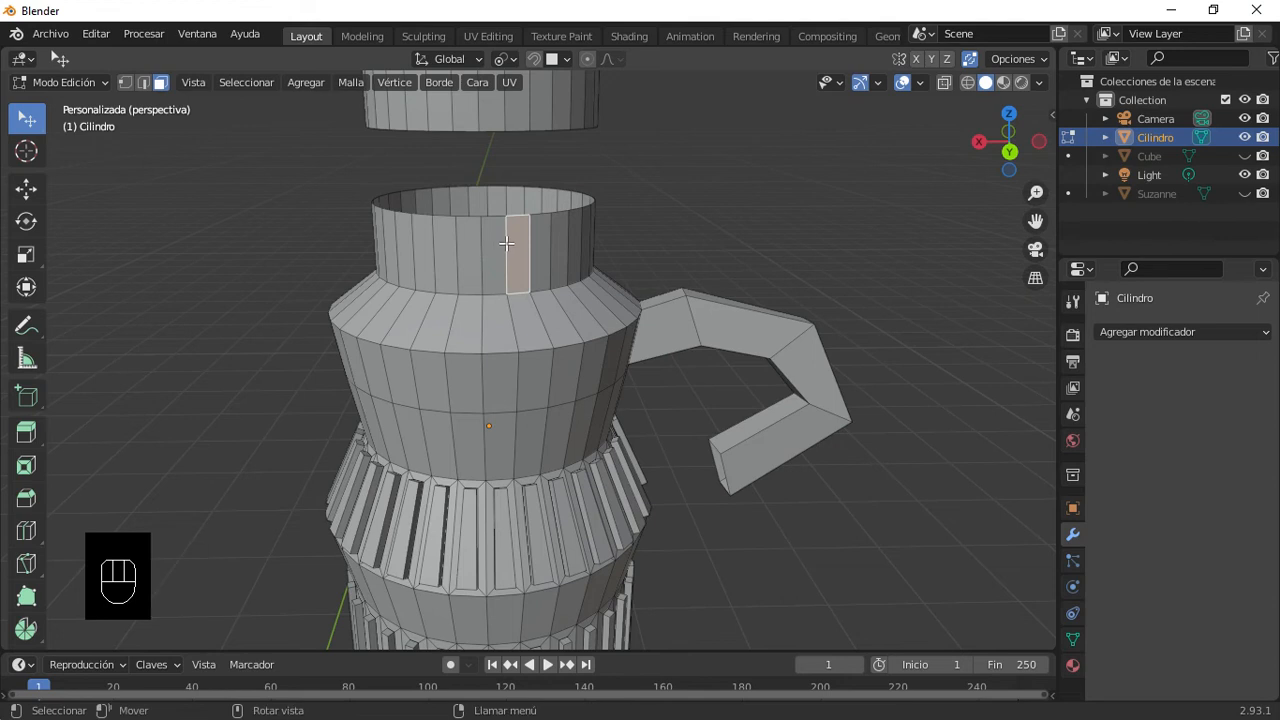
pyautogui.keyDown('alt'); pyautogui.click(506, 244); pyautogui.keyUp('alt')
pyautogui.press('Delete')
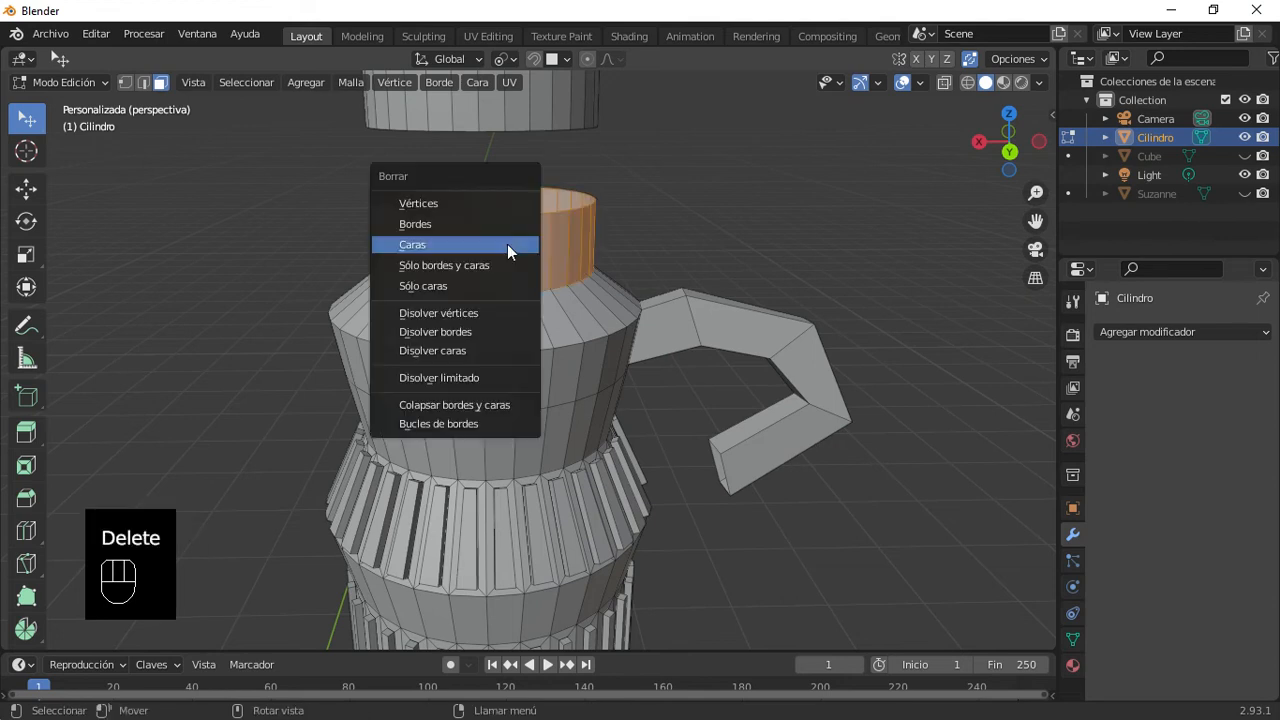
pyautogui.click(503, 245)
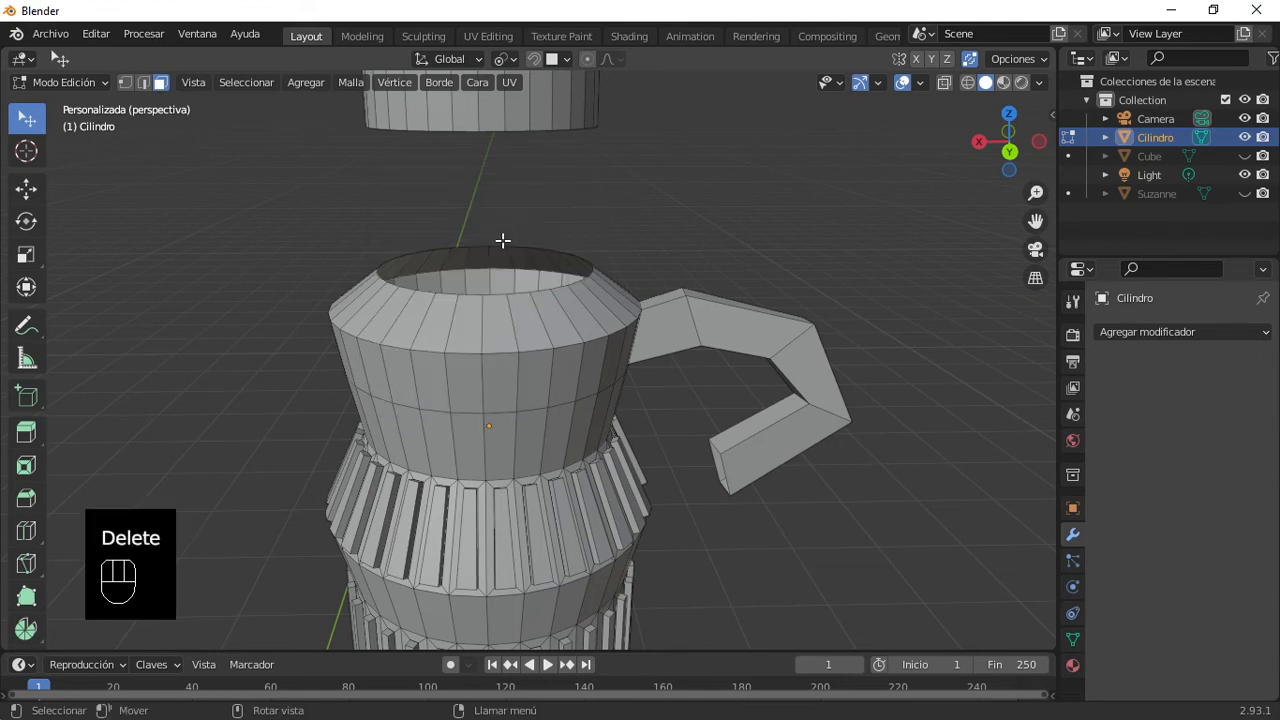
pyautogui.hotkey('ctrl', 'z')
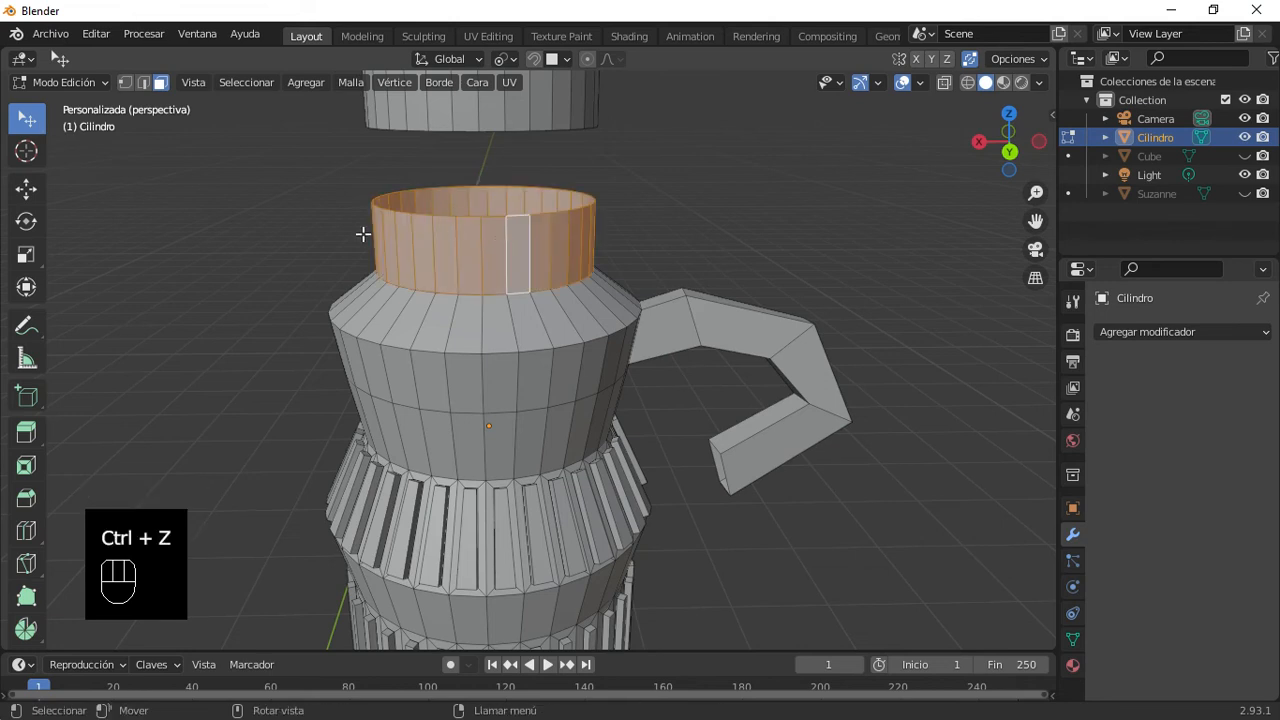
# Step: In edge select mode, select the edge loop around the open upper rim of the pot's neck
pyautogui.scroll(-3, 411, 254)
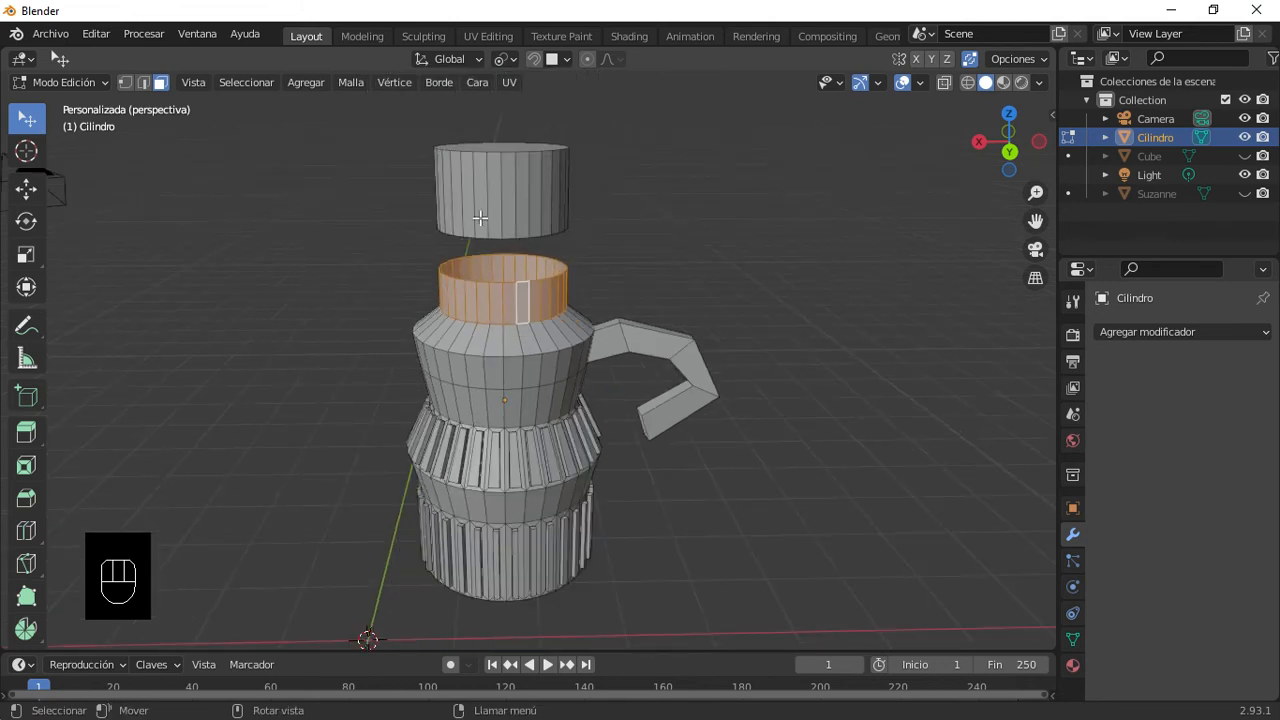
pyautogui.press('Tab')
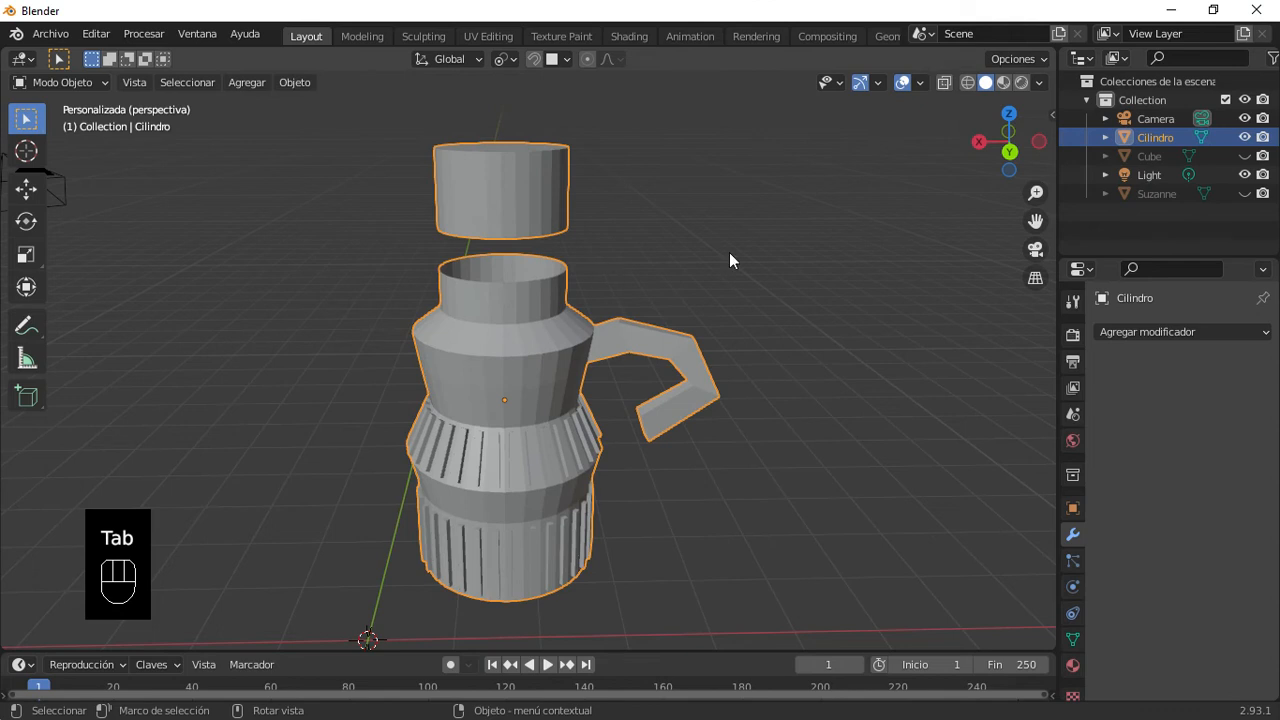
pyautogui.moveTo(633, 241); pyautogui.dragTo(466, 334, button='middle')
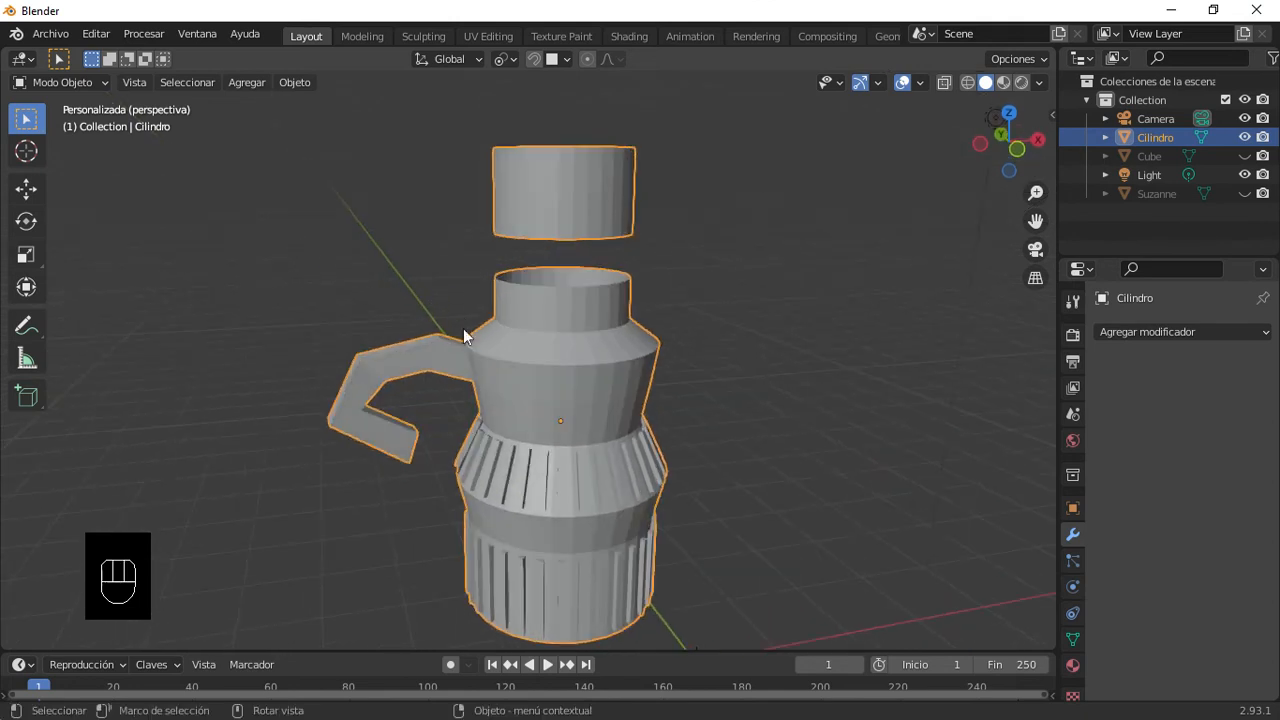
pyautogui.scroll(1, 573, 235)
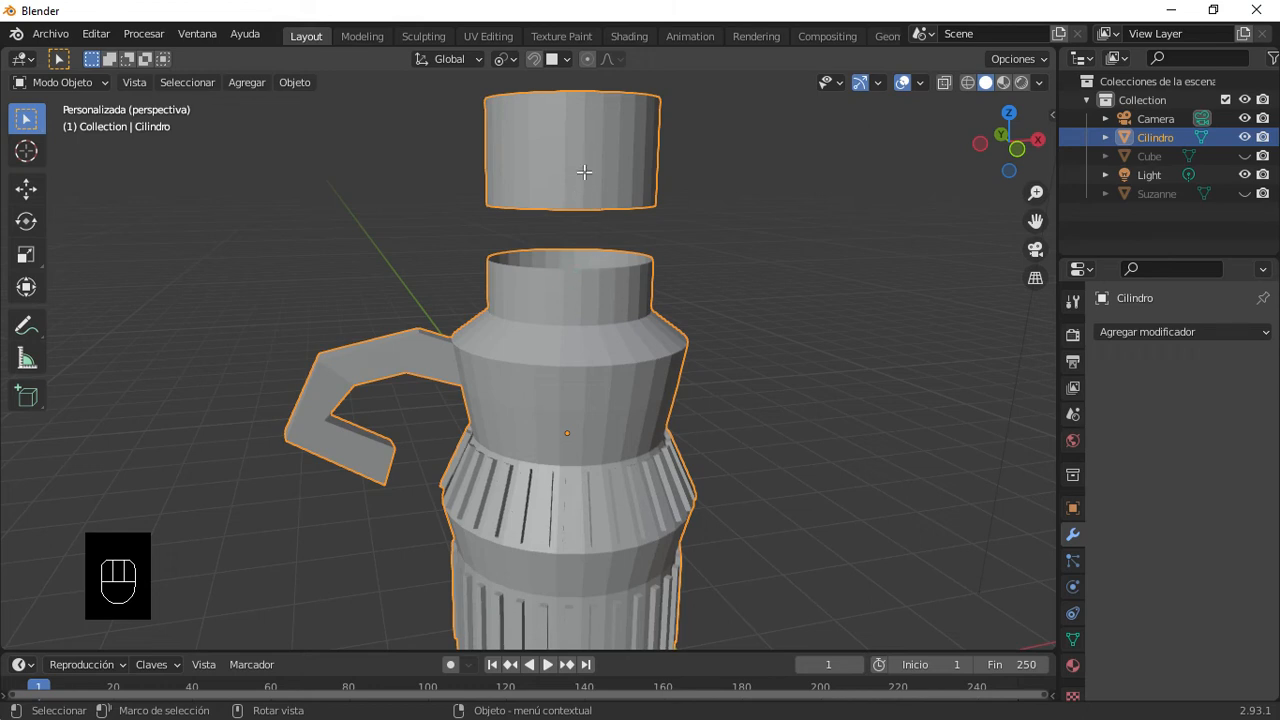
pyautogui.press('Tab')
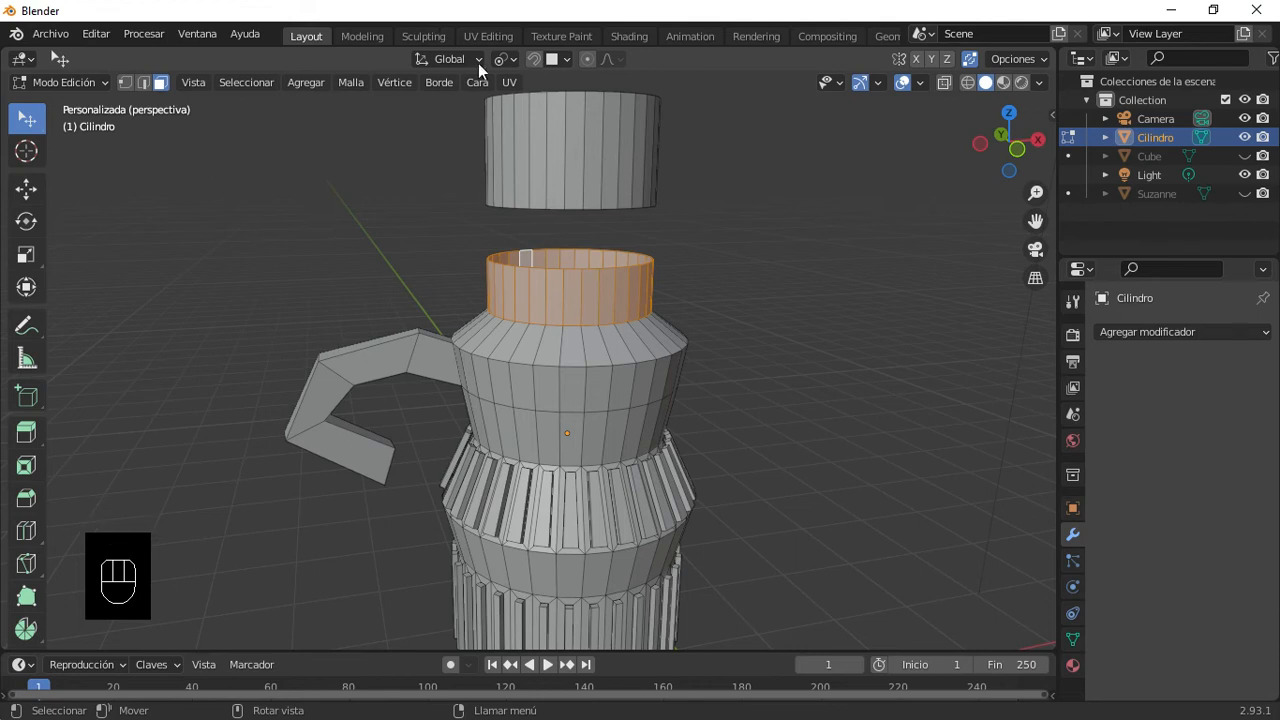
pyautogui.click(143, 83)
pyautogui.keyDown('alt'); pyautogui.click(536, 268); pyautogui.keyUp('alt')
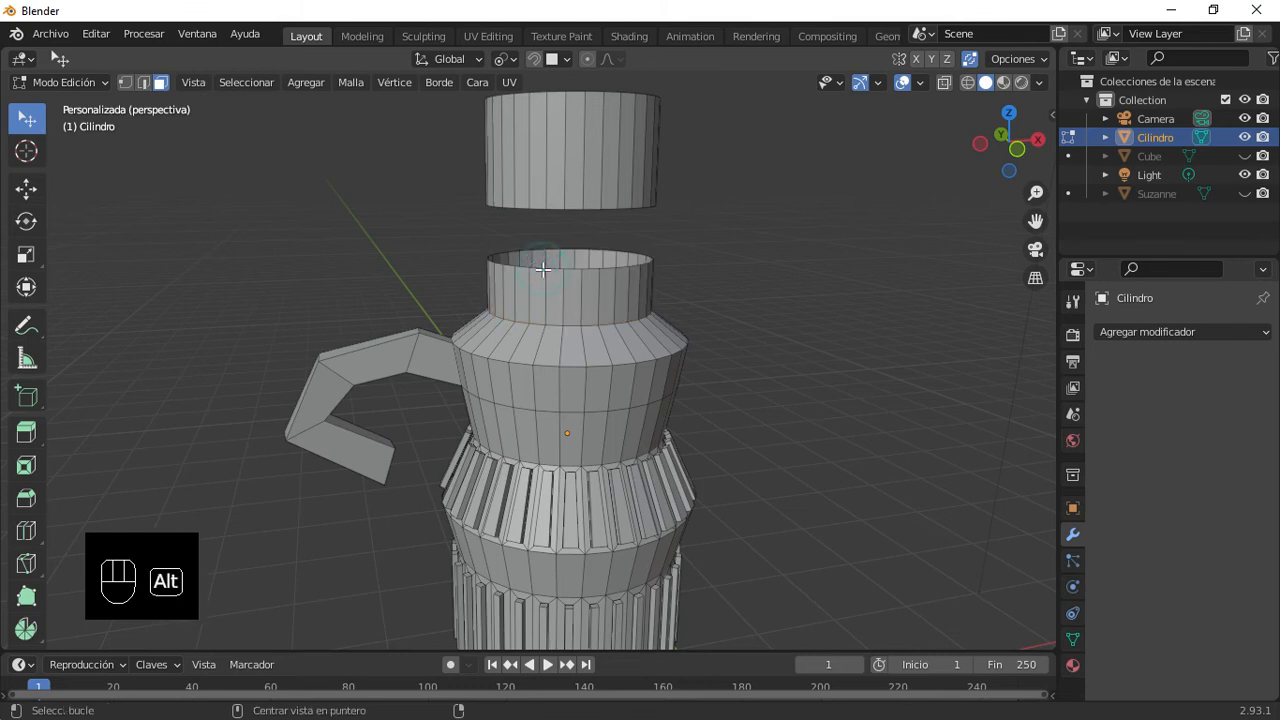
pyautogui.keyDown('alt'); pyautogui.click(531, 265); pyautogui.keyUp('alt')
pyautogui.click(145, 82)
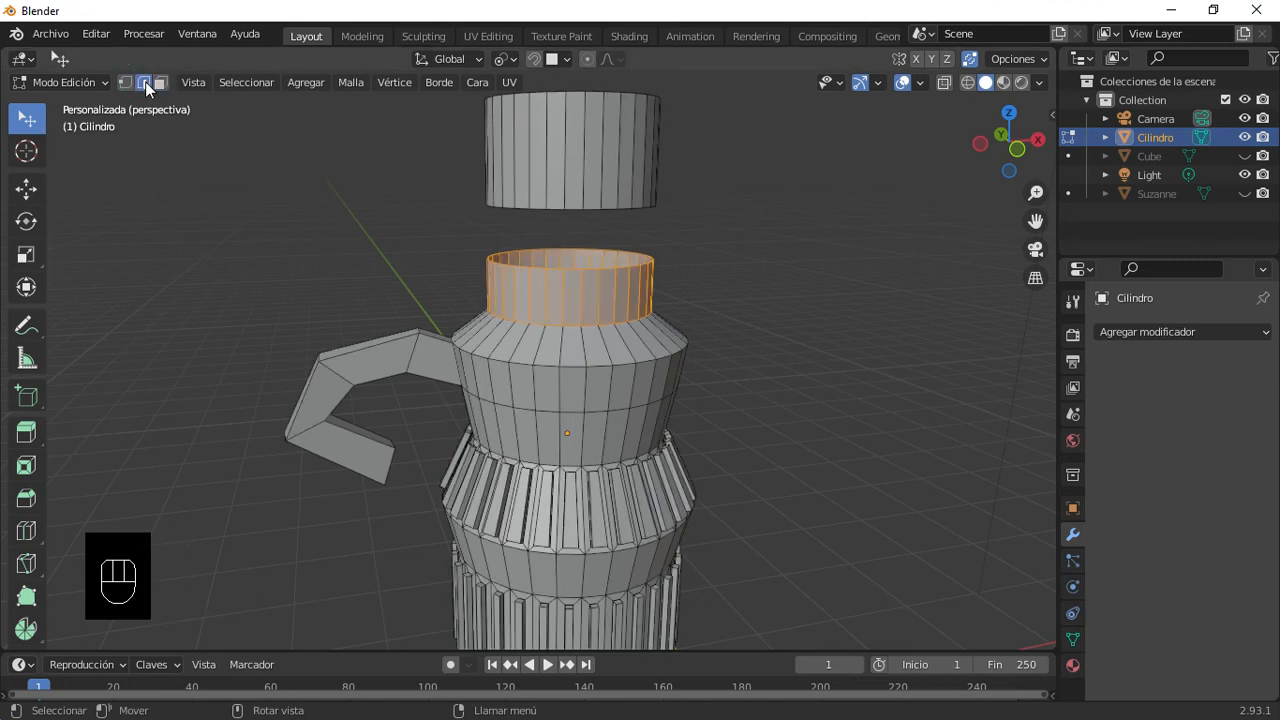
pyautogui.click(538, 267)
pyautogui.keyDown('alt'); pyautogui.click(530, 262); pyautogui.keyUp('alt')
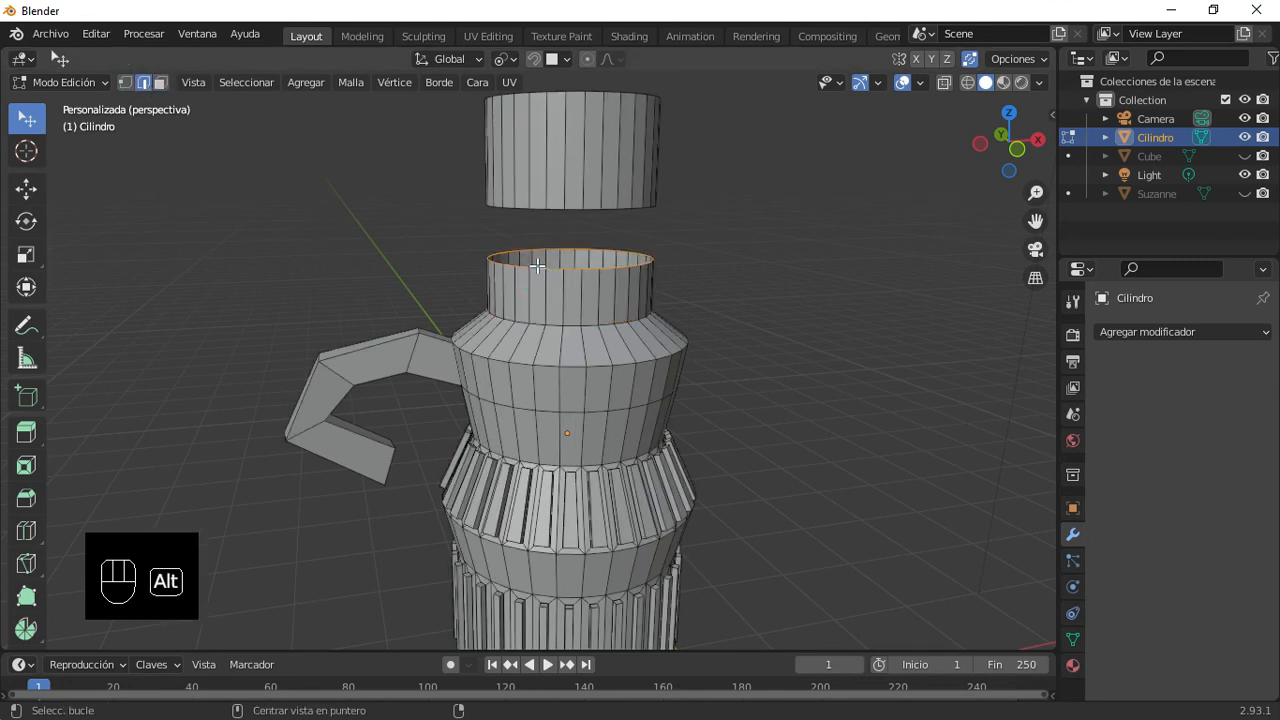
# Step: Choose Active Element as the transform pivot with the neck's rim loop selected
pyautogui.click(510, 62)
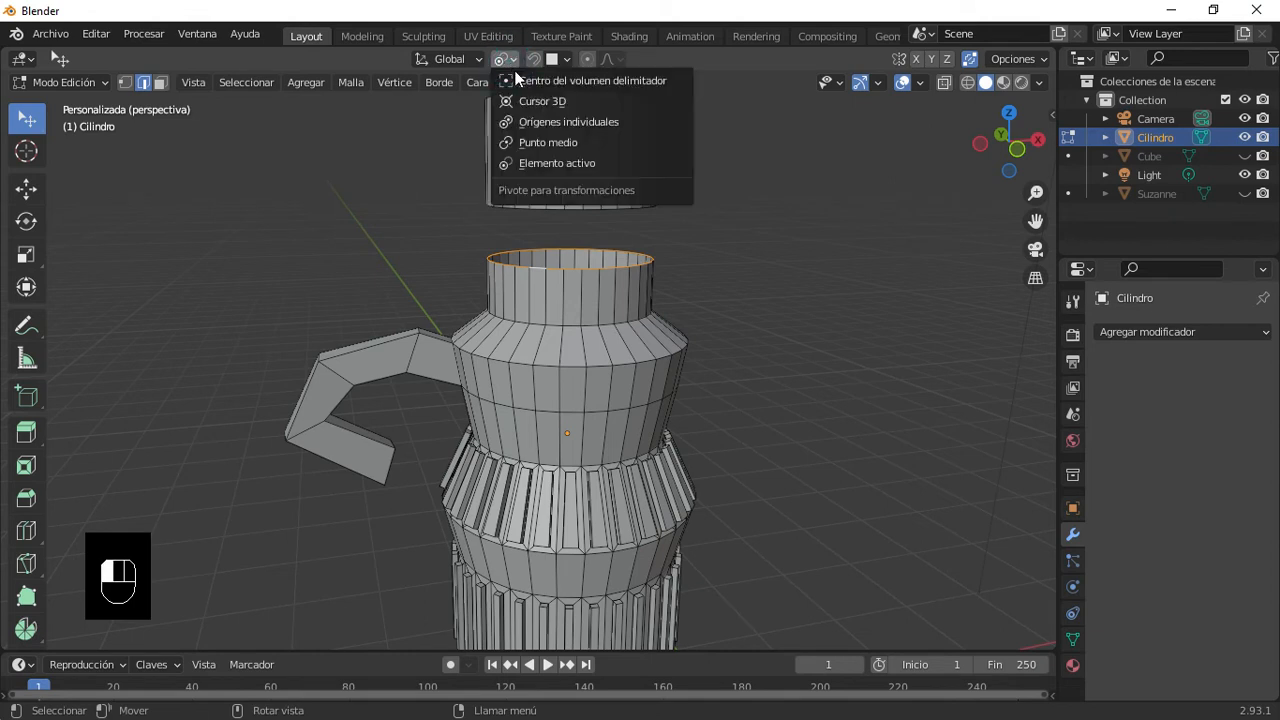
pyautogui.click(568, 163)
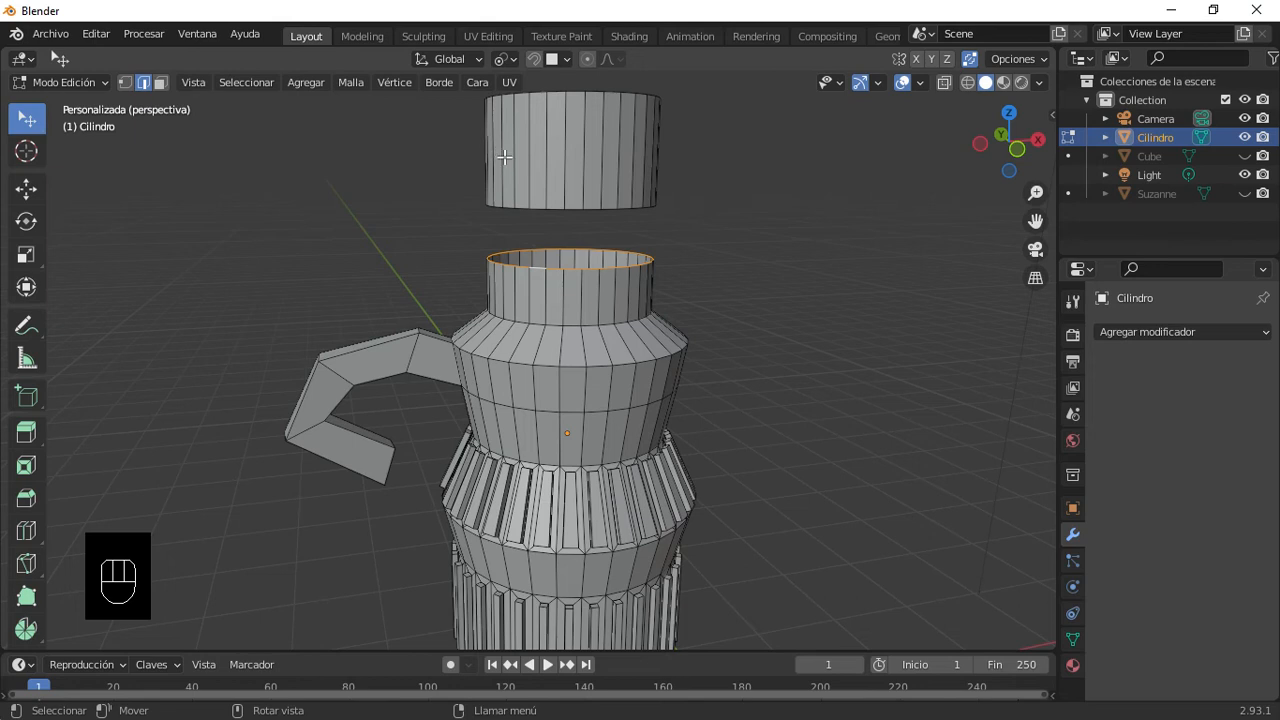
pyautogui.scroll(-2, 505, 160)
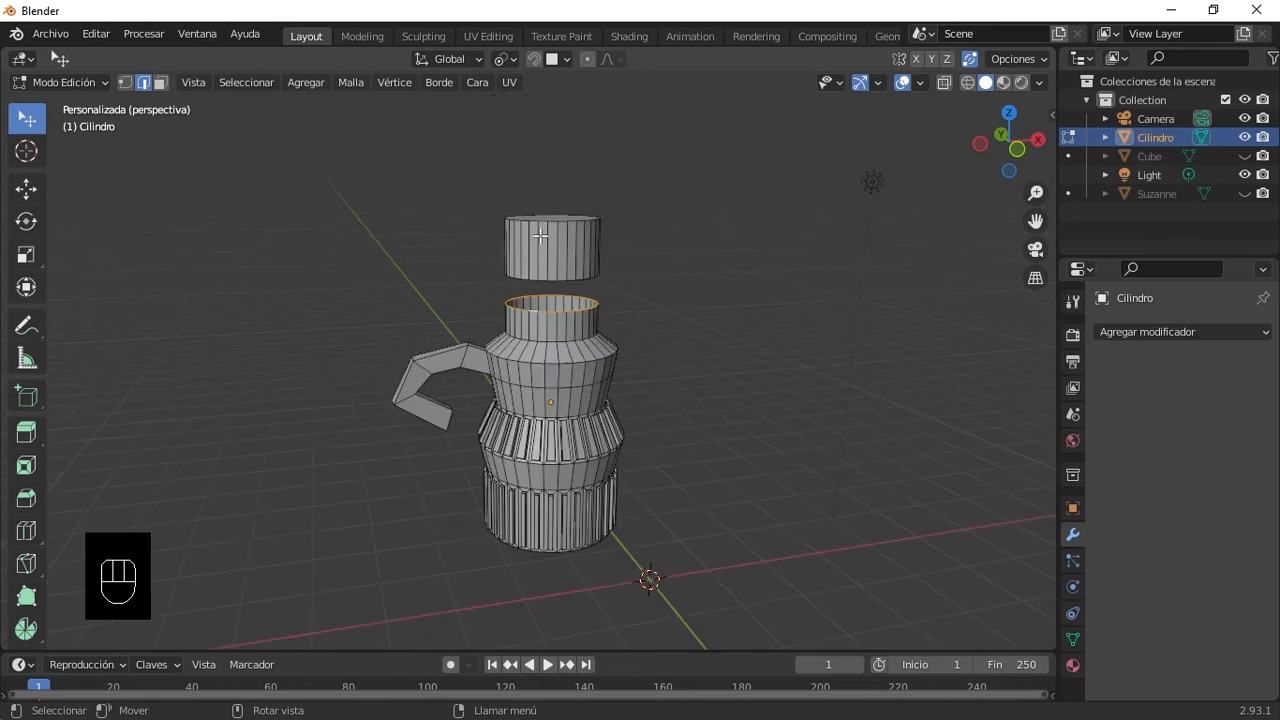
pyautogui.scroll(2, 540, 230)
pyautogui.scroll(2, 540, 231)
pyautogui.keyDown('shift'); pyautogui.moveTo(558, 232); pyautogui.dragTo(538, 298, button='middle'); pyautogui.keyUp('shift')
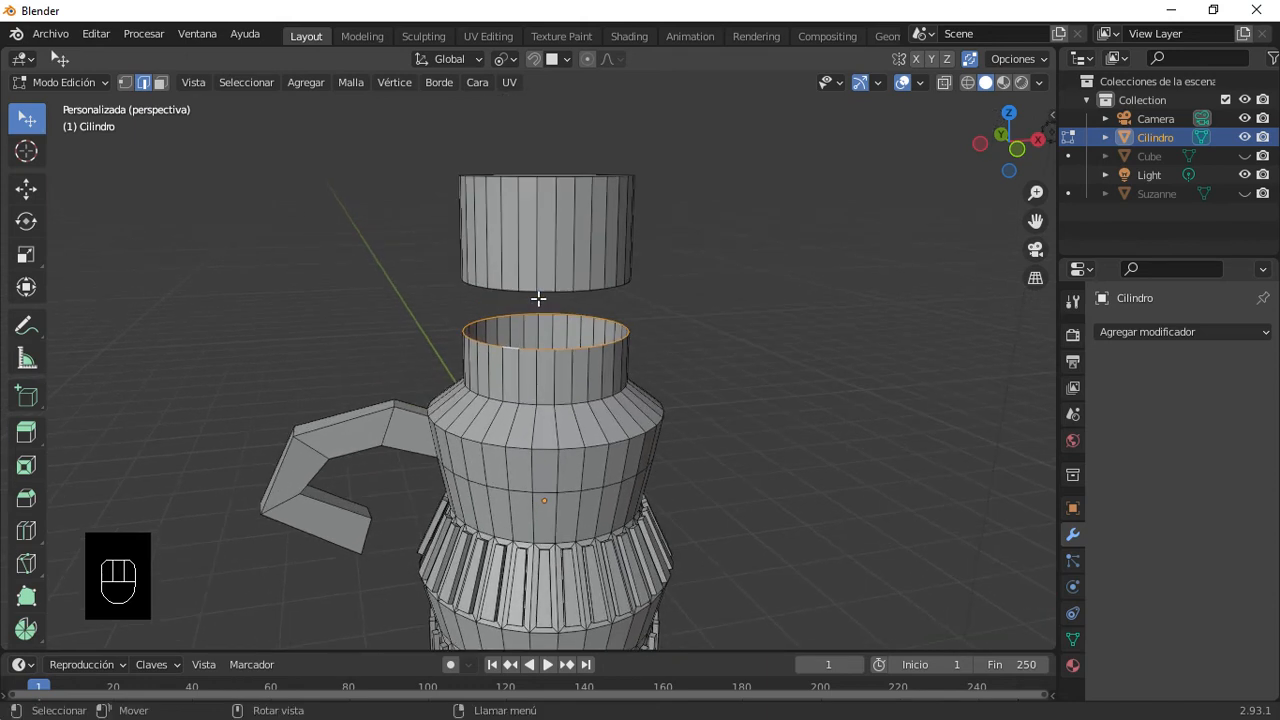
# Step: Return to Object Mode and add a sphere mesh with 32 segments, 16 rings and a 1 m radius
pyautogui.press('Tab')
pyautogui.scroll(-3, 544, 258)
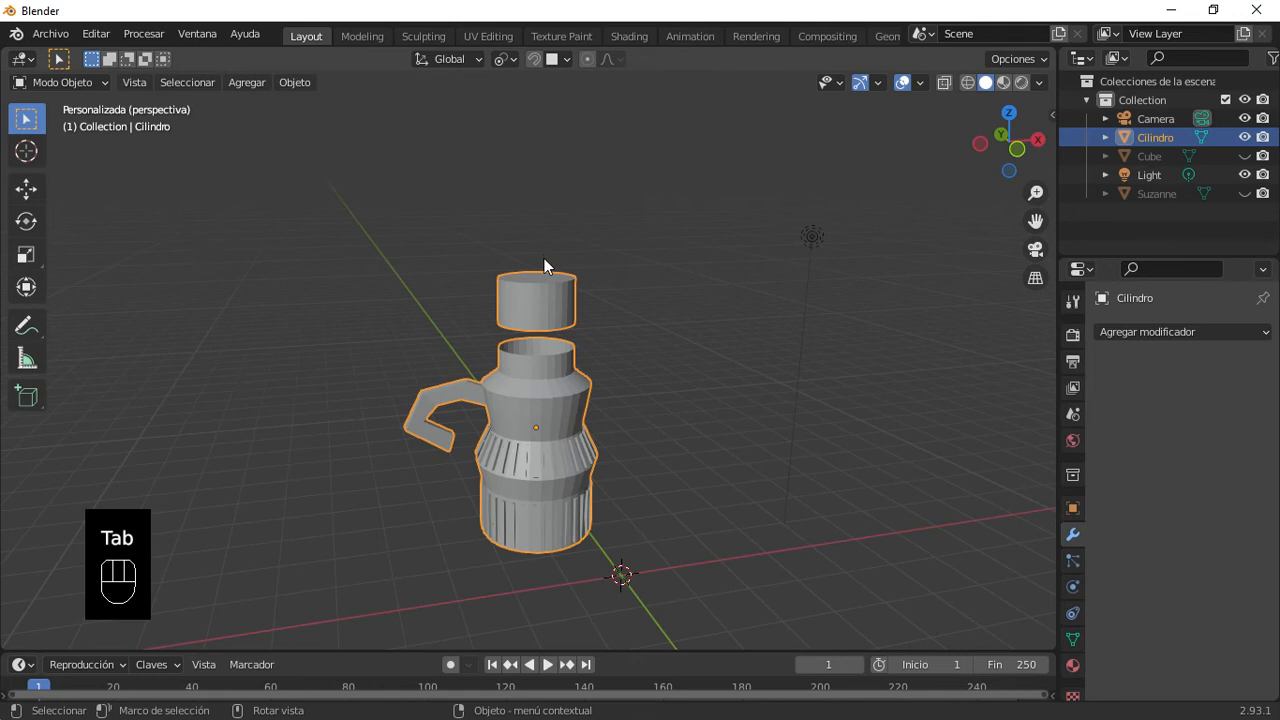
pyautogui.scroll(-1, 657, 435)
pyautogui.hotkey('shift', 'a')
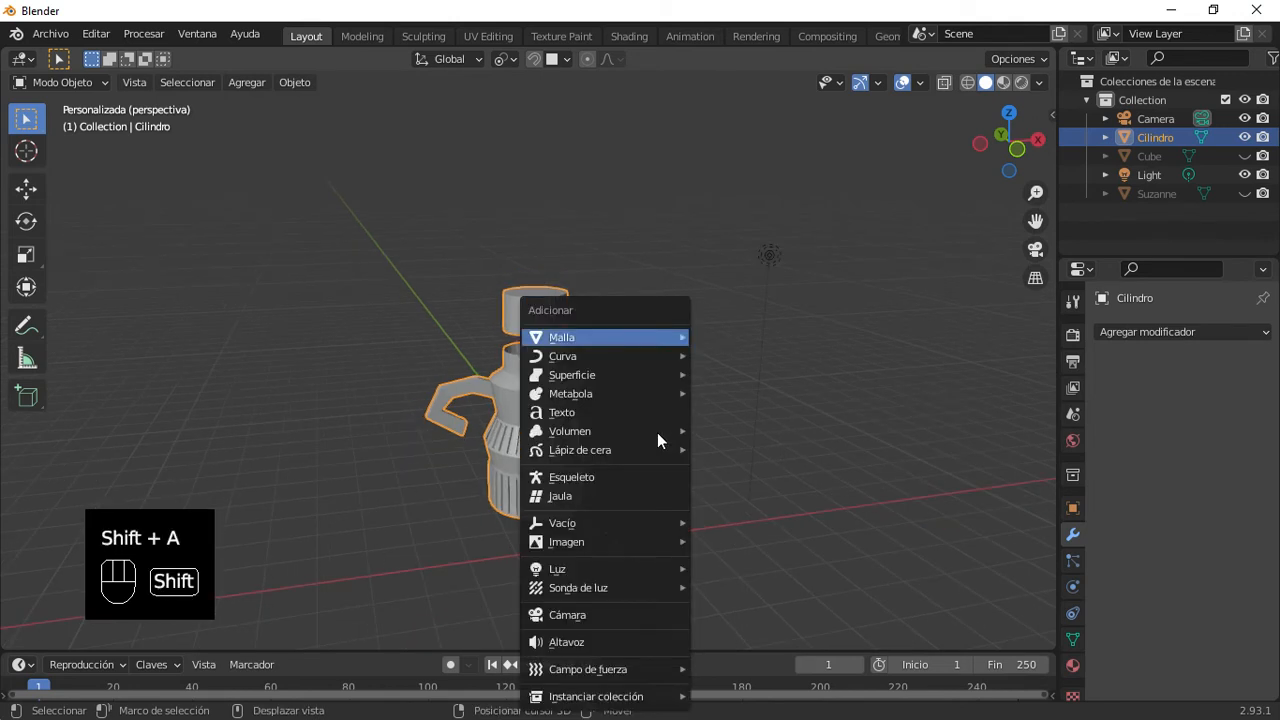
pyautogui.moveTo(591, 339)
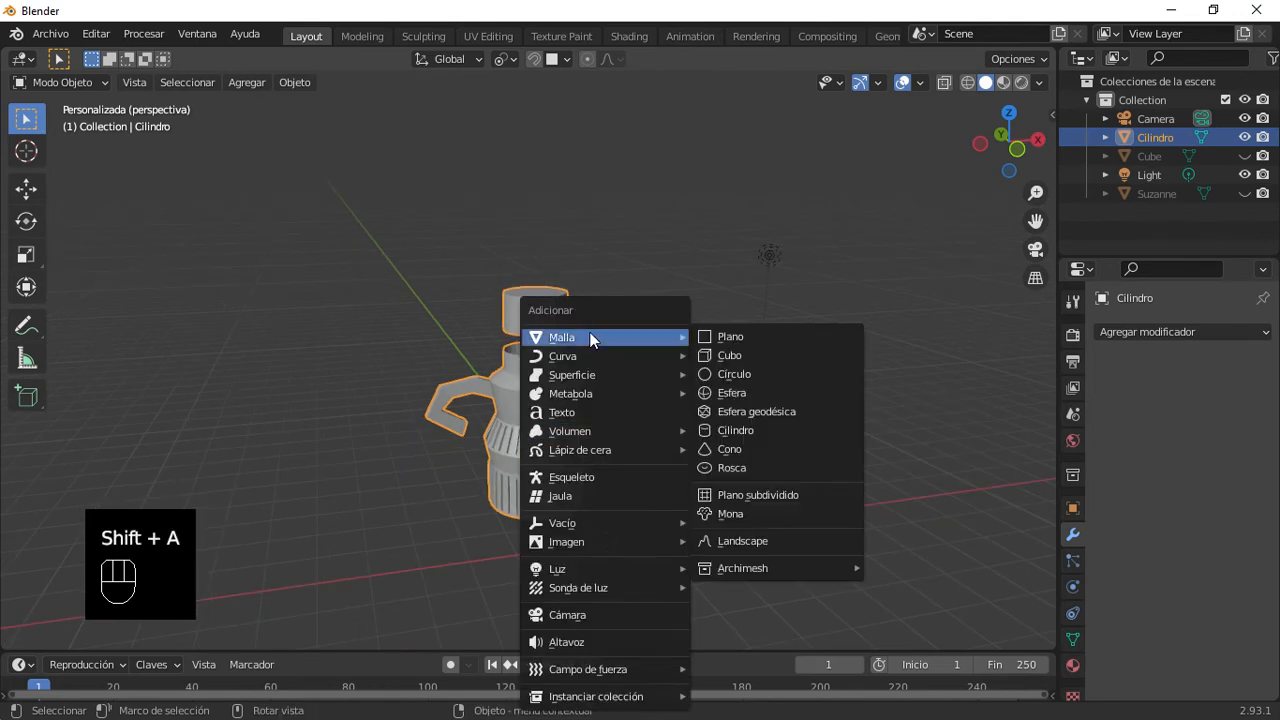
pyautogui.click(728, 392)
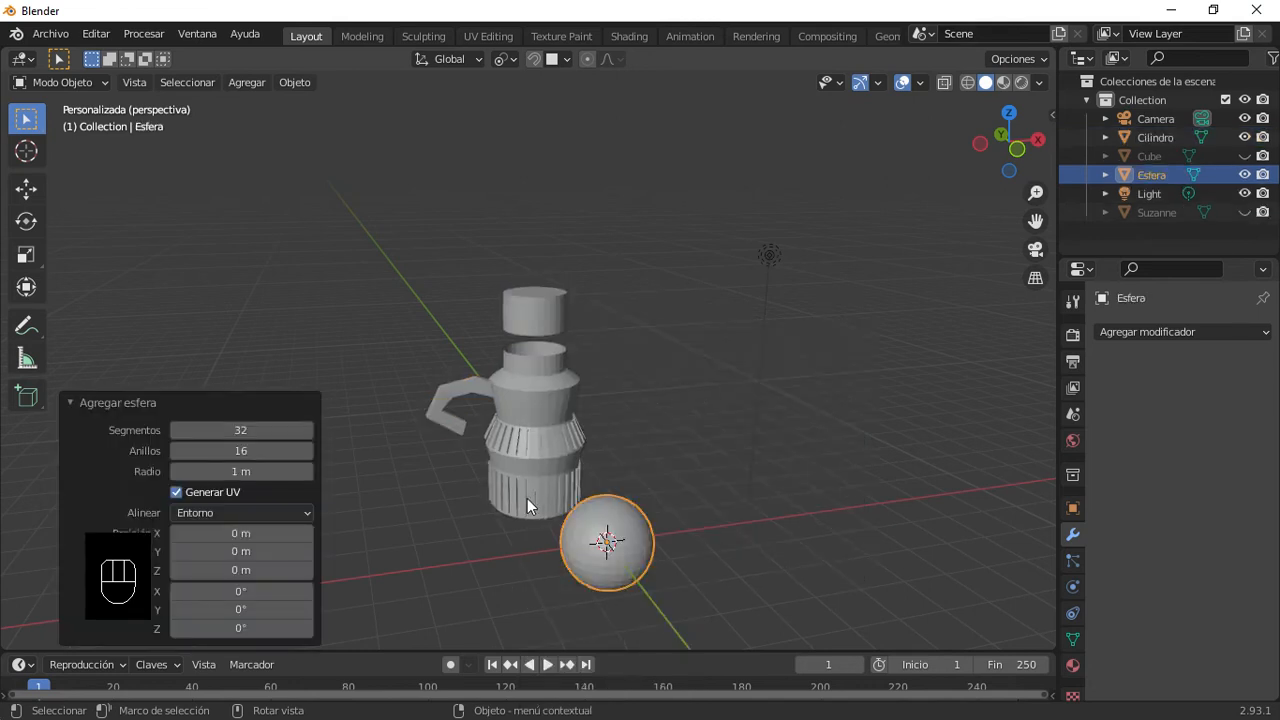
# Step: Move the sphere about 9.55 m along the global X axis, away from the coffee pot
pyautogui.press('g')
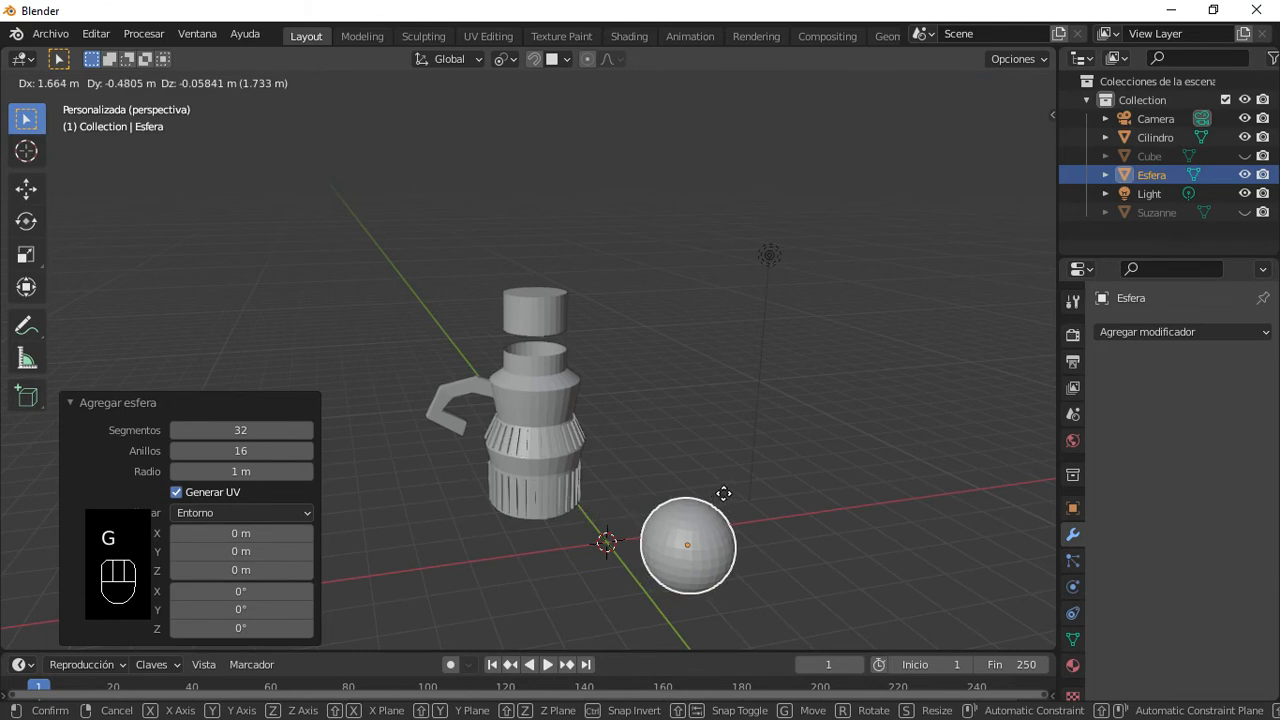
pyautogui.press('x')
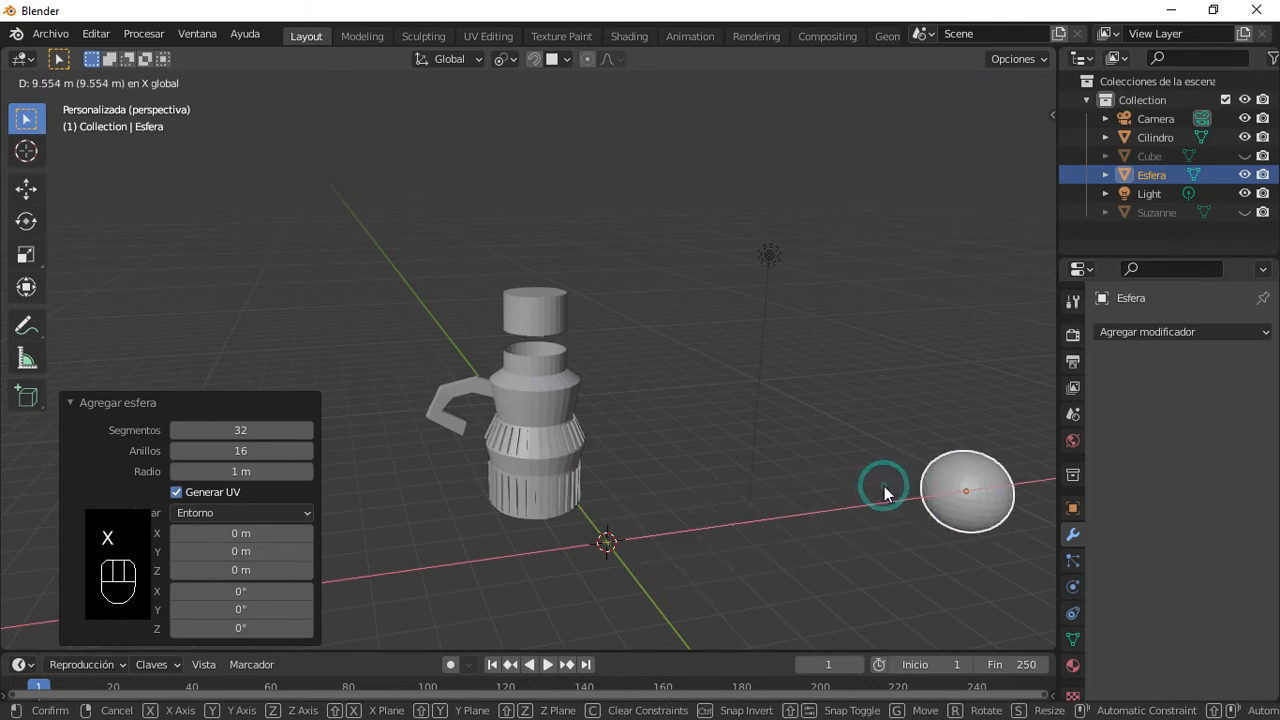
pyautogui.click(885, 487)
# Step: From the top view, select the coffee pot and add the sphere to the selection as the active object
pyautogui.press('KP_7')
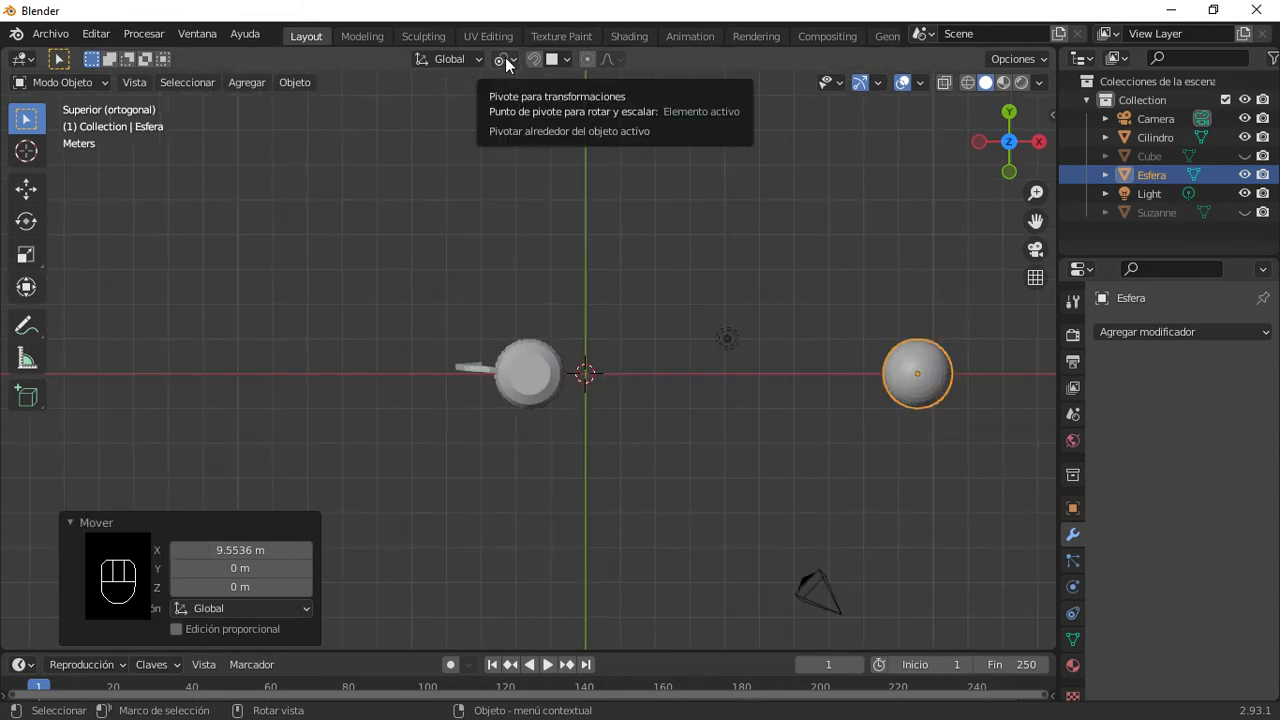
pyautogui.click(537, 376)
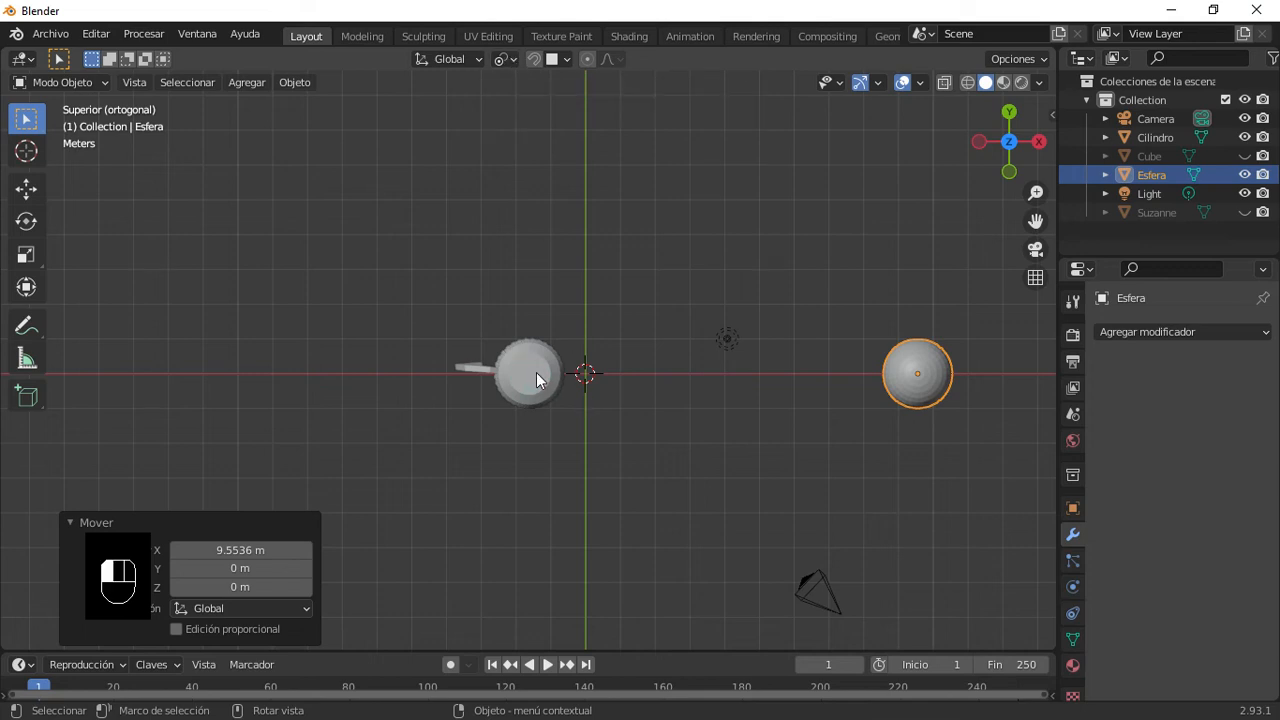
pyautogui.click(904, 398)
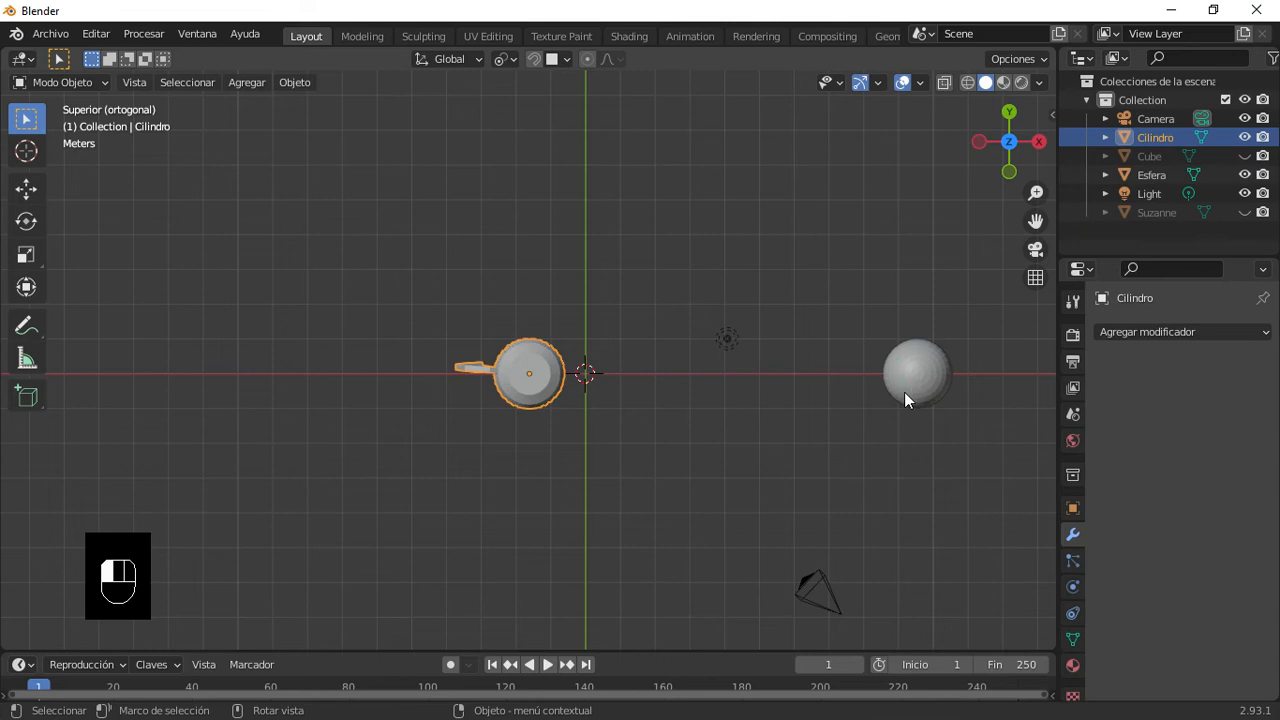
pyautogui.click(518, 374)
pyautogui.keyDown('shift'); pyautogui.click(918, 380); pyautogui.keyUp('shift')
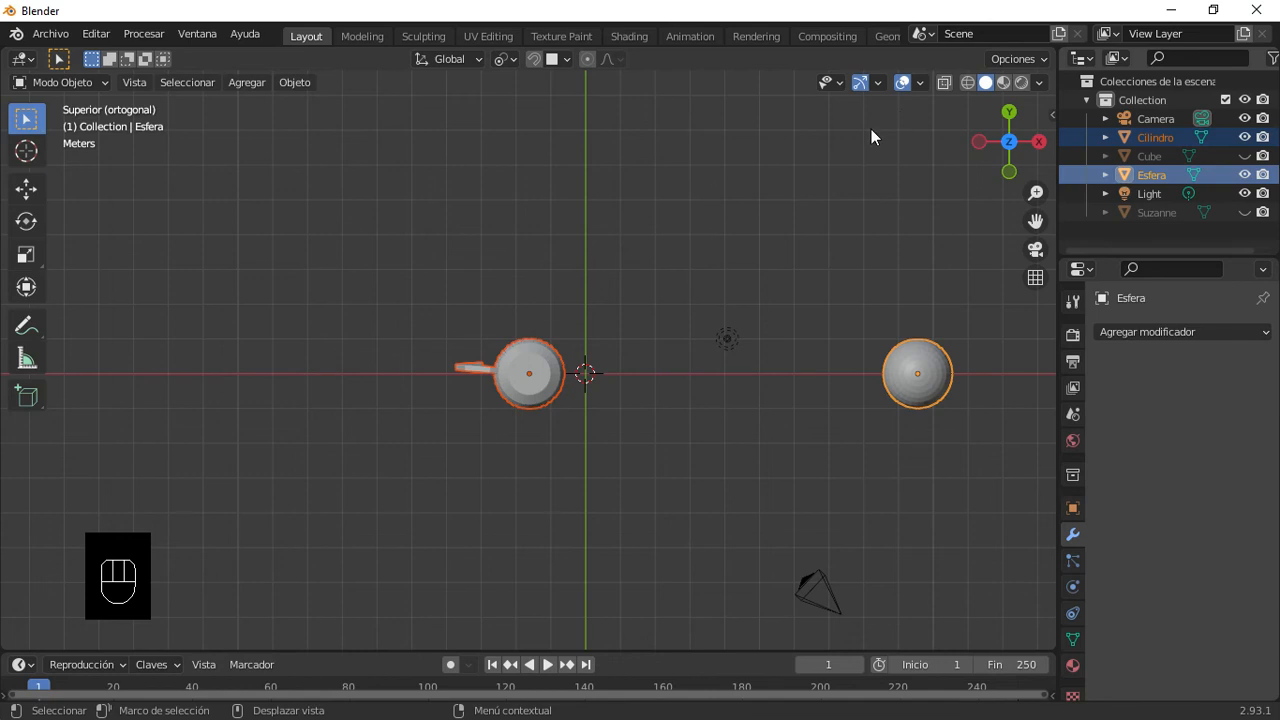
# Step: With Active Element as the transform pivot, try rotating the pot and sphere around the sphere, and deselect both objects
pyautogui.click(518, 56)
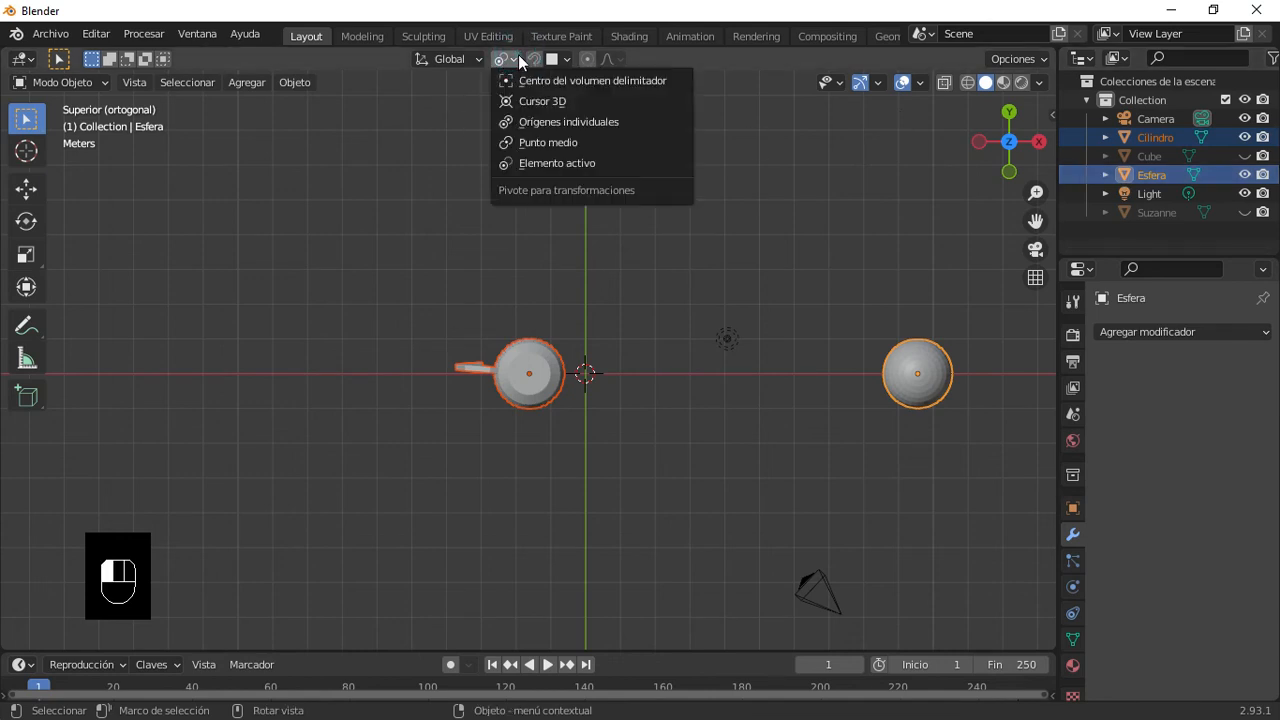
pyautogui.click(562, 163)
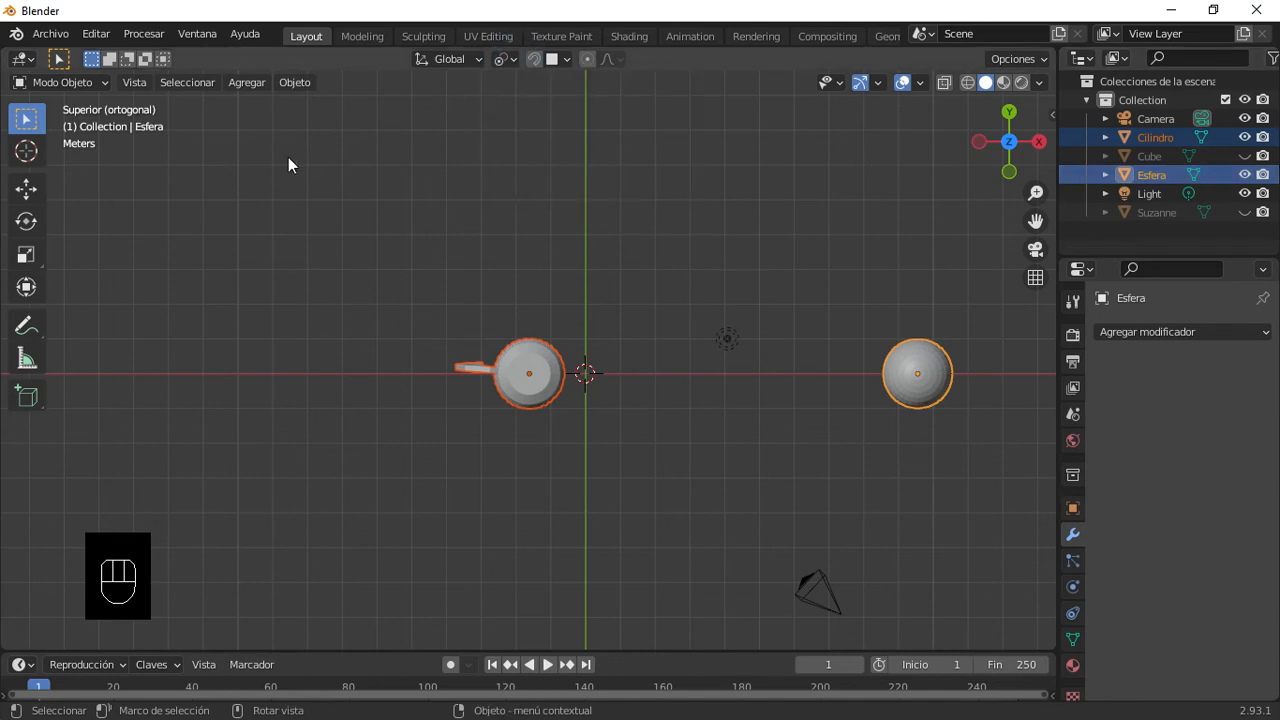
pyautogui.press('r')
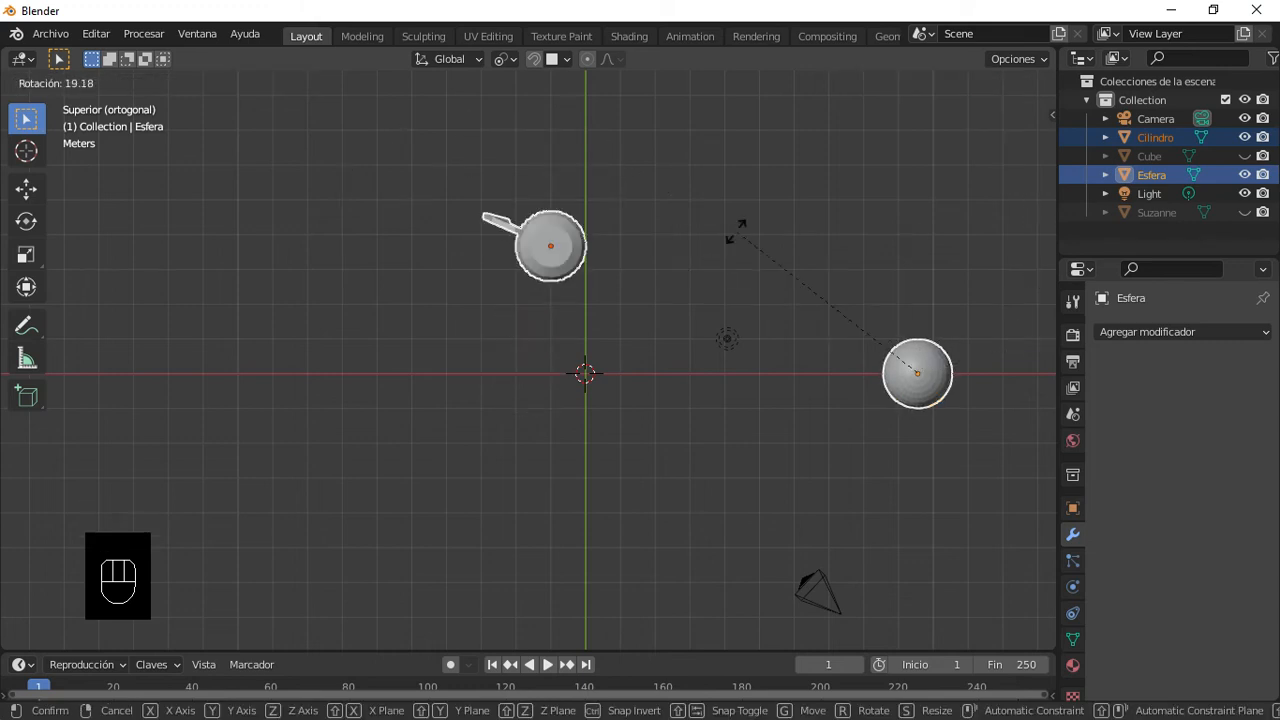
pyautogui.rightClick(573, 410)
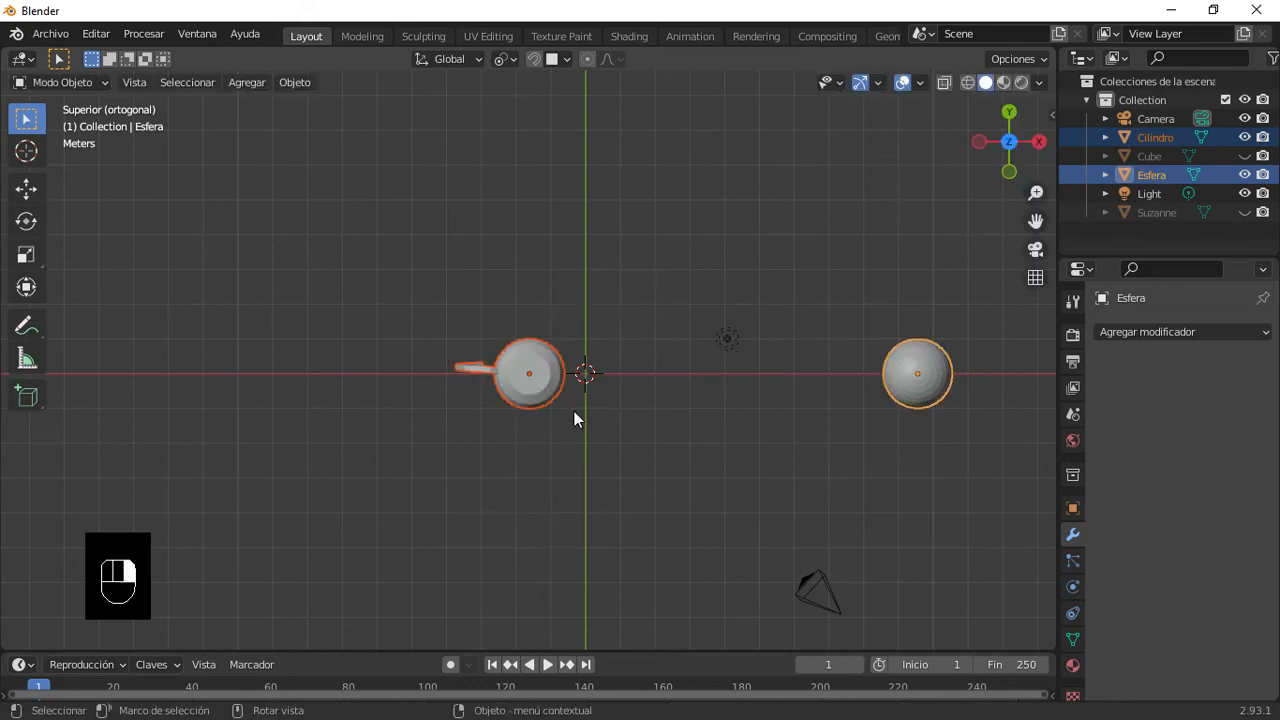
pyautogui.click(511, 61)
pyautogui.hotkey('alt', 'a')
# Step: Select the coffee pot and enter Edit Mode on it, close to its lid
pyautogui.click(465, 59)
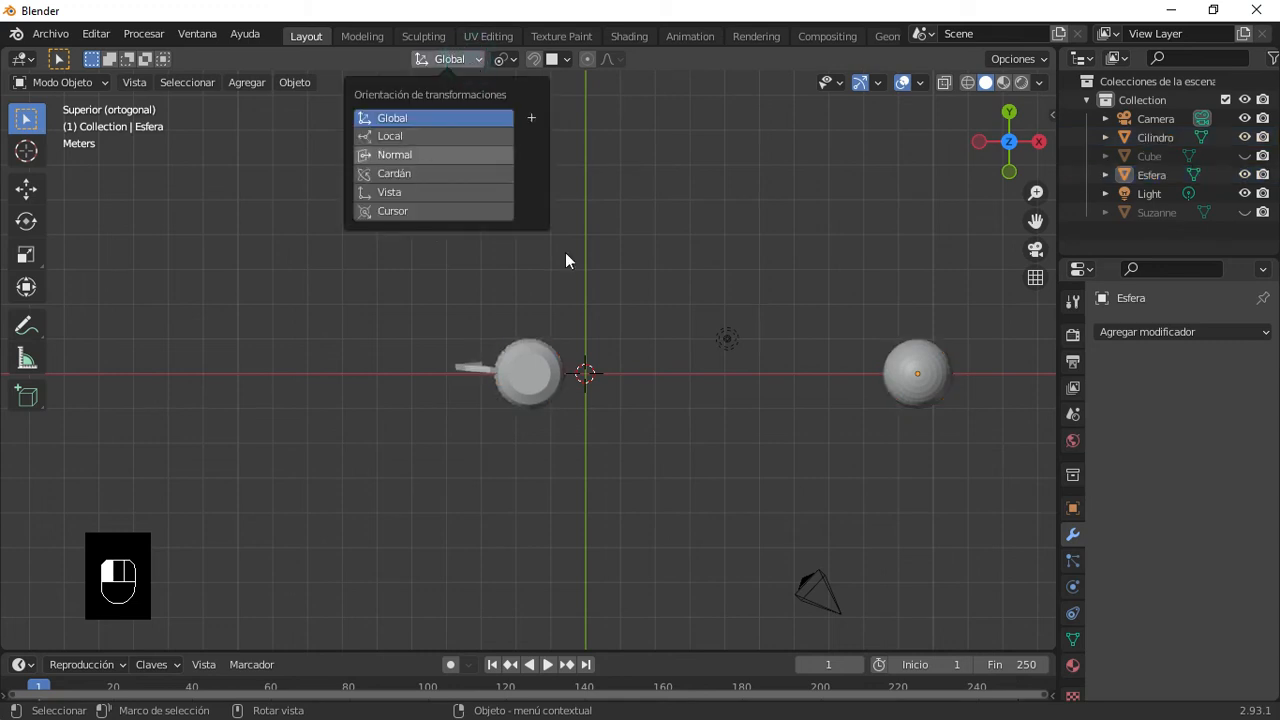
pyautogui.scroll(3, 623, 394)
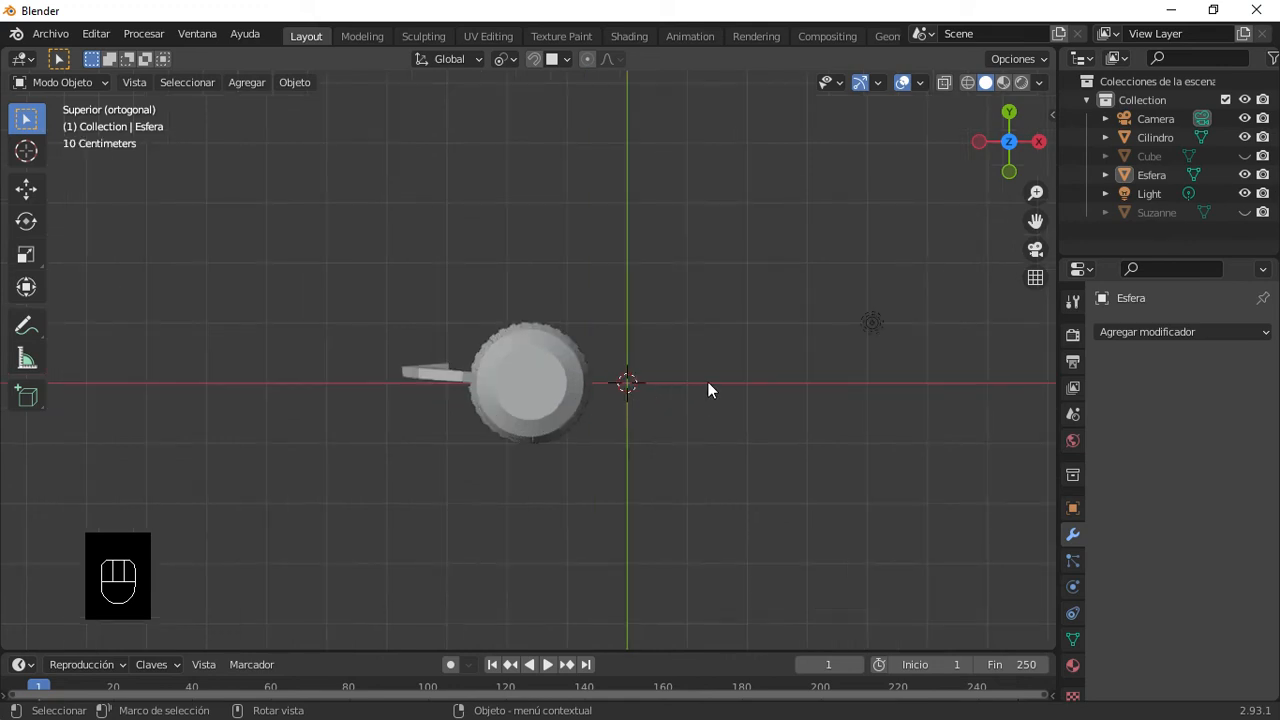
pyautogui.keyDown('shift'); pyautogui.moveTo(486, 349); pyautogui.dragTo(489, 347, button='middle'); pyautogui.keyUp('shift')
pyautogui.moveTo(537, 389); pyautogui.dragTo(546, 291, button='middle')
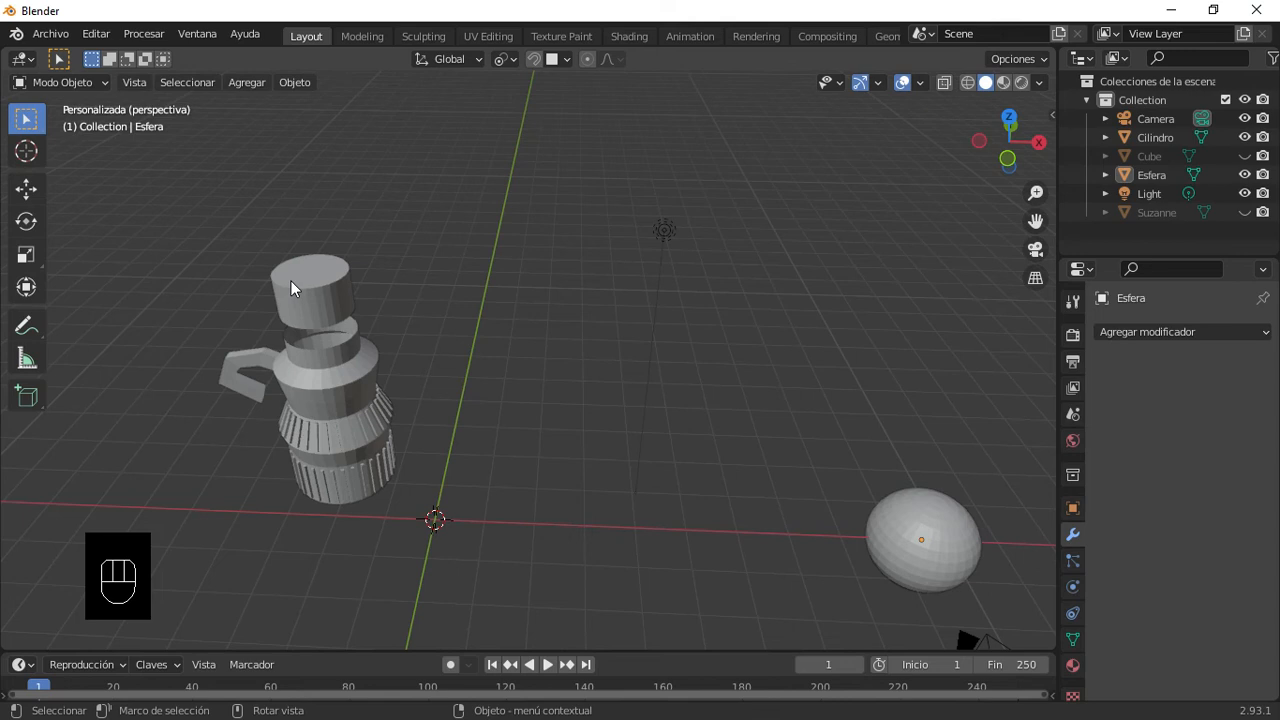
pyautogui.scroll(3, 291, 282)
pyautogui.keyDown('shift'); pyautogui.moveTo(440, 331); pyautogui.dragTo(756, 405, button='middle'); pyautogui.keyUp('shift')
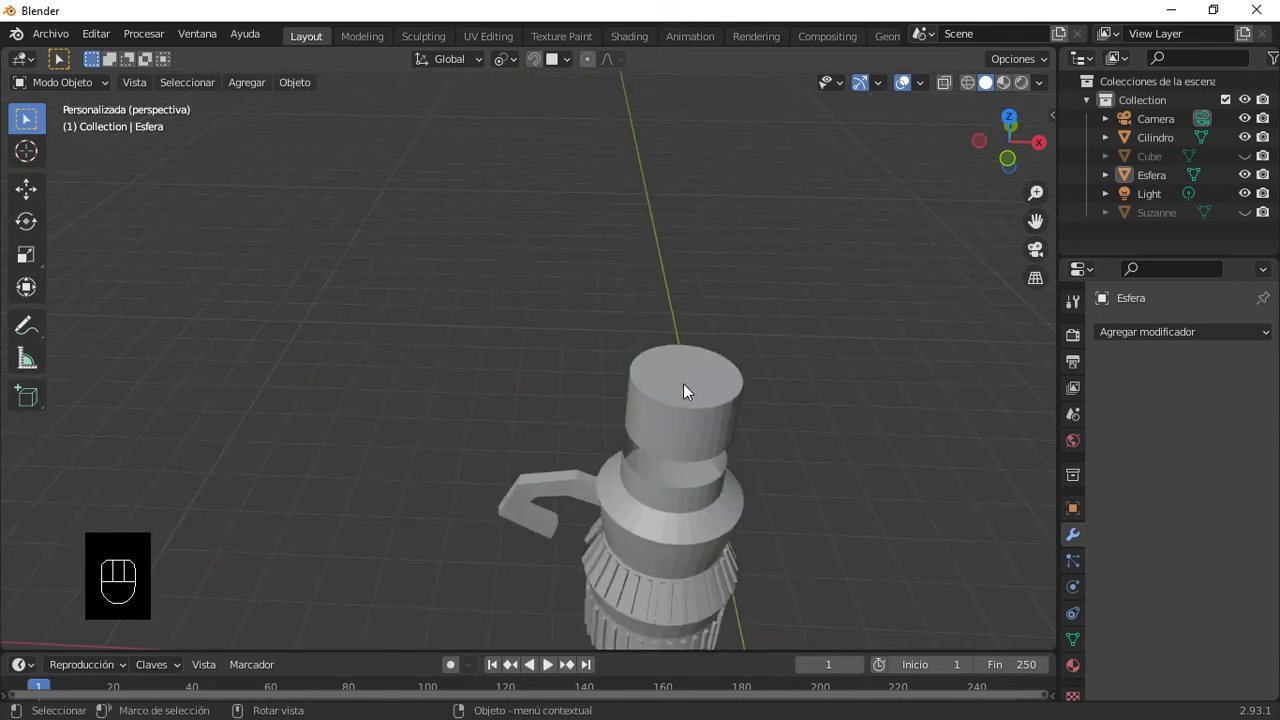
pyautogui.click(684, 386)
pyautogui.press('Tab')
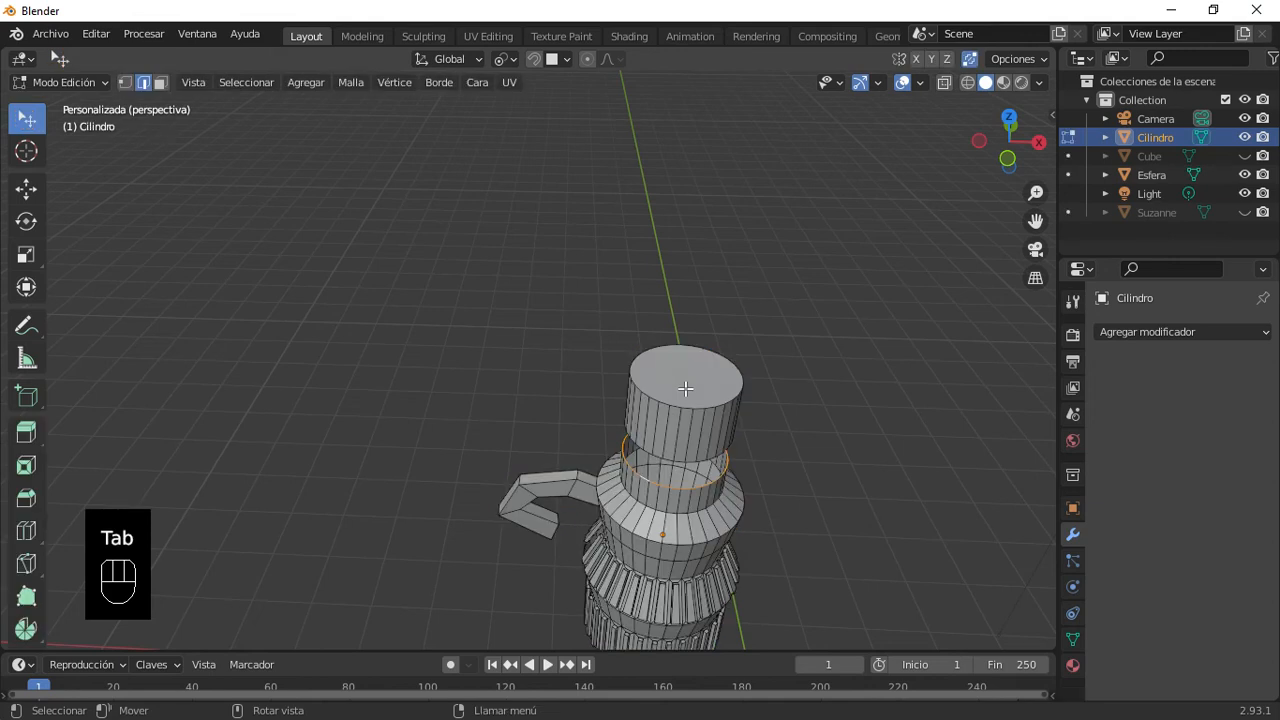
# Step: Switch to face select mode and select the round top face of the pot's lid
pyautogui.scroll(2, 685, 388)
pyautogui.keyDown('shift'); pyautogui.moveTo(448, 349); pyautogui.dragTo(388, 338, button='middle'); pyautogui.keyUp('shift')
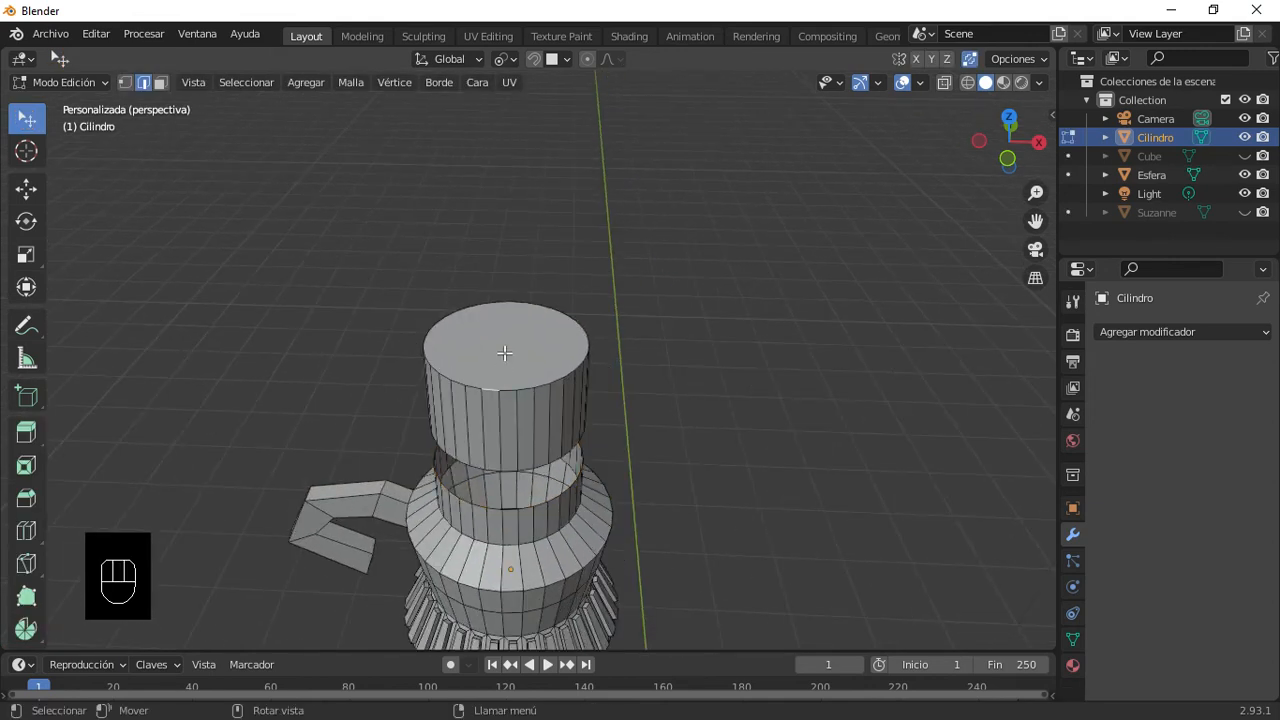
pyautogui.keyDown('shift'); pyautogui.click(160, 82); pyautogui.keyUp('shift')
pyautogui.click(529, 362)
pyautogui.scroll(2, 535, 342)
pyautogui.click(529, 335)
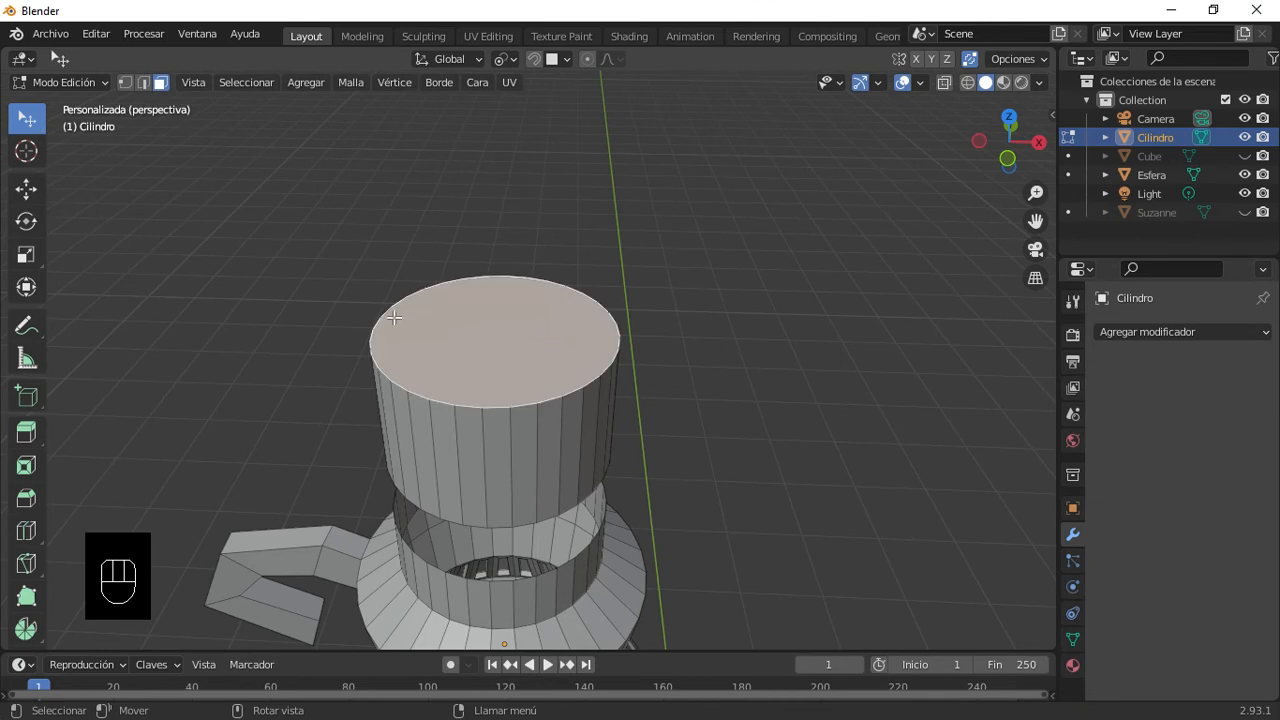
# Step: Rotate the lid's top face about 29.2° in the view plane and extrude it about 0.27 m along its normal
pyautogui.press('r')
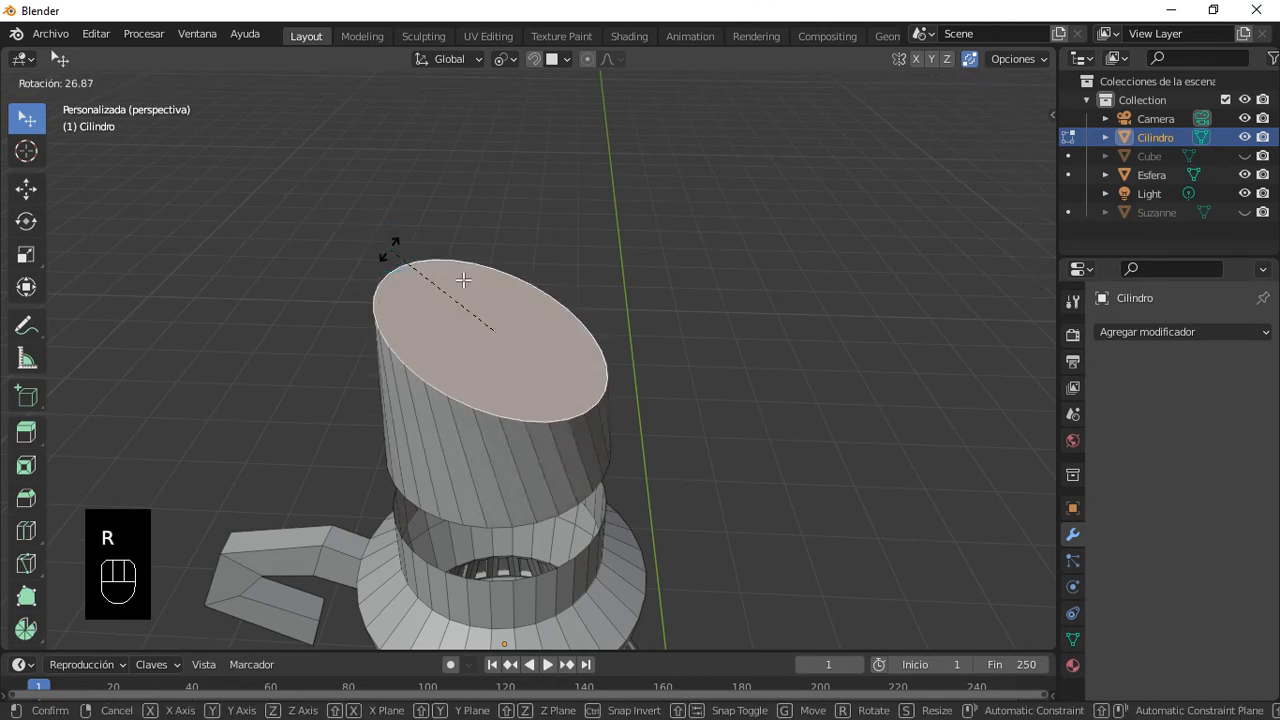
pyautogui.click(386, 251)
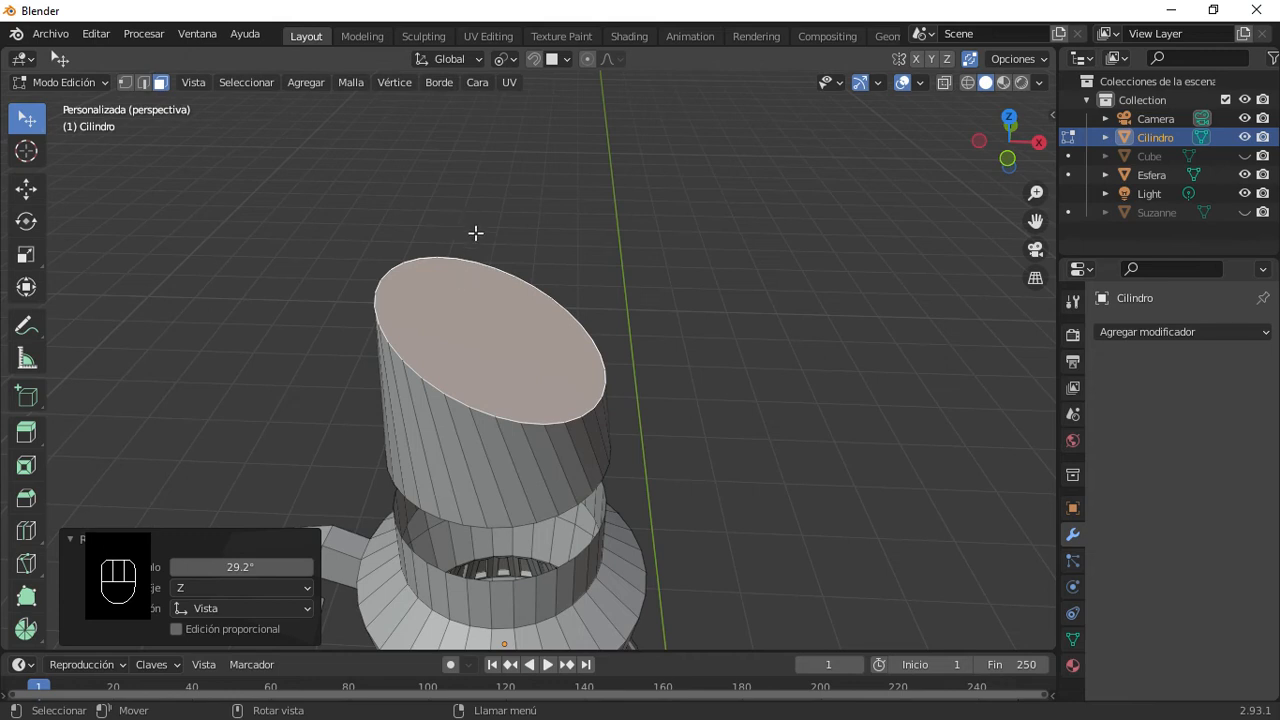
pyautogui.press('e')
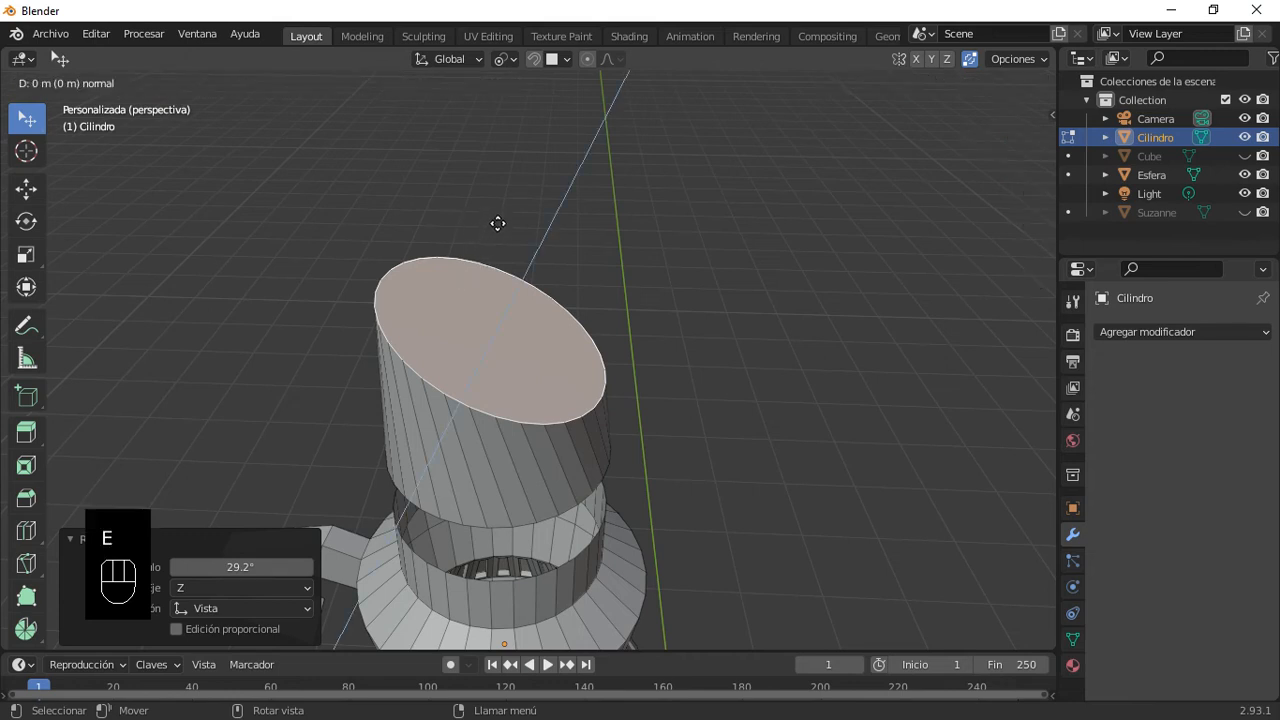
pyautogui.click(465, 285)
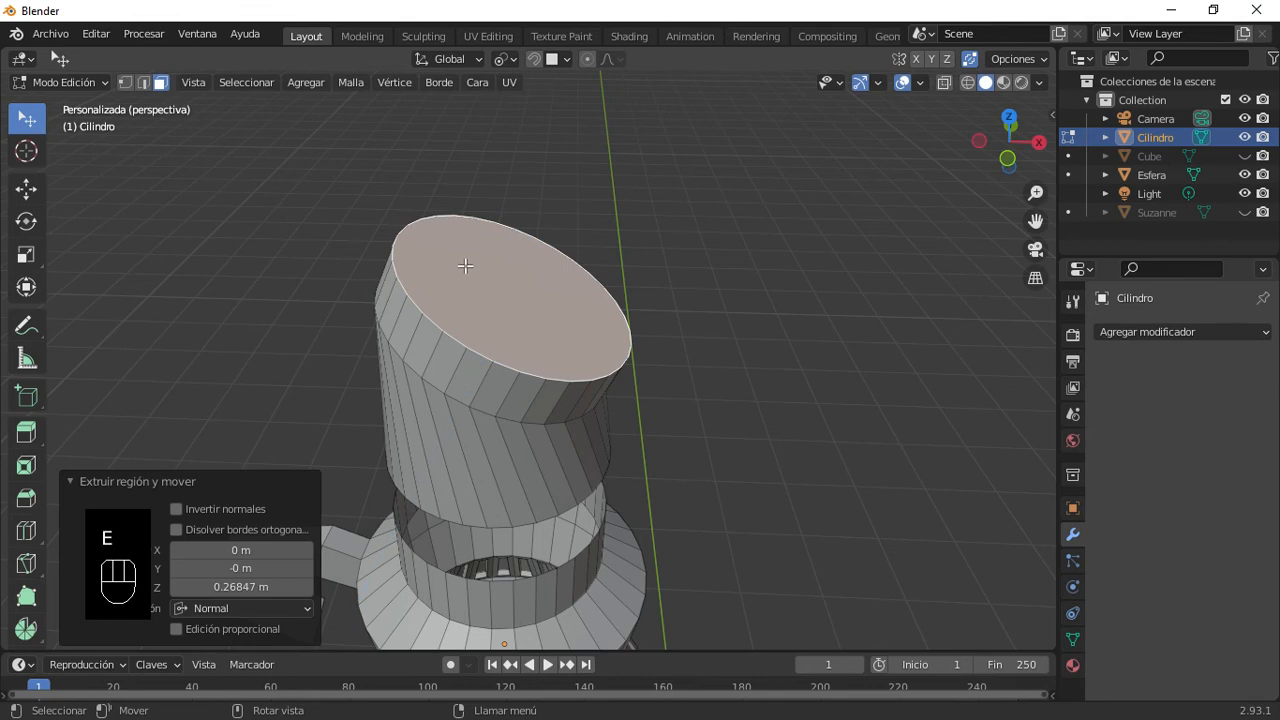
pyautogui.scroll(-5, 514, 251)
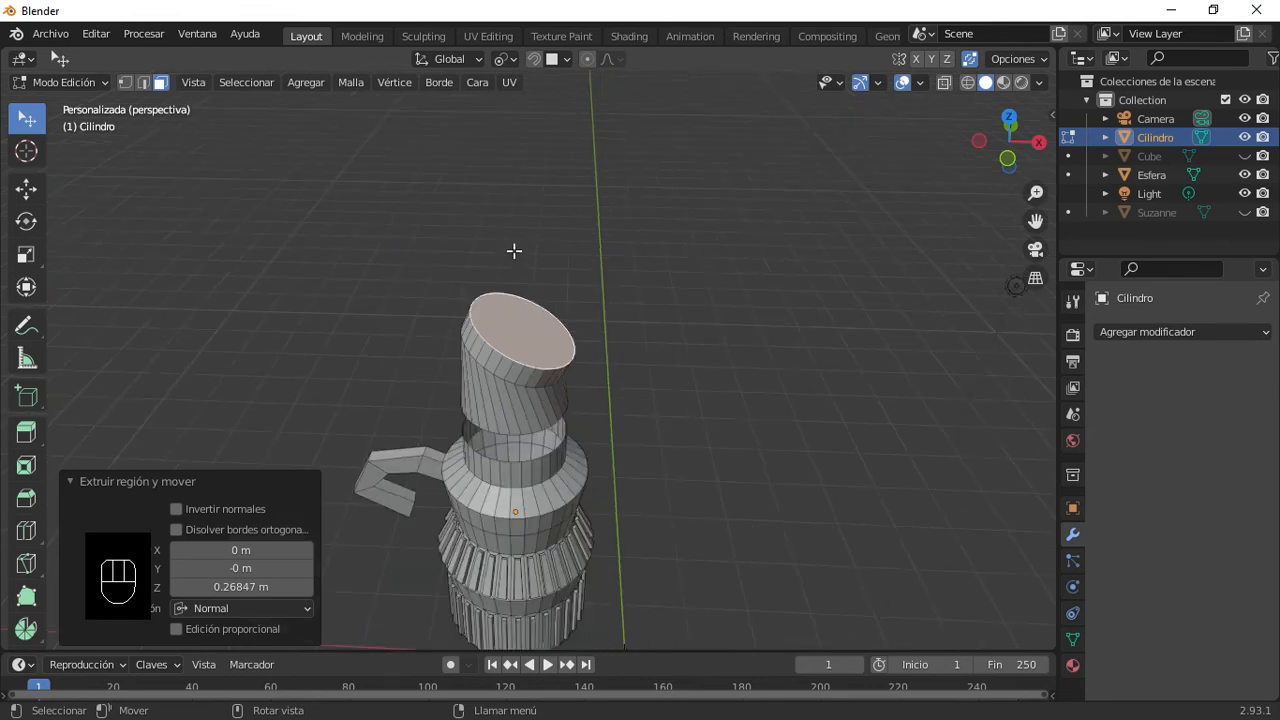
pyautogui.scroll(-3, 531, 200)
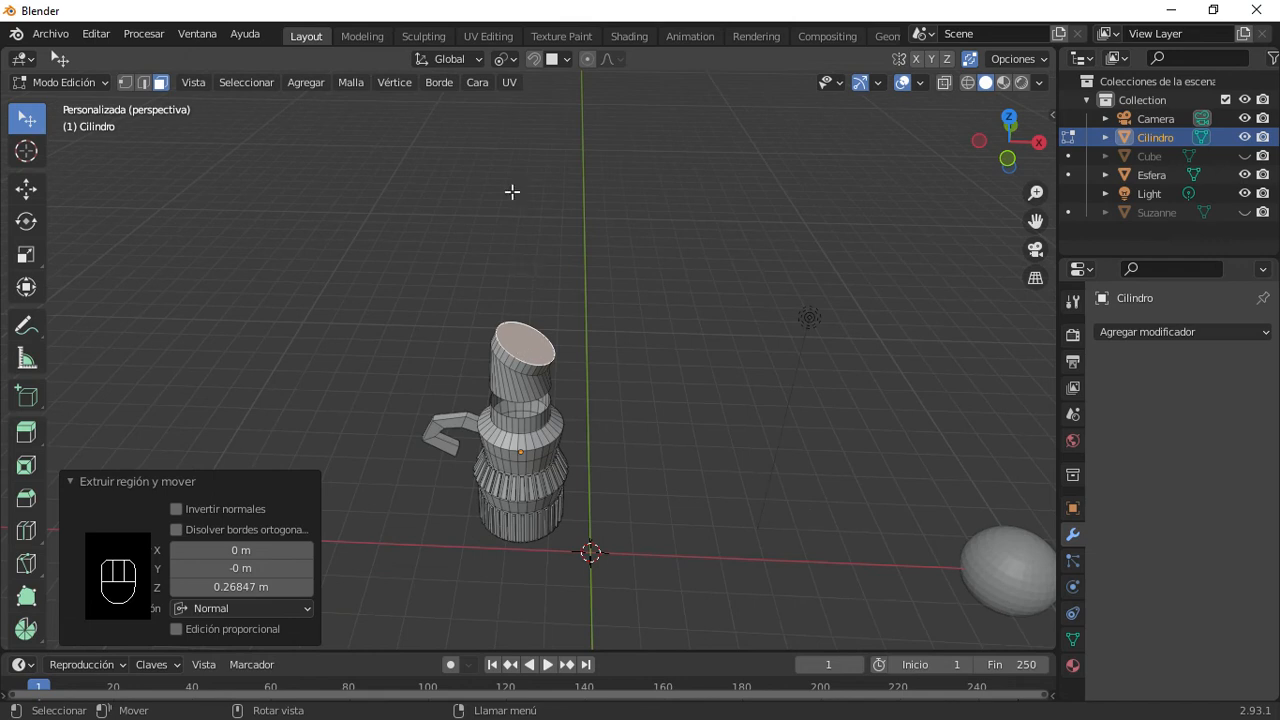
# Step: Set the transform orientation to Local with the tilted lid face selected
pyautogui.click(472, 61)
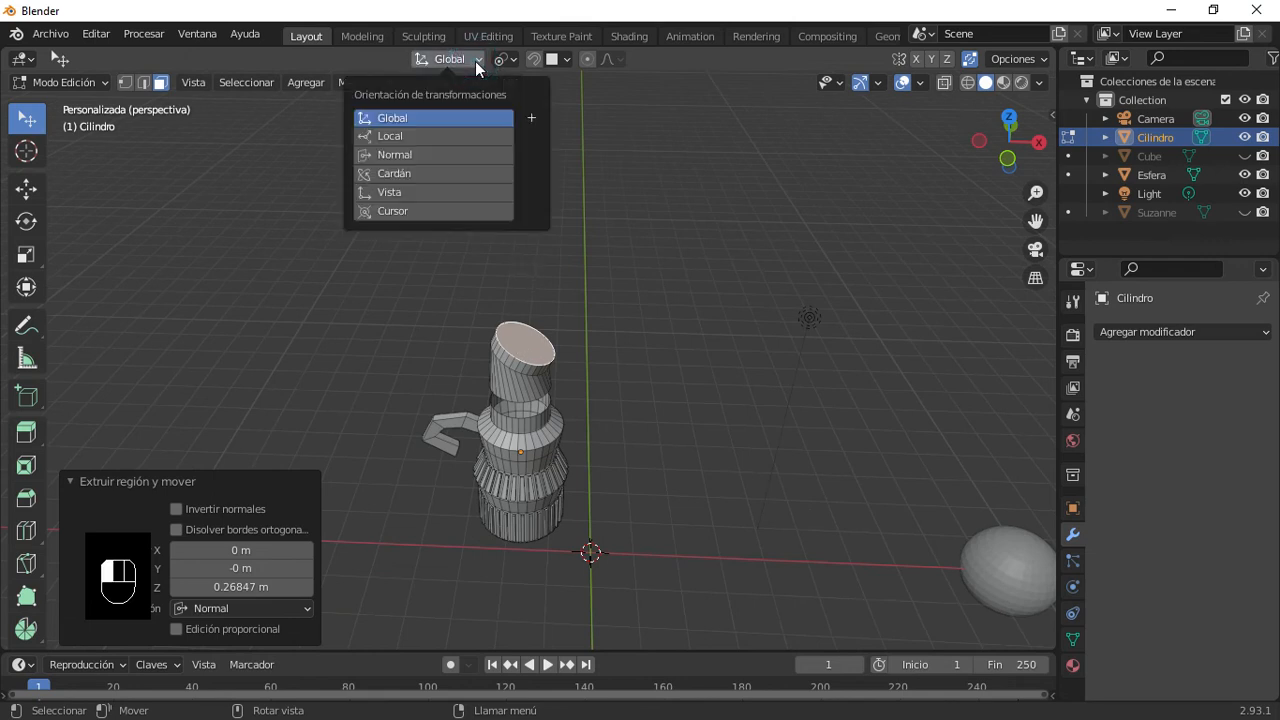
pyautogui.click(436, 135)
pyautogui.scroll(4, 523, 303)
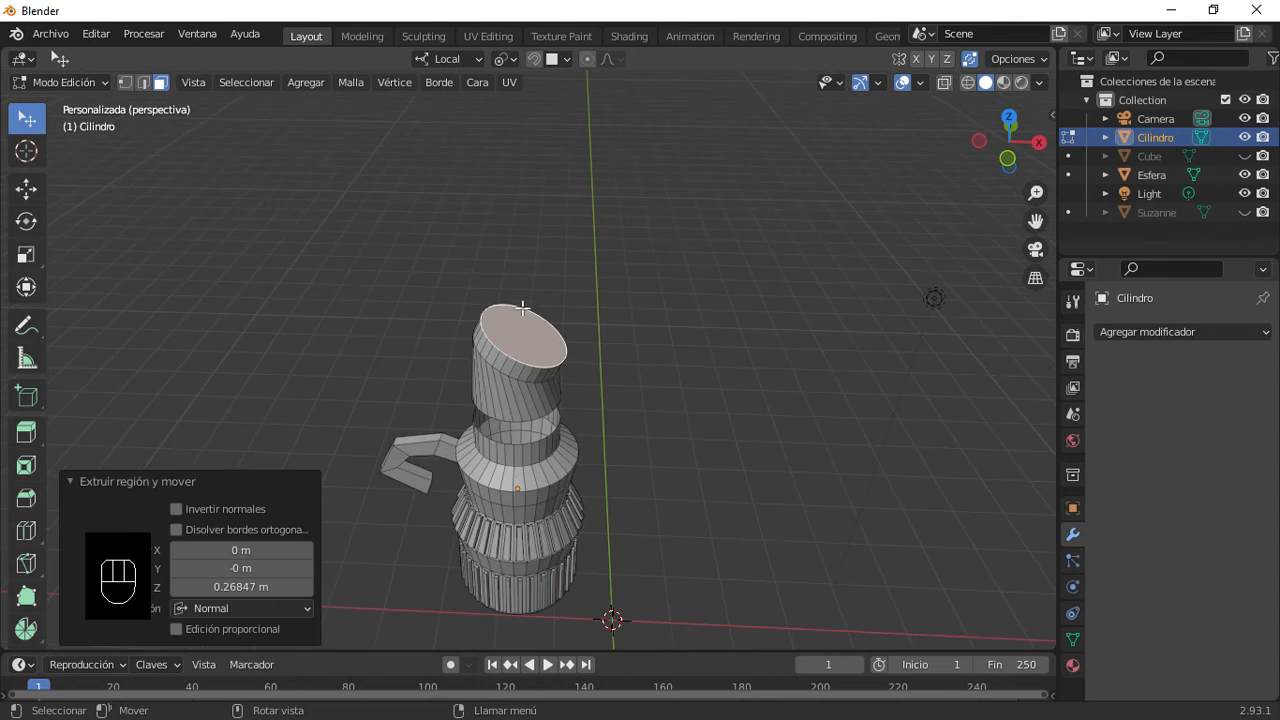
pyautogui.click(475, 61)
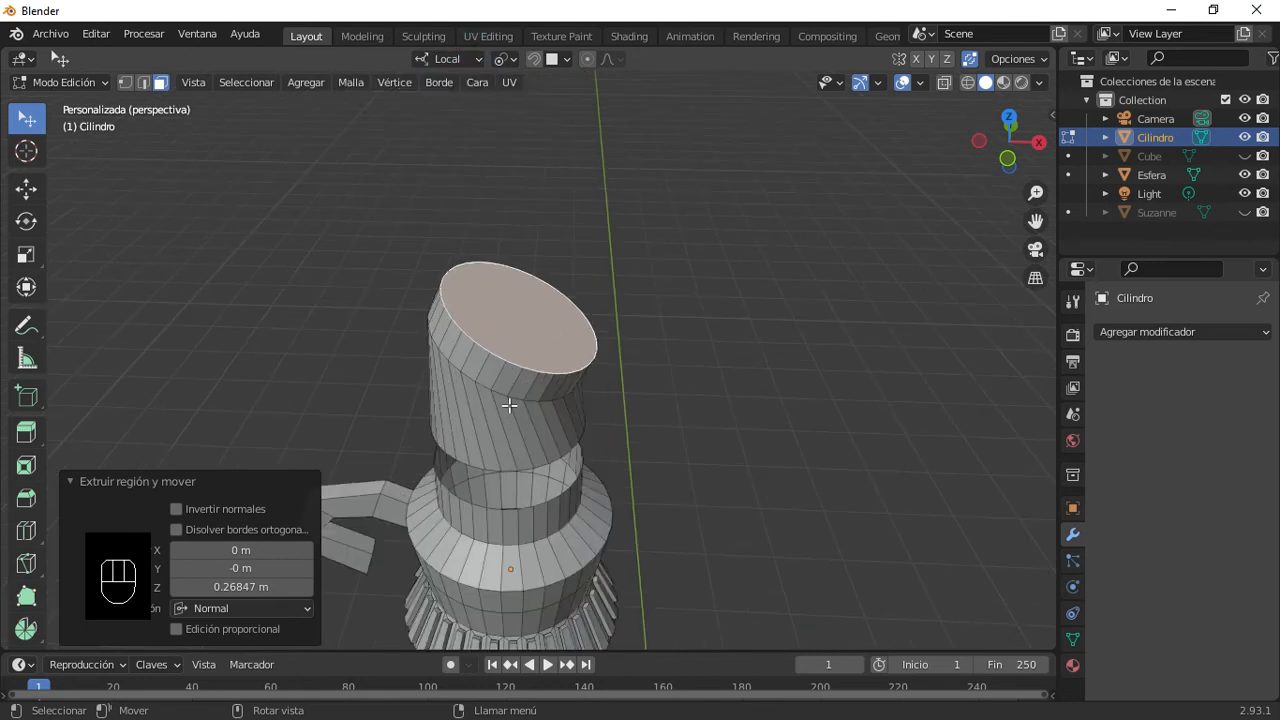
# Step: Set the transform orientation to Normal and extrude the tilted lid face about 0.85 m along its normal
pyautogui.click(459, 63)
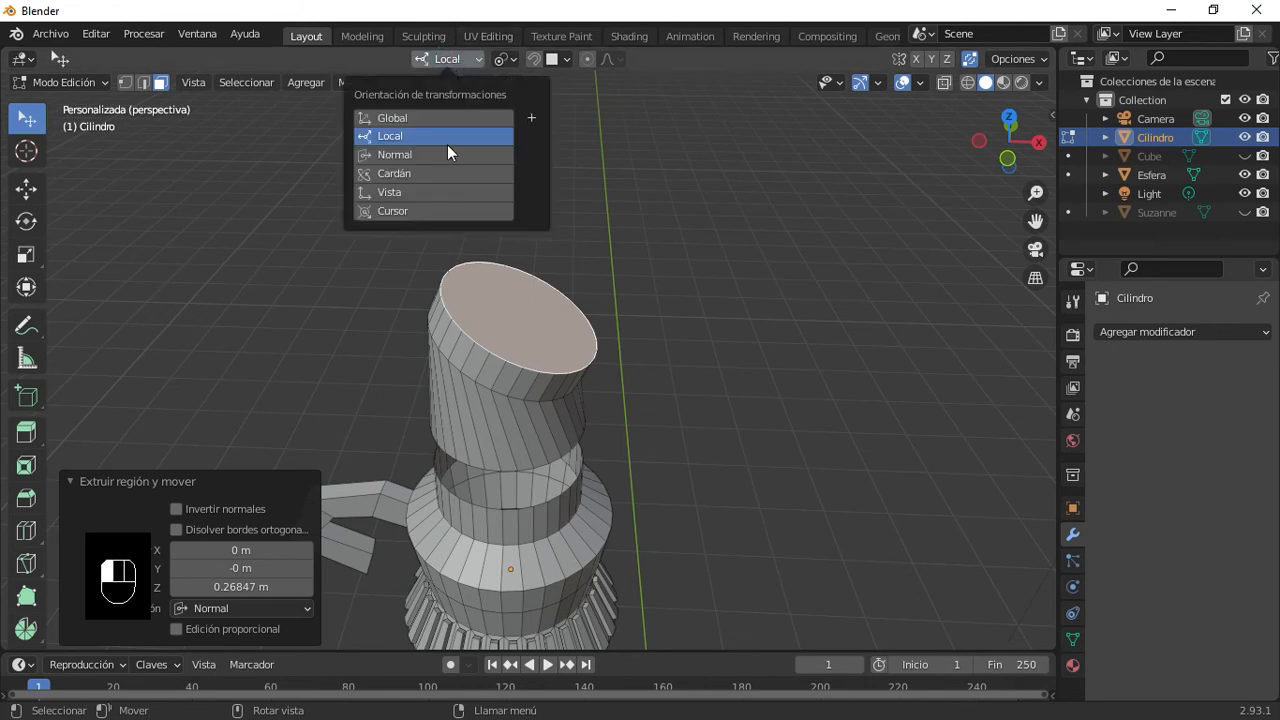
pyautogui.click(437, 156)
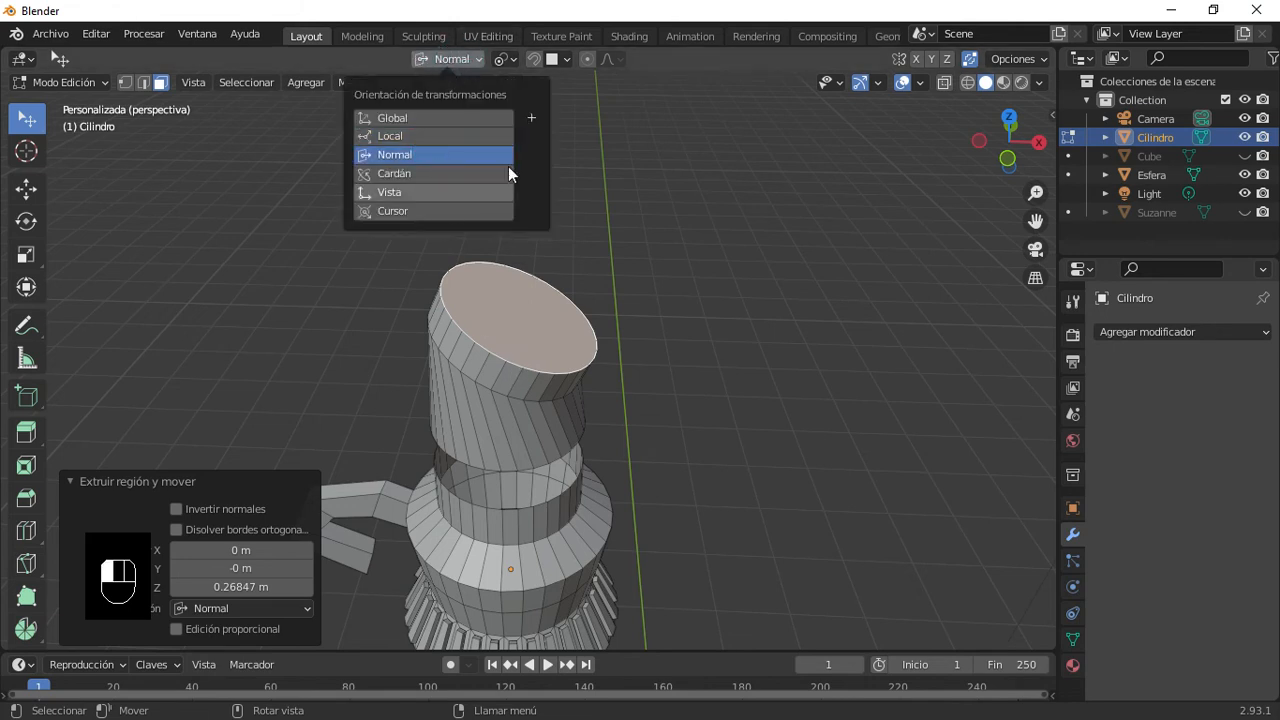
pyautogui.press('e')
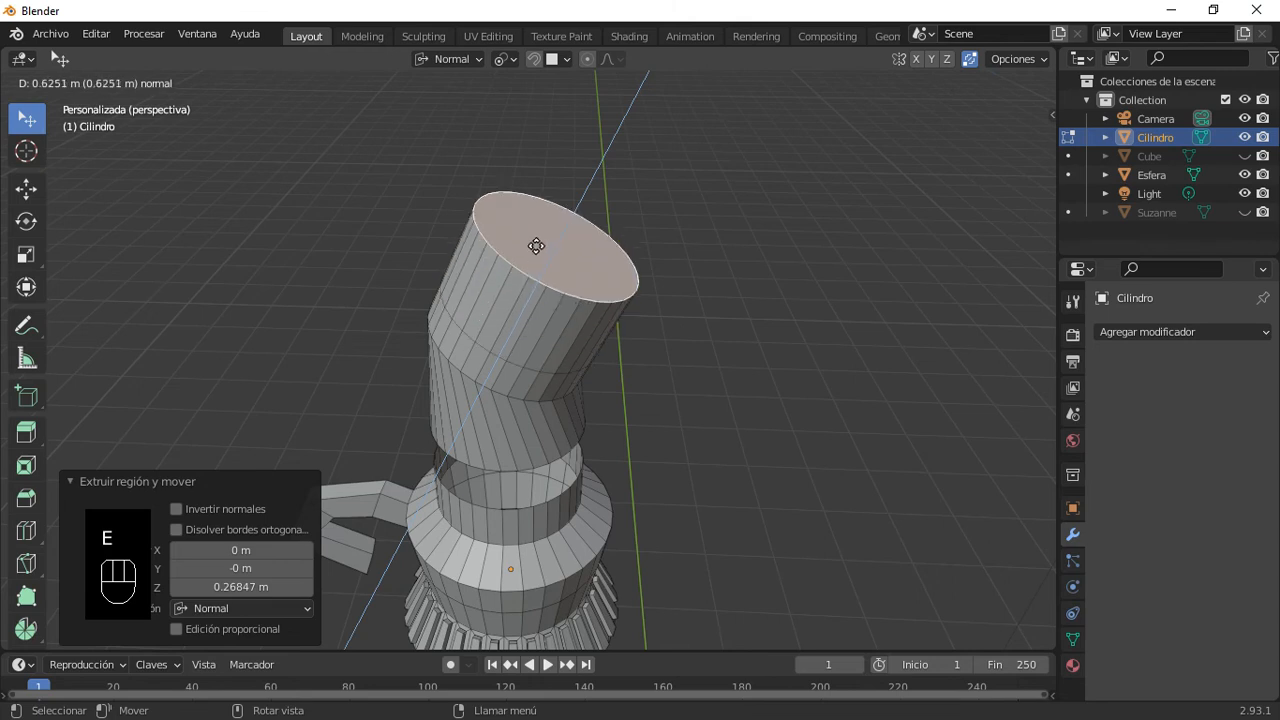
pyautogui.click(561, 222)
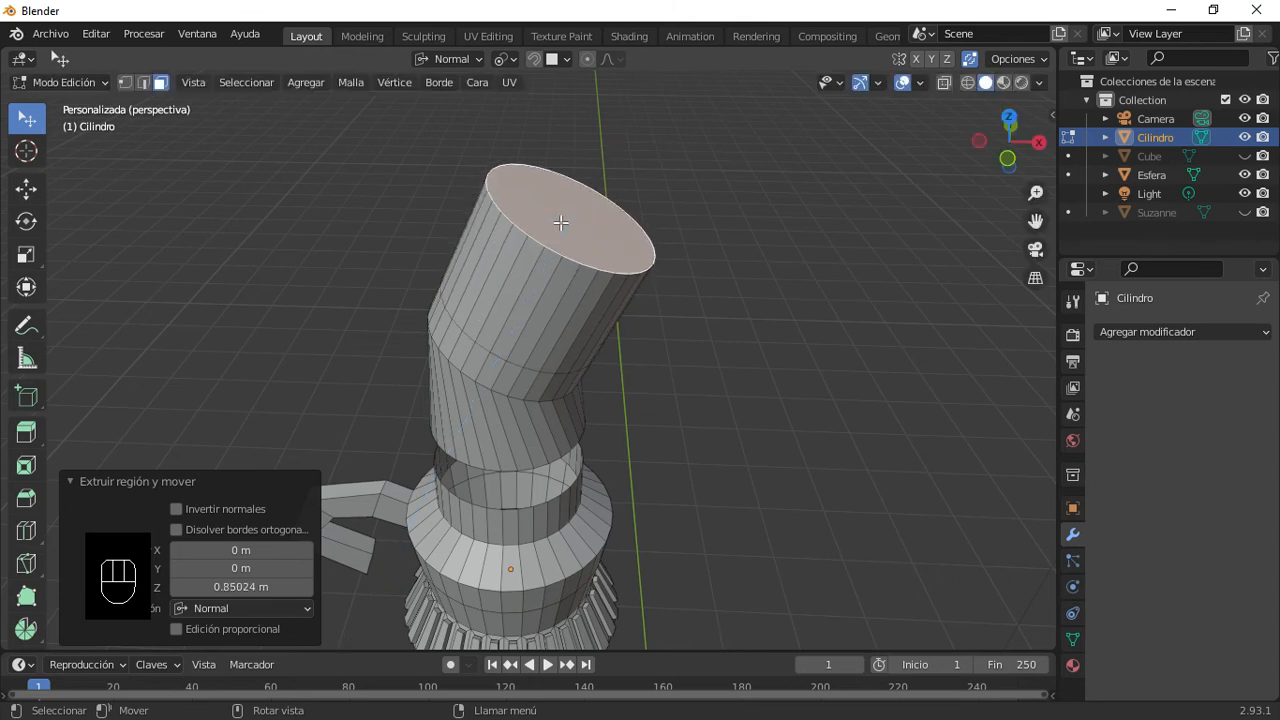
# Step: Set the transform orientation to Local and extrude the tilted top face about 0.39 m along its normal
pyautogui.click(470, 68)
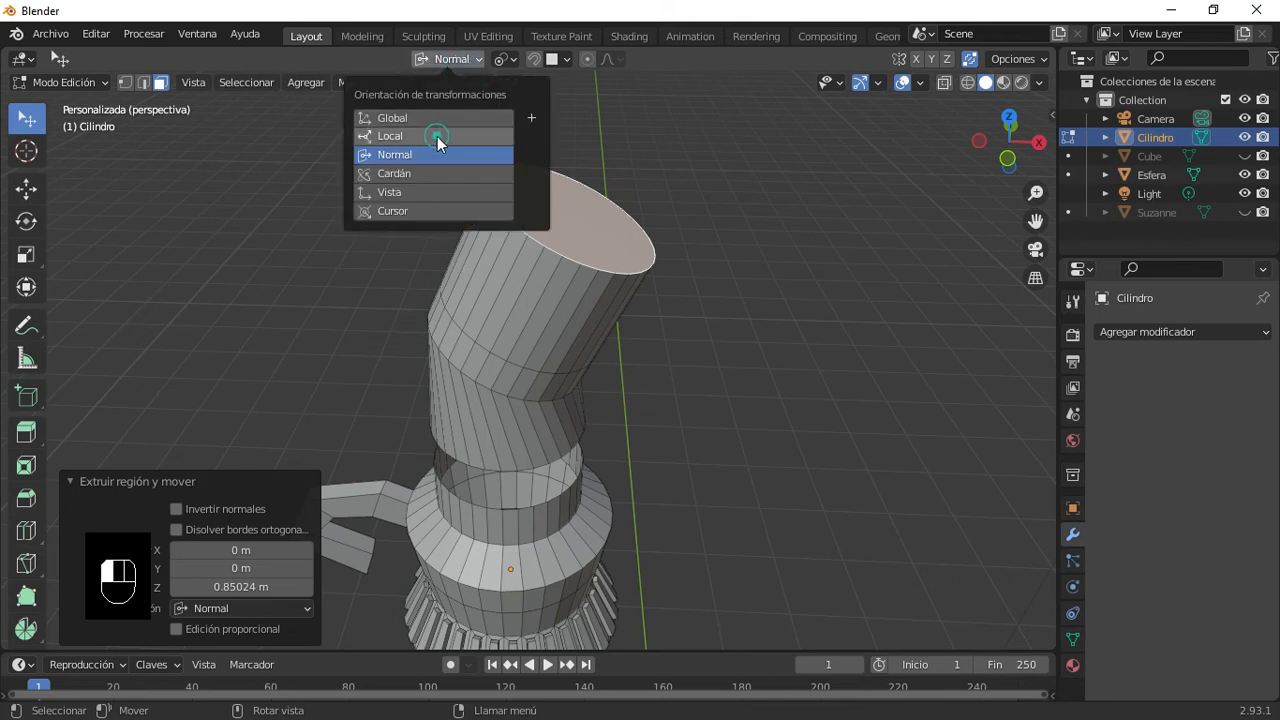
pyautogui.click(437, 136)
pyautogui.scroll(-4, 700, 349)
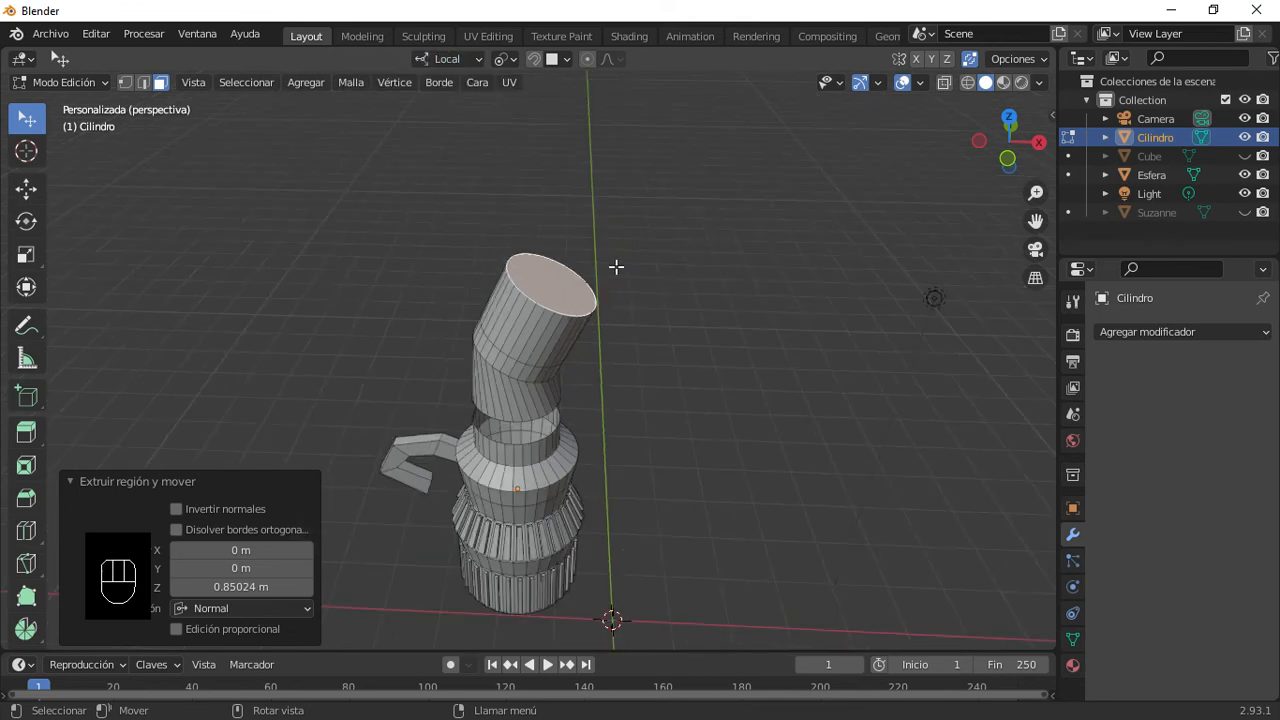
pyautogui.scroll(4, 616, 276)
pyautogui.press('e')
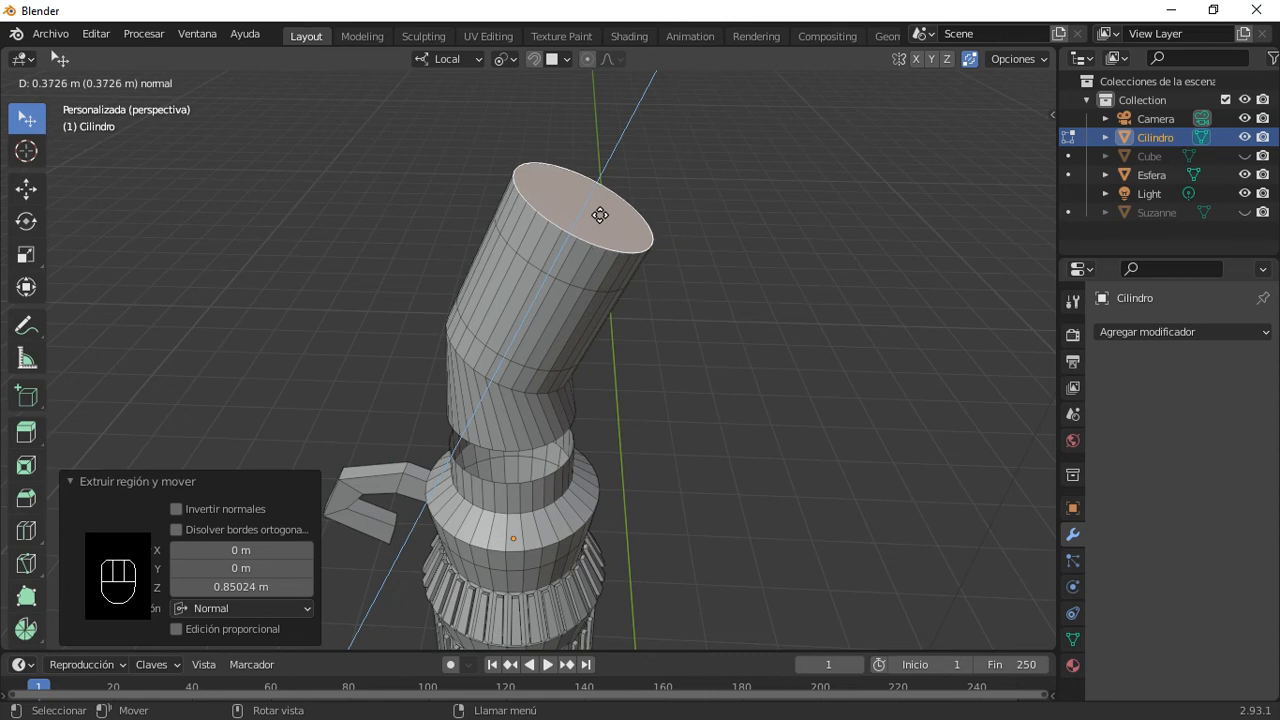
pyautogui.click(600, 215)
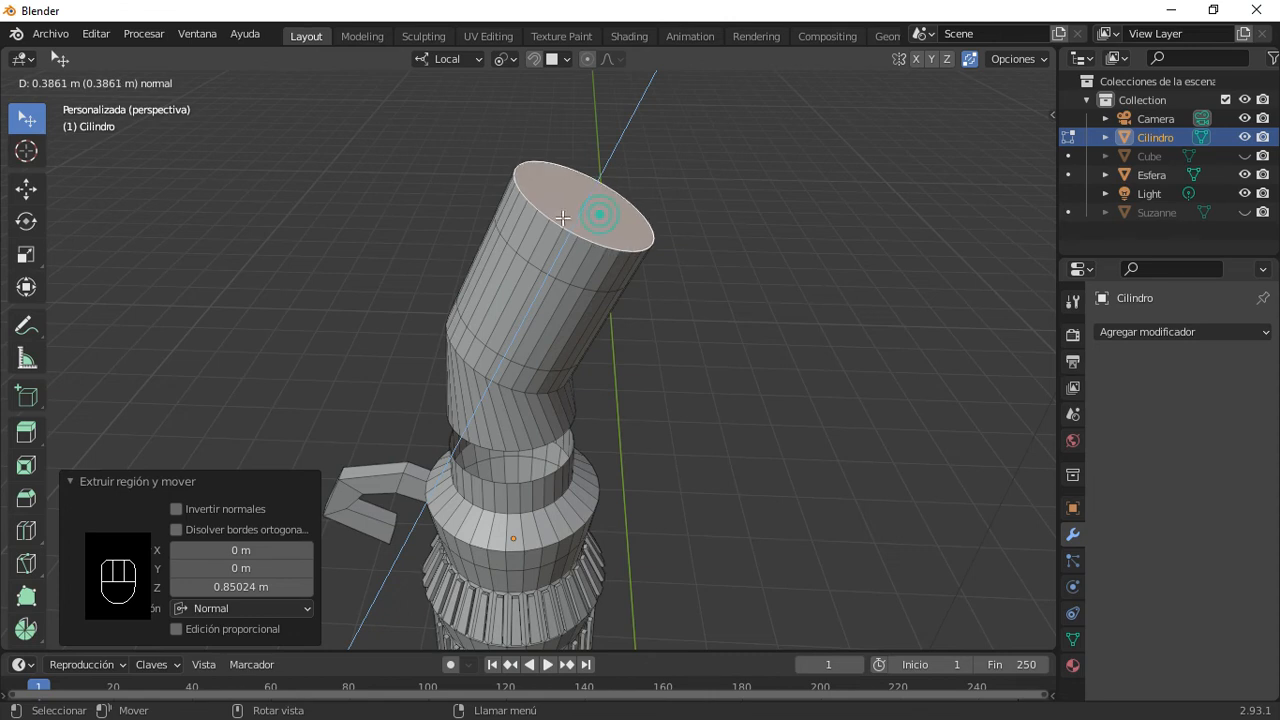
# Step: Enable flipped normals (Invertir normales) for the last extrusion and keep Local as the transform orientation
pyautogui.click(174, 508)
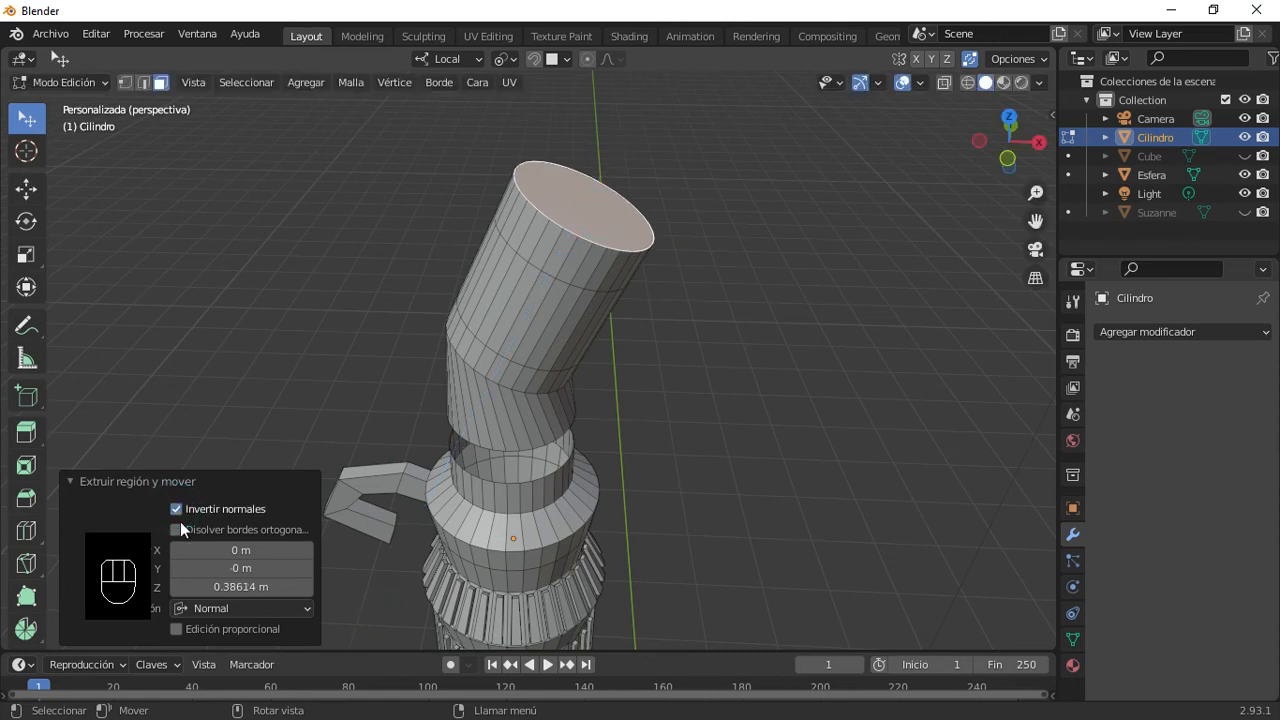
pyautogui.click(471, 60)
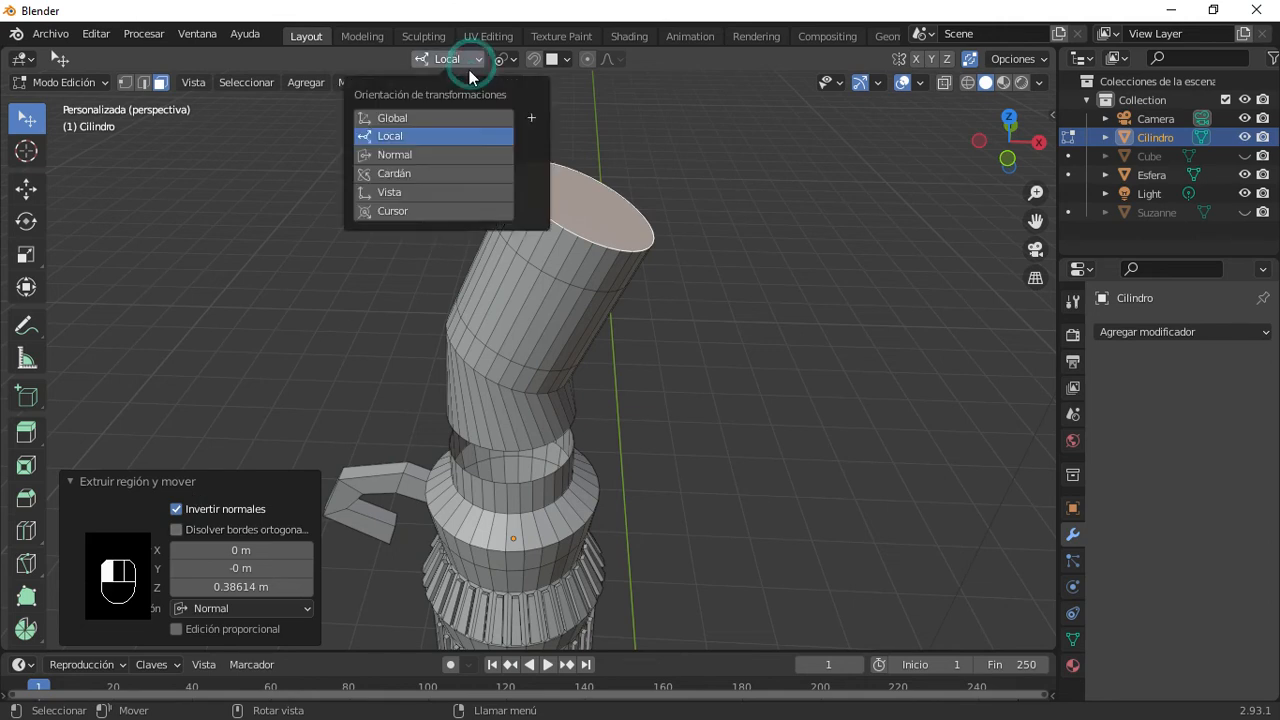
pyautogui.click(453, 134)
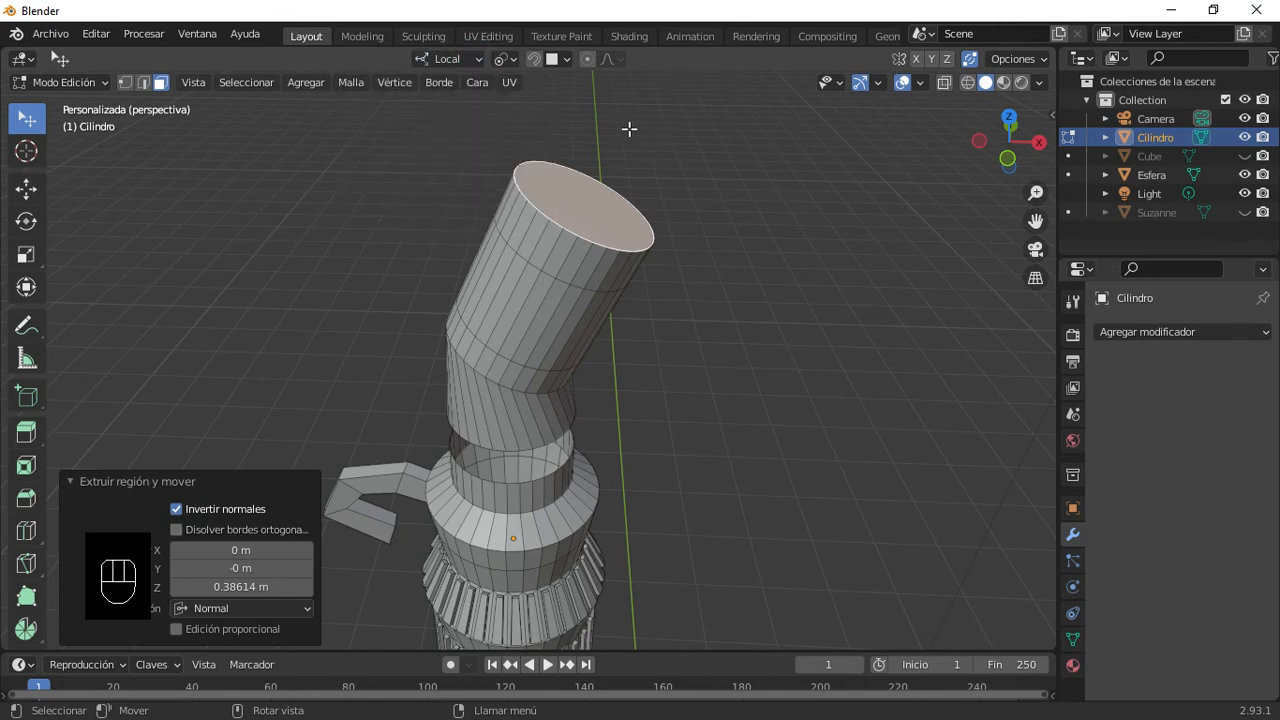
# Step: Extrude the tilted top face about 0.22 m along its normal and collapse the extrusion settings
pyautogui.press('e')
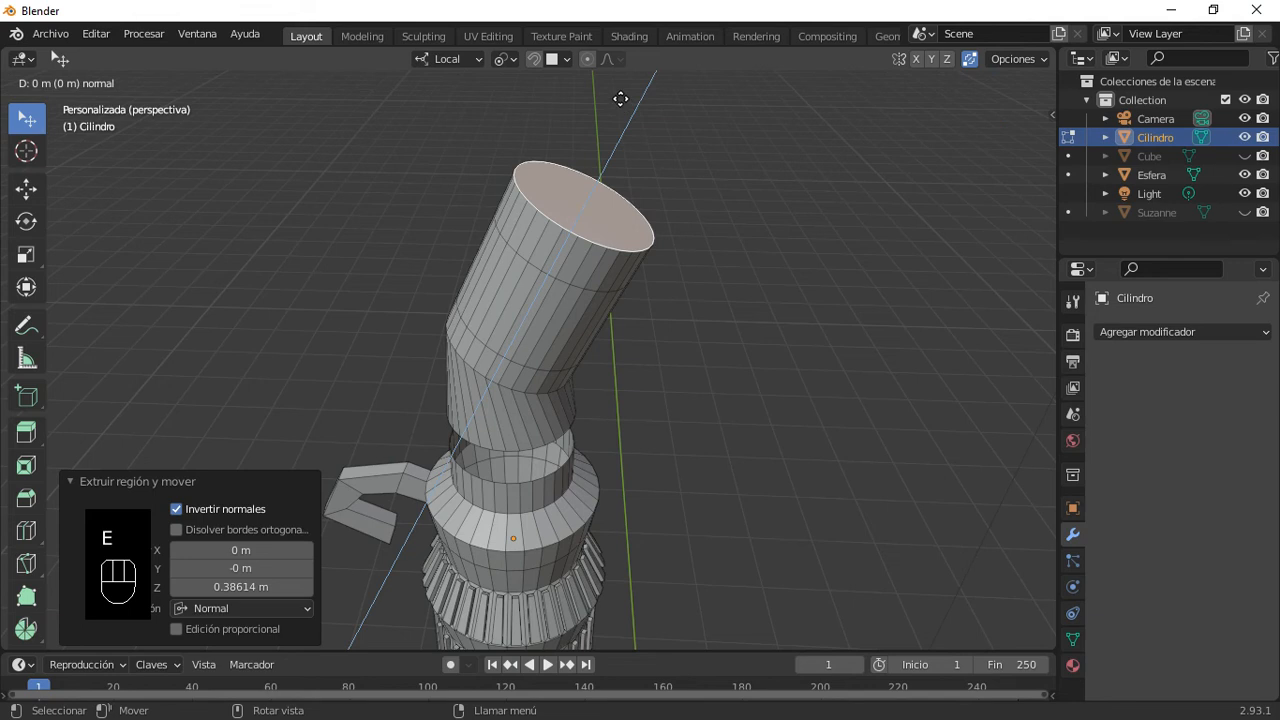
pyautogui.click(620, 92)
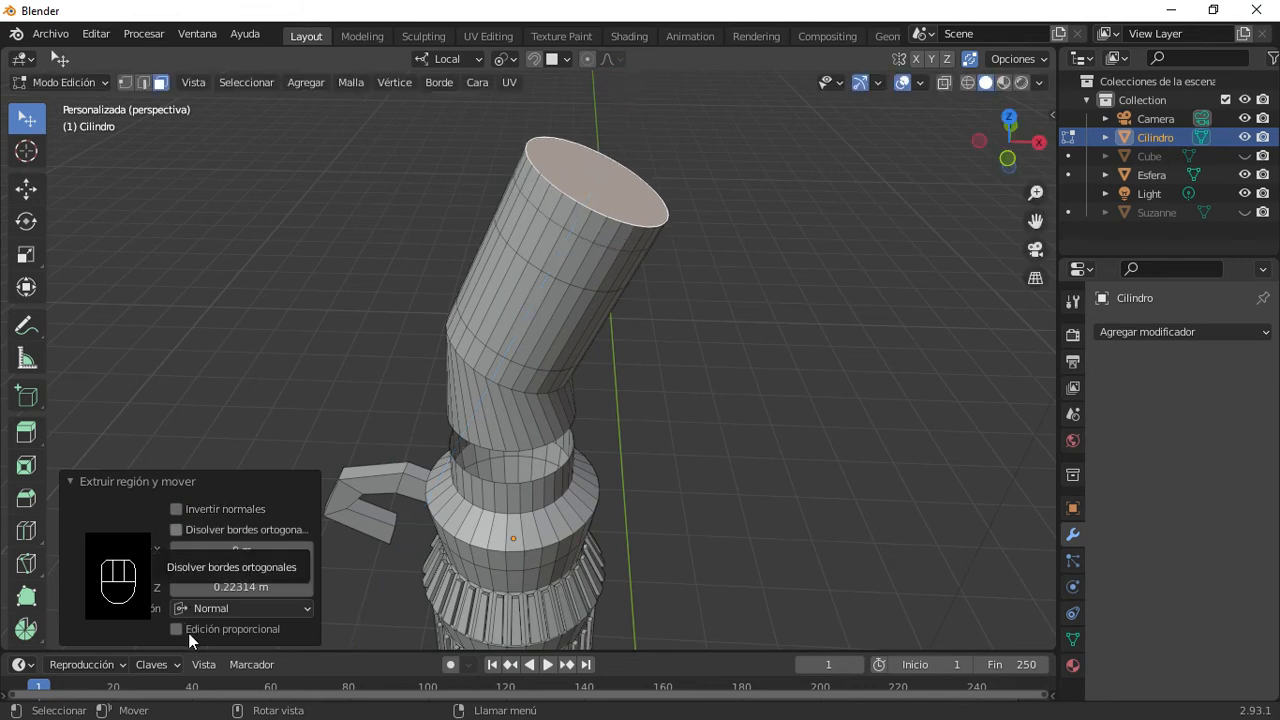
pyautogui.scroll(-4, 488, 319)
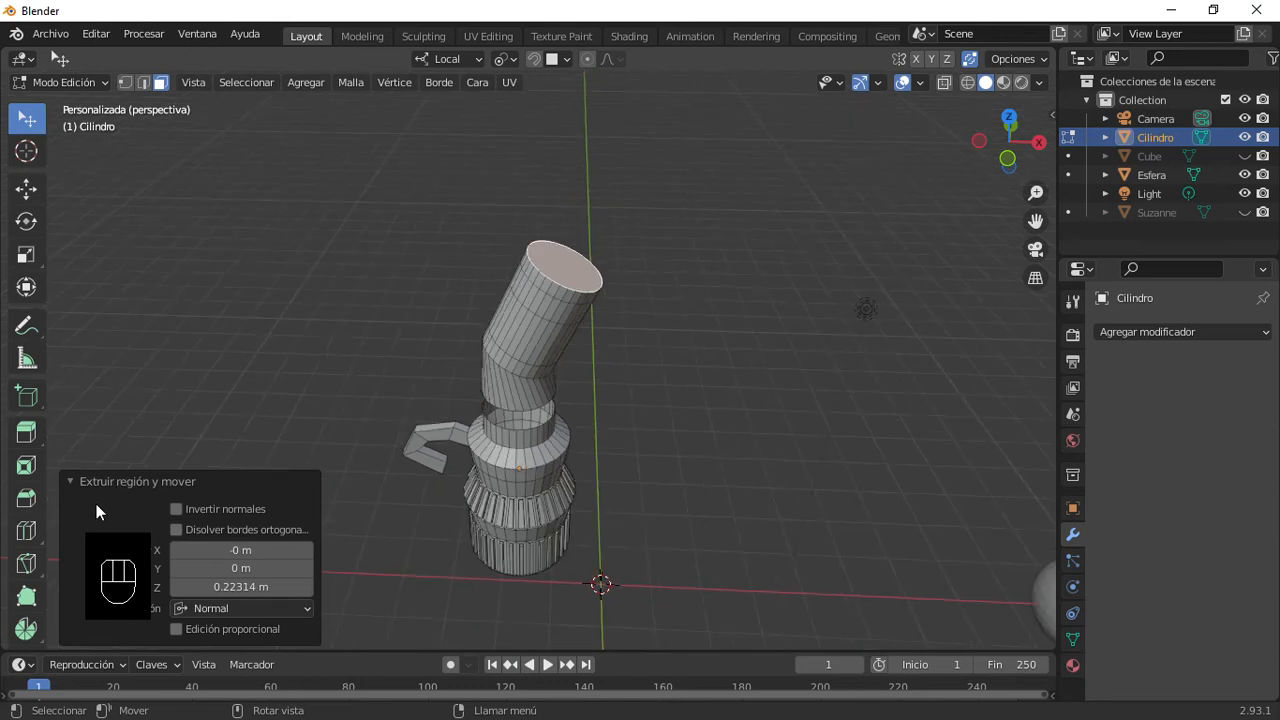
pyautogui.click(76, 481)
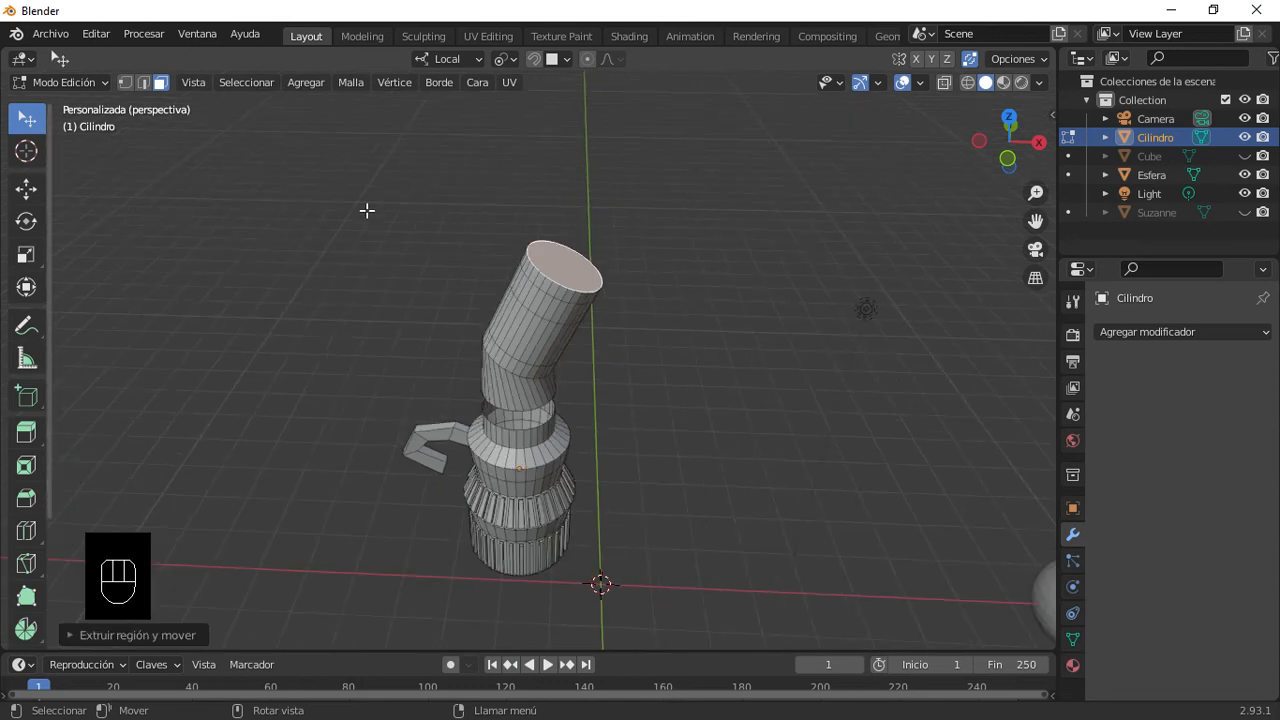
# Step: With the transform orientation set to Vista, extrude the tilted top face along its normal and try moving it freely
pyautogui.click(443, 60)
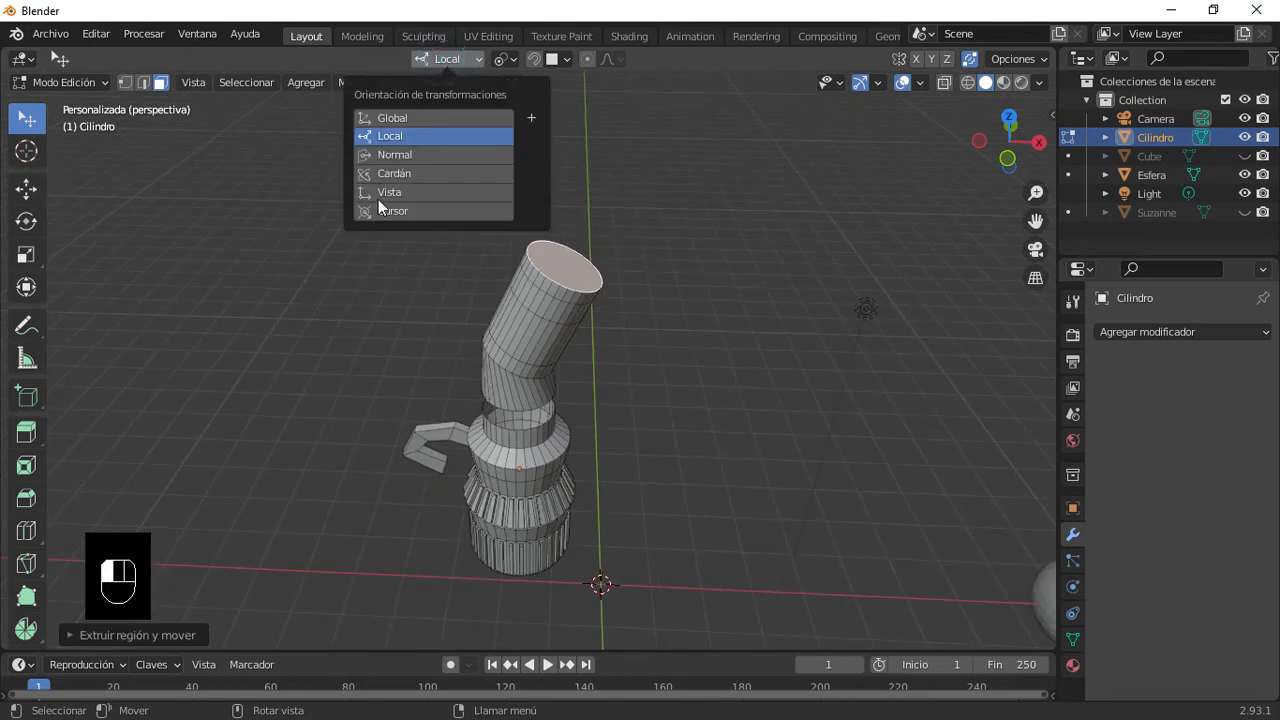
pyautogui.click(428, 192)
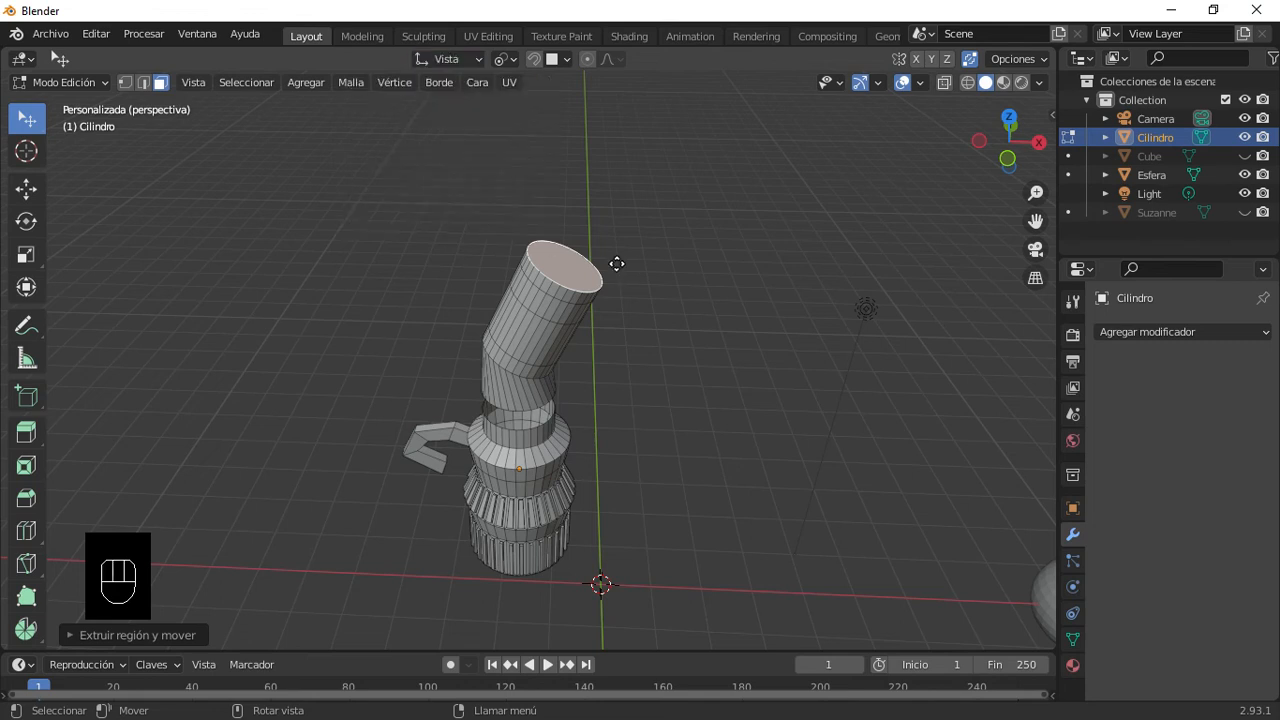
pyautogui.press('e')
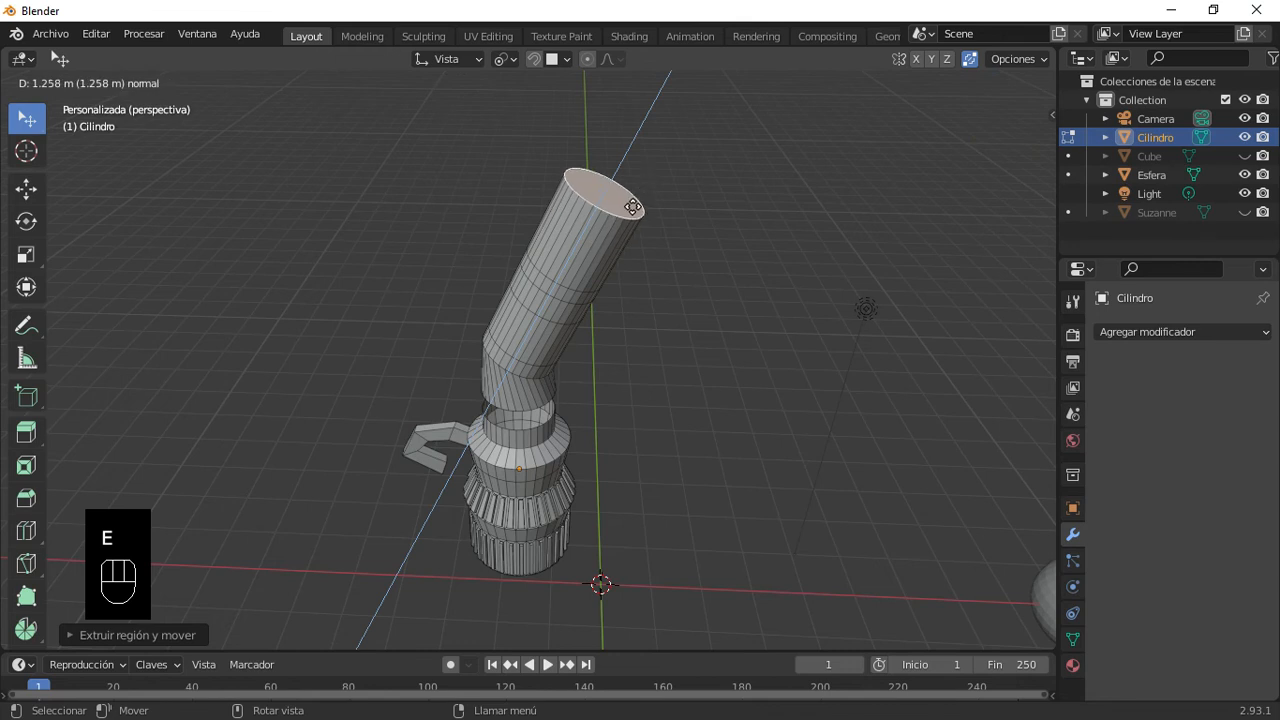
pyautogui.click(623, 217)
pyautogui.press('g')
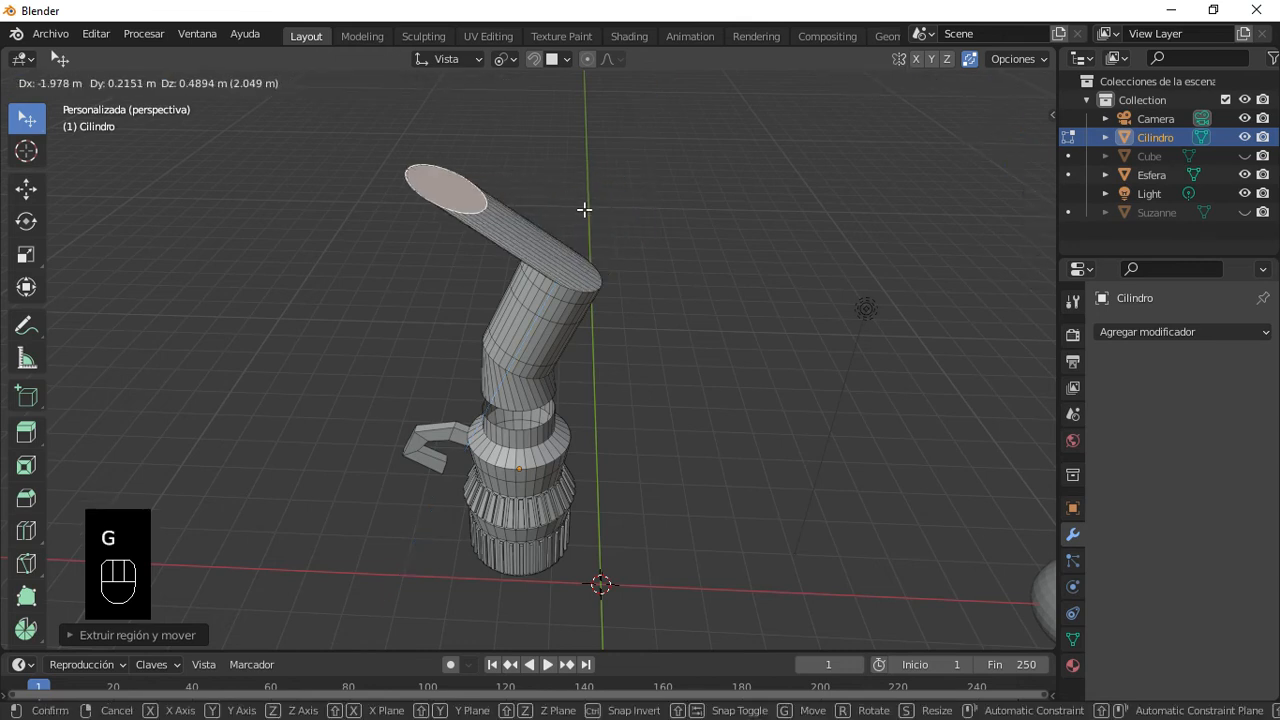
pyautogui.rightClick(584, 209)
# Step: Set the transform orientation to Normal and try moving the top face along its normal Z and X axes
pyautogui.moveTo(584, 209); pyautogui.dragTo(536, 329, button='middle')
pyautogui.click(464, 60)
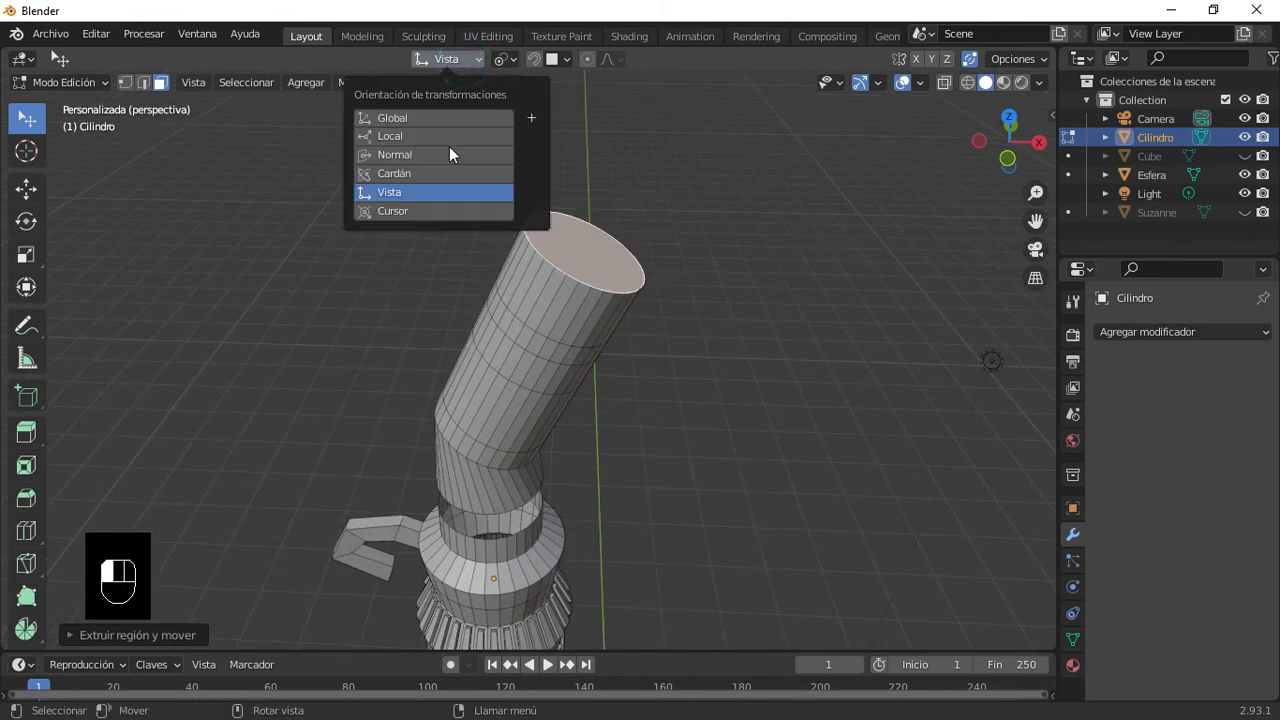
pyautogui.click(423, 155)
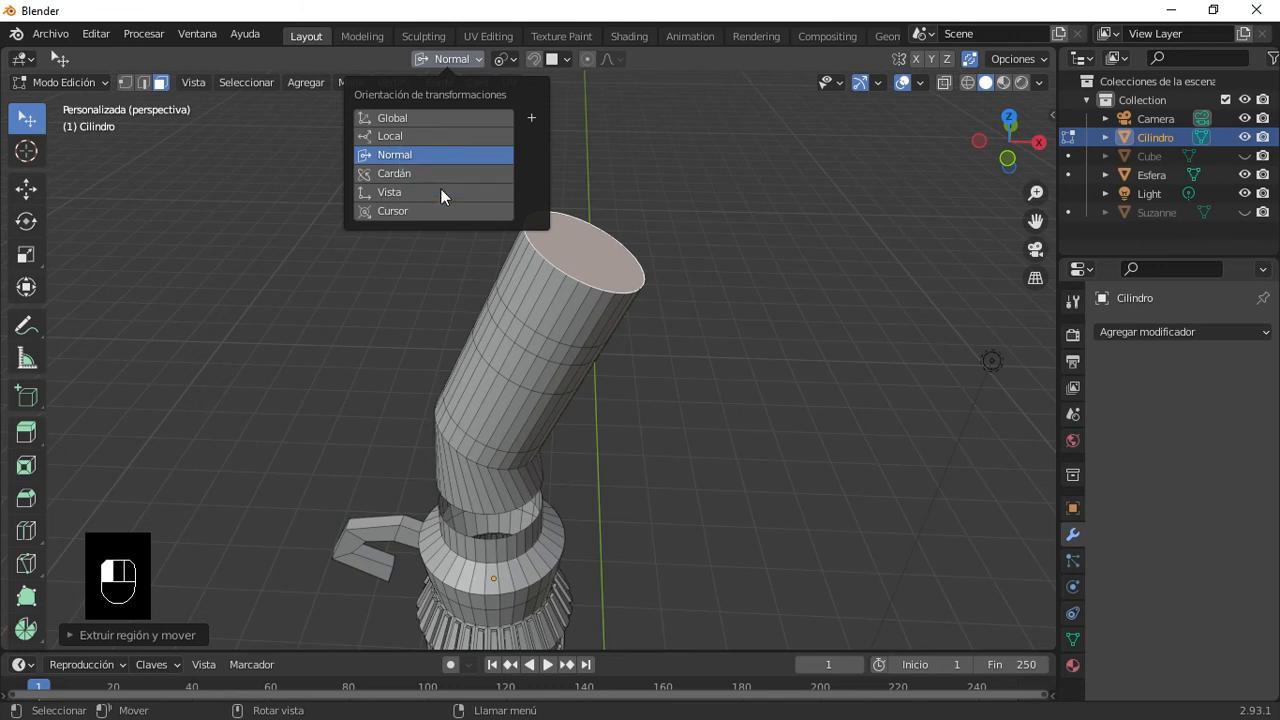
pyautogui.click(580, 246)
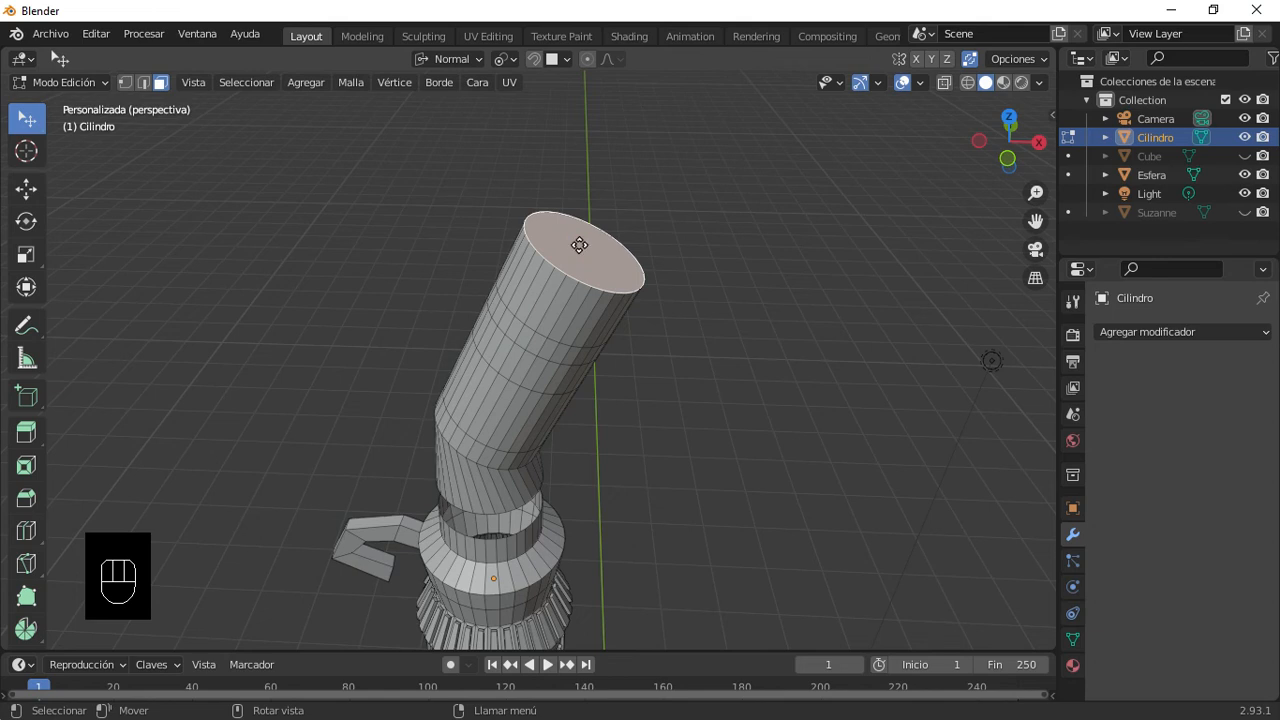
pyautogui.press('g')
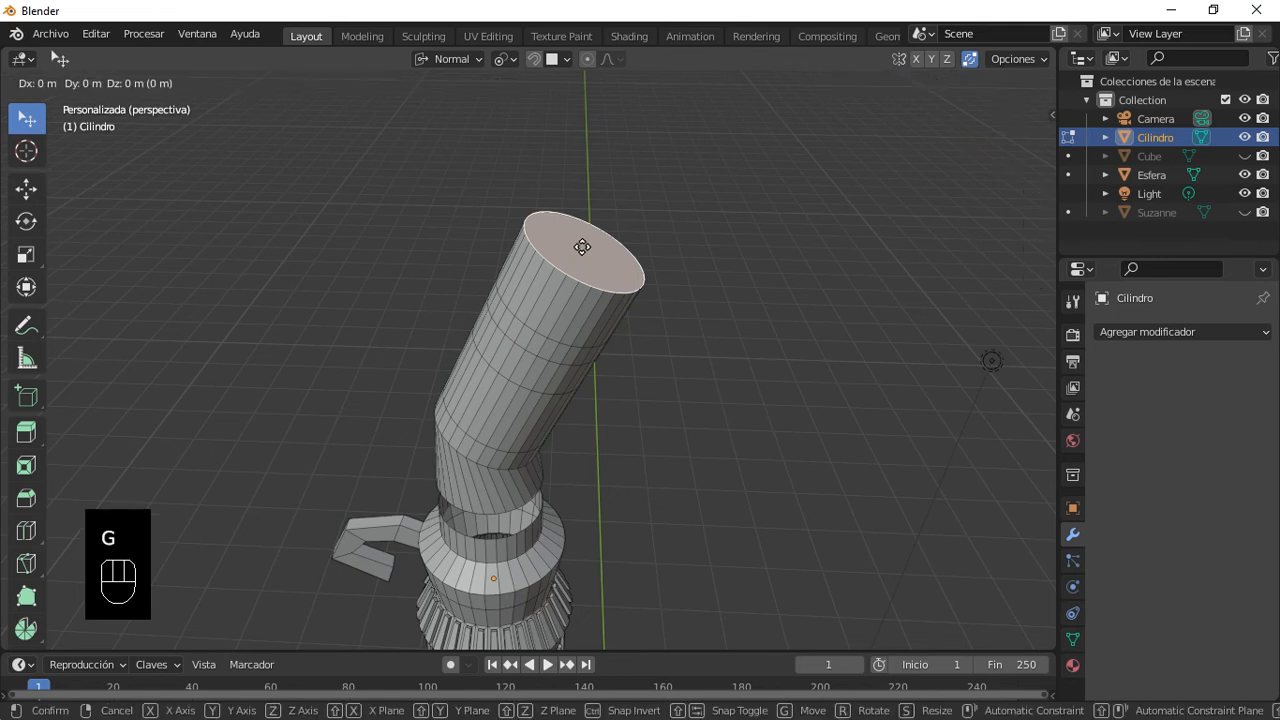
pyautogui.press('z')
pyautogui.press('z')
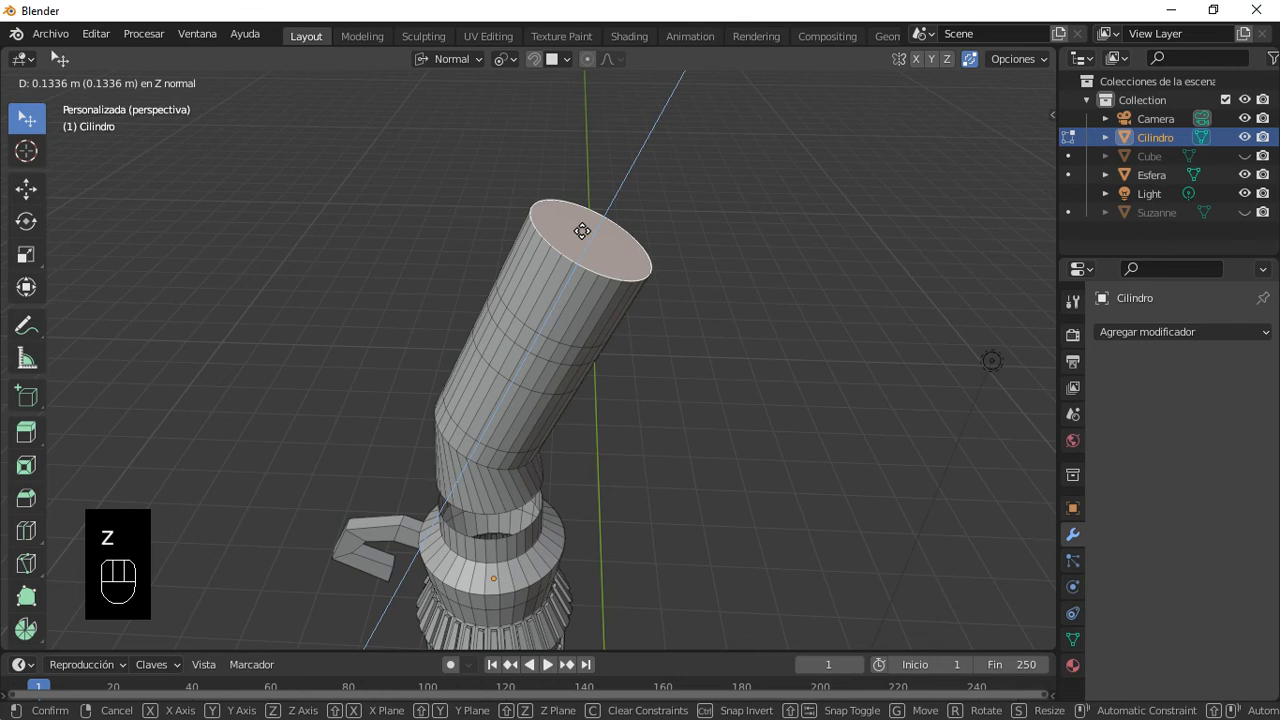
pyautogui.press('x')
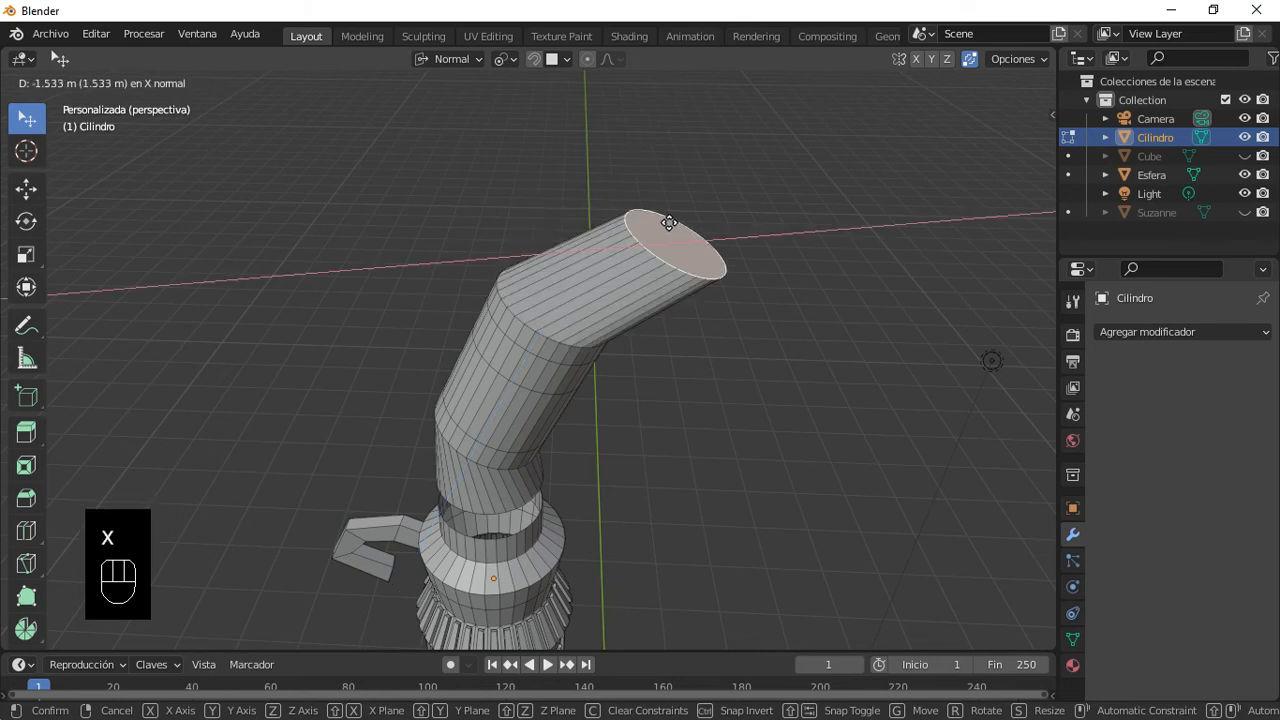
pyautogui.rightClick(385, 302)
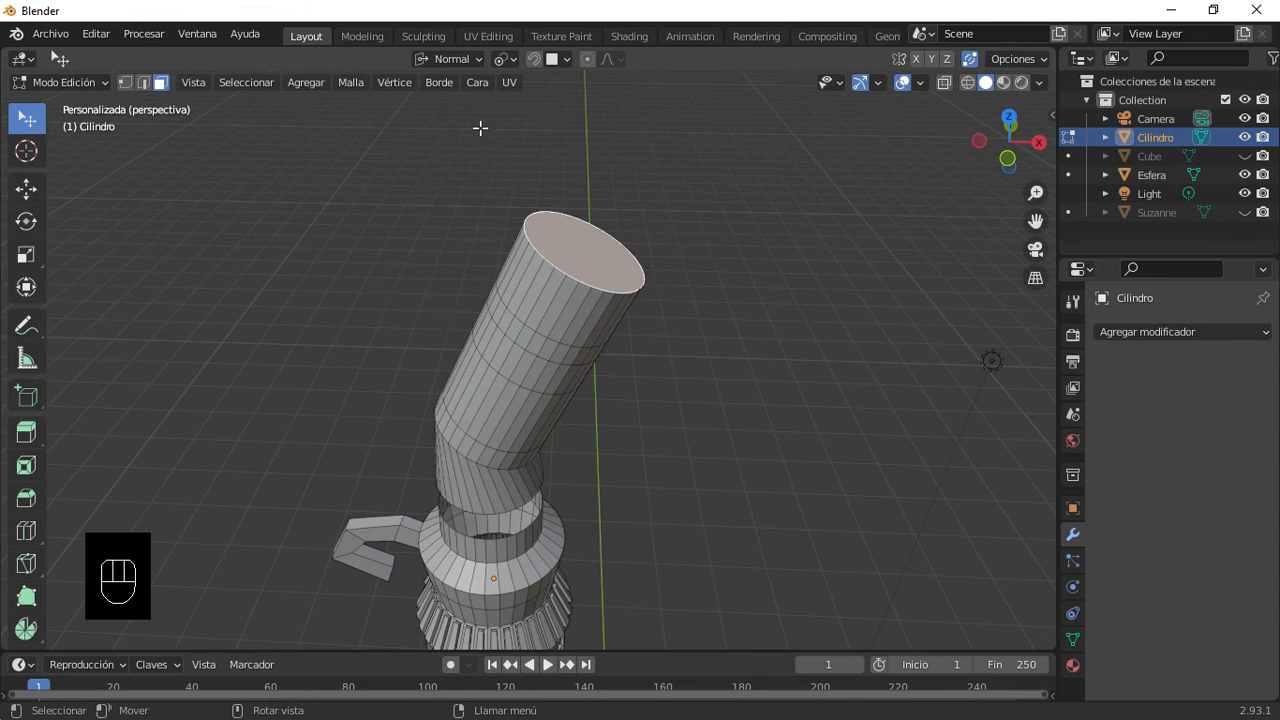
# Step: Return the transform orientation to Vista and extrude the top face once more, trying a free move of the new end
pyautogui.click(458, 62)
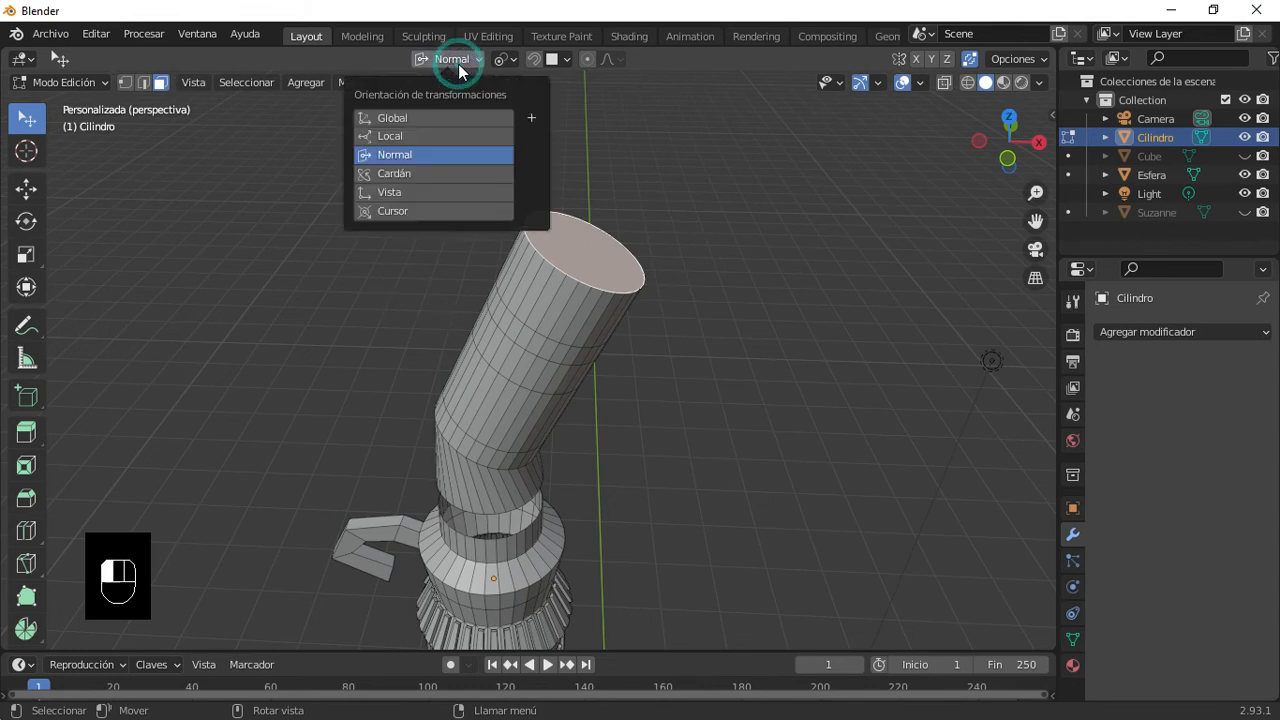
pyautogui.click(410, 192)
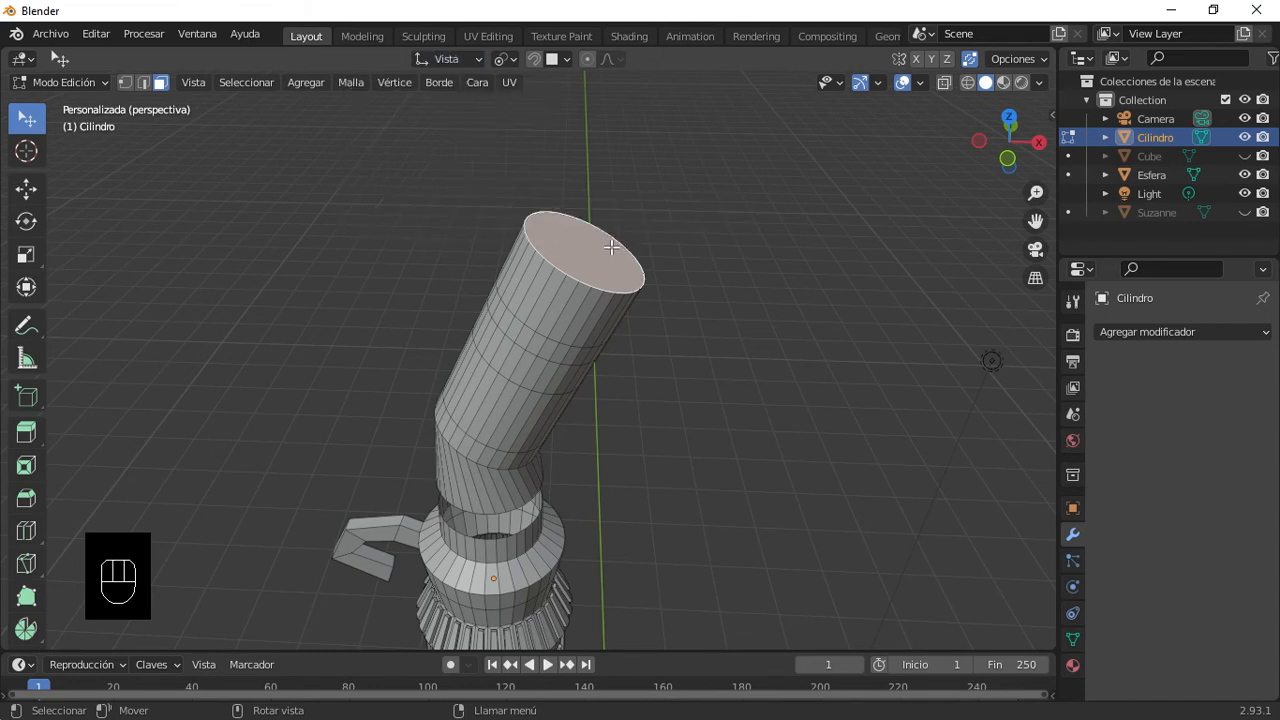
pyautogui.press('e')
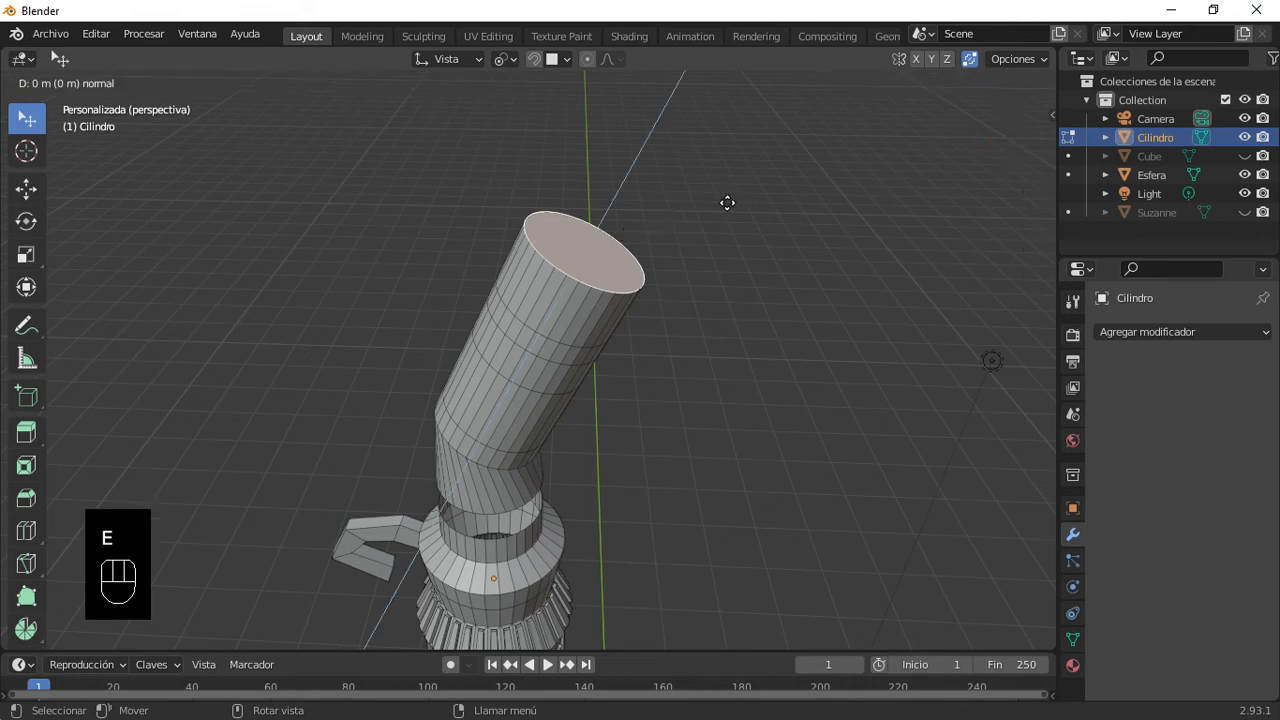
pyautogui.click(757, 218)
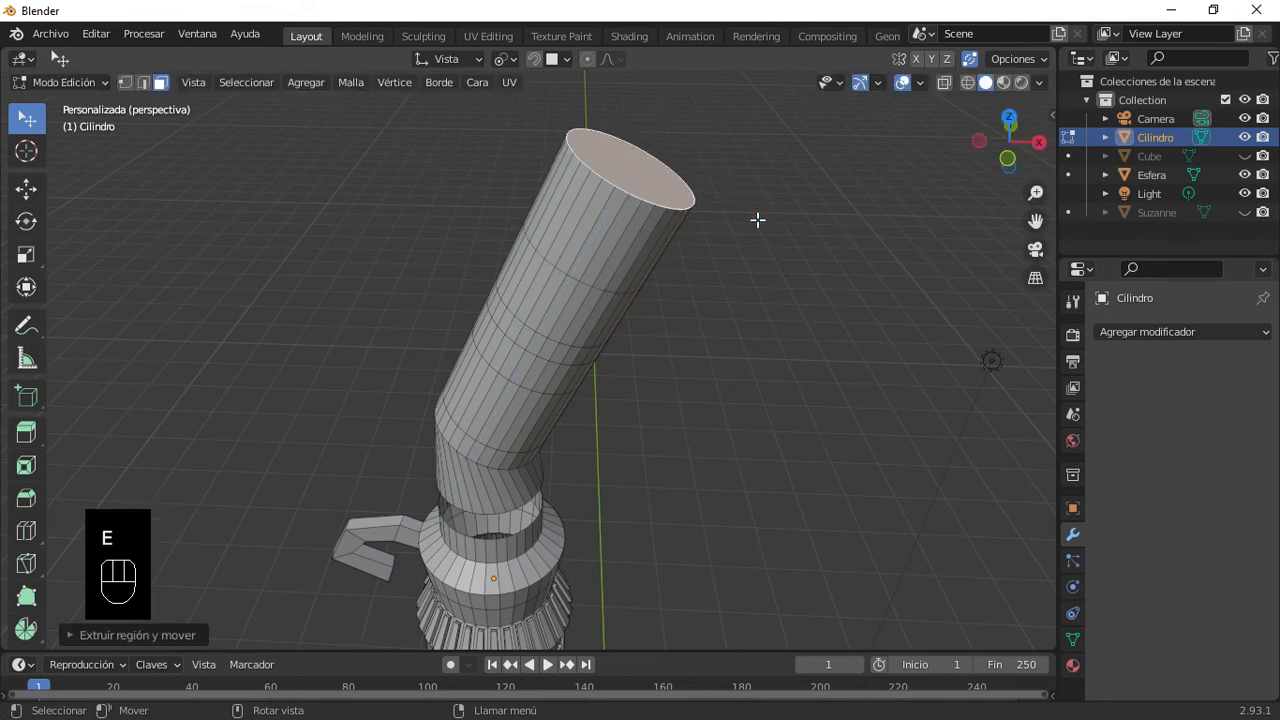
pyautogui.press('g')
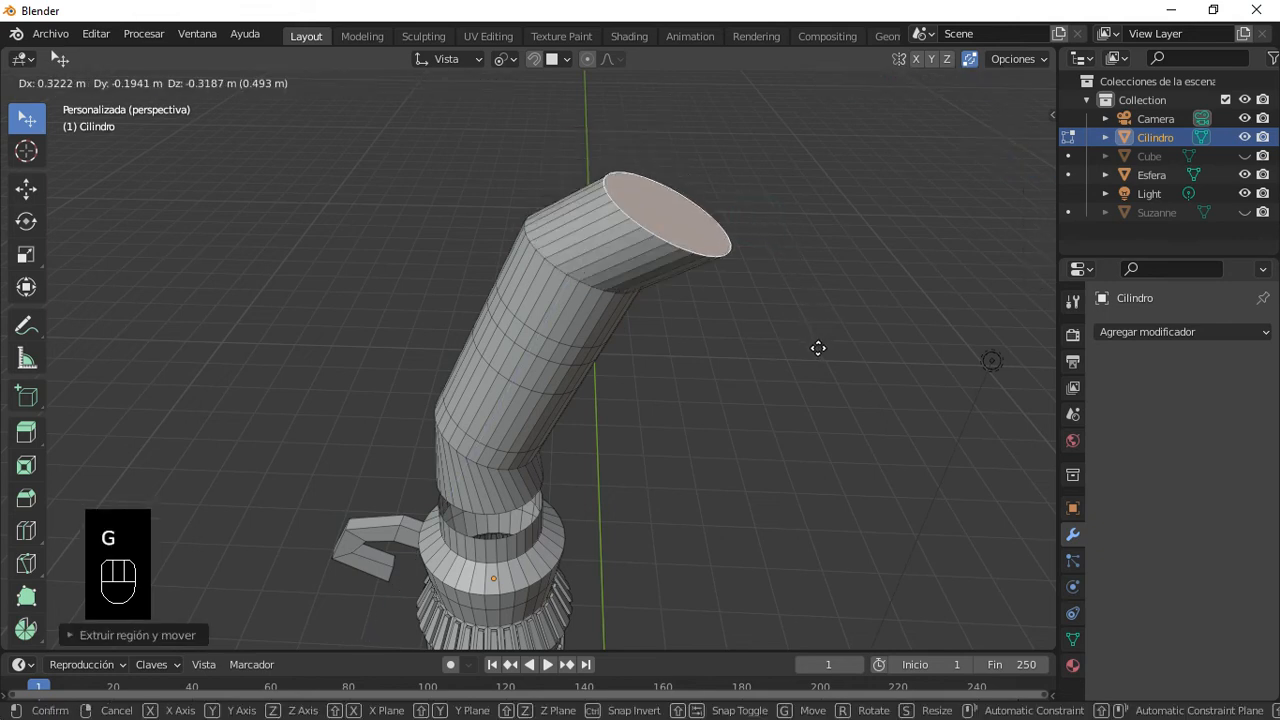
pyautogui.rightClick(715, 262)
# Step: Undo the lid's test extrusions and its tilt back to the straight lid, and switch to Object Mode
pyautogui.scroll(-5, 640, 280)
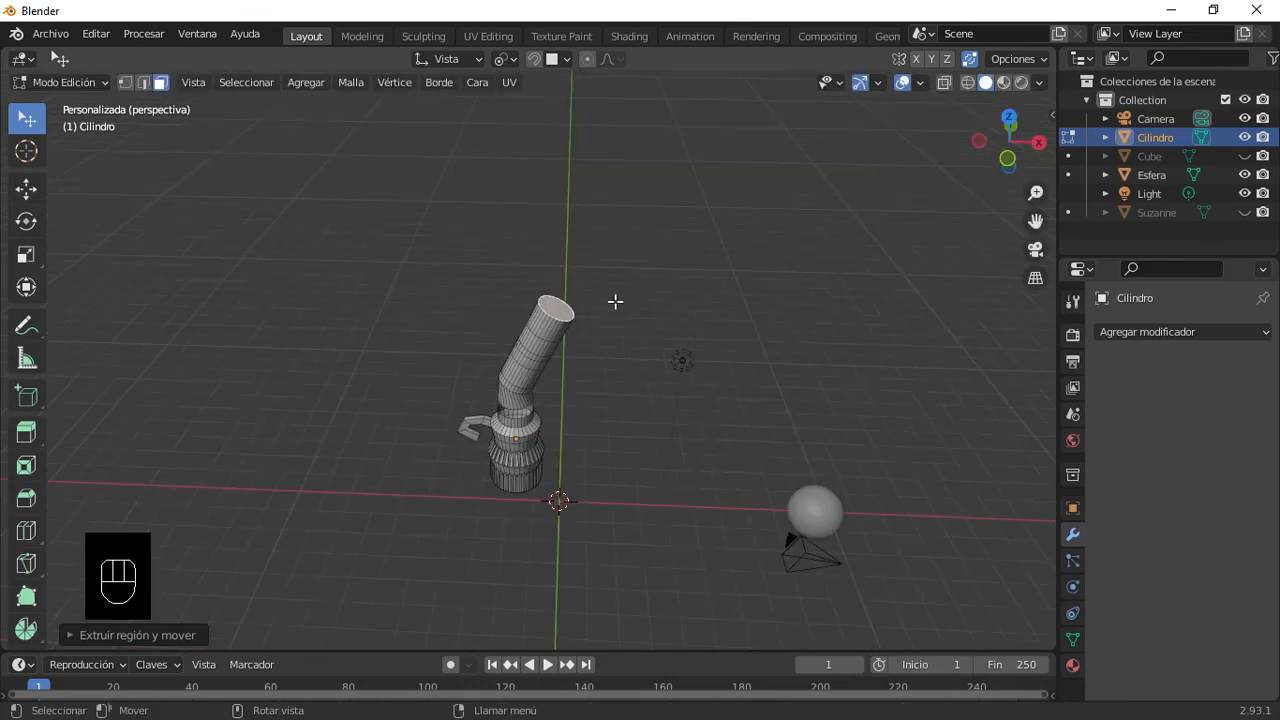
pyautogui.scroll(3, 591, 402)
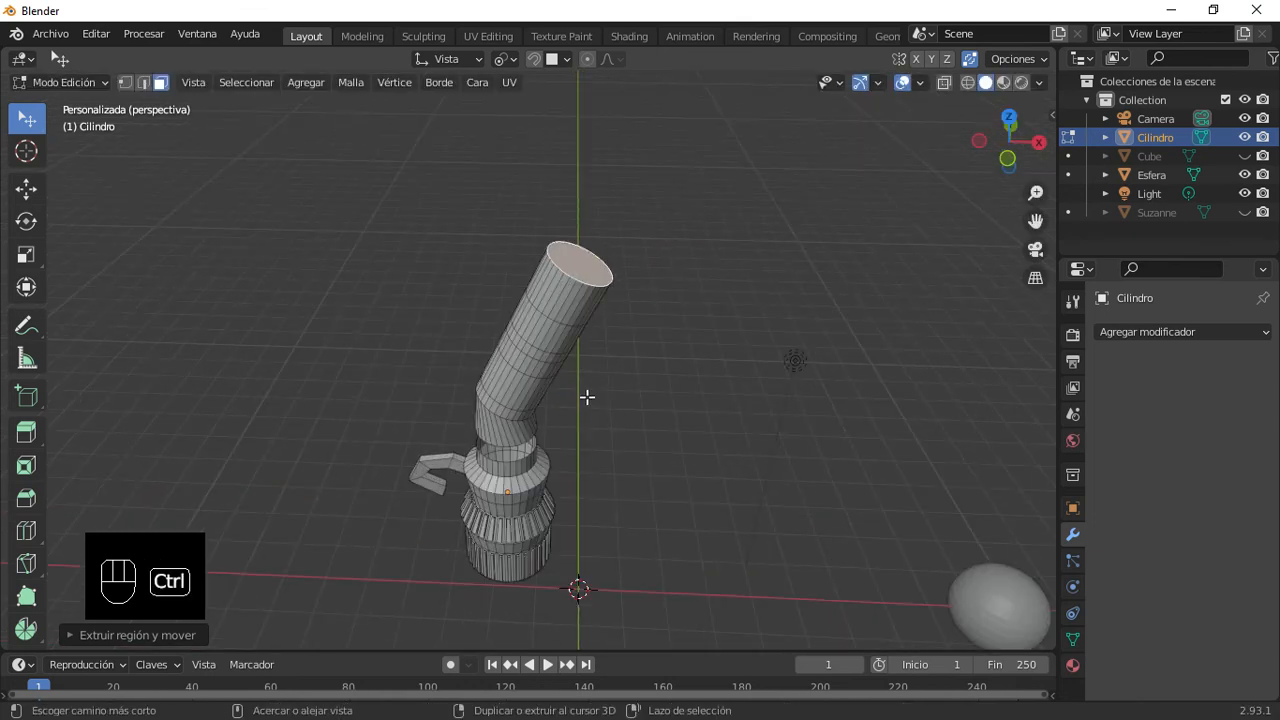
pyautogui.hotkey('ctrl', 'z')
pyautogui.hotkey('ctrl', 'z')
pyautogui.hotkey('ctrl', 'z')
pyautogui.hotkey('ctrl', 'z')
pyautogui.hotkey('ctrl', 'z')
pyautogui.hotkey('ctrl', 'z')
pyautogui.hotkey('ctrl', 'z')
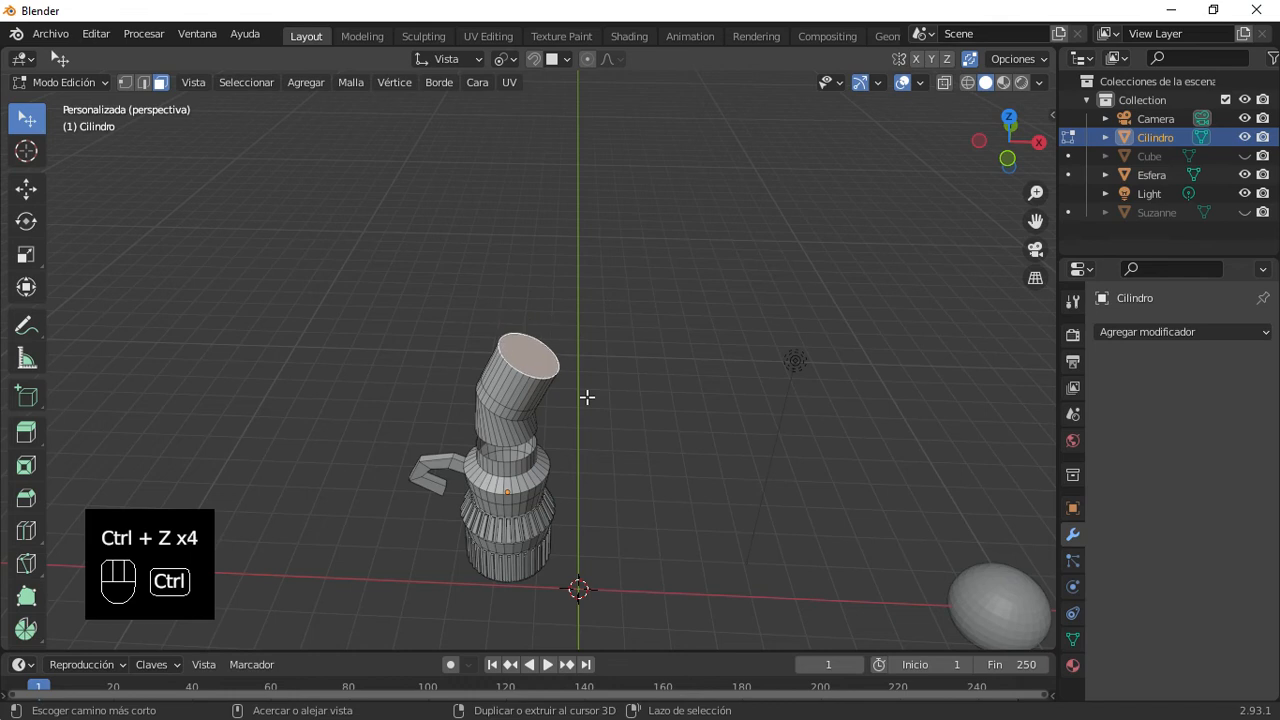
pyautogui.hotkey('ctrl', 'z')
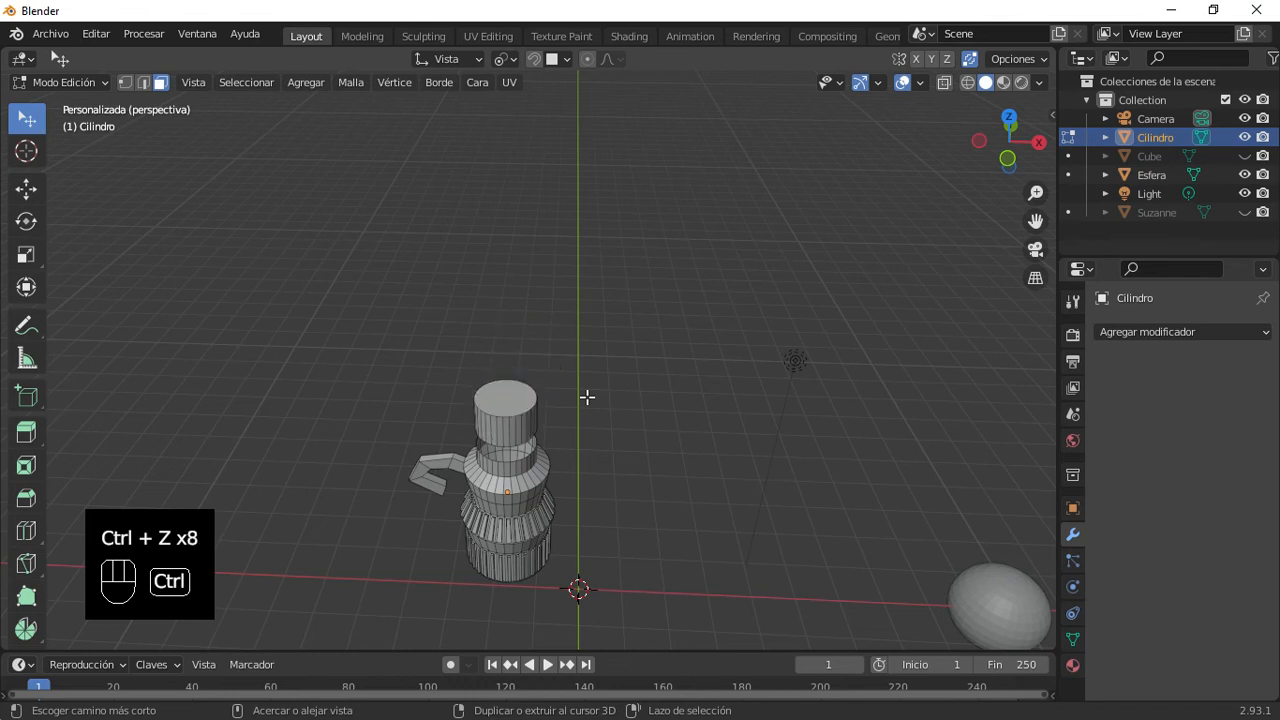
pyautogui.hotkey('ctrl', 'z')
pyautogui.press('Tab')
# Step: Enter Edit Mode on the coffee pot and select all geometry linked to the floating lid
pyautogui.scroll(4, 513, 465)
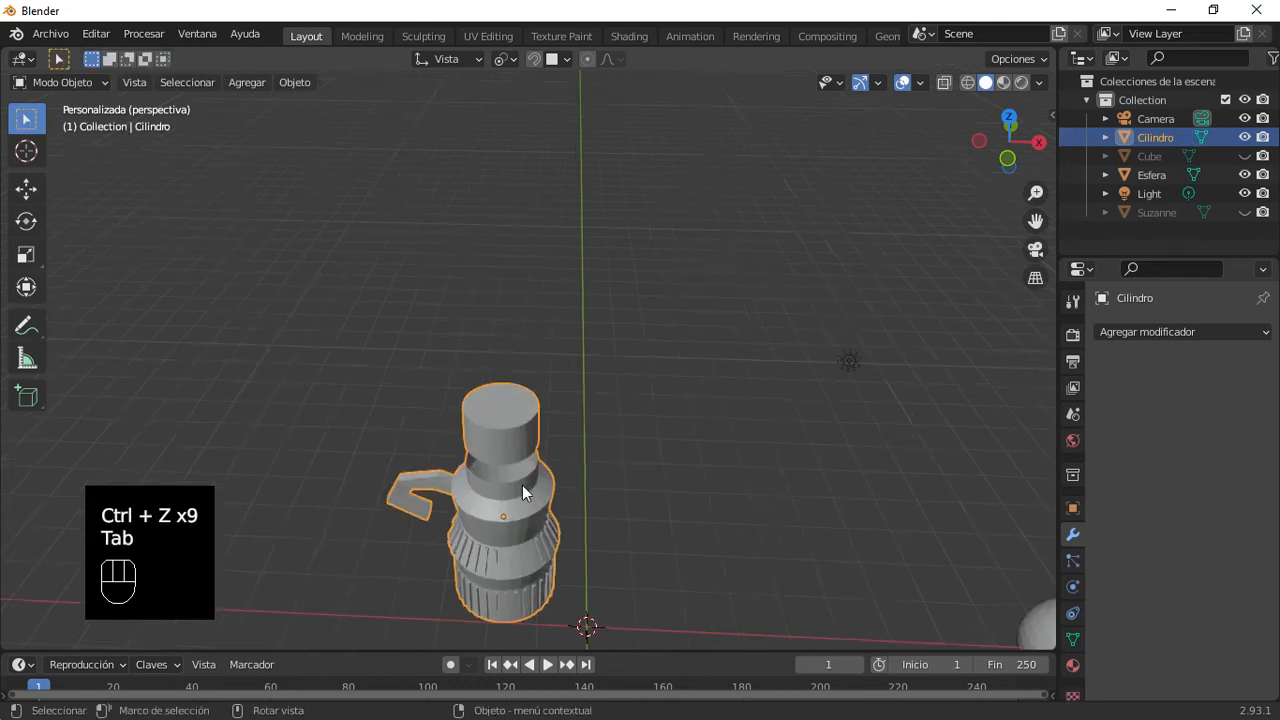
pyautogui.moveTo(523, 490)
pyautogui.mouseDown(button='middle')
pyautogui.moveTo(516, 440)
pyautogui.moveTo(517, 487)
pyautogui.mouseUp(button='middle')
pyautogui.keyDown('shift'); pyautogui.moveTo(512, 368); pyautogui.dragTo(535, 251, button='middle'); pyautogui.keyUp('shift')
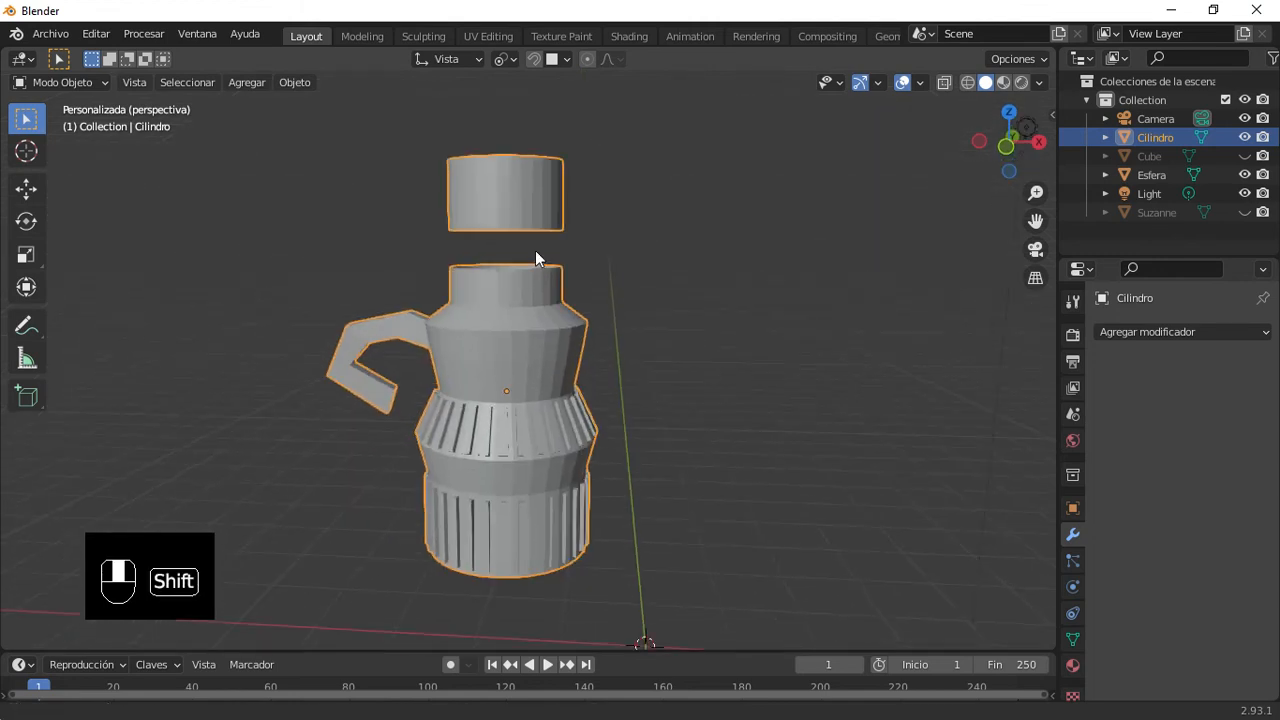
pyautogui.scroll(-2, 539, 290)
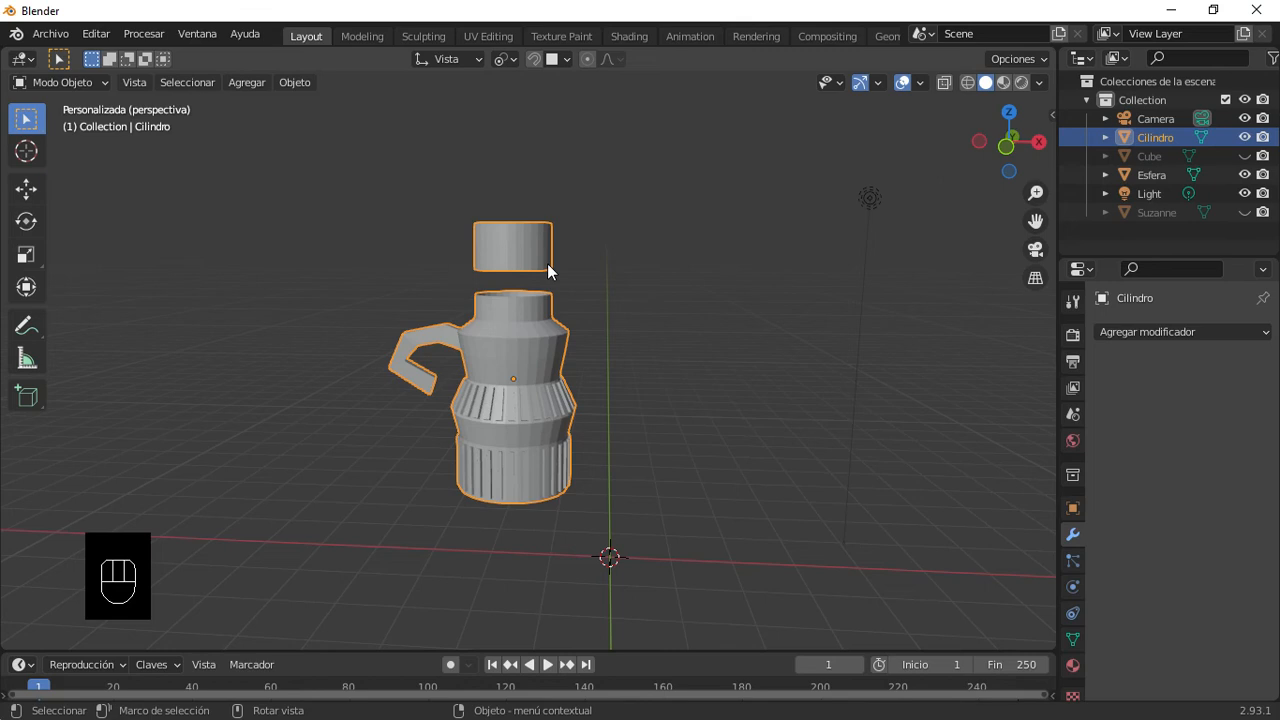
pyautogui.scroll(1, 530, 236)
pyautogui.press('Tab')
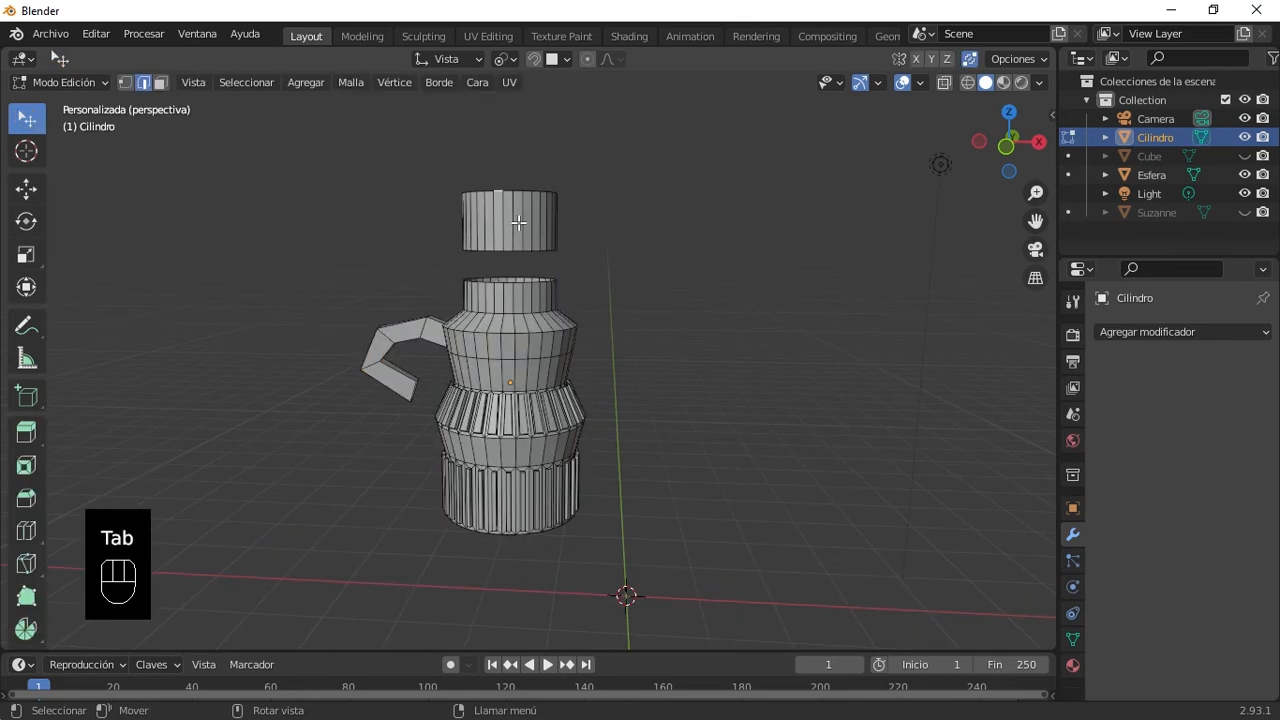
pyautogui.scroll(1, 512, 200)
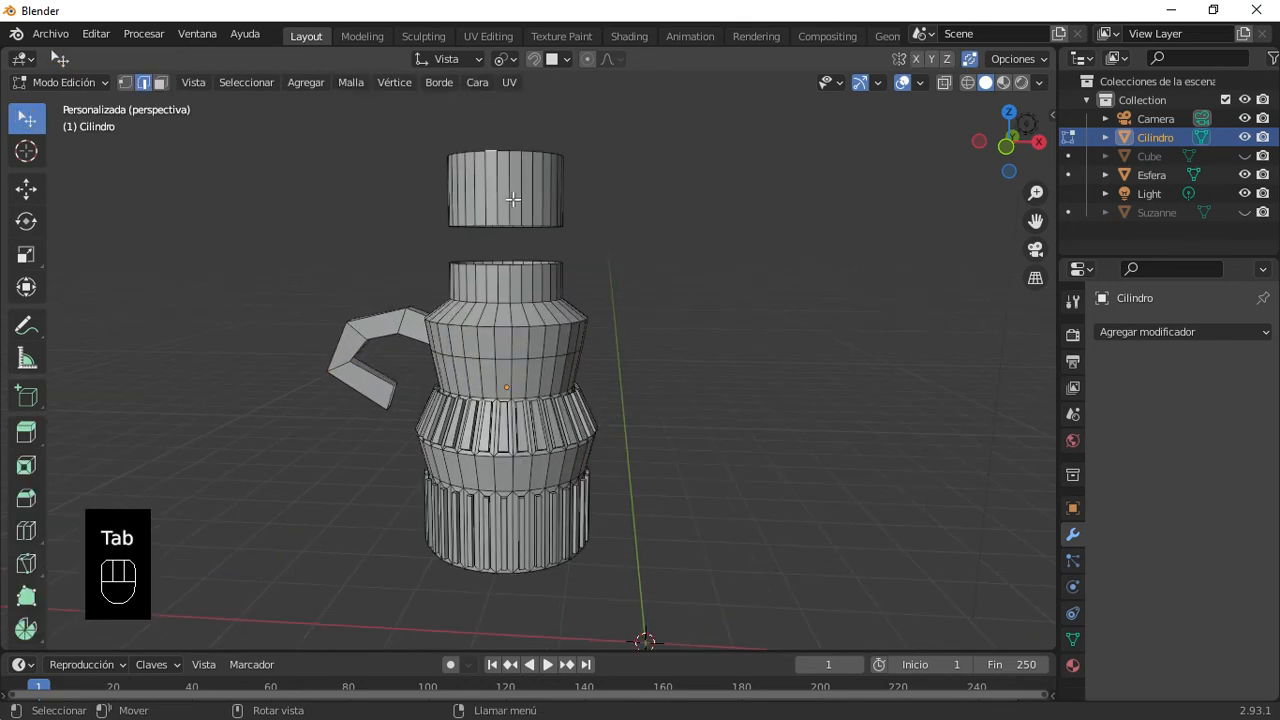
pyautogui.press('Tab')
pyautogui.press('Tab')
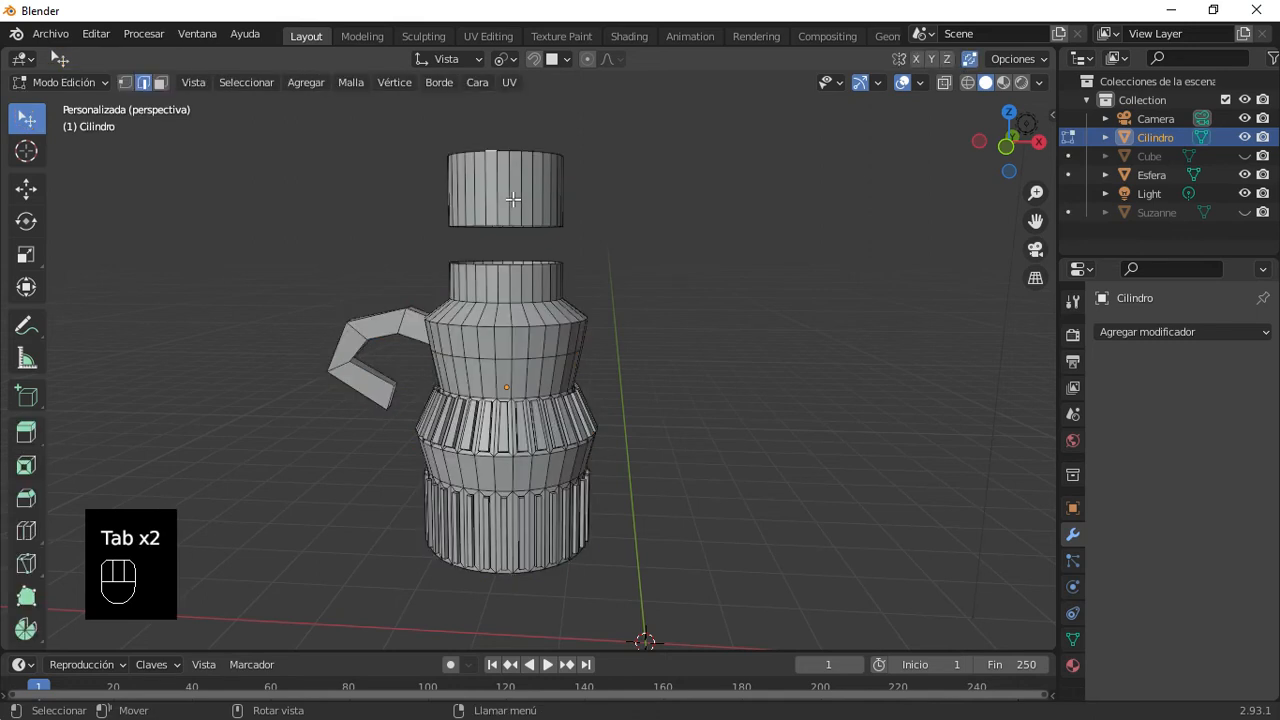
pyautogui.click(532, 185)
pyautogui.press('l')
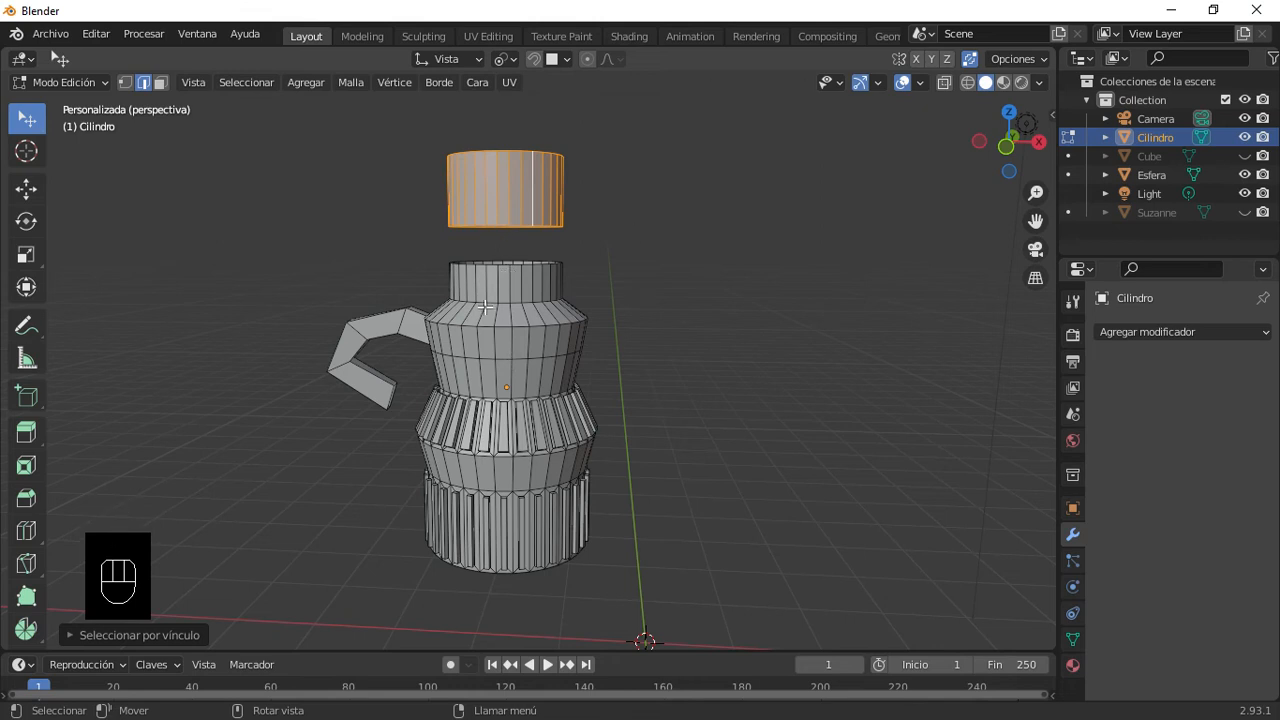
# Step: Select the entire mesh, replace that with only the linked pot body, and finish by selecting a vertical edge on the lid
pyautogui.press('a')
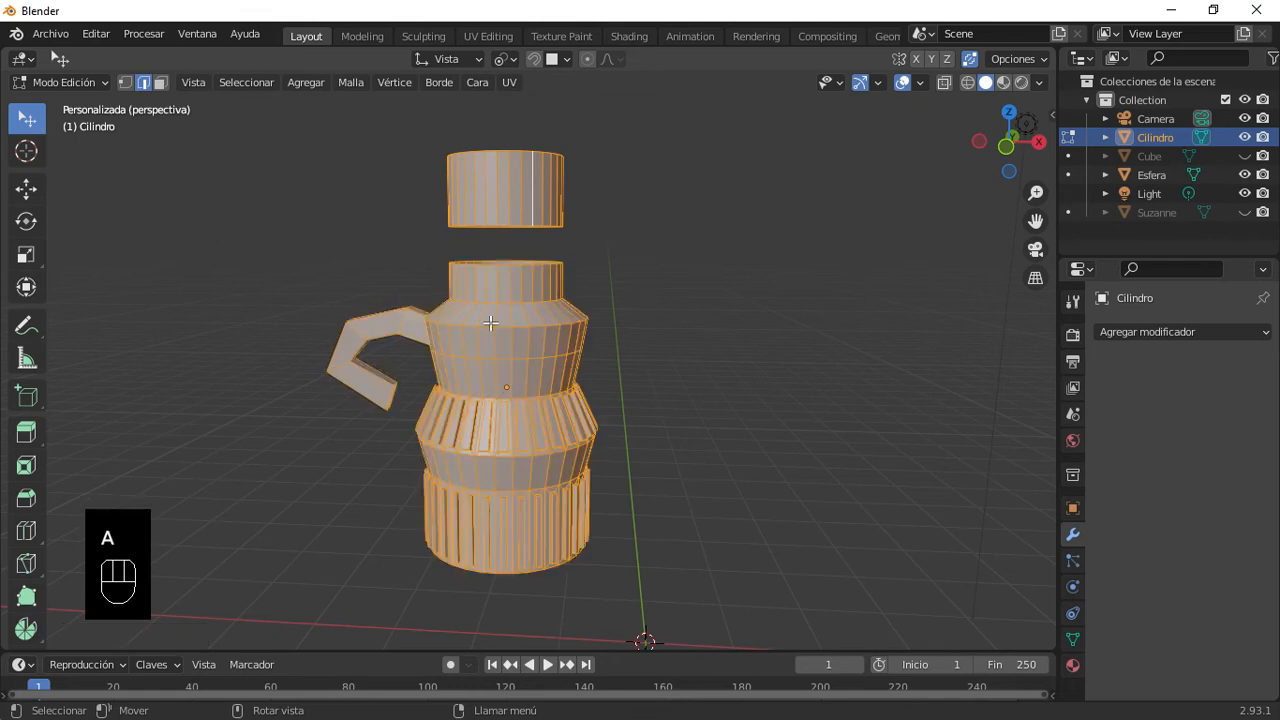
pyautogui.hotkey('alt', 'a')
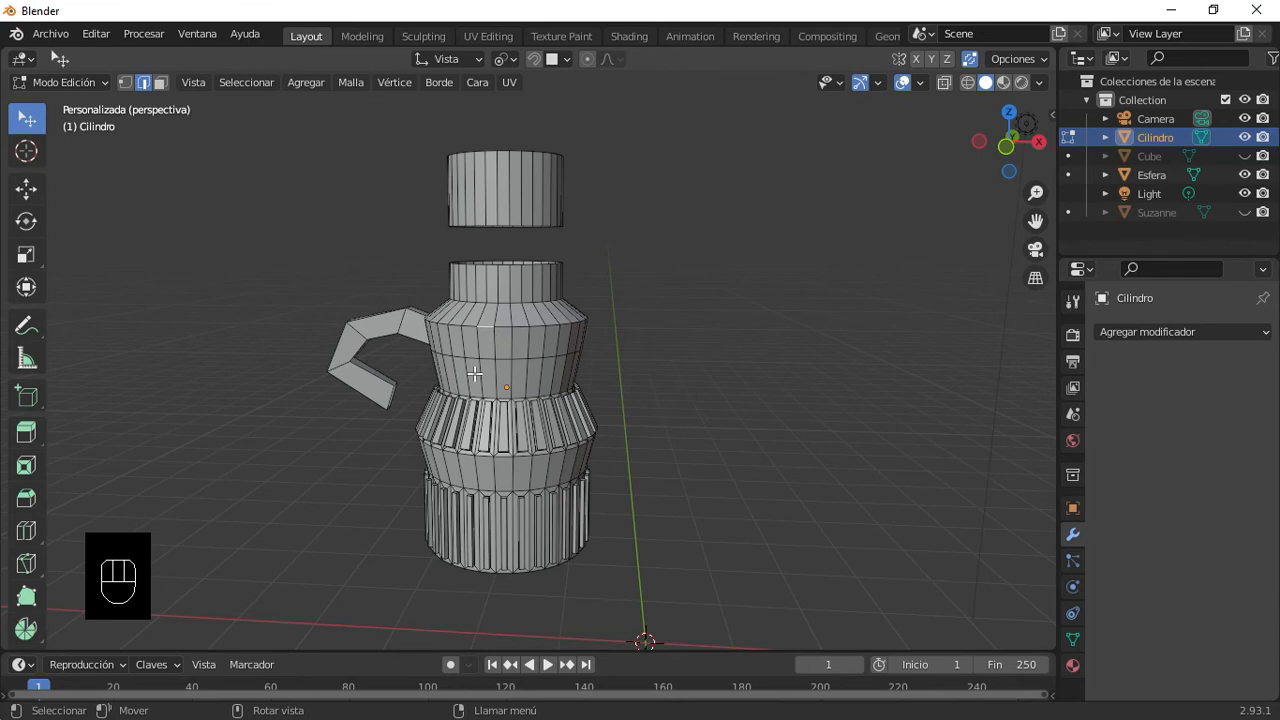
pyautogui.press('l')
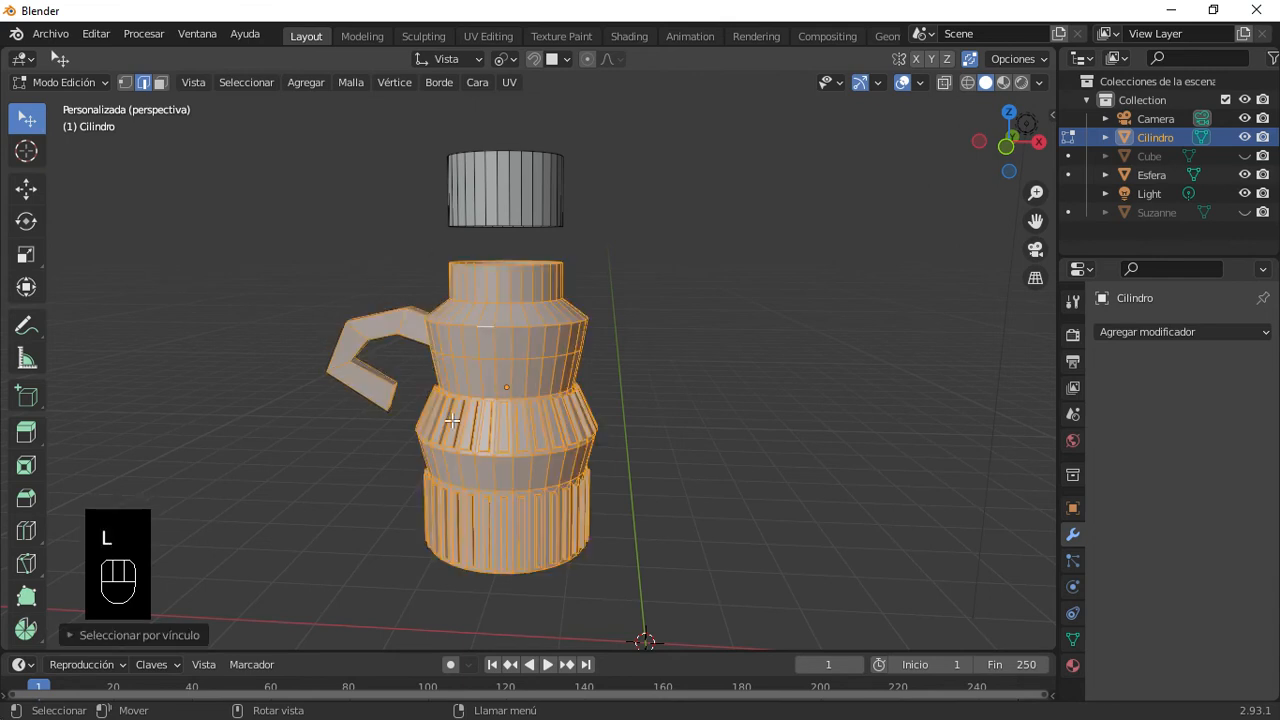
pyautogui.click(517, 201)
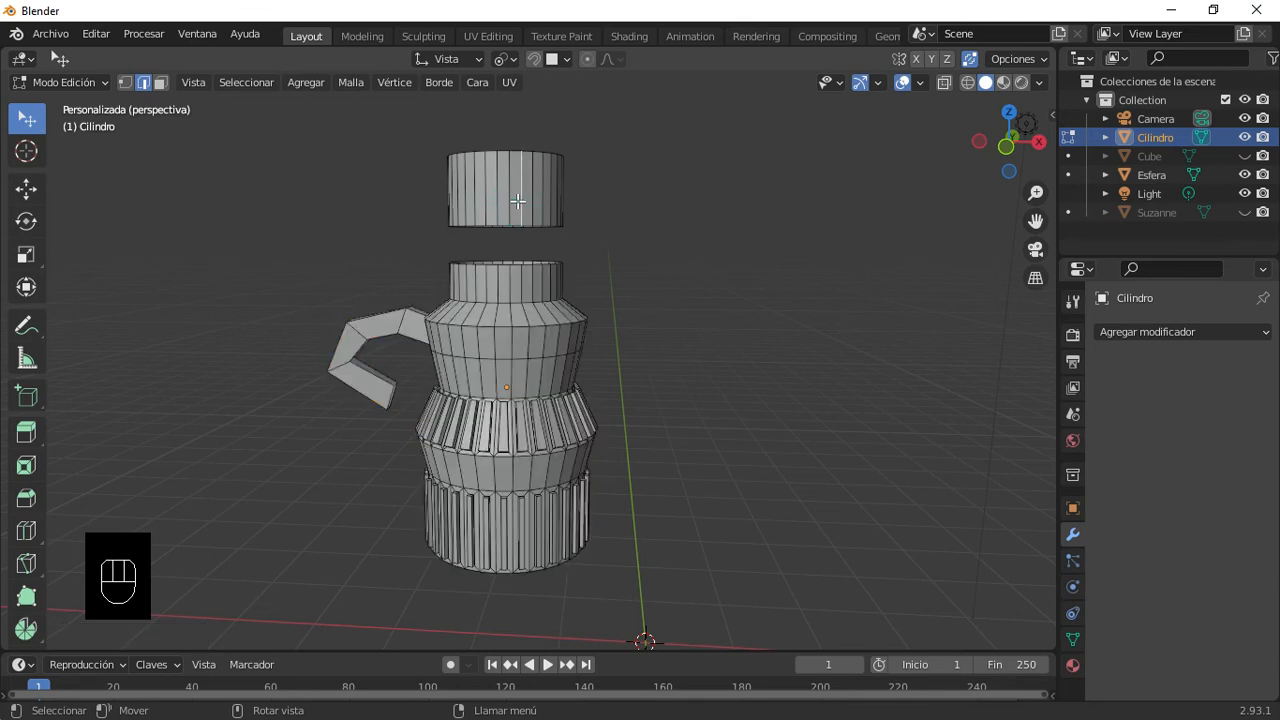
# Step: Select all geometry linked to the lid and scale it up slightly so it is a little wider than the pot's neck
pyautogui.press('l')
pyautogui.press('s')
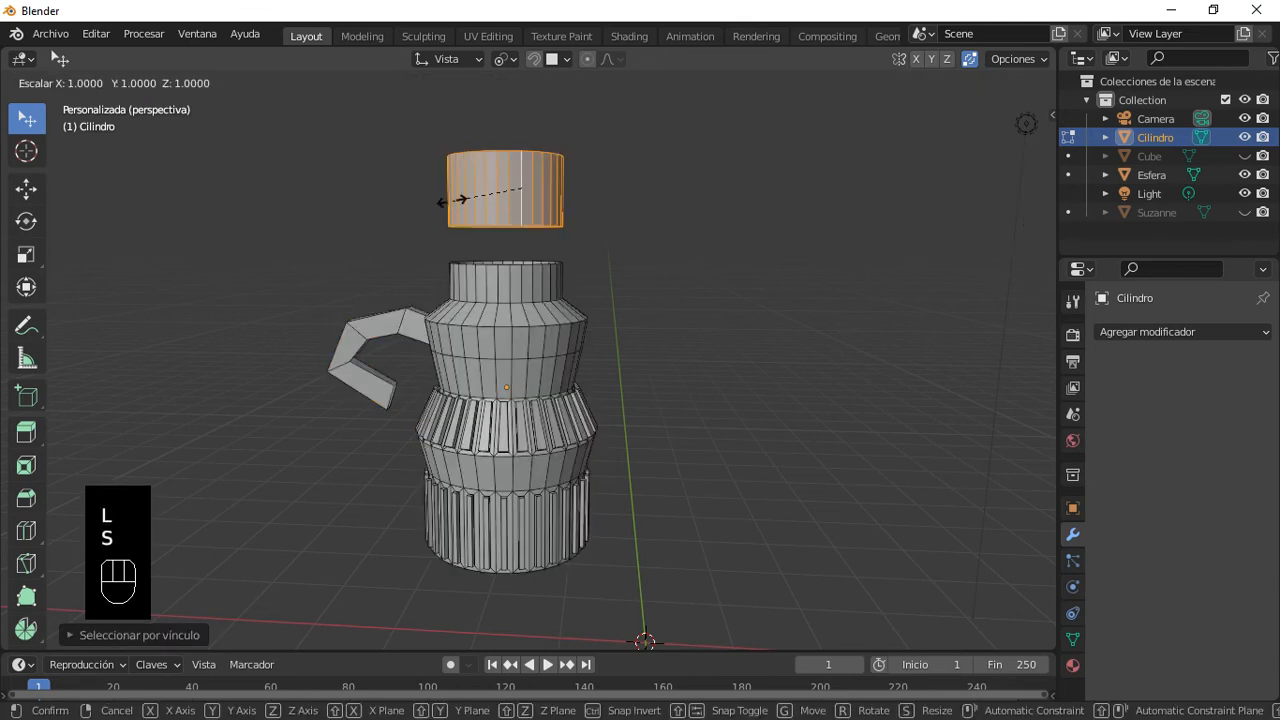
pyautogui.press('shift')
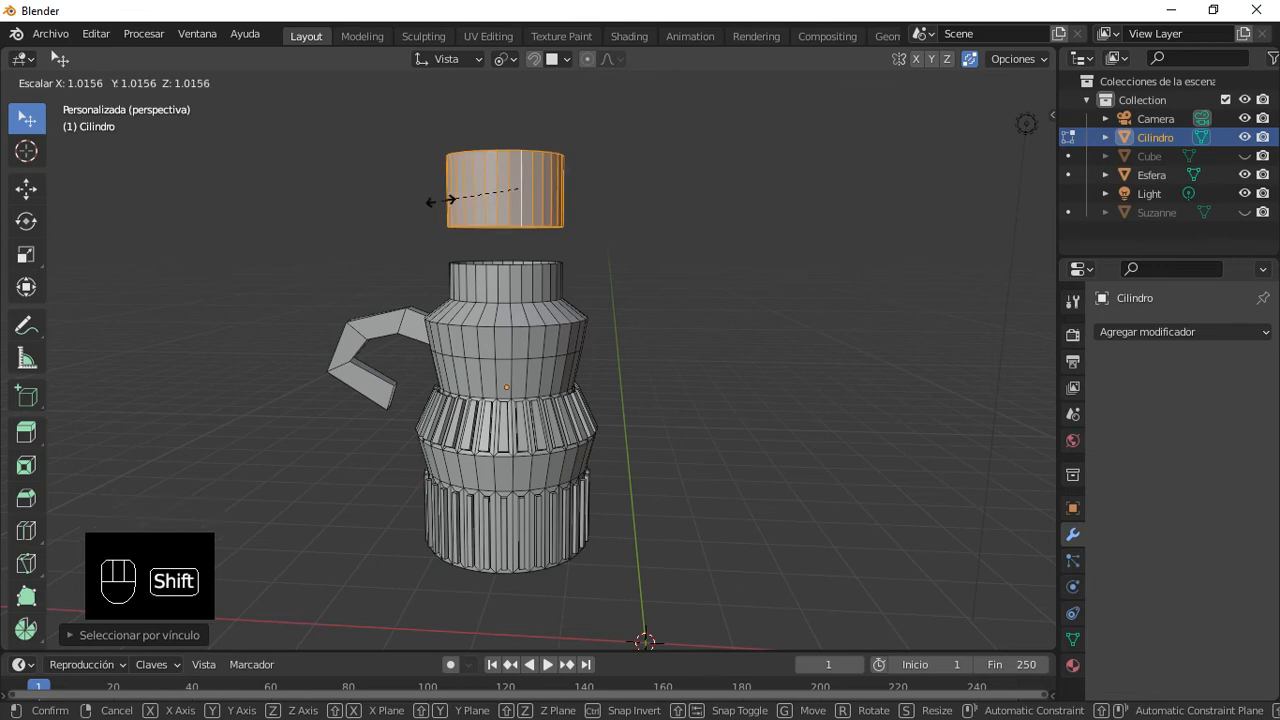
pyautogui.click(430, 208)
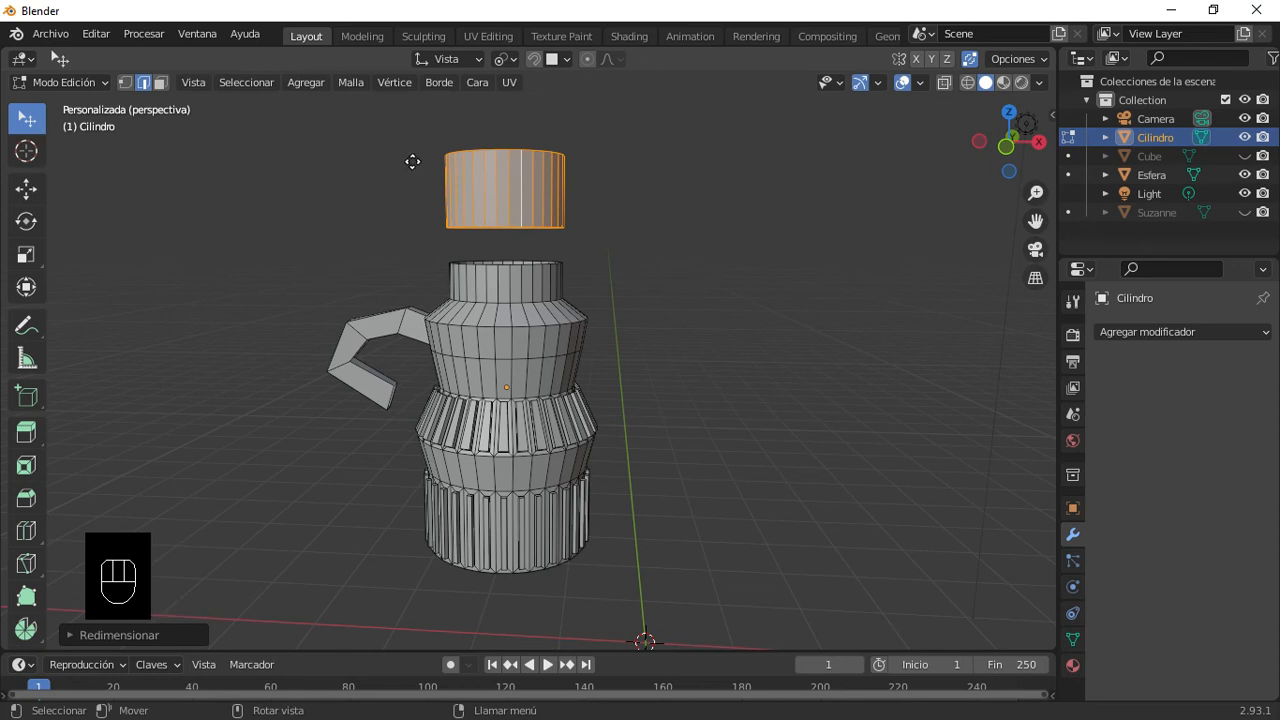
pyautogui.press('g')
pyautogui.press('z')
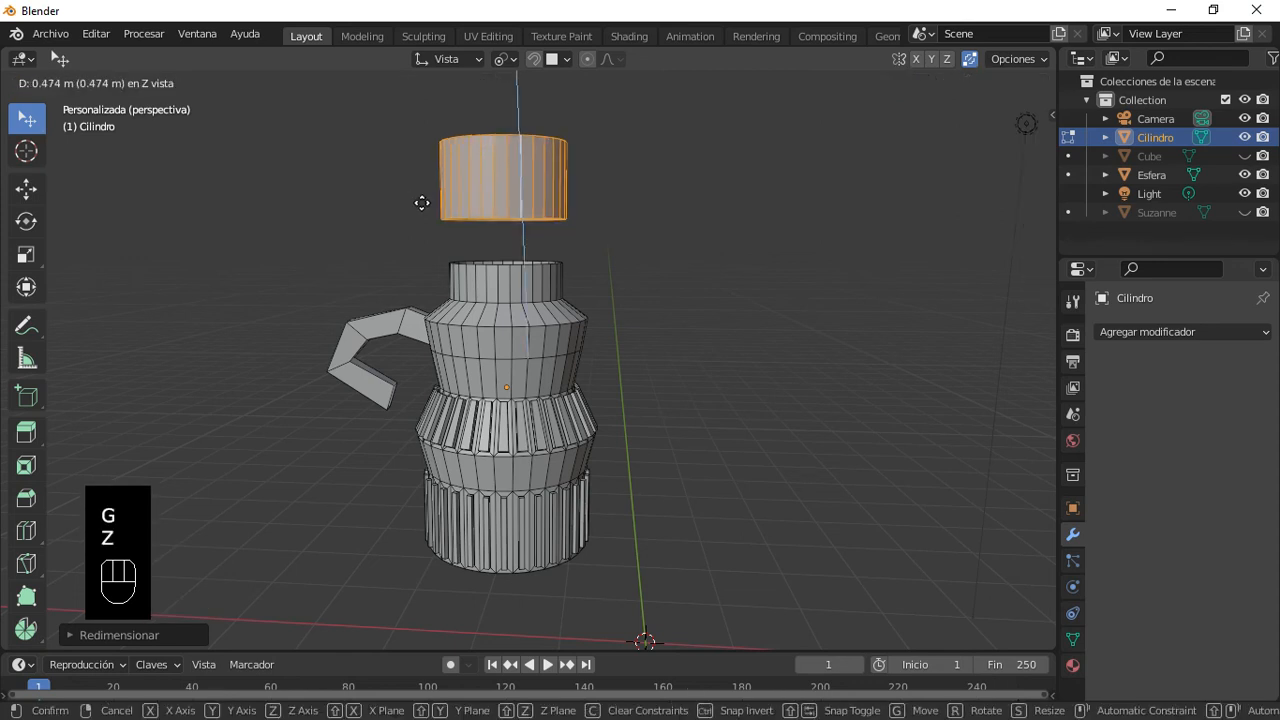
pyautogui.rightClick(422, 201)
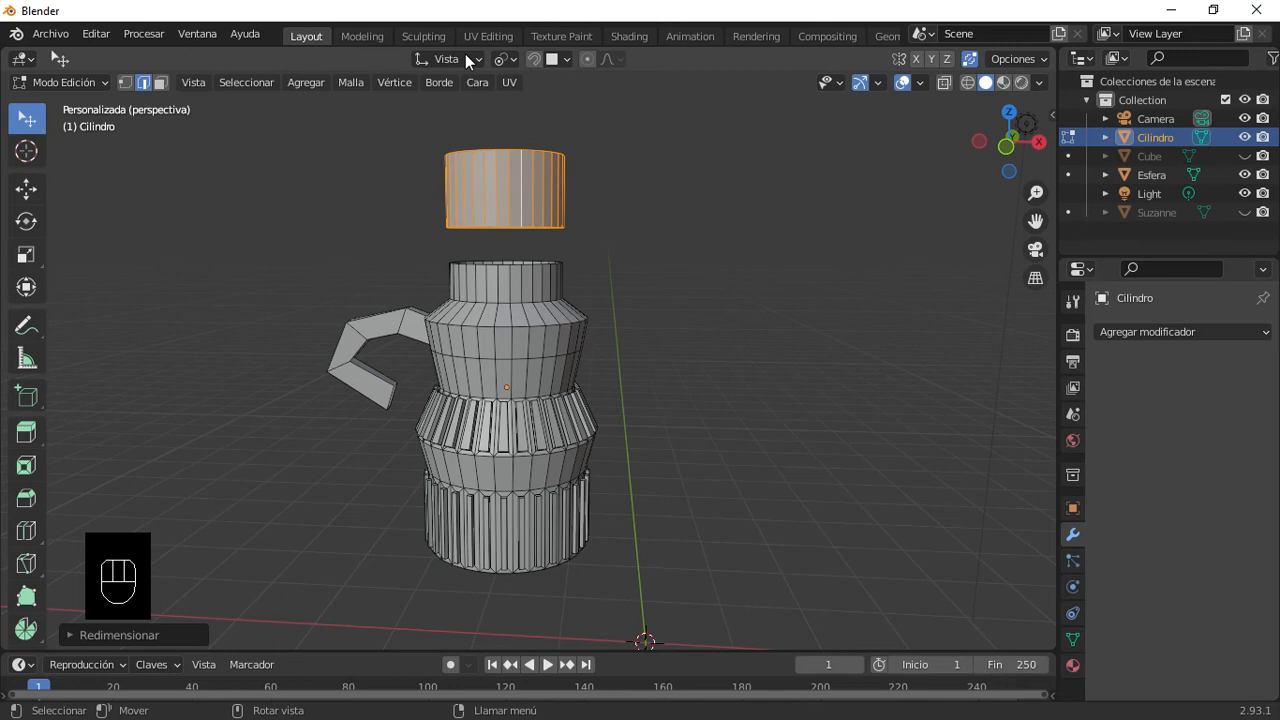
# Step: Set the transform orientation to Global and lower the lid along the Z axis onto the pot's neck
pyautogui.click(460, 60)
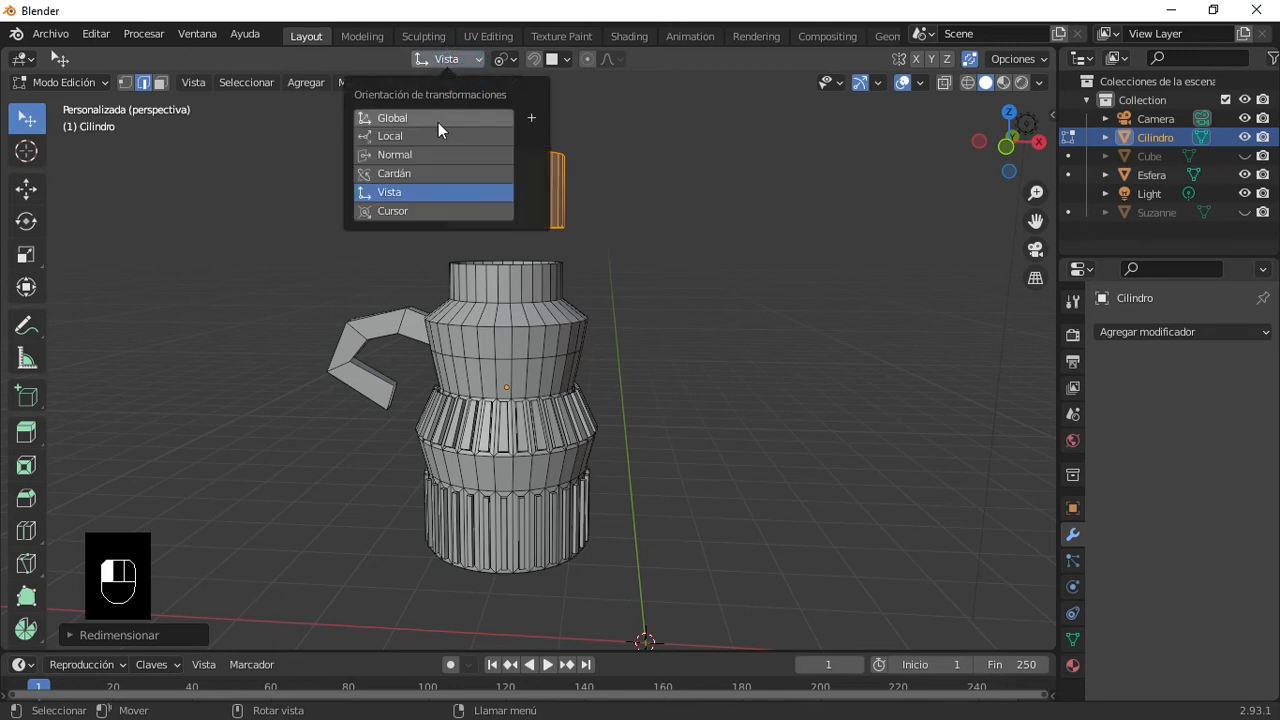
pyautogui.click(438, 119)
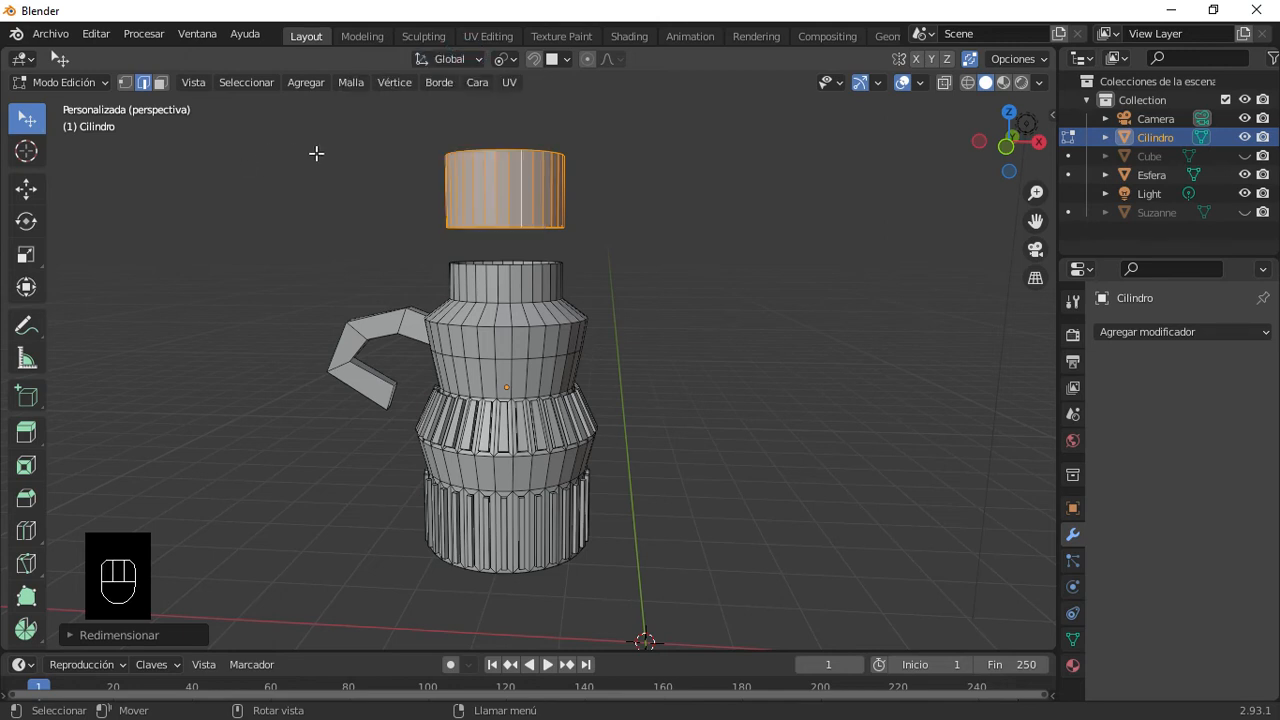
pyautogui.press('g')
pyautogui.press('z')
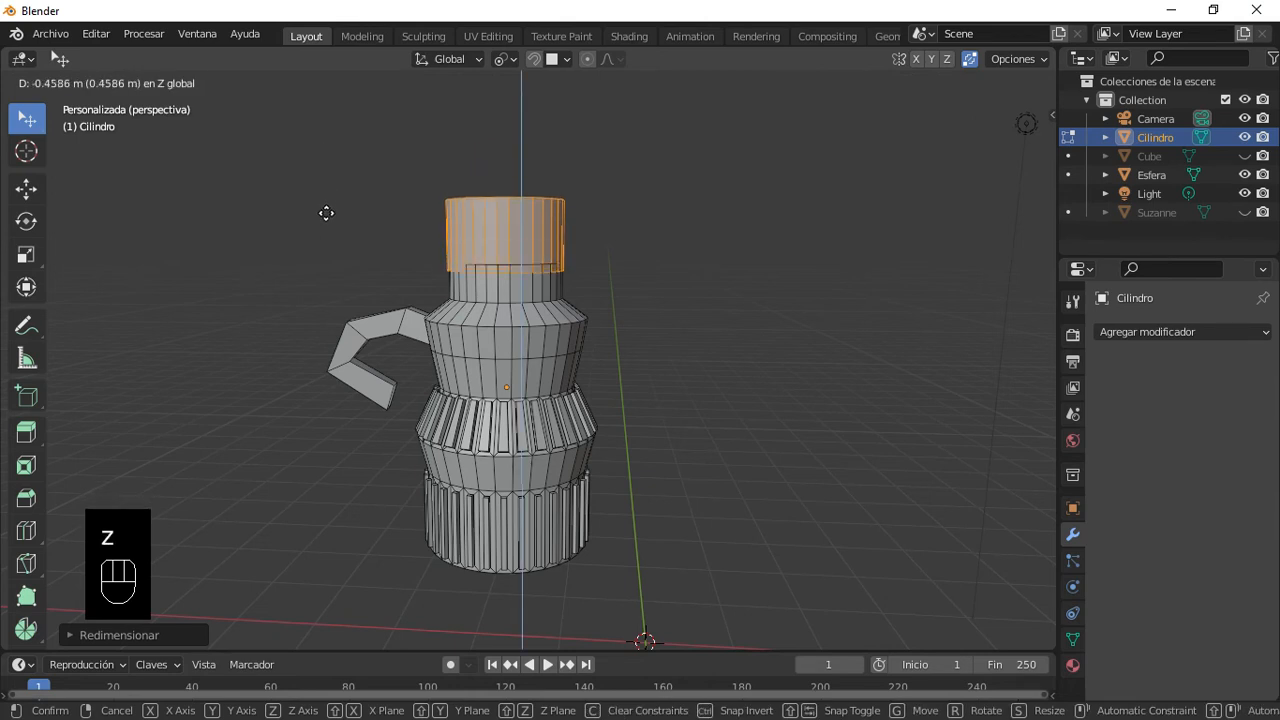
pyautogui.click(388, 197)
# Step: Raise the selected lid about 1.05 m along the global Z axis, clear of the pot's neck
pyautogui.moveTo(391, 197); pyautogui.dragTo(552, 224, button='middle')
pyautogui.scroll(3, 552, 220)
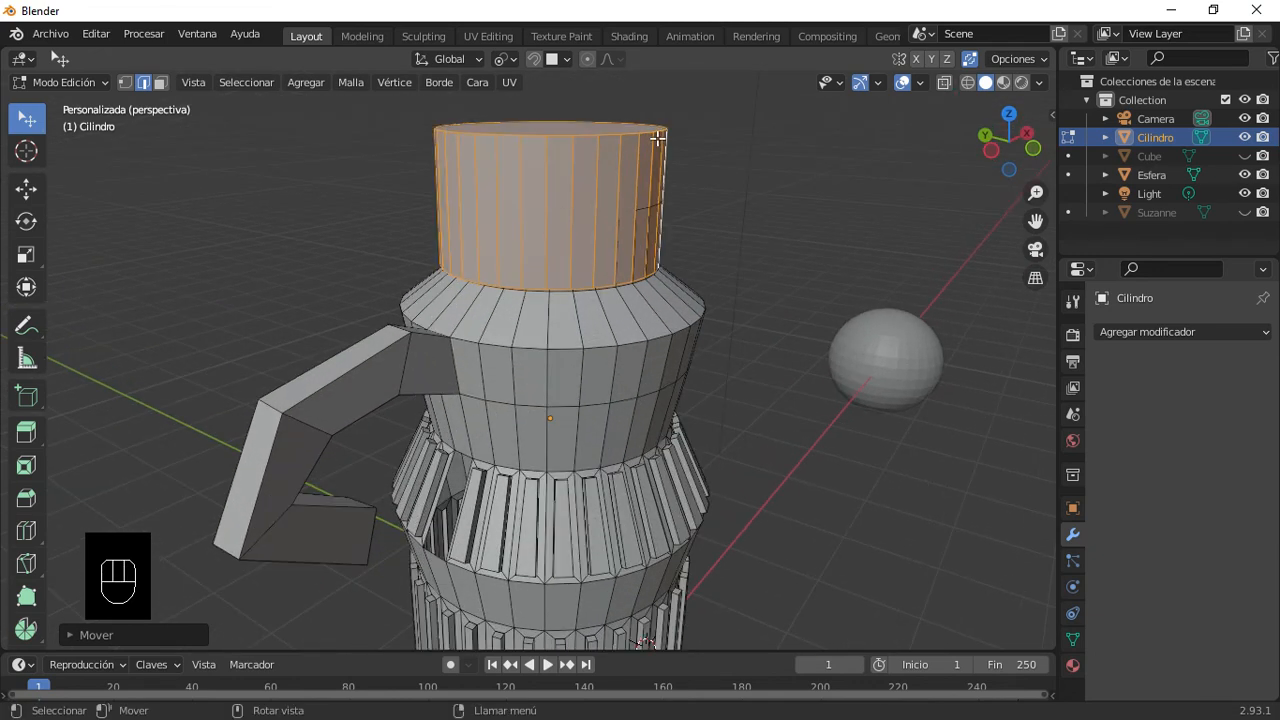
pyautogui.keyDown('shift'); pyautogui.moveTo(634, 293); pyautogui.dragTo(622, 395, button='middle'); pyautogui.keyUp('shift')
pyautogui.moveTo(529, 380); pyautogui.dragTo(461, 378, button='middle')
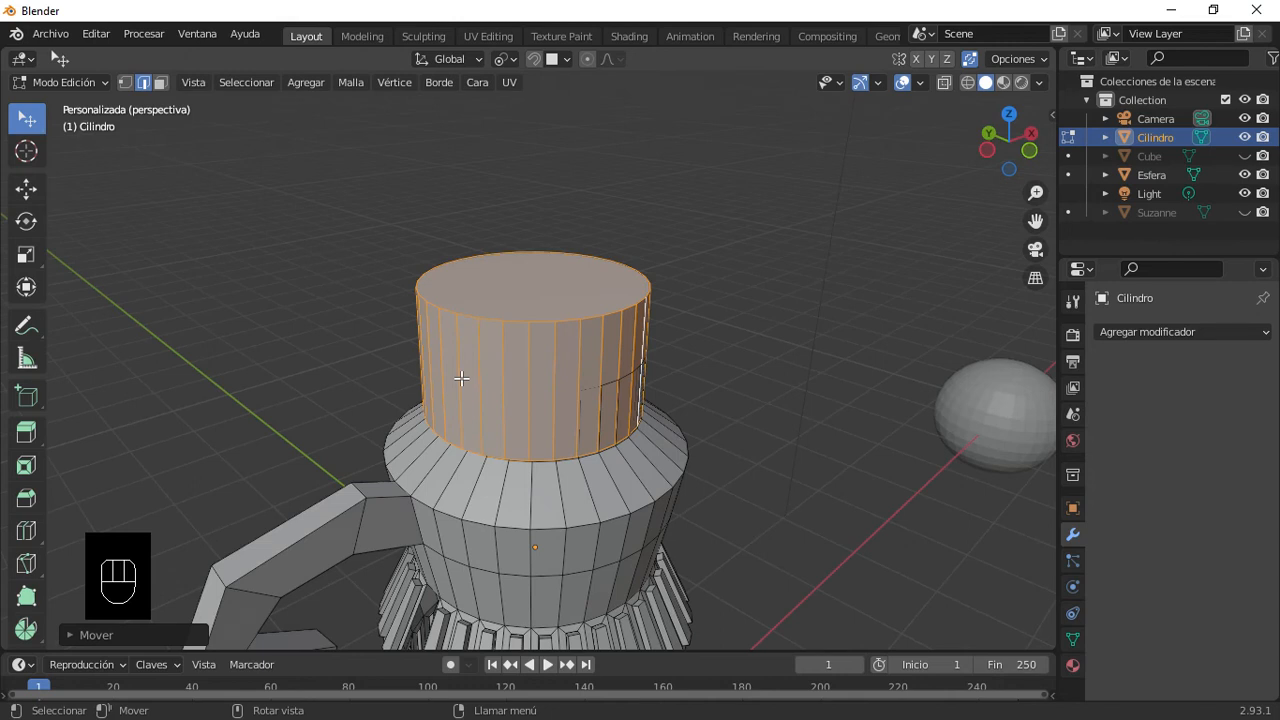
pyautogui.press('g')
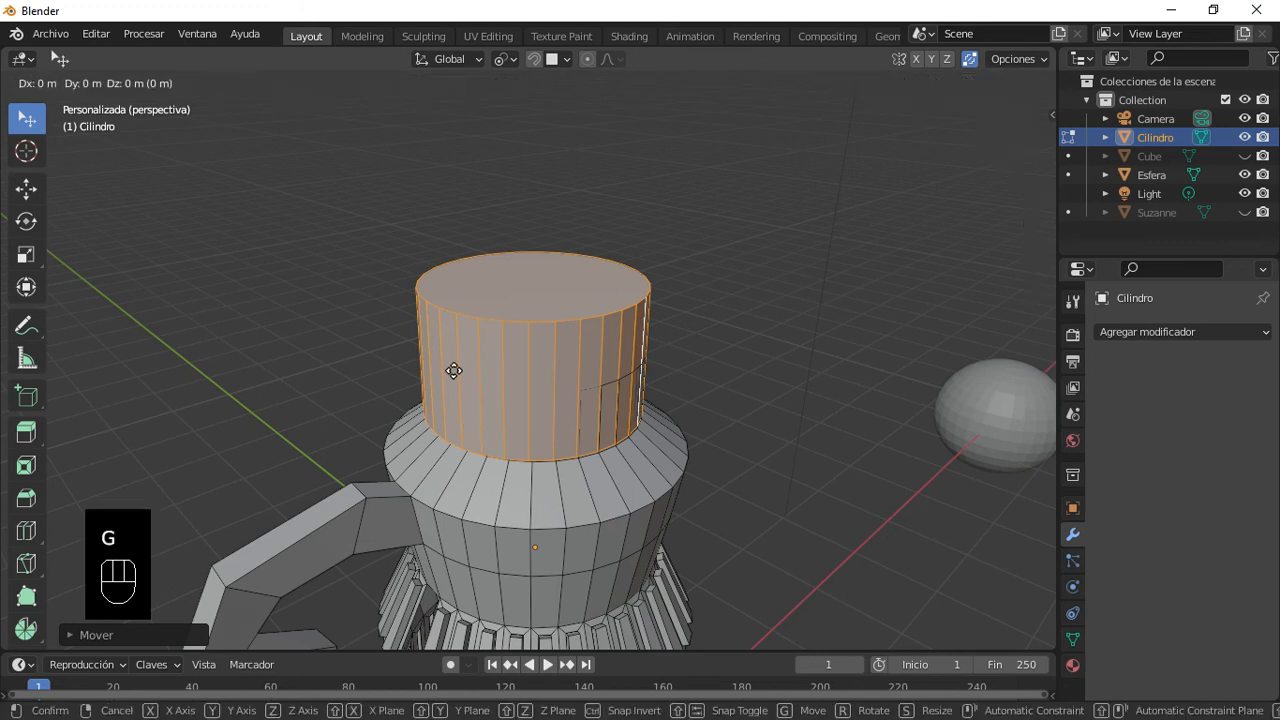
pyautogui.press('z')
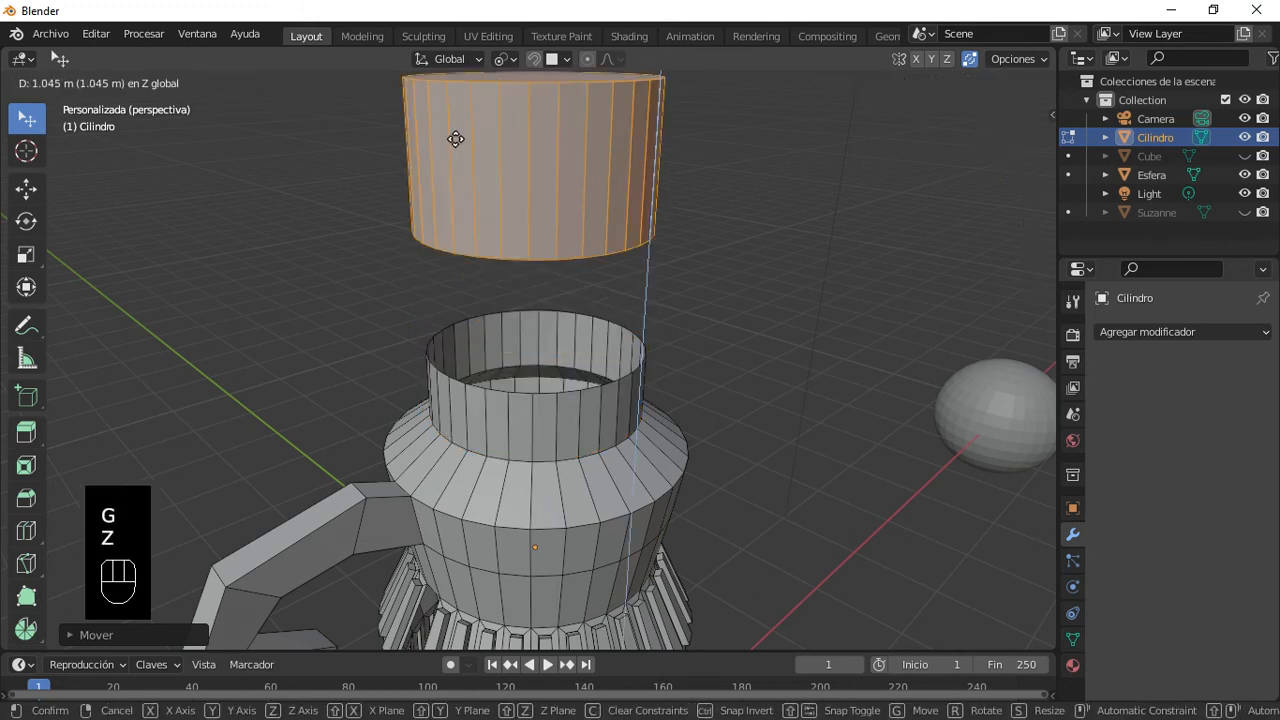
pyautogui.click(457, 136)
# Step: Separate the selected lid geometry from the pot into its own object
pyautogui.scroll(-4, 501, 421)
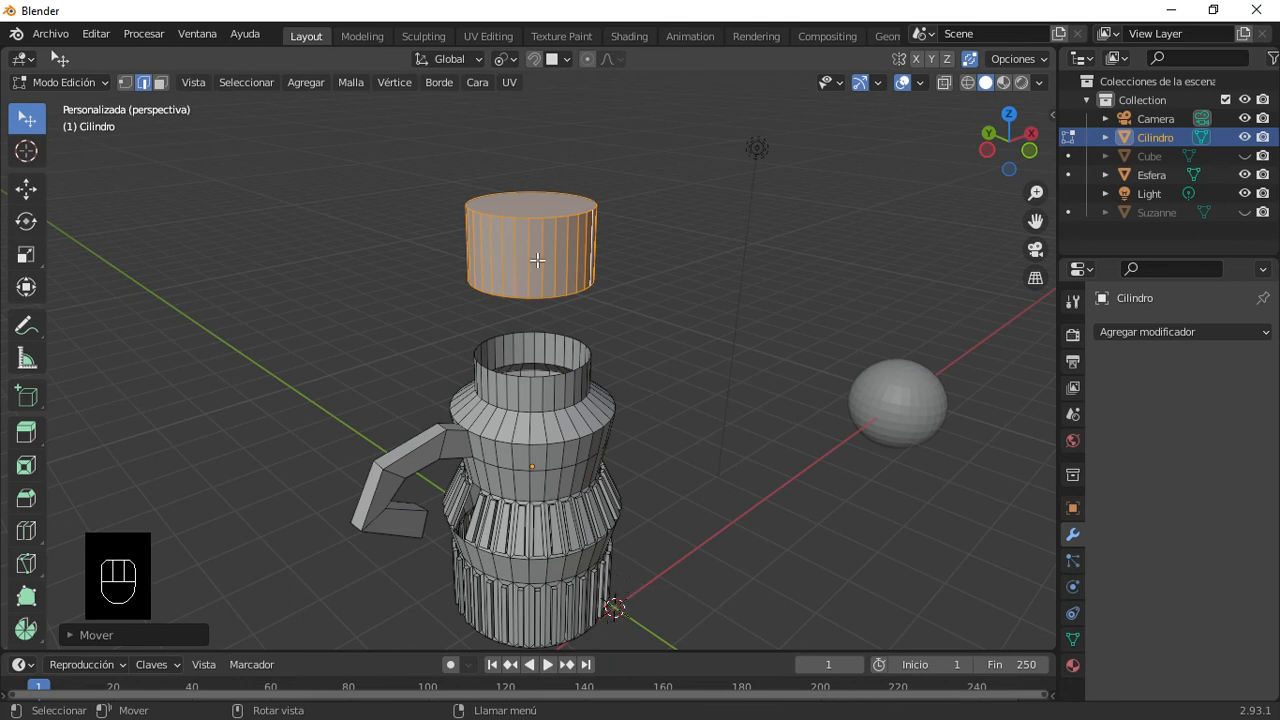
pyautogui.scroll(2, 535, 255)
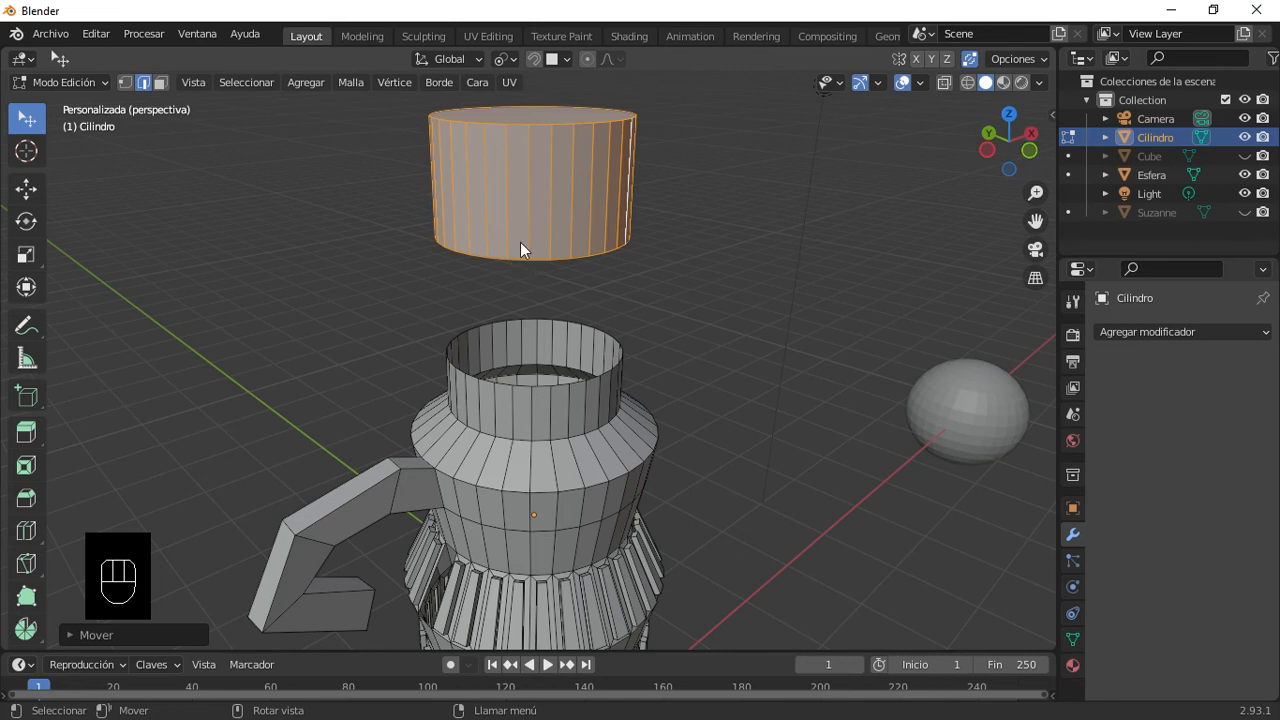
pyautogui.press('p')
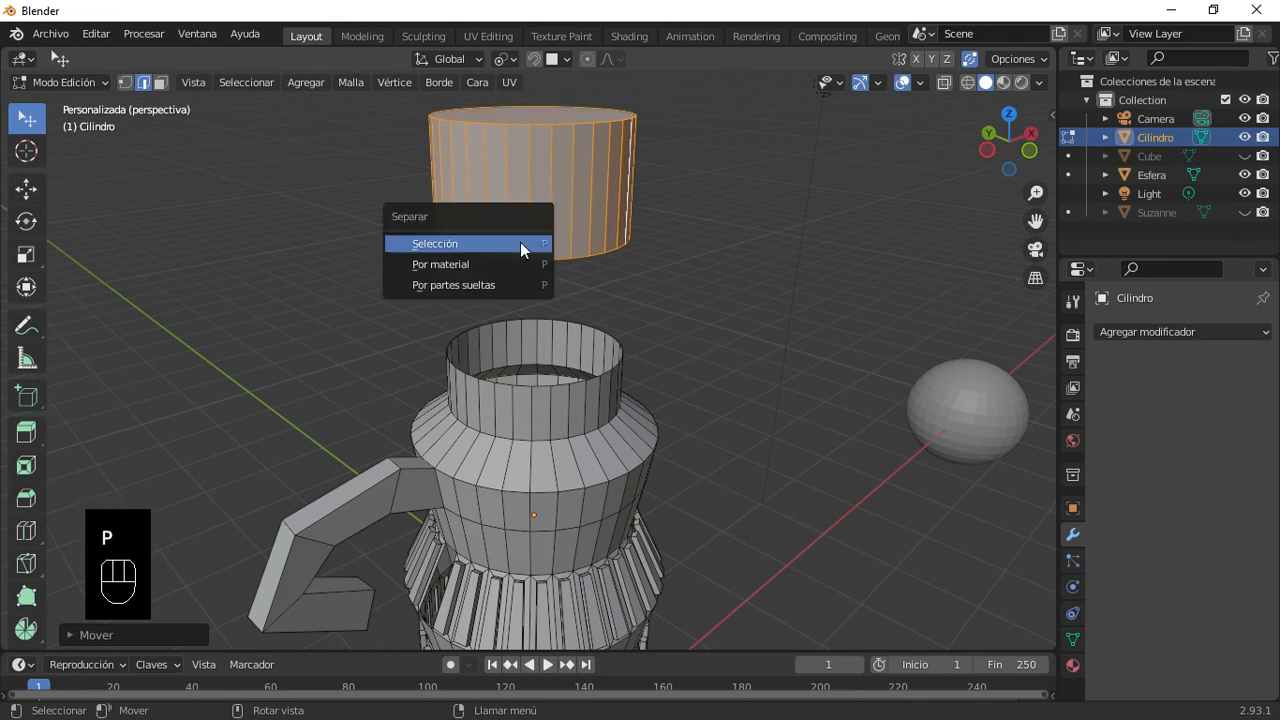
pyautogui.click(455, 247)
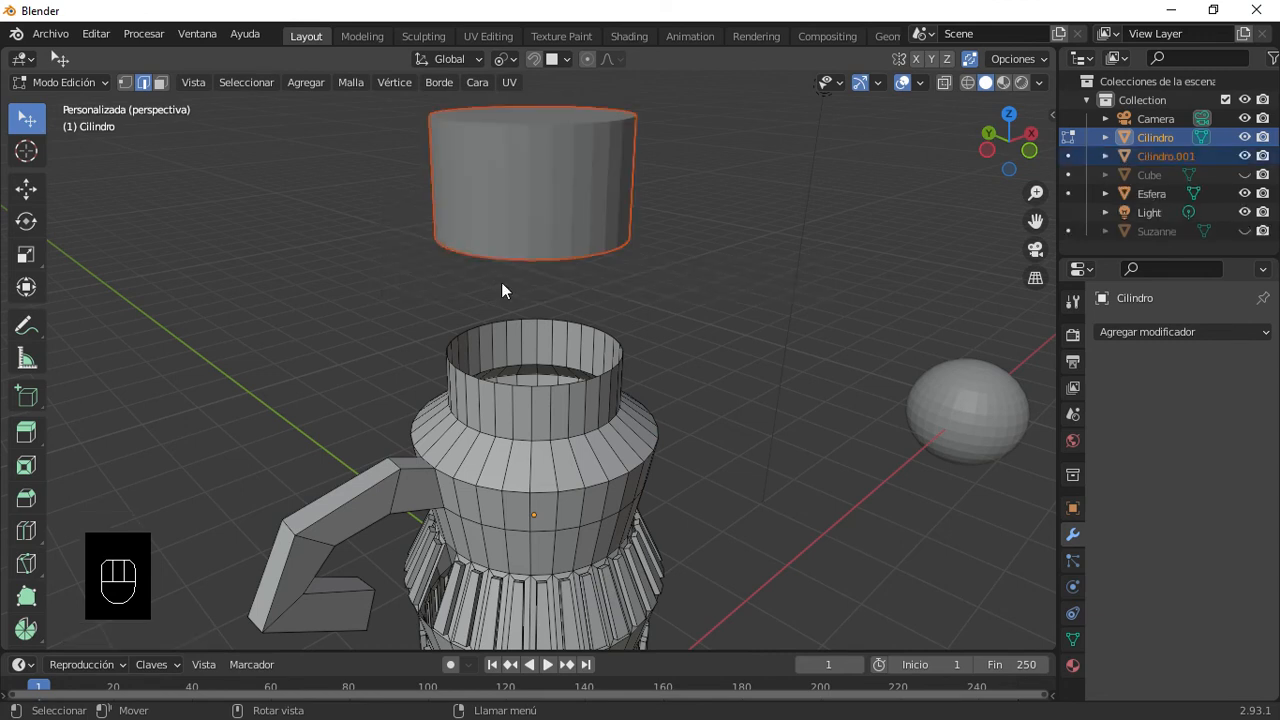
# Step: Switch to Object Mode, check that the lid and pot can be edited and selected individually, and finish with the lid selected
pyautogui.press('Tab')
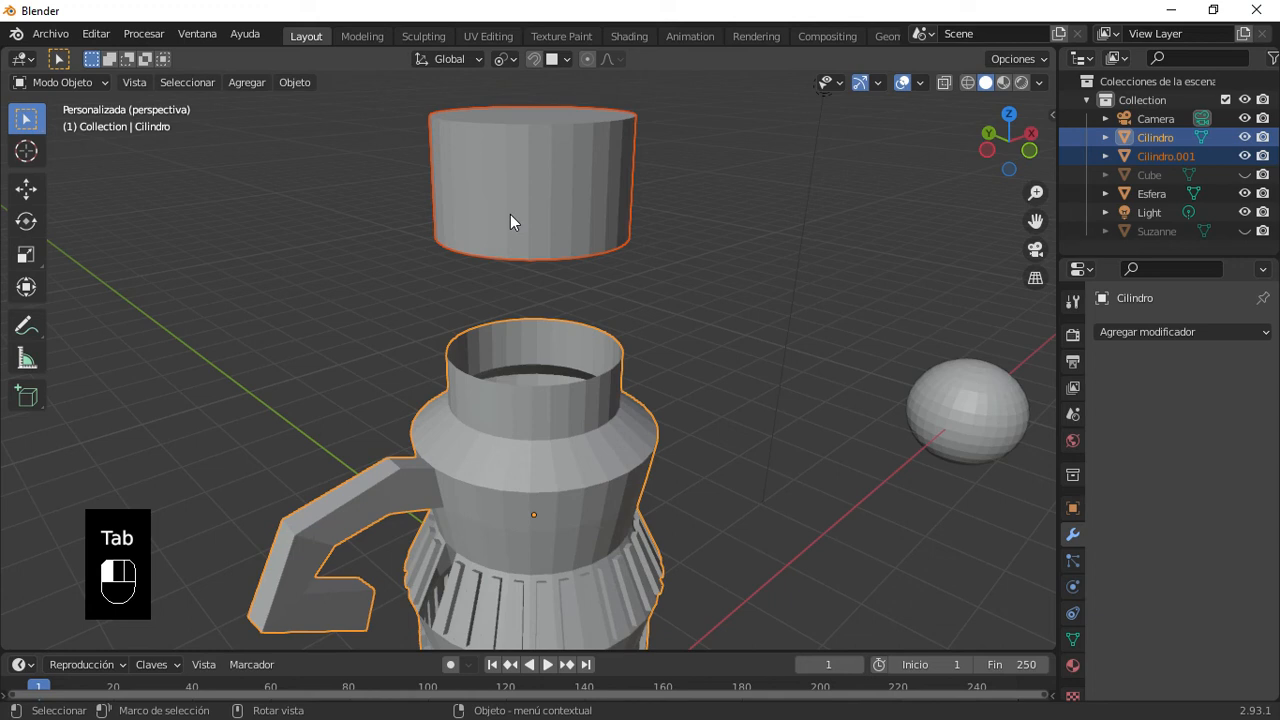
pyautogui.click(510, 214)
pyautogui.press('Tab')
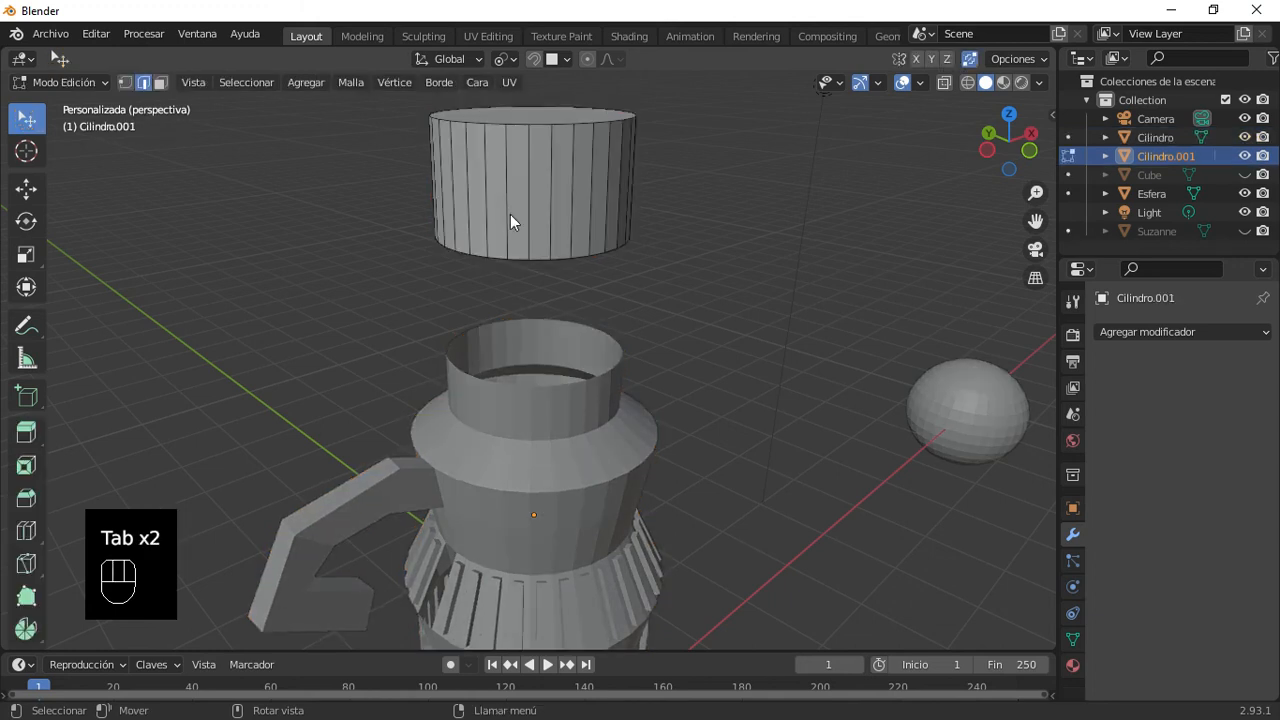
pyautogui.press('Tab')
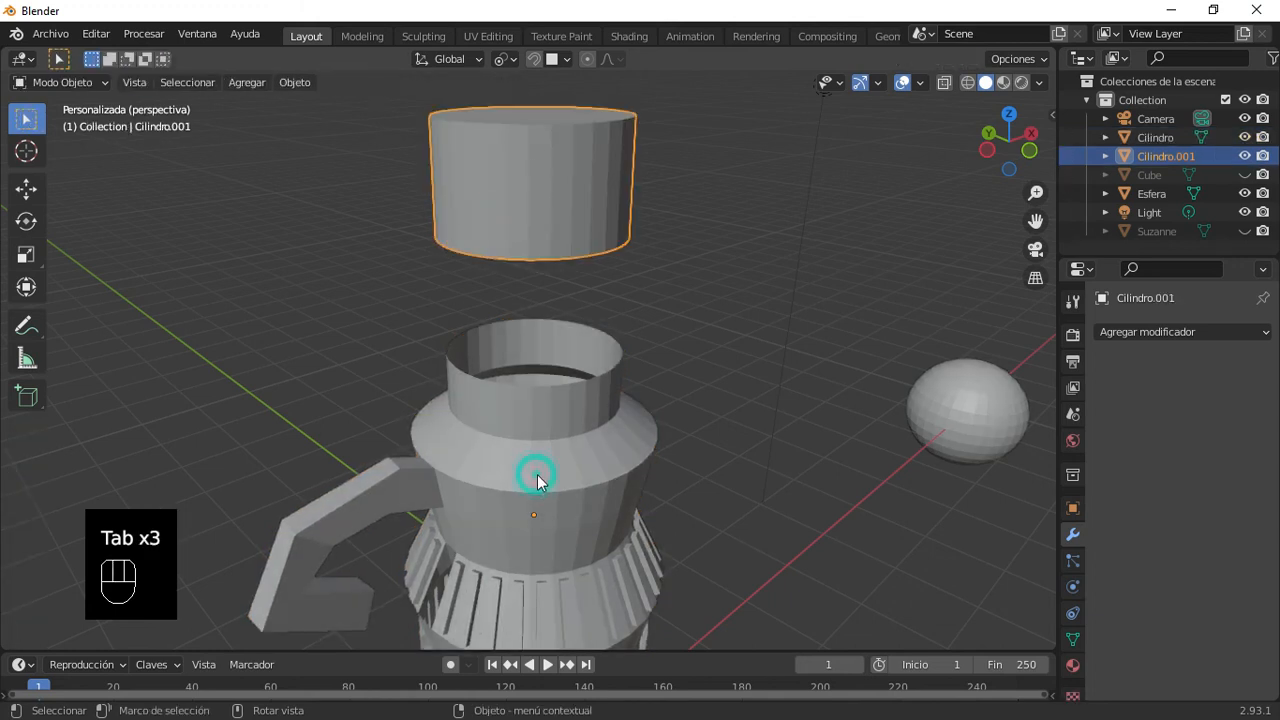
pyautogui.click(524, 420)
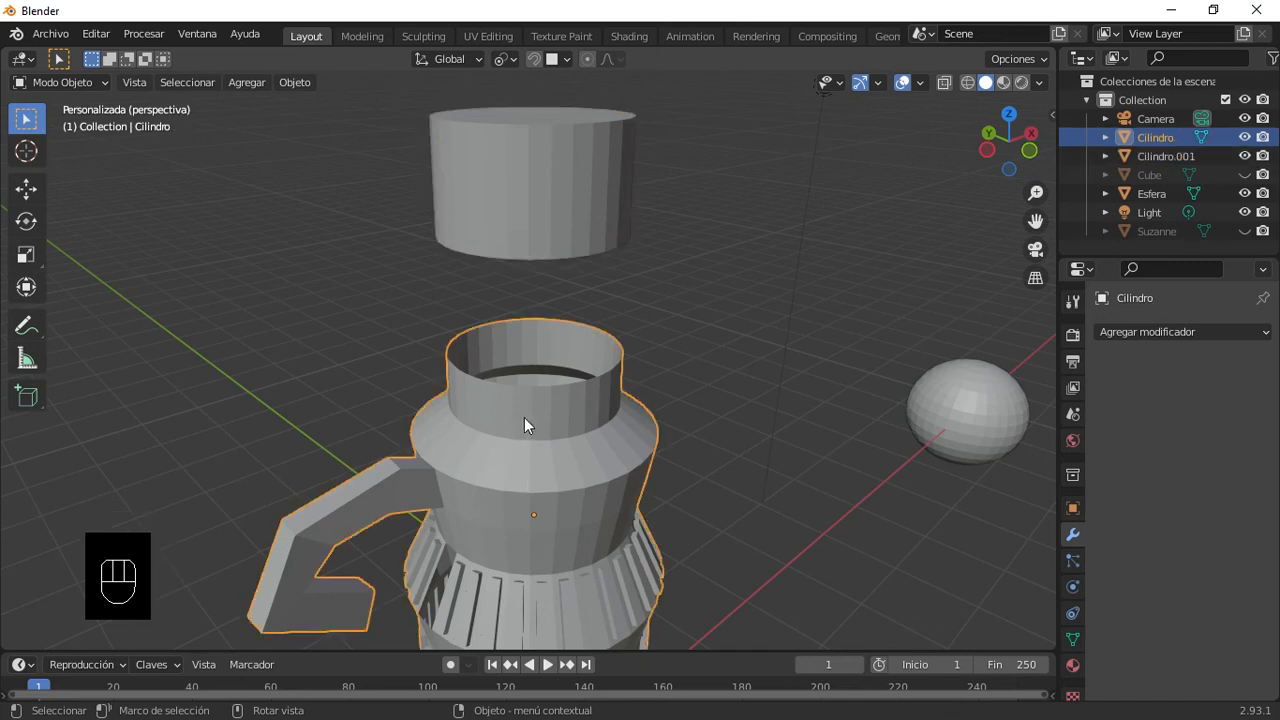
pyautogui.click(527, 212)
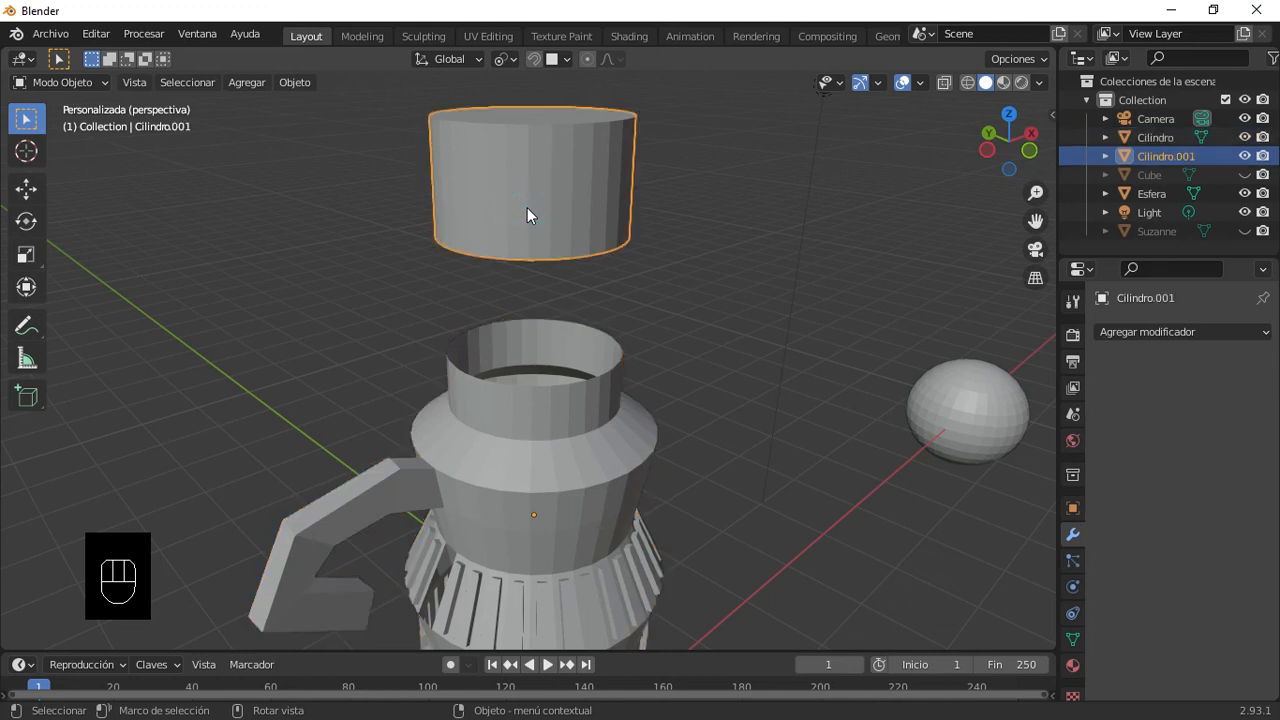
# Step: Set the separated lid's origin to its geometry with Origen a la geometría
pyautogui.click(294, 82)
pyautogui.moveTo(406, 112)
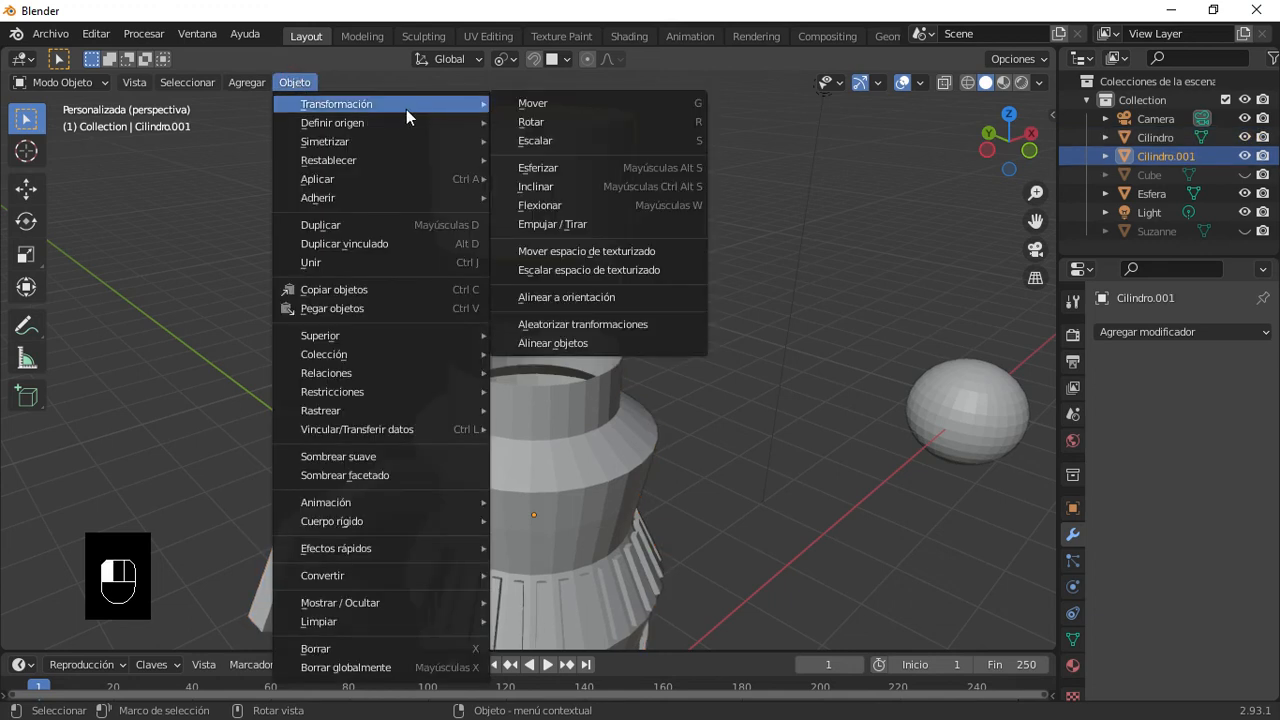
pyautogui.click(133, 201)
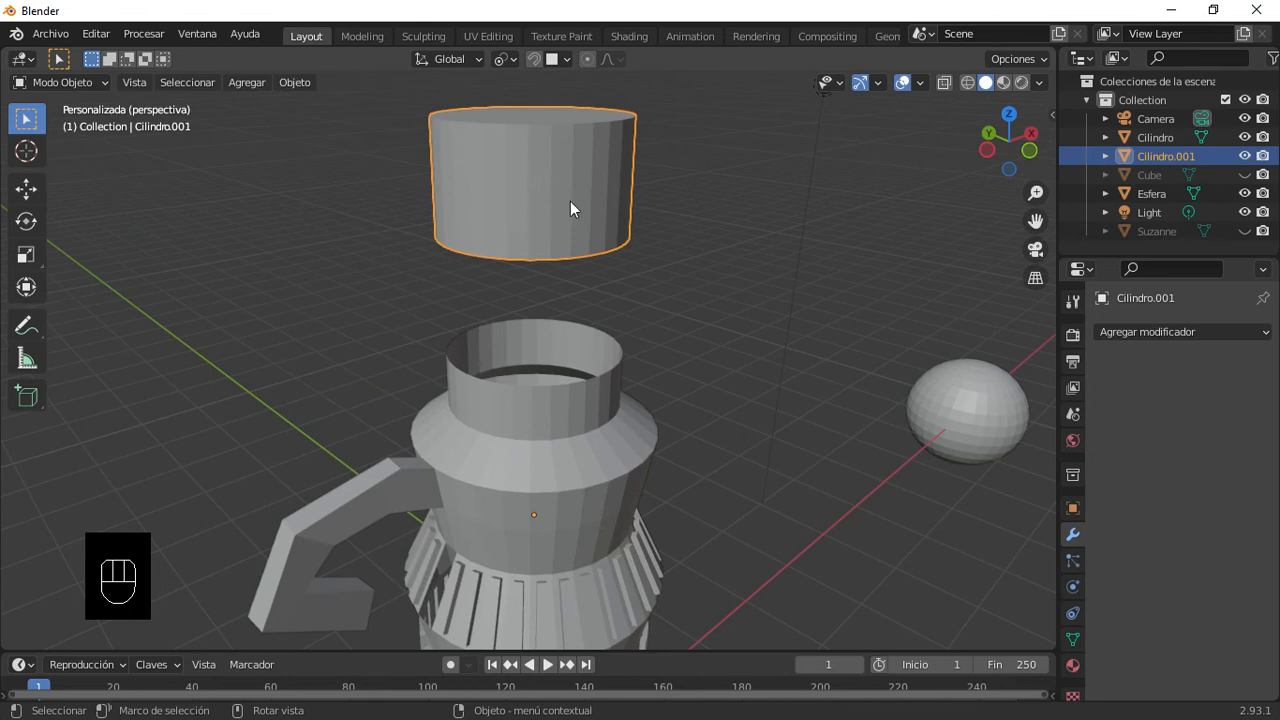
pyautogui.click(295, 82)
pyautogui.moveTo(410, 110)
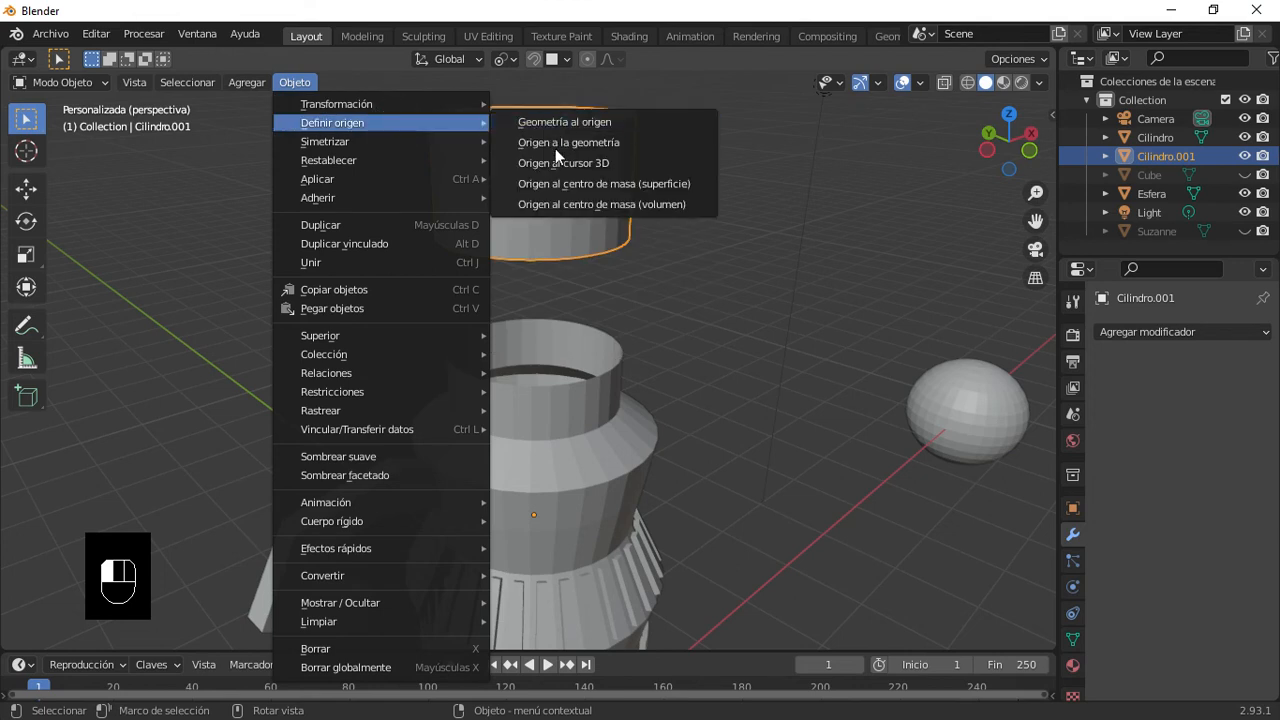
pyautogui.click(552, 146)
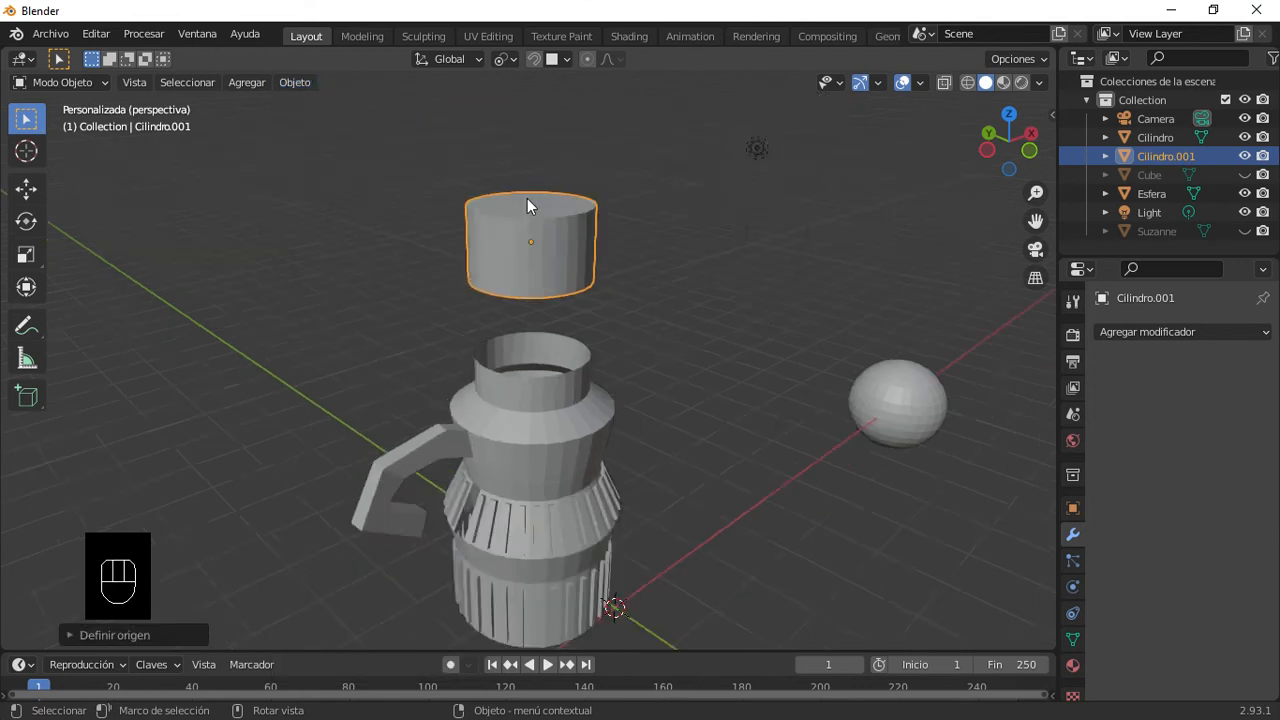
pyautogui.scroll(-2, 538, 300)
pyautogui.scroll(1, 531, 431)
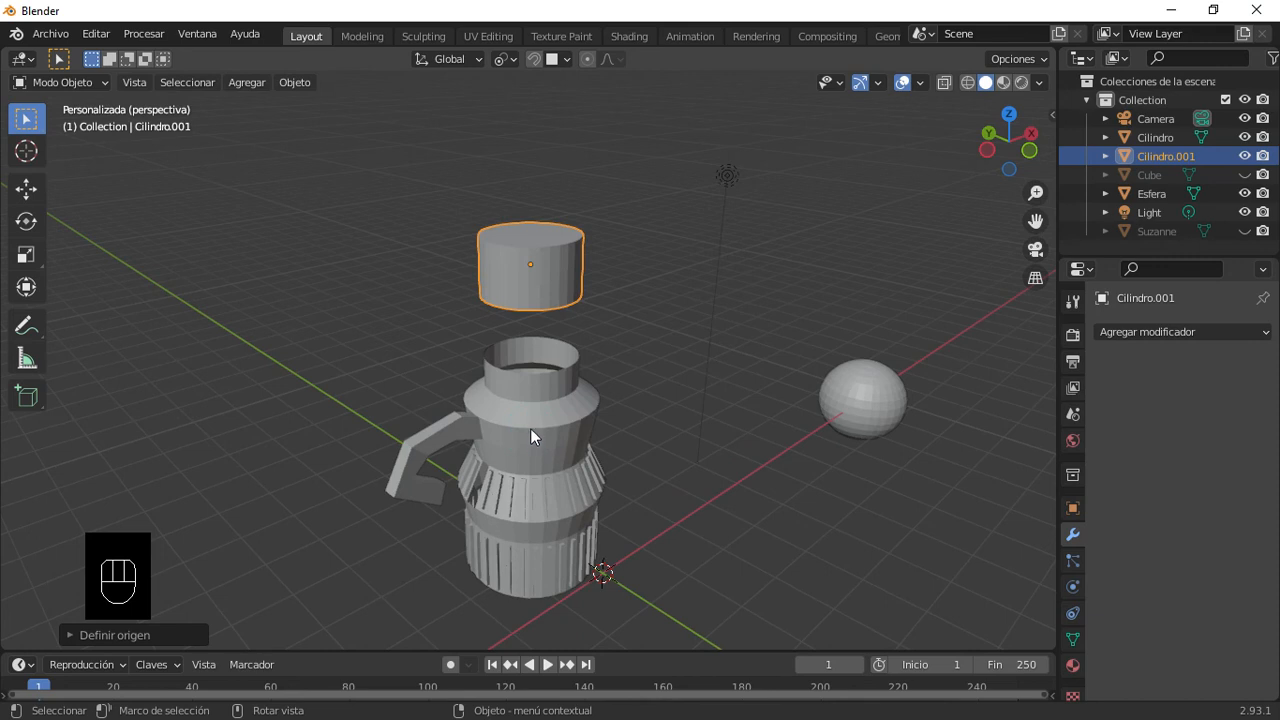
# Step: Select the pot and the lid in turn to compare their origins, and undo back to the lid's previous origin
pyautogui.click(530, 410)
pyautogui.click(517, 272)
pyautogui.click(536, 262)
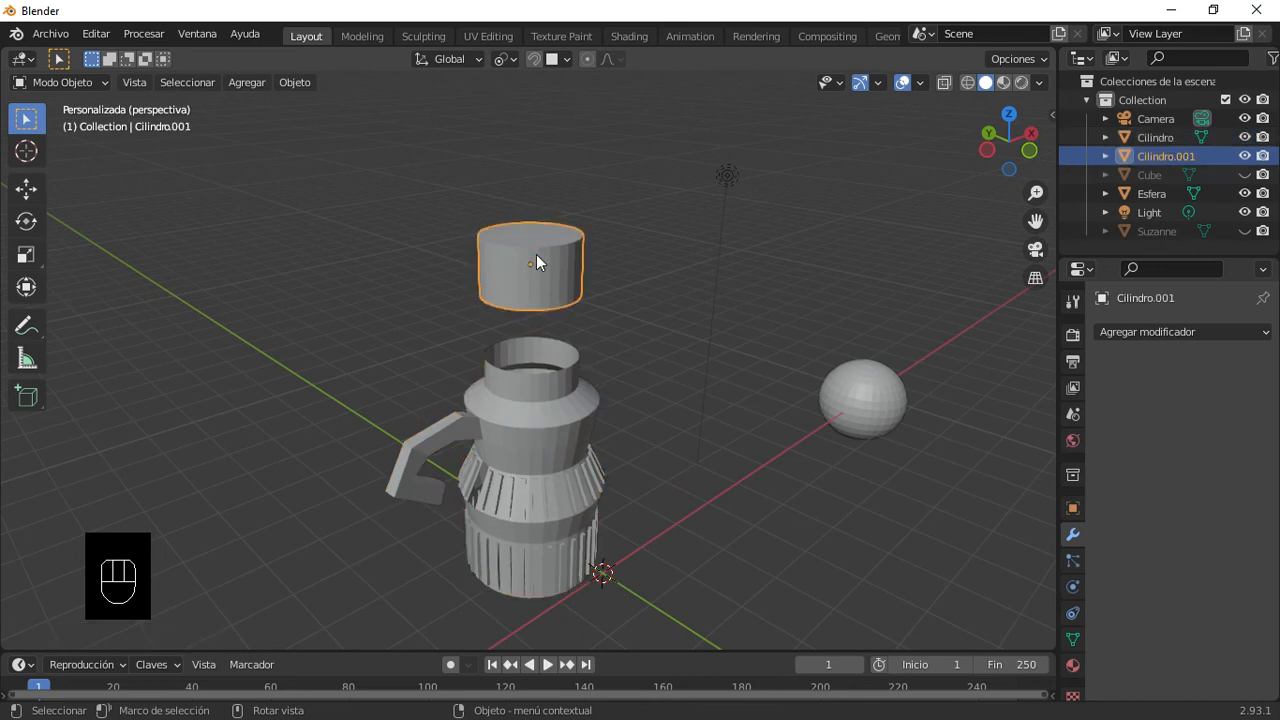
pyautogui.scroll(2, 536, 262)
pyautogui.hotkey('ctrl', 'z')
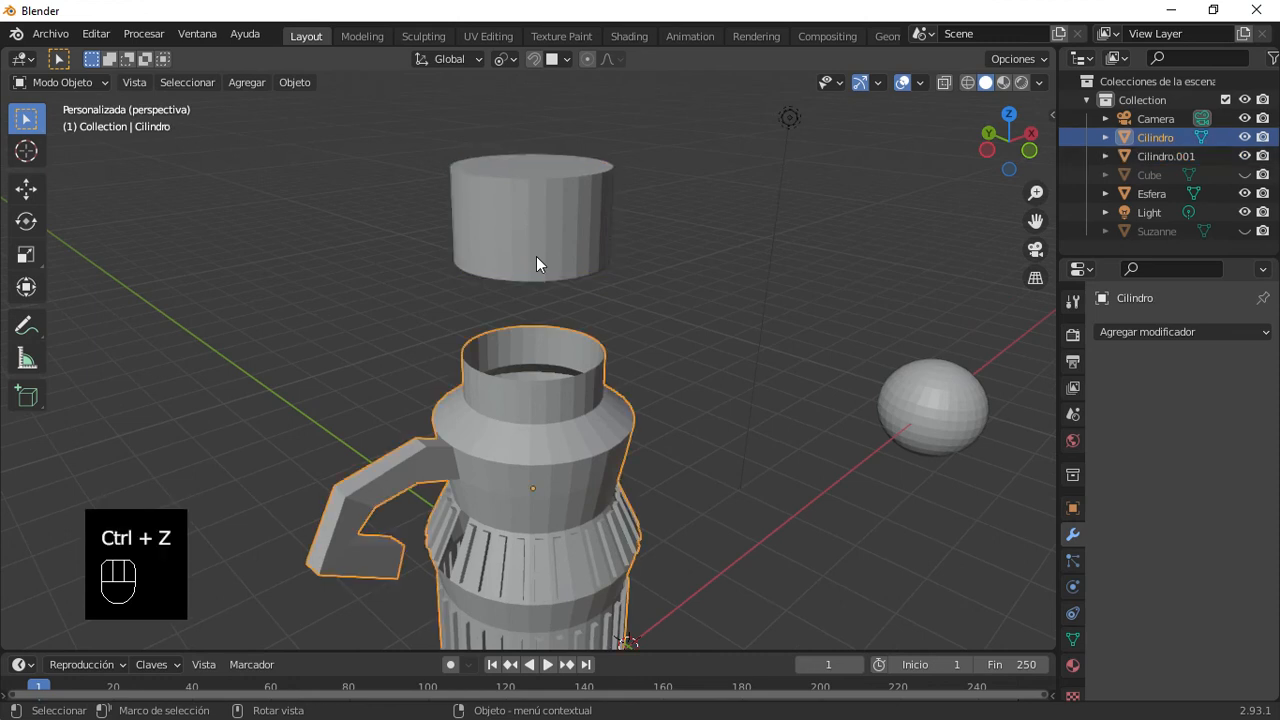
pyautogui.hotkey('ctrl', 'z')
pyautogui.hotkey('ctrl', 'z')
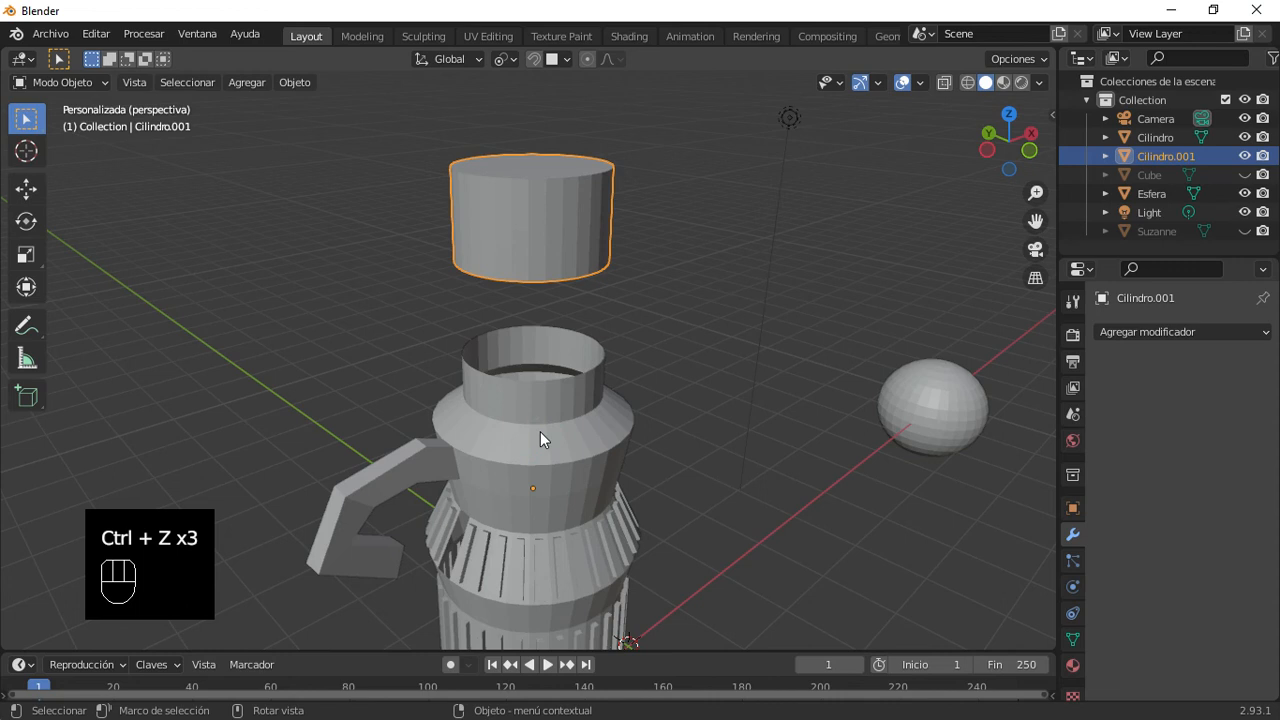
# Step: Select the pot and the lid alternately to examine where each object's origin lies, ending on the pot
pyautogui.click(541, 433)
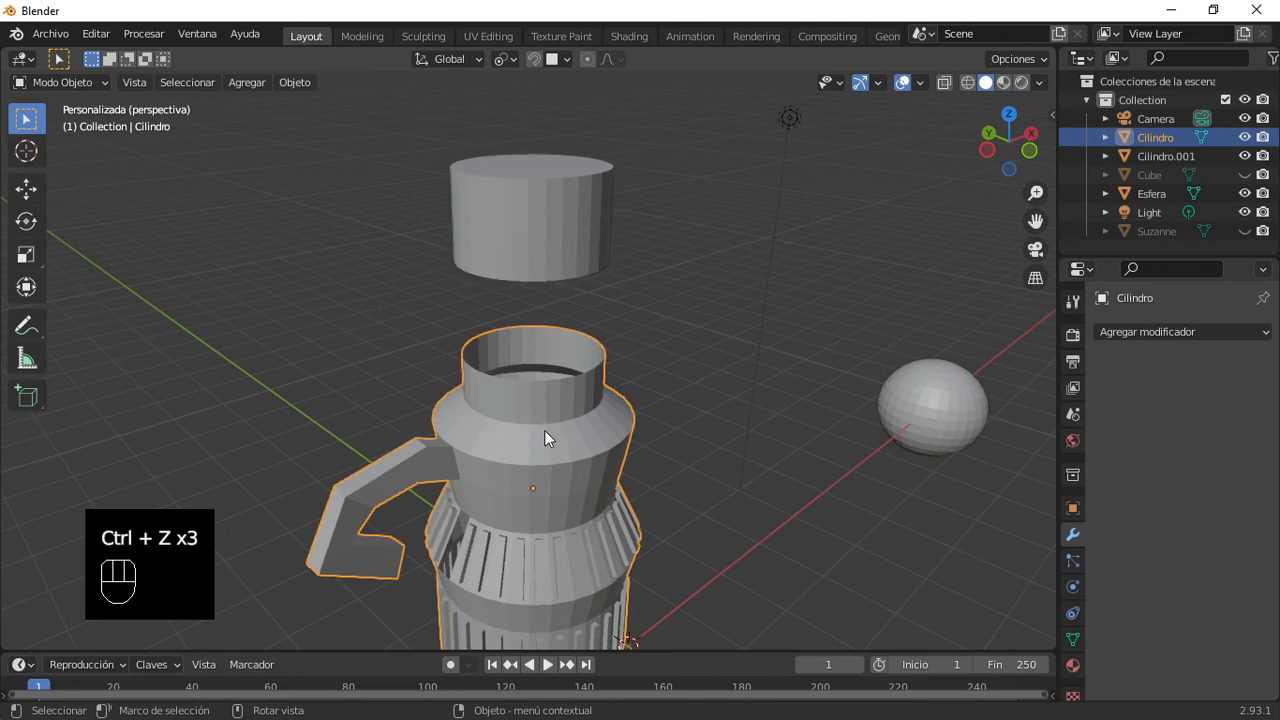
pyautogui.click(540, 274)
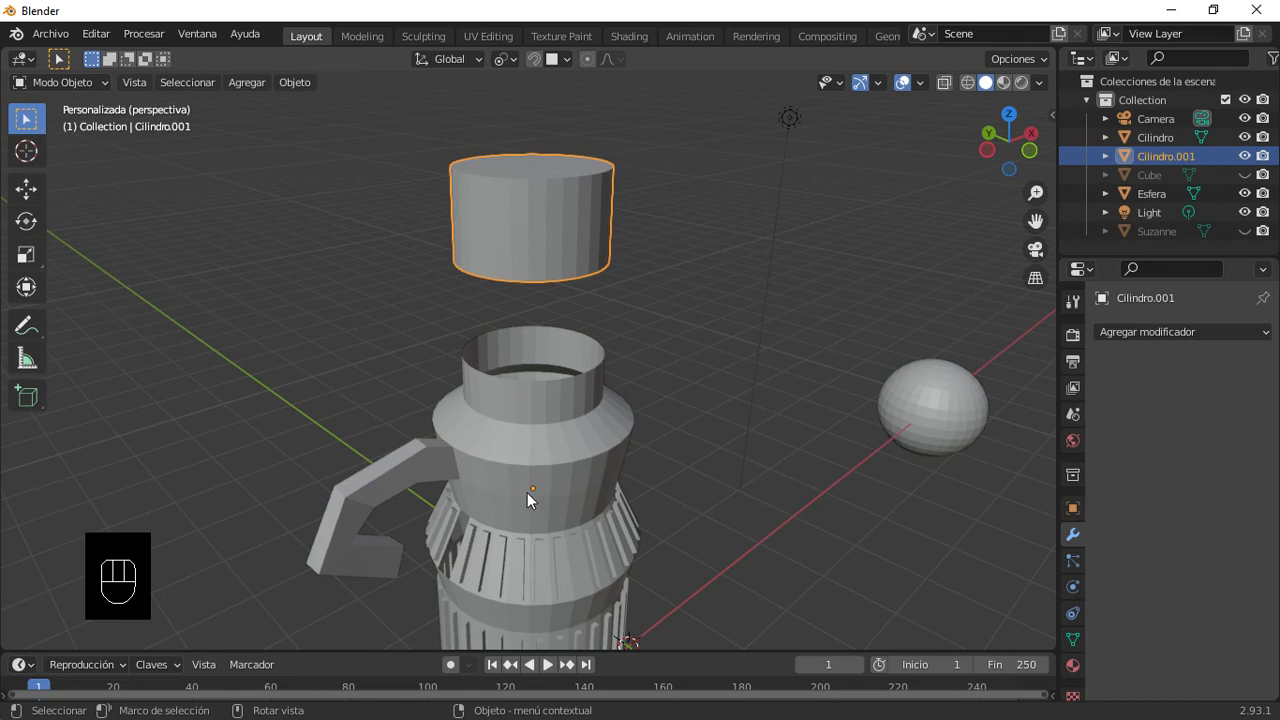
pyautogui.click(544, 468)
pyautogui.click(510, 505)
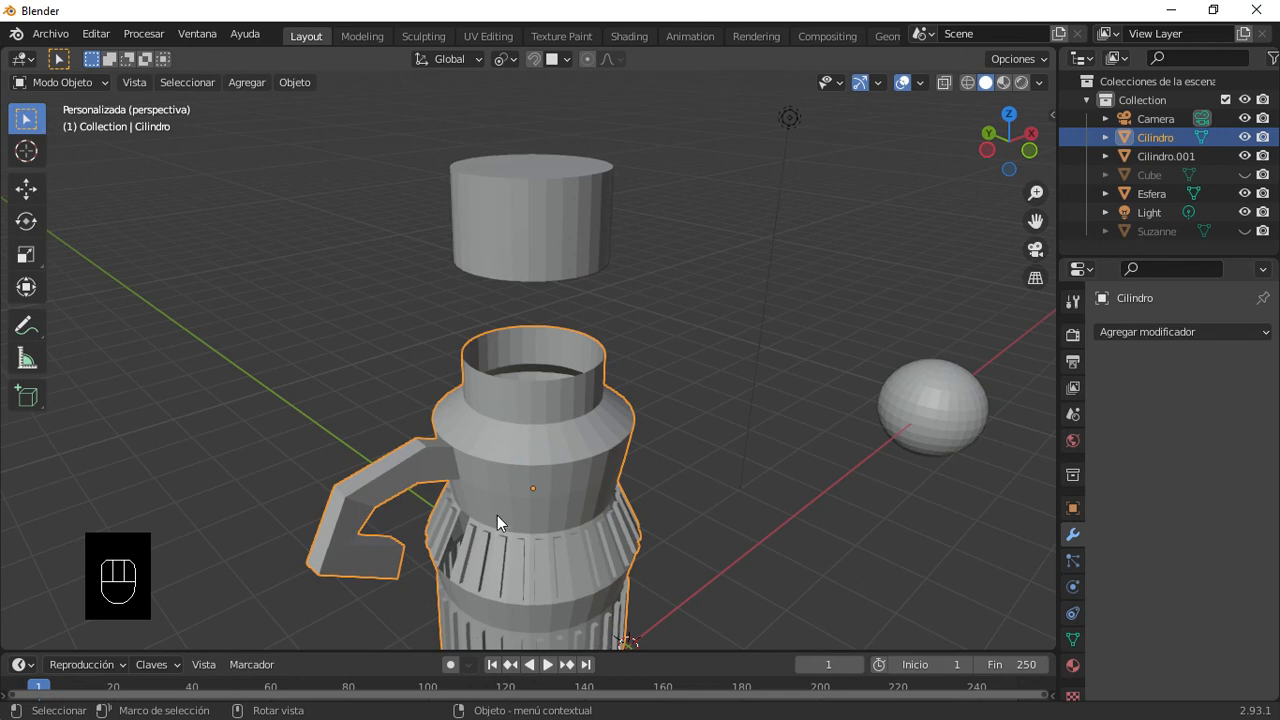
# Step: Select the lid and move its origin to the centre of its own geometry with Origen a la geometría
pyautogui.click(546, 236)
pyautogui.click(292, 82)
pyautogui.moveTo(404, 122)
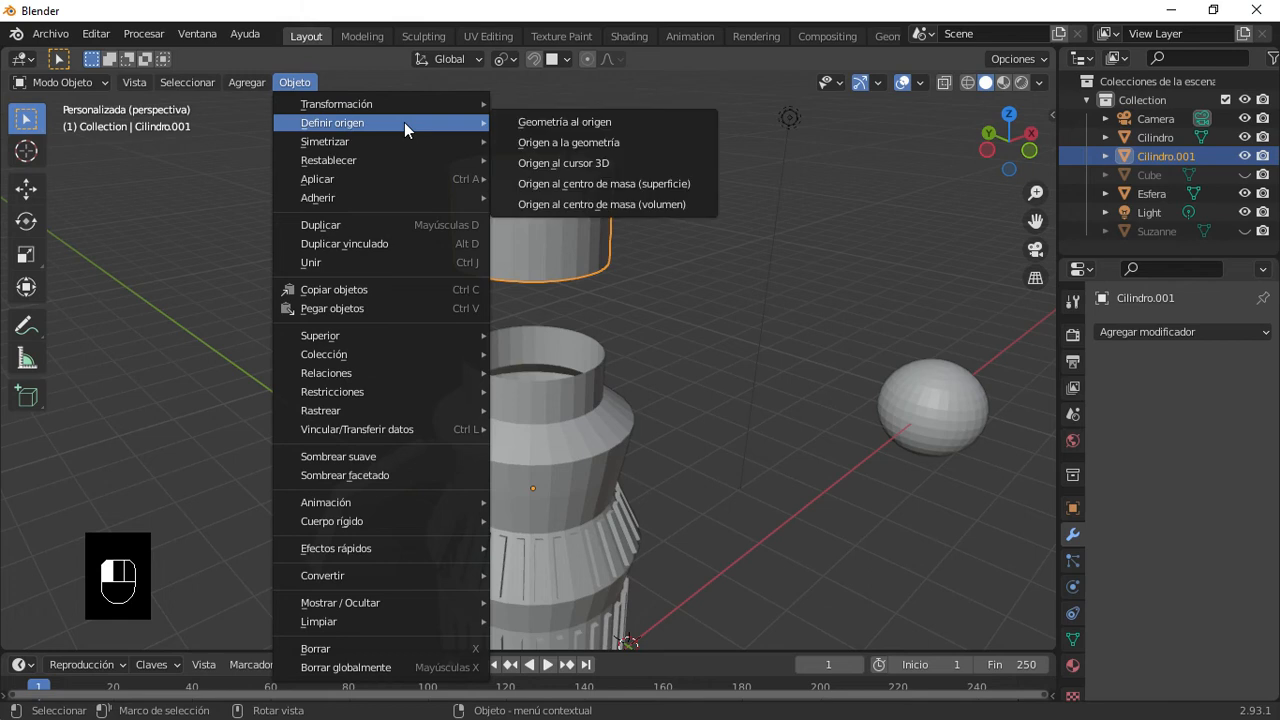
pyautogui.click(578, 150)
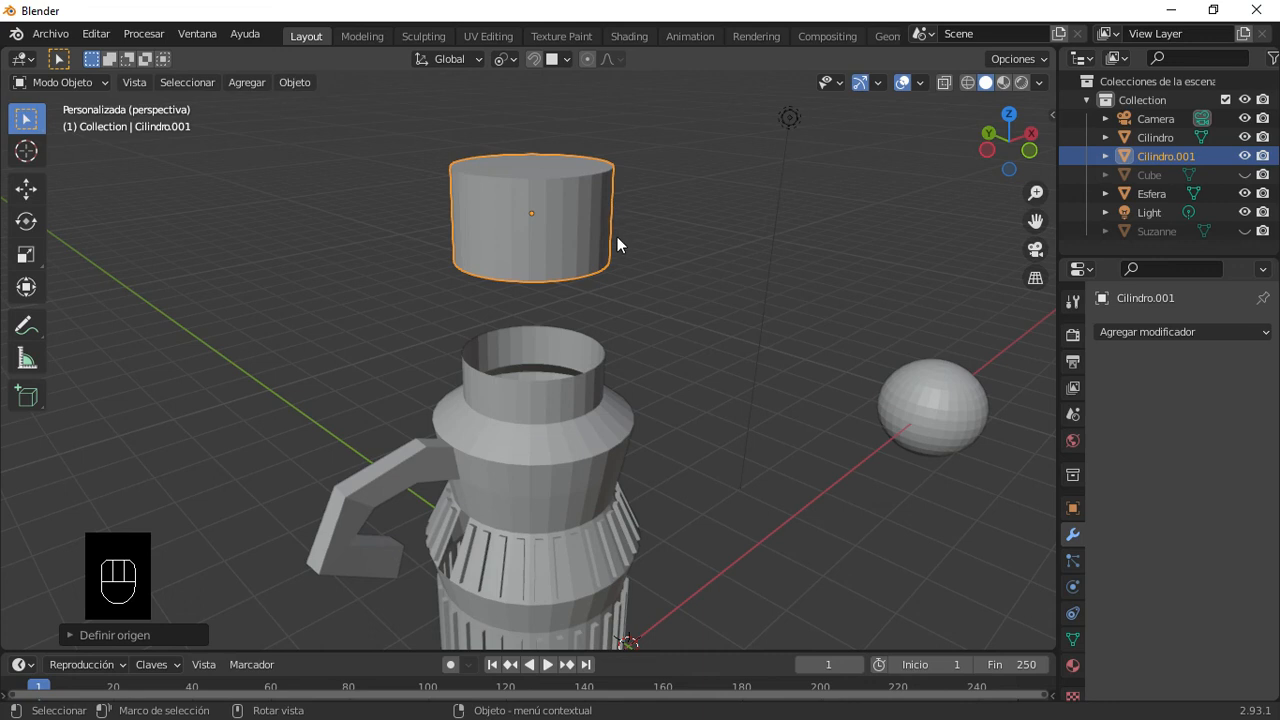
# Step: Examine the available pivot point options, and deselect and reselect the lid to check where its origin lies
pyautogui.click(504, 62)
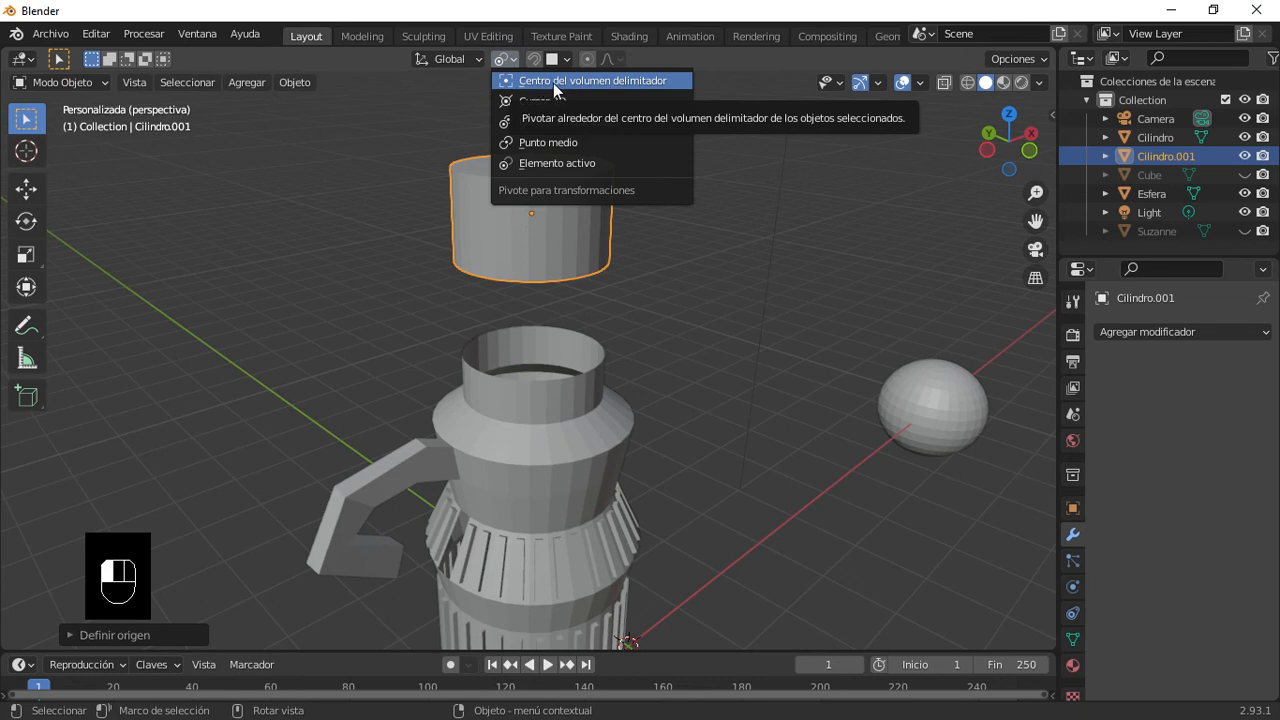
pyautogui.click(417, 248)
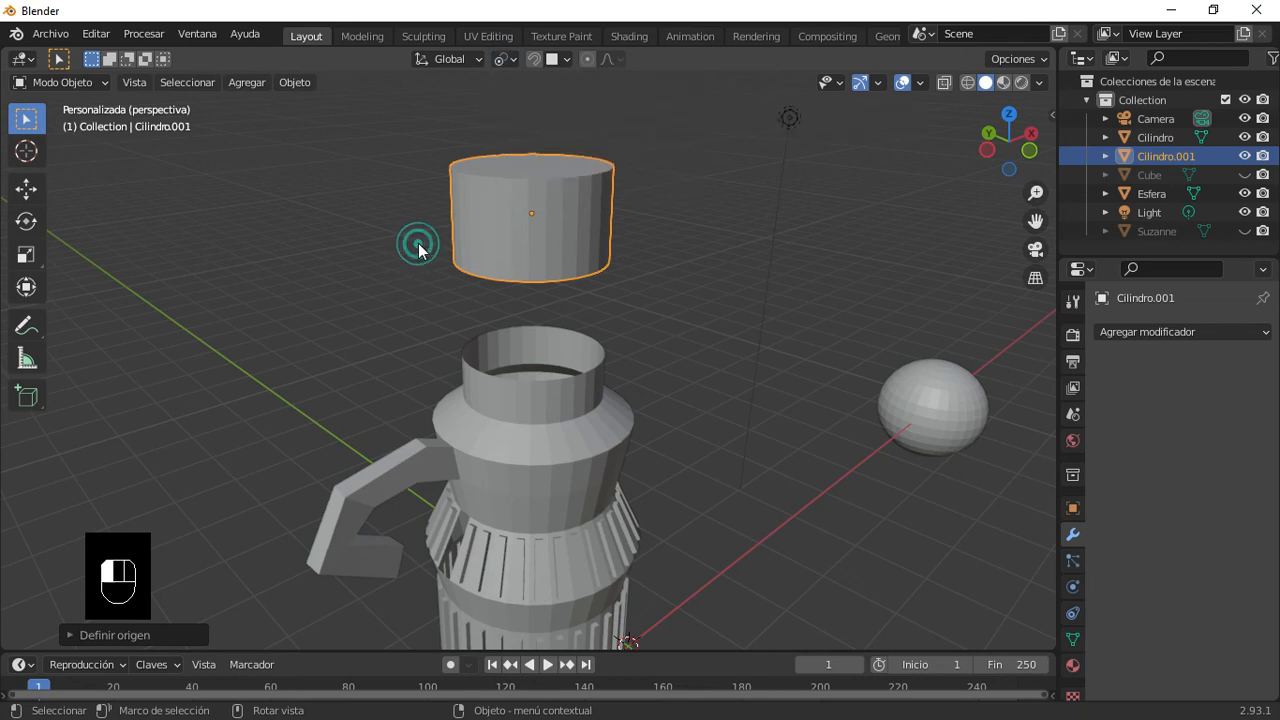
pyautogui.moveTo(545, 216); pyautogui.dragTo(512, 209)
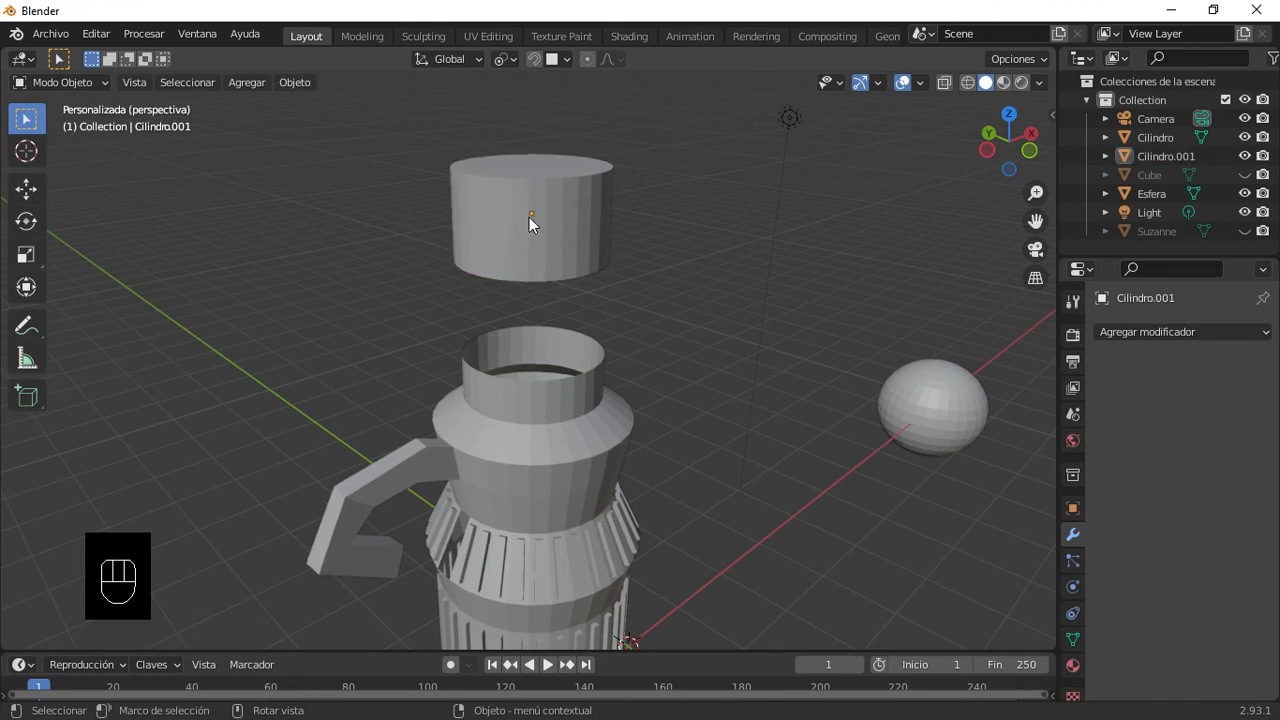
pyautogui.click(554, 245)
pyautogui.click(560, 234)
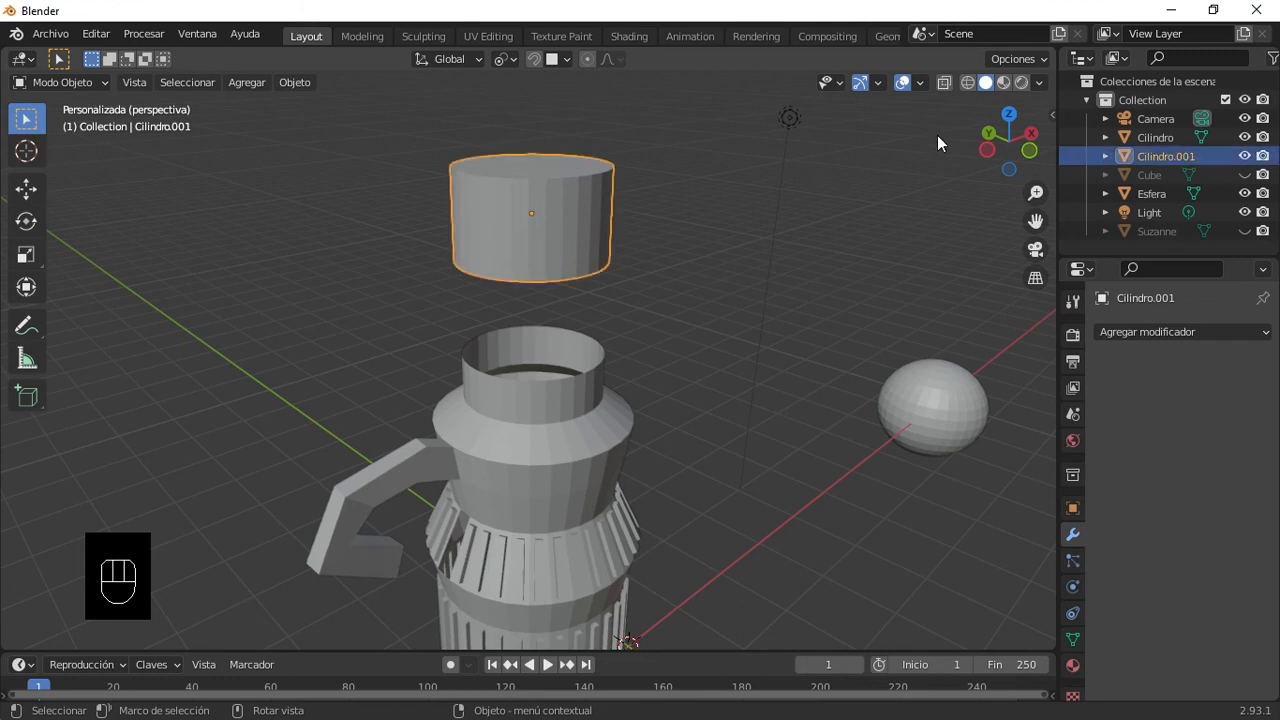
# Step: Restrict transforms to origins only and move the lid's origin along the X axis, well away from the lid
pyautogui.click(1010, 62)
pyautogui.click(1006, 115)
pyautogui.click(26, 189)
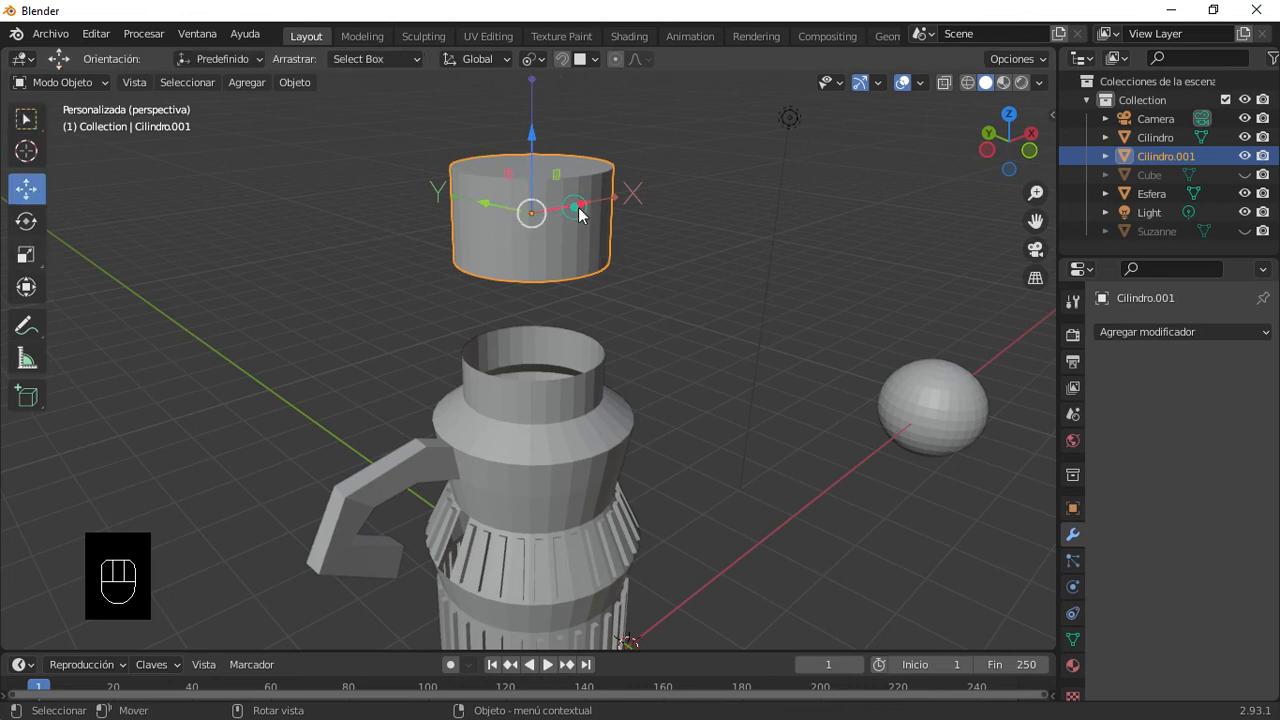
pyautogui.moveTo(580, 214); pyautogui.dragTo(850, 176)
pyautogui.scroll(-2, 523, 202)
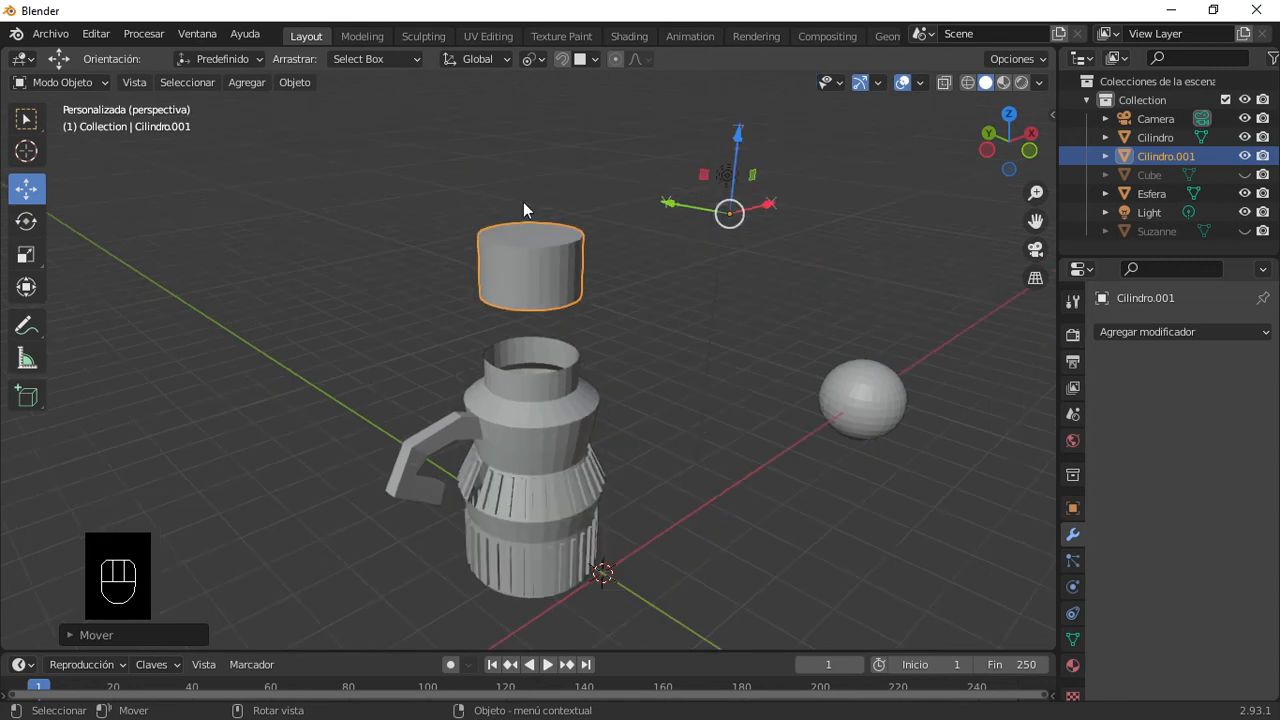
# Step: Try to scale the lid while only origins are affected, cancel it, and turn the origins-only option off
pyautogui.press('s')
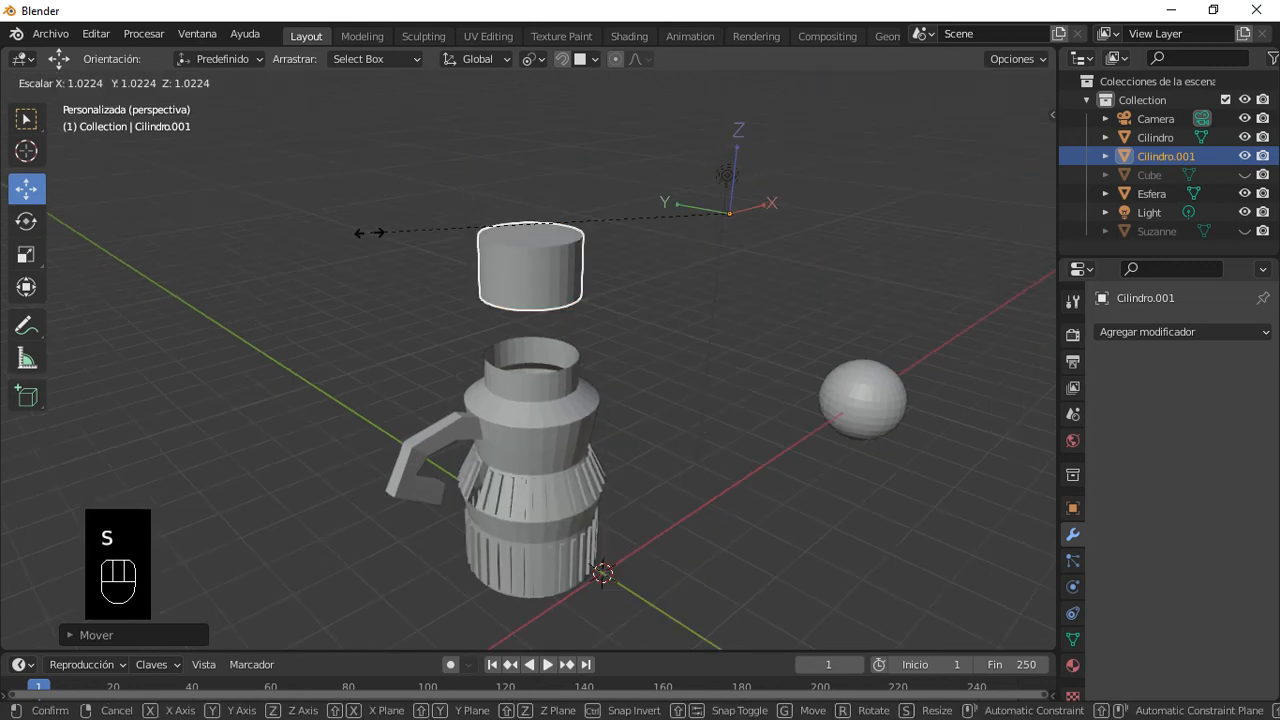
pyautogui.rightClick(396, 229)
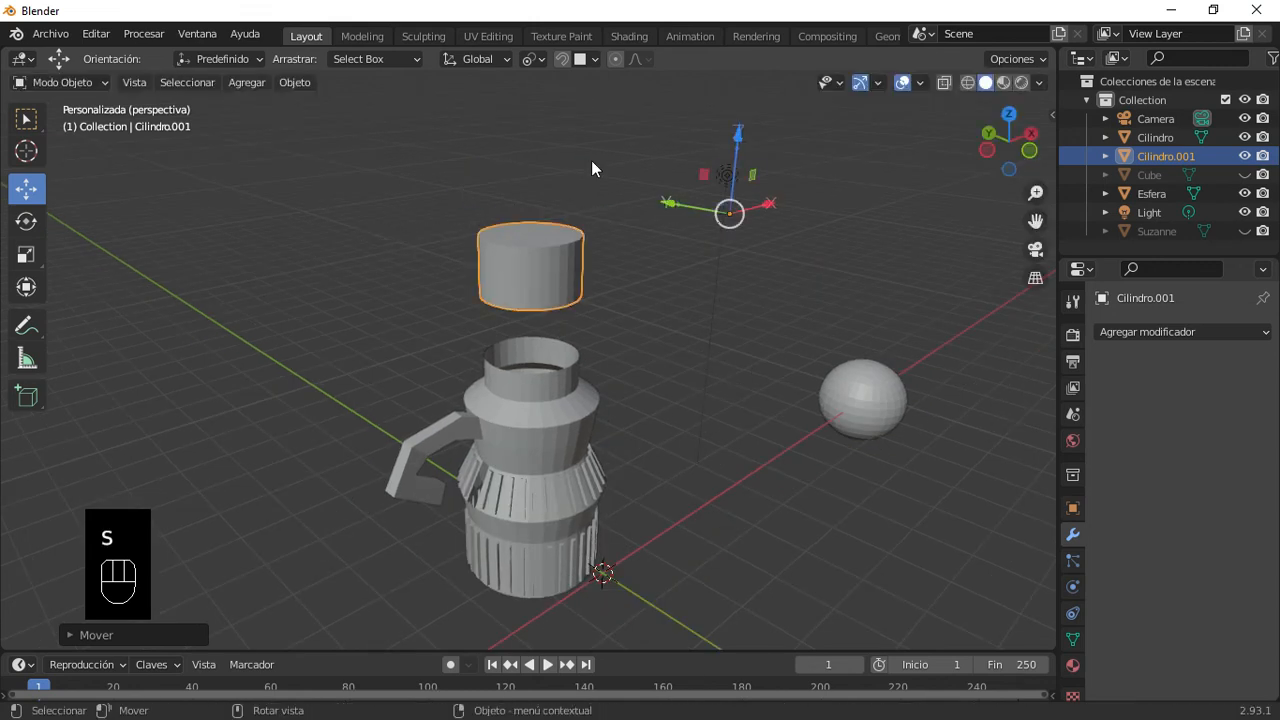
pyautogui.click(1024, 60)
pyautogui.click(1007, 116)
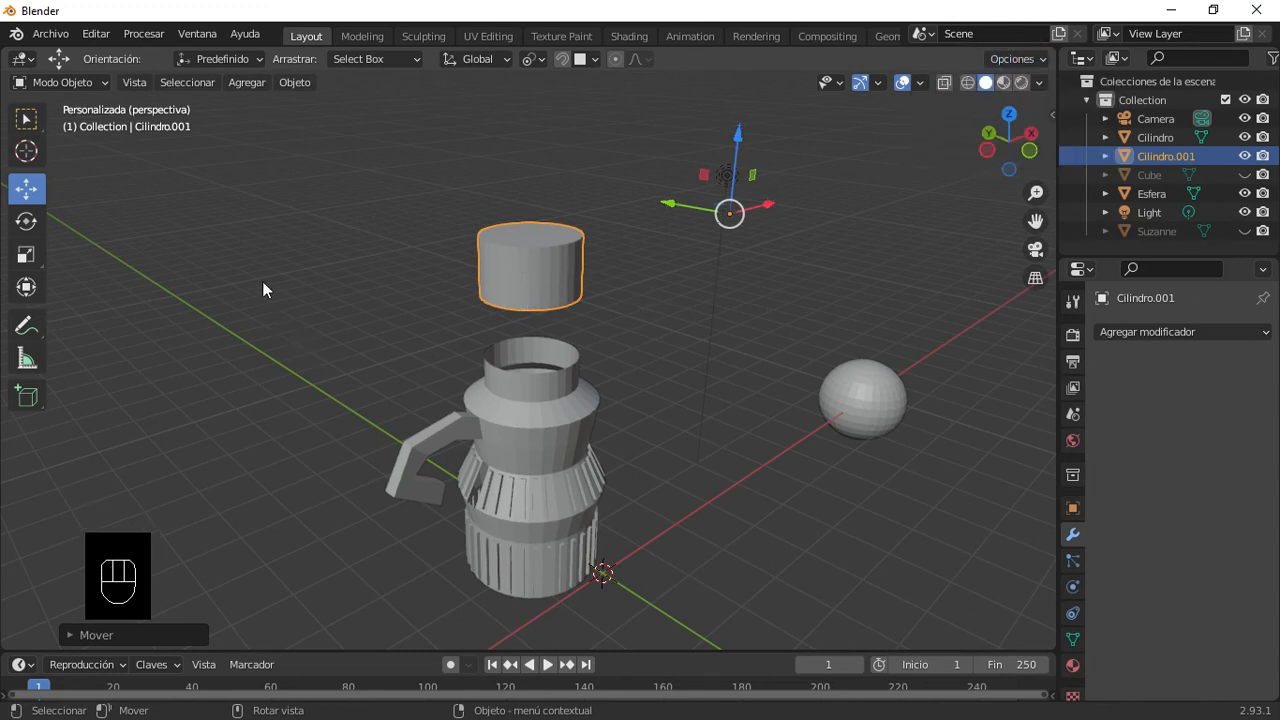
# Step: Try scaling the lid down and rotating it about global Y around its displaced origin, reverting both transforms
pyautogui.press('s')
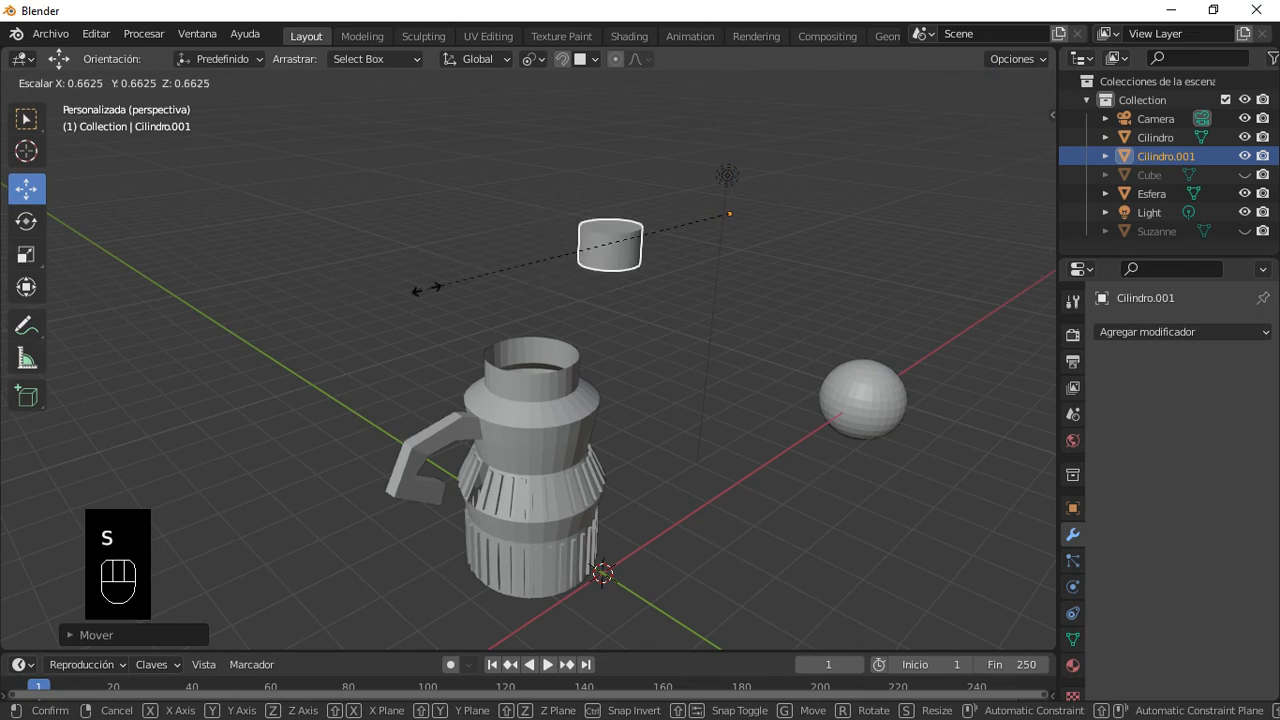
pyautogui.click(557, 286)
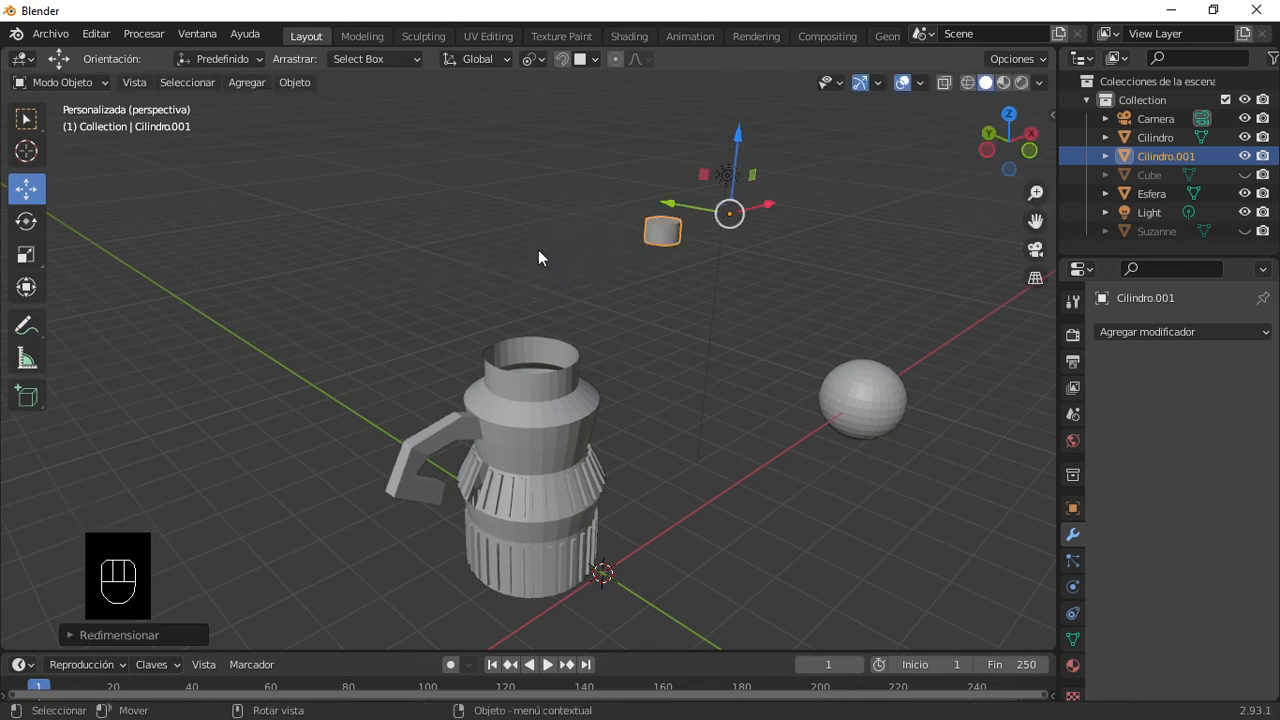
pyautogui.hotkey('ctrl', 'z')
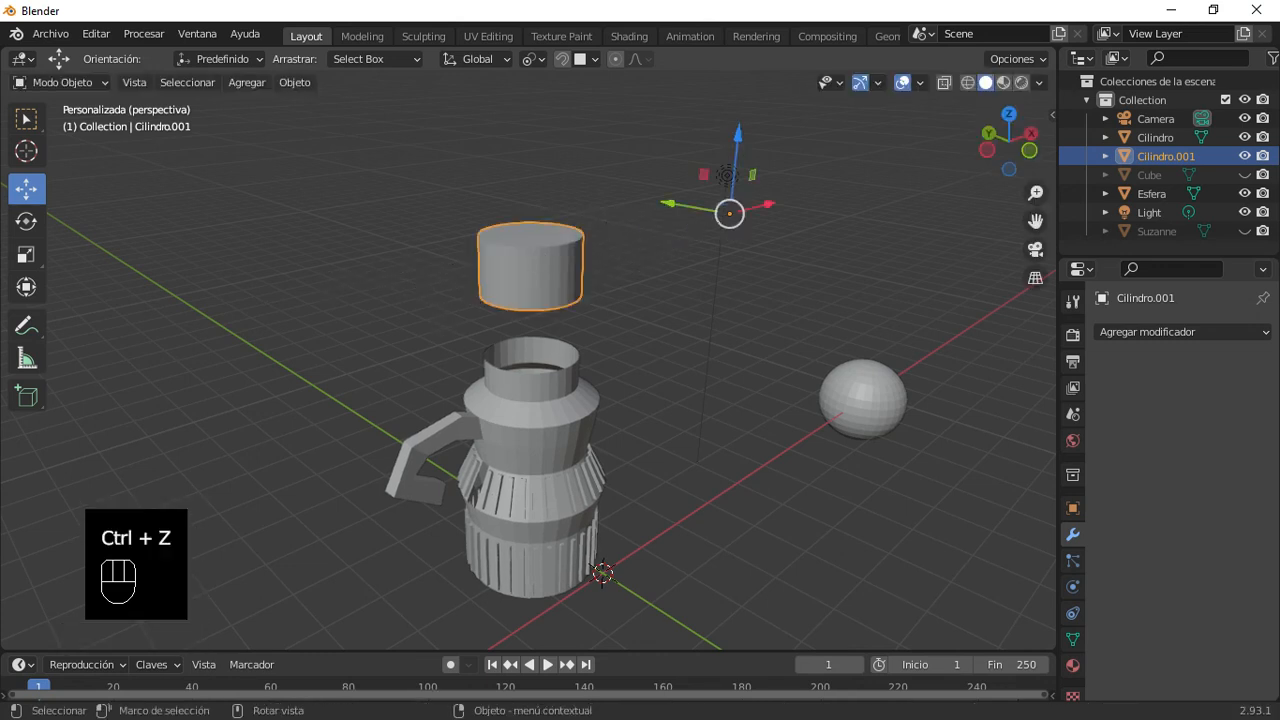
pyautogui.press('r')
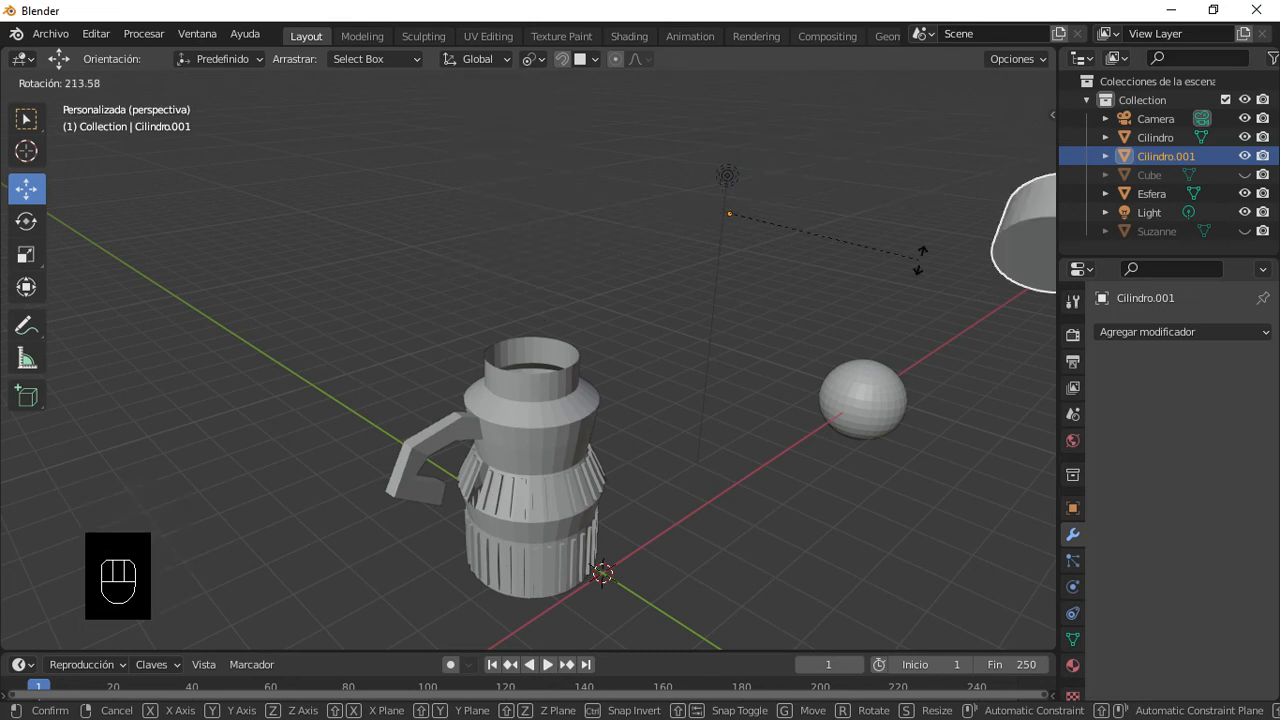
pyautogui.press('y')
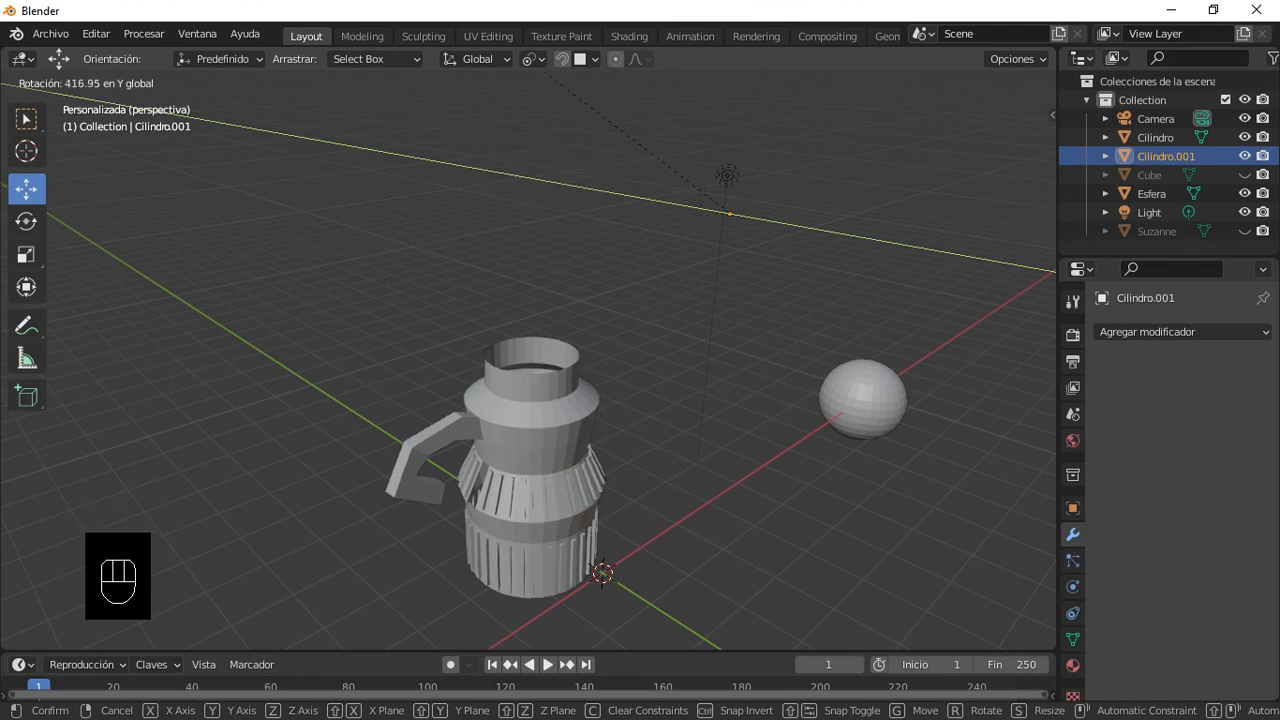
pyautogui.click(485, 320)
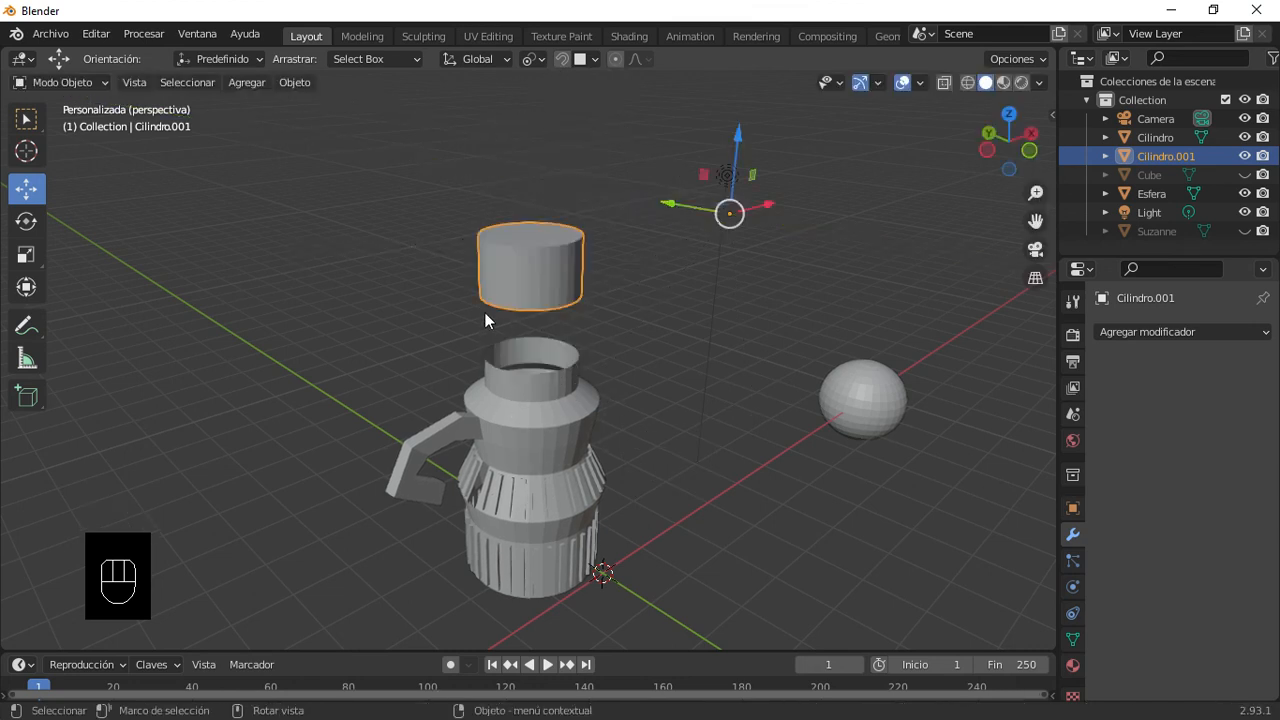
# Step: Place the 3D cursor in the empty space between the lid and the pot's handle
pyautogui.scroll(1, 552, 258)
pyautogui.keyDown('shift'); pyautogui.moveTo(566, 246); pyautogui.dragTo(408, 322, button='right'); pyautogui.keyUp('shift')
pyautogui.rightClick(448, 286)
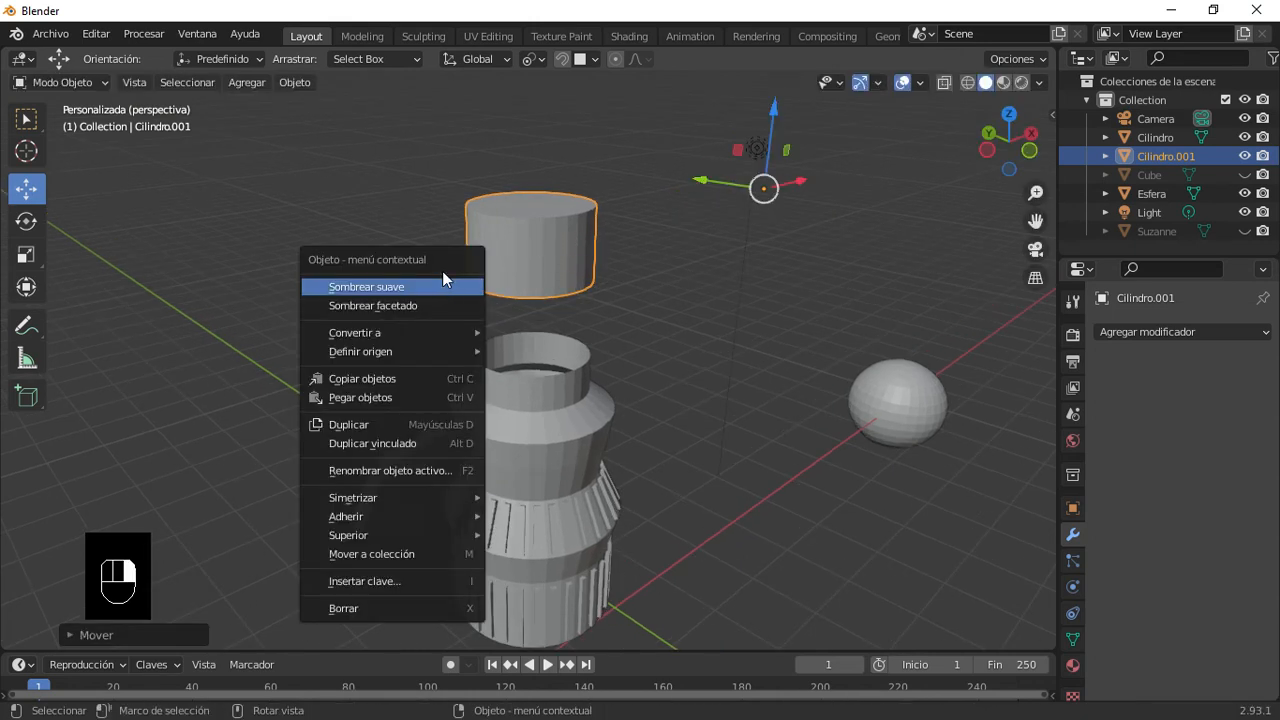
# Step: With the selection tool active, select the sphere and enter its Edit Mode
pyautogui.click(26, 118)
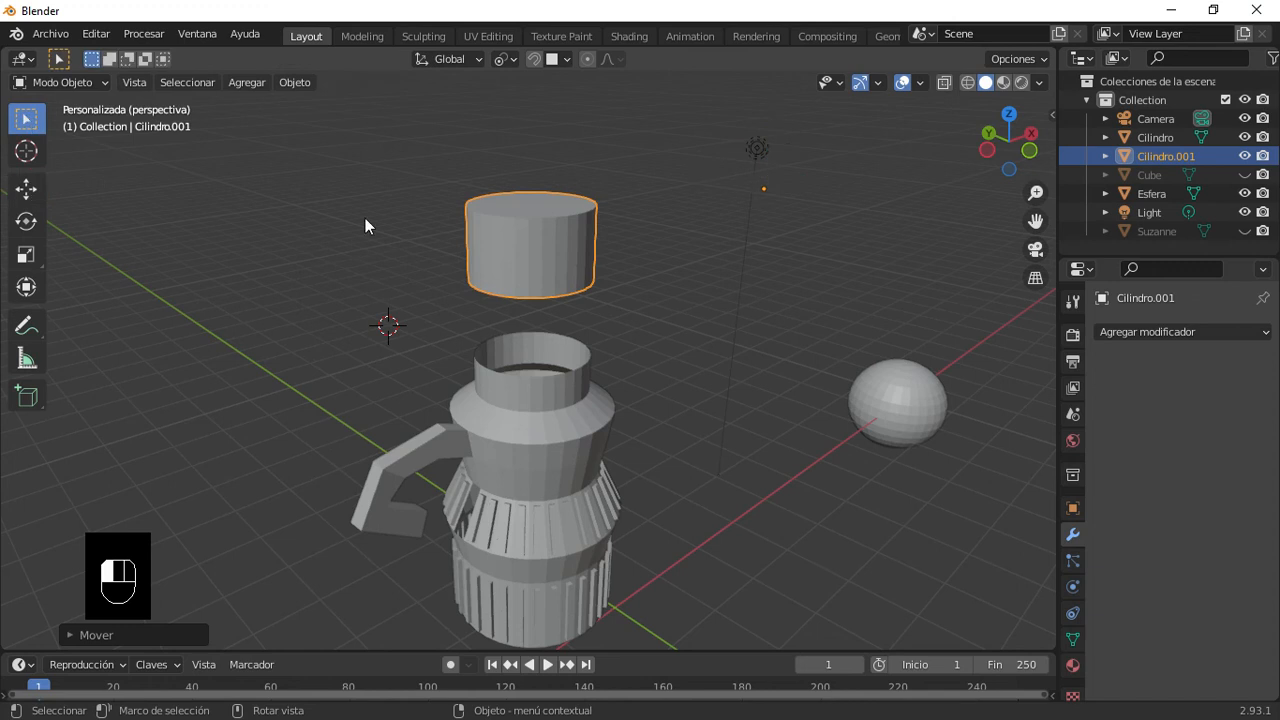
pyautogui.click(577, 223)
pyautogui.click(764, 191)
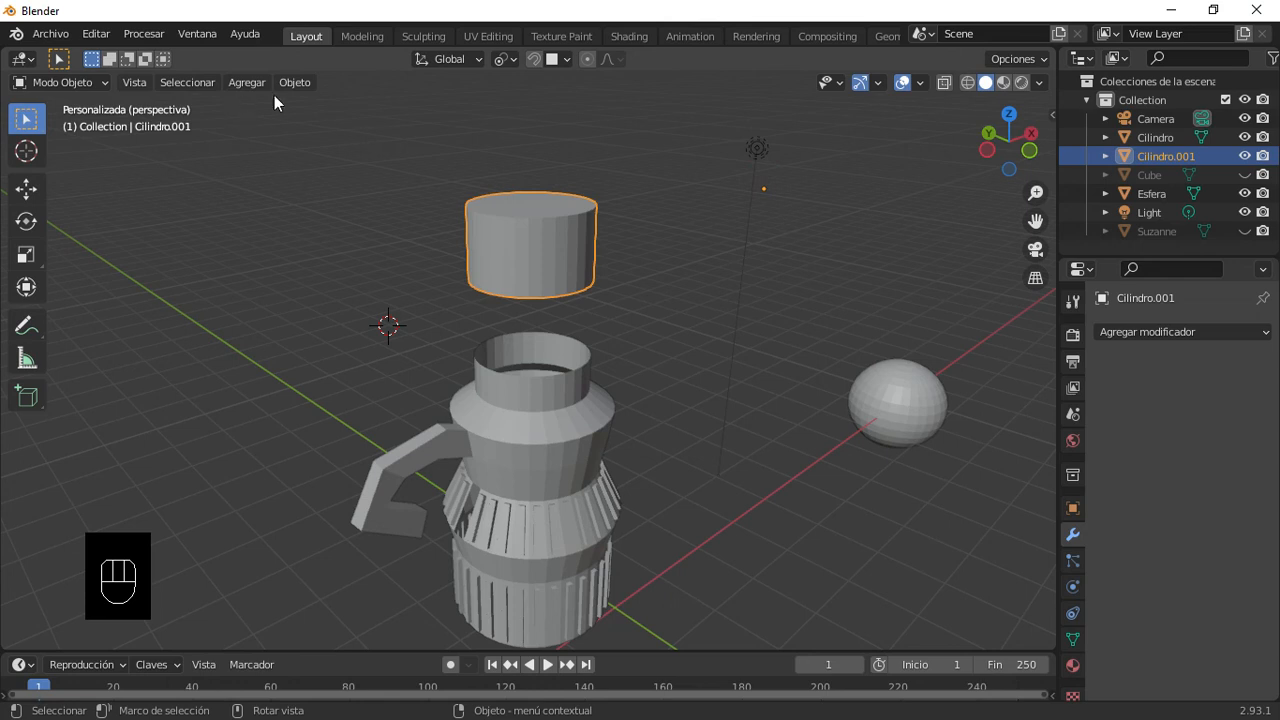
pyautogui.click(906, 369)
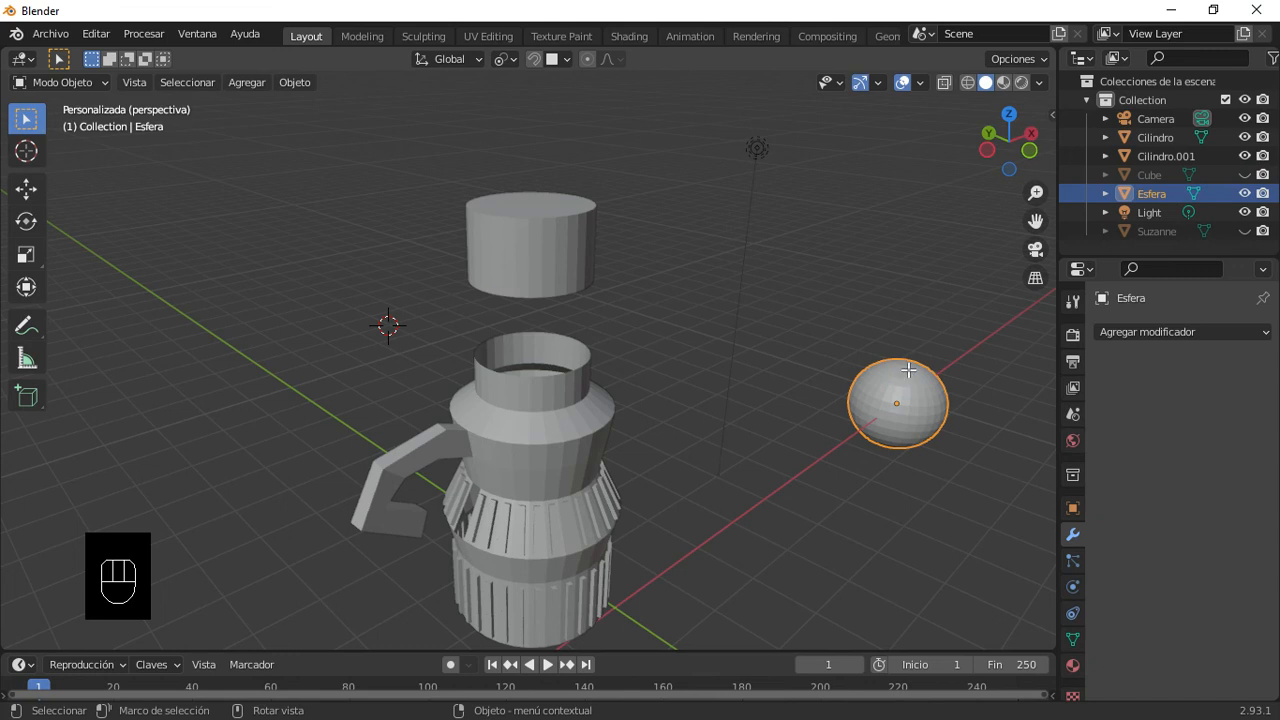
pyautogui.press('Tab')
pyautogui.click(908, 369)
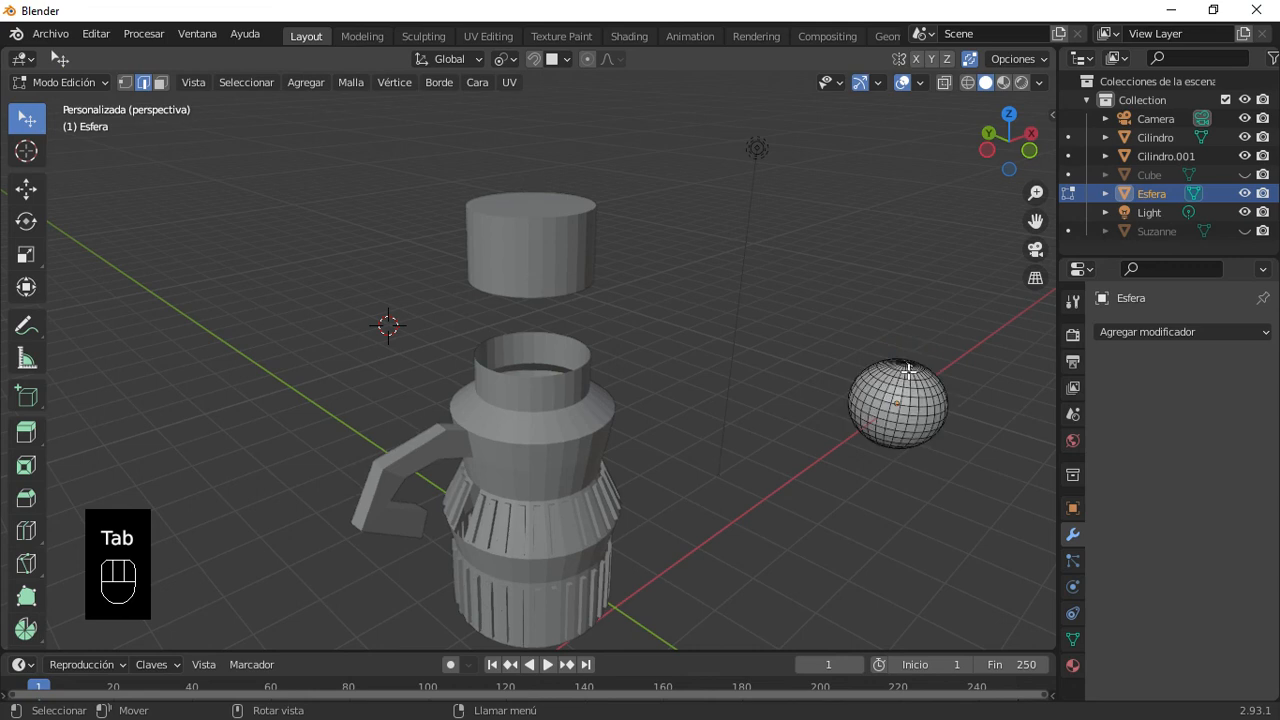
# Step: Select the single vertex at the sphere's top pole in vertex selection mode
pyautogui.scroll(3, 908, 369)
pyautogui.keyDown('shift'); pyautogui.moveTo(852, 375); pyautogui.dragTo(583, 409, button='middle'); pyautogui.keyUp('shift')
pyautogui.moveTo(802, 399); pyautogui.dragTo(903, 400, button='middle')
pyautogui.keyDown('shift'); pyautogui.moveTo(728, 366); pyautogui.dragTo(125, 380, button='middle'); pyautogui.keyUp('shift')
pyautogui.scroll(1, 777, 451)
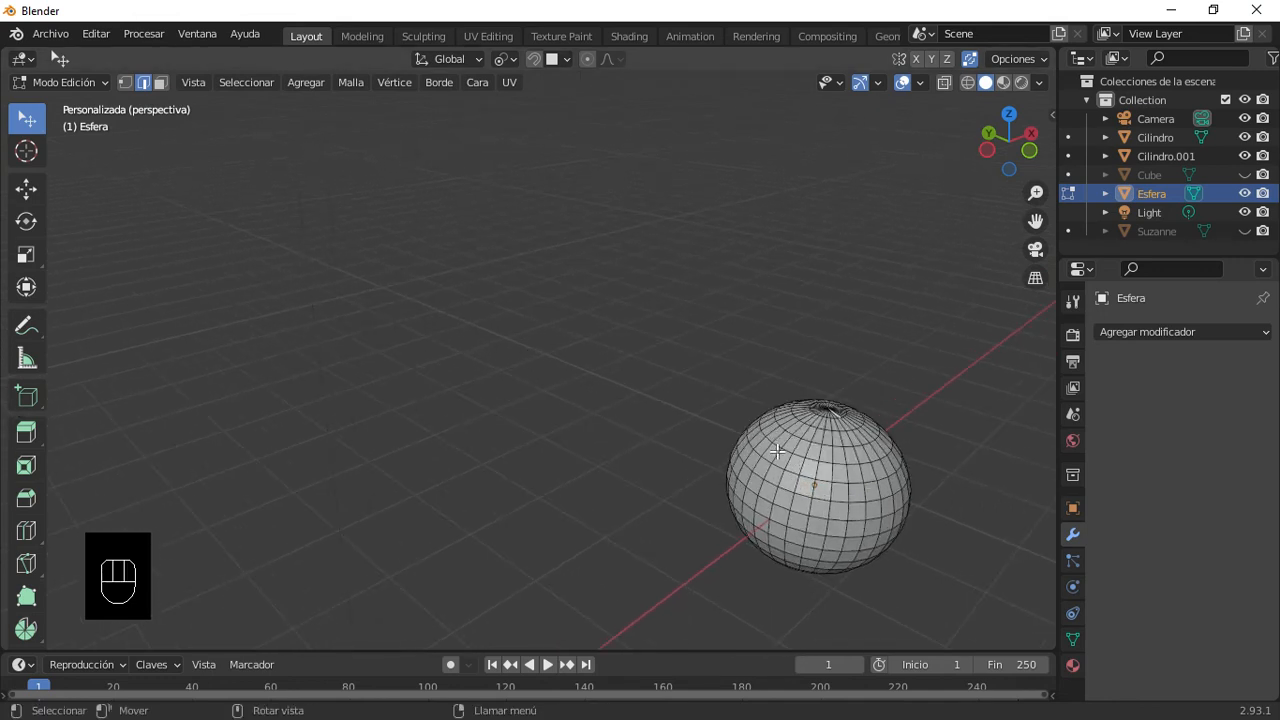
pyautogui.scroll(1, 777, 451)
pyautogui.moveTo(777, 451); pyautogui.dragTo(646, 474, button='middle')
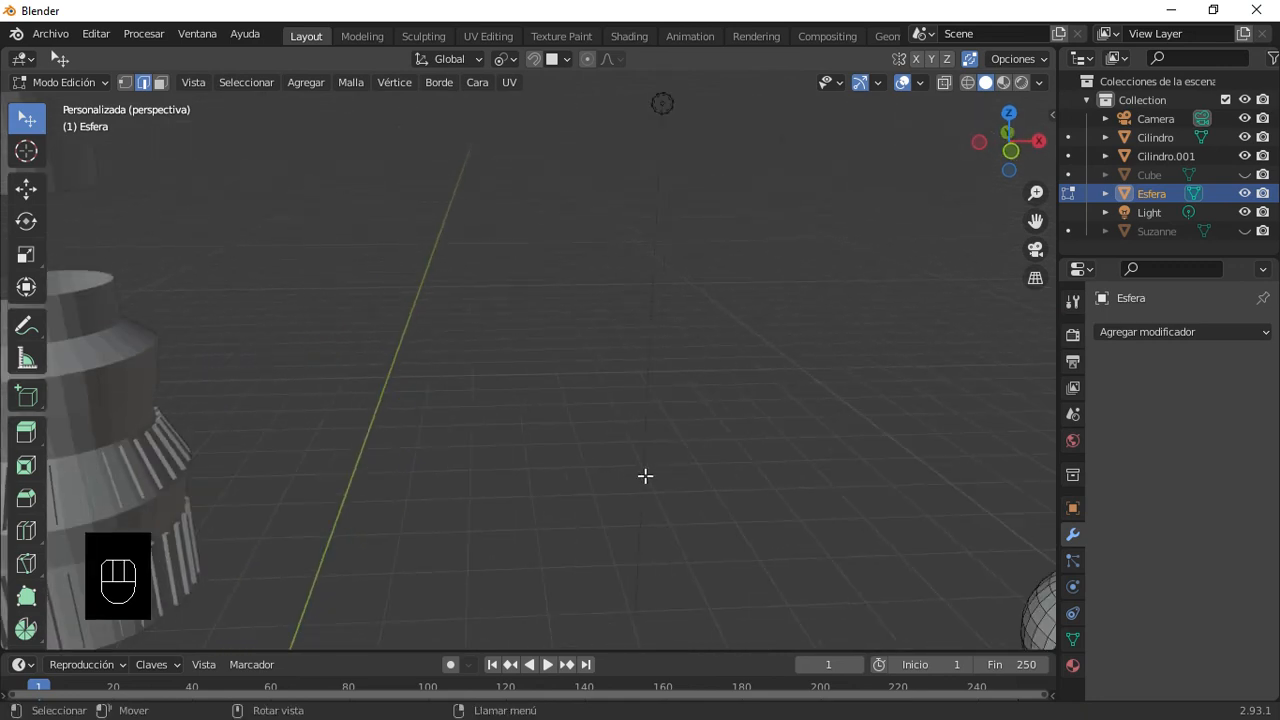
pyautogui.moveTo(723, 483); pyautogui.dragTo(797, 466, button='middle')
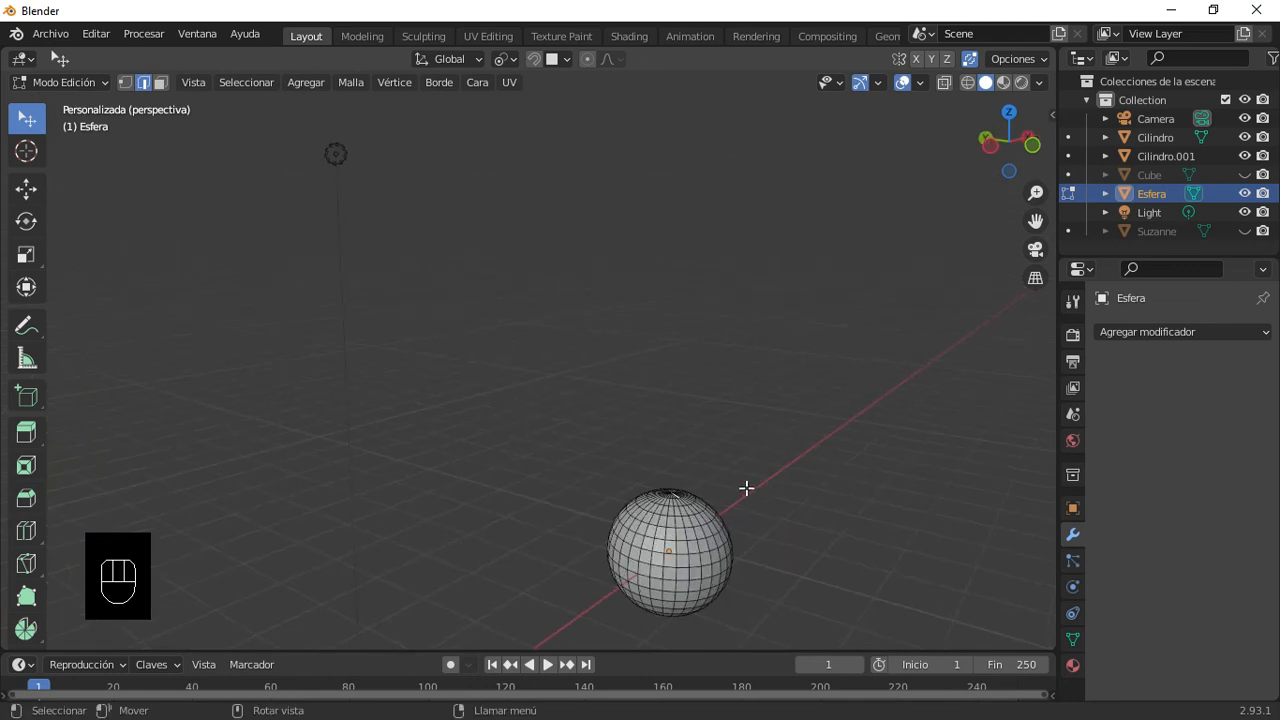
pyautogui.hotkey('shift', 'b')
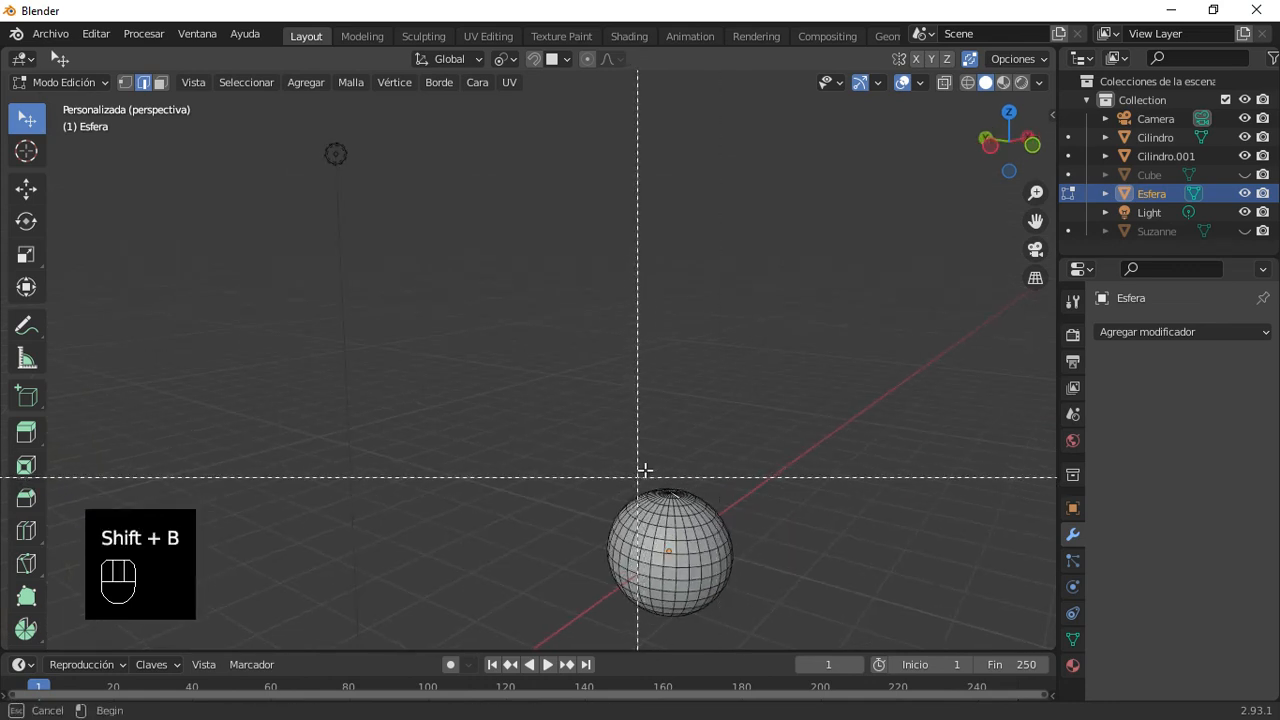
pyautogui.moveTo(641, 467); pyautogui.dragTo(690, 505)
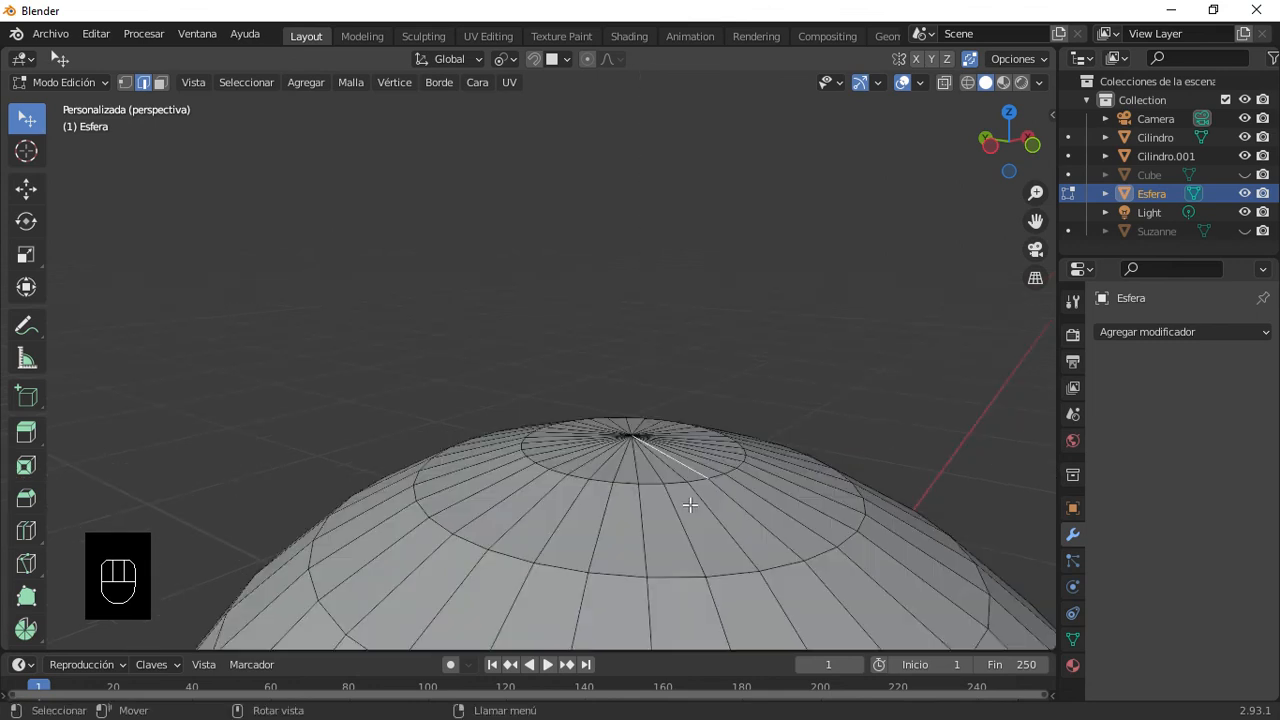
pyautogui.scroll(-4, 633, 436)
pyautogui.scroll(1, 633, 436)
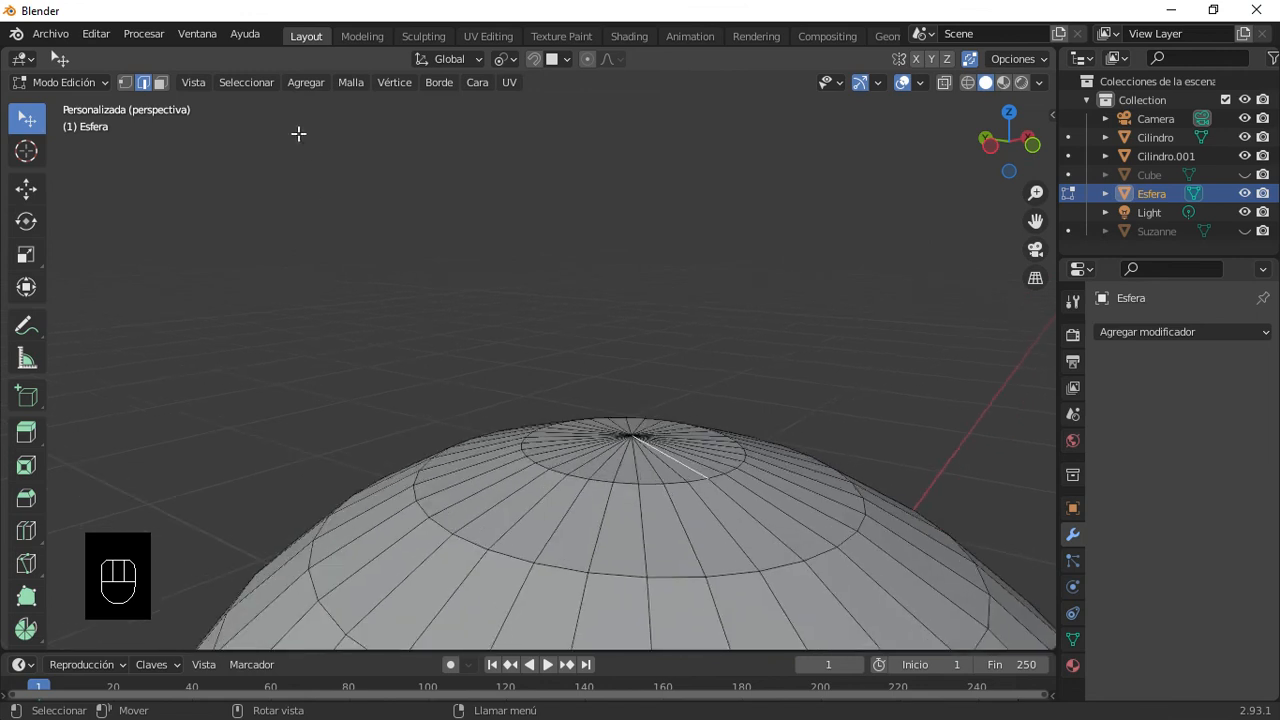
pyautogui.click(587, 436)
pyautogui.press('1')
pyautogui.click(632, 437)
# Step: Snap the 3D cursor to the sphere's selected top vertex with Cursor a seleccionado
pyautogui.scroll(-2, 526, 353)
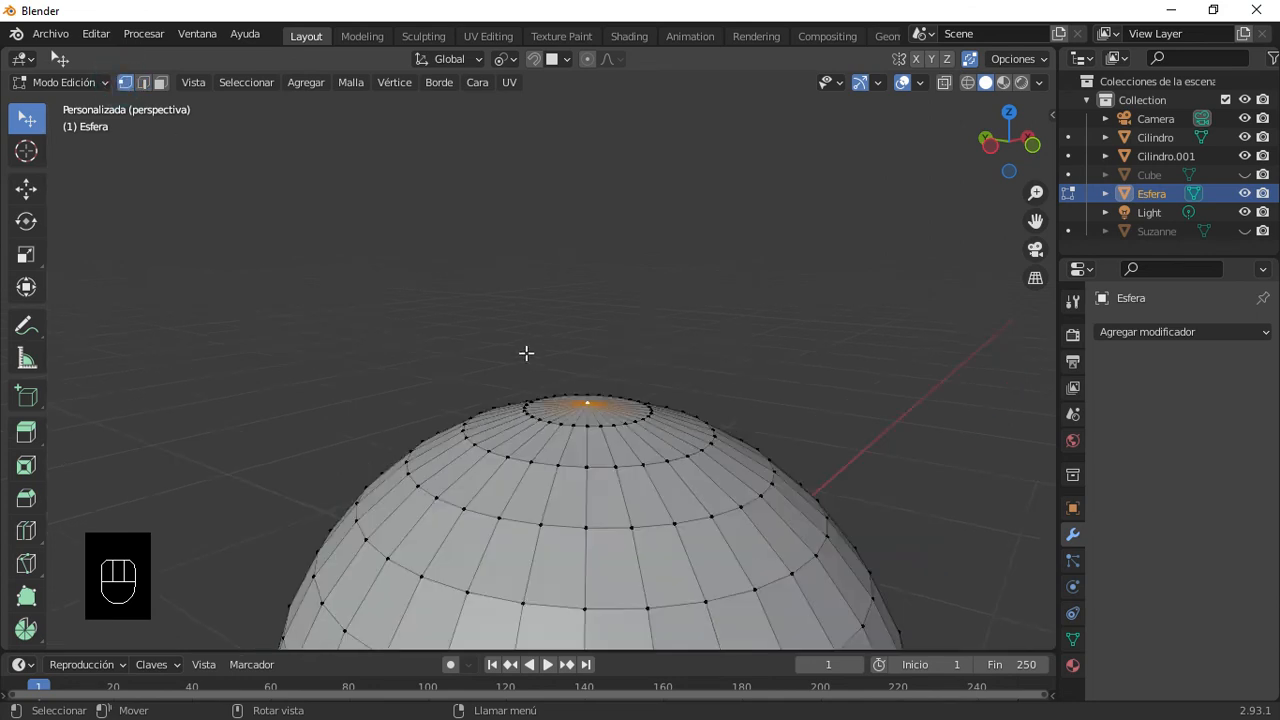
pyautogui.scroll(-5, 526, 353)
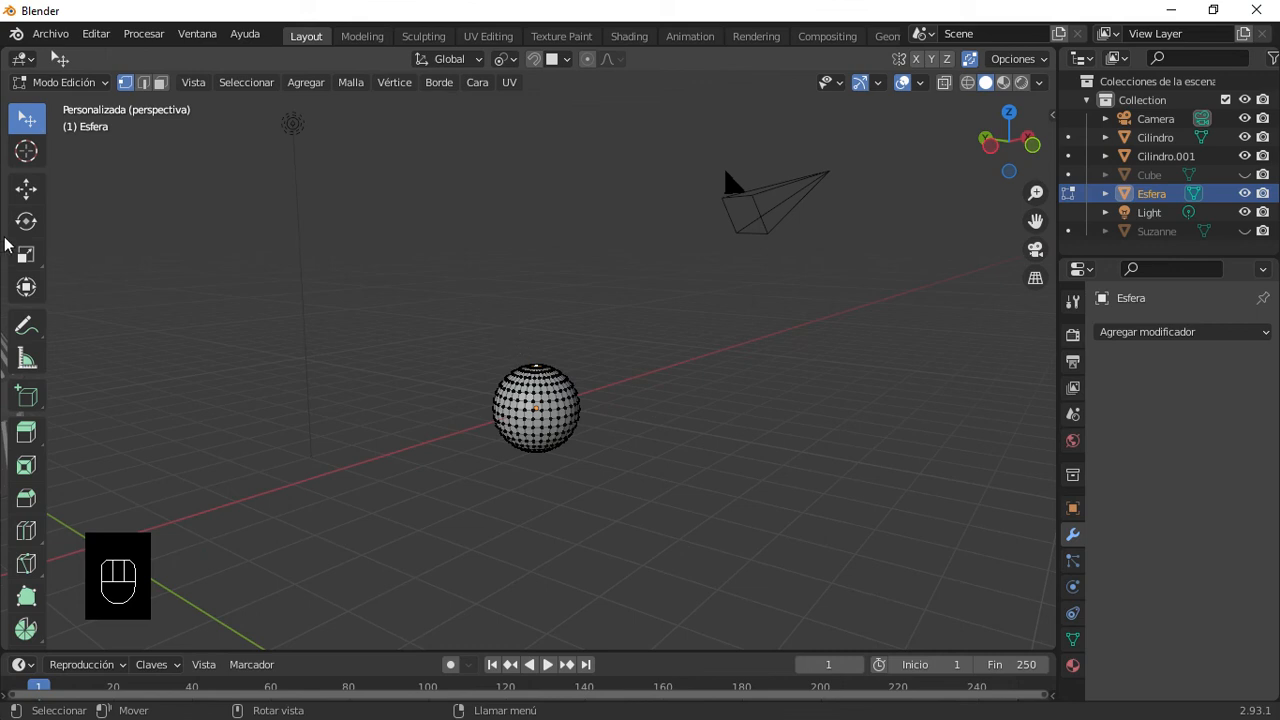
pyautogui.click(26, 155)
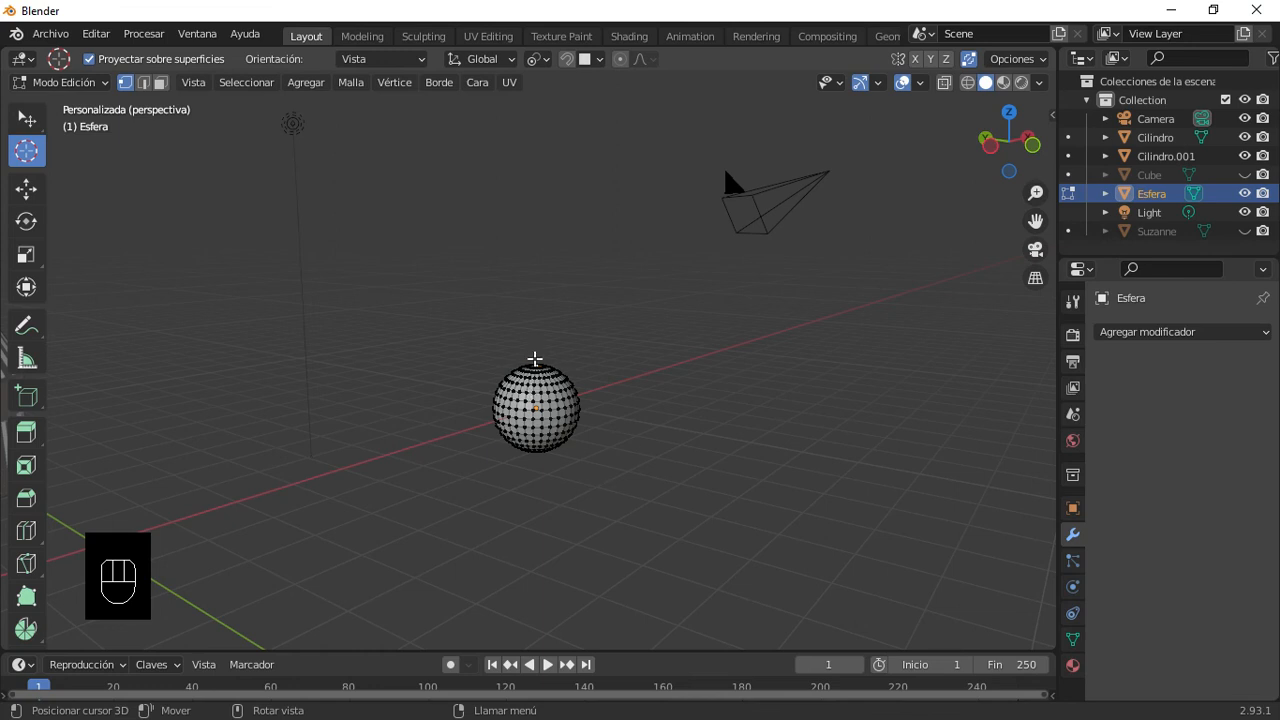
pyautogui.hotkey('shift', 's')
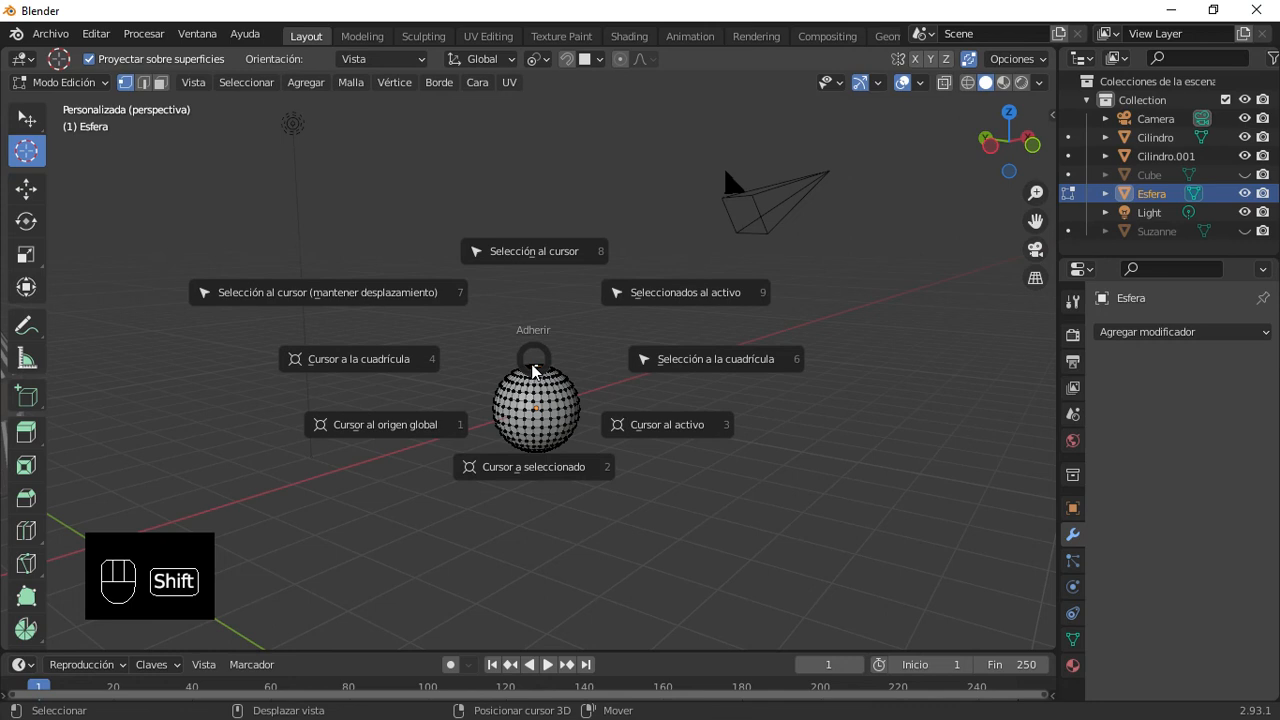
pyautogui.click(506, 468)
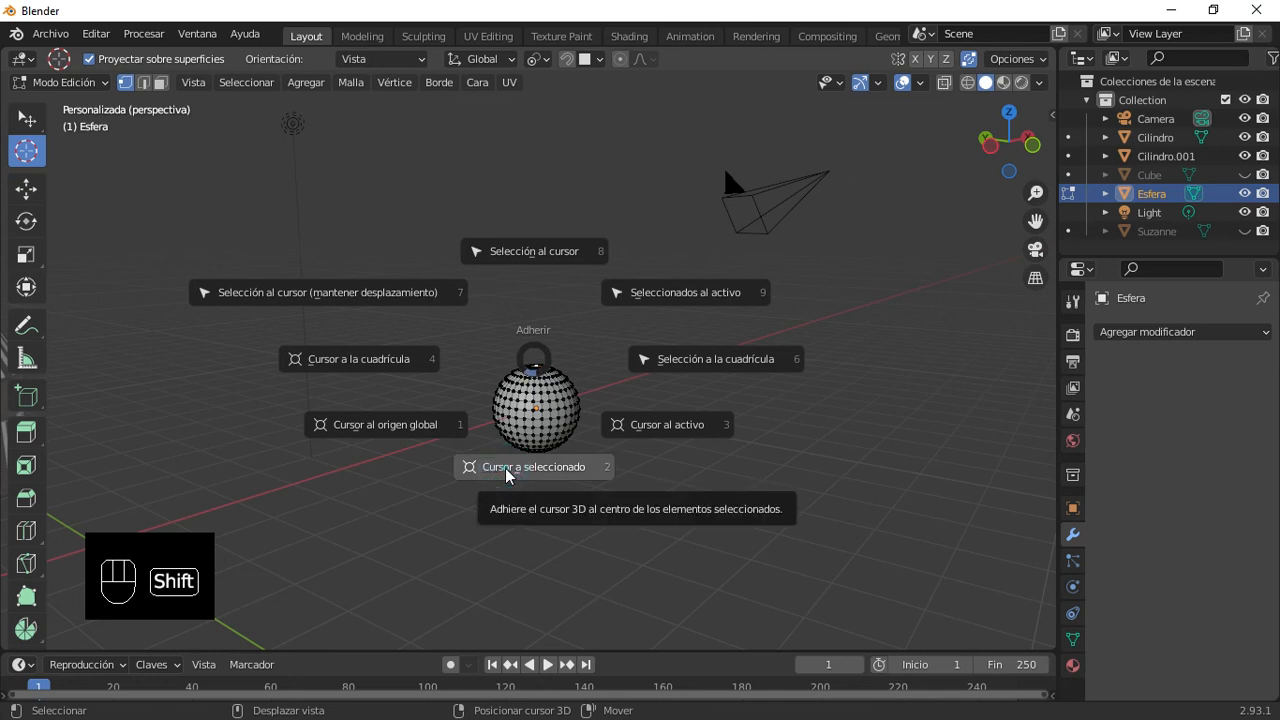
pyautogui.scroll(3, 541, 364)
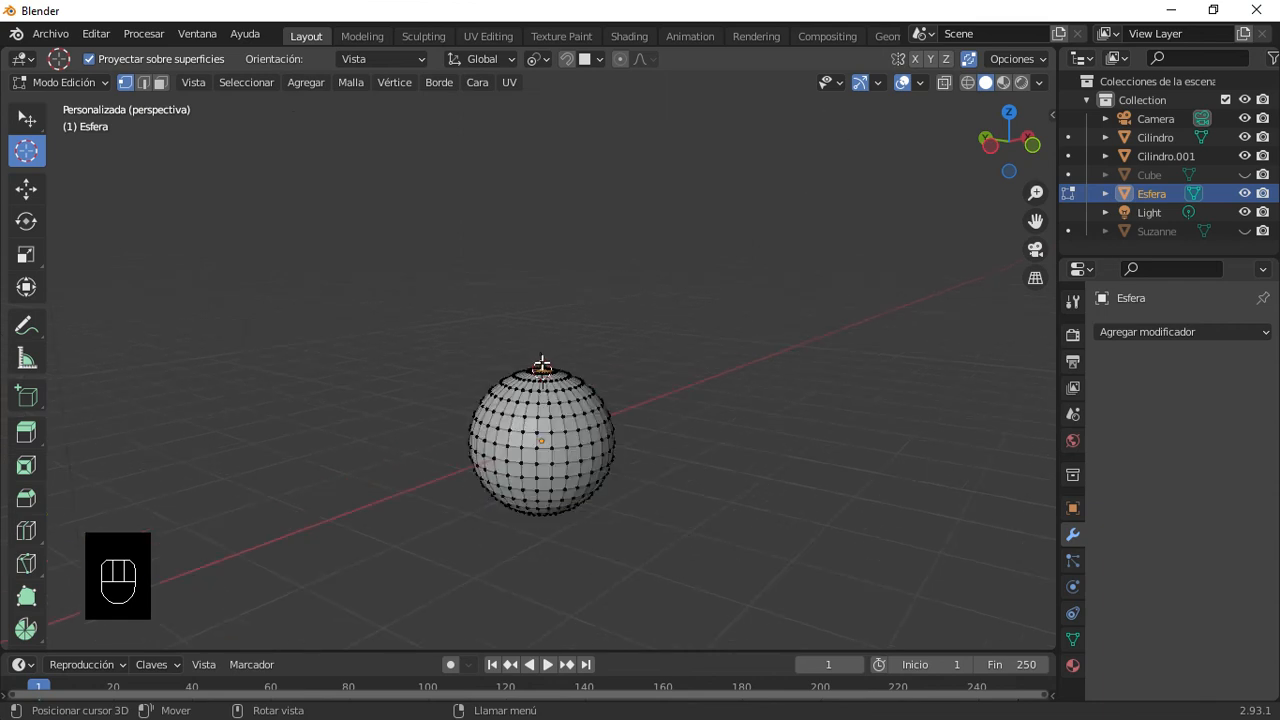
pyautogui.scroll(-5, 541, 364)
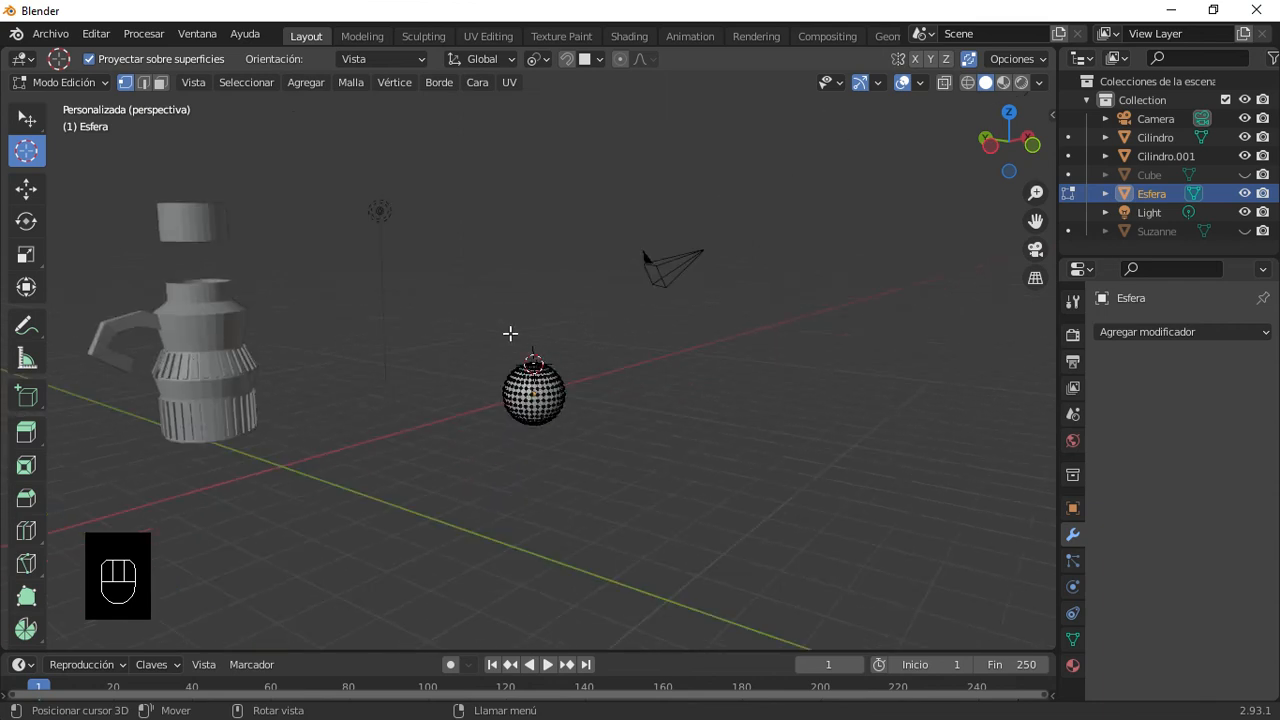
# Step: Return to Object Mode and select the pot's lid
pyautogui.press('Tab')
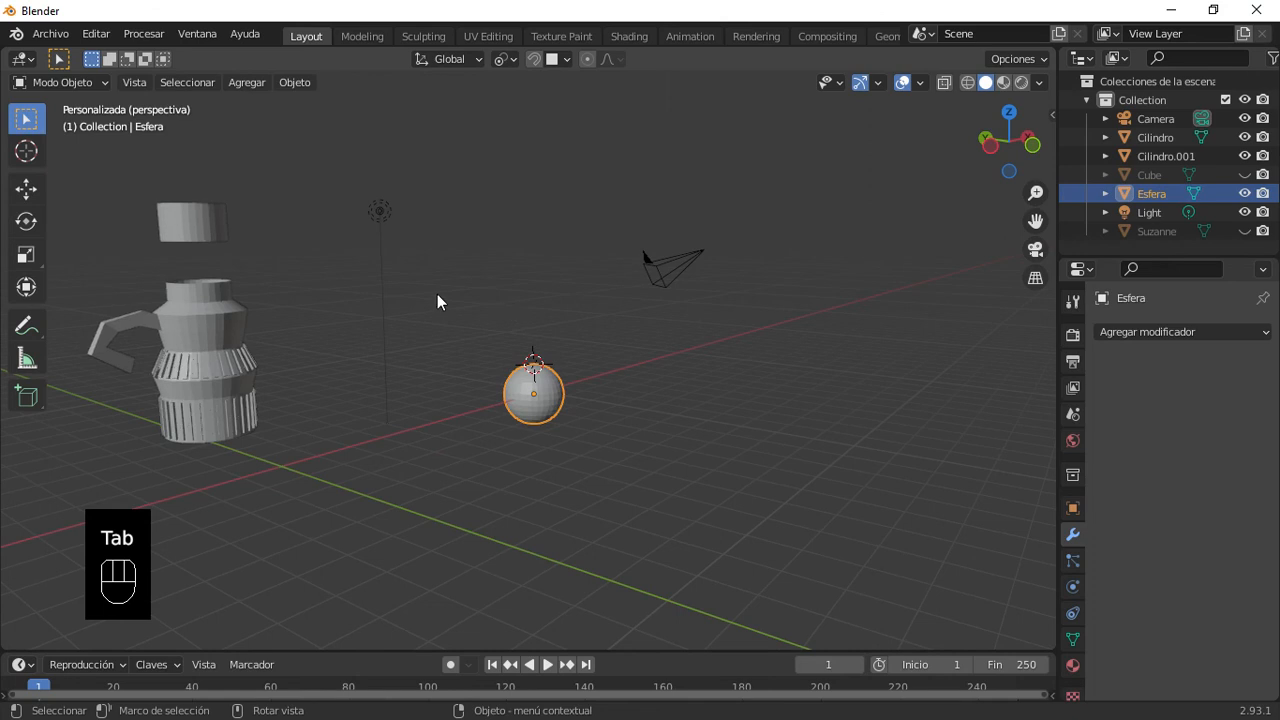
pyautogui.click(215, 223)
pyautogui.click(215, 222)
pyautogui.scroll(2, 282, 248)
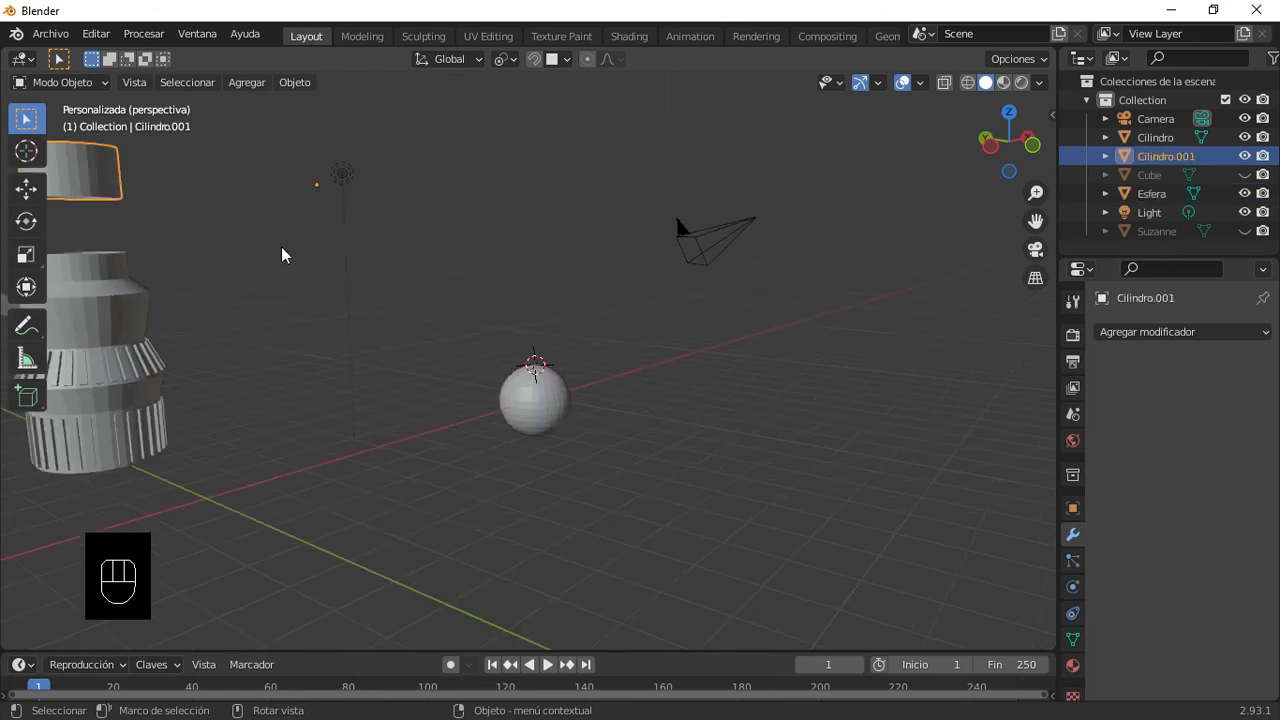
# Step: Try to set the lid's displaced origin with Origen a la geometría, and undo that origin change
pyautogui.keyDown('shift'); pyautogui.moveTo(325, 266); pyautogui.dragTo(437, 341, button='middle'); pyautogui.keyUp('shift')
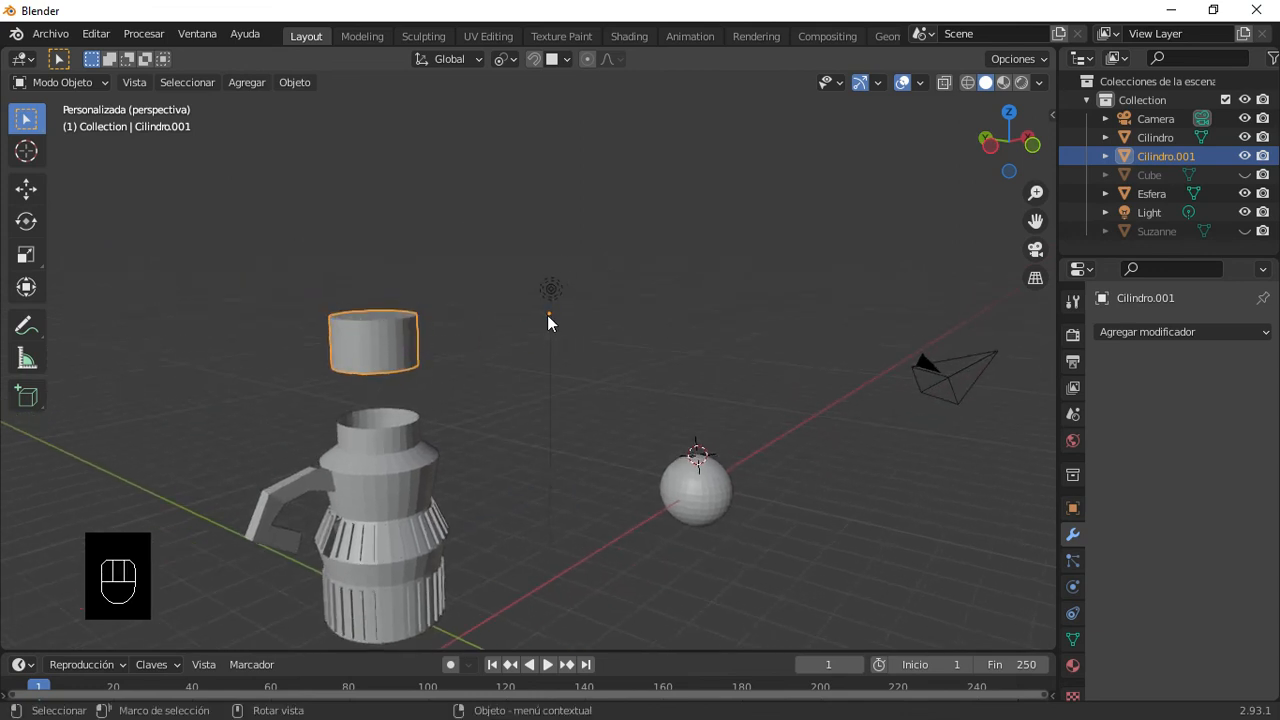
pyautogui.click(291, 84)
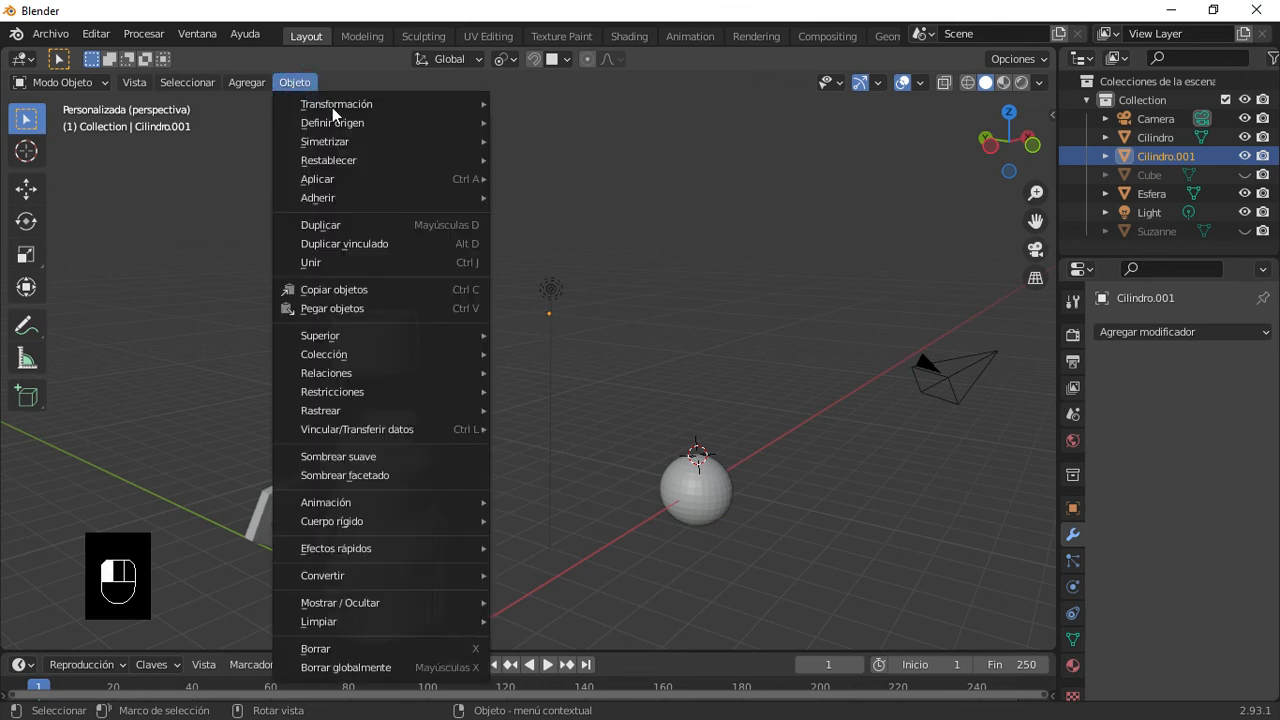
pyautogui.moveTo(334, 107)
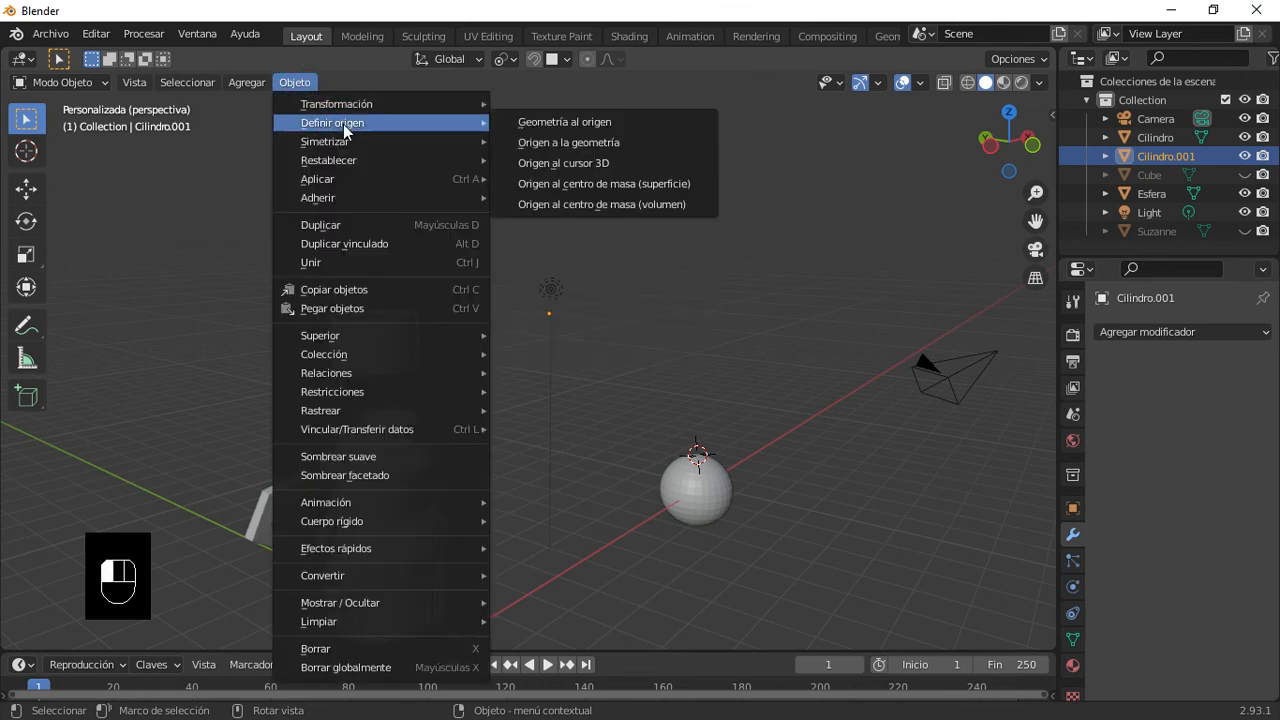
pyautogui.click(538, 143)
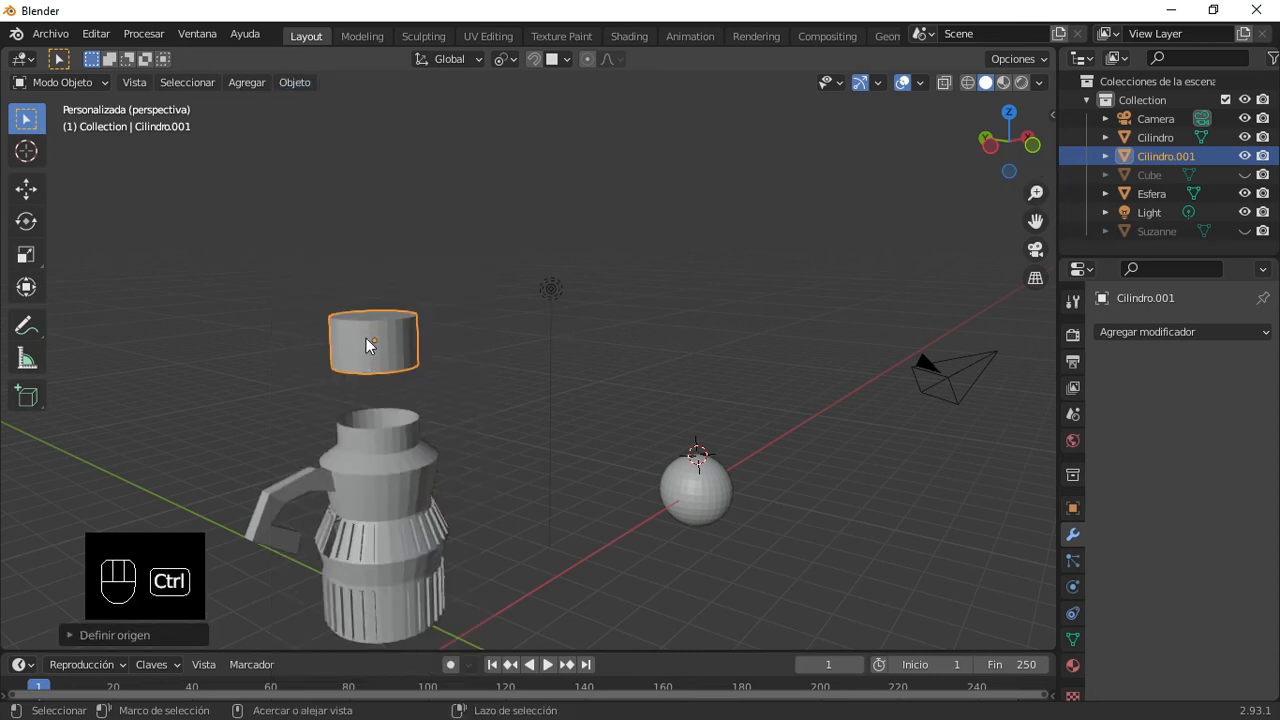
pyautogui.hotkey('ctrl', 'z')
# Step: Move the lid's mesh onto its displaced origin with Geometría al origen
pyautogui.click(294, 83)
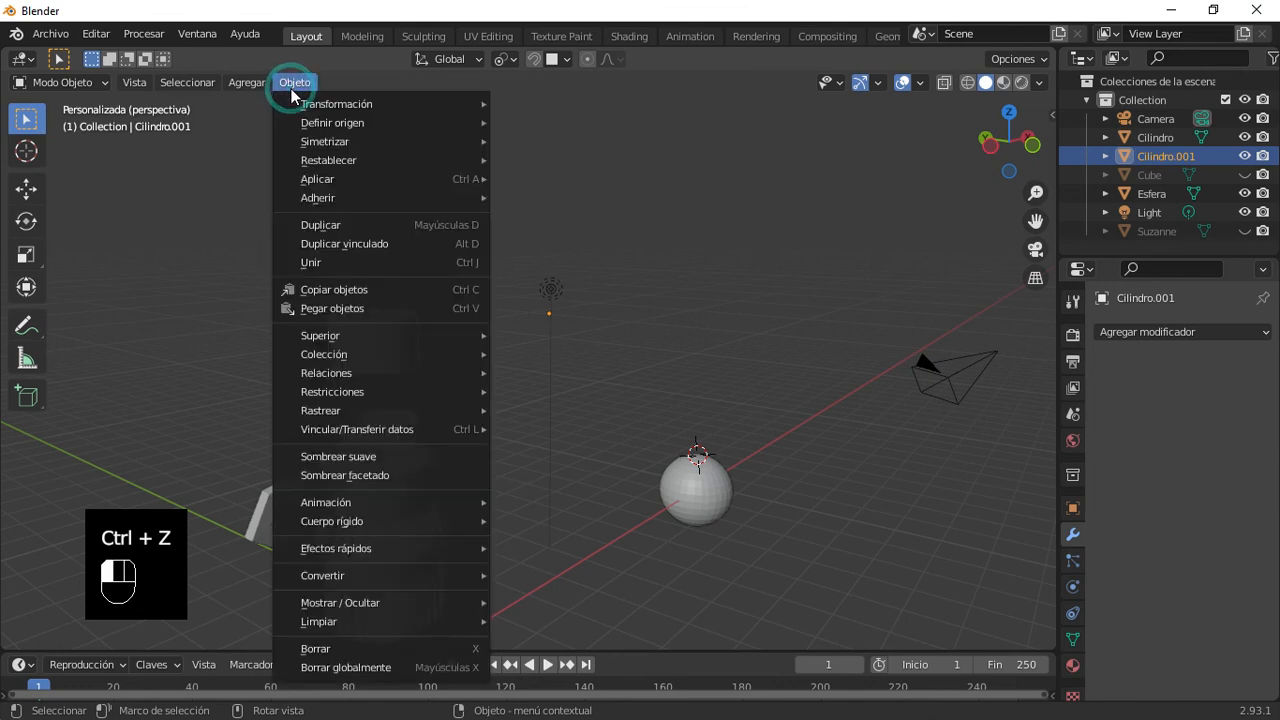
pyautogui.moveTo(383, 135)
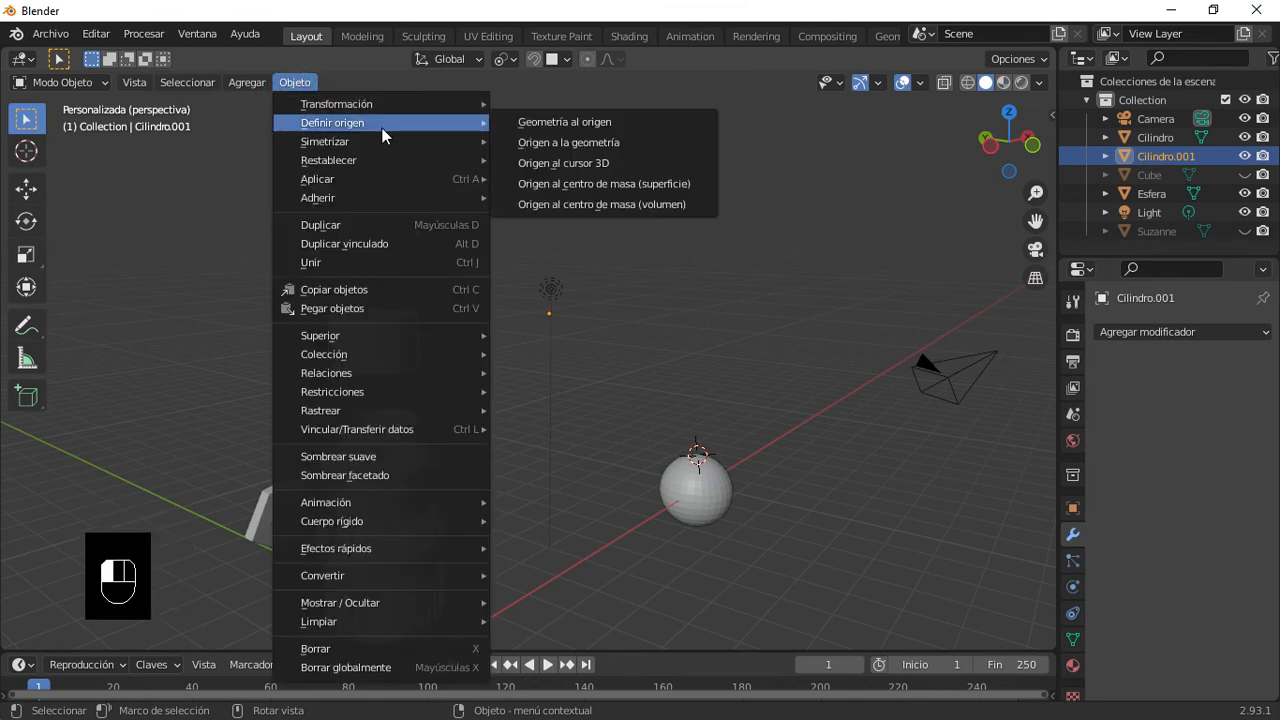
pyautogui.click(553, 124)
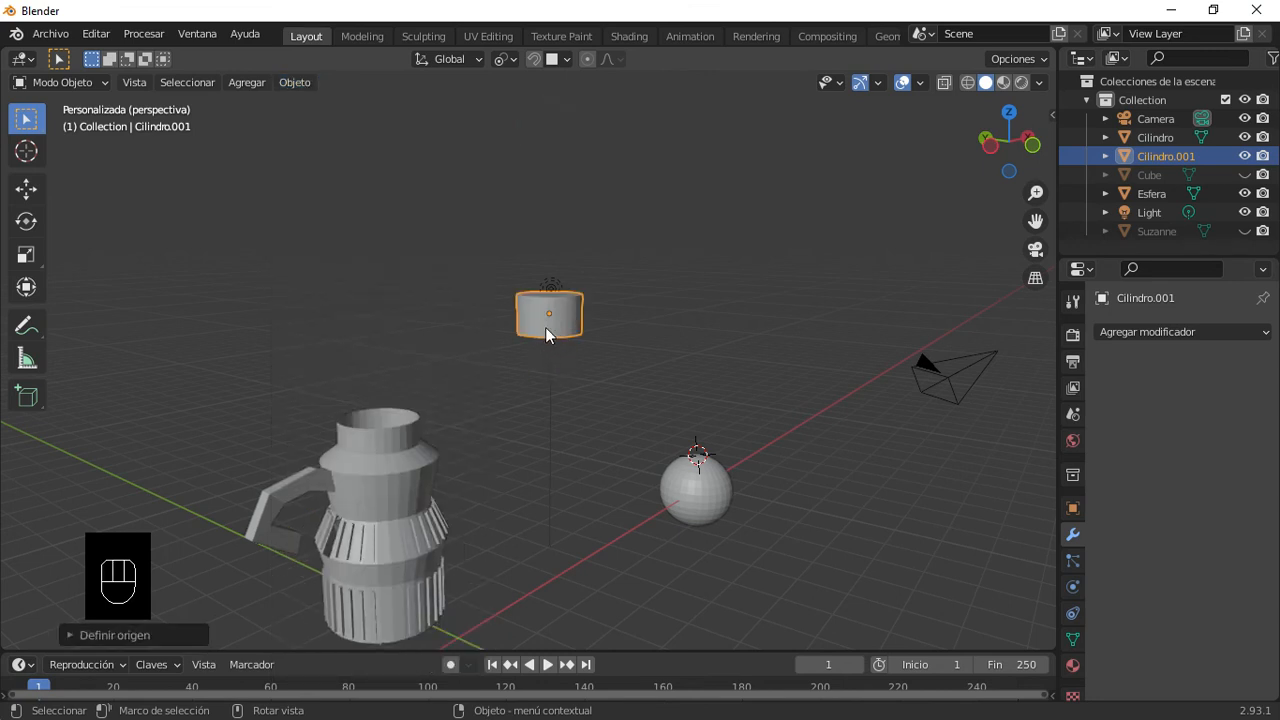
pyautogui.hotkey('shift', 'a')
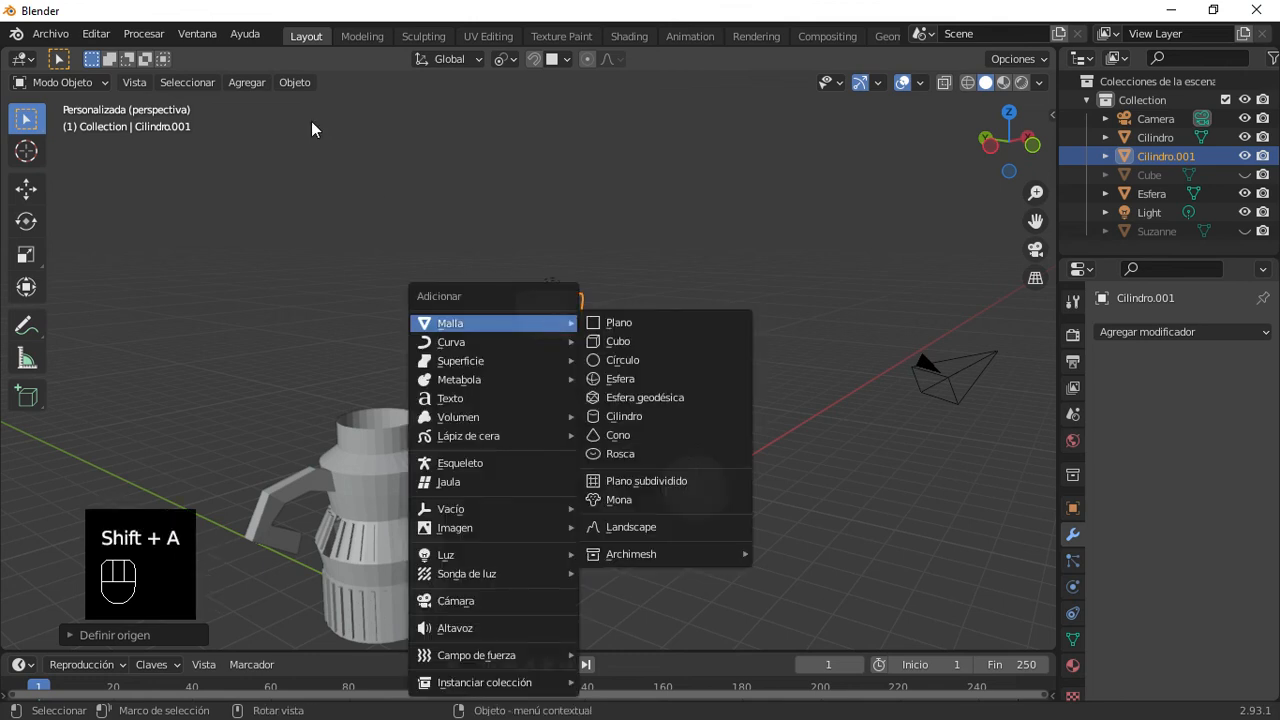
pyautogui.click(294, 82)
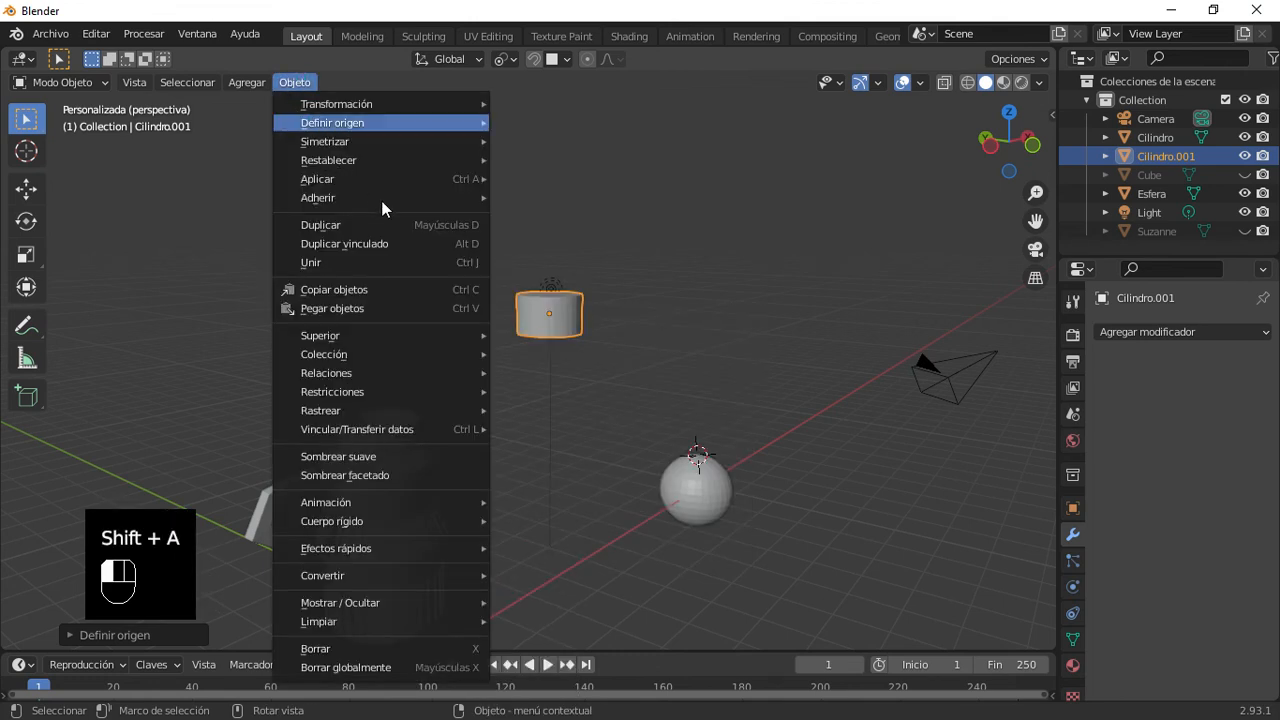
pyautogui.moveTo(386, 126)
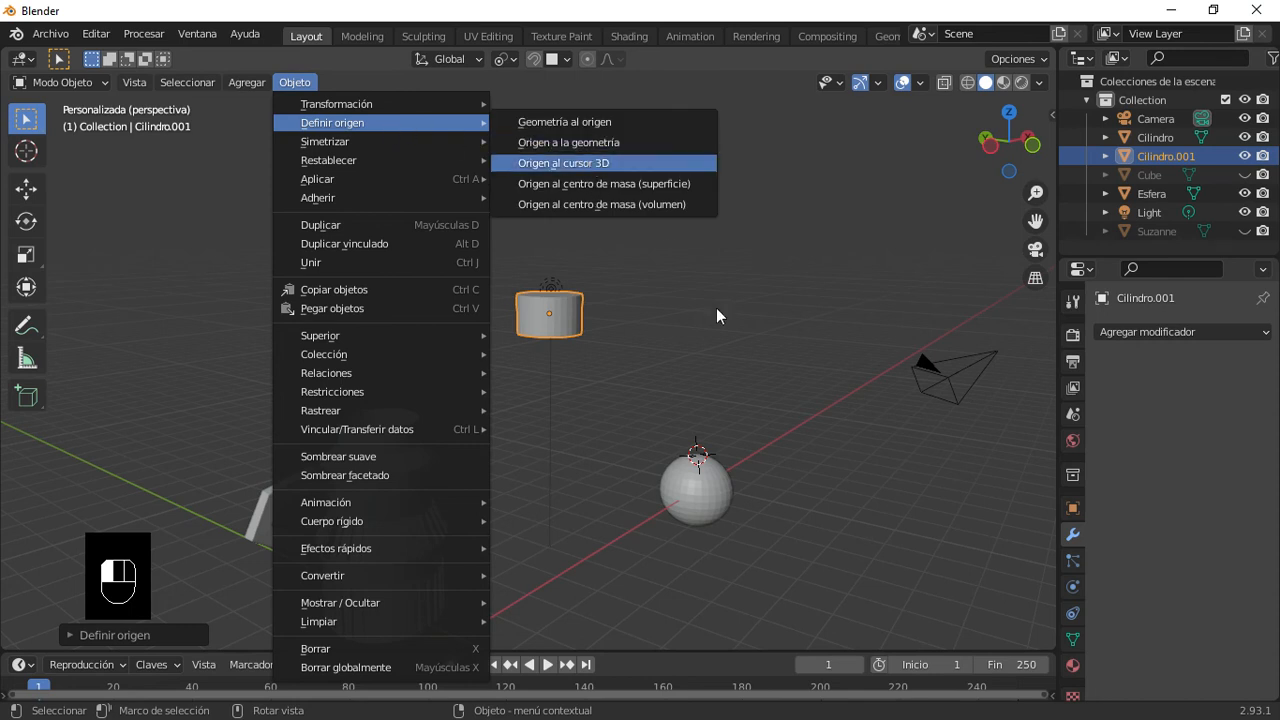
pyautogui.click(743, 384)
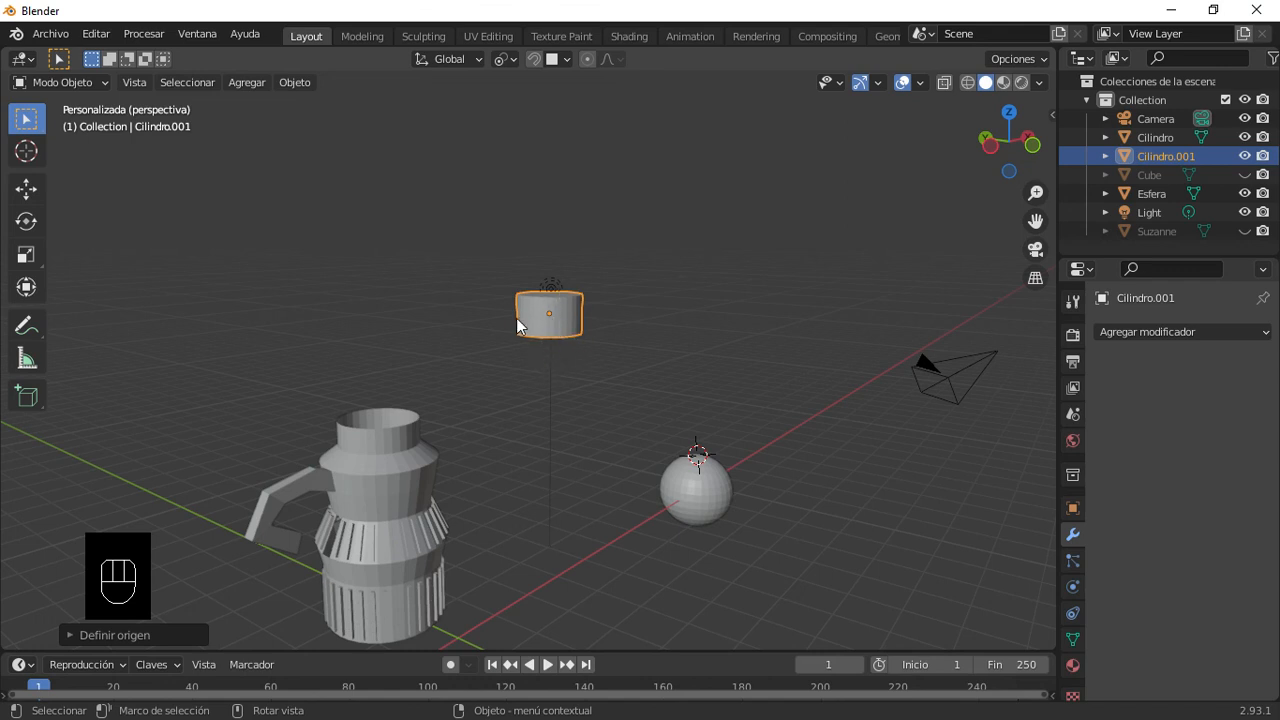
# Step: Snap the lid to the 3D cursor at the sphere's top with Selección al cursor
pyautogui.hotkey('shift', 's')
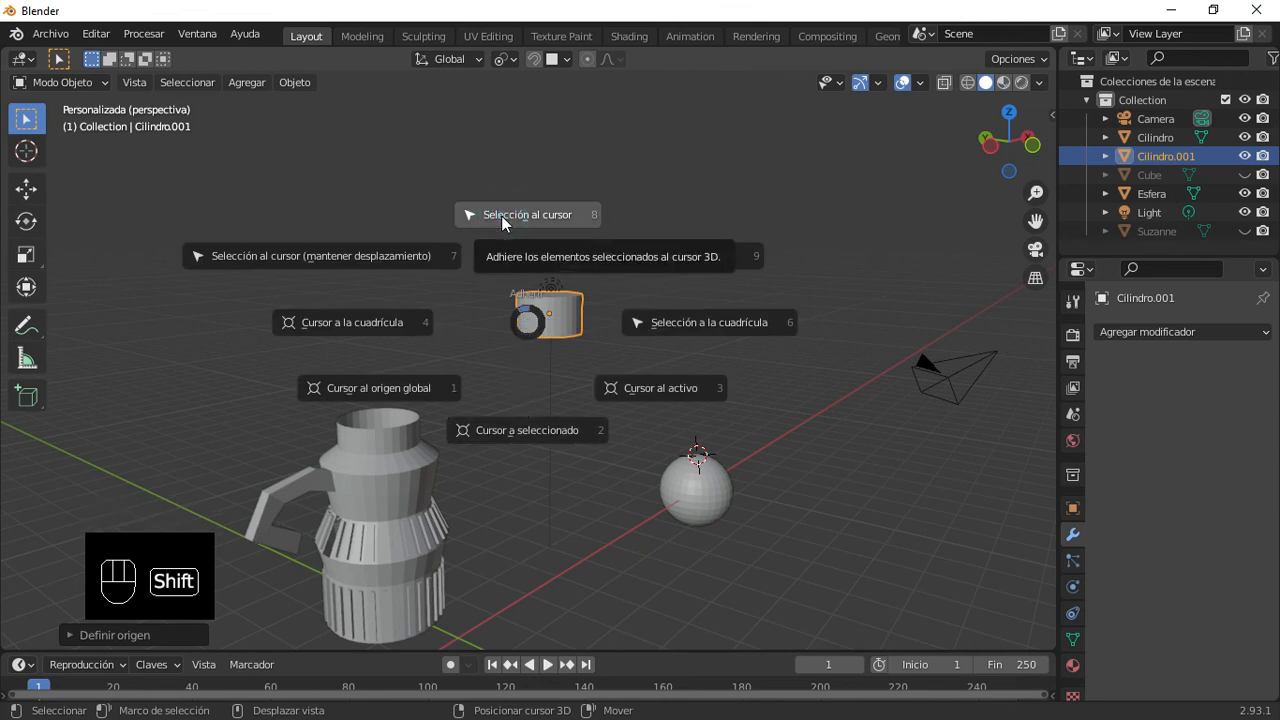
pyautogui.click(501, 215)
pyautogui.scroll(4, 765, 524)
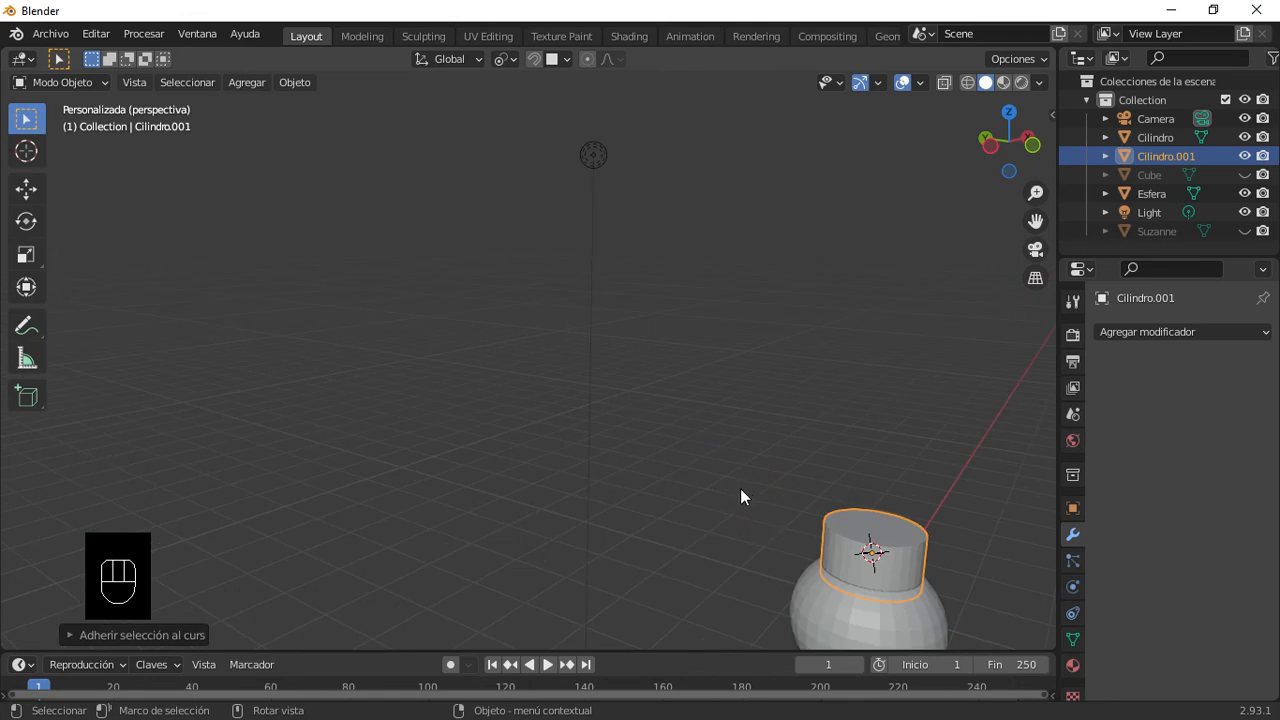
pyautogui.keyDown('shift'); pyautogui.scroll(-5, 714, 374); pyautogui.keyUp('shift')
pyautogui.scroll(-4, 723, 380)
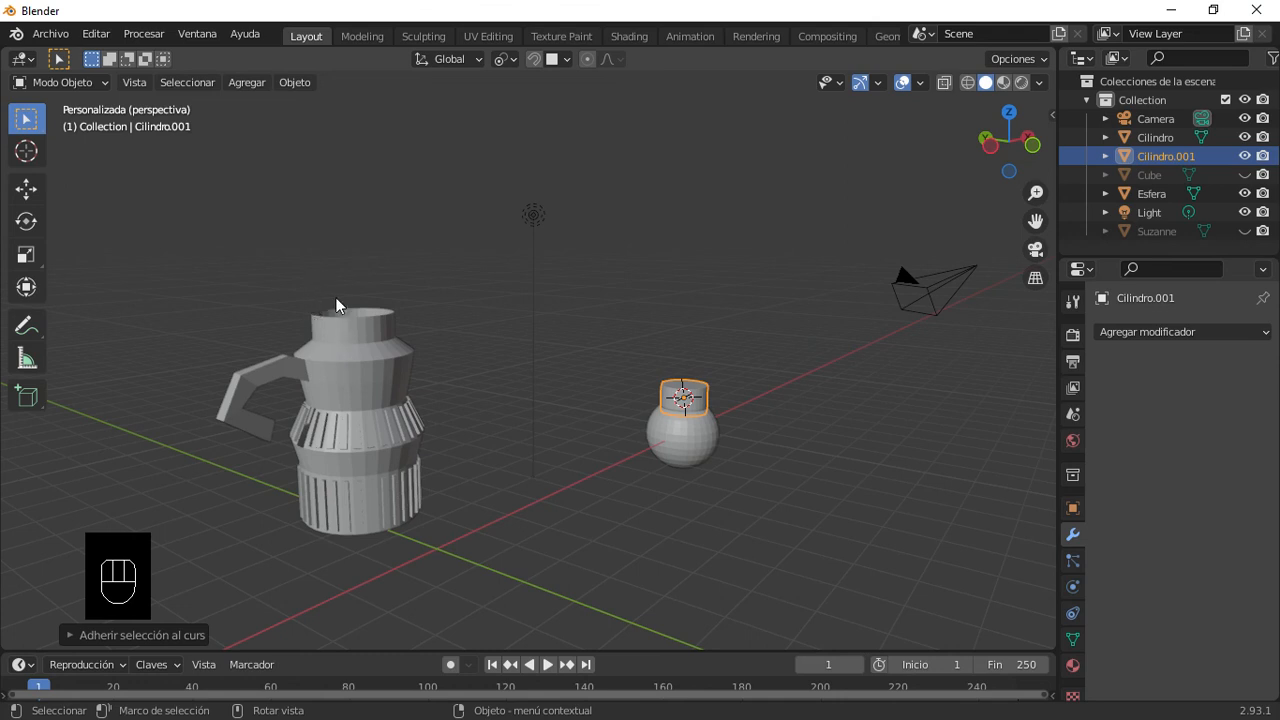
# Step: Raise the lid along the global Z axis so it floats clear above the sphere
pyautogui.scroll(3, 676, 421)
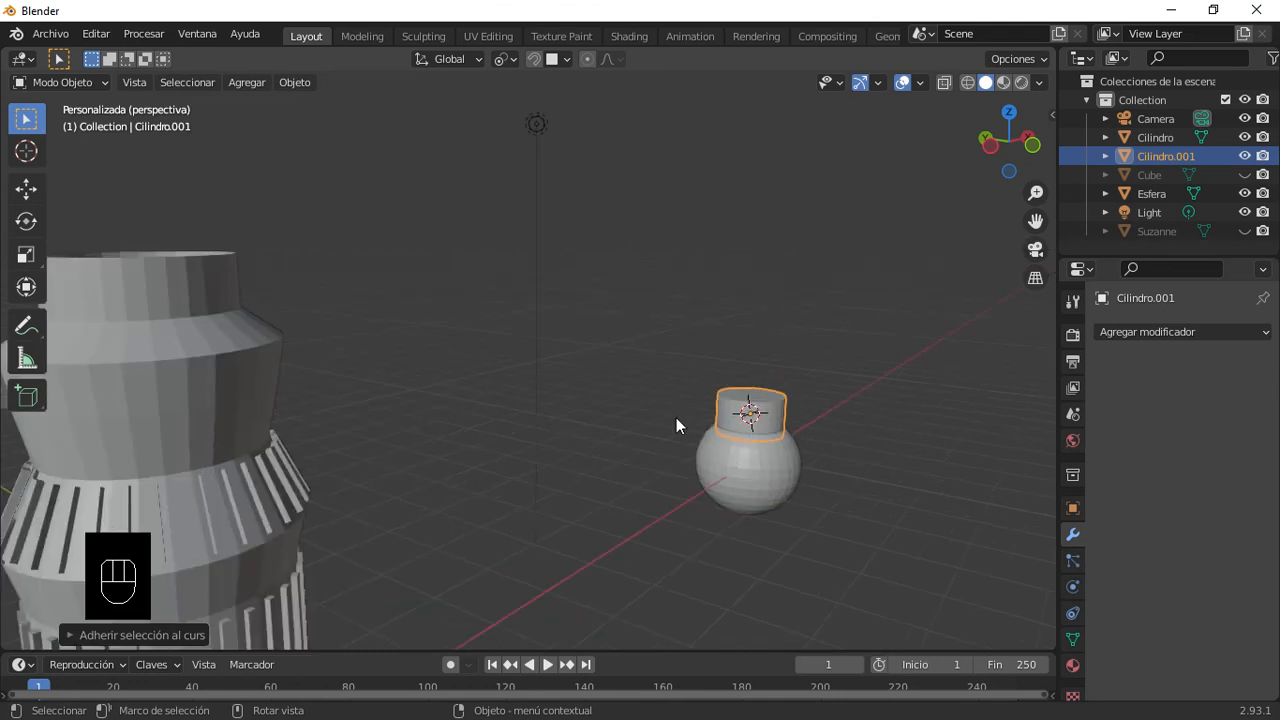
pyautogui.press('g')
pyautogui.press('z')
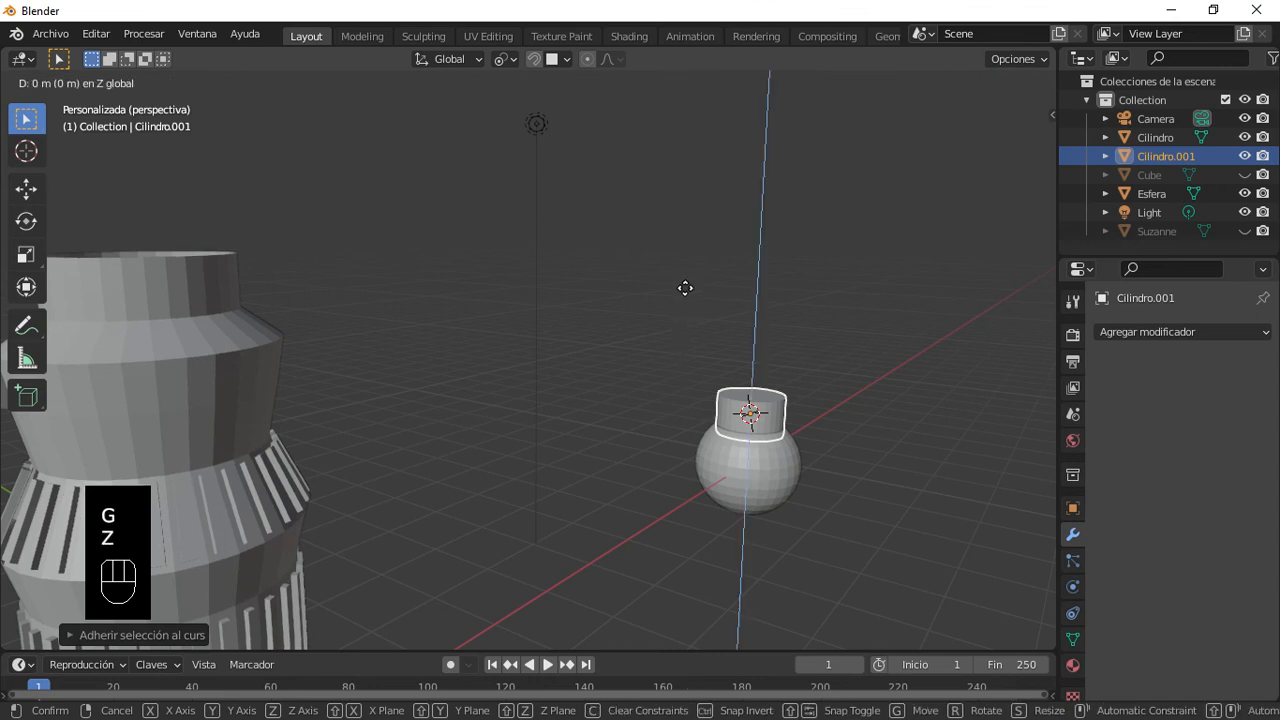
pyautogui.click(720, 369)
pyautogui.moveTo(686, 329); pyautogui.dragTo(640, 325, button='middle')
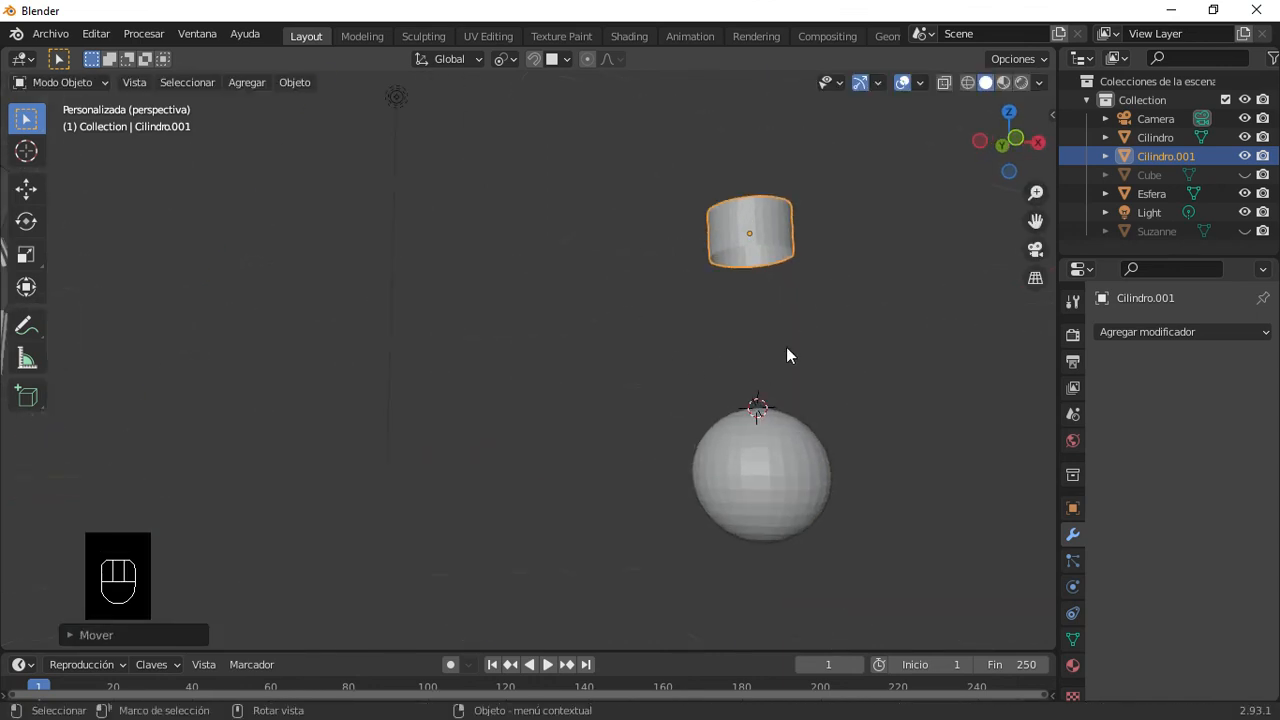
# Step: Enter the lid's Edit Mode and select its bottom edge loop in edge selection mode with the selection tool
pyautogui.press('Tab')
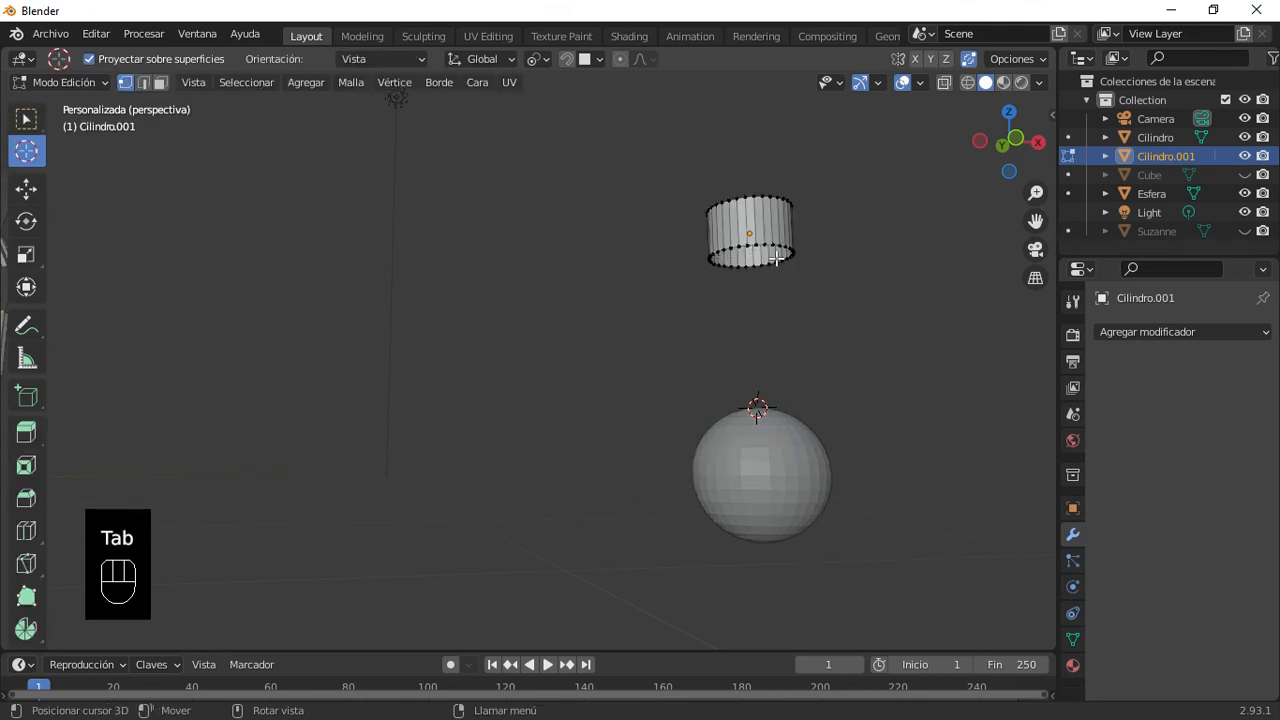
pyautogui.click(143, 82)
pyautogui.click(731, 245)
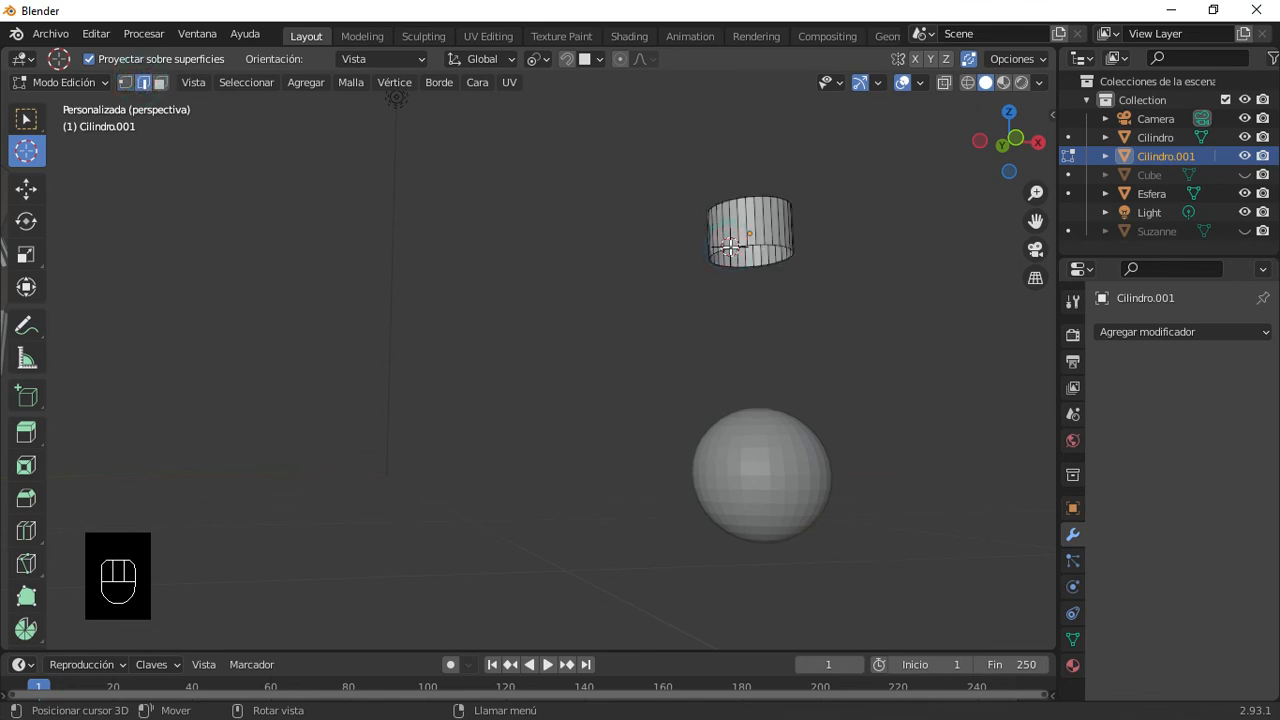
pyautogui.click(31, 124)
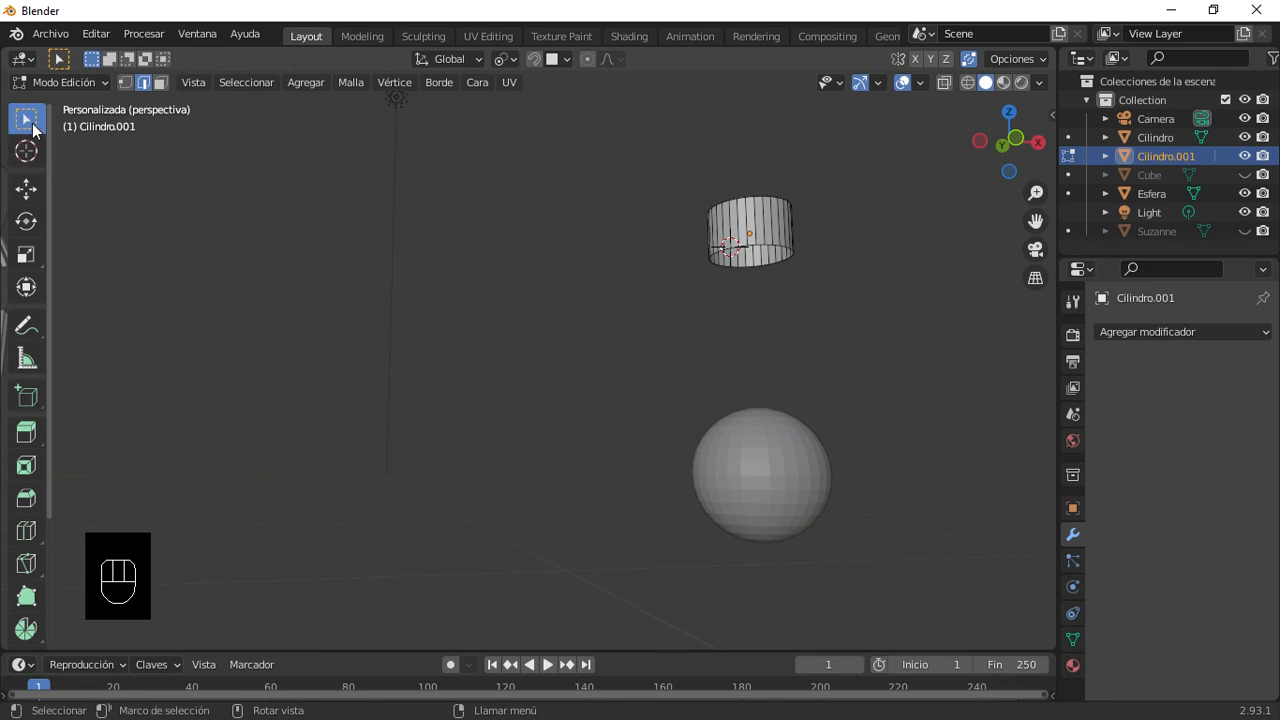
pyautogui.keyDown('alt'); pyautogui.keyDown('shift'); pyautogui.click(766, 270); pyautogui.keyUp('shift'); pyautogui.keyUp('alt')
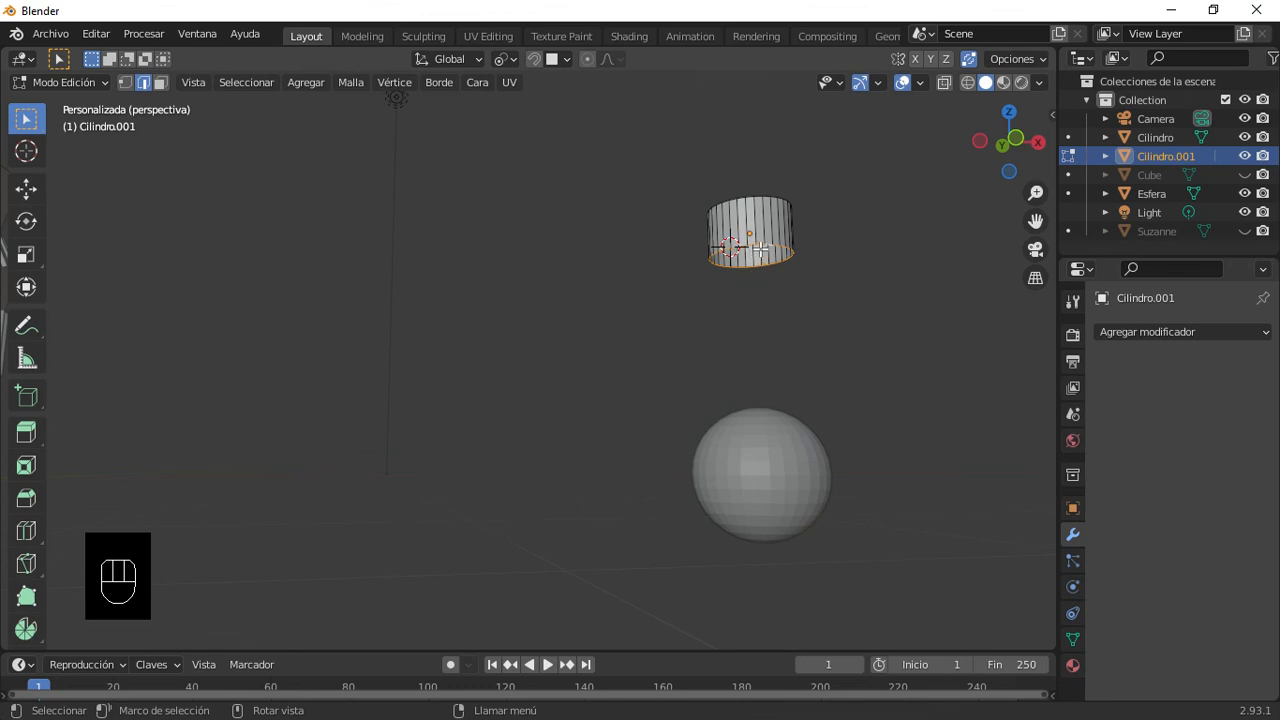
# Step: Snap the 3D cursor to the centre of the lid's selected bottom edge loop with Cursor a seleccionado
pyautogui.scroll(4, 757, 247)
pyautogui.keyDown('shift'); pyautogui.moveTo(646, 306); pyautogui.dragTo(548, 352, button='middle'); pyautogui.keyUp('shift')
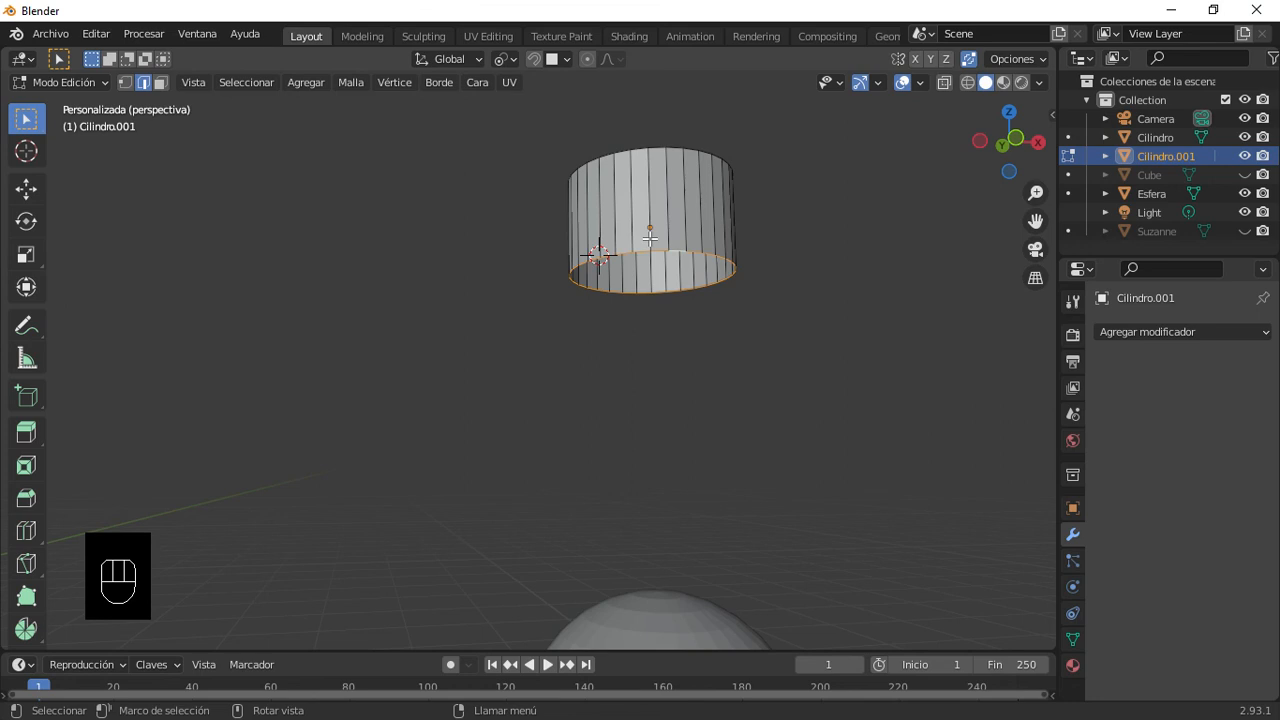
pyautogui.hotkey('shift', 's')
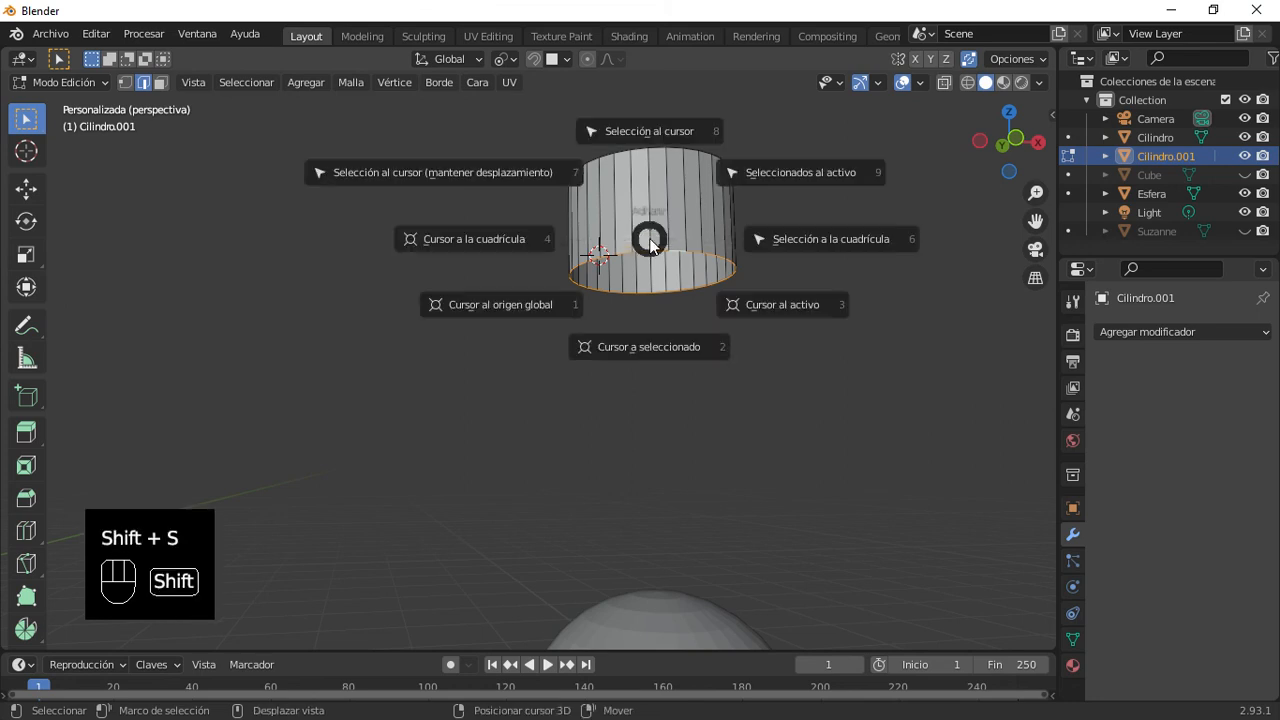
pyautogui.click(611, 352)
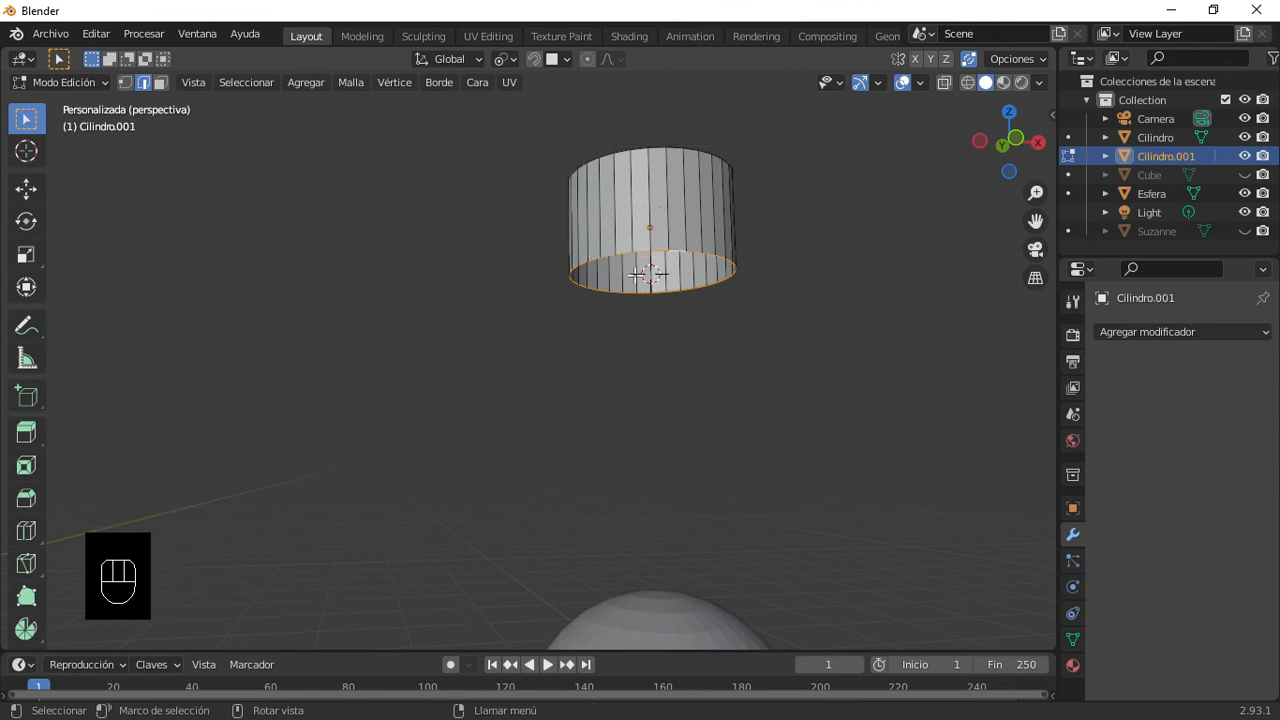
# Step: Return to Object Mode and set the lid's origin at its bottom centre with Origen al cursor 3D
pyautogui.moveTo(620, 221); pyautogui.dragTo(618, 212, button='middle')
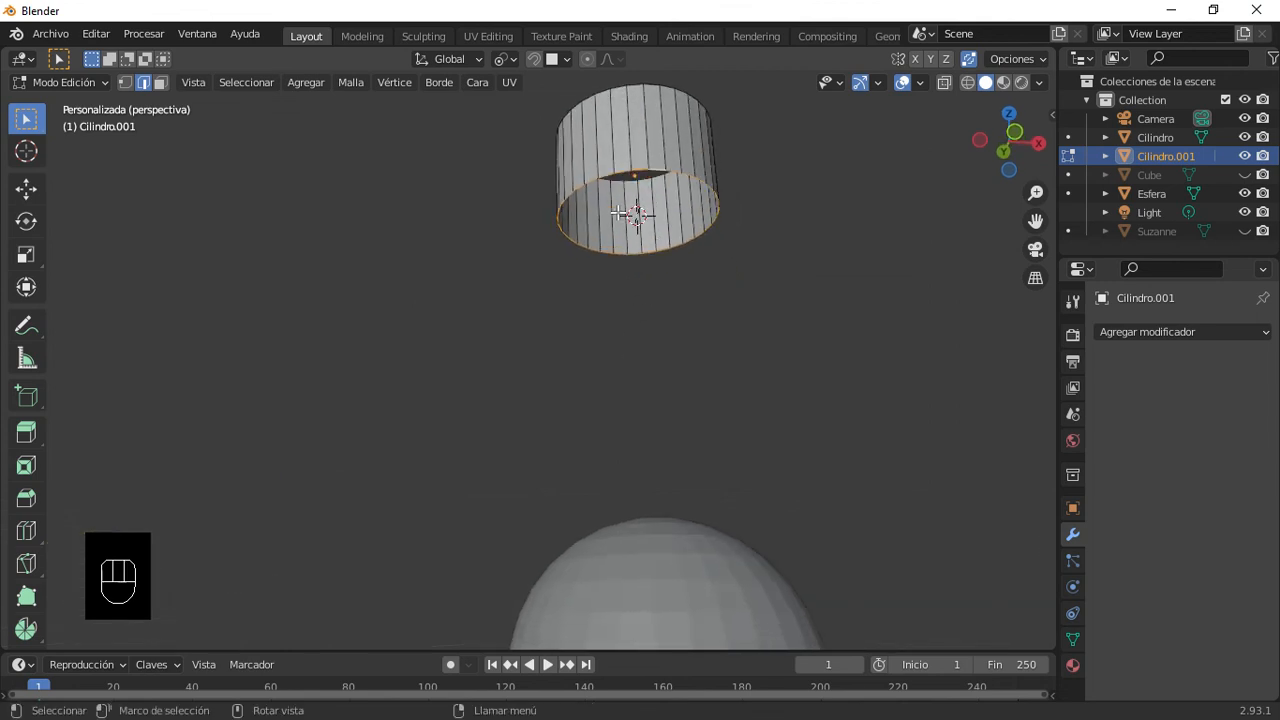
pyautogui.press('Tab')
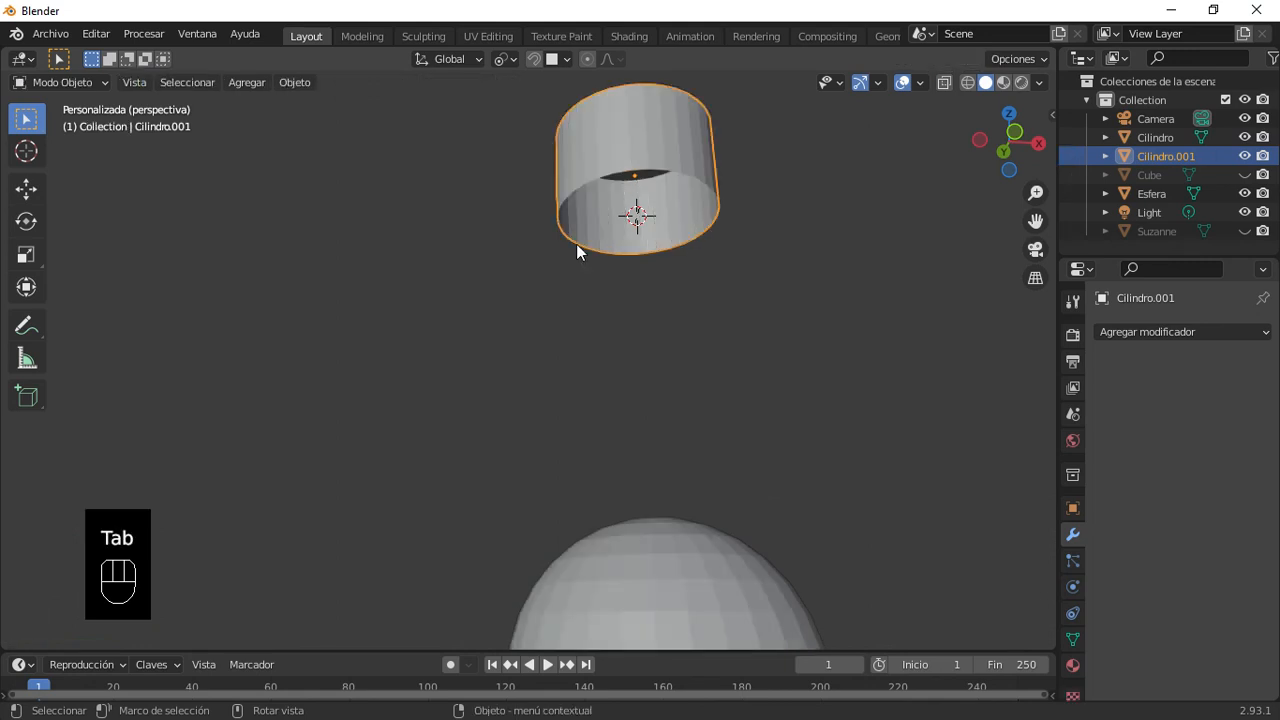
pyautogui.click(297, 83)
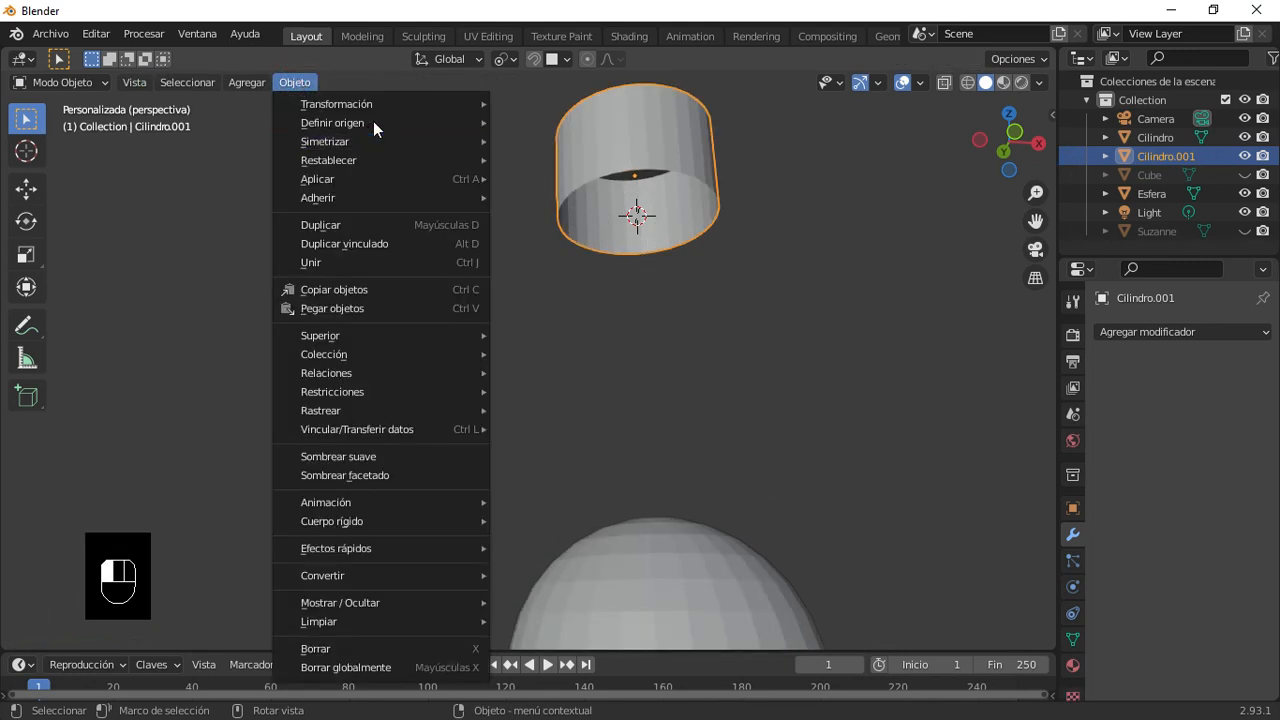
pyautogui.moveTo(374, 121)
pyautogui.click(597, 163)
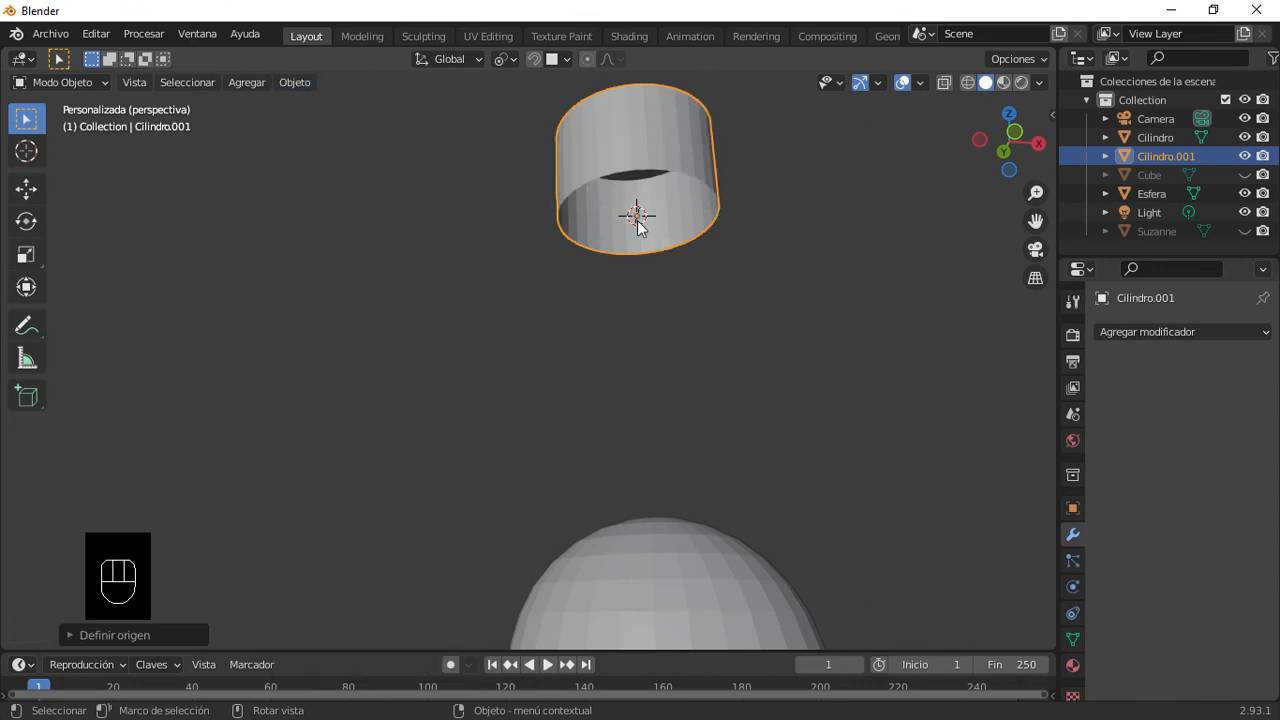
pyautogui.scroll(2, 640, 222)
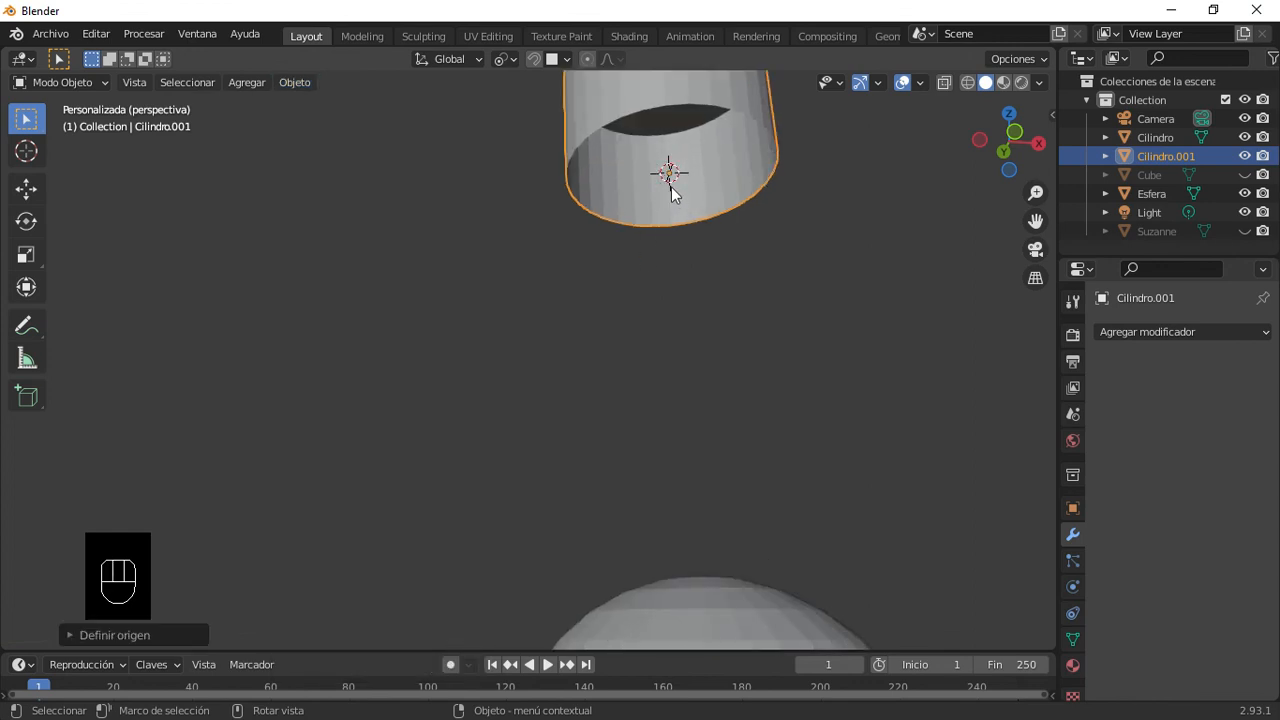
pyautogui.scroll(-4, 656, 157)
pyautogui.click(551, 276)
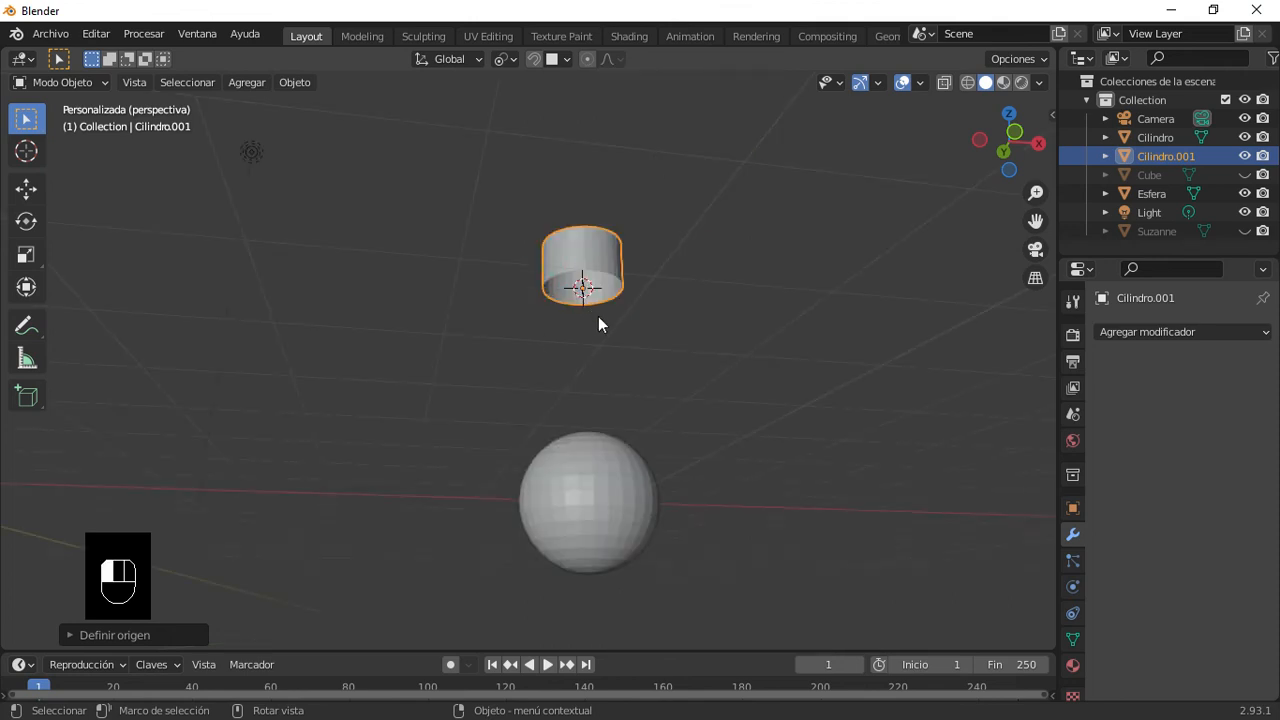
pyautogui.scroll(-5, 540, 330)
pyautogui.moveTo(438, 358); pyautogui.dragTo(472, 401, button='middle')
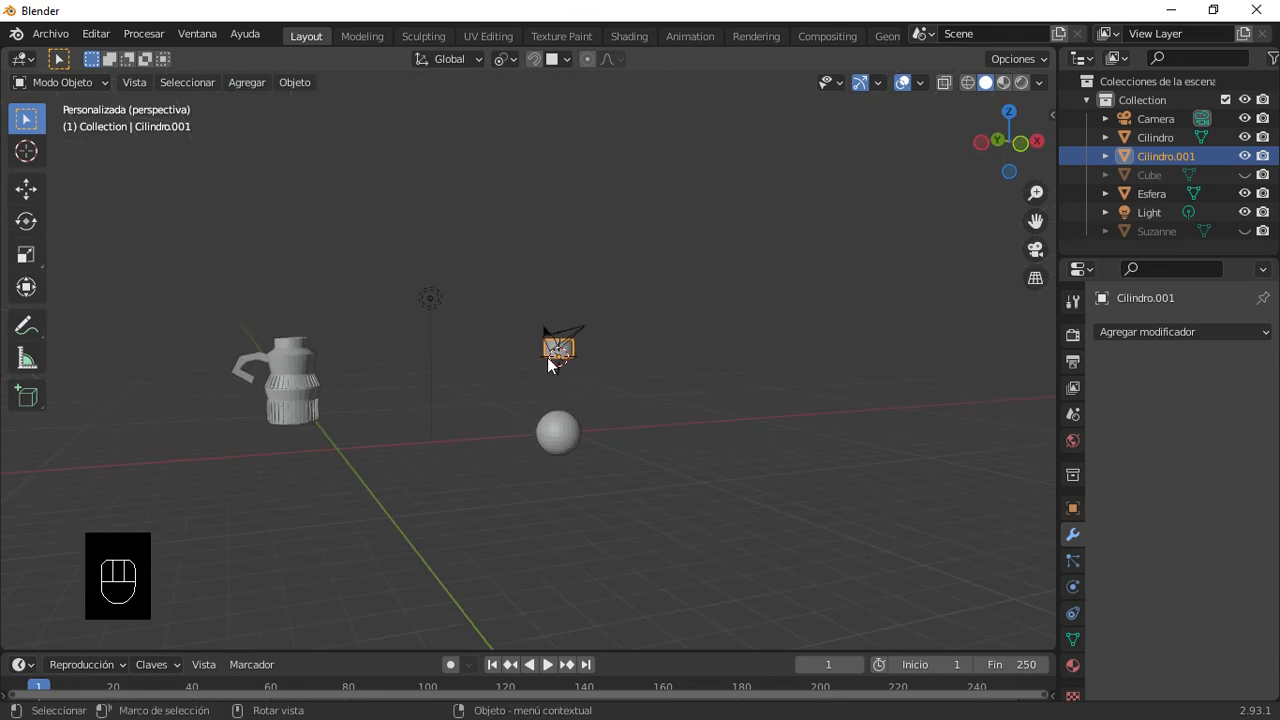
# Step: Place the 3D cursor on the inner wall of the pot's mouth, just below the rim, with the Cursor tool
pyautogui.click(26, 151)
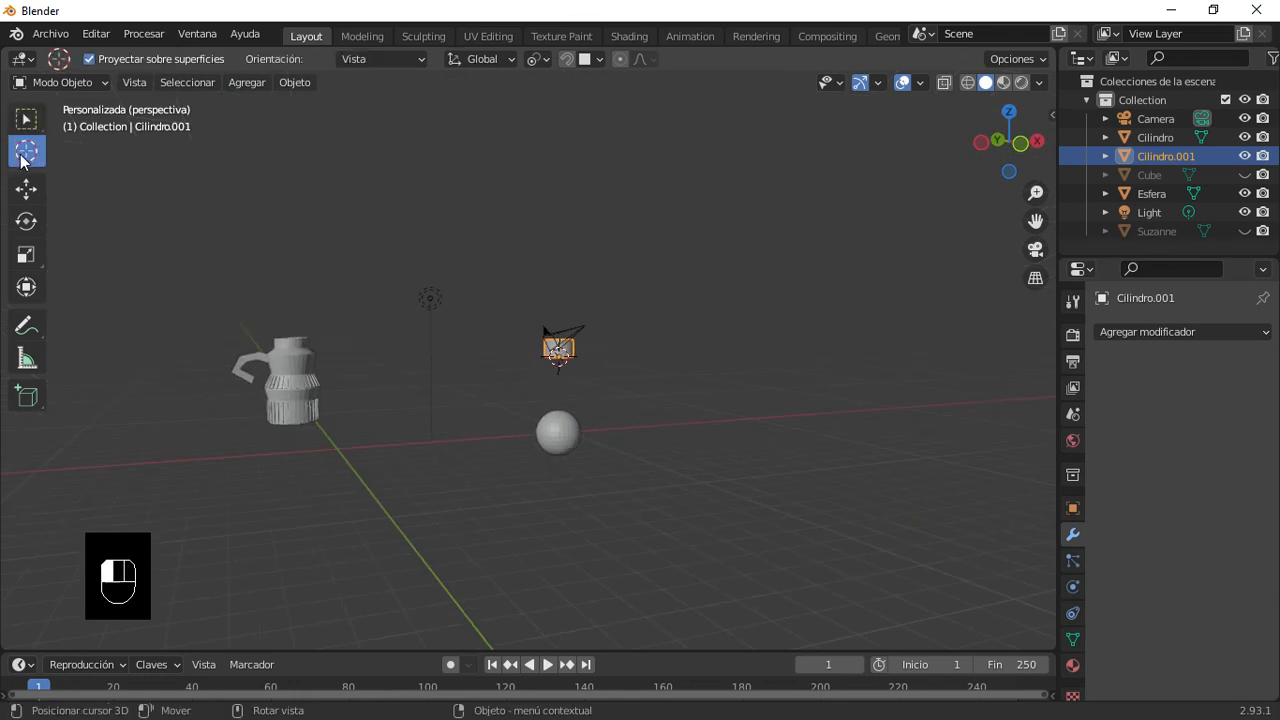
pyautogui.scroll(3, 275, 340)
pyautogui.moveTo(248, 378); pyautogui.dragTo(306, 394, button='middle')
pyautogui.scroll(-4, 280, 434)
pyautogui.scroll(2, 290, 432)
pyautogui.keyDown('shift'); pyautogui.moveTo(390, 444); pyautogui.dragTo(541, 453, button='middle'); pyautogui.keyUp('shift')
pyautogui.scroll(4, 541, 445)
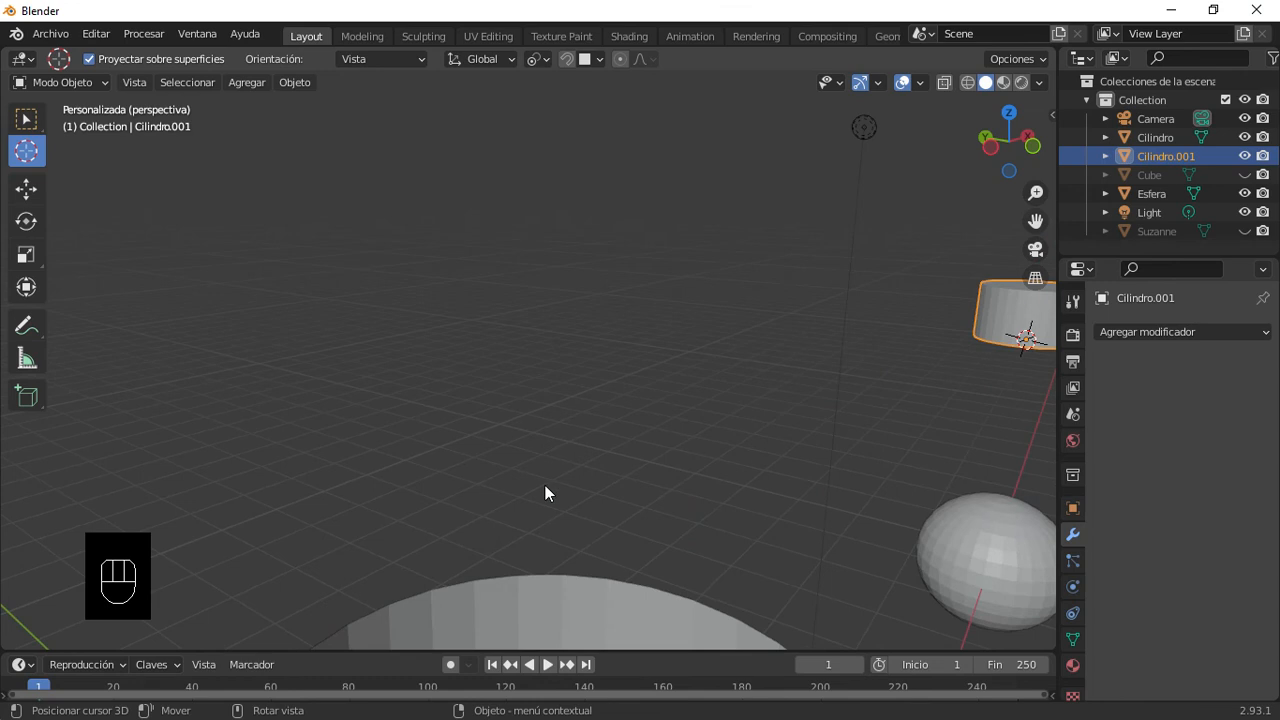
pyautogui.keyDown('shift'); pyautogui.moveTo(550, 508); pyautogui.dragTo(542, 454, button='middle'); pyautogui.keyUp('shift')
pyautogui.press('Tab')
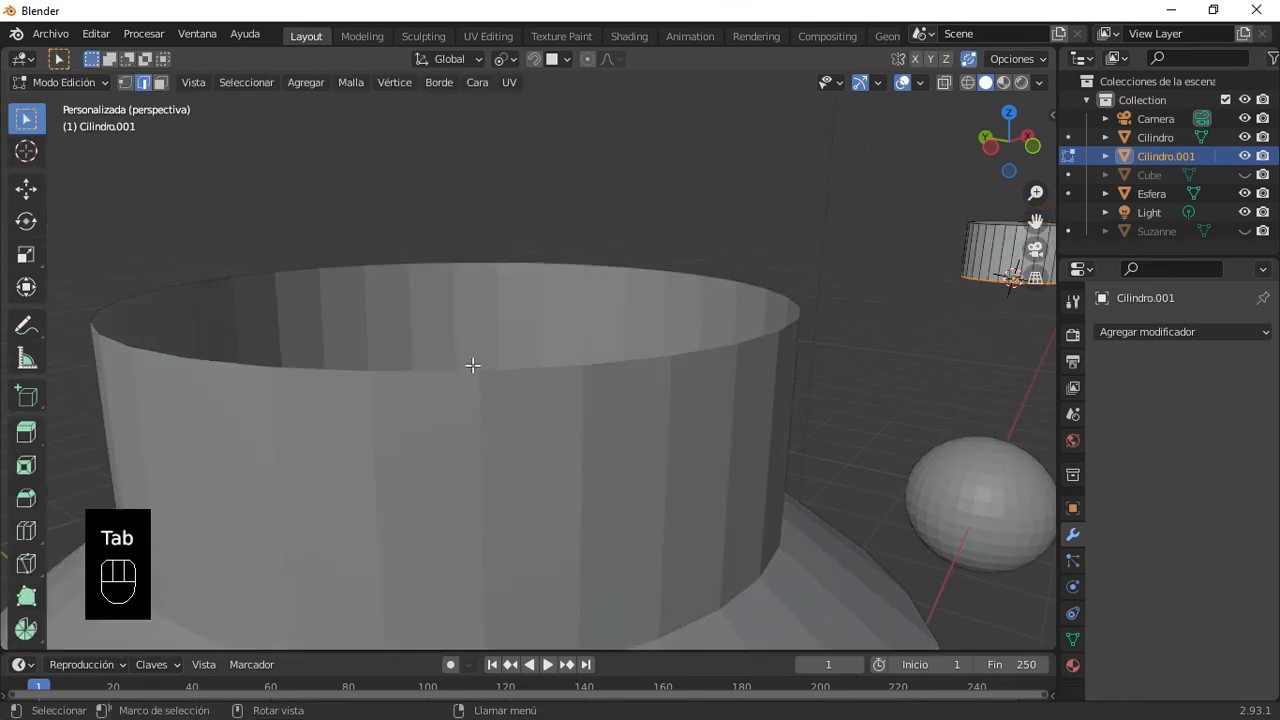
pyautogui.press('Tab')
pyautogui.click(441, 281)
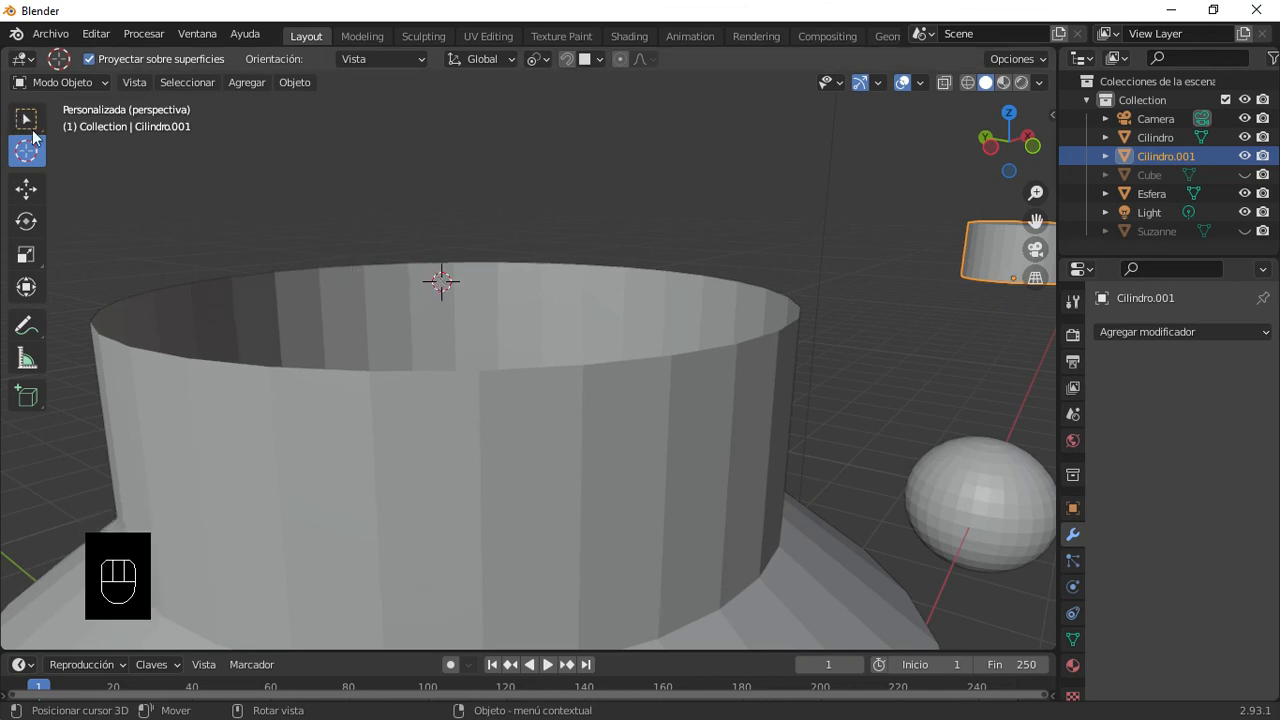
# Step: Enter the pot's Edit Mode and select the top rim edge loop of its mouth with the selection tool
pyautogui.click(26, 119)
pyautogui.click(385, 297)
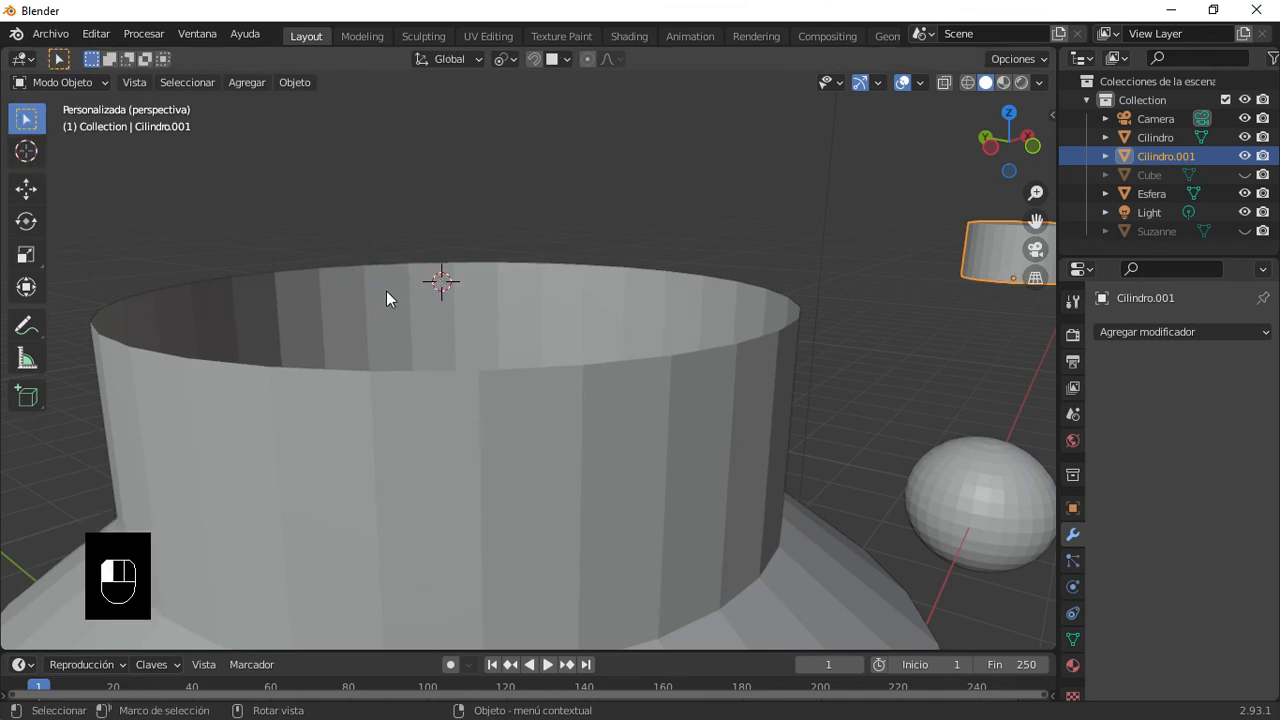
pyautogui.click(386, 291)
pyautogui.press('Tab')
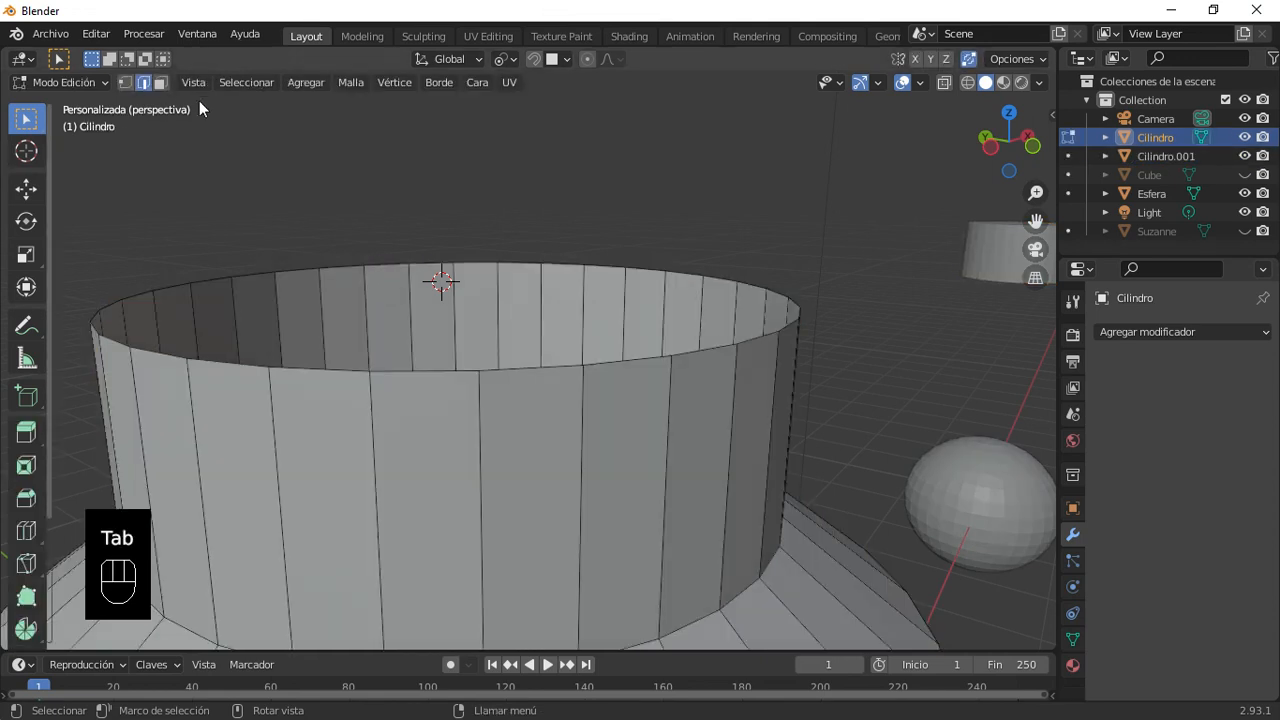
pyautogui.keyDown('alt'); pyautogui.keyDown('shift'); pyautogui.click(374, 263); pyautogui.keyUp('shift'); pyautogui.keyUp('alt')
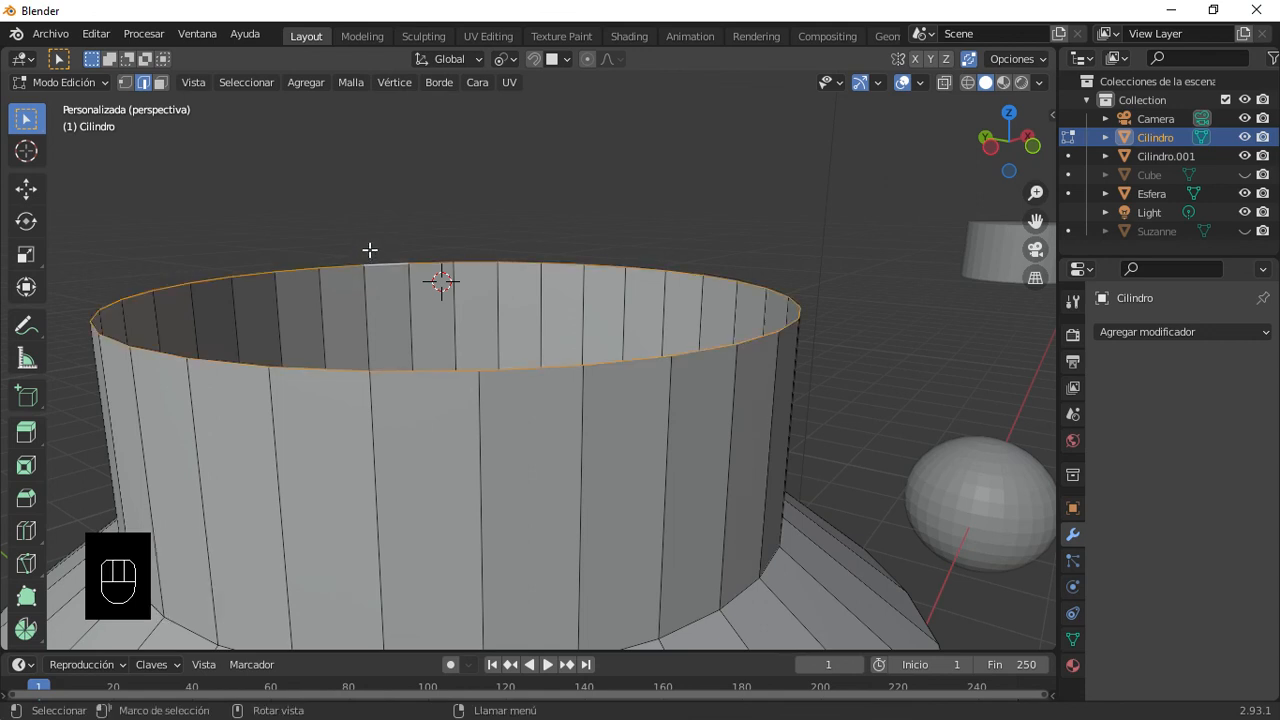
# Step: Snap the 3D cursor to the centre of the pot's rim with Cursor a seleccionado and return to Object Mode
pyautogui.hotkey('shift', 's')
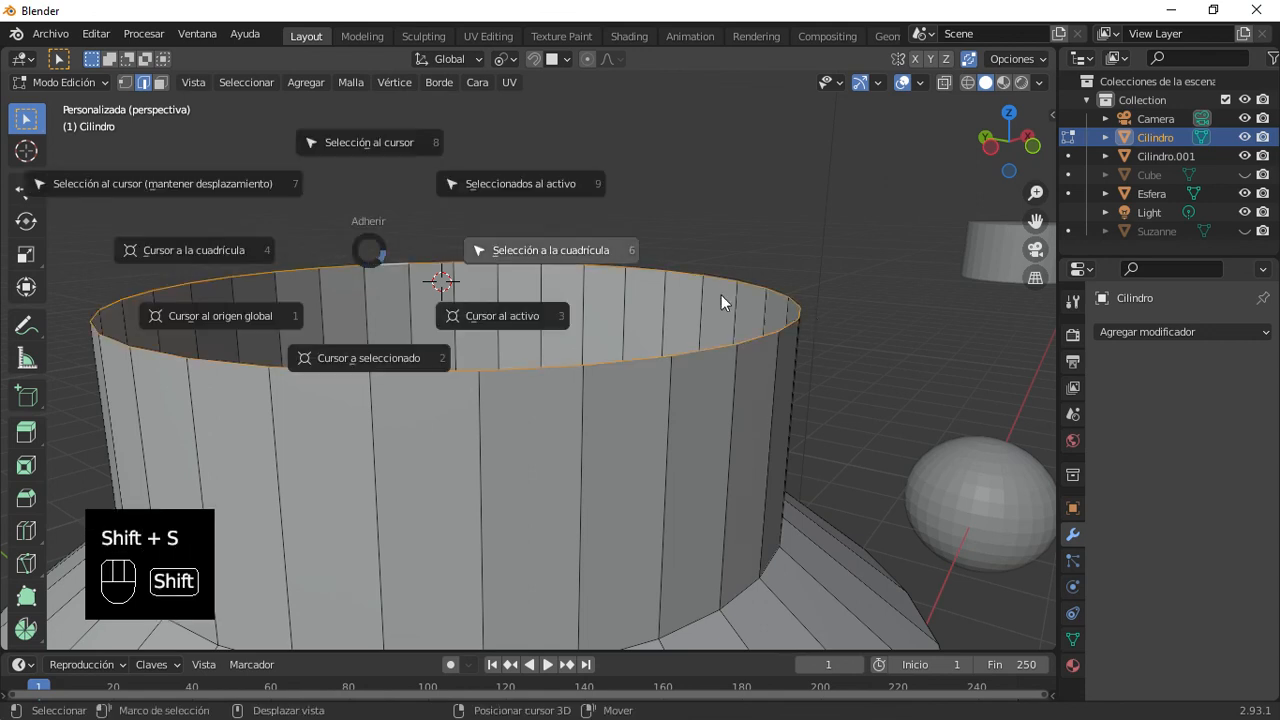
pyautogui.click(369, 360)
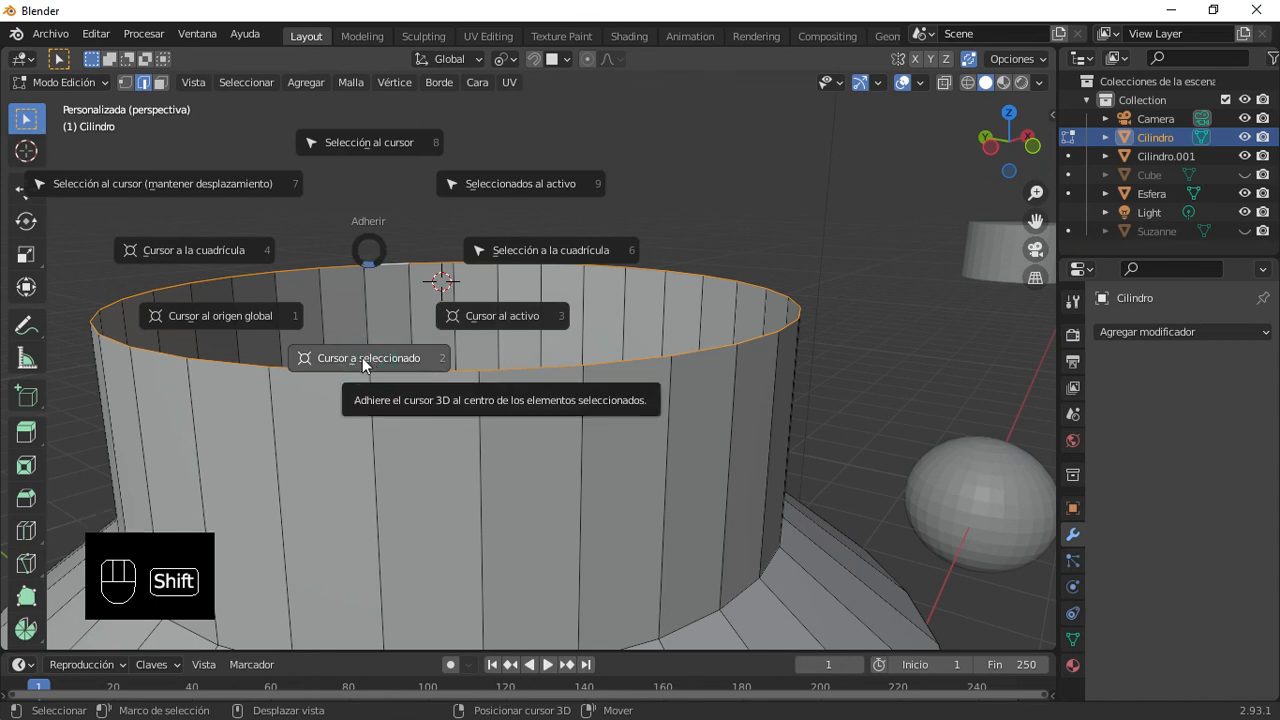
pyautogui.click(362, 357)
pyautogui.scroll(-6, 362, 357)
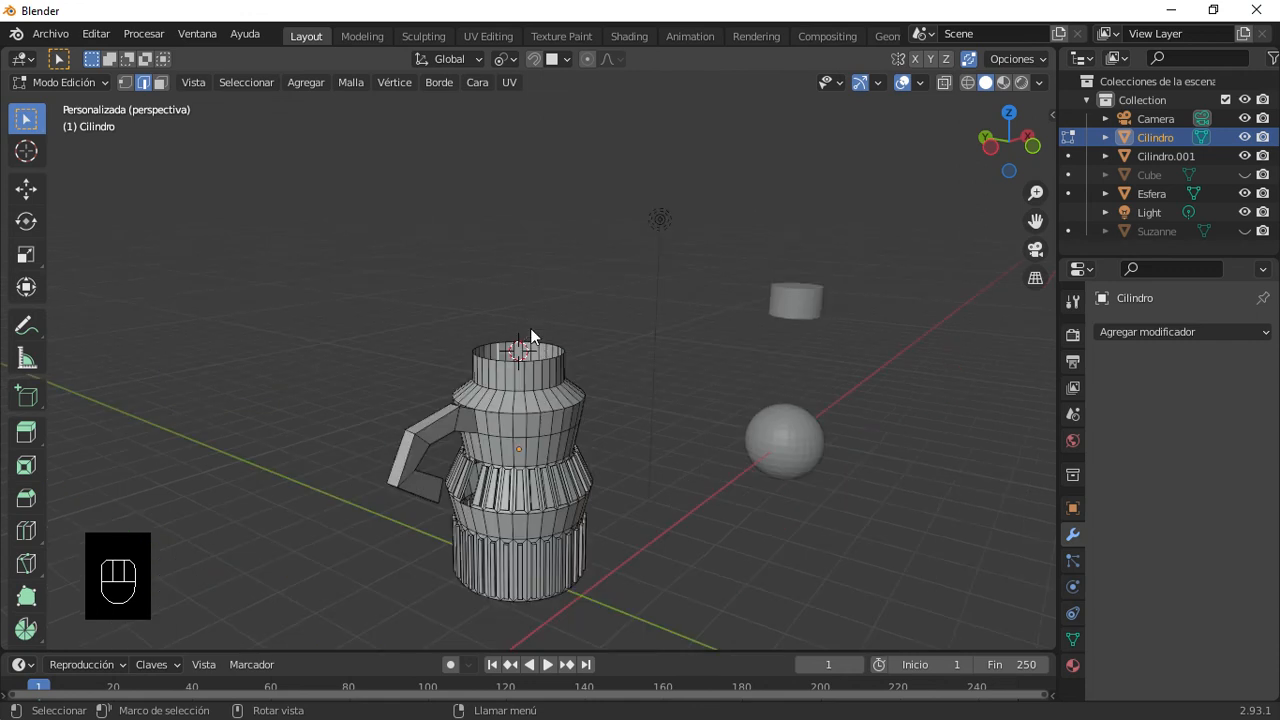
pyautogui.press('Tab')
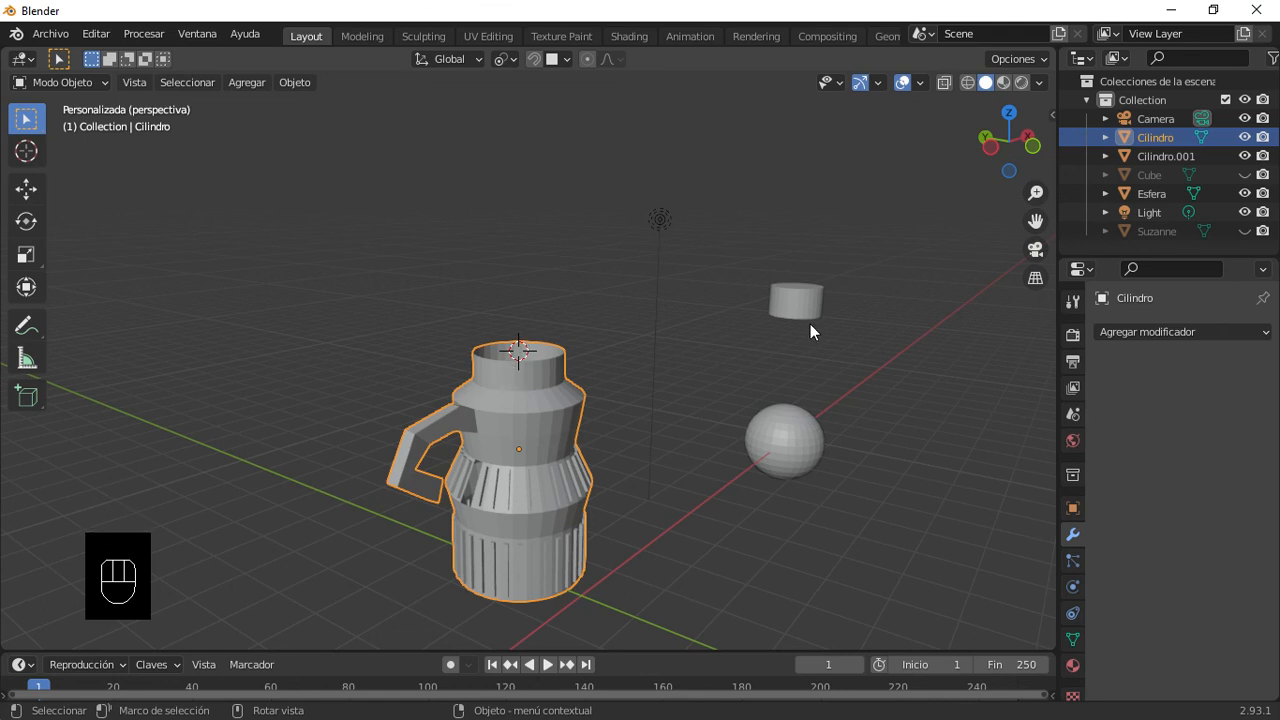
# Step: Select the floating lid and snap it onto the pot's mouth with Selección al cursor
pyautogui.moveTo(798, 330); pyautogui.dragTo(761, 233, button='middle')
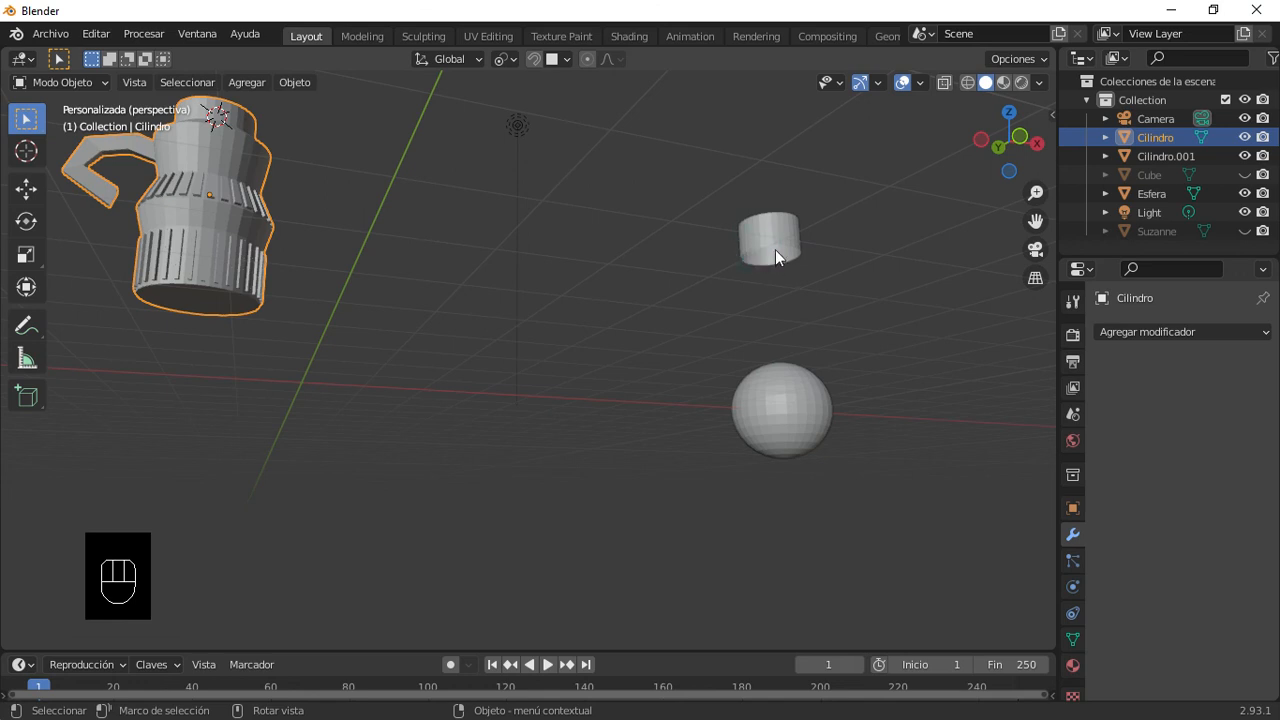
pyautogui.click(775, 249)
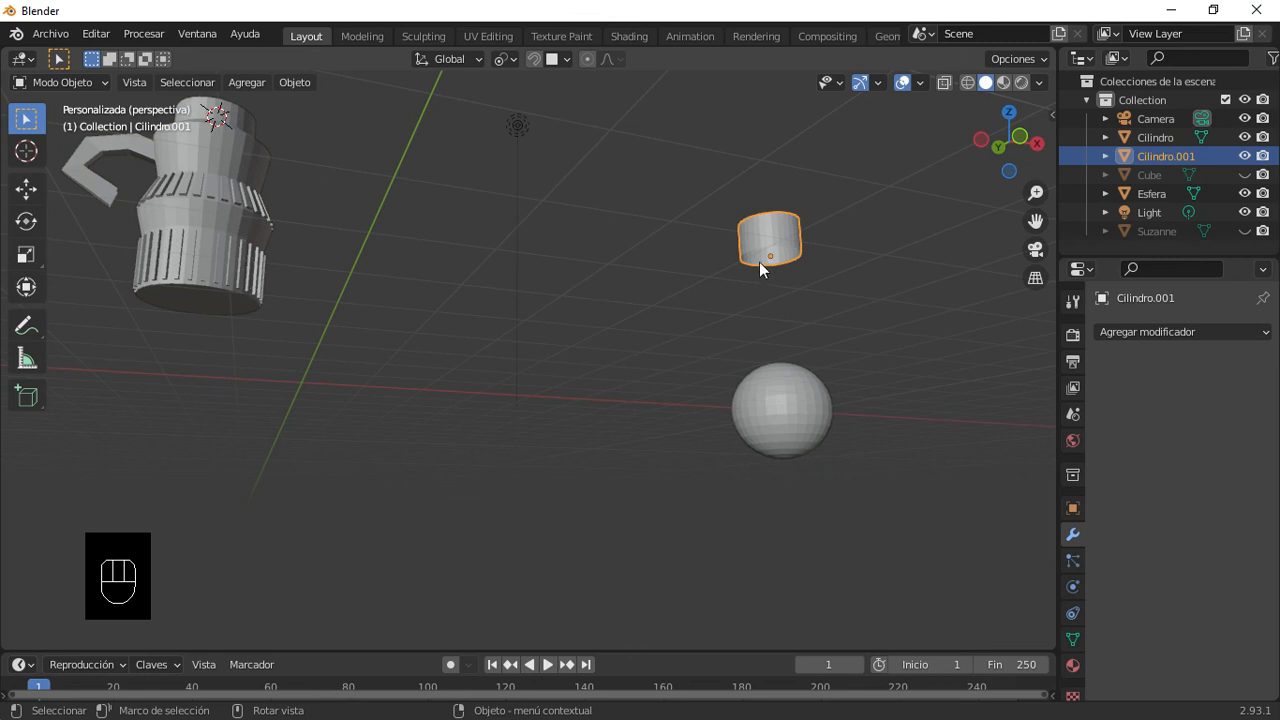
pyautogui.scroll(-3, 480, 330)
pyautogui.moveTo(444, 358); pyautogui.dragTo(468, 424, button='middle')
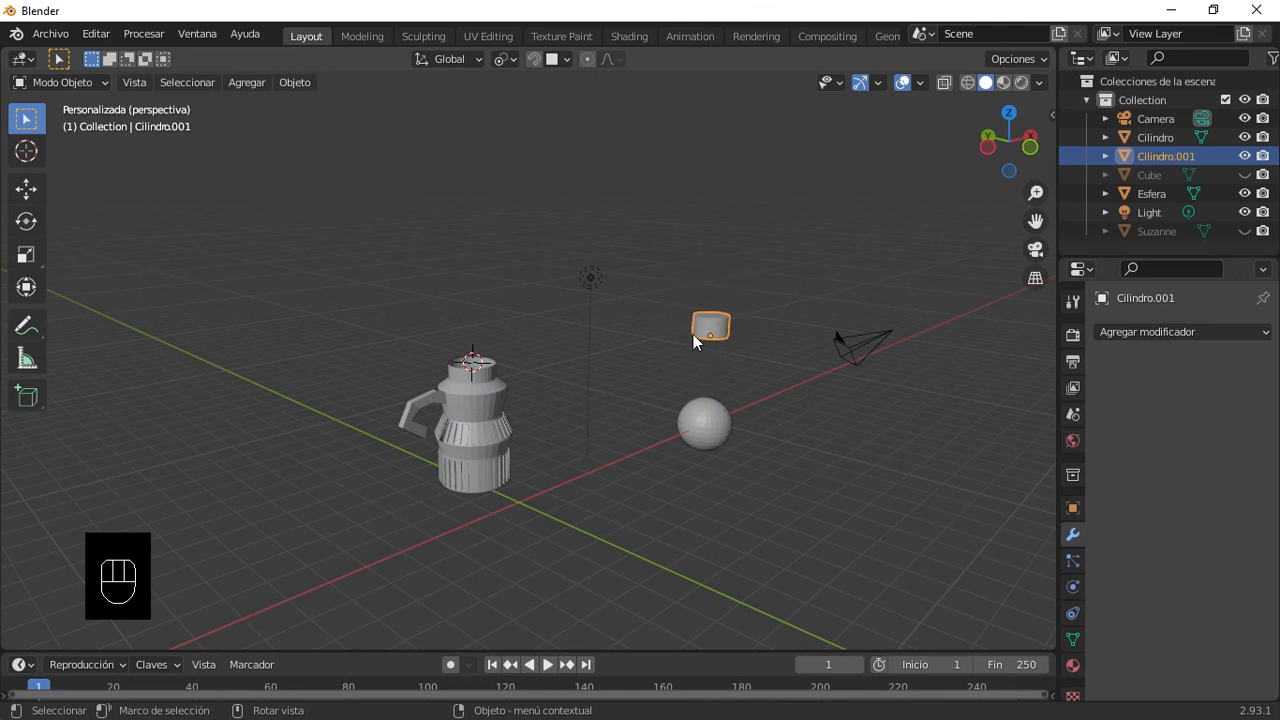
pyautogui.hotkey('shift', 's')
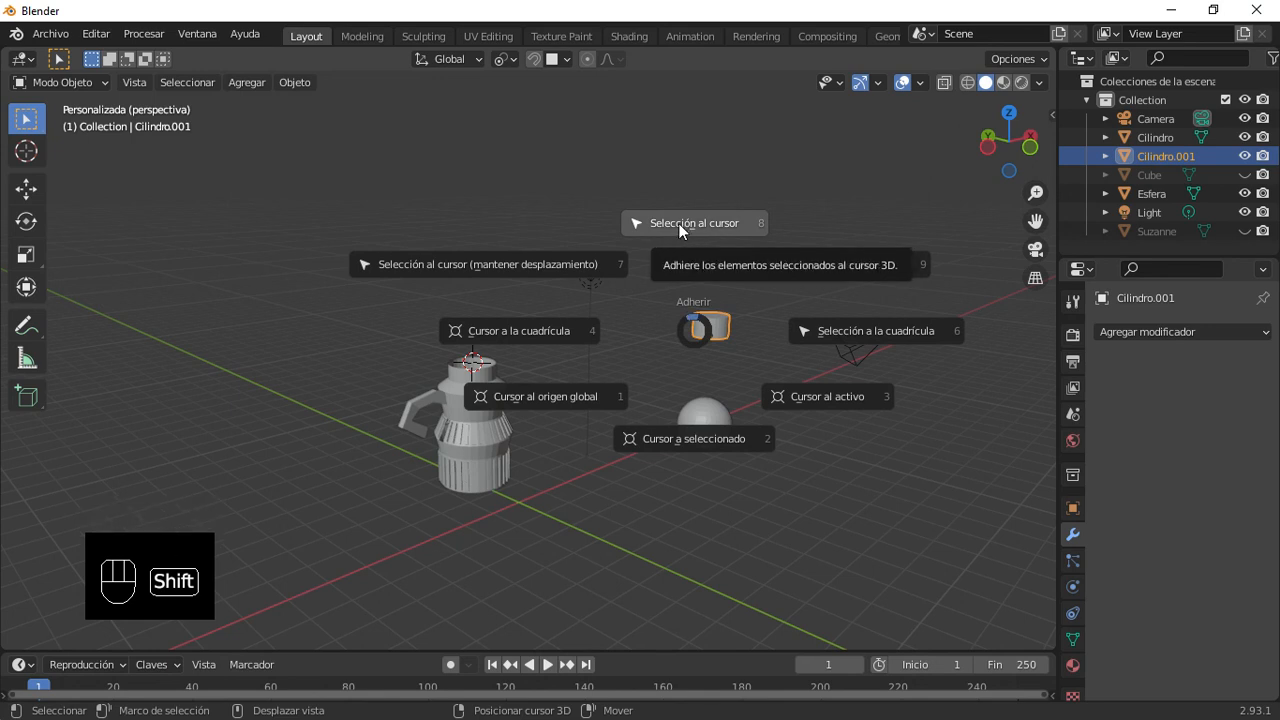
pyautogui.click(678, 223)
pyautogui.scroll(8, 439, 361)
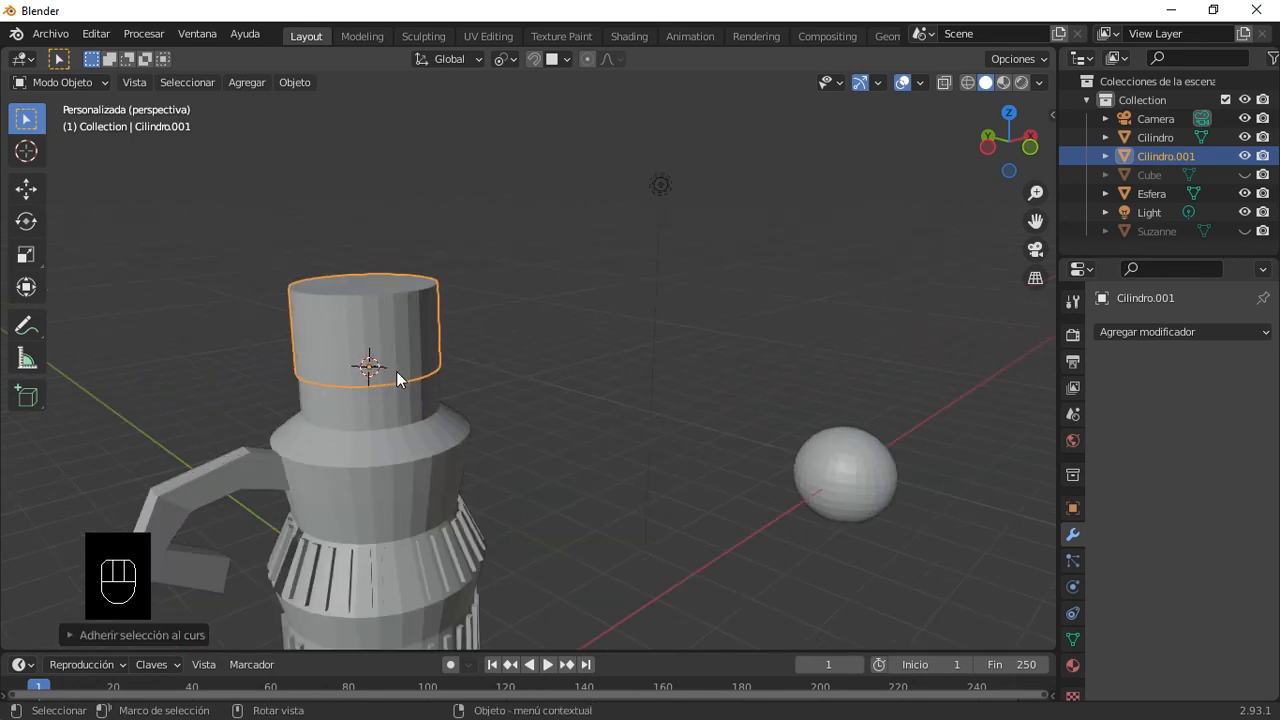
pyautogui.keyDown('shift'); pyautogui.moveTo(459, 359); pyautogui.dragTo(408, 377, button='middle'); pyautogui.keyUp('shift')
# Step: Move the lid down along the Z axis until it sits over the pot's neck, just above the shoulder
pyautogui.scroll(-10, 408, 370)
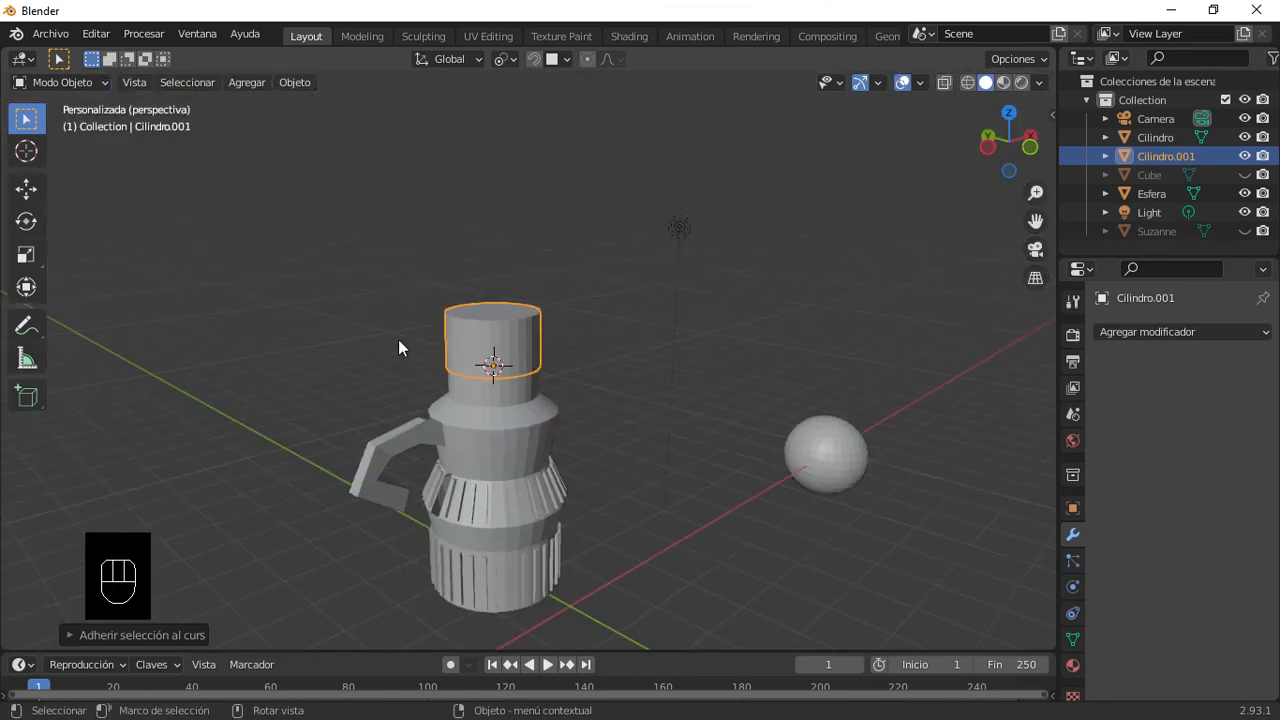
pyautogui.press('g')
pyautogui.press('z')
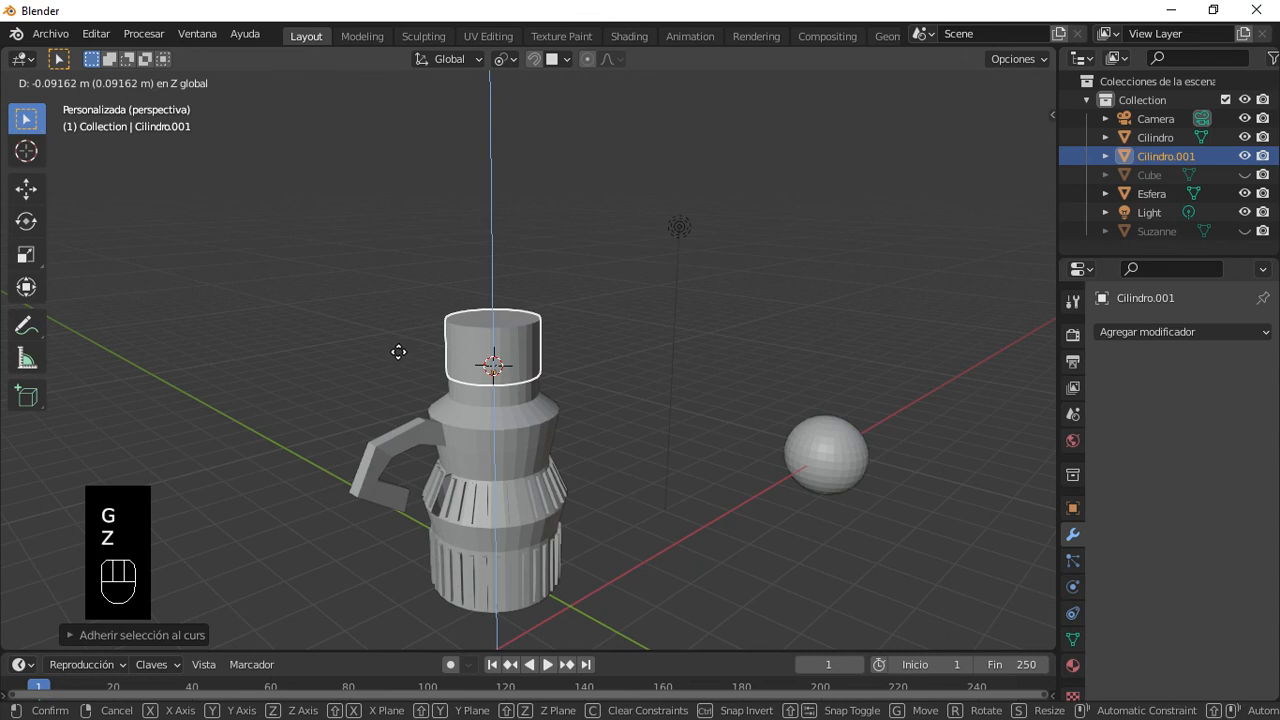
pyautogui.click(400, 363)
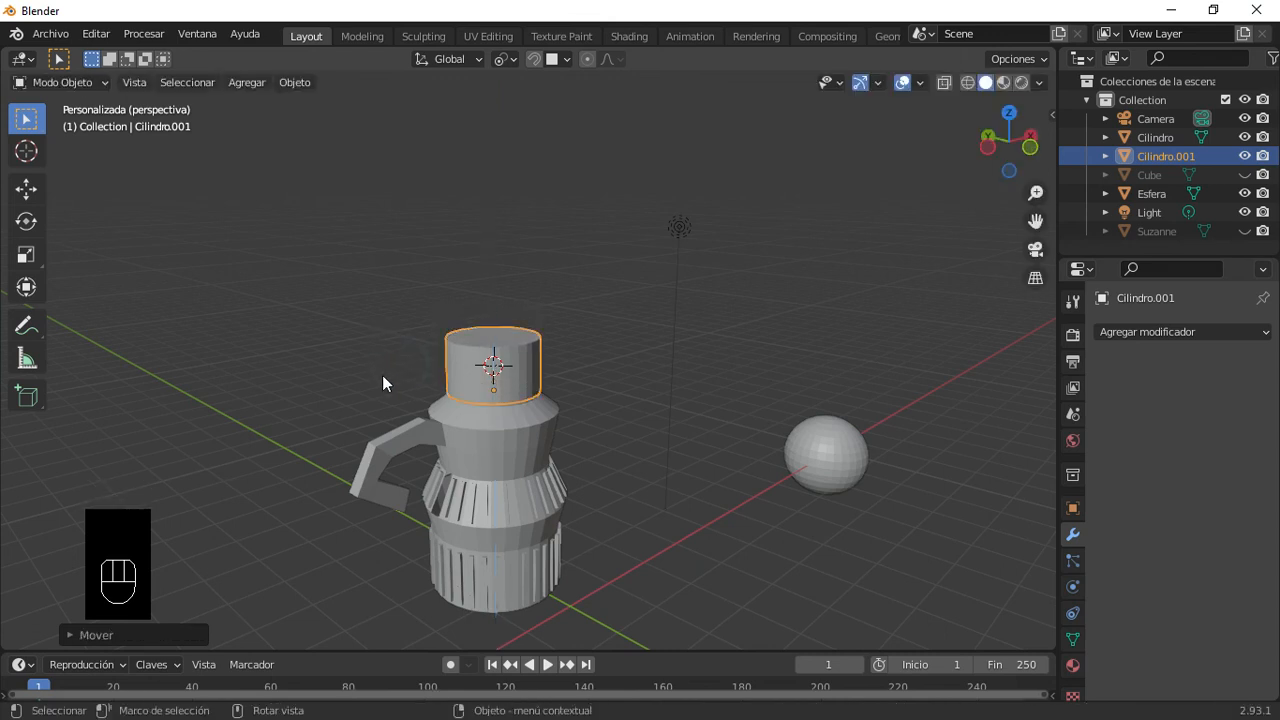
# Step: Examine the lid's fit on the pot from several angles and distances
pyautogui.moveTo(474, 395); pyautogui.dragTo(611, 388, button='middle')
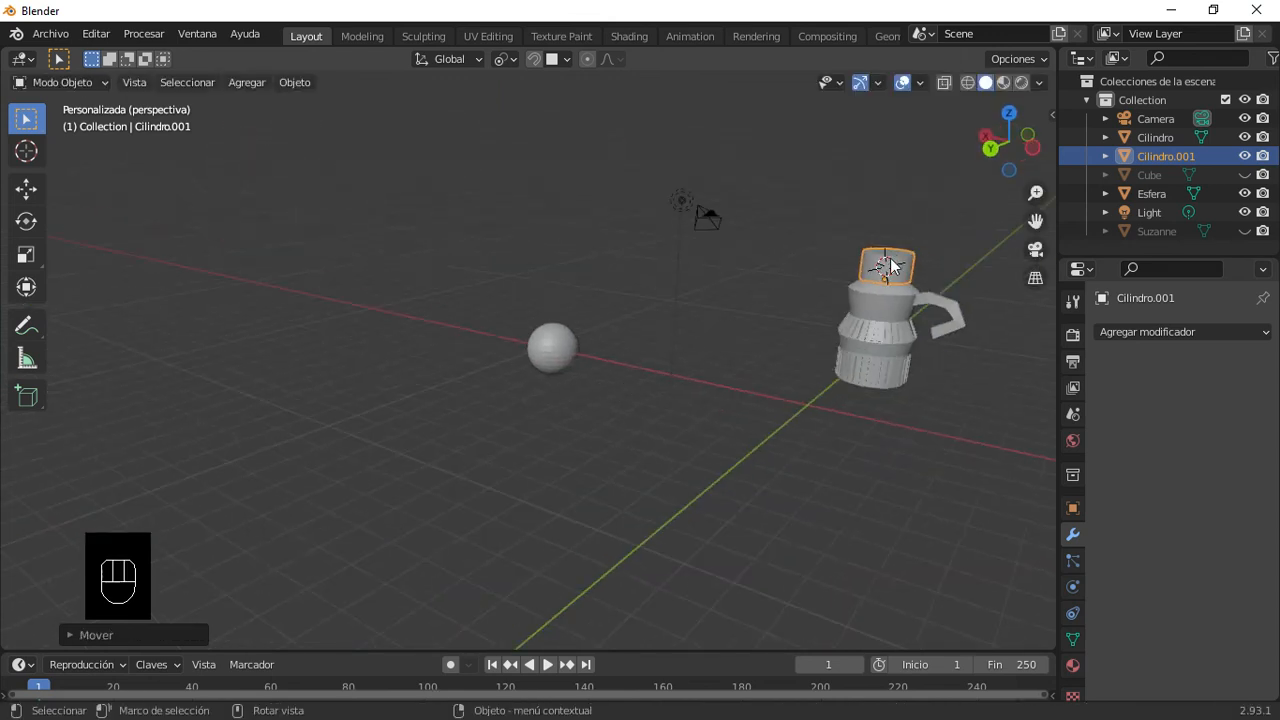
pyautogui.scroll(2, 875, 269)
pyautogui.keyDown('shift'); pyautogui.moveTo(560, 326); pyautogui.dragTo(90, 406, button='middle'); pyautogui.keyUp('shift')
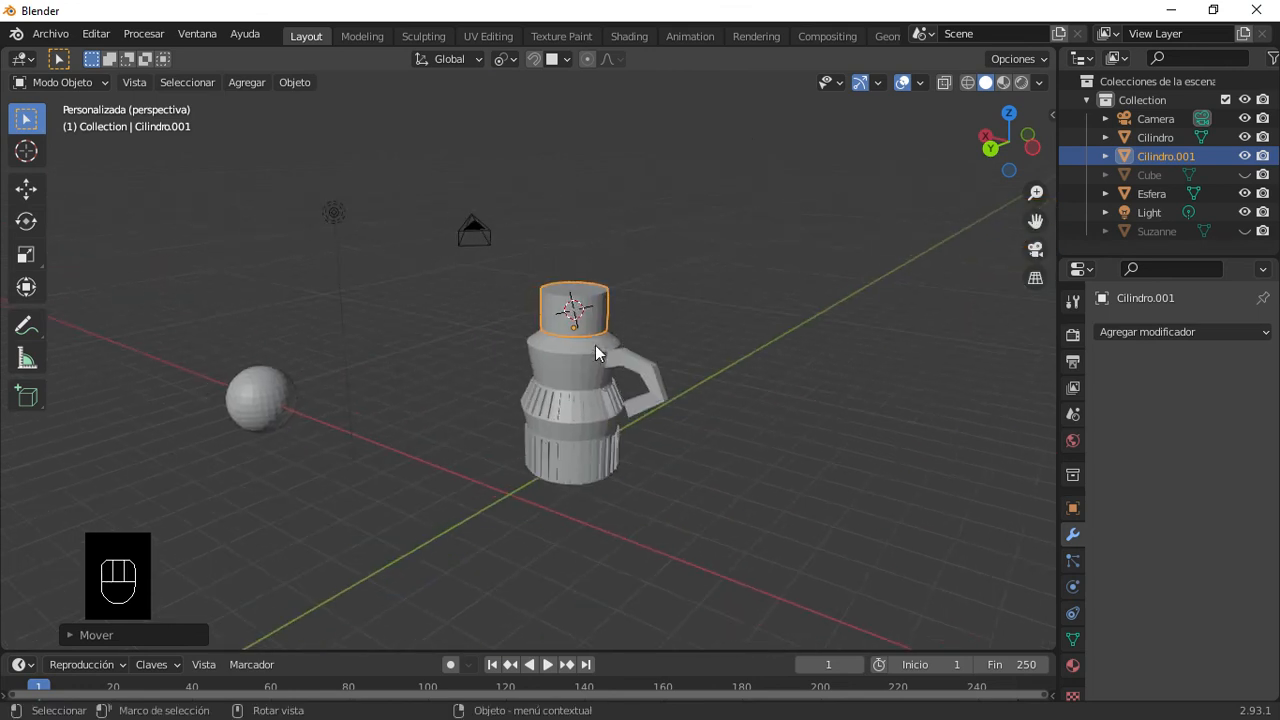
pyautogui.scroll(1, 590, 328)
pyautogui.scroll(2, 589, 326)
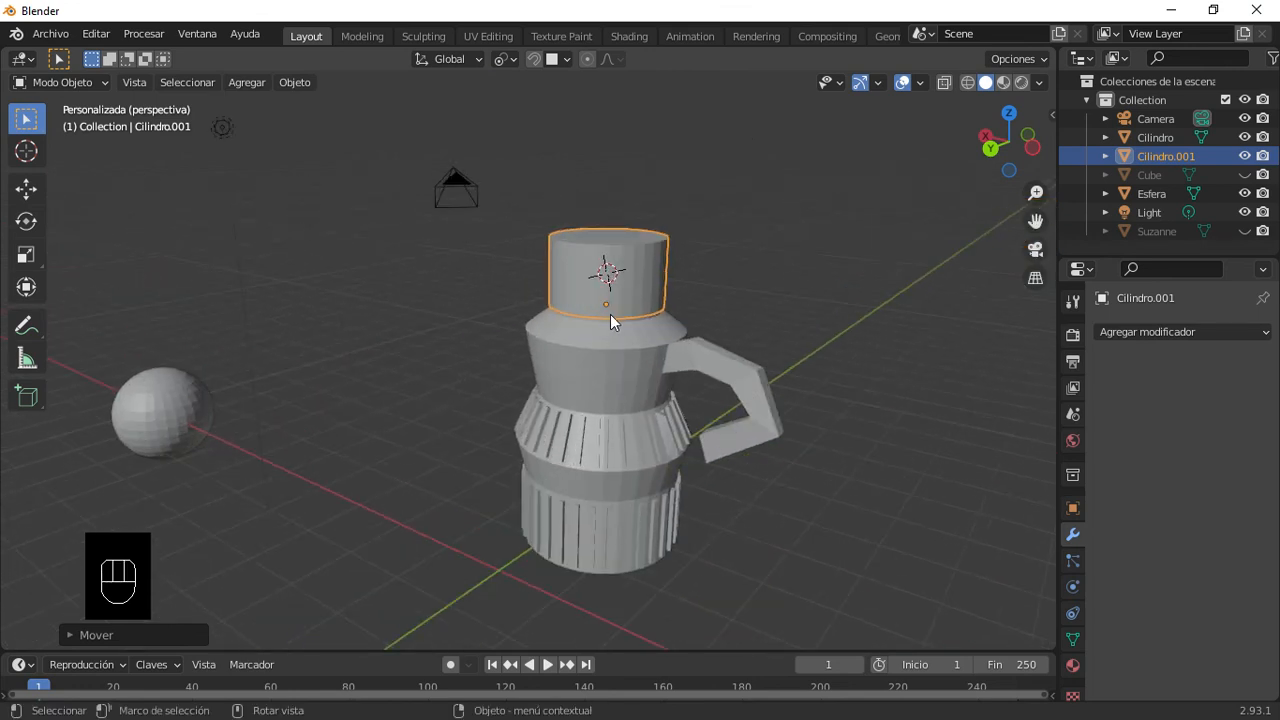
pyautogui.scroll(2, 637, 302)
pyautogui.keyDown('shift'); pyautogui.moveTo(637, 317); pyautogui.dragTo(572, 364, button='middle'); pyautogui.keyUp('shift')
pyautogui.moveTo(691, 352); pyautogui.dragTo(480, 352, button='middle')
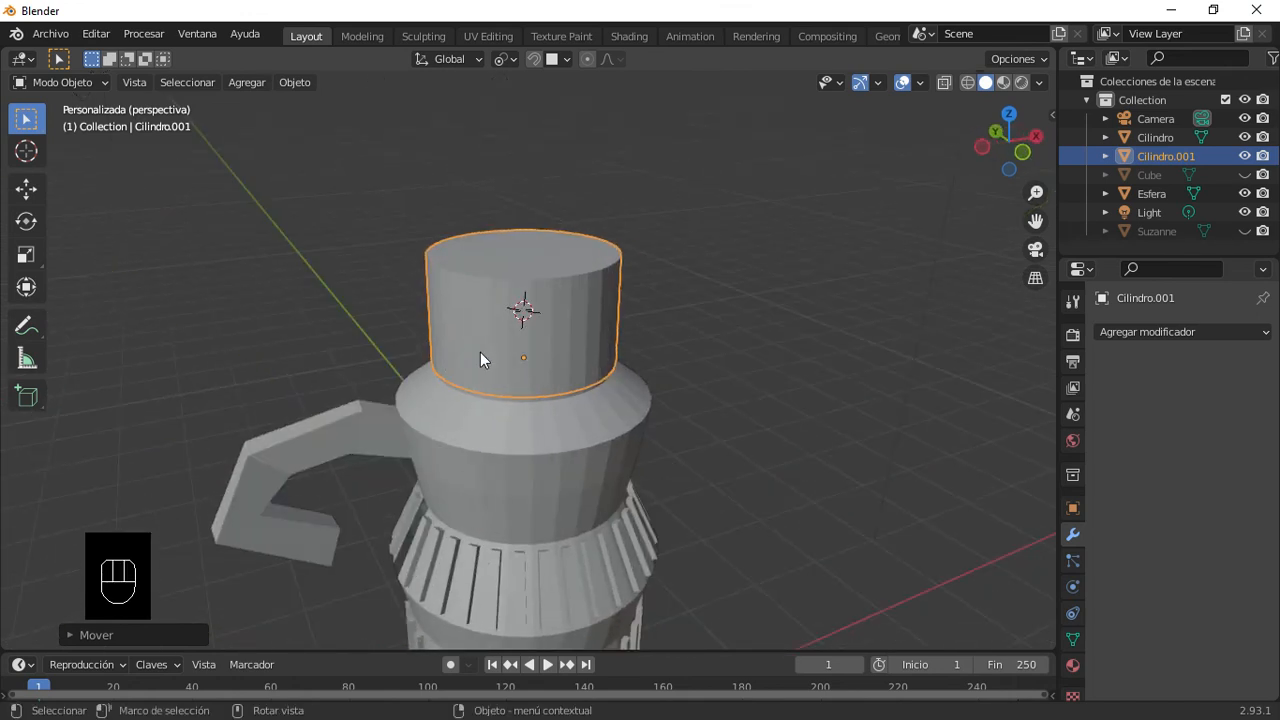
pyautogui.scroll(-3, 480, 352)
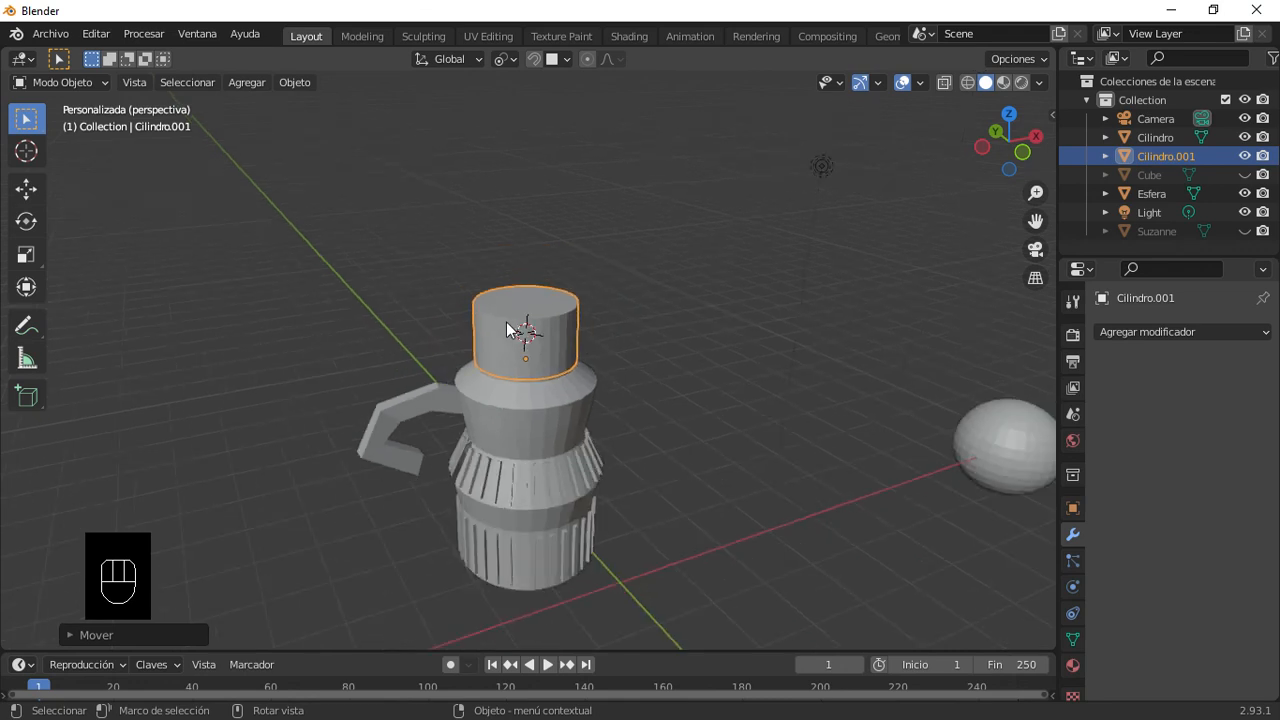
pyautogui.scroll(-2, 596, 423)
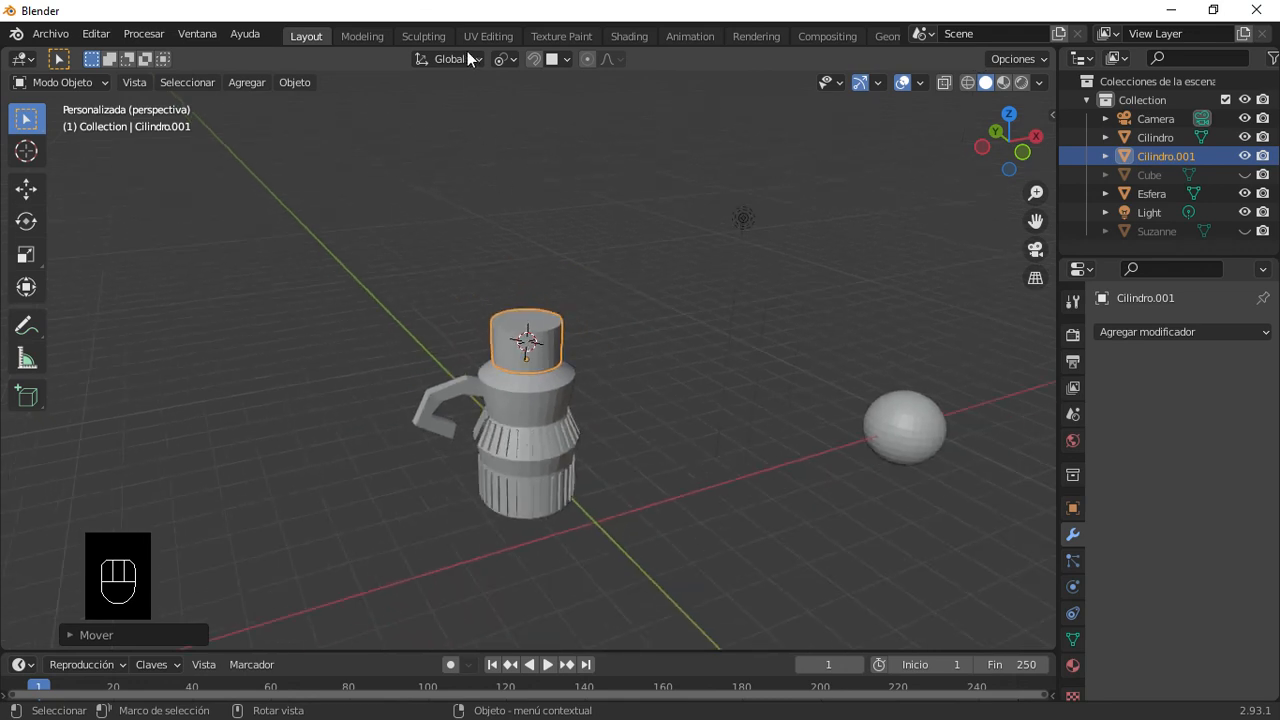
pyautogui.click(505, 59)
pyautogui.click(411, 290)
pyautogui.click(466, 286)
pyautogui.hotkey('shift', 's')
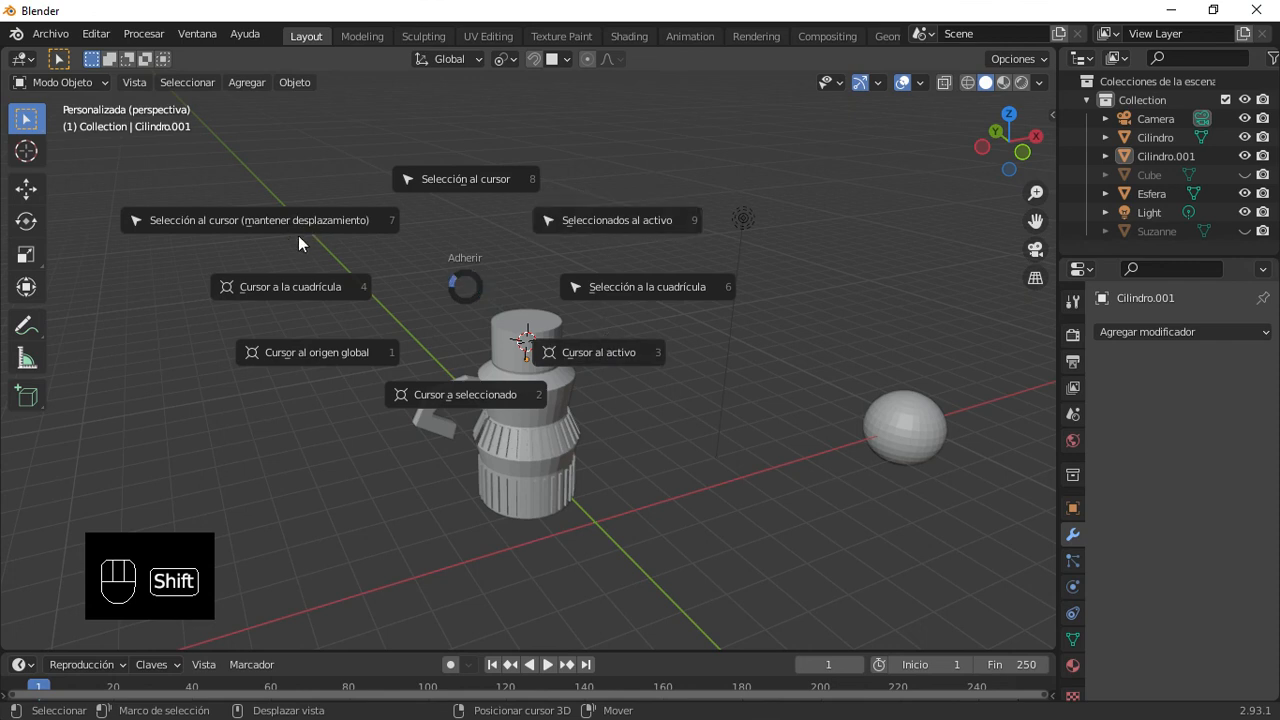
pyautogui.click(494, 252)
pyautogui.scroll(3, 524, 310)
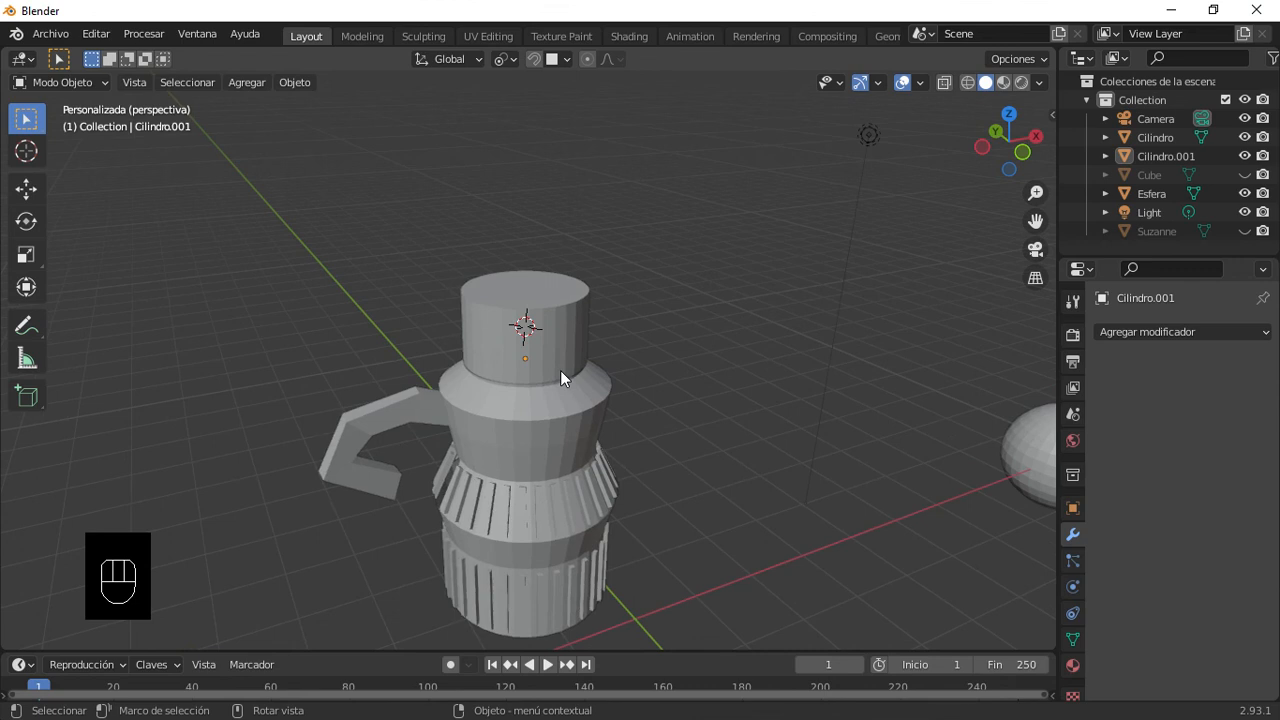
pyautogui.scroll(-3, 518, 380)
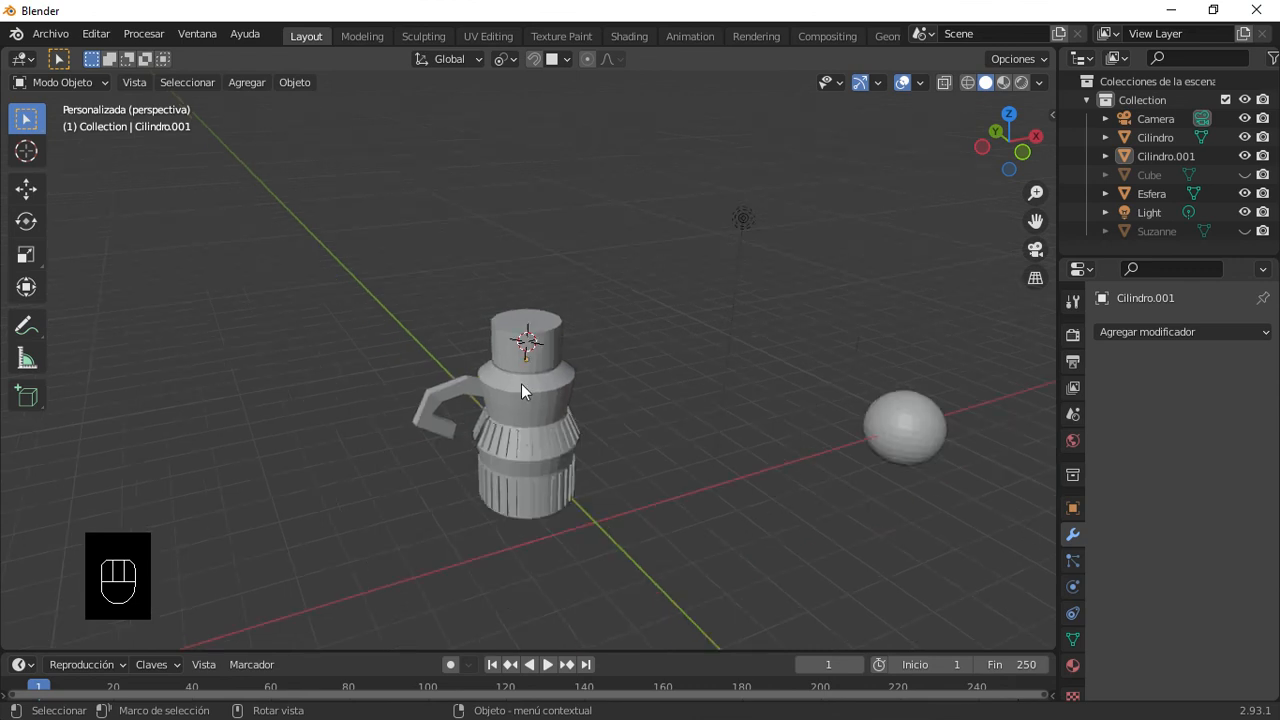
pyautogui.hotkey('shift', 's')
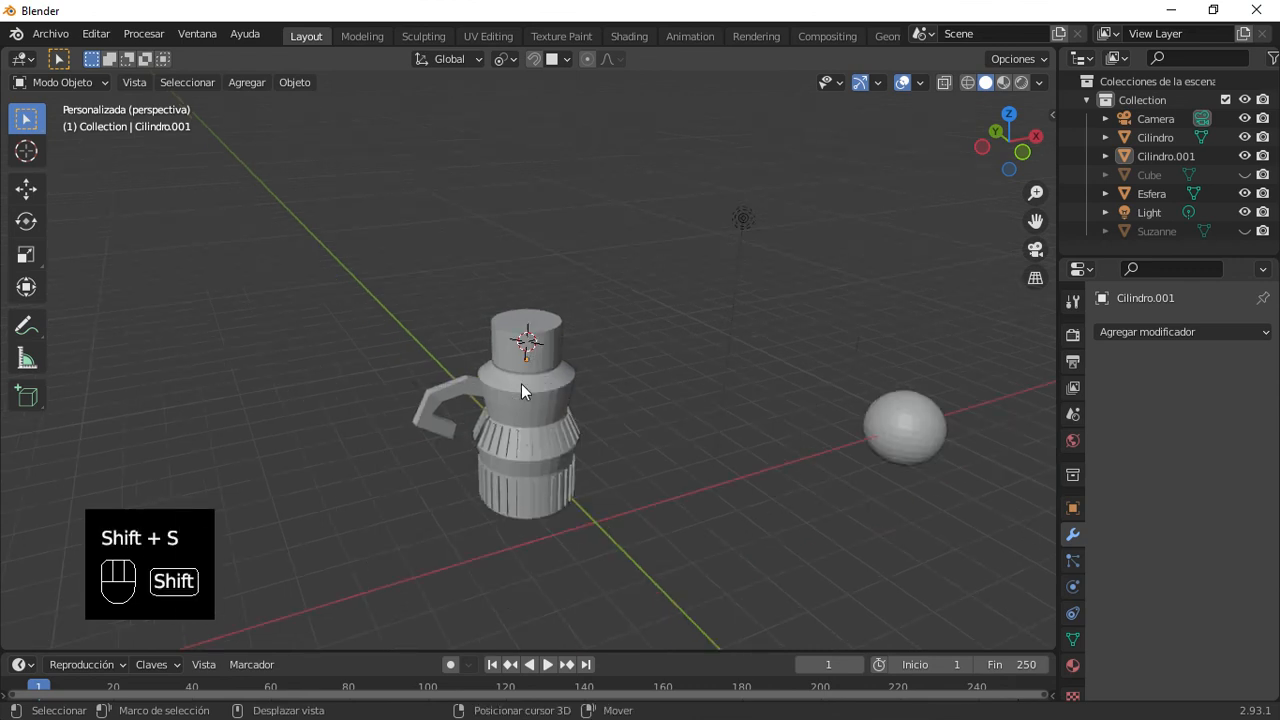
pyautogui.hotkey('shift', 's')
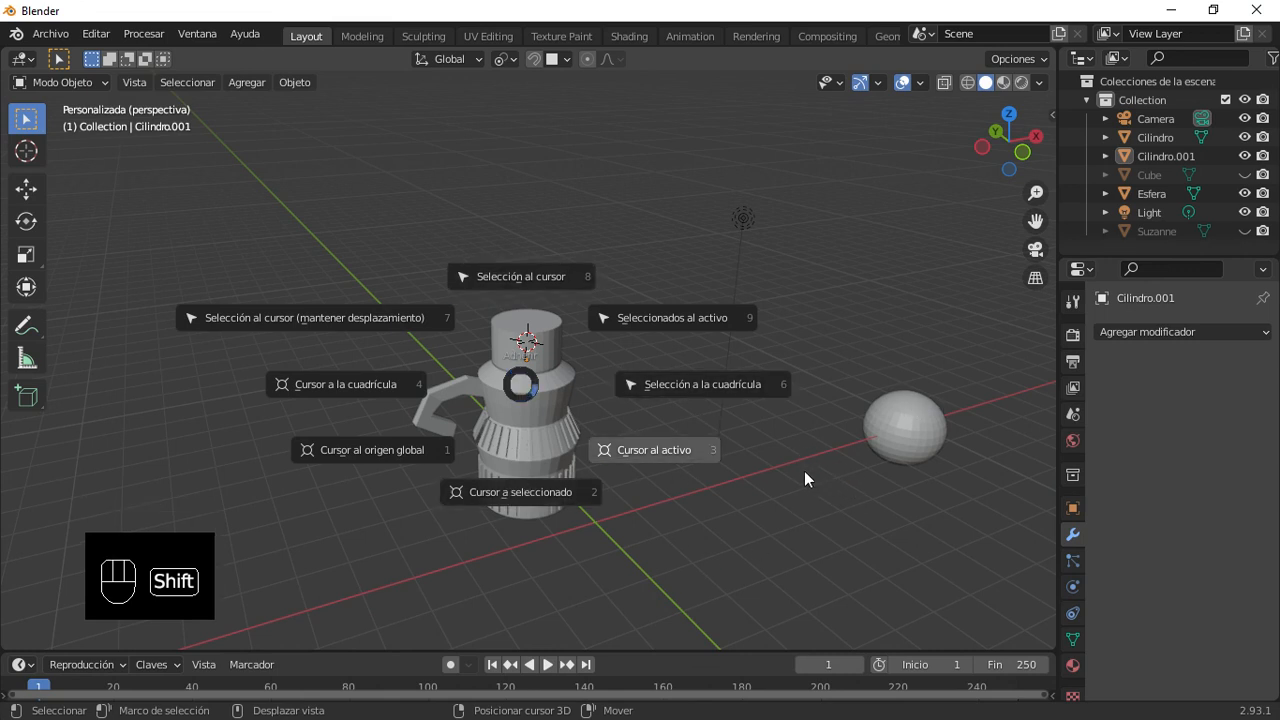
pyautogui.click(824, 487)
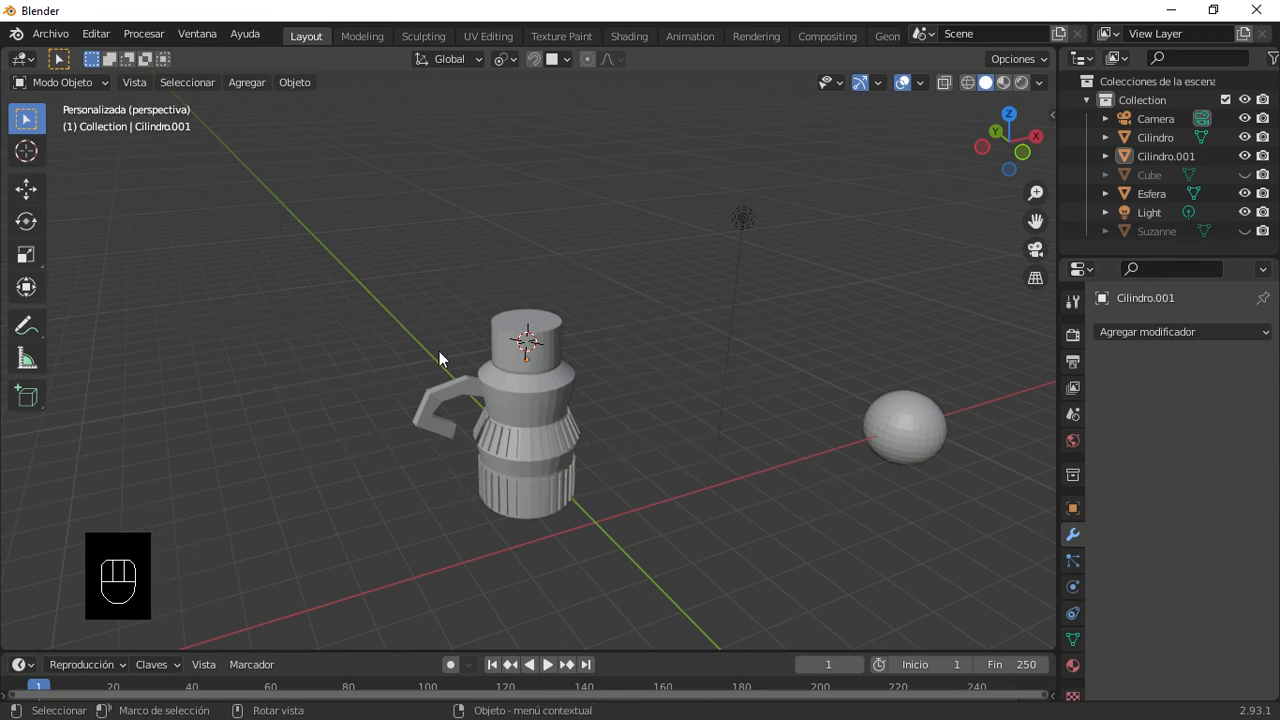
pyautogui.click(901, 443)
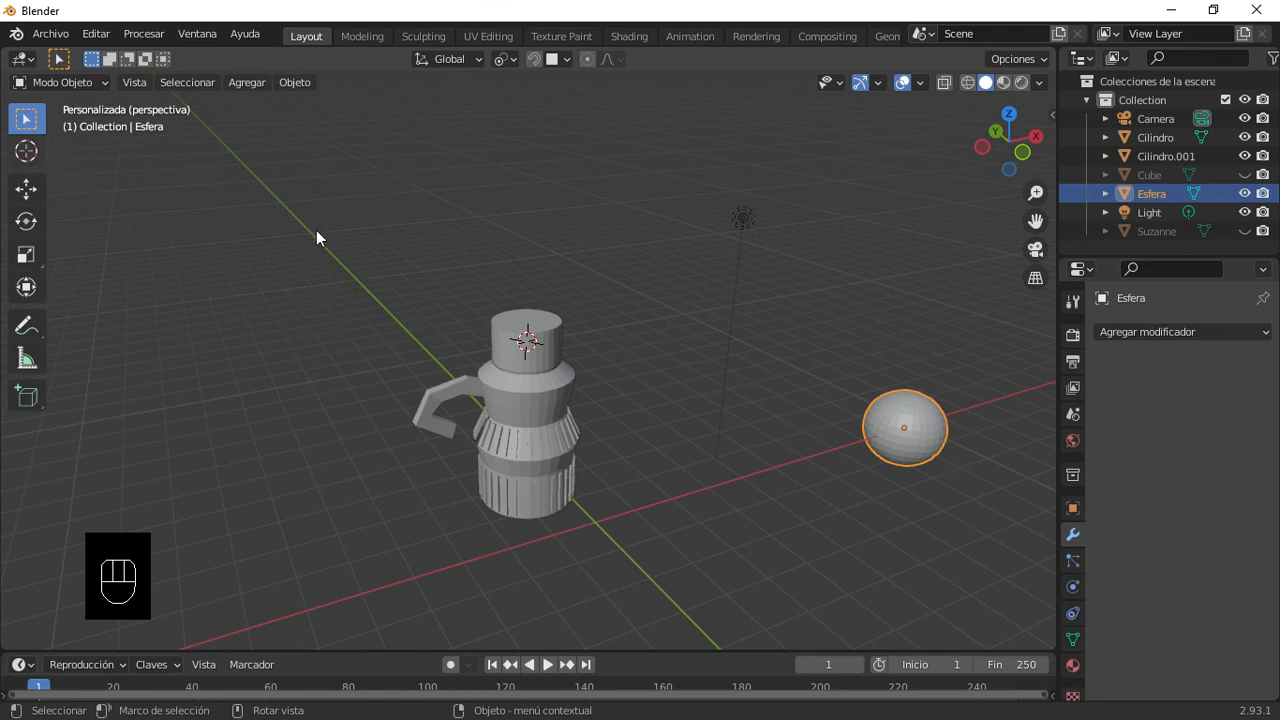
pyautogui.click(151, 204)
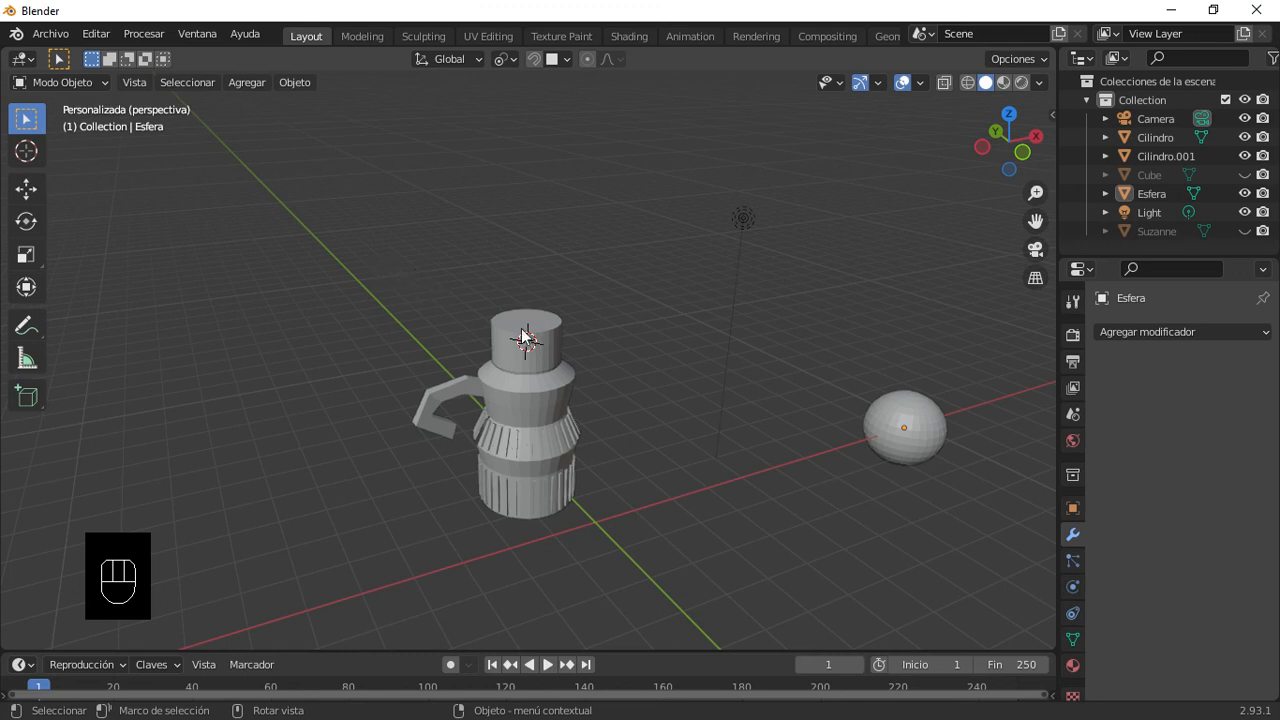
# Step: Place the 3D cursor near the centre of the lid's top face with the Cursor tool, using Cara as the snapping target
pyautogui.click(26, 151)
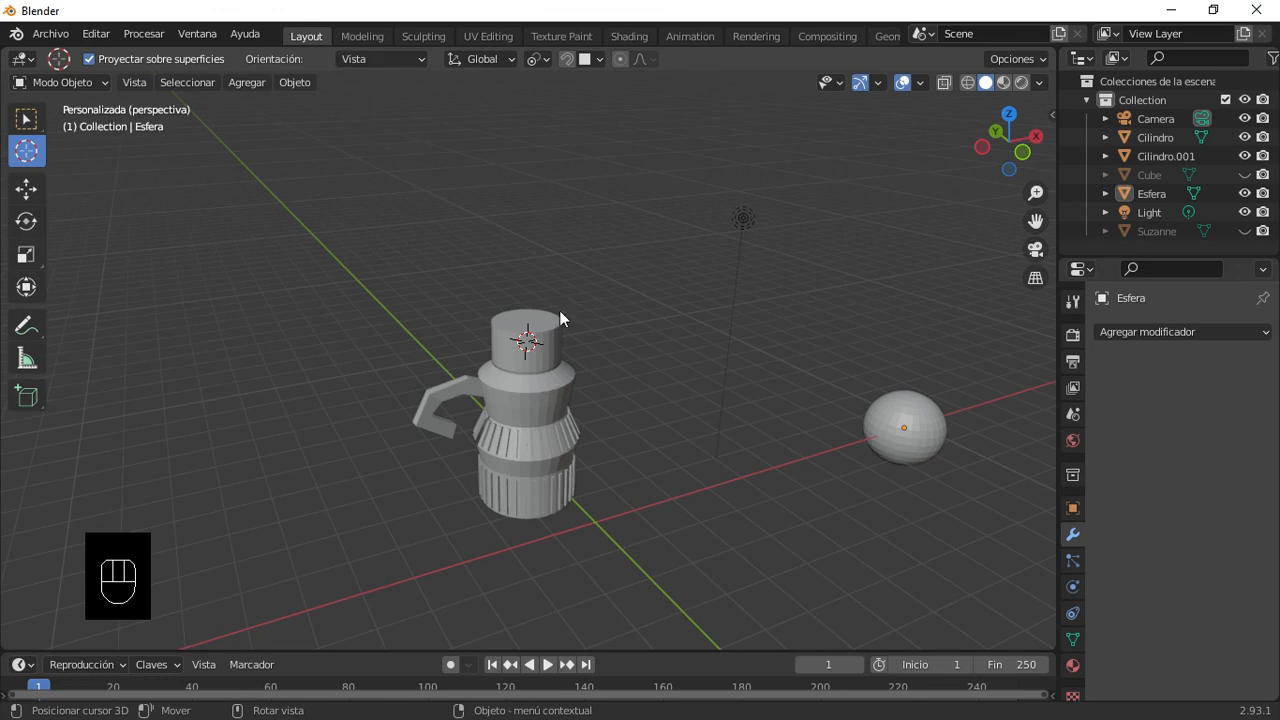
pyautogui.scroll(2, 551, 331)
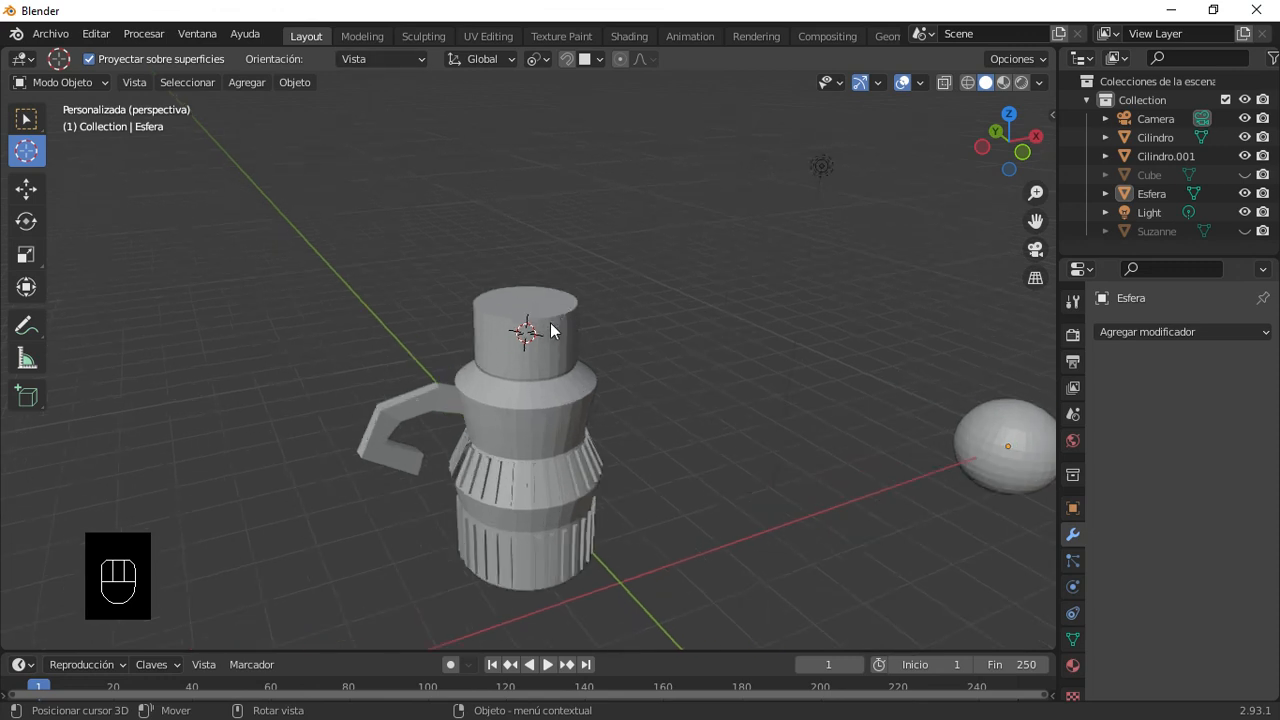
pyautogui.click(598, 61)
pyautogui.click(556, 171)
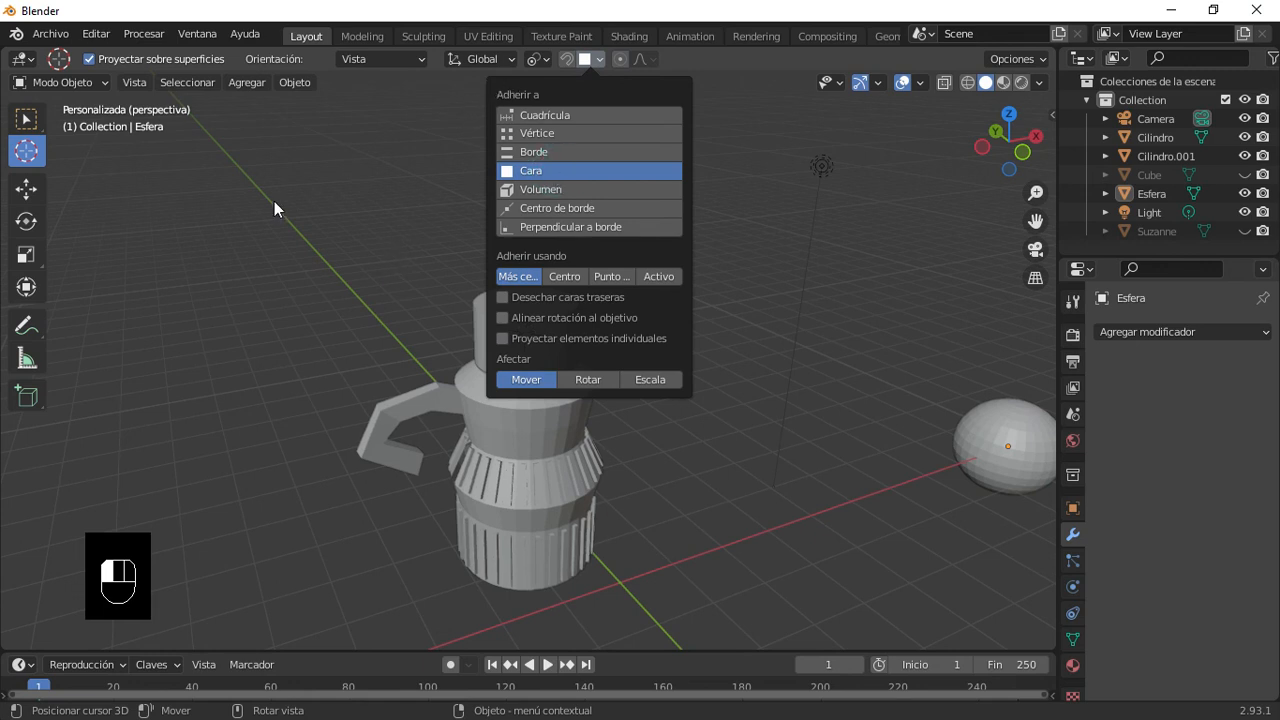
pyautogui.click(529, 303)
pyautogui.scroll(2, 588, 307)
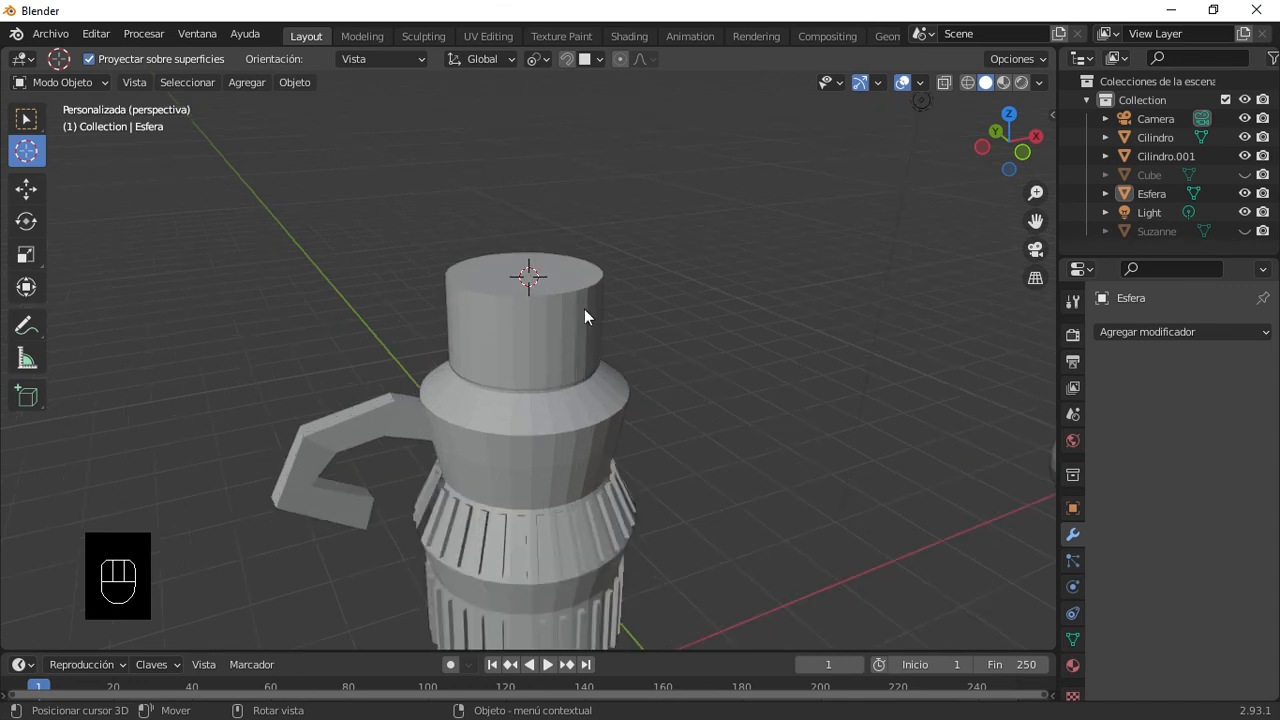
pyautogui.scroll(2, 541, 308)
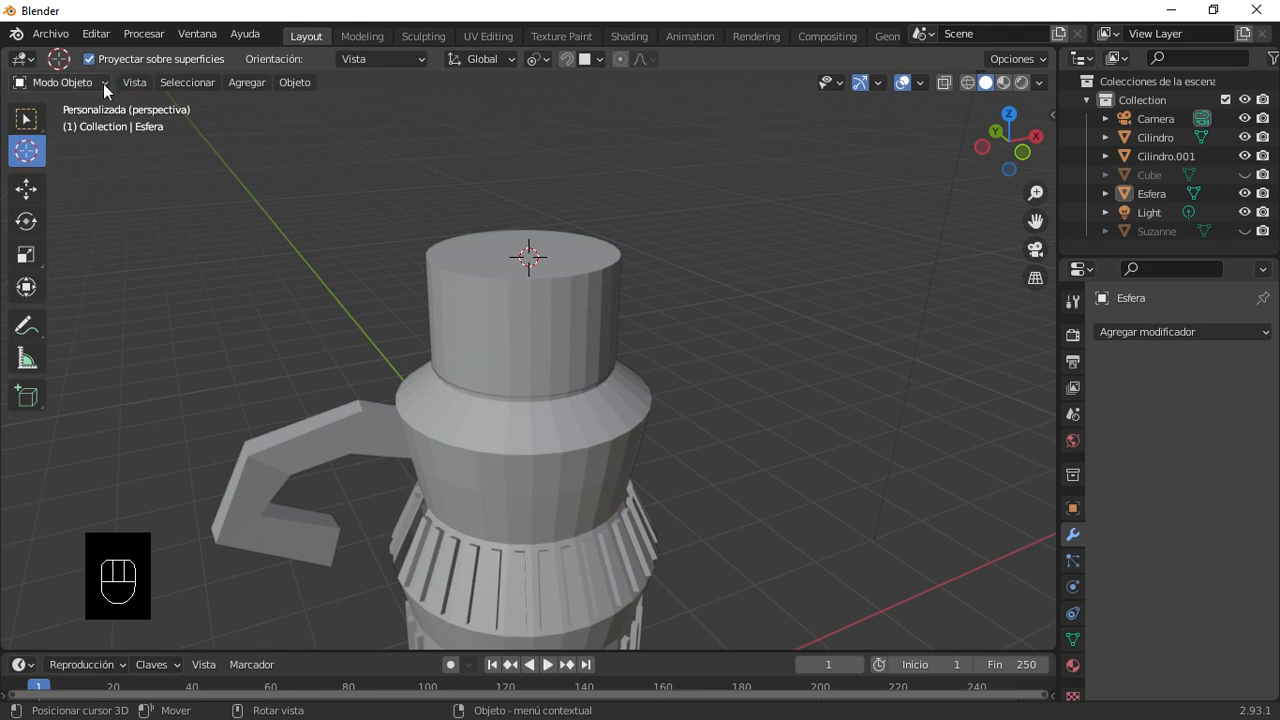
# Step: Set the snapping target to Vértice and place the 3D cursor on vertices along the rim of the lid's top face
pyautogui.click(598, 60)
pyautogui.click(556, 133)
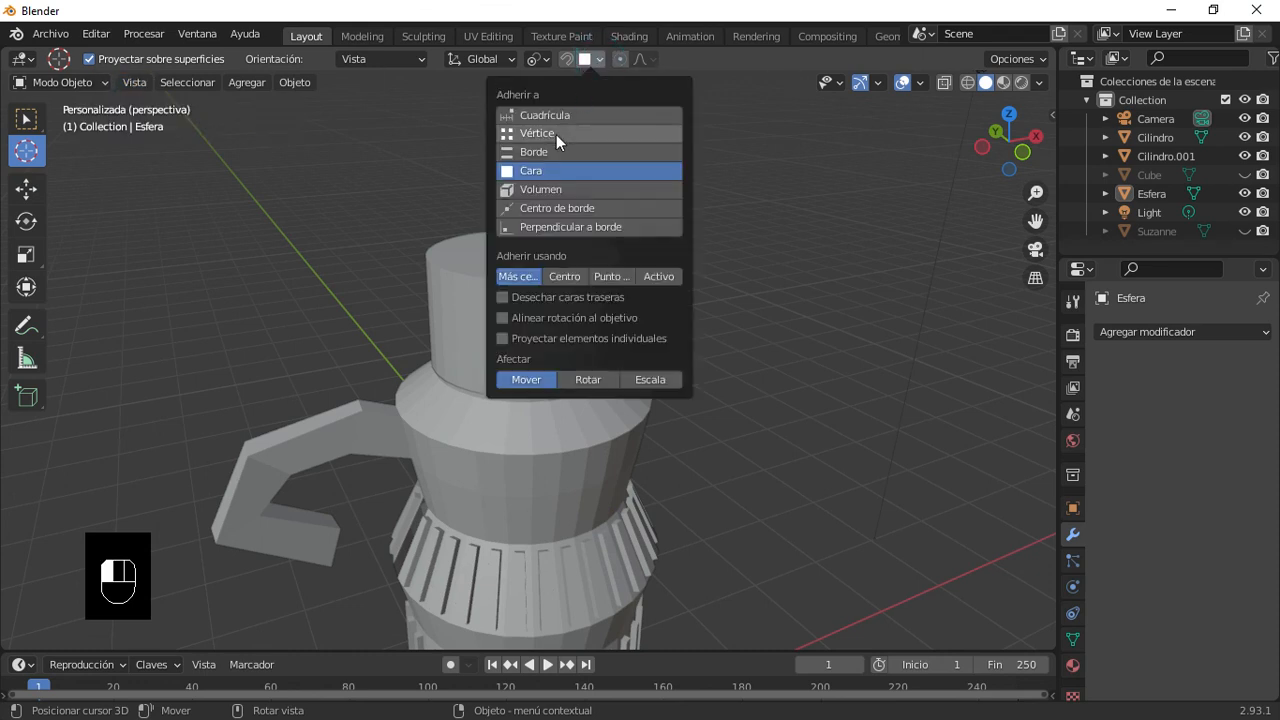
pyautogui.click(431, 262)
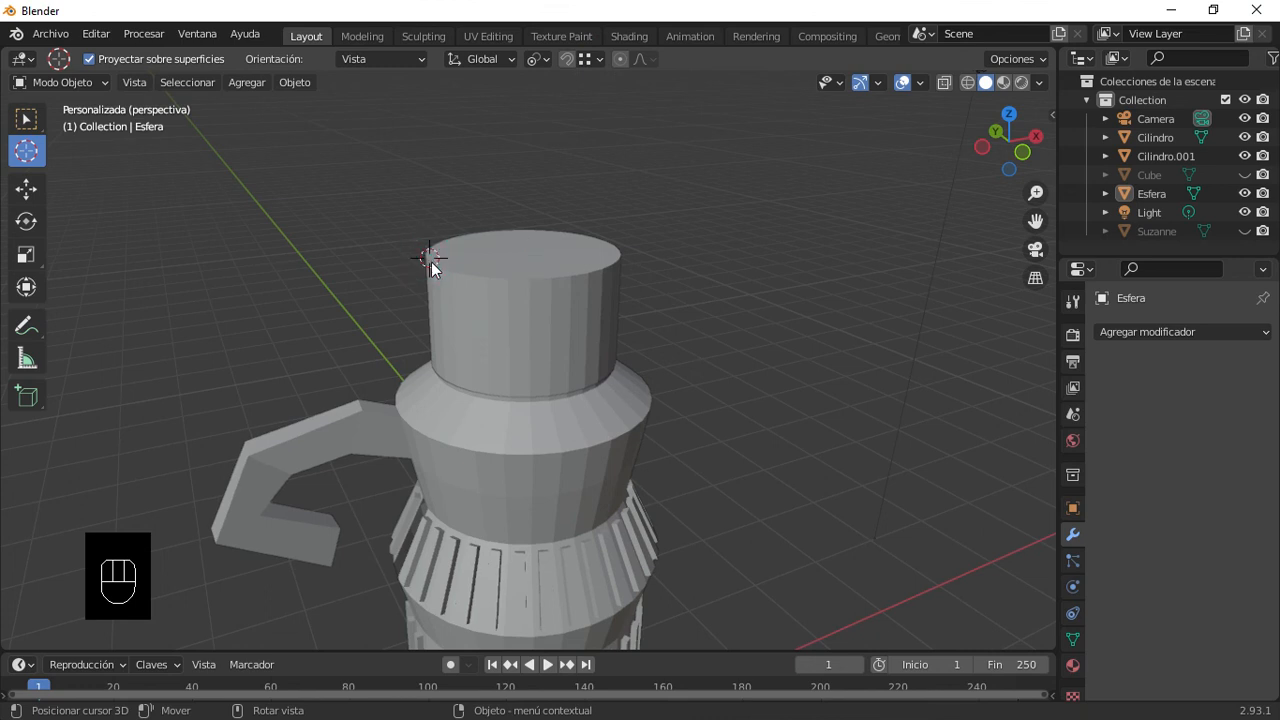
pyautogui.scroll(4, 459, 273)
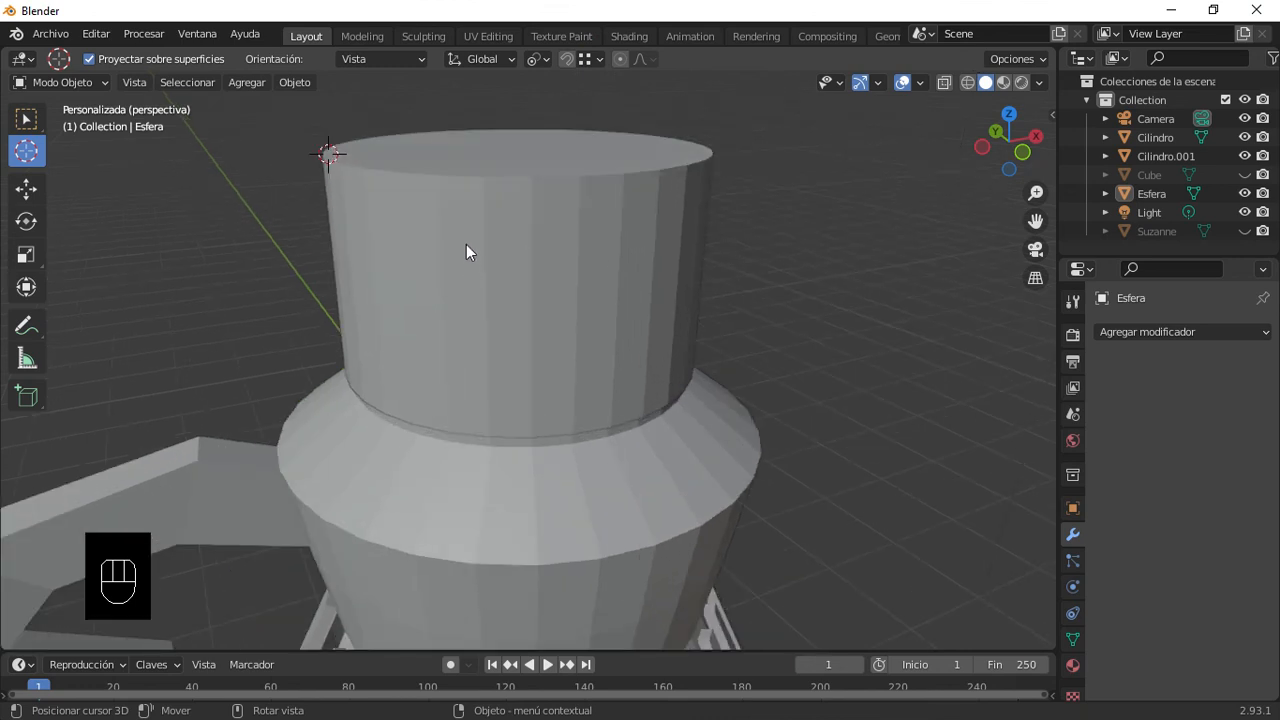
pyautogui.click(484, 190)
pyautogui.moveTo(482, 184); pyautogui.dragTo(535, 231, button='middle')
pyautogui.click(535, 163)
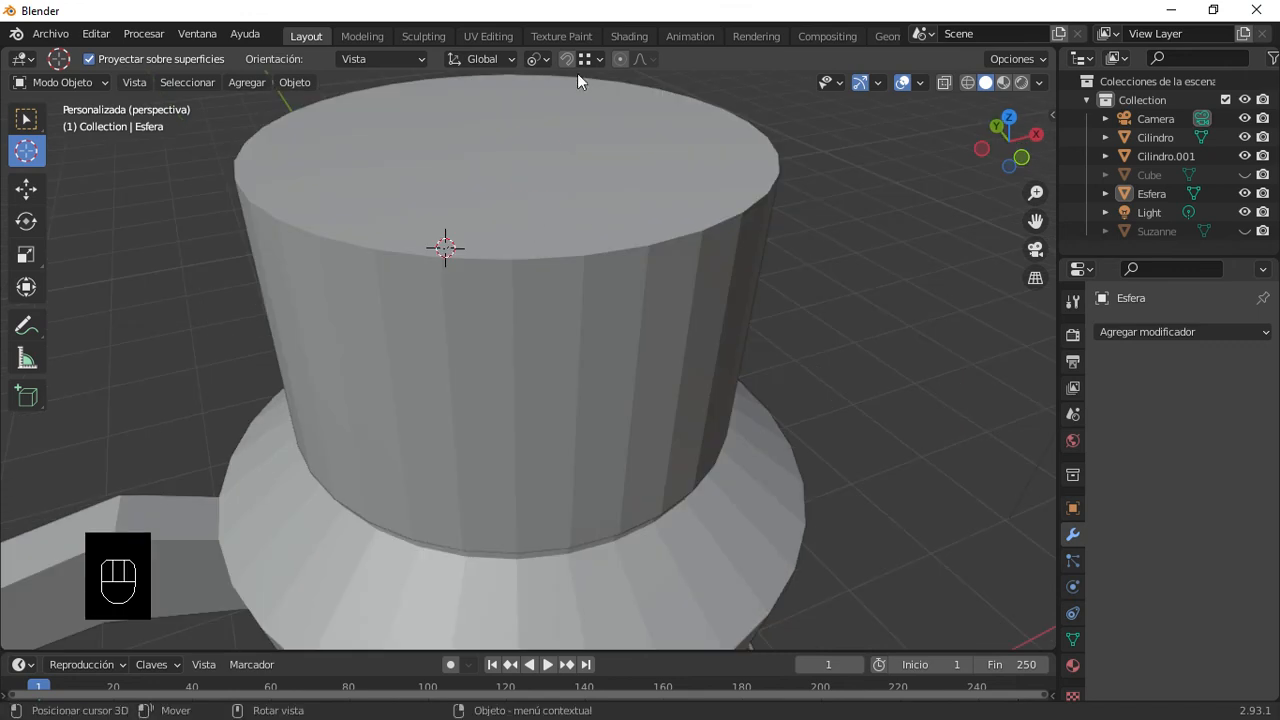
# Step: Switch the snapping target to Cara and place the 3D cursor near the centre of the lid's top face
pyautogui.click(601, 59)
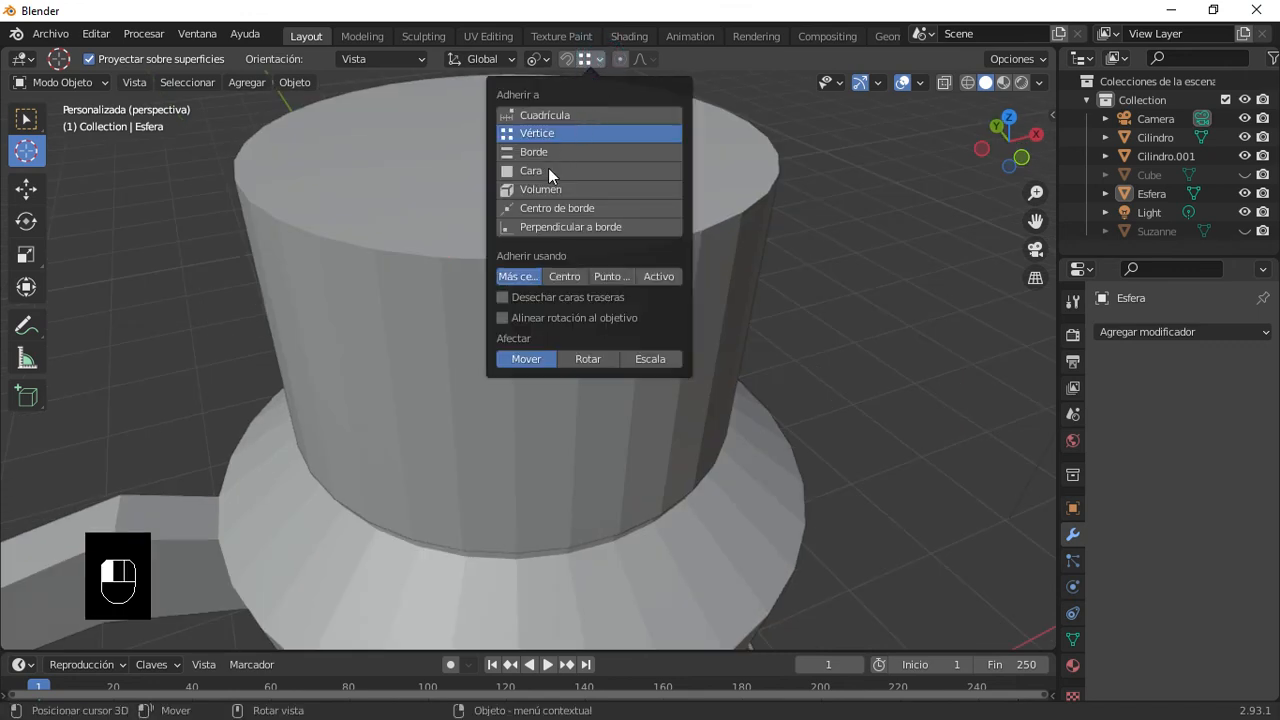
pyautogui.click(546, 171)
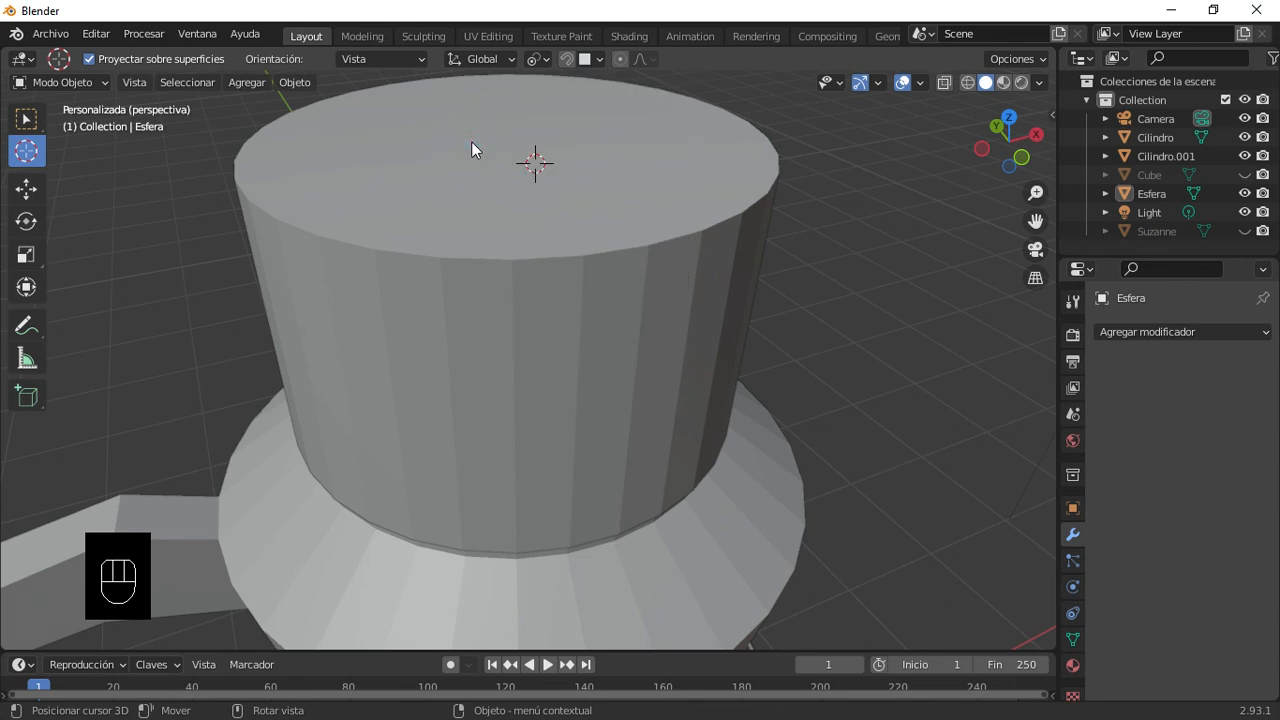
pyautogui.click(507, 140)
pyautogui.scroll(-4, 514, 162)
pyautogui.scroll(-6, 516, 172)
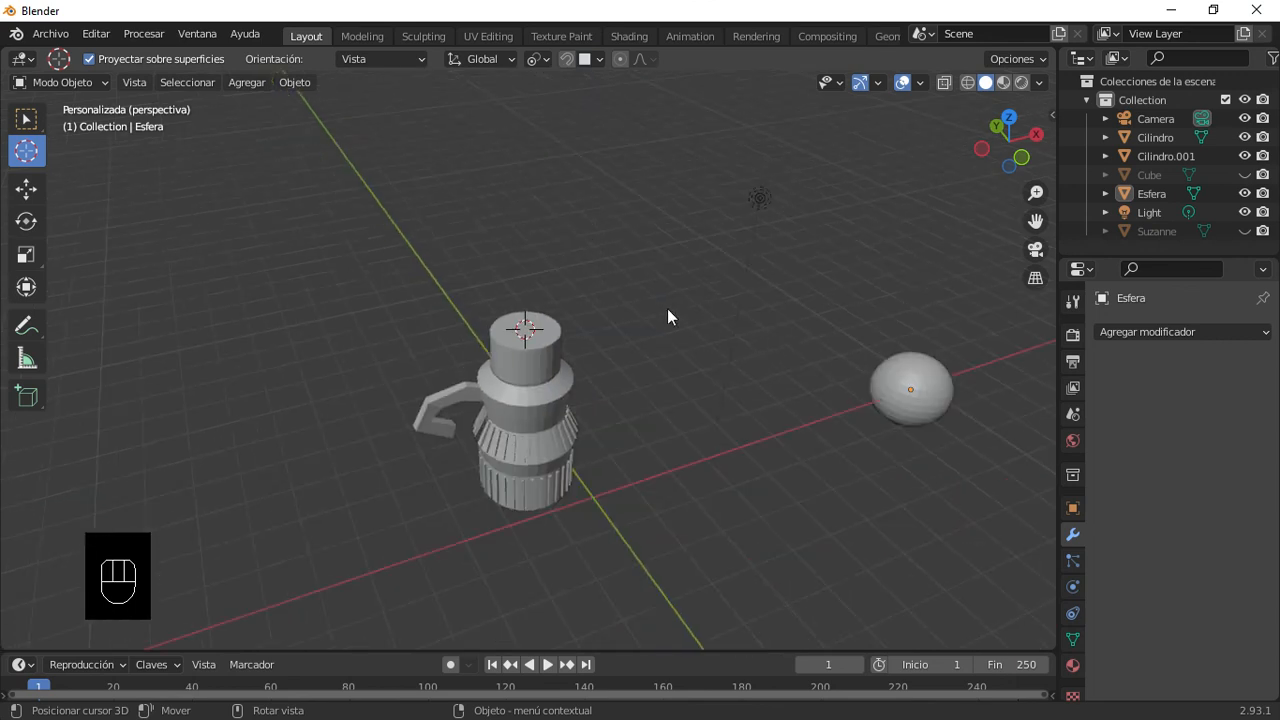
# Step: Select the sphere and move it to the 3D cursor on top of the lid with Selección al cursor
pyautogui.click(27, 120)
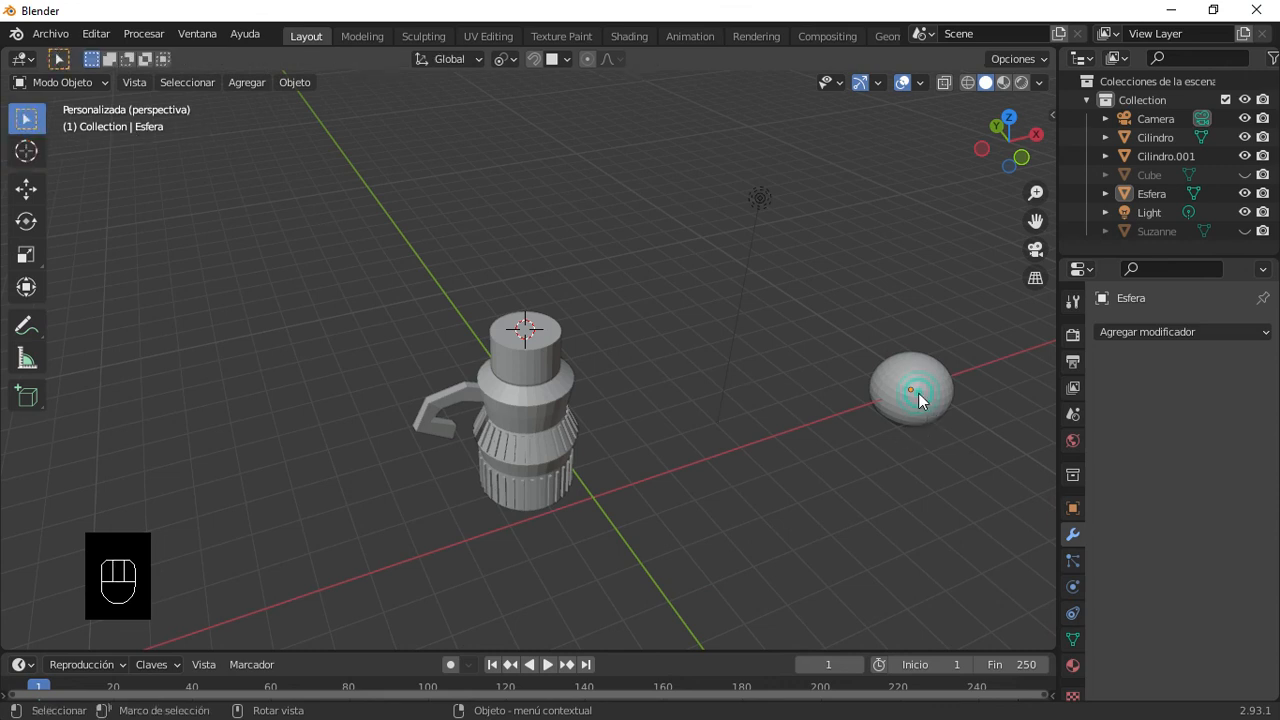
pyautogui.click(922, 405)
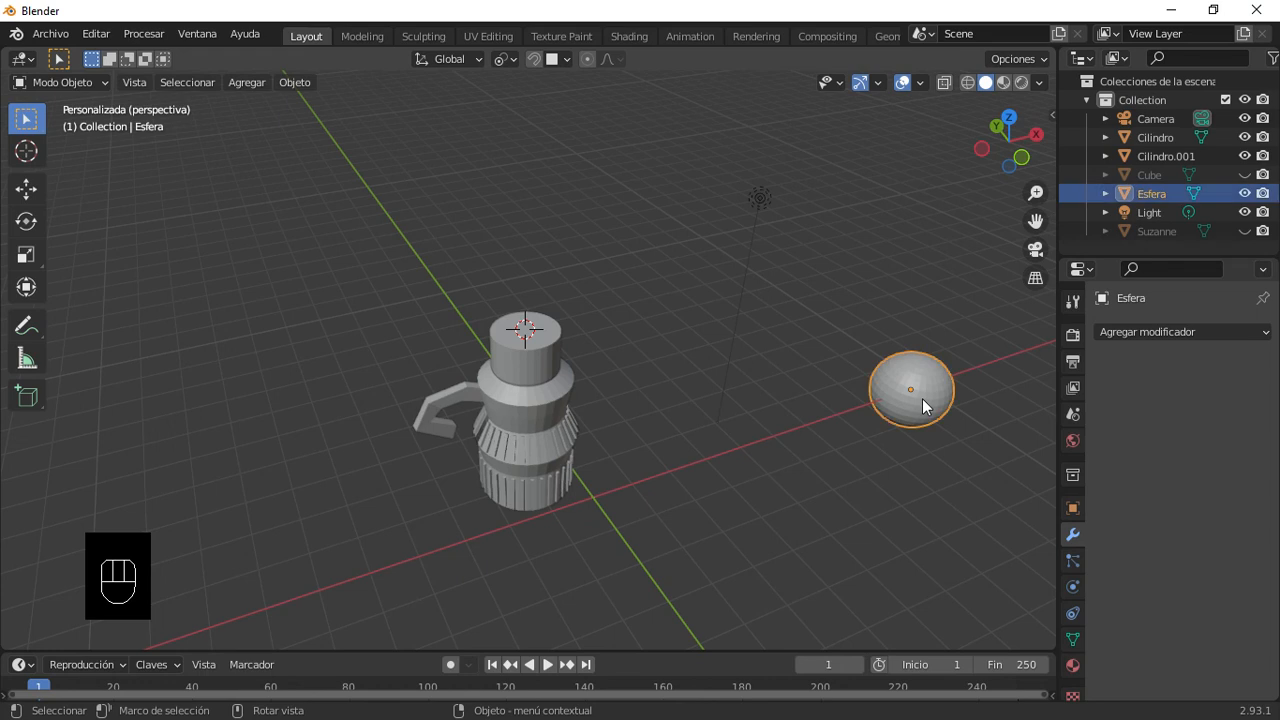
pyautogui.hotkey('shift', 's')
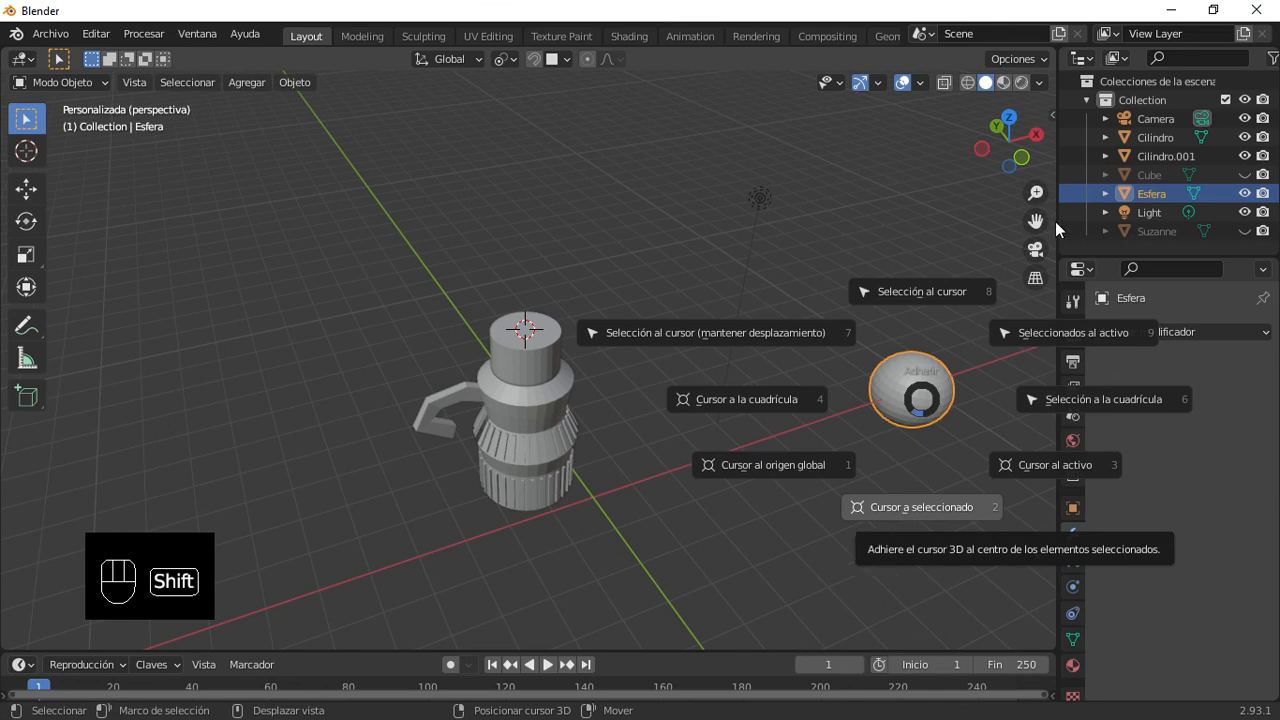
pyautogui.click(923, 296)
pyautogui.scroll(2, 611, 363)
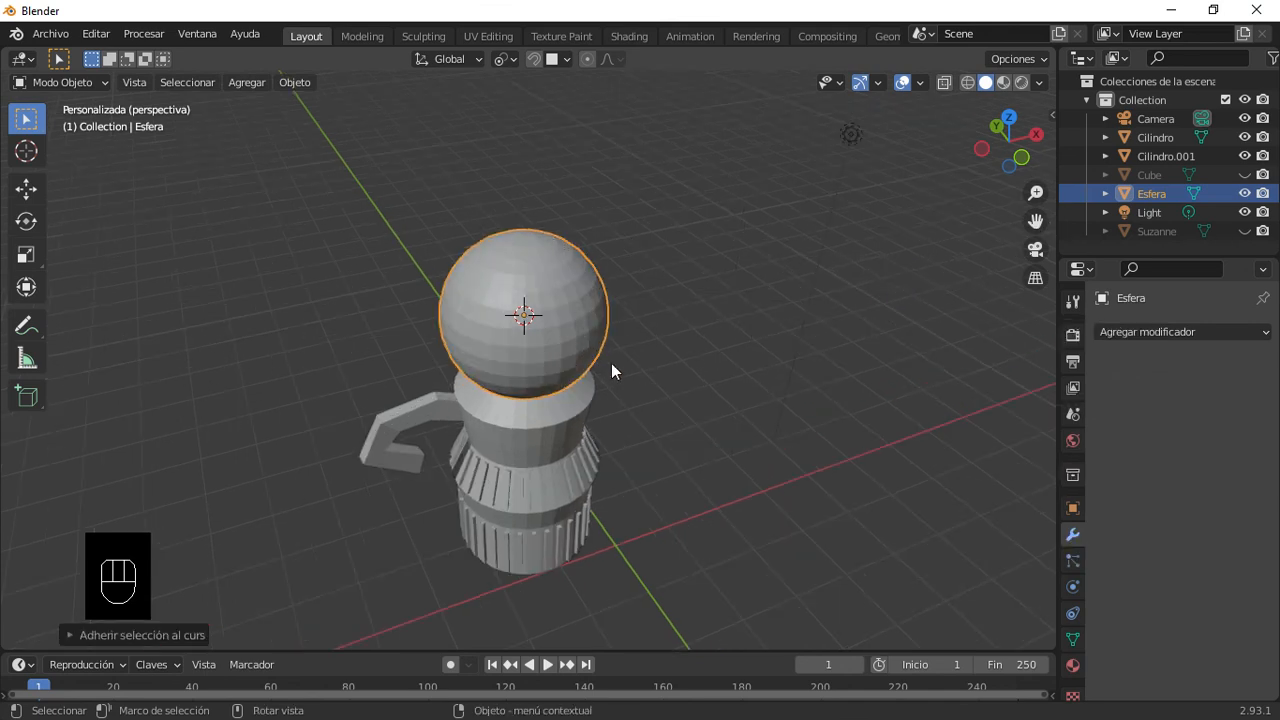
# Step: Undo the sphere's snap to the 3D cursor
pyautogui.hotkey('shift', 's')
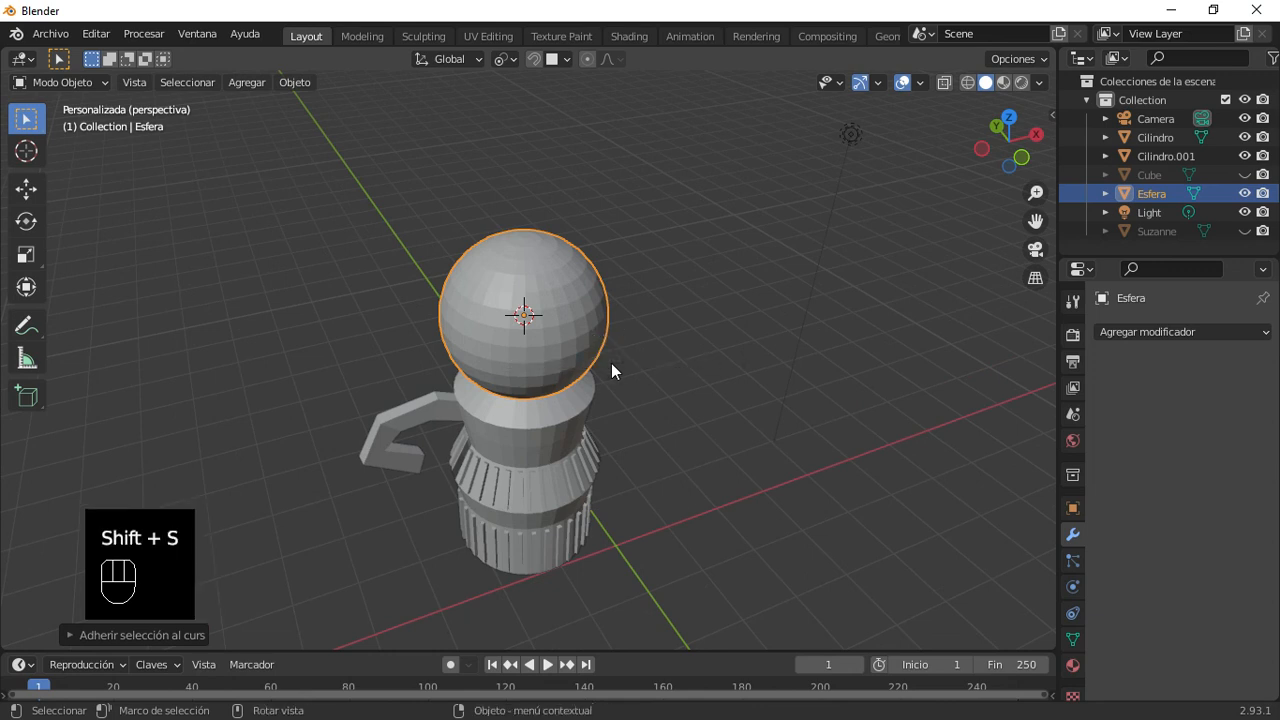
pyautogui.hotkey('ctrl', 'z')
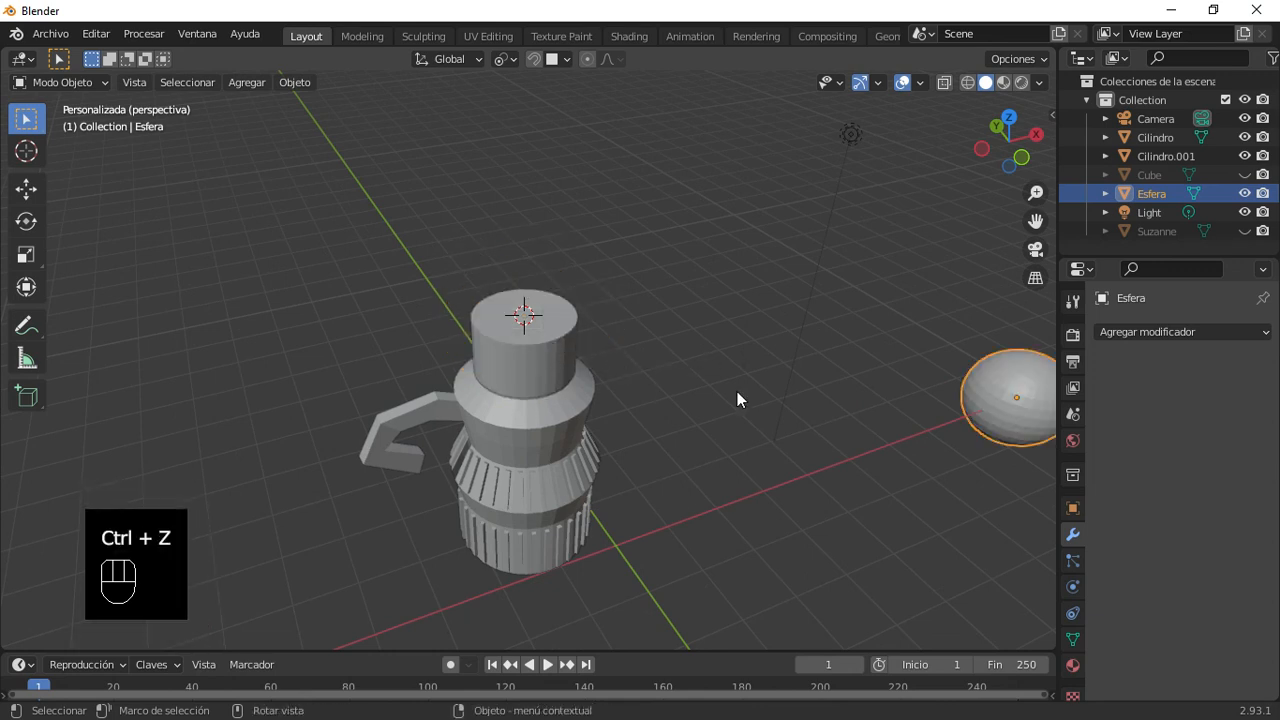
pyautogui.scroll(-3, 760, 382)
# Step: Make the sphere the active object and move the 3D cursor to its origin with Cursor al activo
pyautogui.click(539, 425)
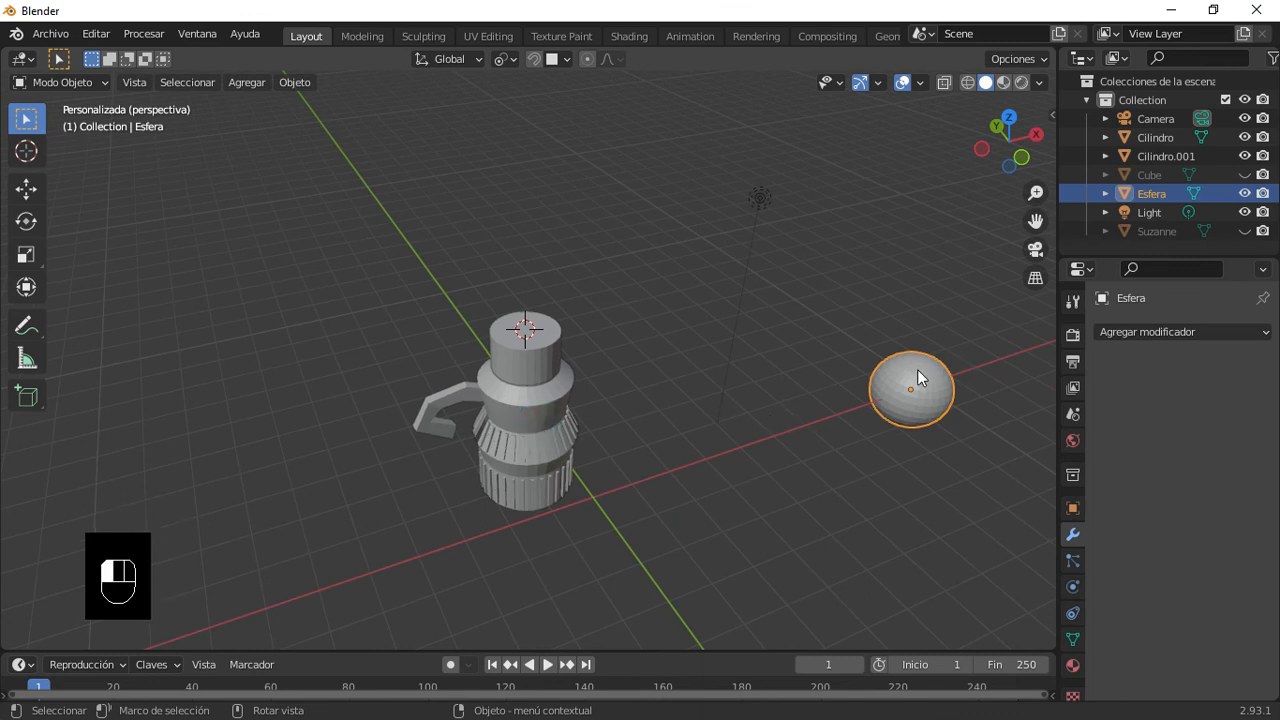
pyautogui.click(568, 402)
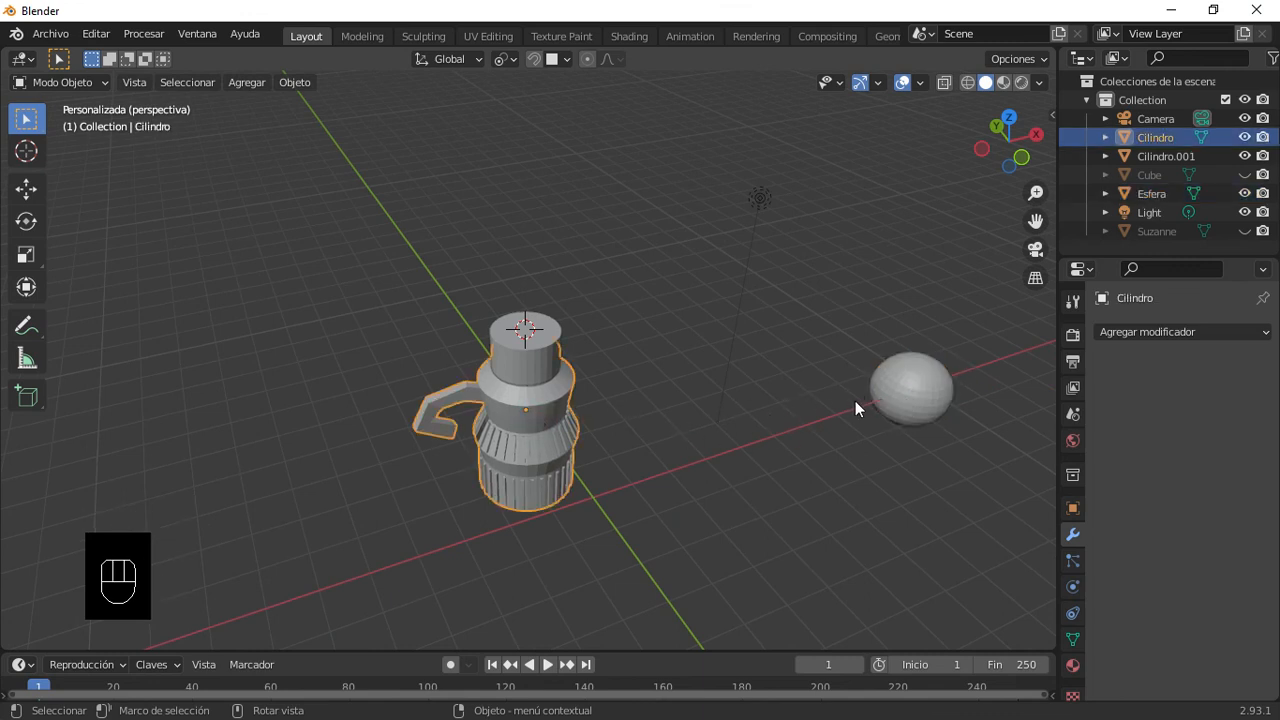
pyautogui.click(927, 405)
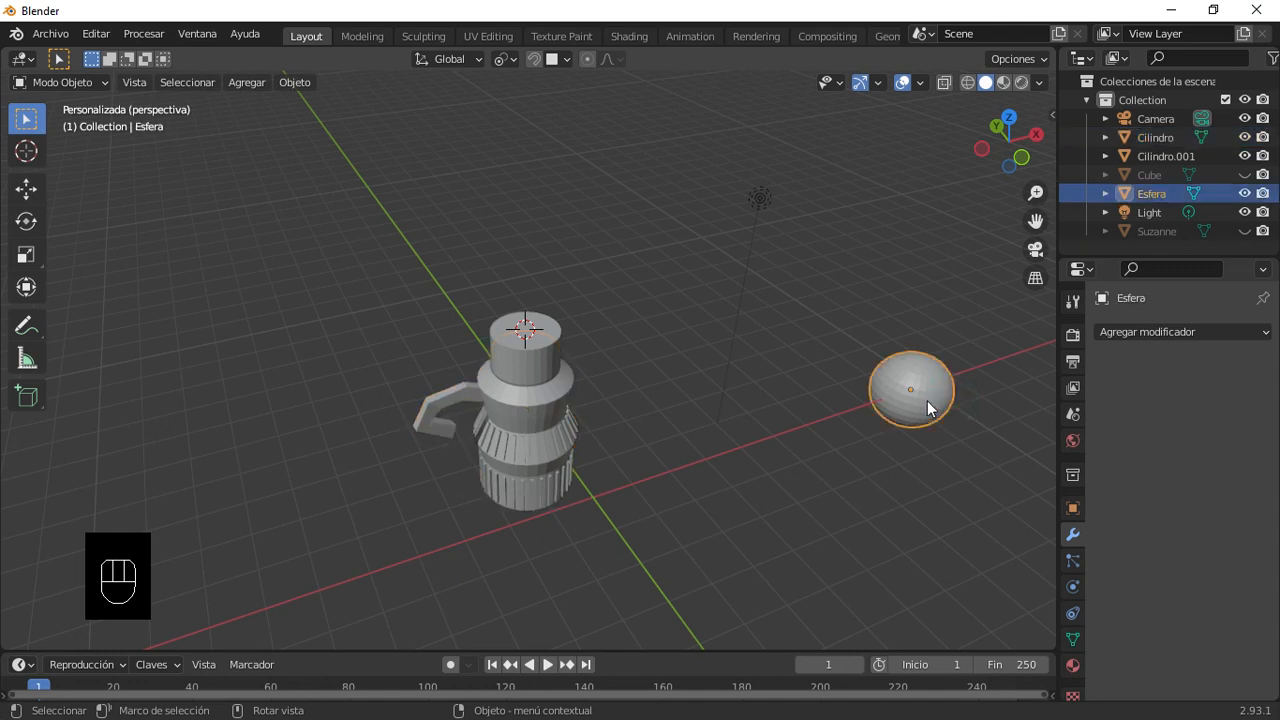
pyautogui.hotkey('shift', 's')
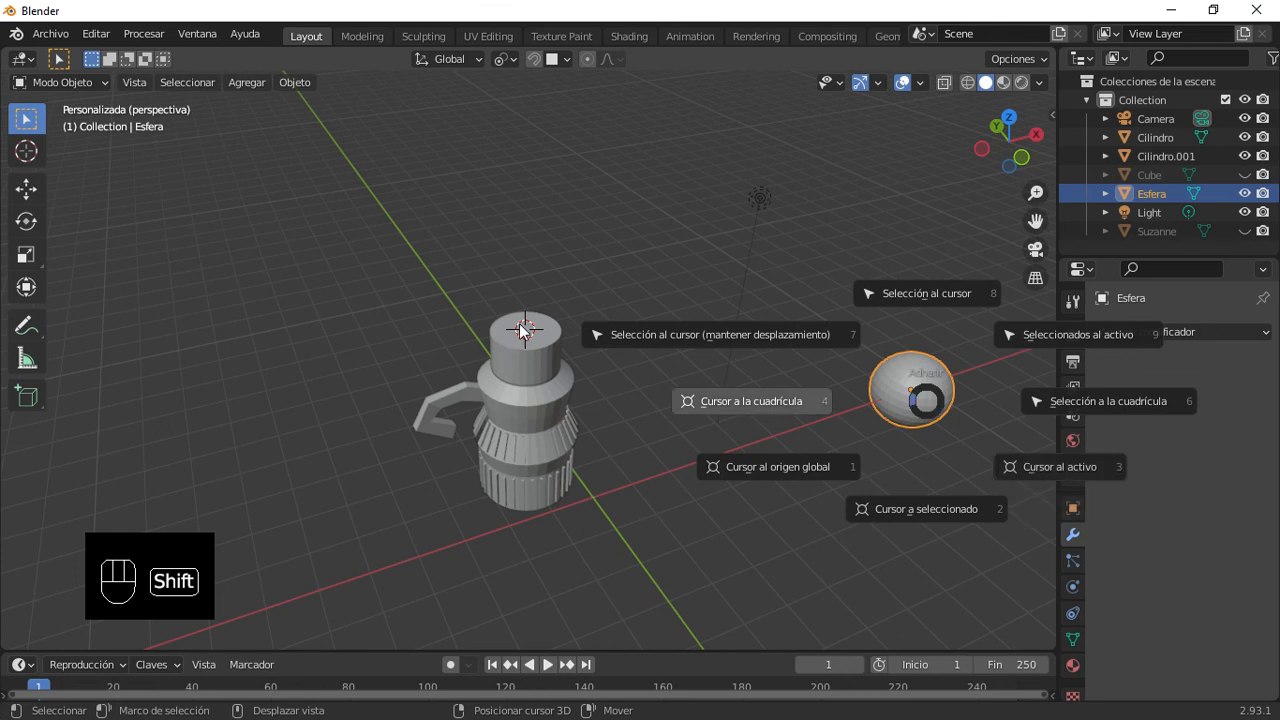
pyautogui.click(1057, 467)
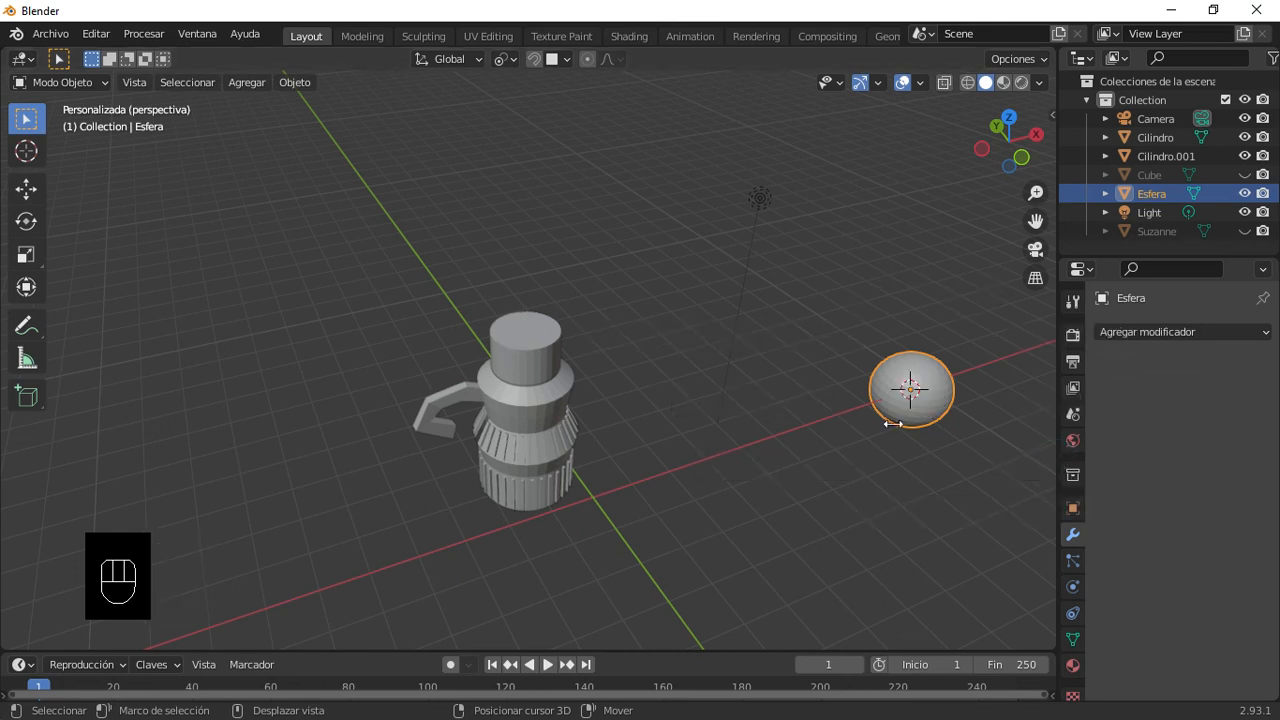
# Step: Examine the 3D cursor's position on the sphere in relation to the pot from several angles and distances
pyautogui.moveTo(742, 408); pyautogui.dragTo(821, 374, button='middle')
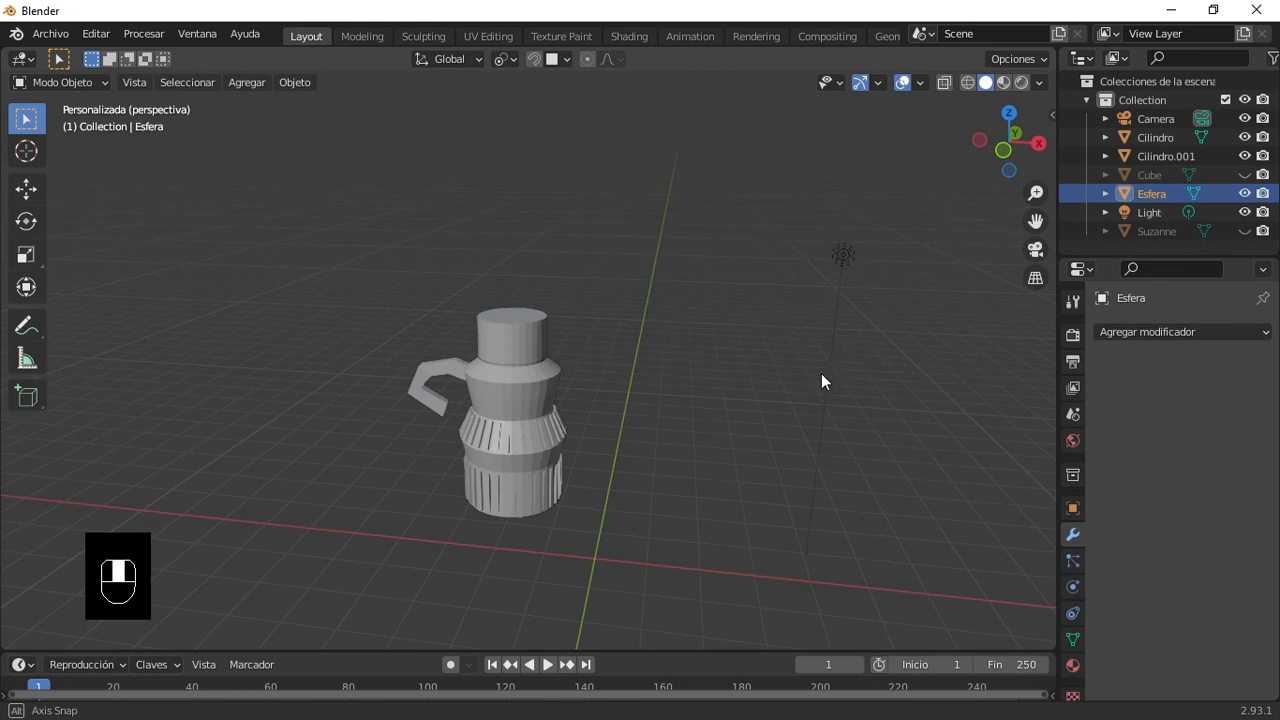
pyautogui.scroll(-5, 813, 384)
pyautogui.scroll(4, 677, 457)
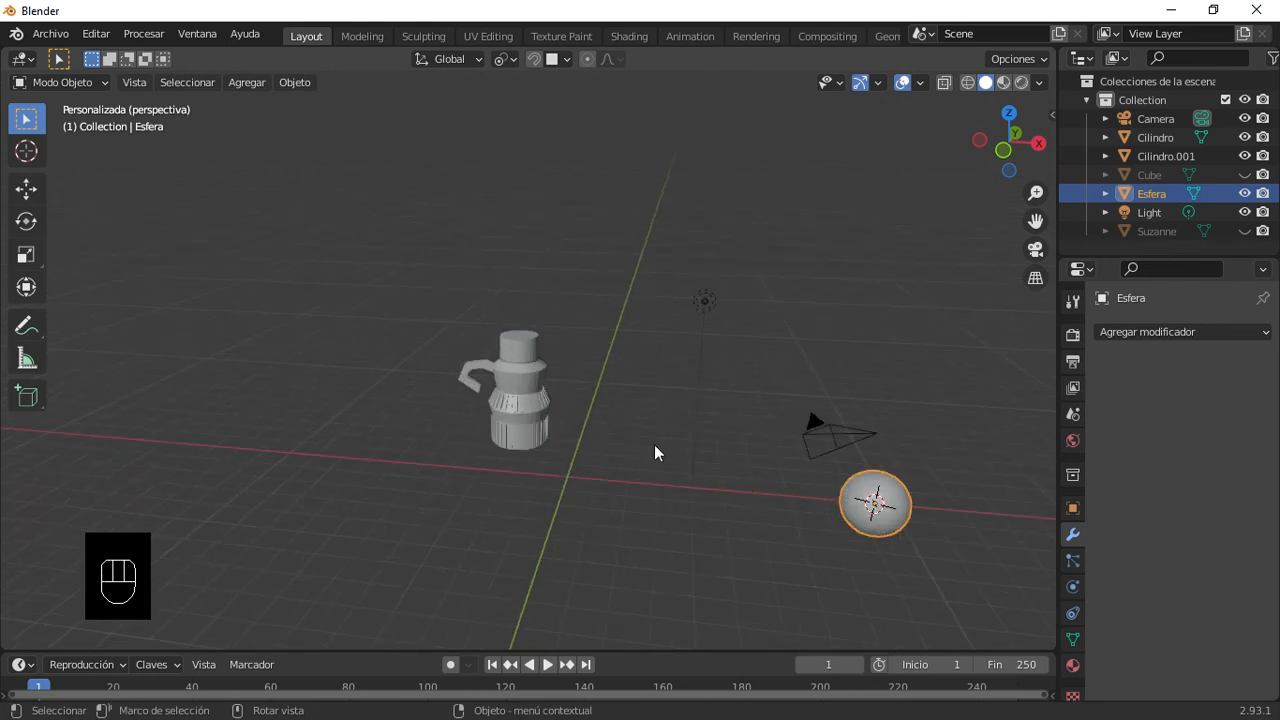
pyautogui.moveTo(586, 423); pyautogui.dragTo(667, 432, button='middle')
pyautogui.scroll(2, 719, 339)
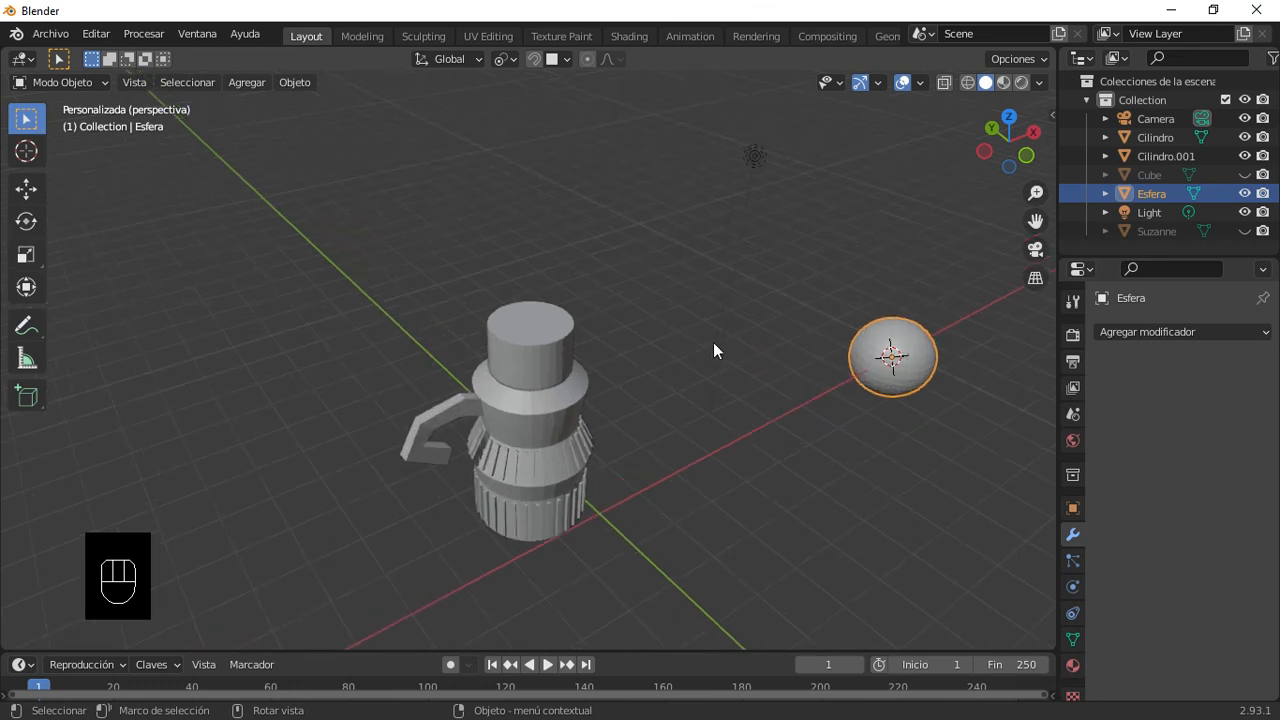
pyautogui.scroll(1, 720, 338)
pyautogui.keyDown('shift'); pyautogui.moveTo(673, 333); pyautogui.dragTo(532, 314, button='middle'); pyautogui.keyUp('shift')
pyautogui.keyDown('ctrl'); pyautogui.moveTo(577, 356); pyautogui.dragTo(575, 354, button='middle'); pyautogui.keyUp('ctrl')
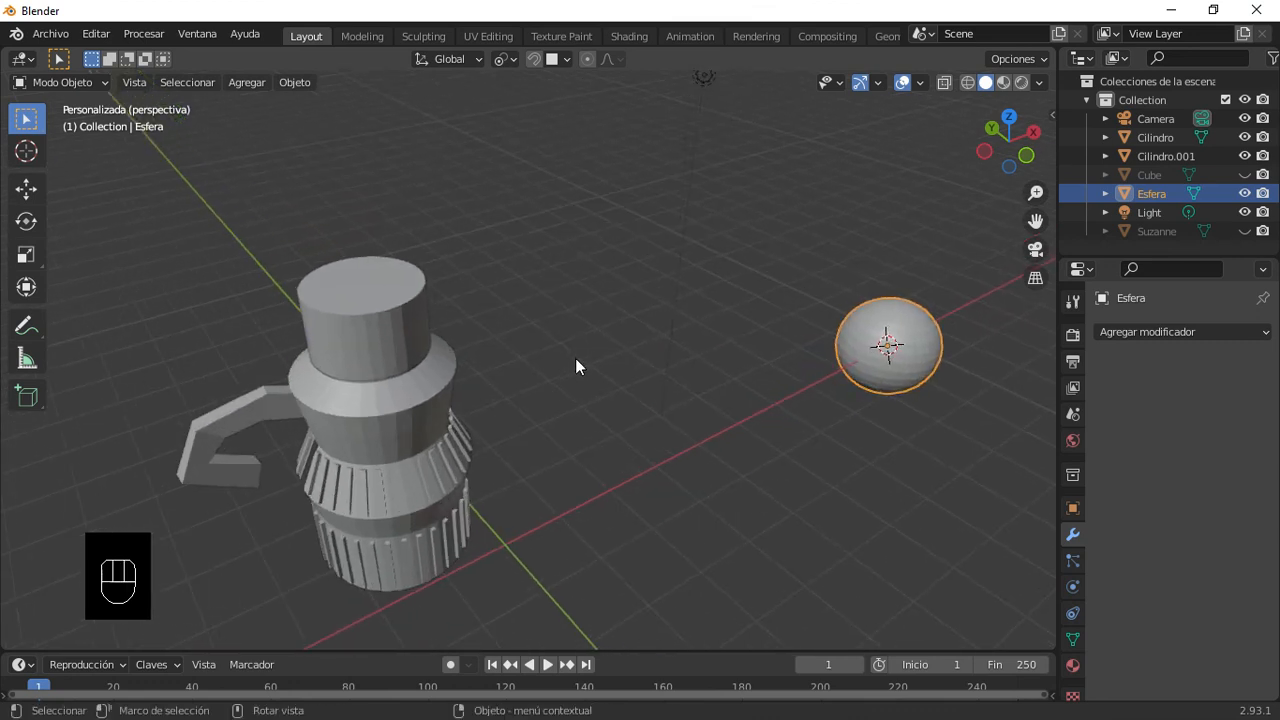